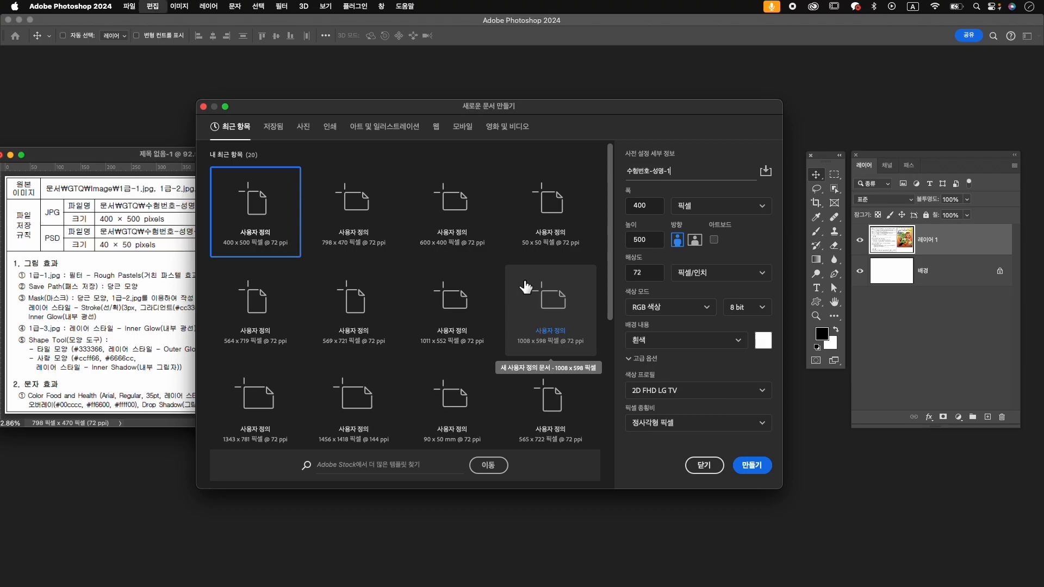
- Create a 400 × 500 pixel, 72 ppi RGB document named 수험번호-성명-1 and place its enlarged window beside the reference sheet
key(Tab)
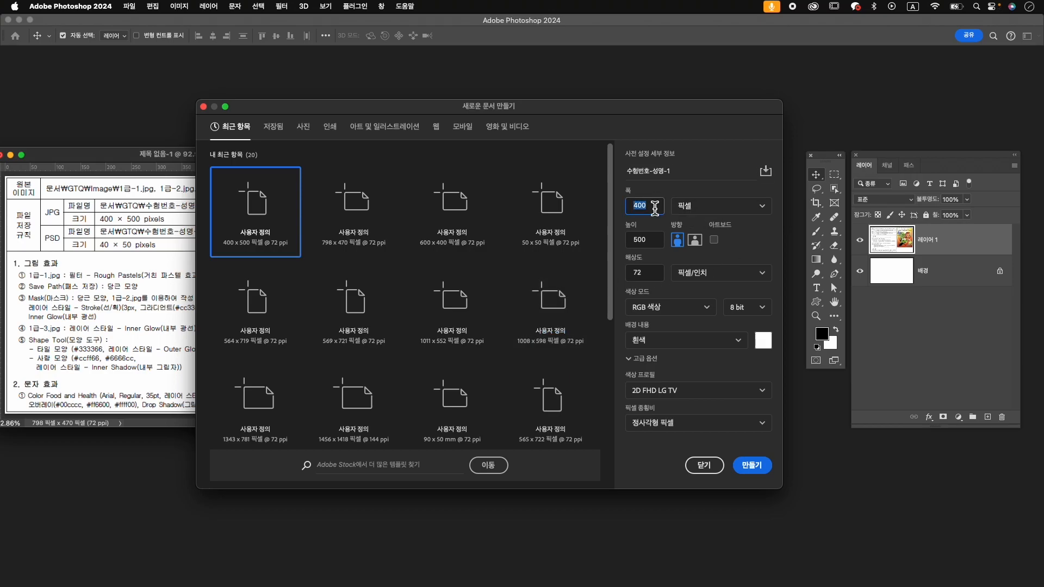
click(656, 243)
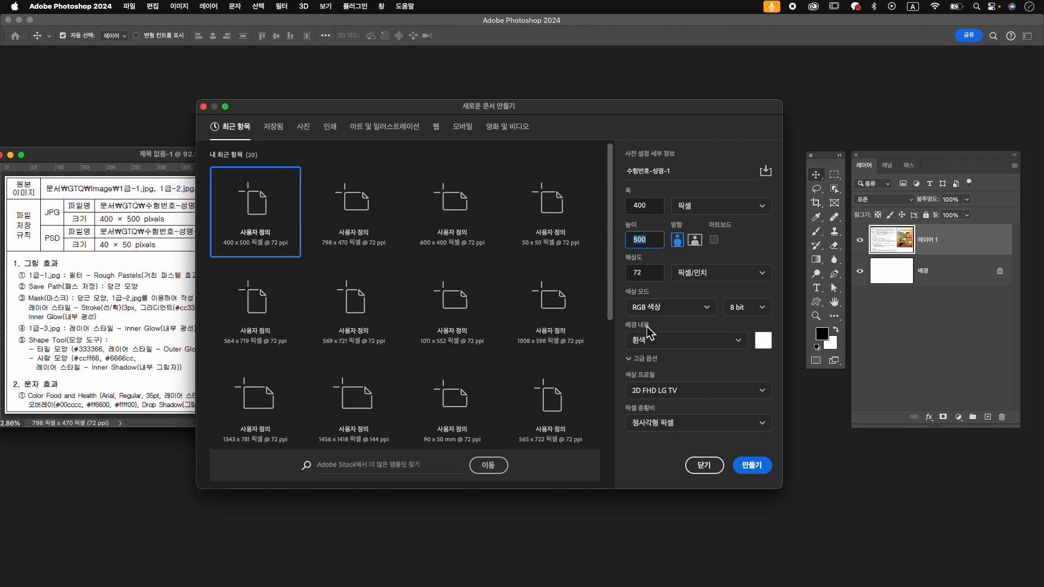
click(759, 463)
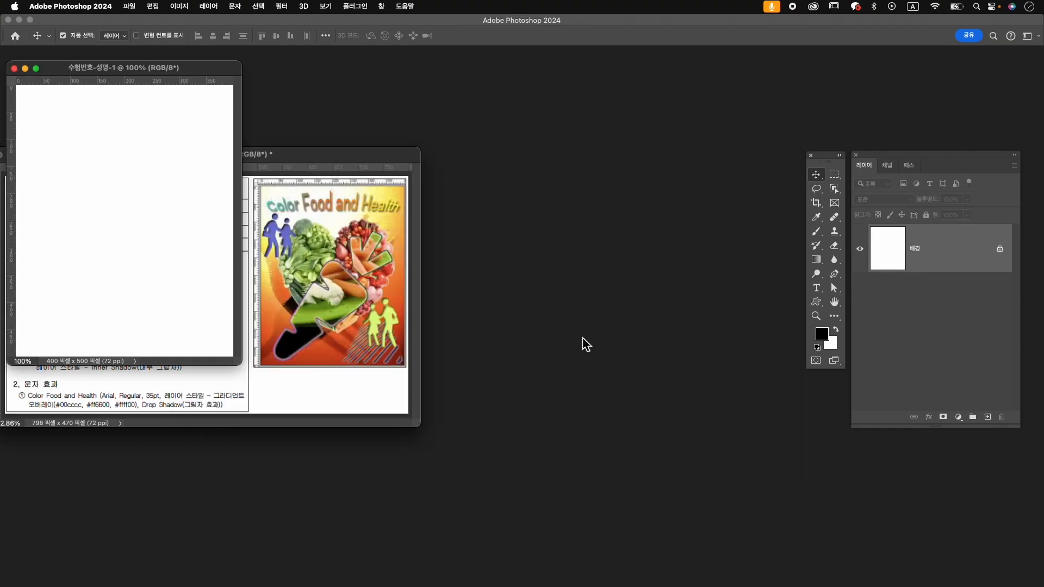
drag(177, 73, 591, 147)
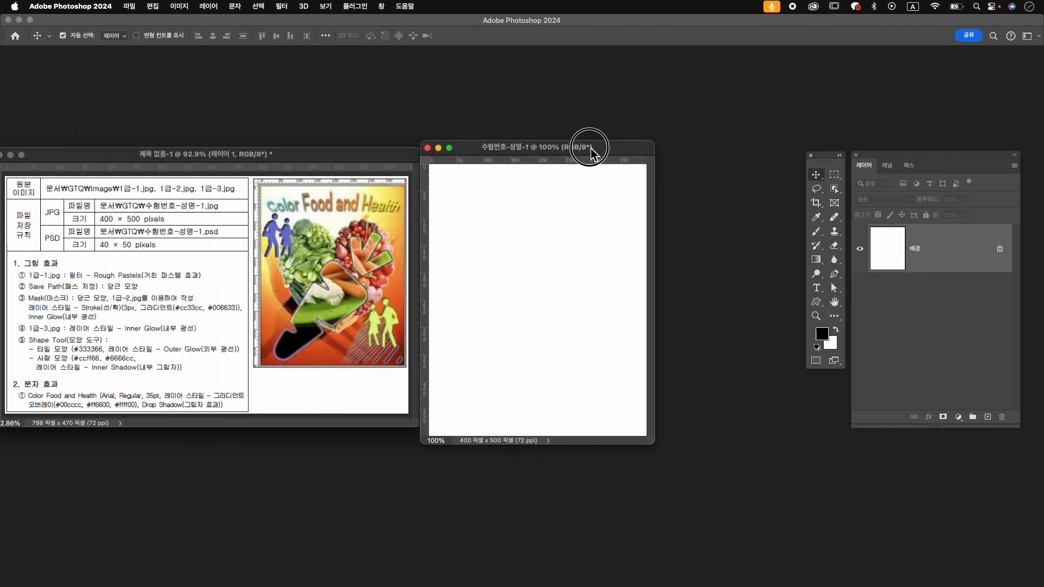
drag(660, 445, 733, 502)
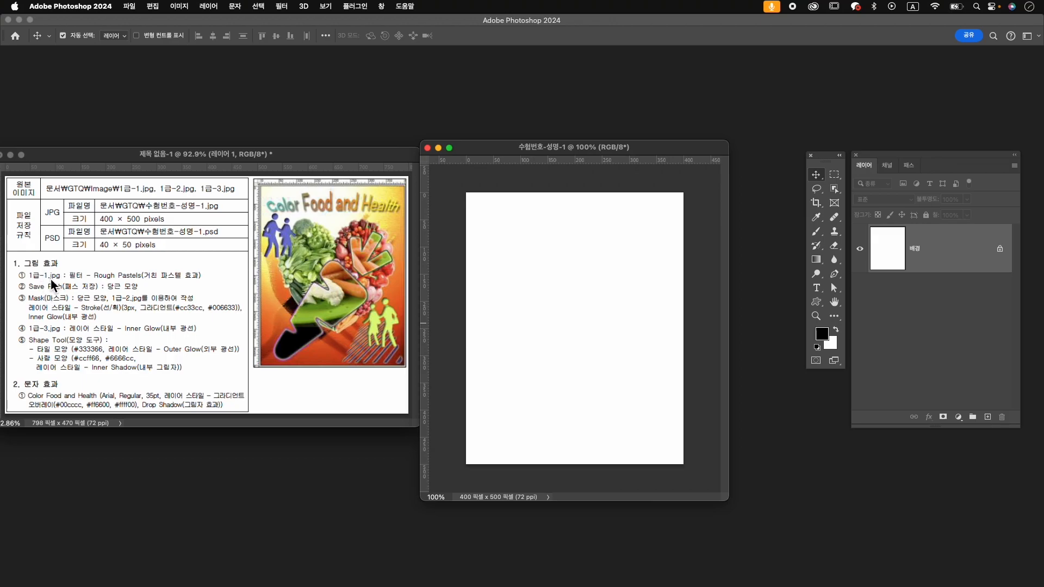
- Open 1급-1.jpg from the GTQ Image folder and move its window between the reference sheet and the tools
key(super+o)
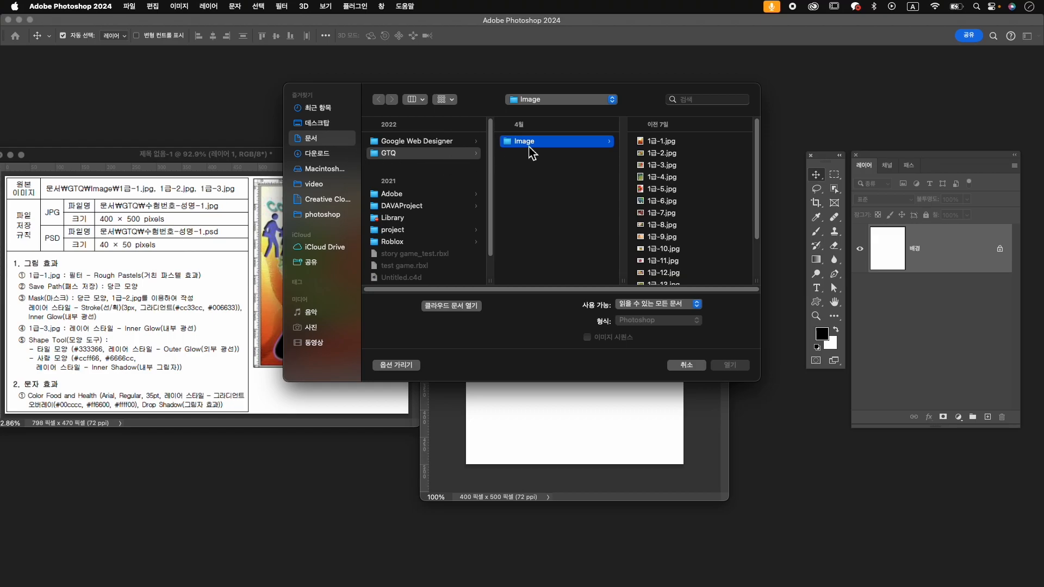
click(682, 142)
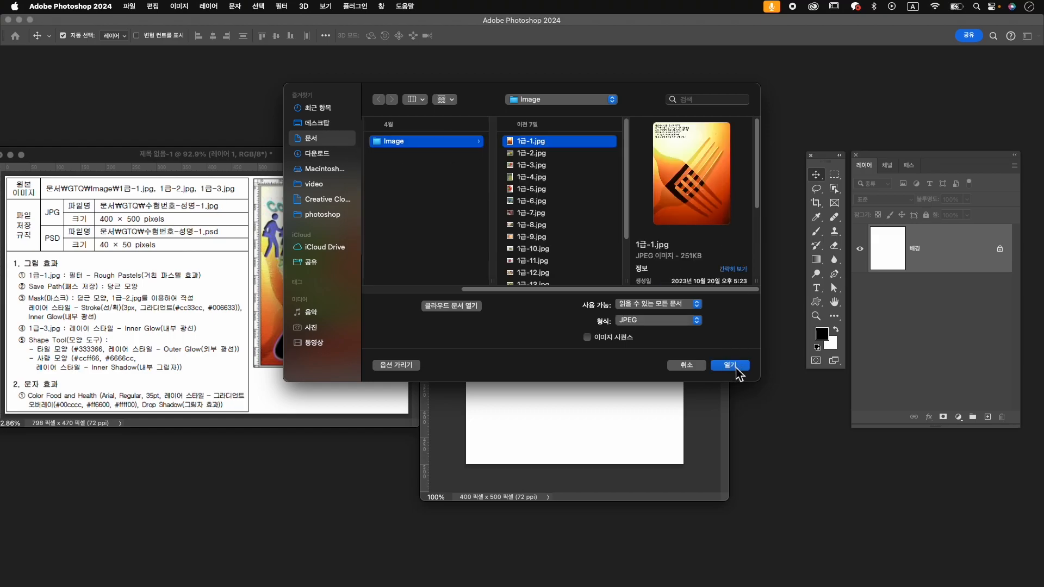
click(731, 365)
drag(234, 84, 535, 87)
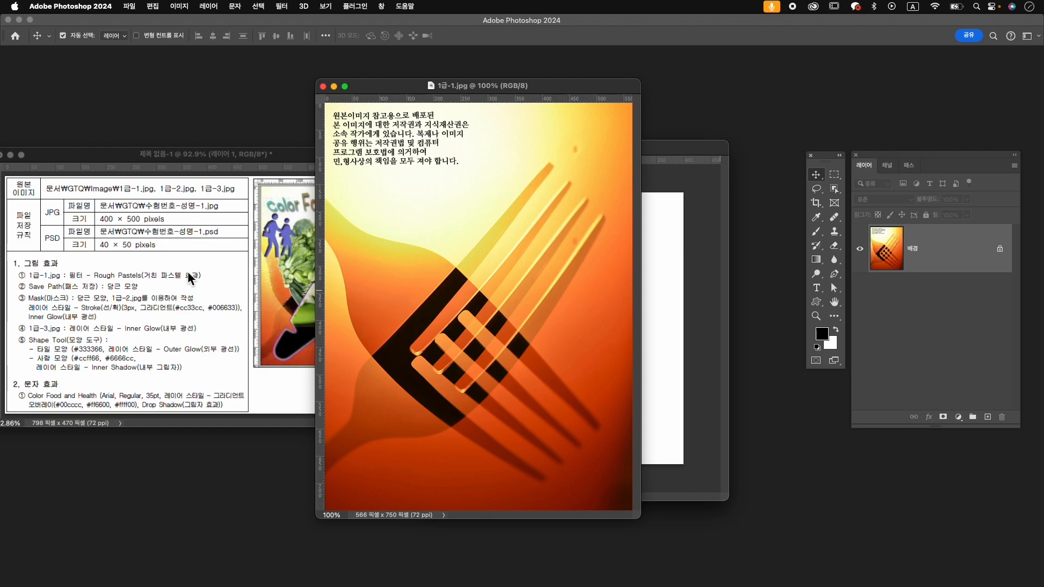
- Apply the Rough Pastels (거친 파스텔 효과) filter with its current settings to the fork image
click(285, 7)
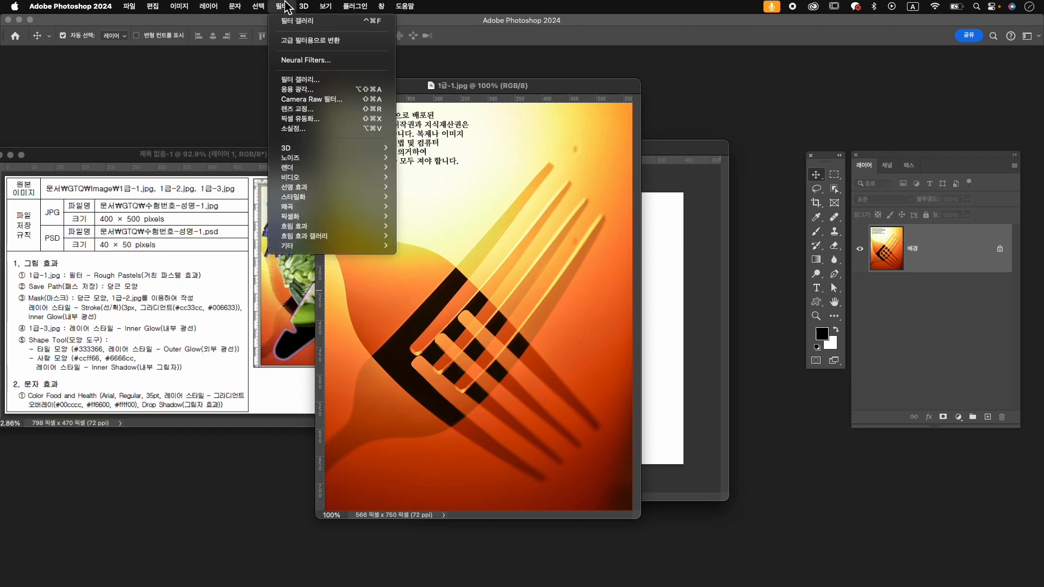
click(291, 81)
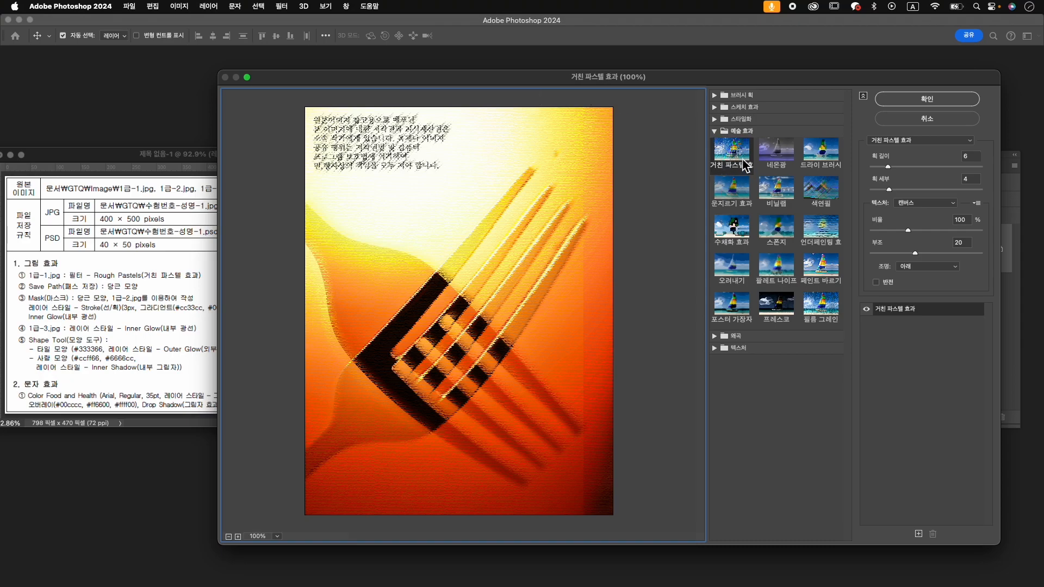
click(931, 102)
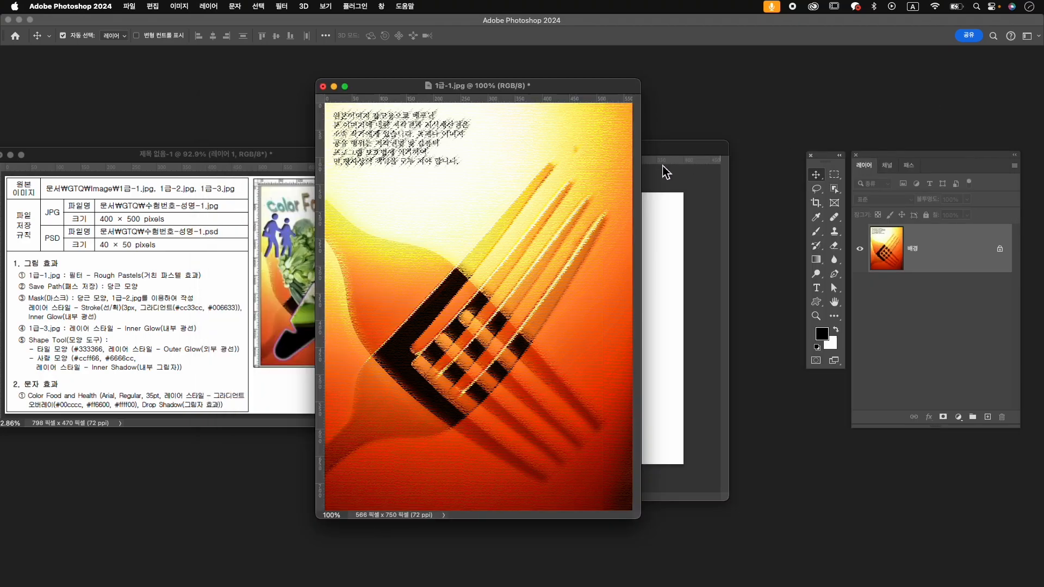
- Resize the filtered fork image to a width of 400 pixels, keeping its proportions
drag(556, 84, 609, 85)
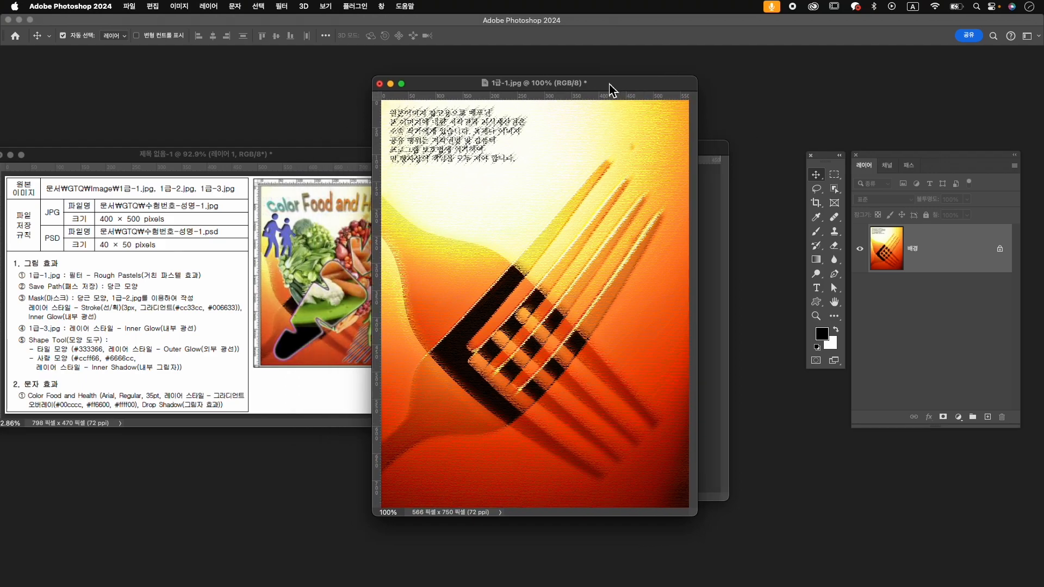
key(super+alt+i)
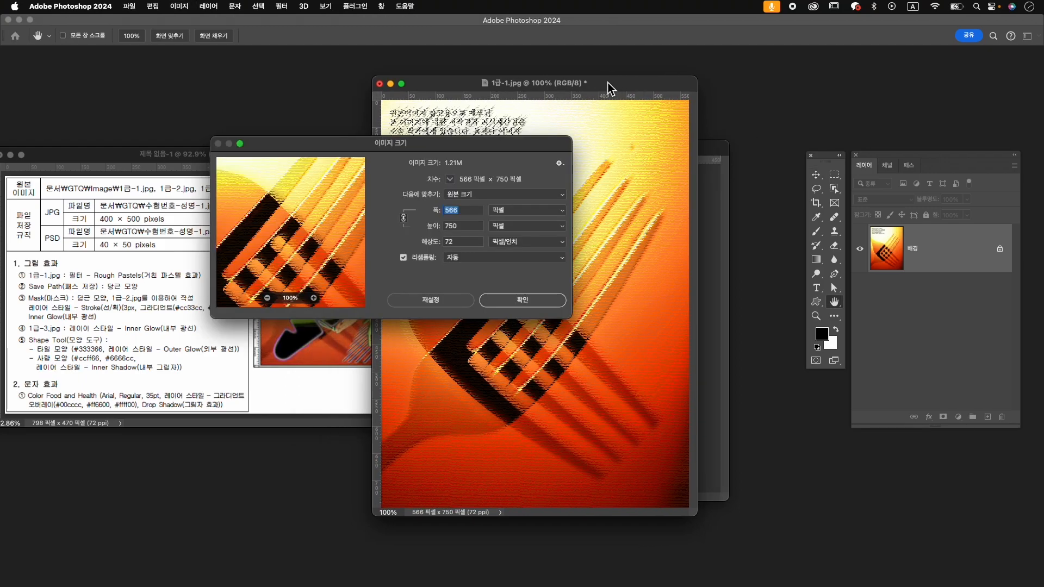
text(400)
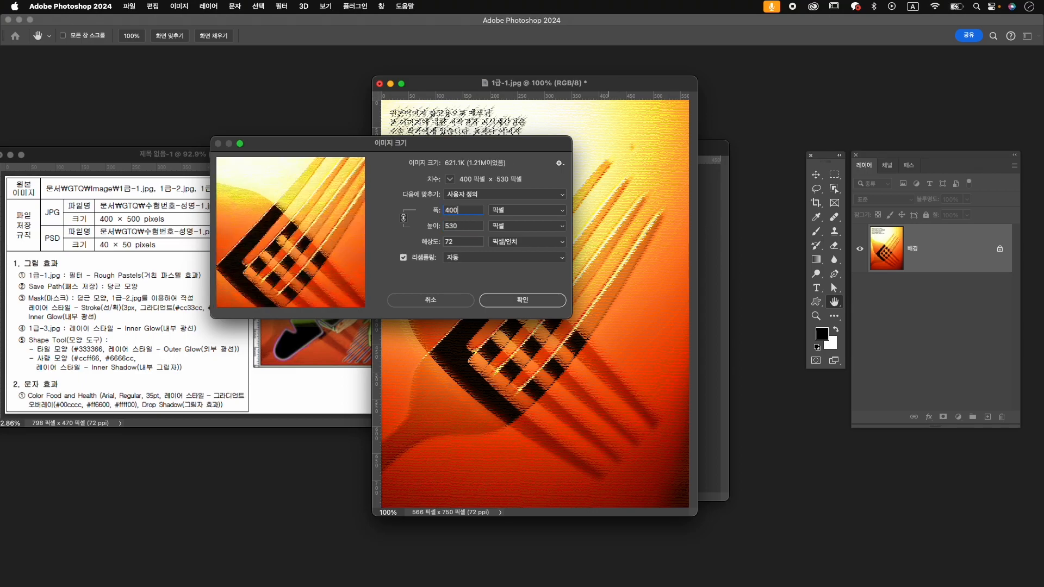
click(528, 300)
- Copy the fork image into the 수험번호-성명-1 document and close 1급-1.jpg without saving
key(v)
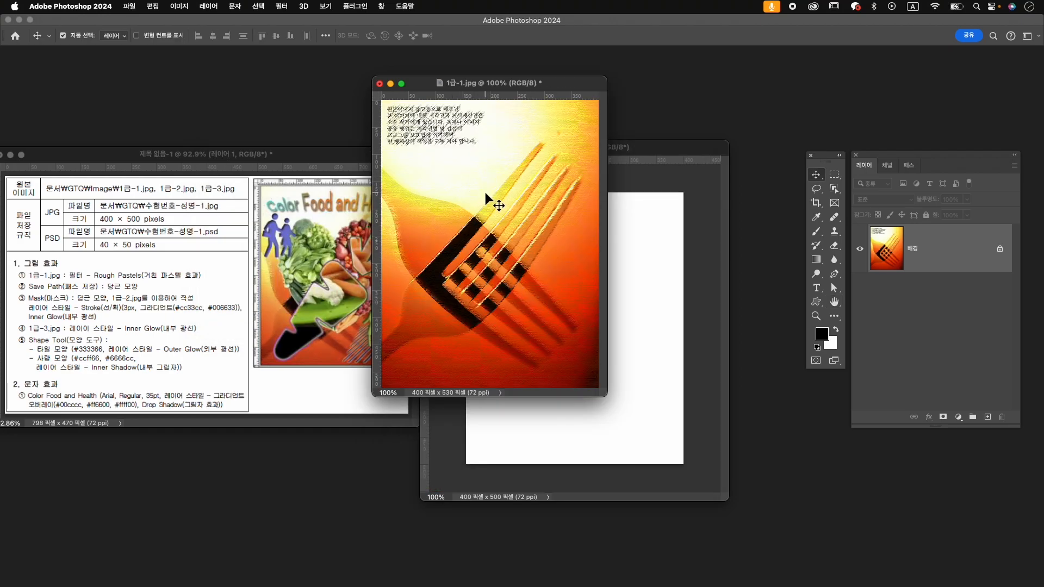
click(814, 175)
drag(516, 221, 655, 310)
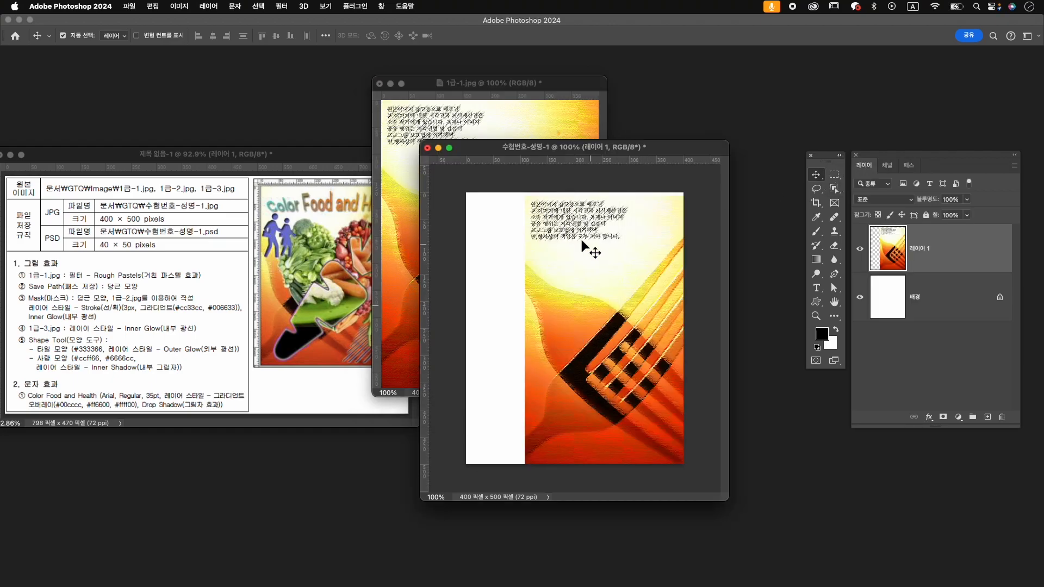
click(379, 83)
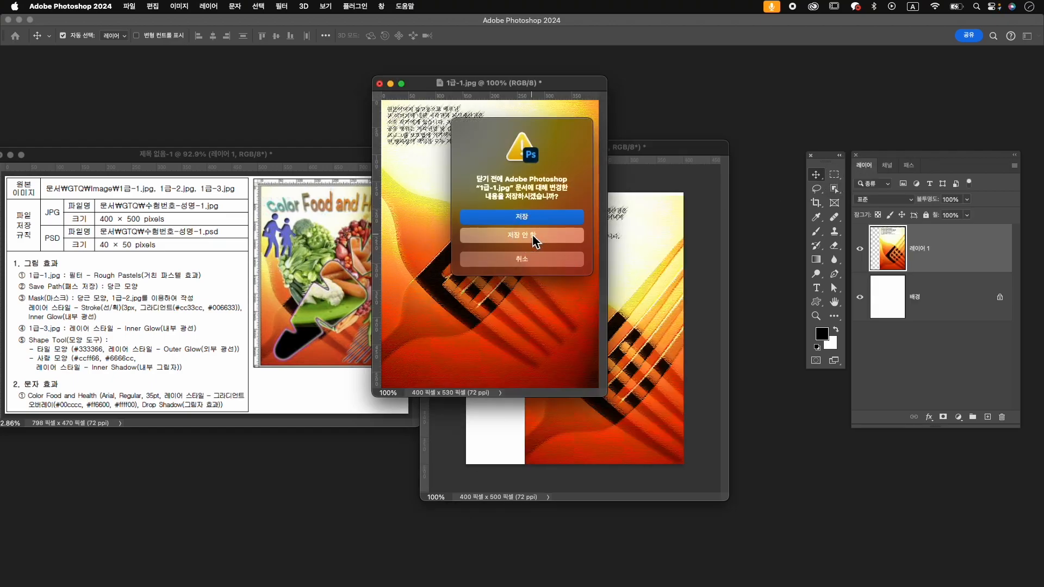
click(533, 237)
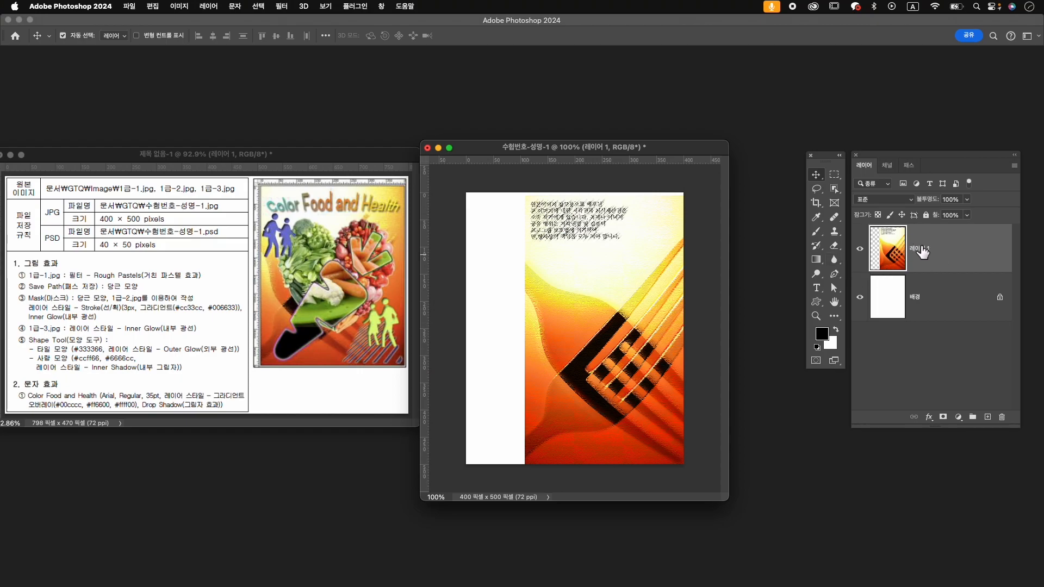
- Rename the fork image layer as 1-1 and move it so that it covers the whole canvas
double_click(919, 249)
text(1)
key(Return)
drag(615, 286, 562, 284)
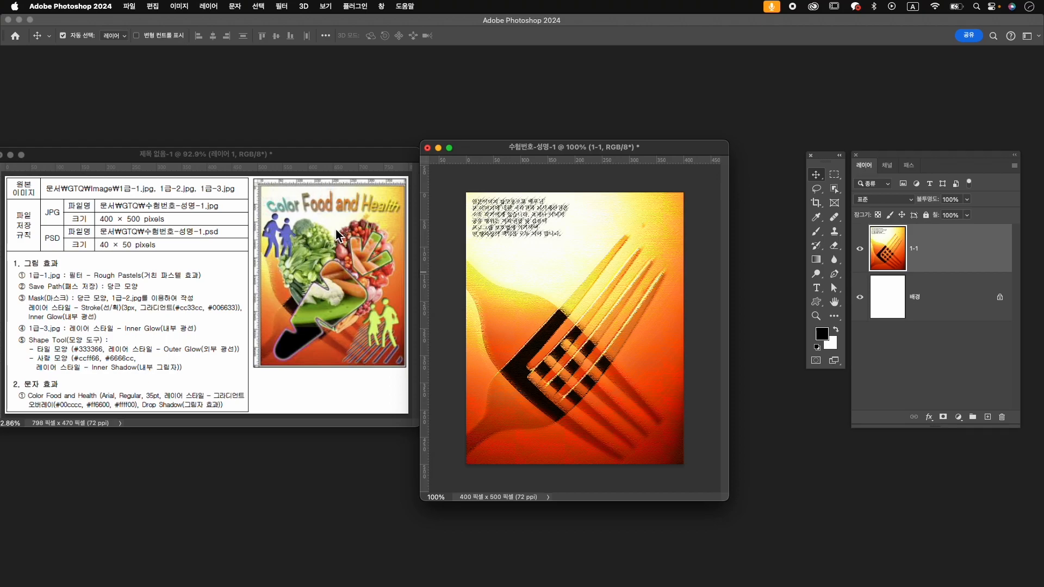
- Place horizontal guides at about 150 and 200 px and vertical guides at about 35, 200, 300 and 350 px
click(326, 7)
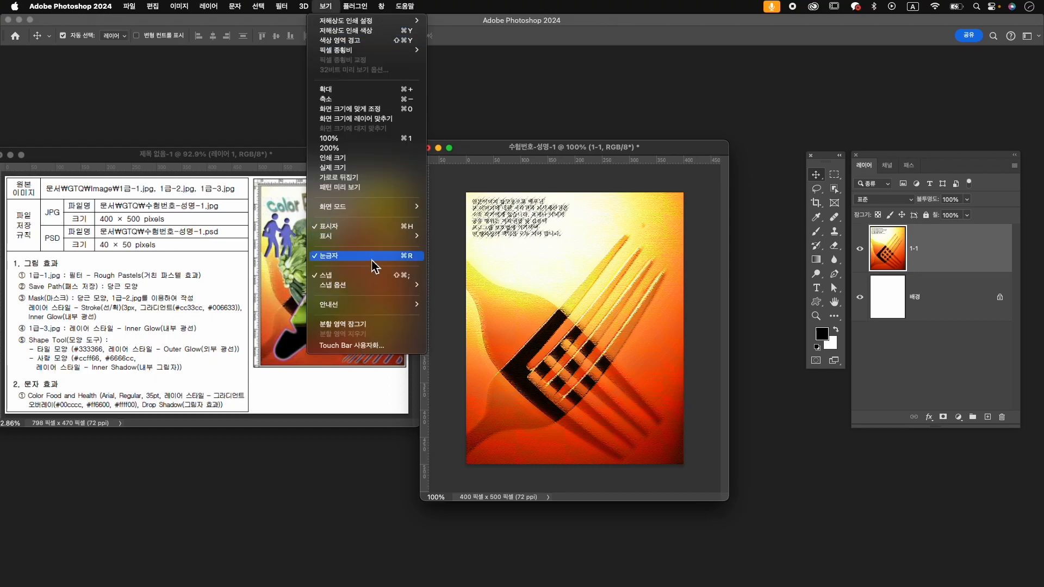
click(517, 149)
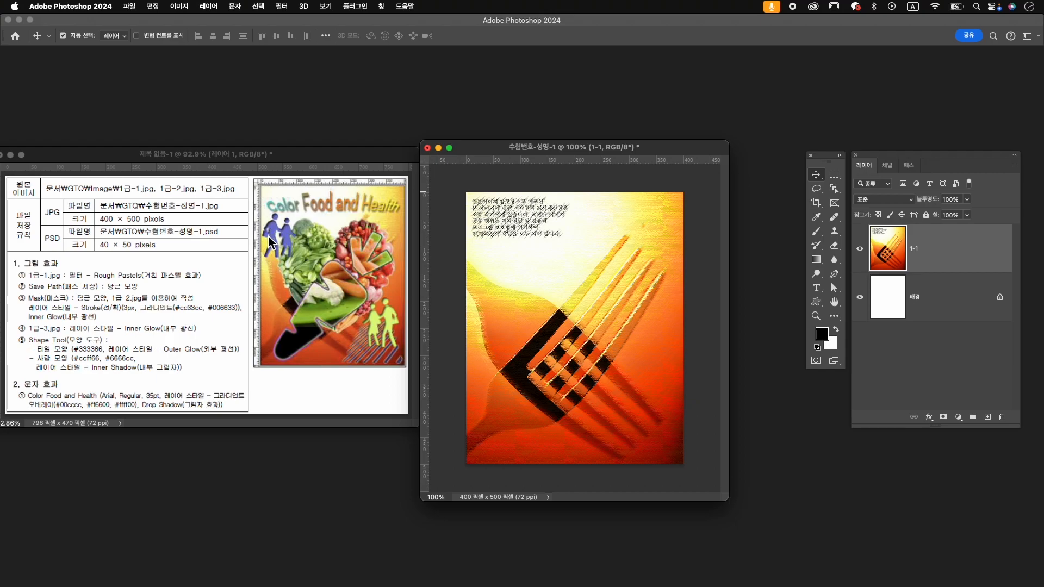
drag(592, 159, 603, 277)
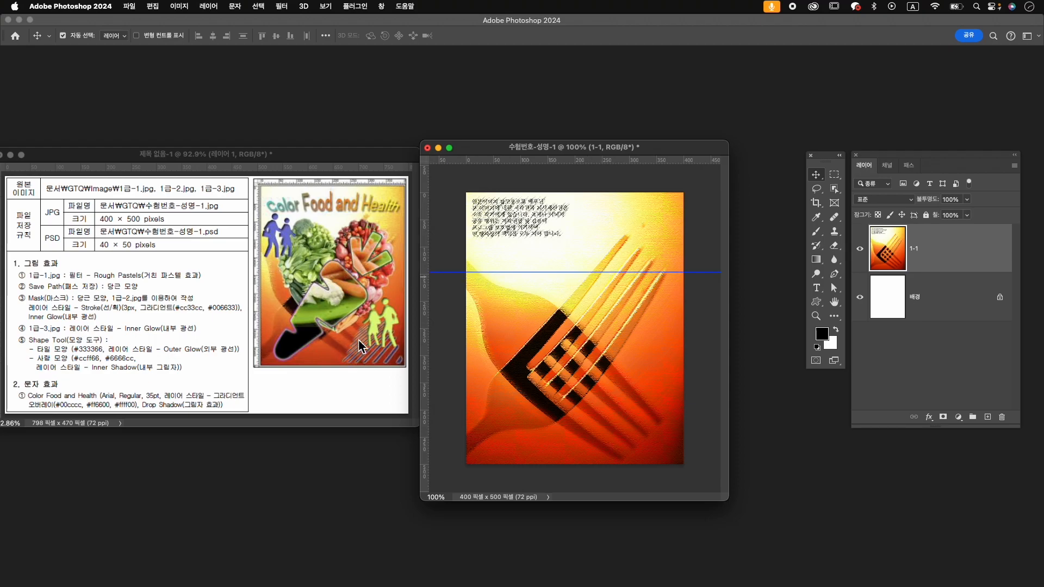
drag(425, 355, 484, 358)
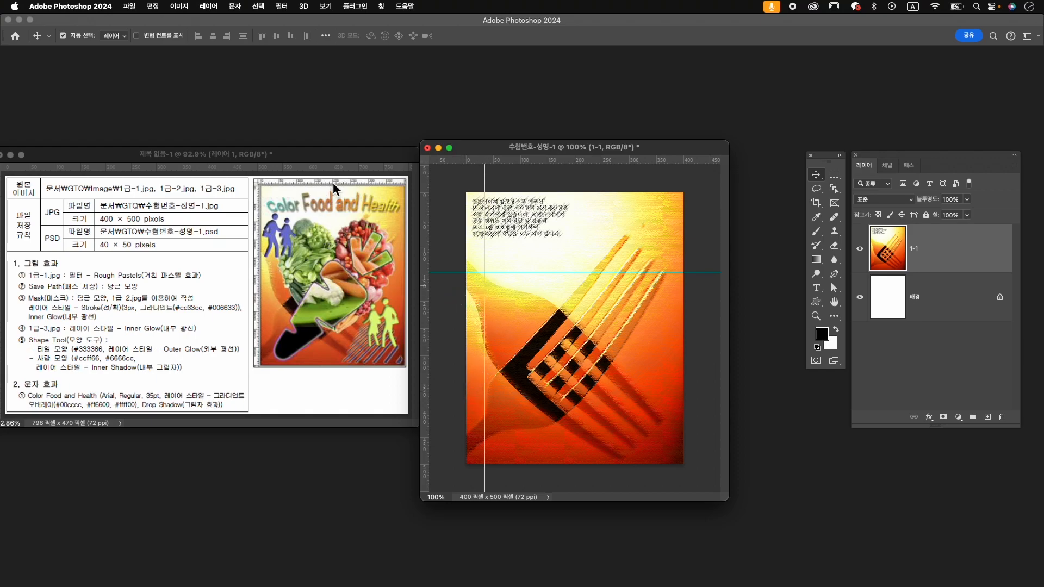
drag(427, 266, 578, 269)
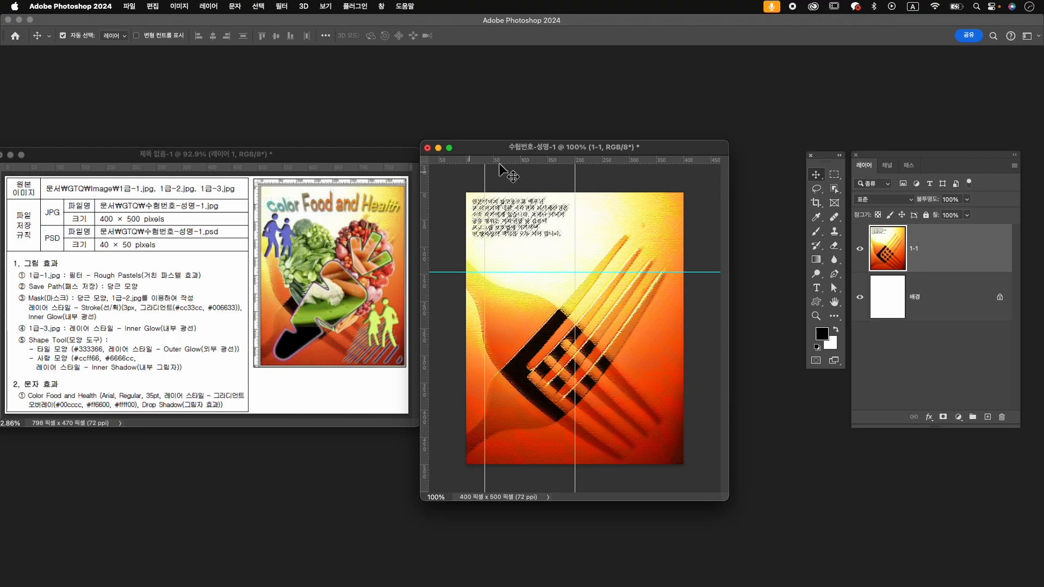
drag(541, 160, 549, 306)
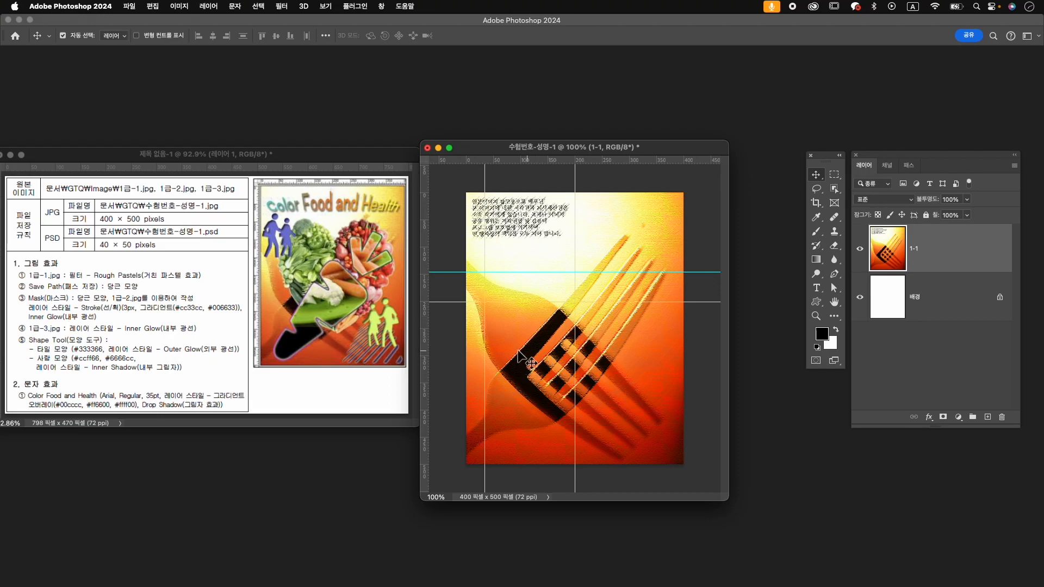
drag(430, 344, 630, 358)
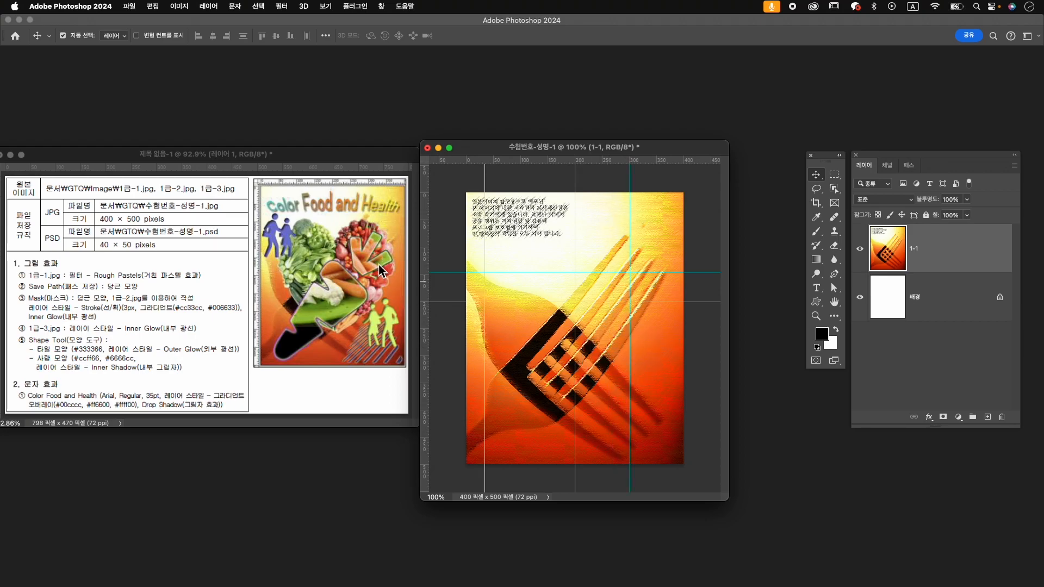
drag(424, 262, 656, 252)
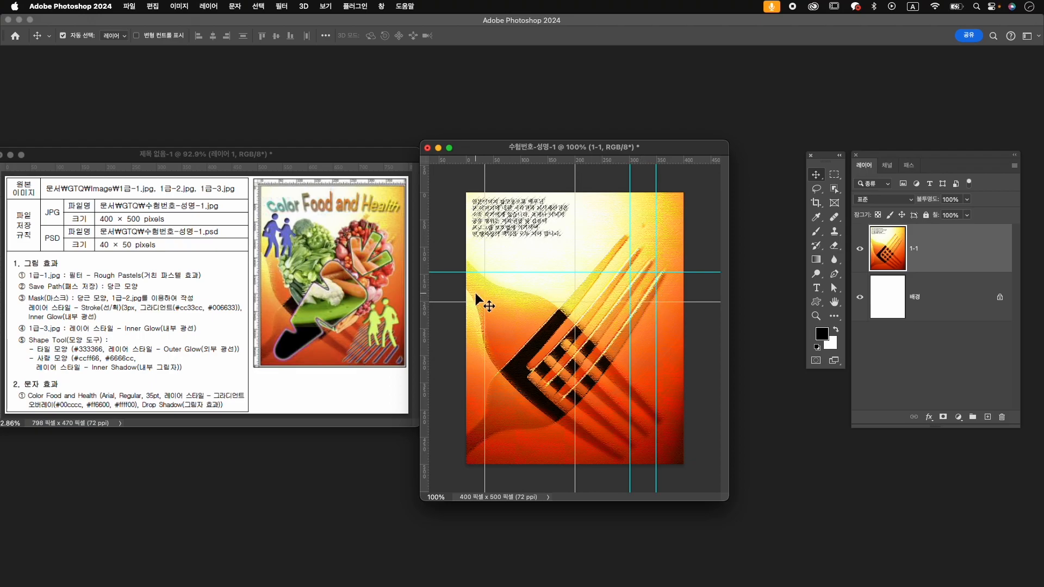
- Set up the Pen tool in Shape mode with a black fill
click(836, 275)
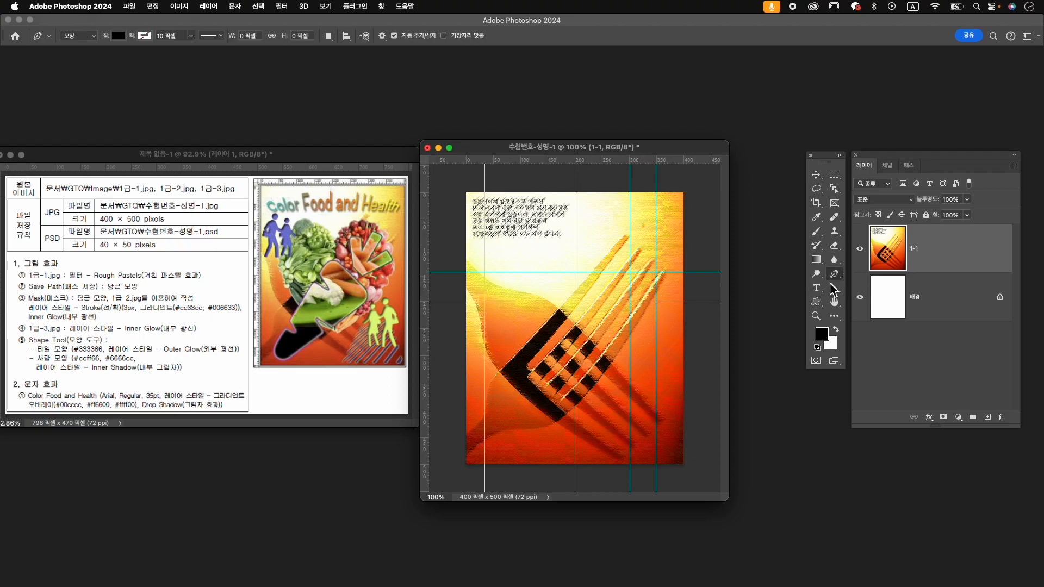
click(859, 275)
click(92, 36)
click(84, 36)
click(118, 36)
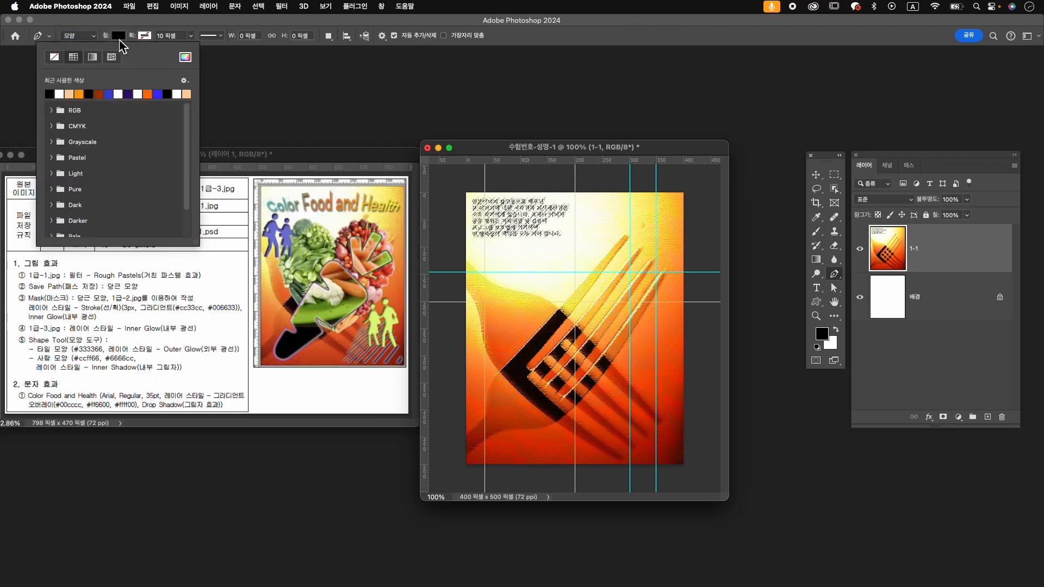
click(50, 95)
click(471, 24)
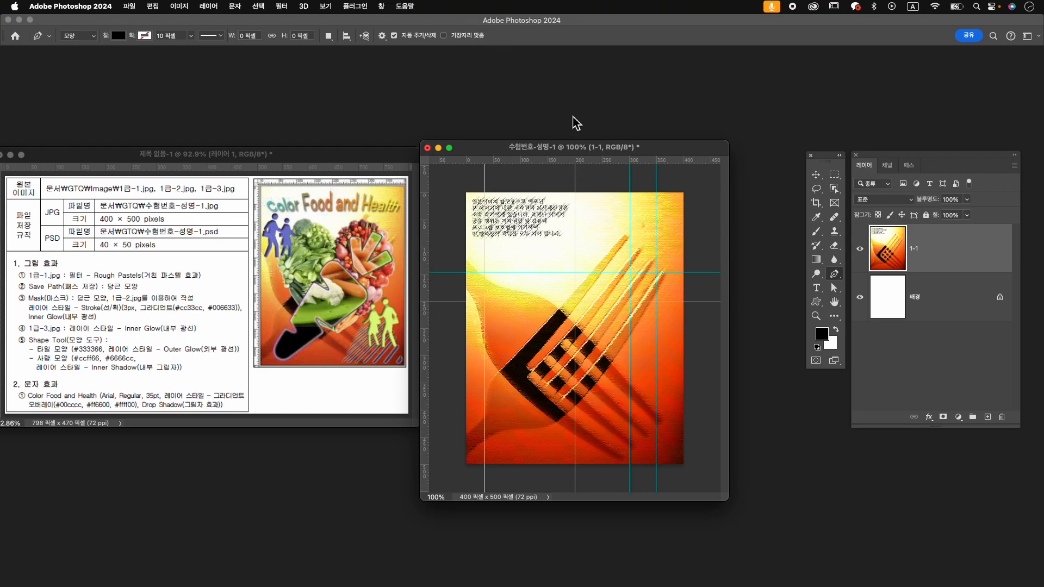
- Start the carrot shape with pen points on the two horizontal guides near the 300 px vertical guide, undoing the third point
click(630, 272)
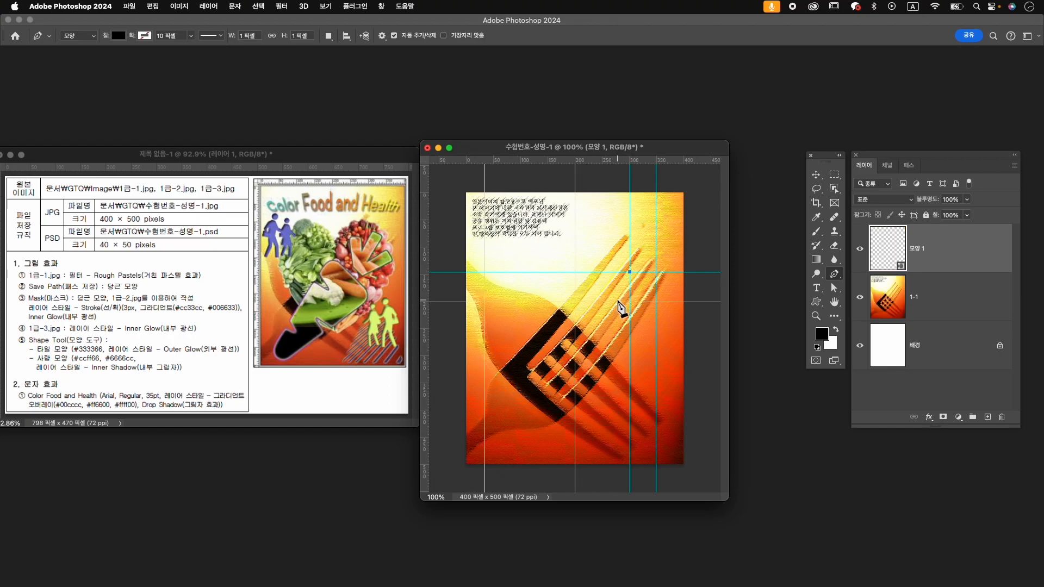
click(616, 301)
click(610, 271)
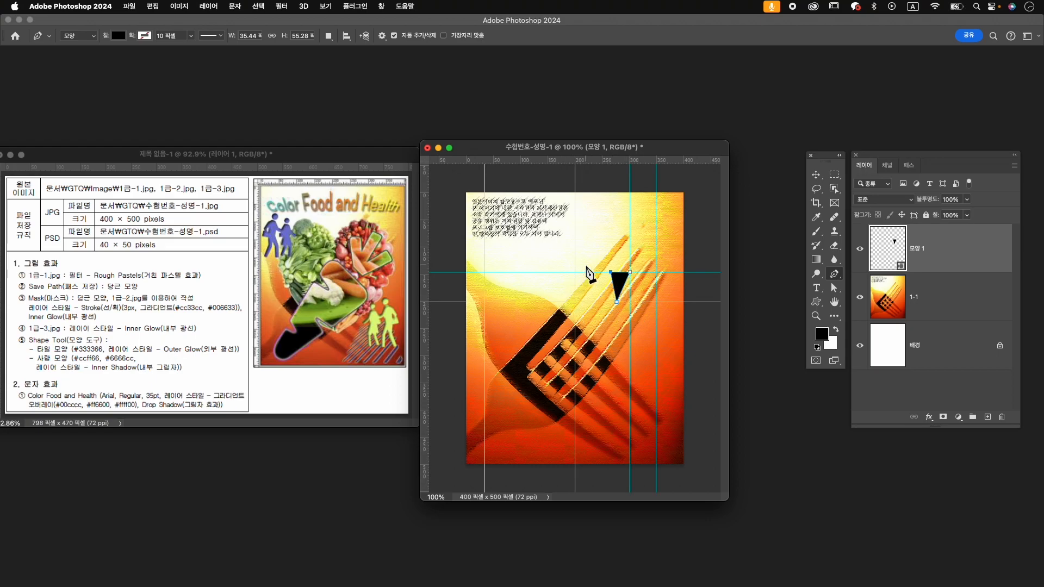
key(super+z)
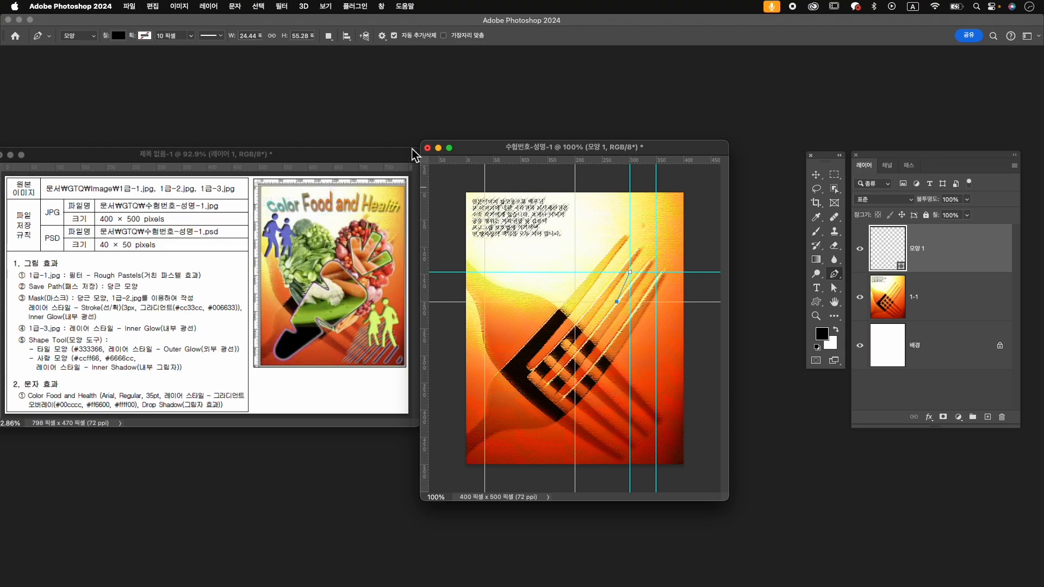
- Lock the guides on the canvas
click(326, 6)
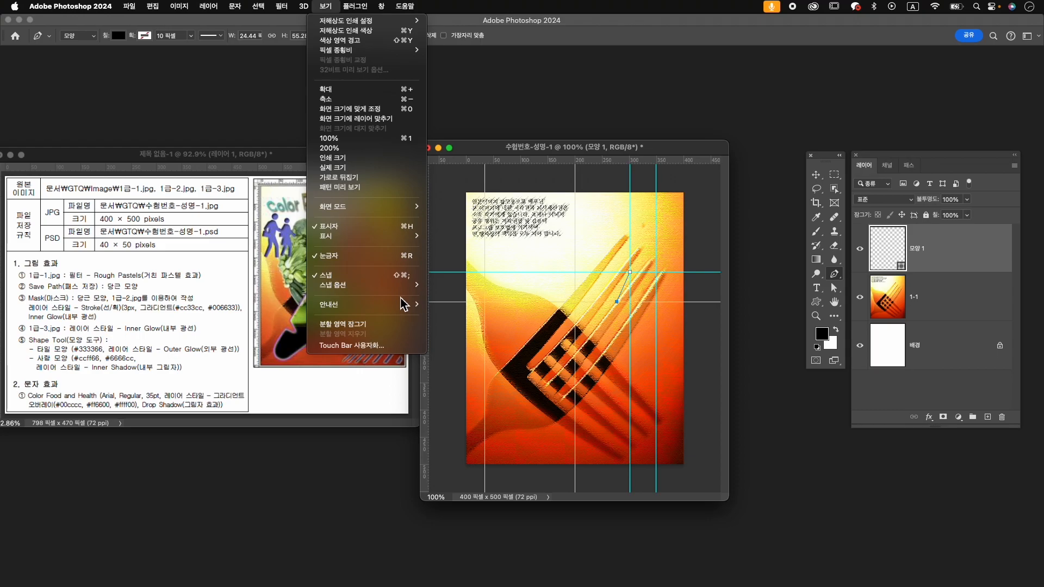
mouse_move(423, 308)
click(467, 314)
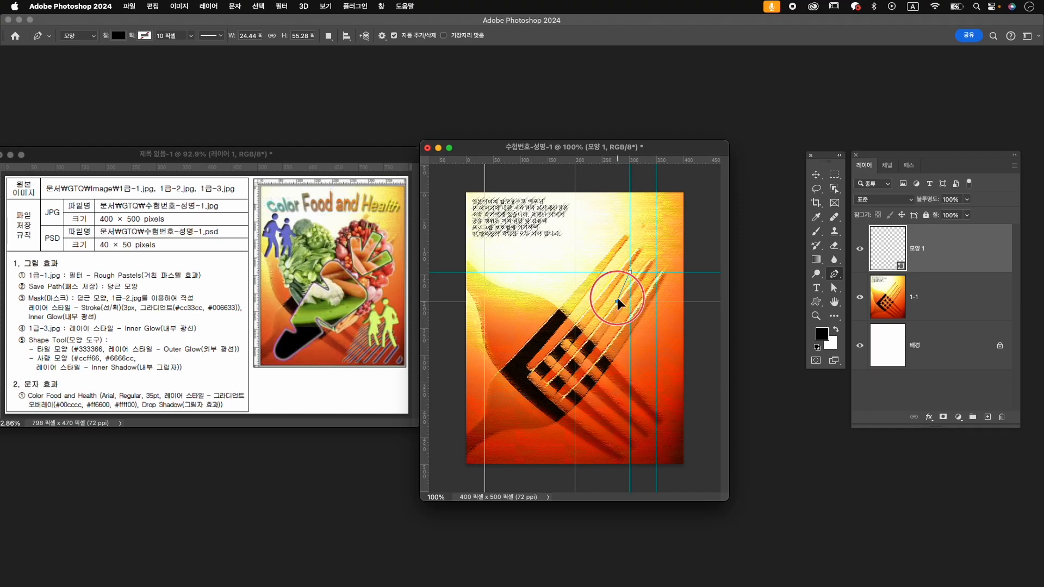
- Complete the three-pronged carrot top as a closed straight-edged pen shape about 117 × 102 px around the two upper horizontal guides
drag(618, 299, 616, 299)
click(611, 271)
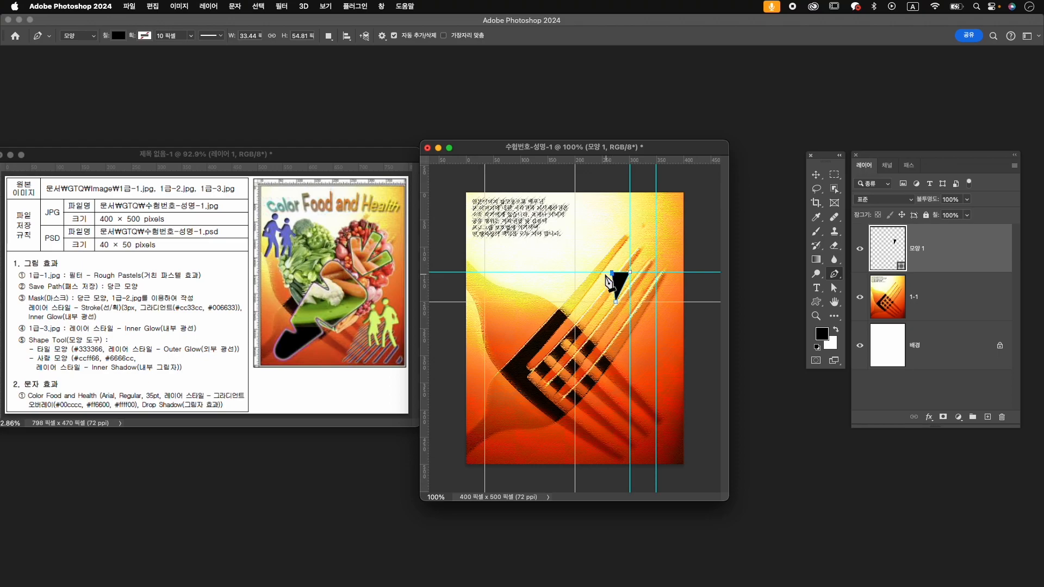
click(591, 271)
click(597, 314)
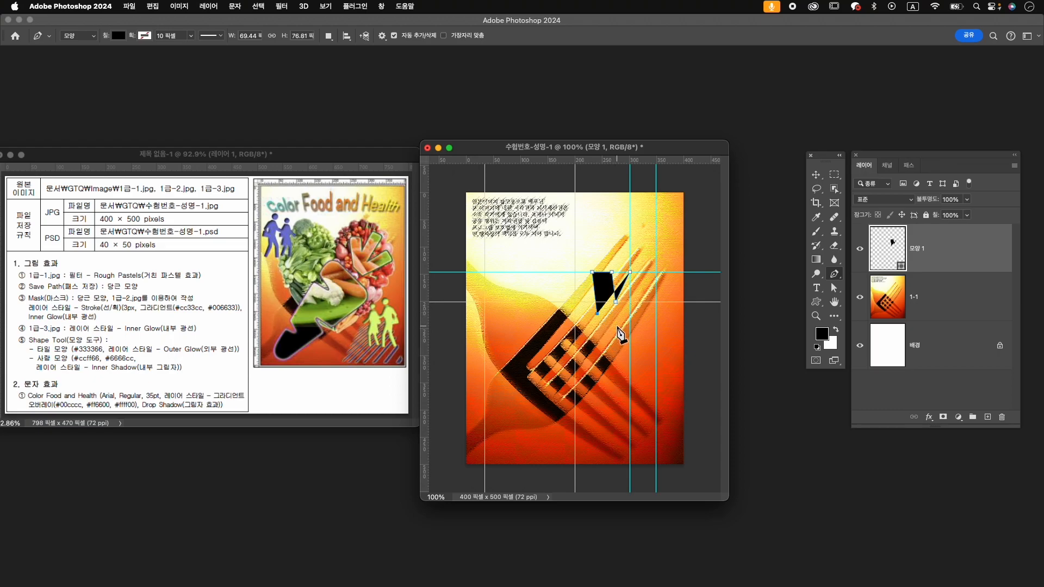
click(615, 326)
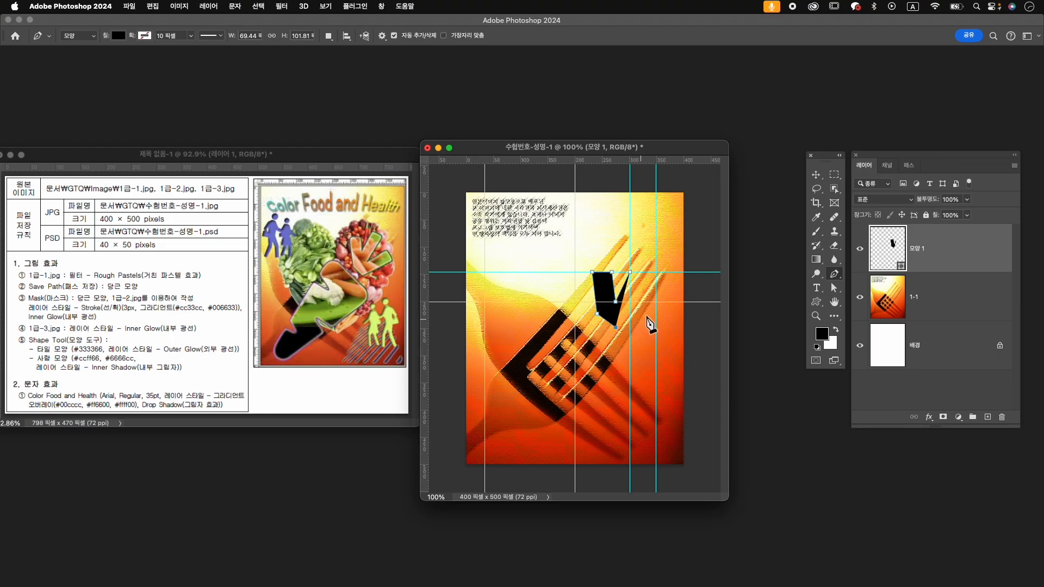
click(656, 301)
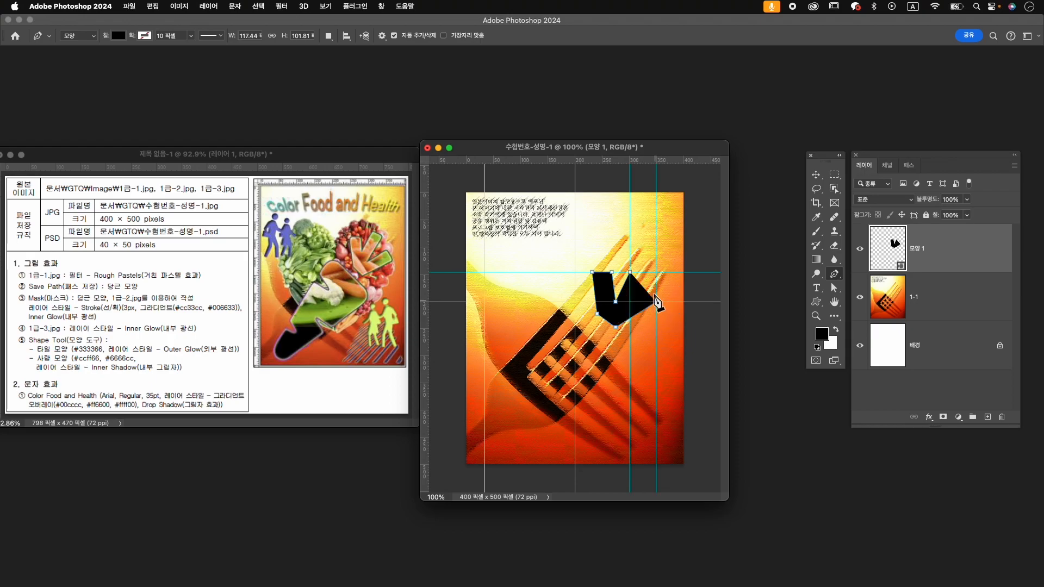
click(646, 285)
click(626, 301)
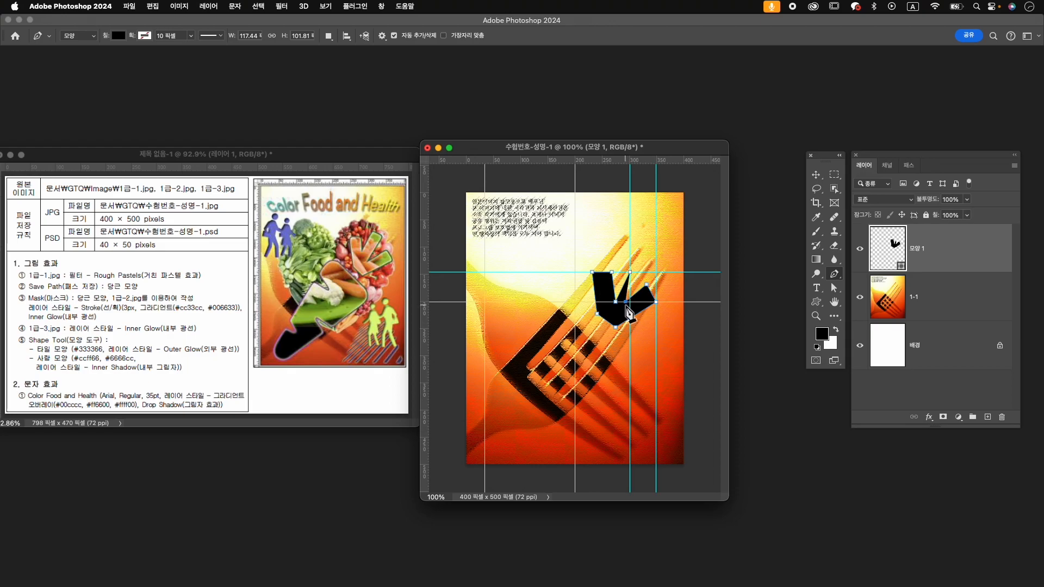
click(631, 273)
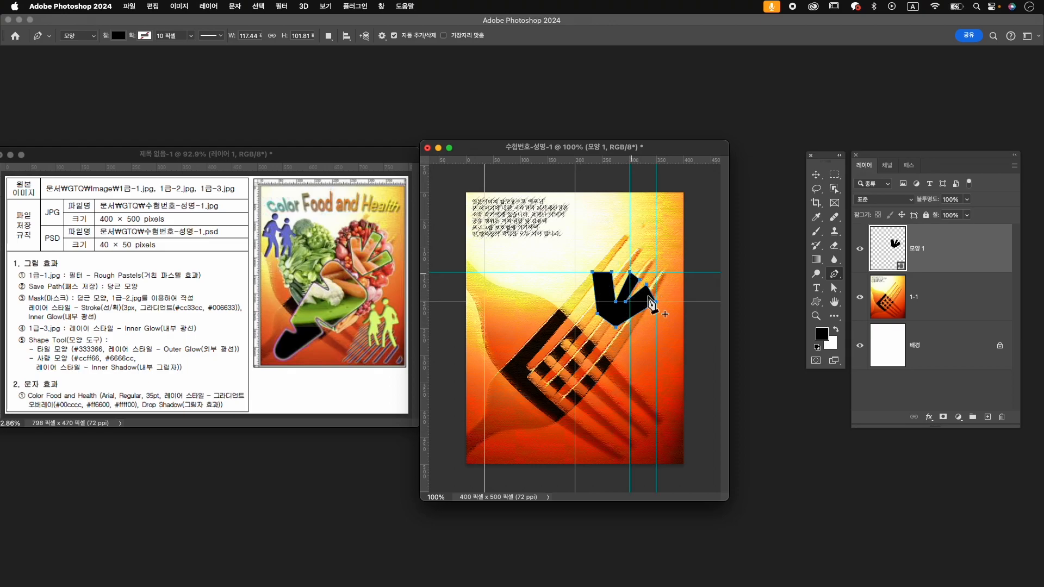
click(631, 292)
- Draw the carrot body as a separate pen shape about 317 × 269 px with a curved tip, adding horizontal guides at about 480 and 300 px
click(575, 302)
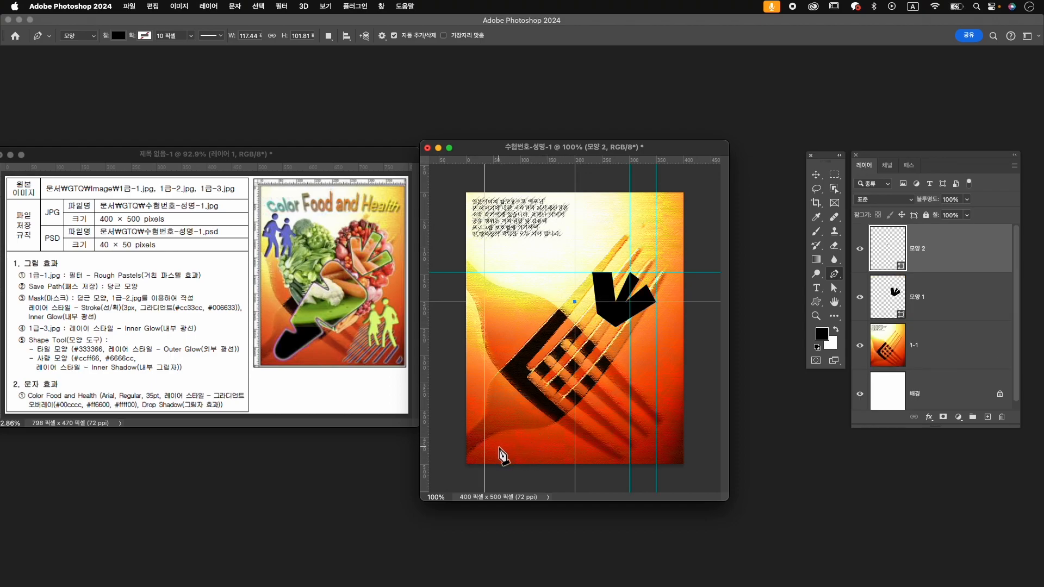
drag(545, 161, 545, 457)
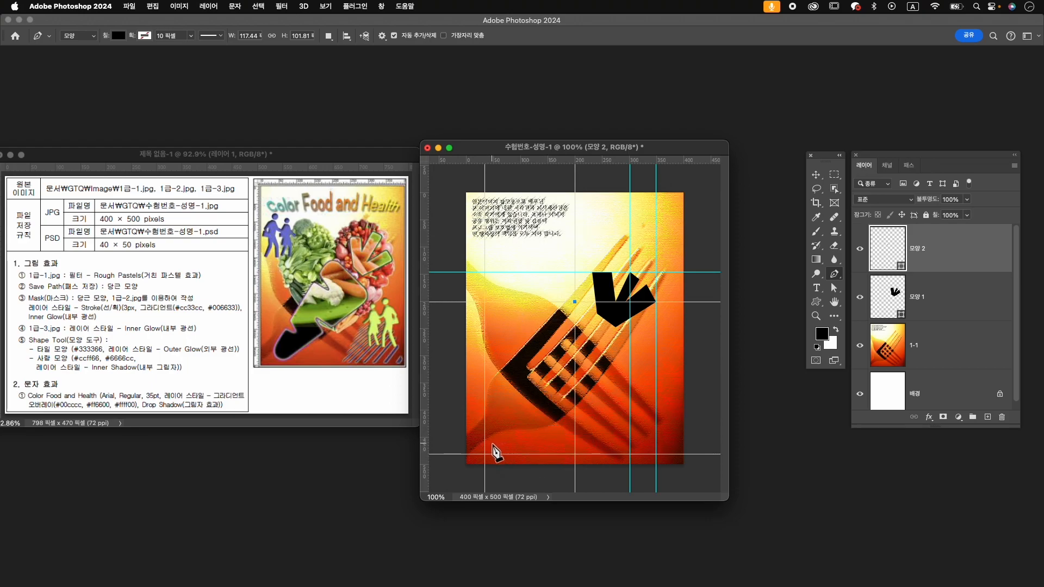
drag(485, 445, 498, 464)
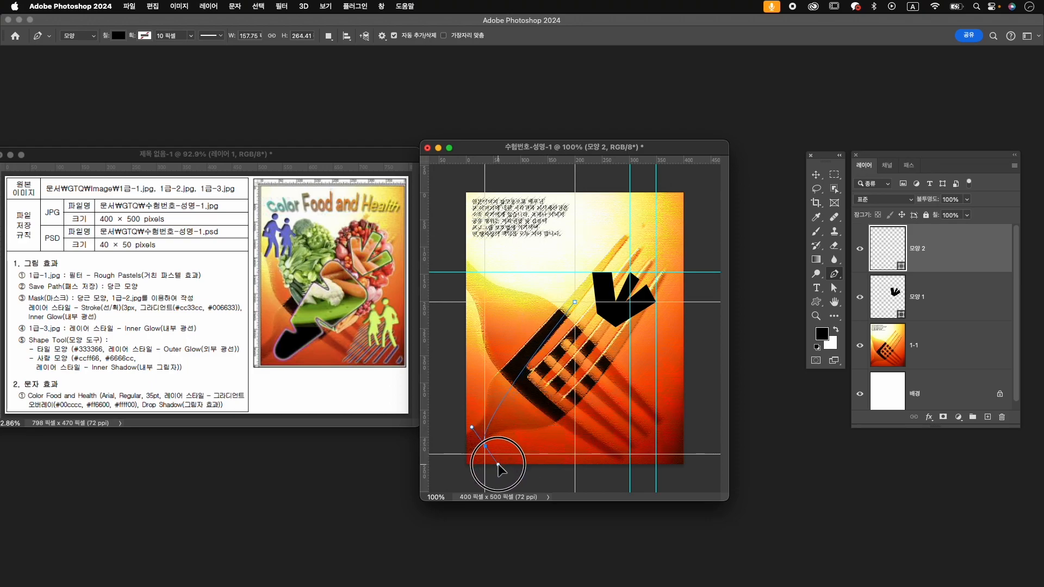
click(487, 447)
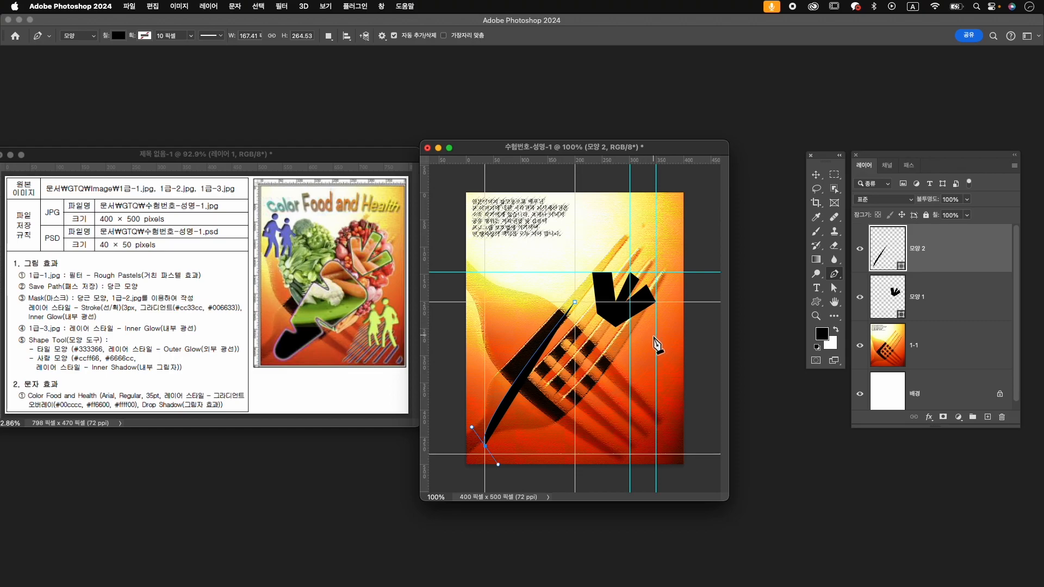
click(554, 328)
drag(500, 160, 511, 358)
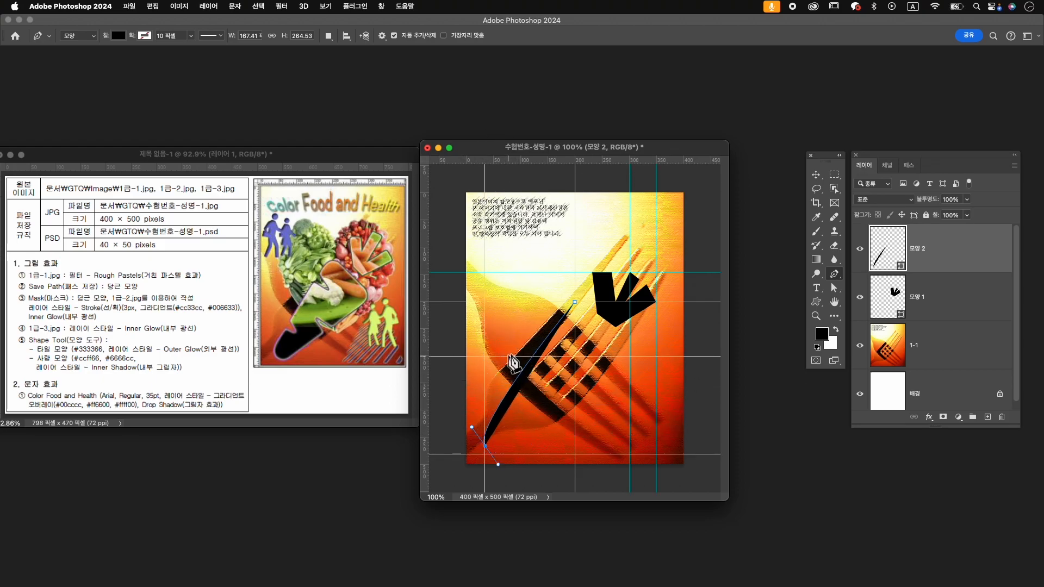
click(655, 356)
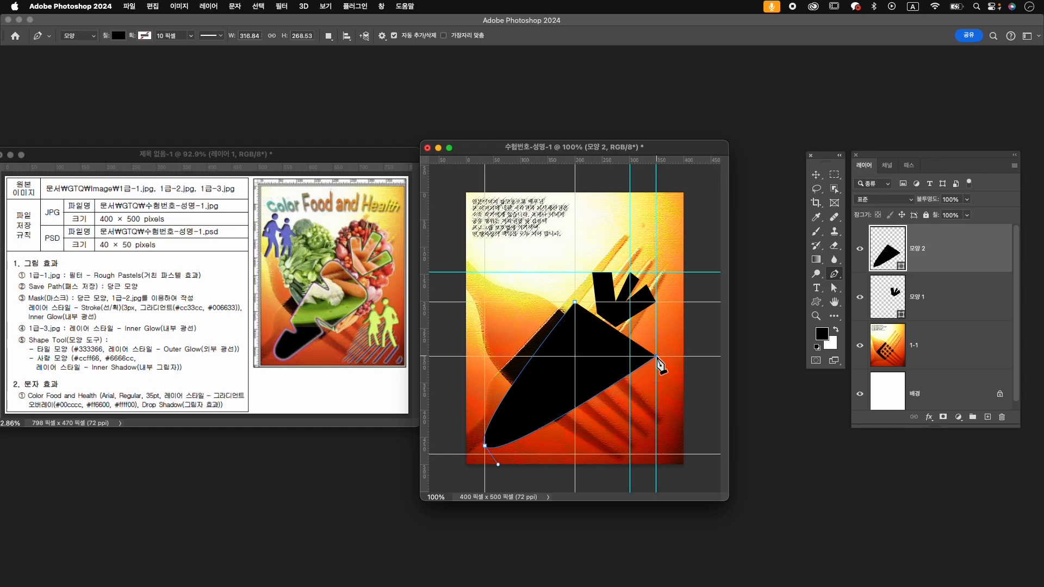
click(485, 446)
- Round the carrot body's right and top corners with the Convert Point tool
right_click(836, 280)
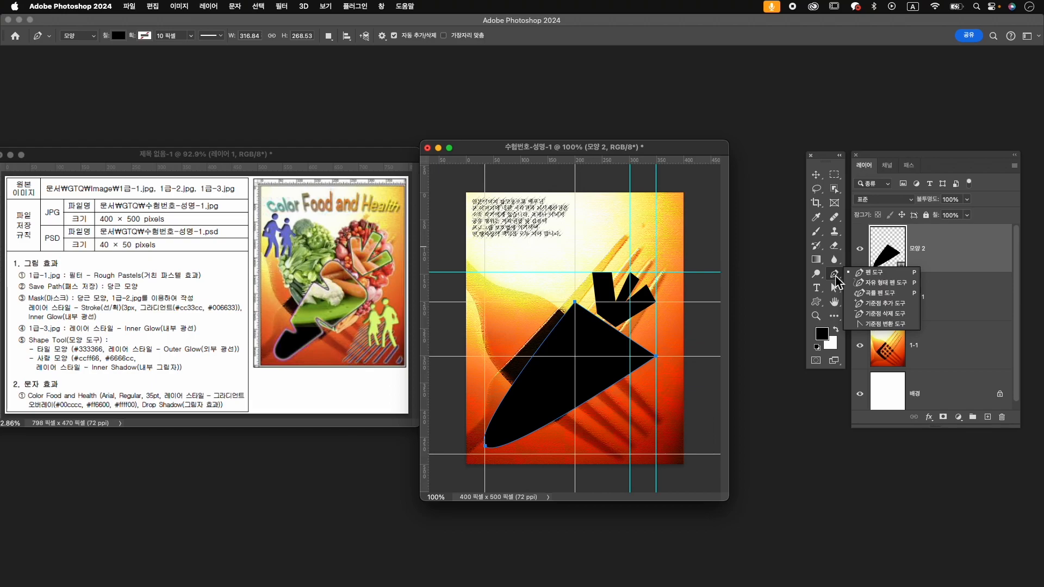
click(880, 324)
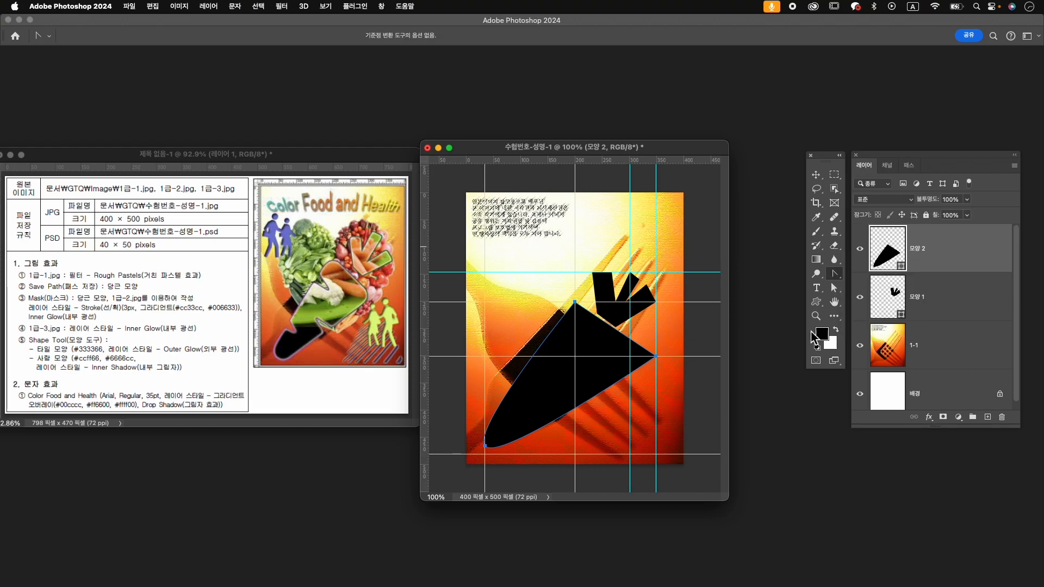
drag(660, 357, 657, 355)
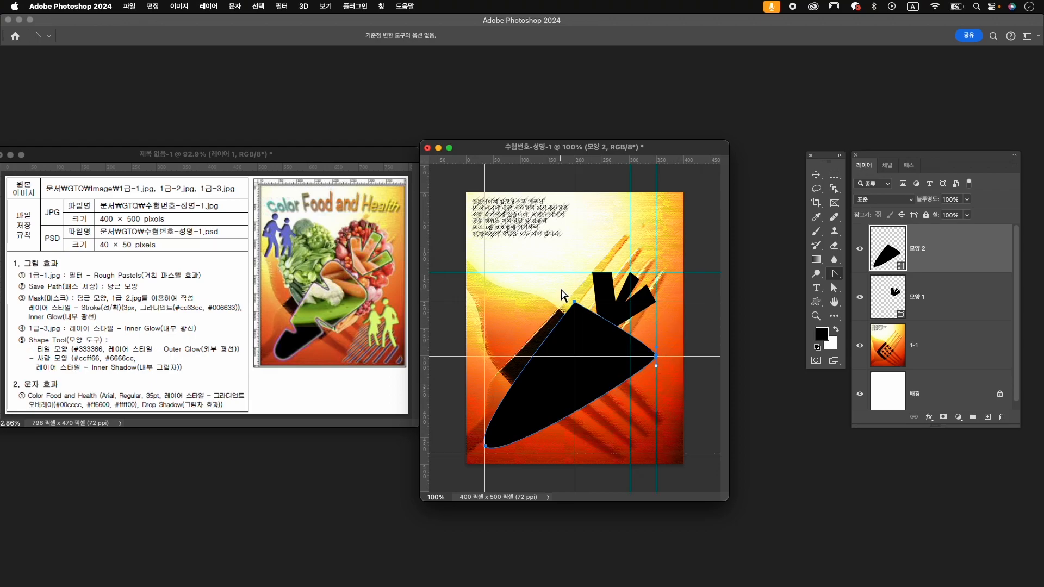
drag(575, 303, 557, 309)
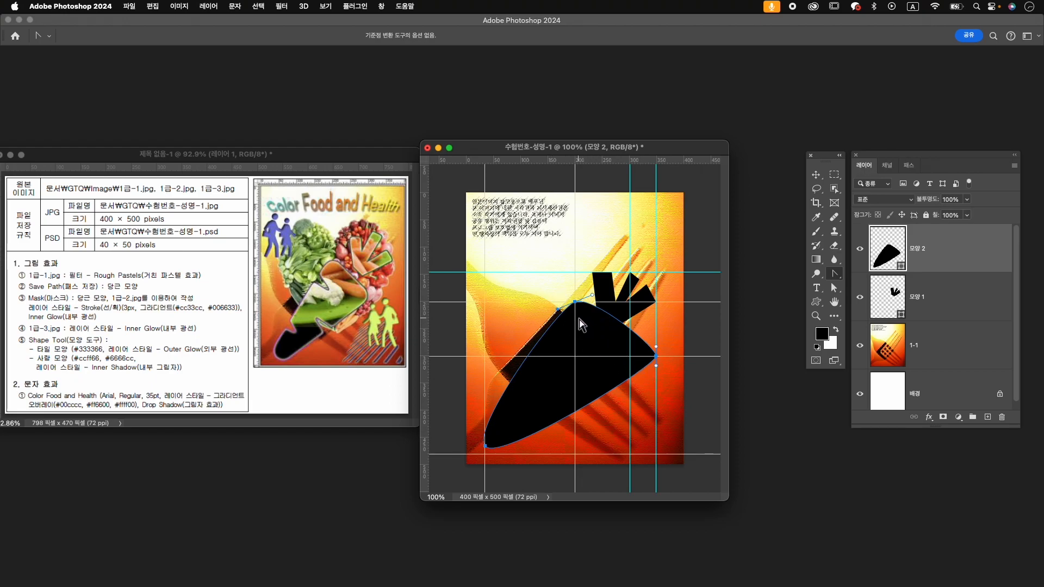
- Refine the body's top and right anchors with the Direct Selection tool, moving them inward and tilting the top curve
scroll(578, 318, up, 5)
scroll(578, 318, down, 3)
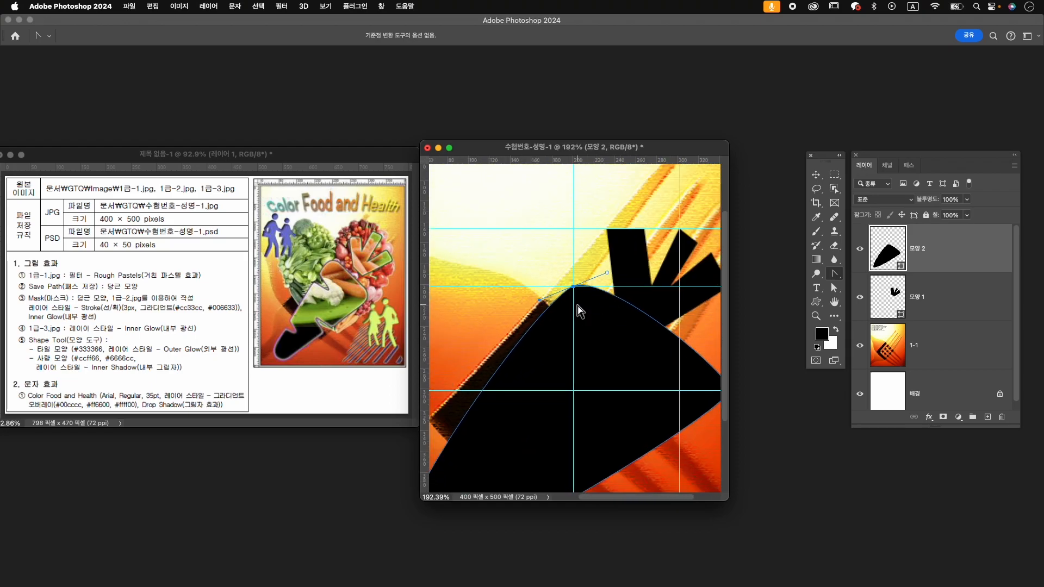
key(a)
right_click(834, 291)
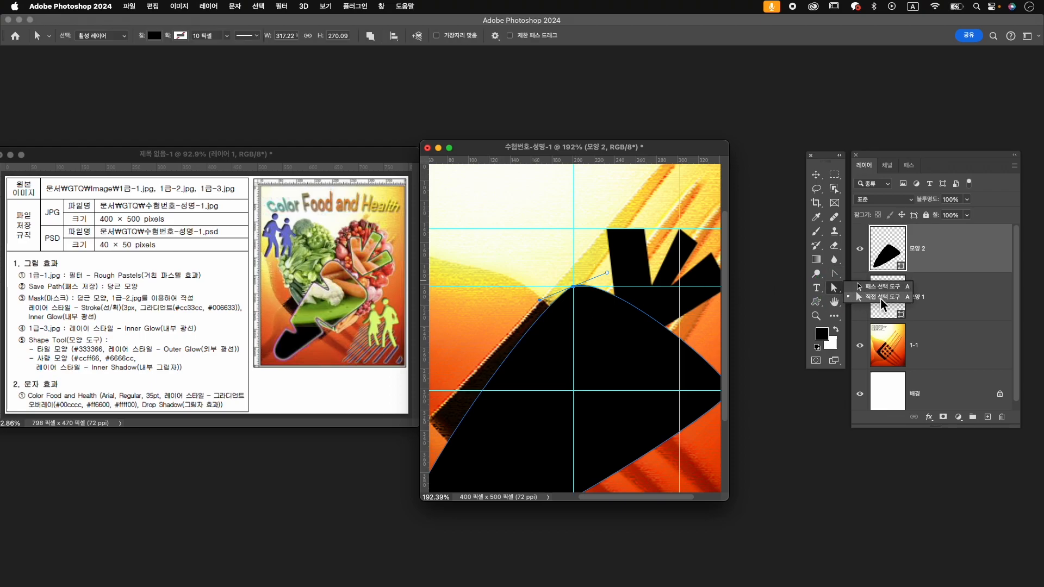
click(880, 297)
drag(573, 288, 573, 295)
drag(684, 369, 657, 384)
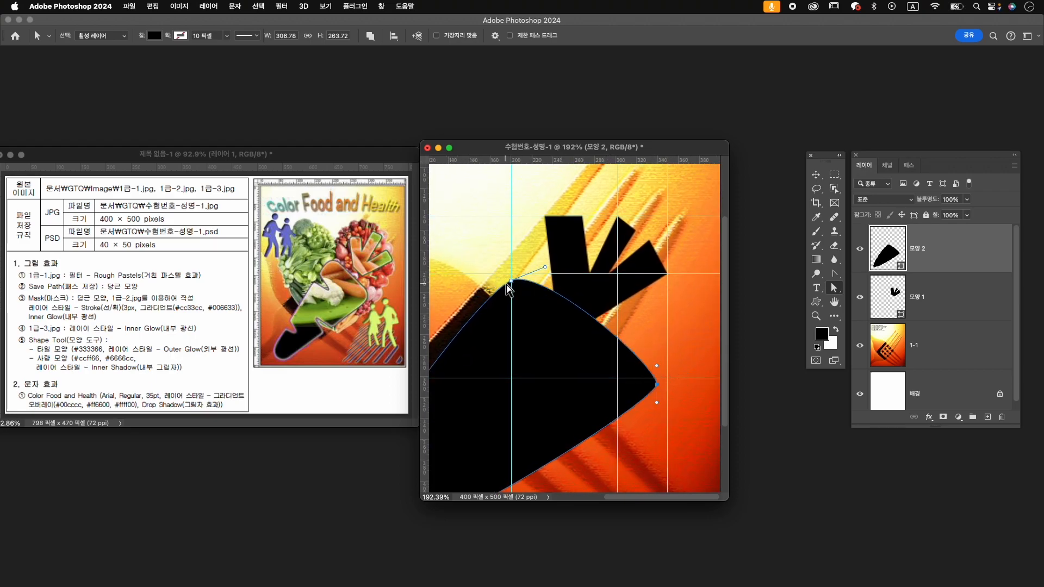
drag(511, 281, 539, 287)
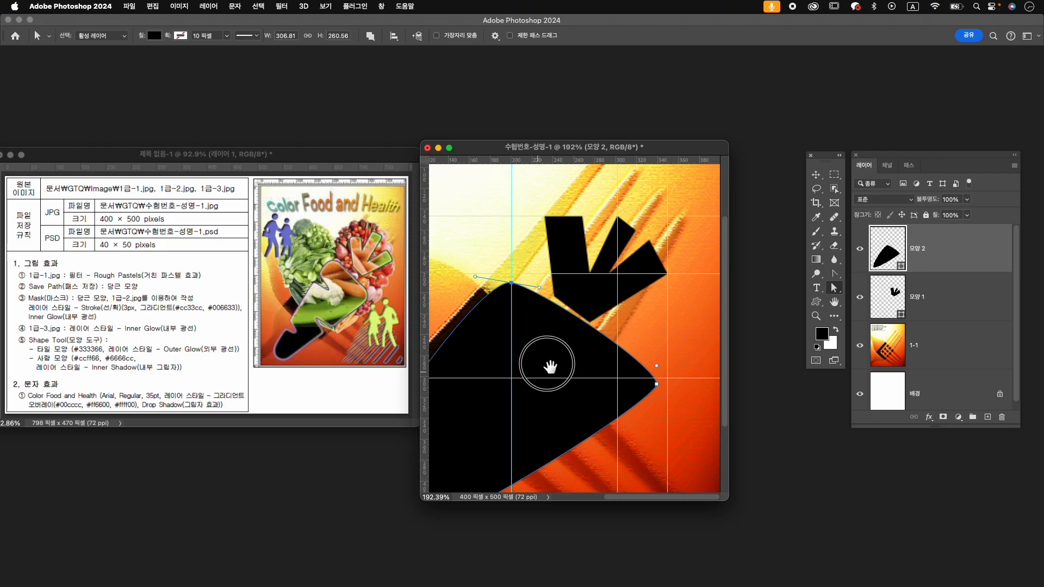
- Adjust the curve handles of the body's right anchor to smooth that corner
drag(543, 368, 661, 250)
drag(623, 307, 608, 321)
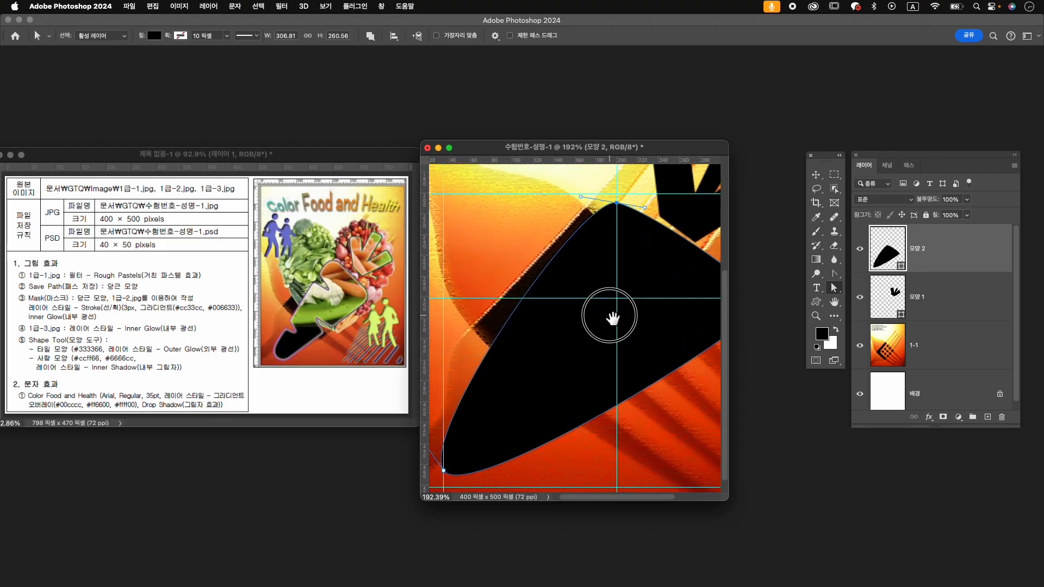
scroll(640, 318, down, 3)
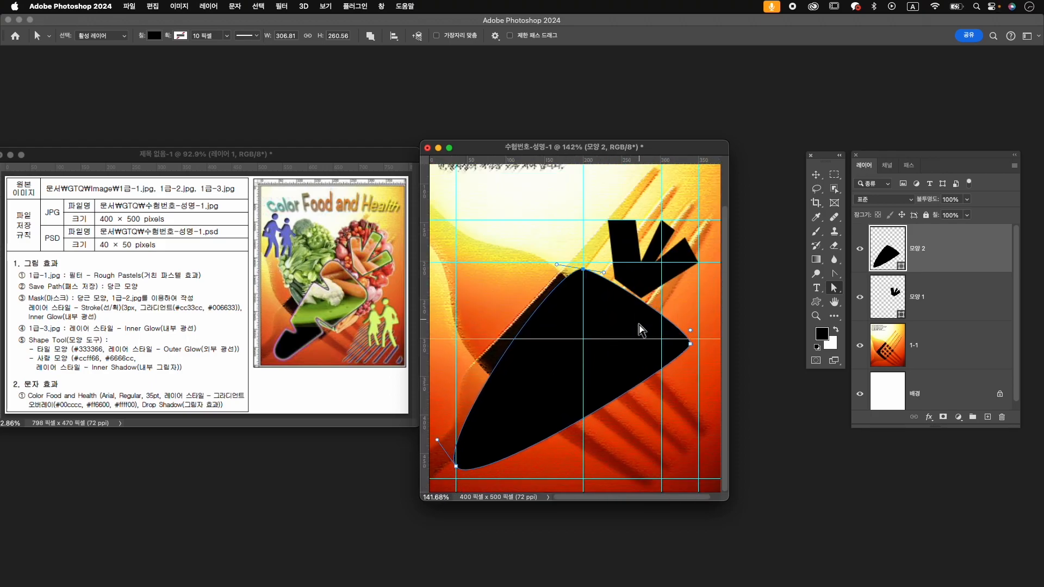
click(691, 329)
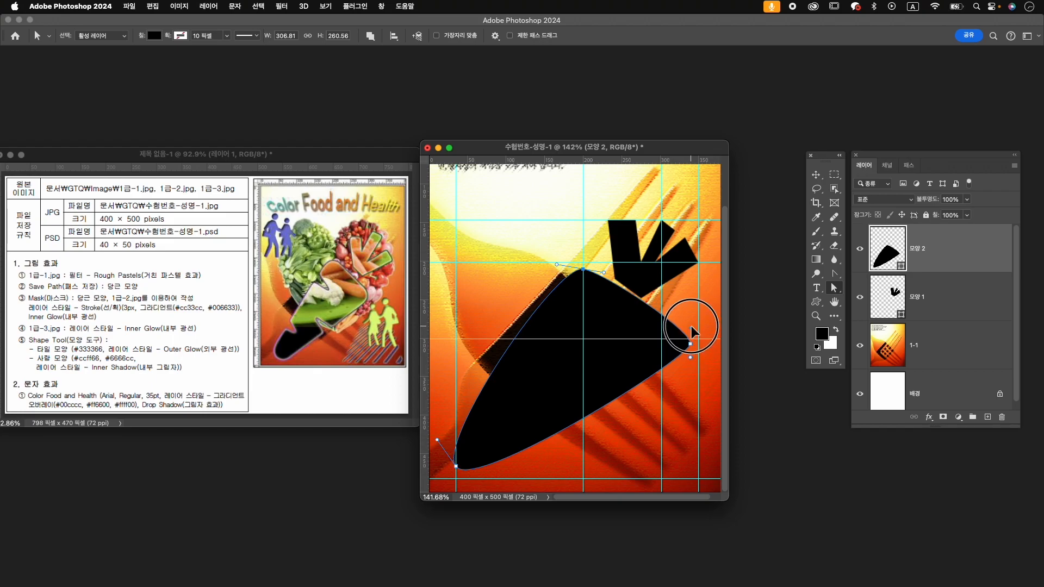
drag(690, 358, 693, 360)
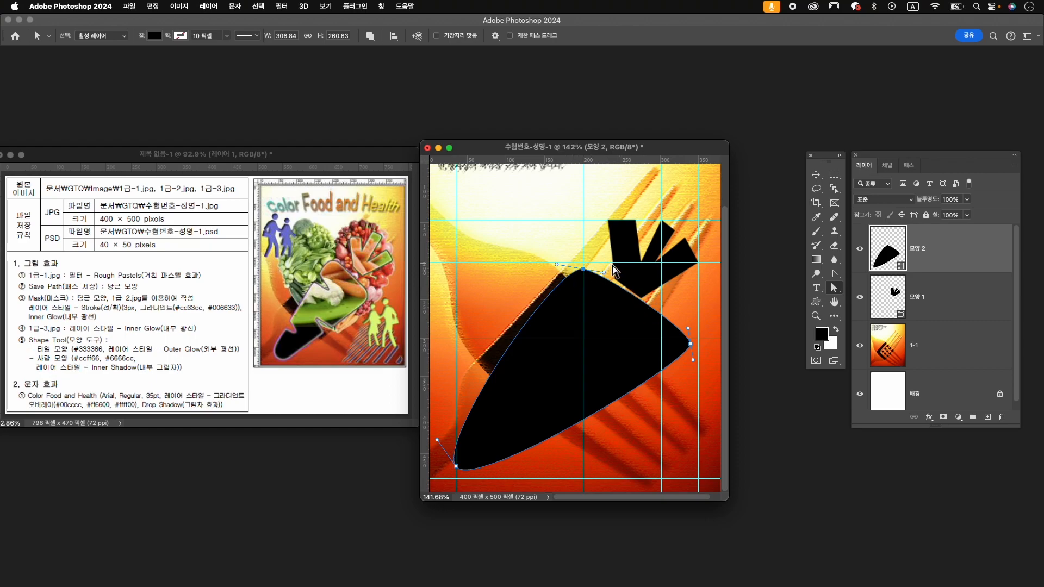
- Switch back to the Pen tool and try Subtract Front Shape on the selected carrot body, undoing the change
click(834, 273)
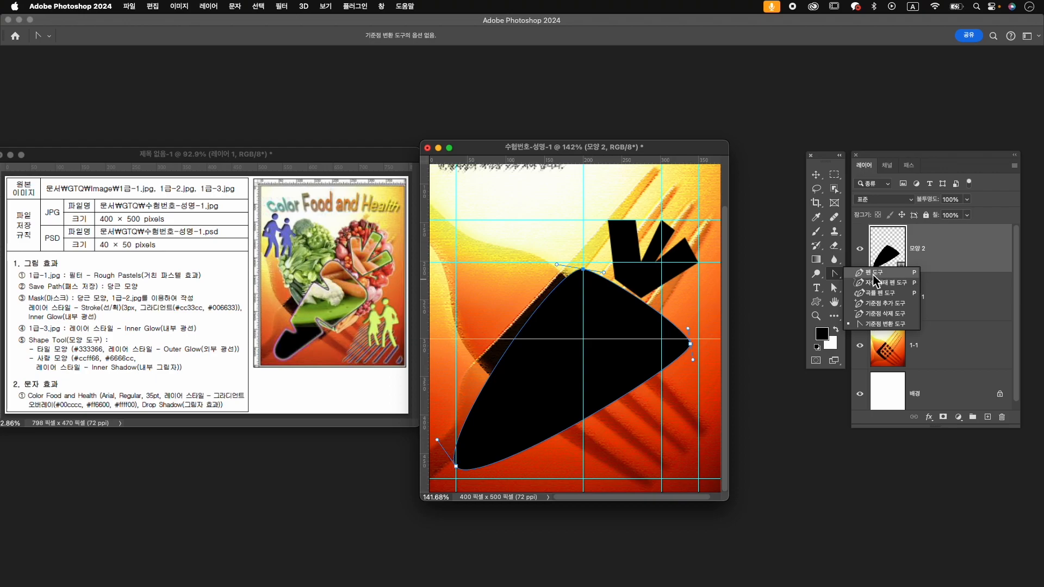
click(872, 272)
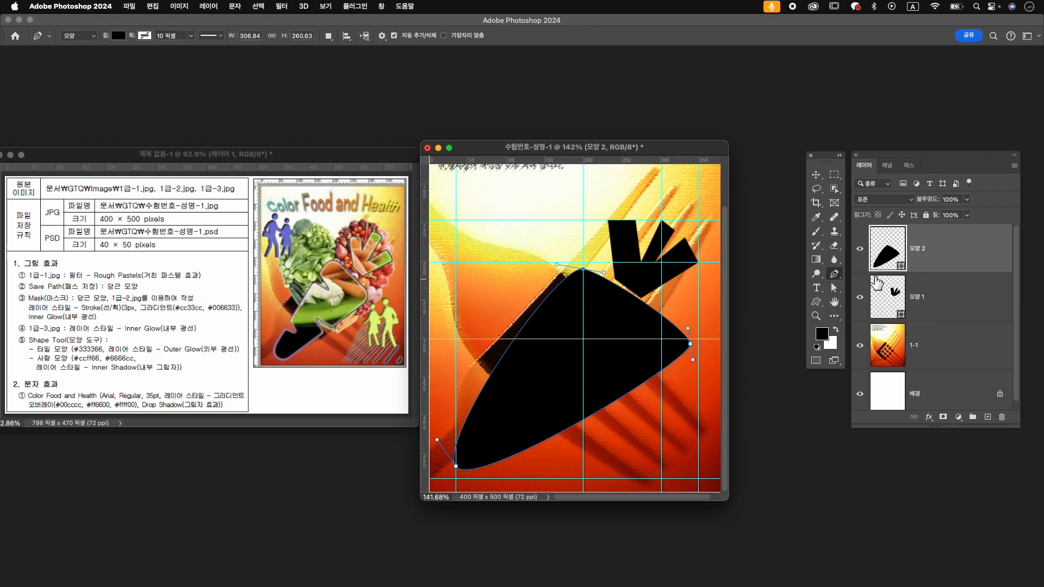
click(329, 36)
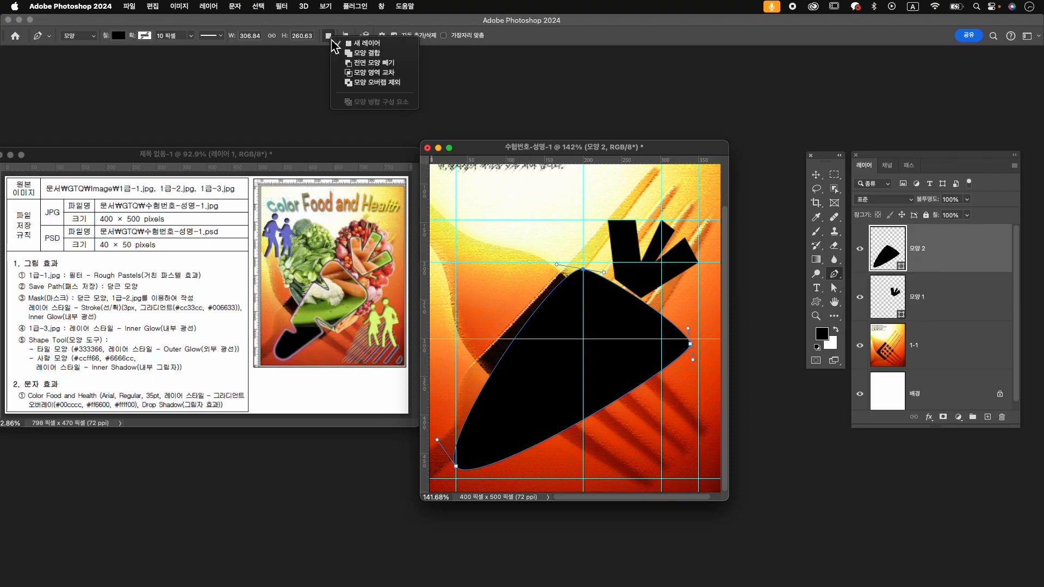
click(383, 64)
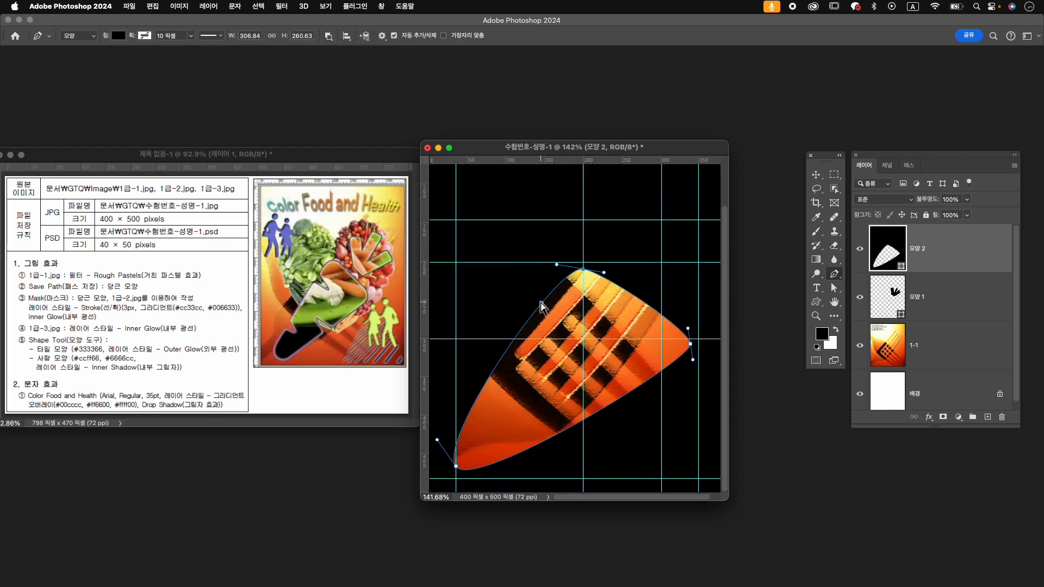
key(super+z)
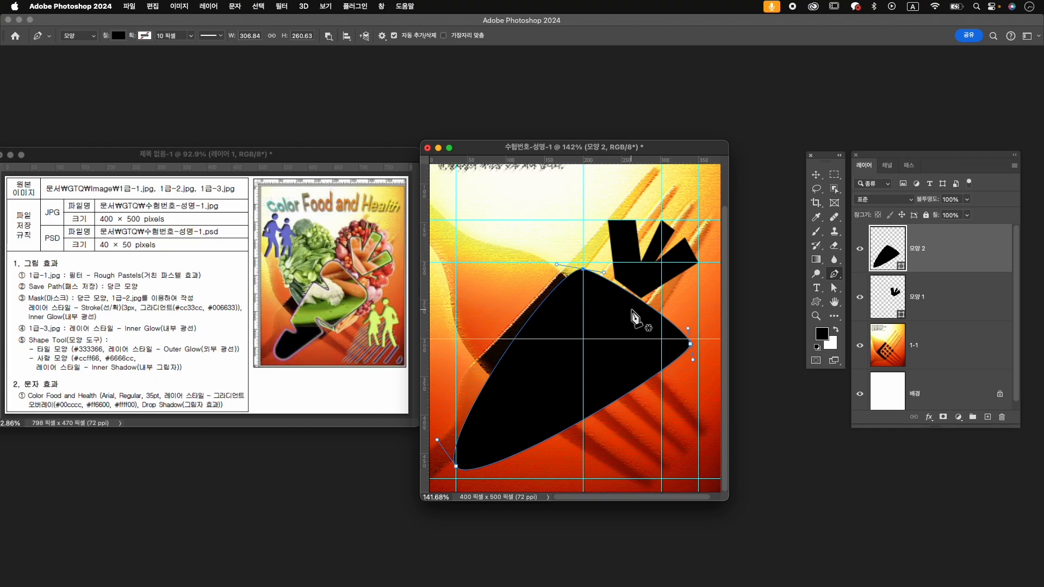
- Reselect the carrot body layer 모양 2 and cut a small triangular notch into its upper-left edge in Subtract Front Shape mode
click(957, 309)
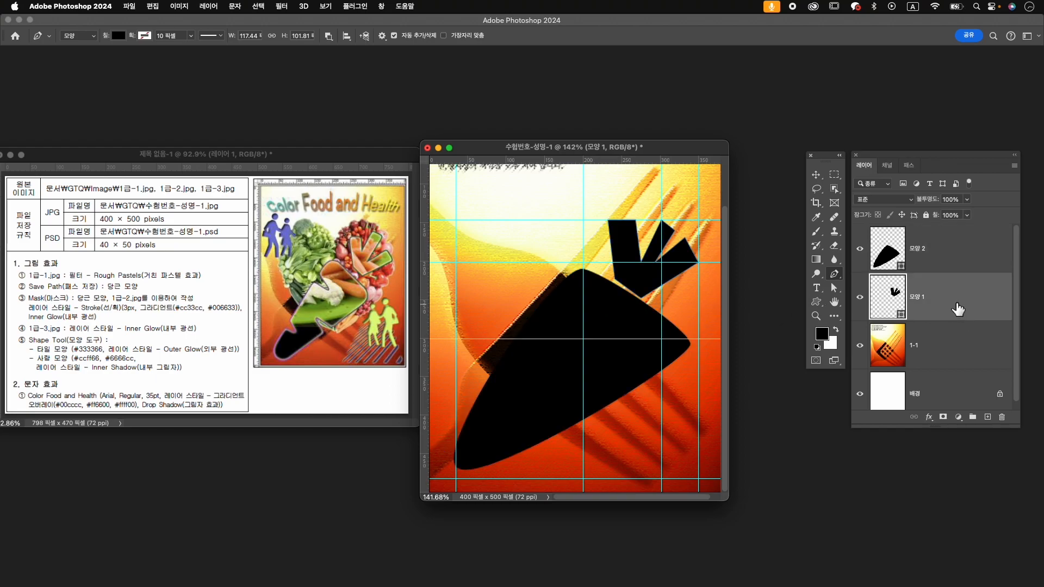
click(970, 256)
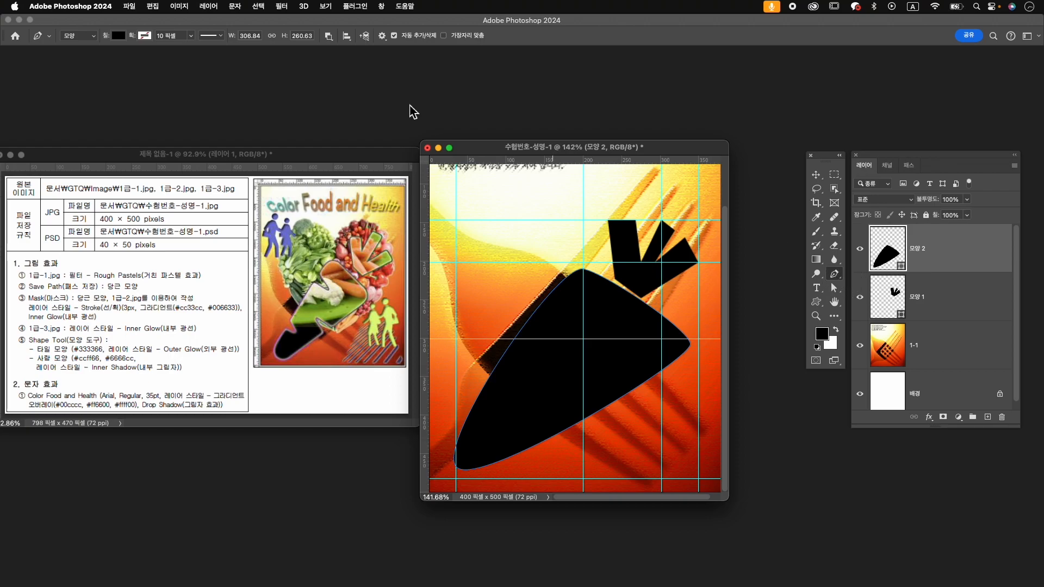
click(329, 37)
click(359, 53)
drag(539, 295, 558, 328)
click(523, 315)
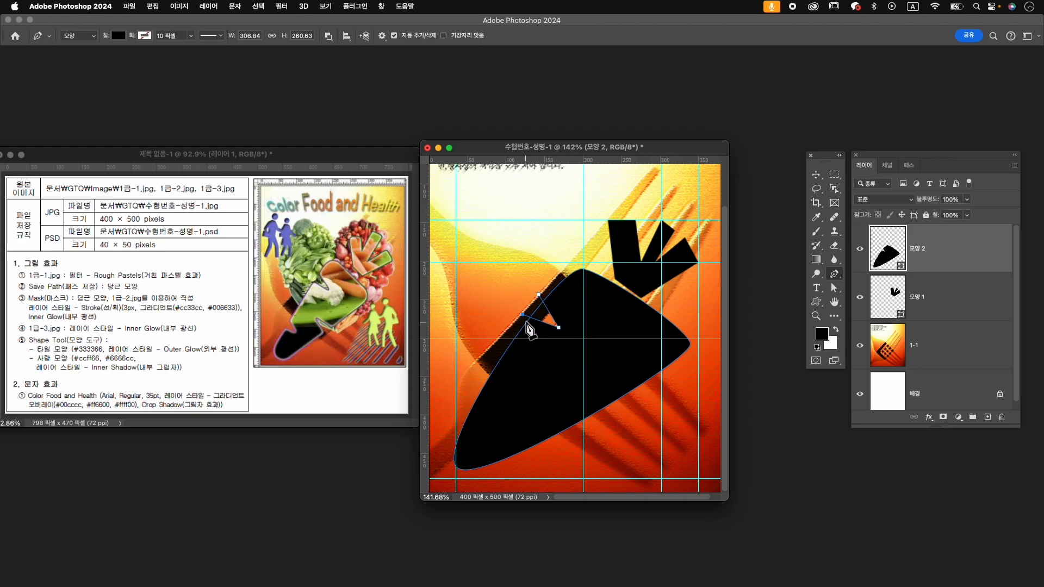
- Cut a curved, rounded notch into the body's left edge near the tip, undoing a stray point and closing the path
click(482, 382)
drag(495, 419, 486, 423)
click(463, 403)
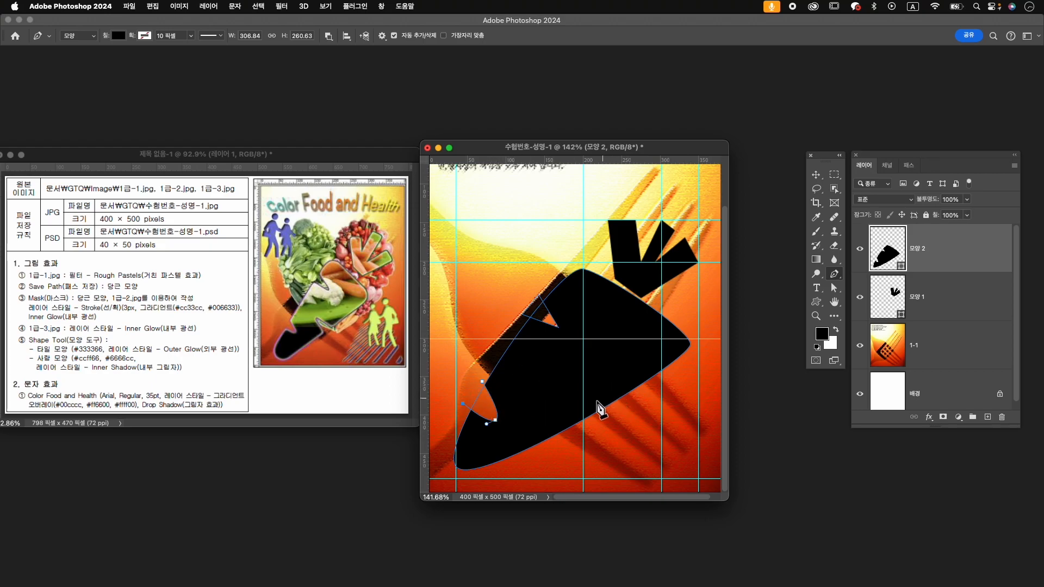
click(570, 392)
key(super+z)
click(483, 382)
- Cut a wedge-shaped notch into the body's lower-right edge and select the carrot top layer 모양 1
click(555, 391)
drag(574, 443, 601, 422)
click(556, 392)
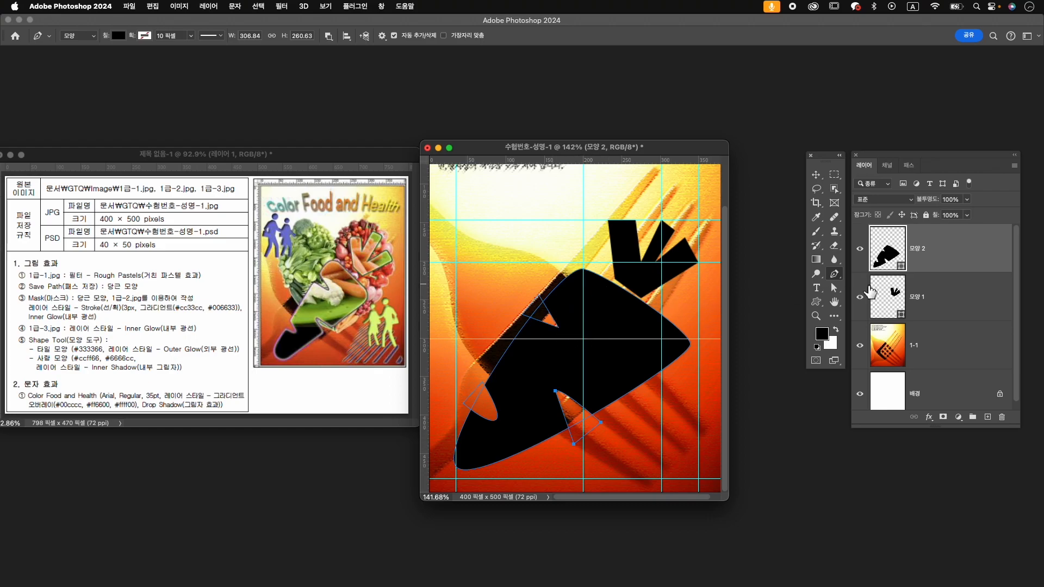
click(944, 301)
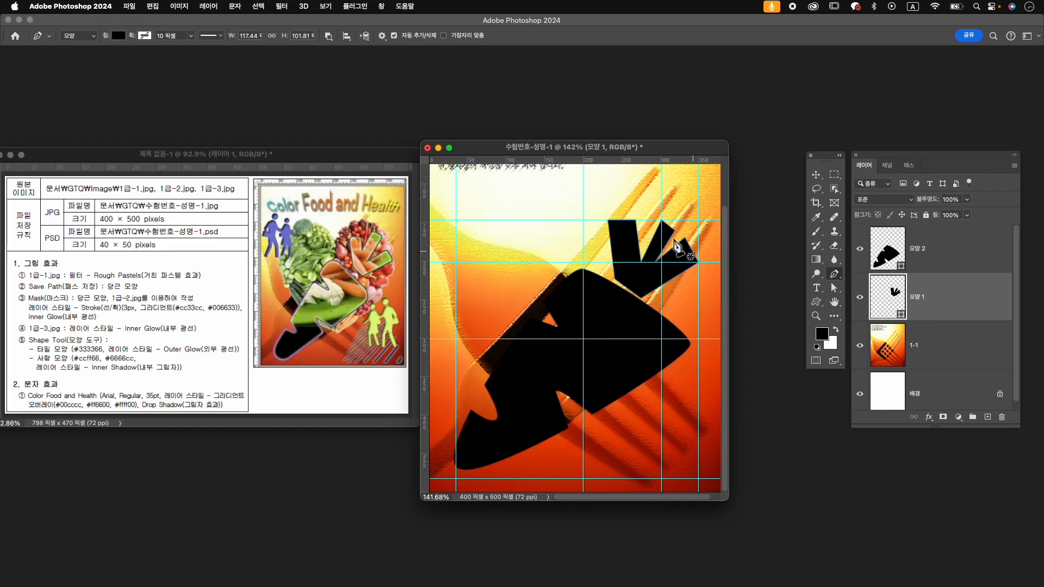
- Reshape the carrot top with Direct Selection, adjusting the anchors of its inner notch, middle leaf and lower edge
key(a)
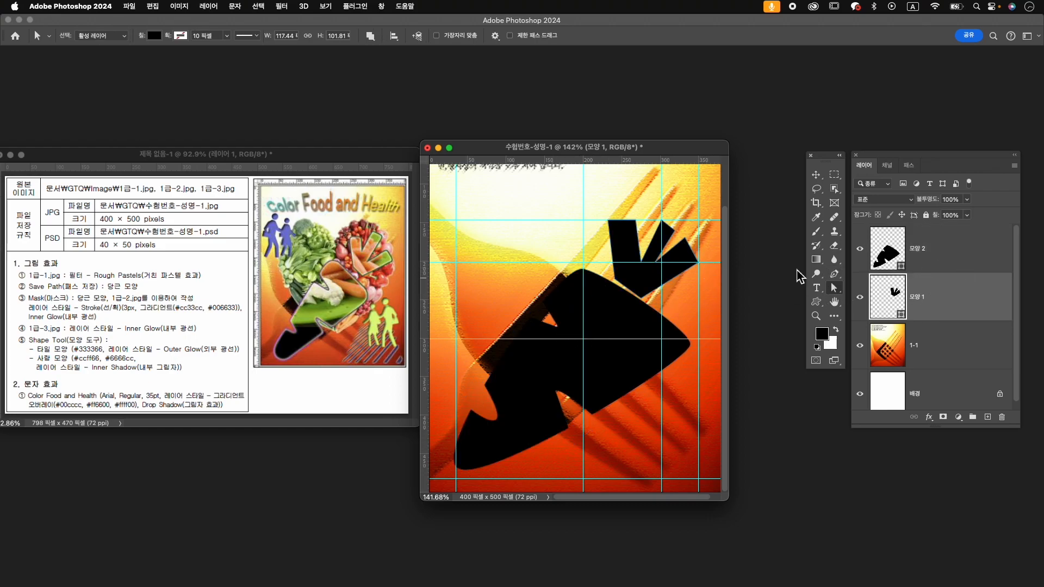
drag(640, 262, 638, 256)
click(662, 220)
drag(662, 222, 688, 245)
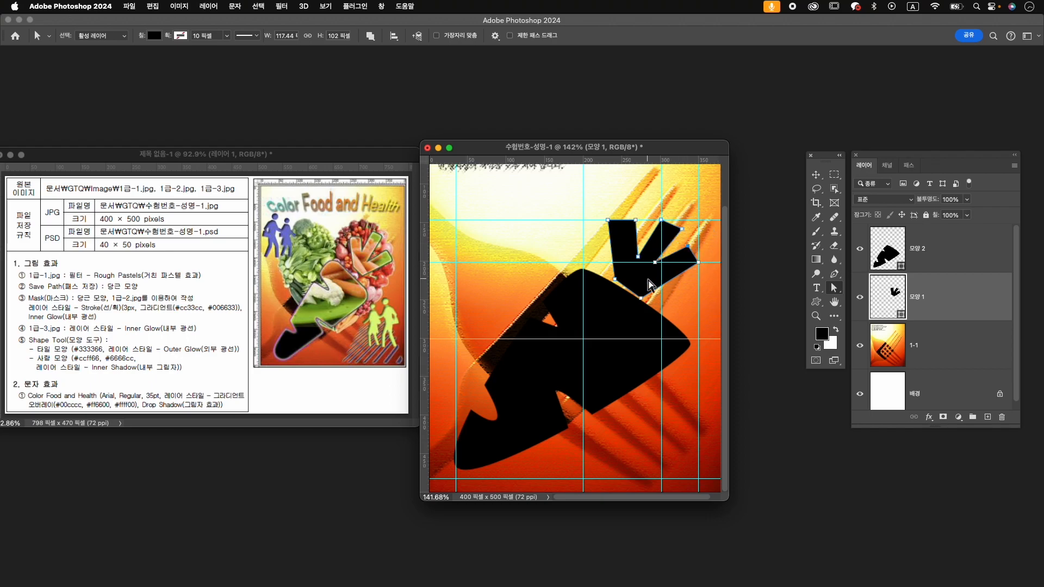
drag(616, 279, 644, 293)
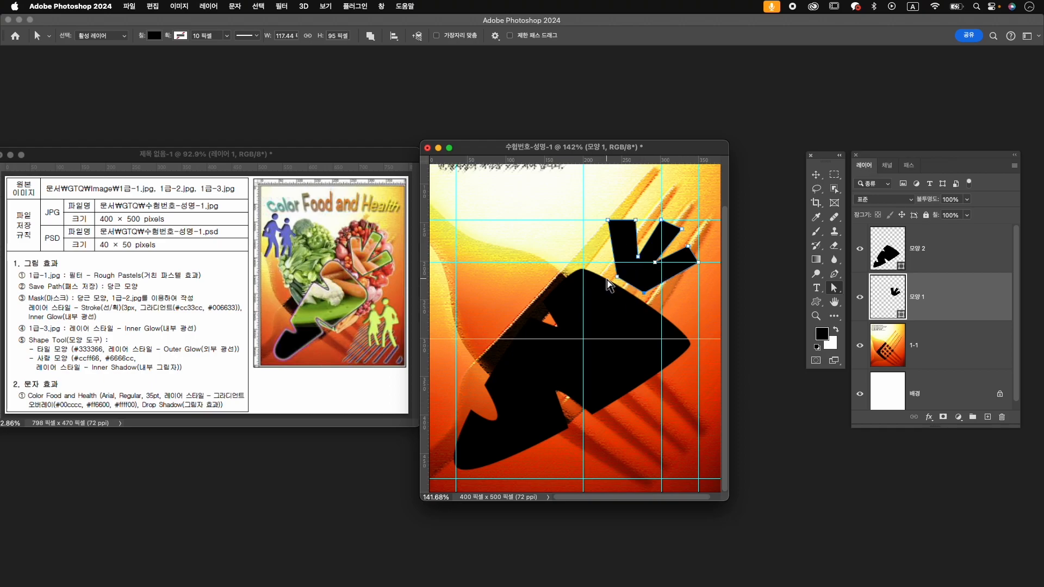
drag(638, 256, 639, 247)
scroll(654, 325, down, 1)
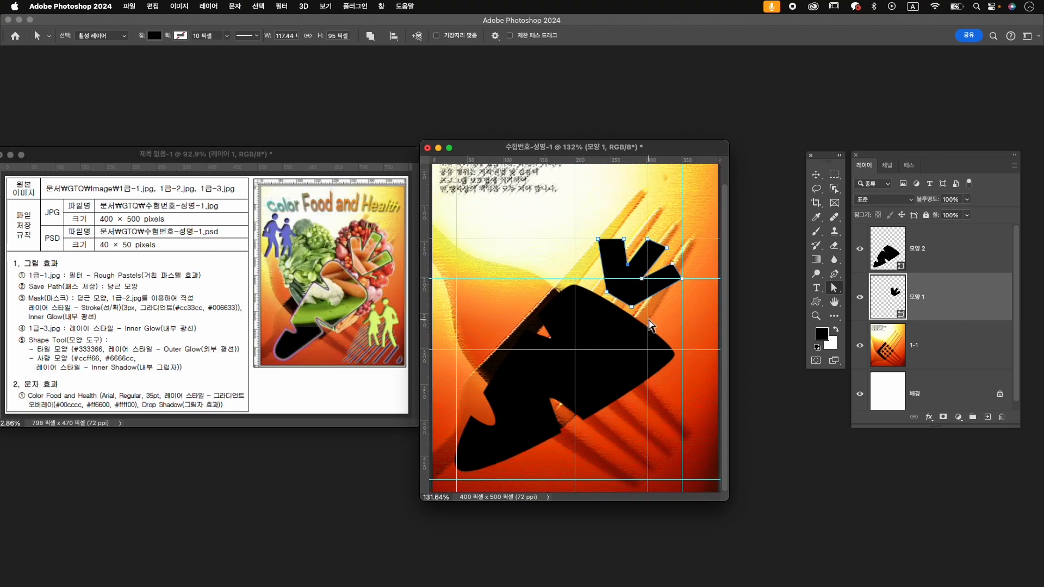
scroll(651, 325, down, 1)
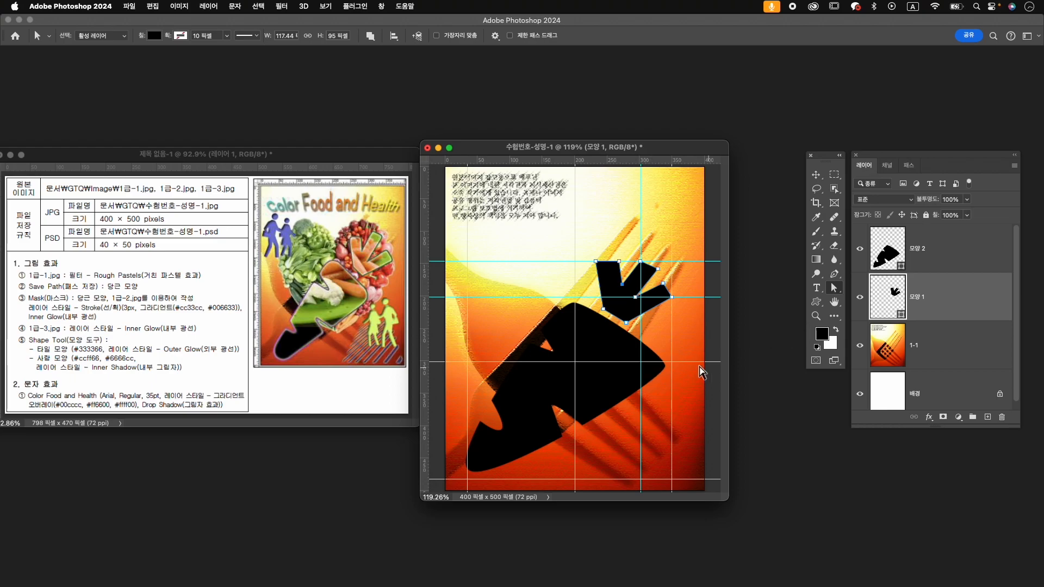
- On layer 모양 2, pull the carrot body's right corner inward and tighten the rounded notch near the tip
click(931, 250)
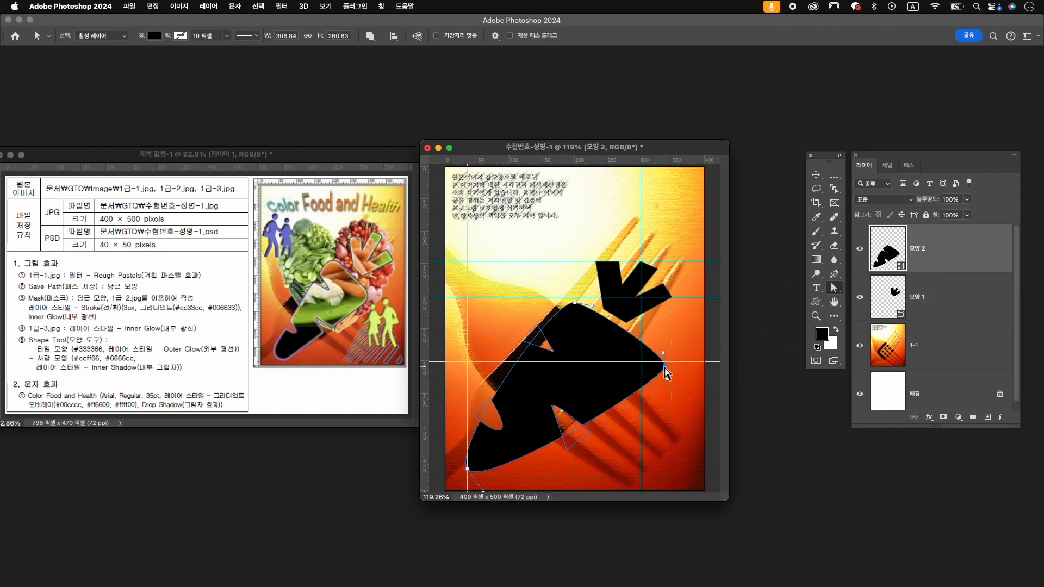
drag(667, 373, 645, 350)
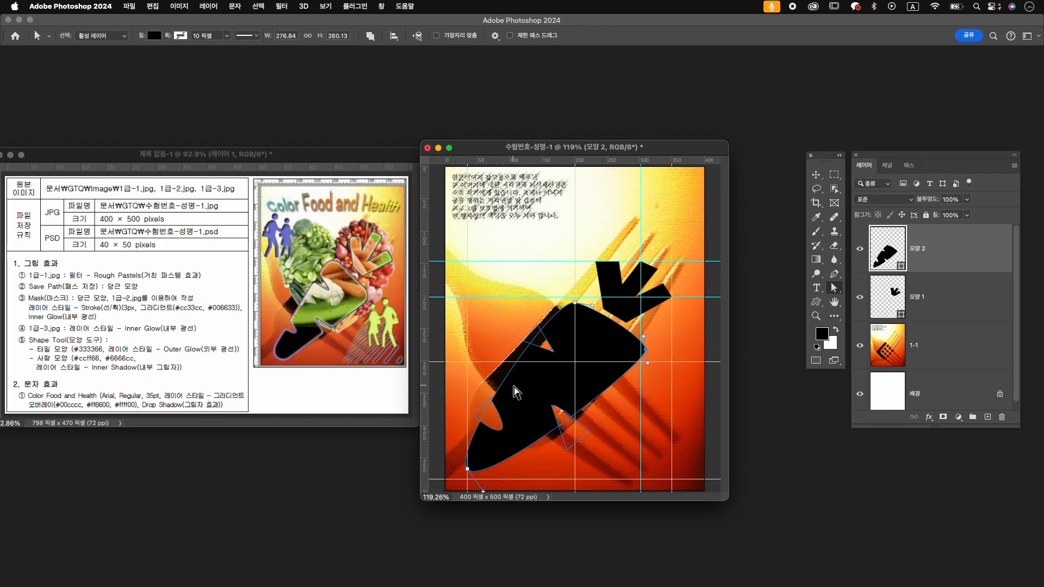
drag(504, 432, 493, 425)
- Shift the triangular notch on the carrot body's upper-left edge slightly to refine its position
click(540, 335)
click(834, 288)
click(872, 295)
click(542, 338)
click(541, 341)
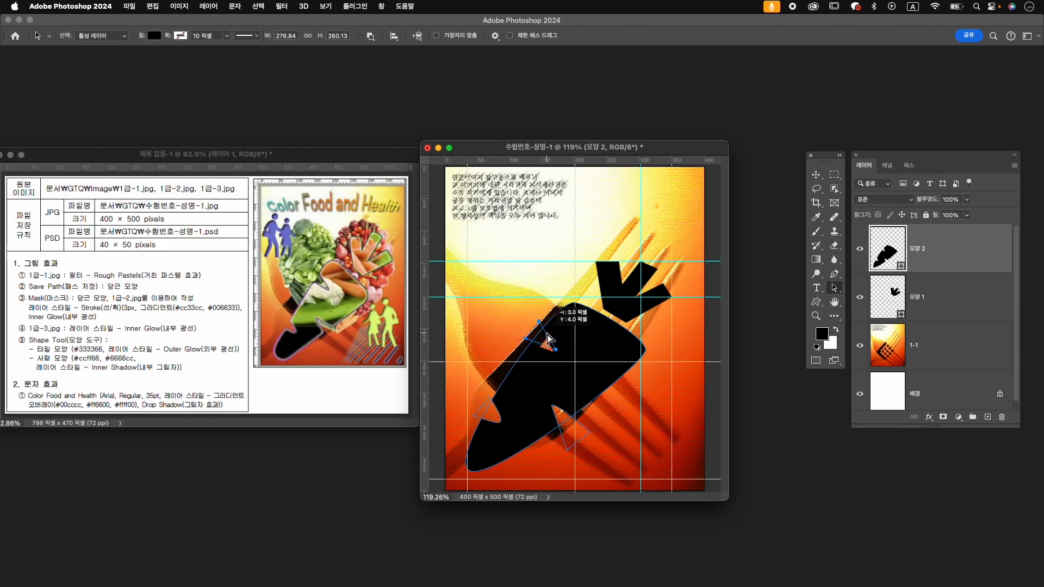
drag(547, 344, 549, 340)
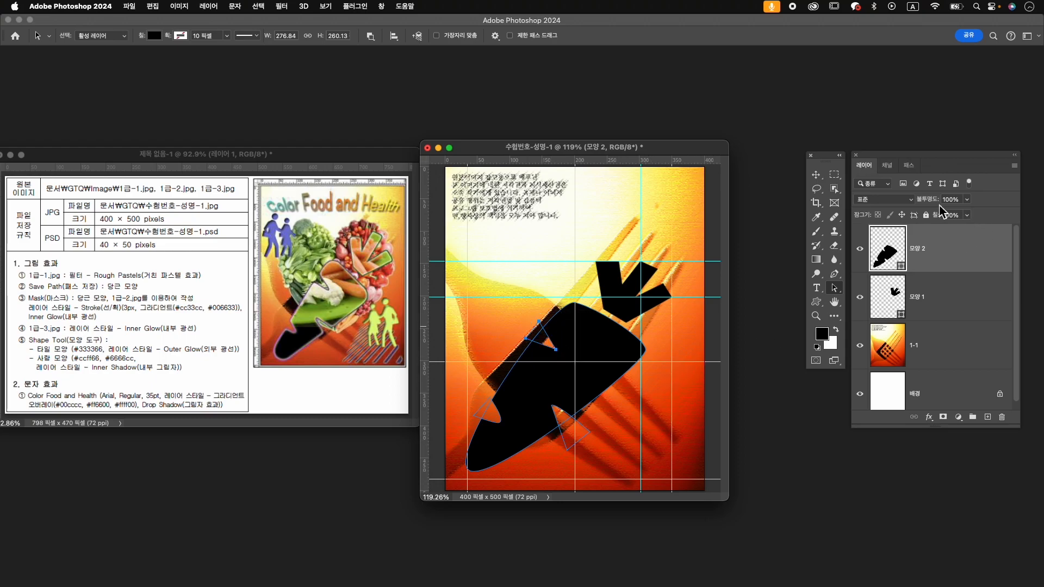
- Select layer 모양 1 and adjust the tip anchors of the carrot top's left and middle leaves
click(908, 167)
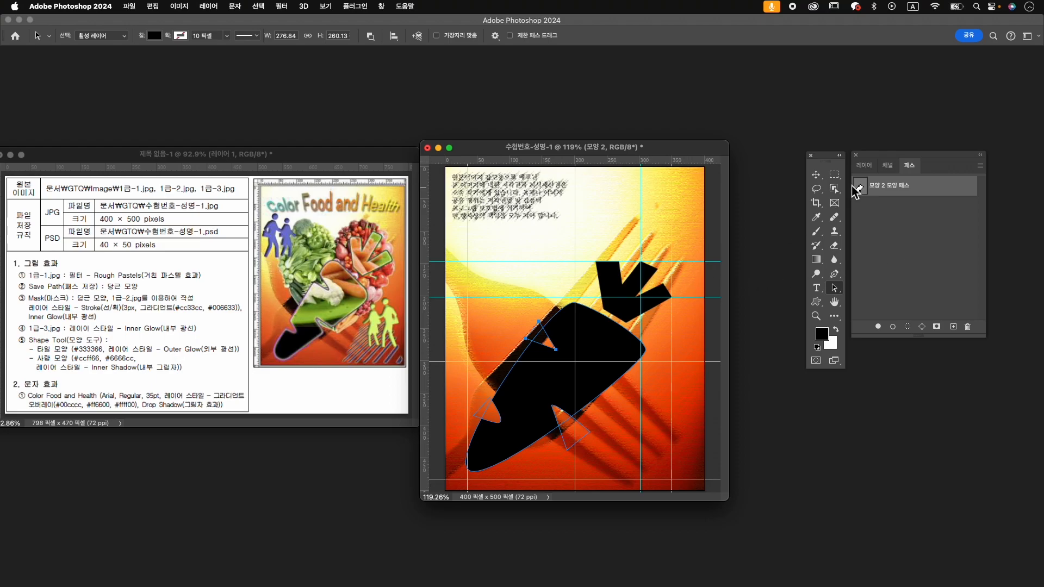
click(868, 166)
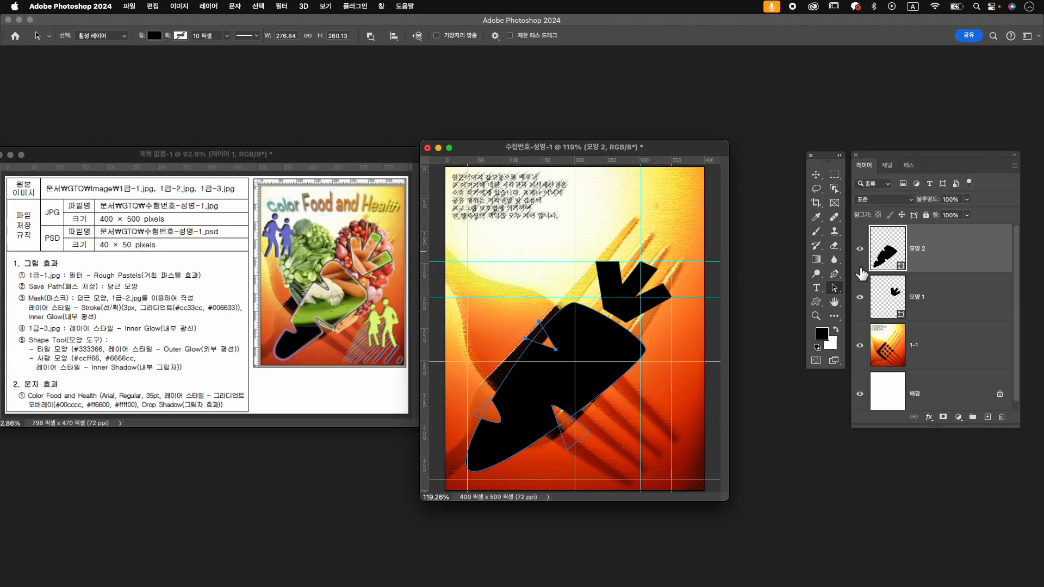
click(650, 270)
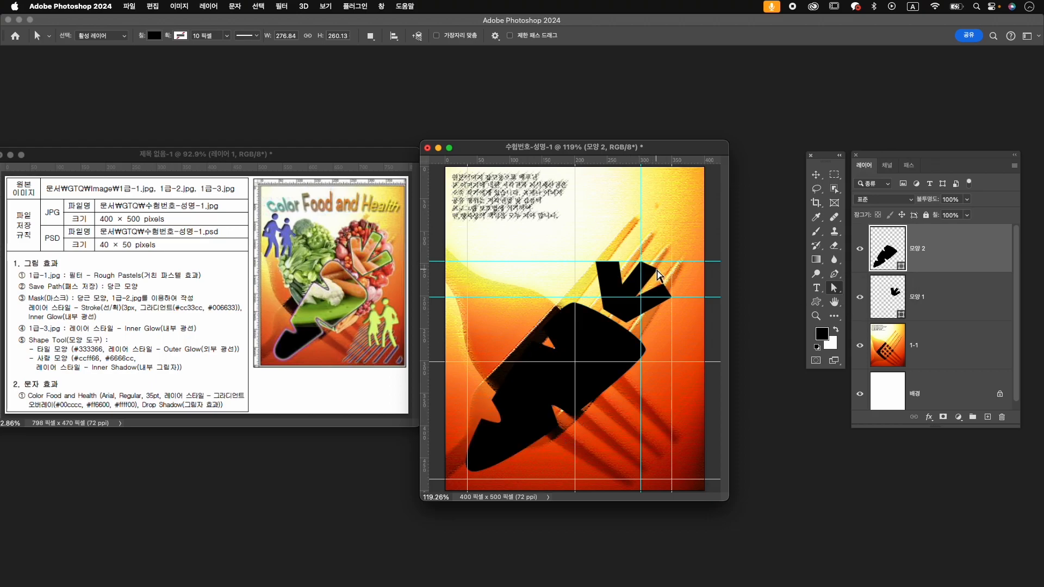
click(879, 294)
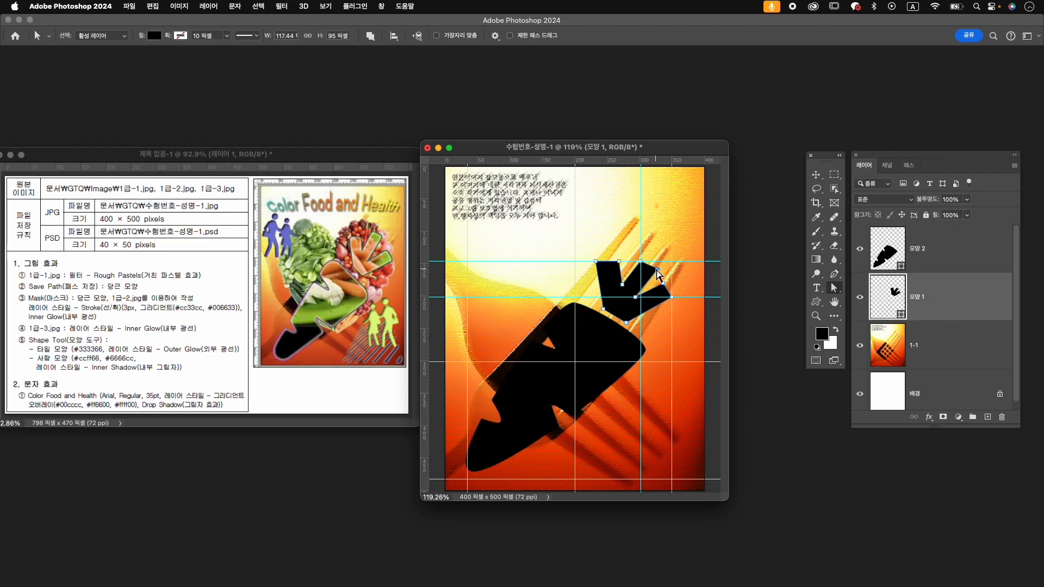
drag(659, 257, 597, 267)
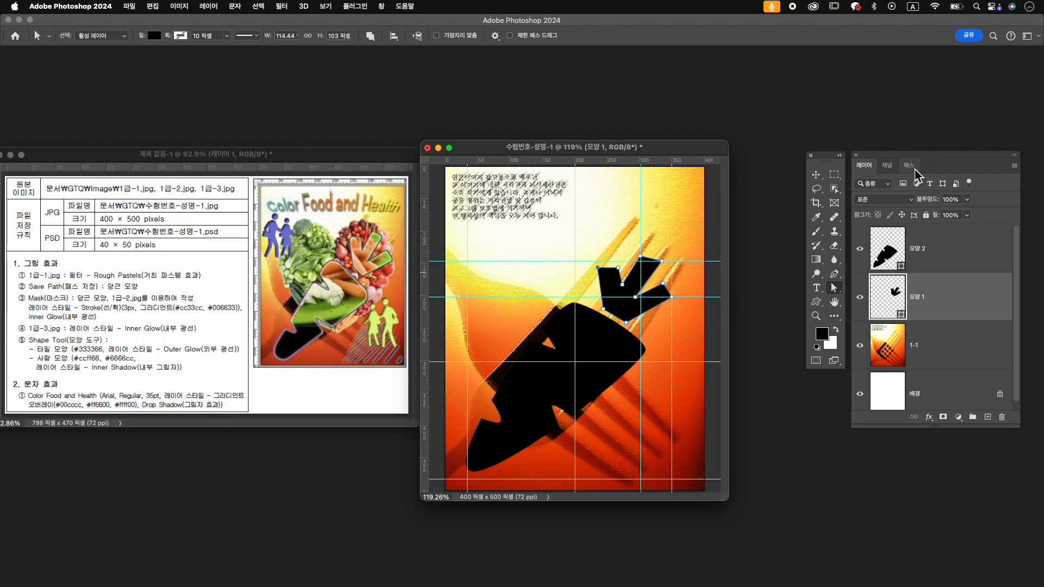
- Merge the shape layers 모양 1 and 모양 2 into one shape and toggle its visibility to check it
click(942, 260)
right_click(940, 260)
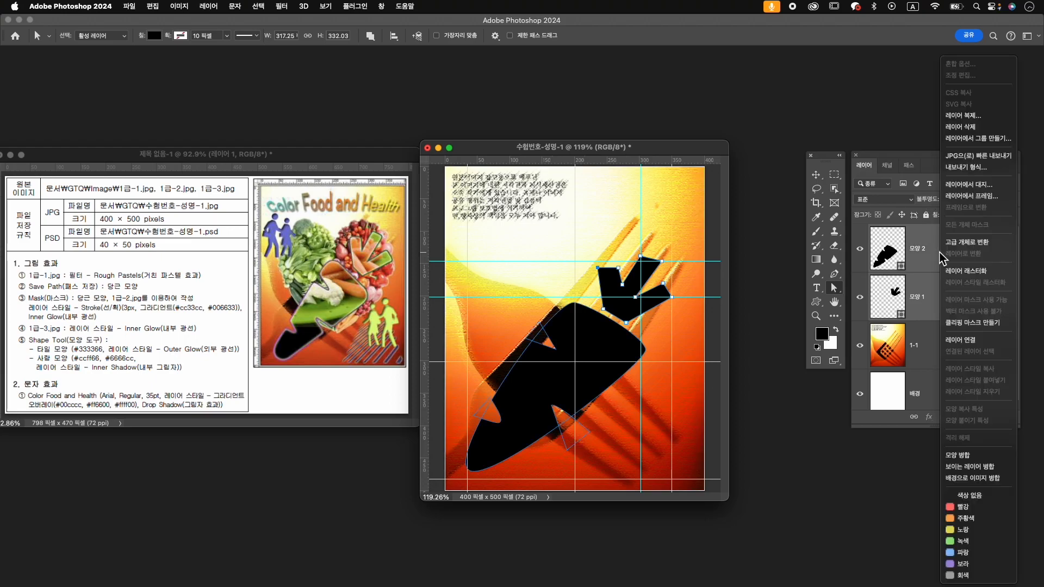
click(978, 455)
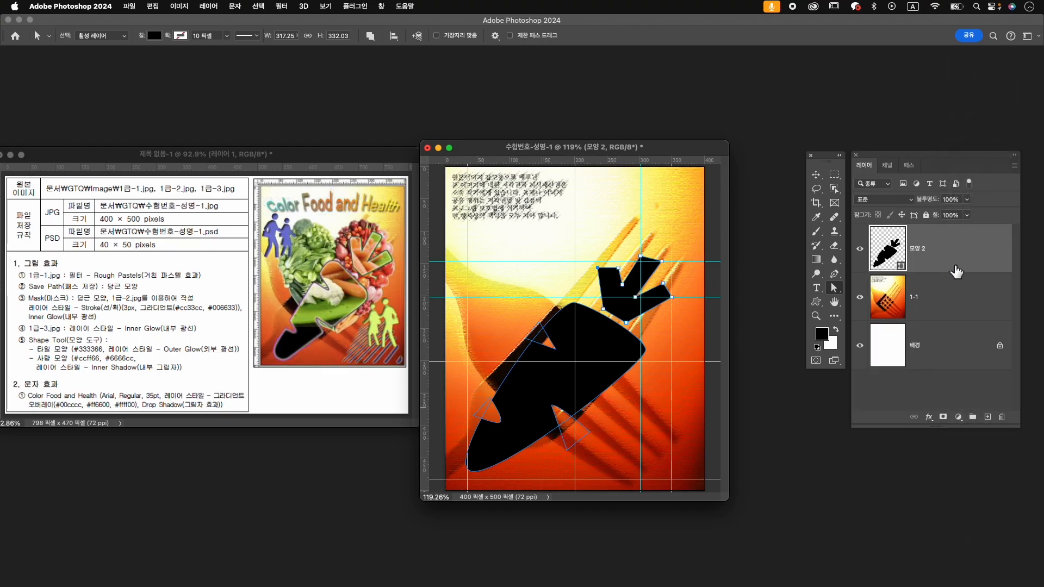
click(861, 250)
click(863, 253)
click(860, 250)
click(860, 250)
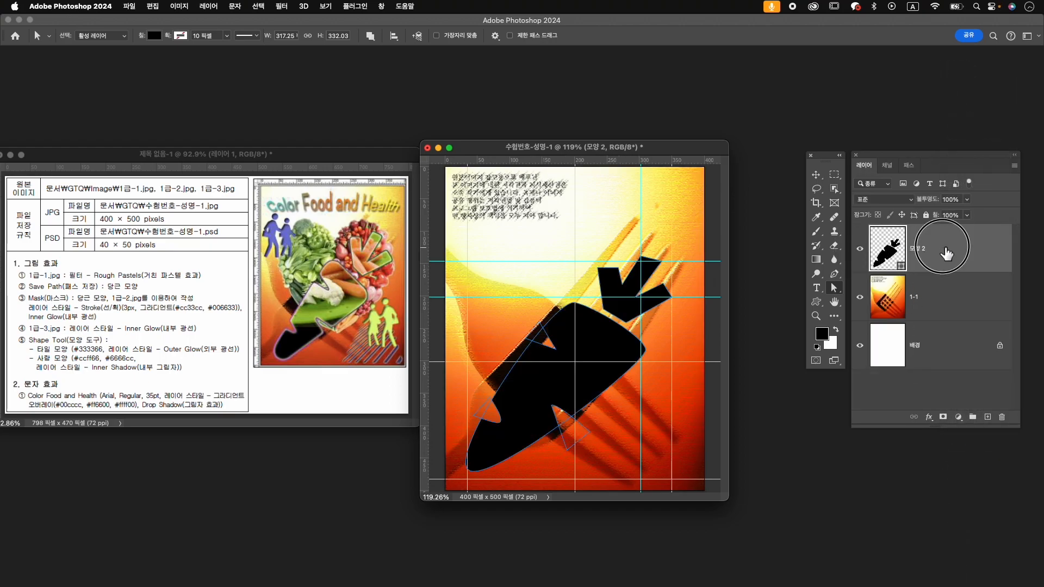
- Save the merged carrot's shape path as 당근 모양, deselect it and return to the layer list
click(912, 167)
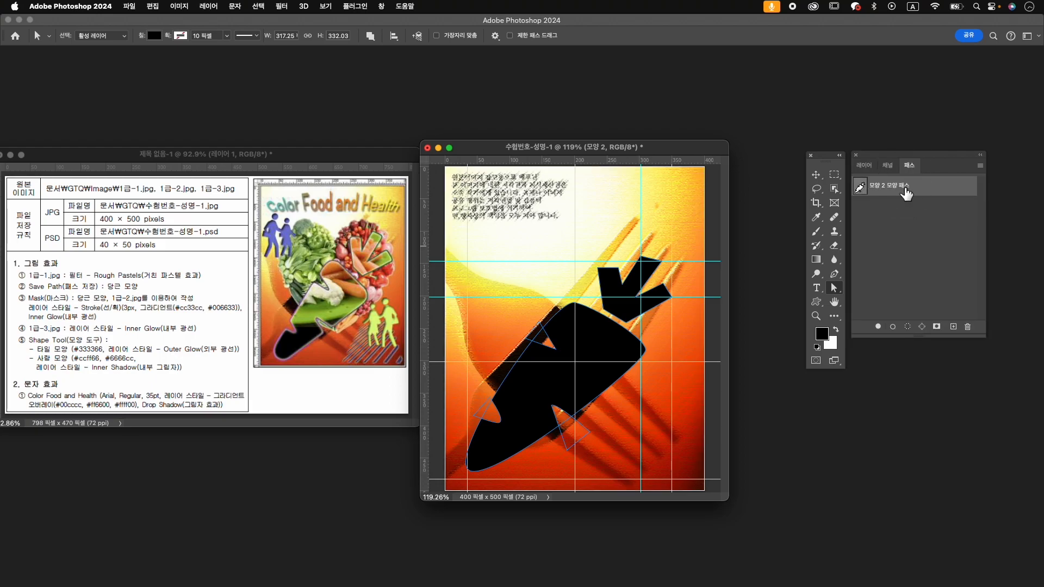
double_click(904, 188)
key(ctrl+space)
text(당)
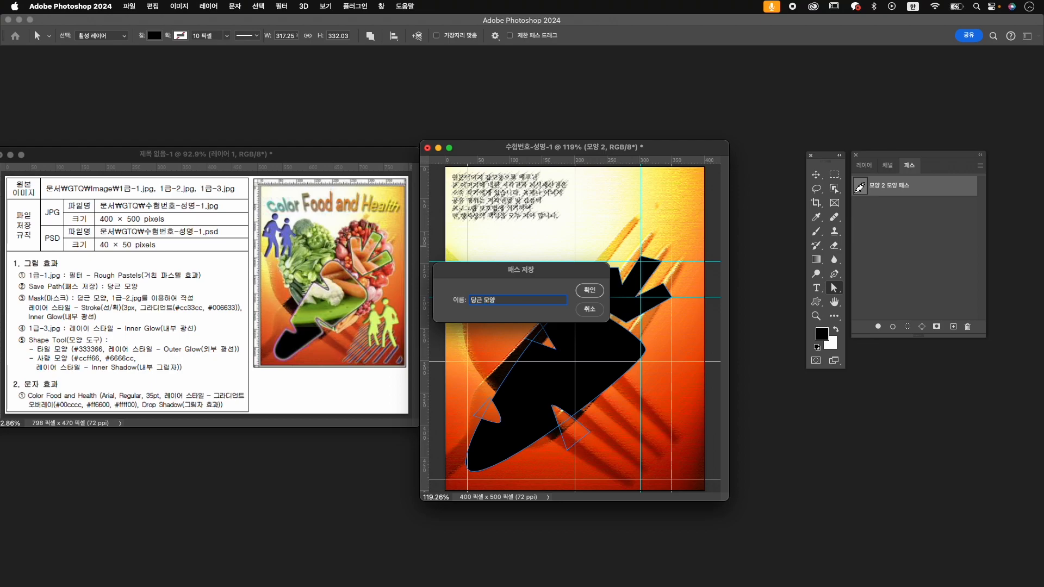
key(Return)
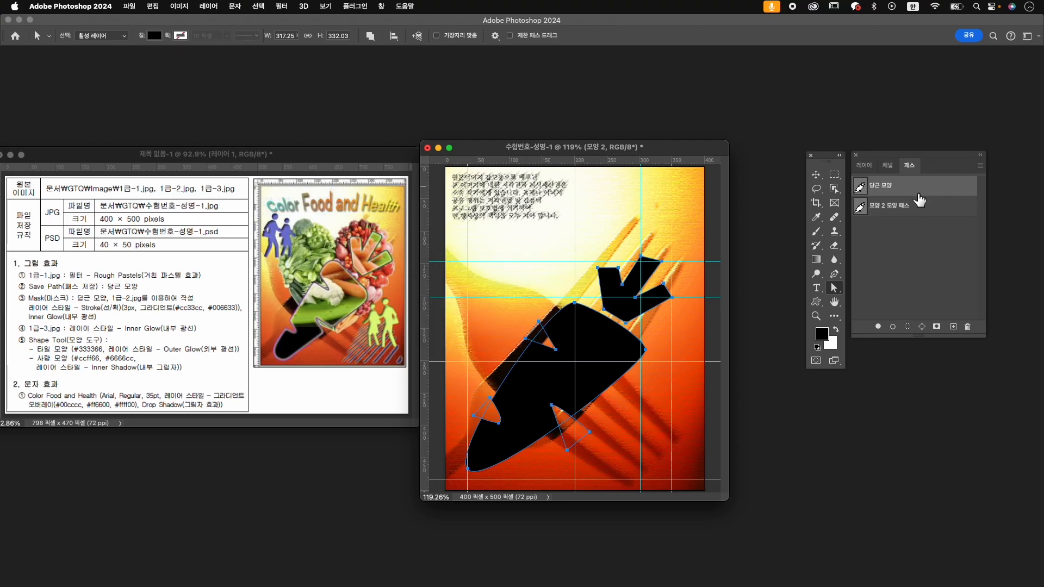
click(862, 167)
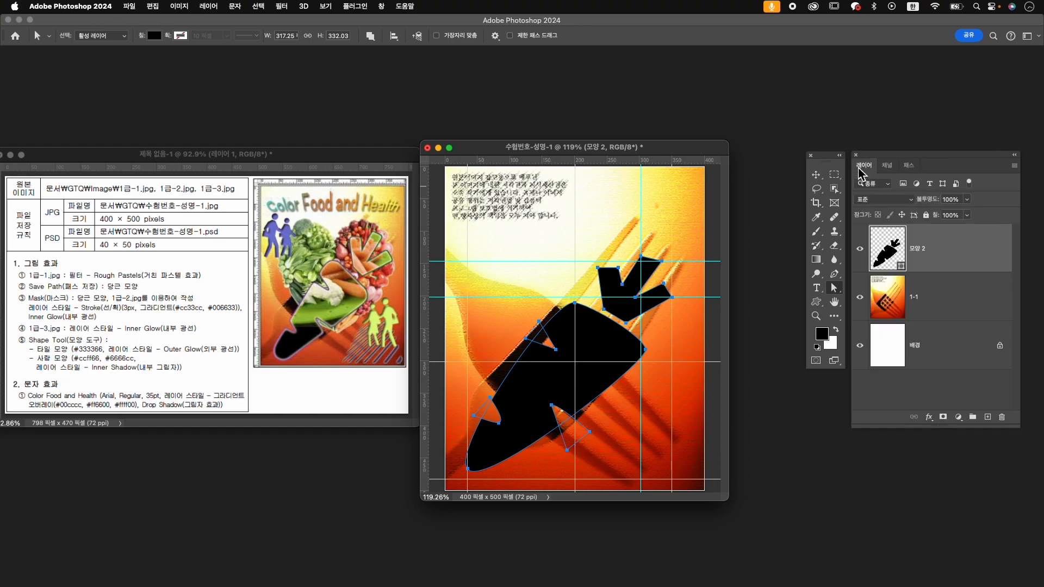
click(909, 168)
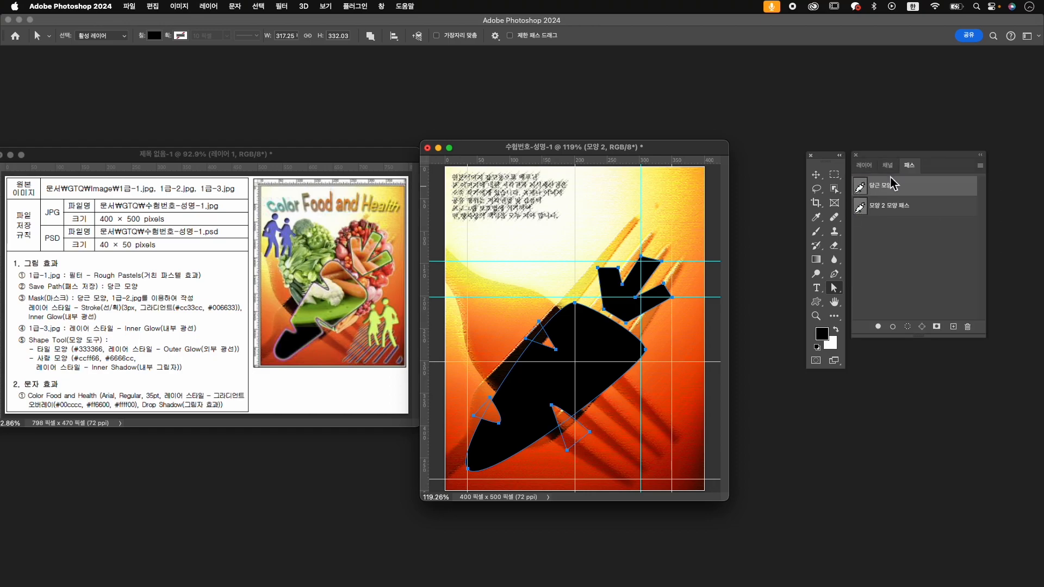
click(924, 250)
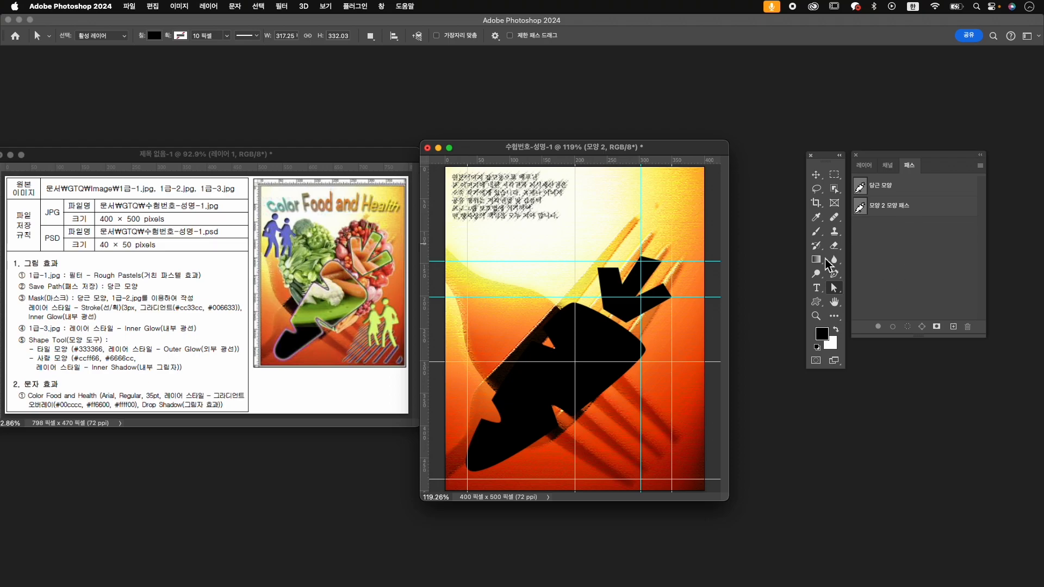
click(864, 165)
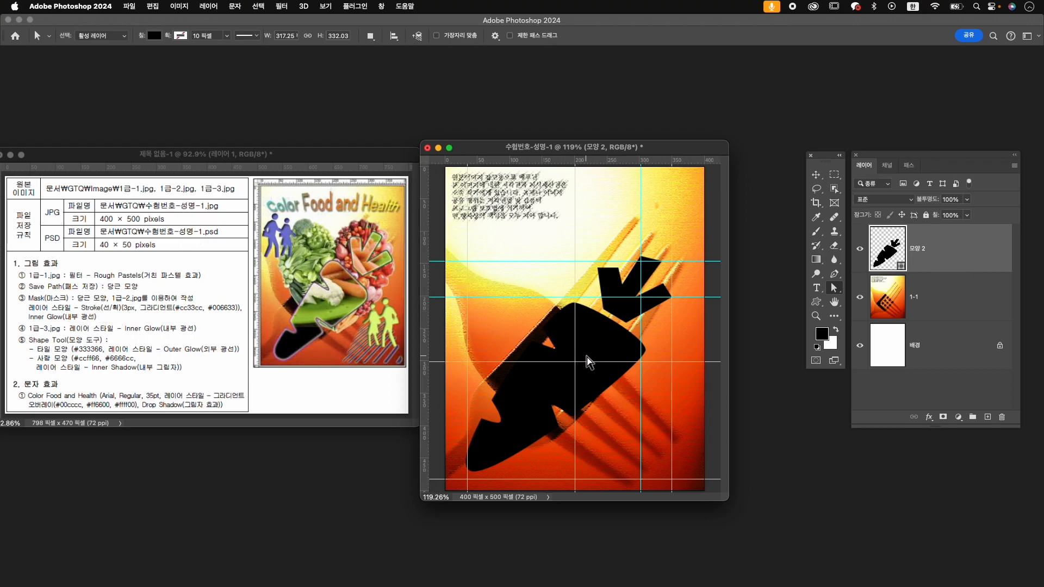
- Open 1급-2.jpg, place its image into the poster above the carrot shape and close the source file
key(super+o)
click(665, 154)
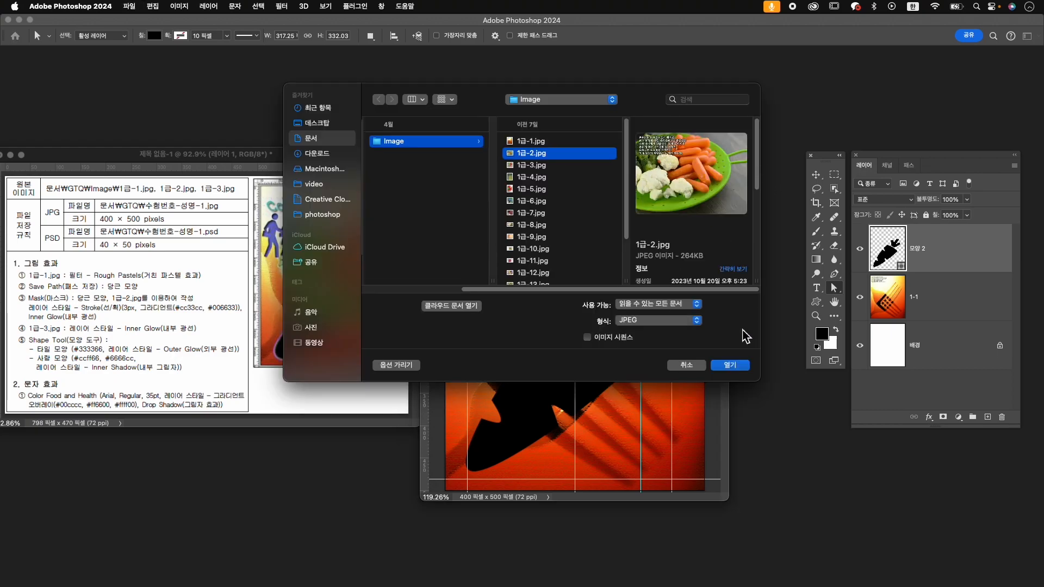
click(729, 366)
drag(231, 86, 684, 90)
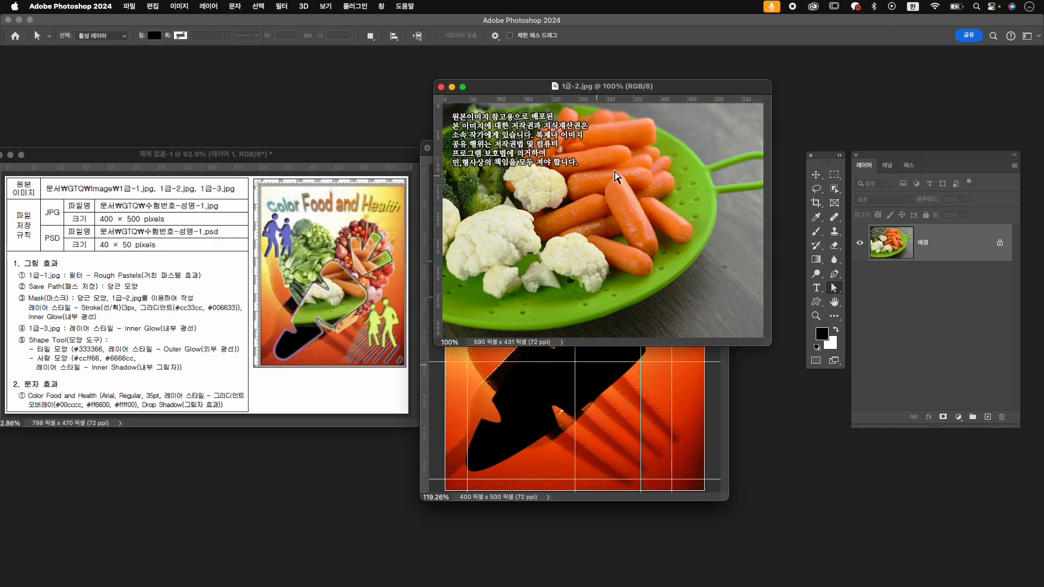
key(v)
drag(621, 205, 540, 391)
drag(545, 309, 595, 236)
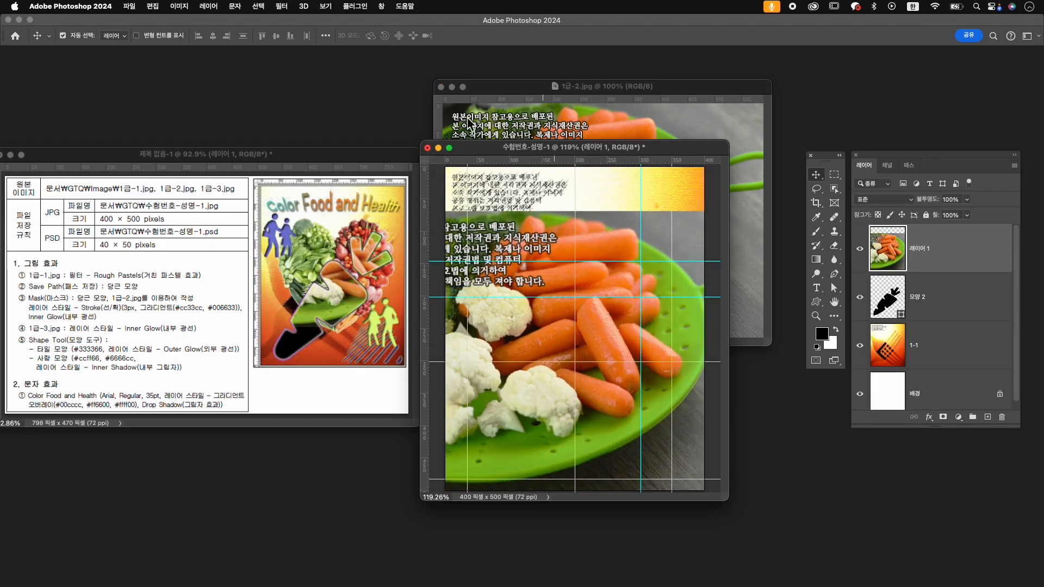
click(441, 87)
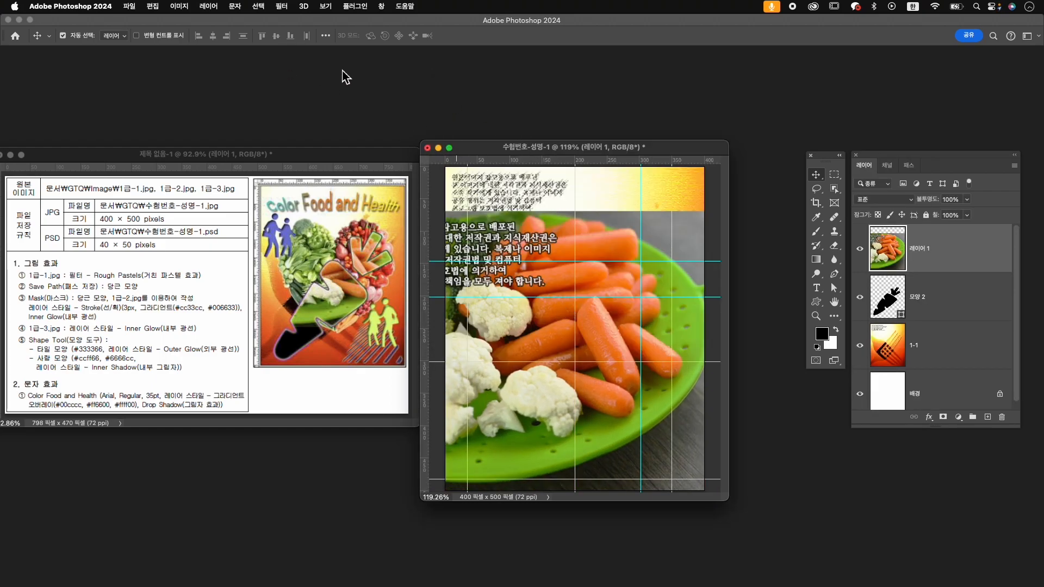
- Clear all guides from the poster document
click(325, 6)
mouse_move(380, 312)
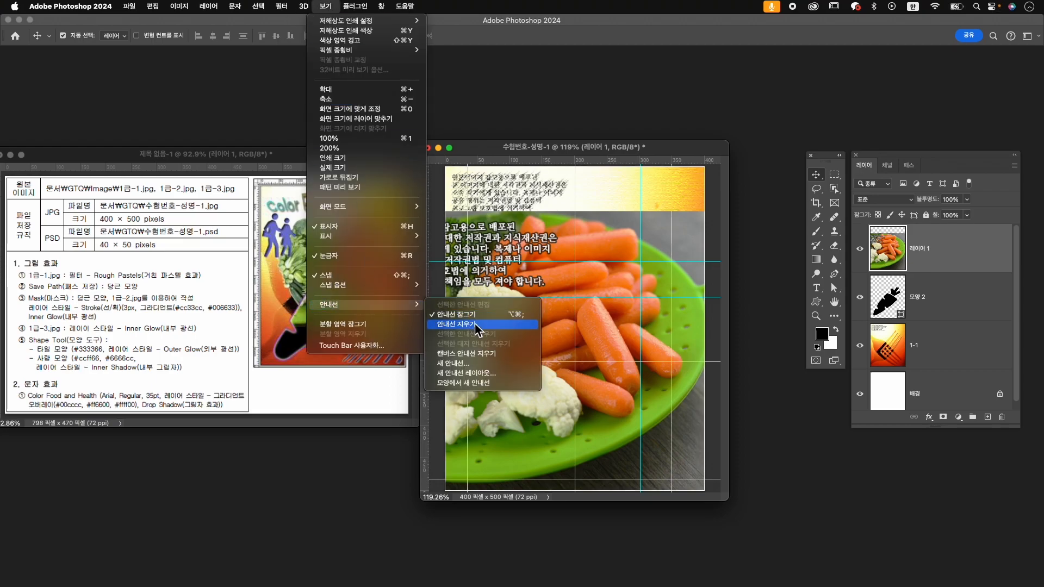
click(476, 328)
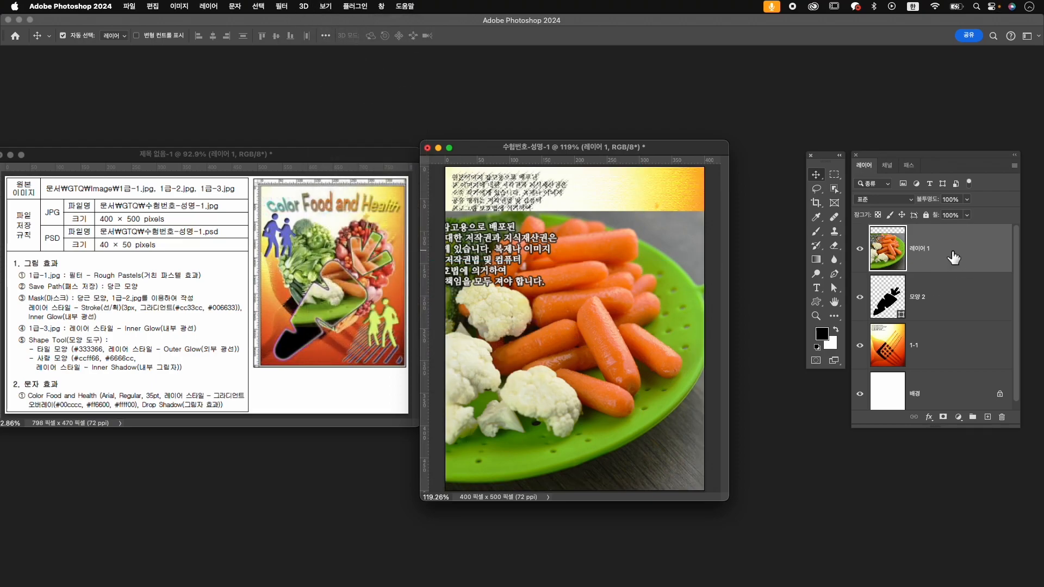
- Rename the vegetable photo layer to 1-2 and lower its opacity to 42%
click(923, 251)
double_click(923, 251)
text(1-2)
key(Return)
drag(940, 207, 924, 208)
- Move the vegetable photo up and to the right, and scale it proportionally to 70.88% with Free Transform
drag(585, 347, 651, 273)
drag(727, 499, 856, 550)
scroll(656, 375, down, 3)
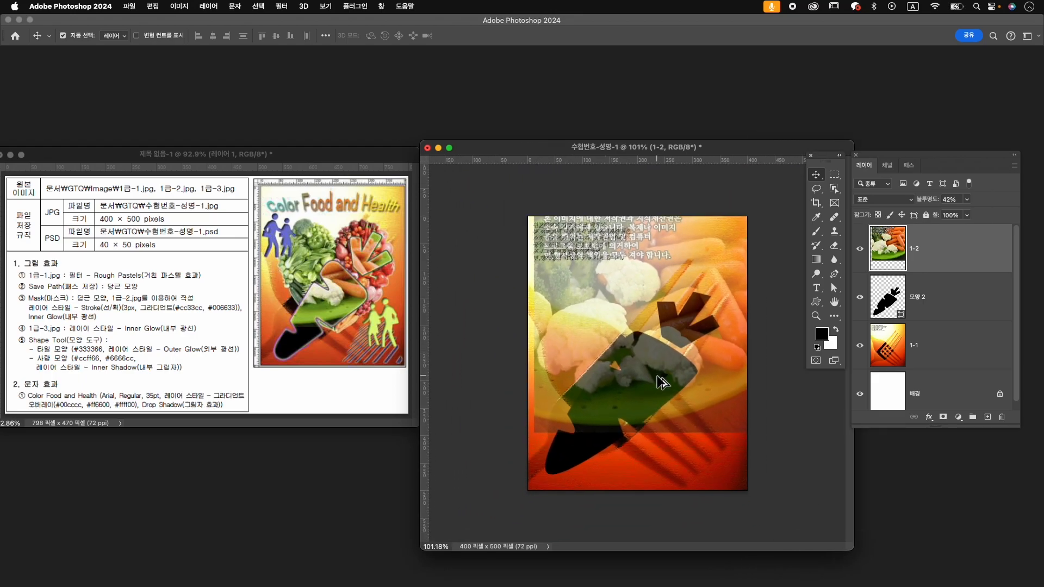
scroll(660, 382, down, 2)
key(super+t)
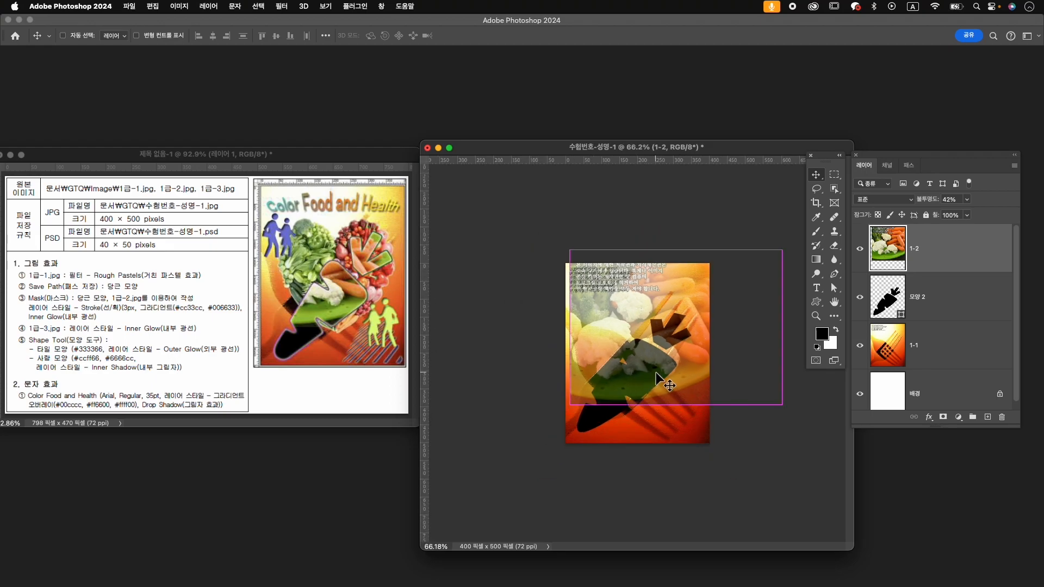
drag(781, 249, 729, 297)
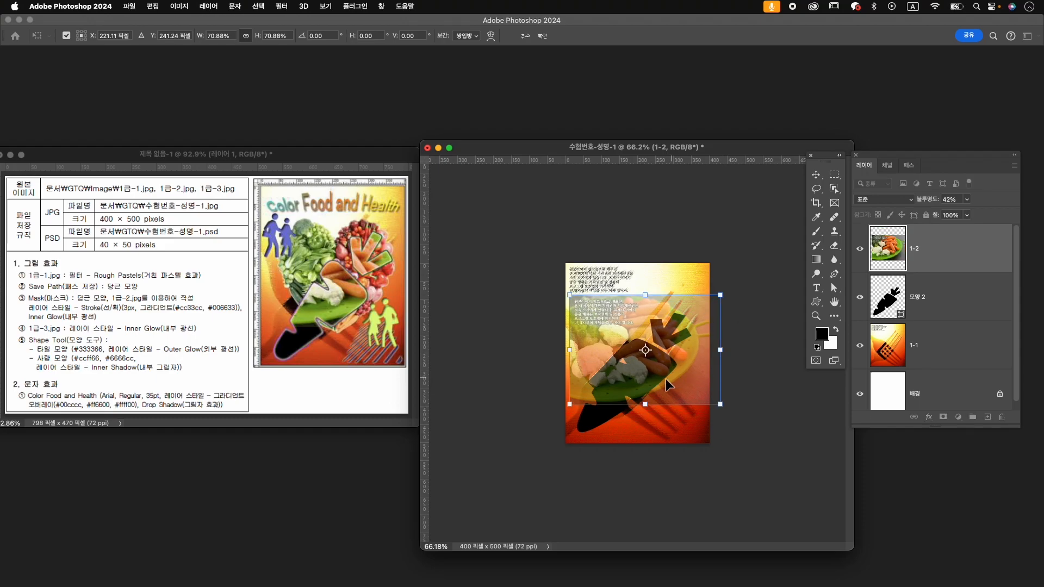
- Reposition the vegetable photo over the carrot at about X 241, Y 239 pixels, restore its opacity to 100% and apply the transform
drag(661, 372, 663, 373)
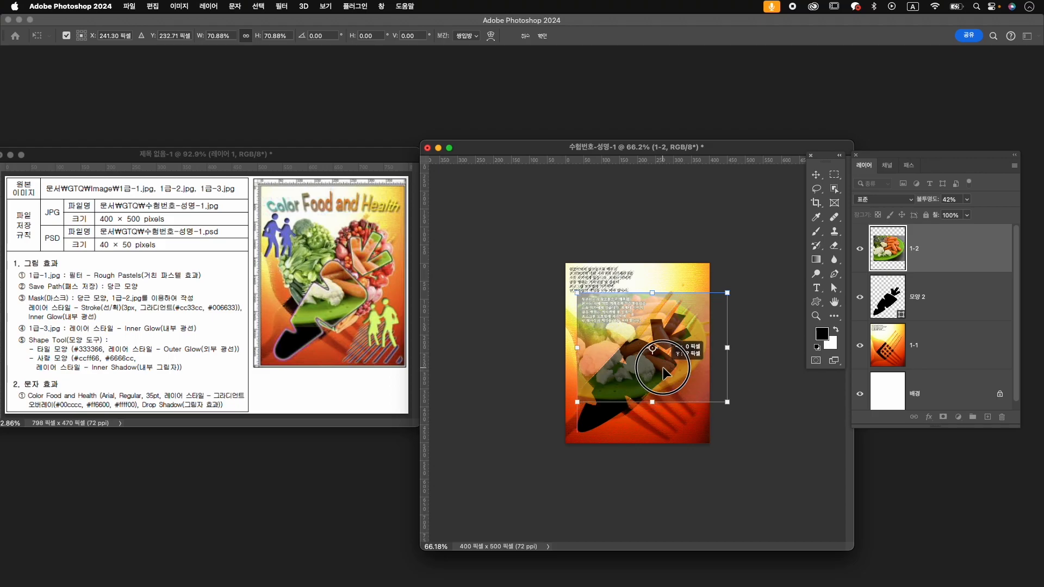
key(Up)
key(Up)
key(Up)
key(Up)
key(Up)
key(Up)
key(Up)
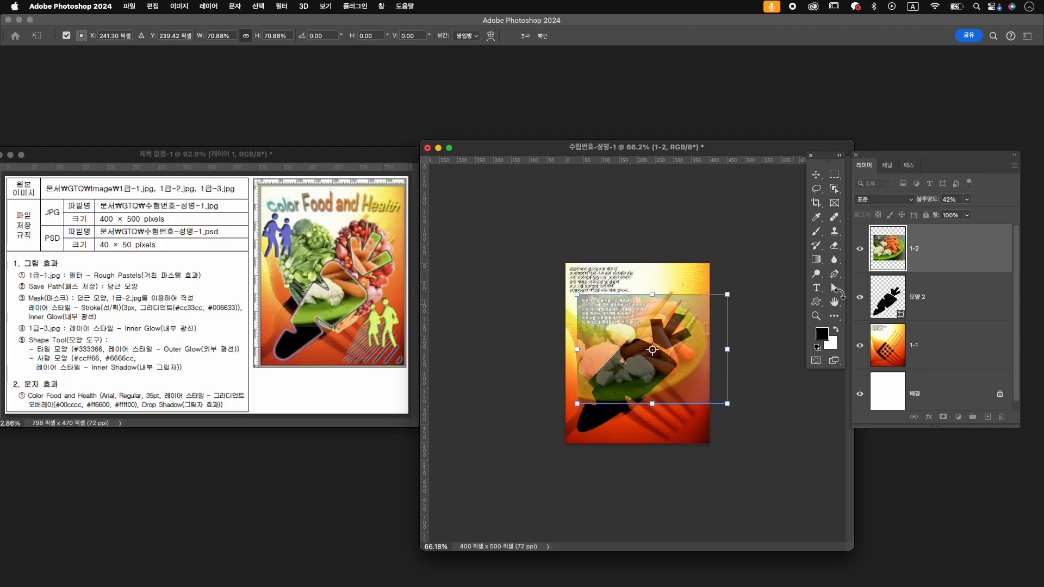
drag(936, 201, 1001, 202)
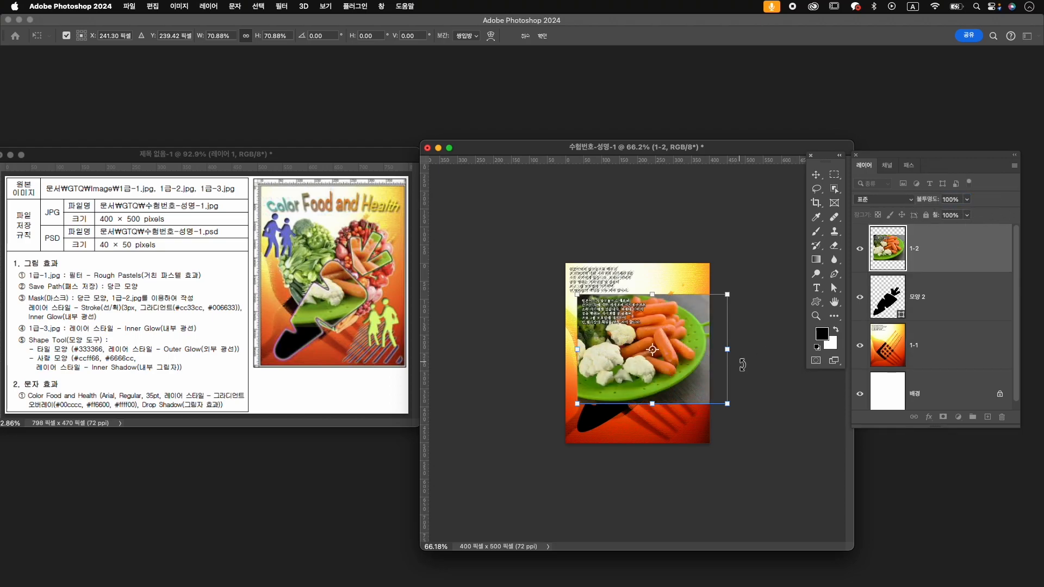
key(Return)
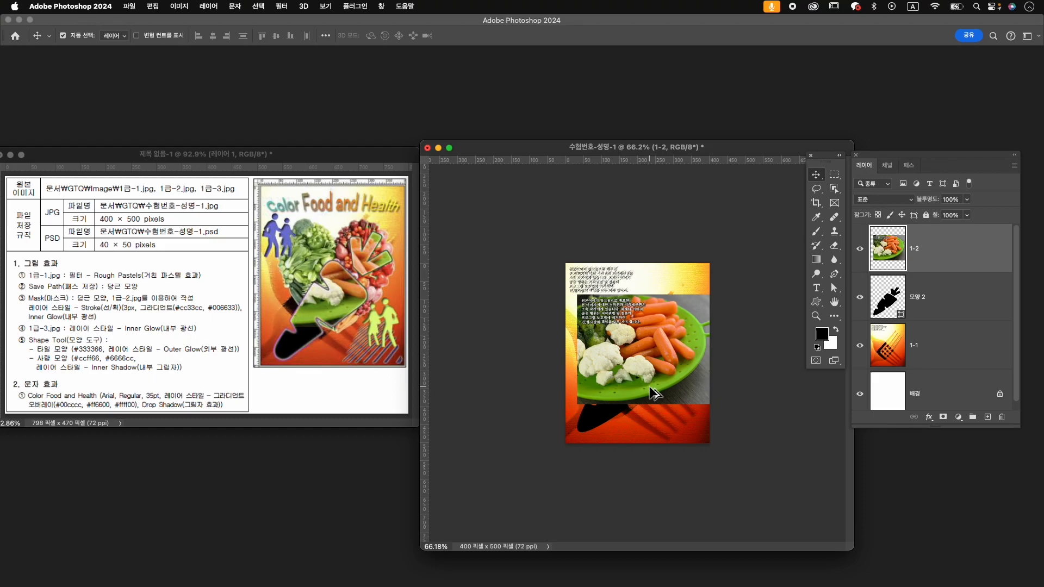
- Clip the 1-2 vegetable photo to the carrot shape layer with a clipping mask
scroll(653, 389, up, 2)
scroll(648, 386, up, 4)
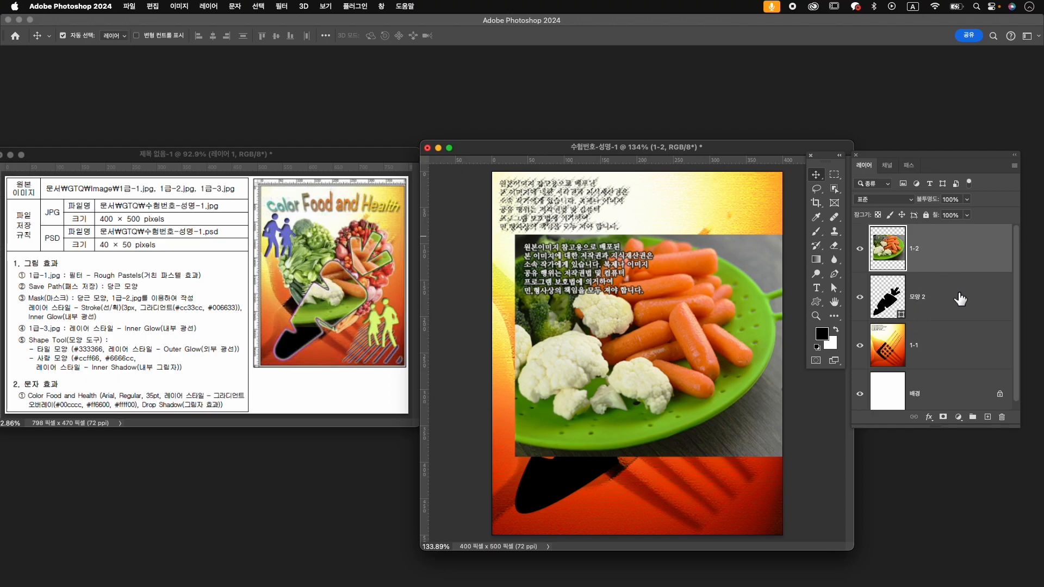
right_click(968, 249)
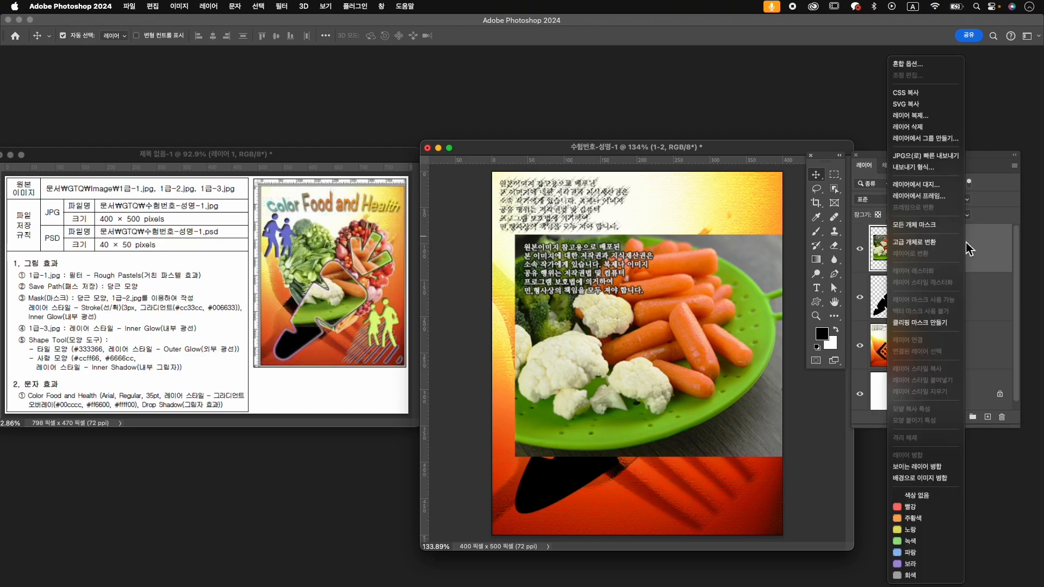
click(945, 334)
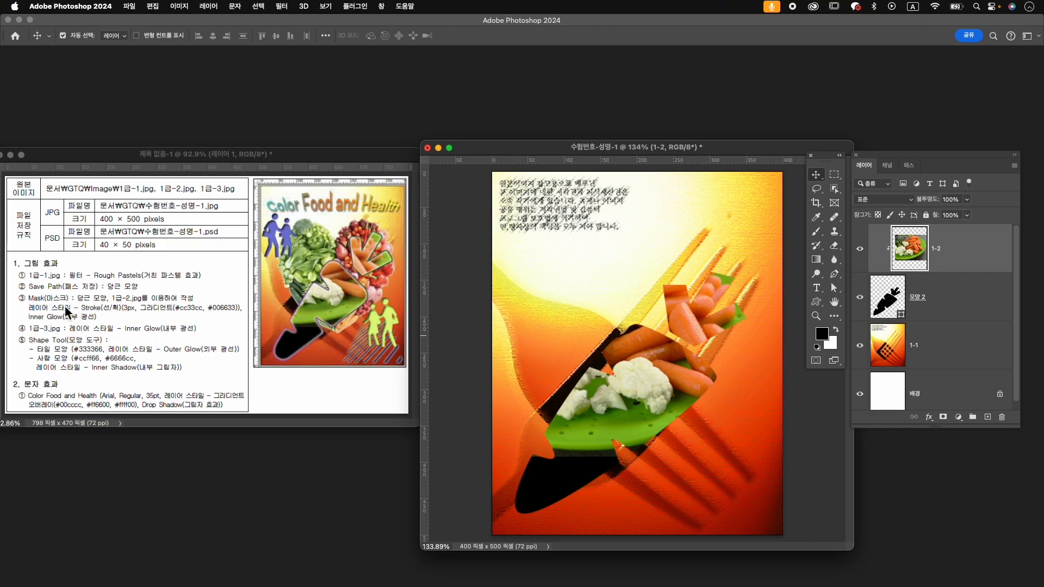
- Add a 3 px outside Stroke to the carrot shape layer and set its fill type to Gradient
click(958, 302)
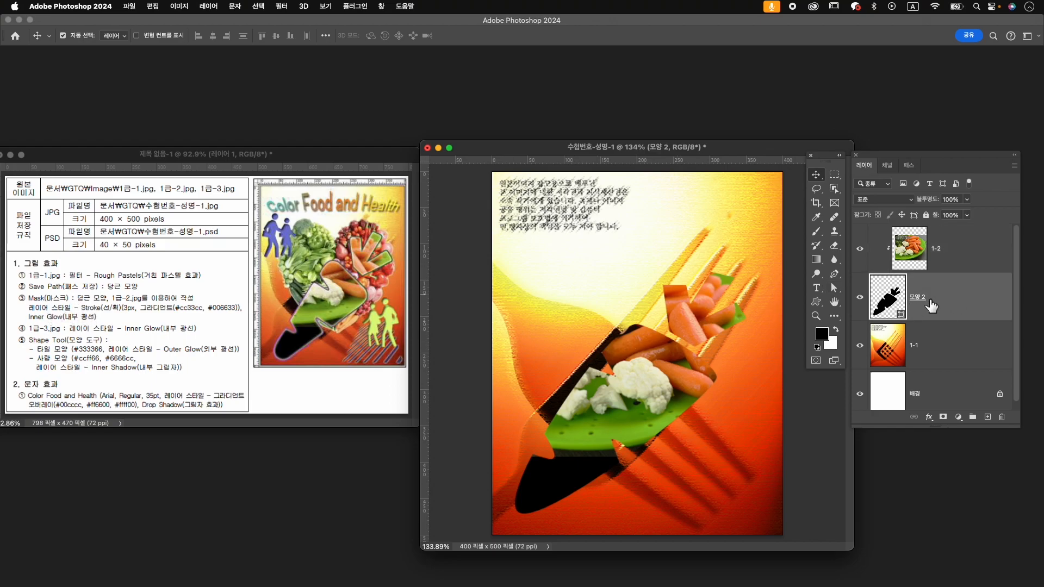
click(929, 417)
click(933, 457)
text(3)
click(769, 425)
click(768, 436)
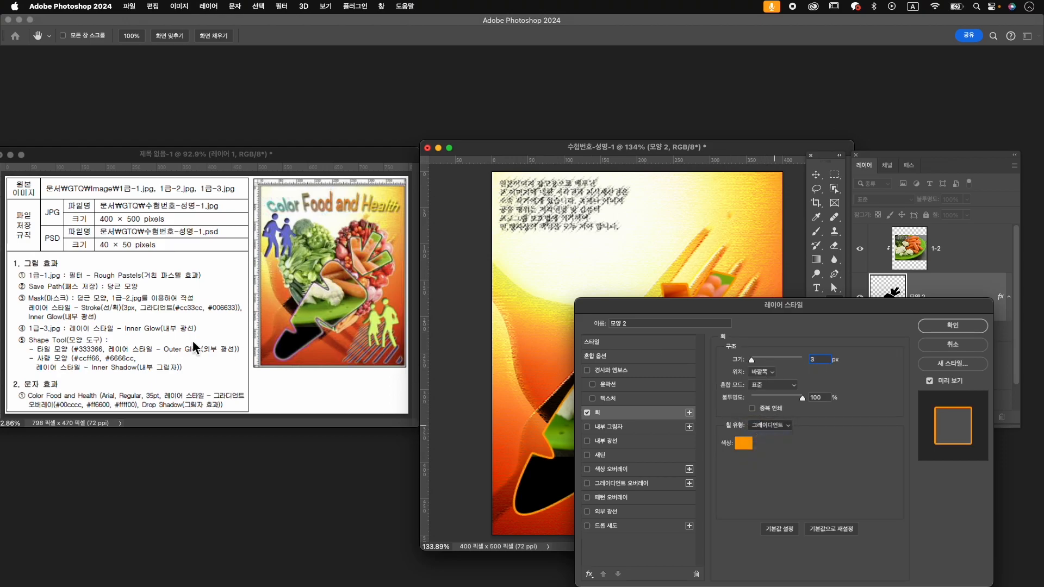
- Set the carrot stroke's gradient to run from #cc33cc to #006633
click(797, 448)
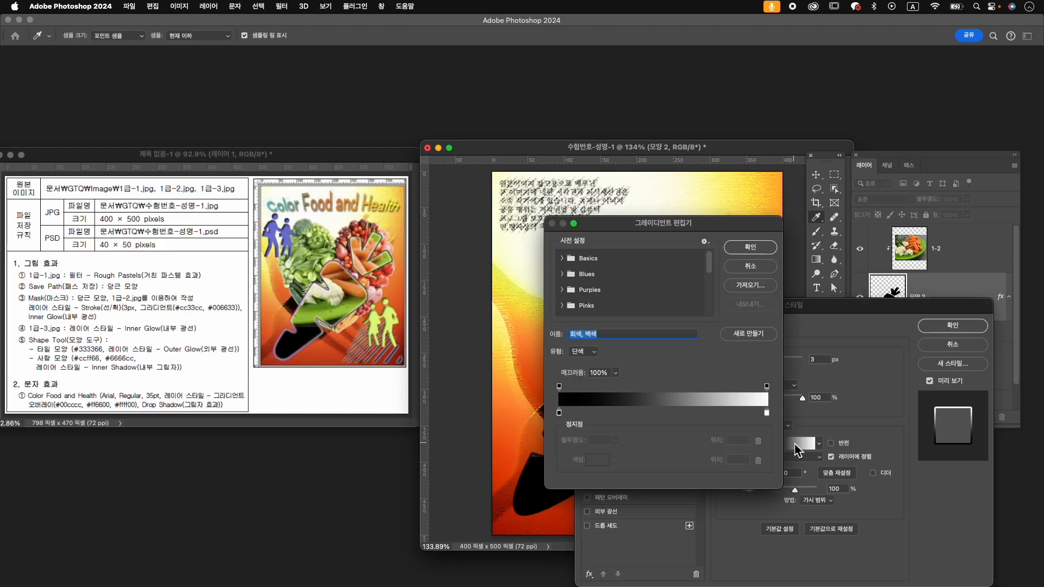
click(559, 413)
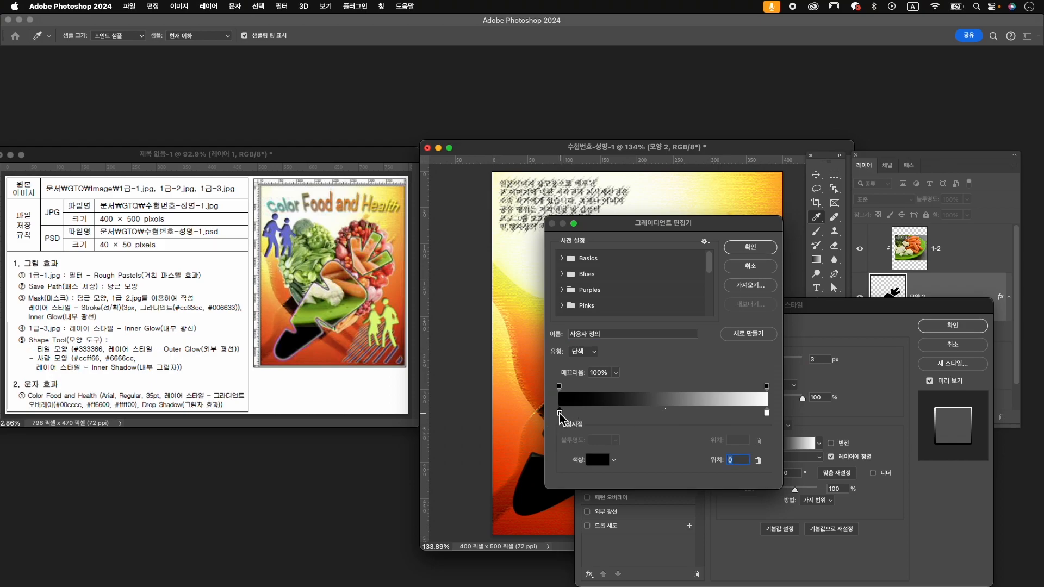
double_click(559, 413)
text(cc33cc)
key(Return)
click(766, 414)
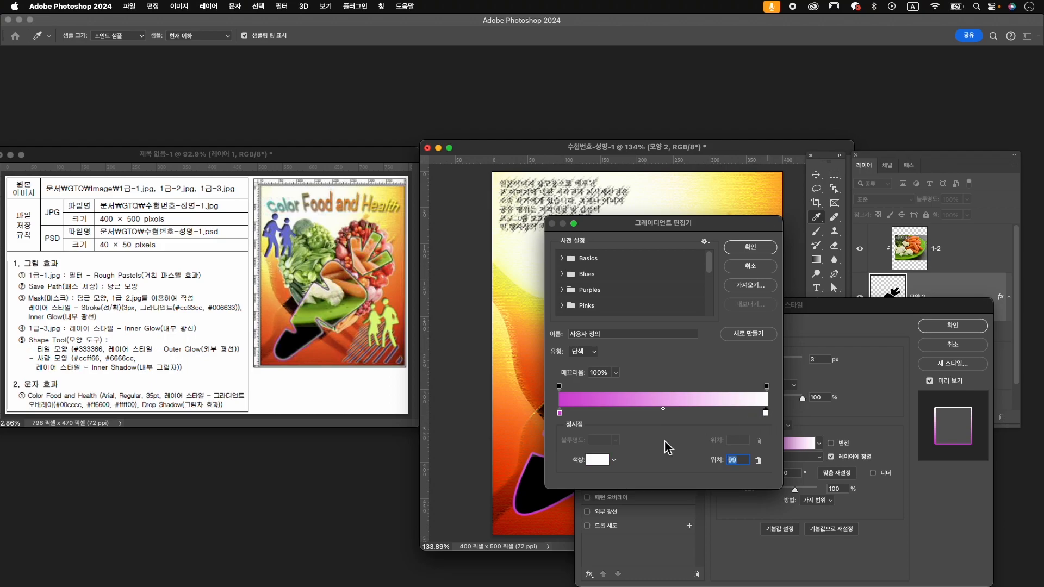
click(597, 460)
text(006633)
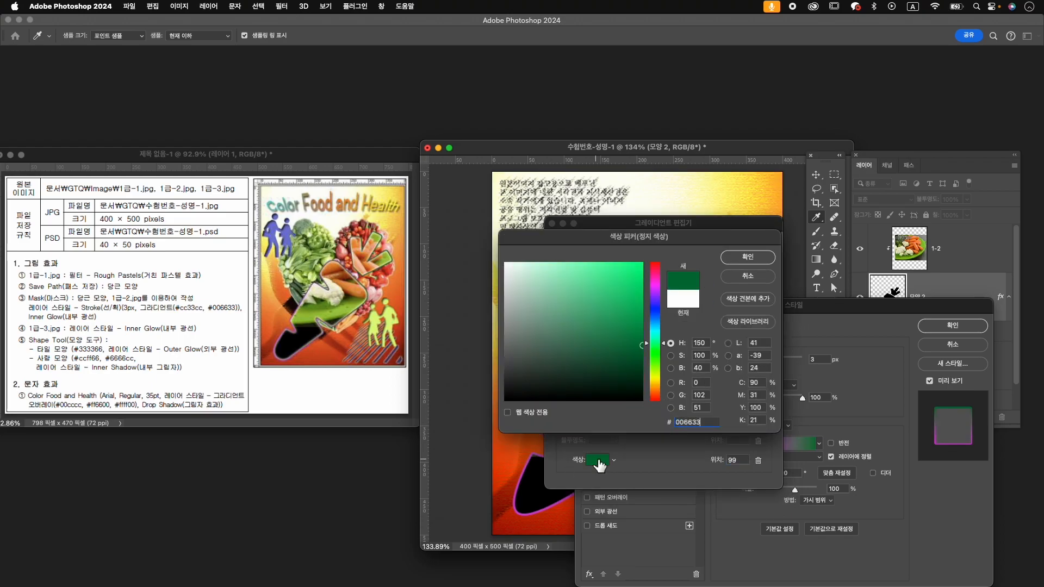
key(Return)
click(760, 247)
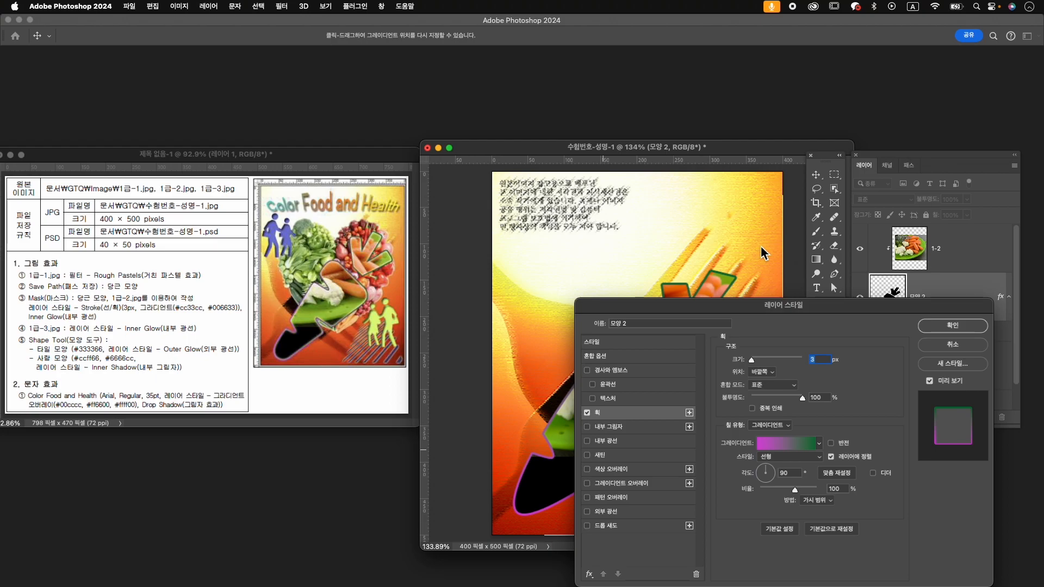
- Add an Inner Glow to the carrot shape and apply the layer style
drag(738, 319, 771, 292)
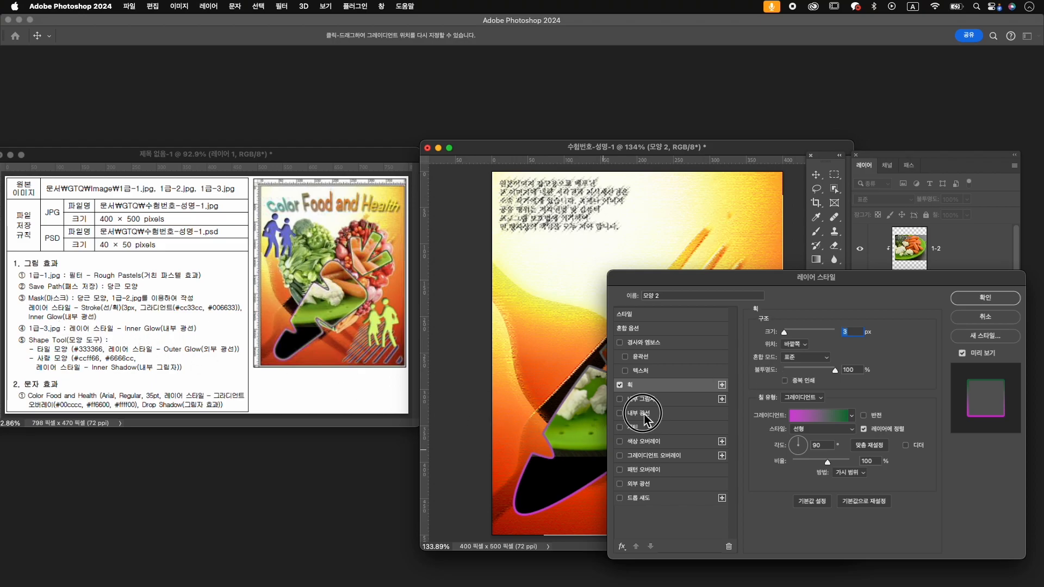
click(643, 414)
click(975, 299)
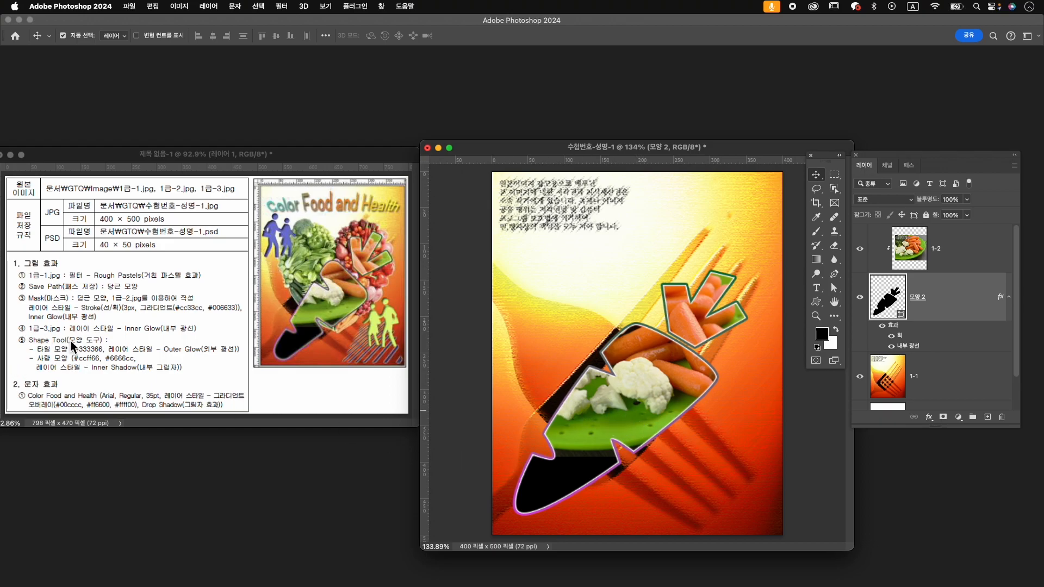
- Open 1급-3.jpg from the Image folder and place its window over the poster document
key(super+o)
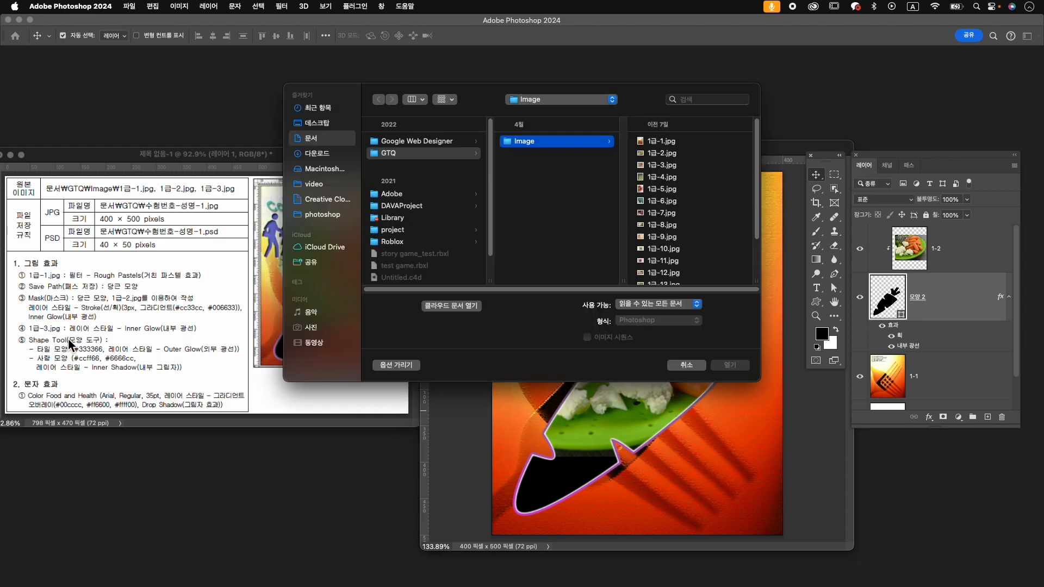
click(662, 164)
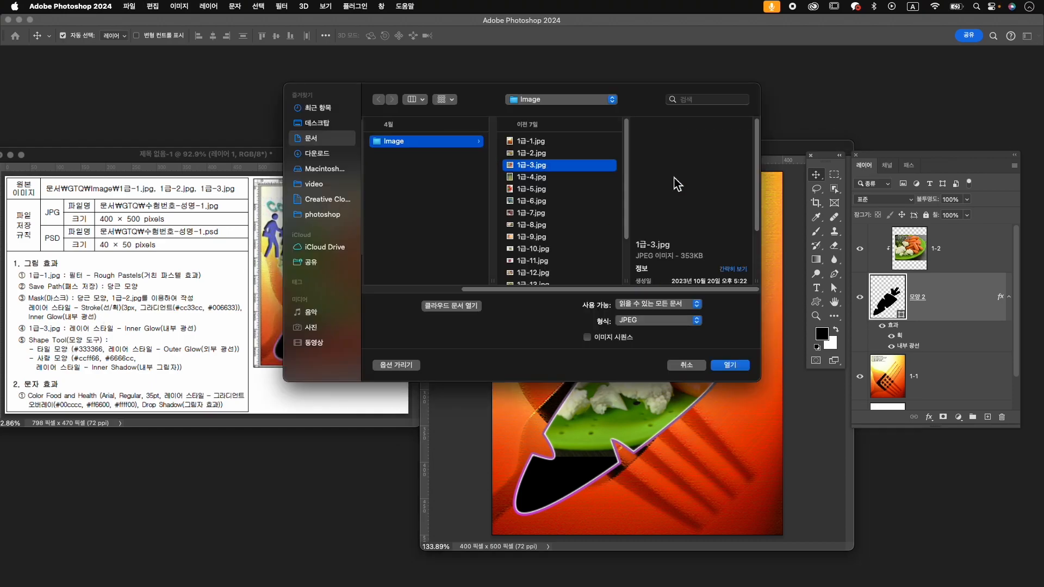
click(729, 365)
drag(162, 90, 674, 85)
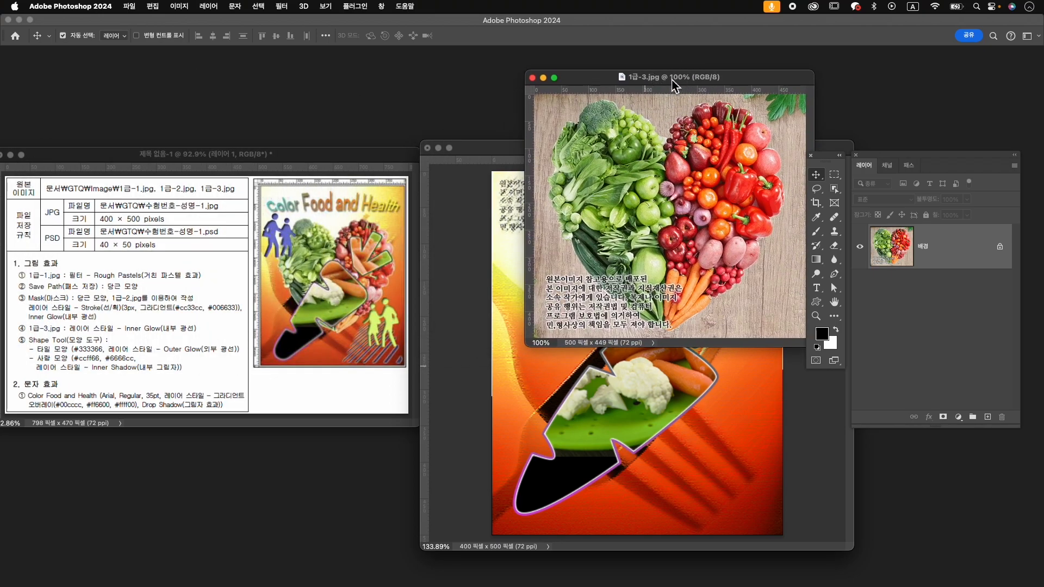
- Select the vegetable heart with the Object Selection tool, adding the parts missed by the first selection
click(840, 191)
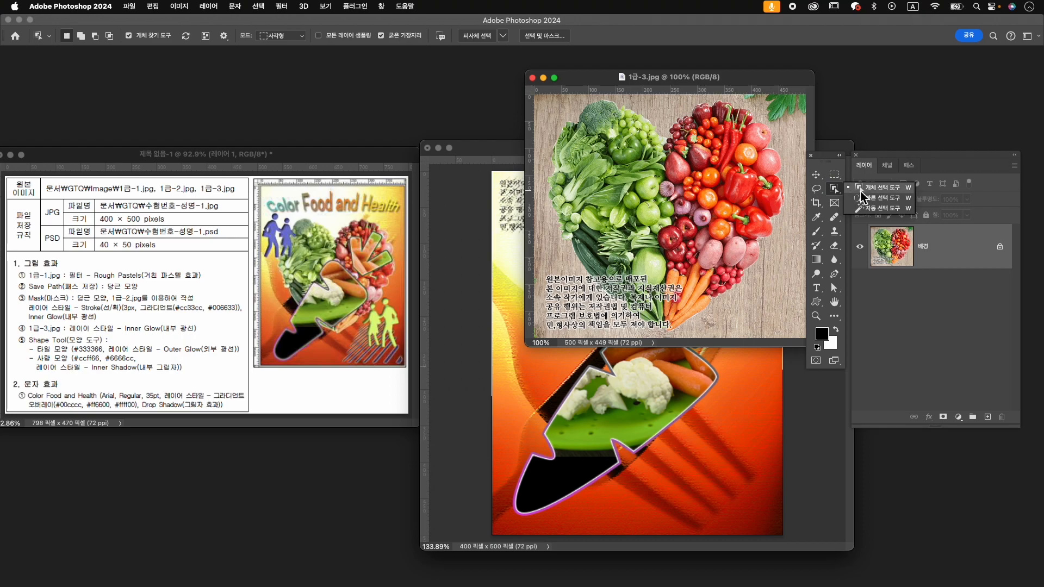
click(876, 188)
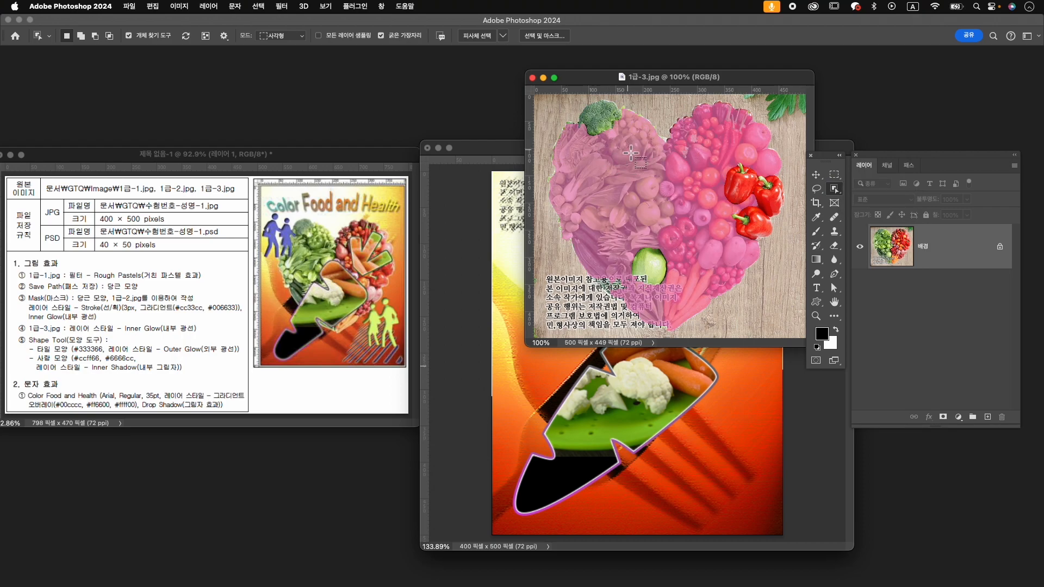
click(607, 235)
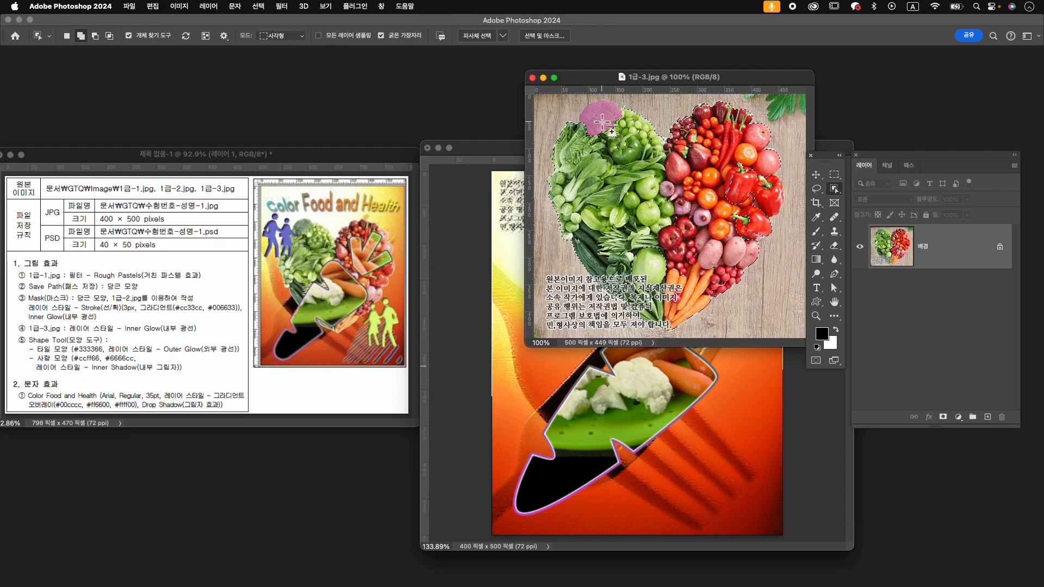
key(shift)
shift+click(710, 327)
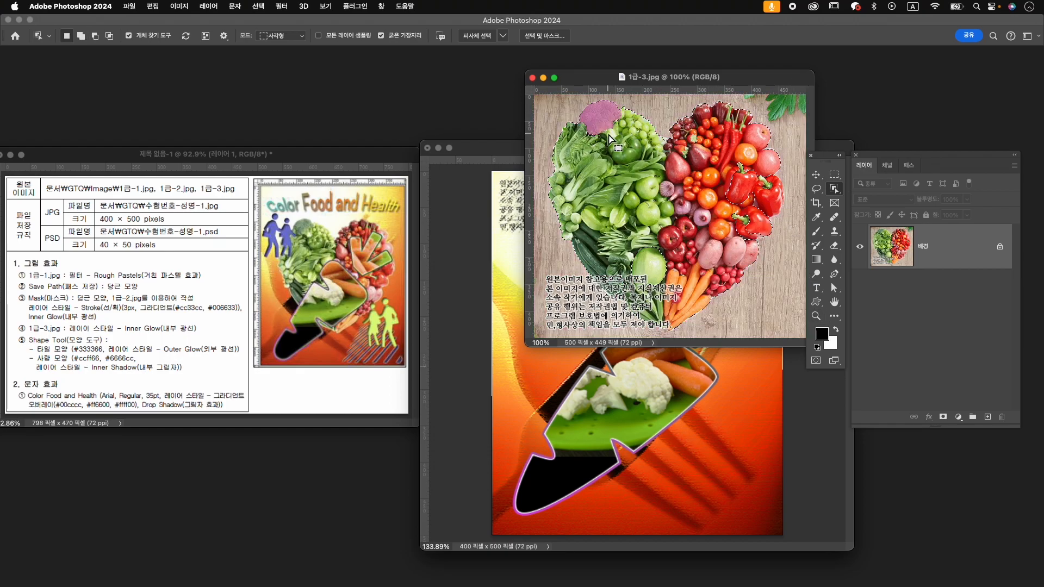
- Switch to the Quick Selection tool, add a layer mask from the heart selection, and toggle the mask to compare it with the original
right_click(833, 189)
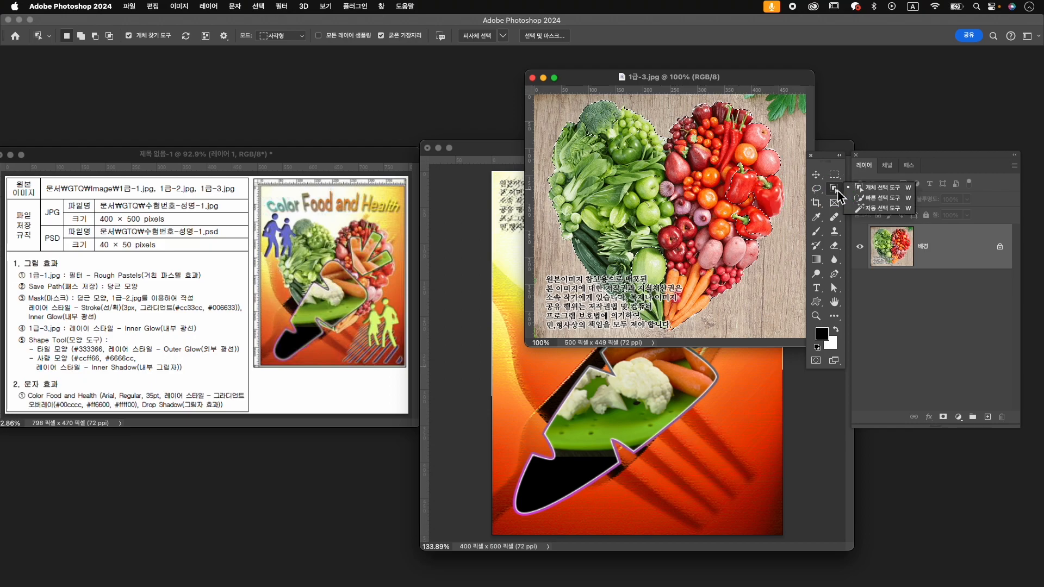
click(889, 198)
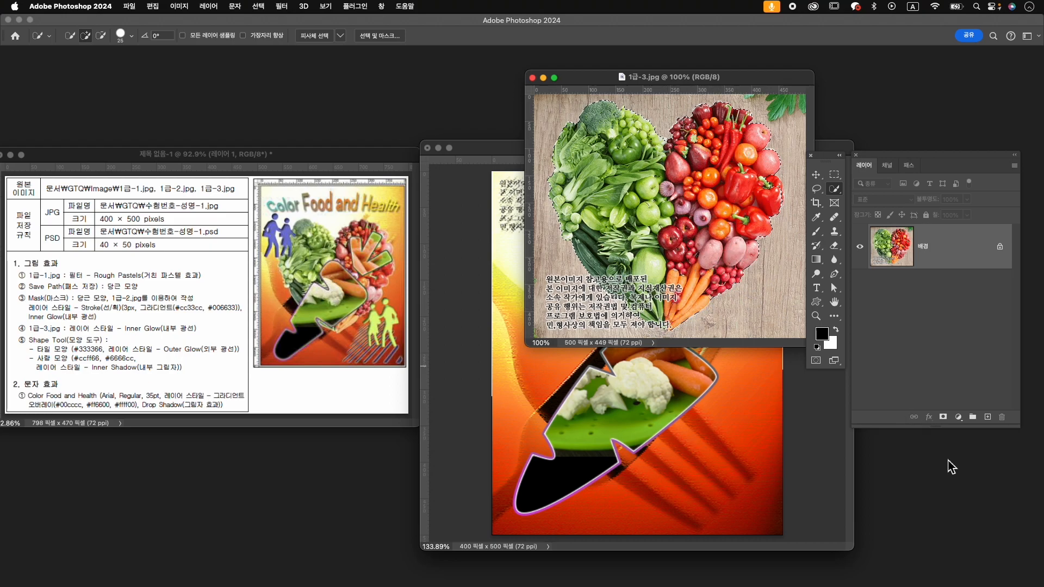
click(944, 417)
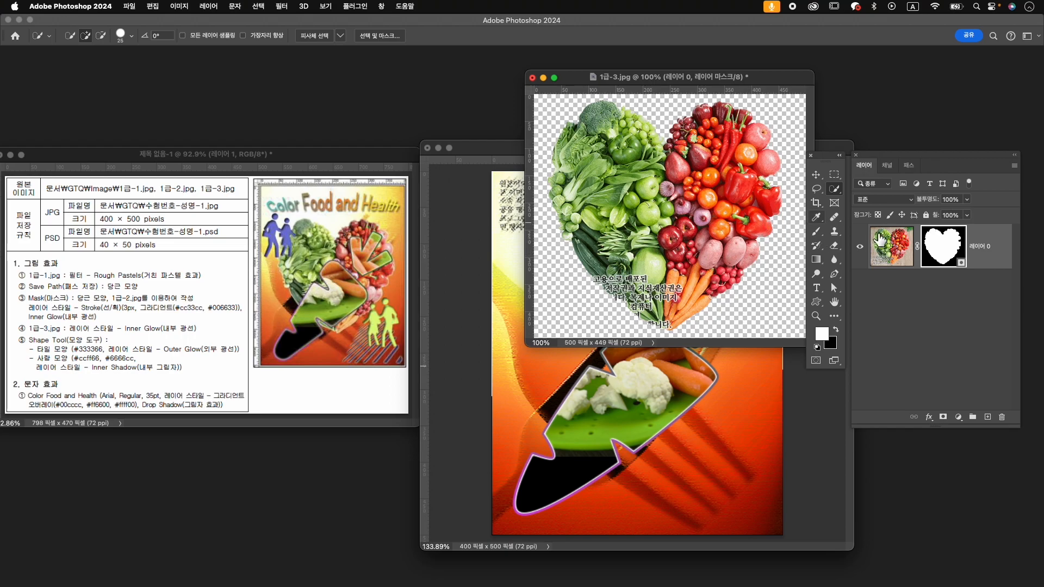
shift+click(946, 253)
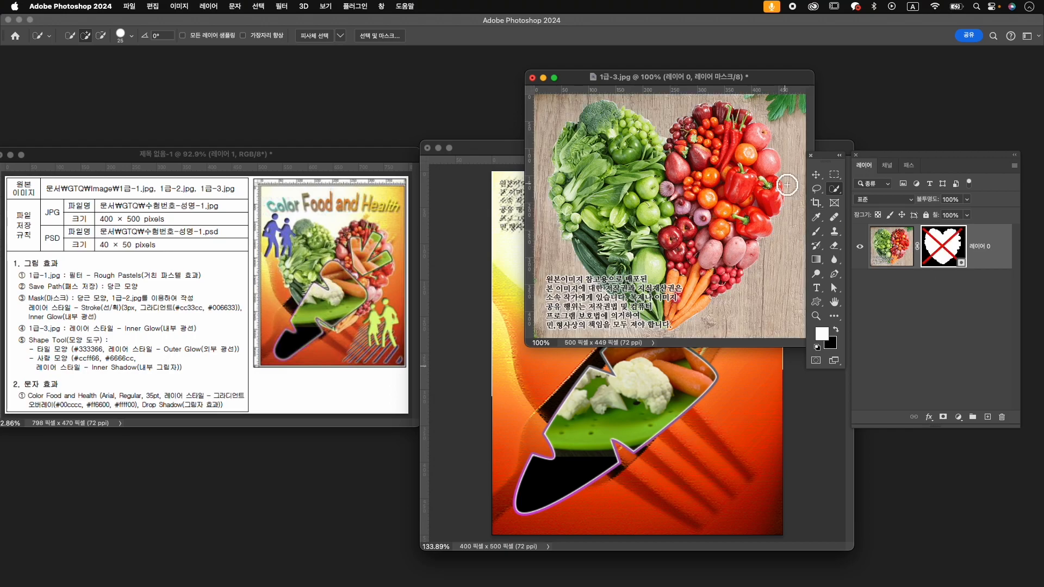
shift+click(945, 251)
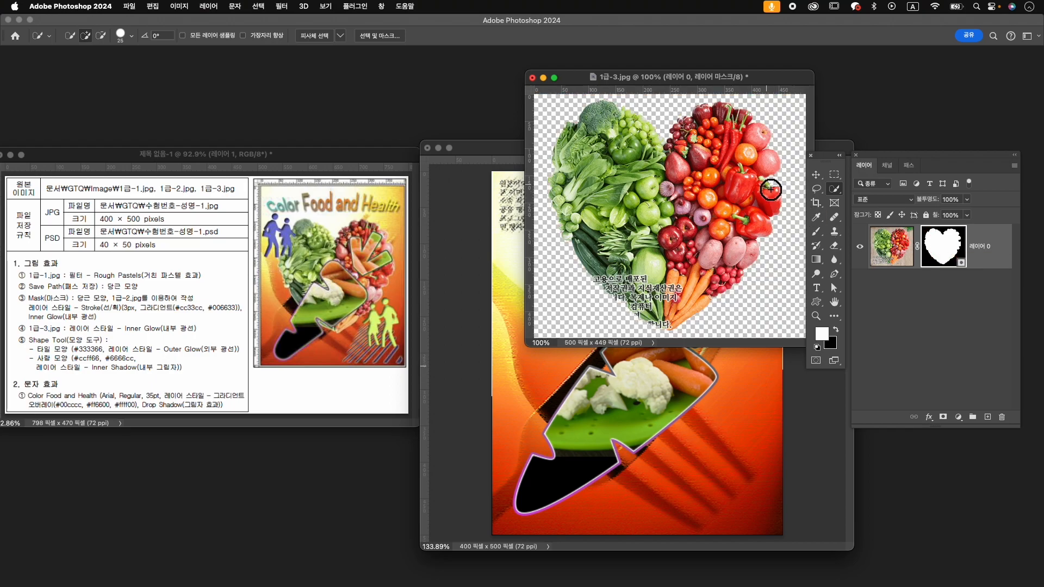
- Paint white on the layer mask with a 35 px brush to restore the red peppers' outer edge
key(b)
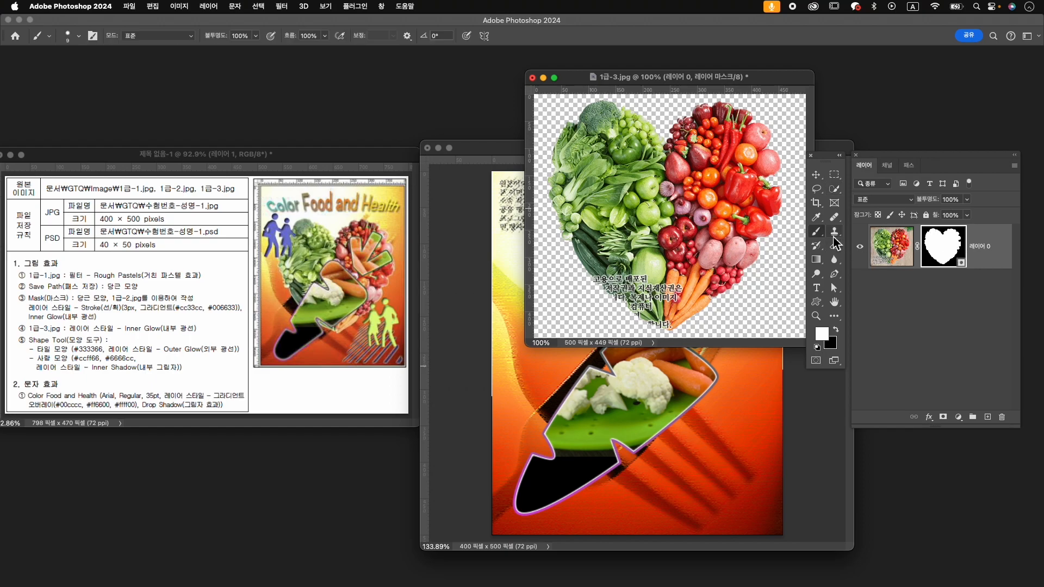
key(])
key(])
key(])
key(])
key(])
key(])
click(763, 188)
mouse_move(770, 195)
mouse_down()
mouse_move(775, 181)
mouse_move(772, 205)
mouse_up()
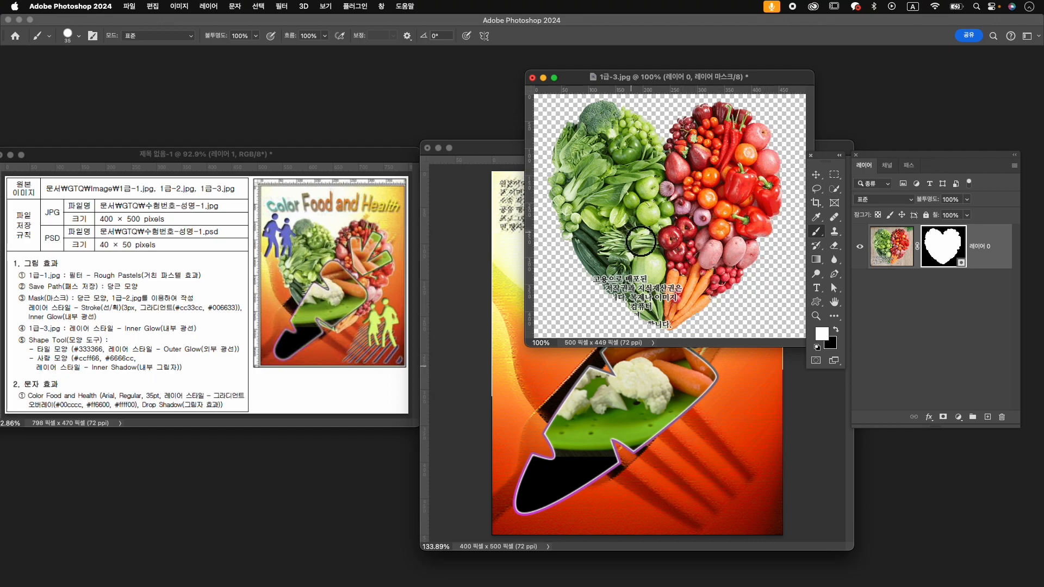
- Compare the masked and unmasked heart, and refine the peppers' edge on the mask with a 15 px white brush
shift+click(943, 254)
shift+click(943, 255)
shift+click(943, 254)
shift+click(943, 255)
shift+click(943, 254)
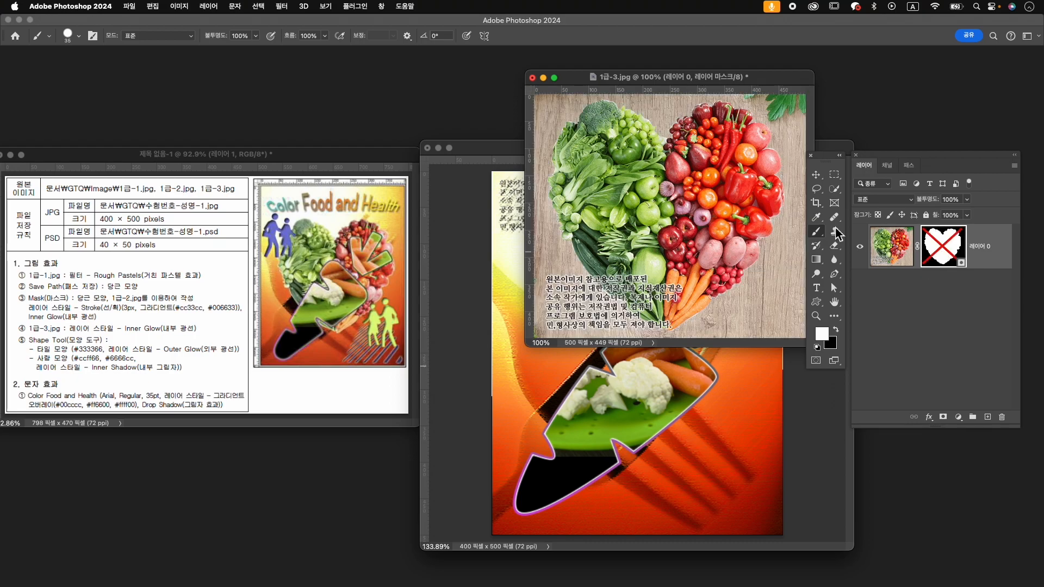
key(bracketleft)
key(bracketleft)
click(940, 250)
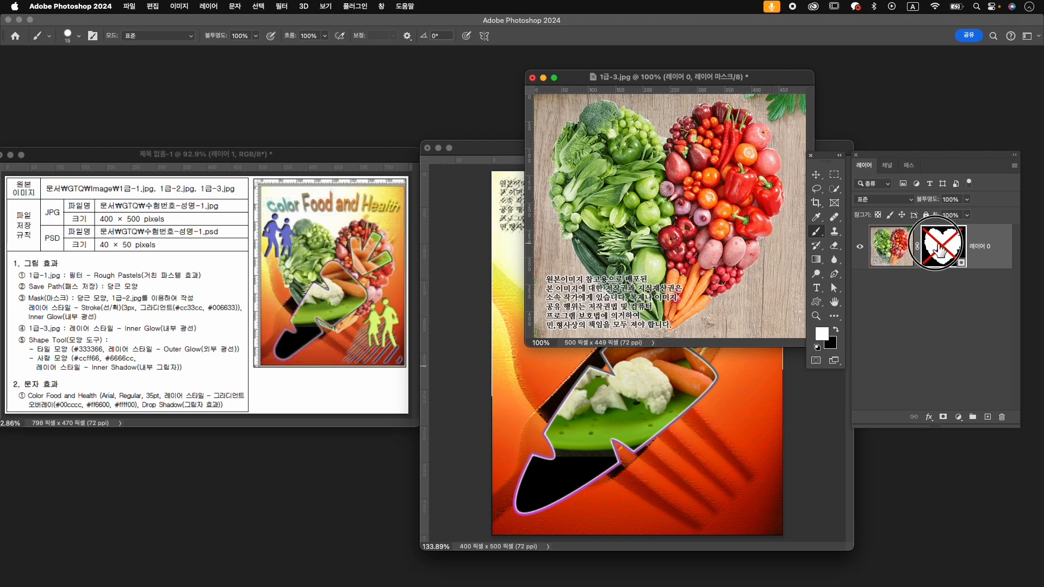
drag(775, 193, 782, 215)
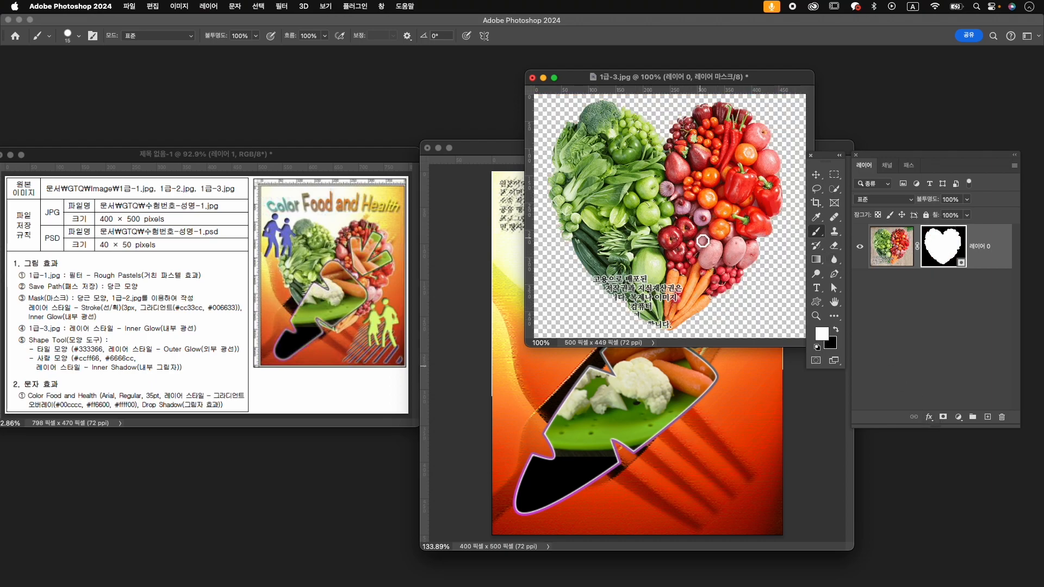
- Copy the masked vegetable heart into the poster, close 1급-3.jpg and move the new layer above layer 1-2
key(v)
mouse_move(670, 242)
mouse_down()
mouse_move(519, 352)
mouse_move(524, 384)
mouse_up()
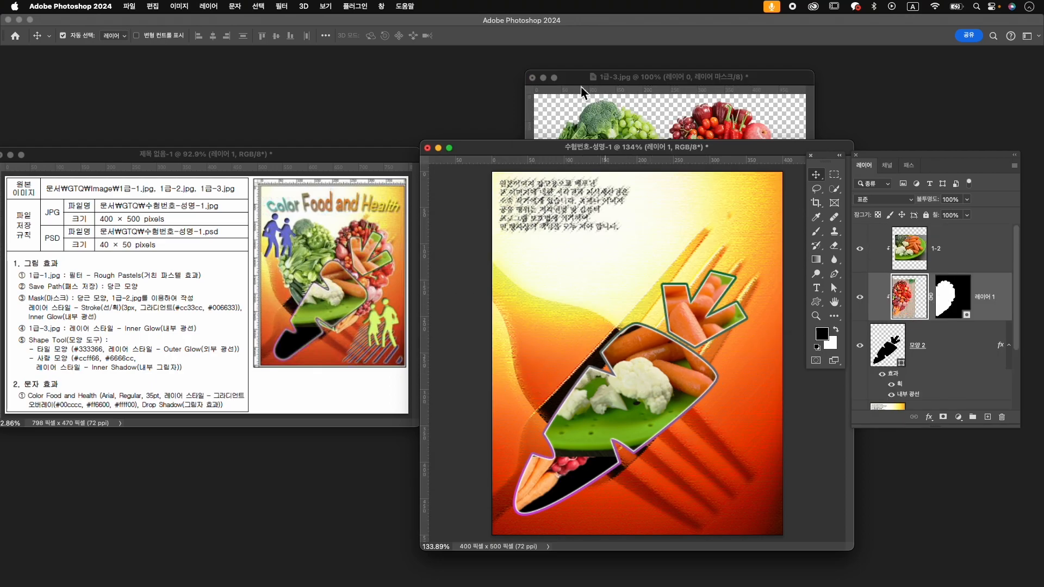
click(533, 78)
click(584, 239)
drag(912, 294, 980, 239)
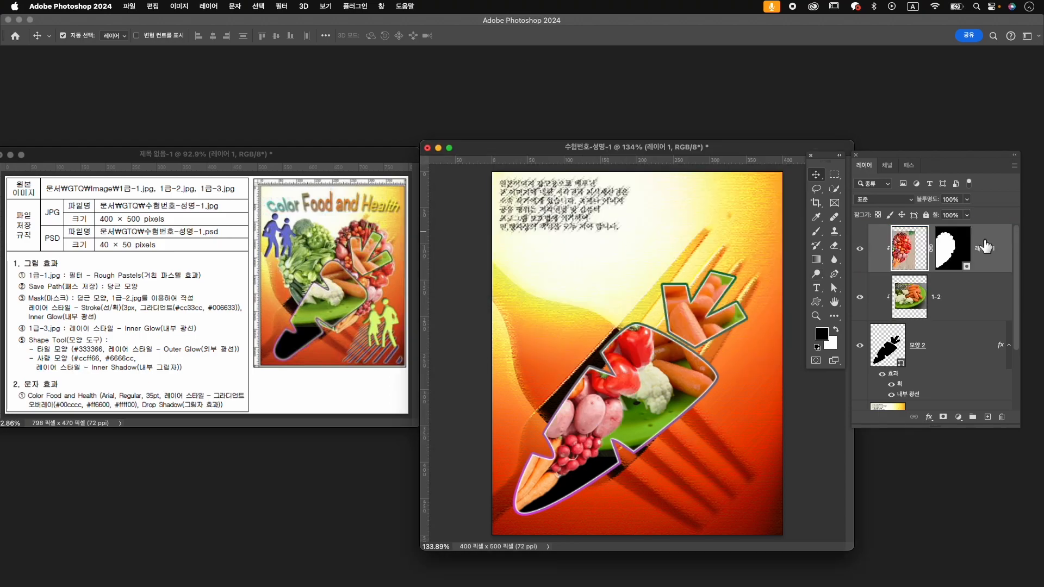
- Release the heart layer from its clipping mask, scale it to about 75% and centre it horizontally on the poster
right_click(985, 247)
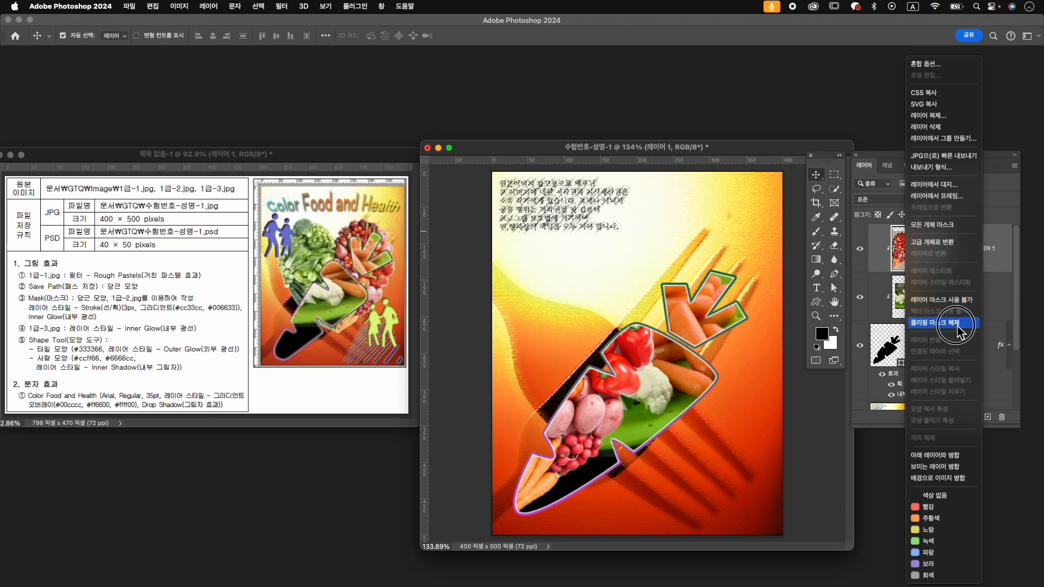
click(949, 323)
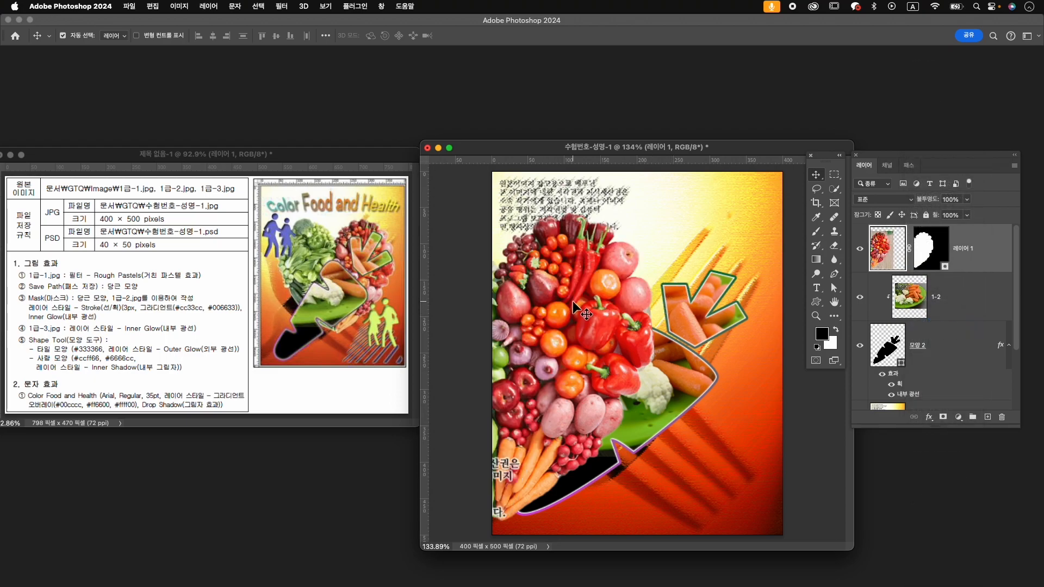
key(super+t)
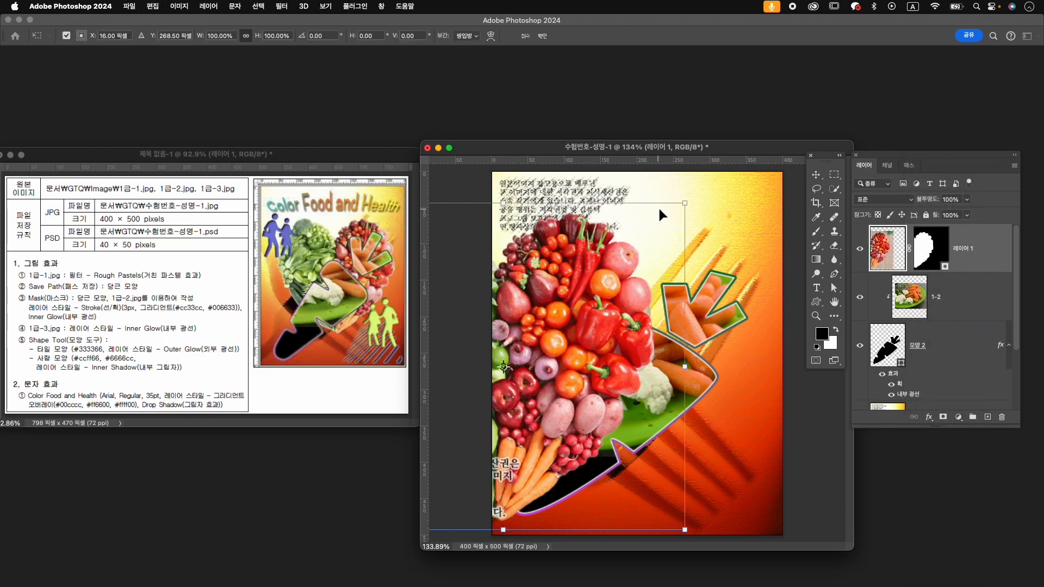
drag(685, 205, 625, 271)
drag(546, 313, 674, 293)
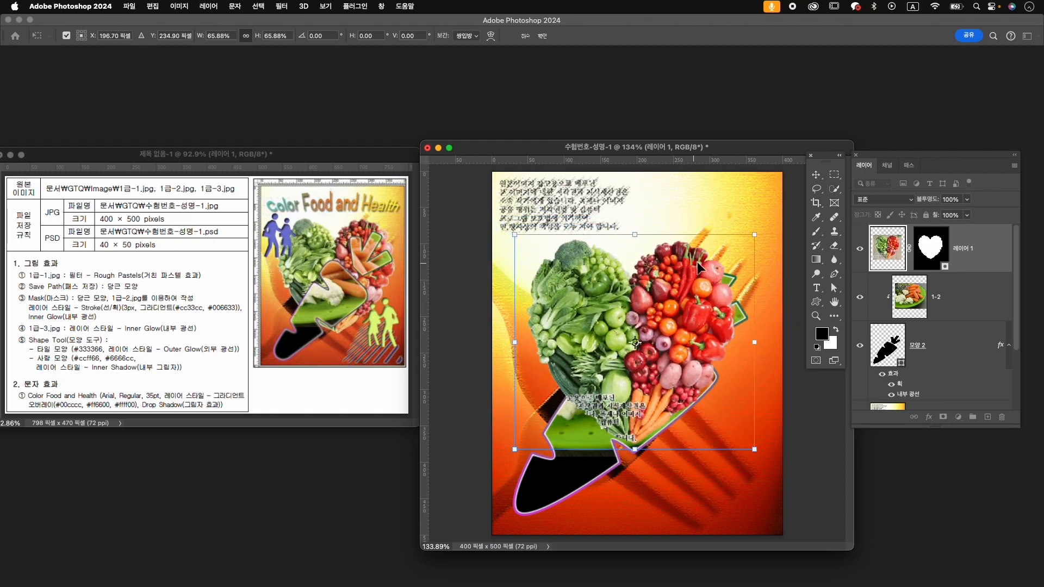
drag(756, 235, 772, 219)
mouse_move(712, 294)
mouse_down()
mouse_move(720, 286)
mouse_move(709, 295)
mouse_up()
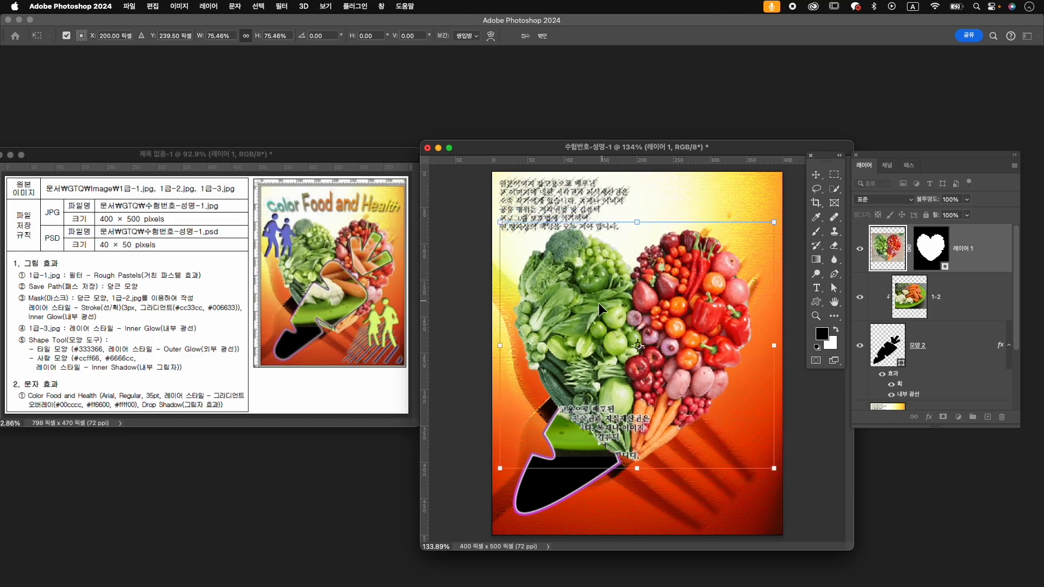
- Fine-tune the heart by lowering it slightly, scaling it to about 74%, shifting it toward the poster's right edge and applying the transform
drag(599, 302, 596, 315)
key(Up)
key(Up)
key(Up)
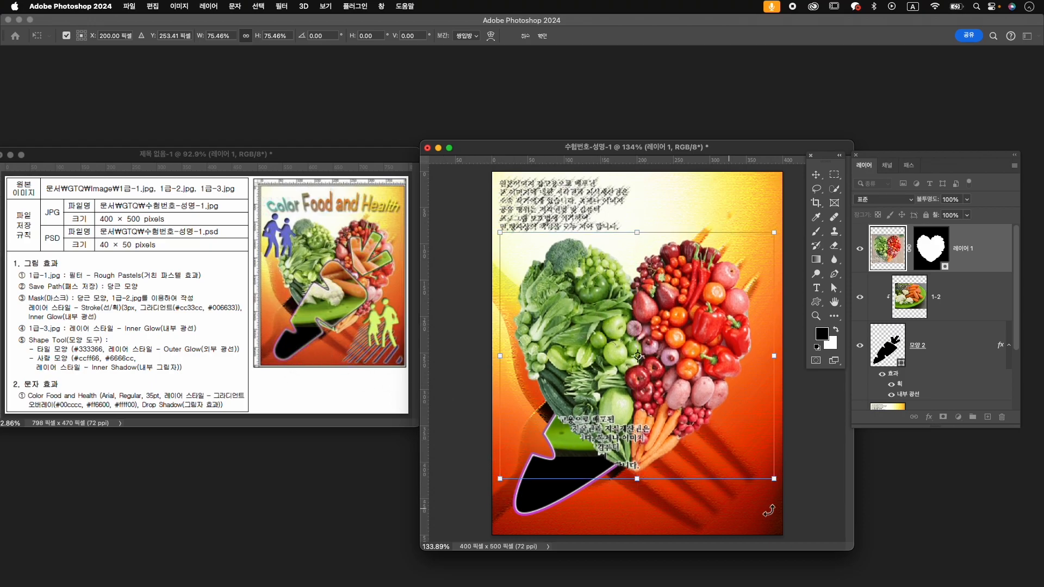
drag(776, 481, 772, 476)
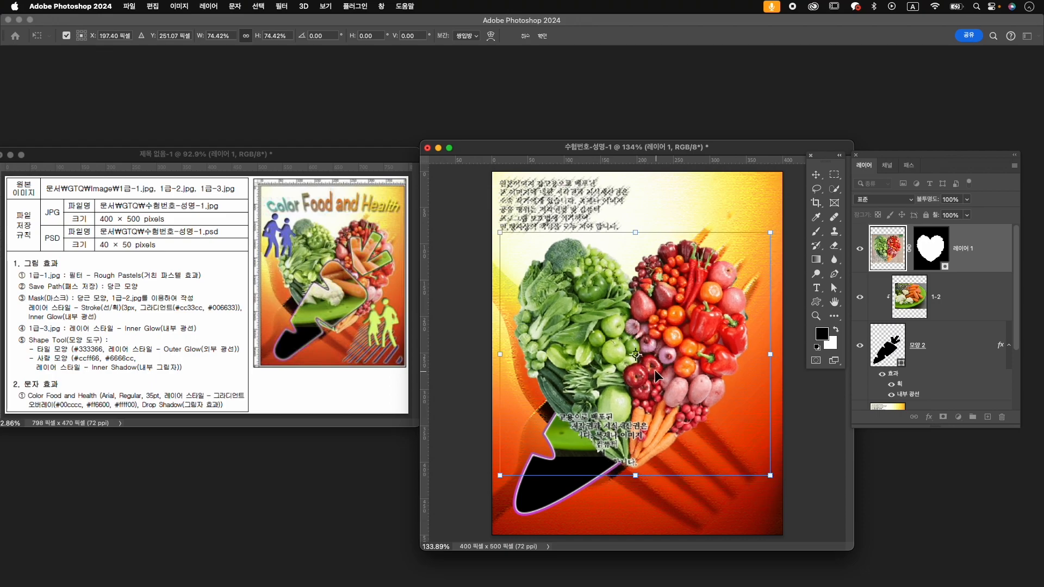
key(Right)
key(Right)
key(Up)
drag(639, 348, 648, 348)
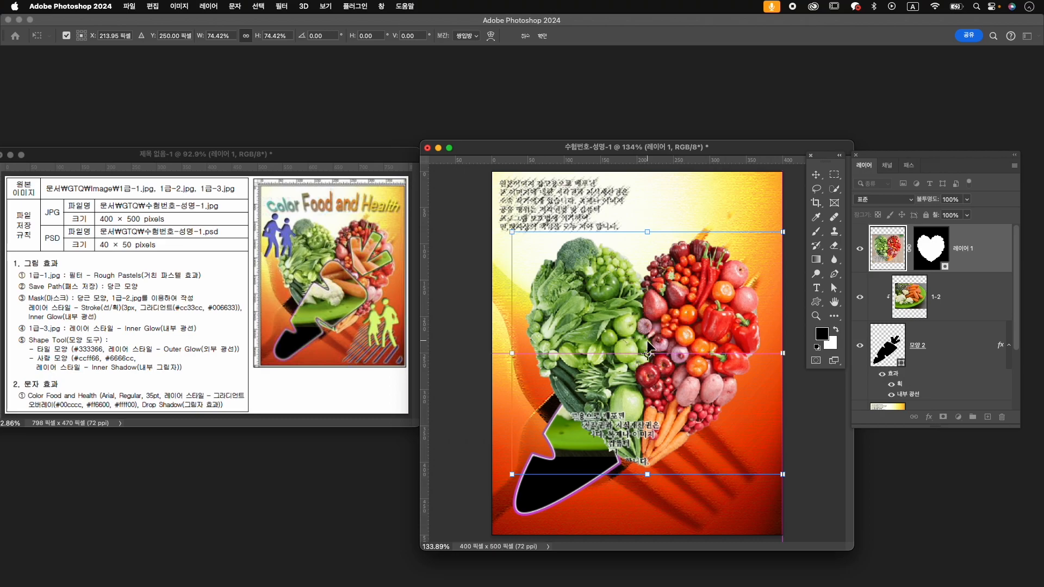
key(Left)
key(Return)
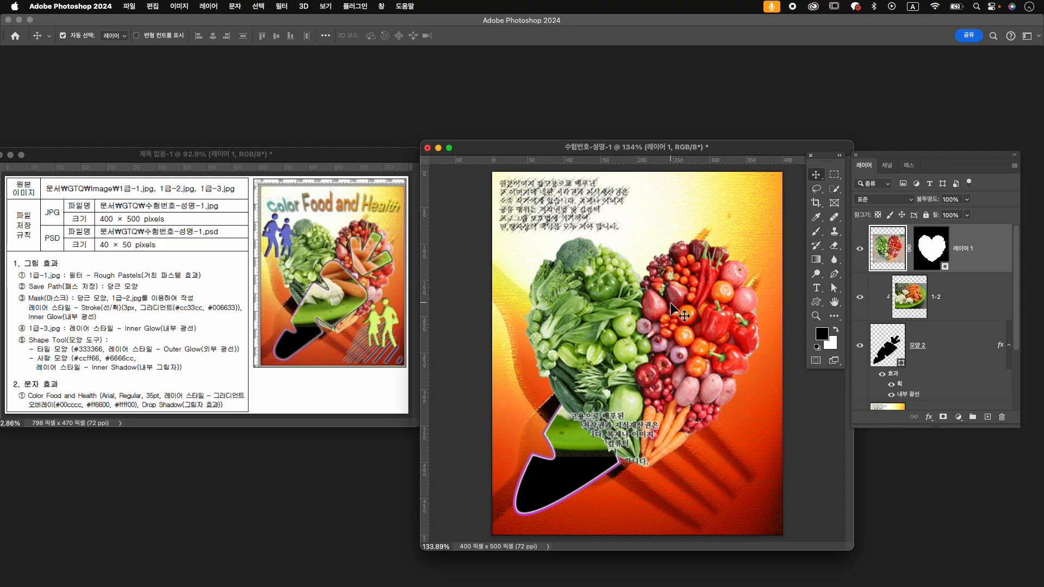
- Rename the masked heart layer as 1-3
double_click(965, 251)
text(1-3)
key(Return)
- Add a white 3 px Inner Glow at 100% opacity to layer 1-3 and move the layer beneath the carrot shape layer
click(929, 417)
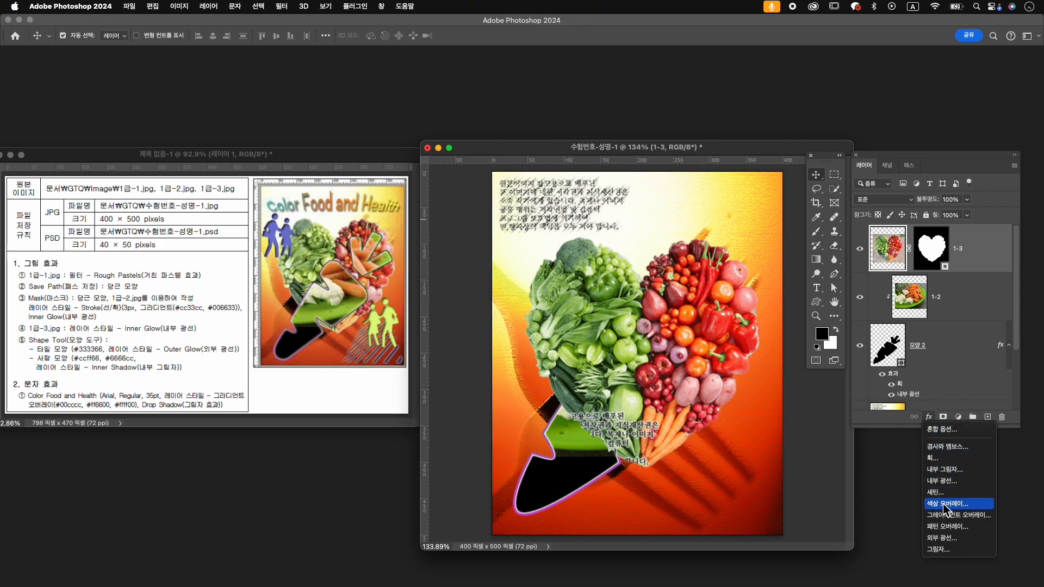
click(941, 481)
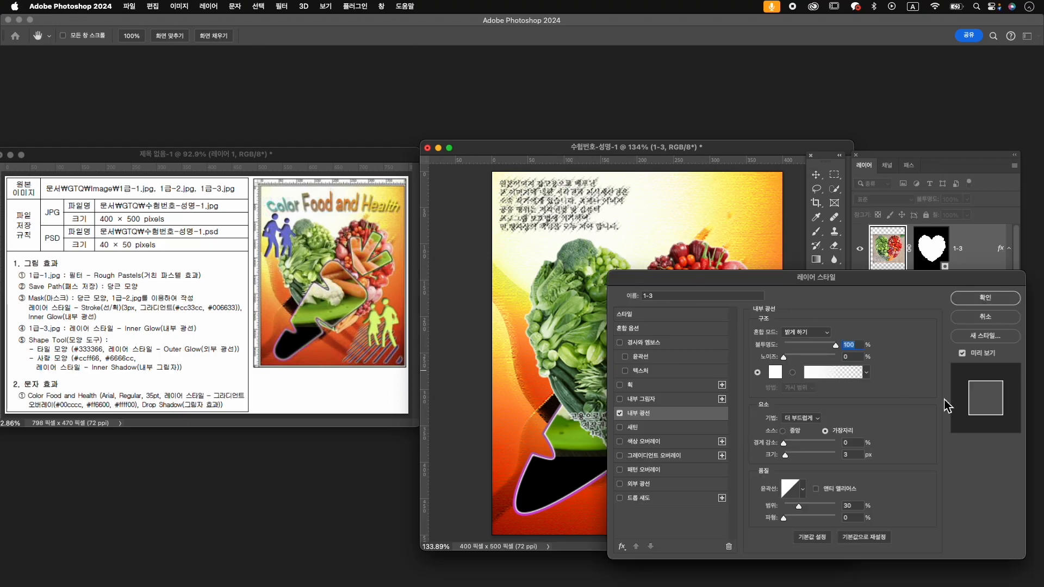
click(980, 299)
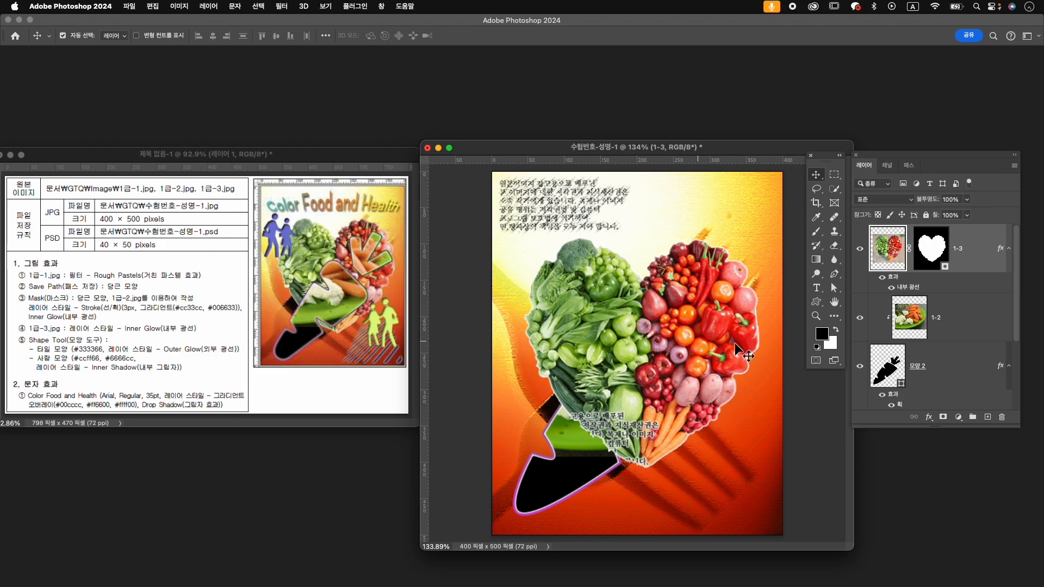
drag(973, 250, 957, 397)
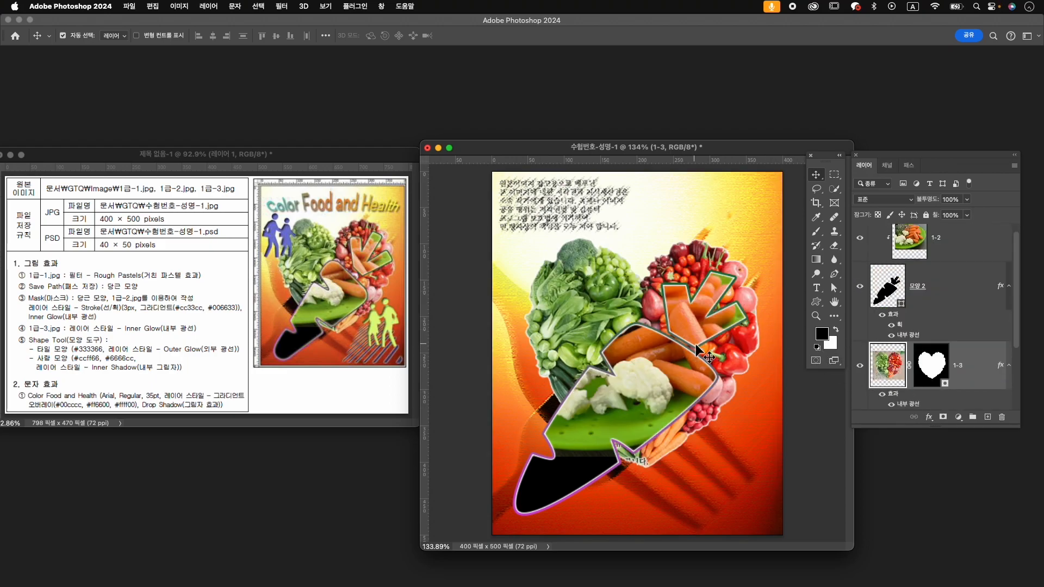
- Adjust the carrot shape's upper outline by moving its right-hand anchor slightly inward and down with the Direct Selection tool
click(947, 287)
click(835, 290)
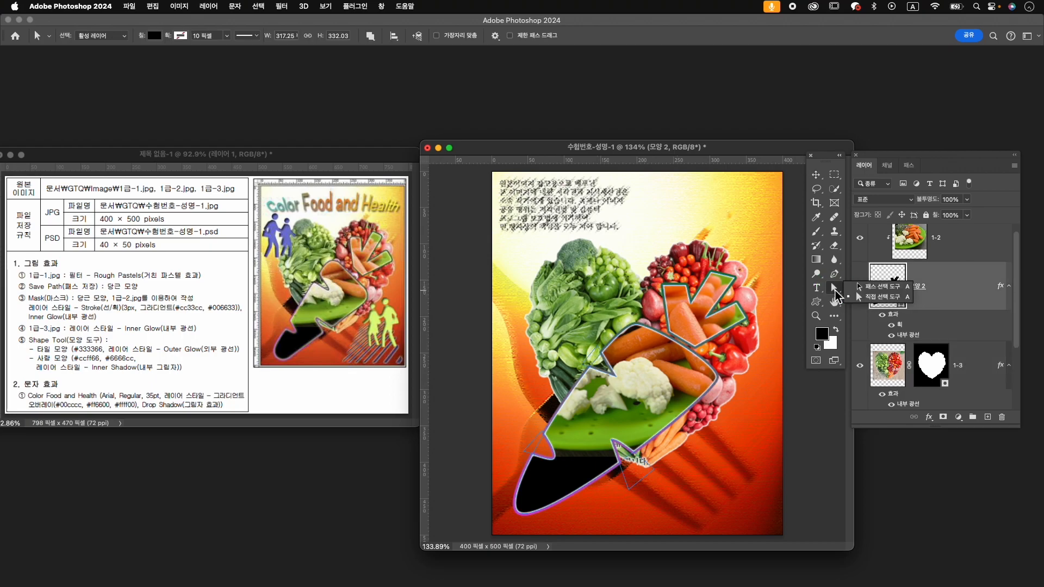
drag(716, 379, 711, 382)
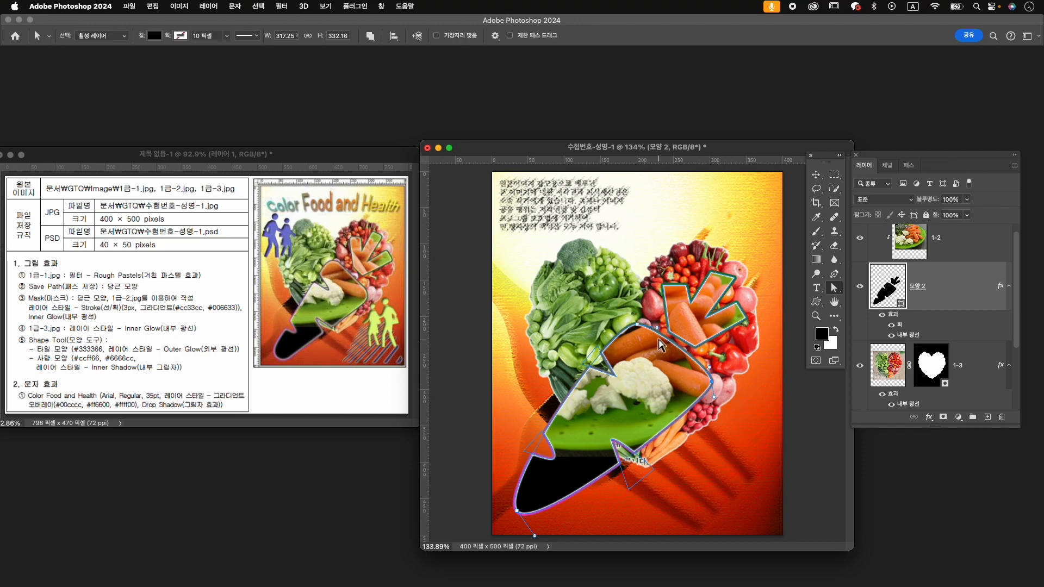
click(640, 328)
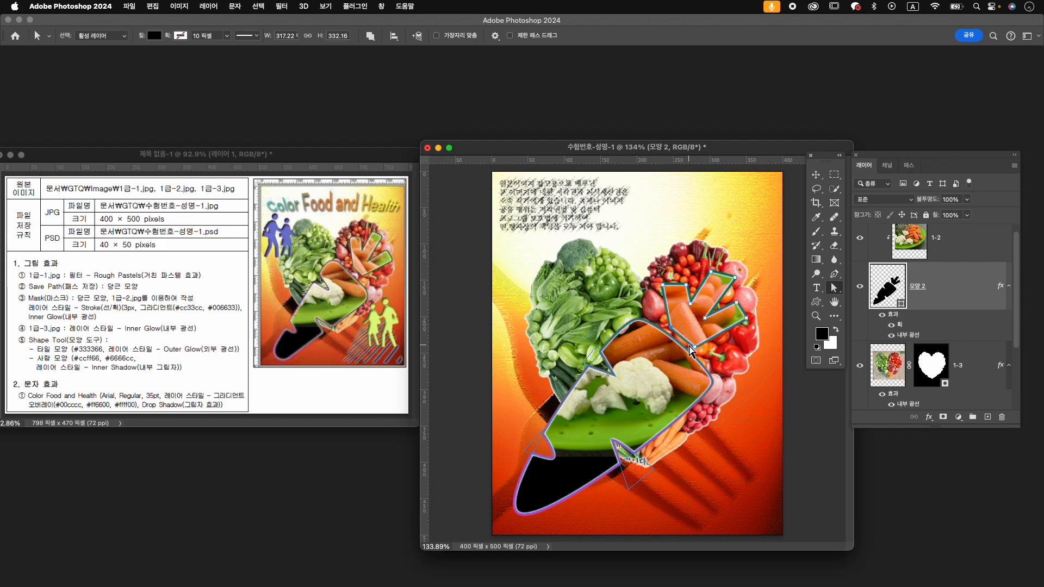
click(710, 380)
drag(711, 382, 707, 388)
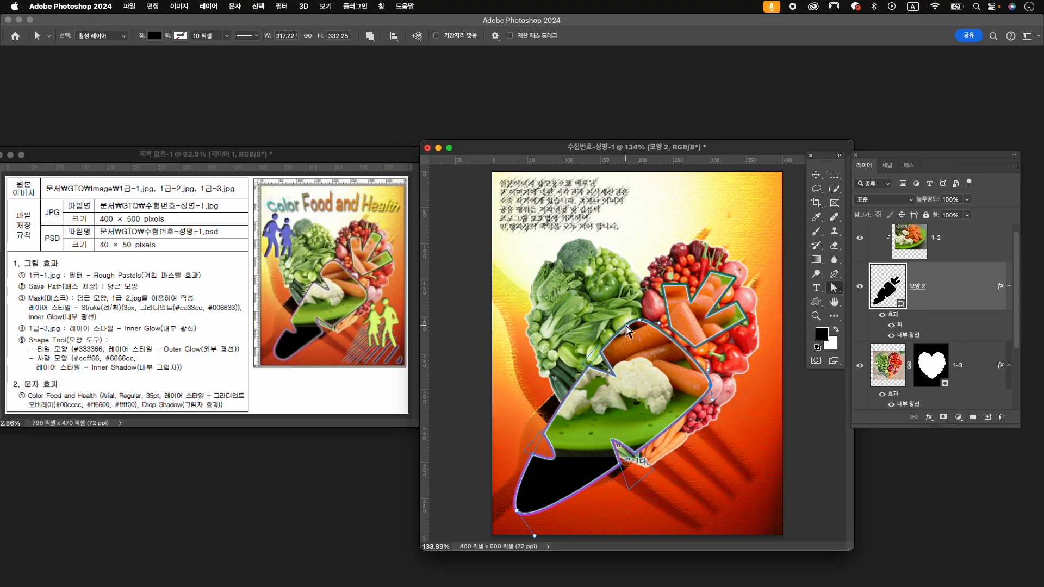
- With layer 1-2 active, search the shape library for 타일 and choose the diagonal-stripe tile shape
click(965, 248)
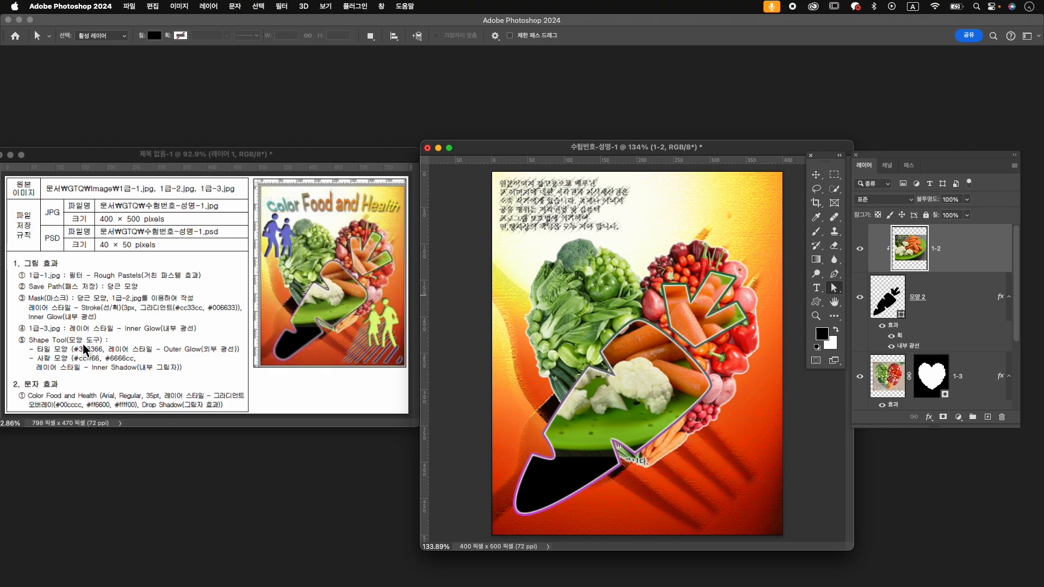
click(381, 6)
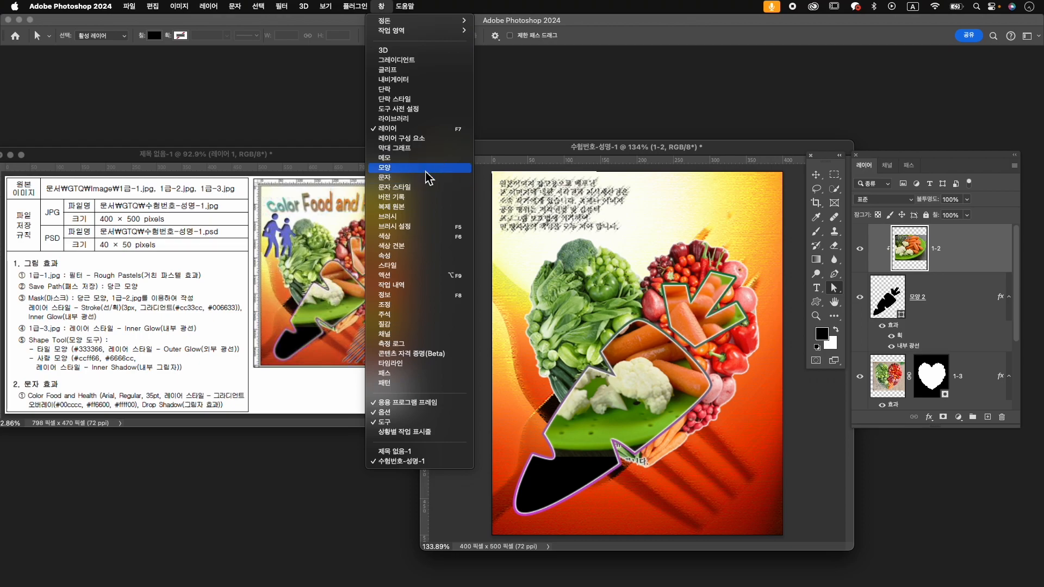
click(426, 171)
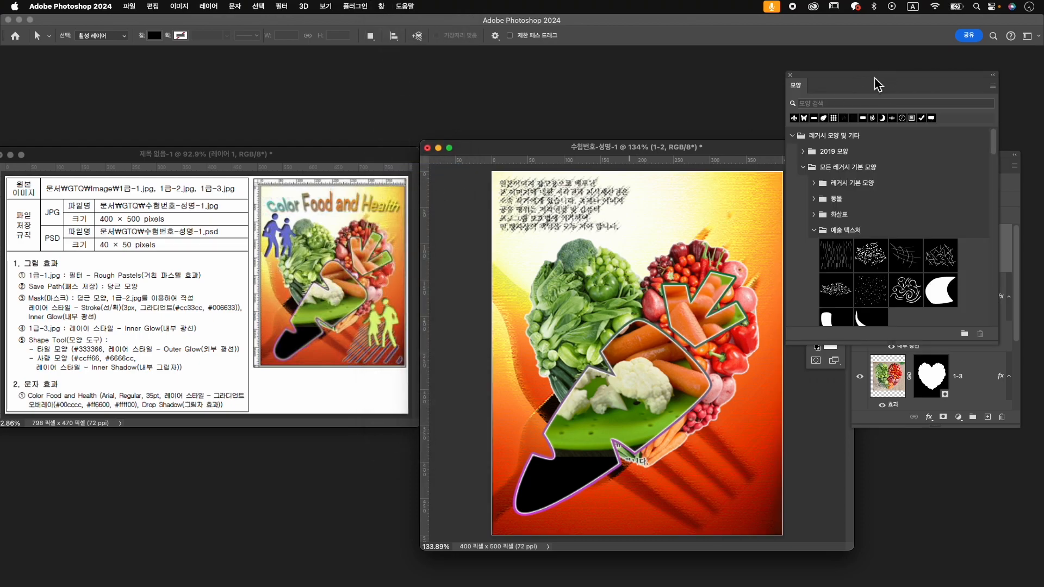
drag(879, 84, 864, 83)
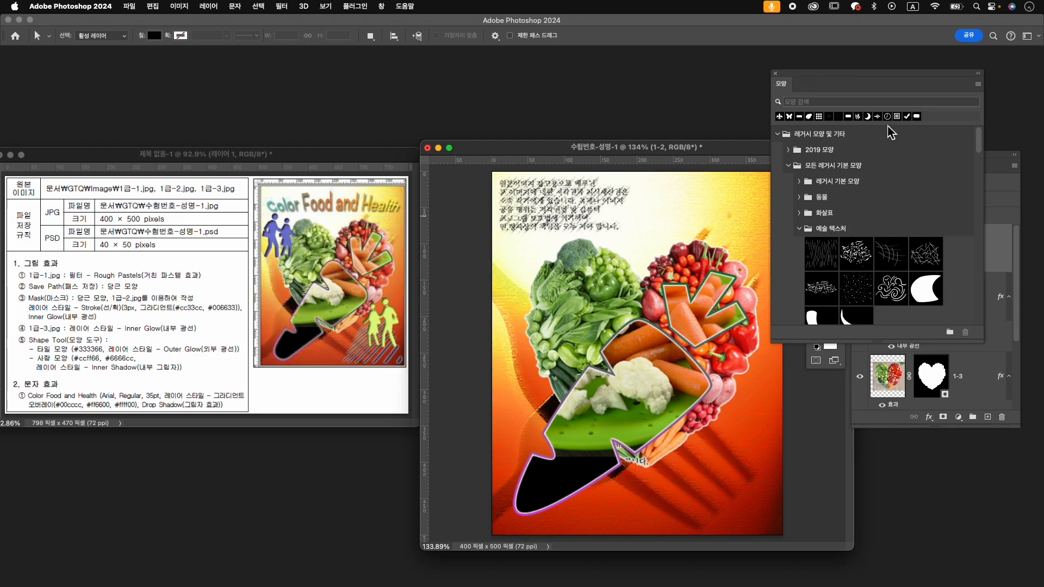
text(타이)
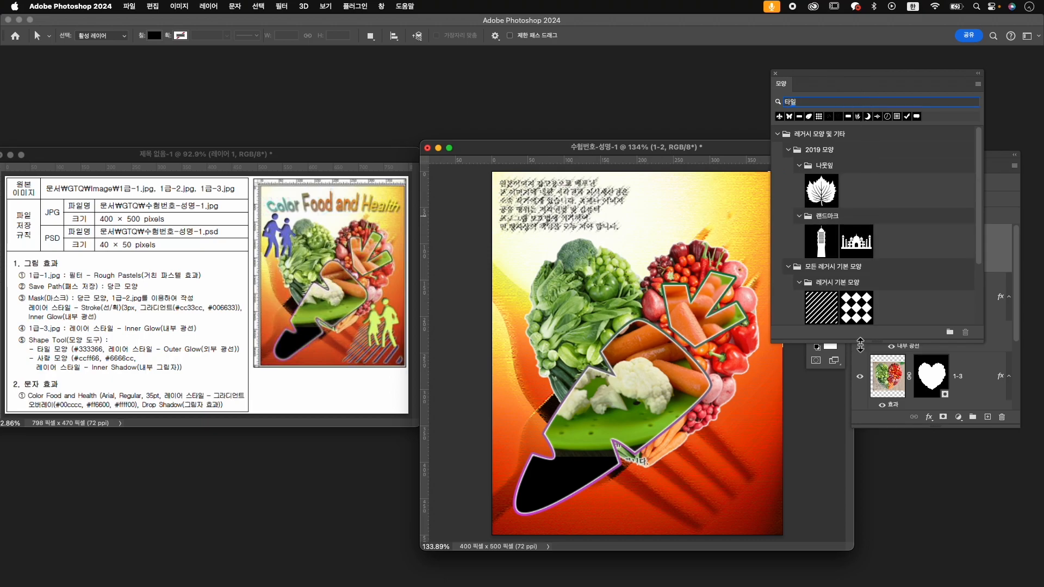
scroll(830, 296, down, 3)
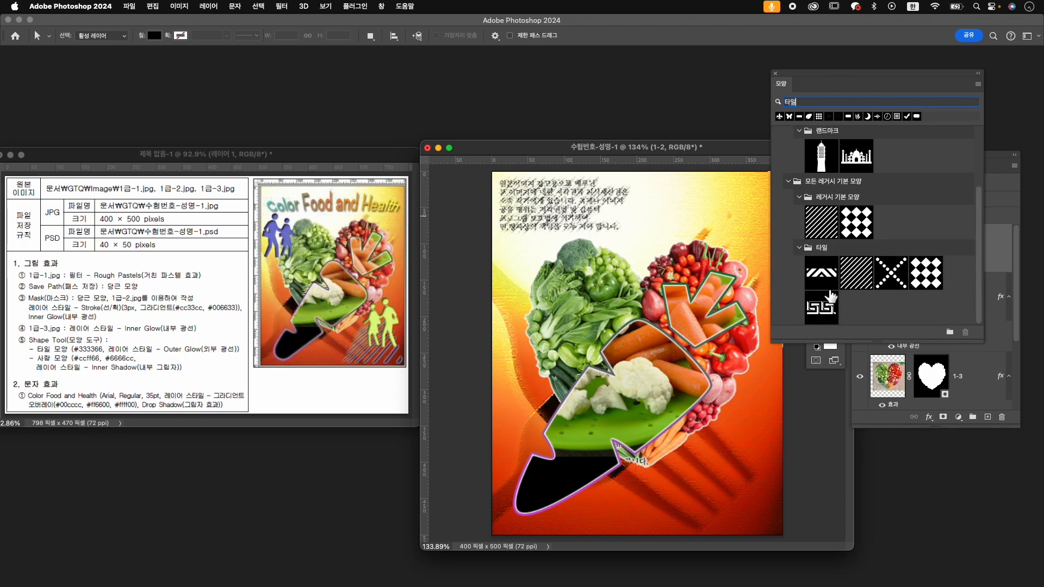
click(822, 232)
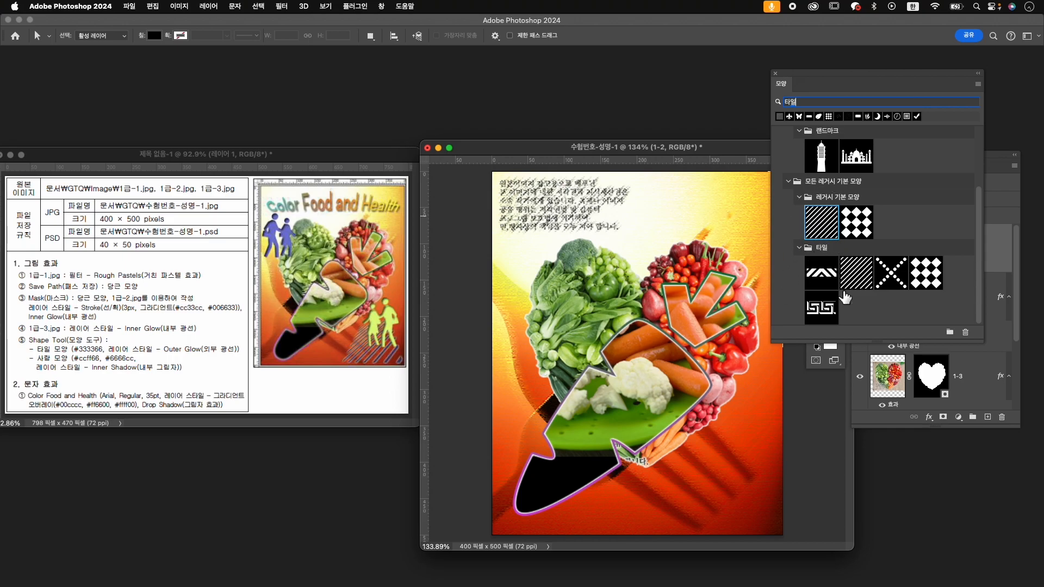
- Draw the diagonal-stripe tile with the Custom Shape tool in the poster's lower right corner, about 118 × 118 px
drag(853, 74, 895, 48)
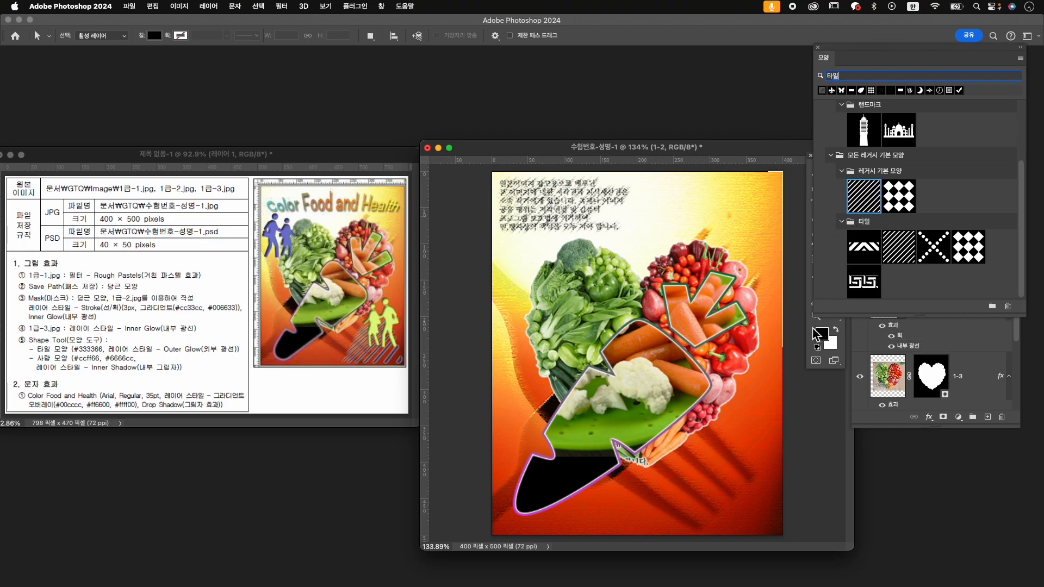
click(816, 302)
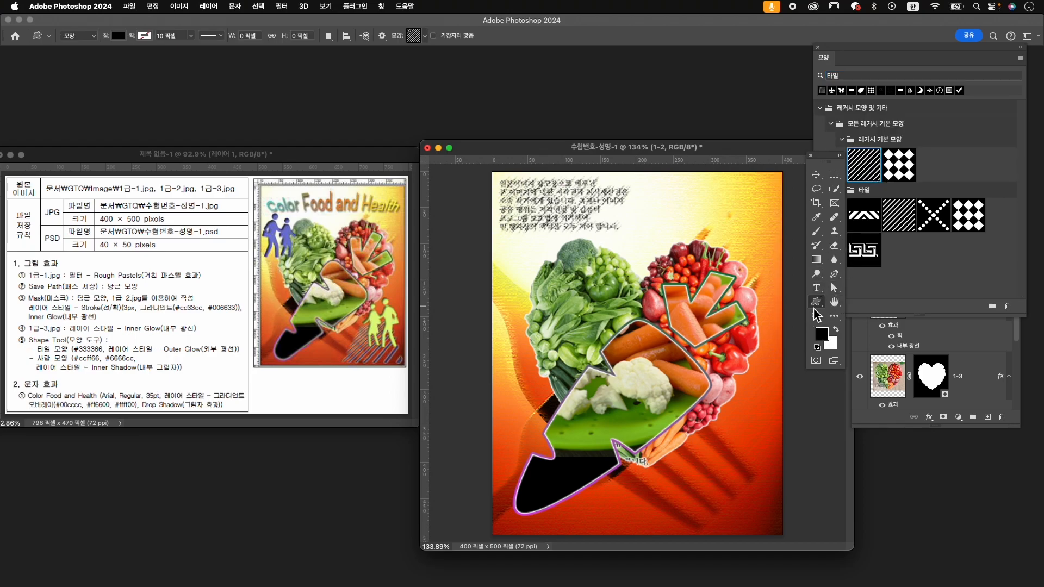
right_click(820, 309)
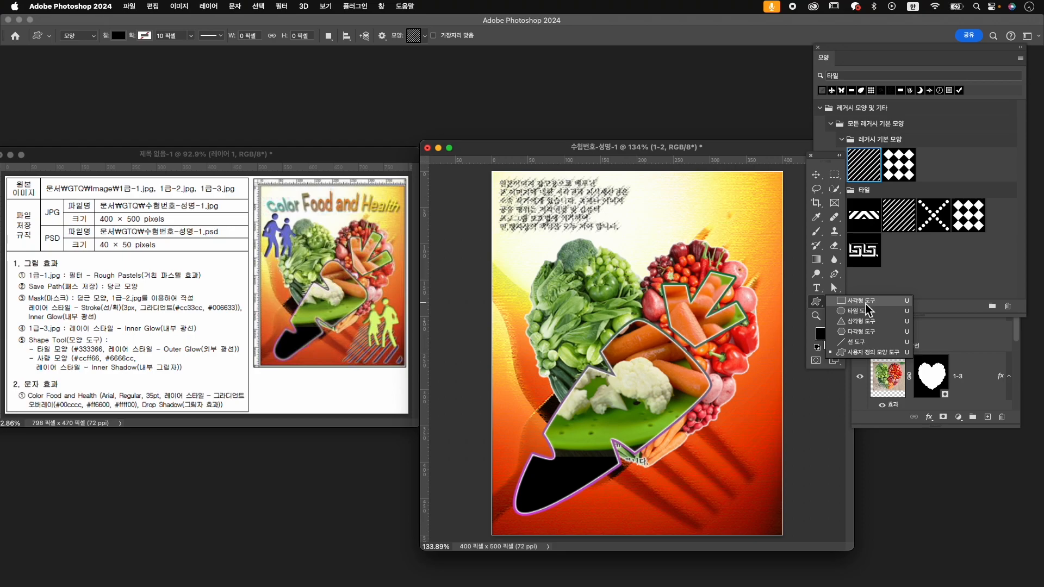
click(875, 352)
drag(871, 65, 855, 328)
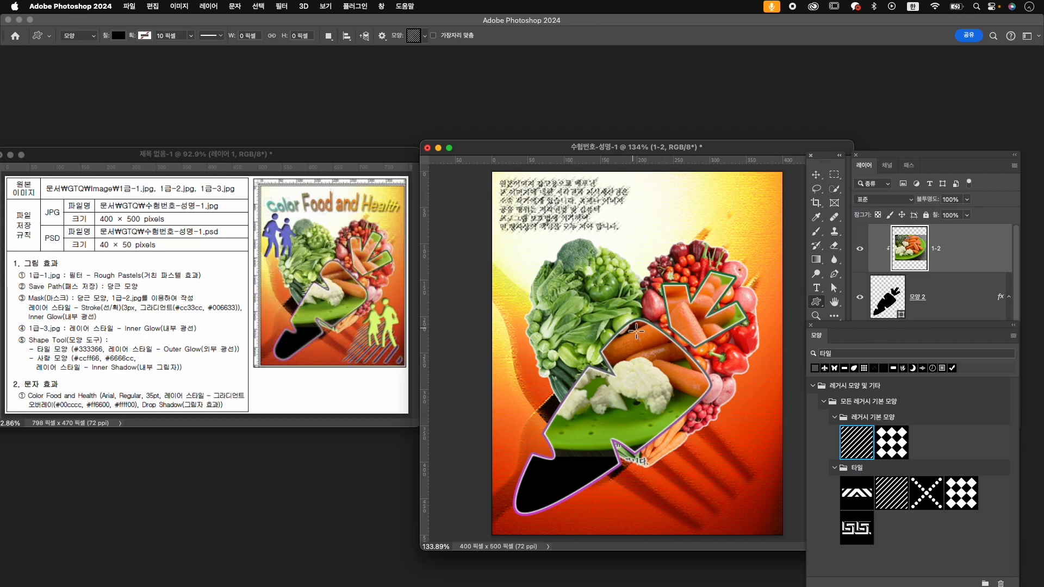
drag(690, 449, 775, 538)
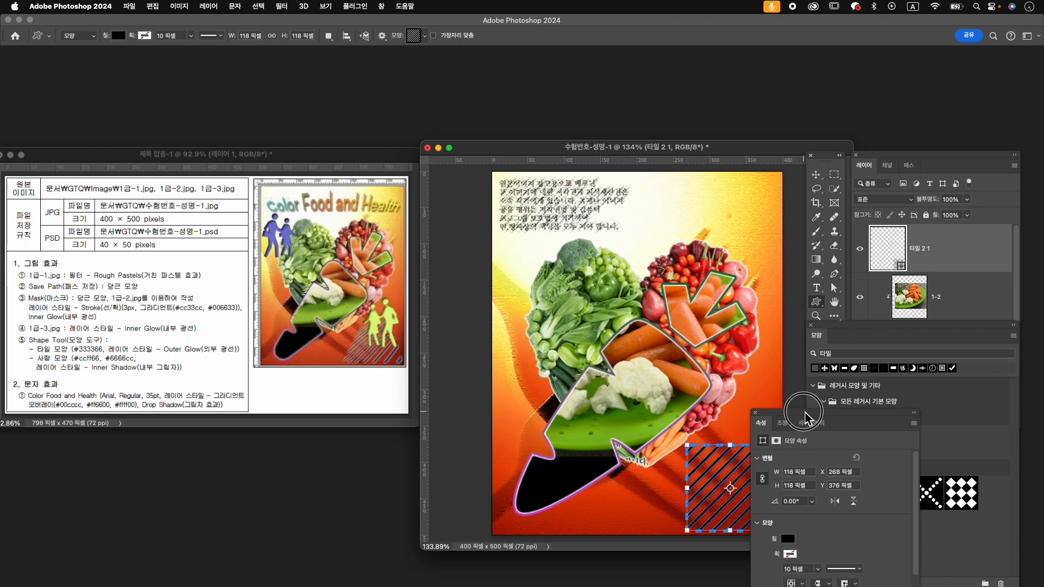
- Set the striped tile shape's fill color to #333366
drag(804, 415, 804, 227)
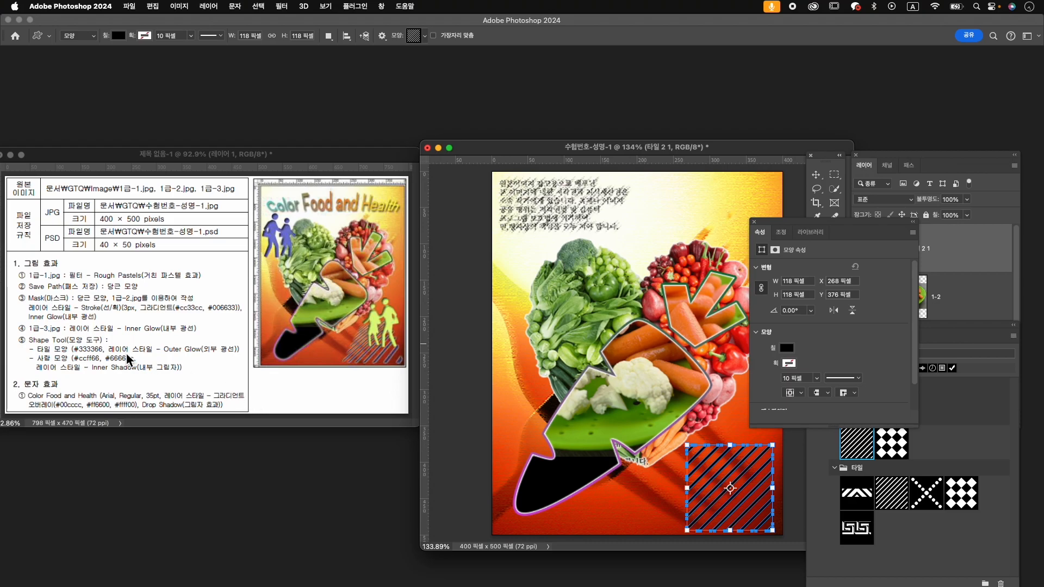
click(787, 348)
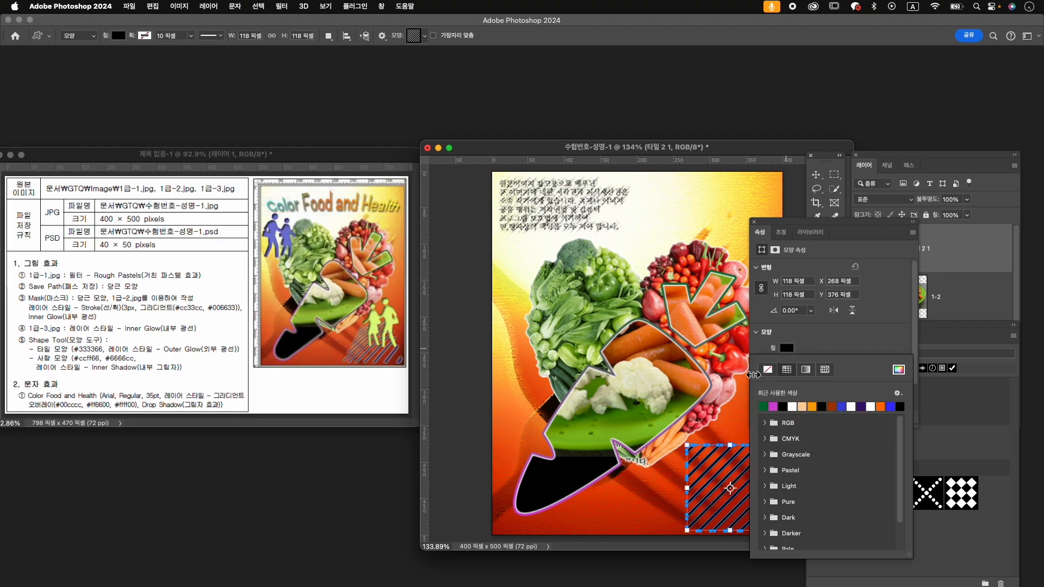
click(898, 370)
text(333366)
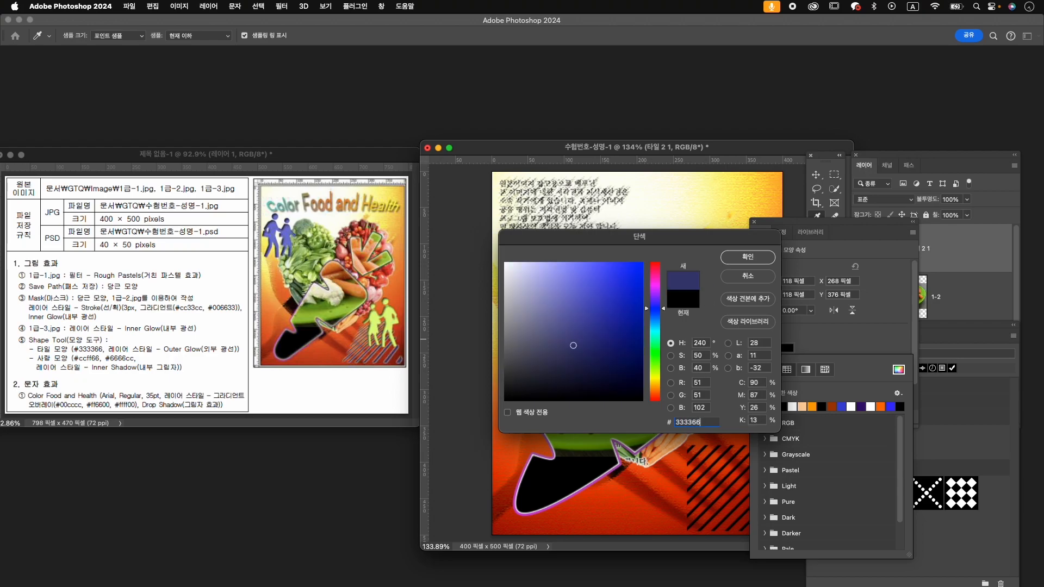
key(Return)
- Add an Outer Glow layer style to the striped tile shape
click(950, 331)
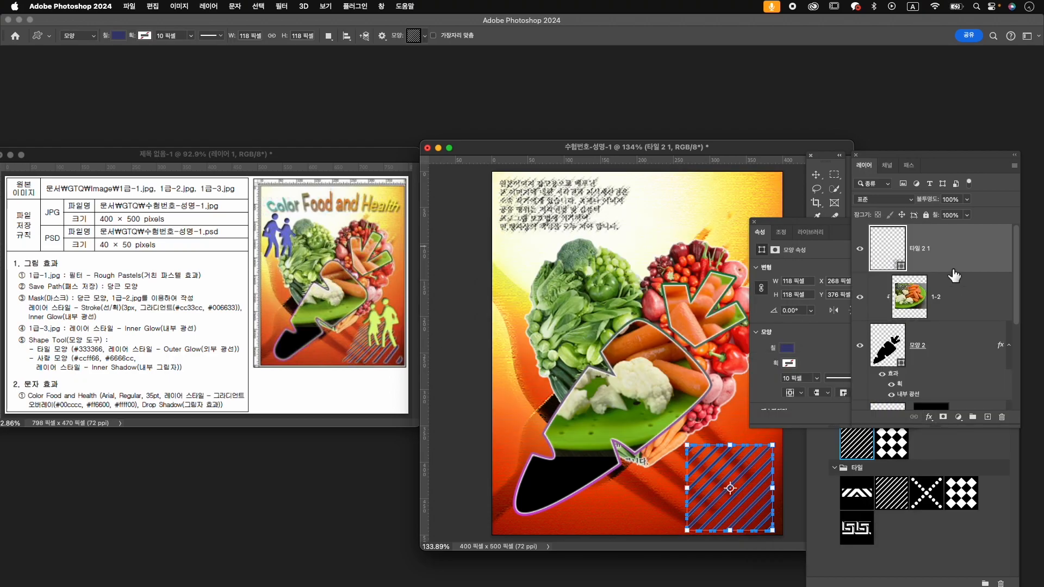
click(928, 417)
click(968, 538)
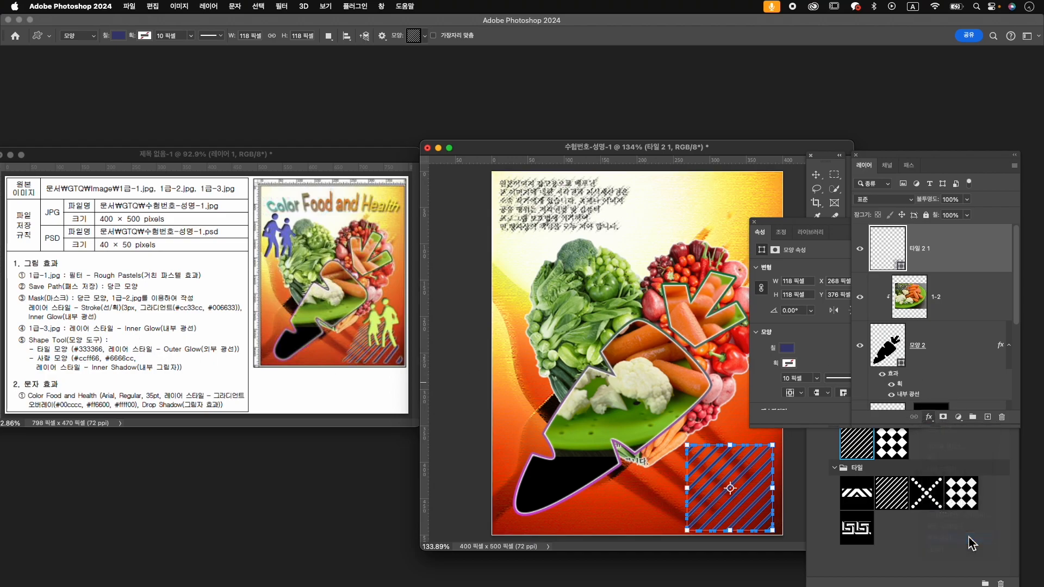
click(983, 298)
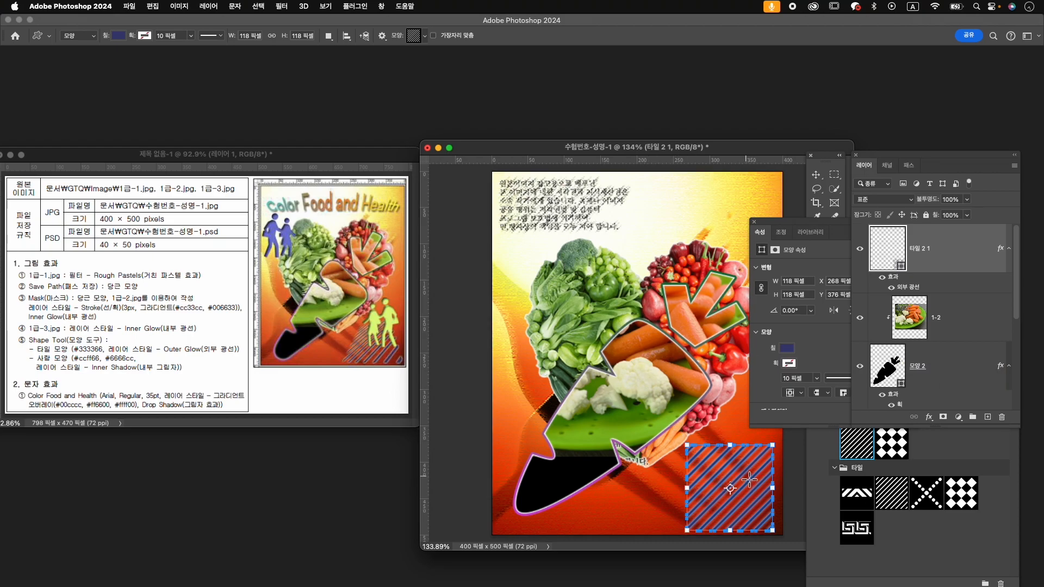
- Warp the striped tile shape into a flared form, pulling both upper corners inward and leaving the base wide
key(super+t)
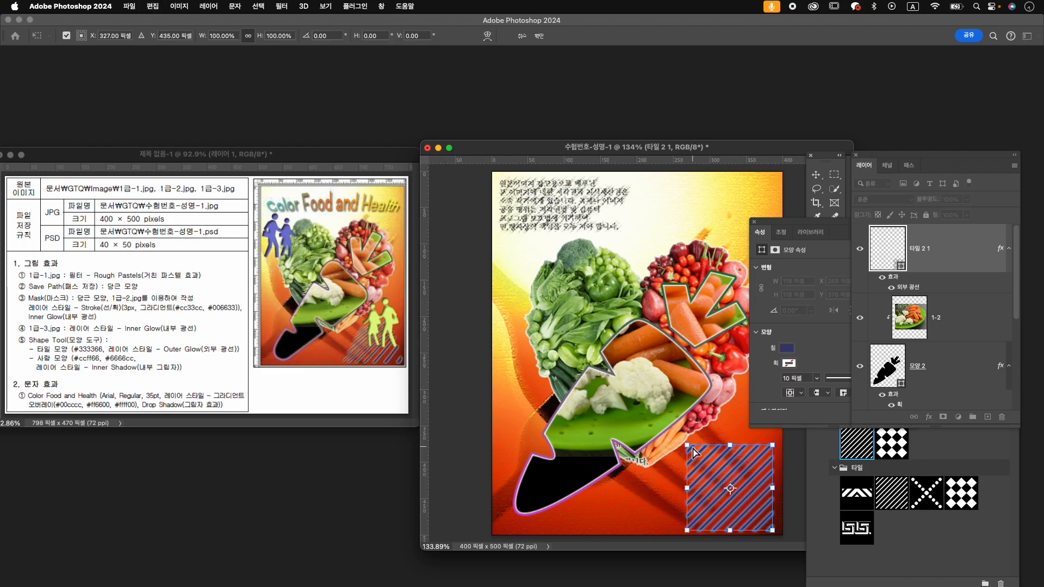
drag(688, 449, 703, 448)
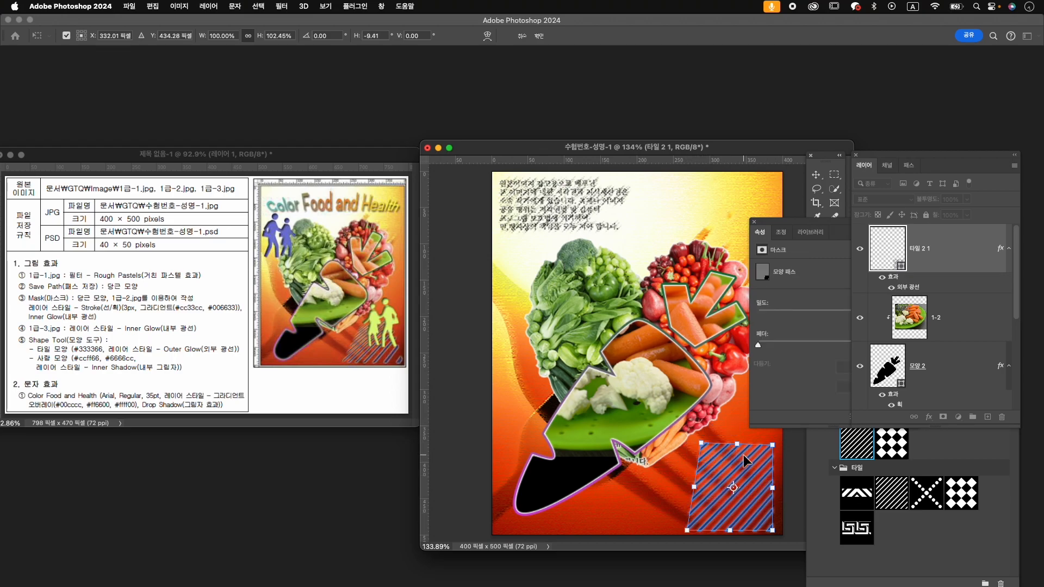
key(super+z)
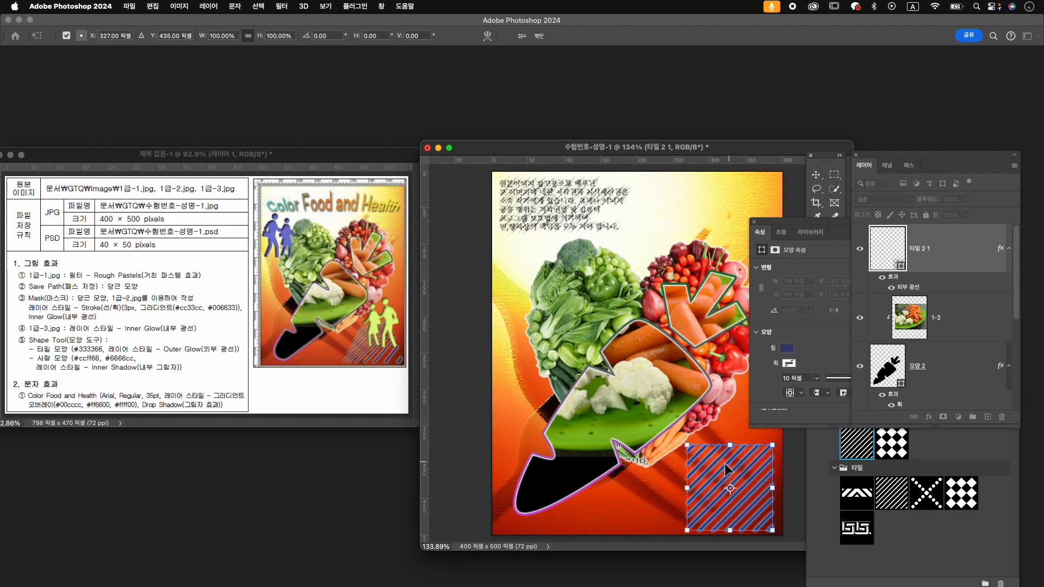
click(488, 37)
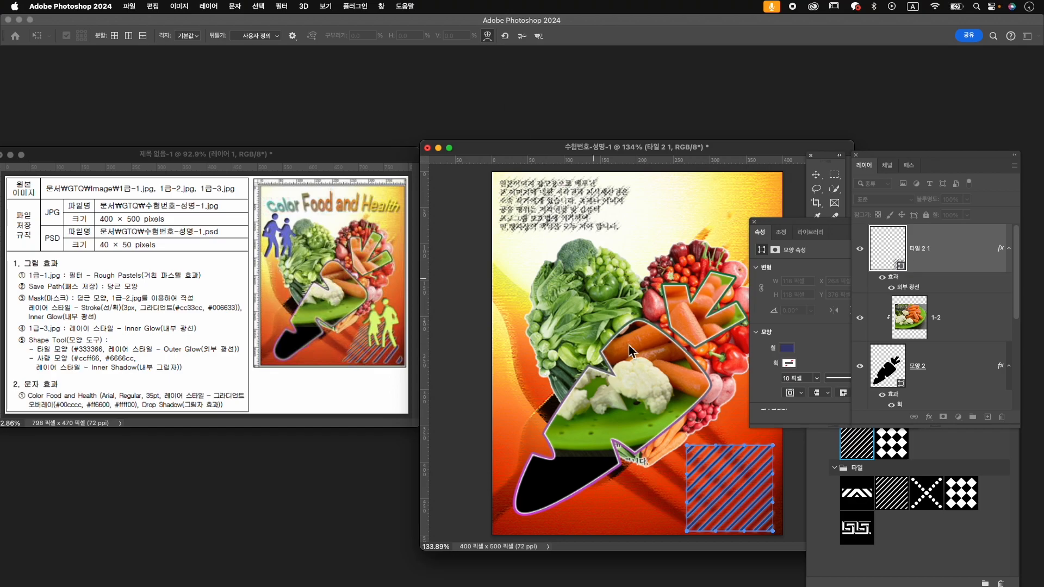
drag(689, 451, 701, 445)
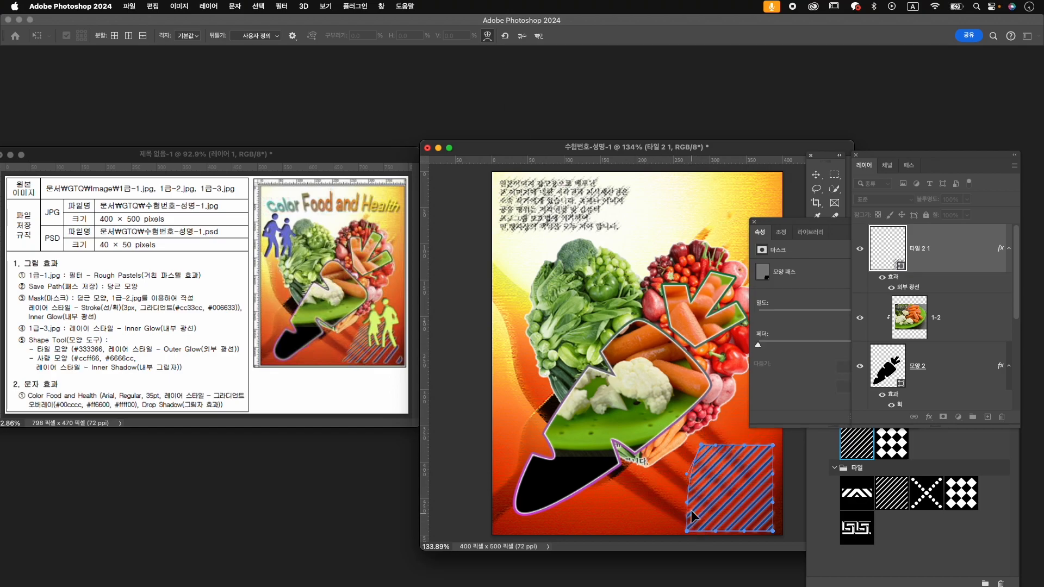
drag(687, 508, 710, 449)
drag(775, 451, 754, 446)
mouse_move(772, 501)
mouse_down()
mouse_move(763, 502)
mouse_move(773, 475)
mouse_move(760, 479)
mouse_move(767, 502)
mouse_move(761, 477)
mouse_move(761, 501)
mouse_move(703, 473)
mouse_move(702, 491)
mouse_up()
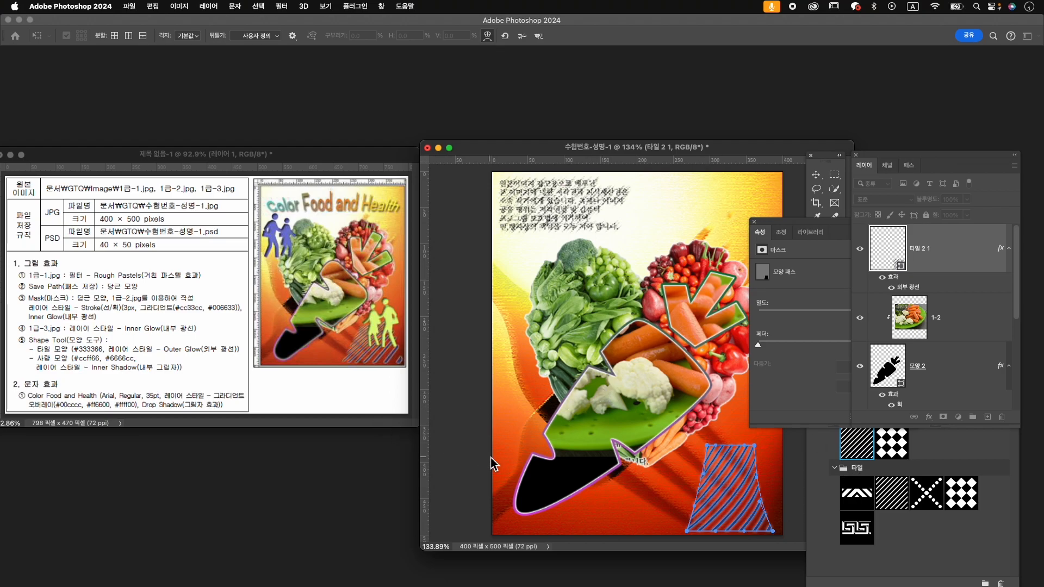
key(Return)
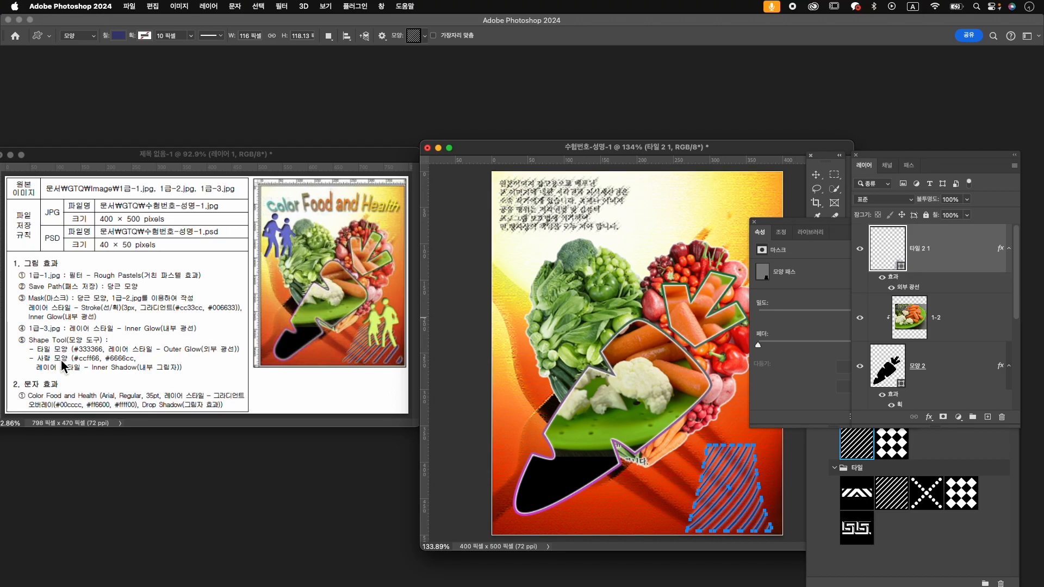
- Search the shape library for 사람
click(922, 552)
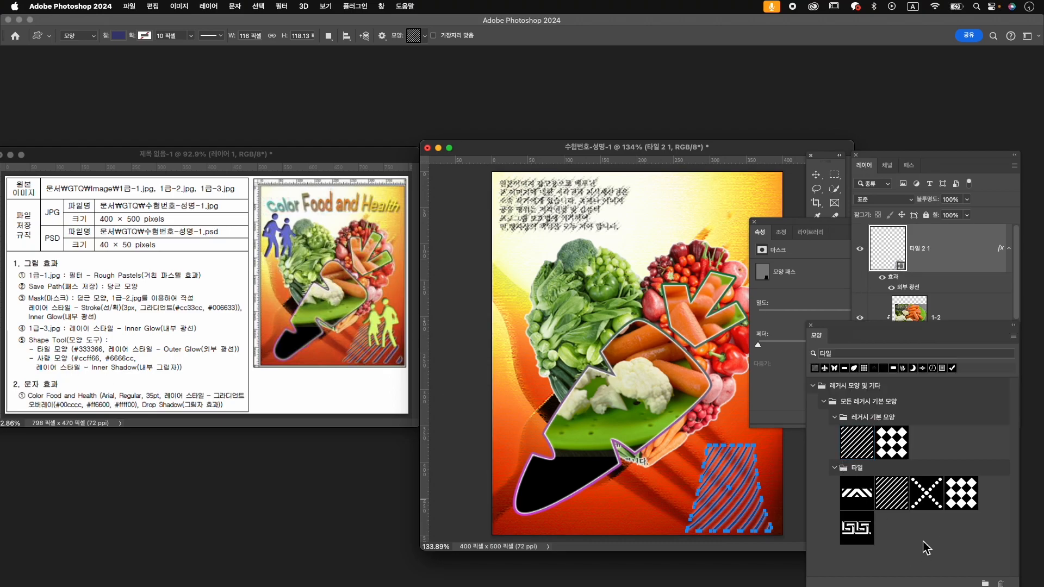
double_click(899, 354)
text(tk)
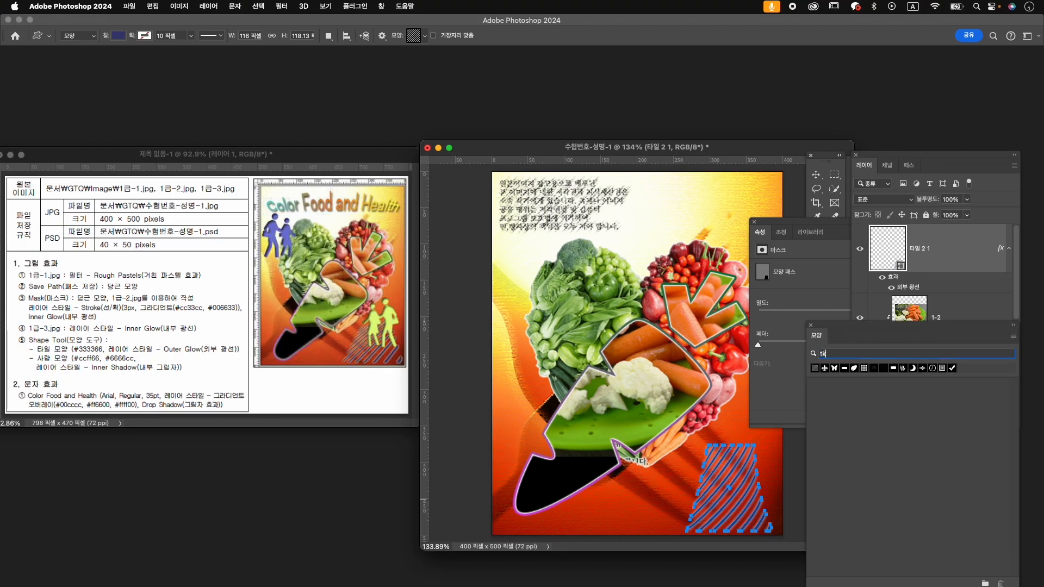
key(ctrl+space)
key(BackSpace)
text(사람)
double_click(885, 354)
key(Return)
- Clear the shape search, choose the walking-pair shape from the legacy 기호 folder and draw it about 71 × 91 px near the poster's upper left
click(863, 356)
key(BackSpace)
click(812, 386)
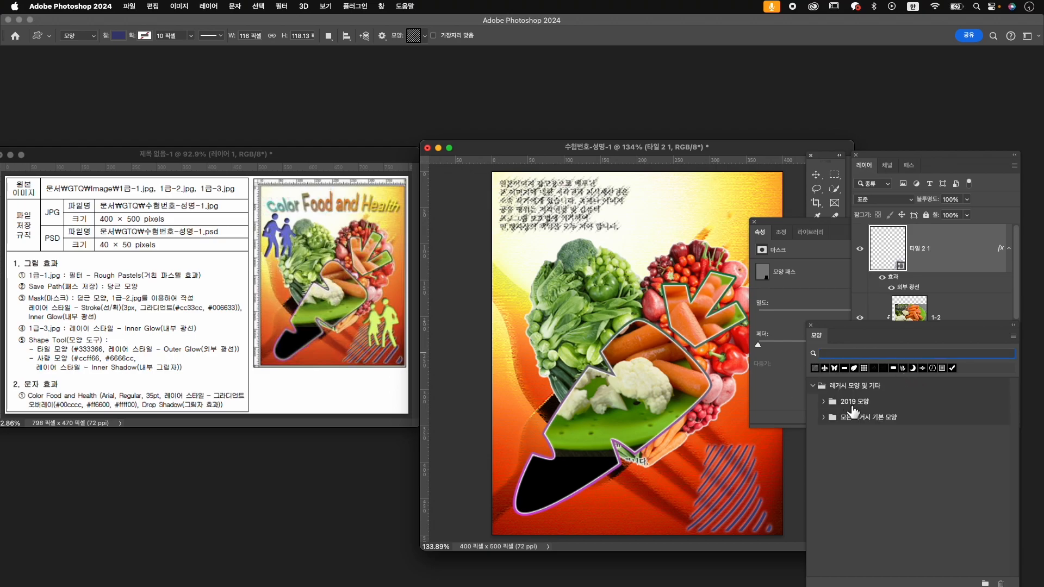
click(824, 418)
scroll(887, 458, down, 5)
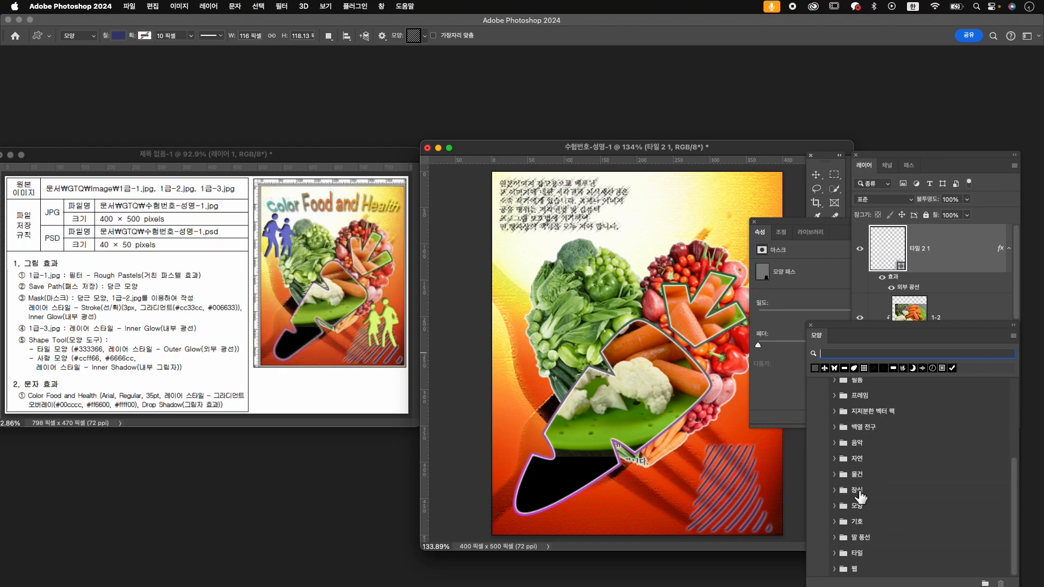
click(838, 522)
scroll(924, 514, down, 3)
scroll(924, 514, down, 1)
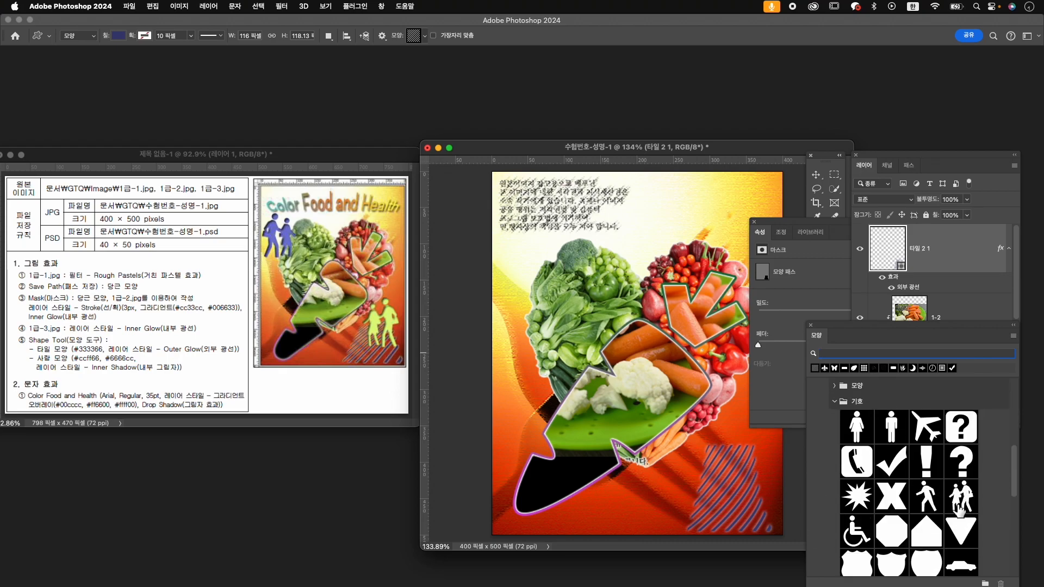
click(965, 504)
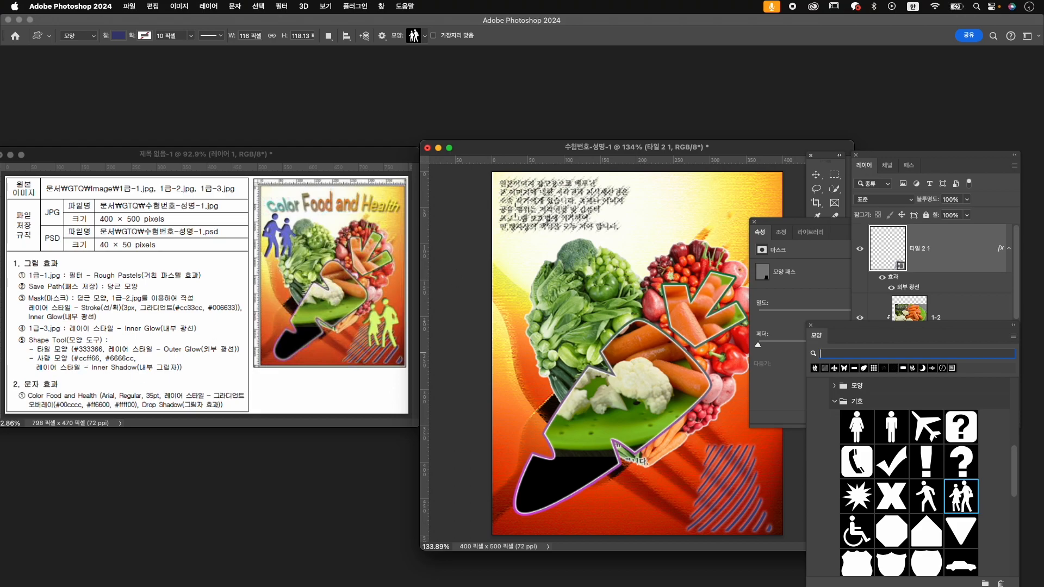
drag(508, 226, 554, 292)
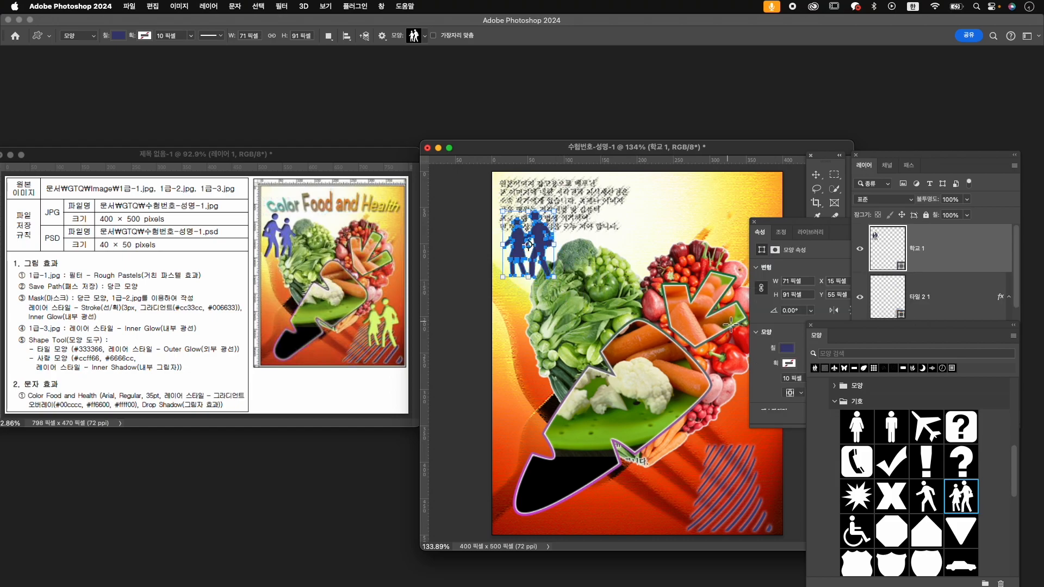
- Set the walking-pair shape's fill color to #ccff66
click(787, 349)
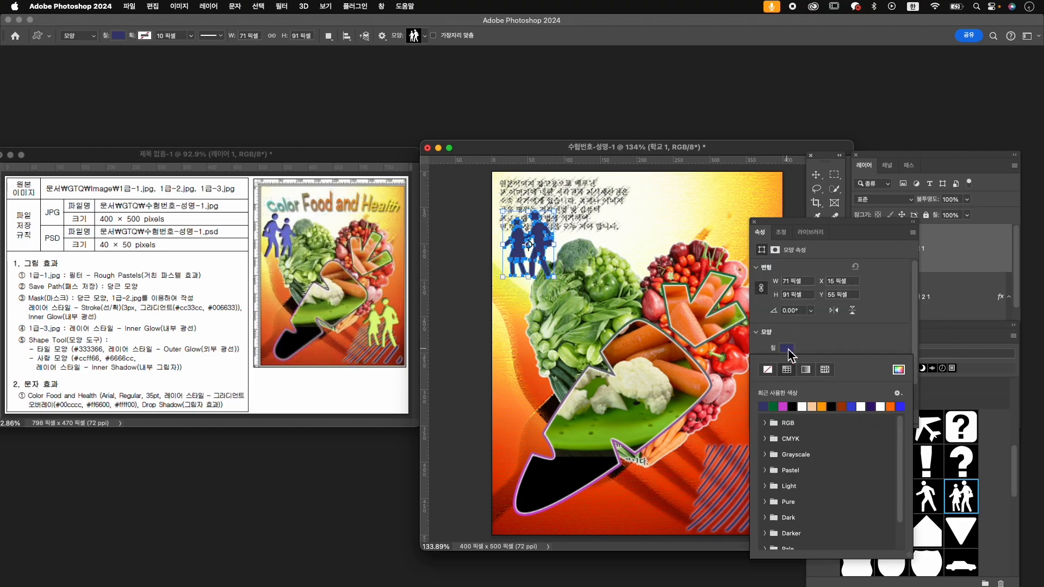
click(898, 370)
text(c)
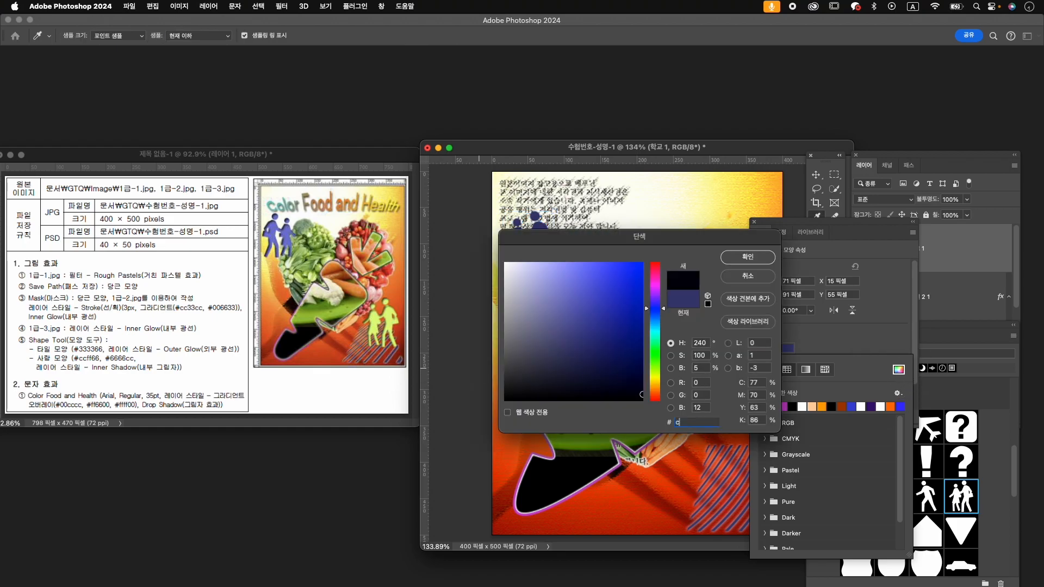
text(cff66)
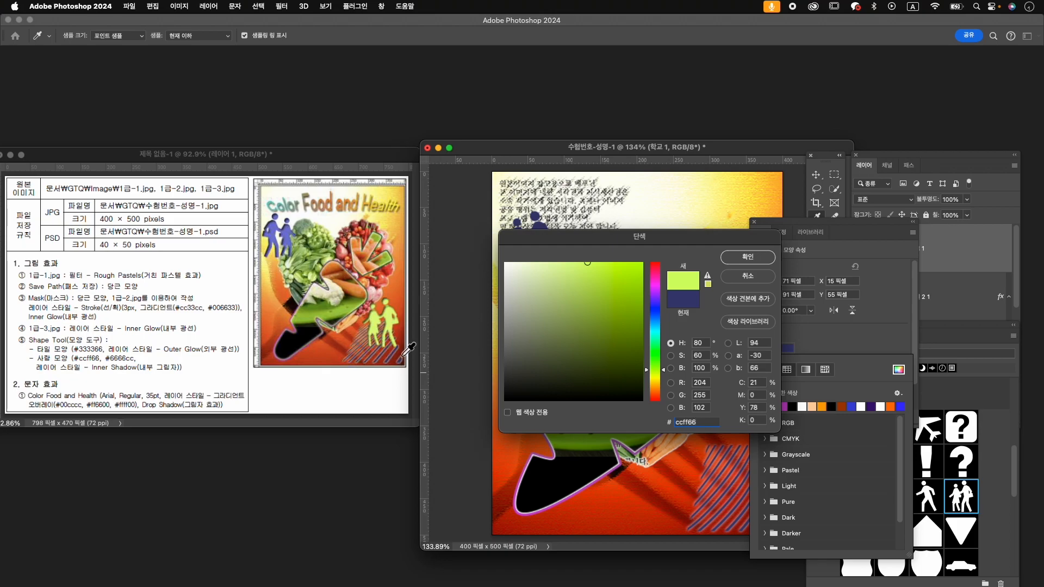
click(746, 266)
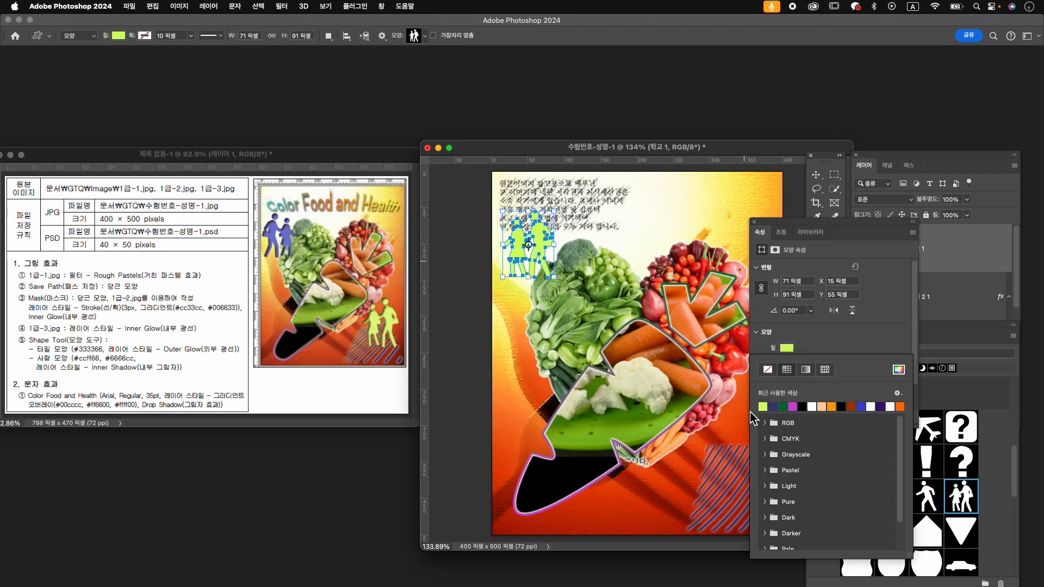
- Set the walking-pair shape's fill color to #6666cc
click(898, 370)
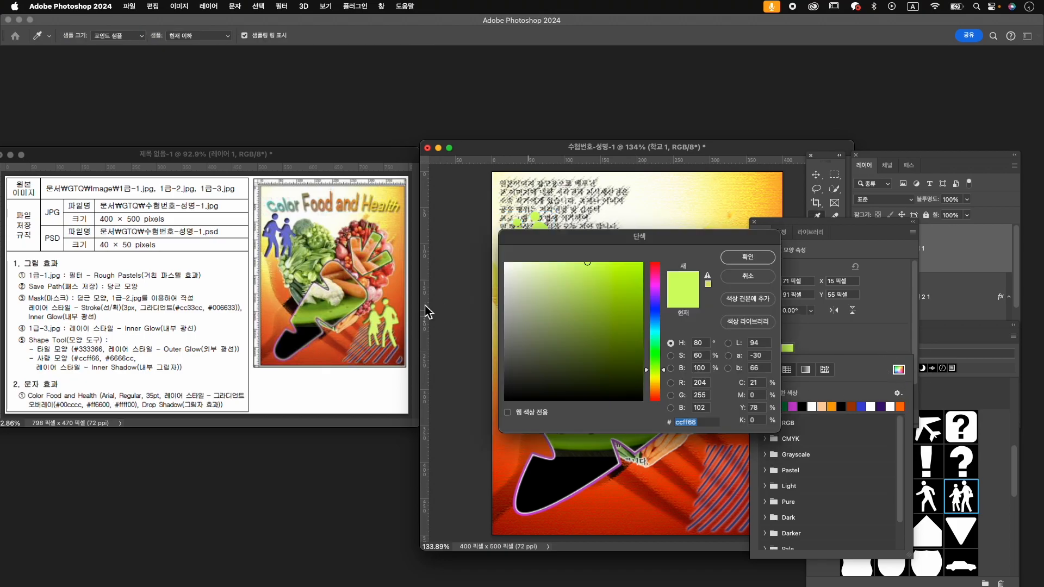
text(6666cc)
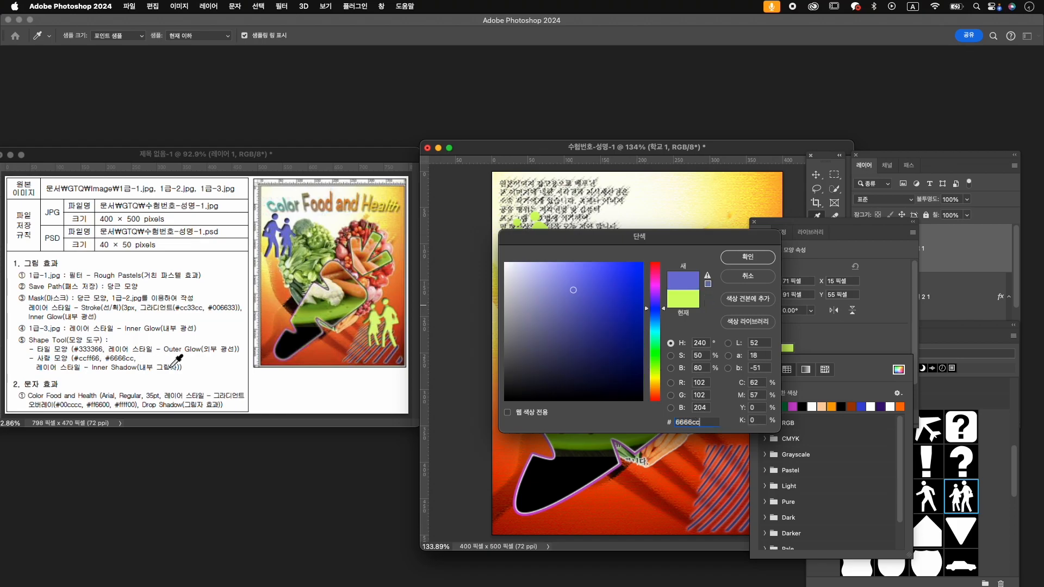
key(Return)
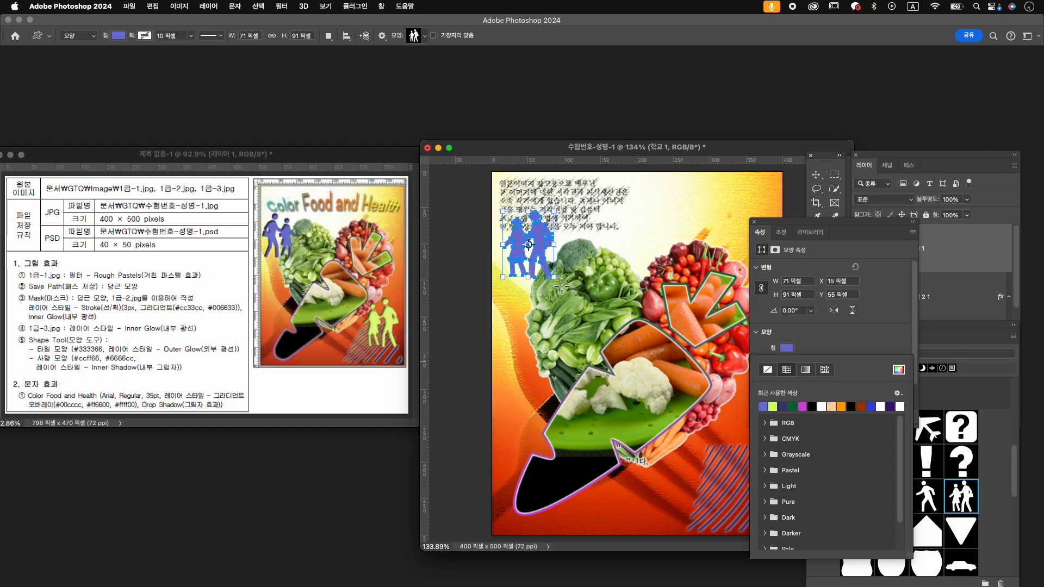
- Add an Inner Shadow layer style to the walking-pair shape, keeping the default settings
click(962, 249)
click(929, 417)
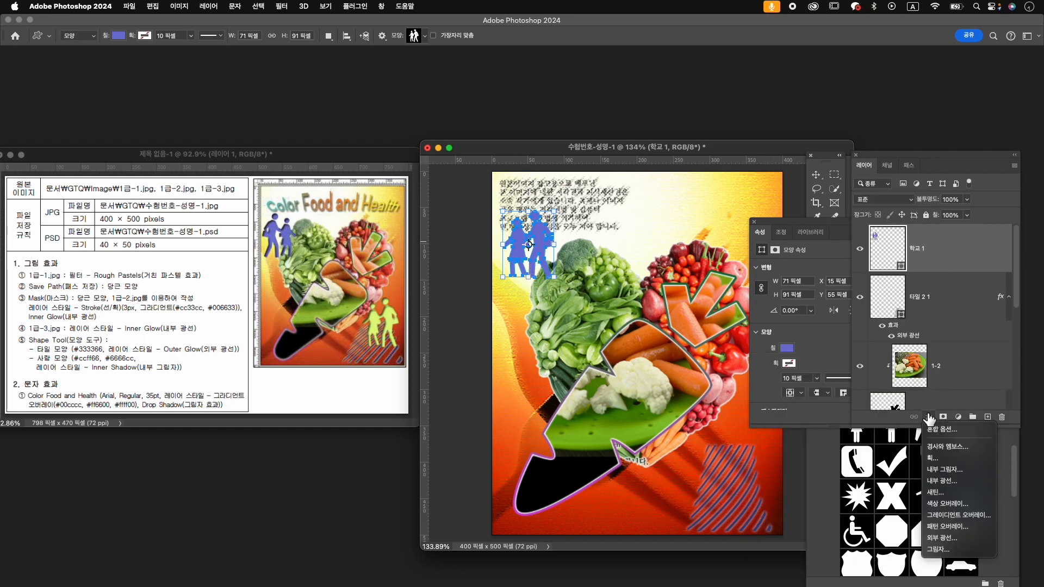
click(965, 470)
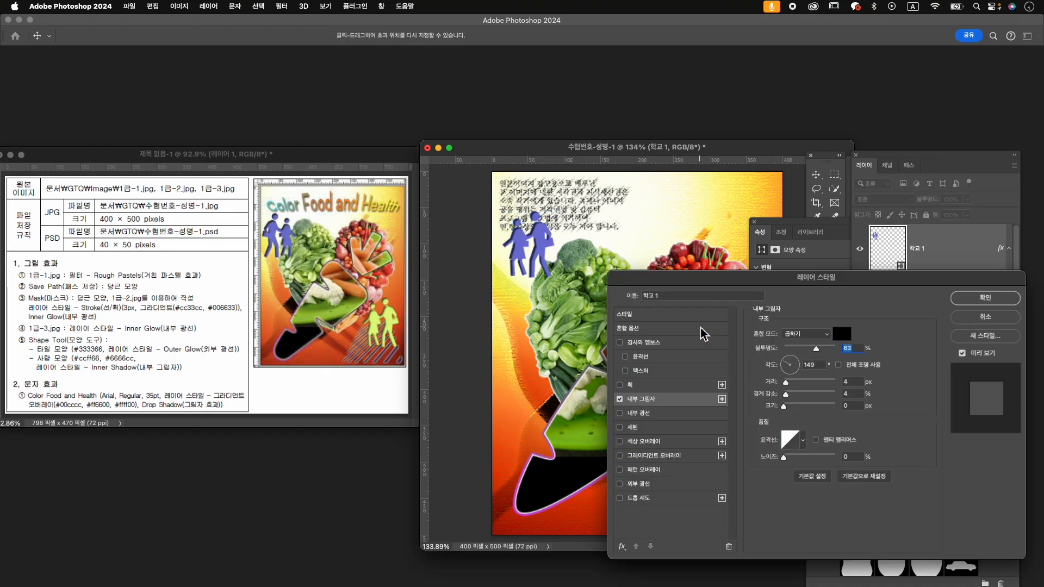
click(966, 298)
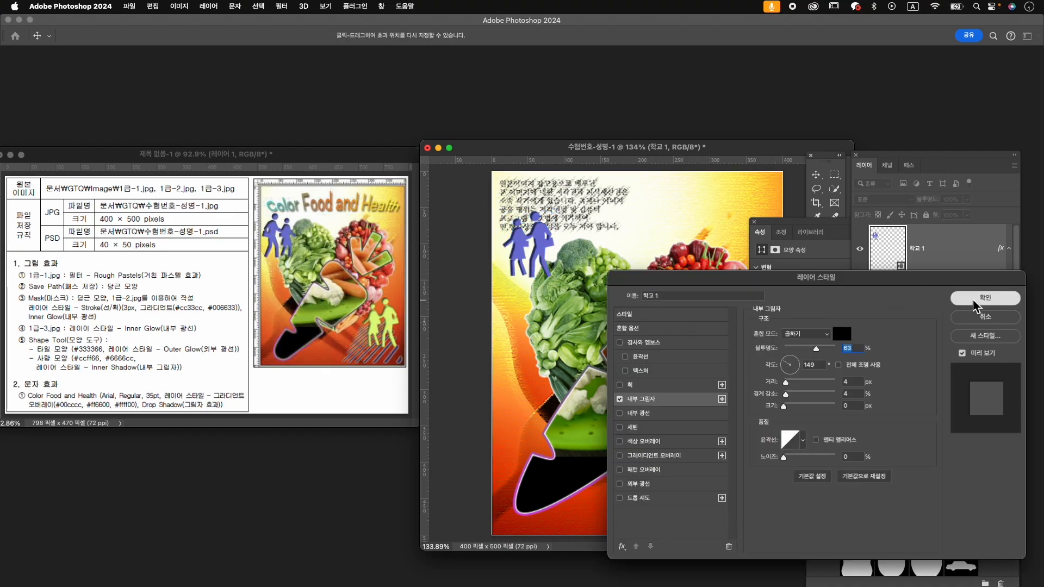
- Flip the walking-pair shape horizontally and move it below the text block, close to the poster's left edge
key(super+t)
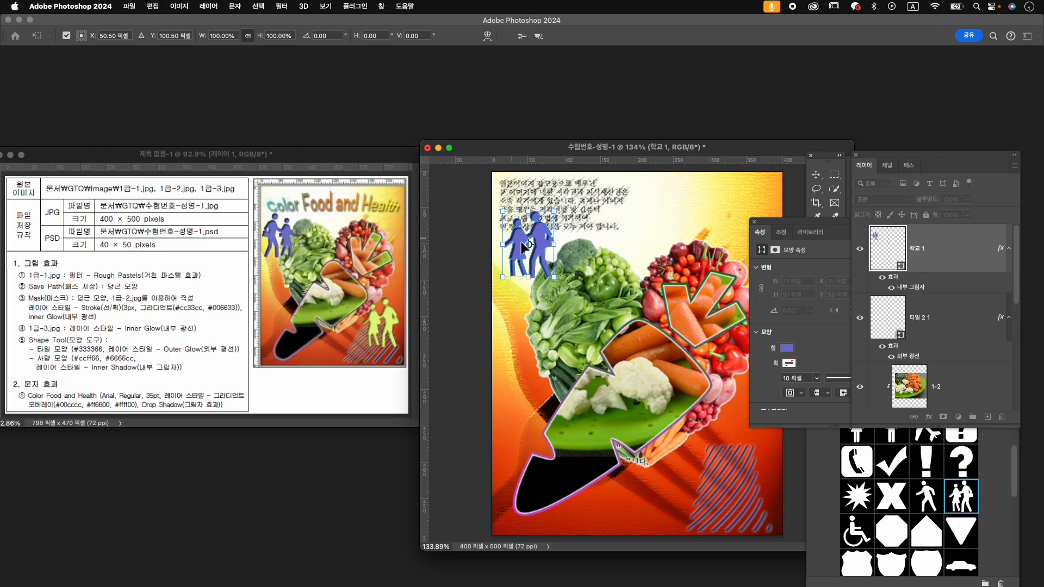
right_click(535, 231)
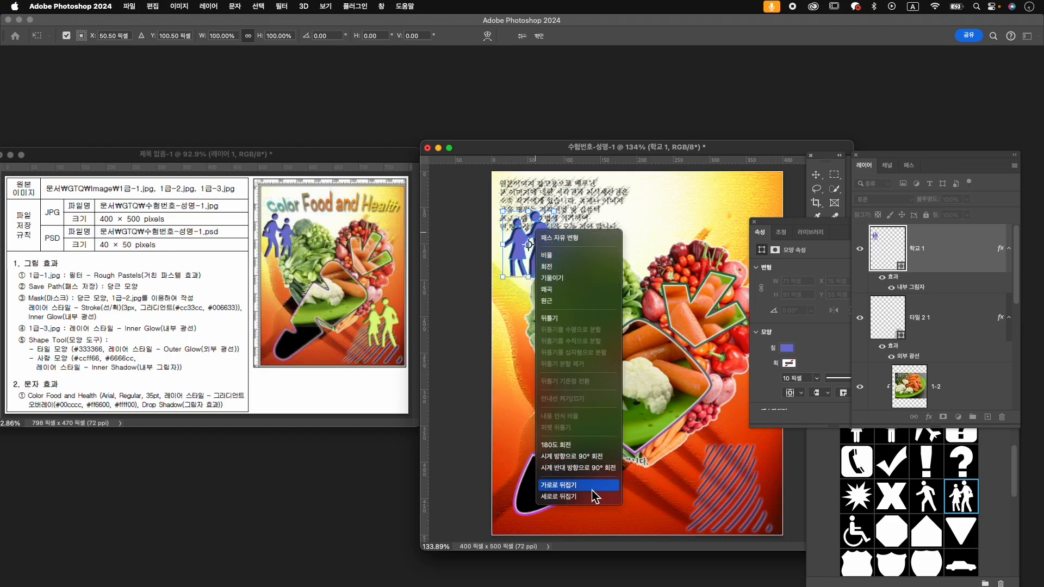
click(576, 485)
drag(555, 212, 552, 251)
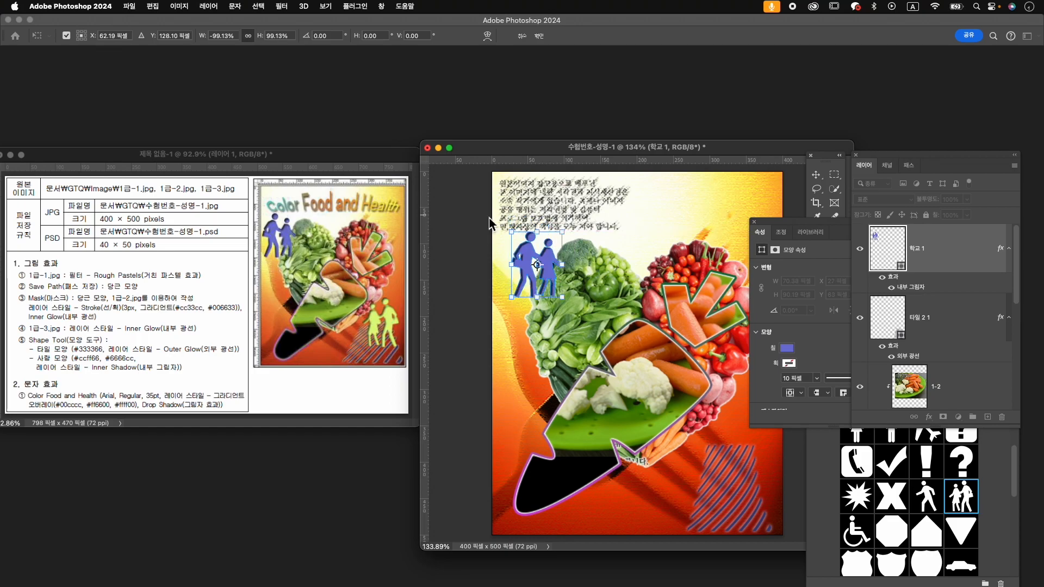
drag(536, 285, 523, 285)
key(Left)
key(Left)
key(Left)
key(Left)
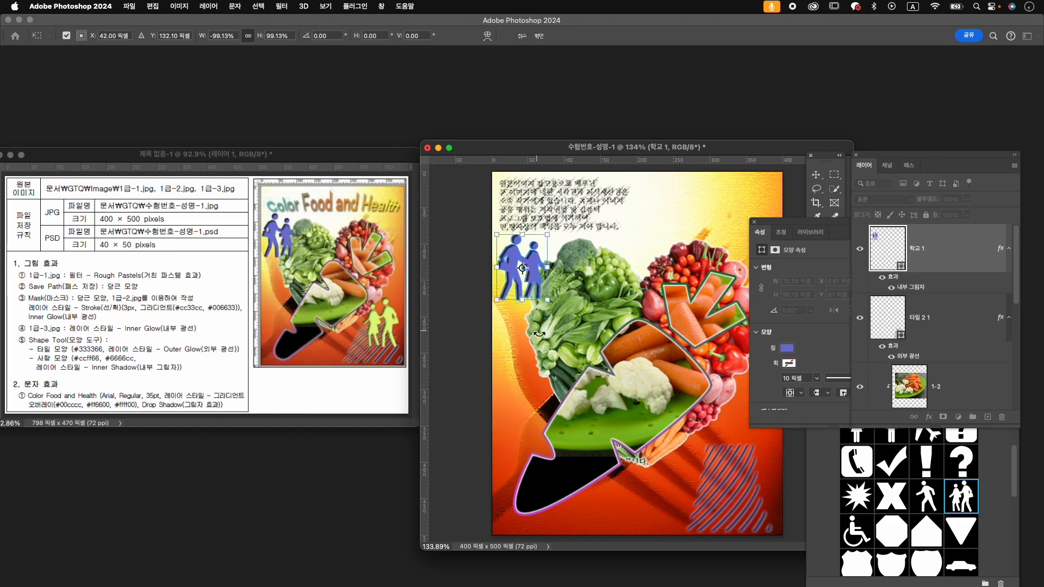
- Enlarge the walking-pair shape proportionally to about 88 × 110 px
drag(545, 299, 549, 304)
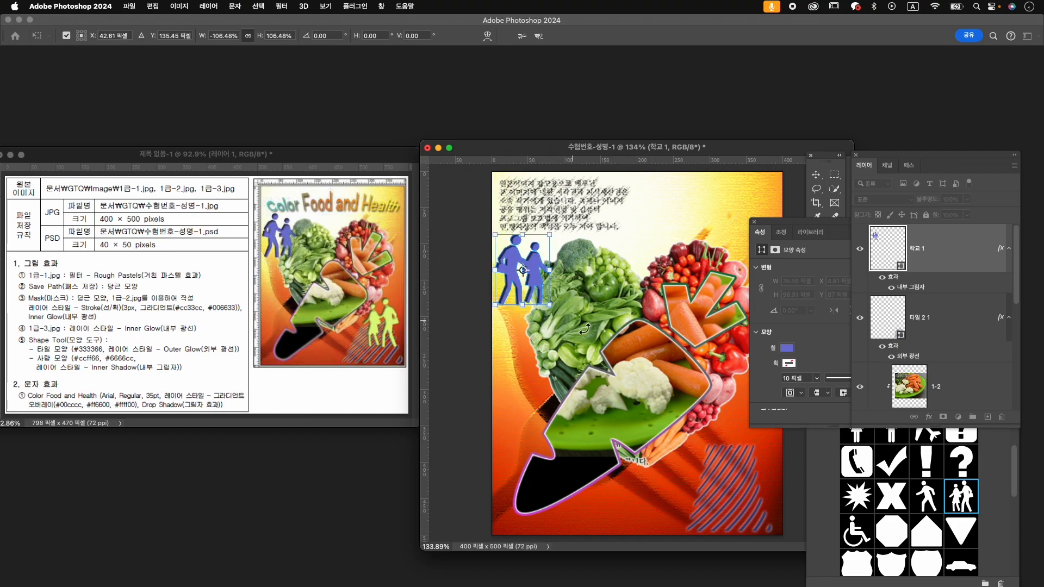
key(Return)
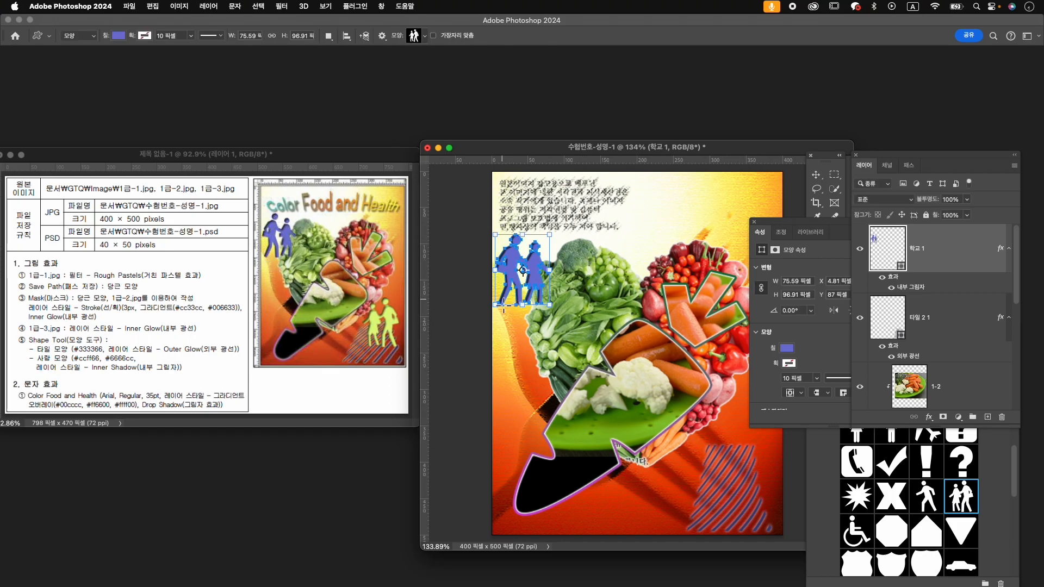
drag(552, 310, 561, 319)
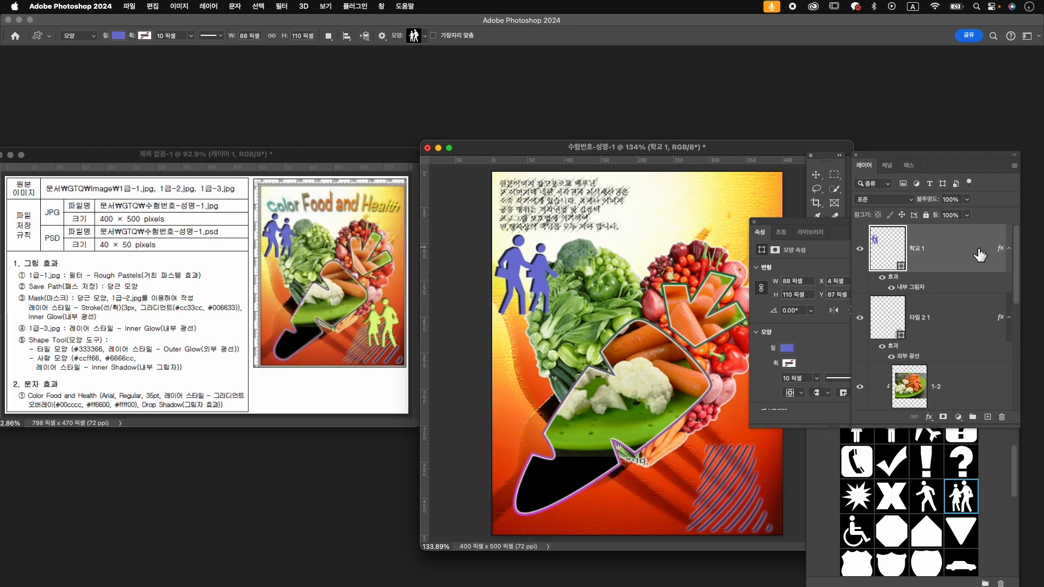
- Duplicate the walking-pair layer and place the copy, flipped horizontally, over the striped tile in the poster's lower right
key(super+j)
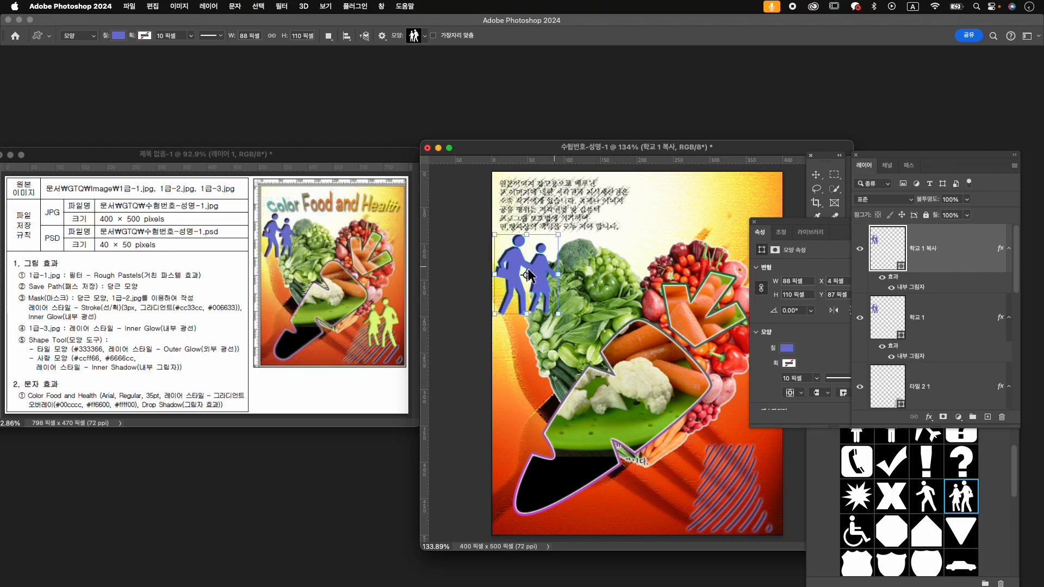
key(super+t)
drag(535, 274, 747, 446)
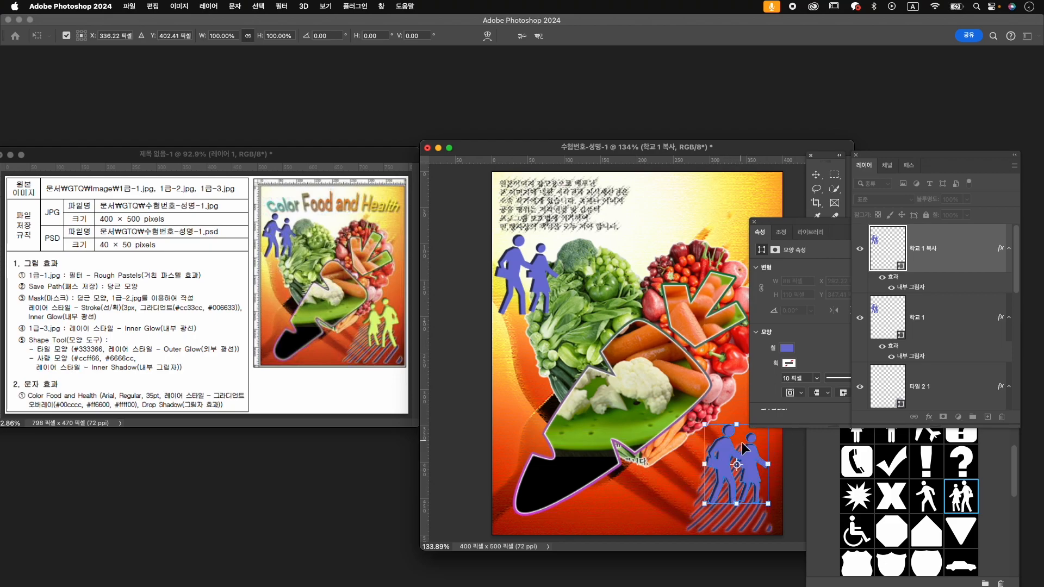
right_click(742, 445)
click(774, 568)
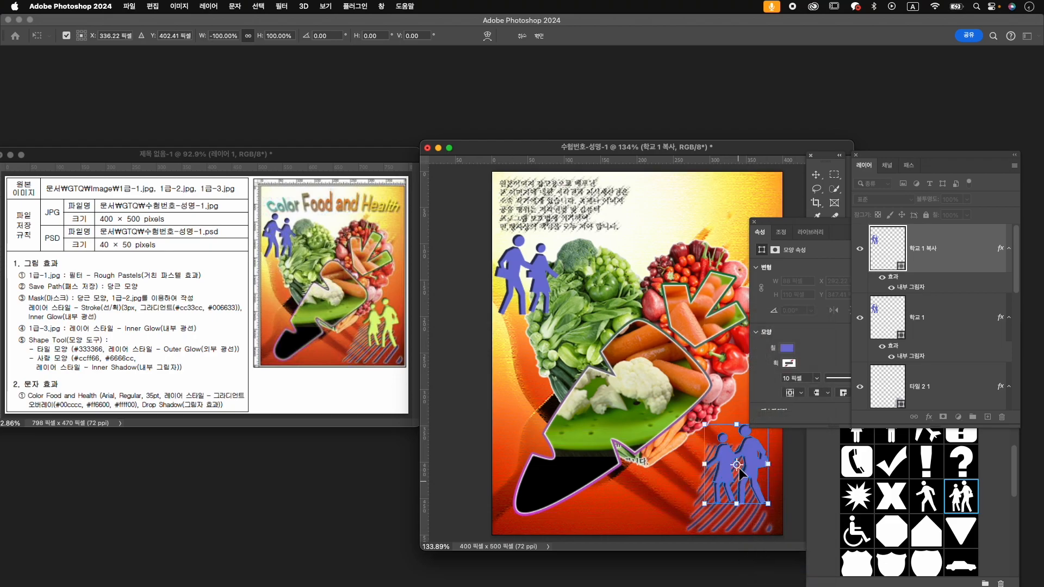
key(Return)
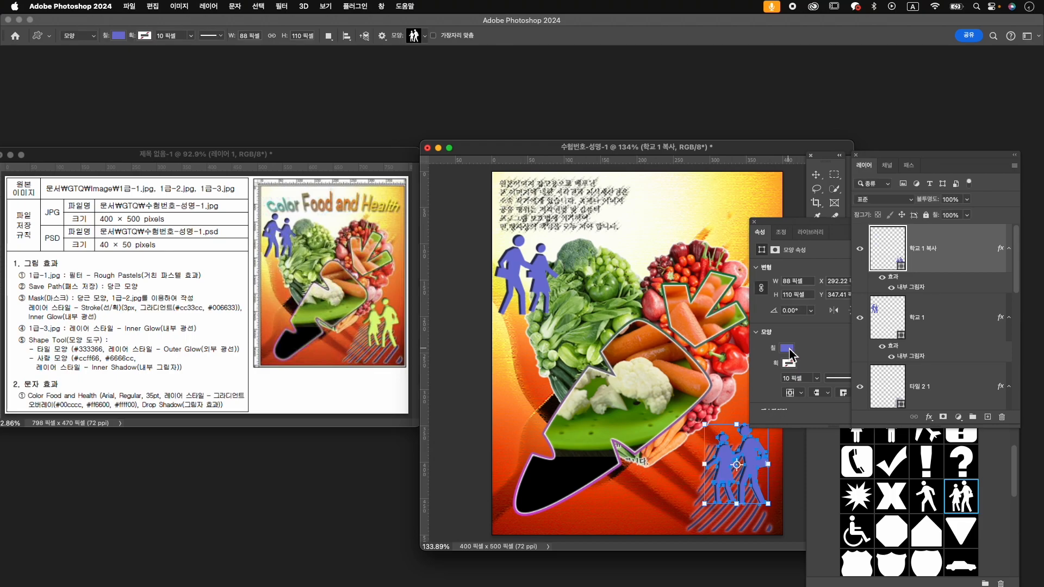
- Change the fill of the duplicated walking-pair shape to the light yellow-green #ccff66
click(788, 350)
click(772, 407)
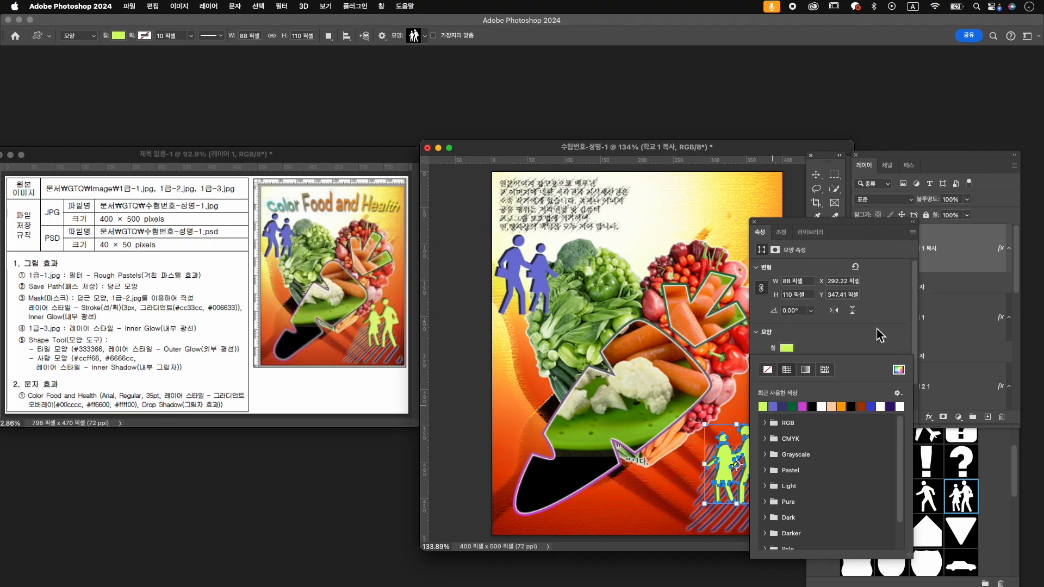
click(754, 221)
click(754, 221)
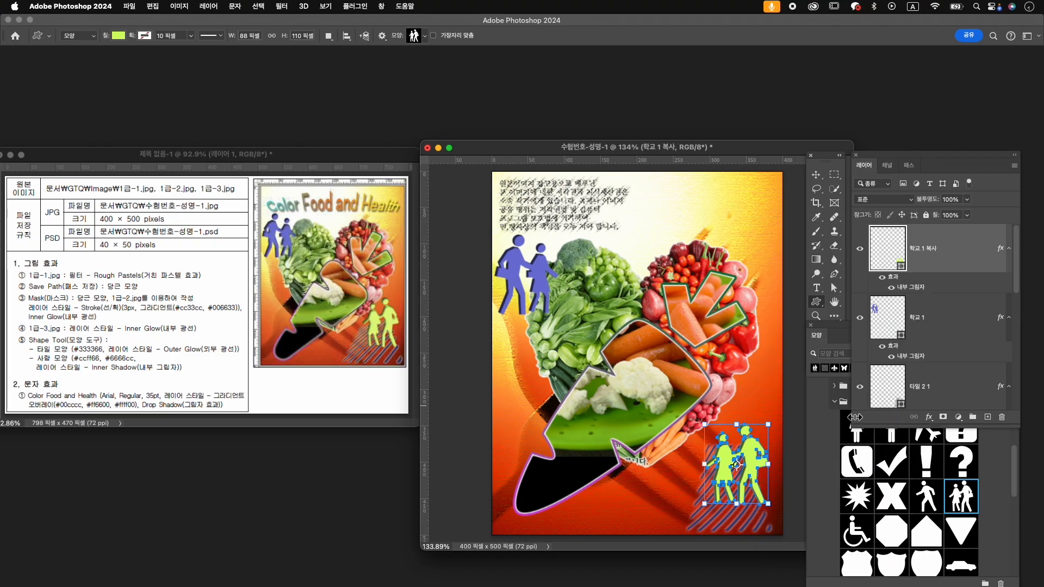
click(811, 325)
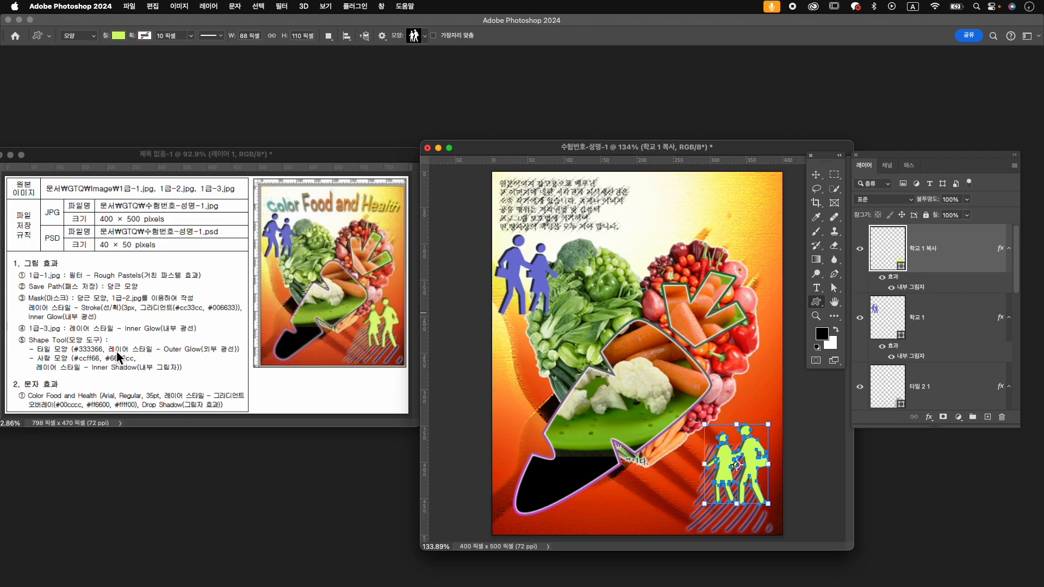
- Add the horizontal title text "Color Food and Health" across the top of the poster
key(t)
right_click(817, 288)
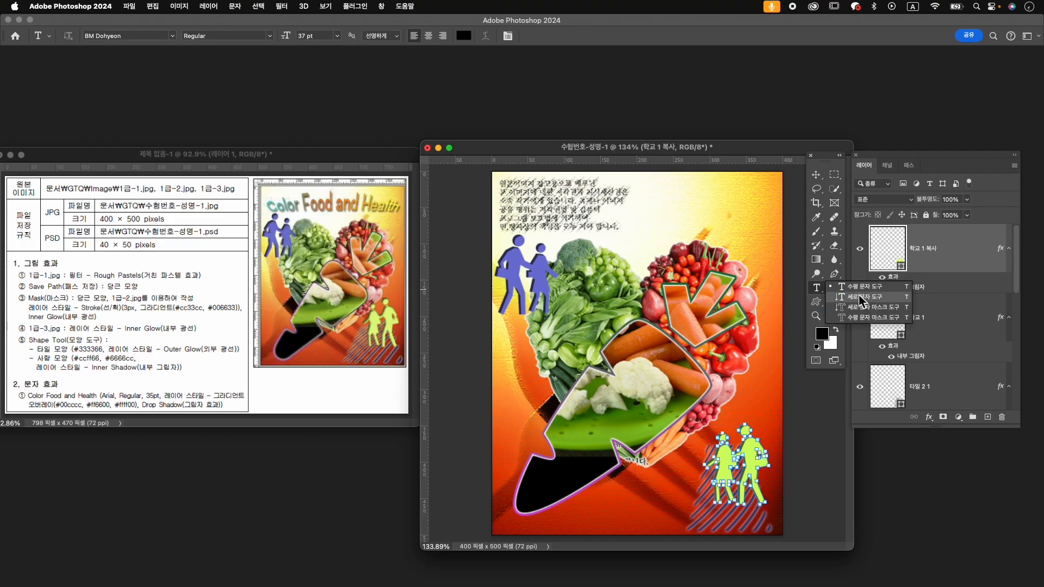
click(864, 286)
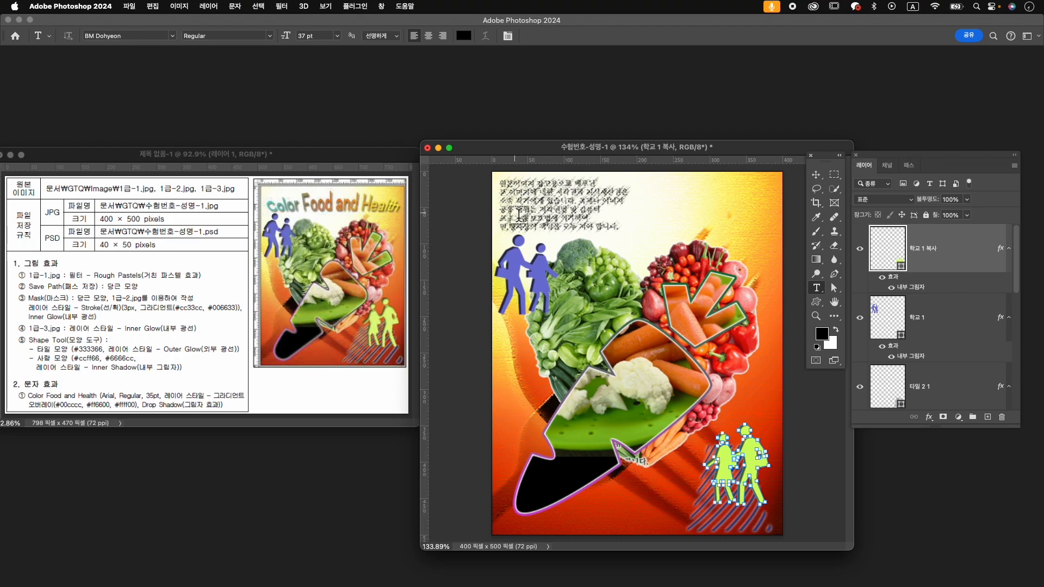
click(518, 215)
key(BackSpace)
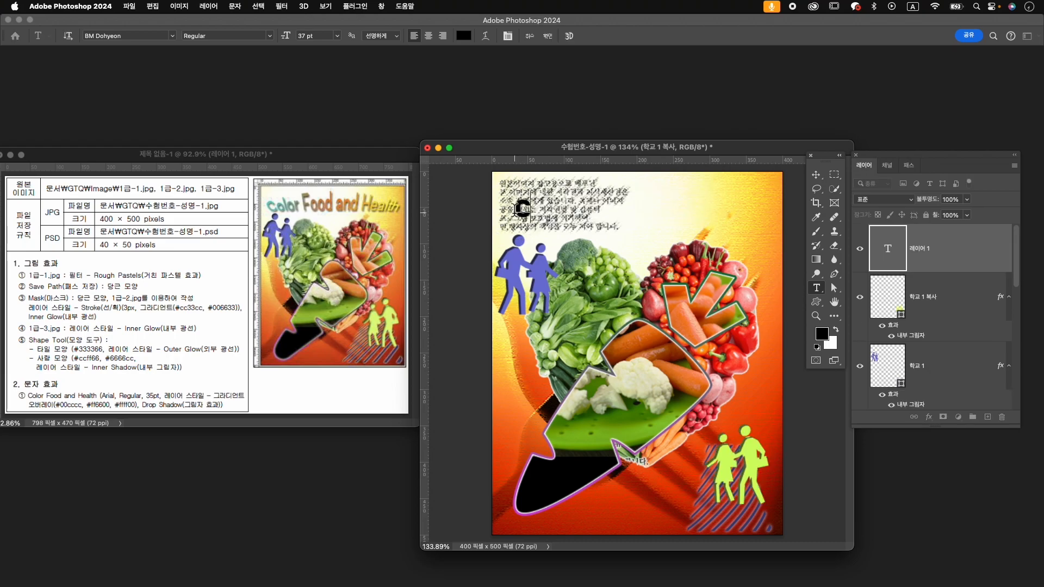
text(Colo)
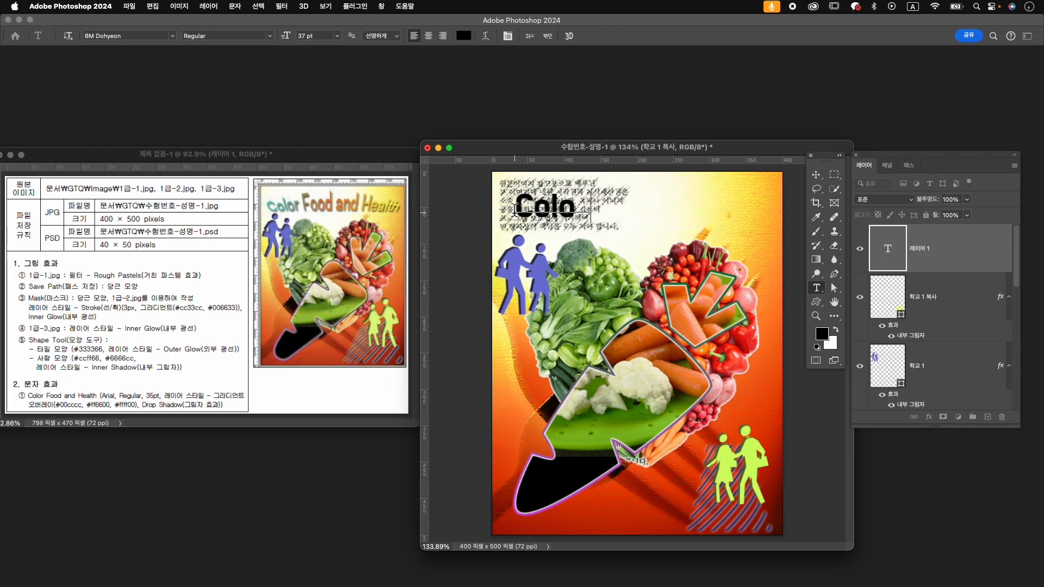
text(r Food and Hea)
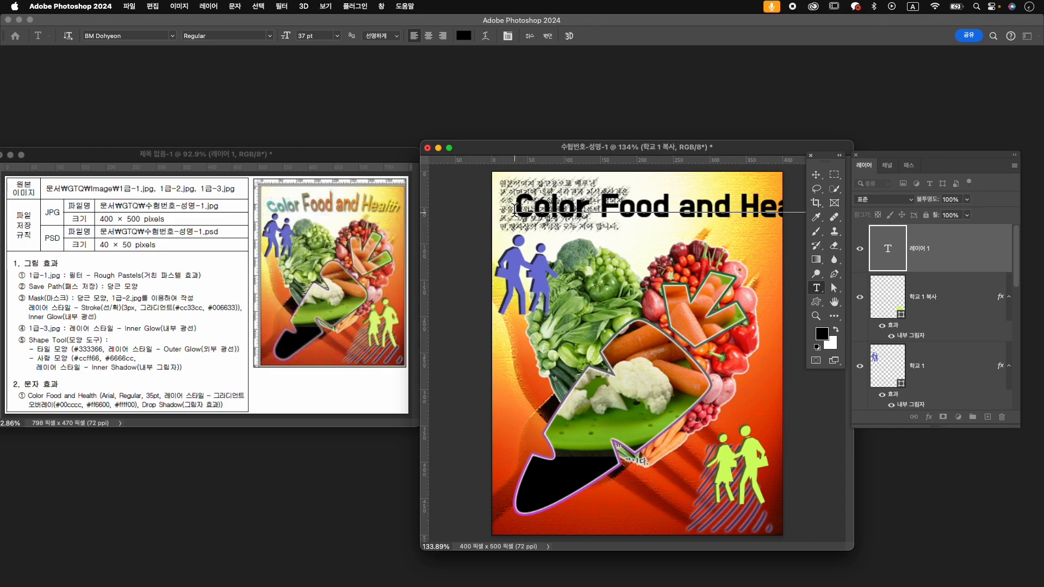
- Set the whole title's font to Arial Unicode MS Regular at 35 pt and commit the text
key(super+a)
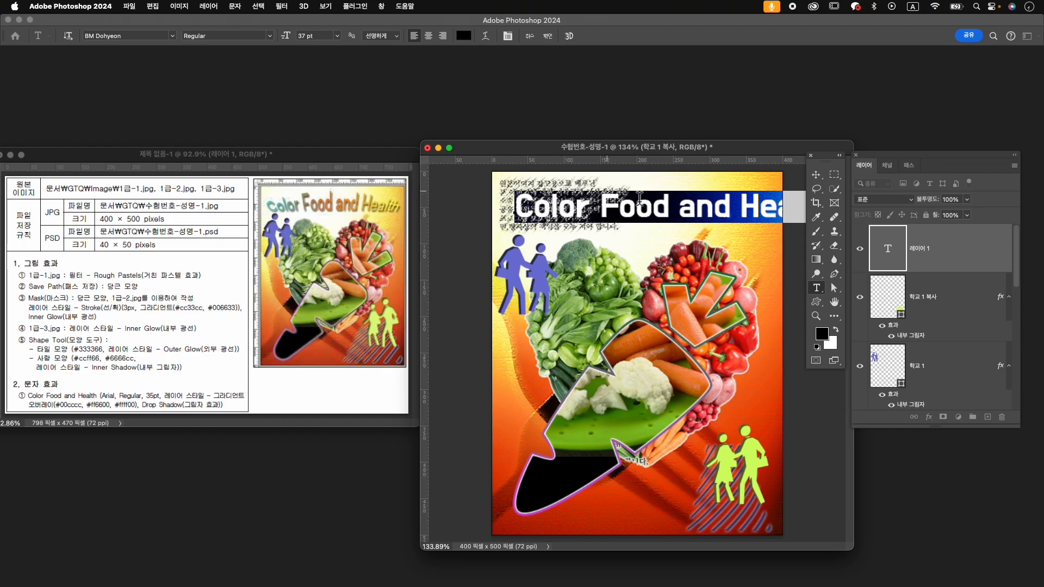
key(super+t)
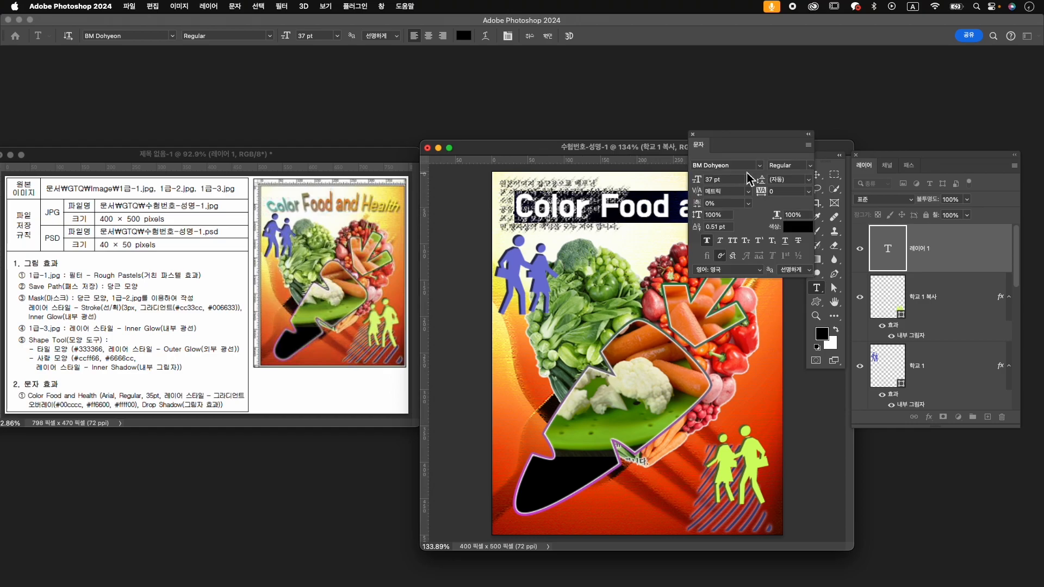
drag(761, 138, 723, 266)
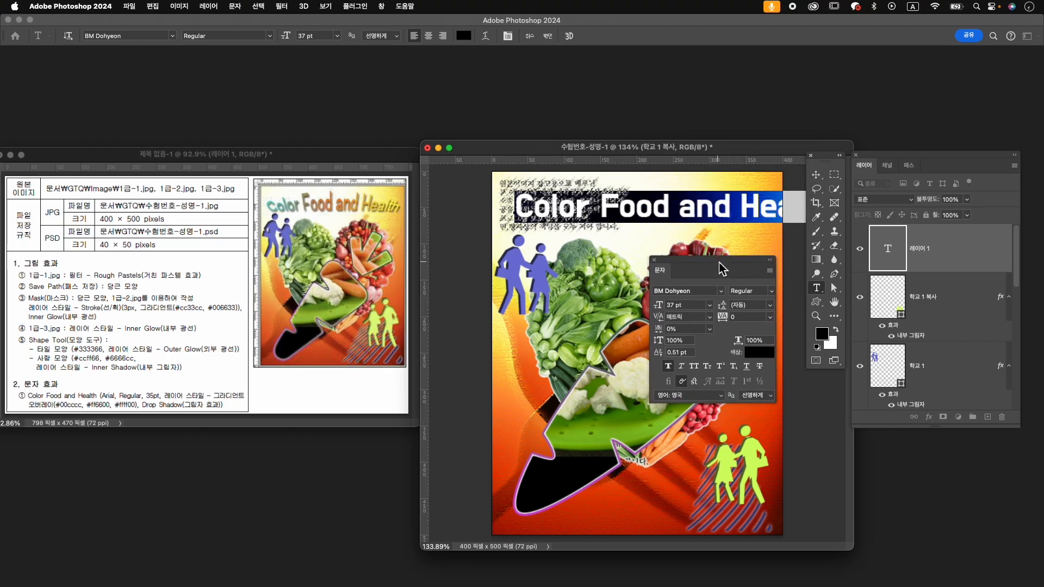
click(699, 291)
text(ar)
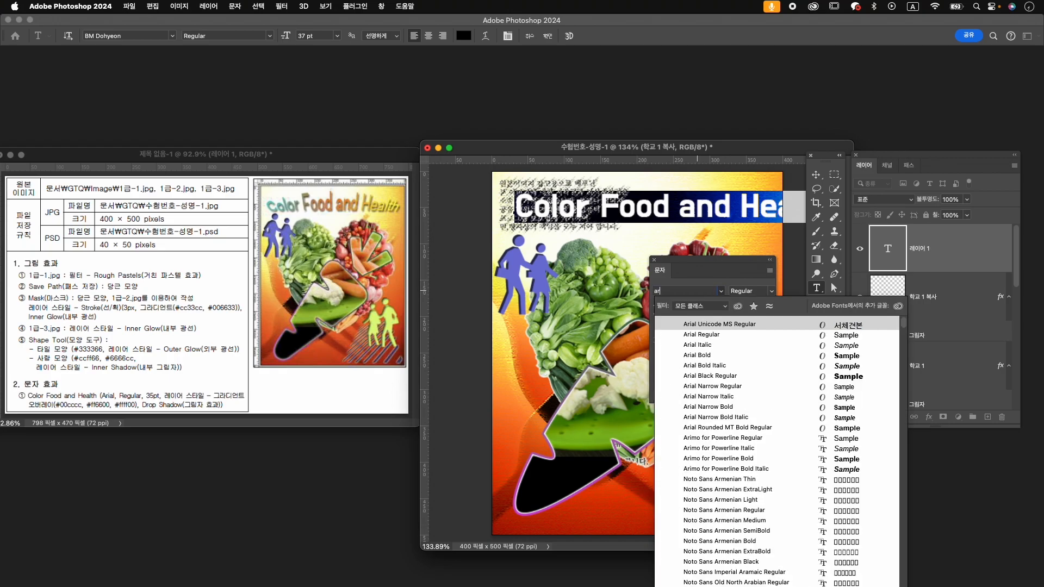
text(ial)
key(Return)
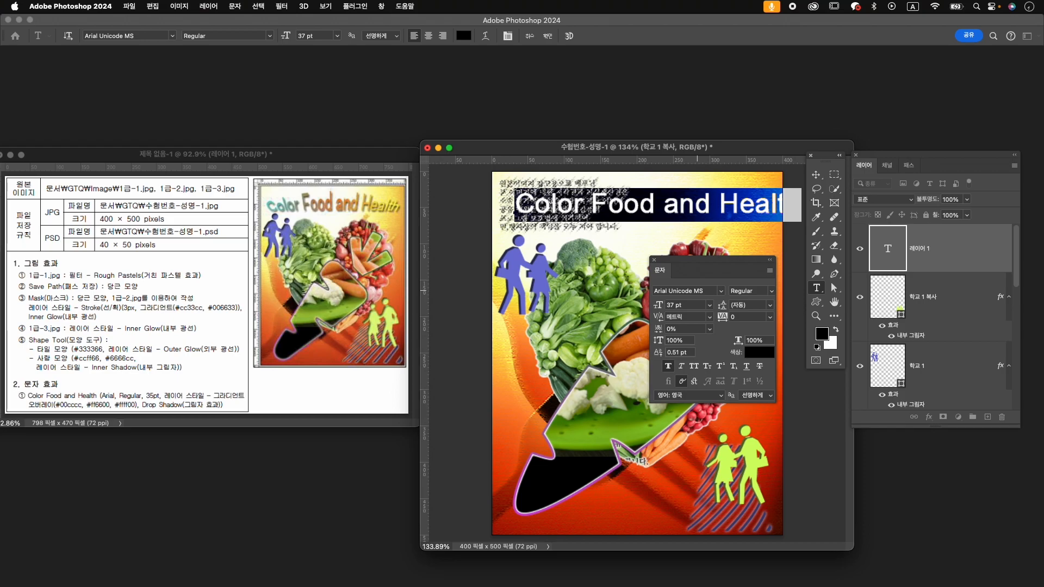
click(680, 305)
text(35)
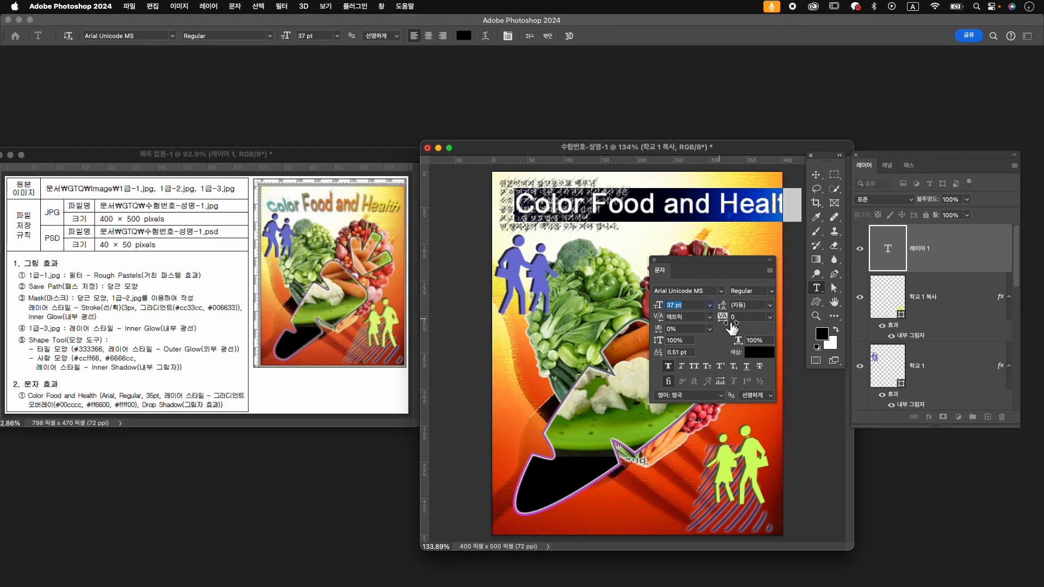
key(Return)
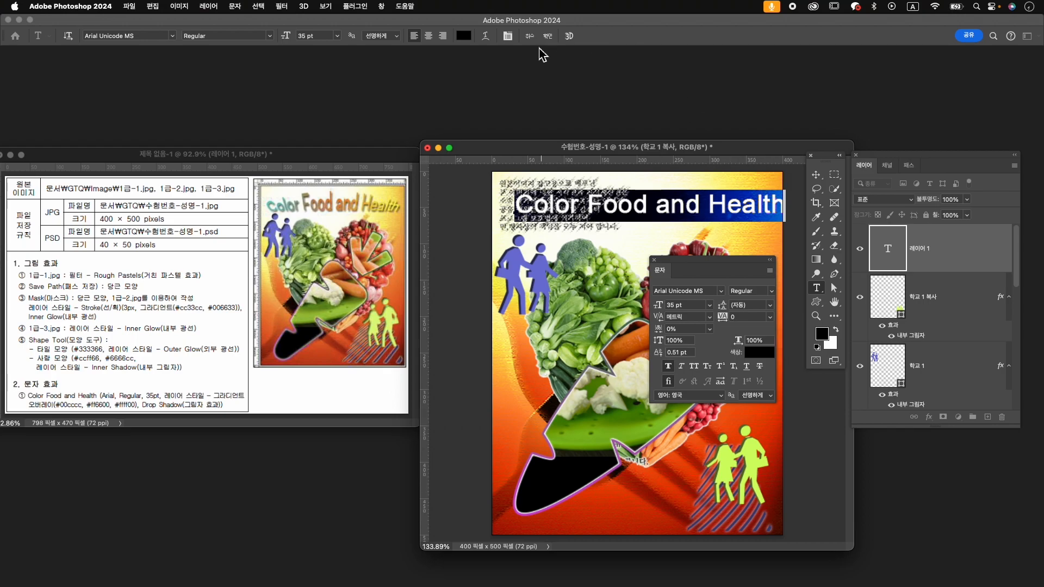
click(548, 37)
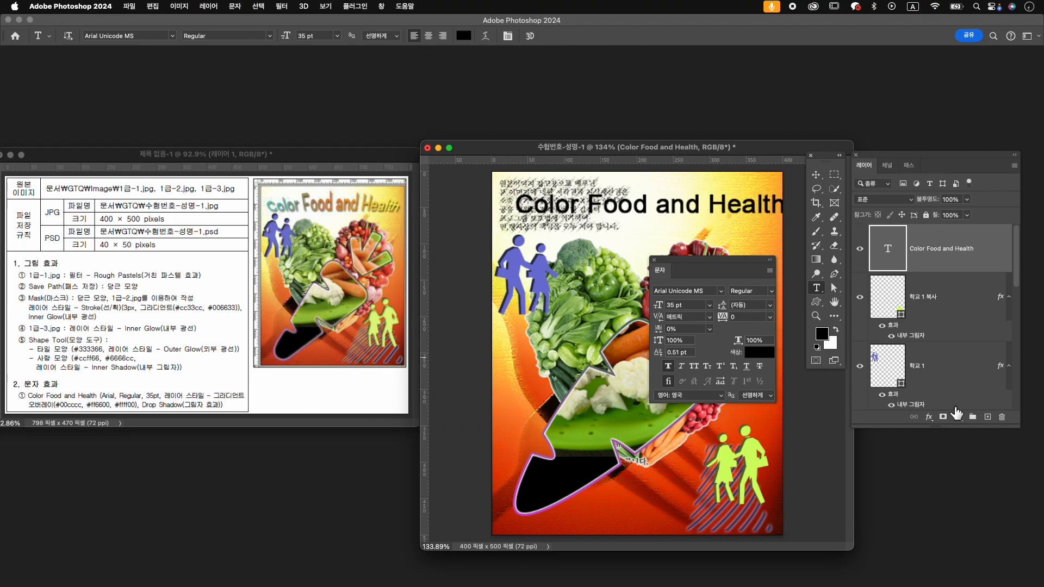
- Add a Gradient Overlay to the title, with a new middle stop at 51% and the starting stop set to #00cccc
click(929, 417)
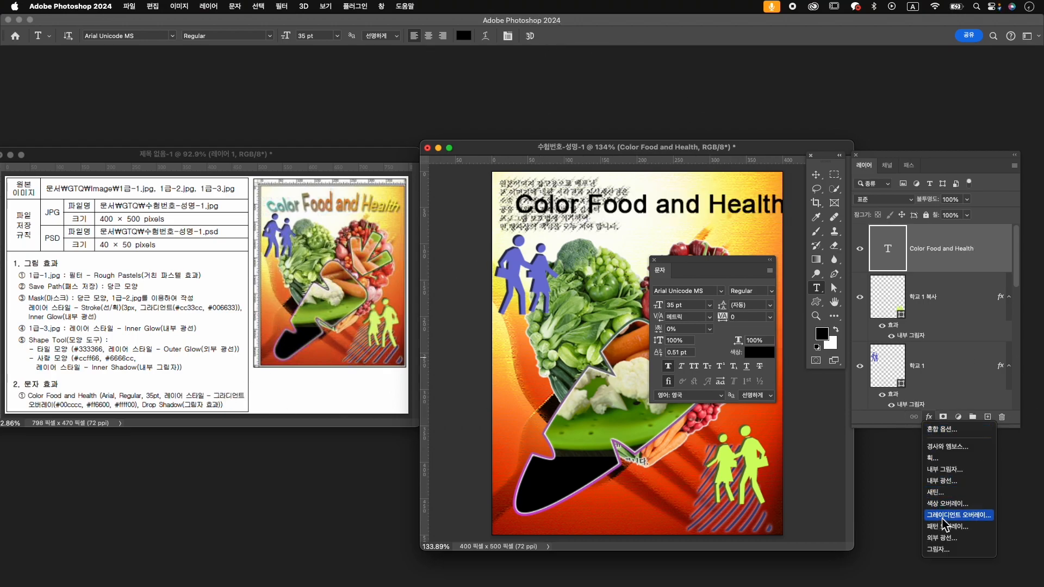
click(949, 514)
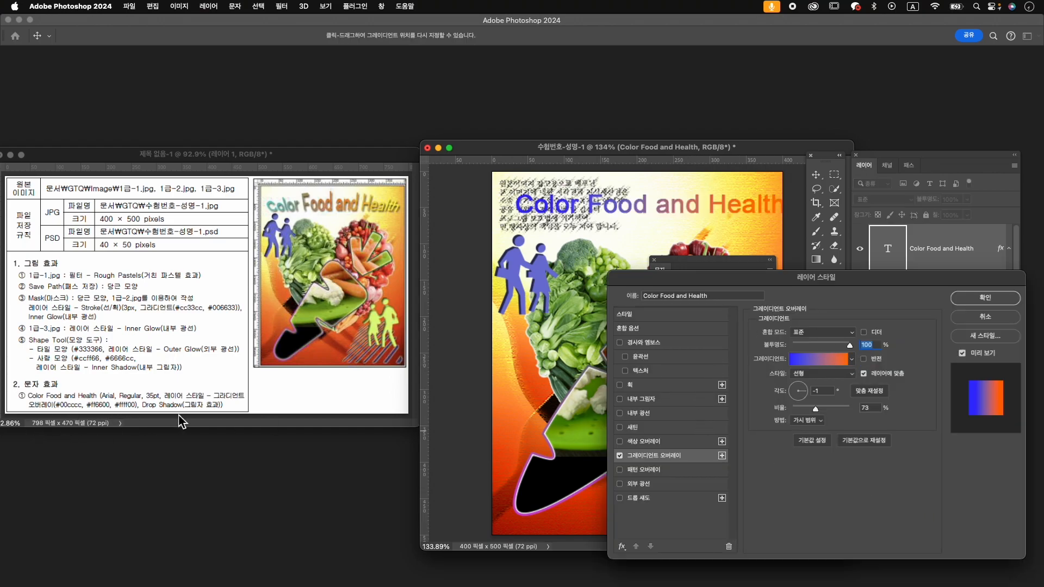
click(801, 357)
click(669, 418)
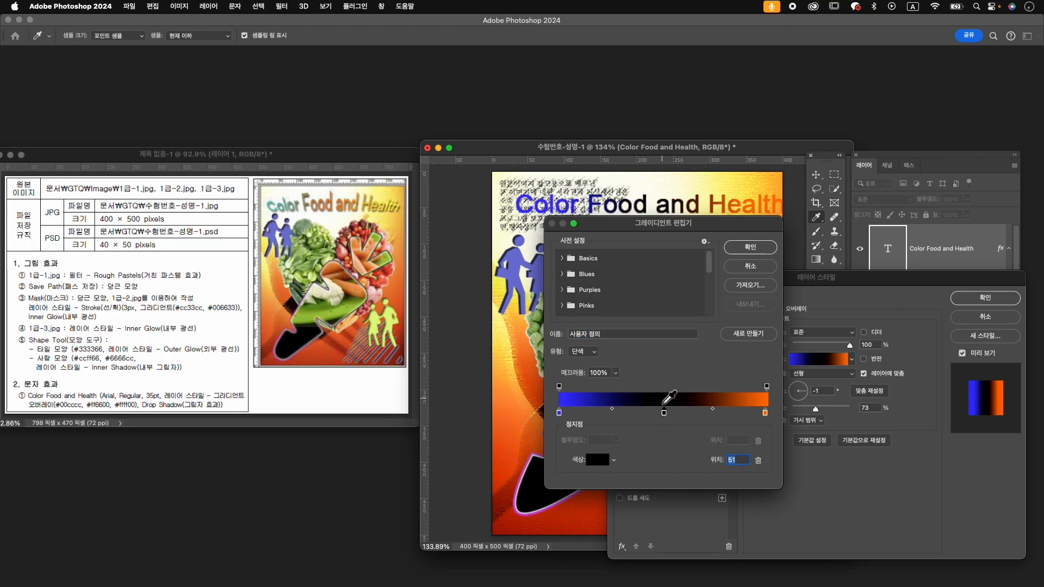
click(562, 414)
click(601, 462)
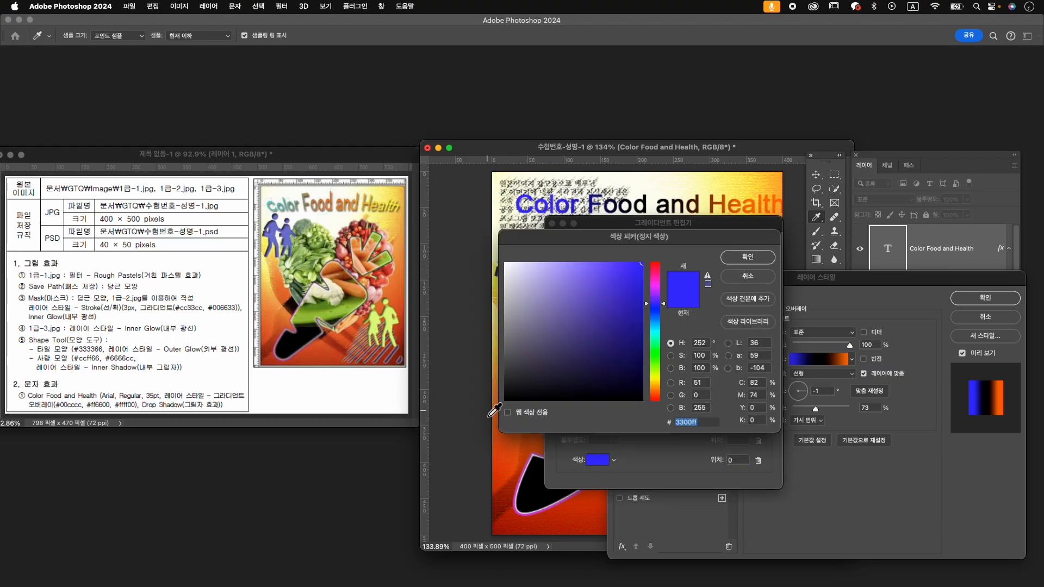
text(00cccc)
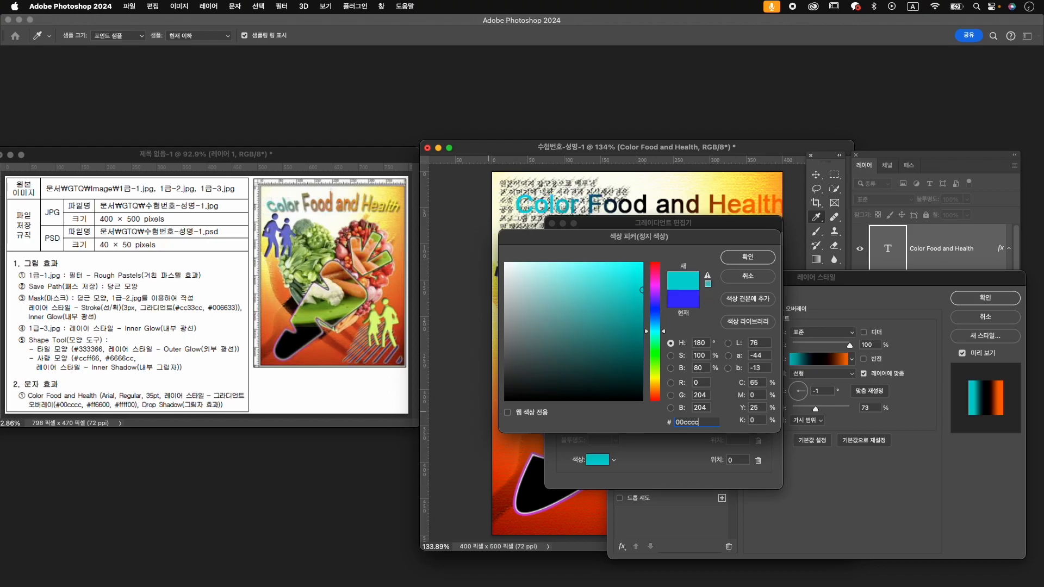
key(Return)
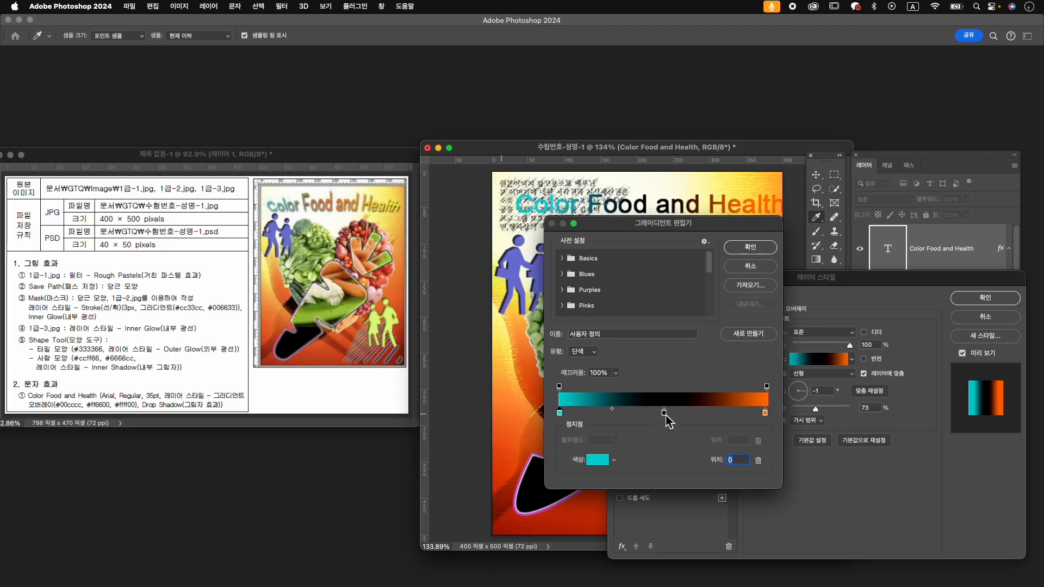
- Set the title gradient's middle stop to #ff6600 and its end stop to #ffff00
double_click(664, 414)
text(f)
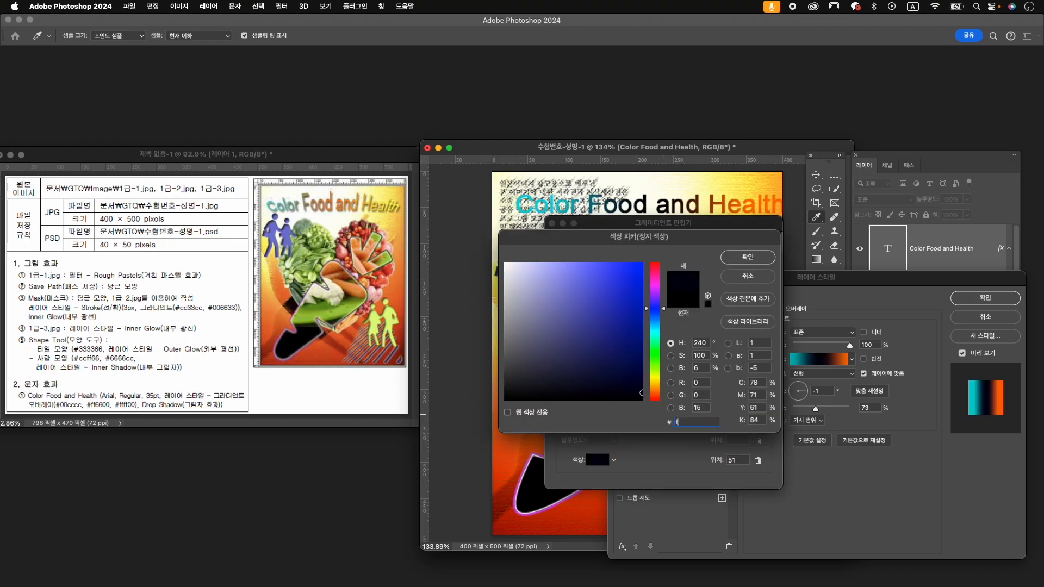
text(f6600)
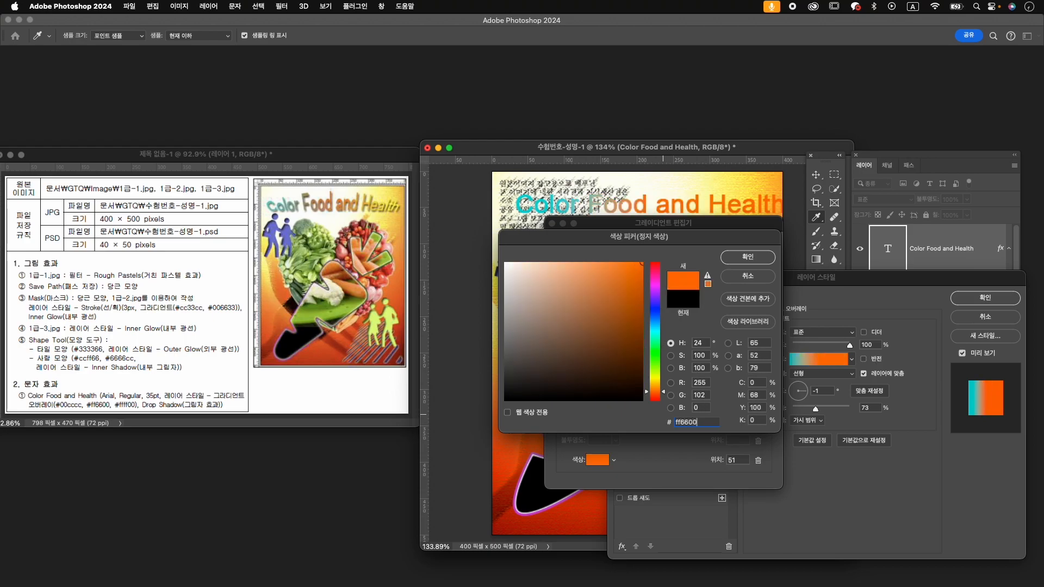
key(Return)
double_click(765, 413)
text(ffff00)
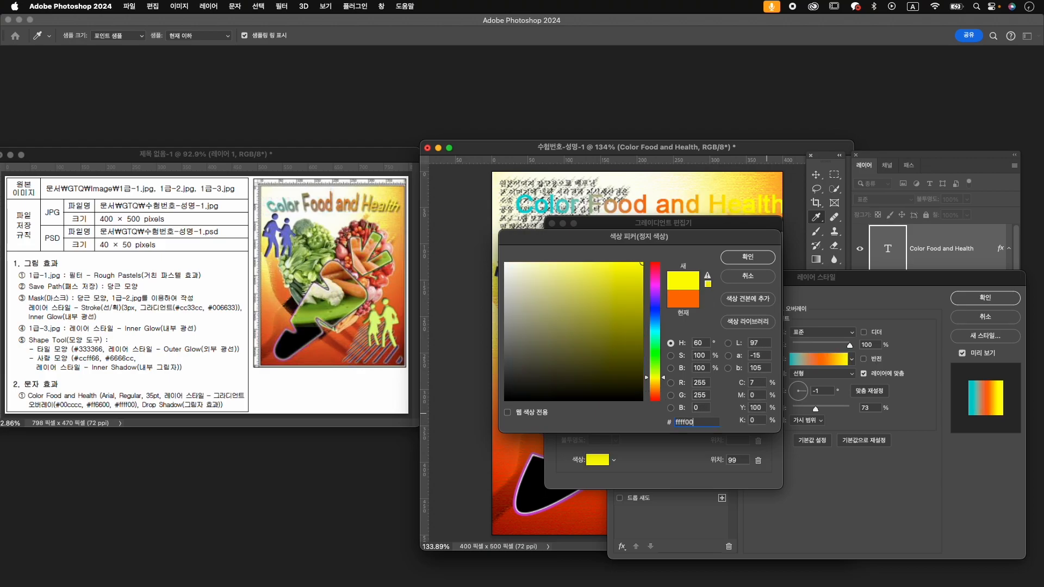
key(Return)
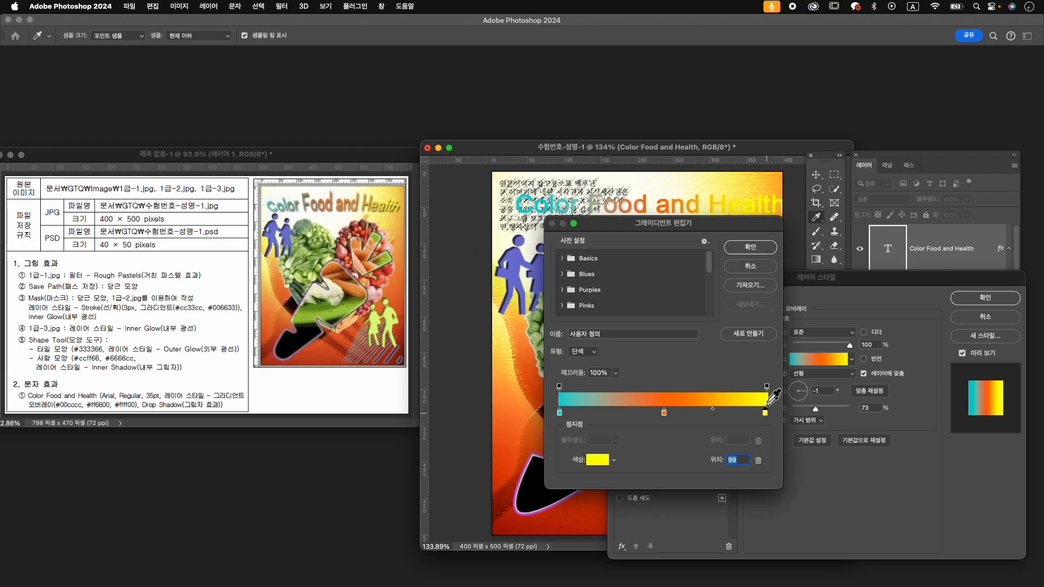
click(769, 253)
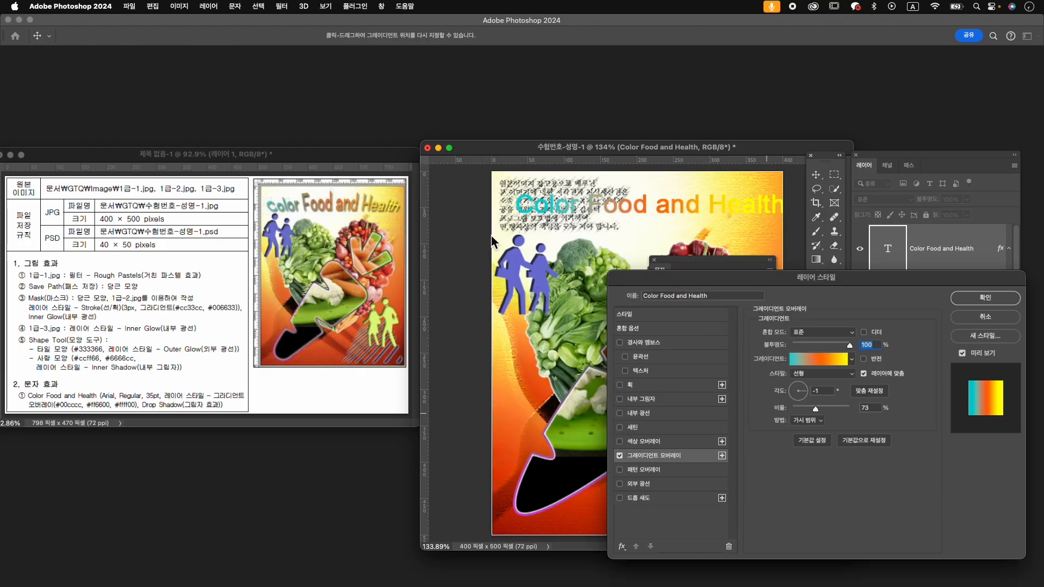
- Add a Drop Shadow to the title with a distance of 3 px and a size of 4 px
click(644, 500)
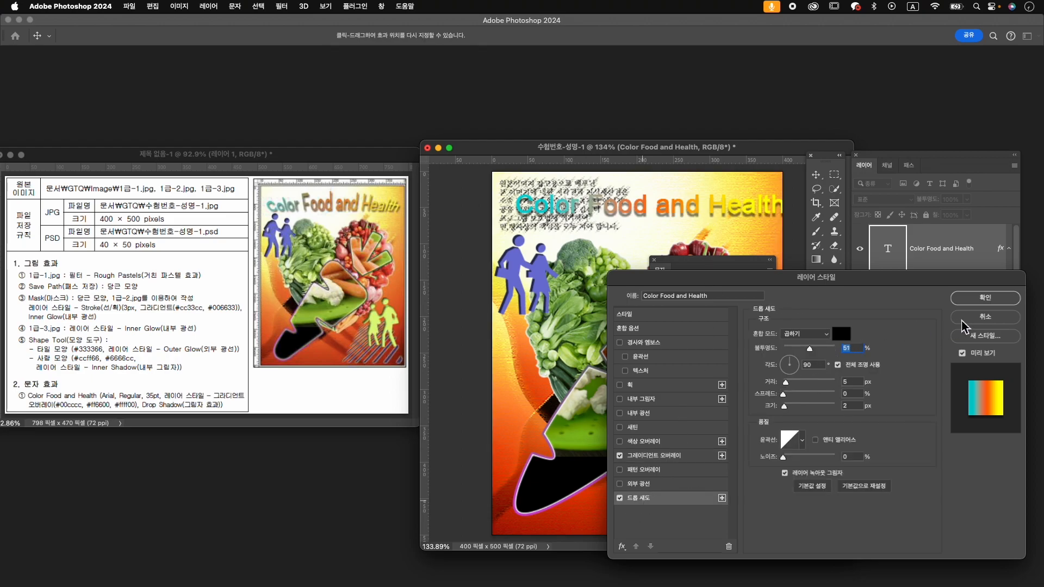
click(981, 301)
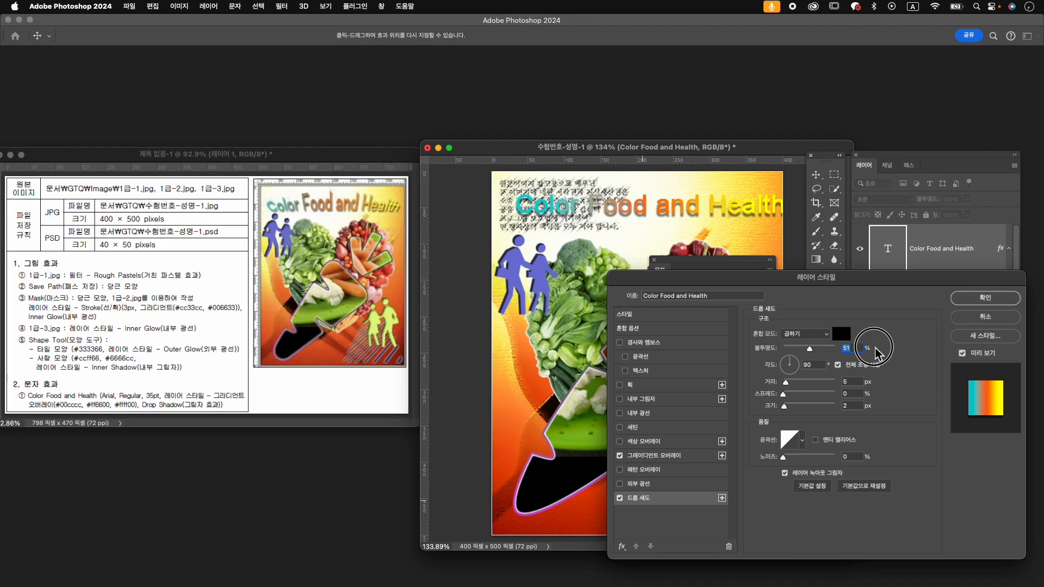
drag(787, 385, 786, 385)
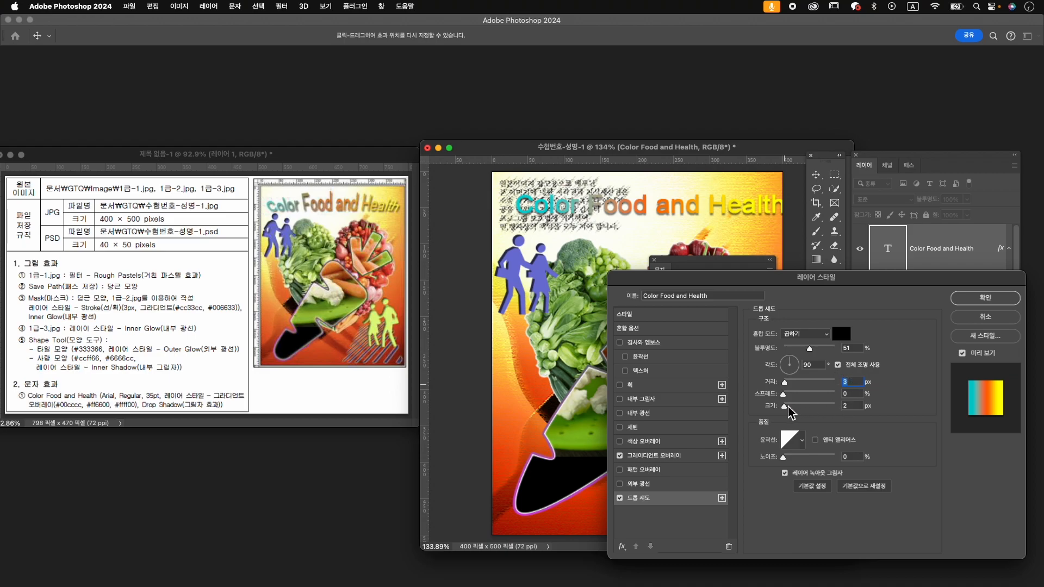
drag(787, 408, 785, 407)
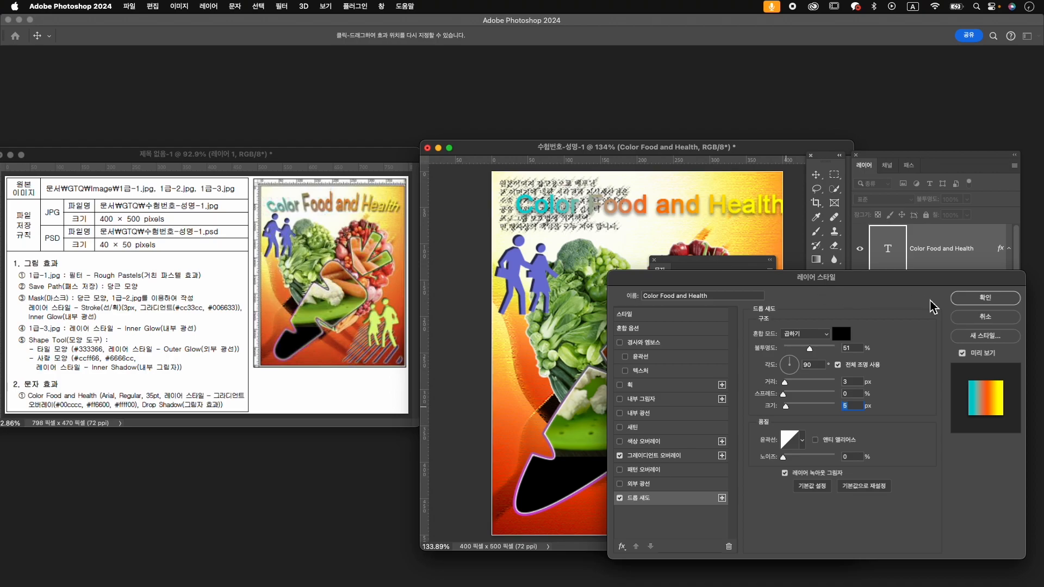
key(Down)
click(989, 300)
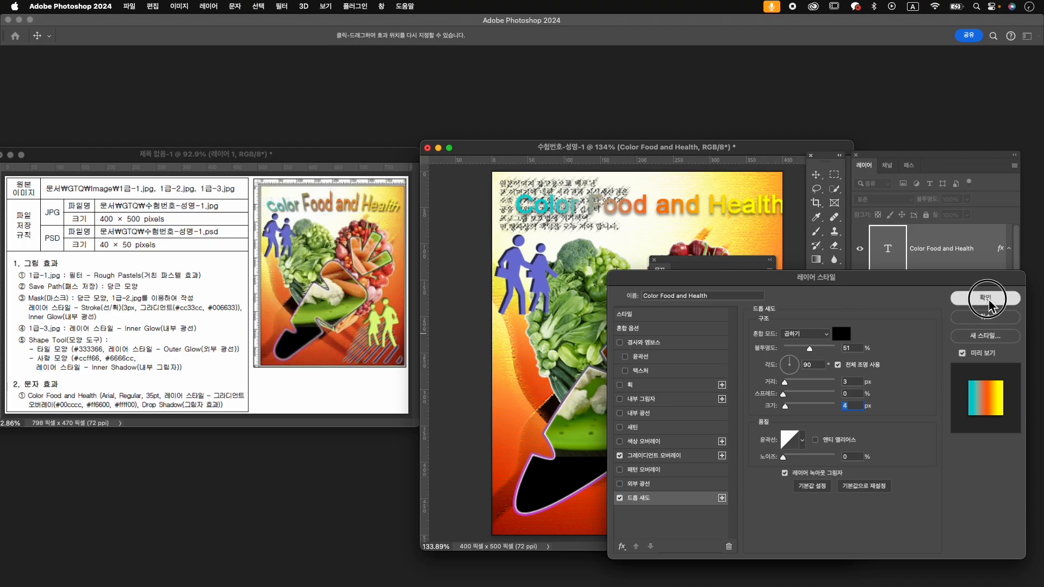
- Try to warp the title text, then turn off its faux bold style
click(486, 37)
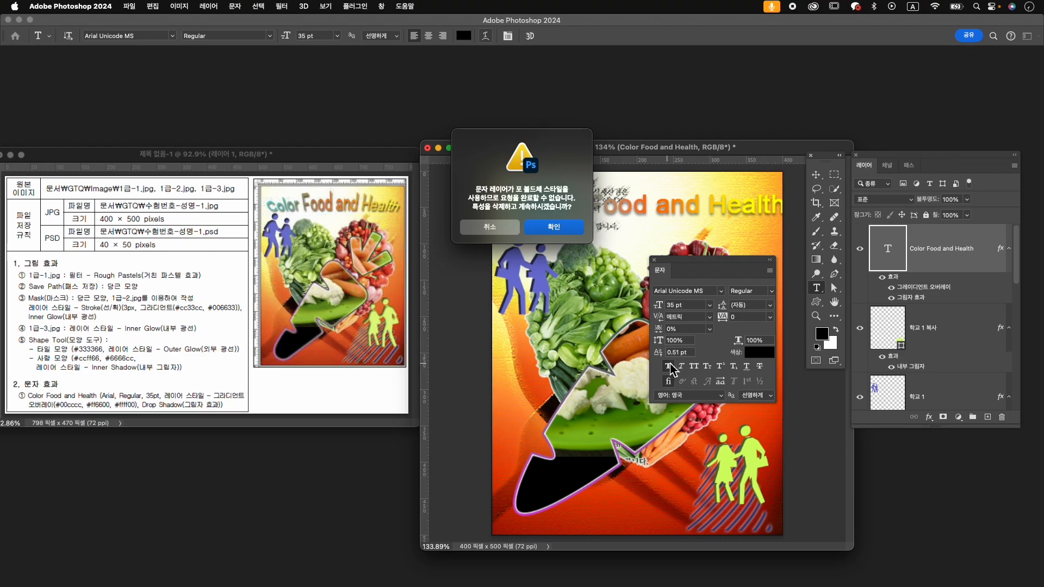
click(496, 230)
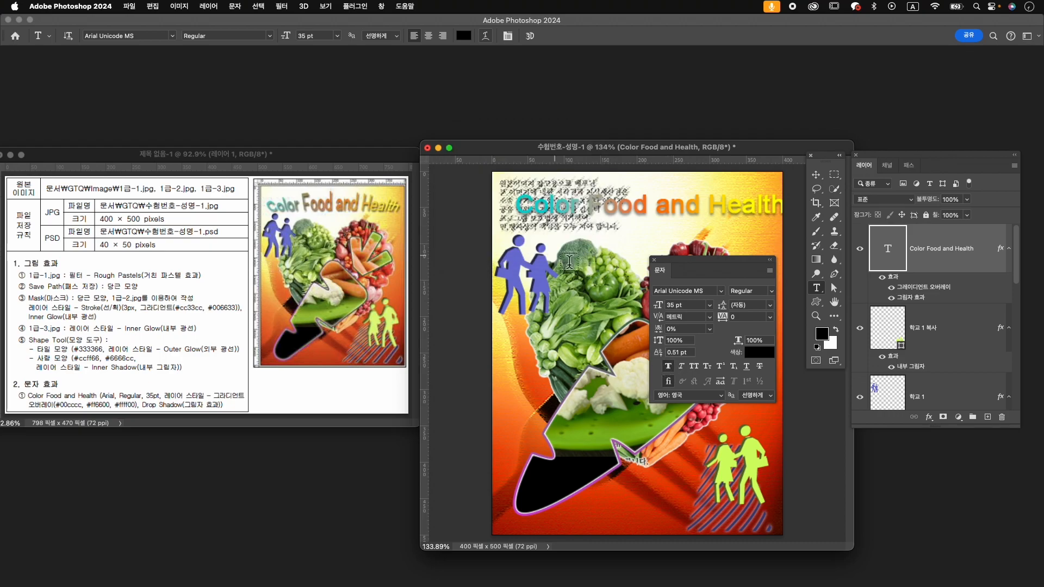
click(673, 368)
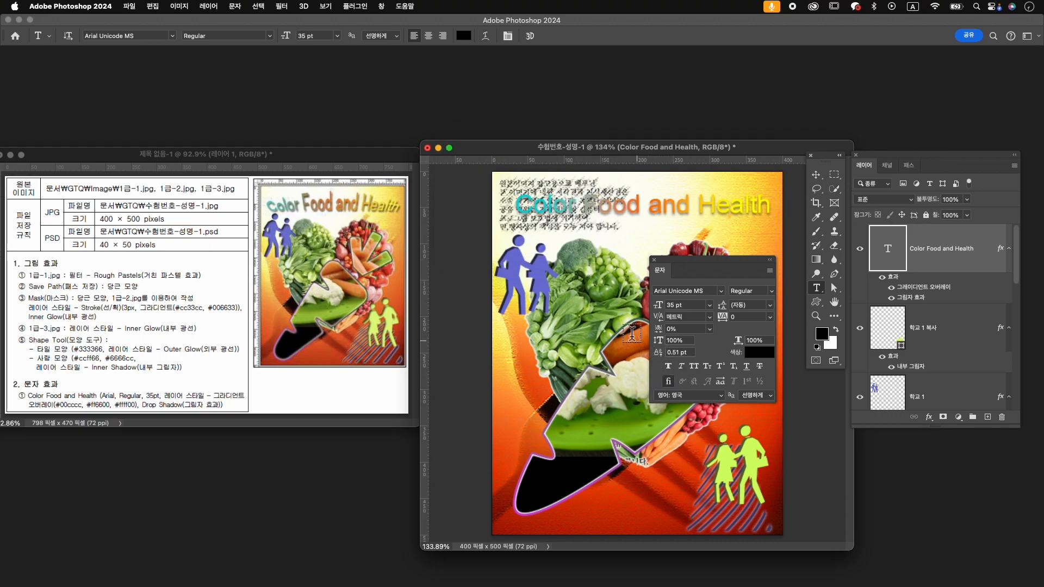
- Warp the title text with a horizontal Shell Upper style at +17% bend
click(485, 36)
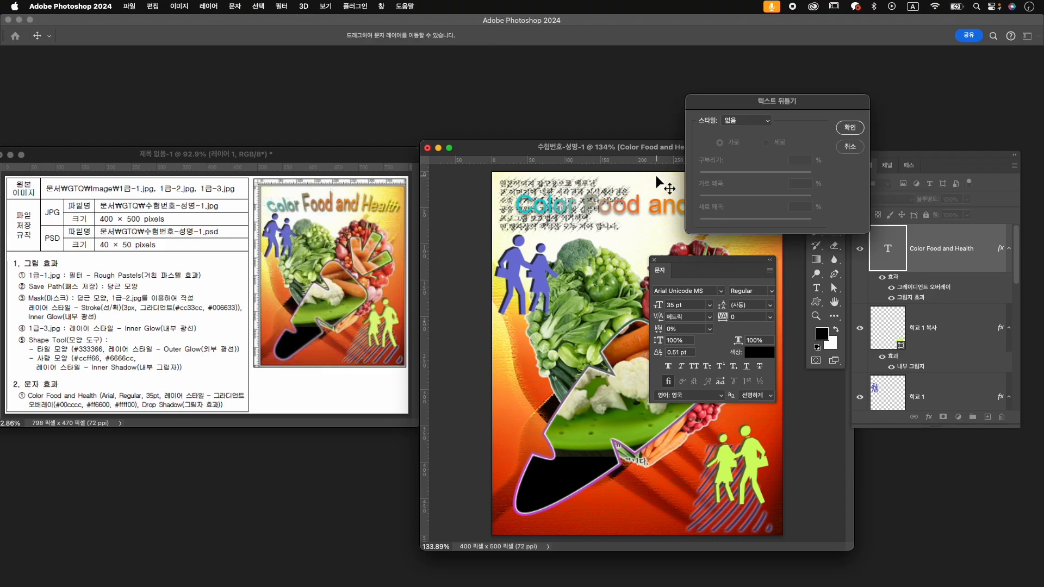
click(746, 120)
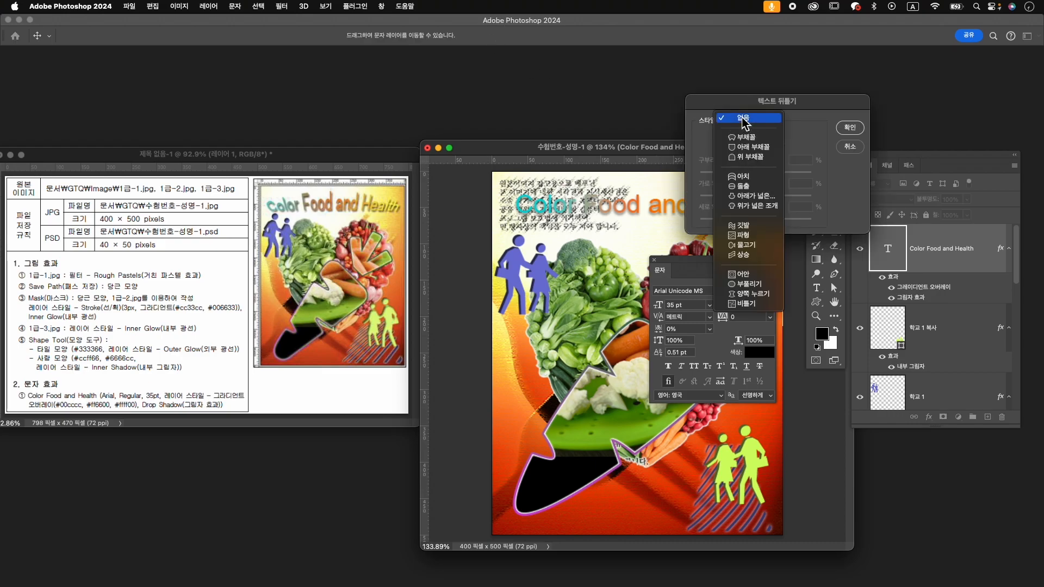
click(822, 250)
drag(831, 214, 813, 217)
drag(772, 148, 821, 213)
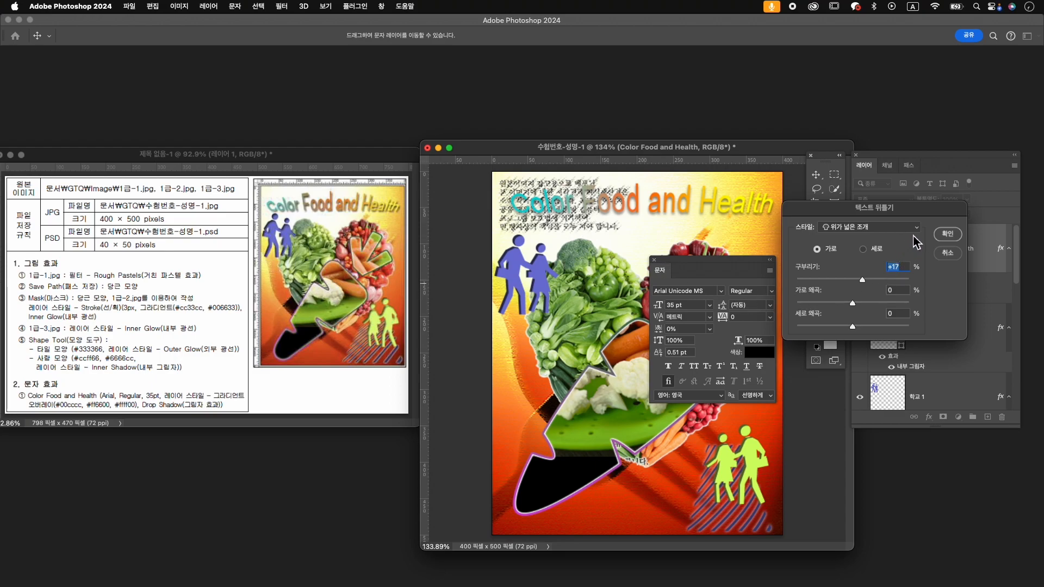
click(942, 238)
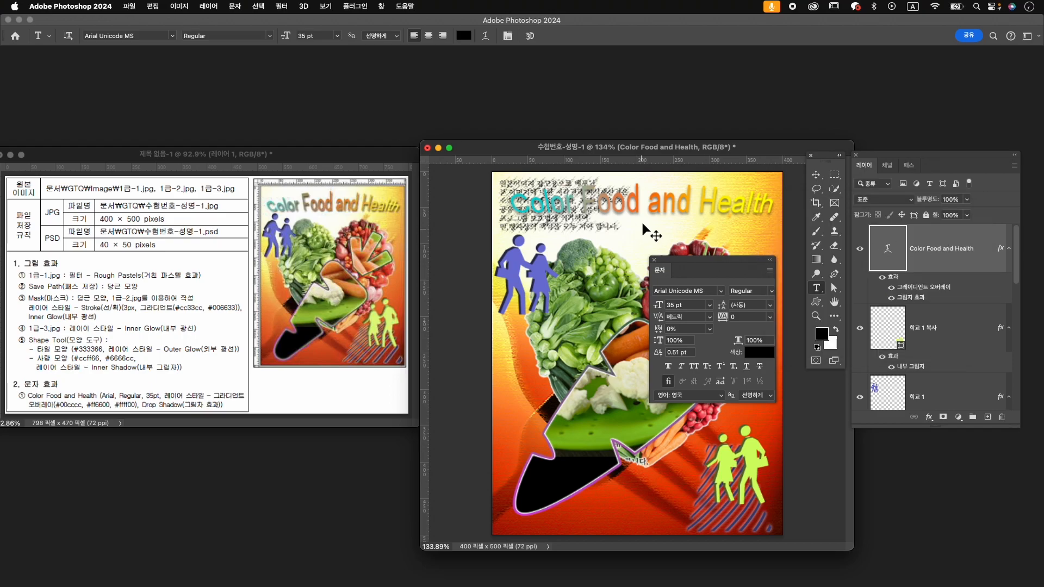
- Shift the warped title slightly toward the canvas's left side and nudge it upward to about X 197 px, Y 32 px
key(super+t)
drag(679, 206, 670, 212)
key(Up)
key(Up)
key(Up)
key(Up)
key(Up)
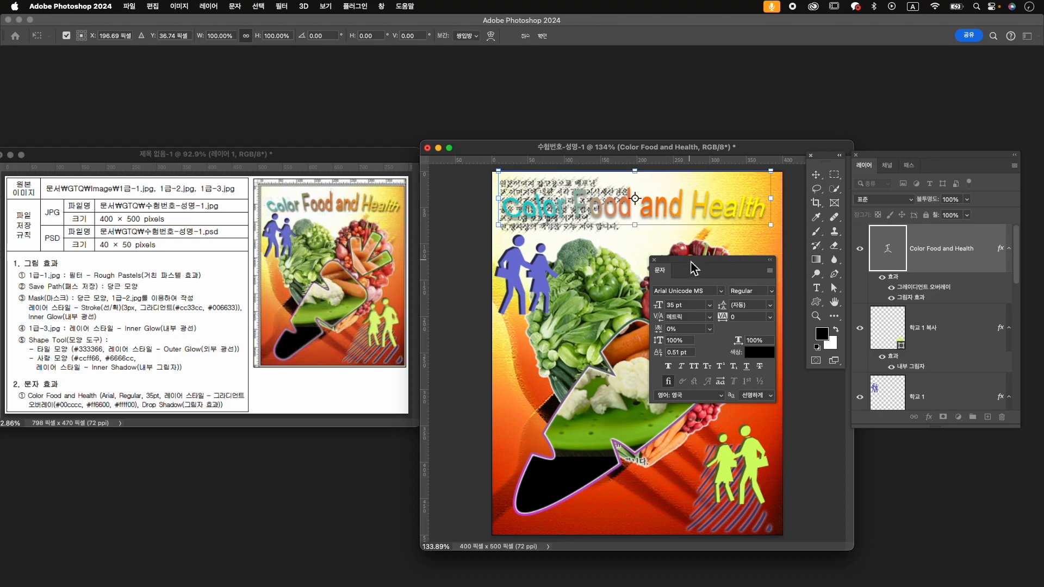
key(Return)
- Change the title's font to Arial Regular
click(721, 292)
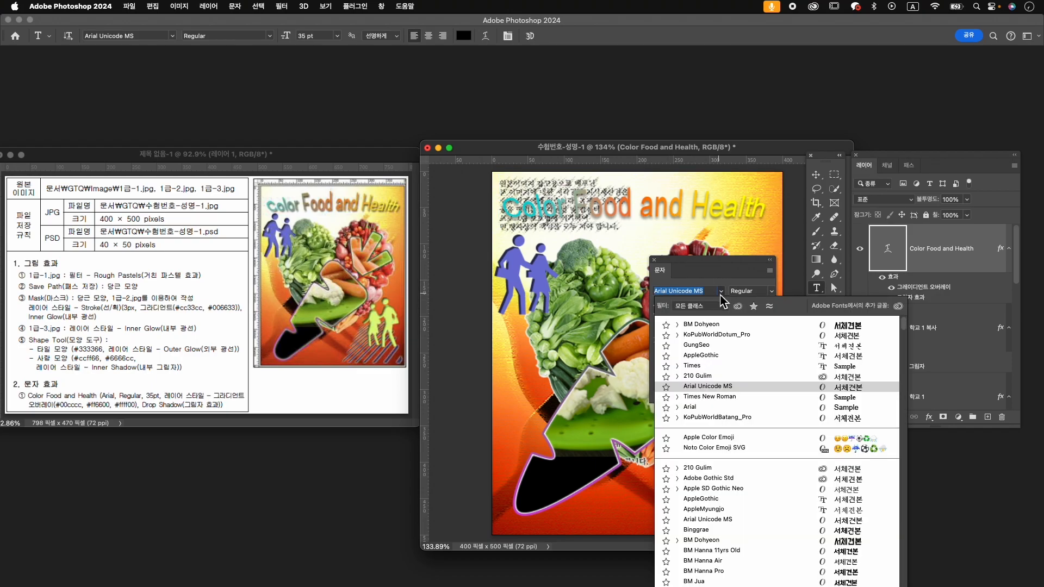
text(arial)
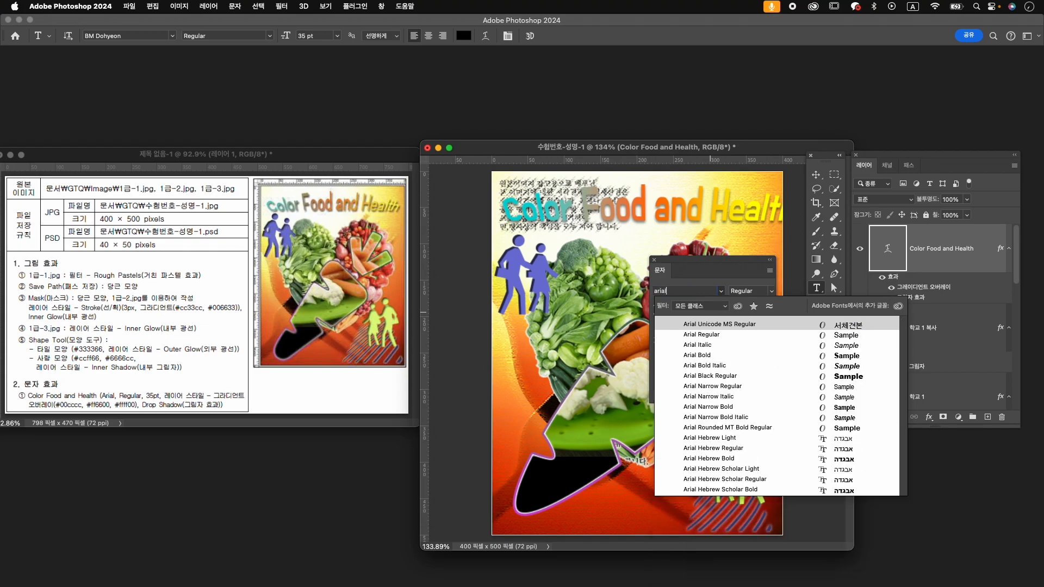
click(722, 335)
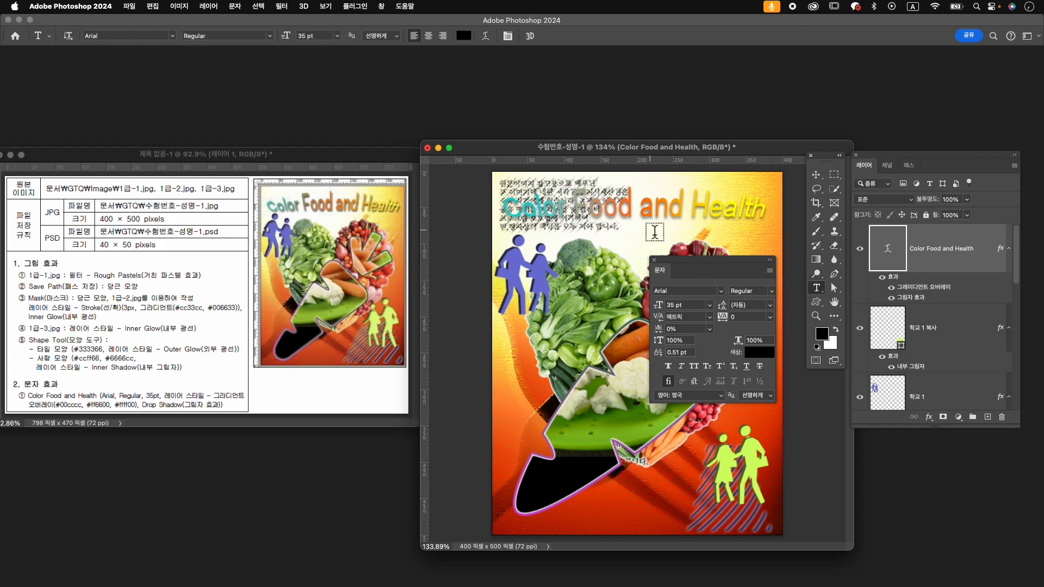
key(super+t)
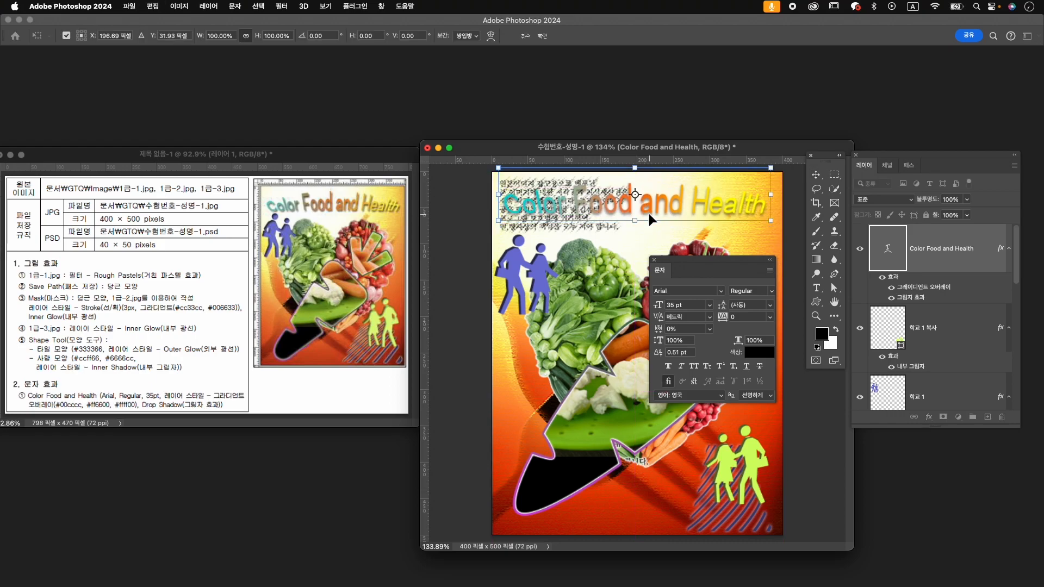
- Move the purple pedestrians shape up to Y 124 px and enlarge it slightly
key(v)
click(517, 280)
key(super+t)
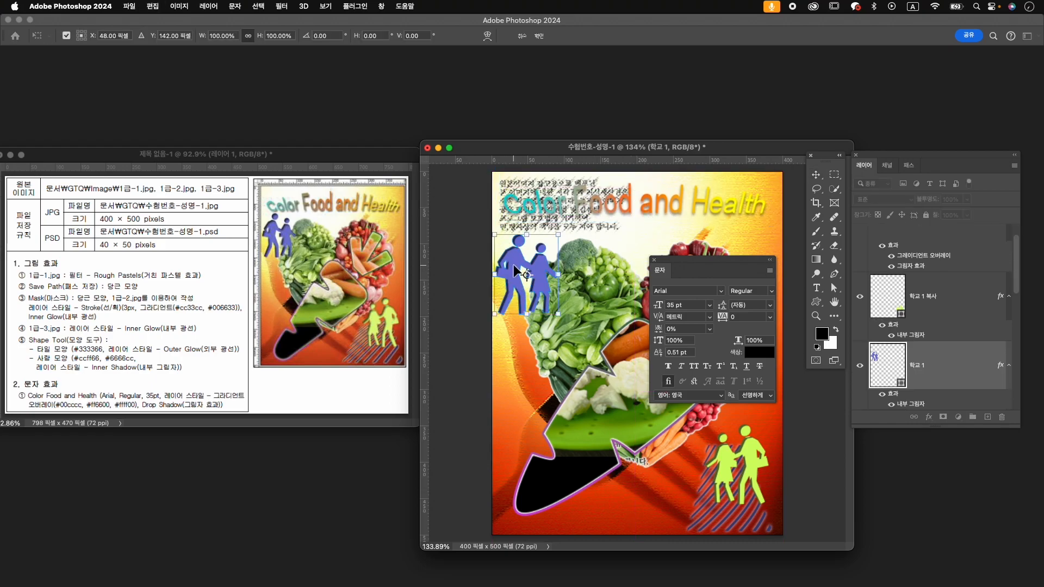
drag(516, 250, 518, 241)
key(Return)
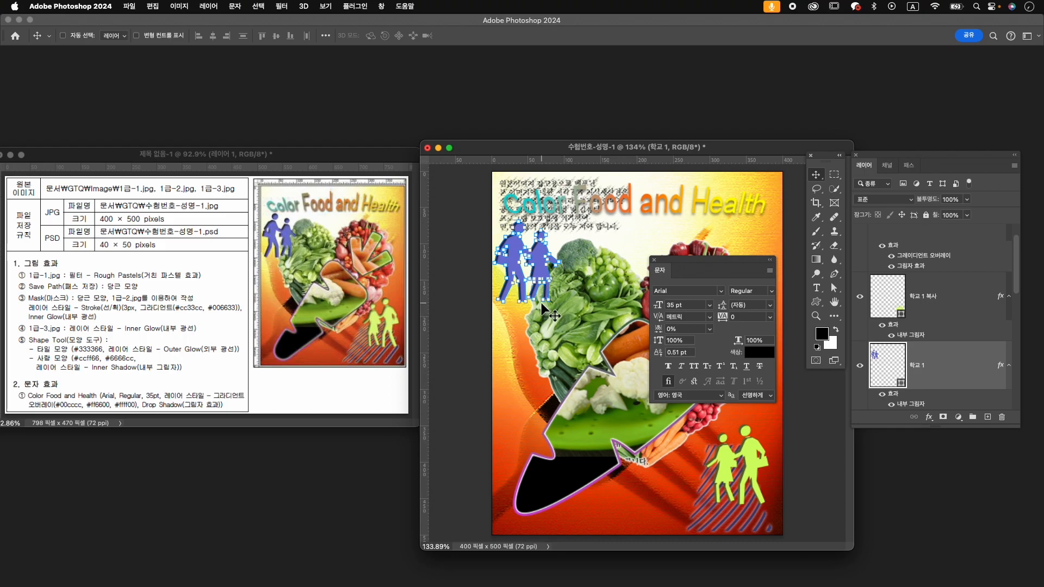
key(super+t)
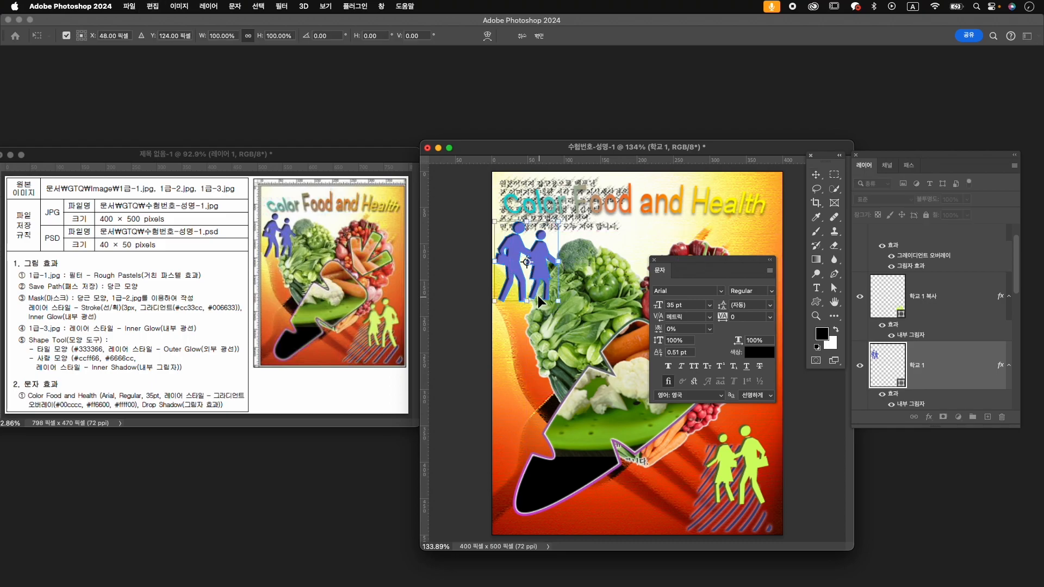
drag(559, 301, 571, 315)
key(Return)
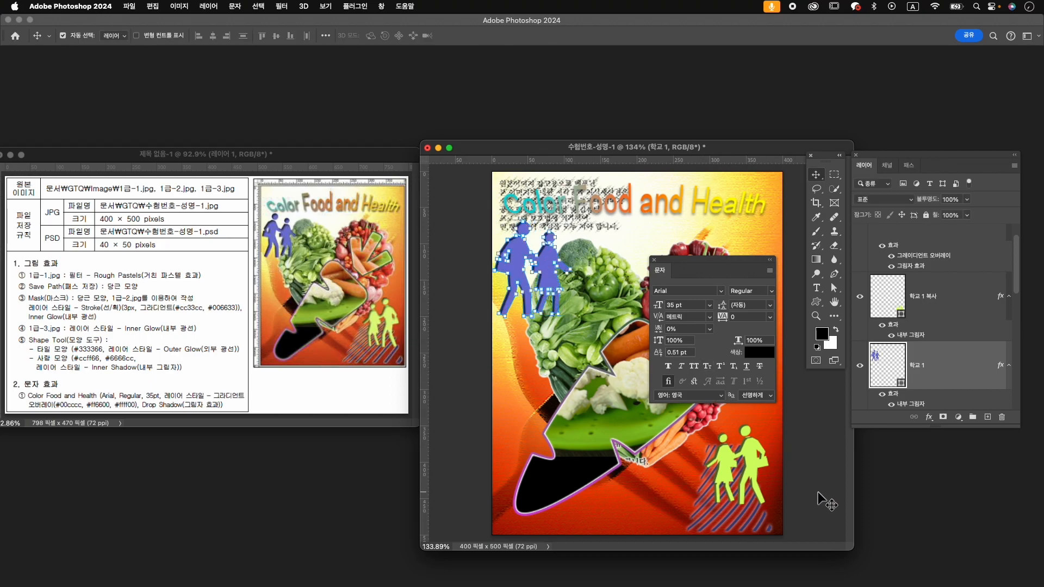
- Enlarge the green pedestrians shape to about 117% and move it up to about X 328 px, Y 386 px
click(759, 468)
key(ctrl+t)
drag(706, 426, 693, 417)
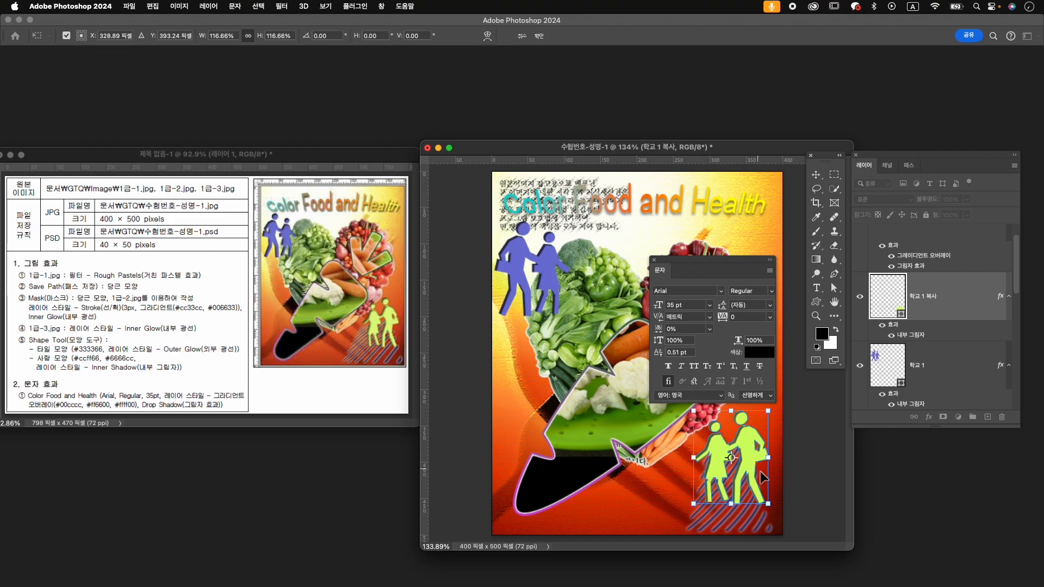
drag(757, 467, 757, 462)
key(Right)
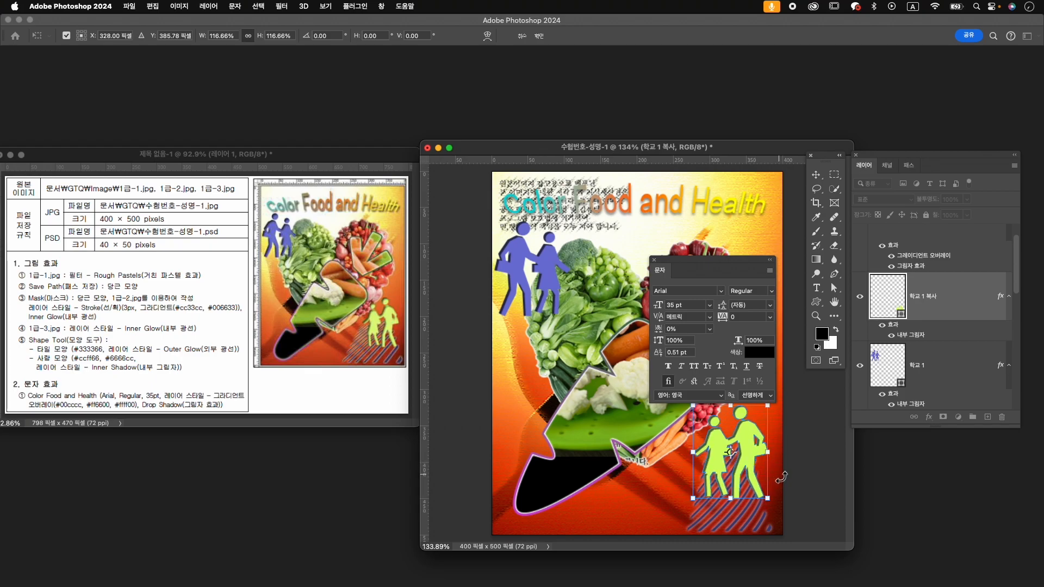
key(Return)
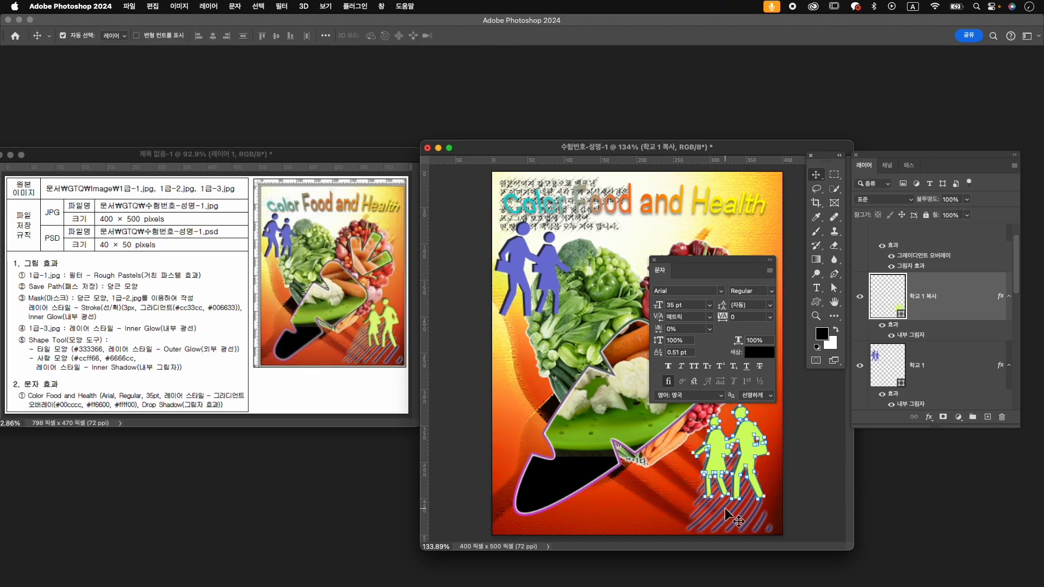
- Draw a new diagonal-stripe tile shape over the green pedestrians with the Custom Shape tool and hide the original tile layer
scroll(907, 359, down, 4)
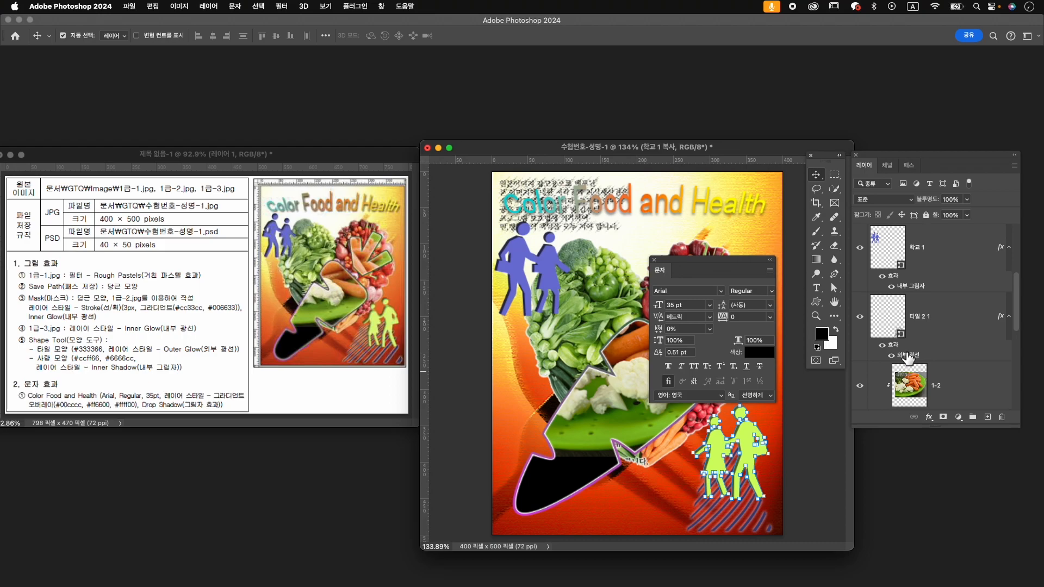
click(925, 328)
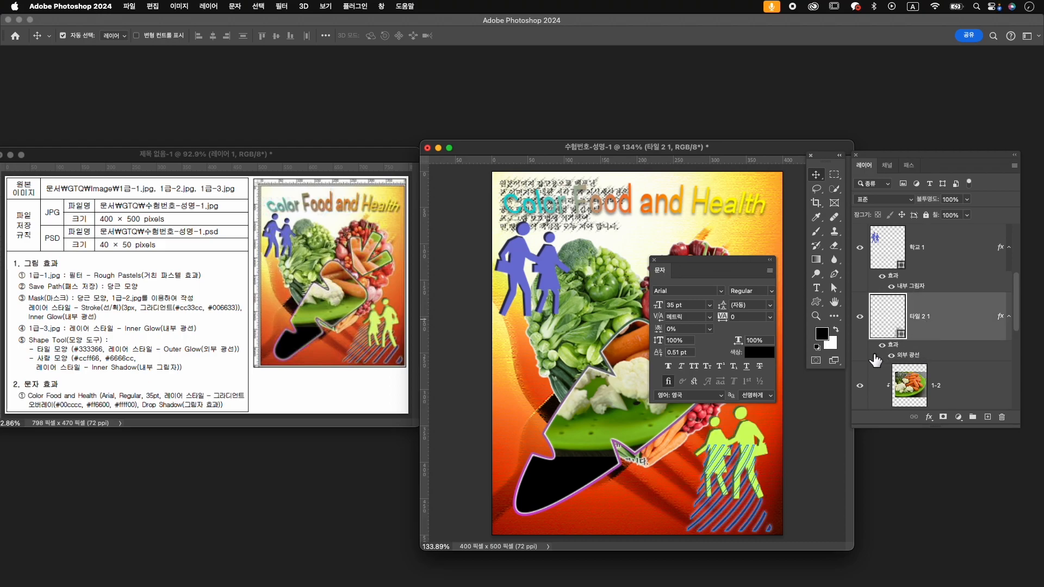
click(654, 259)
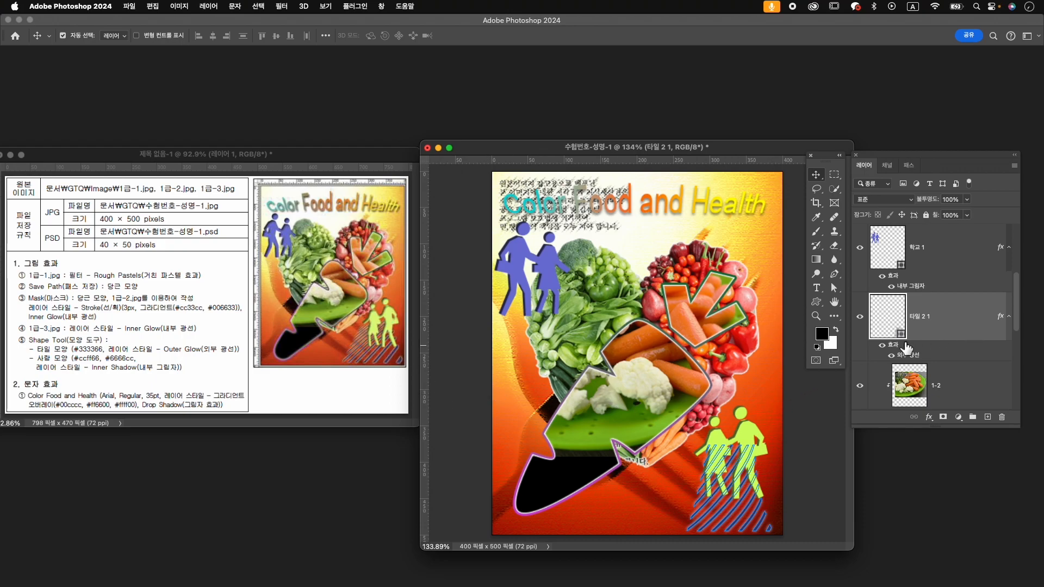
click(381, 6)
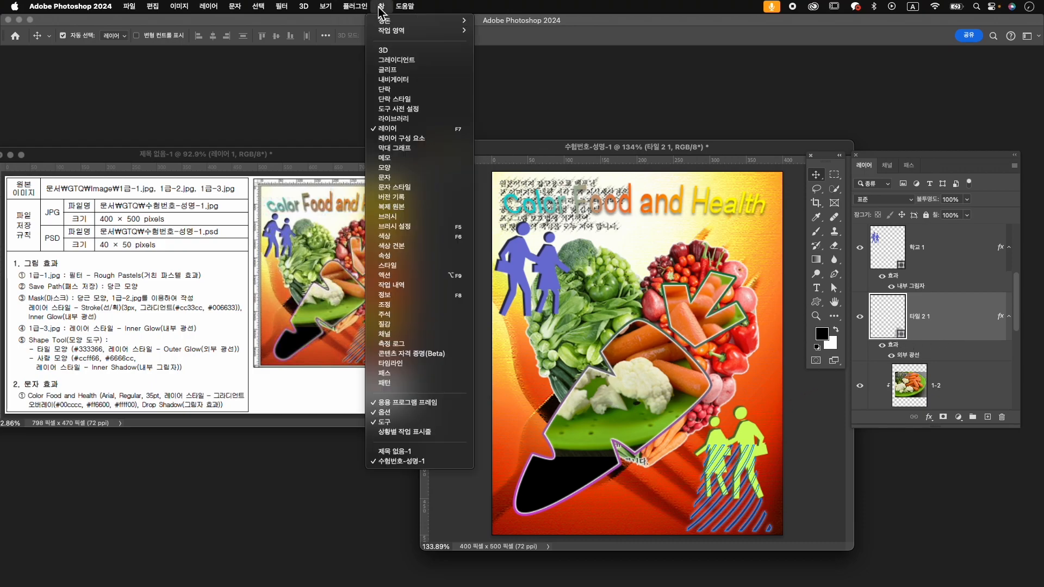
click(406, 169)
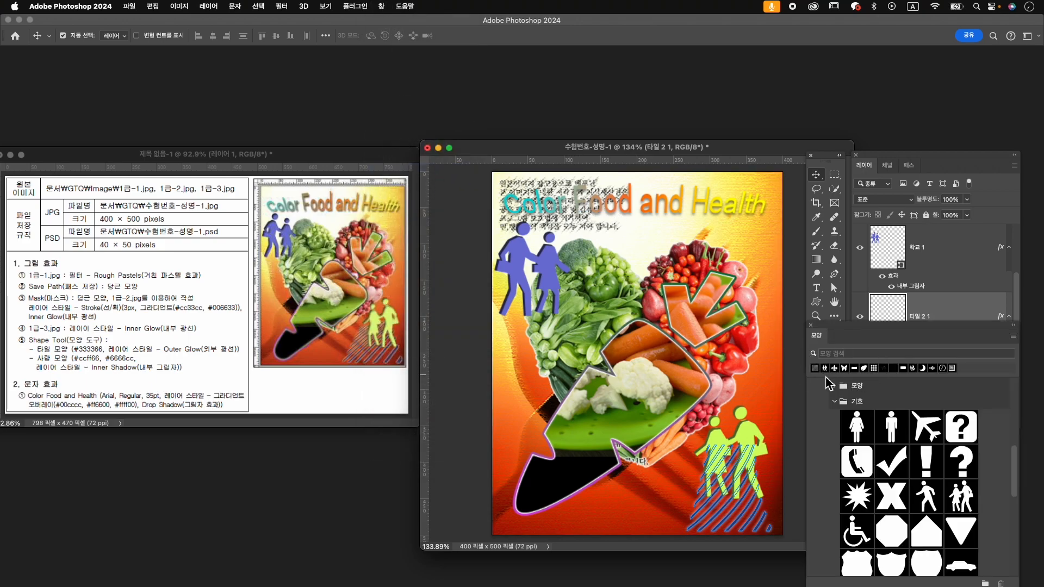
click(818, 303)
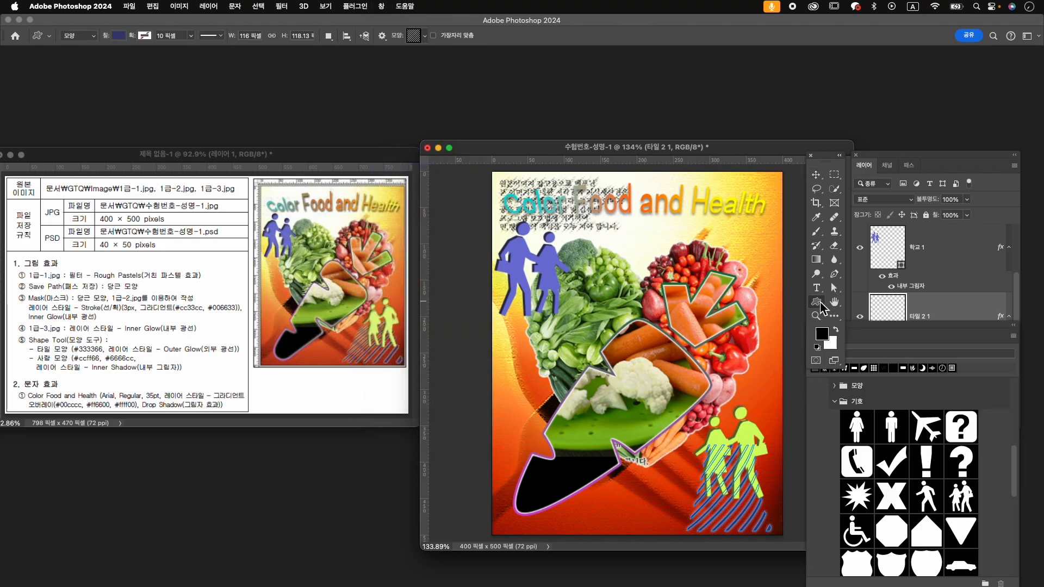
mouse_move(675, 436)
mouse_down()
mouse_move(788, 548)
mouse_move(757, 519)
mouse_up()
key(v)
drag(703, 467, 692, 476)
click(859, 296)
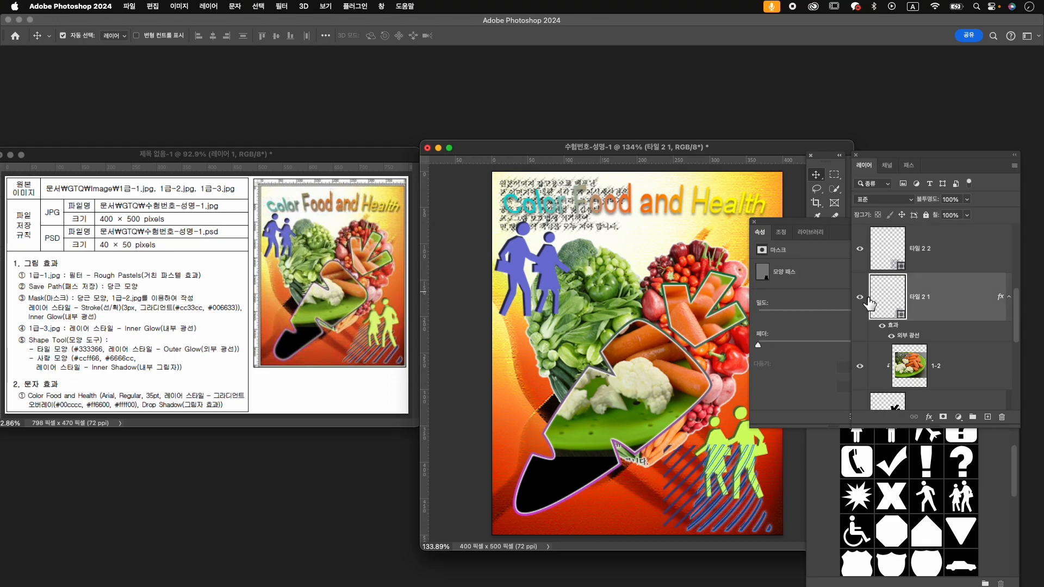
- Enlarge the new tile shape to about 122 px square and position it in the poster's lower-right corner at about X 273 px, Y 374 px
key(super+t)
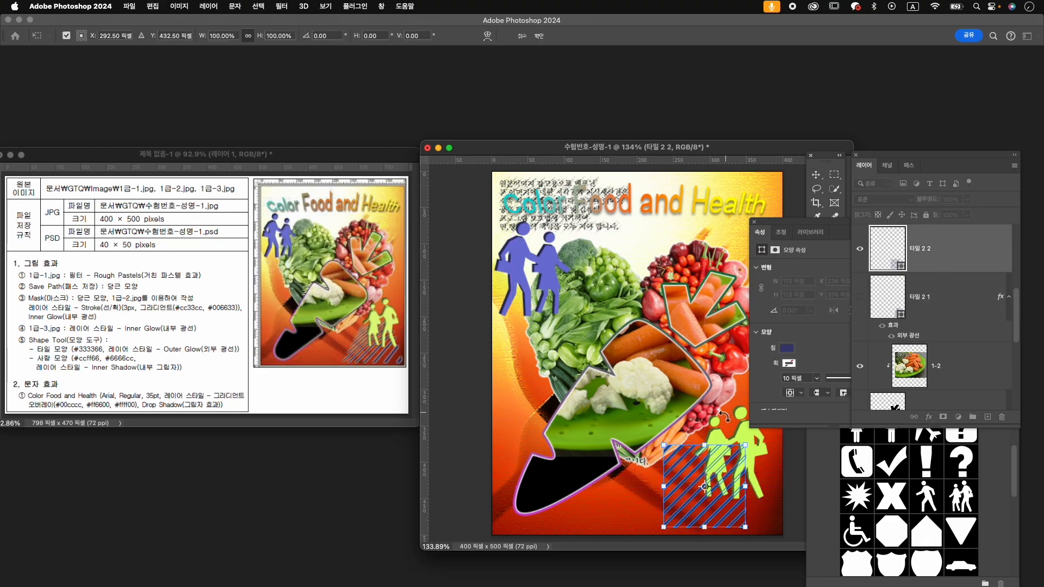
drag(687, 481, 709, 481)
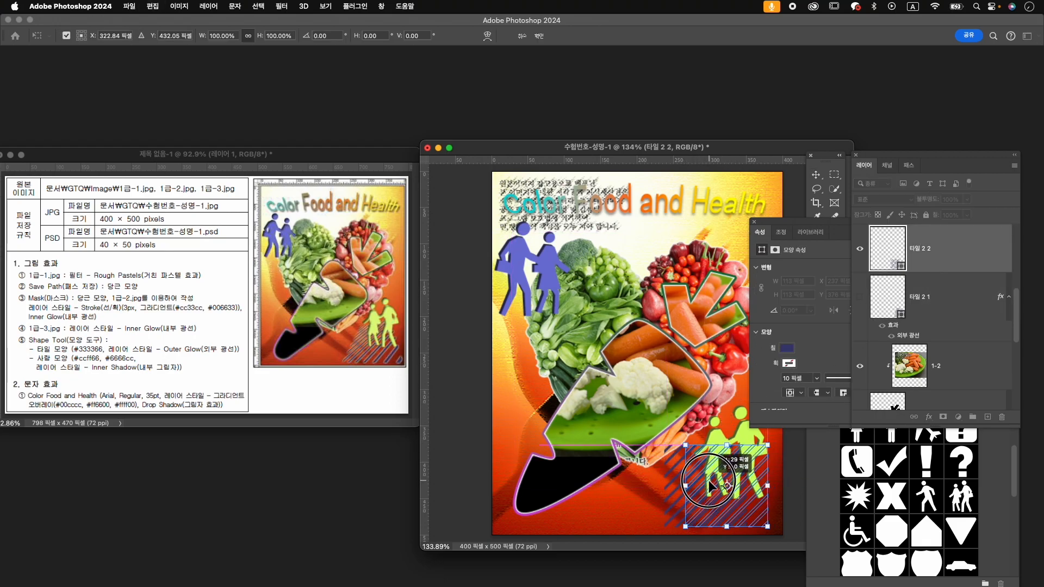
drag(767, 526, 750, 512)
key(Left)
key(Left)
key(Left)
key(Up)
key(Left)
key(Return)
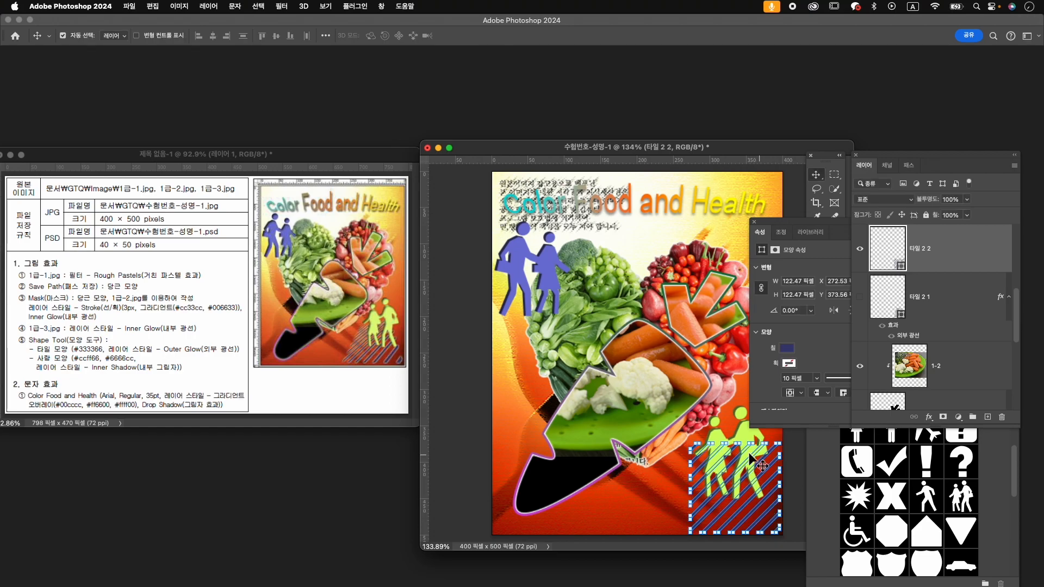
- Taper the new tile shape by pulling both upper corners inward, and close the Properties panel
key(ctrl+t)
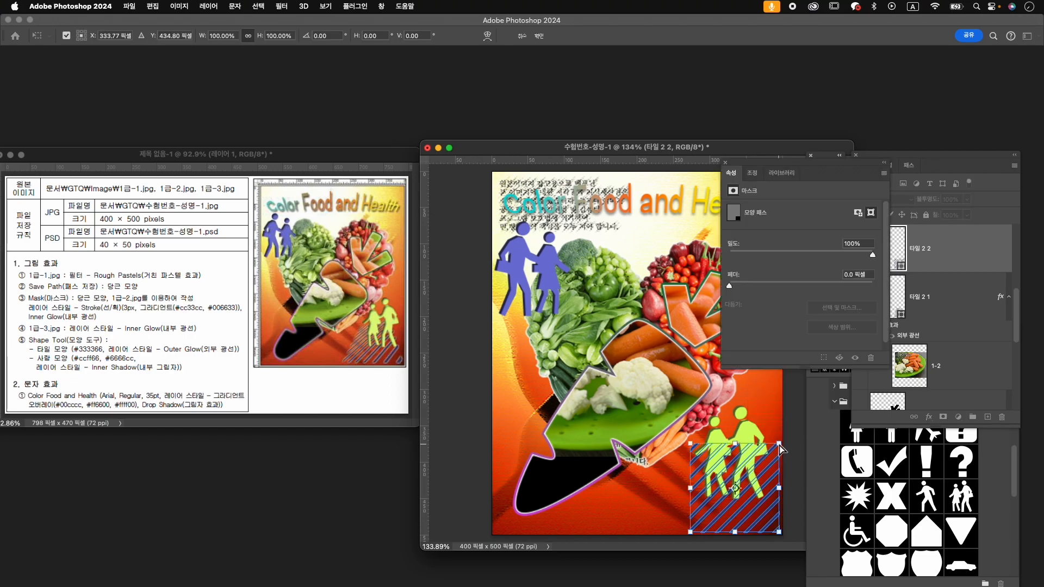
click(778, 446)
drag(779, 446, 760, 446)
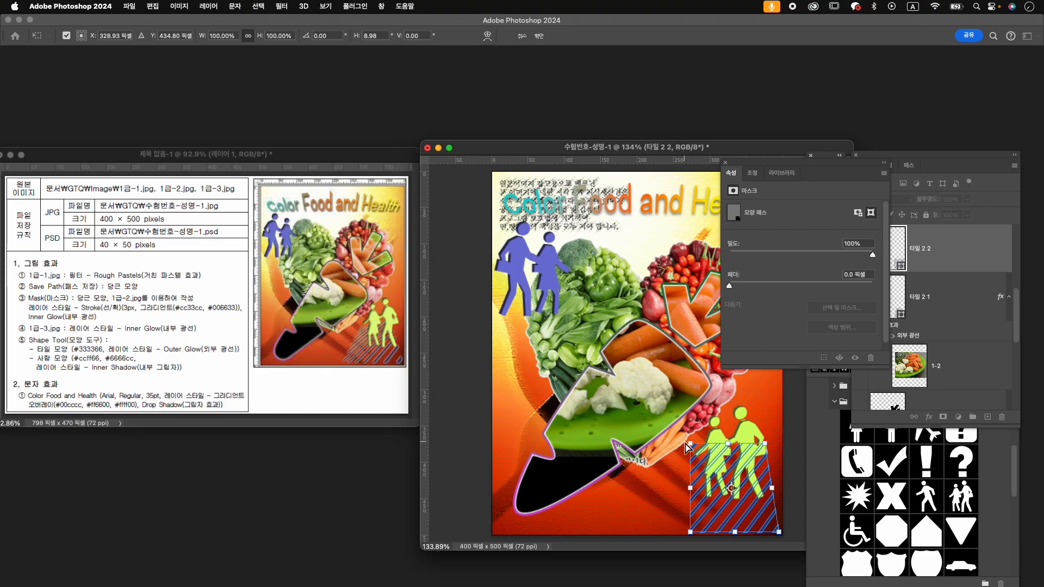
drag(691, 447, 709, 447)
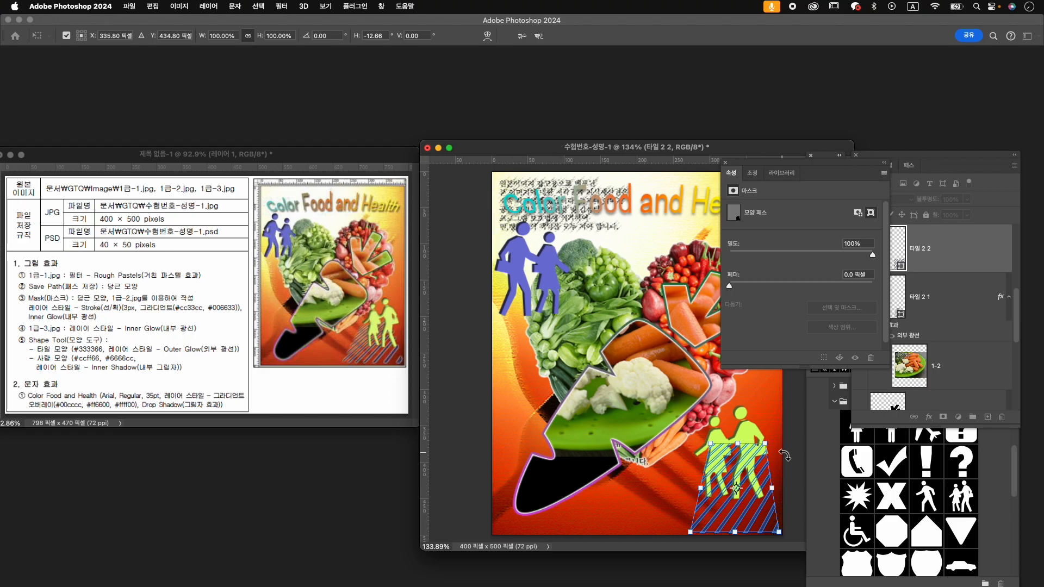
click(725, 162)
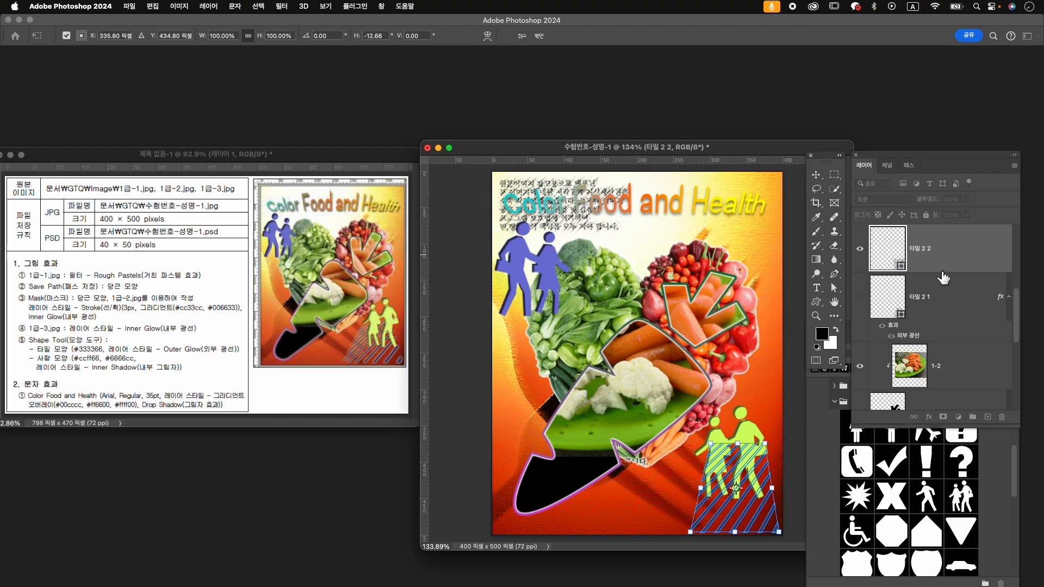
- Copy the Outer Glow effect from the hidden original tile layer to the new tile layer and delete the original
click(942, 298)
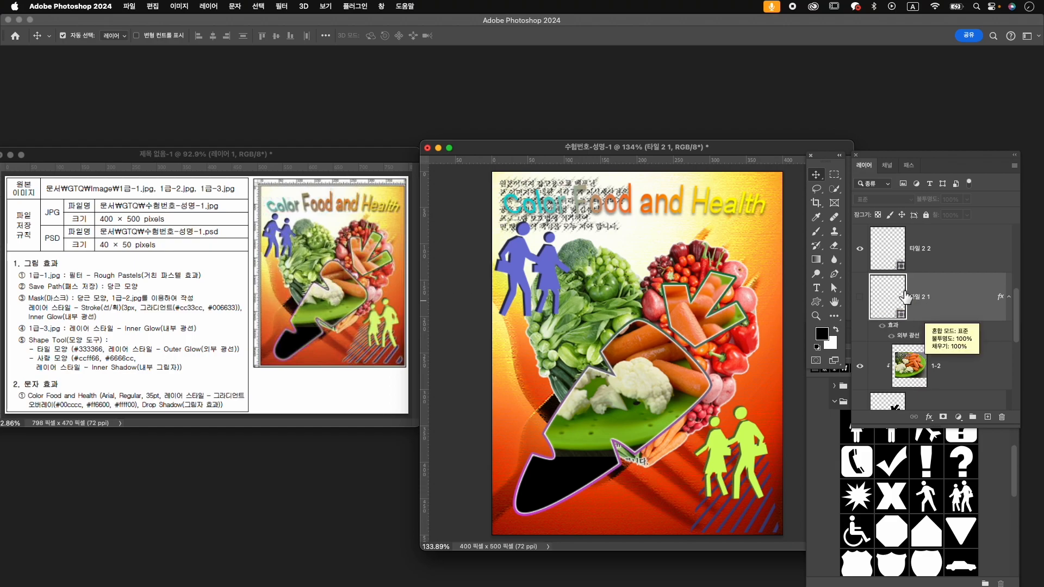
drag(919, 344, 999, 272)
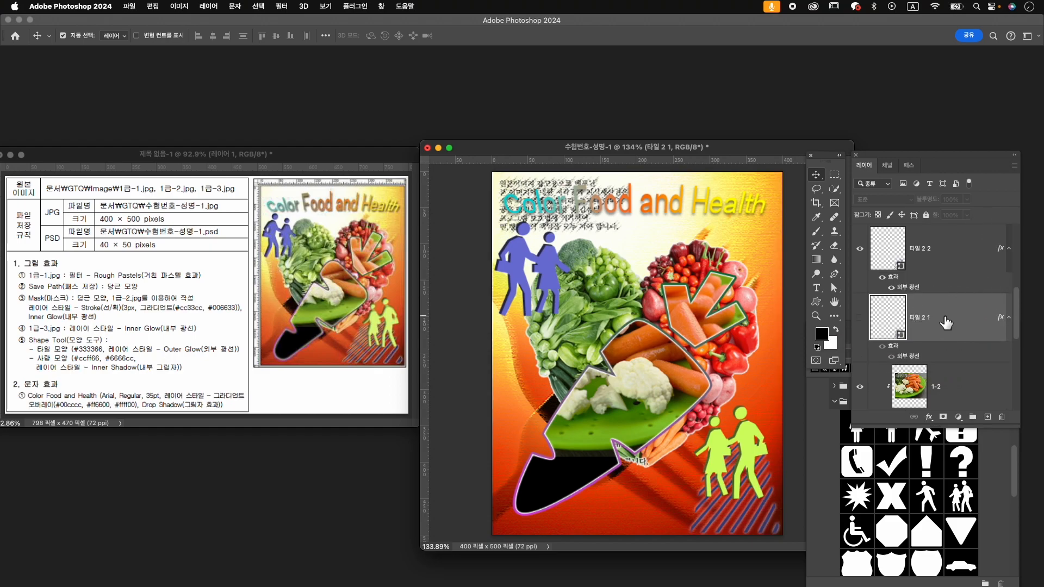
drag(1001, 416, 1004, 416)
- Reshape the leaf tips of the carrot mask shape on layer 모양 2 by converting their anchor points into rounded curves
scroll(858, 322, up, 5)
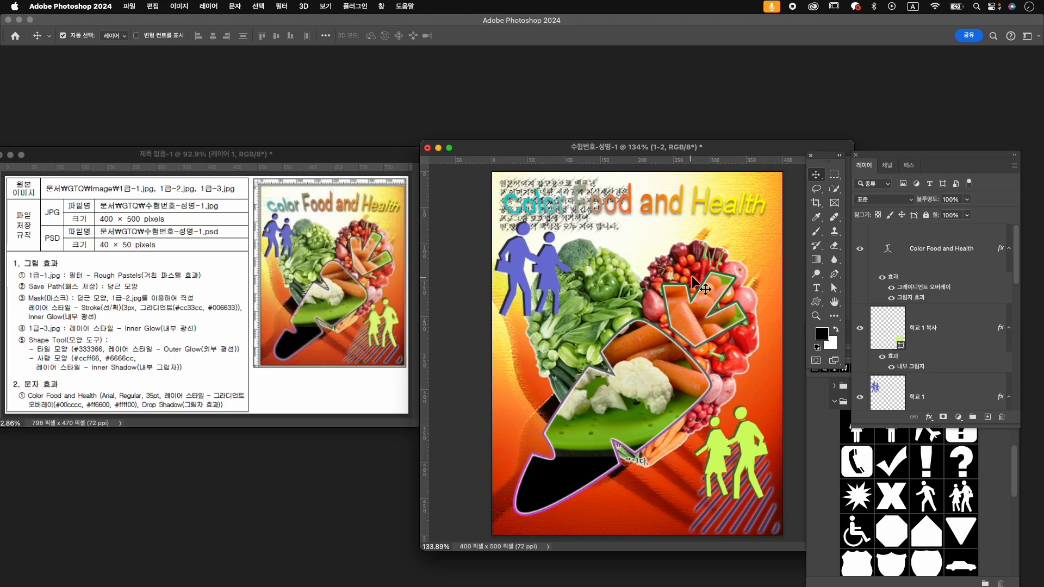
key(a)
scroll(949, 364, down, 5)
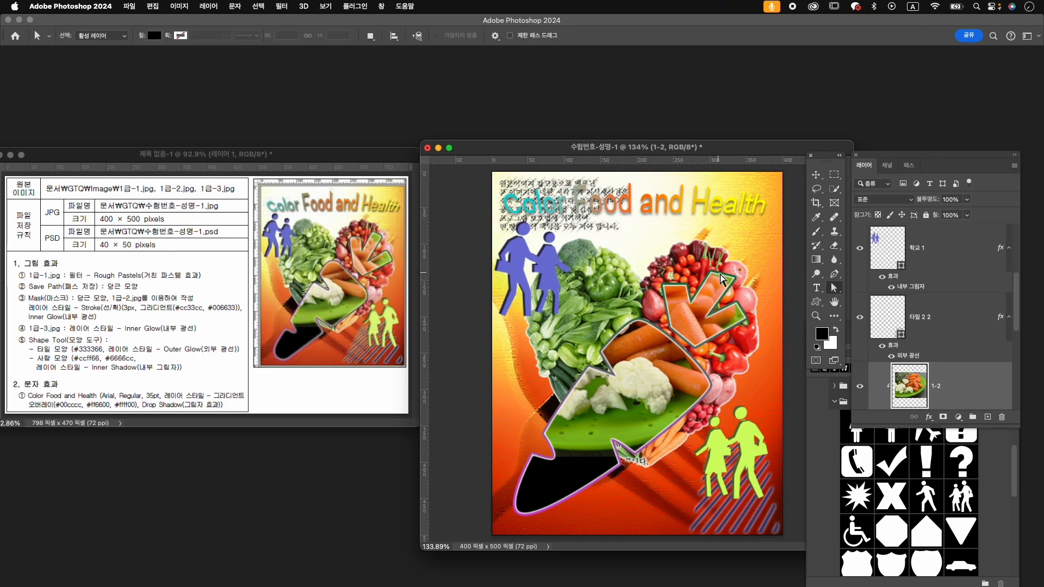
scroll(949, 371, down, 3)
click(917, 356)
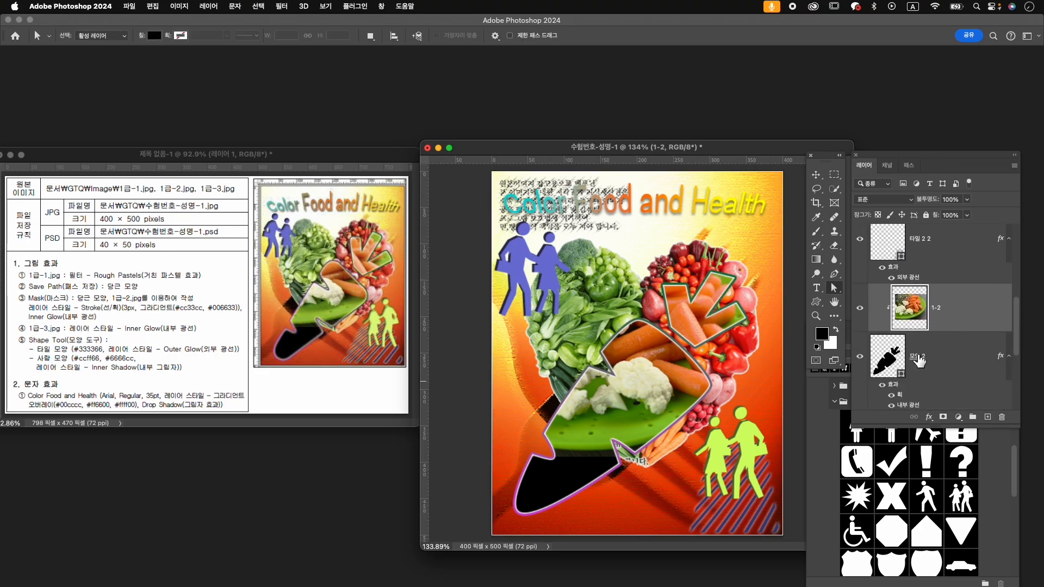
click(708, 271)
drag(711, 272, 718, 263)
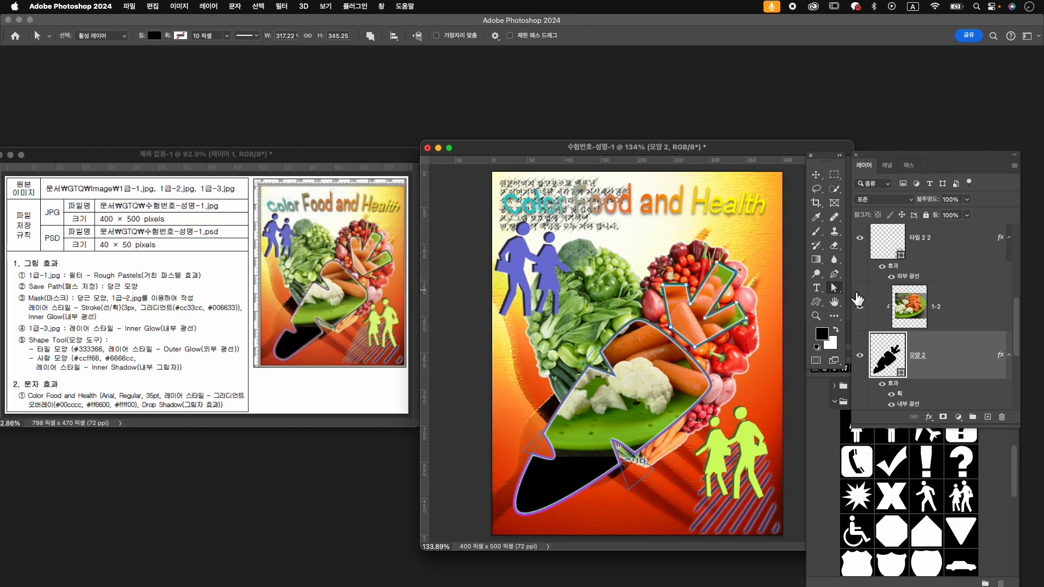
drag(834, 273, 875, 324)
drag(663, 285, 748, 320)
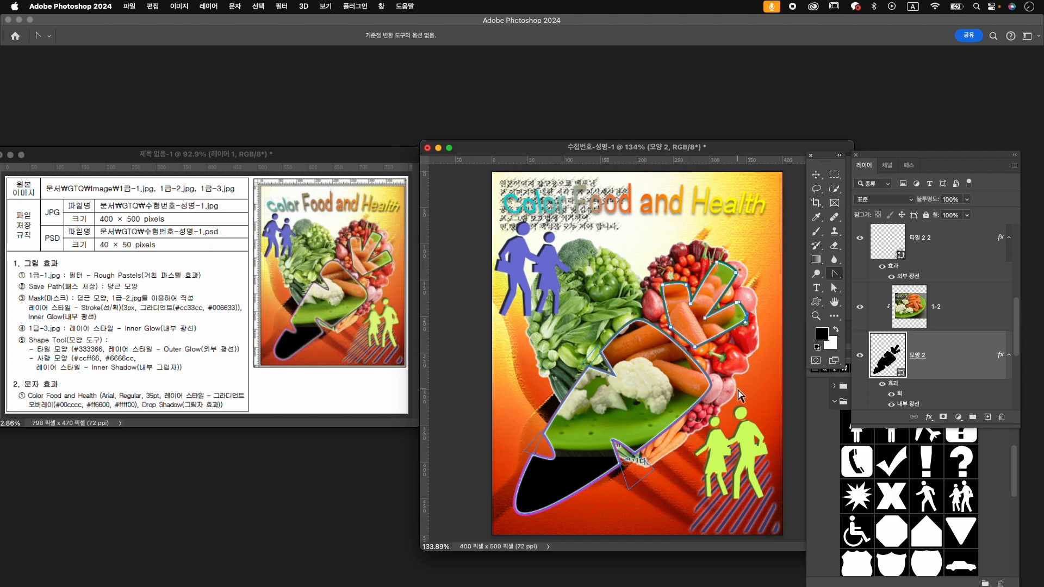
key(v)
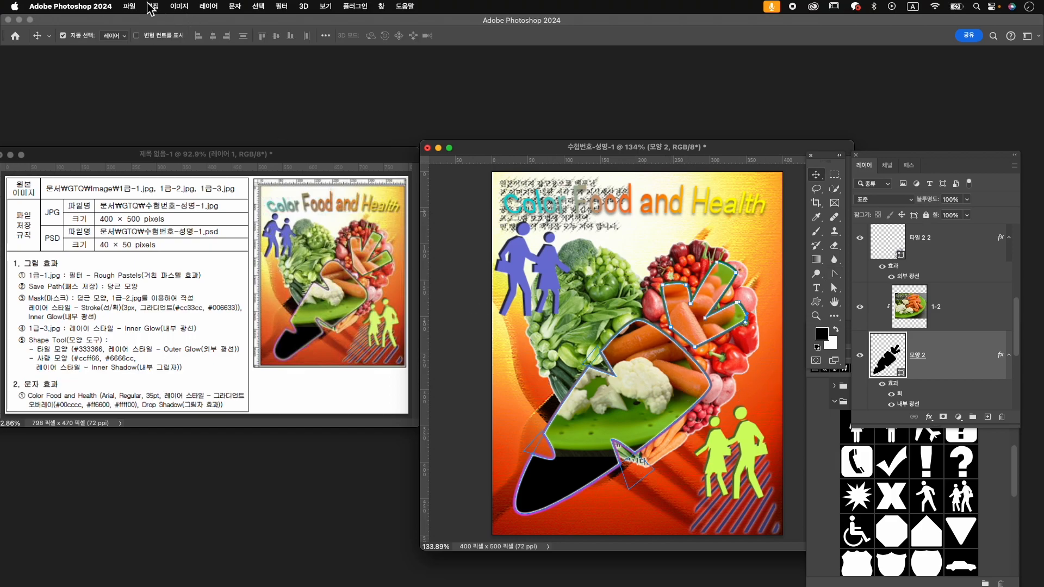
- Check the quick export format and quality in the export preferences
click(130, 6)
mouse_move(196, 188)
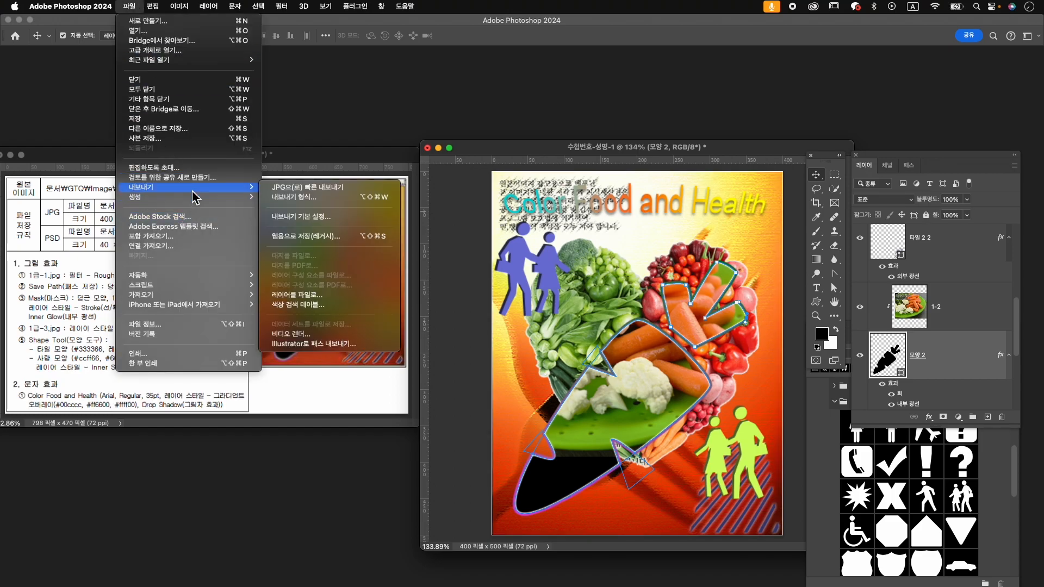
click(315, 188)
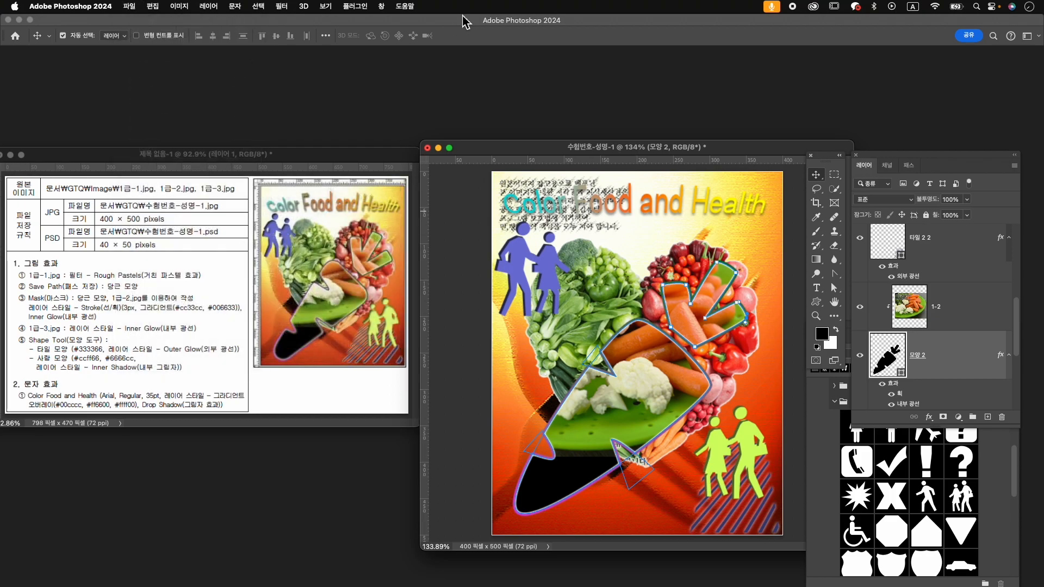
key(i)
key(super+k)
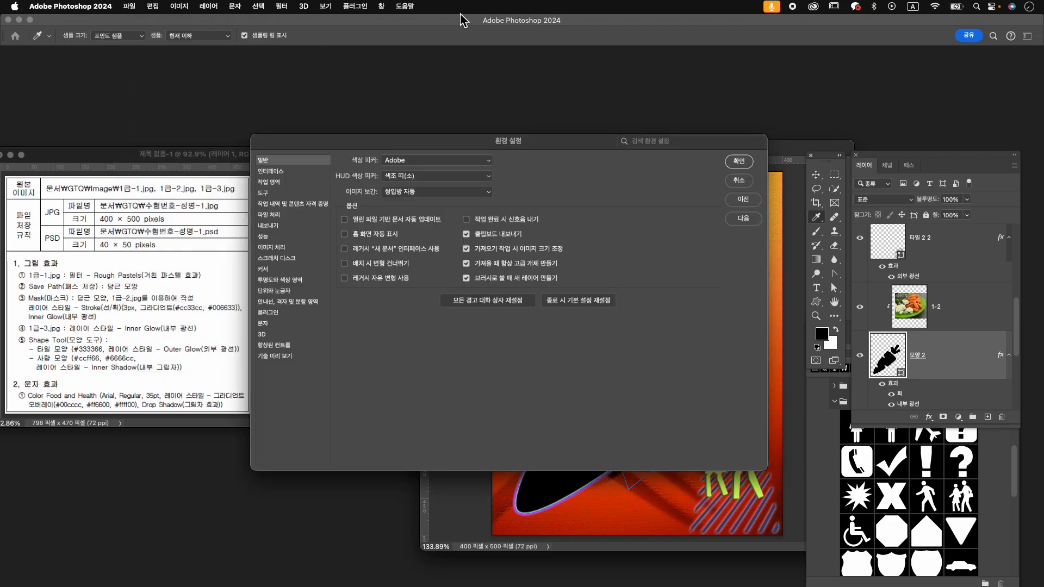
click(279, 236)
click(289, 225)
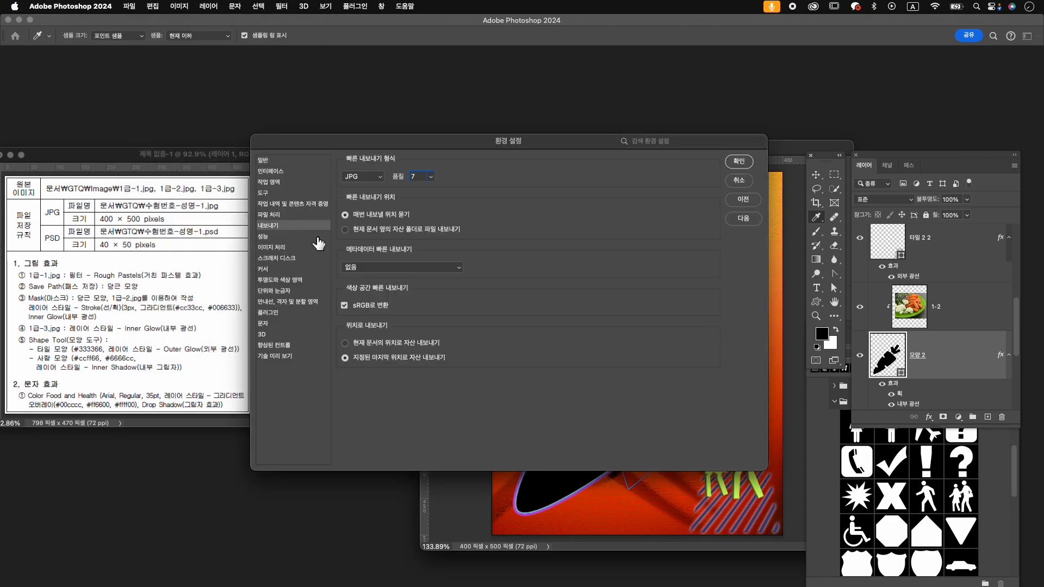
click(380, 177)
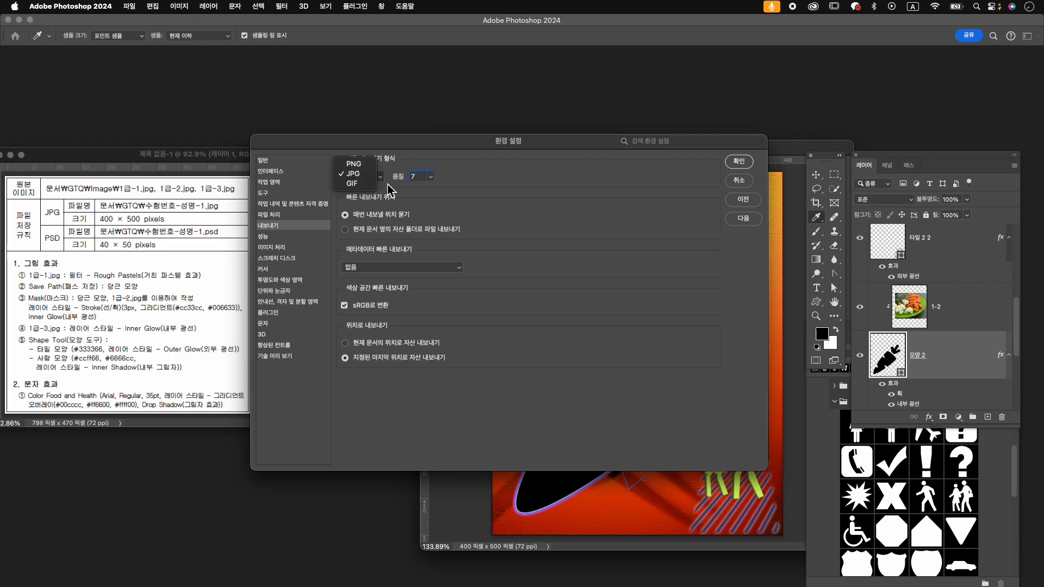
click(435, 177)
click(432, 177)
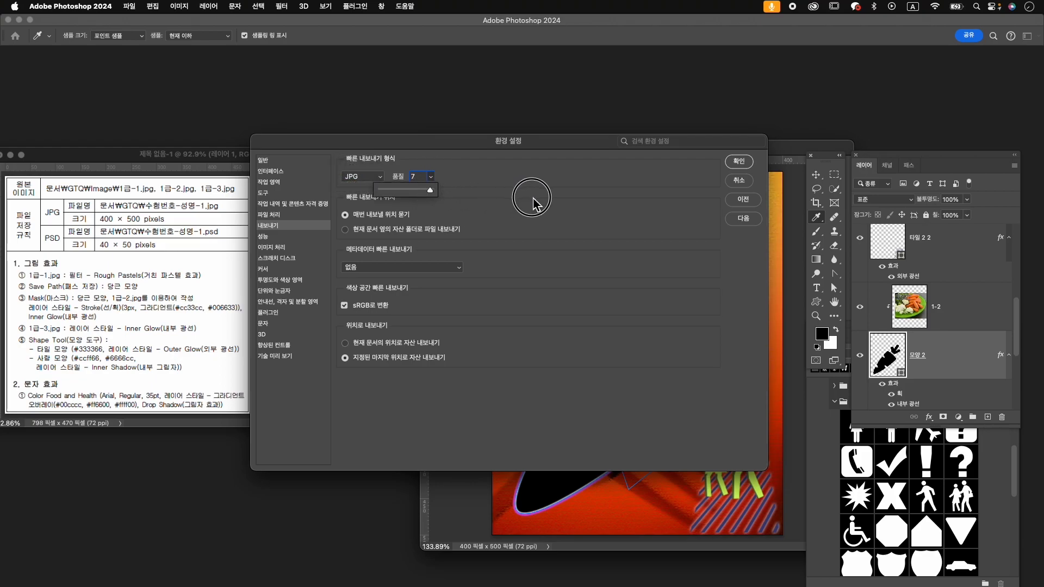
click(740, 162)
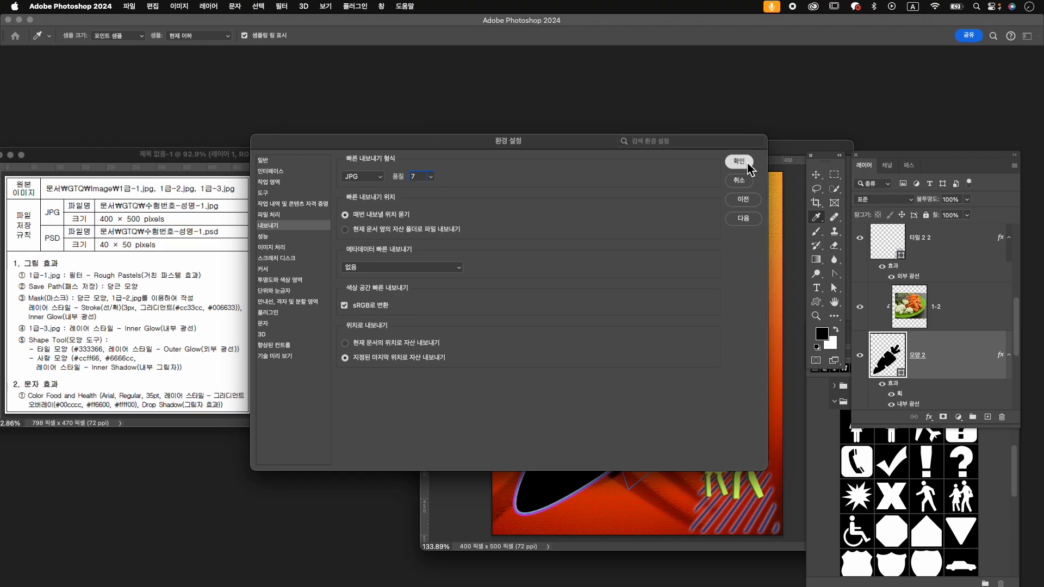
- Quick-export the finished poster as 수험번호-성명-1.jpg into the GTQ folder
click(130, 6)
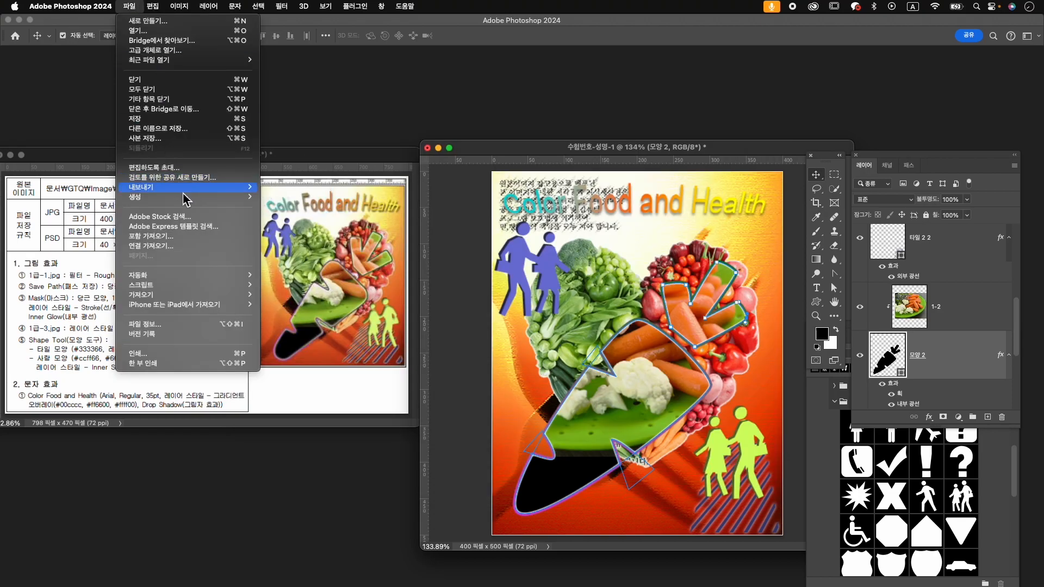
mouse_move(187, 188)
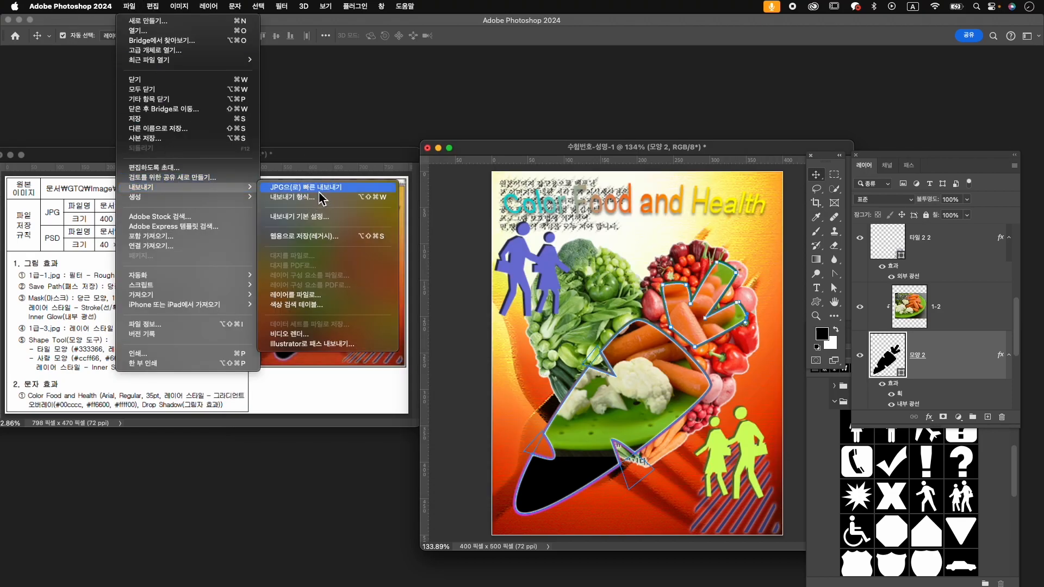
click(319, 189)
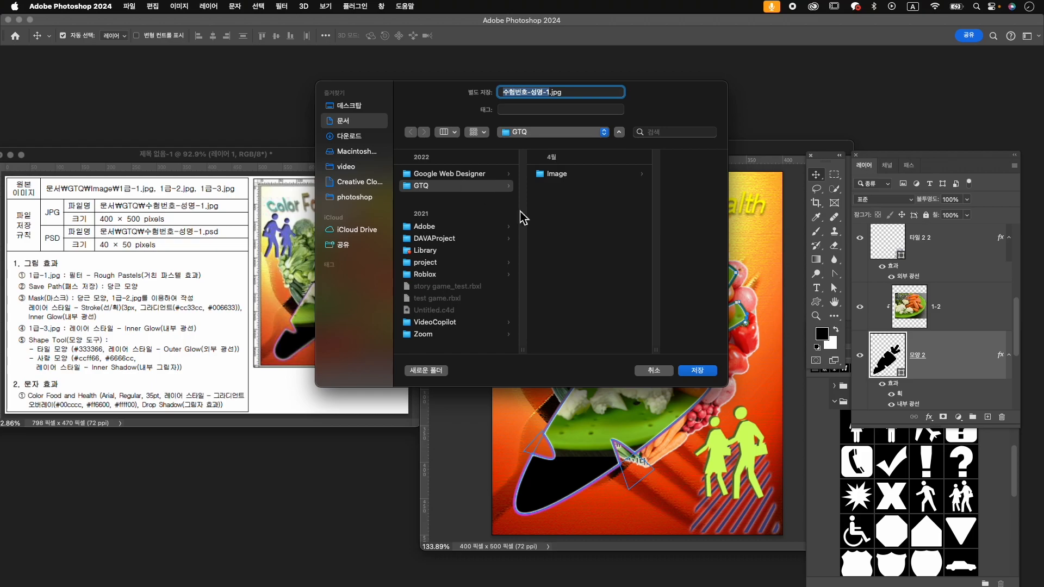
click(703, 371)
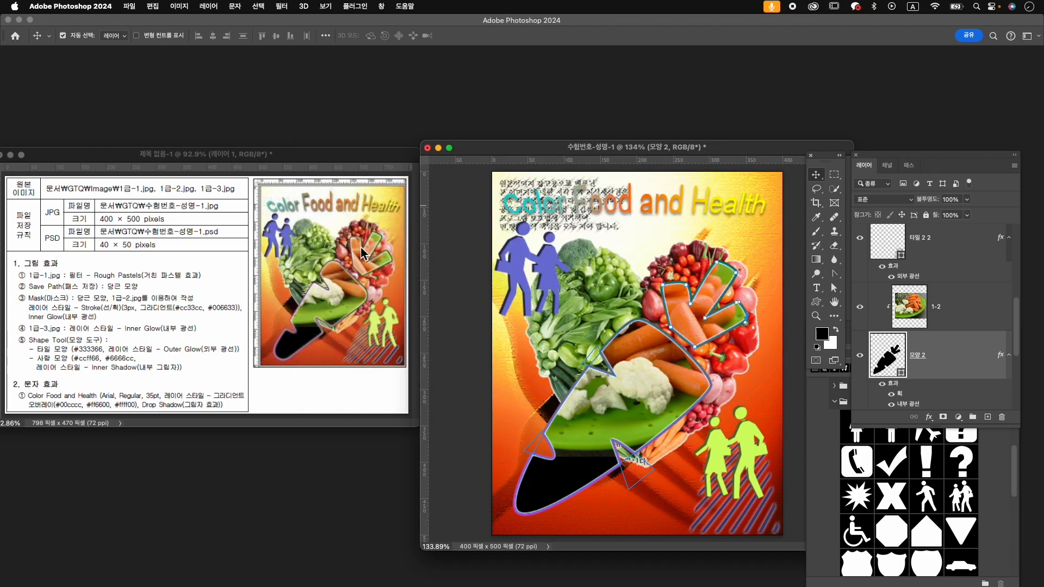
- Resize the poster image to 40 × 50 pixels
key(super)
key(super+alt+i)
text(40)
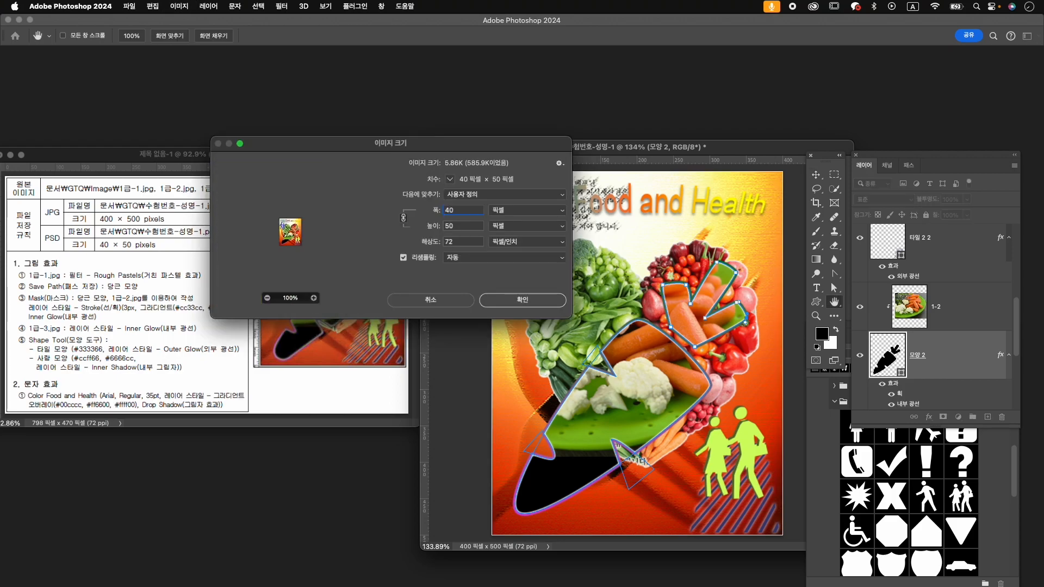
click(523, 300)
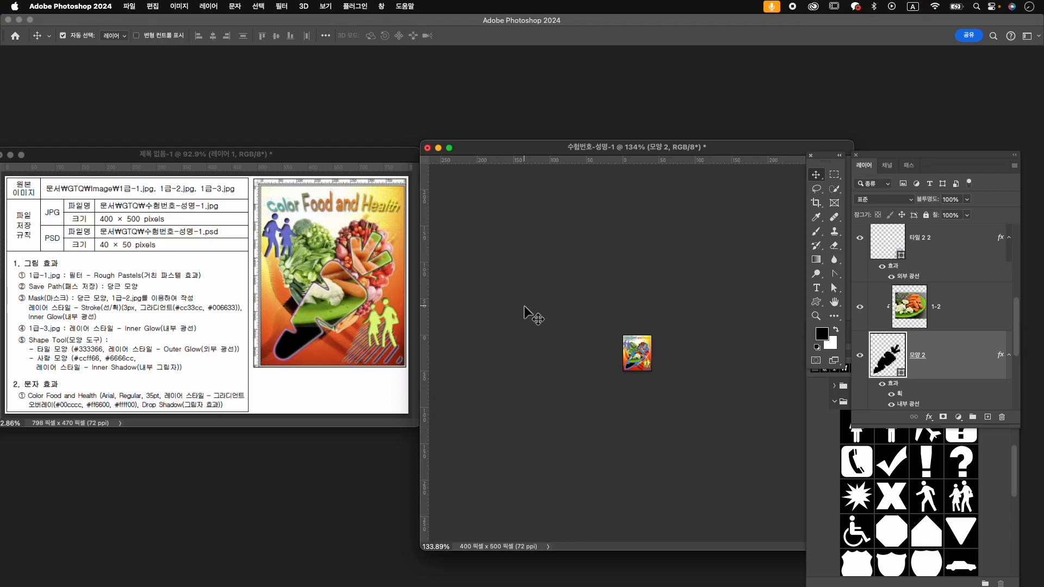
- Save the reduced poster in Photoshop format as 수험번호-성명-1.psd in the GTQ folder
click(136, 7)
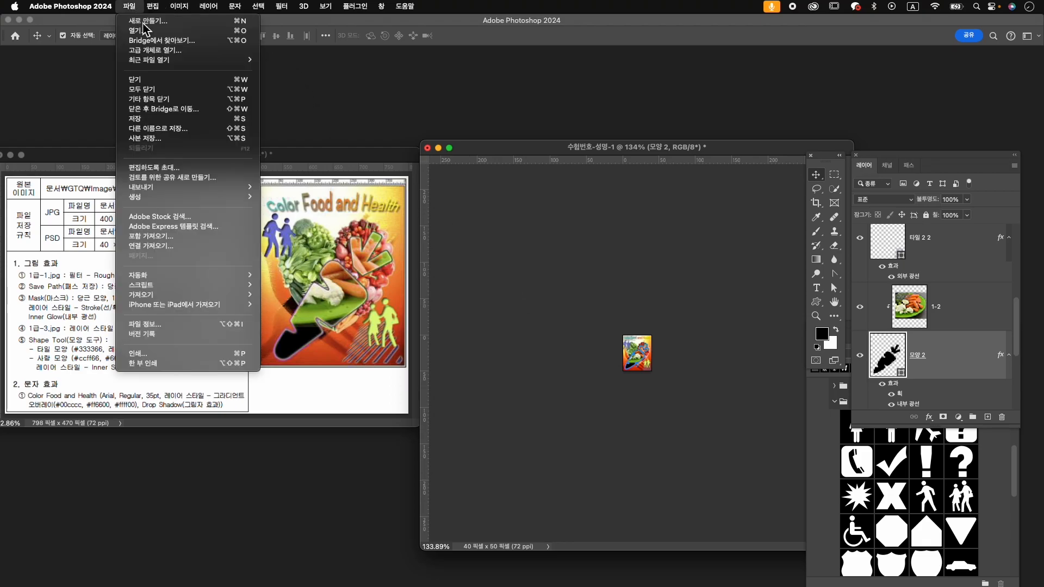
click(191, 133)
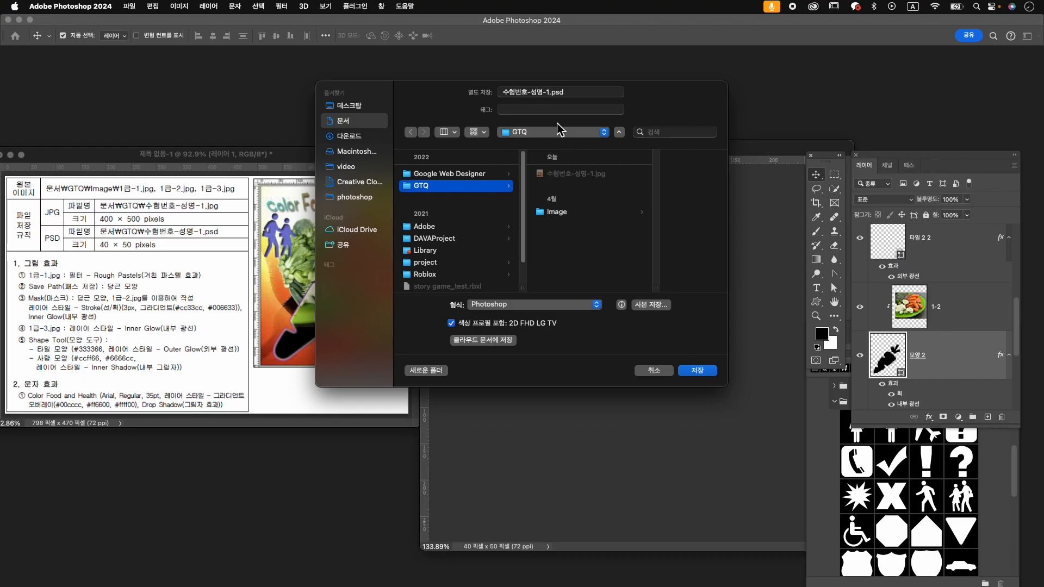
click(697, 371)
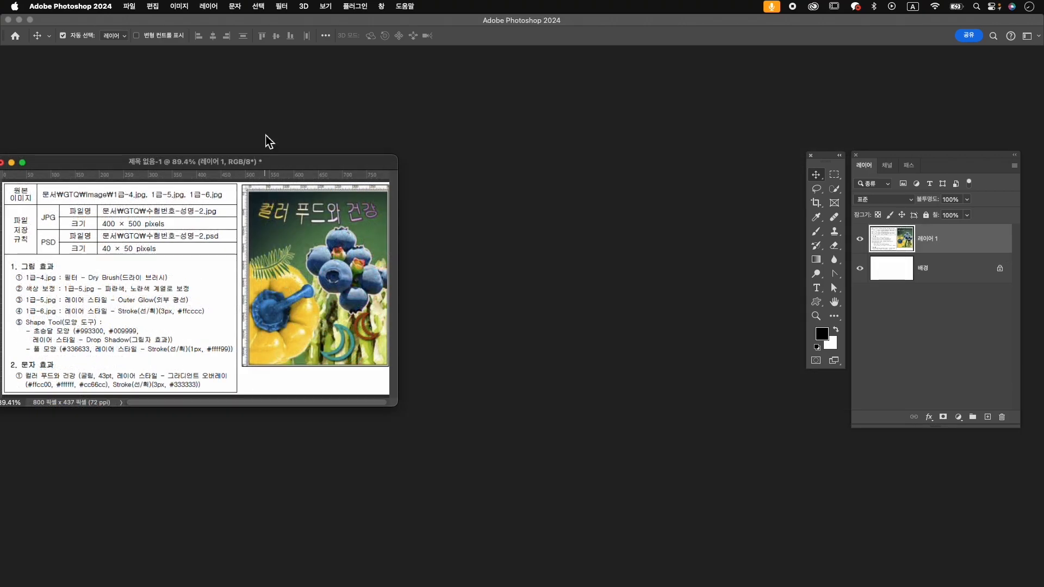
- Create a 400 × 500 pixel document named 수험번호-성명-2 and place its enlarged window beside the exam sheet
key(super+n)
text(t)
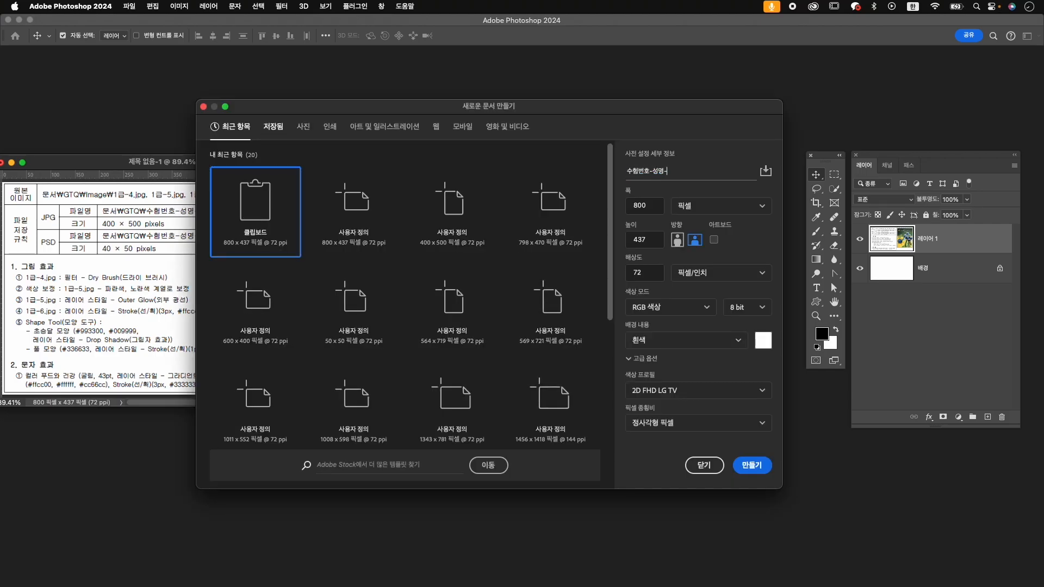
key(Tab)
text(400)
key(Tab)
text(5)
key(Tab)
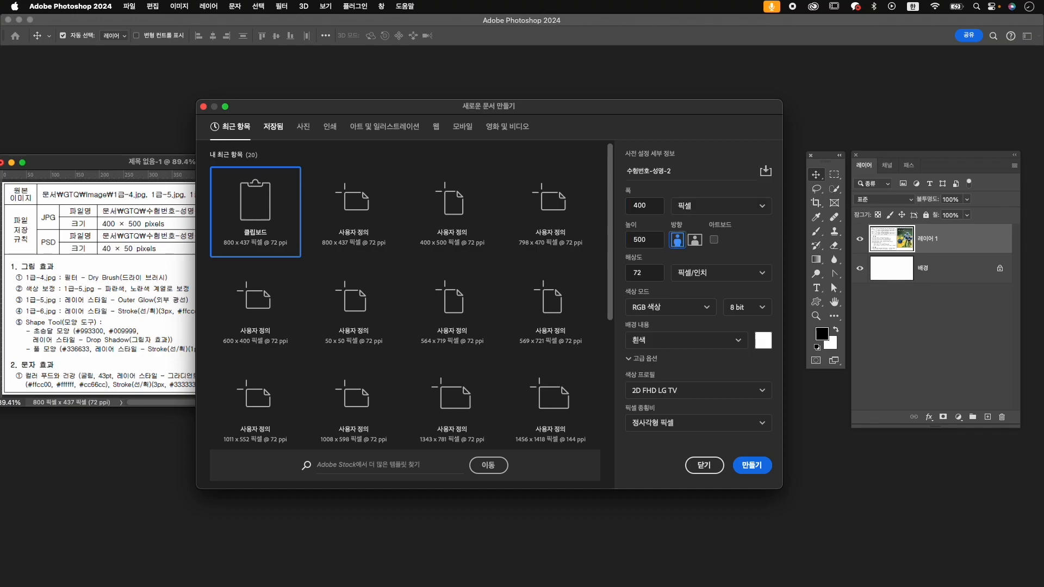
click(756, 466)
click(176, 75)
drag(176, 80, 532, 157)
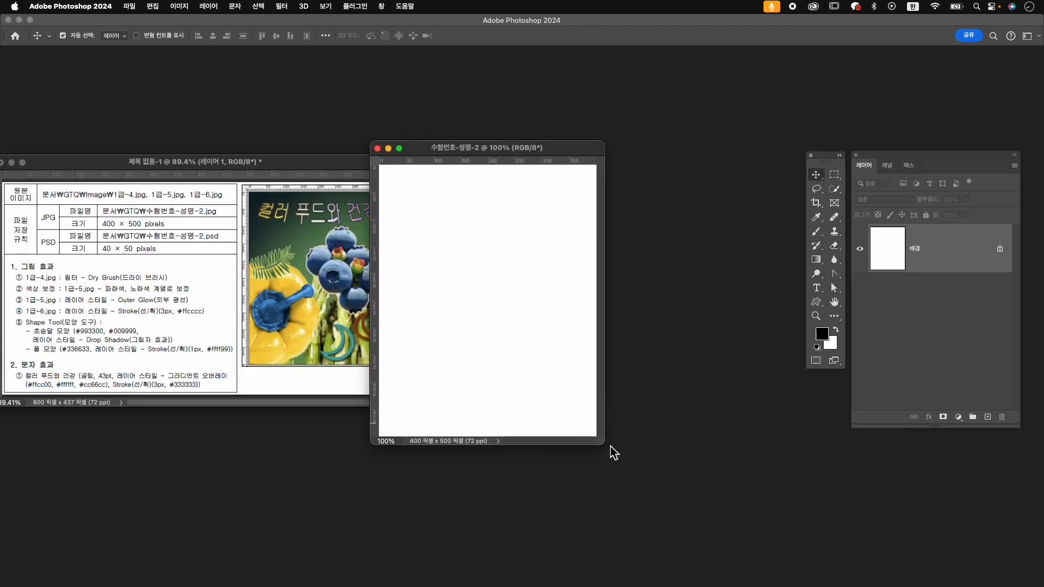
drag(605, 445, 671, 489)
- Open 1급-4.jpg from the GTQ Image folder and move its window clear of the exam sheet
key(super+o)
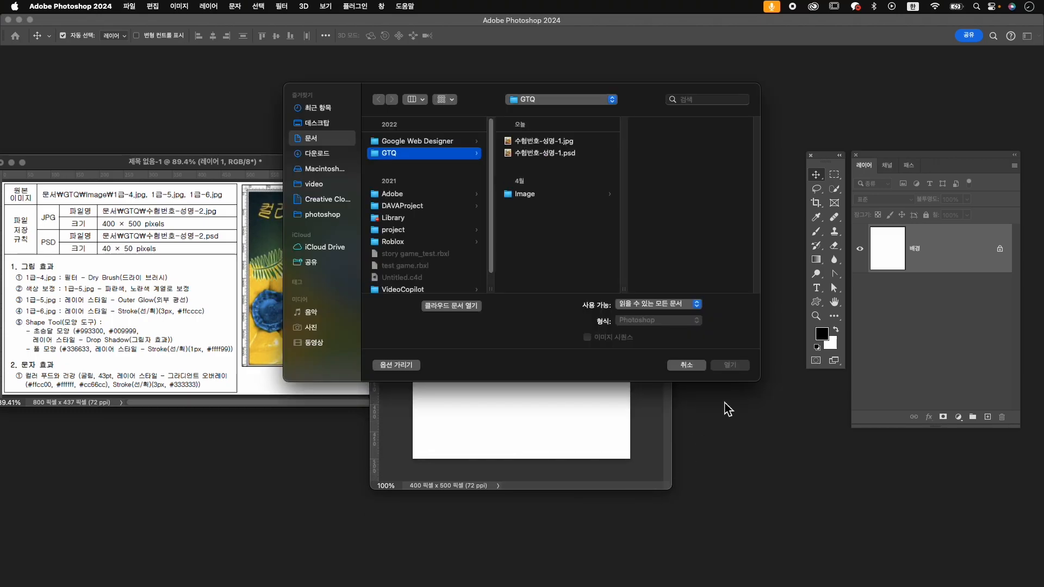
click(543, 194)
click(676, 178)
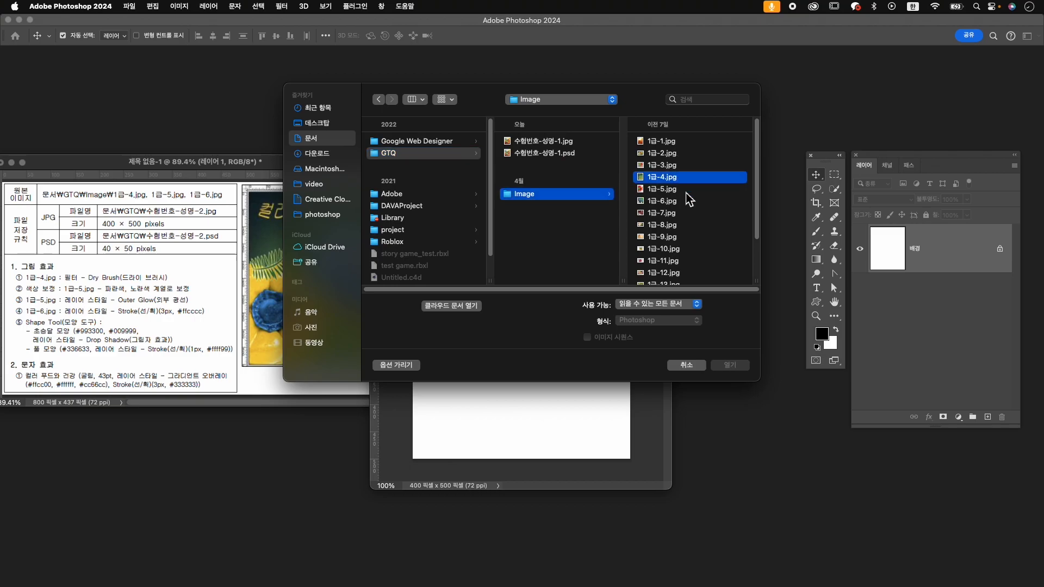
click(732, 365)
drag(228, 82, 769, 82)
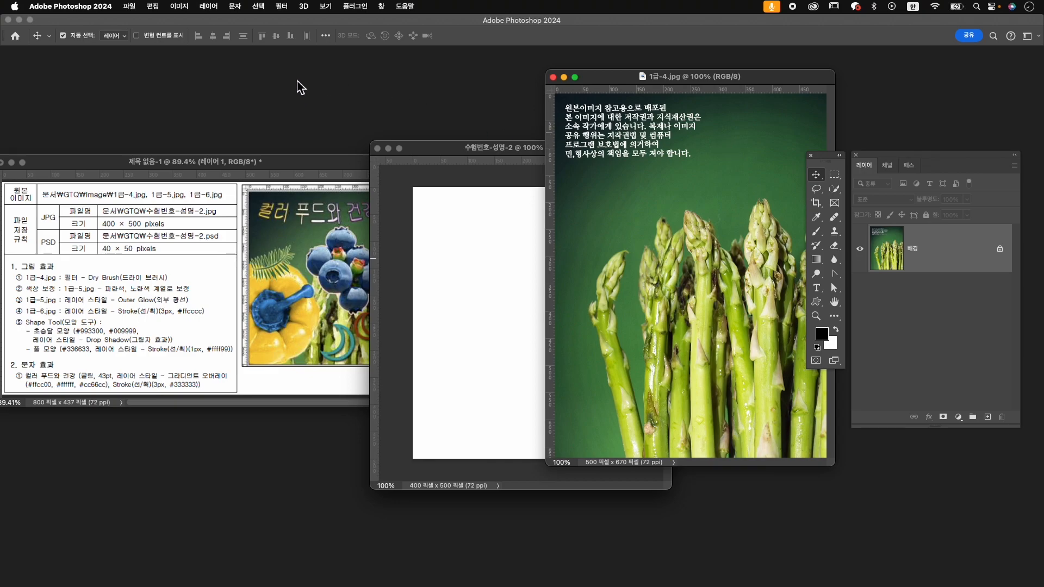
- Apply the Dry Brush filter from the Filter Gallery to the asparagus image with brush size 2, brush detail 8 and texture 1
click(281, 7)
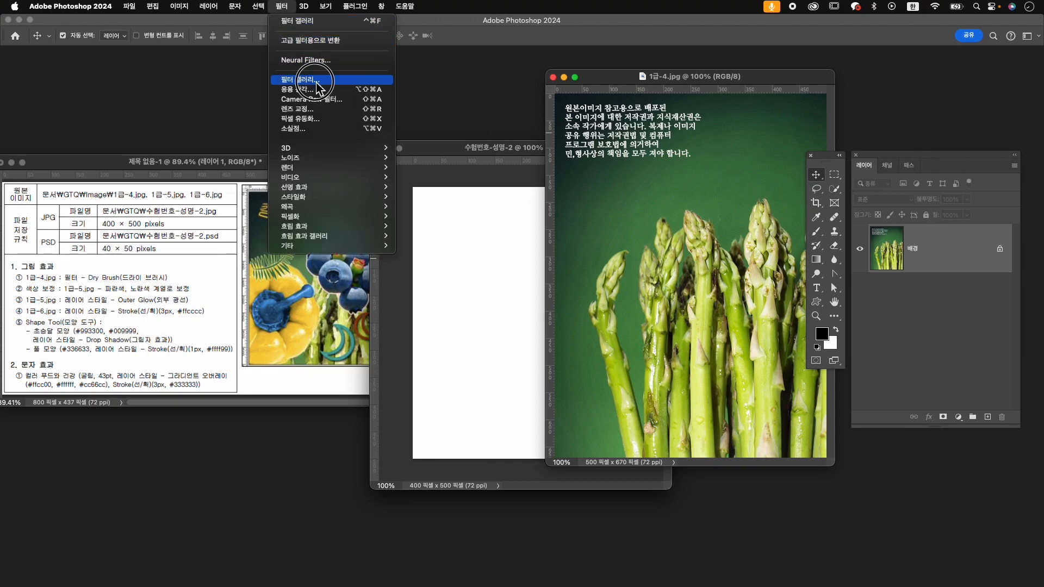
click(296, 79)
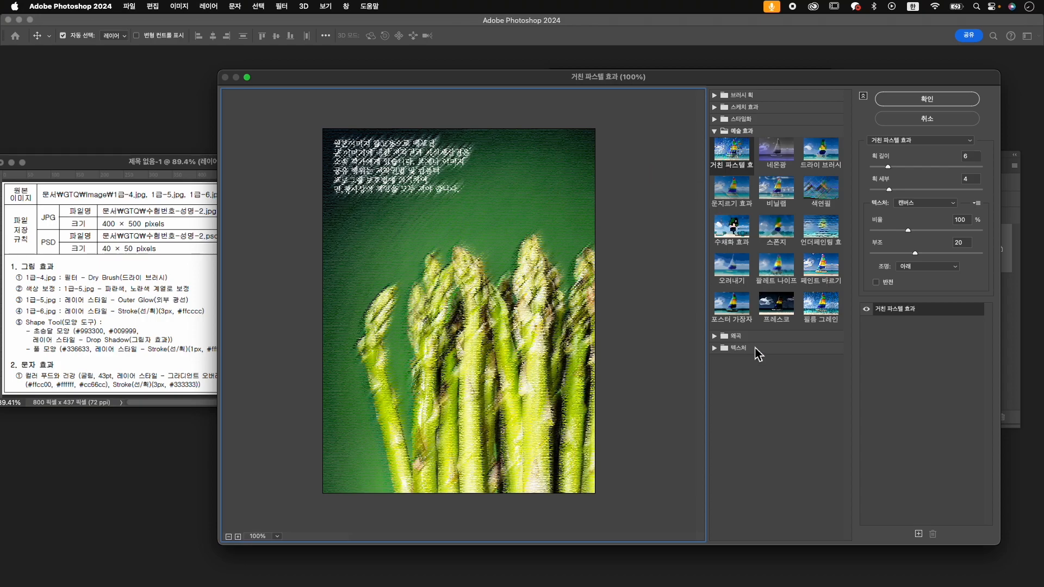
click(815, 157)
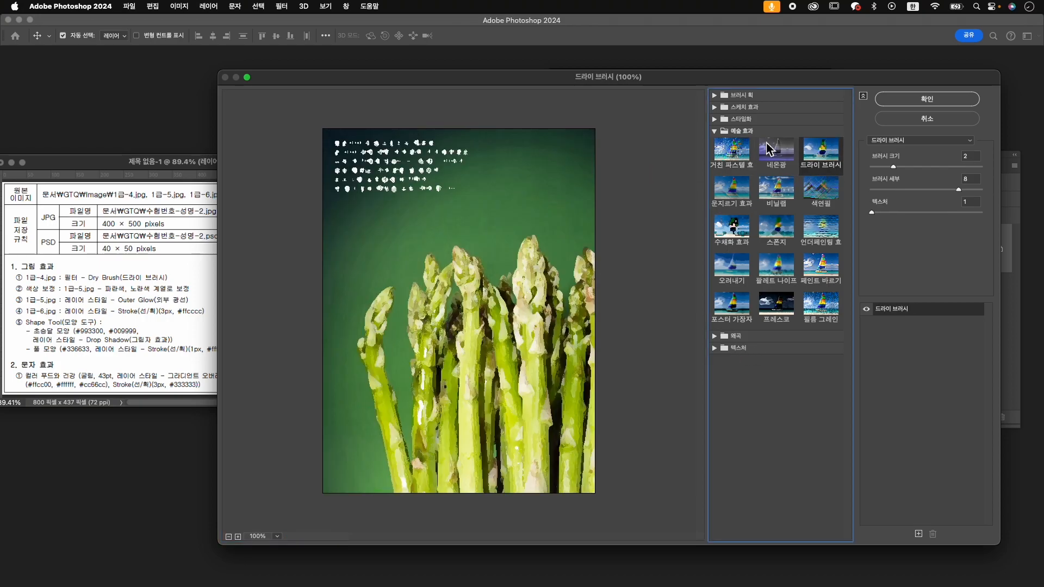
click(926, 100)
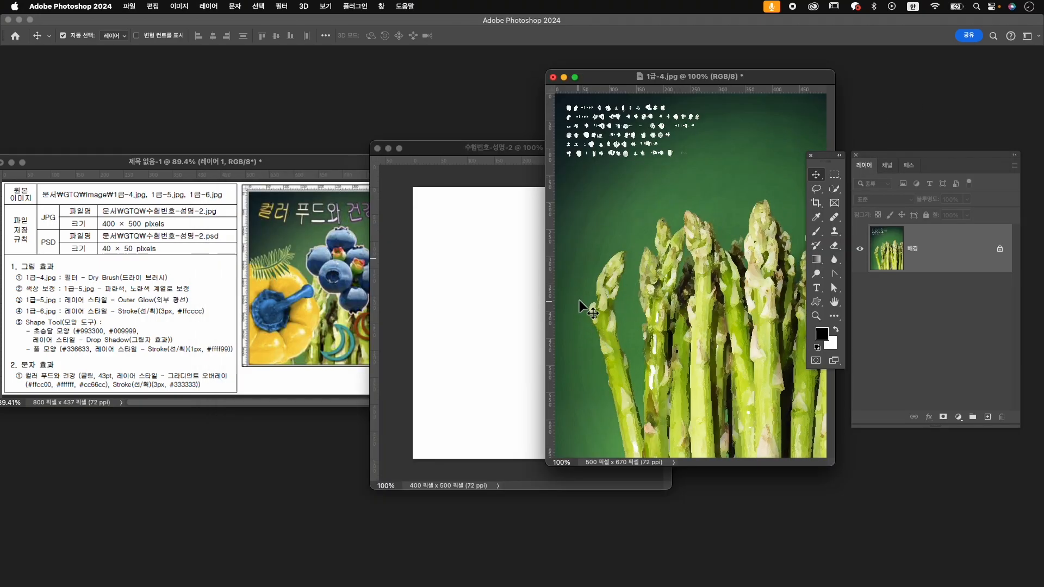
- Copy the filtered asparagus image into the 수험번호-성명-2 document and close 1급-4.jpg without saving
drag(621, 295, 499, 296)
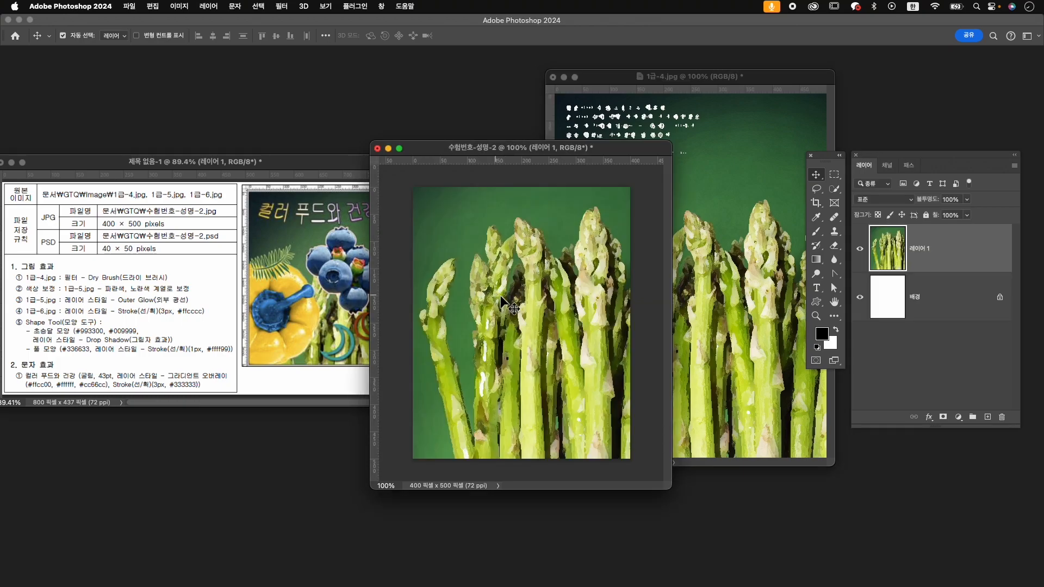
click(553, 77)
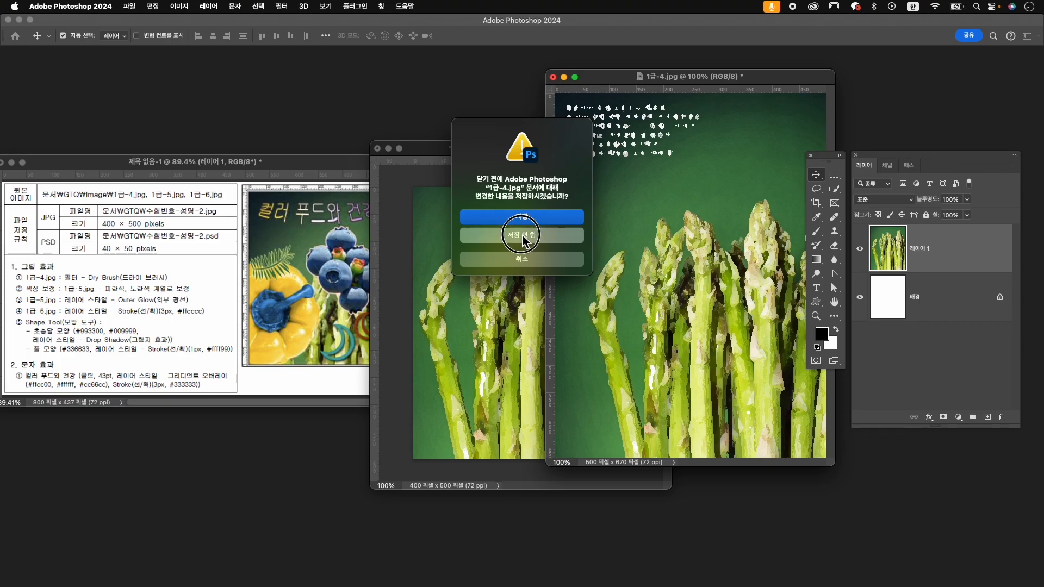
click(517, 252)
- Rename the asparagus layer as 1-4
double_click(924, 255)
text(1-4)
key(Return)
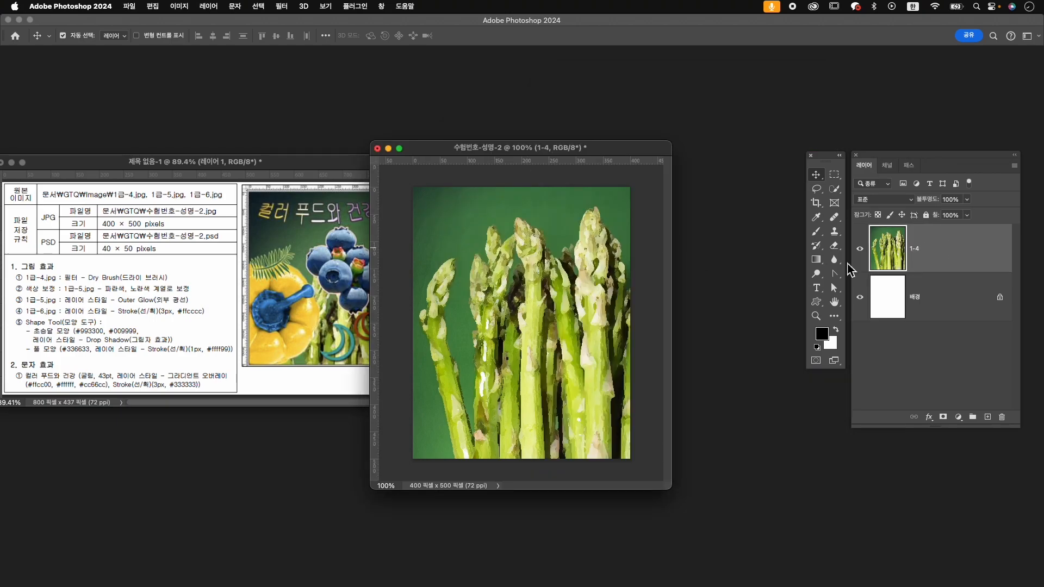
- Scale the 1-4 asparagus layer to 80.60%, resting on the canvas's lower edge, and add a horizontal guide just above mid-canvas
key(super+t)
drag(658, 465, 629, 430)
drag(572, 397, 573, 426)
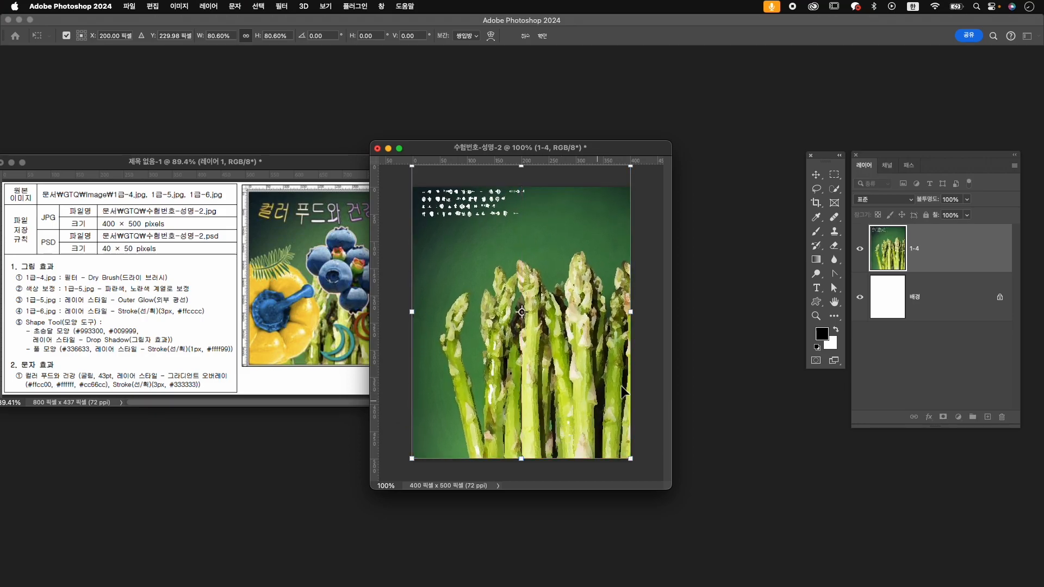
drag(462, 148, 553, 148)
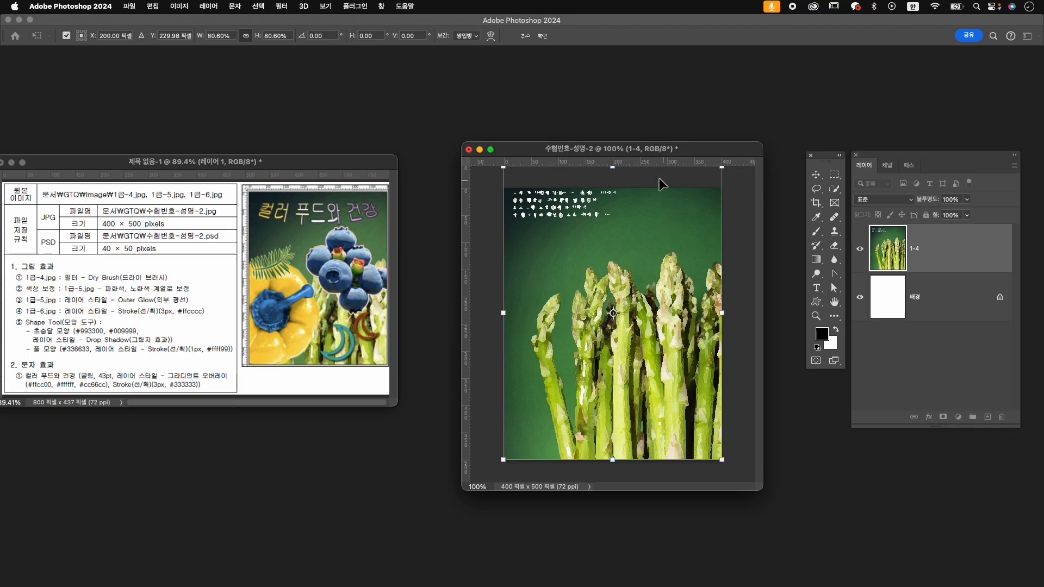
drag(608, 164, 599, 297)
key(Return)
- Nudge the asparagus layer down and to the right and enlarge it slightly so it covers the canvas's left edge
drag(667, 261, 669, 288)
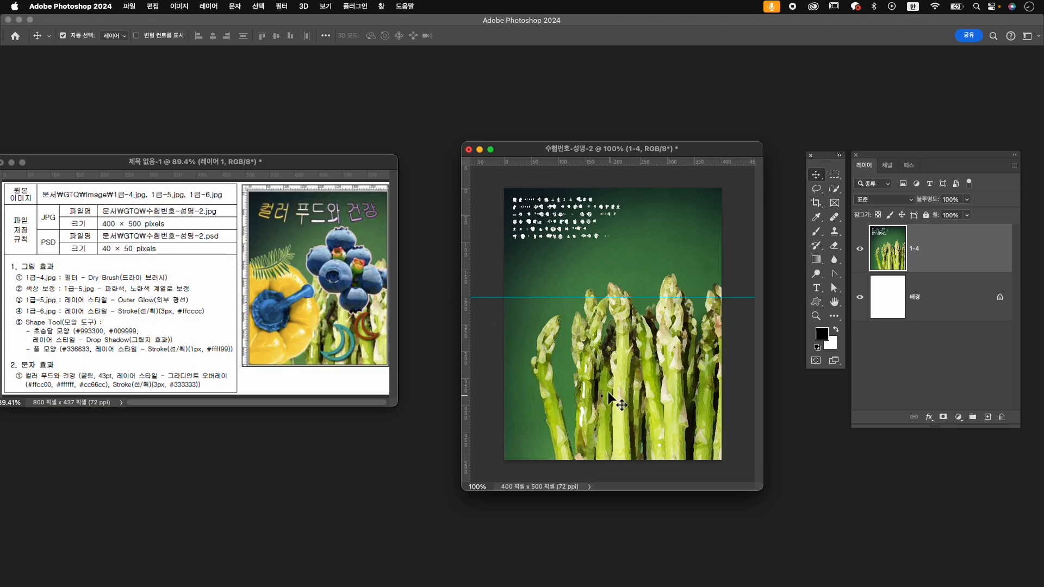
drag(597, 382, 603, 383)
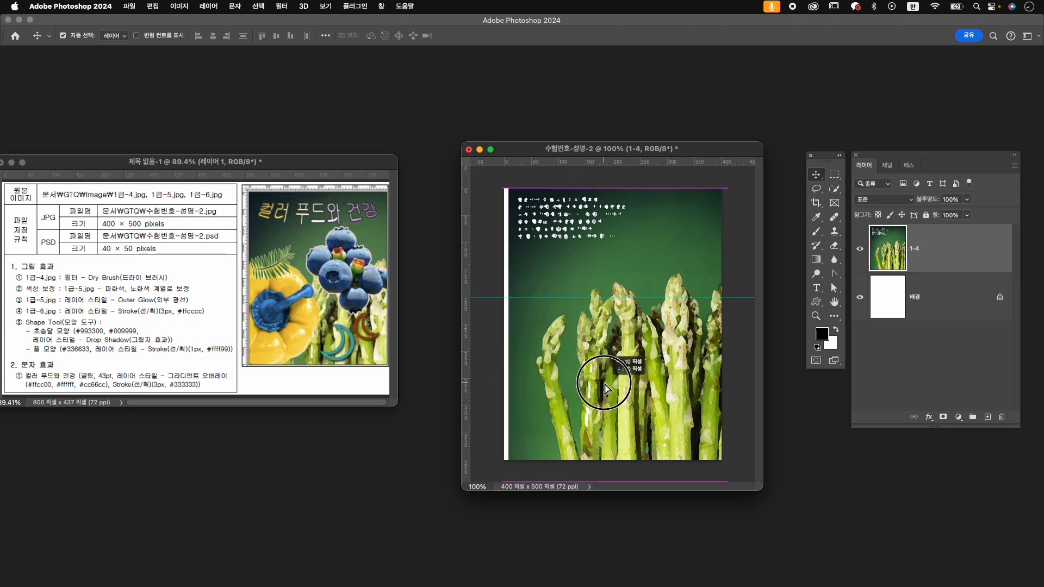
key(super+t)
drag(509, 188, 505, 183)
key(Return)
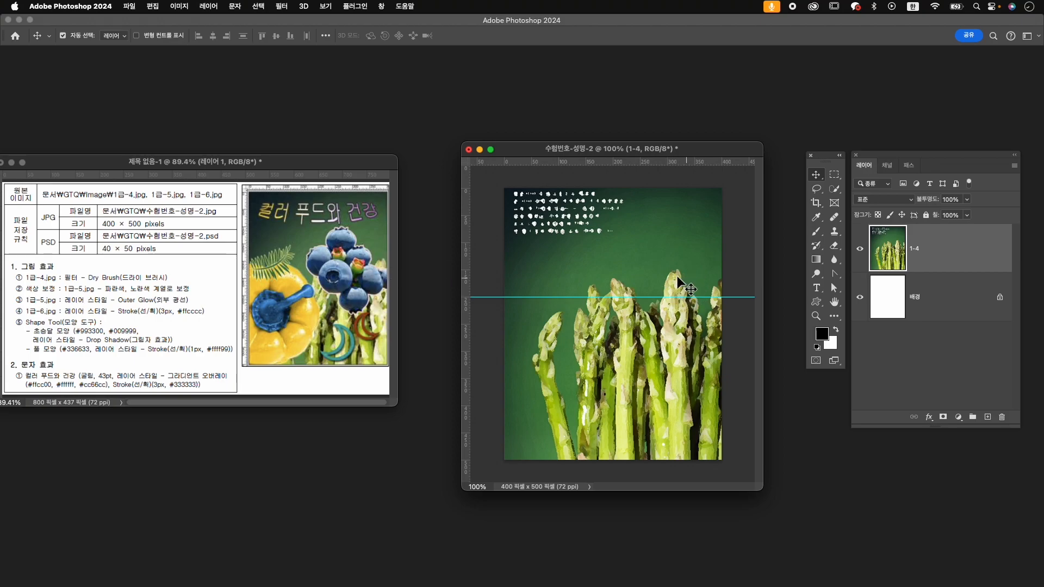
- Enlarge the asparagus layer to 120.15% and reposition it so it fills the canvas with the spears shifted down and right like the reference
drag(679, 287, 712, 304)
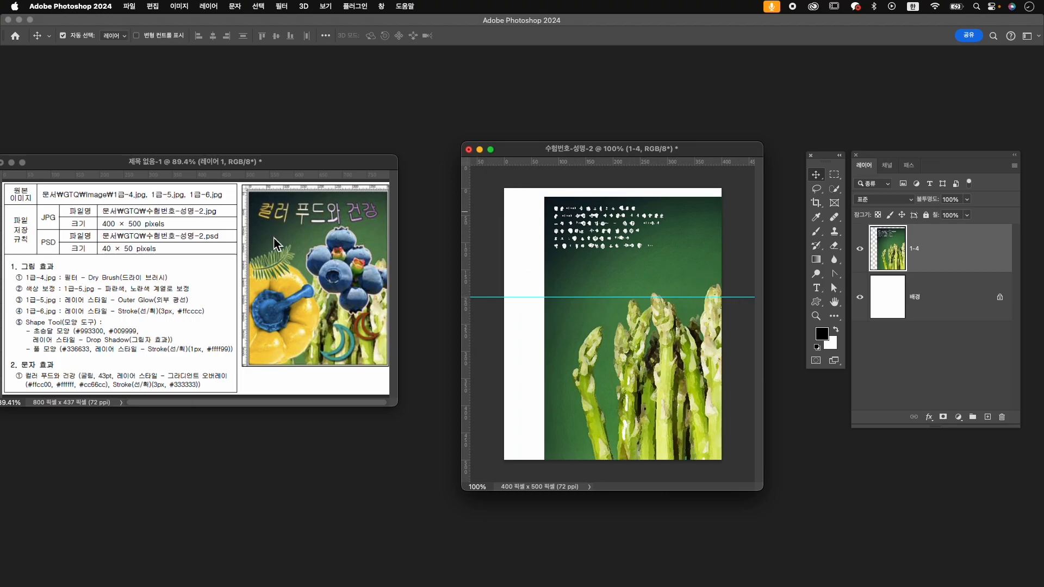
drag(697, 337, 698, 341)
key(super+t)
drag(544, 201, 449, 180)
drag(573, 242, 572, 283)
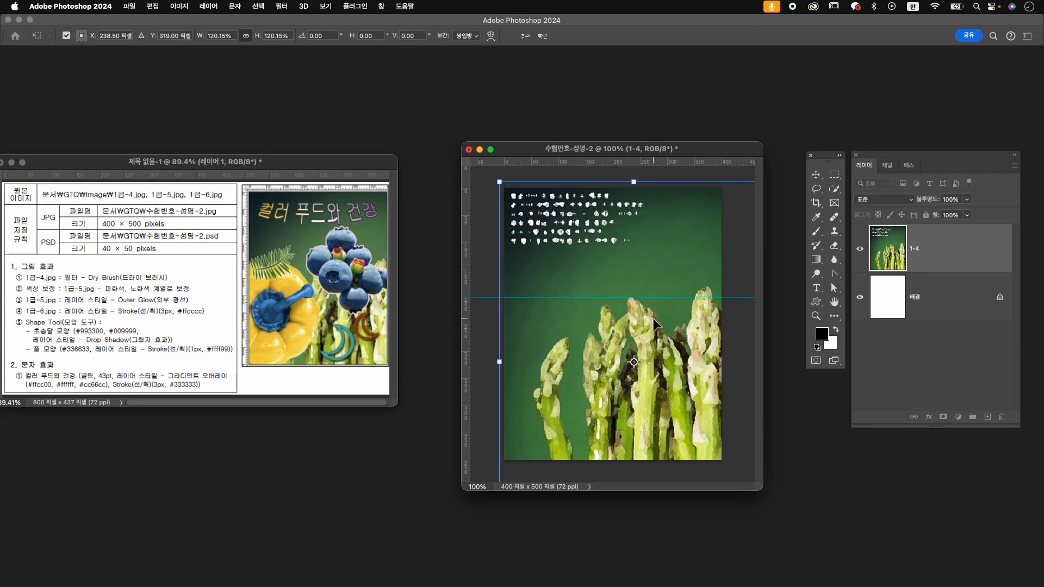
key(Return)
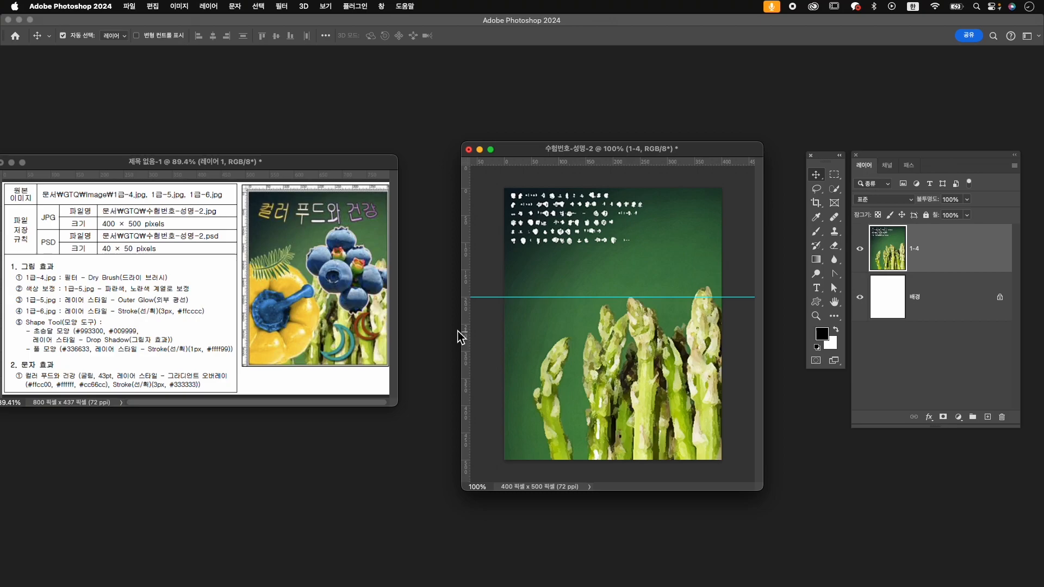
- Open 1급-5.jpg from the GTQ Image folder and move its window clear of the exam sheet
key(super+o)
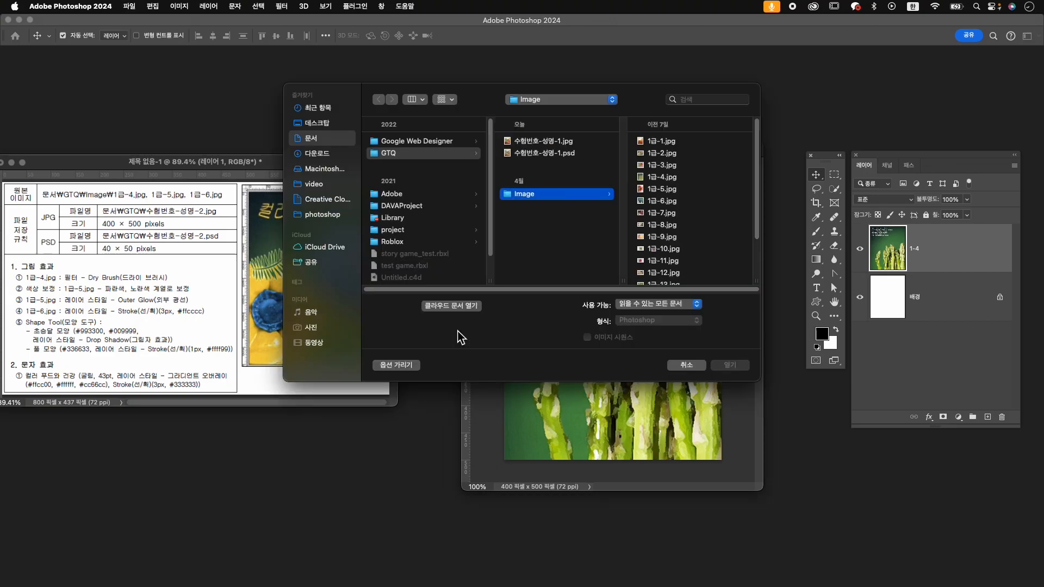
click(661, 188)
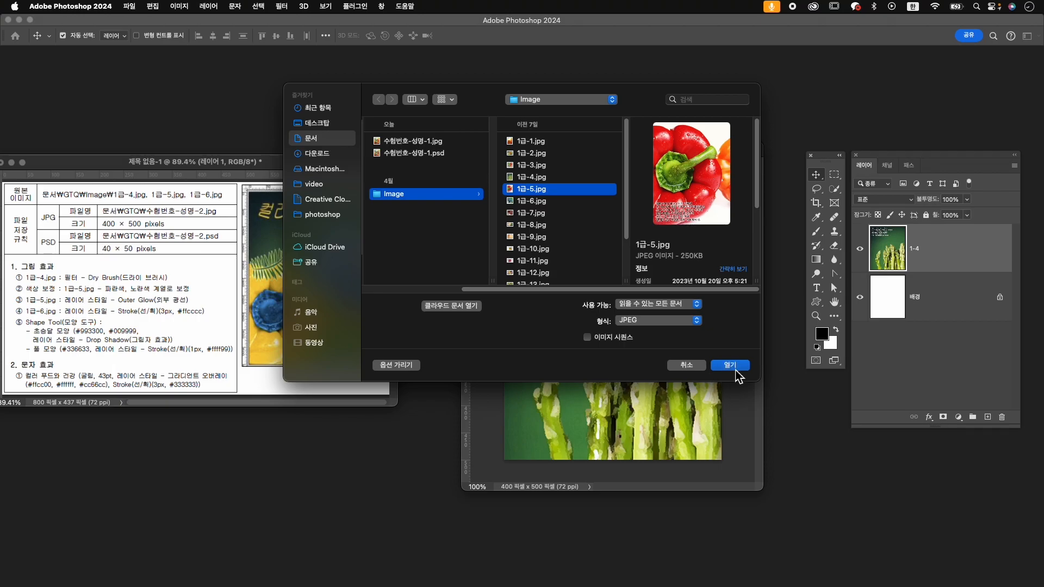
click(733, 367)
drag(183, 90, 647, 109)
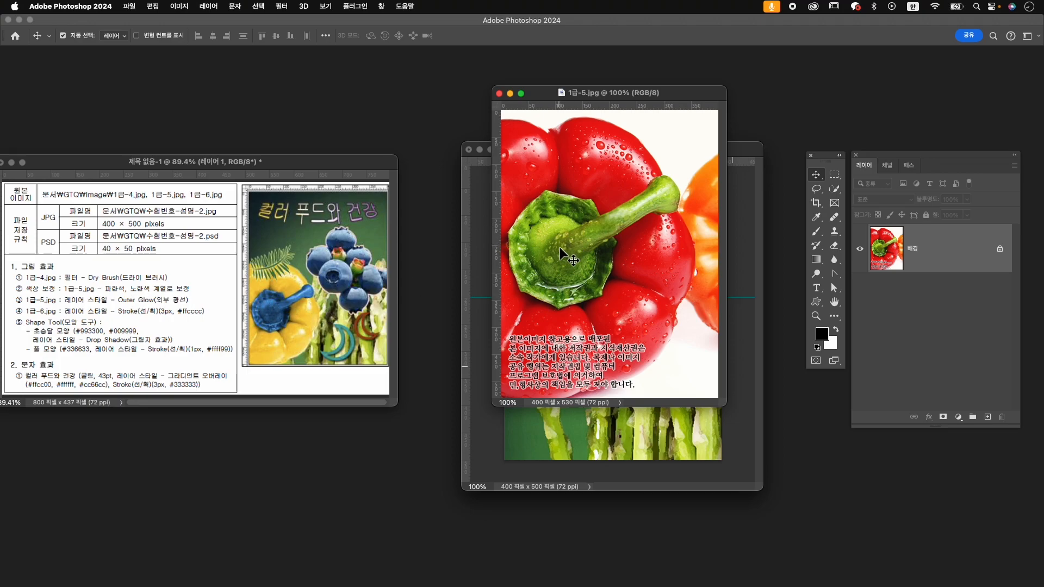
- Select the red flesh of the large pepper with Quick Selection and add a Hue/Saturation adjustment layer masked to it
click(834, 189)
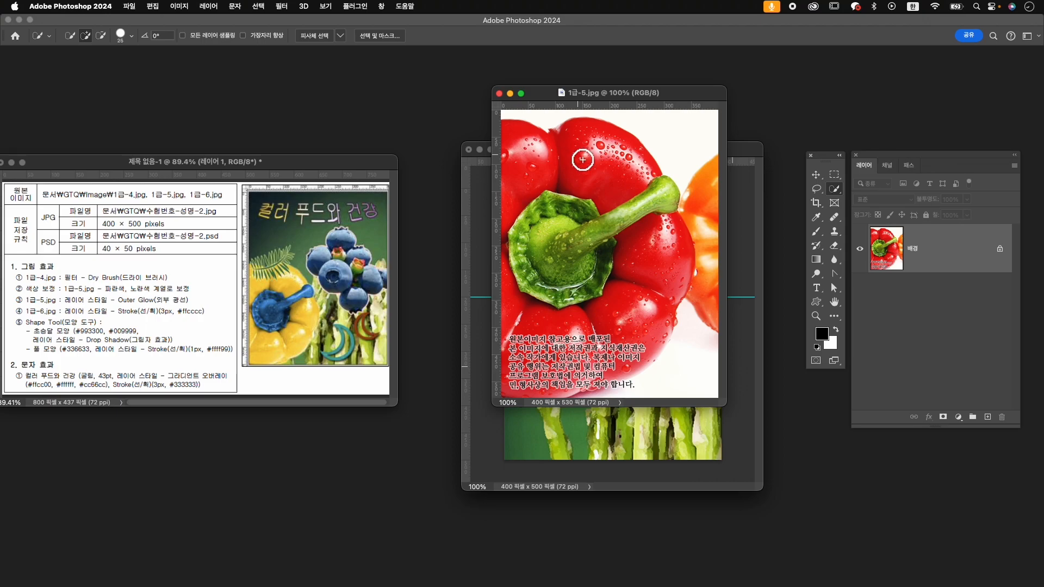
mouse_move(543, 158)
mouse_down()
mouse_move(601, 152)
mouse_move(634, 173)
mouse_move(656, 244)
mouse_move(653, 297)
mouse_move(622, 338)
mouse_move(549, 363)
mouse_move(494, 290)
mouse_move(531, 349)
mouse_move(601, 352)
mouse_move(595, 333)
mouse_move(534, 349)
mouse_move(588, 341)
mouse_move(517, 376)
mouse_move(513, 330)
mouse_move(507, 390)
mouse_move(596, 367)
mouse_move(555, 389)
mouse_move(602, 374)
mouse_move(645, 342)
mouse_move(603, 374)
mouse_move(652, 341)
mouse_move(624, 370)
mouse_move(658, 342)
mouse_move(543, 391)
mouse_move(601, 368)
mouse_move(654, 323)
mouse_move(623, 330)
mouse_move(628, 309)
mouse_up()
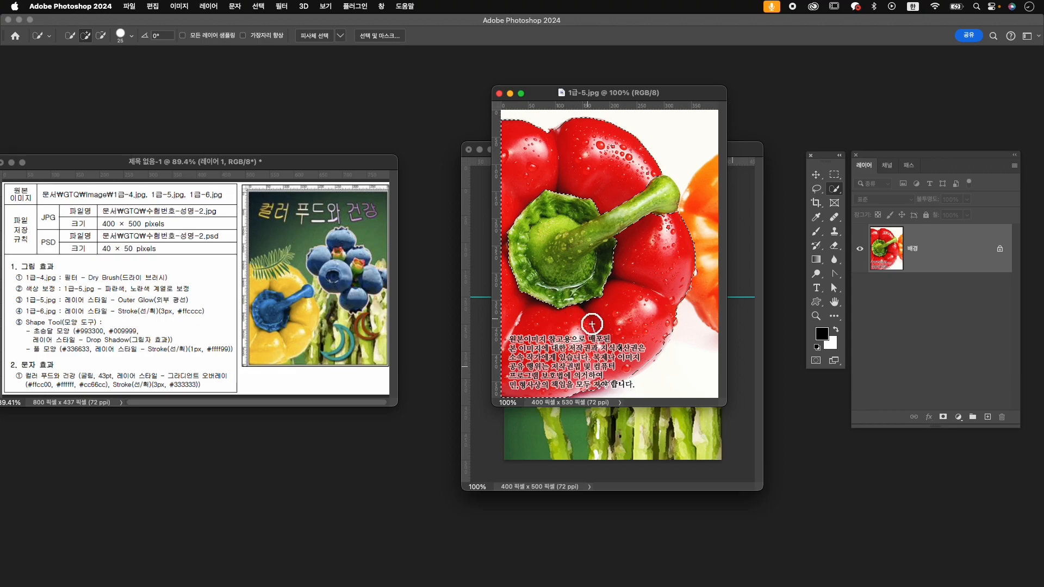
click(959, 417)
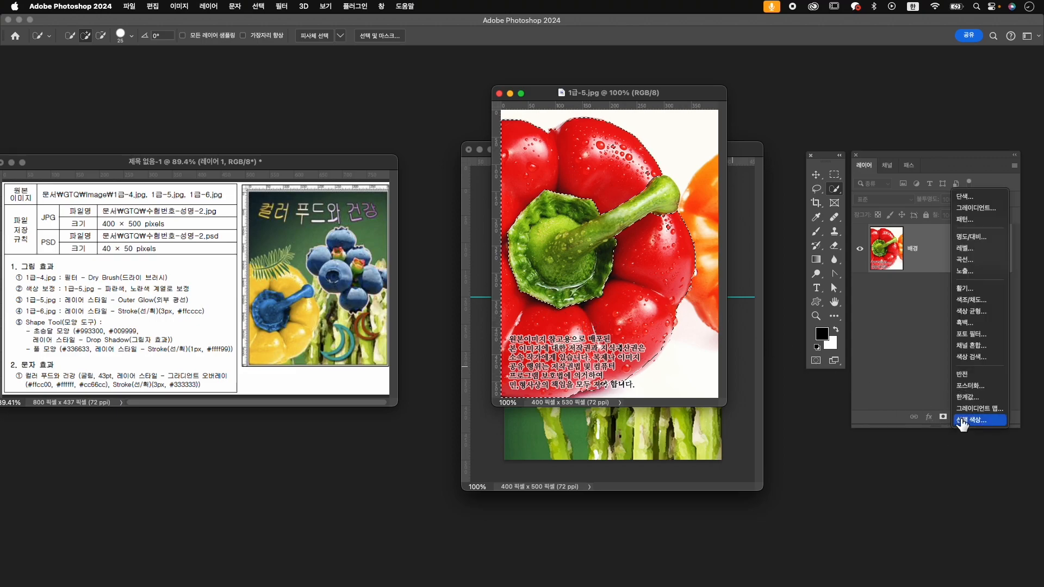
click(972, 299)
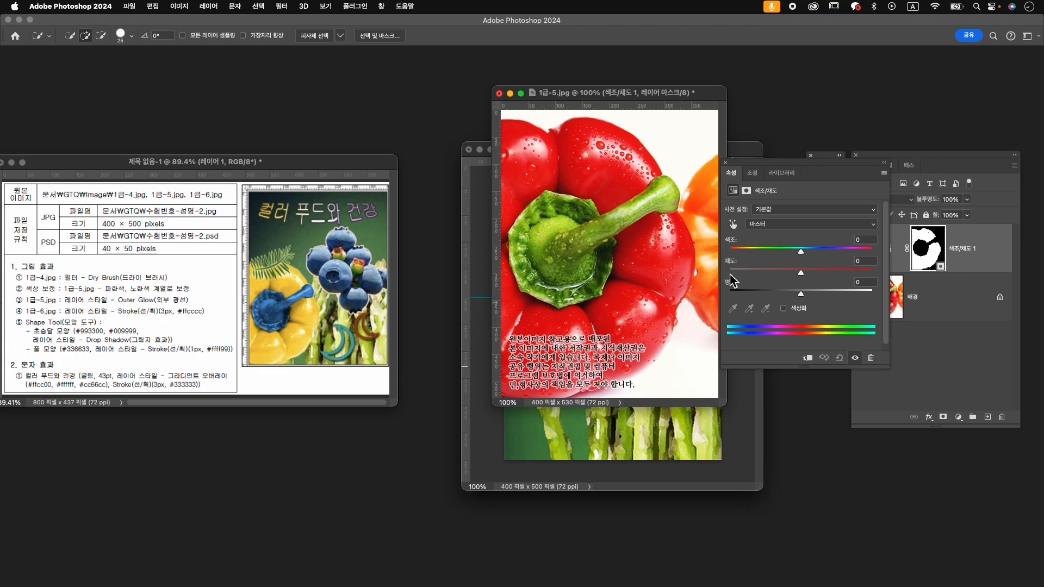
- Colorize the pepper flesh yellow with hue 48, saturation 85 and lightness +27
click(798, 313)
drag(731, 251, 852, 272)
drag(802, 298, 820, 295)
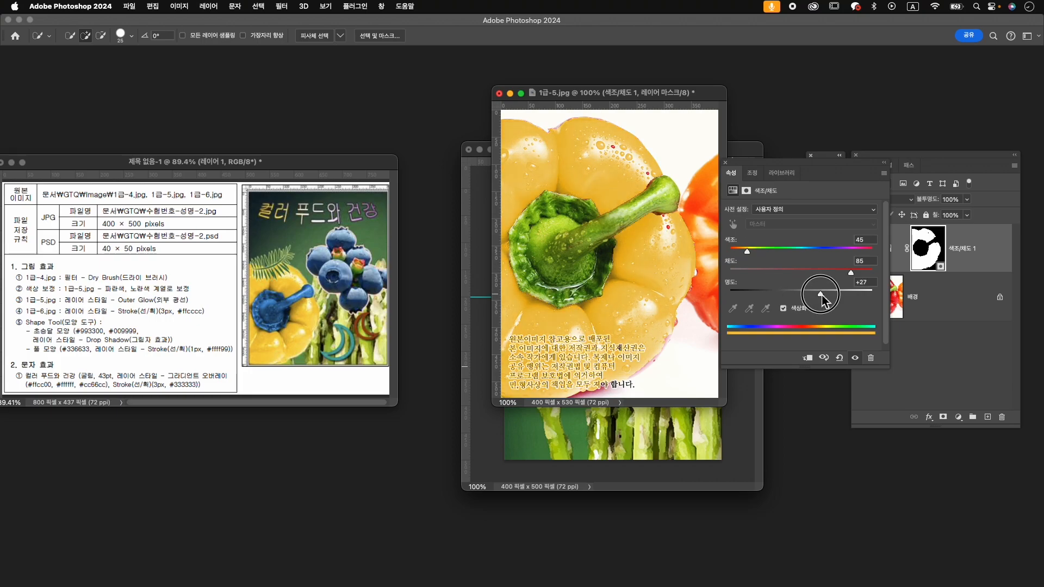
drag(748, 251, 750, 254)
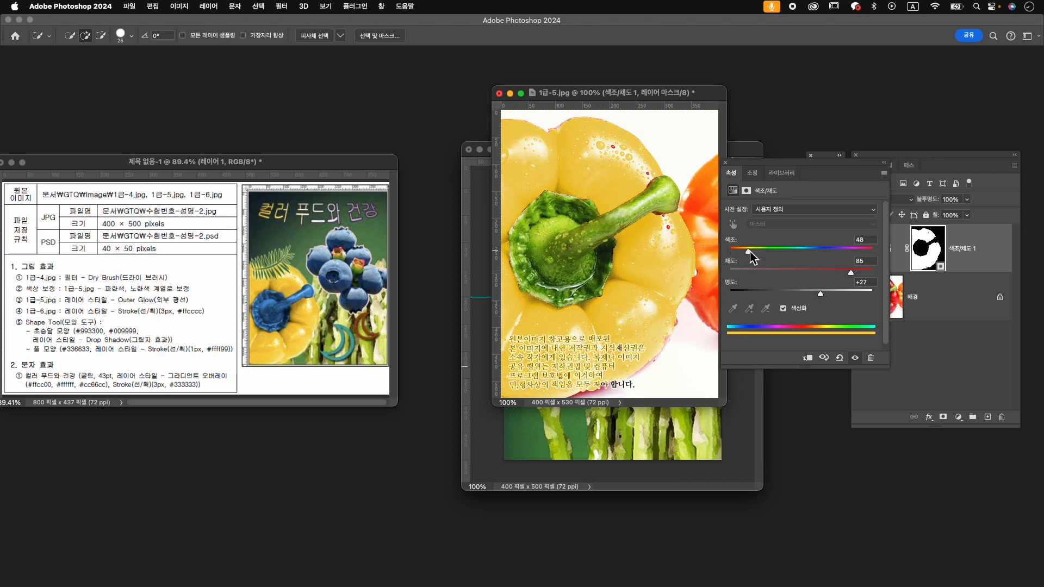
click(726, 162)
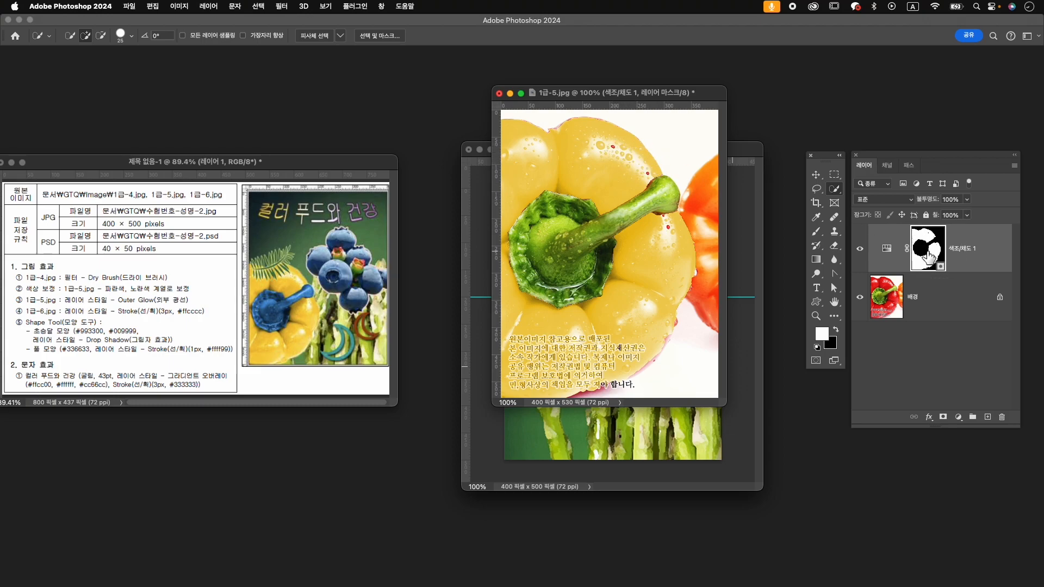
- Paint white on the 색조/채도 1 mask over the missed red spots so the yellow covers the whole pepper flesh
key(b)
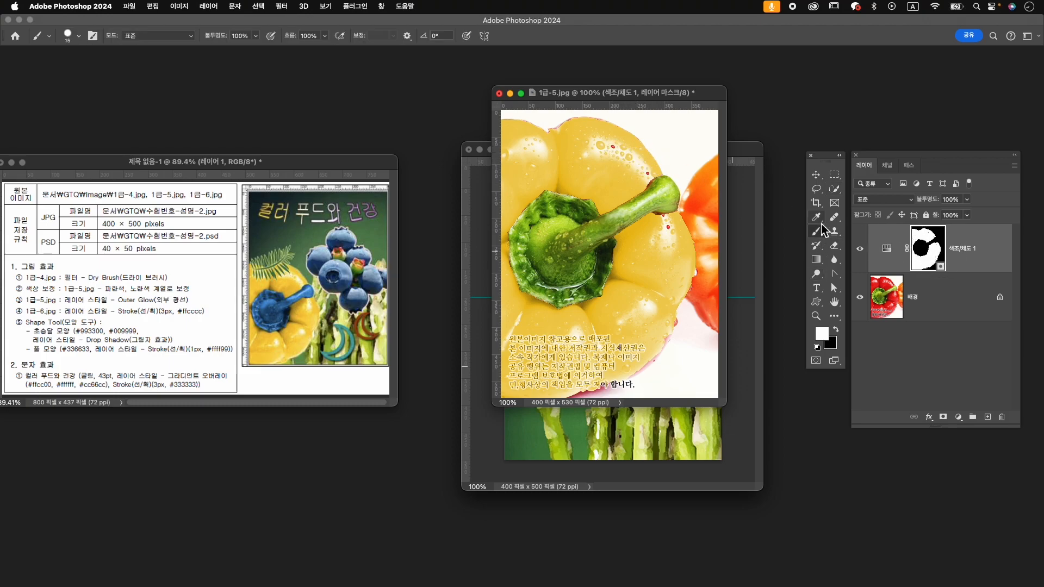
click(647, 174)
click(611, 146)
click(562, 129)
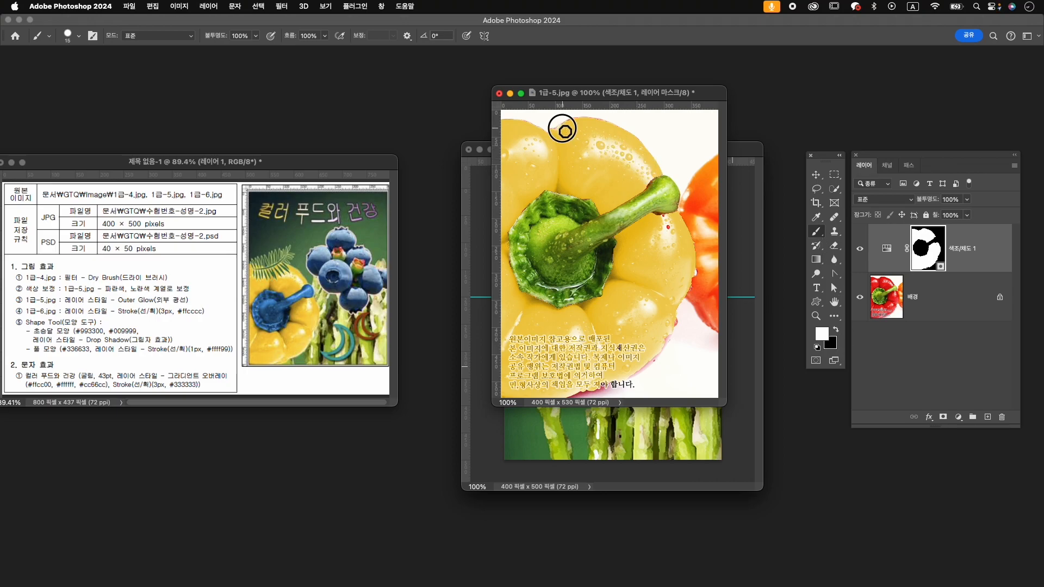
click(669, 223)
click(663, 217)
click(604, 382)
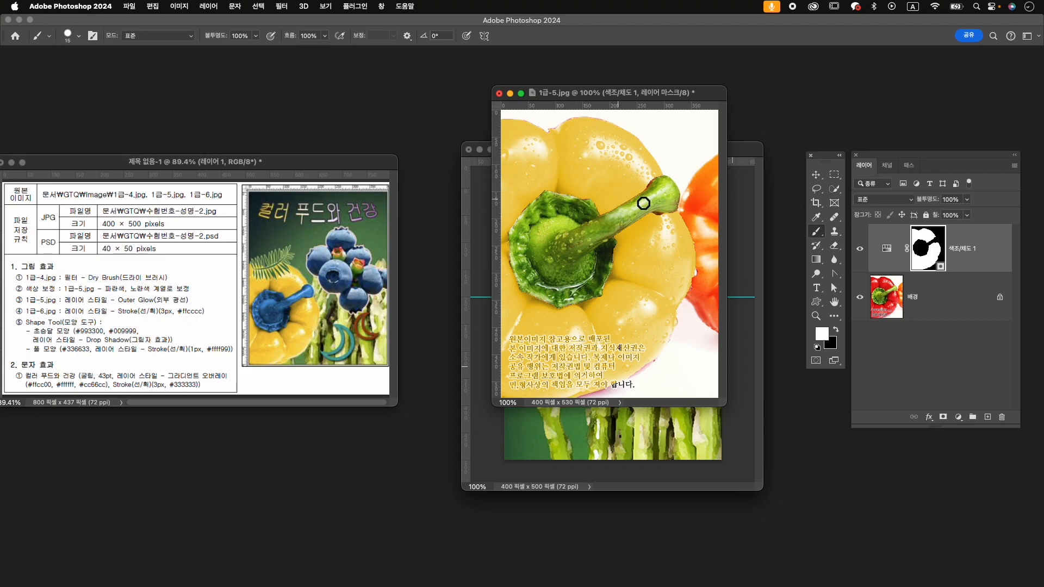
click(659, 220)
- Select the pepper's green stem and calyx on the background layer and add a second Hue/Saturation adjustment layer masked to them
click(913, 299)
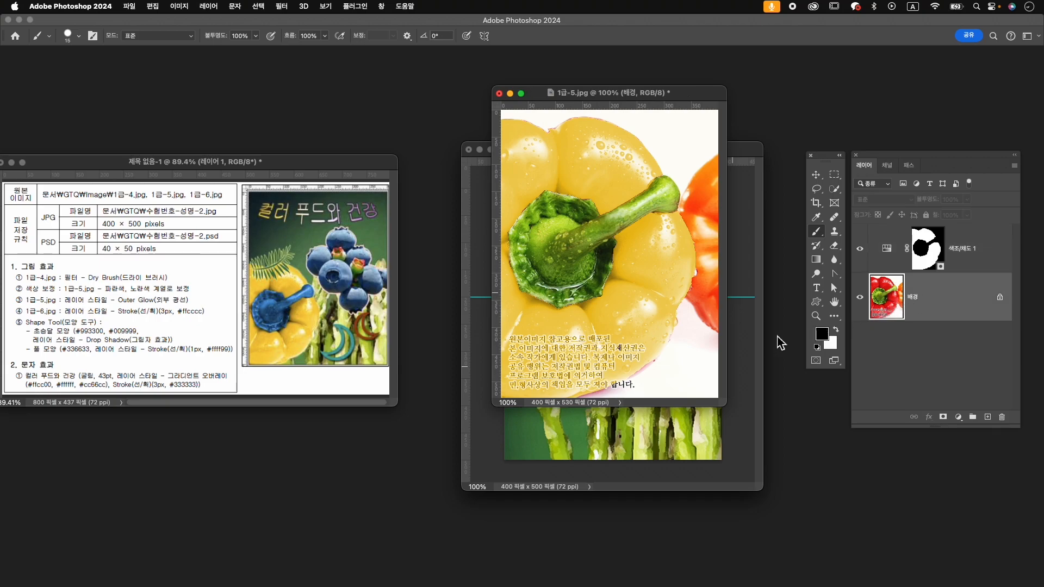
click(833, 192)
mouse_move(564, 246)
mouse_down()
mouse_move(551, 214)
mouse_move(539, 239)
mouse_move(564, 240)
mouse_move(530, 260)
mouse_move(529, 272)
mouse_move(567, 289)
mouse_move(534, 281)
mouse_move(591, 289)
mouse_move(592, 228)
mouse_move(580, 259)
mouse_up()
mouse_move(612, 232)
mouse_down()
mouse_move(627, 207)
mouse_move(671, 190)
mouse_up()
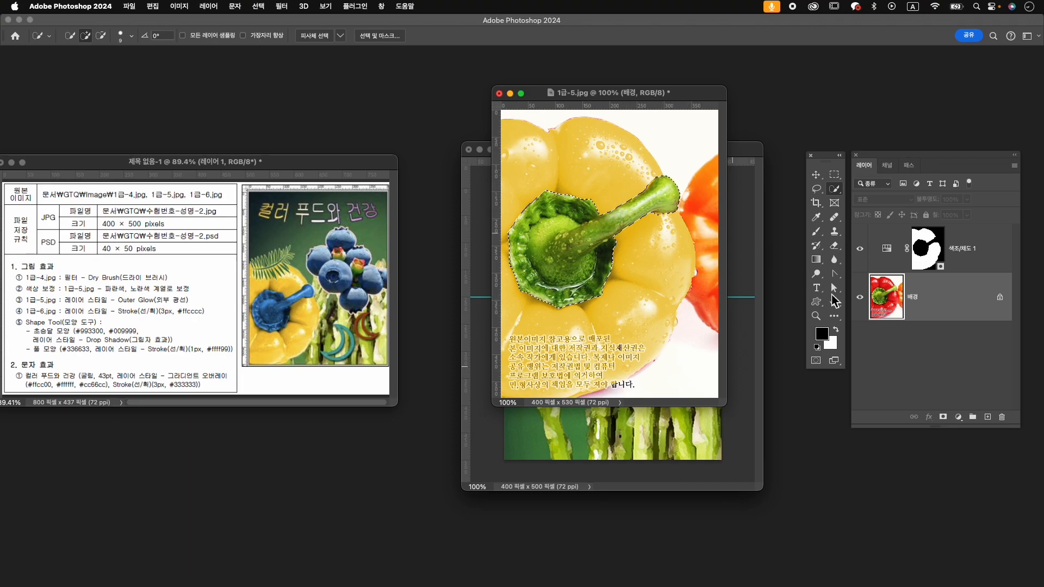
click(959, 417)
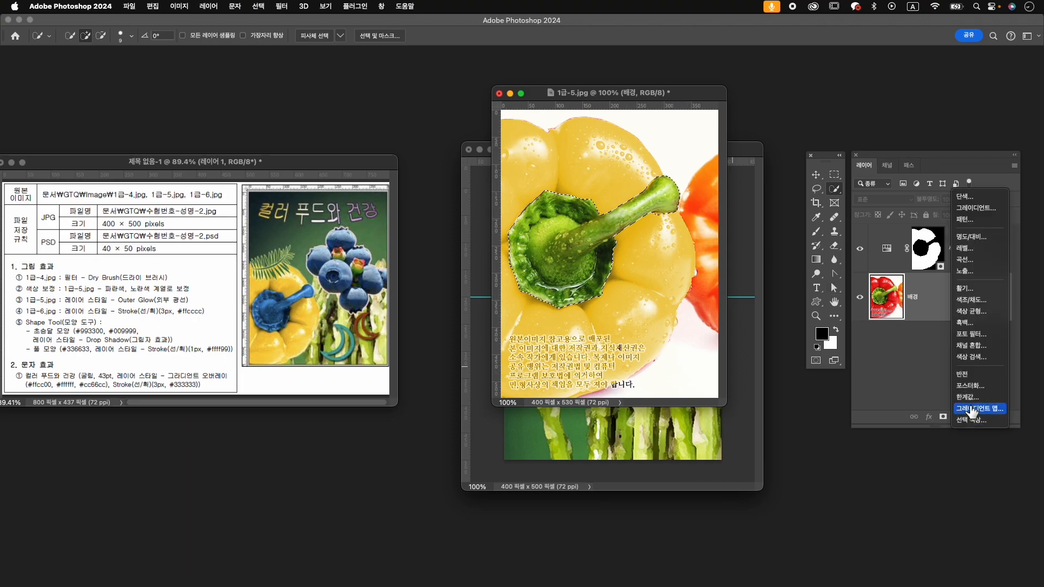
click(971, 300)
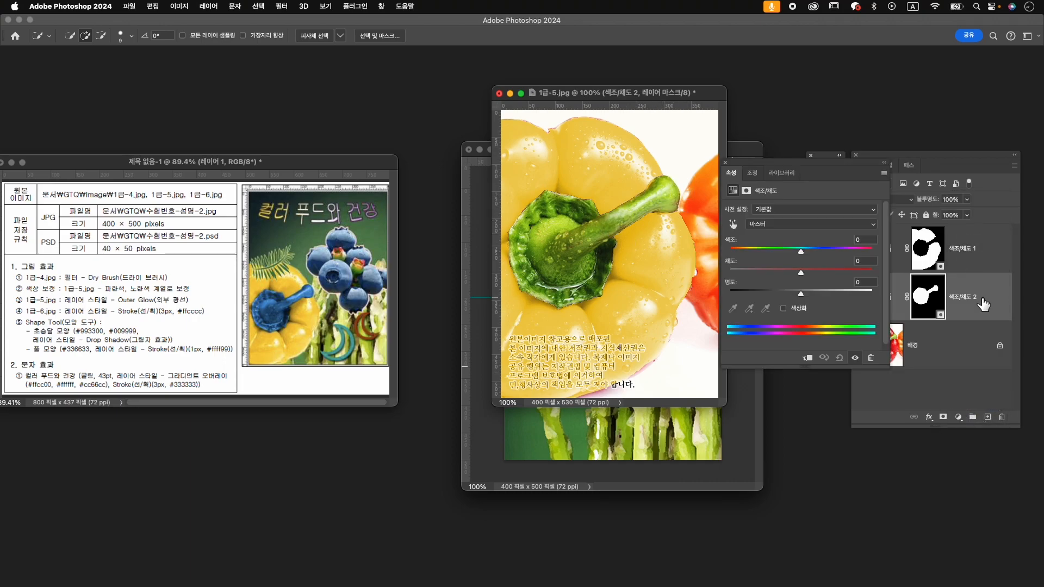
- Colorize the stem and calyx blue with hue 209 and saturation 42
click(799, 310)
click(824, 250)
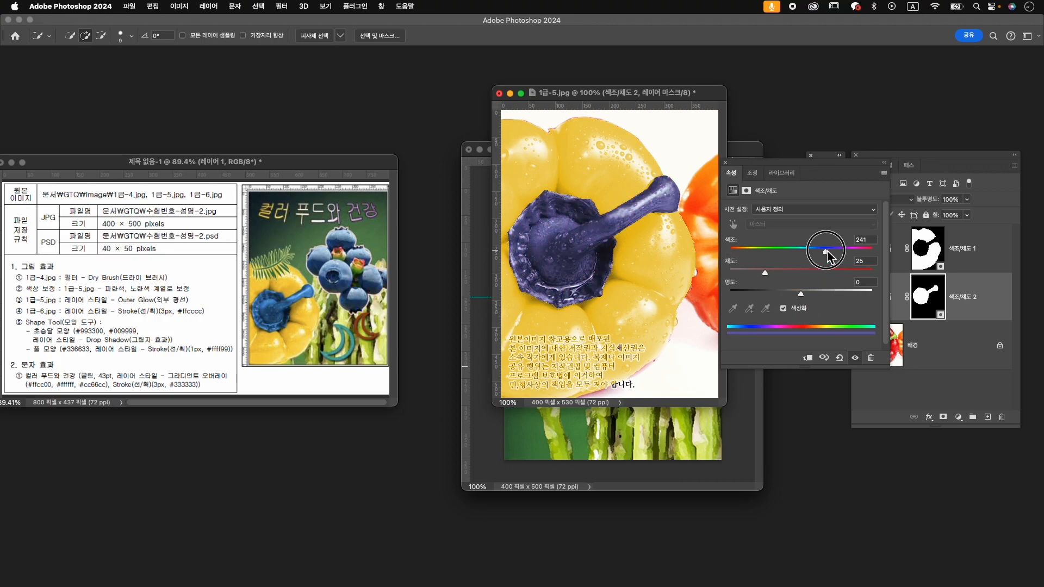
click(781, 271)
drag(782, 270, 814, 256)
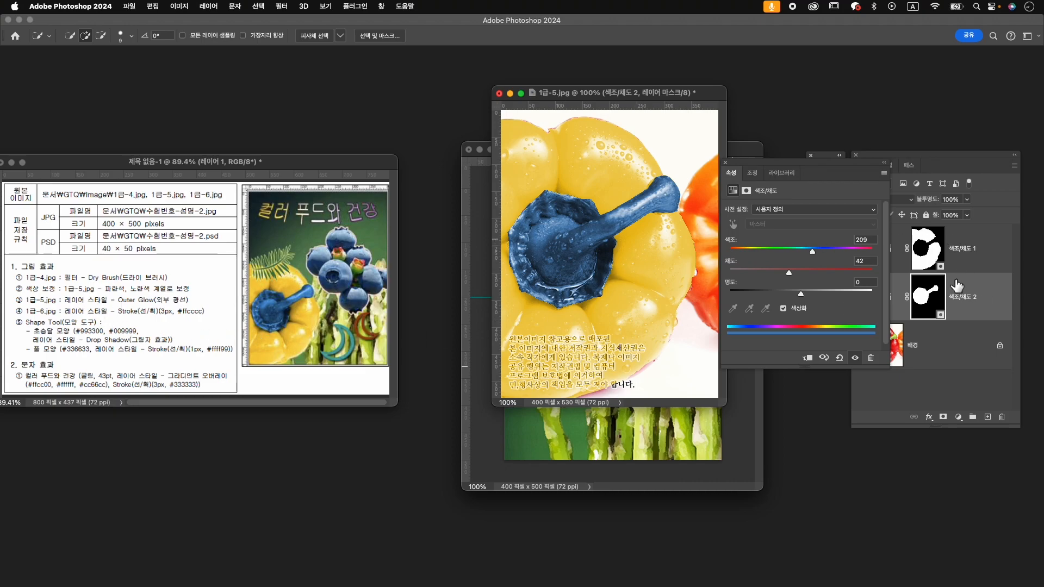
- Select the large pepper on the background layer with the Object Selection tool and hide everything around it with a layer mask
click(925, 353)
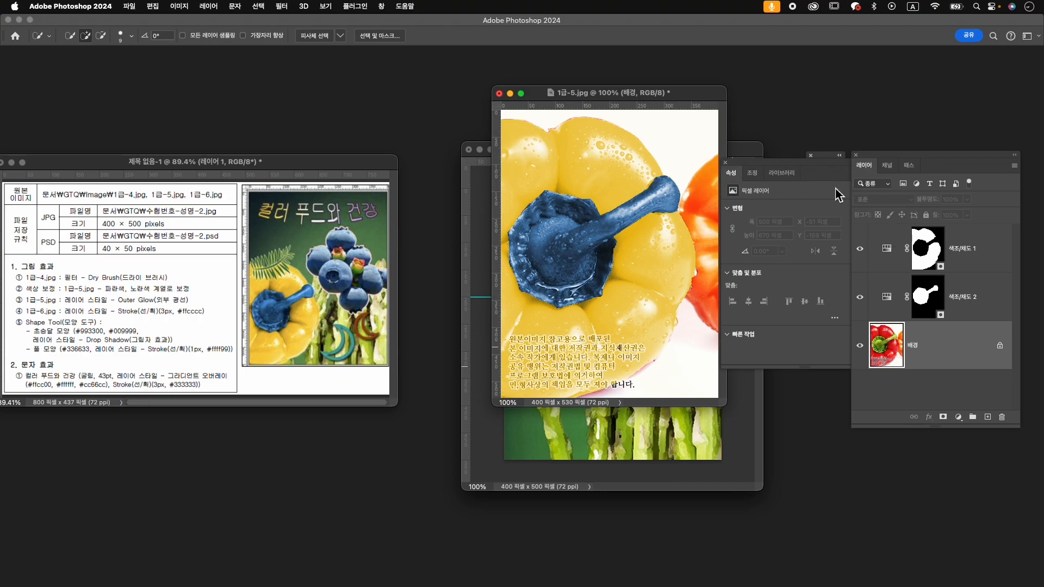
click(725, 161)
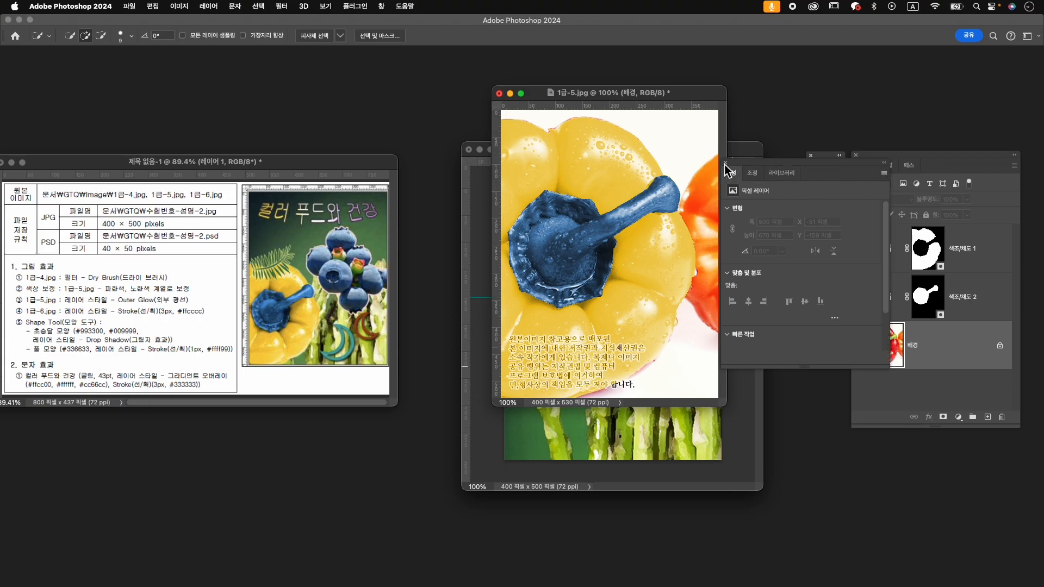
right_click(842, 190)
click(869, 187)
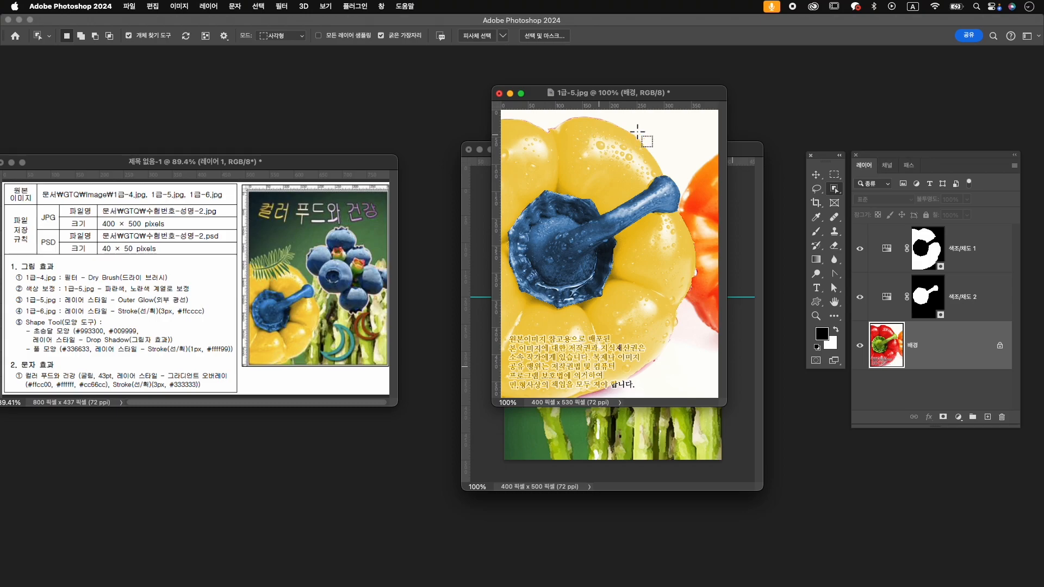
drag(716, 124, 491, 407)
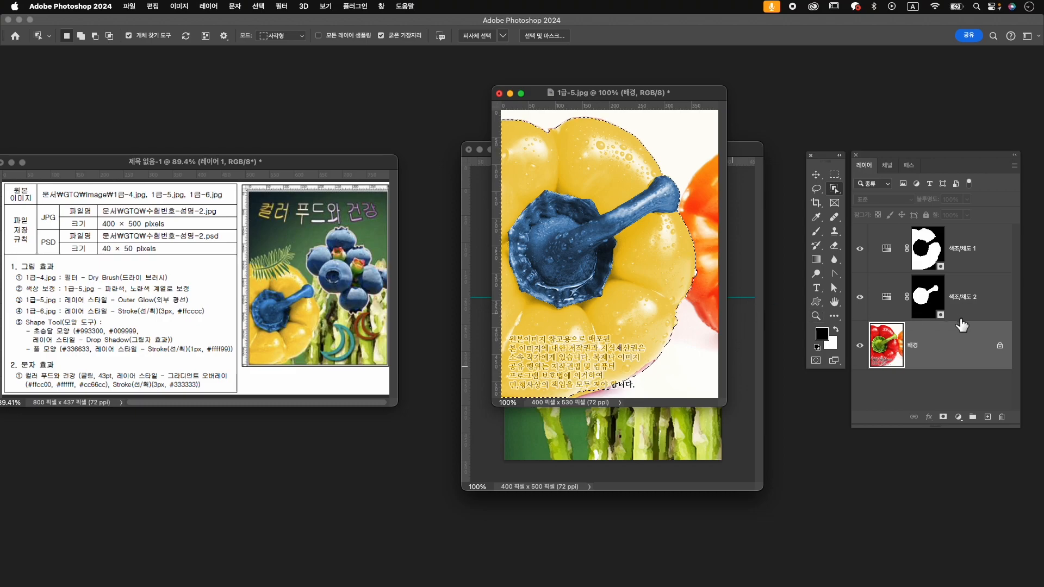
click(942, 417)
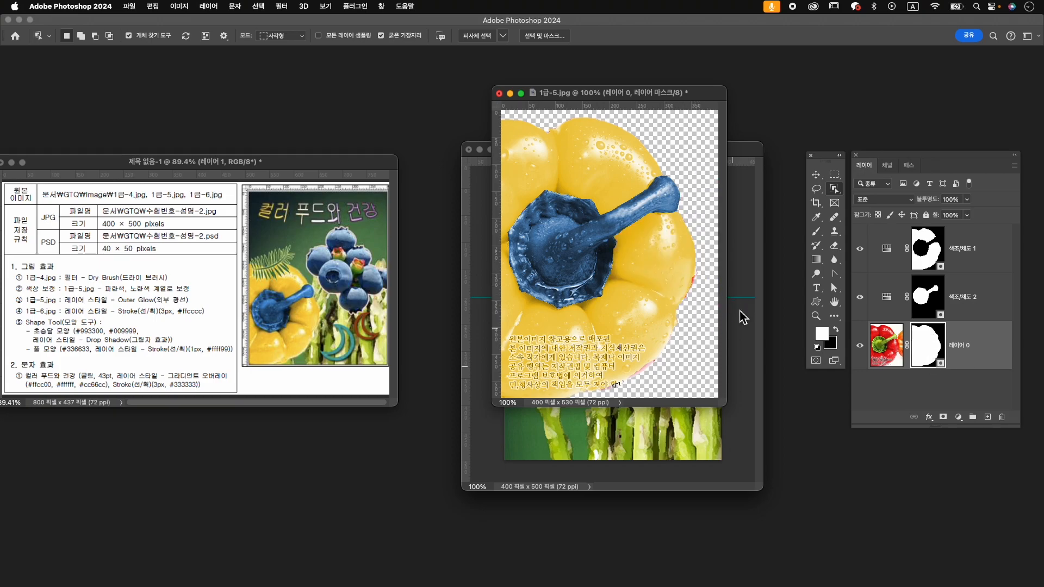
- Paint black on the 레이어 0 mask to remove the leftover fringe along the pepper's lower-right edge
key(b)
click(837, 330)
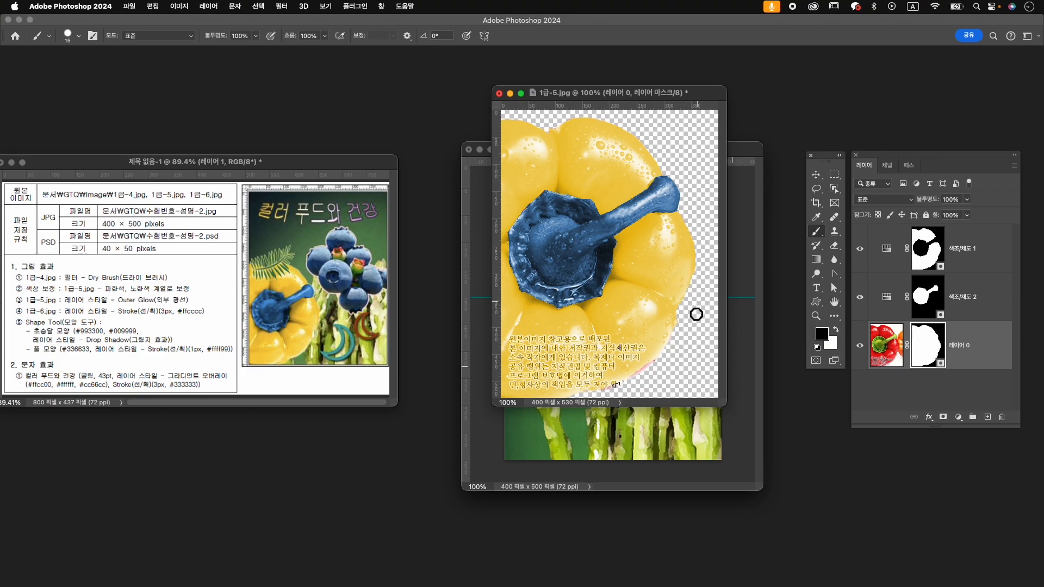
click(681, 323)
mouse_move(681, 339)
mouse_down()
mouse_move(631, 386)
mouse_move(595, 391)
mouse_move(650, 384)
mouse_move(628, 387)
mouse_move(633, 381)
mouse_up()
- Select the 색조/채도 1 adjustment layer
click(981, 243)
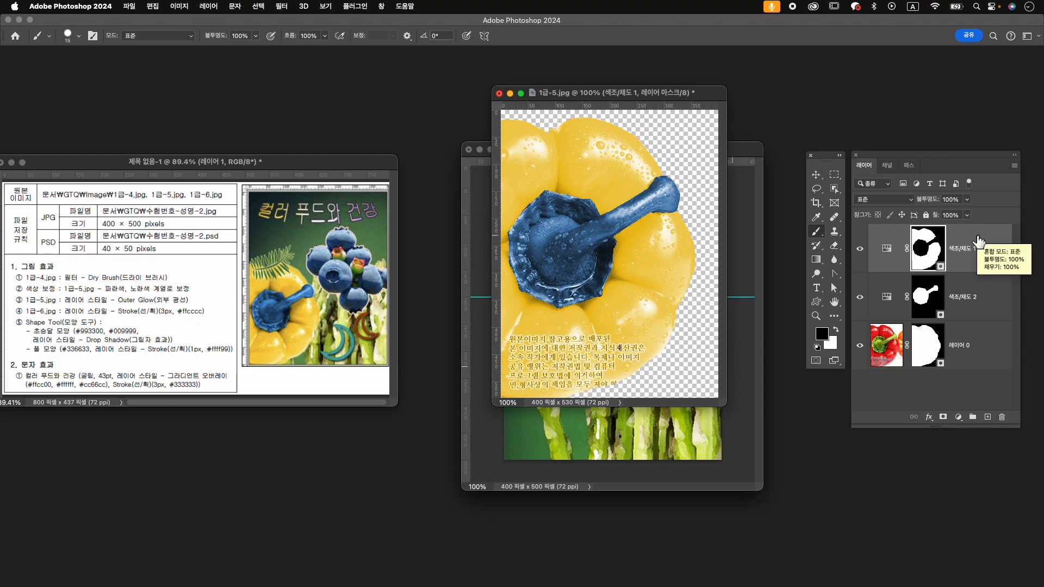
- Stamp all visible layers of 1급-5.jpg into a new layer and copy it into the 수험번호-성명-2 document
key(super+alt+shift+e)
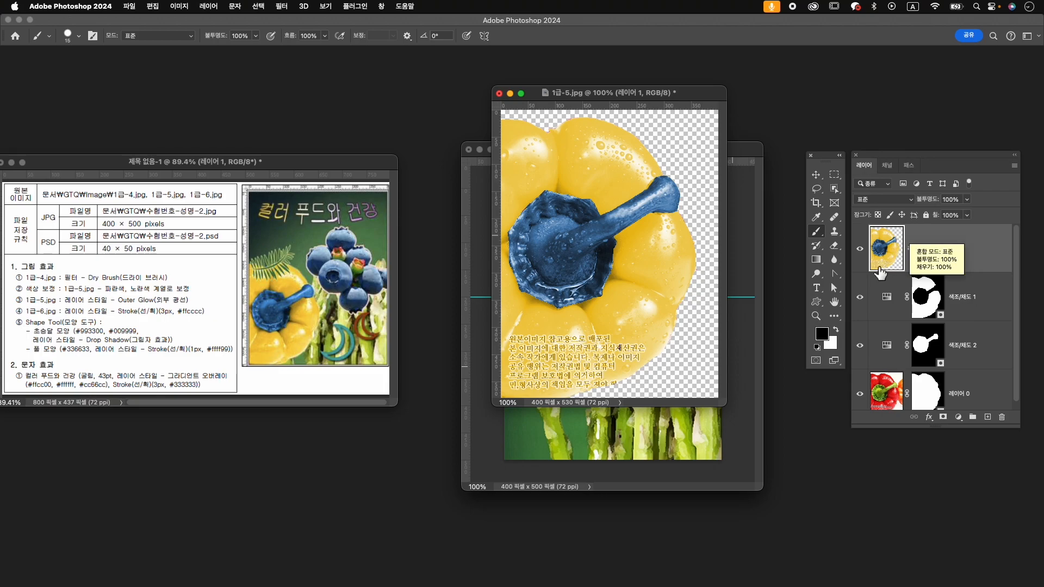
drag(585, 101, 444, 99)
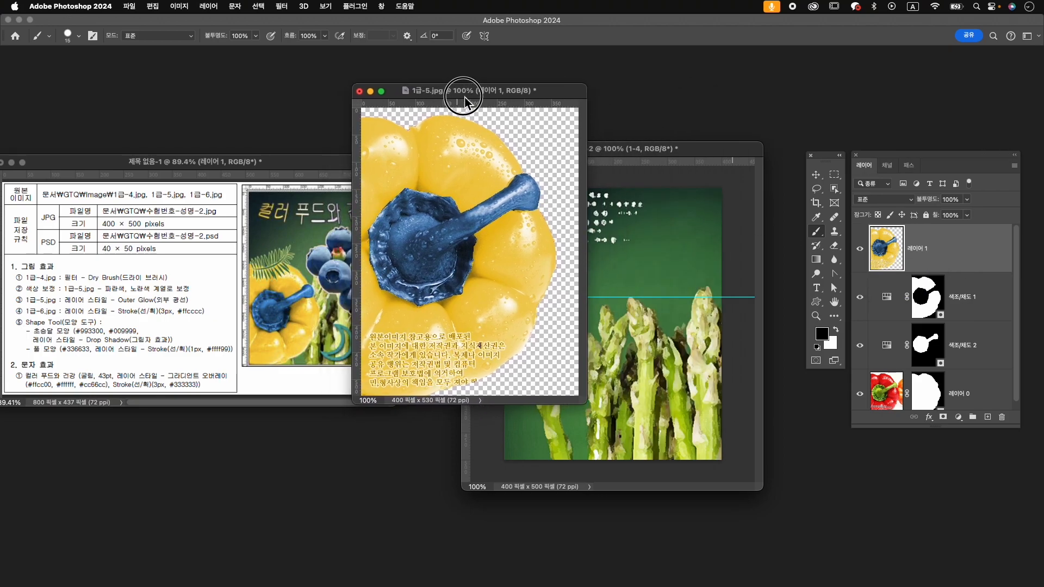
key(v)
mouse_move(475, 193)
mouse_down()
mouse_move(584, 292)
mouse_move(653, 389)
mouse_up()
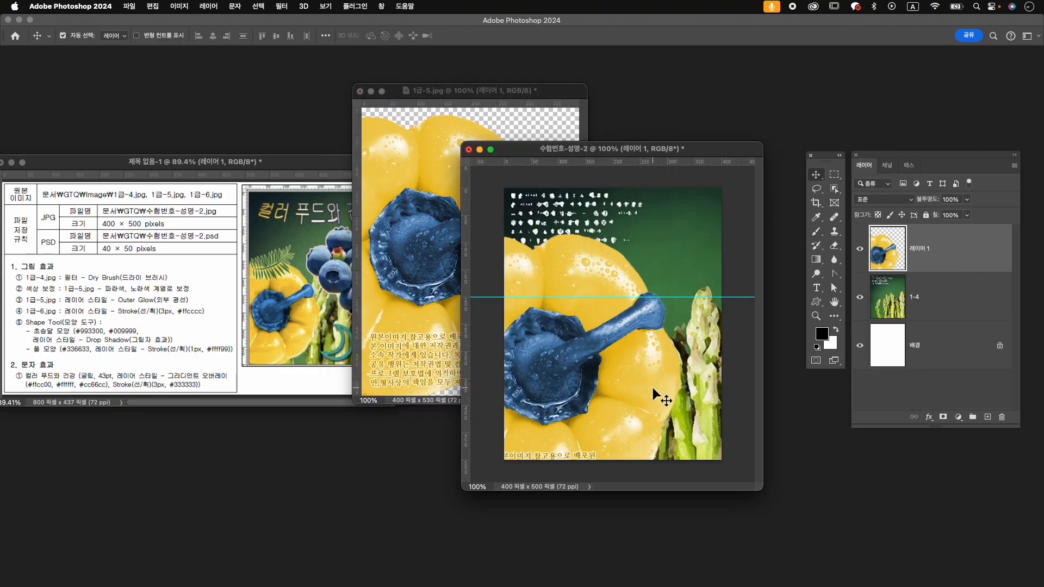
- Close 1급-5.jpg without saving and rename the copied pepper layer as 1-5
click(365, 93)
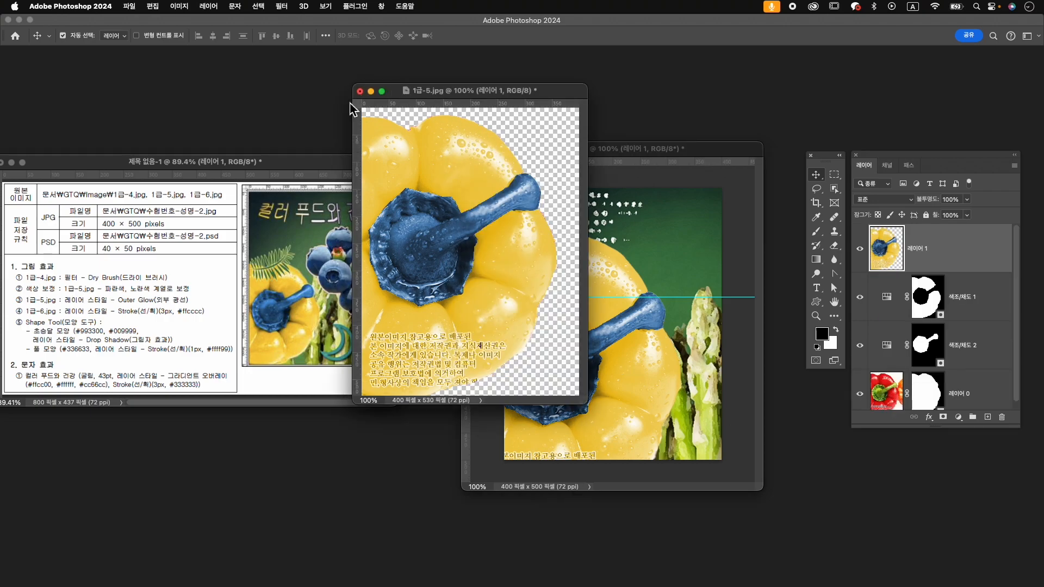
click(361, 92)
click(541, 243)
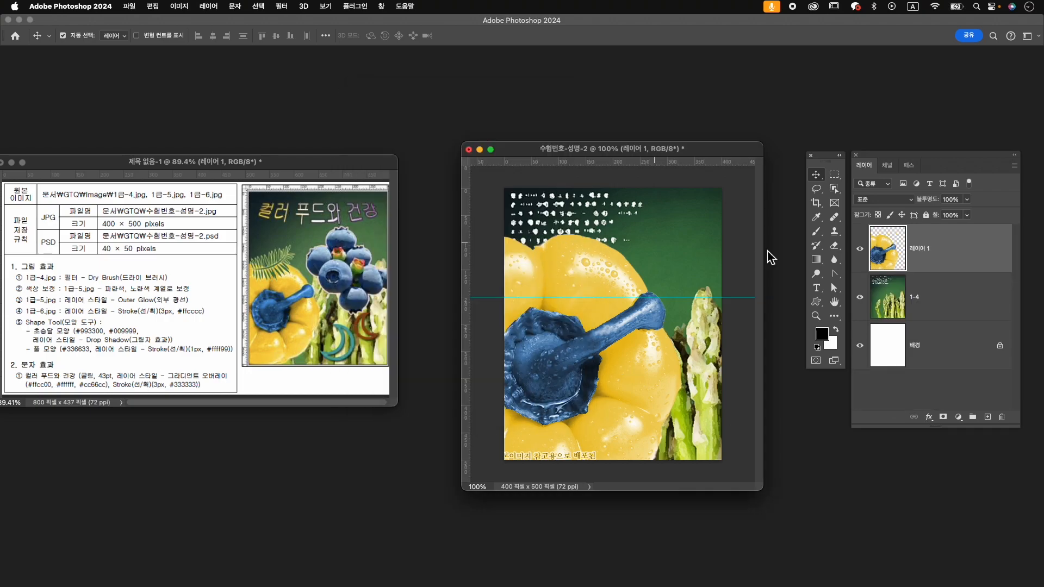
double_click(924, 253)
text(1-5)
key(Return)
- Scale the 1-5 pepper layer to about 59% and place it in the canvas's lower-left corner, with its top at the horizontal guide
key(super+t)
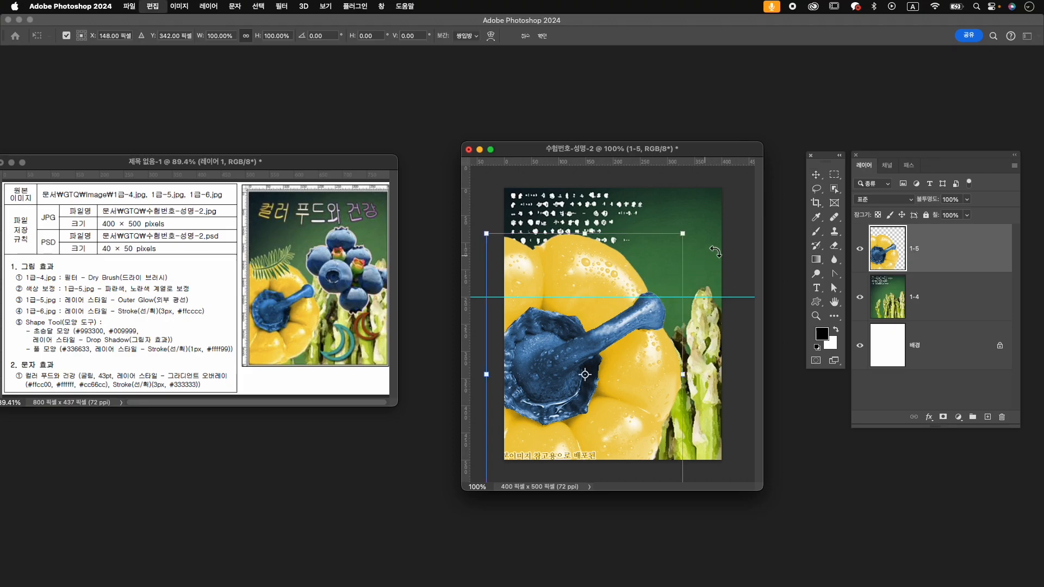
drag(687, 238, 655, 283)
drag(589, 351, 601, 322)
drag(664, 251, 631, 297)
drag(590, 347, 595, 337)
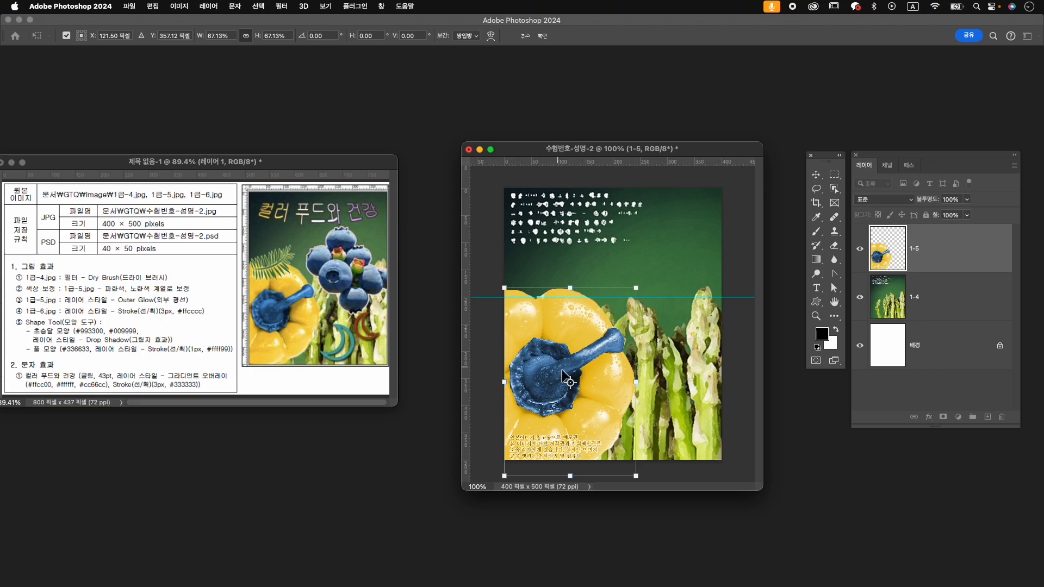
drag(566, 376, 563, 379)
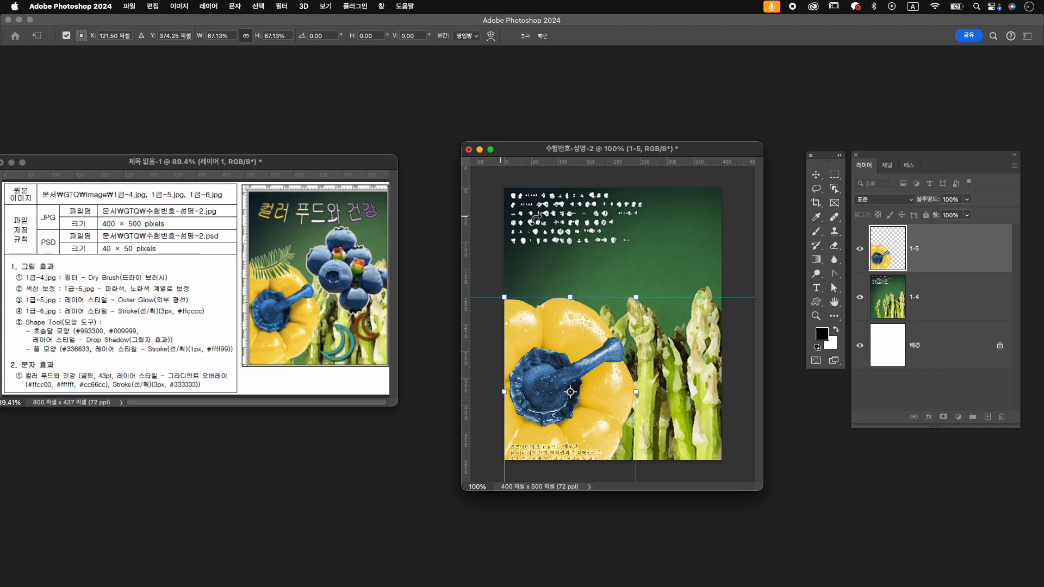
drag(635, 298, 626, 310)
drag(574, 366, 573, 354)
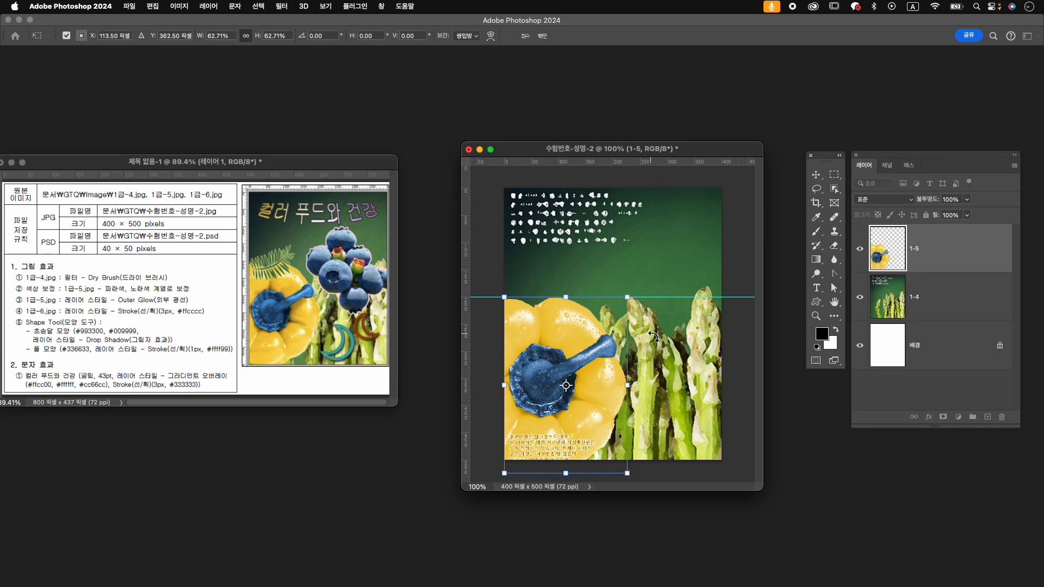
key(Down)
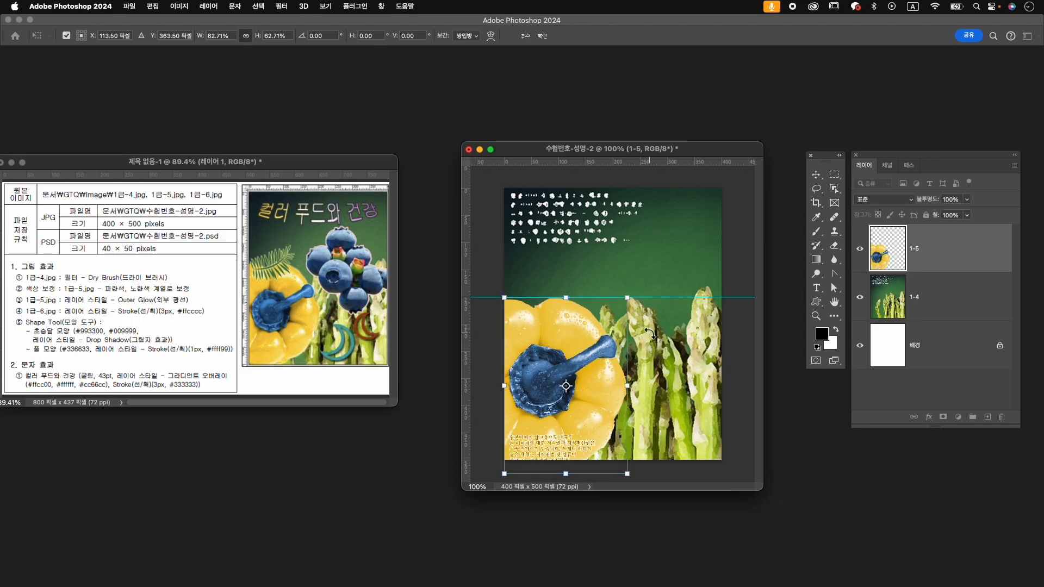
drag(625, 472, 622, 468)
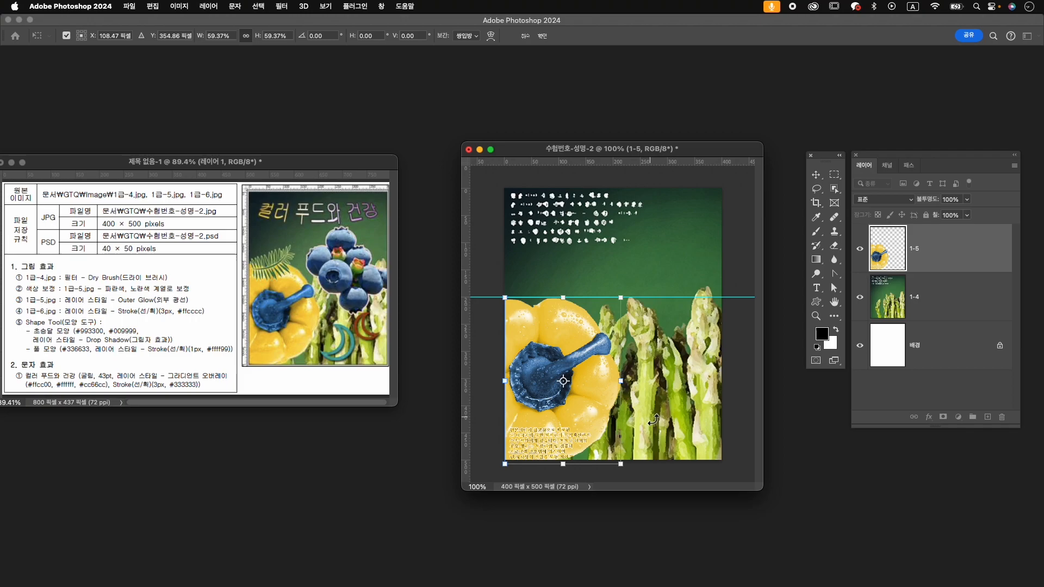
key(Return)
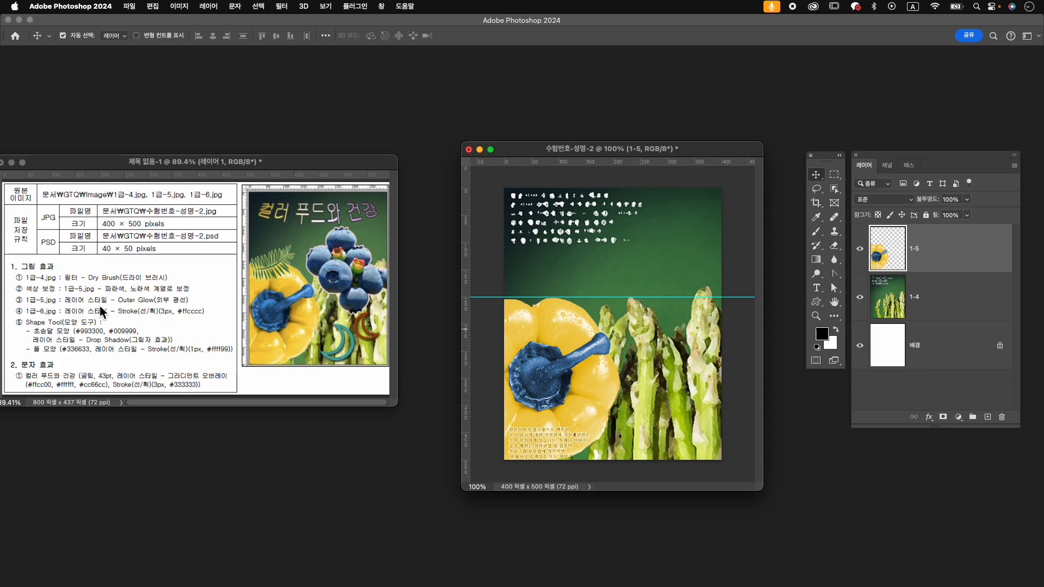
- Add an Outer Glow effect to the 1-5 layer with 48% opacity, 2% spread and 5 px size
click(929, 417)
click(955, 539)
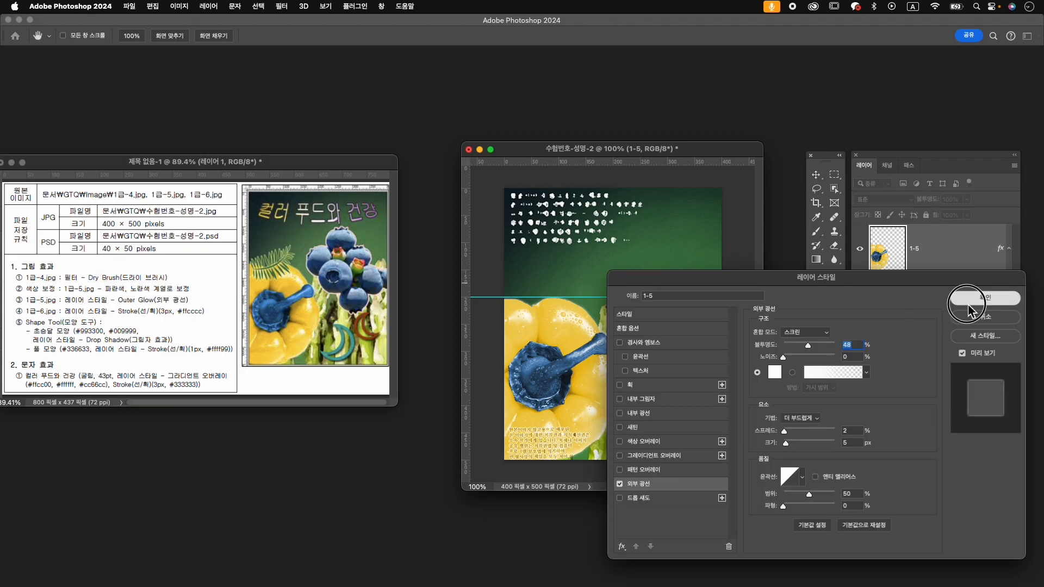
click(965, 297)
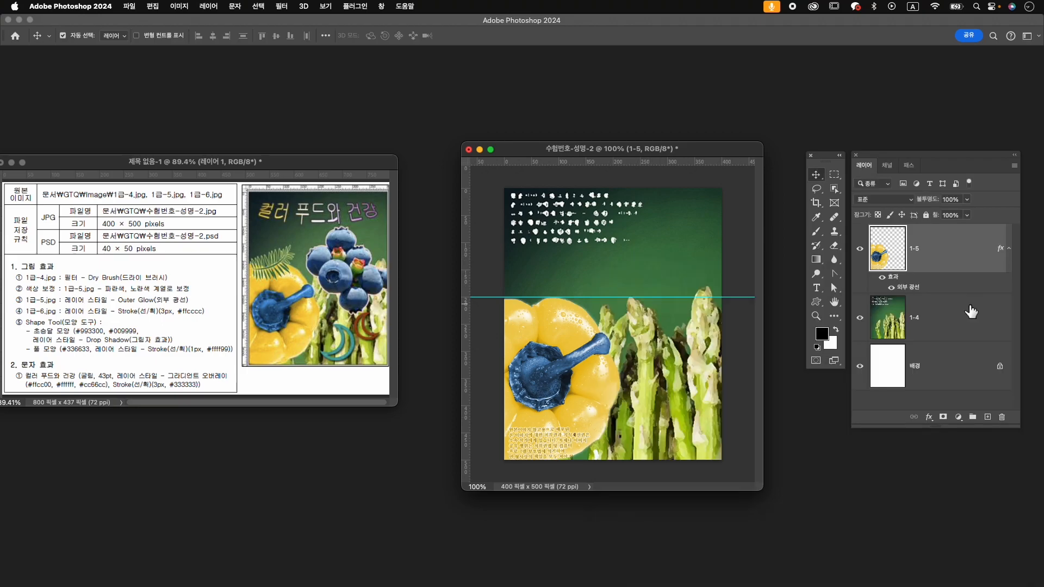
- Compare the 1-5 layer with its effects off and on, and review its Outer Glow settings
click(882, 278)
click(882, 277)
click(882, 277)
double_click(916, 294)
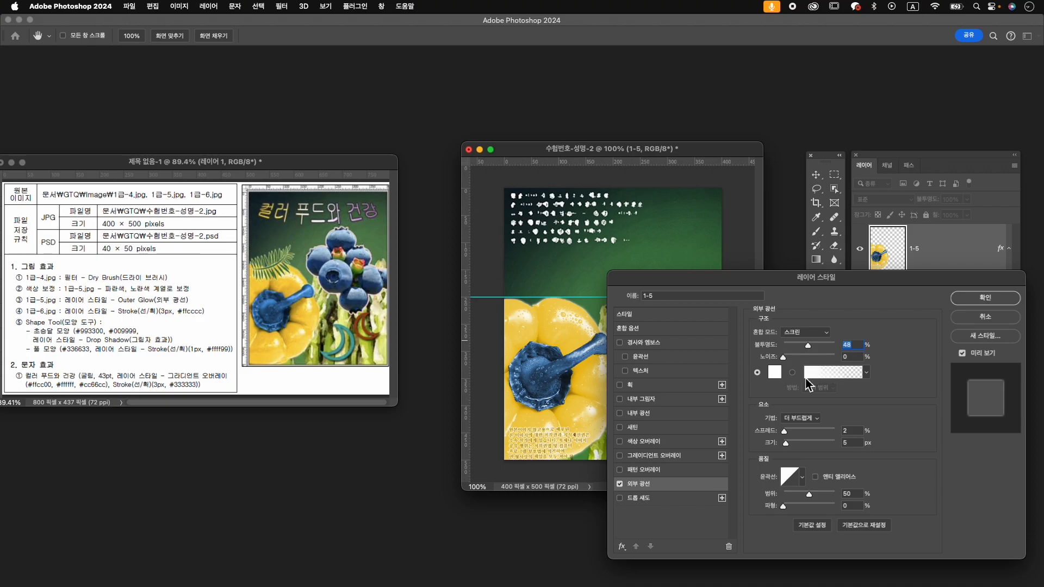
click(1005, 301)
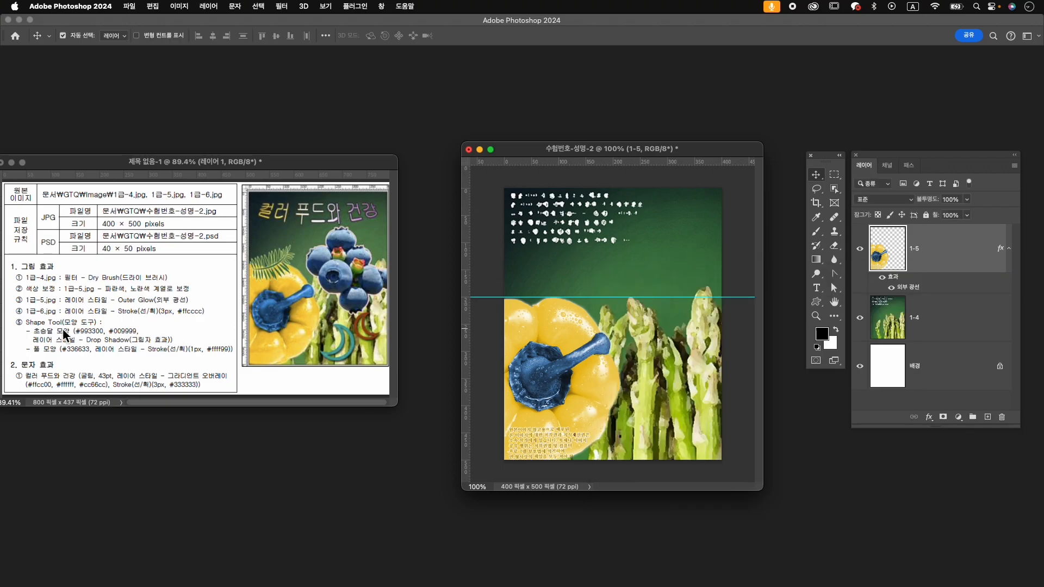
- Open 1급-6.jpg from the Image folder and move its window over the 수험번호-성명-2 document
key(super+o)
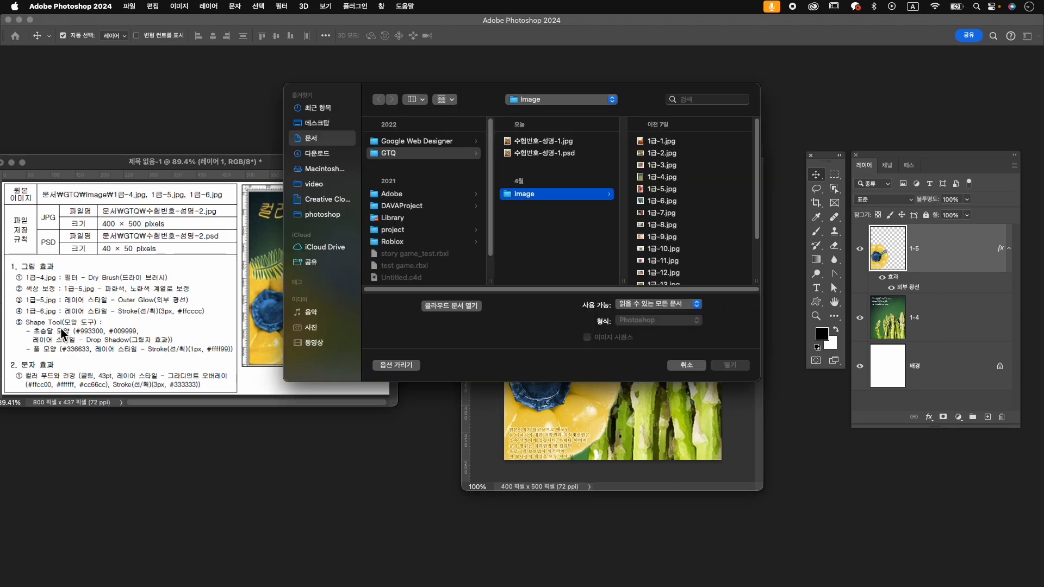
click(677, 202)
click(732, 368)
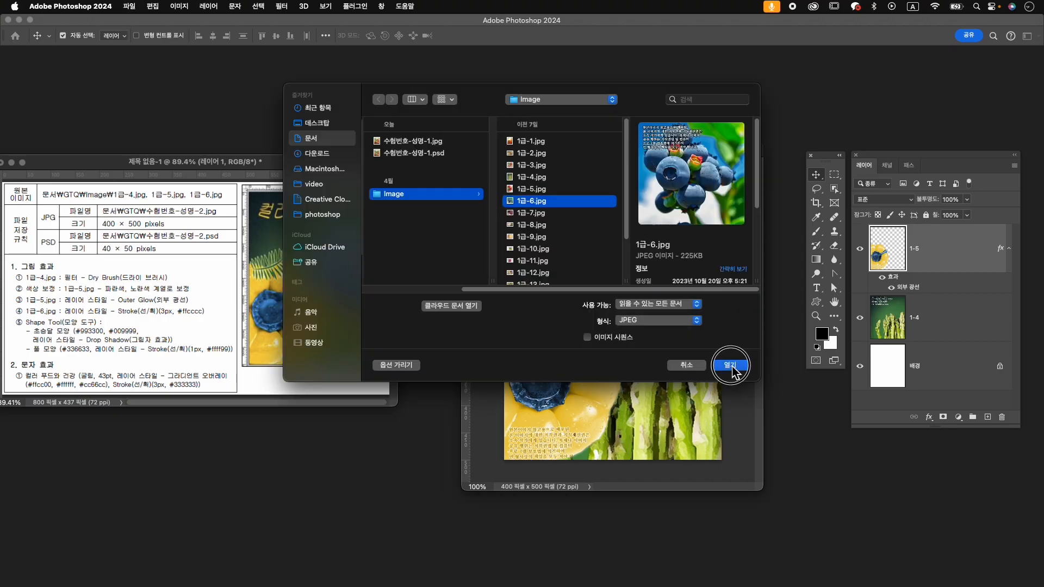
drag(180, 81, 641, 84)
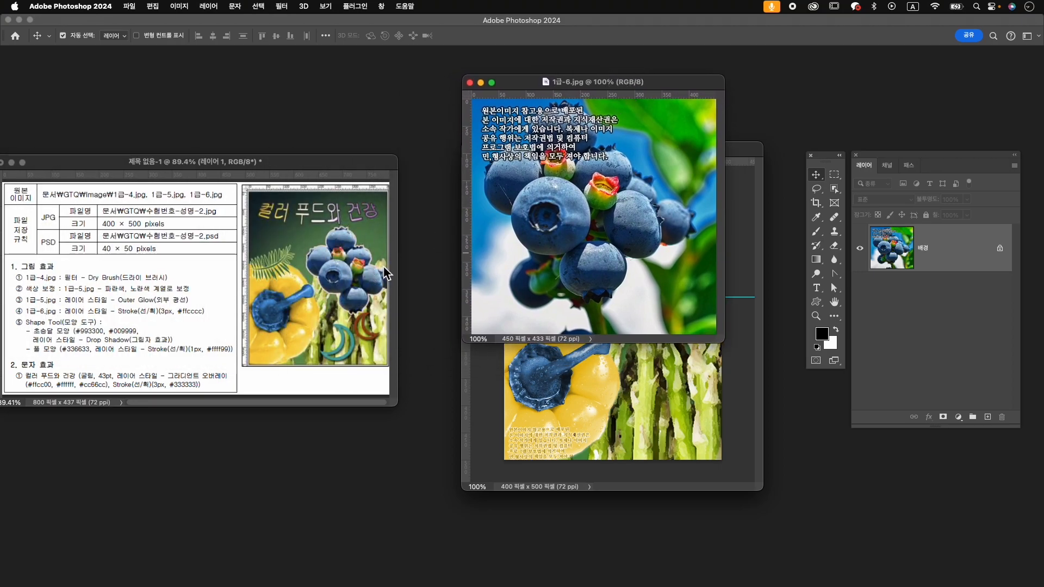
- Select the blueberry cluster with Object Selection and refine it with Quick Selection, excluding the small lower-left berry and the stem
click(834, 189)
drag(514, 129, 686, 304)
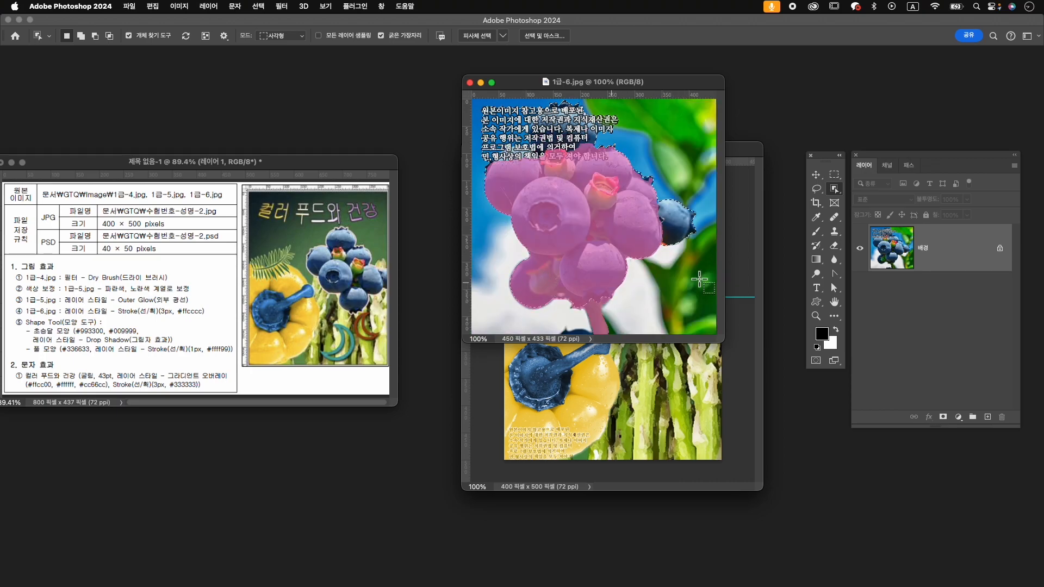
right_click(833, 189)
click(864, 193)
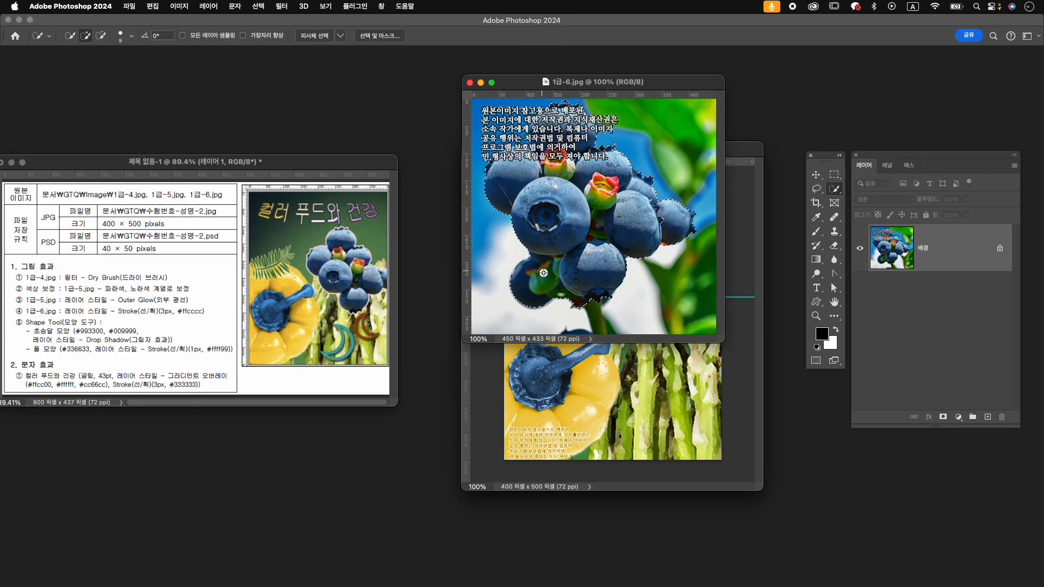
key(bracketright)
key(bracketright)
mouse_move(520, 269)
alt+mouse_down()
mouse_move(548, 305)
mouse_move(549, 289)
mouse_move(557, 296)
mouse_move(508, 306)
mouse_move(601, 317)
alt+mouse_up()
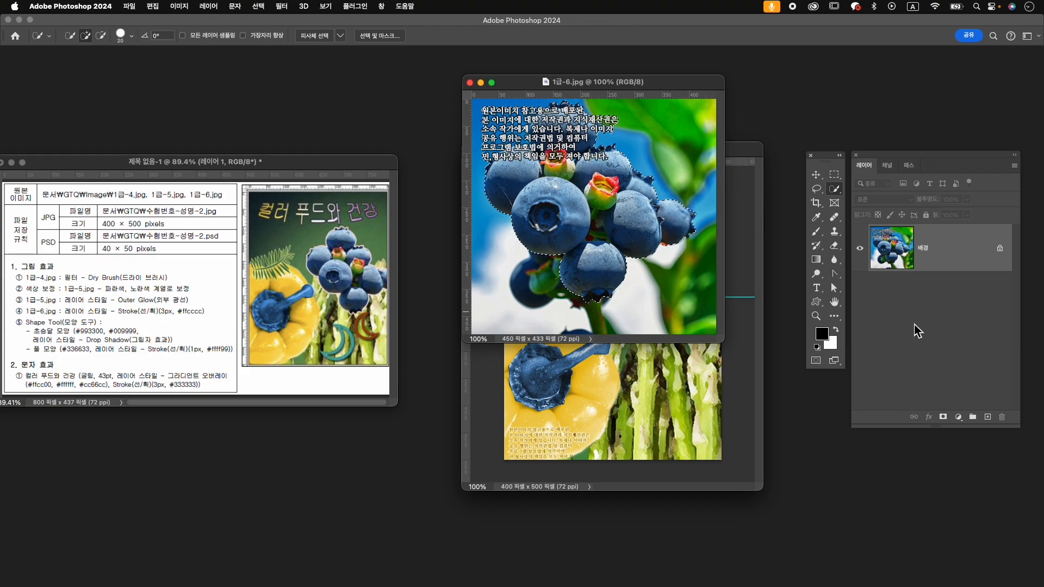
key(alt)
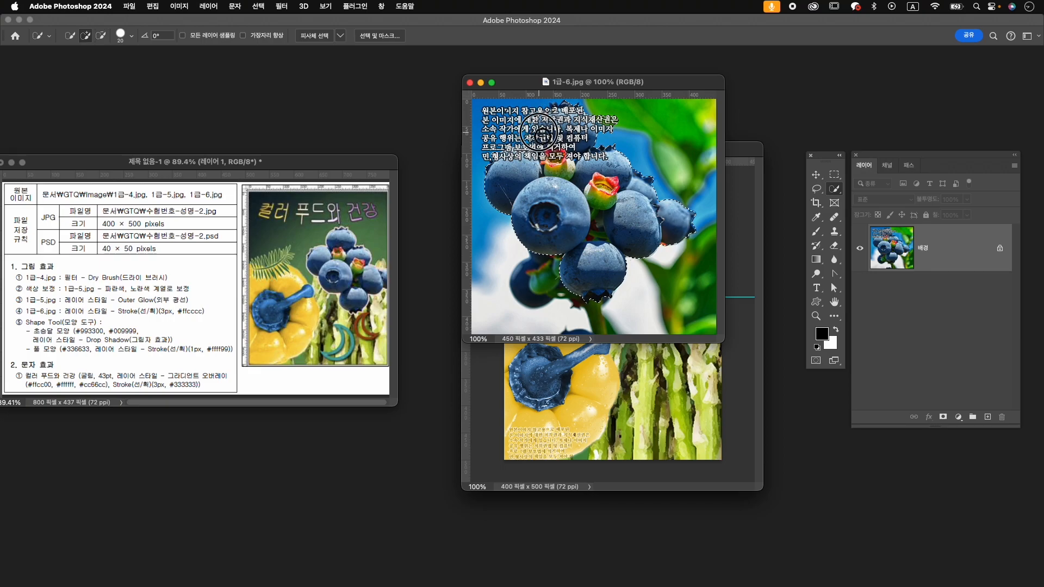
key(alt)
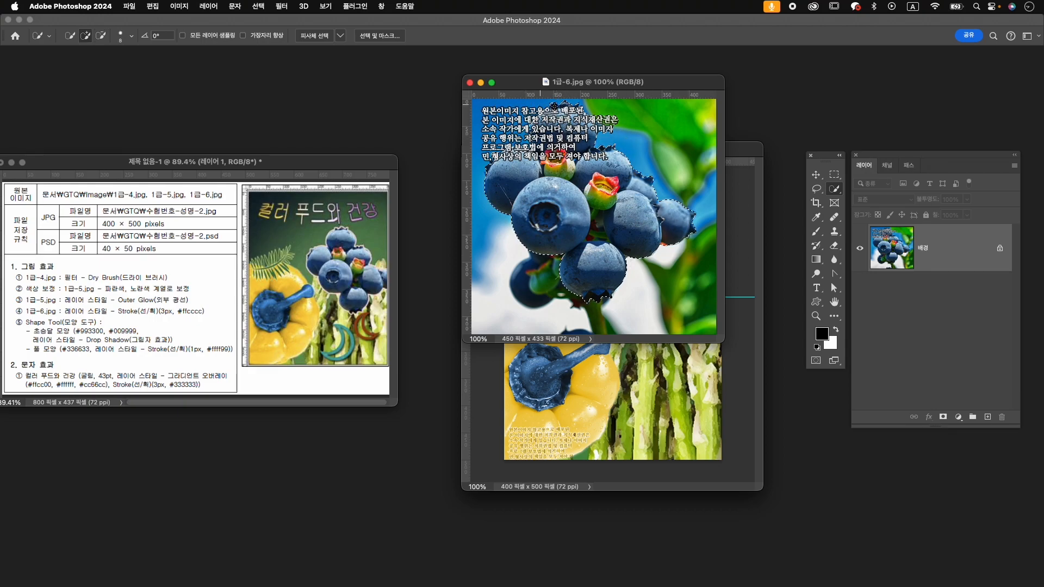
key(alt)
key(alt)
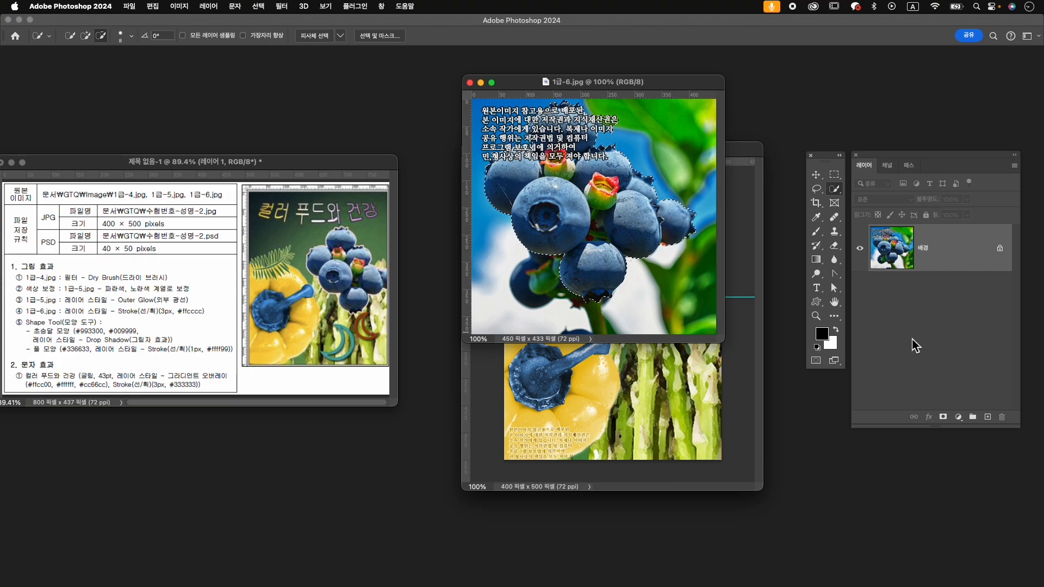
- Mask the blueberry layer to the selection and paint black on the mask to hide the leftover text beside the top berry
click(943, 416)
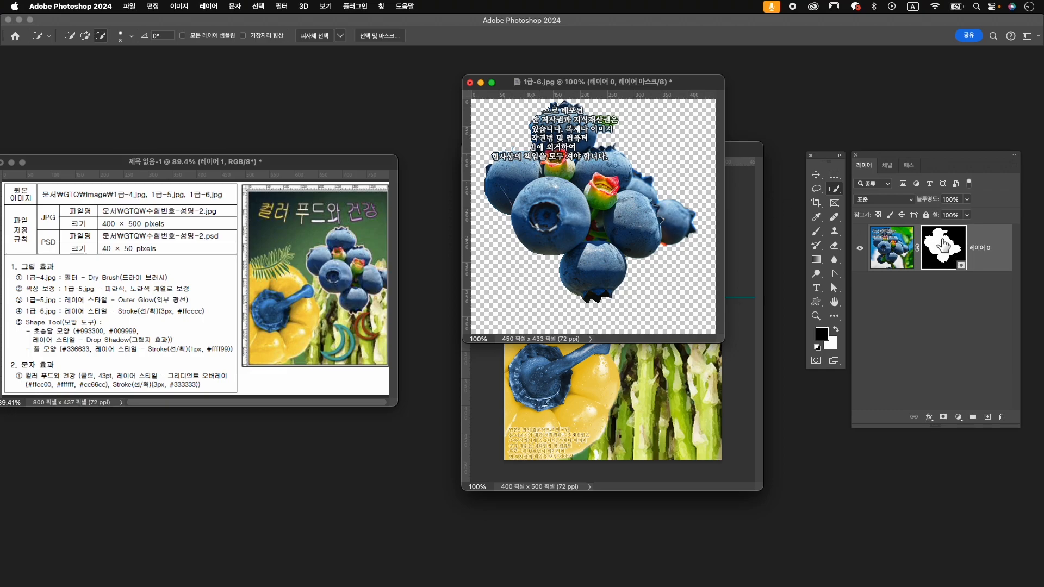
key(b)
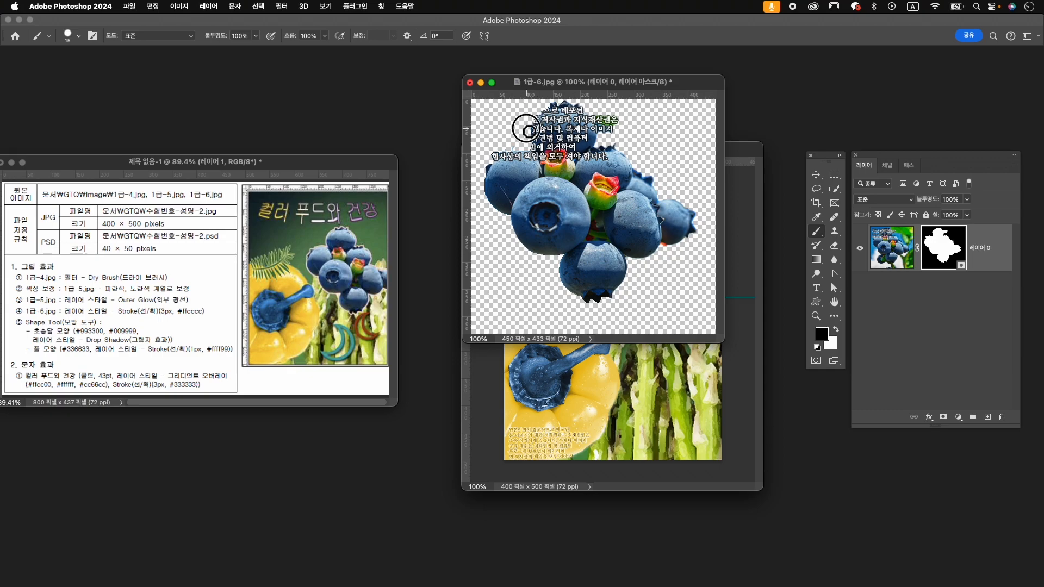
mouse_move(625, 128)
mouse_down()
mouse_move(597, 109)
mouse_move(603, 130)
mouse_up()
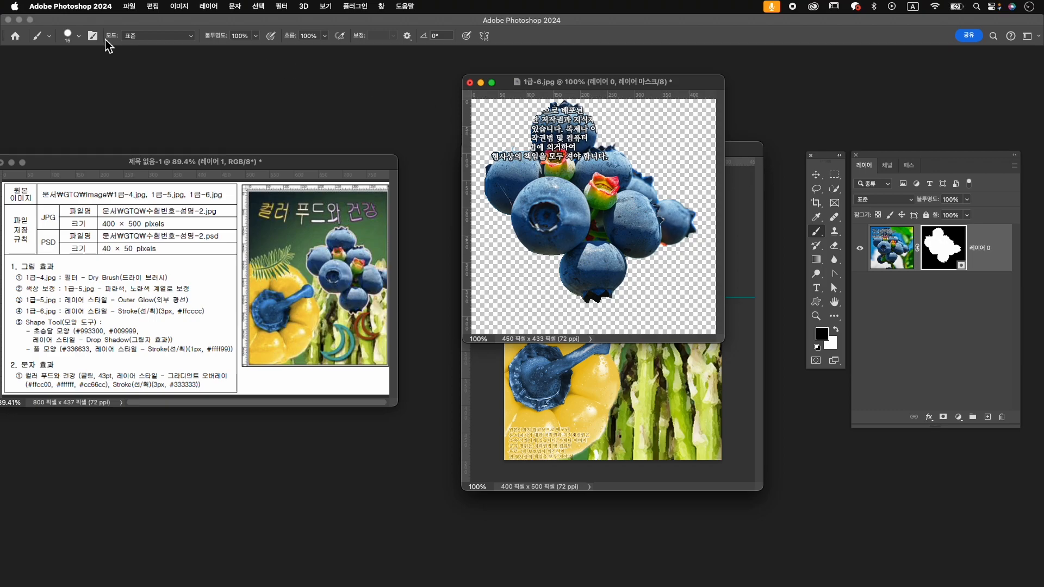
click(79, 36)
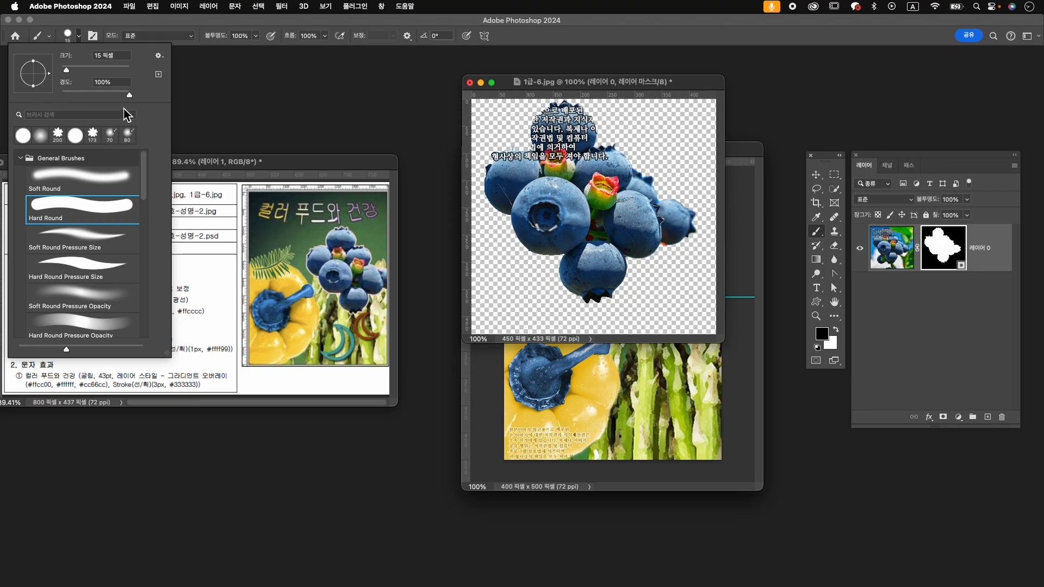
click(597, 38)
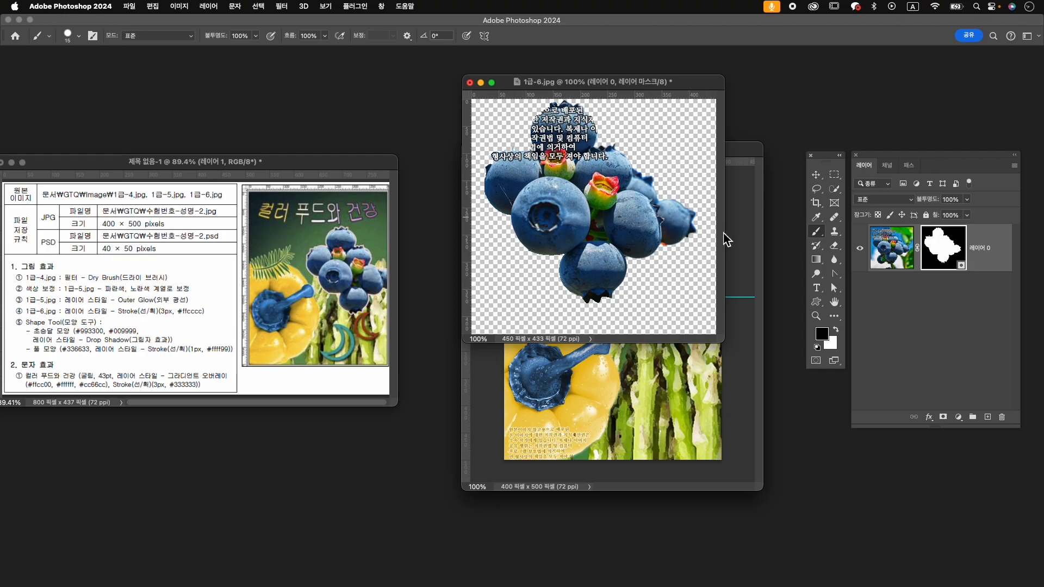
- Copy the masked blueberries into 수험번호-성명-2 and scale them to about 67% over the upper part of the asparagus
key(v)
drag(701, 238, 645, 290)
key(ctrl+t)
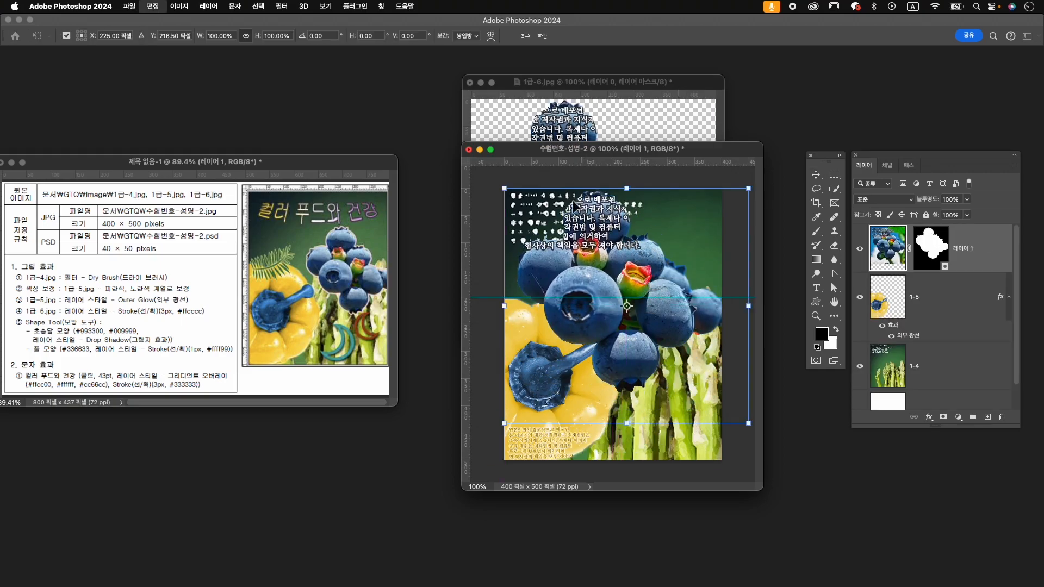
drag(505, 188, 542, 252)
drag(625, 281, 672, 274)
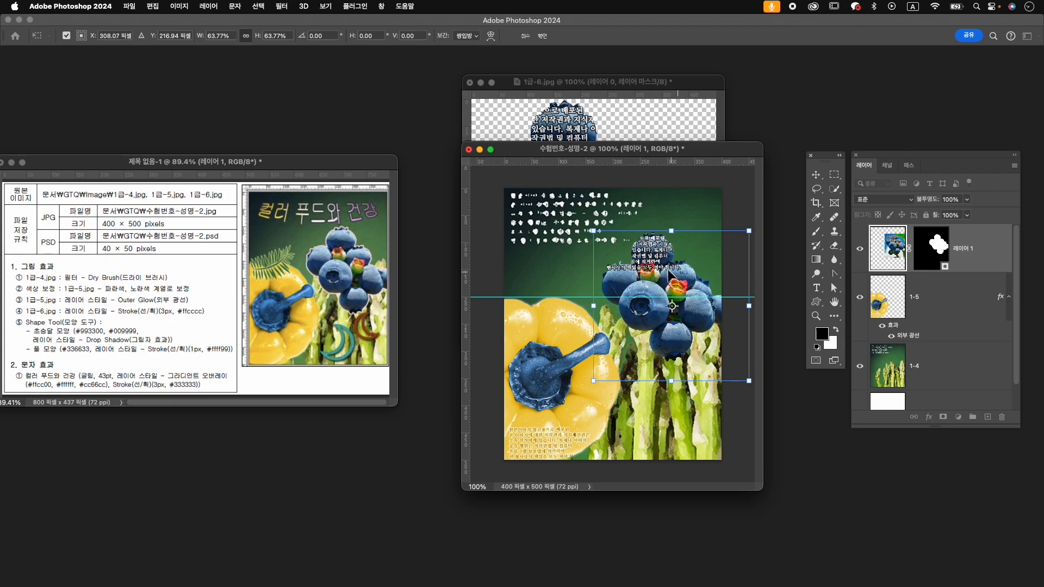
drag(594, 231, 585, 225)
drag(634, 280, 637, 296)
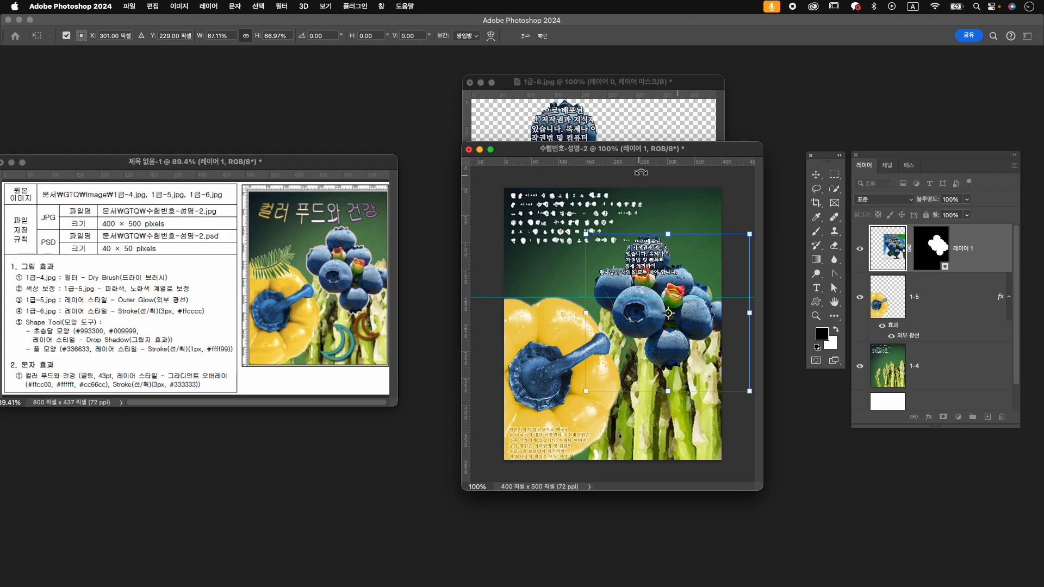
- Add a horizontal guide above the berries and move the blueberries down so the top berry meets it
drag(641, 161, 642, 241)
drag(709, 286, 710, 335)
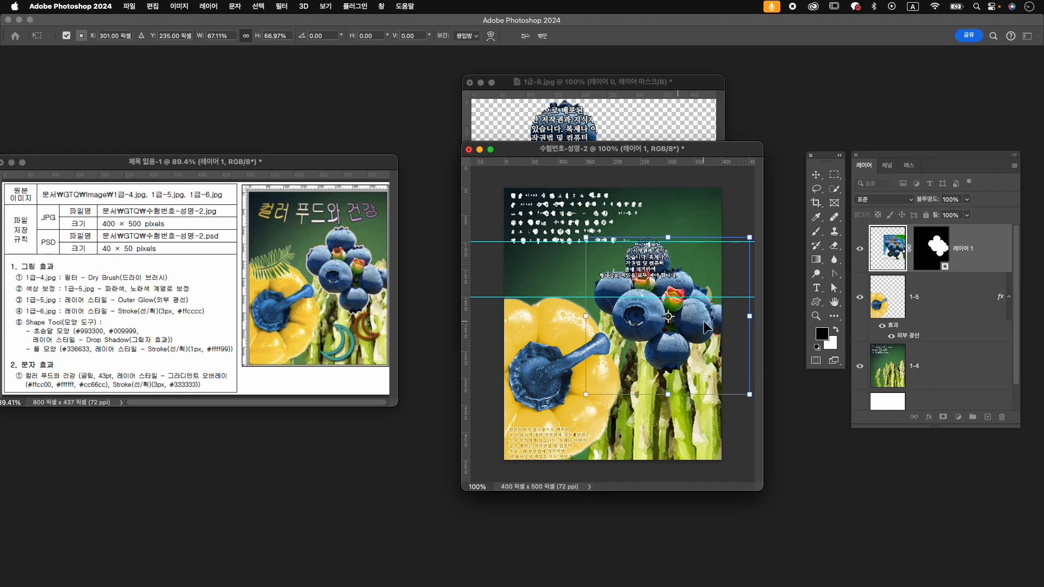
key(Return)
- Rename the blueberry layer as 1-6
click(969, 252)
double_click(969, 252)
text(1-)
key(Return)
- Add a Stroke layer style to layer 1-6, 3 px wide with a solid colour fill of #ffcccc
click(929, 417)
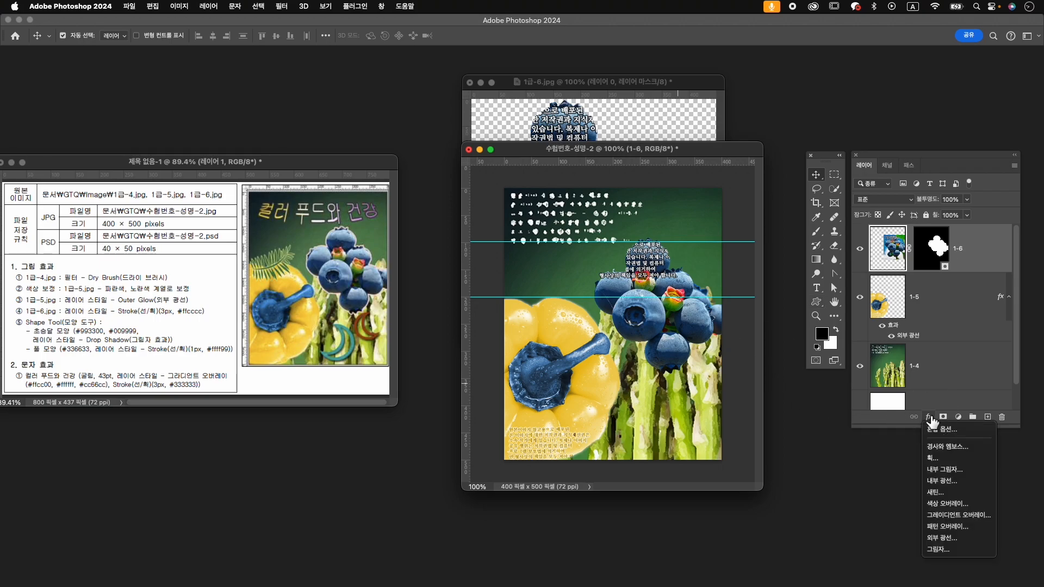
click(949, 459)
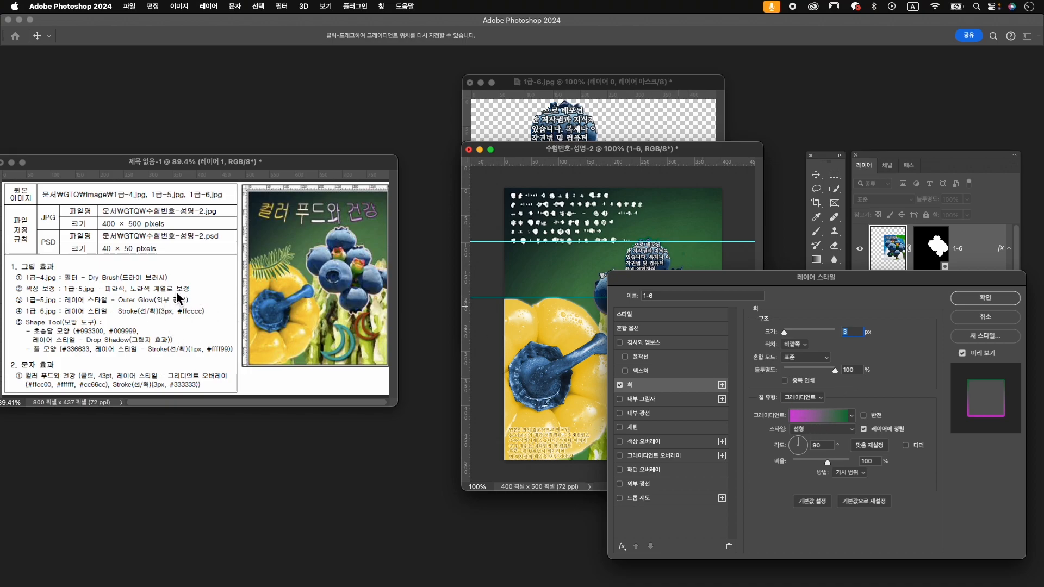
click(810, 397)
click(805, 384)
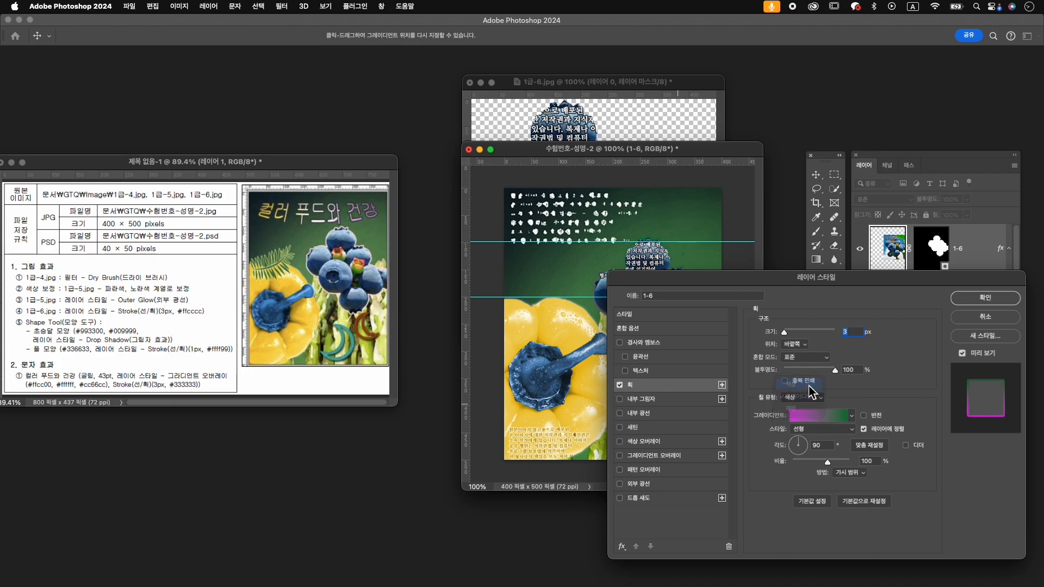
click(777, 417)
text(ffcccc)
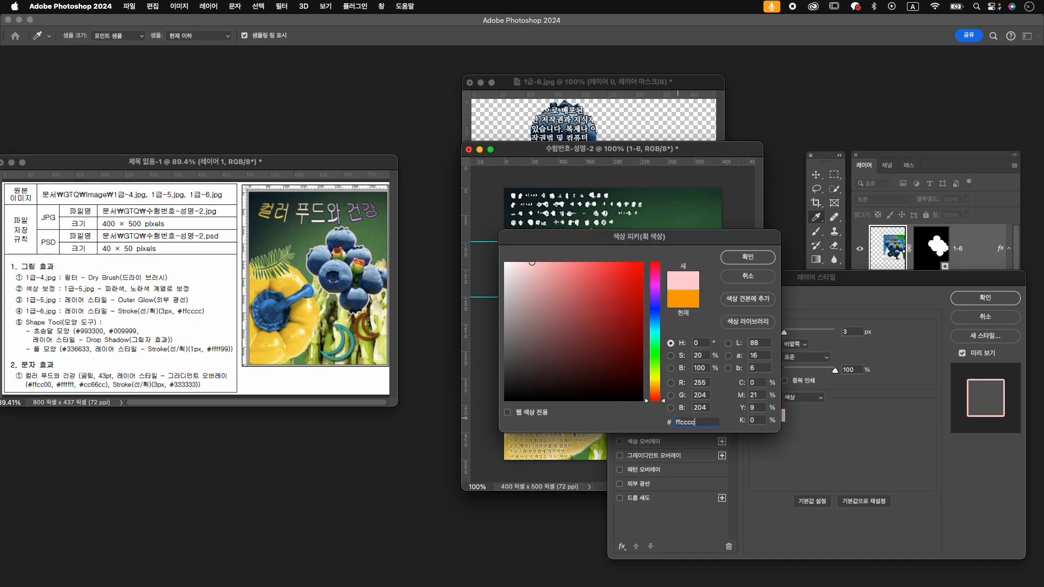
key(Return)
click(1014, 300)
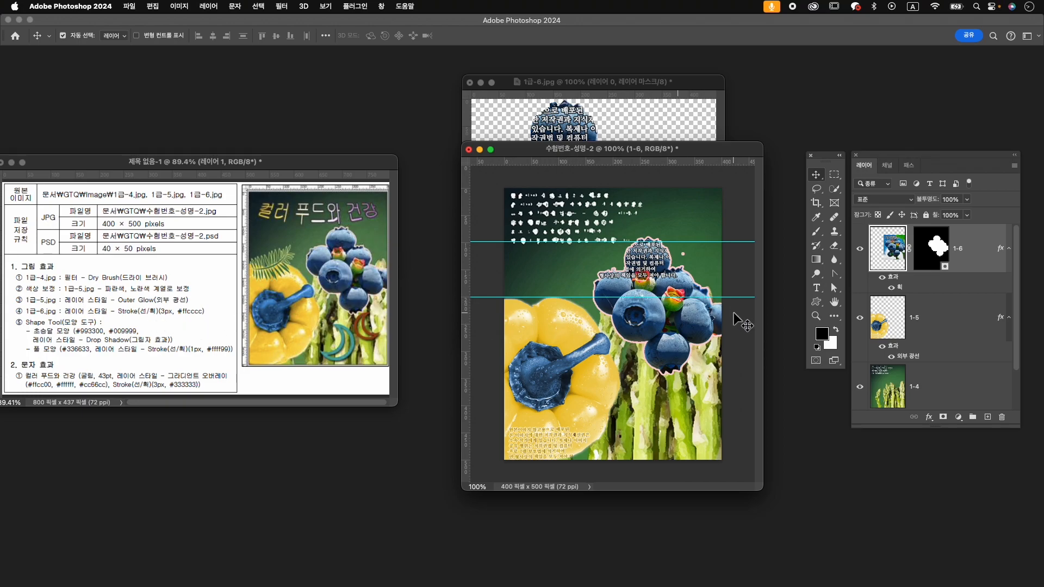
- Set the position of the blueberries' stroke to center (중앙)
double_click(898, 287)
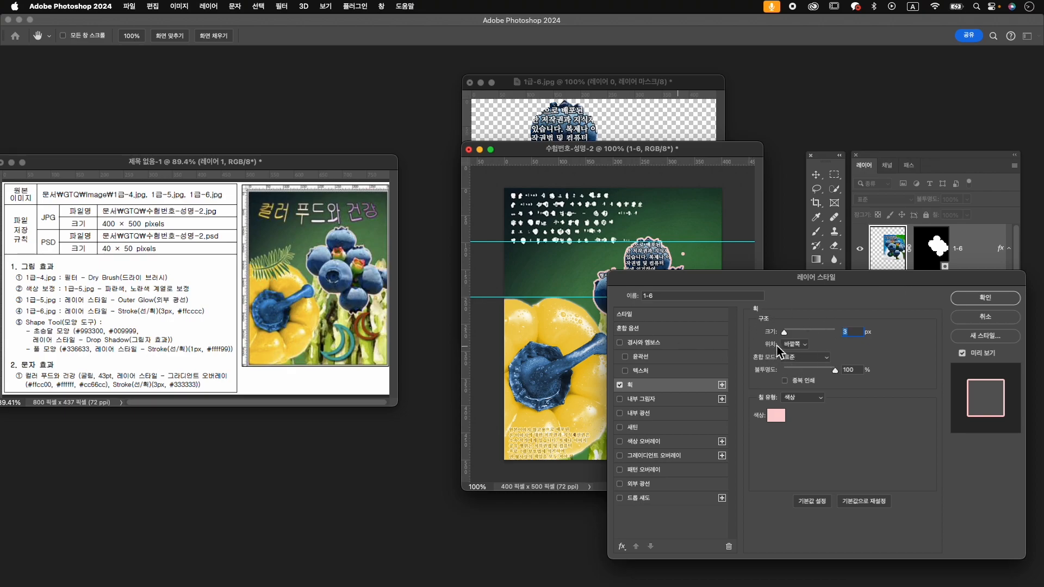
click(795, 344)
click(805, 373)
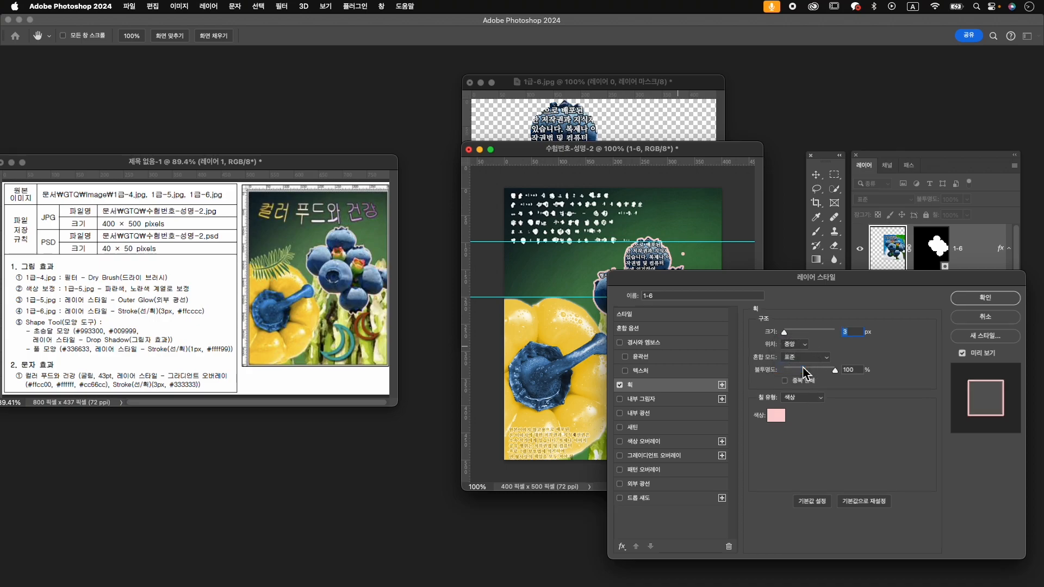
drag(713, 286, 747, 316)
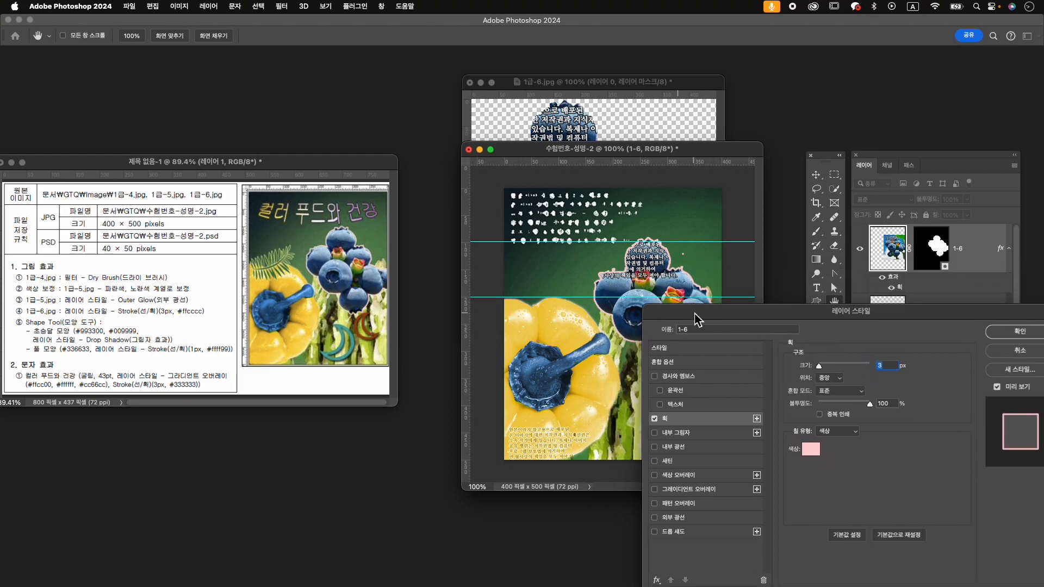
click(1019, 332)
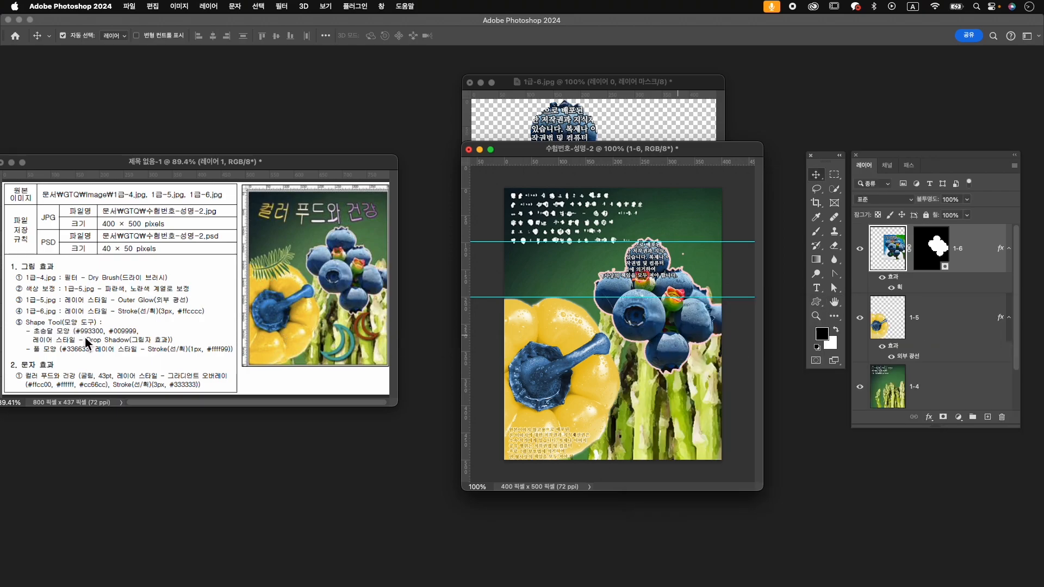
- Close 1급-6.jpg without saving and move the 수험번호-성명-2 window nearer the reference sheet
click(469, 82)
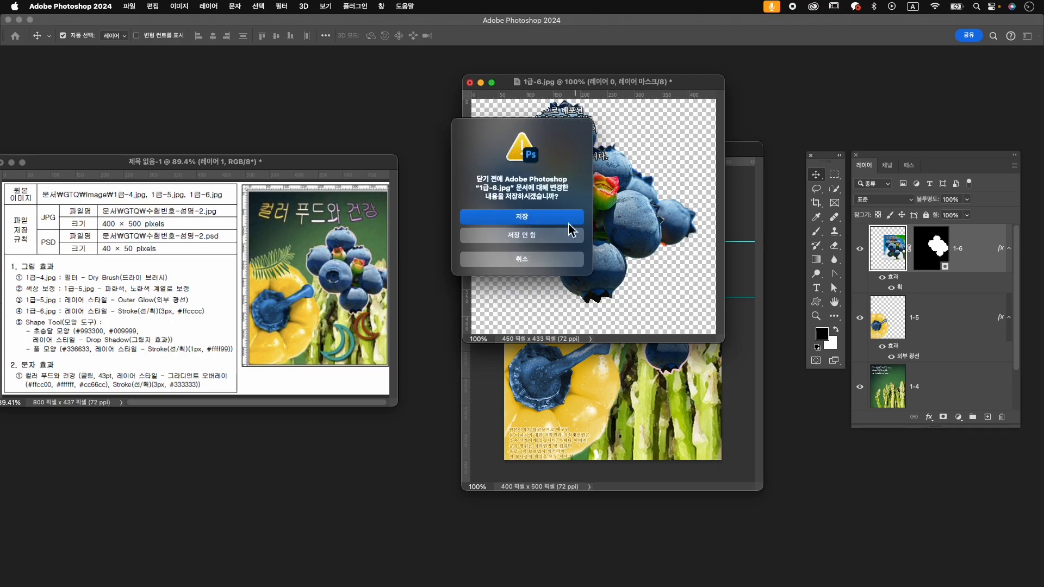
click(562, 238)
drag(573, 154, 531, 148)
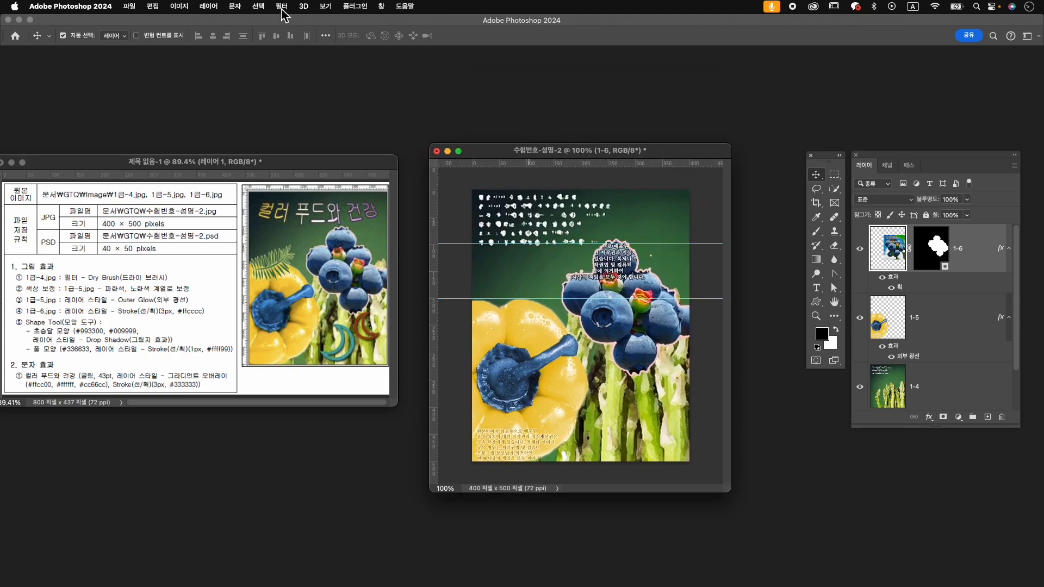
- Show the shape library, search it for "초승" and select the crescent frame shape
click(393, 6)
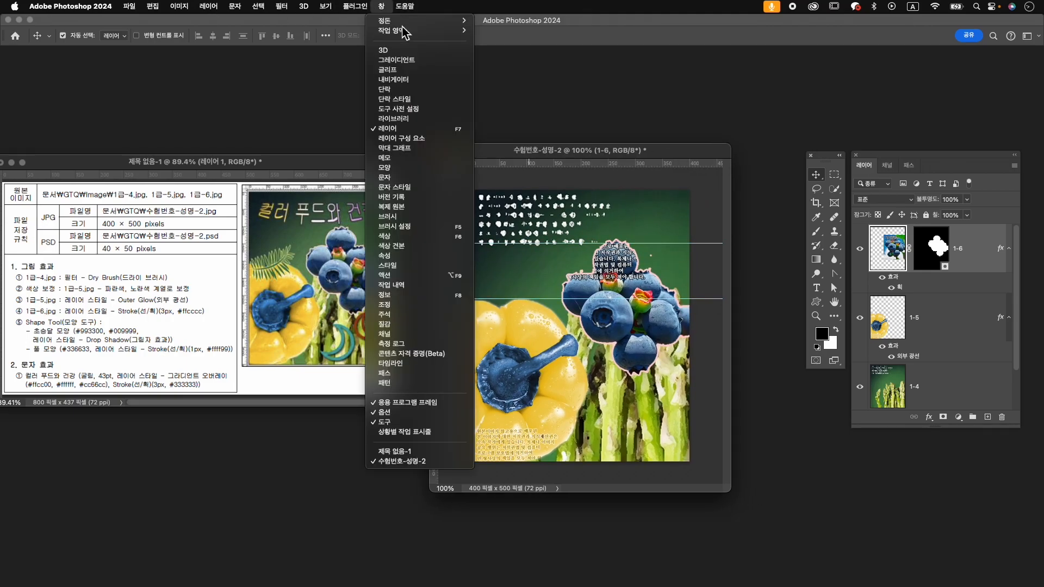
click(438, 170)
drag(537, 156, 509, 157)
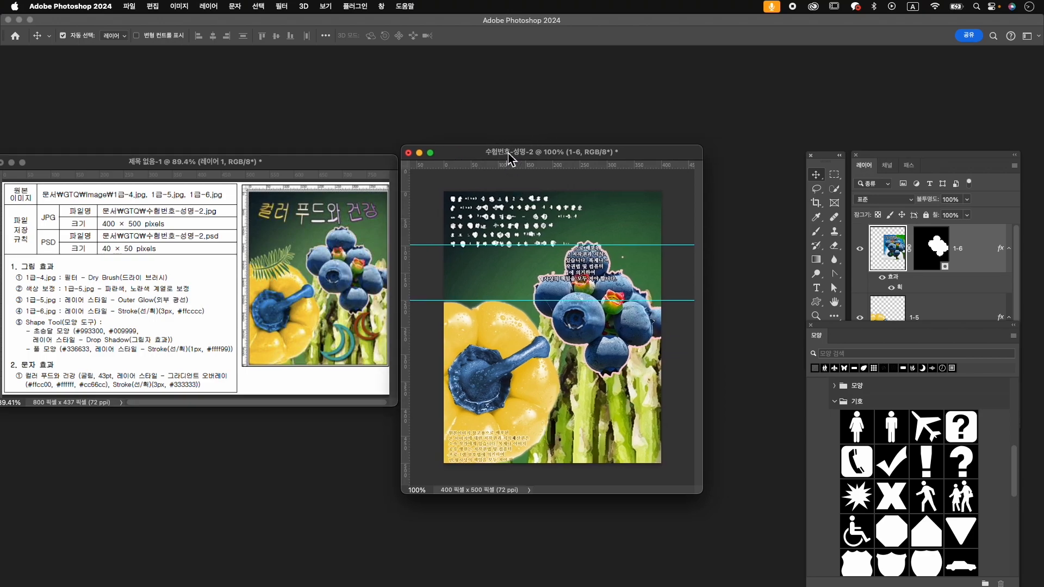
click(908, 353)
text(초스)
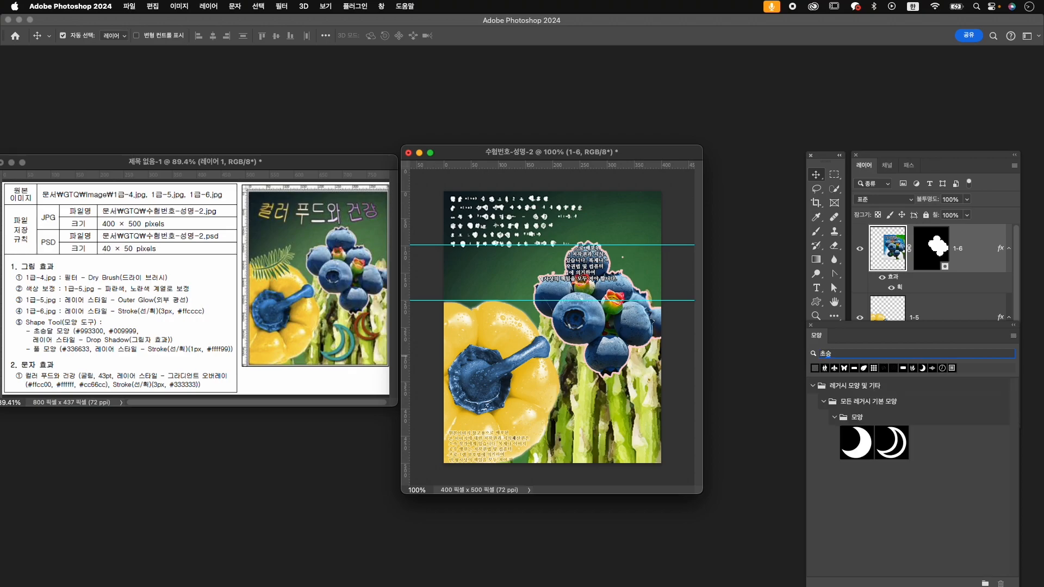
click(903, 446)
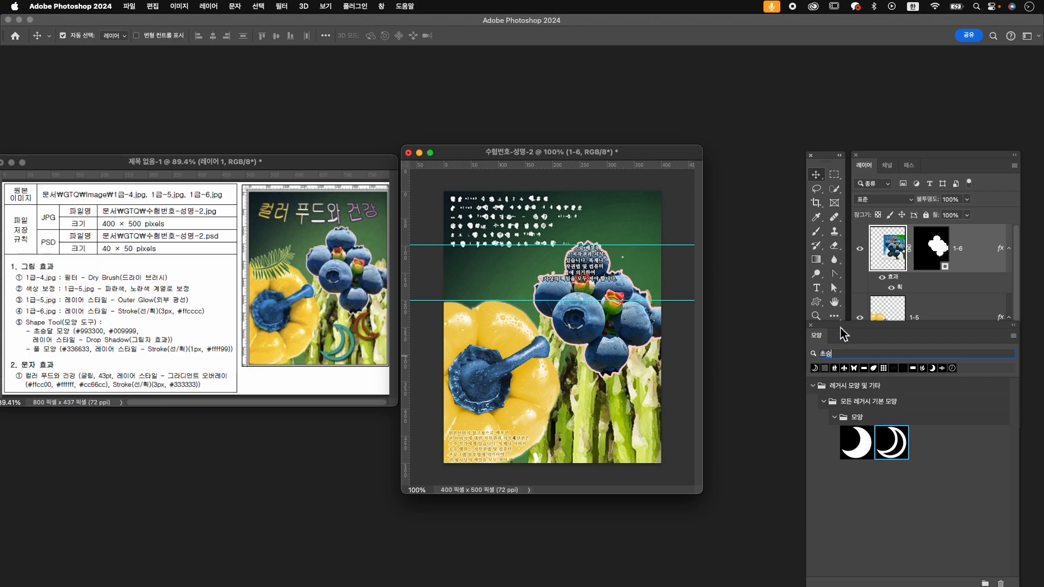
- Draw the crescent frame with the Custom Shape tool, about 91 × 95 px, over the asparagus below the blueberries
drag(842, 332, 848, 339)
click(816, 301)
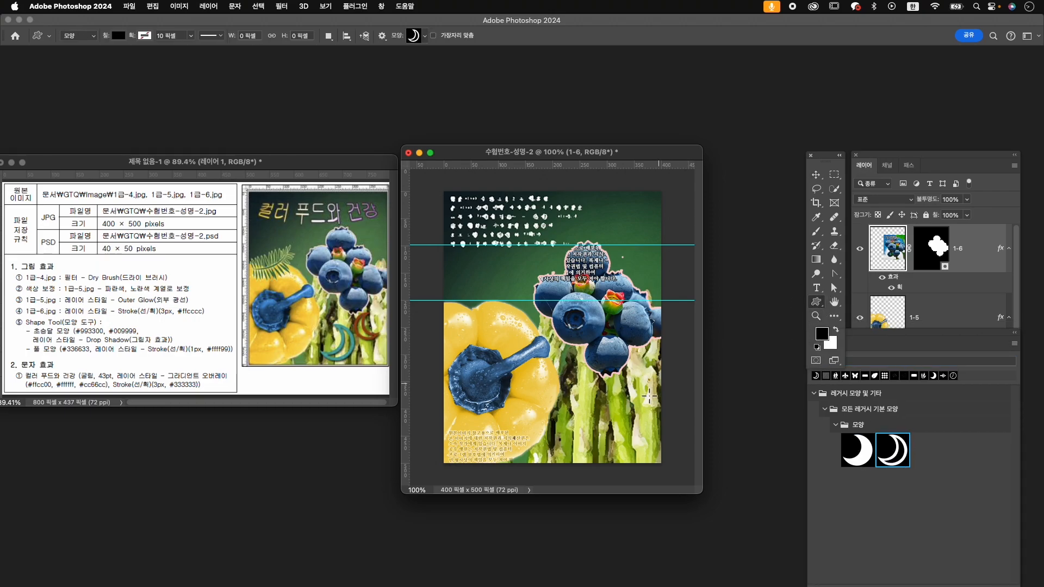
drag(560, 400, 612, 468)
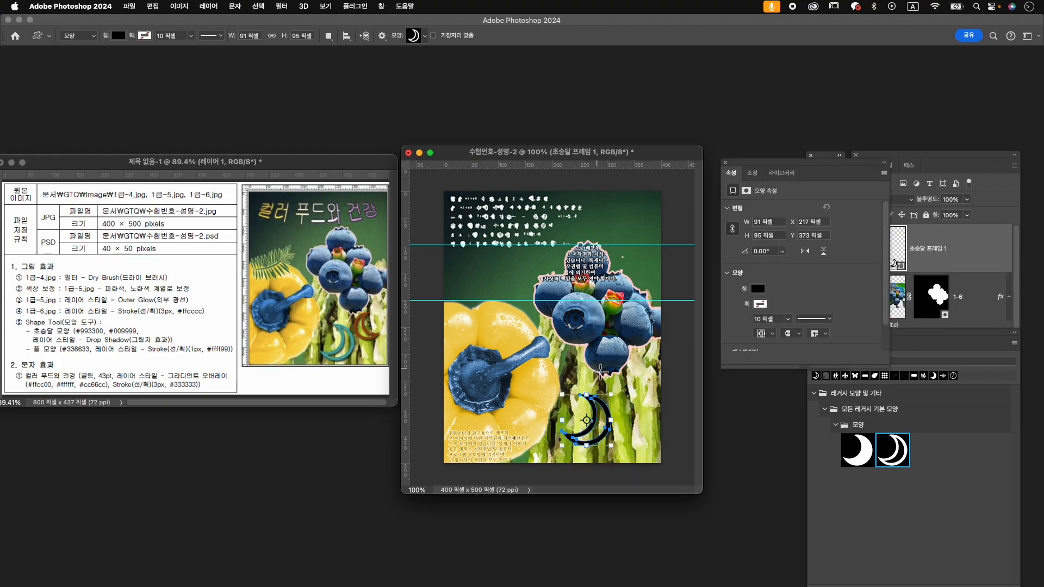
- Set the crescent's fill to solid colour #993300
click(758, 288)
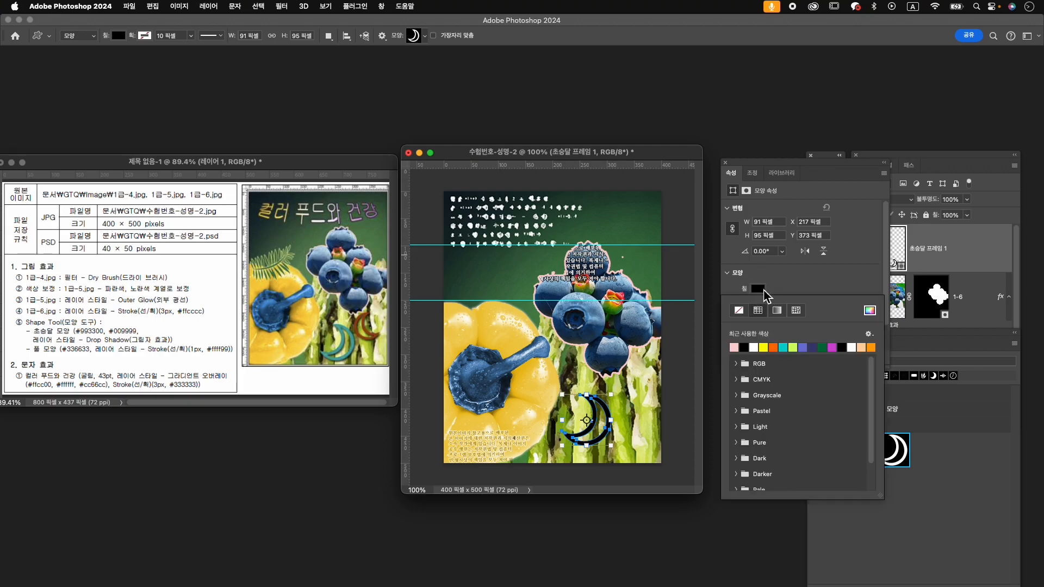
click(869, 311)
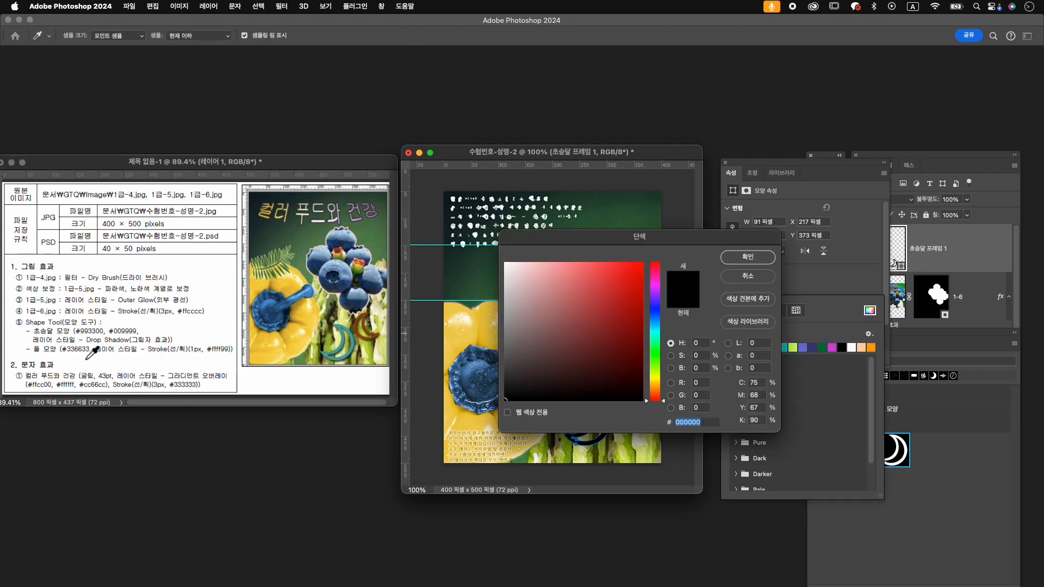
text(993300)
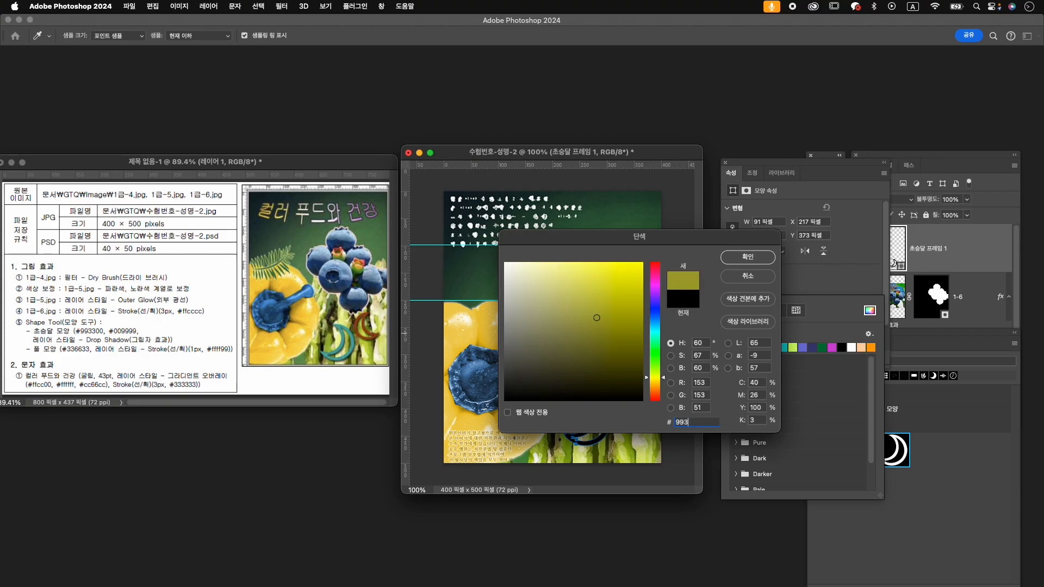
key(Return)
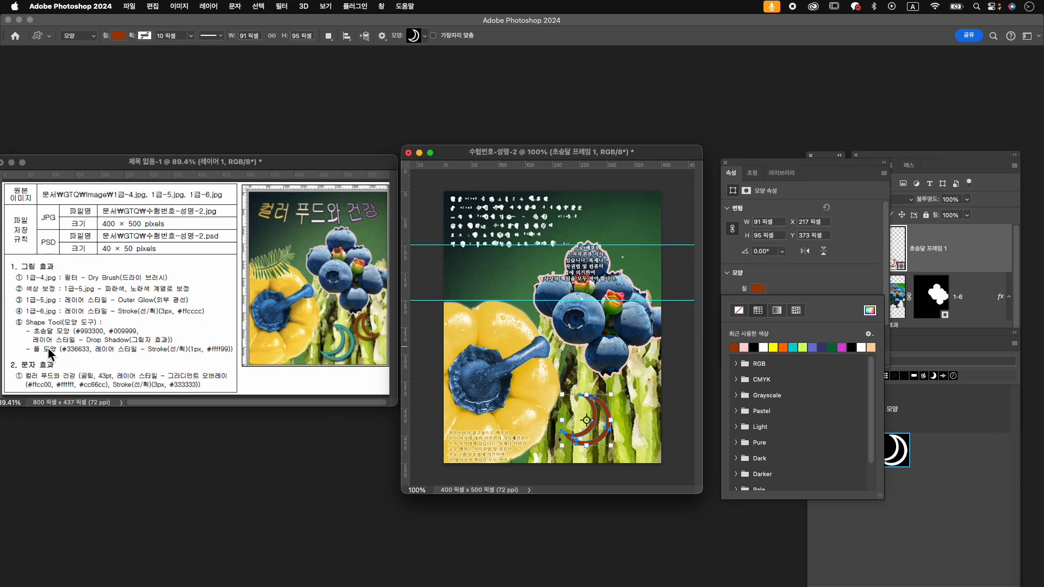
- Add a Drop Shadow layer style to the crescent layer with the preset values
click(960, 254)
click(928, 417)
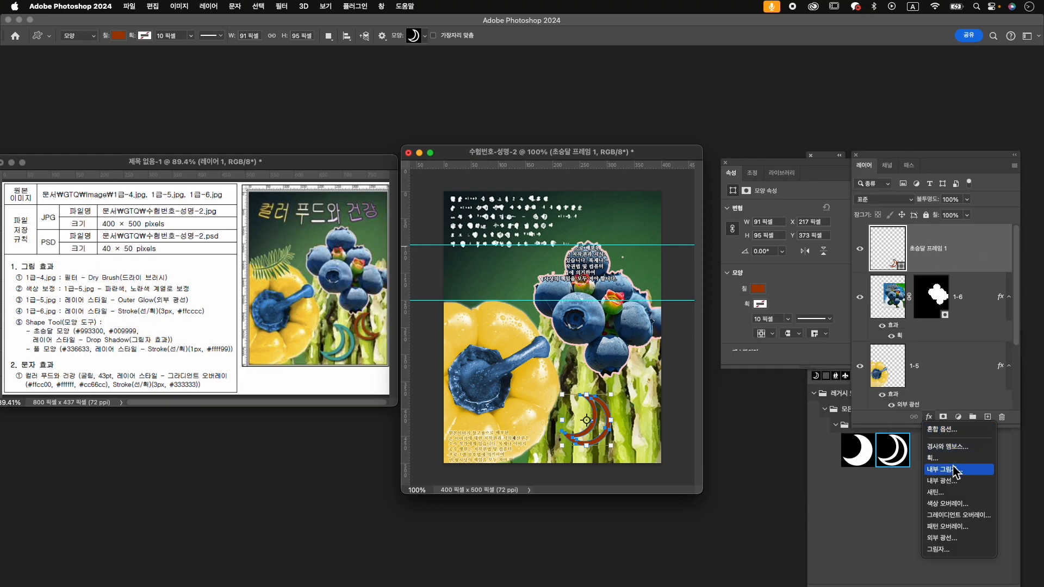
click(947, 550)
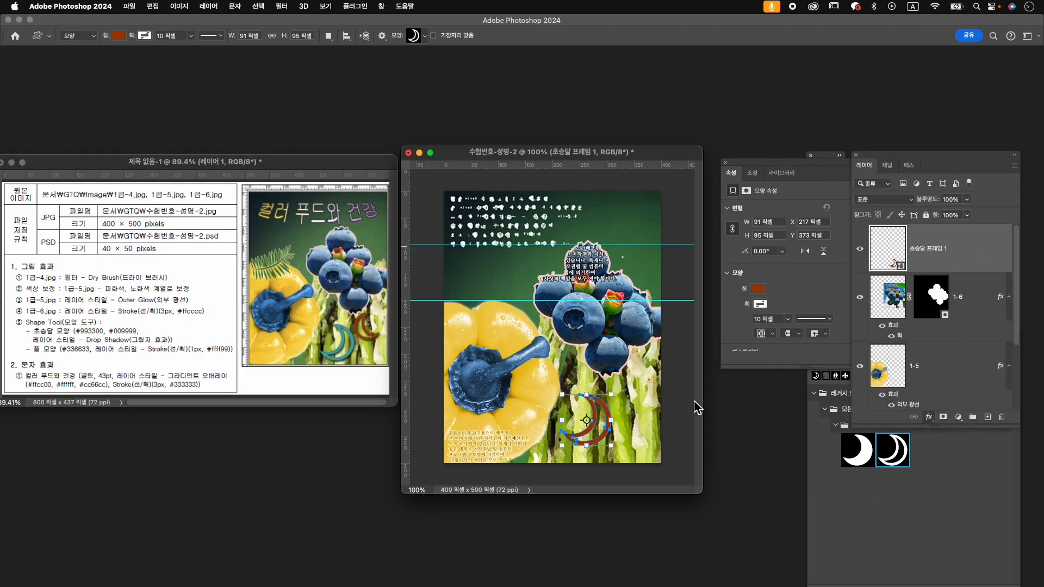
click(1003, 325)
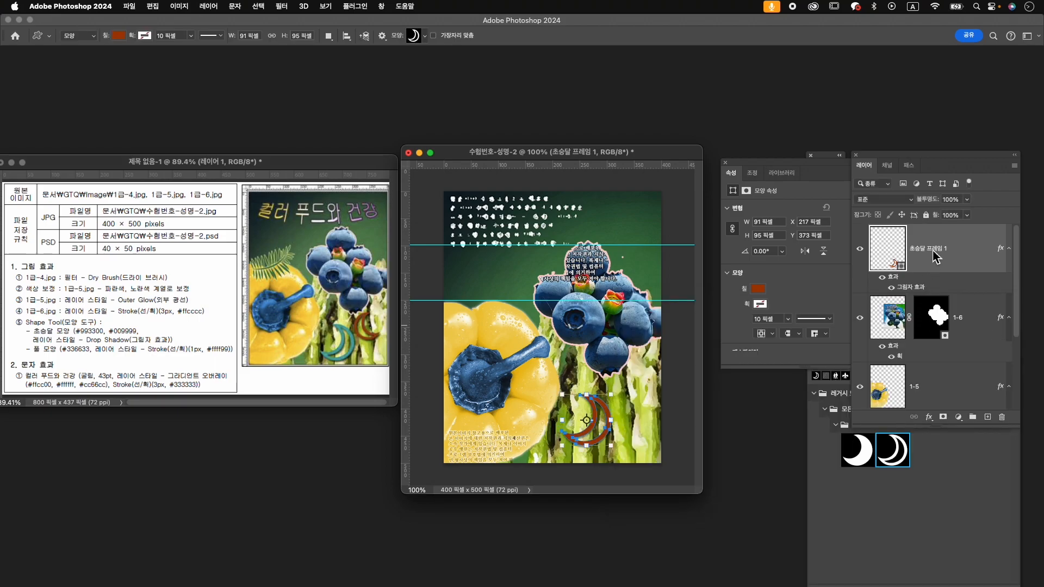
- Move the crescent up and to the right beneath the blueberries and flip it horizontally
key(super+t)
drag(610, 412, 643, 402)
key(Return)
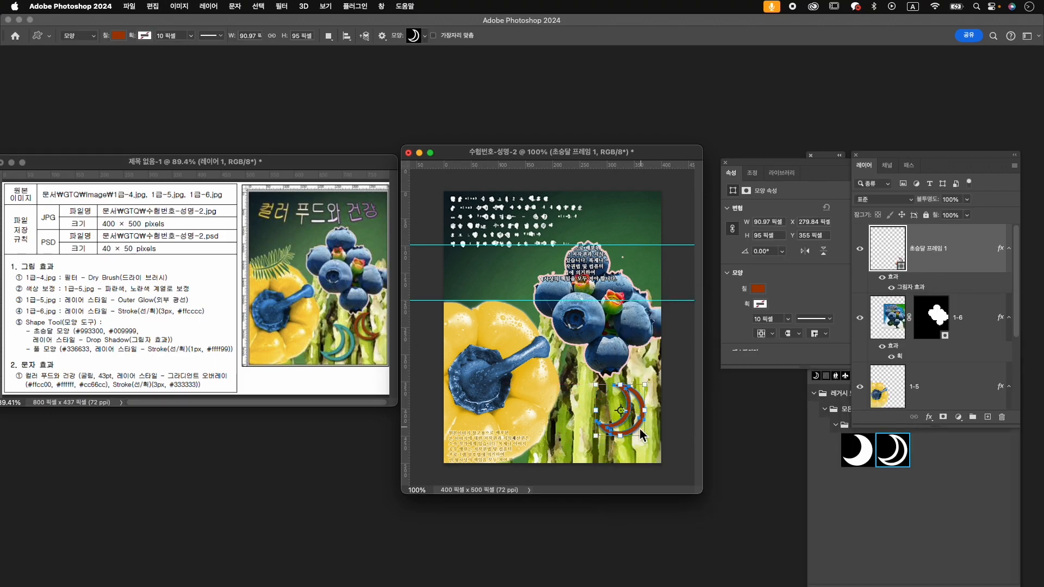
key(super+t)
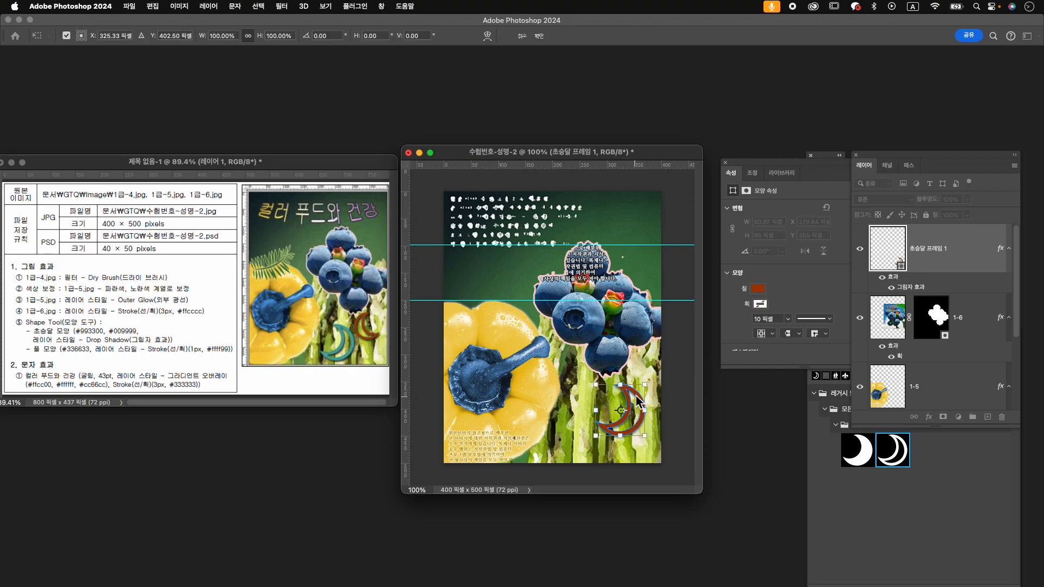
right_click(640, 403)
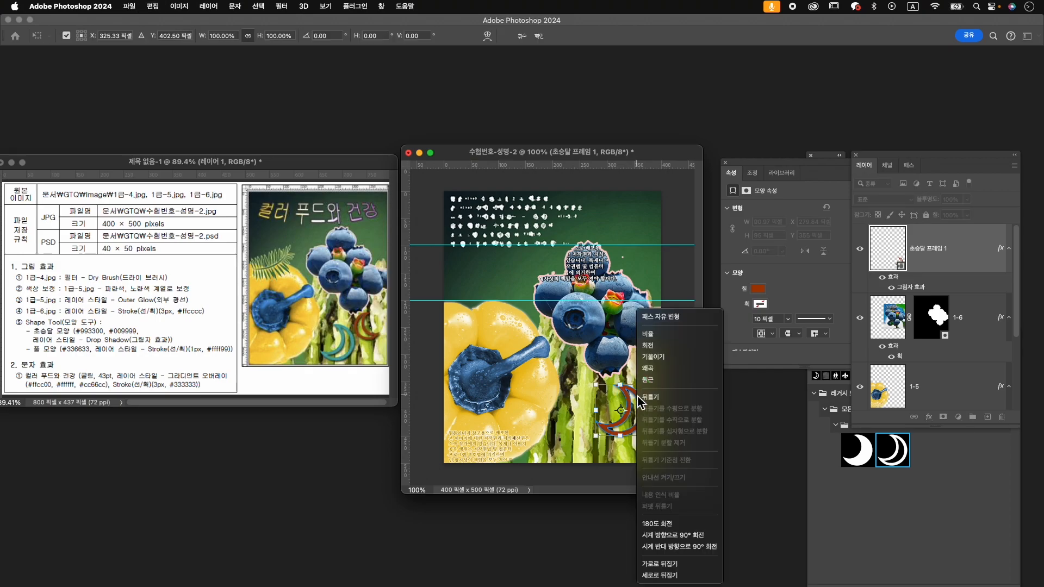
click(688, 565)
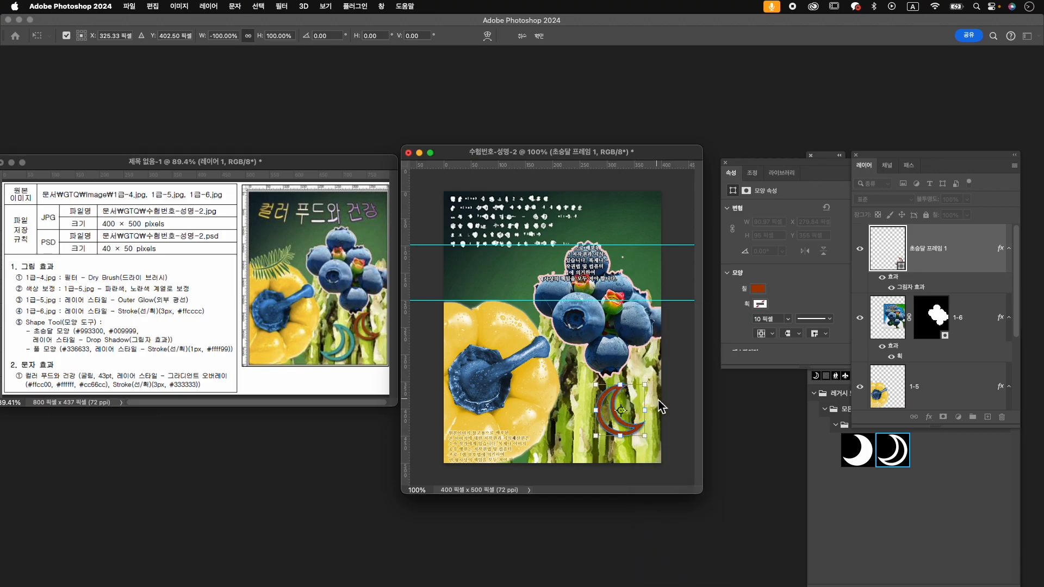
- Nudge the crescent right and up and scale it proportionally to about 83%
key(Right)
key(Up)
key(Up)
drag(597, 435, 605, 425)
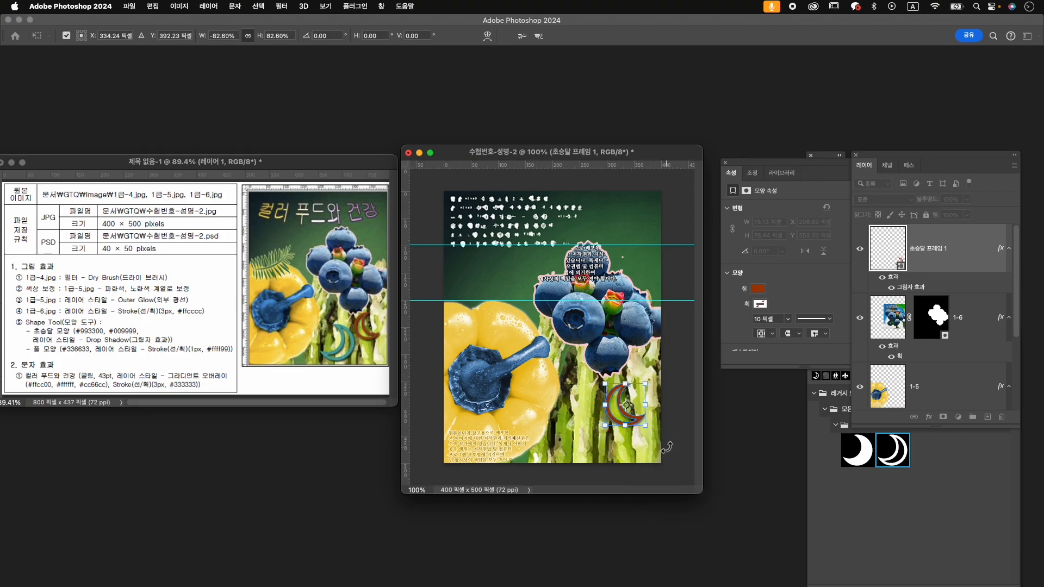
key(Return)
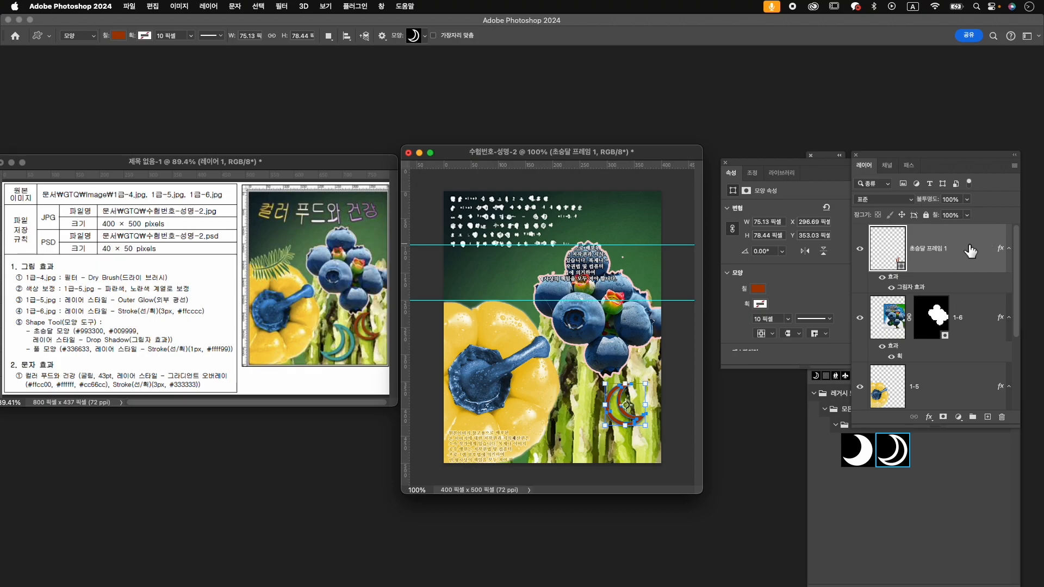
- Duplicate the crescent layer and place the copy to the lower left of the original, flipped horizontally
key(super+j)
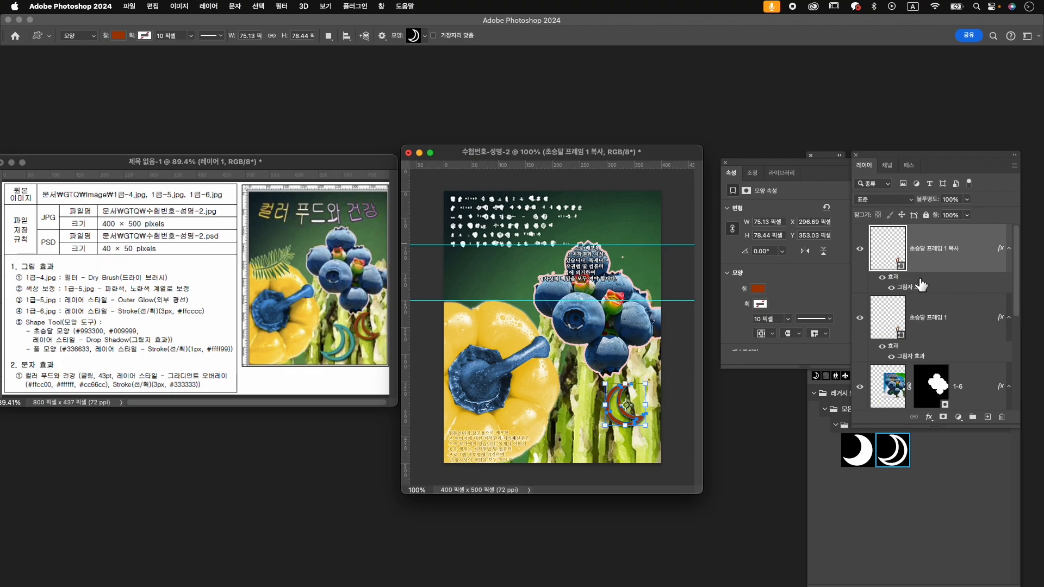
key(super+t)
drag(609, 404, 570, 430)
right_click(571, 430)
click(614, 565)
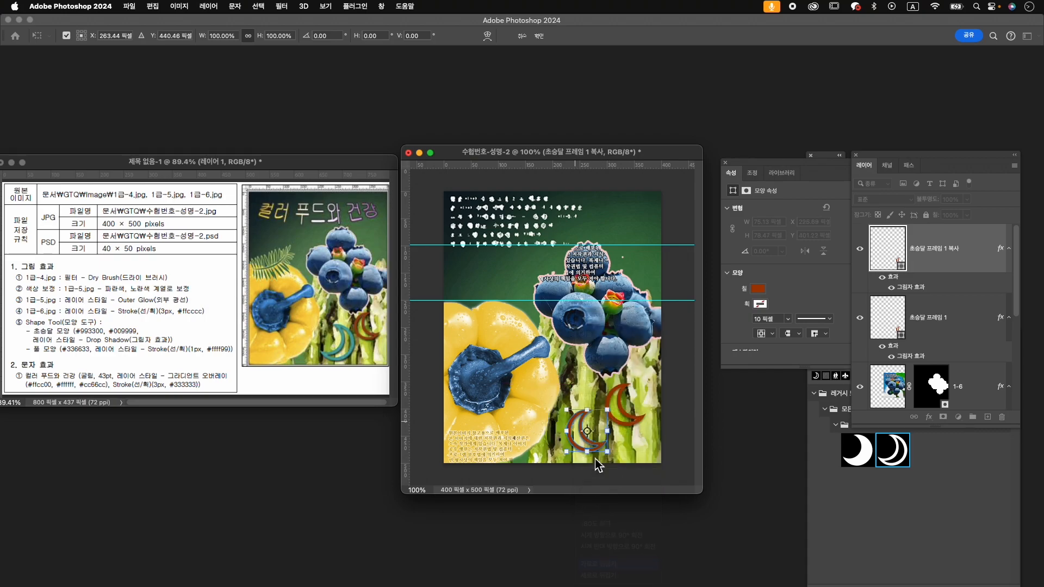
- Enlarge the copied crescent to about 129% and nudge it into place beside the pepper
drag(611, 412, 598, 422)
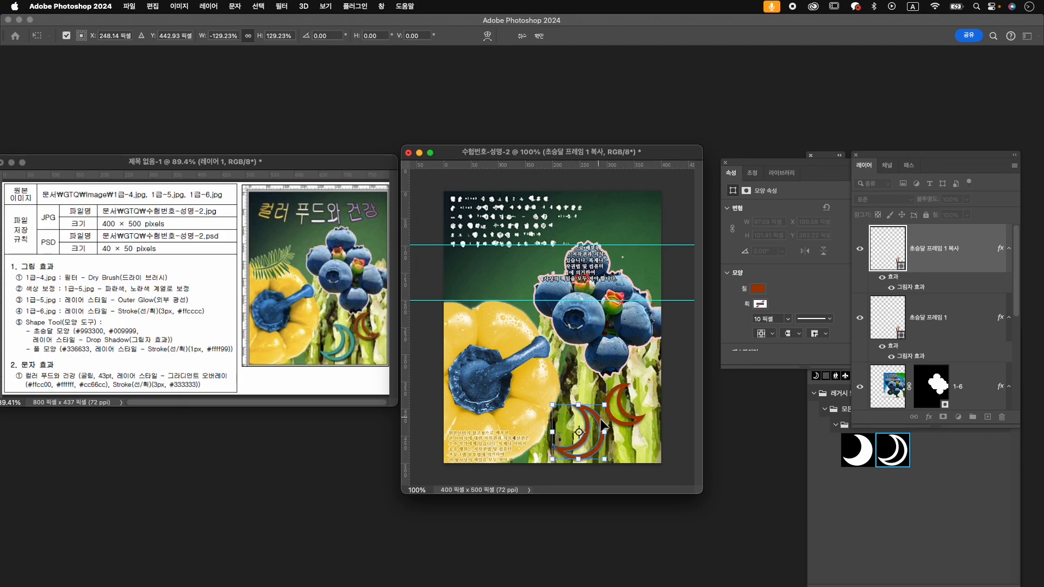
key(Right)
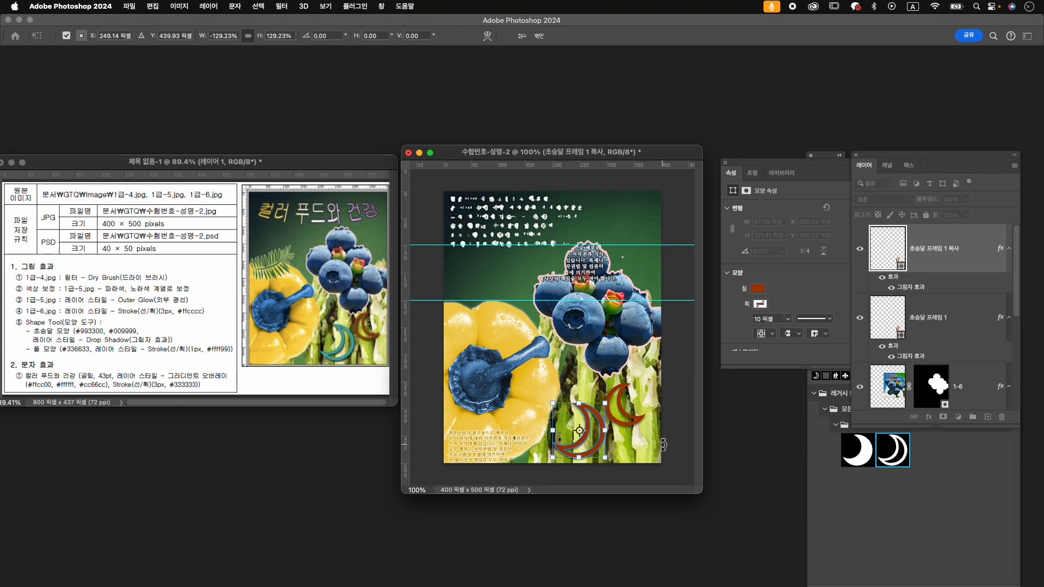
key(Return)
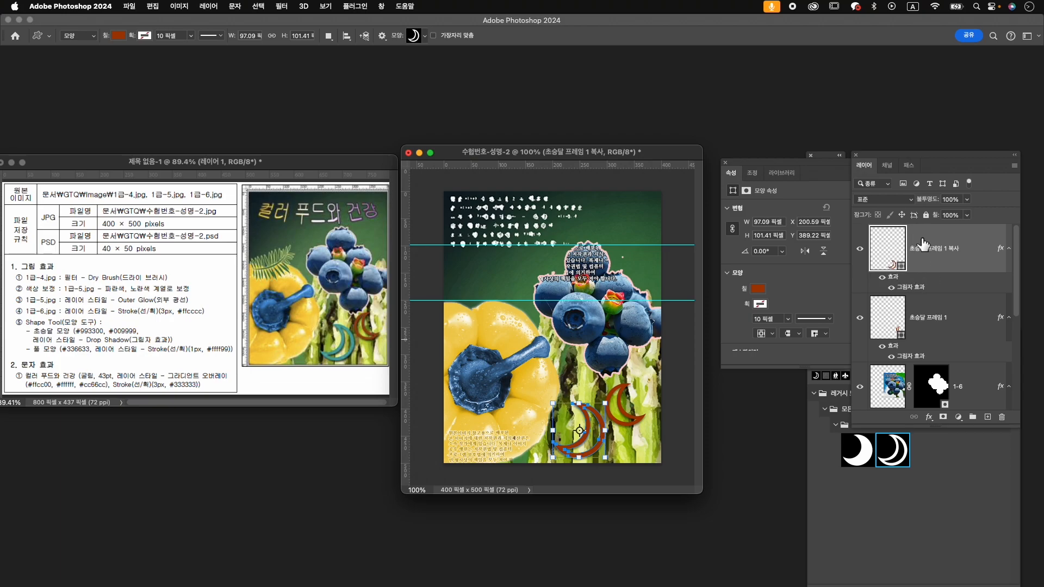
- Set the fill colour of the copied crescent shape to #009999
click(758, 289)
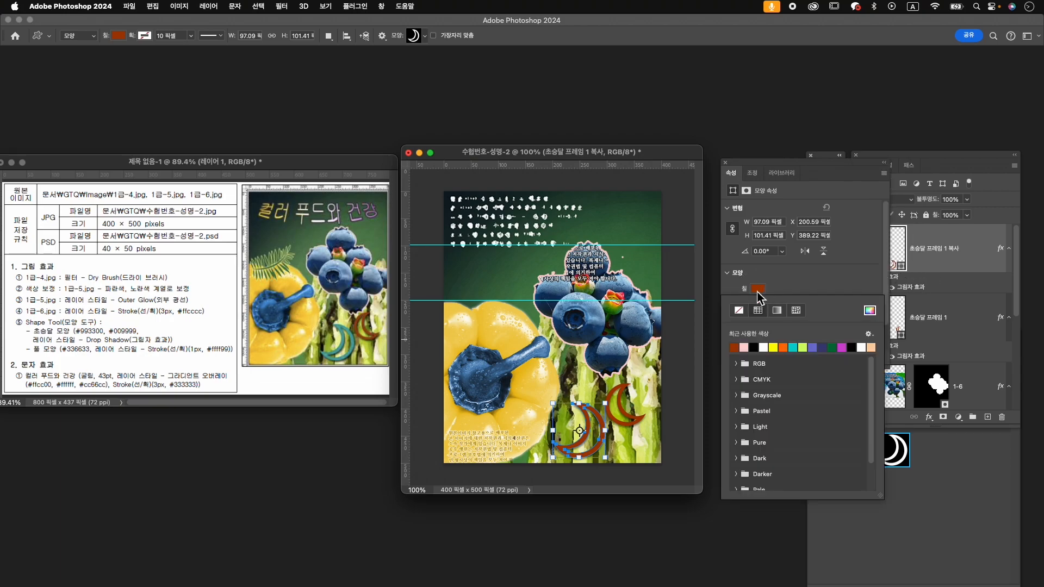
click(870, 311)
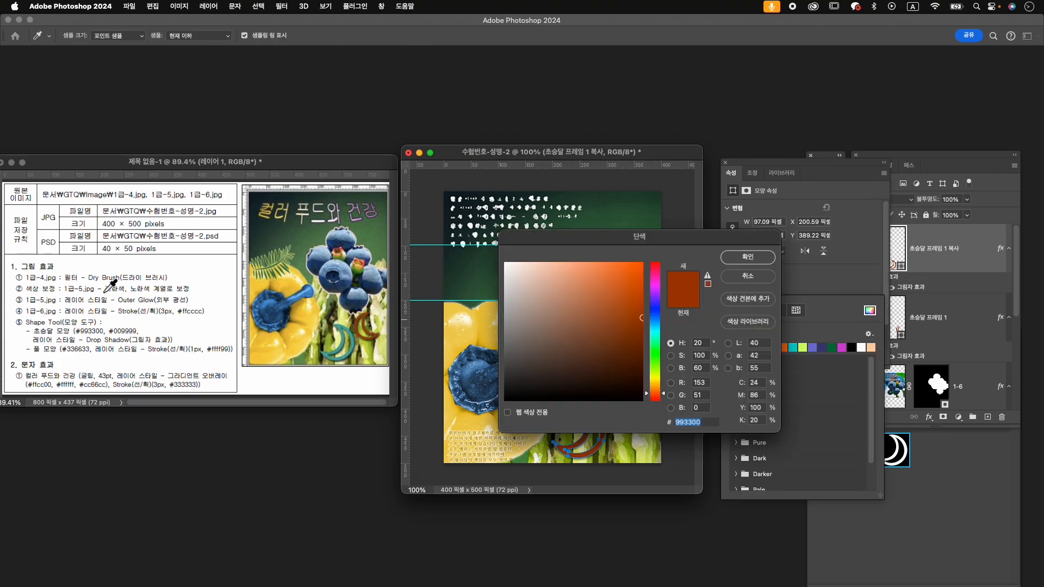
text(009999)
key(Return)
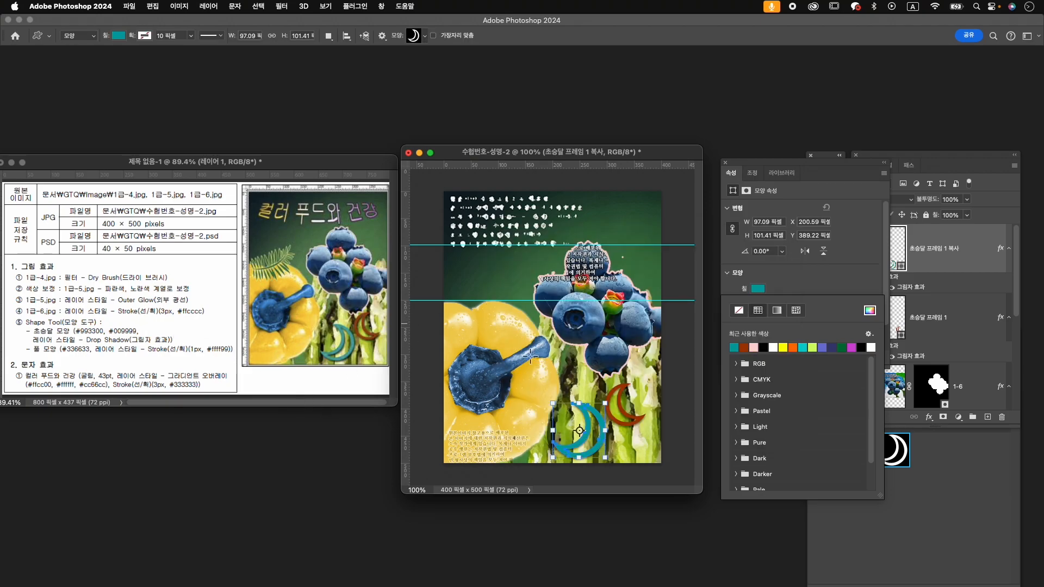
click(931, 263)
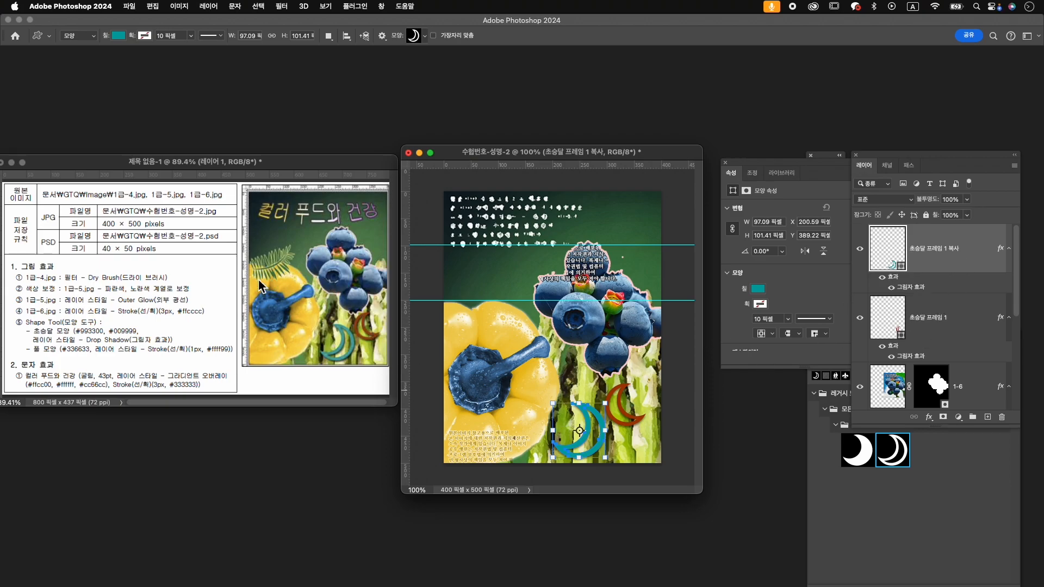
- Search the custom shape library for "풀"
click(855, 488)
click(851, 362)
text(vn)
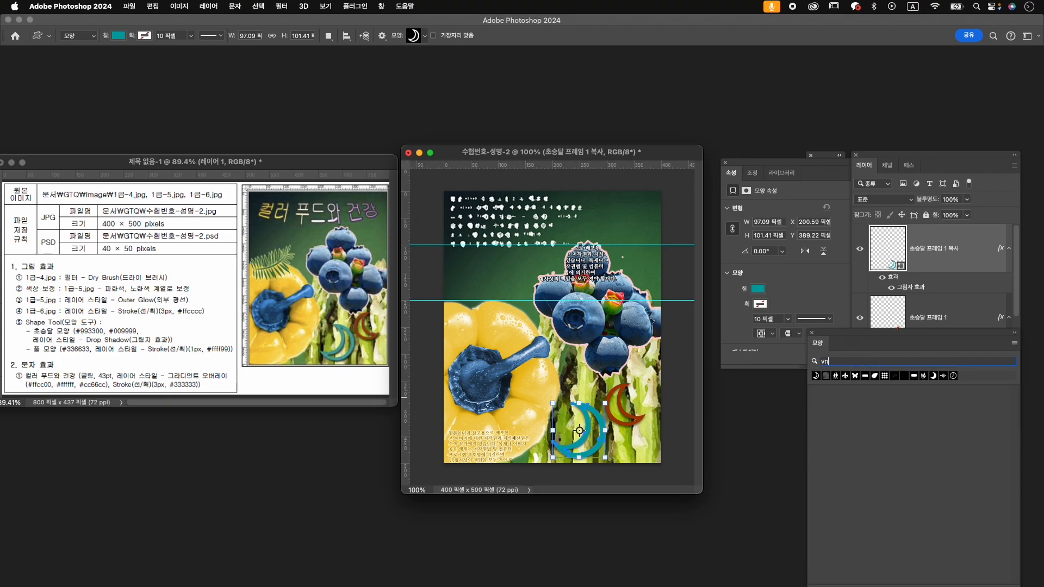
key(BackSpace)
key(BackSpace)
key(ctrl+space)
text(풀)
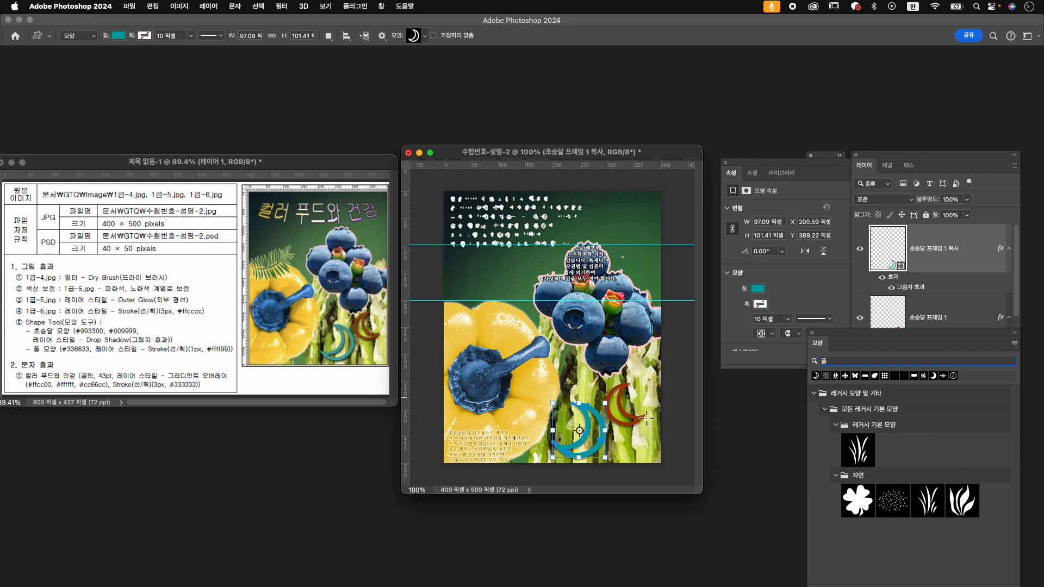
- Clear the shape search, choose the fern from the 자연 group and draw it about 120 × 95 px above the yellow pepper
click(851, 361)
key(BackSpace)
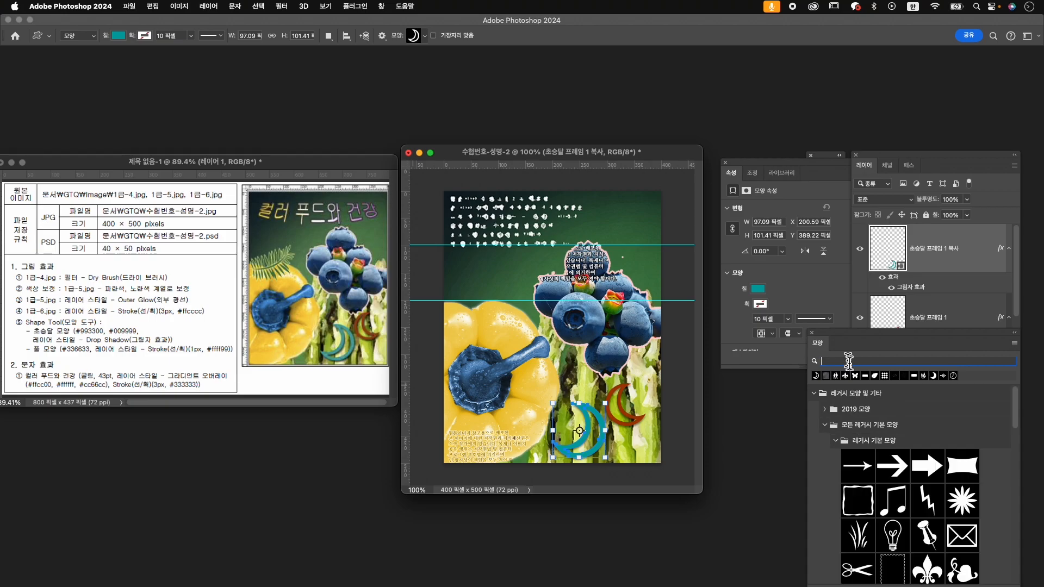
click(835, 441)
scroll(880, 456, down, 3)
scroll(881, 464, down, 3)
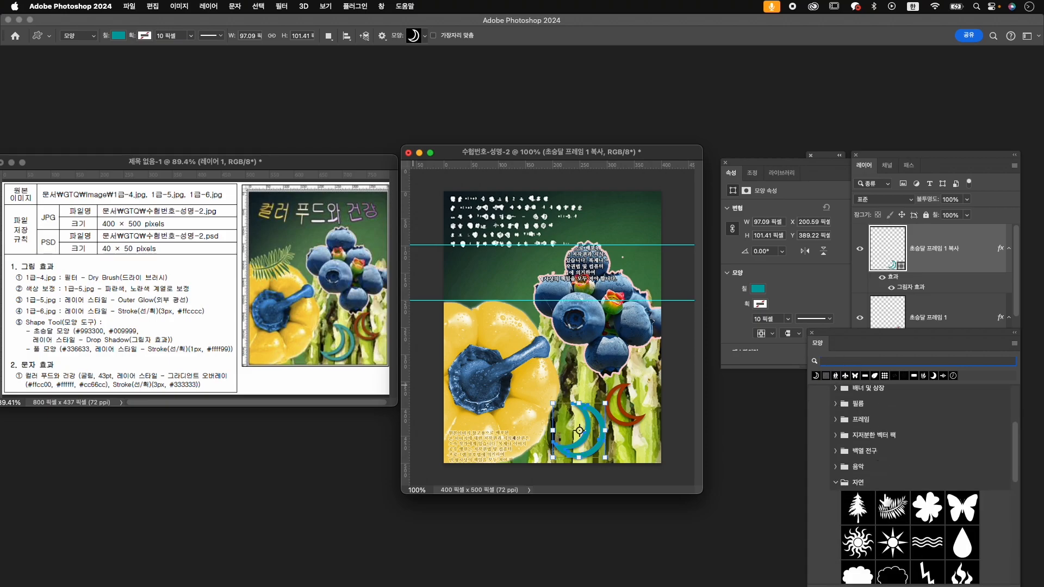
scroll(881, 505, down, 2)
click(896, 458)
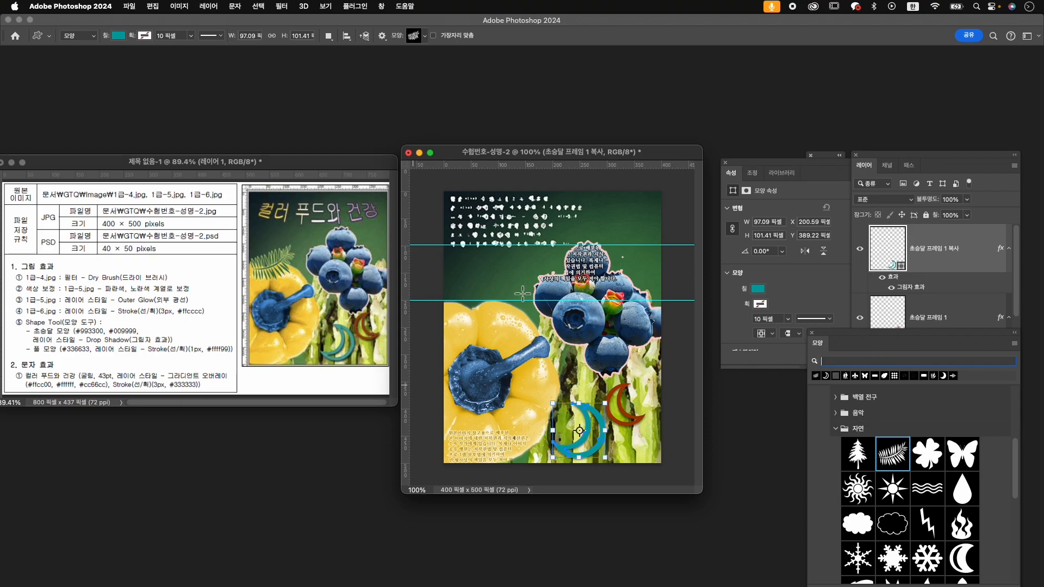
drag(440, 274, 503, 324)
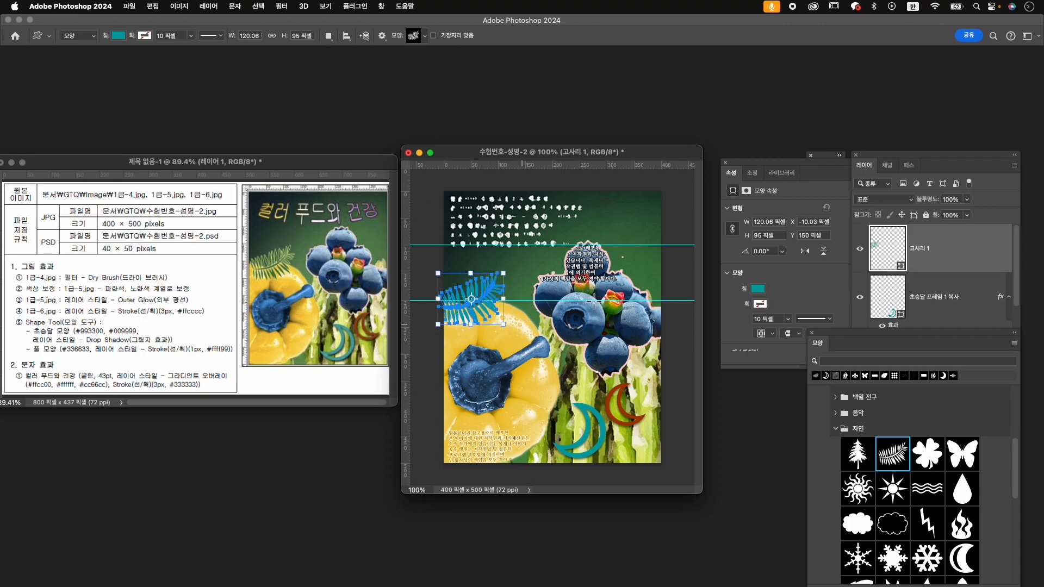
- Set the fern shape's fill colour to #336633
click(757, 290)
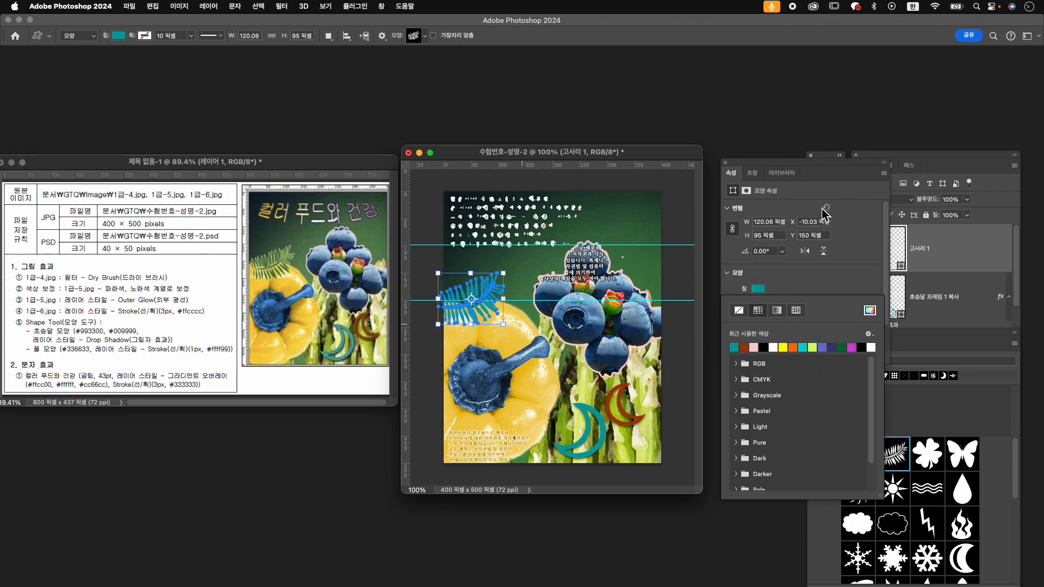
click(870, 311)
text(336633)
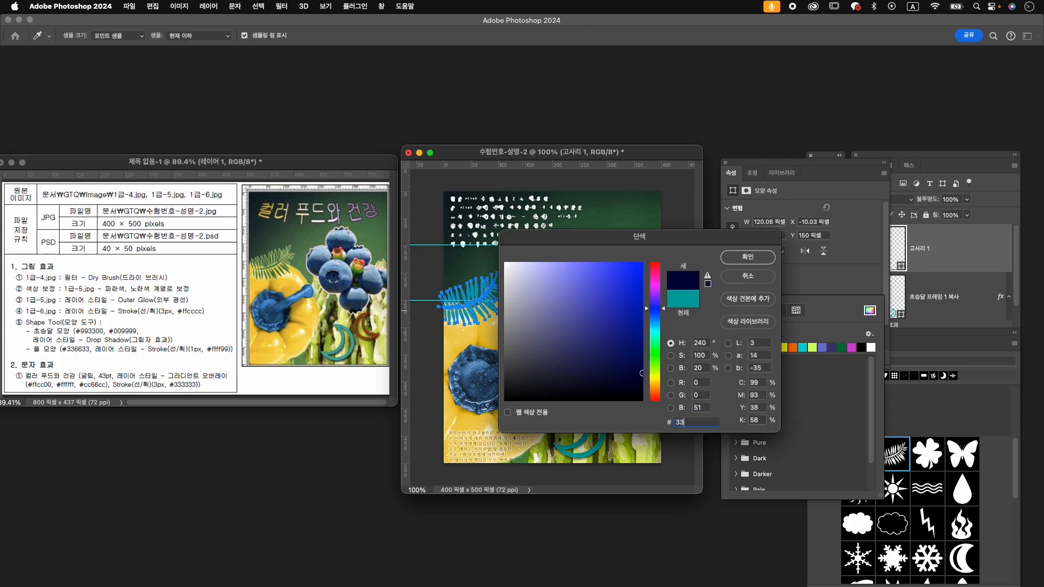
key(Return)
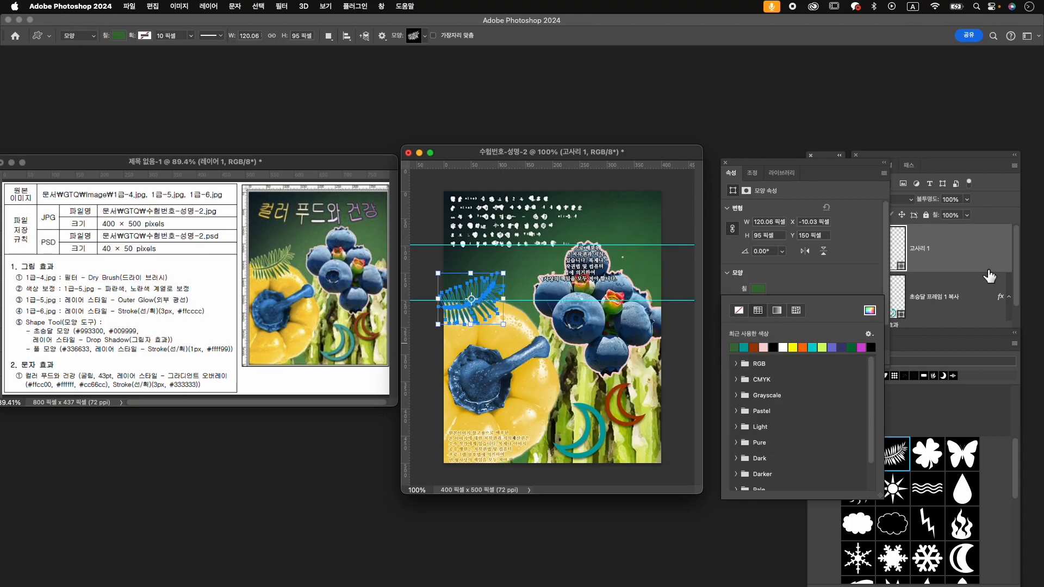
click(983, 249)
- Add a Stroke layer style to the fern with a size of 1 px and the colour #ffff99
click(929, 416)
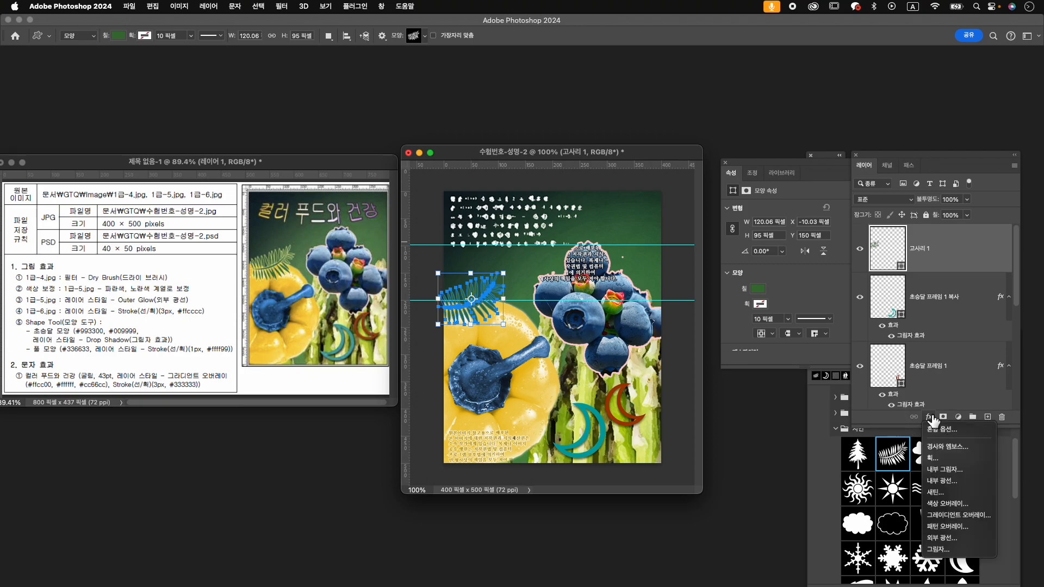
click(932, 458)
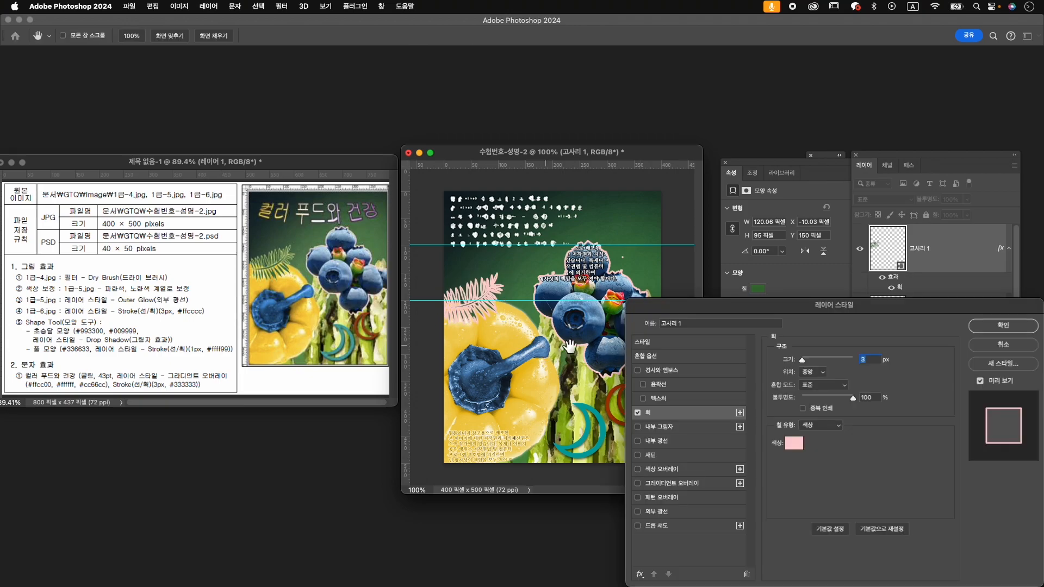
click(793, 444)
text(f)
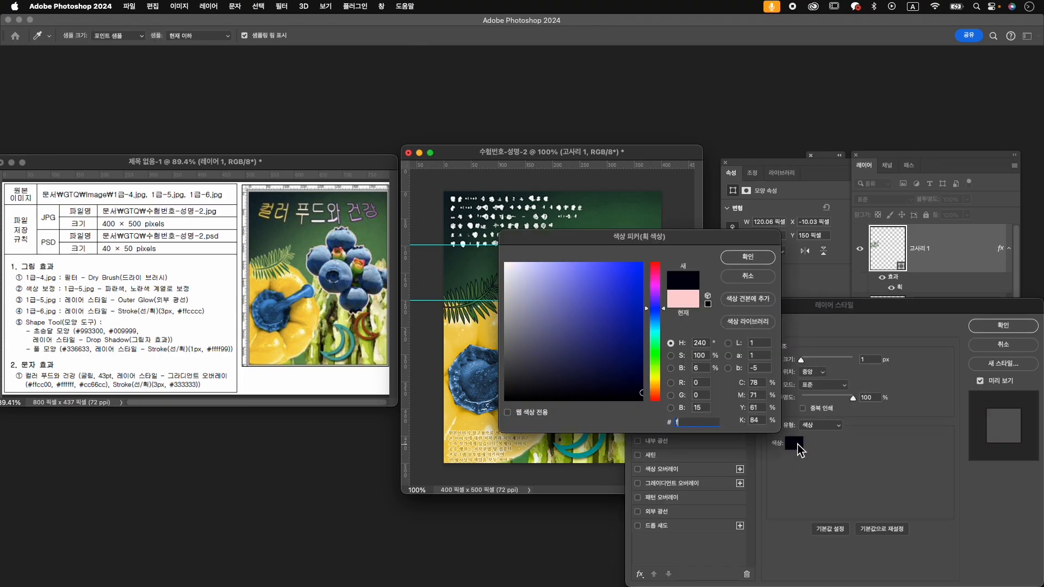
text(fff99)
key(Return)
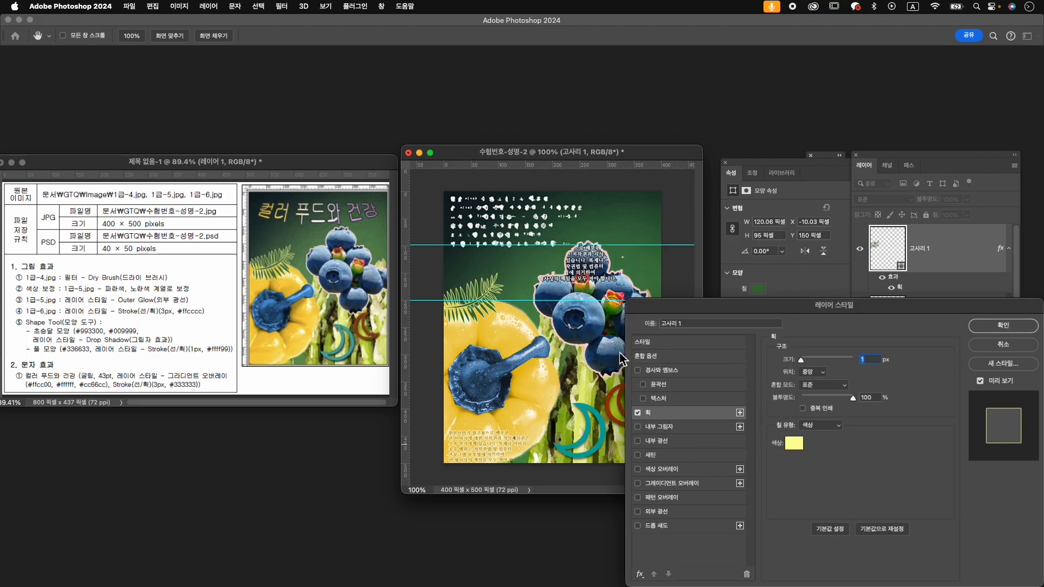
click(1003, 325)
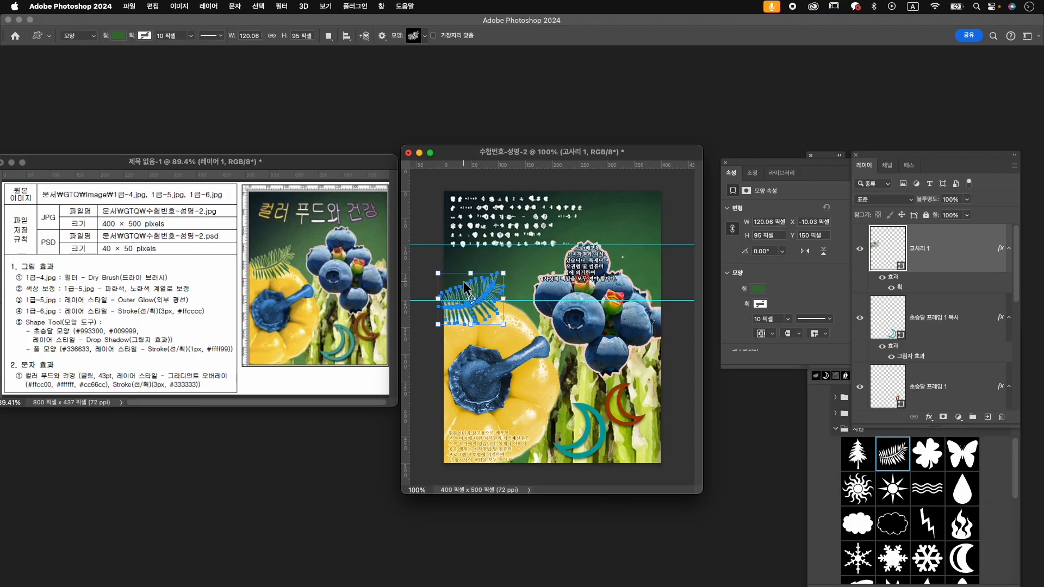
- Reposition the fern on the upper left of the pepper at X 0, Y 147 px
key(ctrl+t)
drag(498, 291, 502, 285)
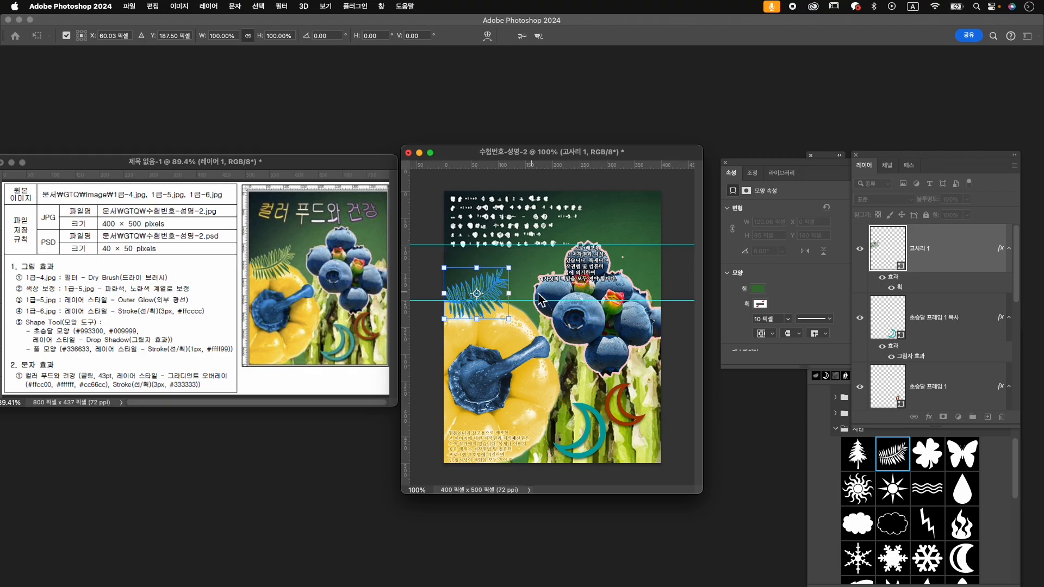
key(Right)
key(Down)
key(Down)
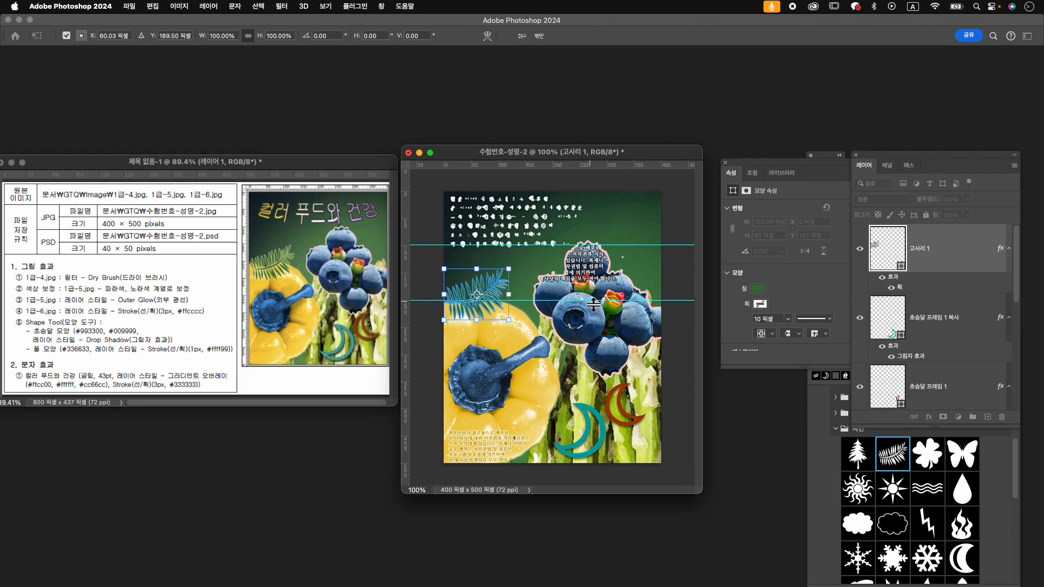
key(Return)
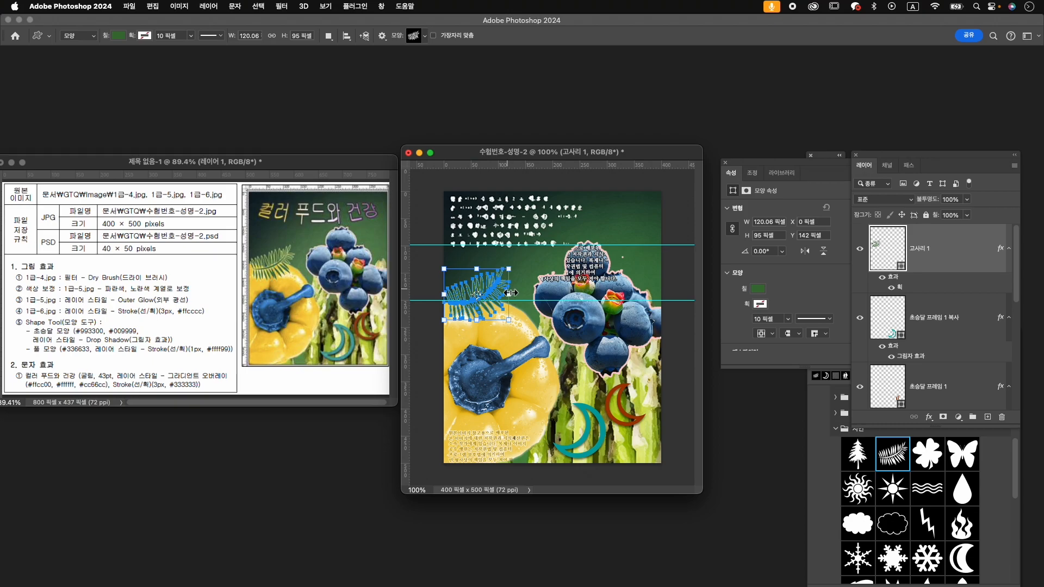
key(v)
key(Down)
key(Down)
key(Down)
key(Down)
key(Down)
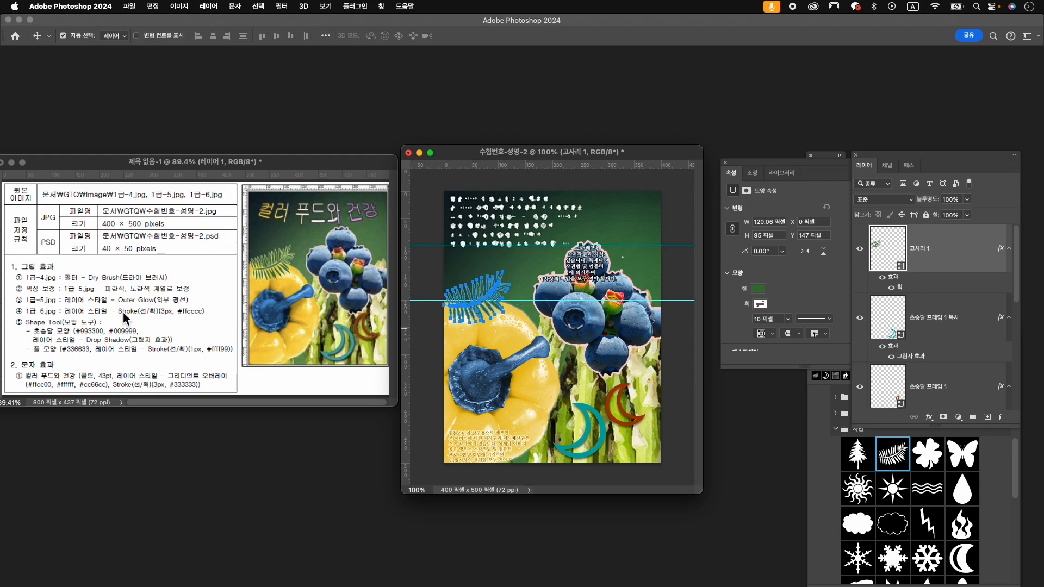
- Close the custom shape library and the shape properties to clear the workspace
click(820, 403)
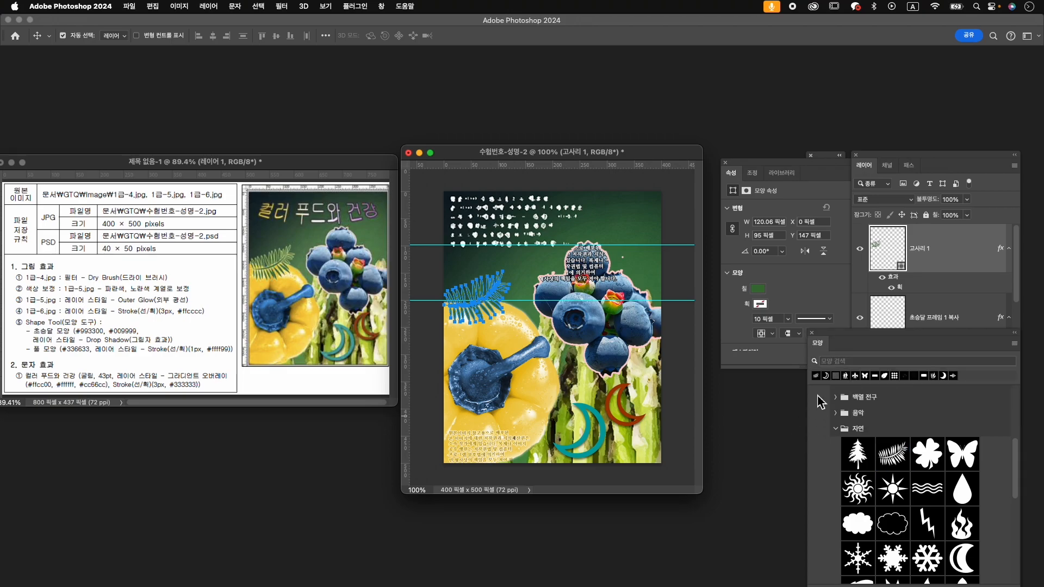
click(812, 333)
click(725, 162)
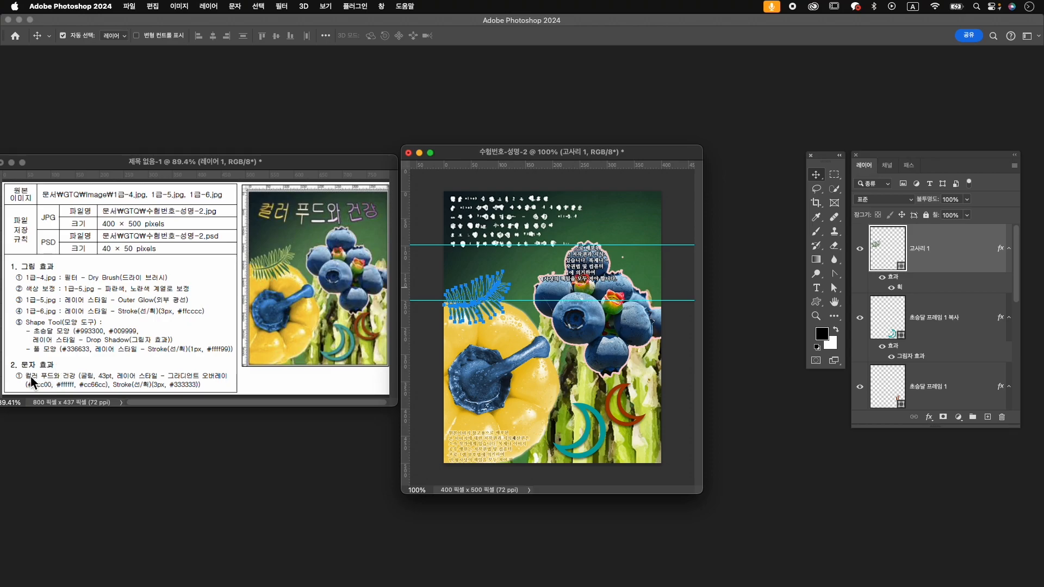
- Choose the Horizontal Type tool and set the font to 210 Gulim 050 at 43 pt
click(817, 288)
right_click(821, 289)
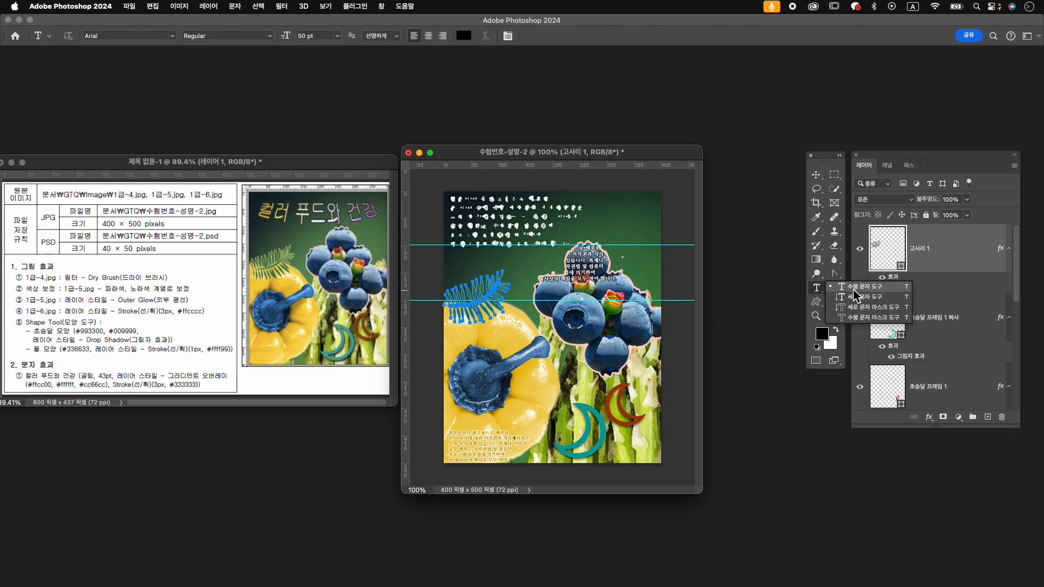
click(853, 288)
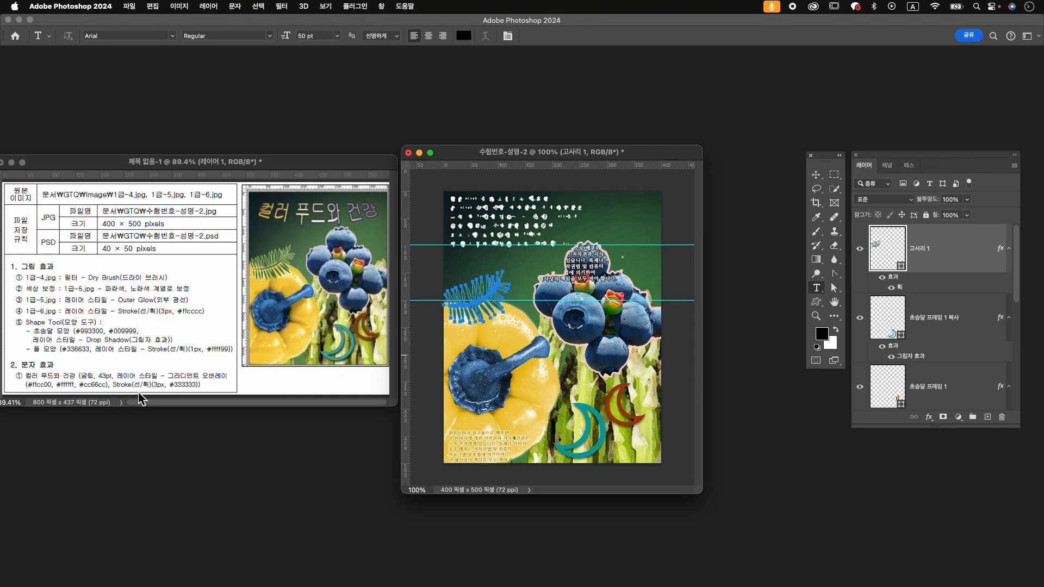
click(135, 36)
key(Caps_Lock)
text(허ㅣㅑ)
key(BackSpace)
key(BackSpace)
key(BackSpace)
key(Caps_Lock)
text(gulim)
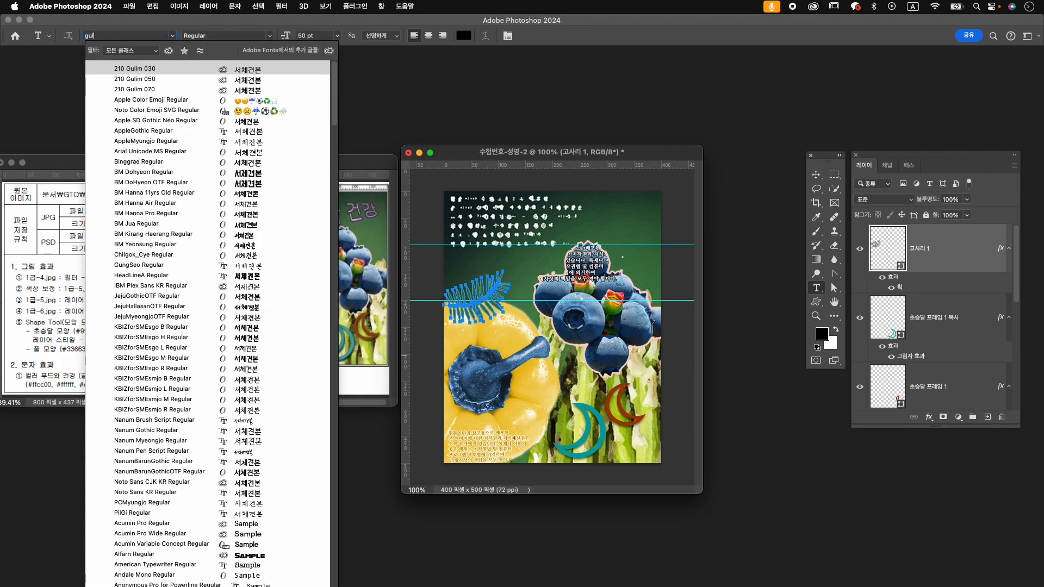
click(169, 81)
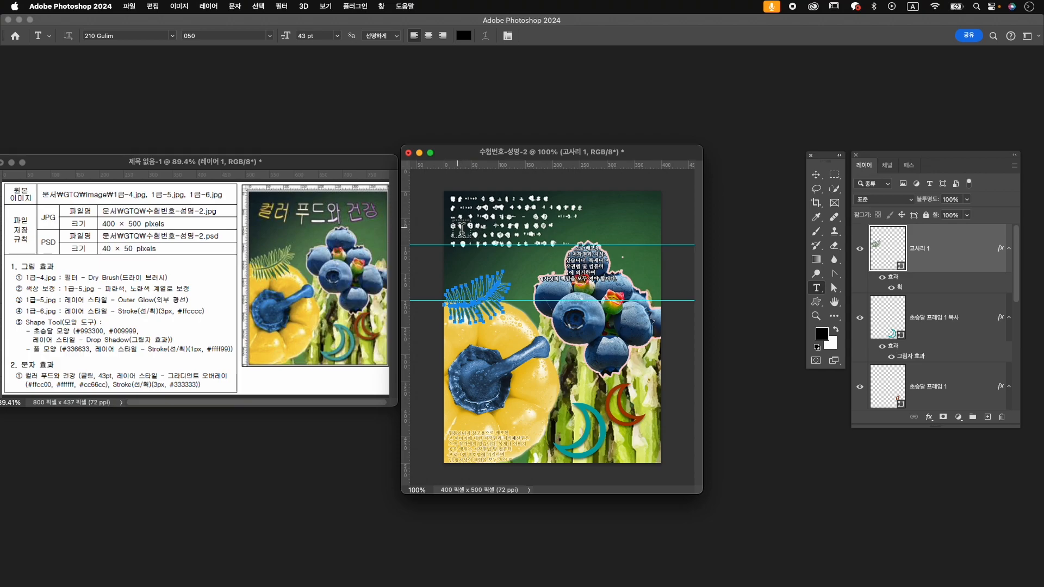
- Add the title text "컬러 푸드와 건강" across the upper part of the canvas
click(458, 227)
text(컬러 푸드와 거)
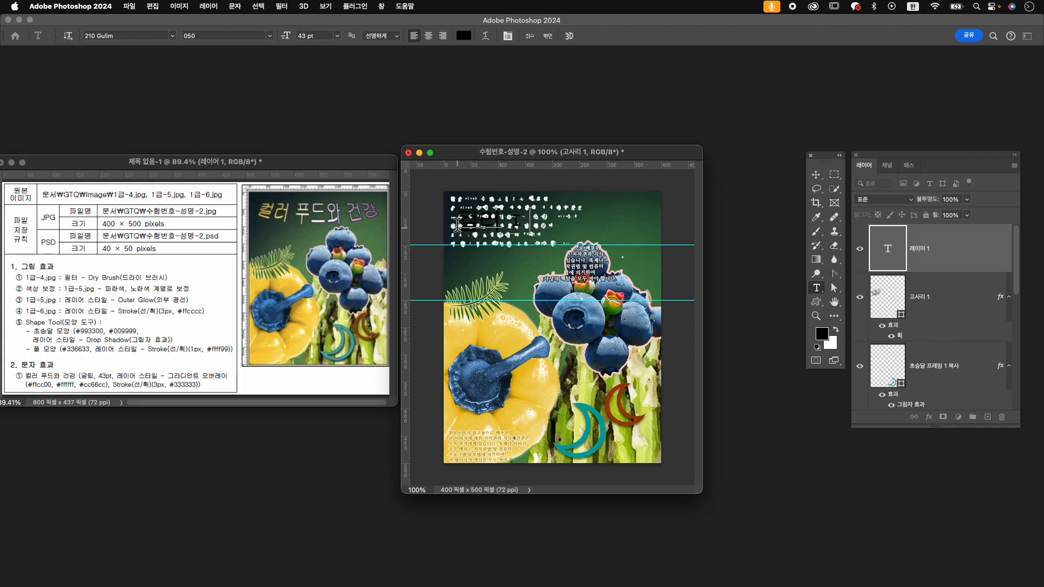
text(ㄴ강)
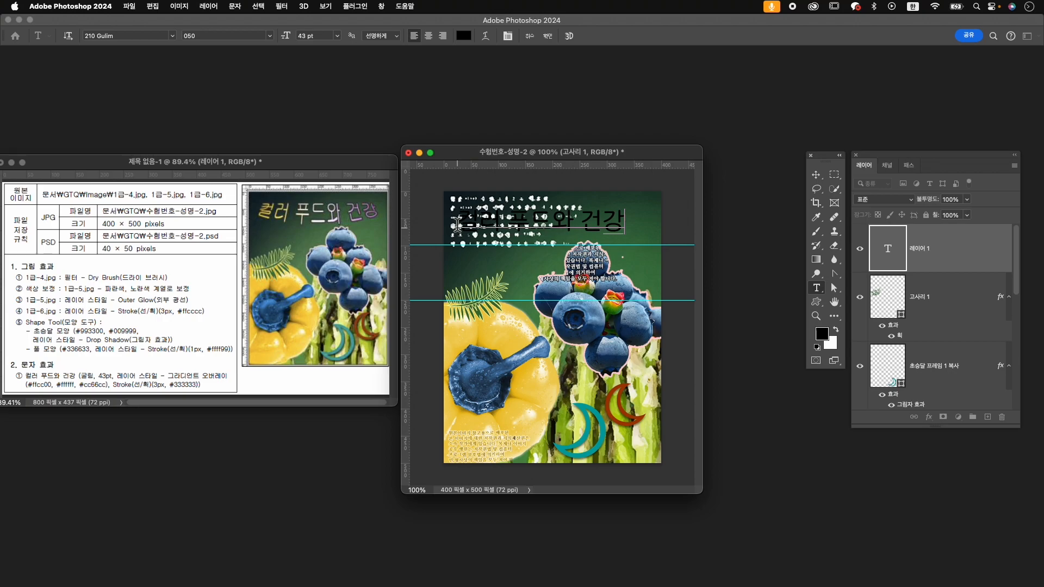
click(548, 36)
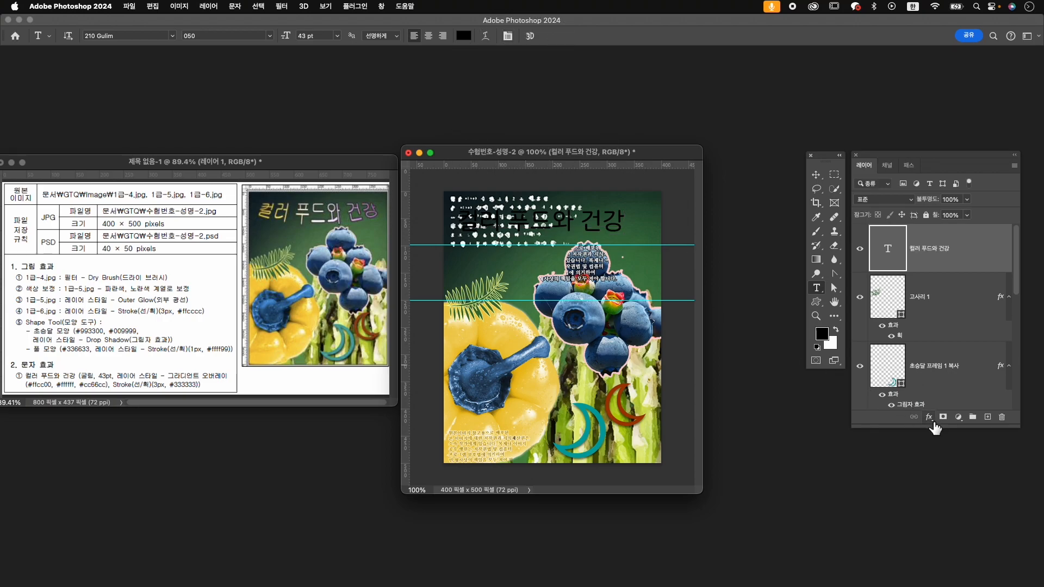
- Add a Gradient Overlay to the title text layer and set the gradient's first color stop to #ffcc00
click(929, 418)
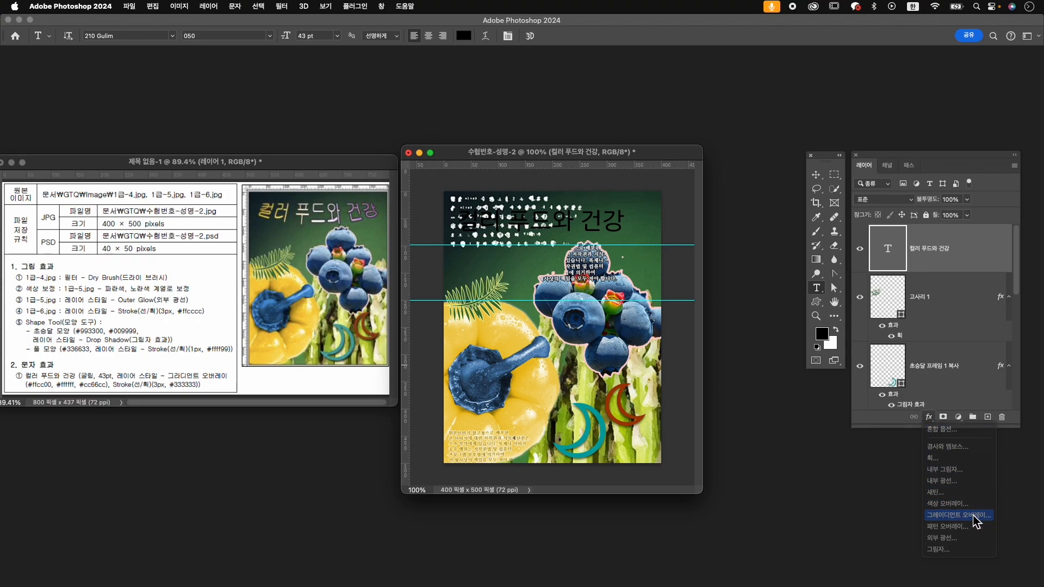
click(959, 516)
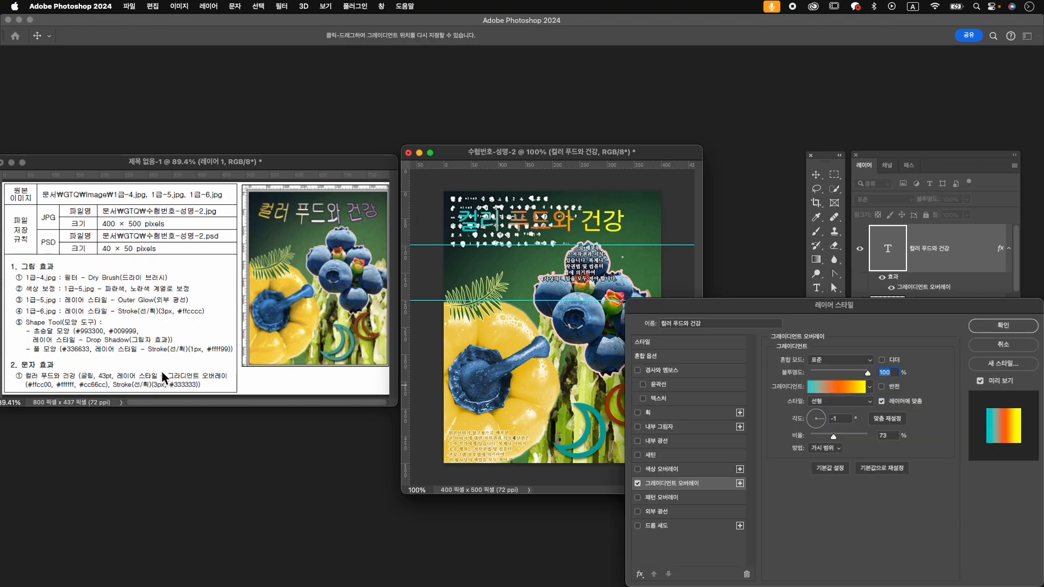
click(833, 387)
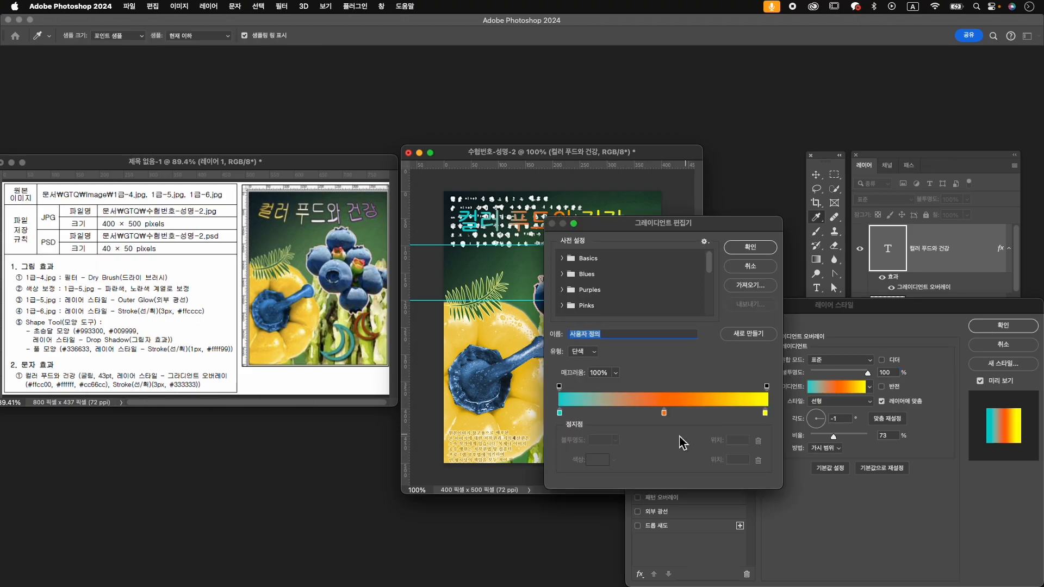
double_click(560, 414)
text(ffcc00)
key(Return)
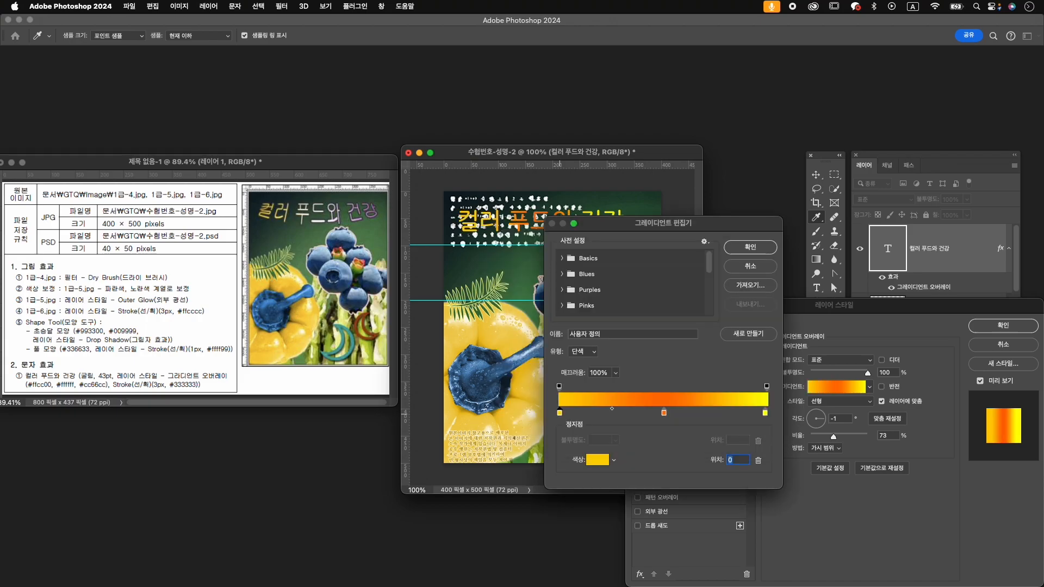
- Set the gradient's middle color stop to #ffffff and its end stop to #cc66cc, and accept the gradient
double_click(664, 412)
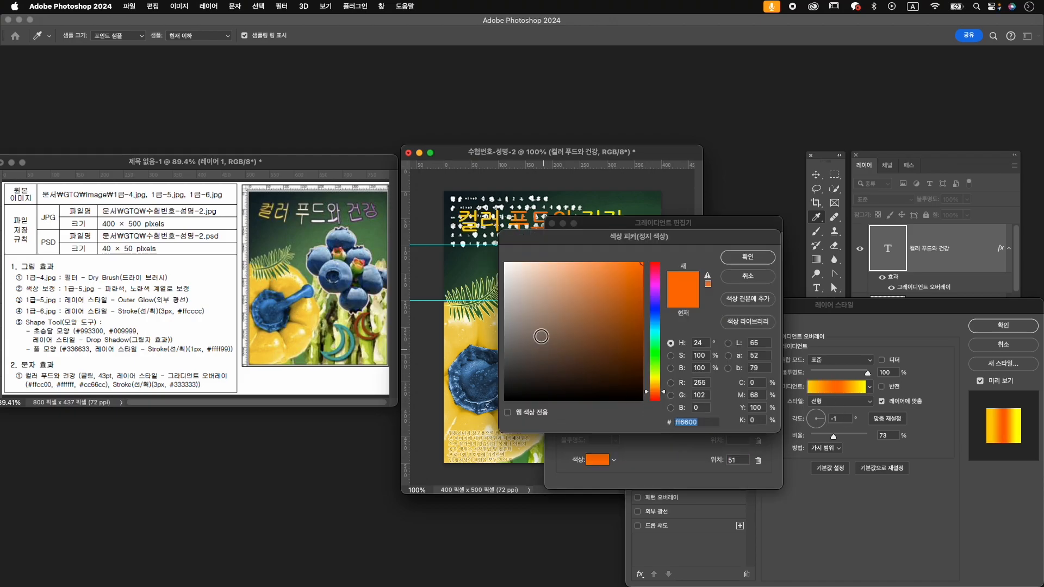
text(ffffff)
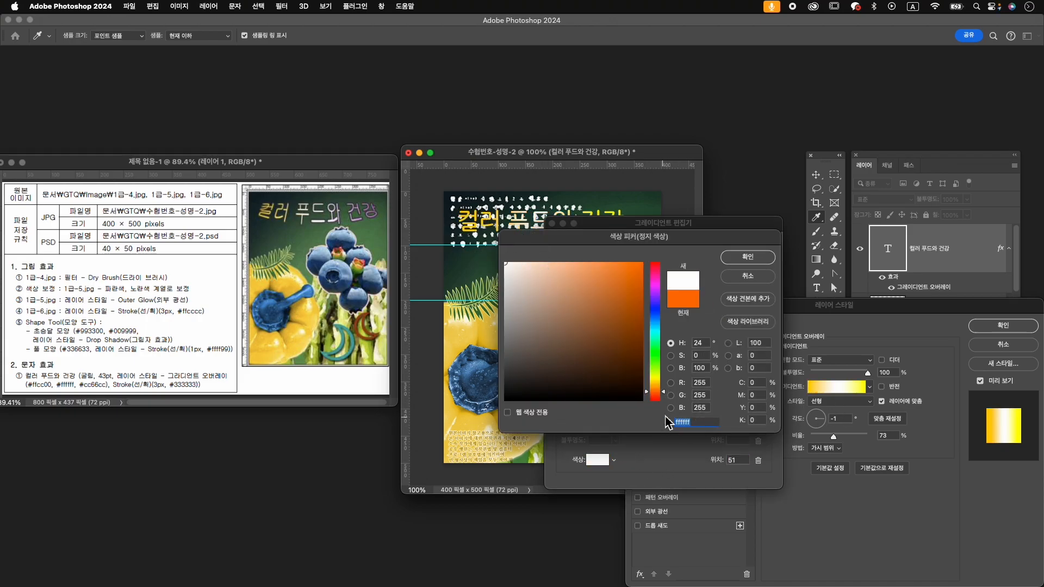
key(Return)
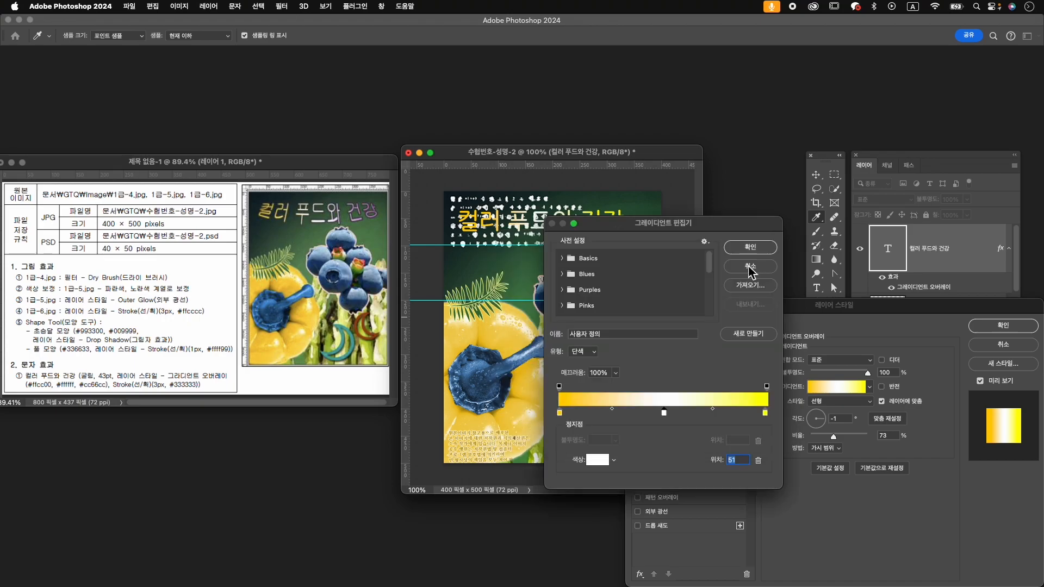
click(765, 413)
click(599, 459)
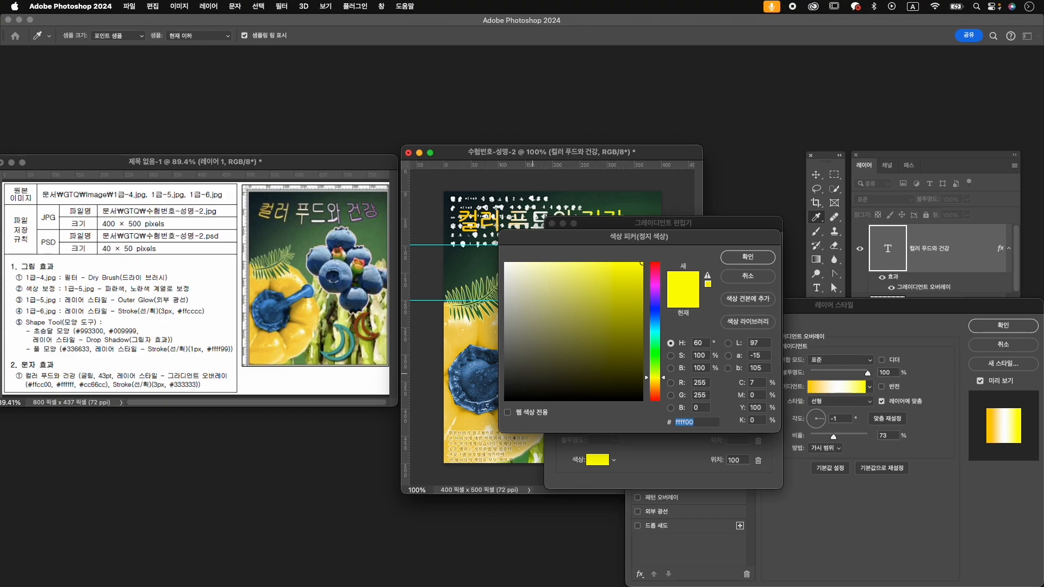
text(cc66cc)
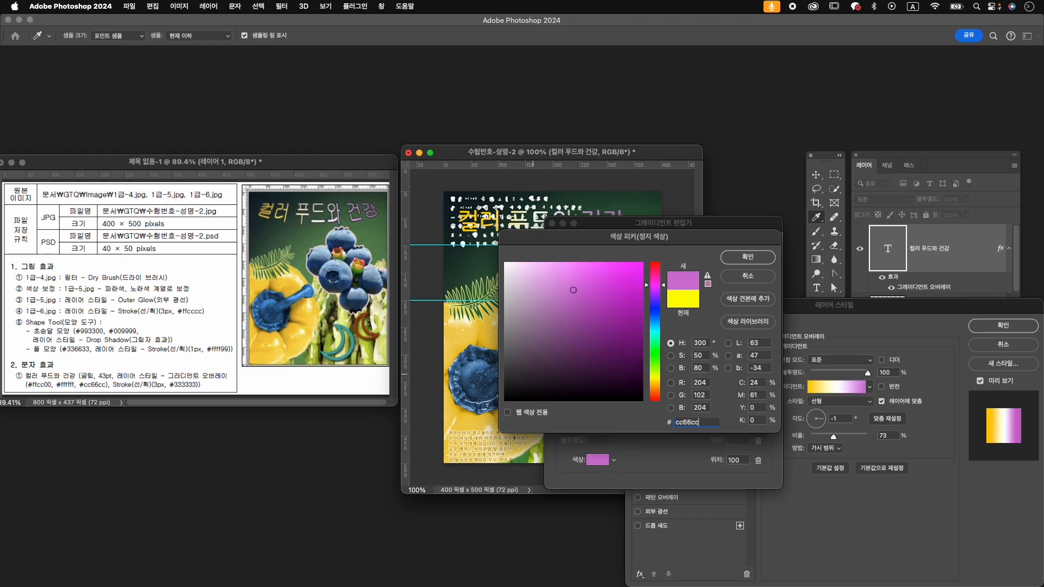
key(Return)
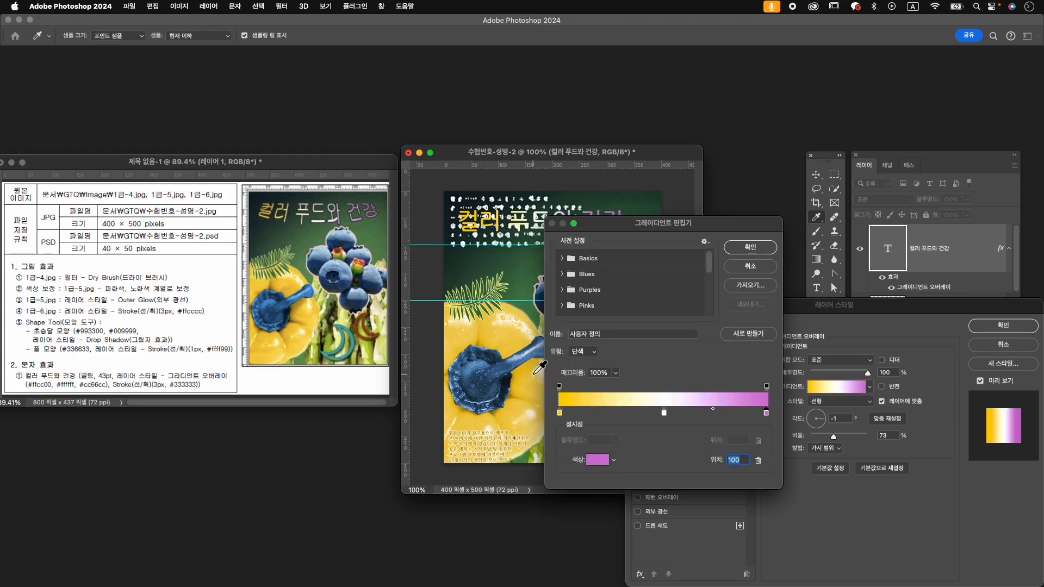
click(750, 249)
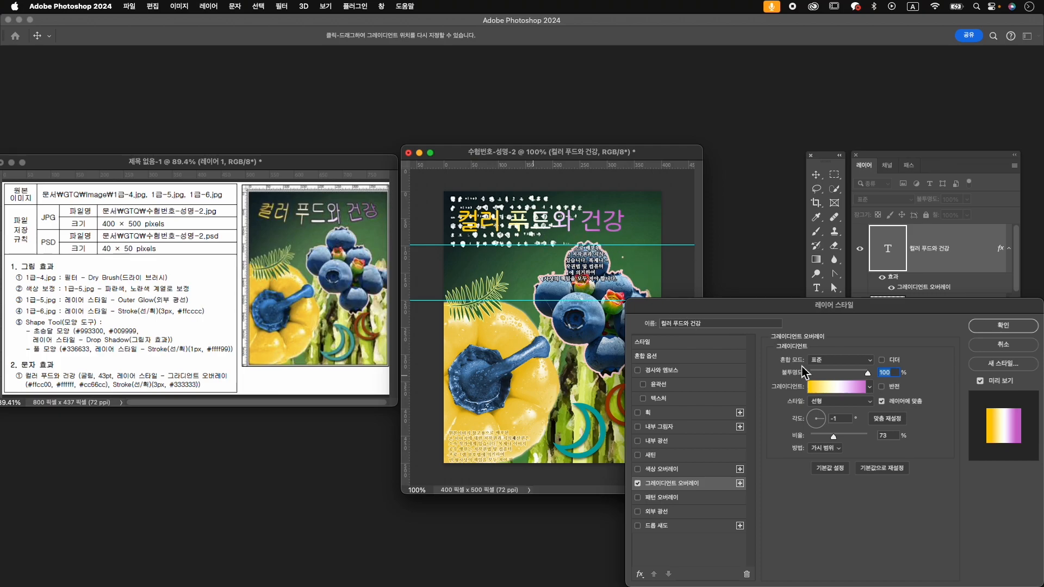
- Set the title's gradient overlay scale to 76%
click(826, 390)
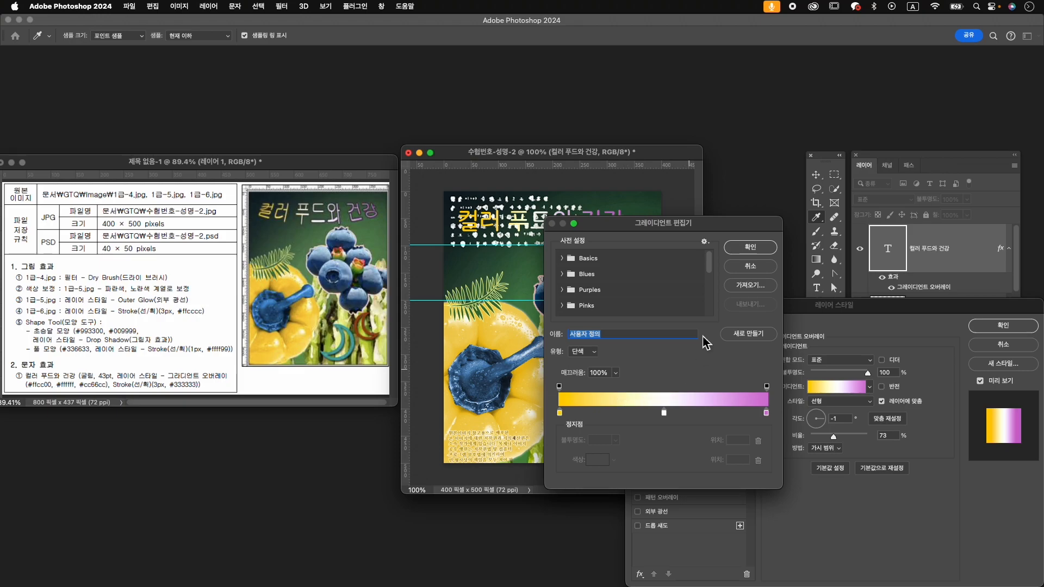
click(751, 266)
drag(833, 437, 835, 437)
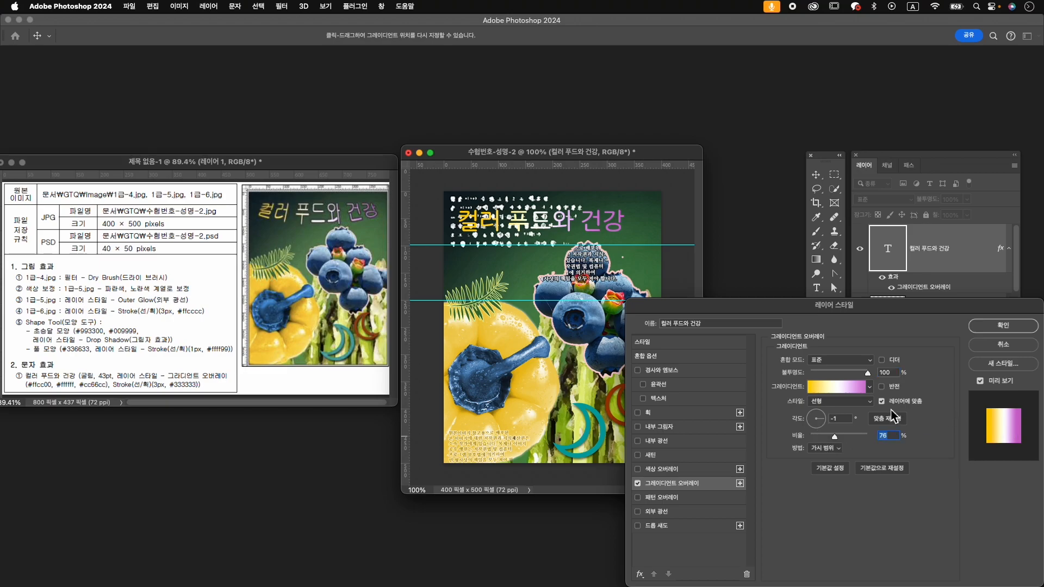
- Add a 3 px Stroke in #333333 to the title, positioned outside, and apply the layer styles
click(657, 414)
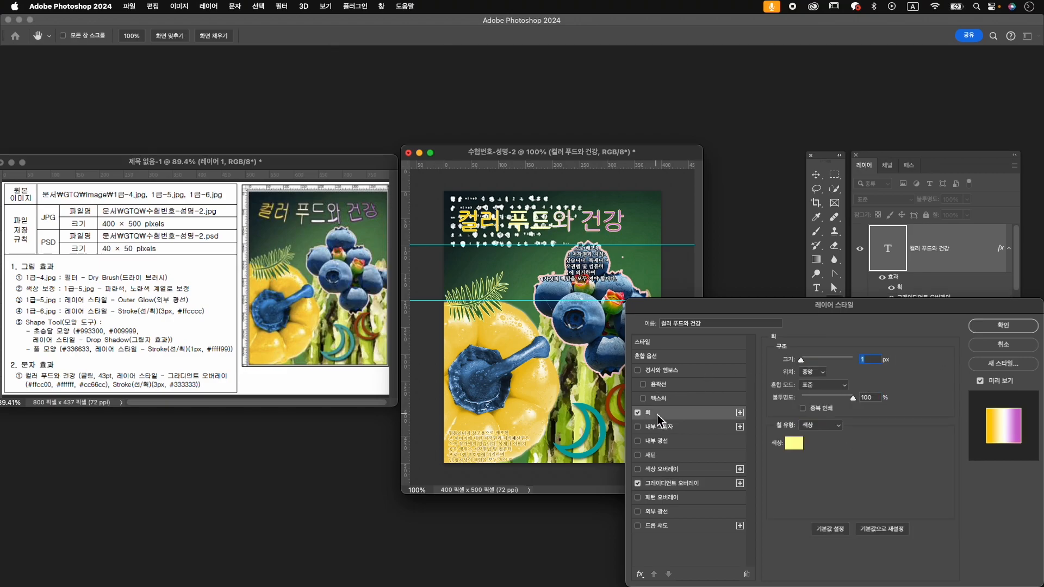
text(3)
click(794, 443)
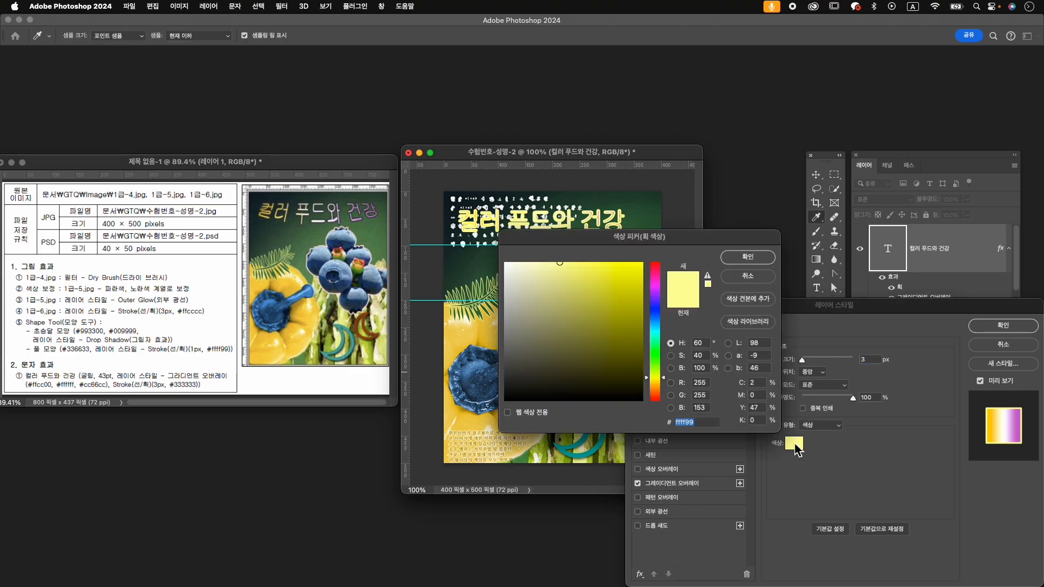
text(33333)
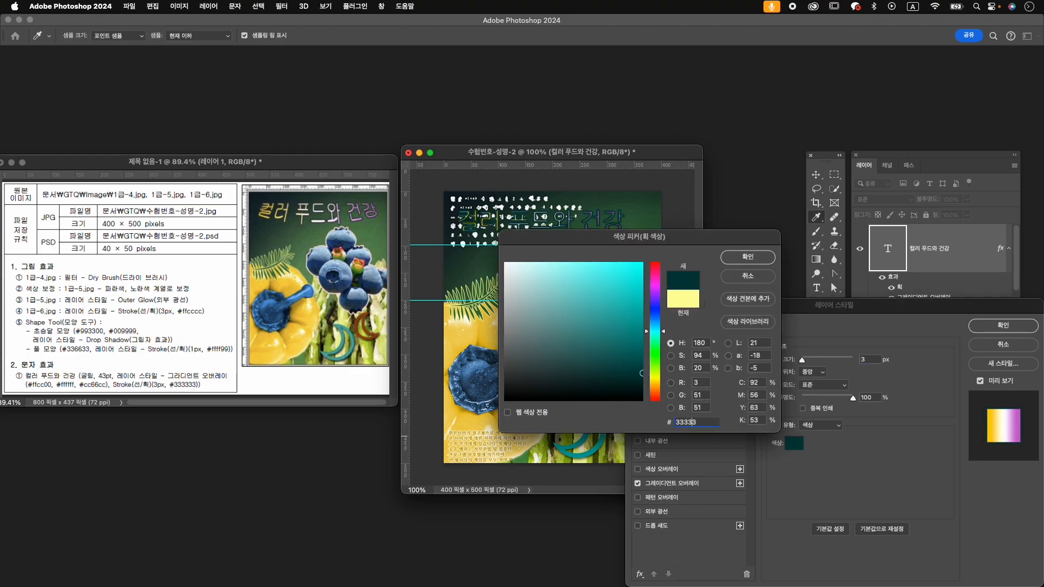
text(3)
key(Return)
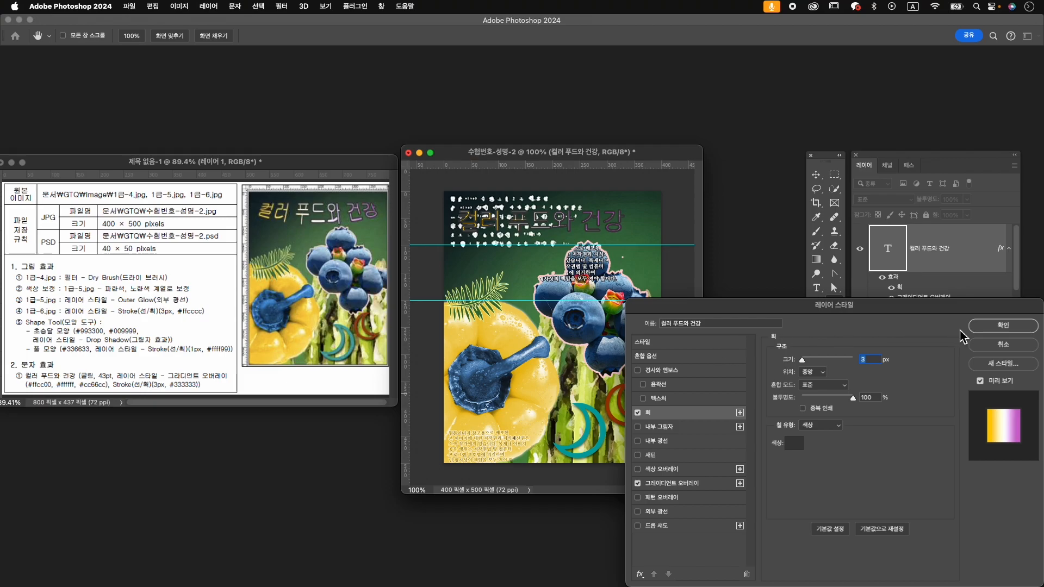
click(824, 374)
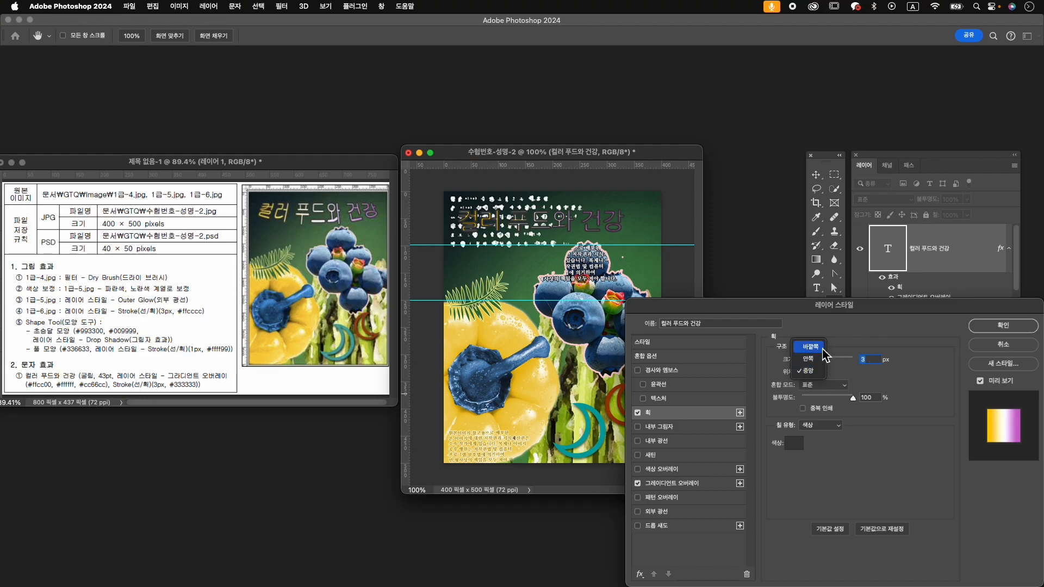
click(823, 348)
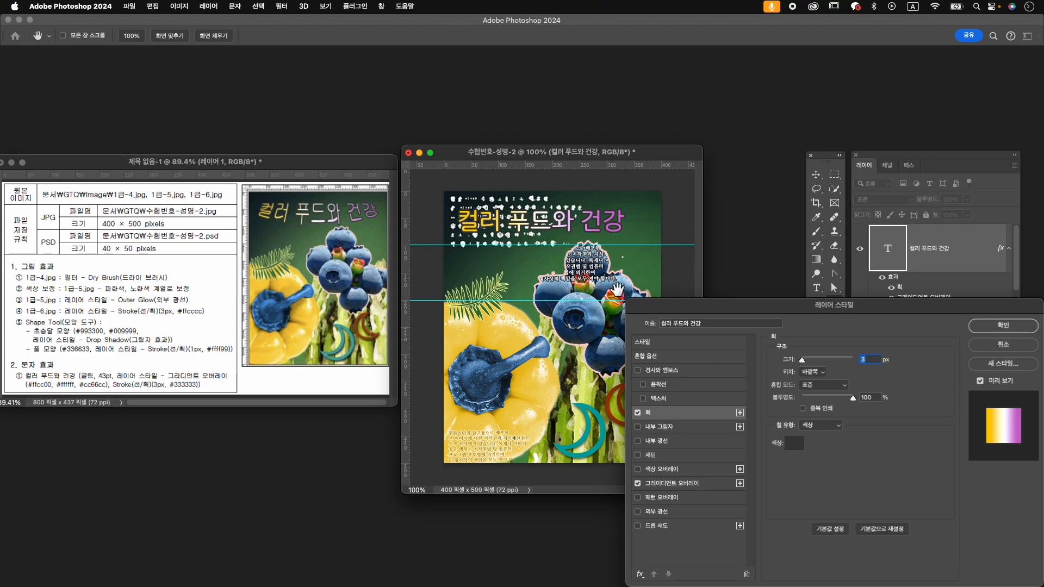
click(1001, 326)
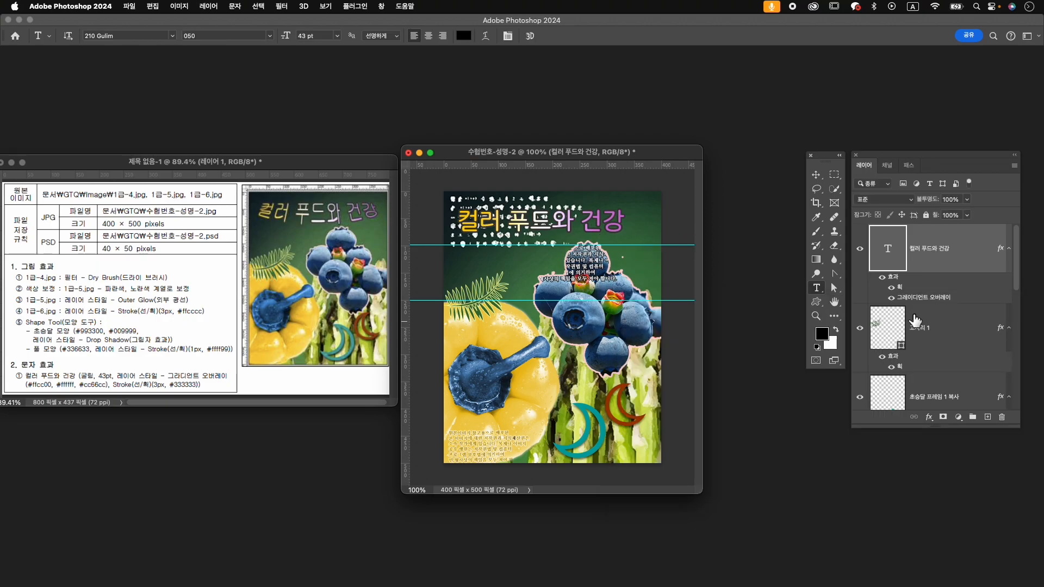
- Change the stroke position of the blueberry layer 1-6 to outside
scroll(913, 321, down, 3)
scroll(959, 341, down, 8)
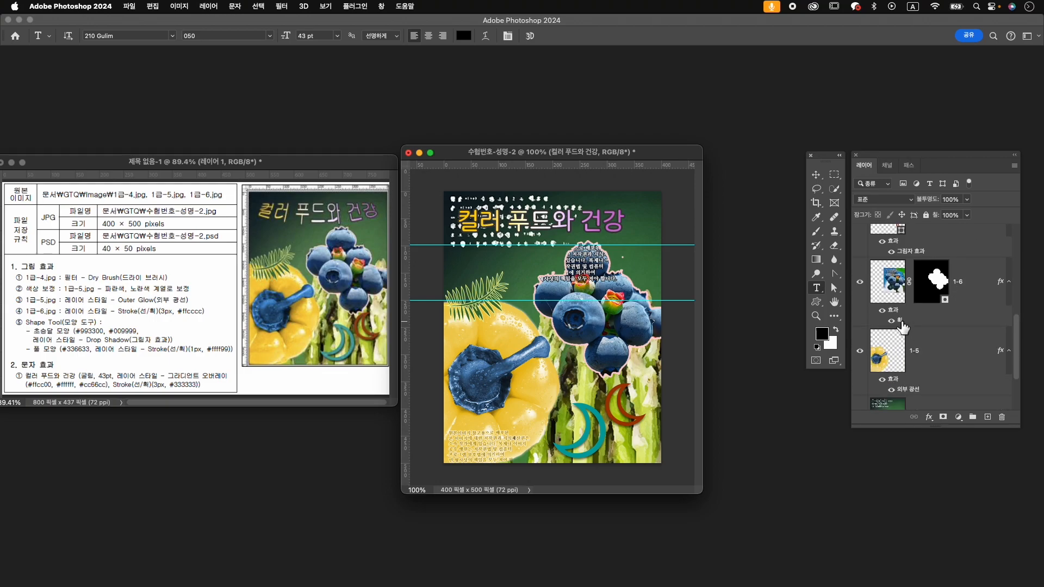
double_click(900, 321)
click(813, 371)
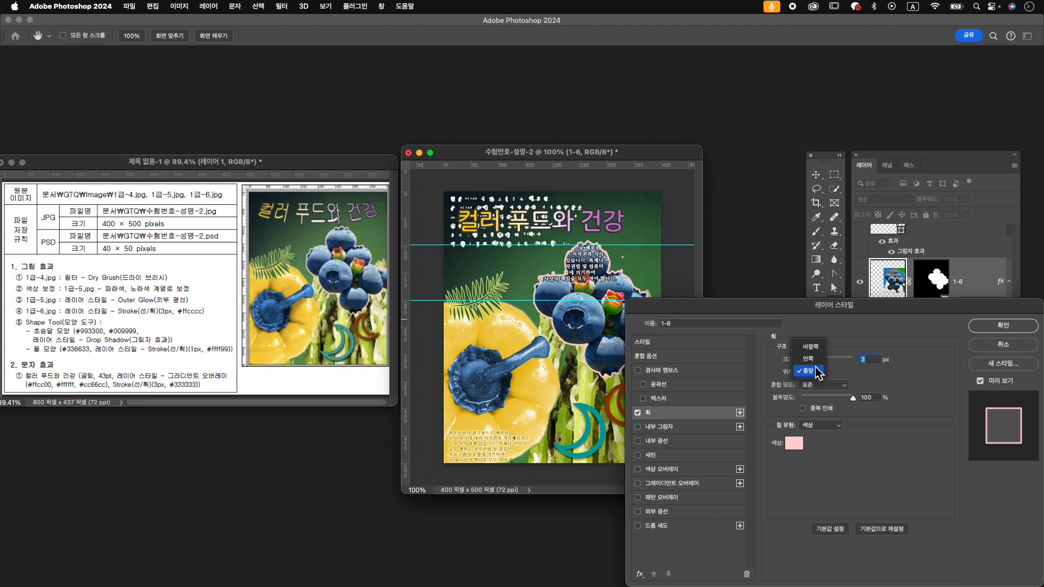
click(819, 350)
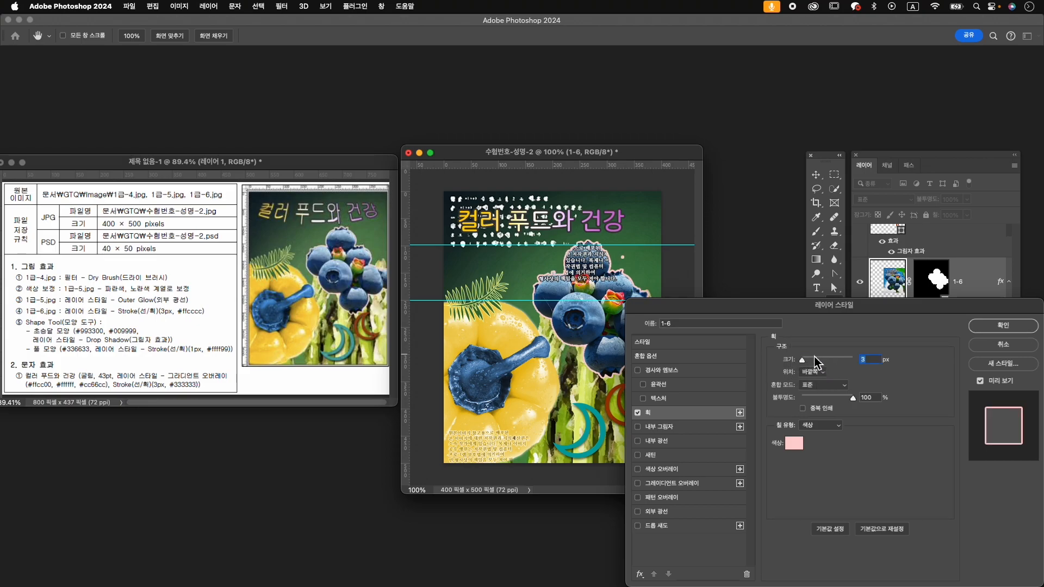
click(1003, 325)
- Warp the title text with the horizontal Shell Lower style (아래가 넓은 조개), reducing the bend below +50%
scroll(903, 251, up, 5)
click(939, 288)
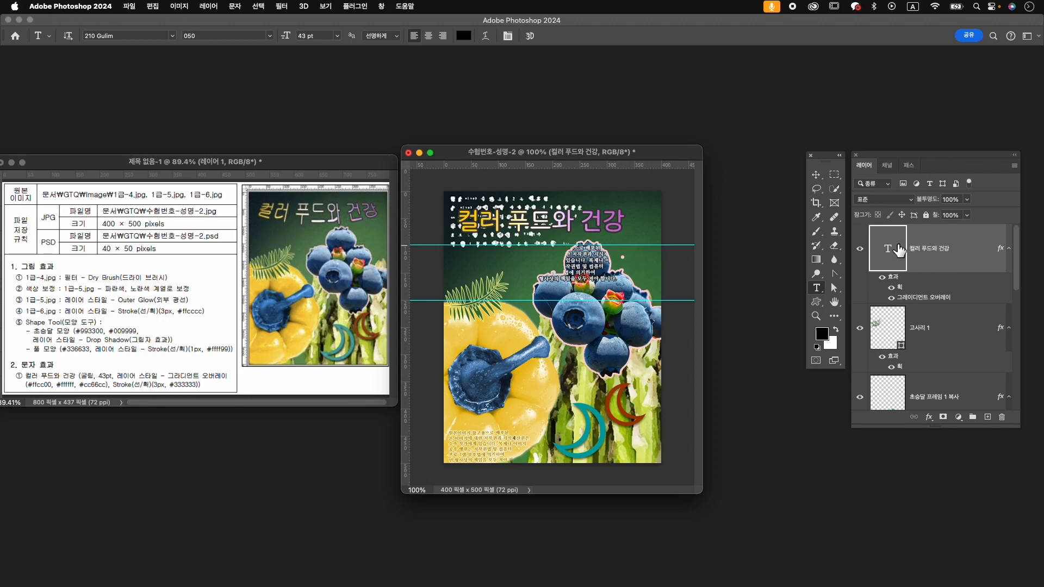
click(486, 35)
click(873, 226)
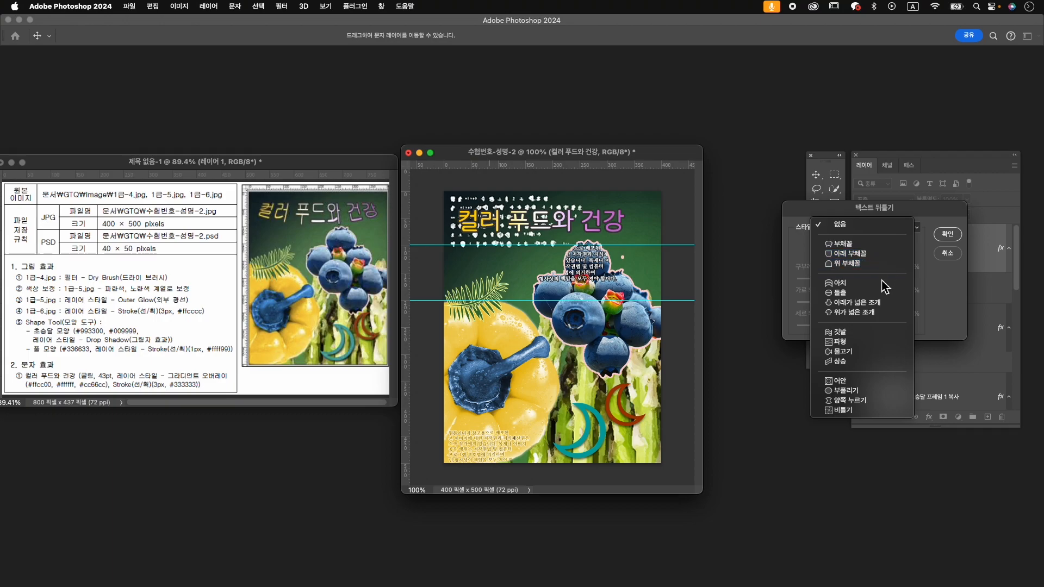
click(877, 309)
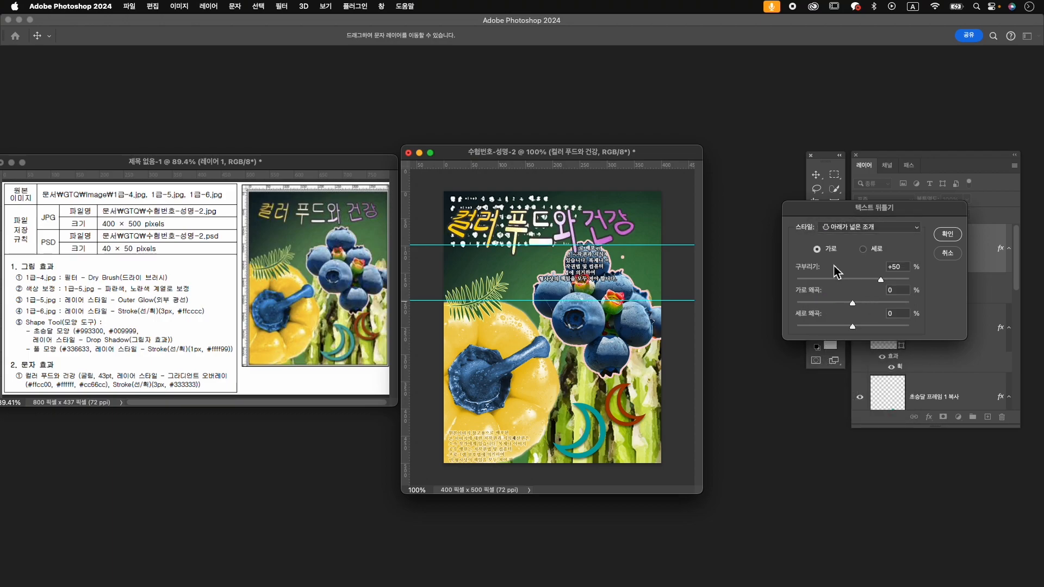
drag(881, 279, 870, 282)
click(946, 239)
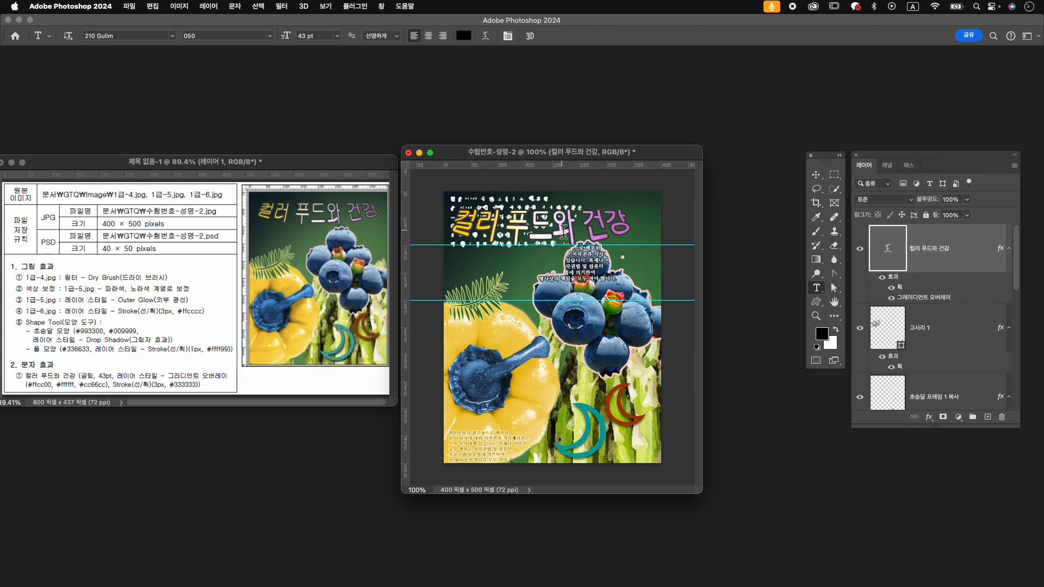
- Free-transform the title to move it slightly up and right, to X 201.43, Y 69.68 px
key(super+t)
drag(580, 228, 588, 218)
key(Up)
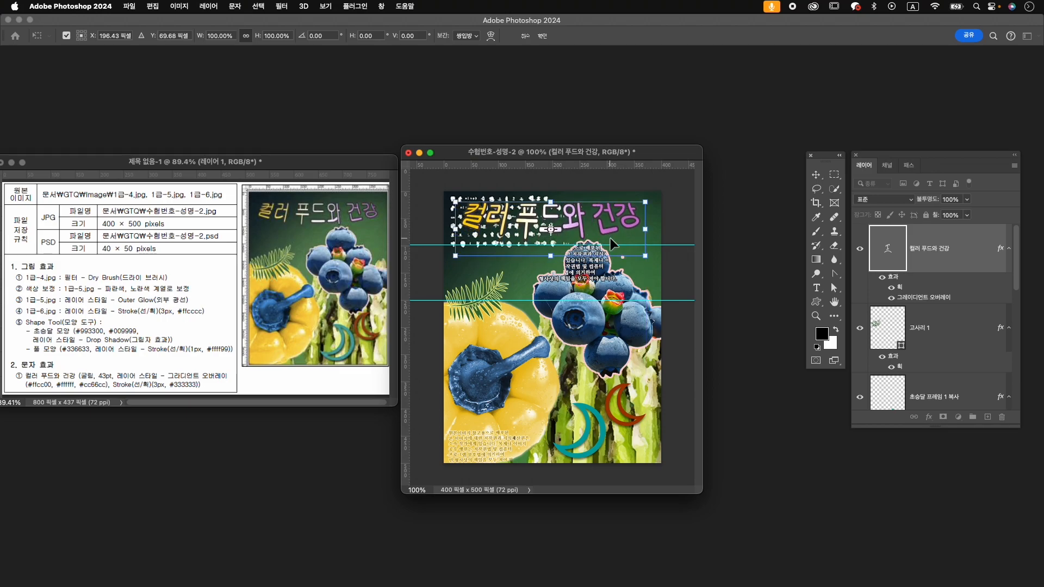
key(Right)
key(Right)
key(Right)
key(Right)
key(Right)
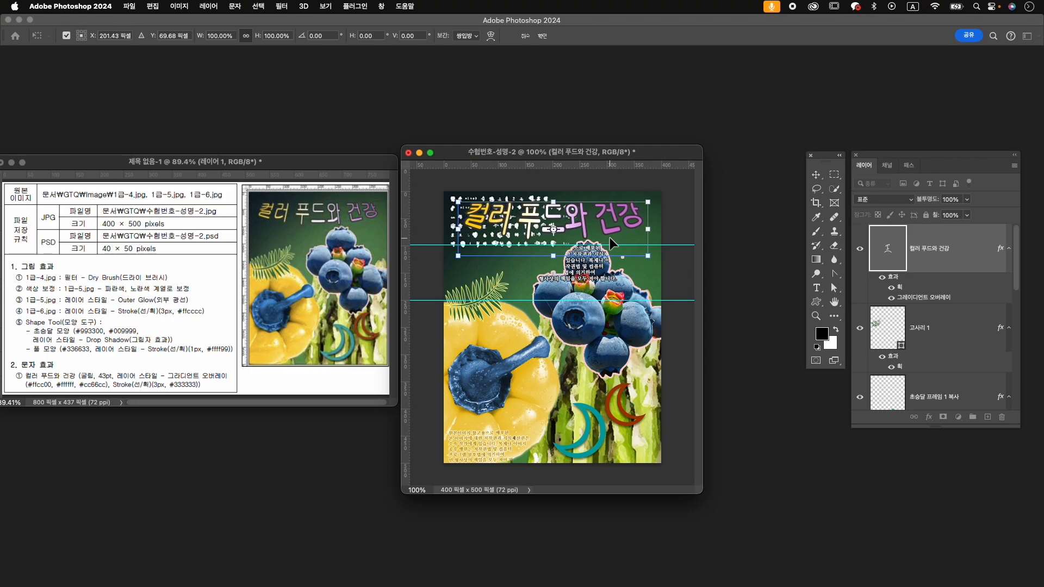
key(Return)
key(t)
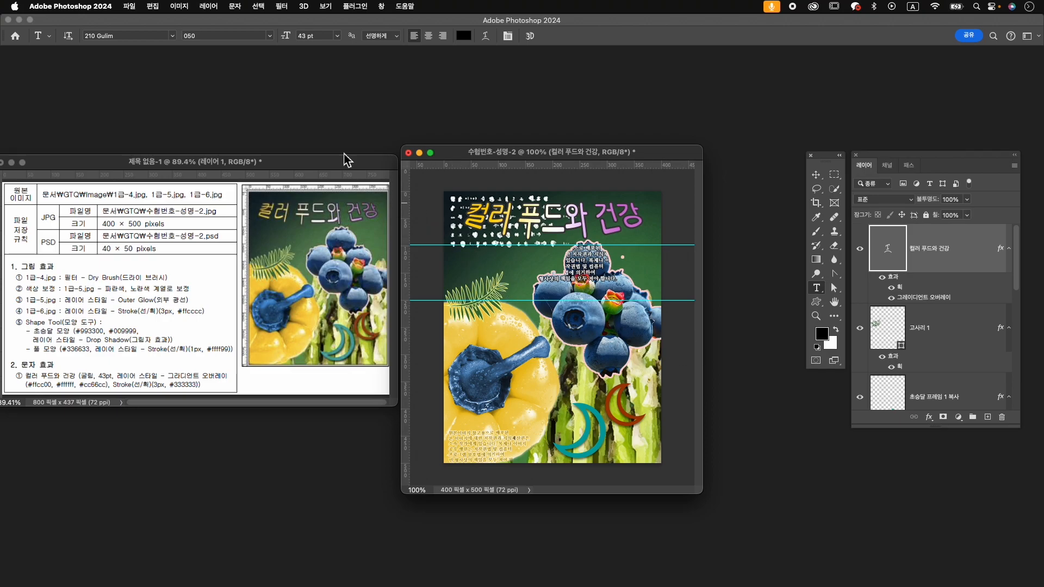
- Quick-export the composite as the JPG '수험번호-성명-2.jpg' into the GTQ folder
click(818, 175)
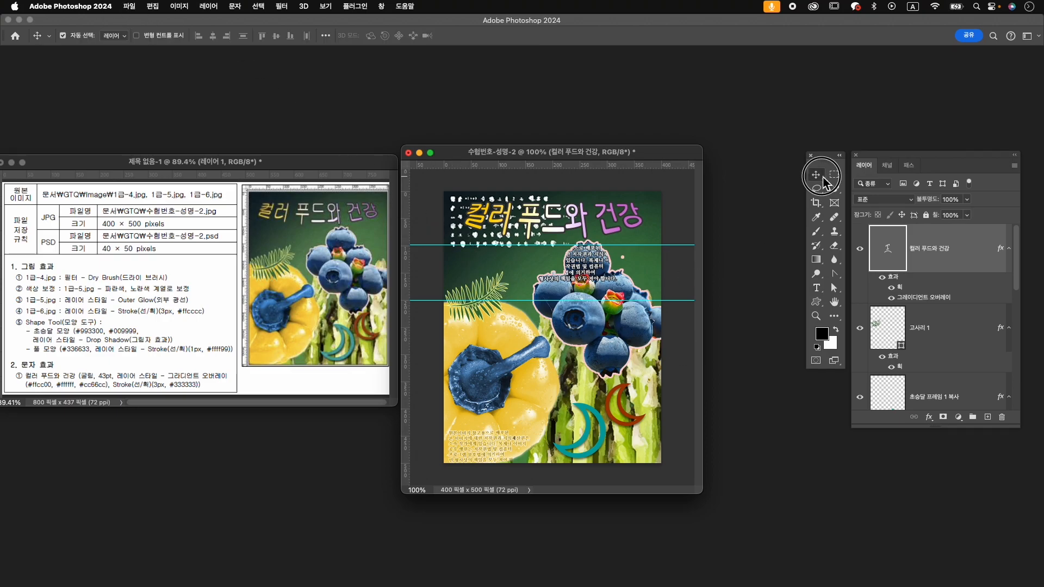
click(129, 7)
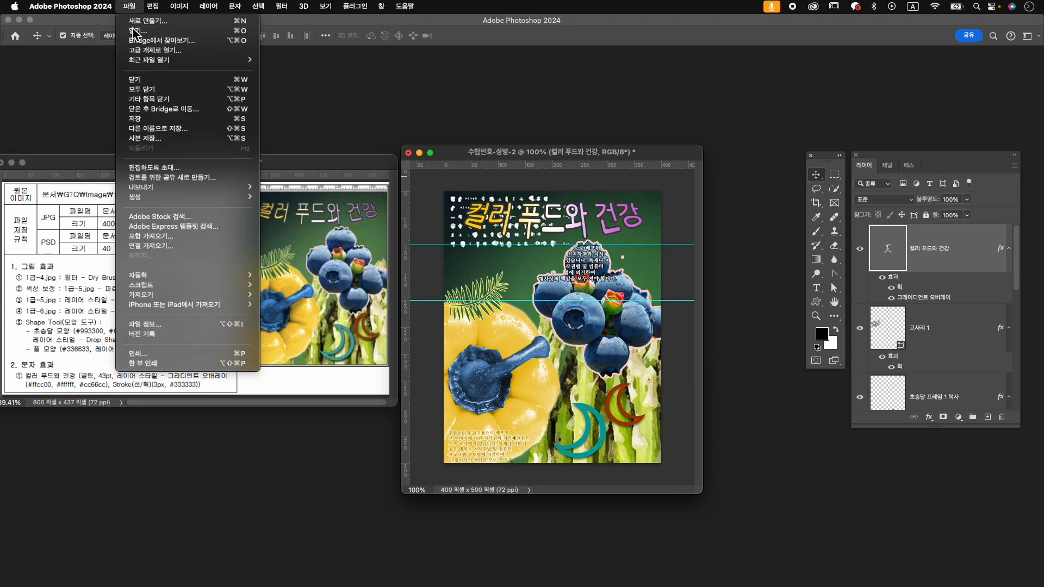
mouse_move(175, 193)
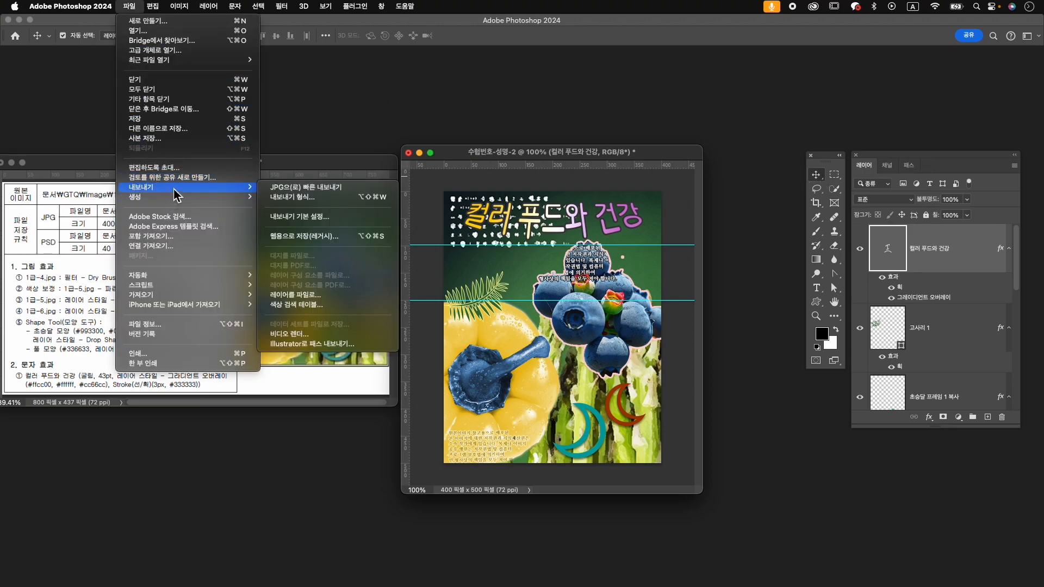
click(303, 187)
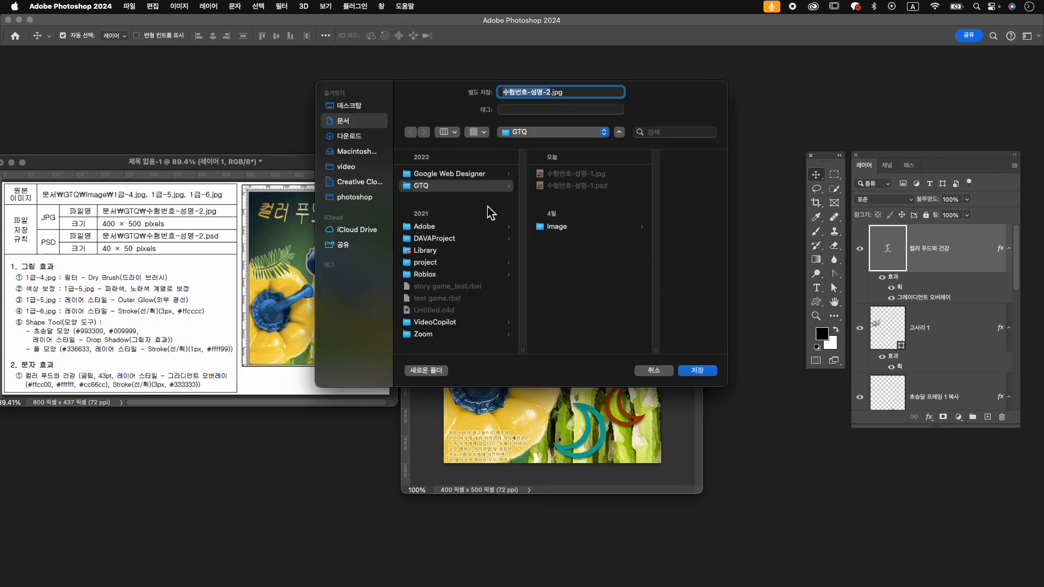
click(483, 185)
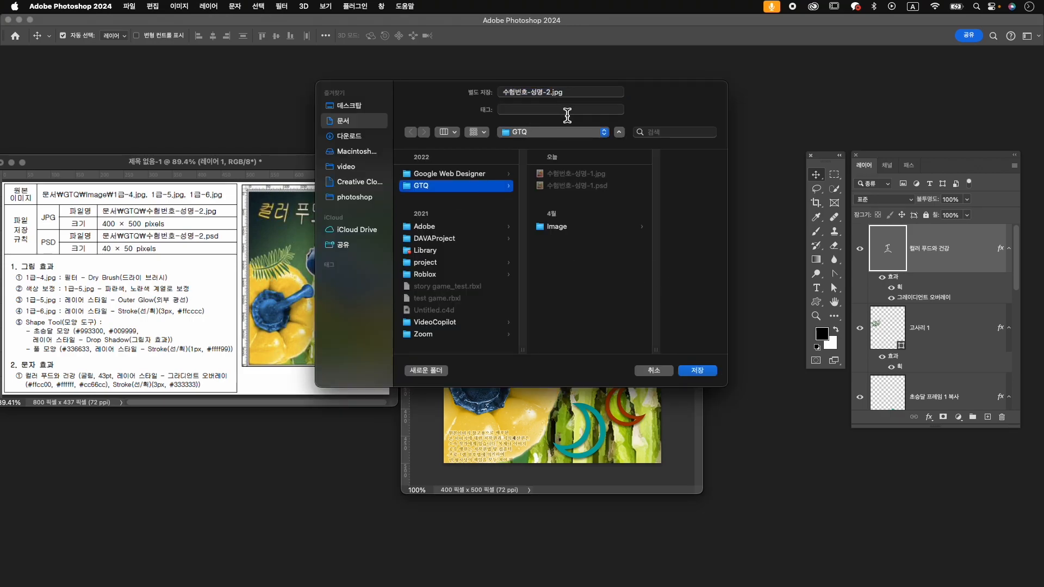
click(701, 371)
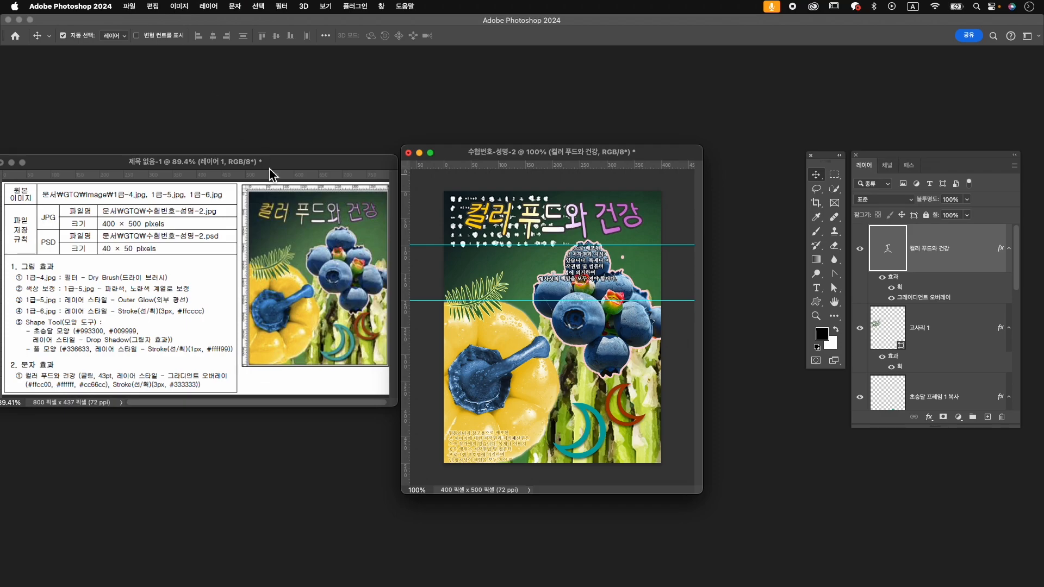
- Resize the finished composite to 40 × 50 px for the PSD submission
key(super+alt+i)
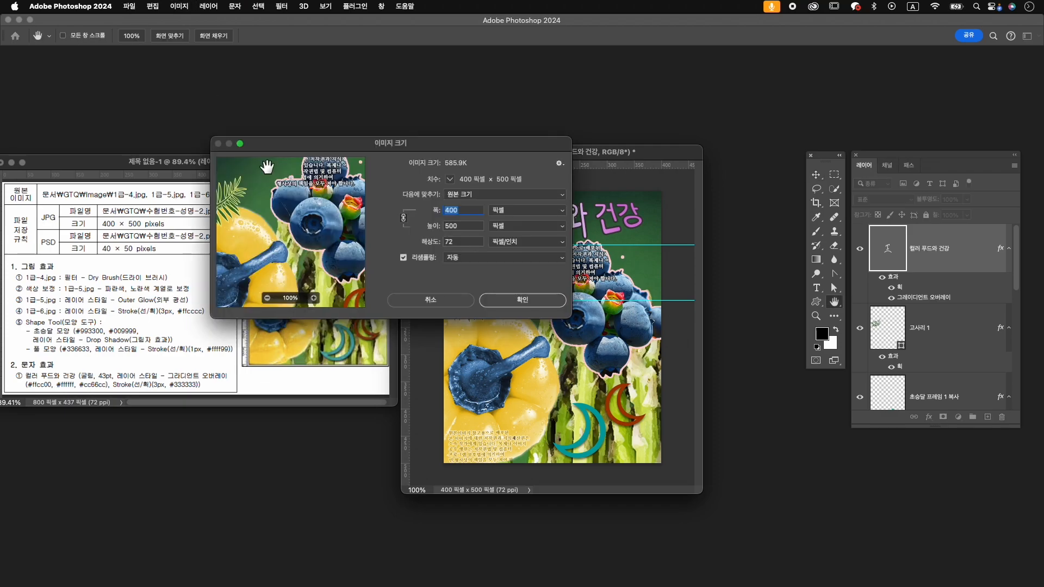
text(50)
key(Tab)
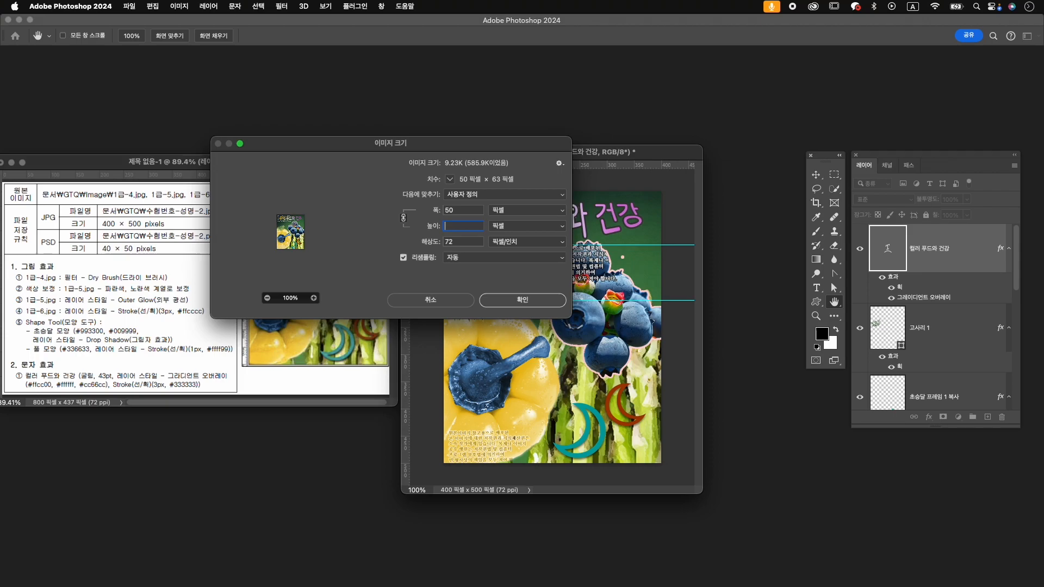
key(shift+Tab)
key(Return)
text(40)
key(Tab)
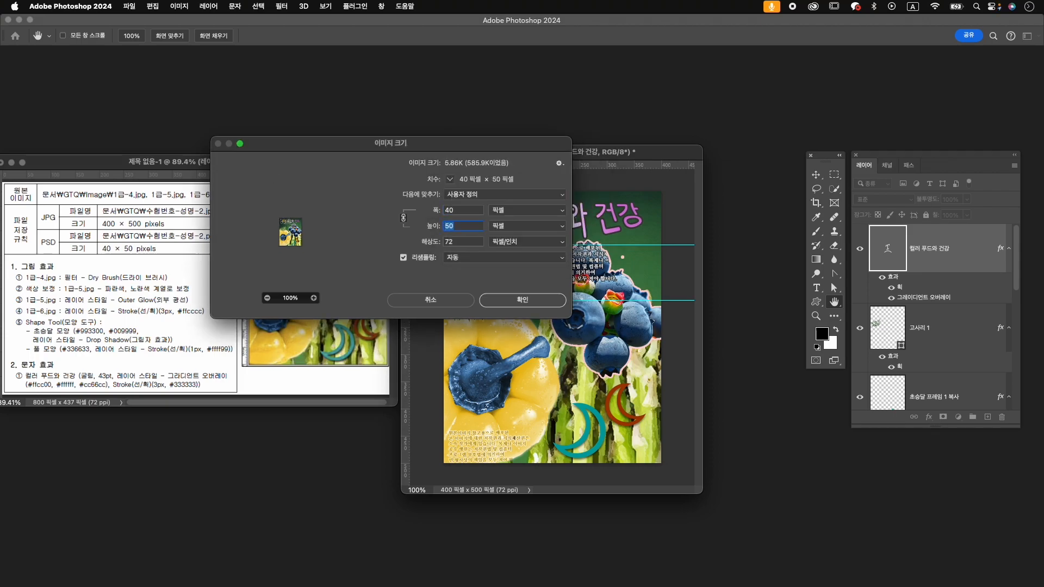
key(Return)
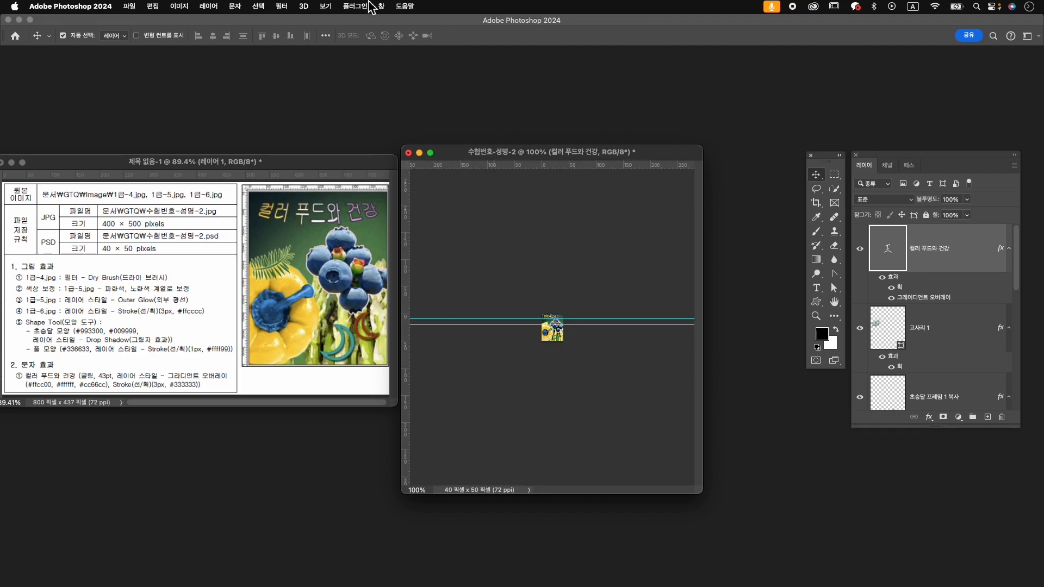
- Clear all guides from the reduced document
click(325, 6)
mouse_move(402, 311)
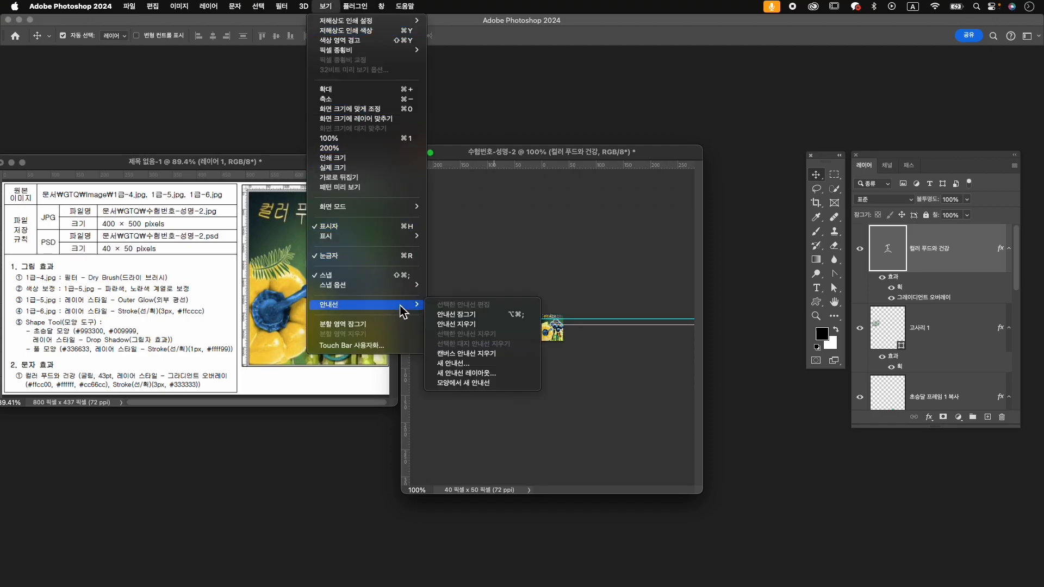
click(478, 324)
- Save the reduced document in Photoshop format as '수험번호-성명-2.psd' in the GTQ folder
click(130, 7)
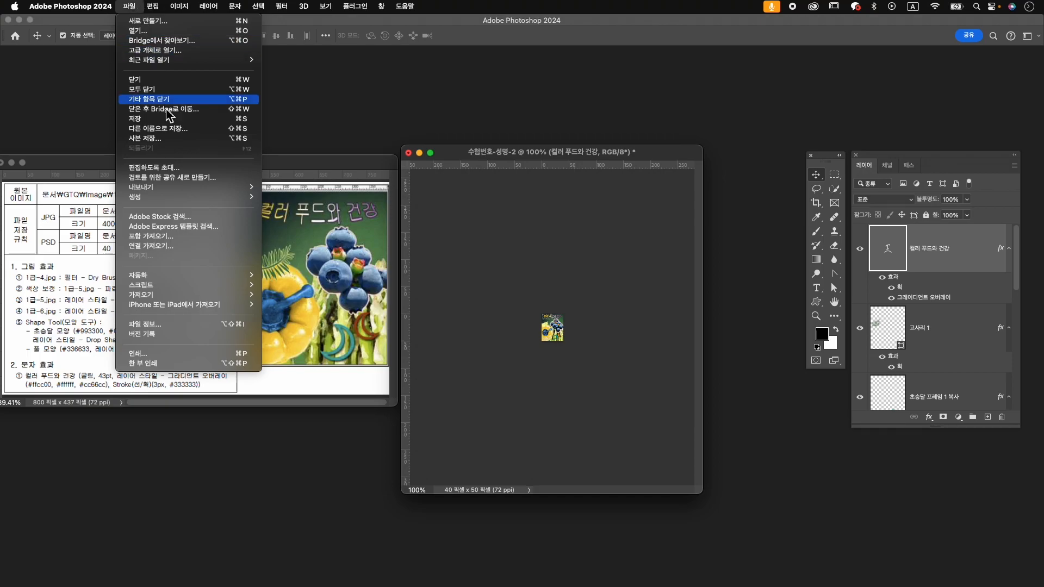
click(189, 134)
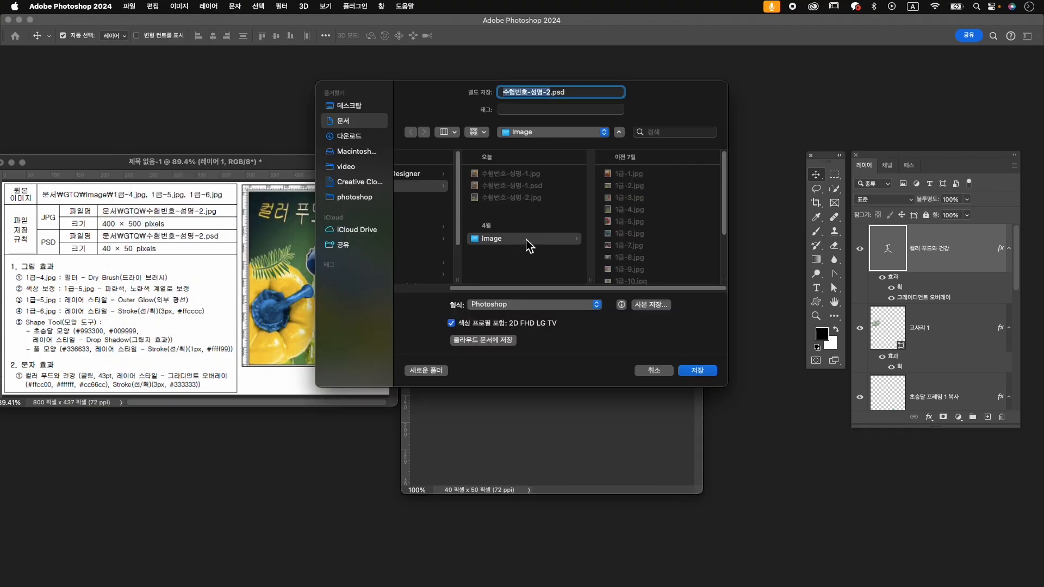
drag(546, 296, 463, 296)
drag(561, 119, 675, 154)
drag(565, 336, 489, 337)
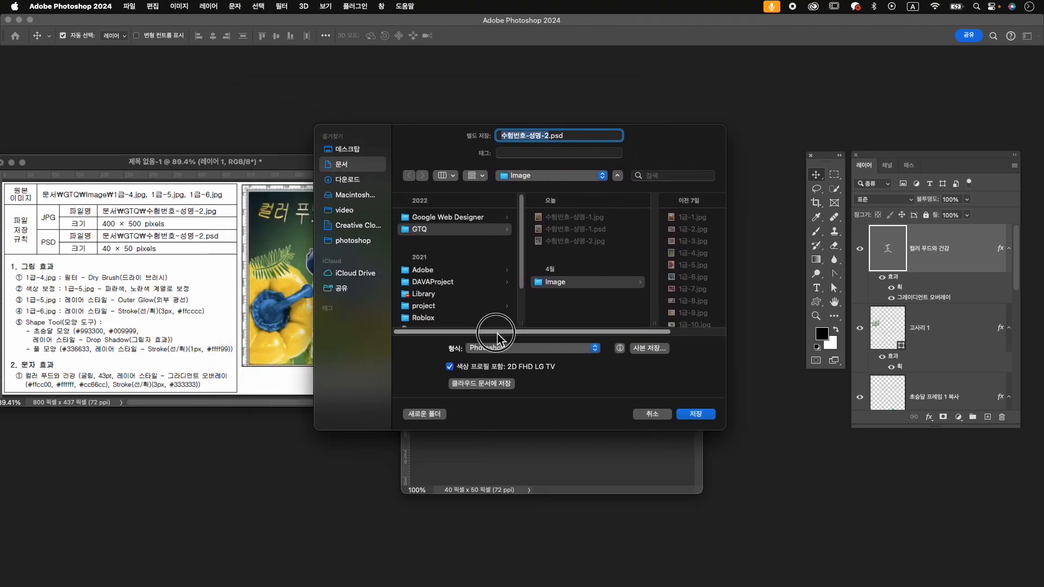
click(456, 233)
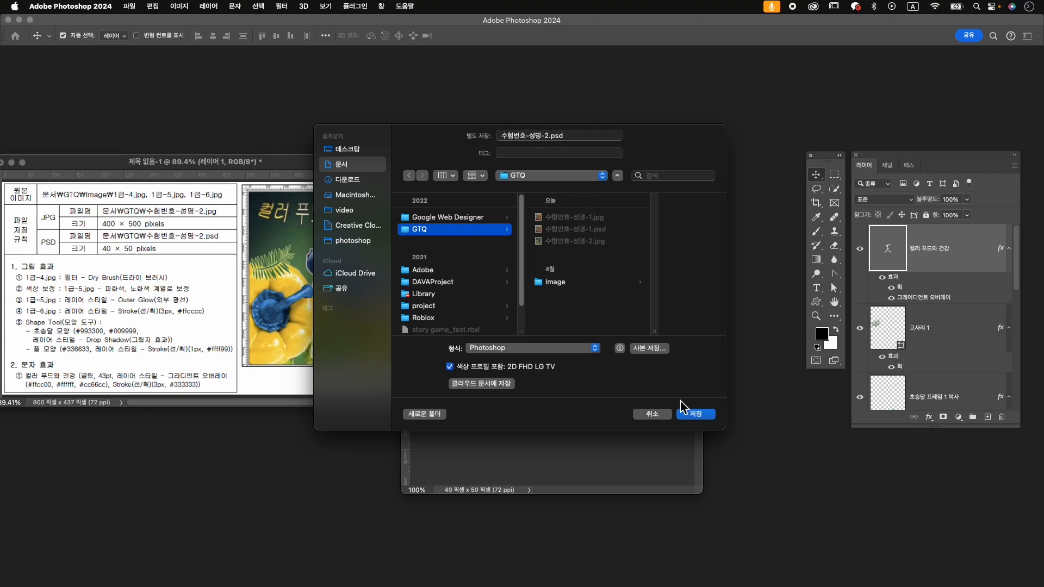
click(696, 414)
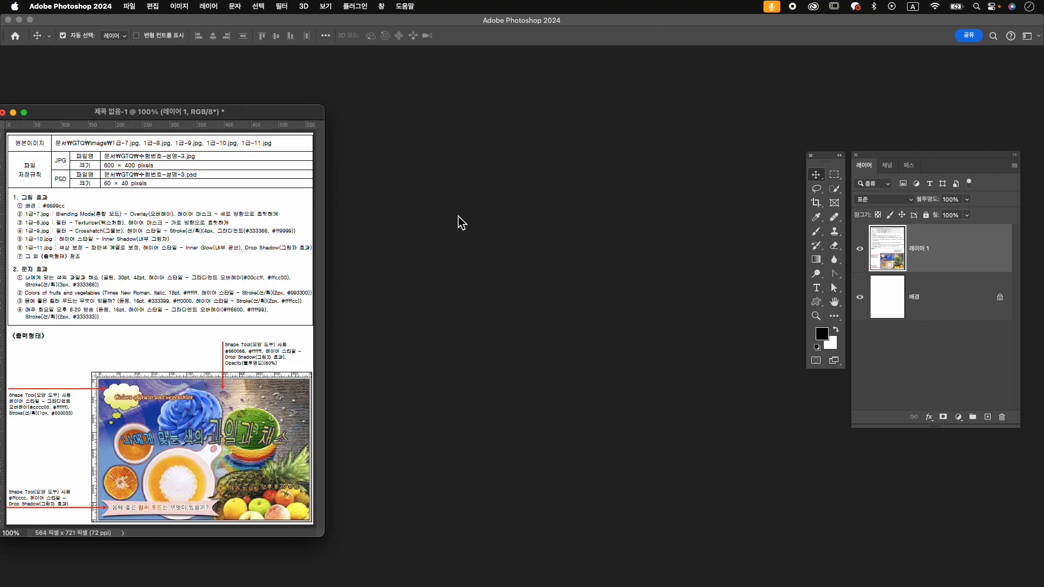
- Create a 600 × 400 px, 72 ppi document named '수험번호-성명-3' and place its enlarged window beside the exam sheet
key(super+n)
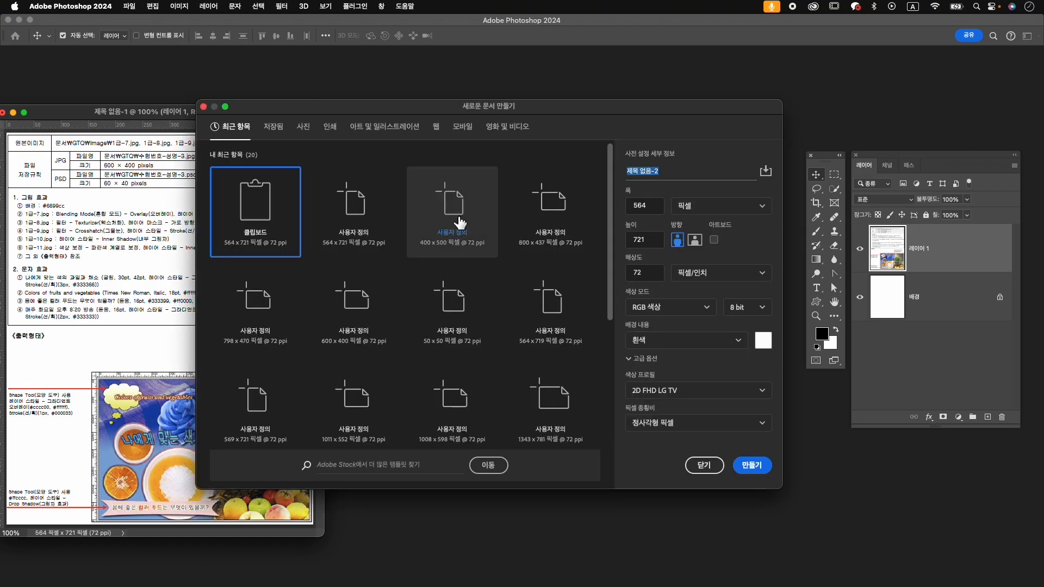
text(수험번호-성명-3)
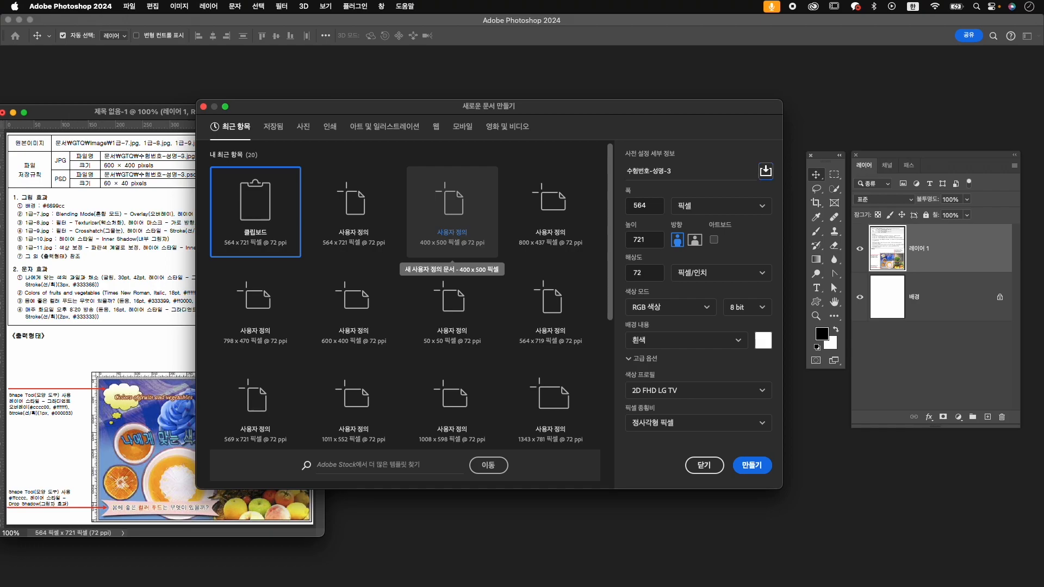
key(Tab)
text(56)
key(Tab)
key(Tab)
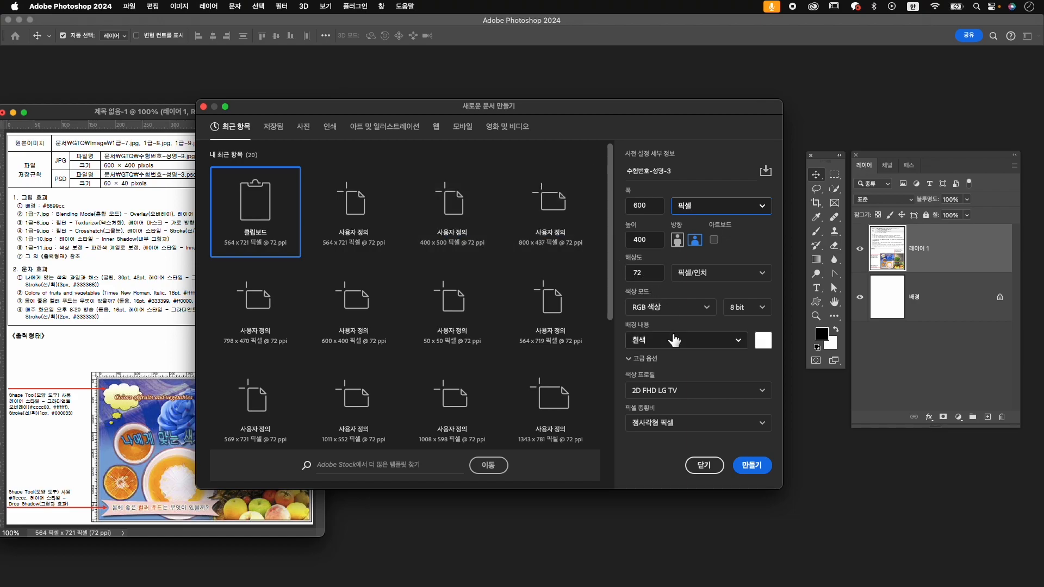
click(752, 464)
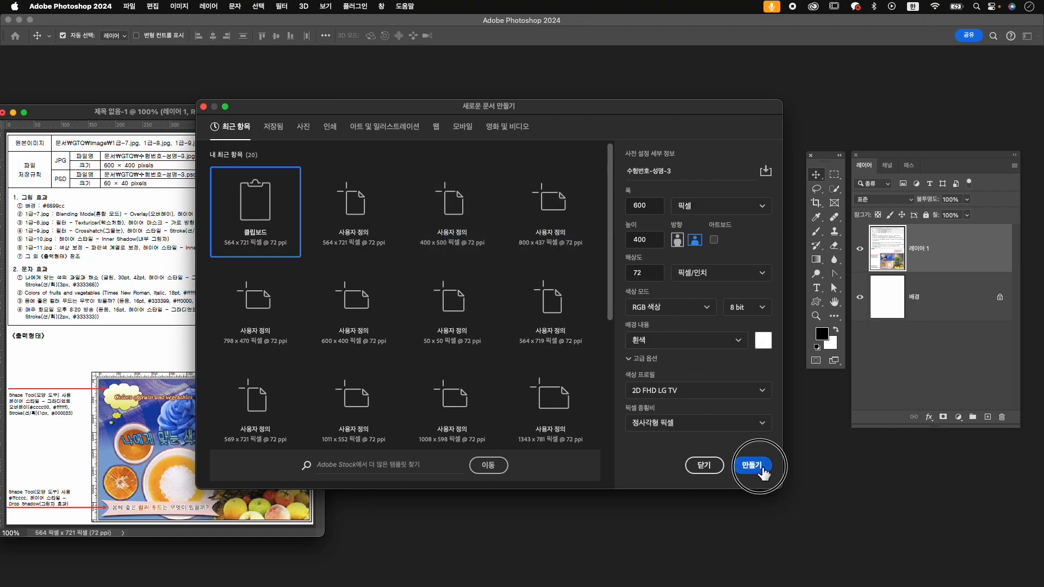
drag(220, 79, 536, 147)
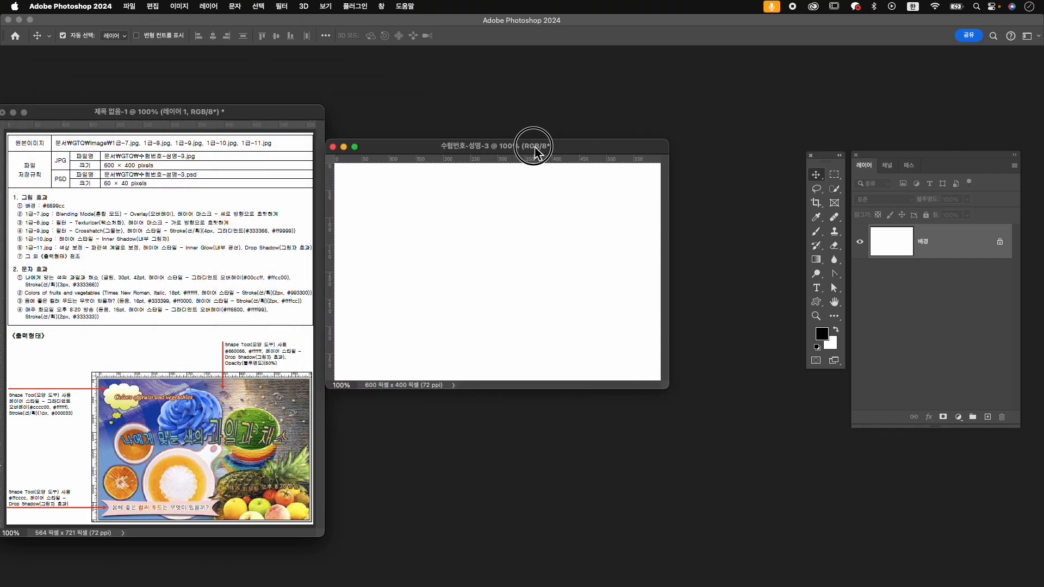
drag(670, 392, 765, 454)
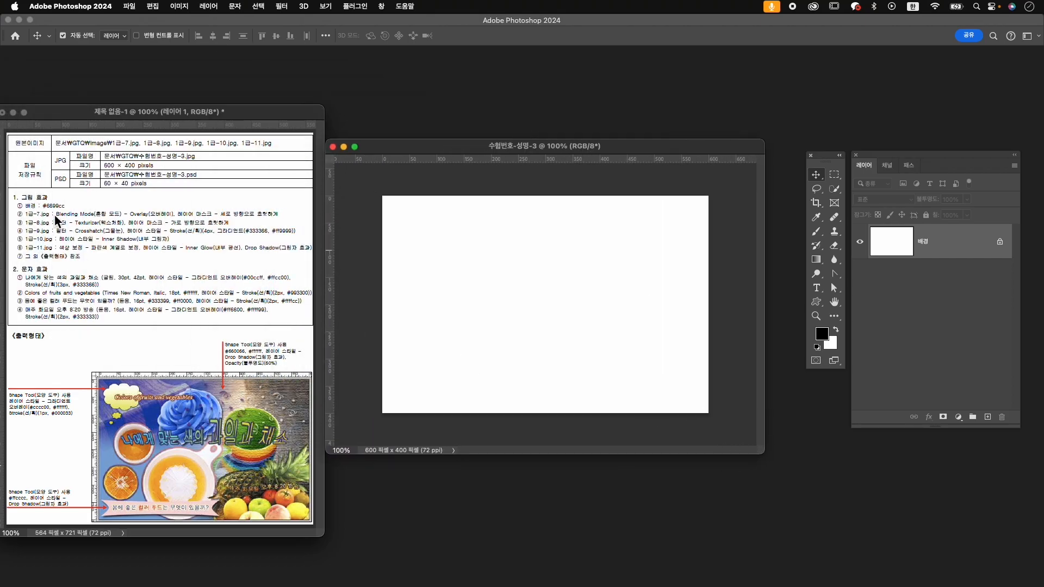
- Set the background color to #6699cc and fill the background layer of the new document with it
click(831, 344)
text(66)
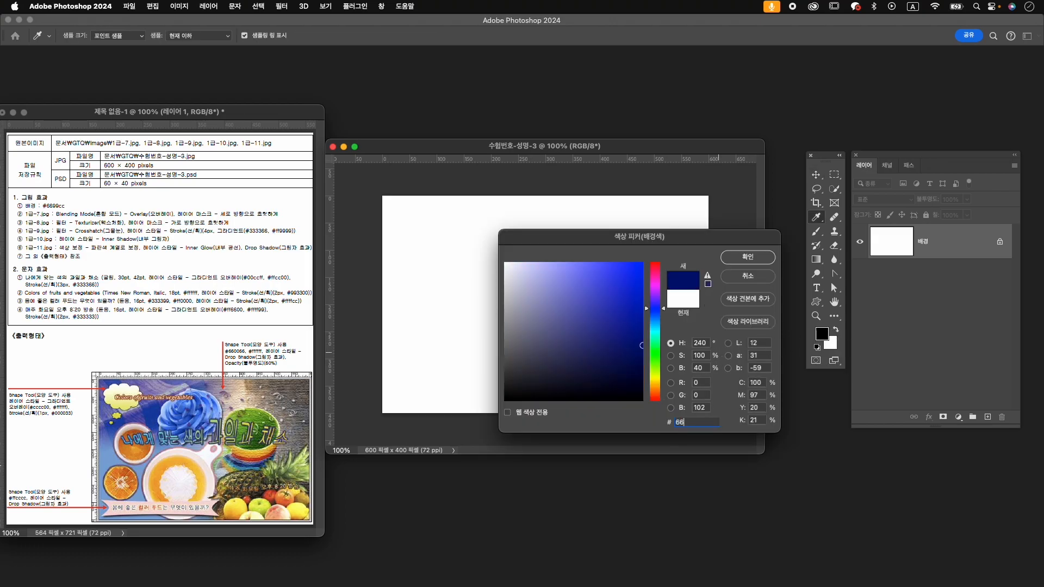
text(99cc)
key(Return)
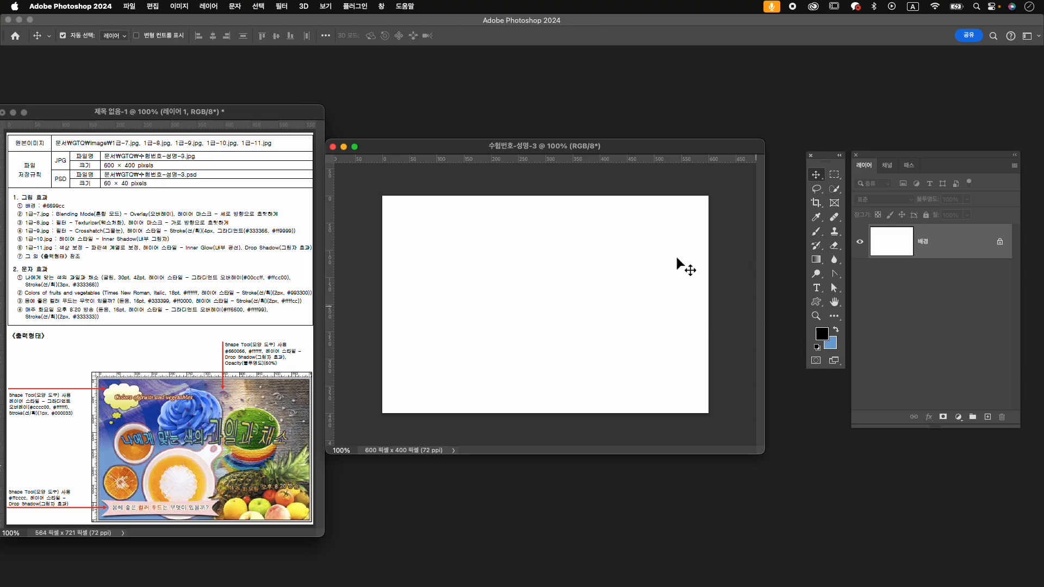
click(147, 8)
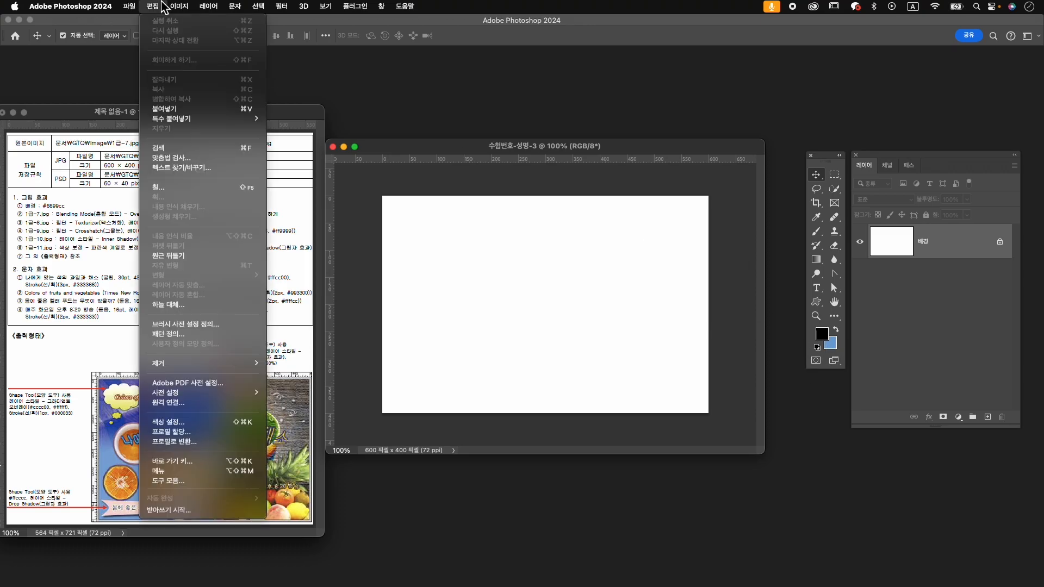
click(224, 187)
click(611, 179)
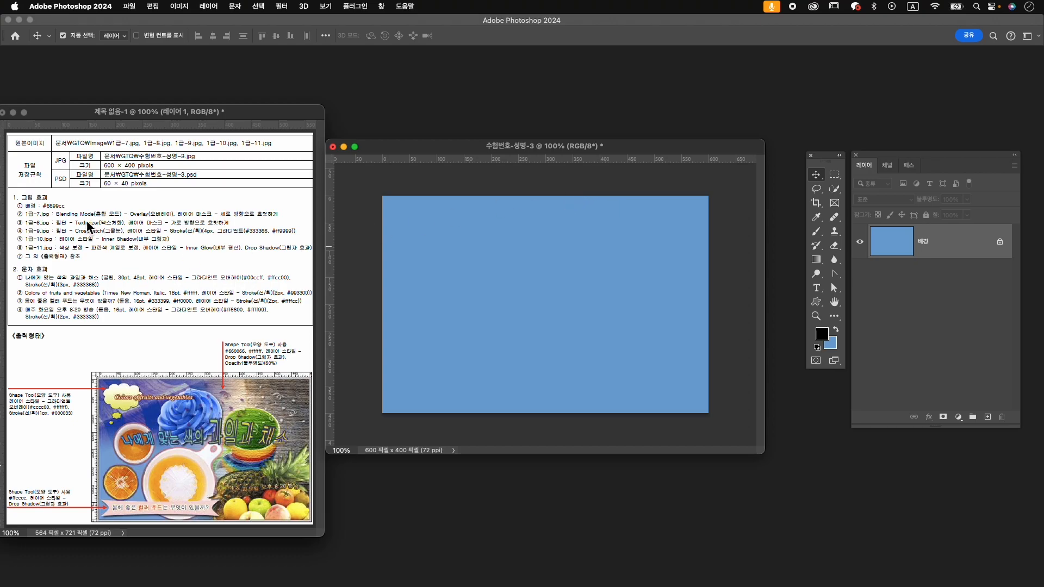
- Open '1급-7.jpg' from the Image folder and move its window away from the exam sheet
key(super+o)
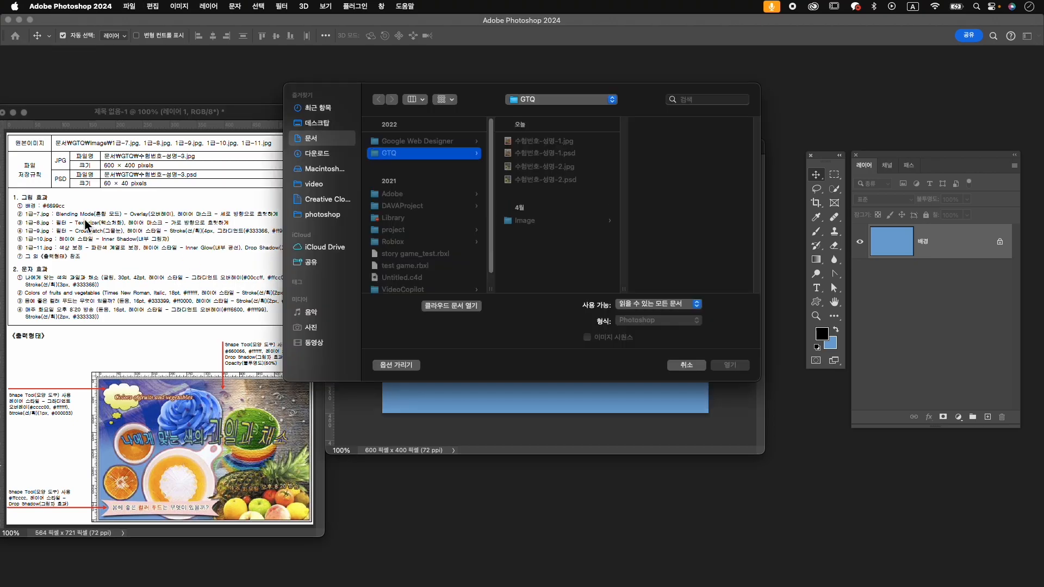
click(541, 220)
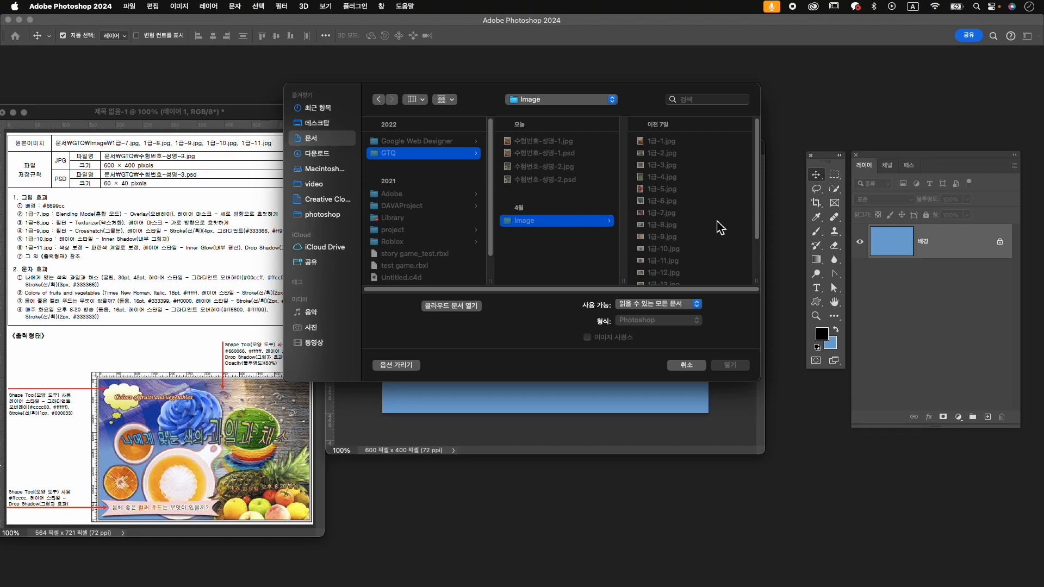
click(680, 212)
click(730, 365)
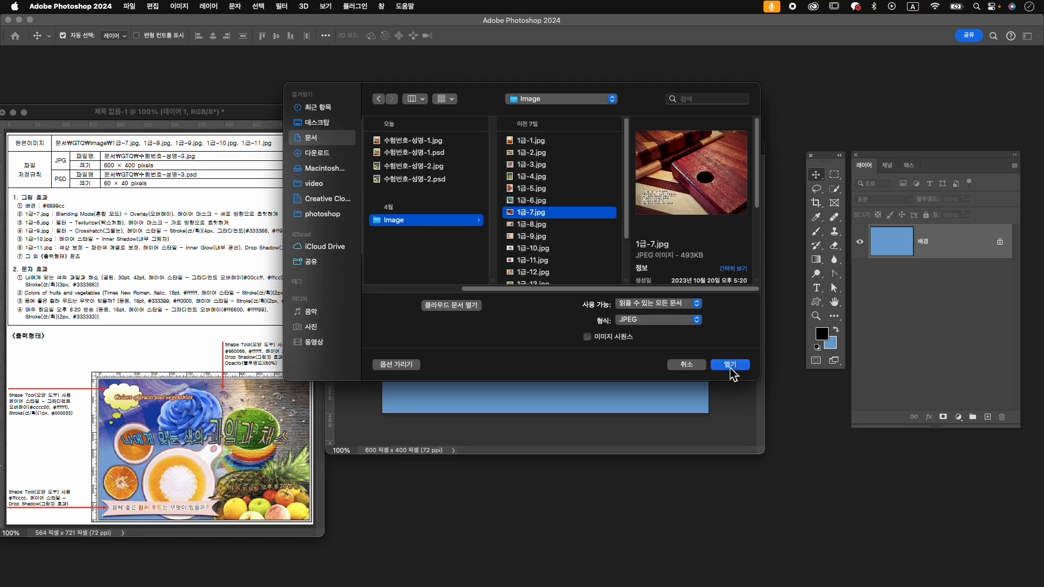
drag(291, 86, 665, 96)
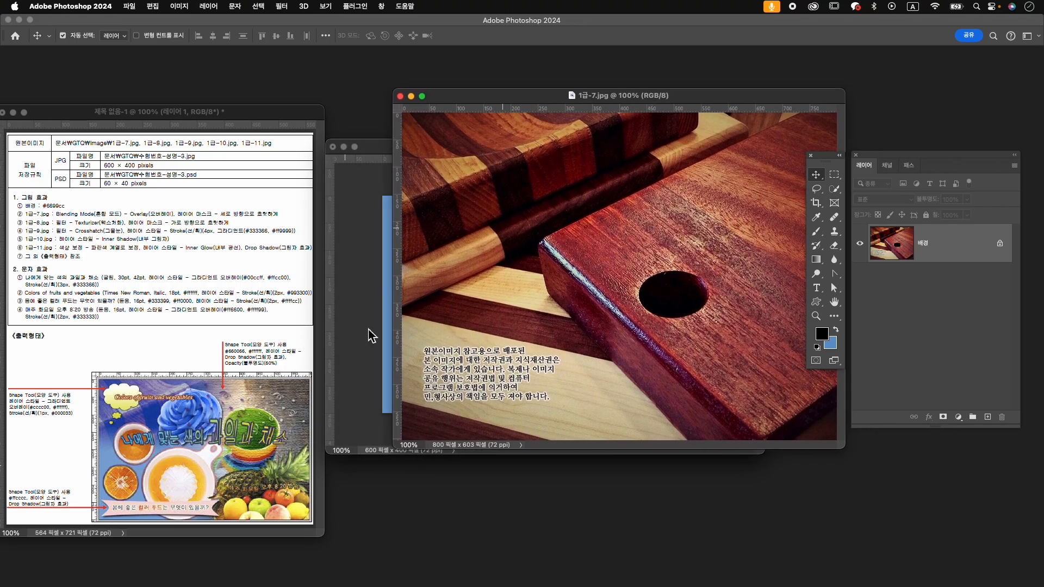
- Resize the 1급-7.jpg wood image to 600 px wide, keeping its proportions
key(super)
key(super+alt+i)
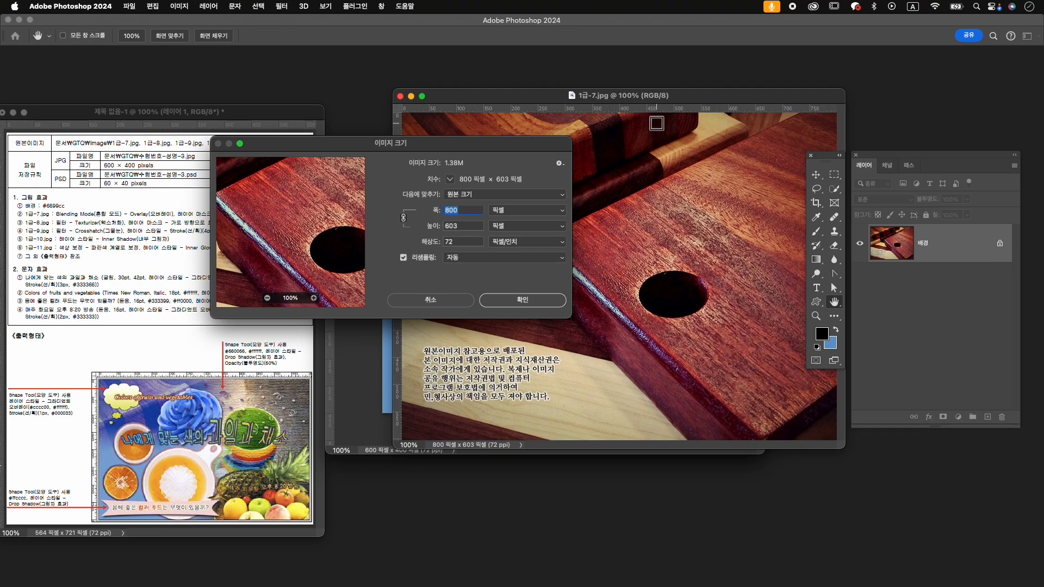
text(600)
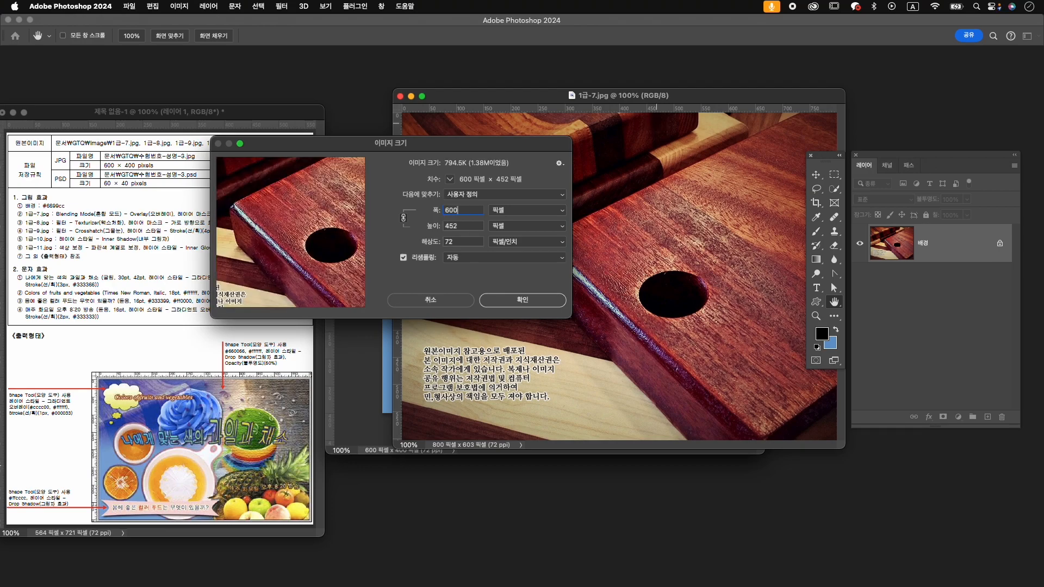
key(Return)
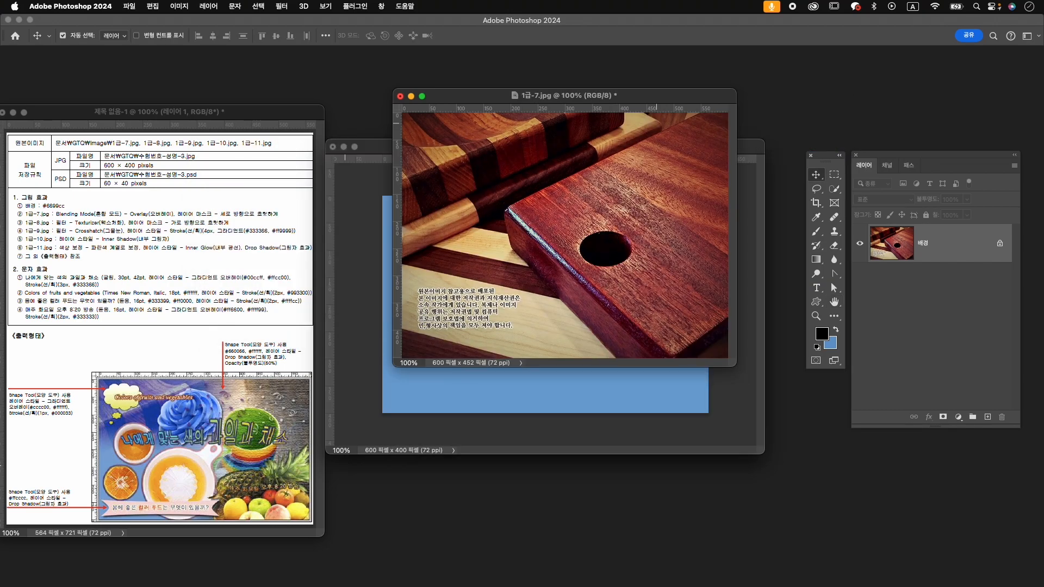
- Copy the resized wood image into '수험번호-성명-3' and close 1급-7.jpg without saving its changes
drag(566, 142, 513, 380)
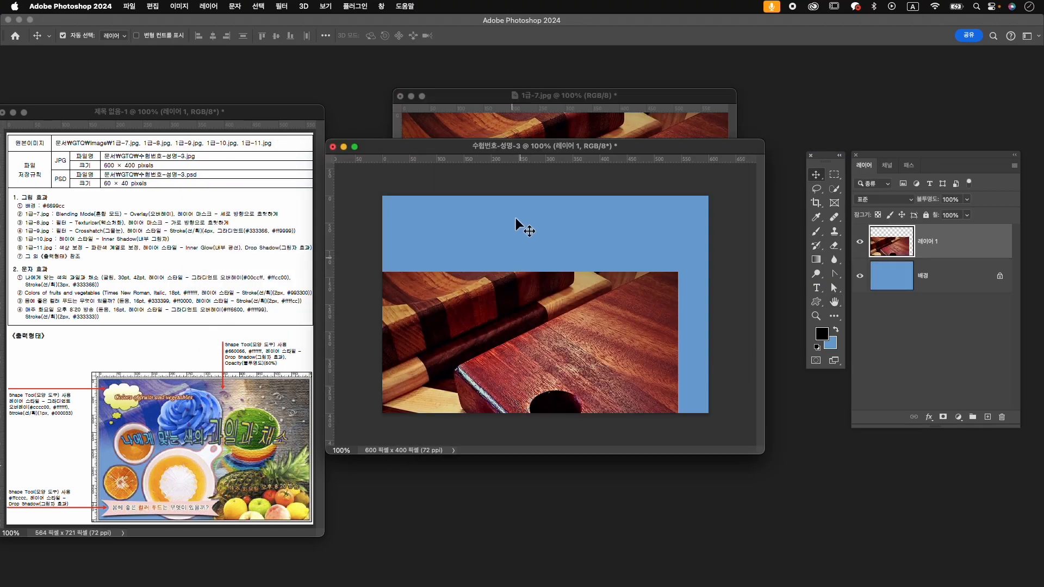
click(403, 102)
click(400, 96)
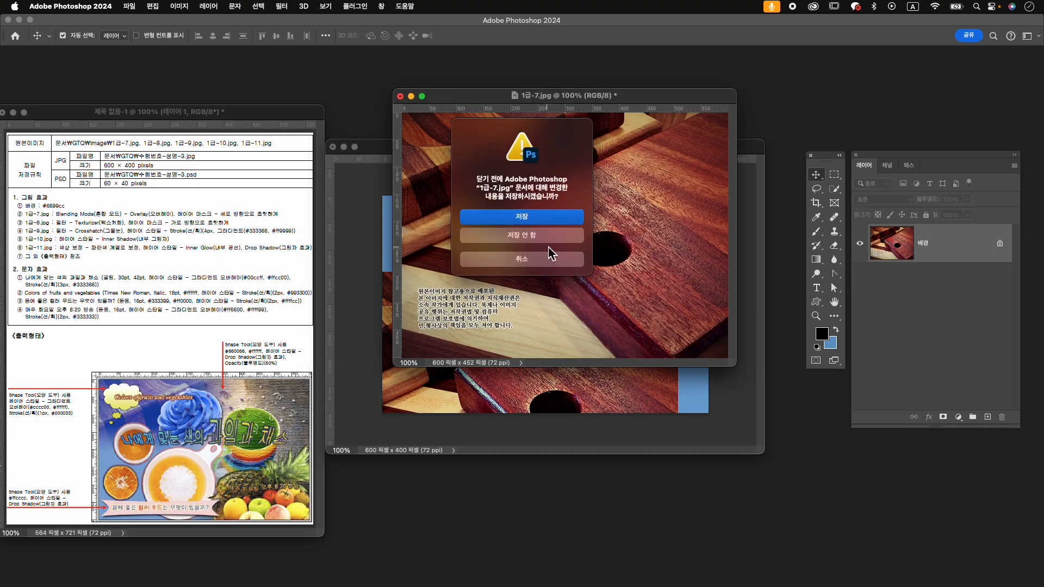
click(549, 236)
- Rename the wood layer as 1-7 and move it to cover the canvas, aligned with the top and side edges
double_click(926, 241)
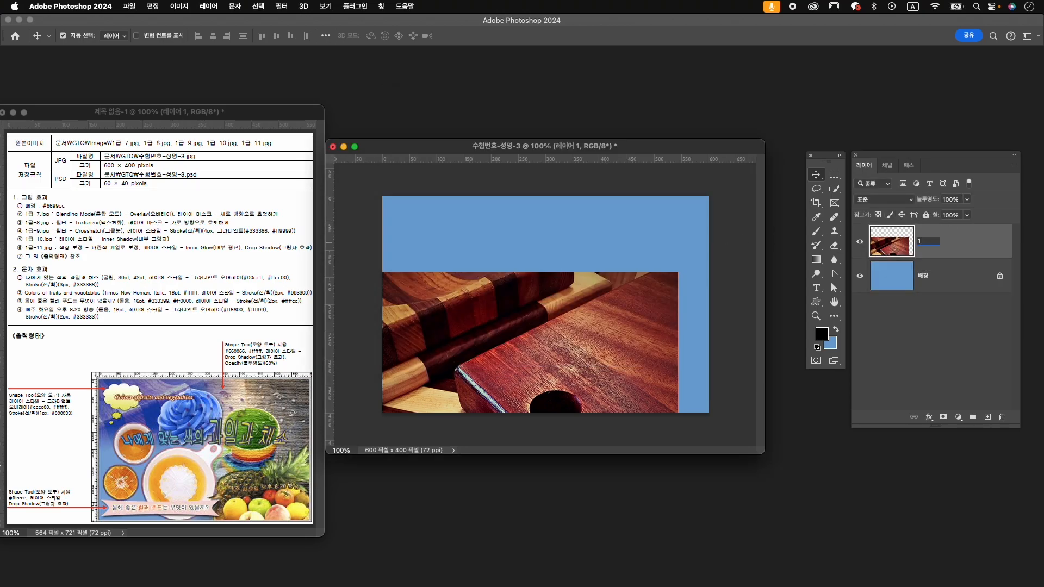
text(1-7)
key(Return)
key(ctrl+t)
drag(612, 342, 628, 280)
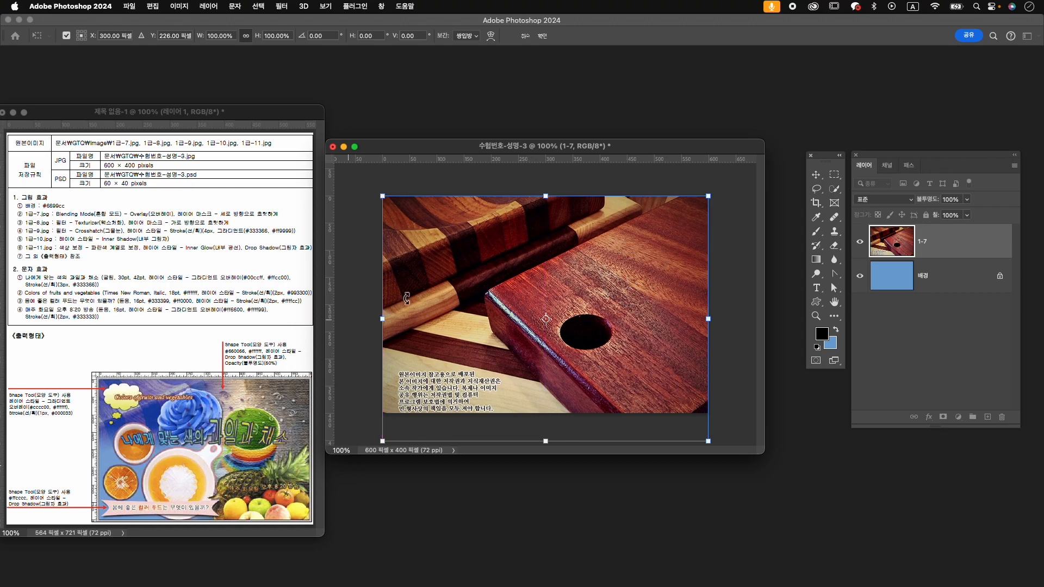
key(Return)
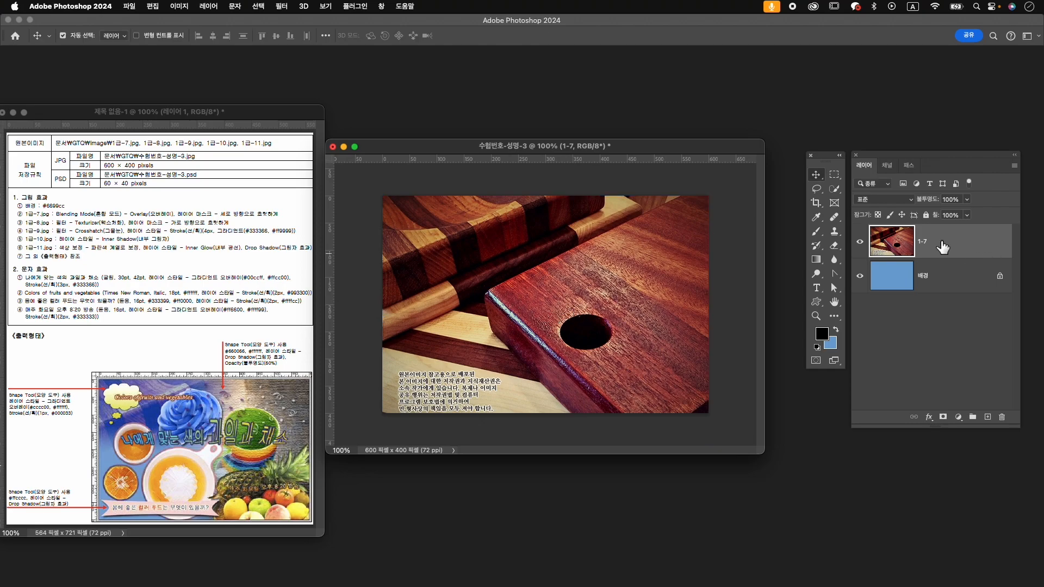
- Set the 1-7 layer's blending mode to Overlay and add a layer mask to it
click(898, 200)
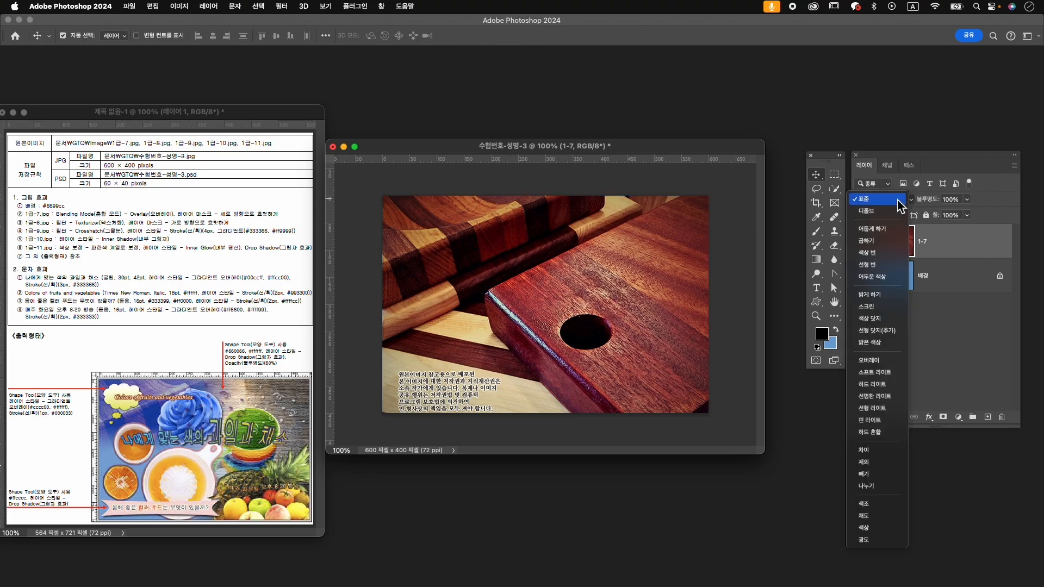
click(889, 361)
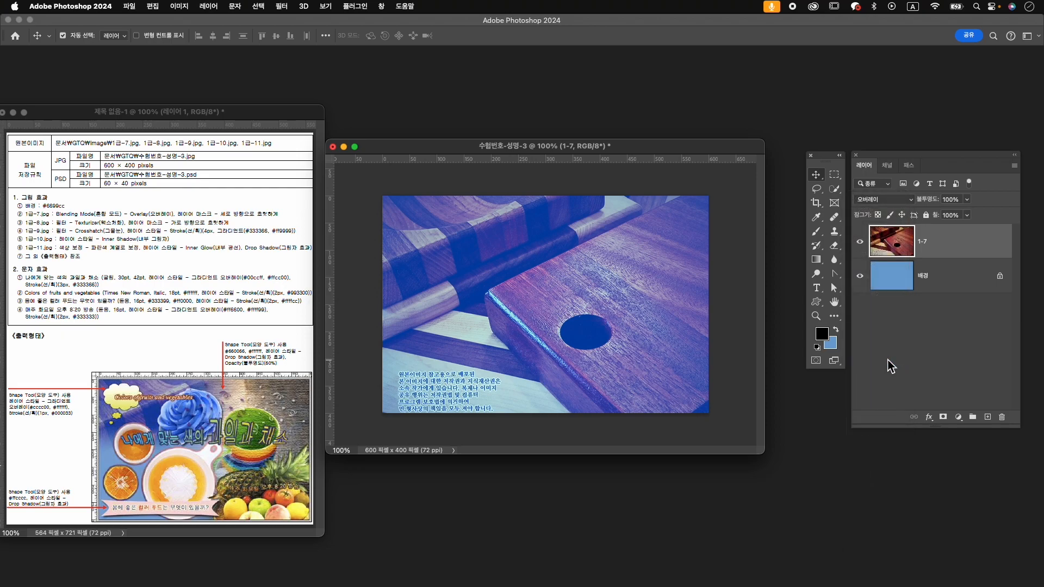
click(943, 417)
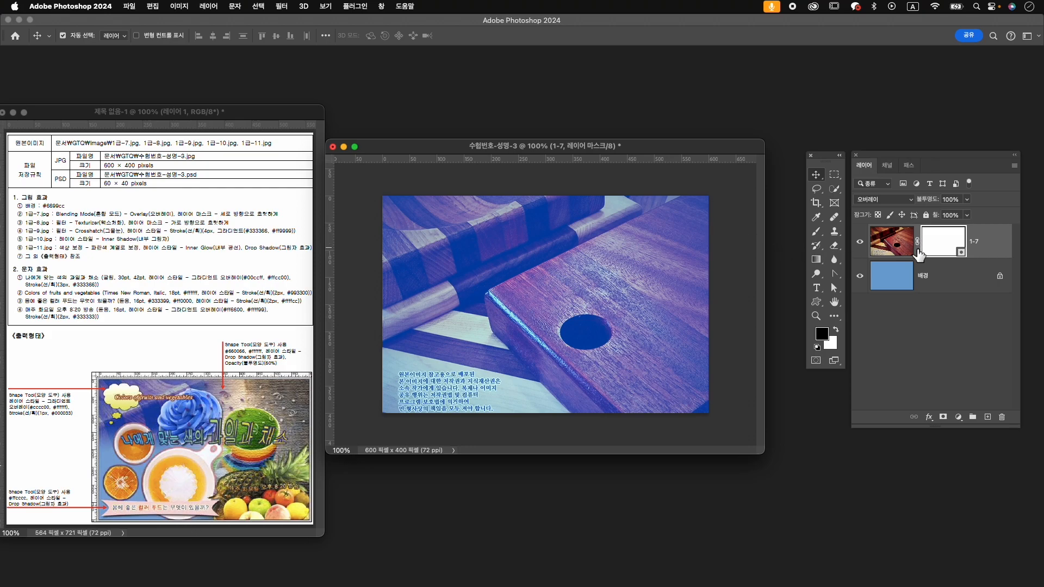
- Draw a vertical linear white-to-black gradient on the 1-7 mask so the wood fades out toward the bottom
key(g)
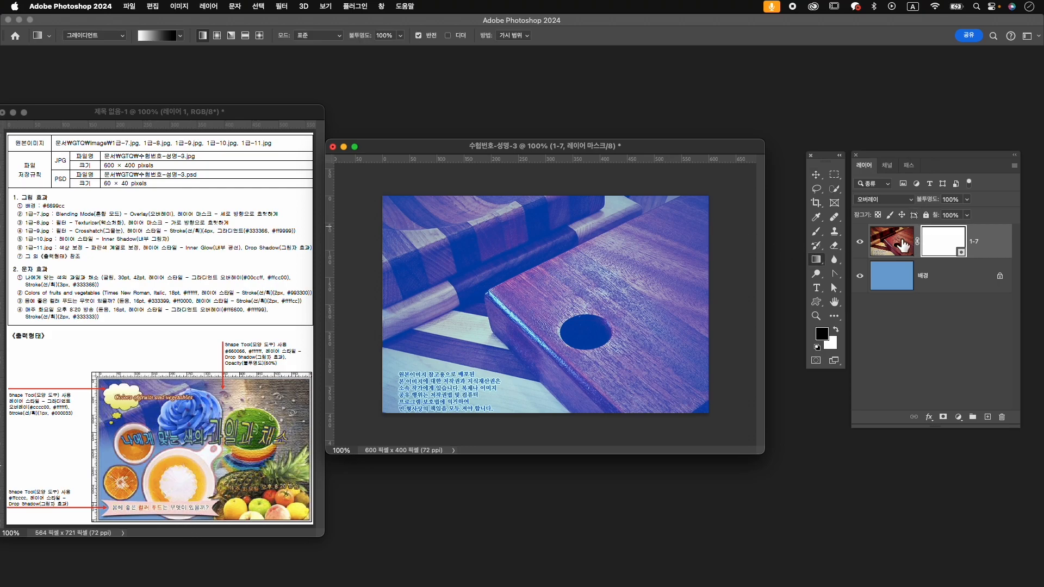
right_click(815, 260)
click(853, 262)
click(180, 37)
click(108, 57)
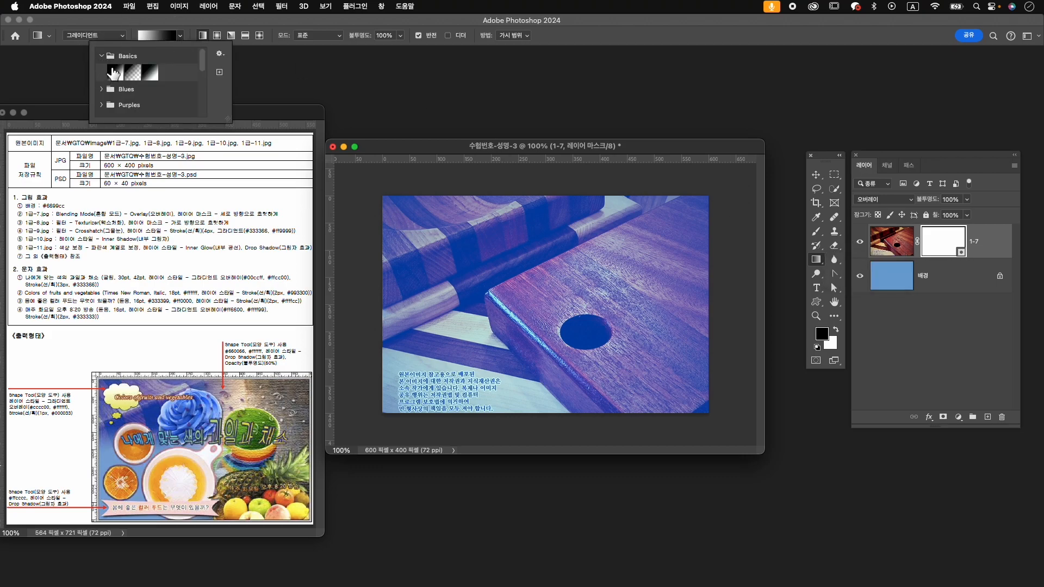
click(223, 23)
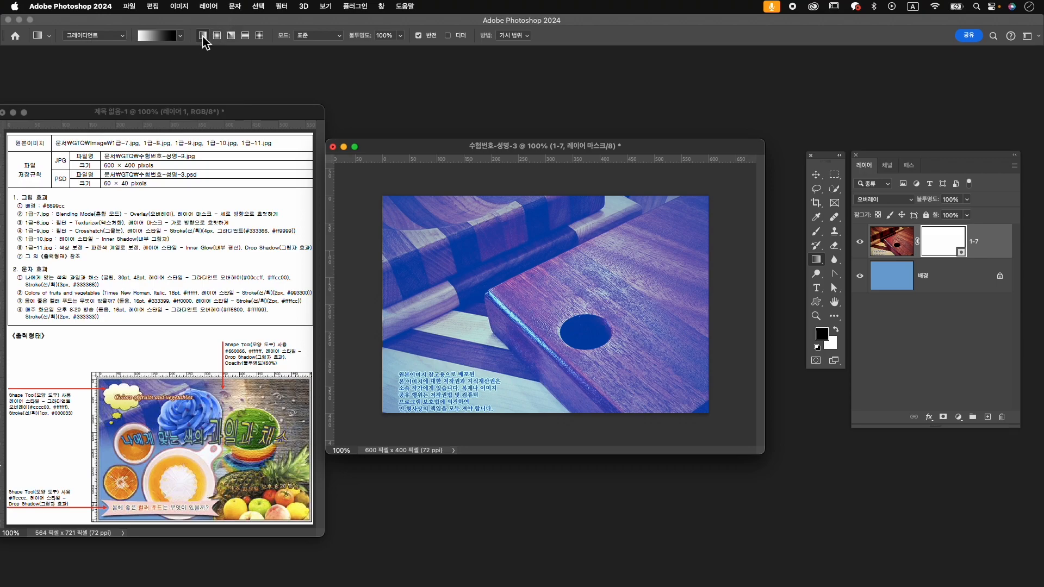
drag(522, 264, 521, 357)
drag(512, 244, 513, 346)
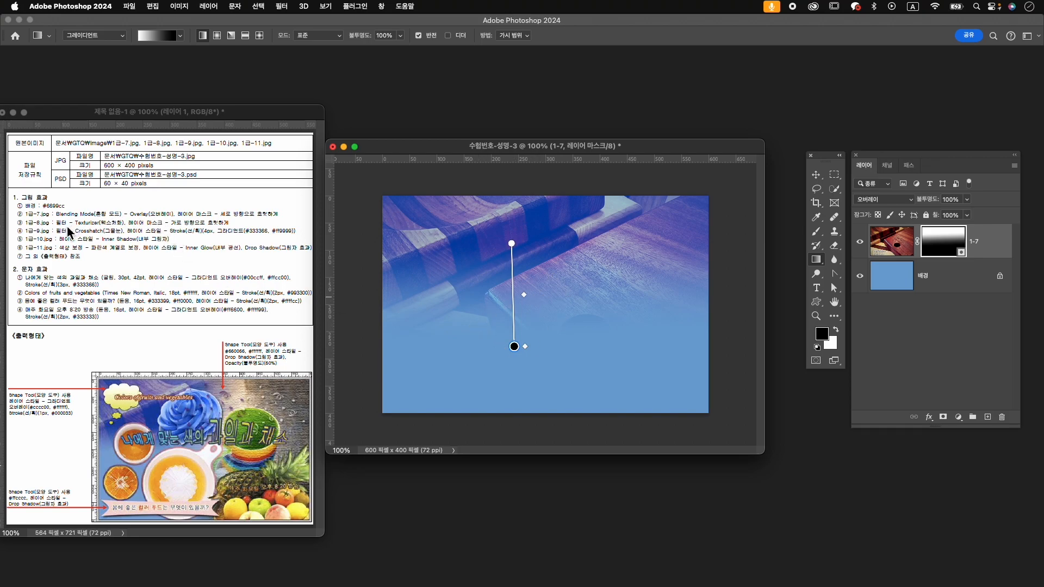
- Open '1급-8.jpg' from the Image folder and move its window clear of the exam sheet
key(super+o)
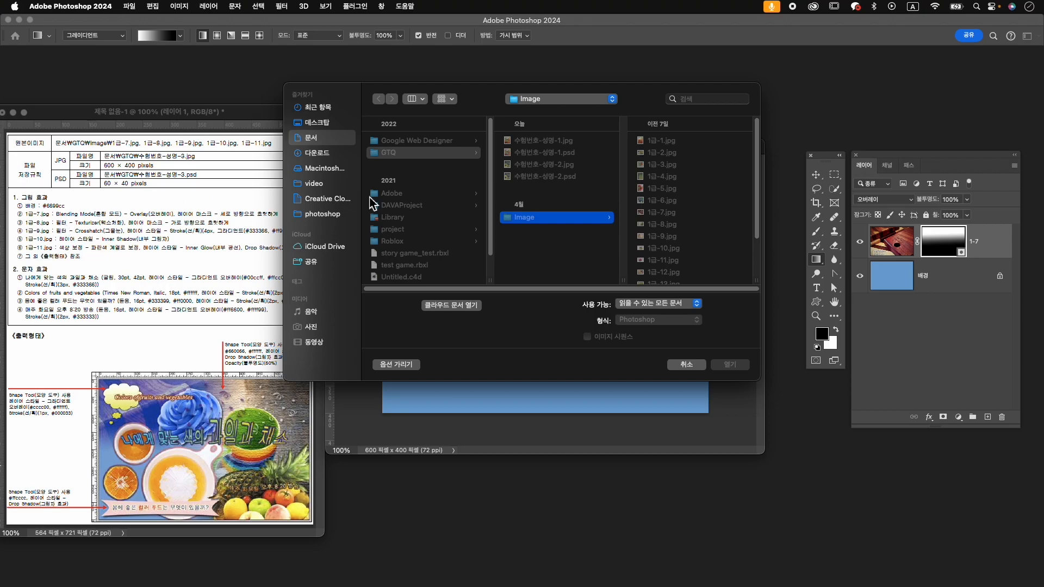
click(662, 224)
click(729, 364)
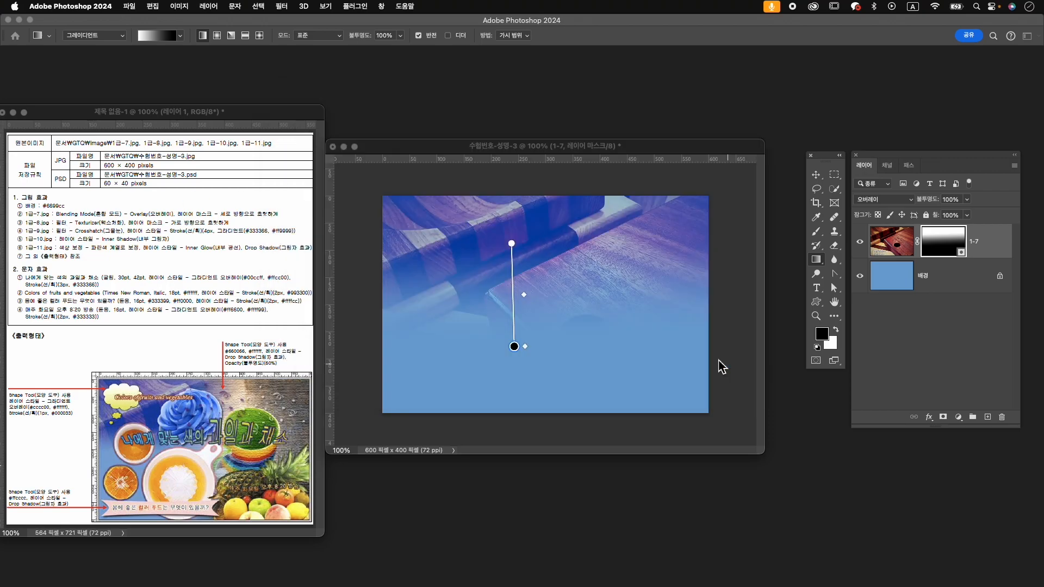
drag(255, 84, 578, 95)
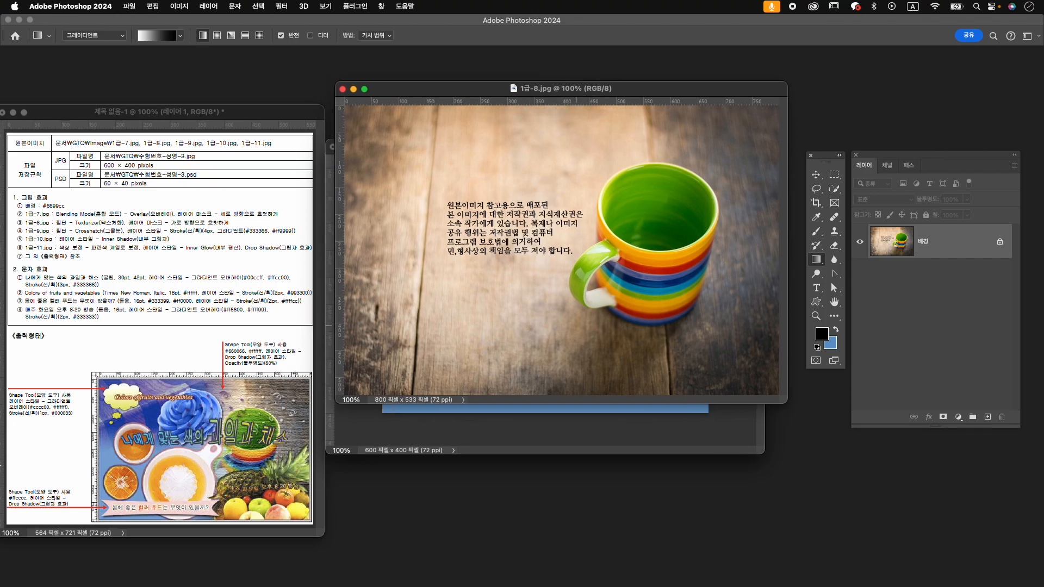
- Apply the Texturizer filter from the Filter Gallery to the 1급-8.jpg mug image
click(281, 6)
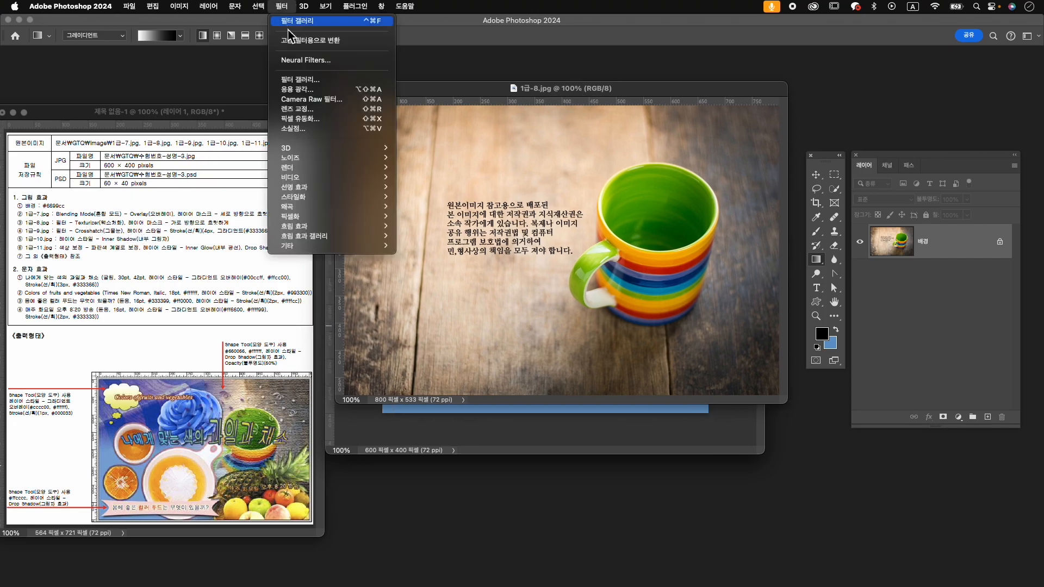
click(288, 76)
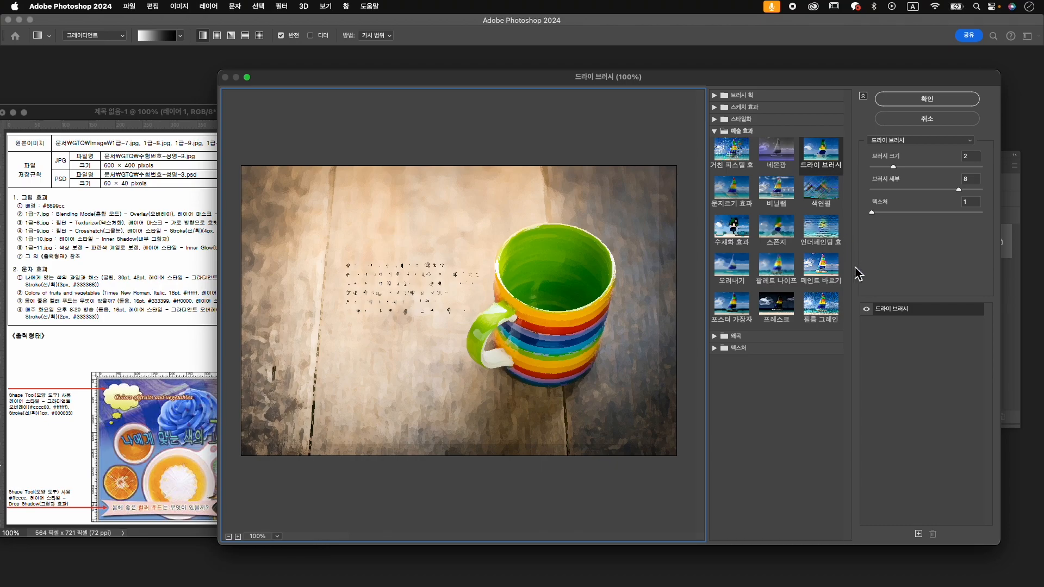
click(721, 348)
click(820, 408)
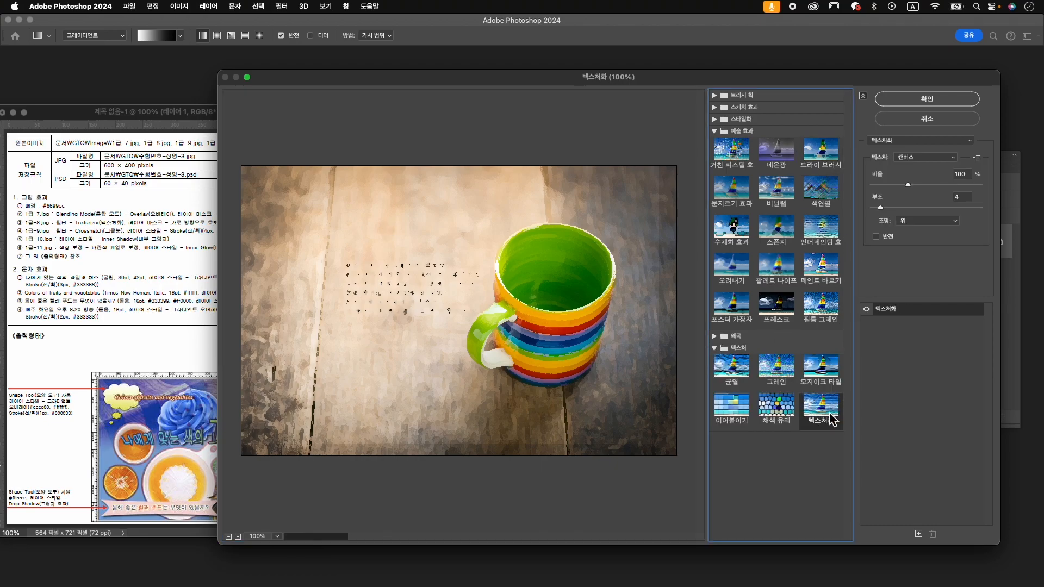
click(918, 106)
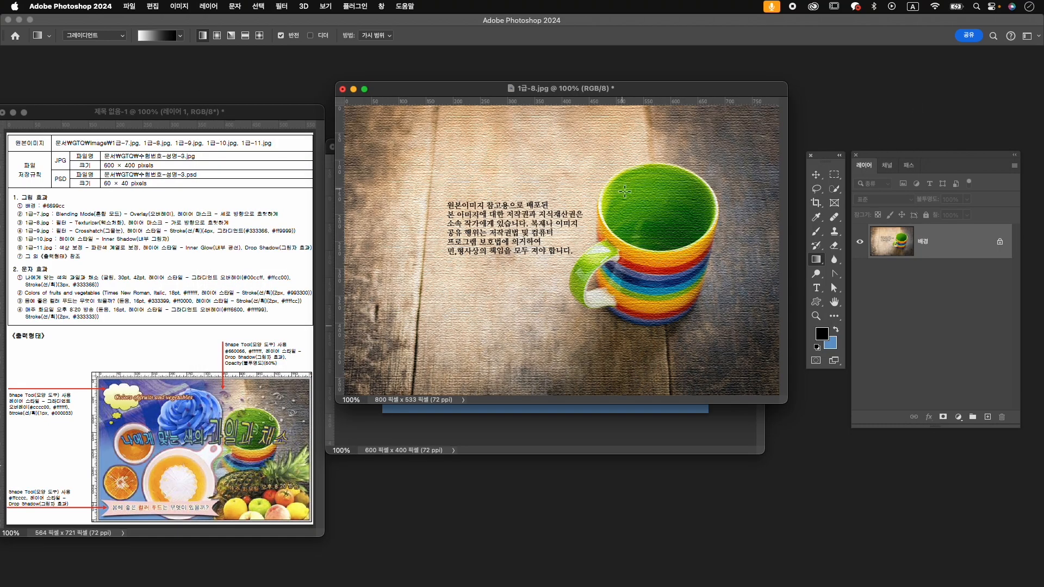
- Resize the 1급-8.jpg mug image to 600 px wide, keeping its proportions
key(super+alt+i)
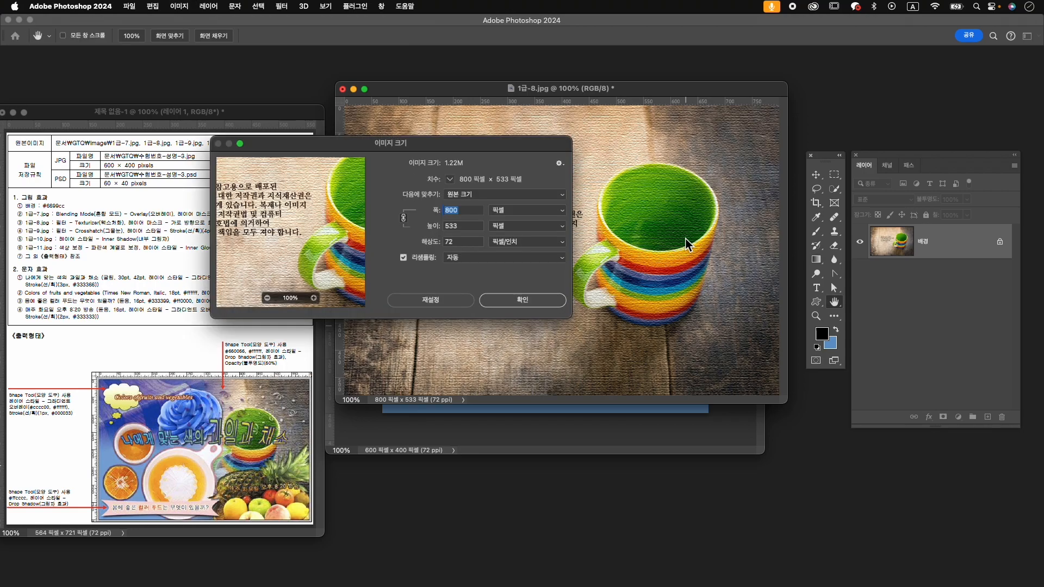
text(600)
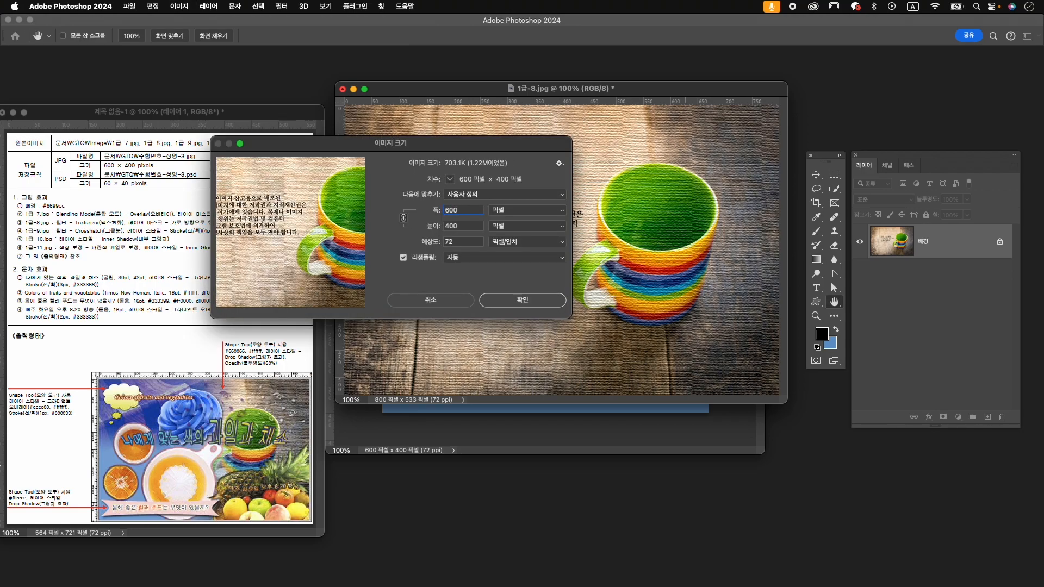
key(Return)
- Copy the mug image into '수험번호-성명-3' so it covers the canvas, and rename its layer as 1-8
key(g)
key(v)
drag(570, 242, 589, 308)
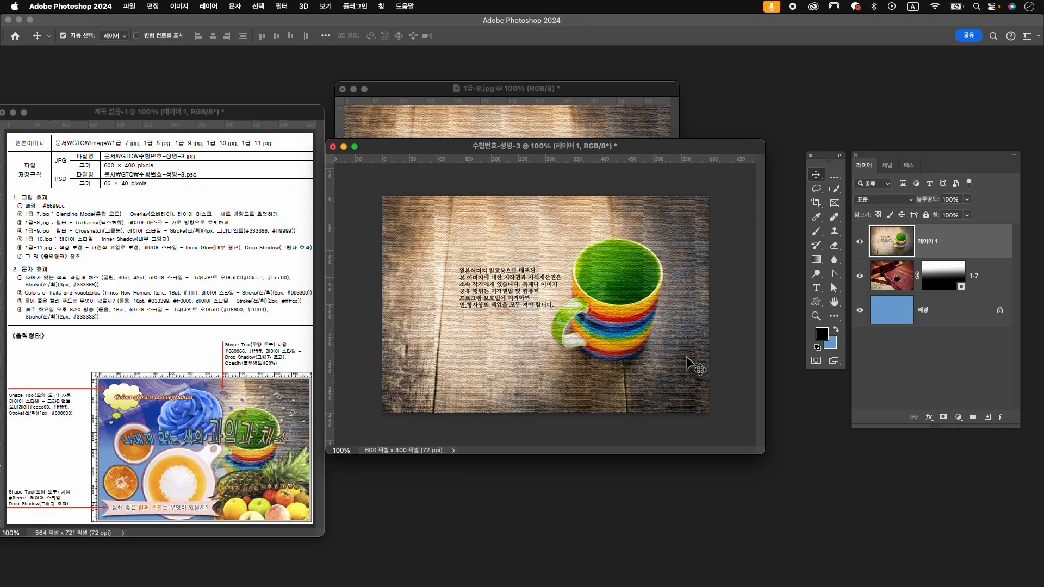
click(936, 247)
double_click(936, 247)
text(1-8)
key(Return)
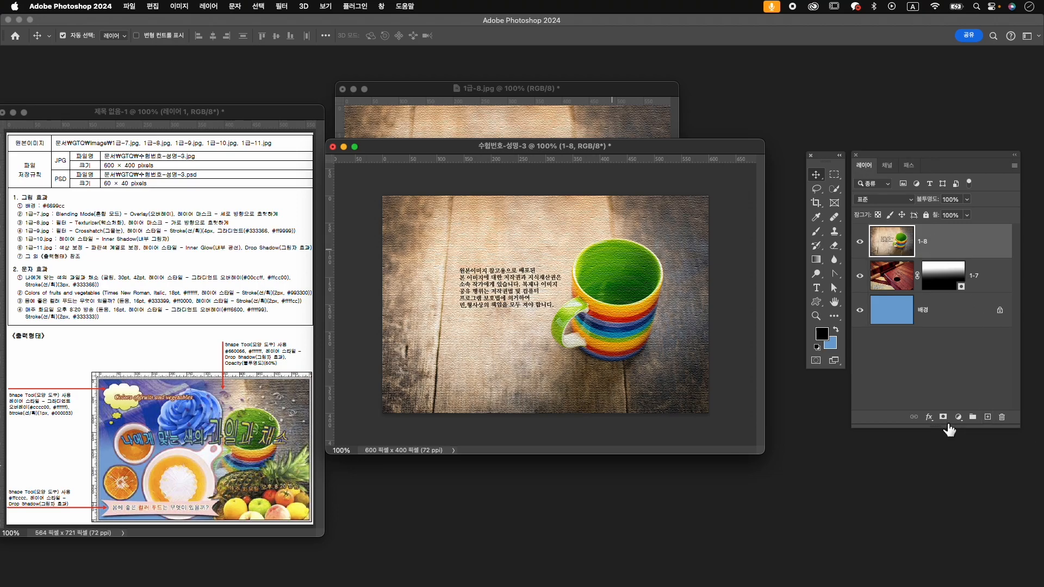
- Mask the 1-8 layer with a horizontal gradient fading out left of the mug, and close 1급-8.jpg without saving
click(943, 417)
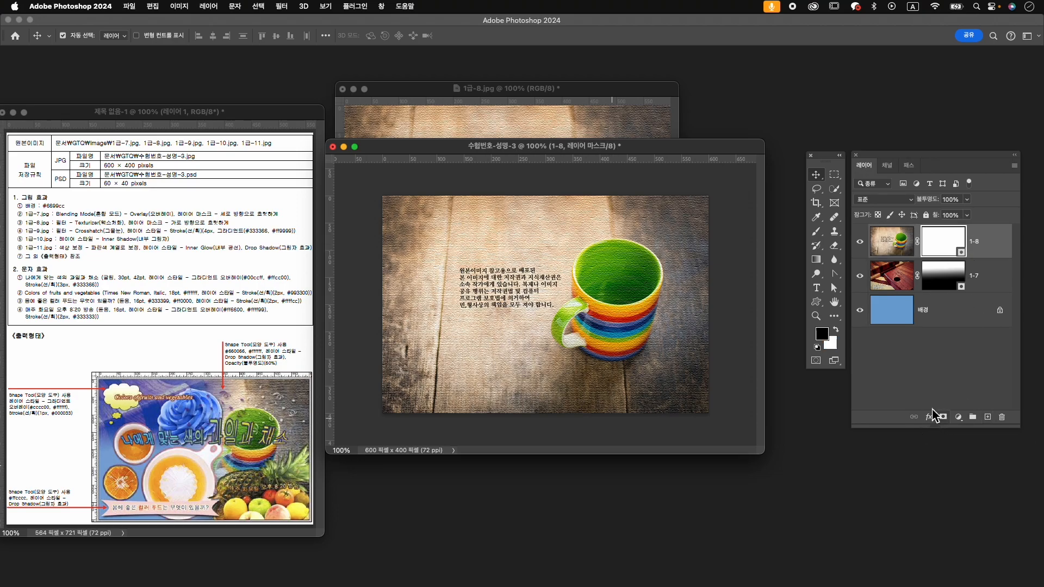
click(342, 89)
click(517, 242)
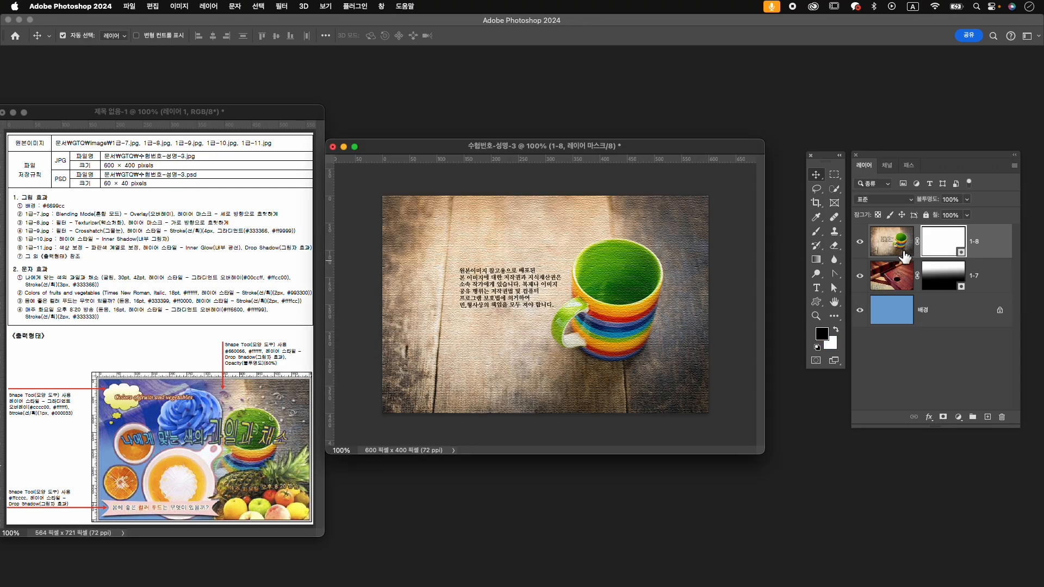
key(g)
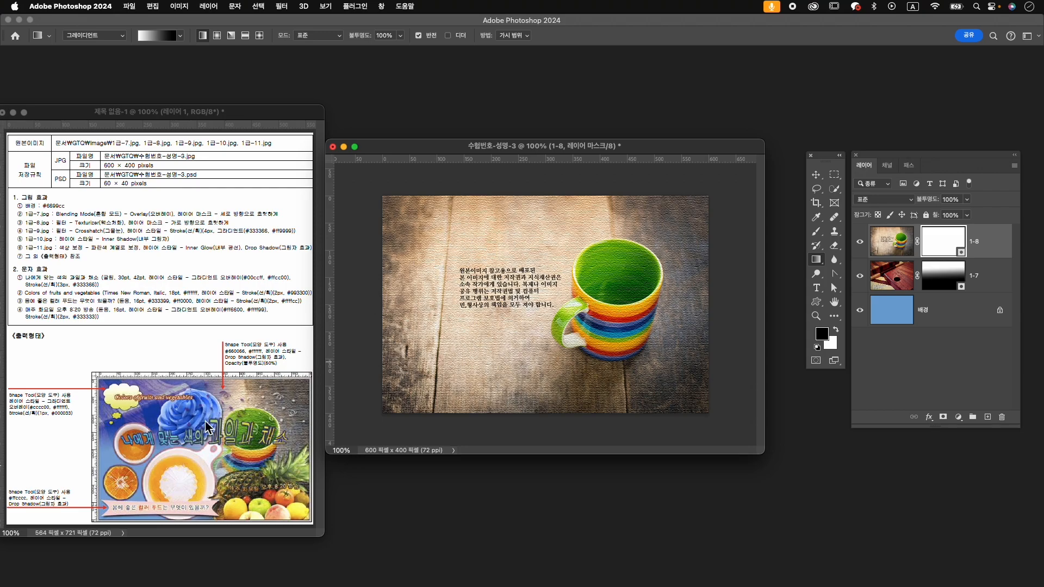
drag(578, 305, 452, 308)
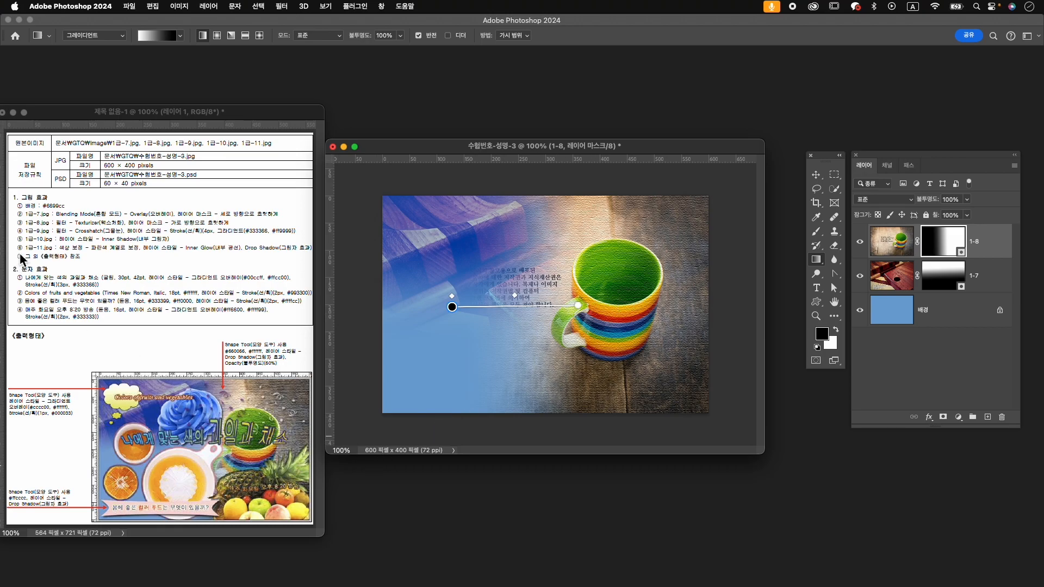
- Open '1급-9.jpg' from the Image folder and move its window off the exam sheet
key(super+o)
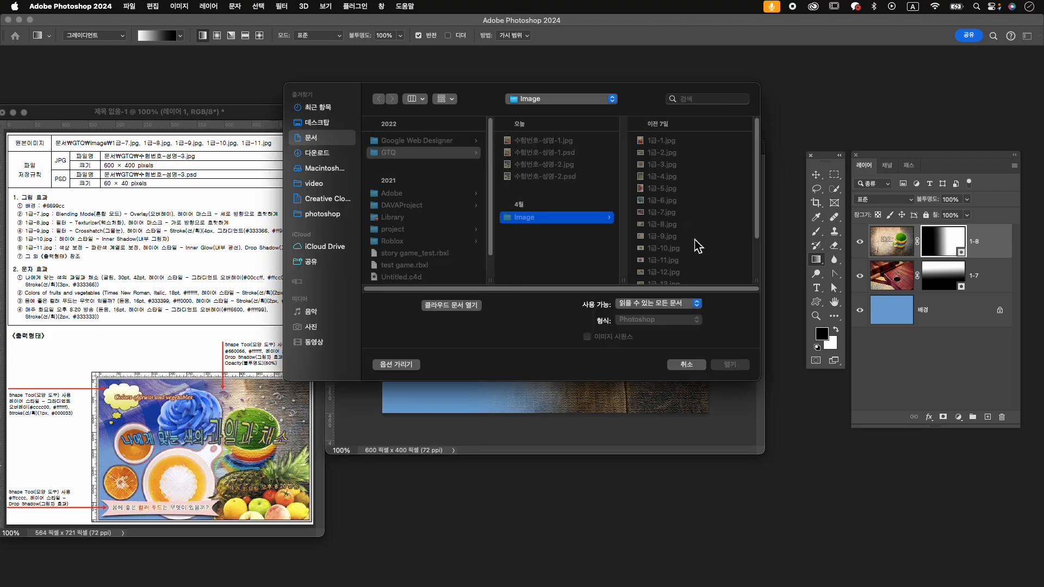
click(696, 237)
click(735, 365)
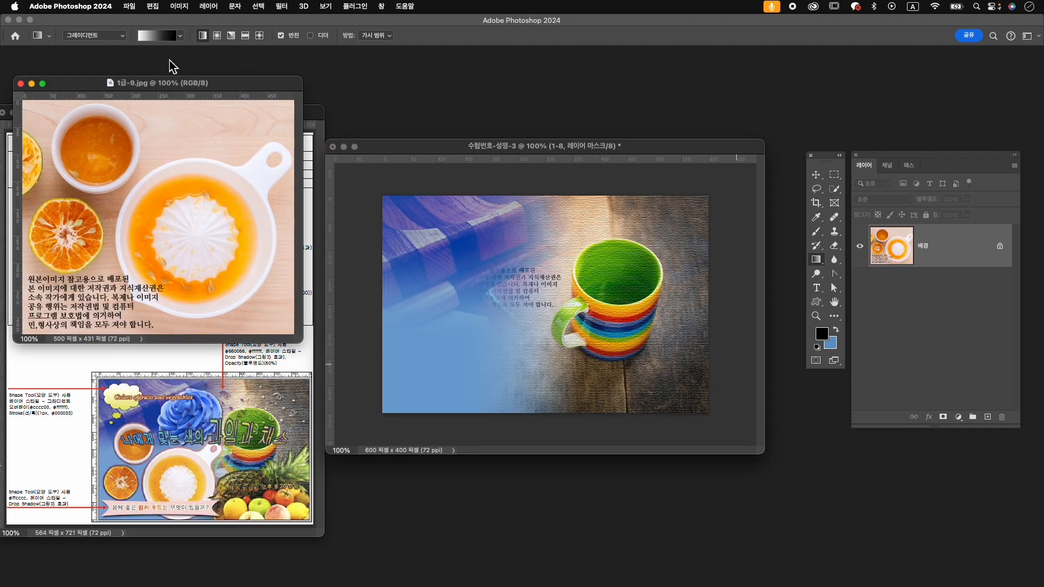
drag(202, 86, 581, 92)
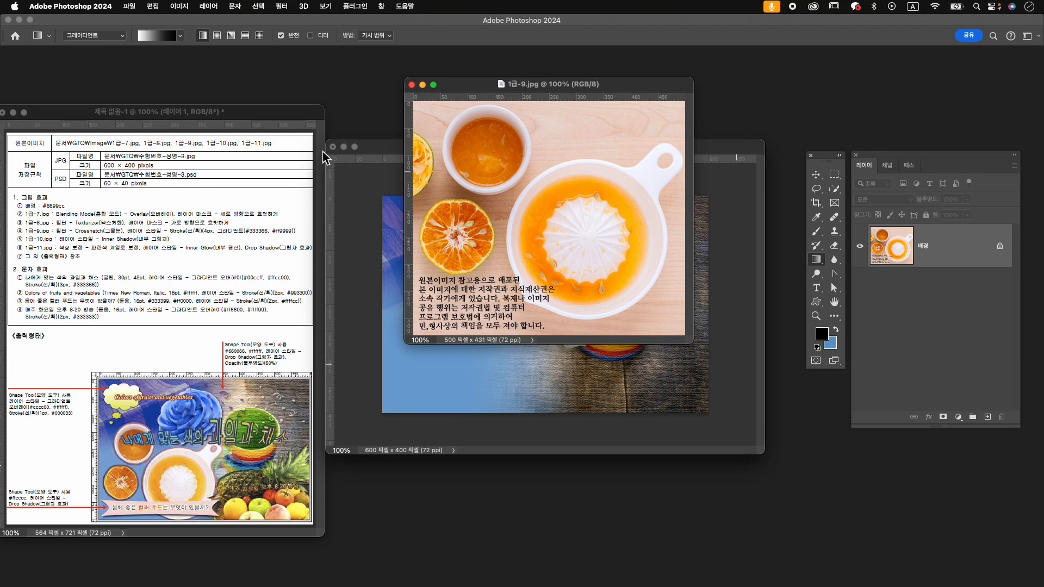
- Apply the Crosshatch brush-stroke filter from the Filter Gallery to the 1급-9.jpg juice image
click(284, 7)
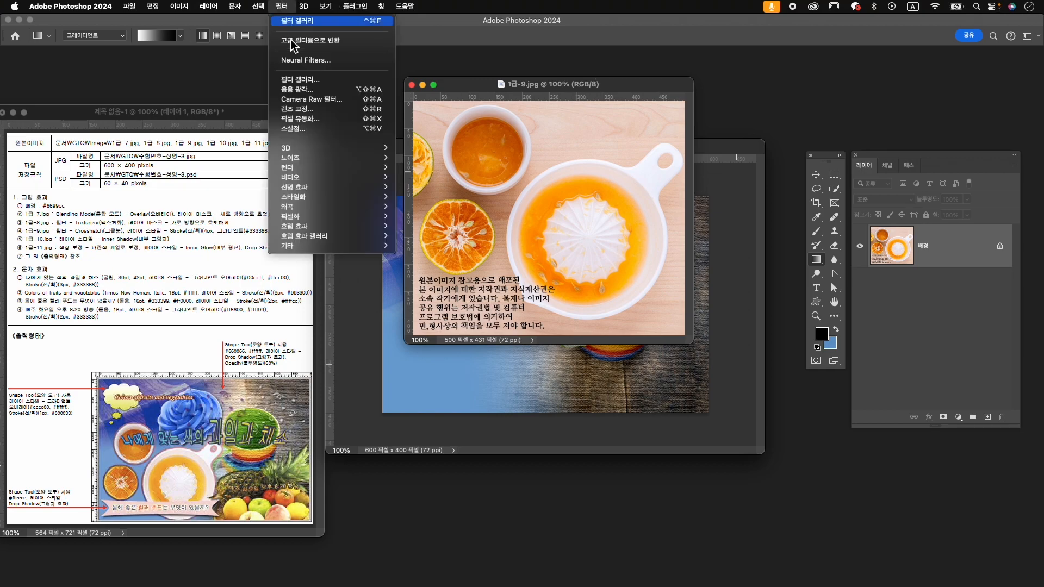
click(298, 80)
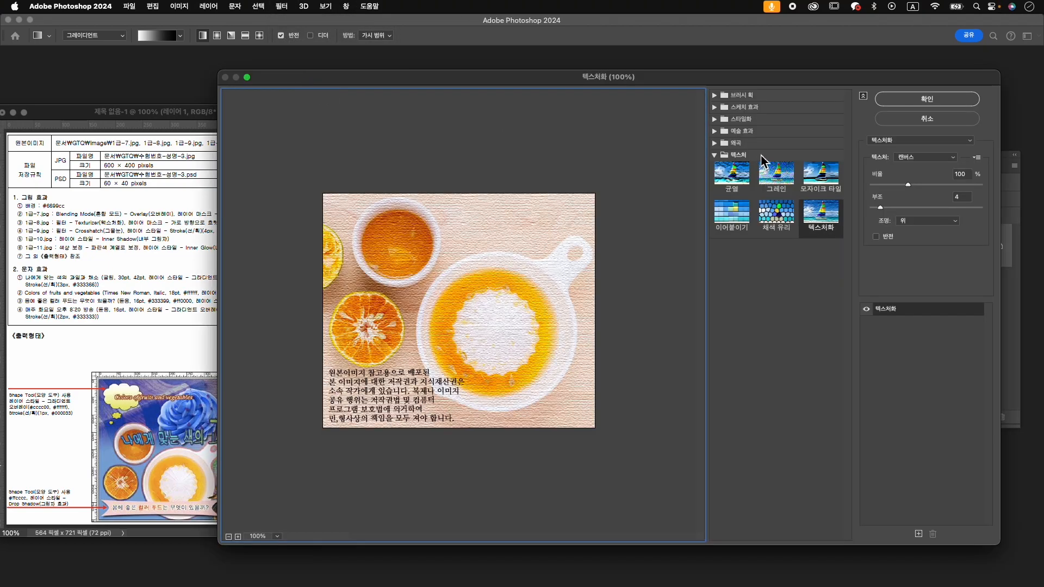
click(715, 95)
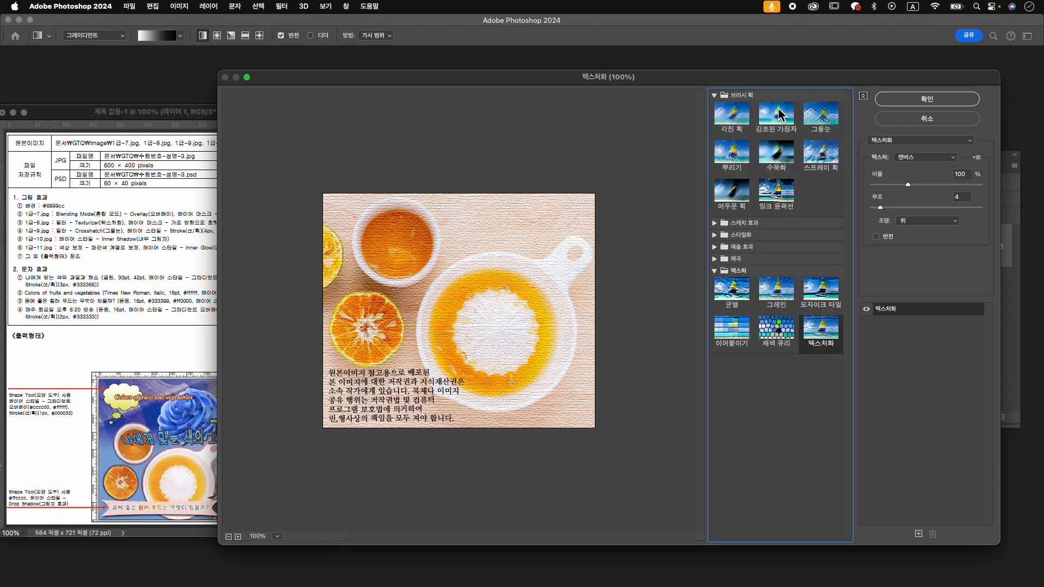
click(820, 111)
click(938, 101)
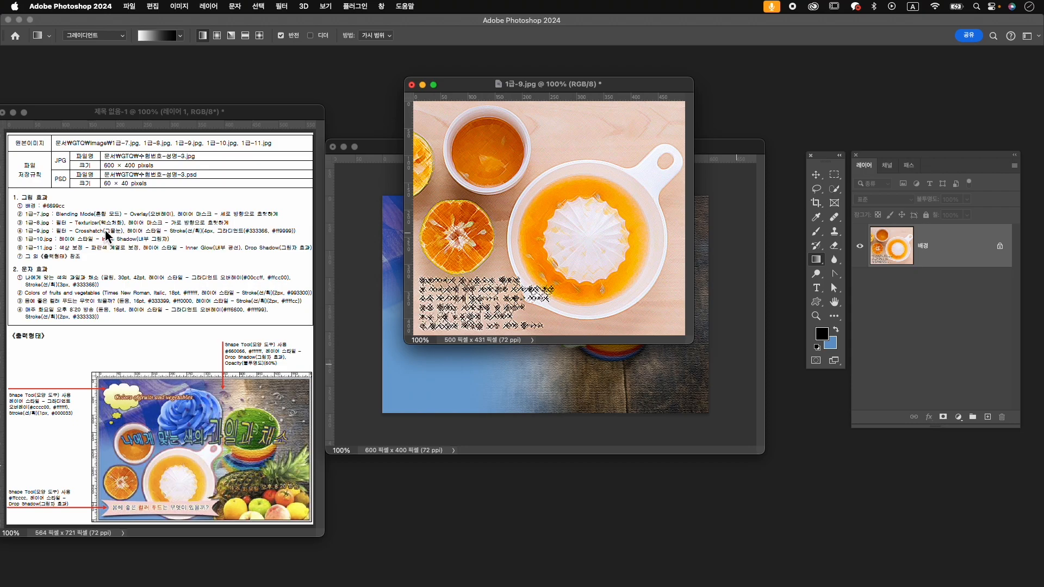
- Select the juice bowl, the orange half and the juicer in 1급-9.jpg with the Object Selection tool and mask out everything else
drag(834, 188, 873, 188)
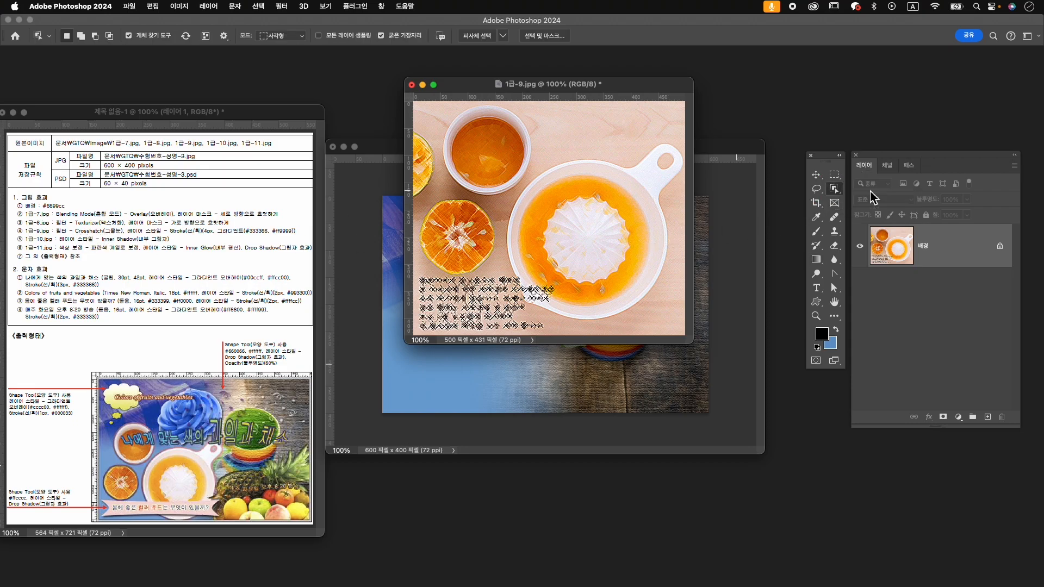
click(492, 163)
key(shift)
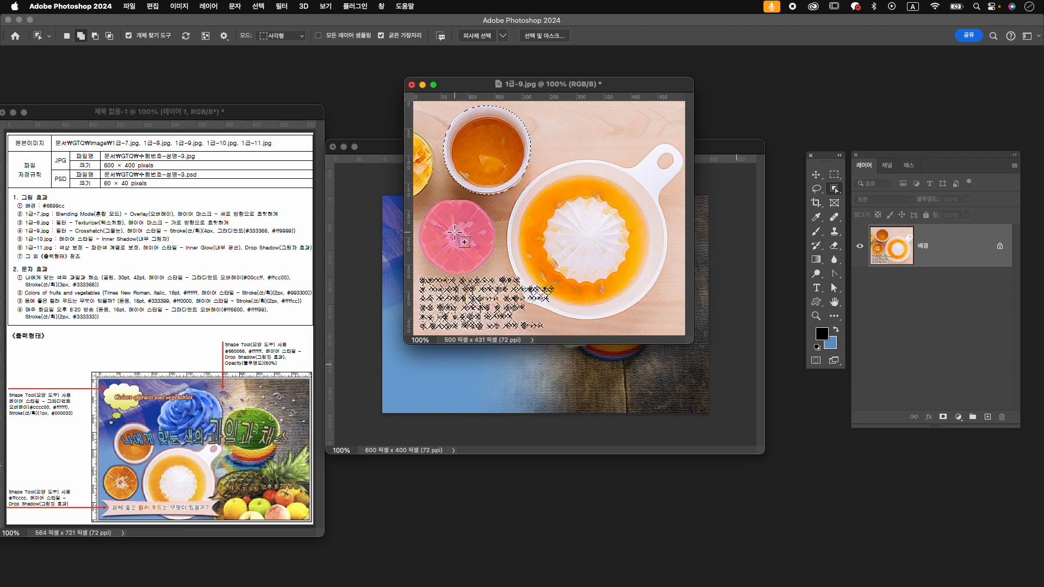
shift+click(454, 238)
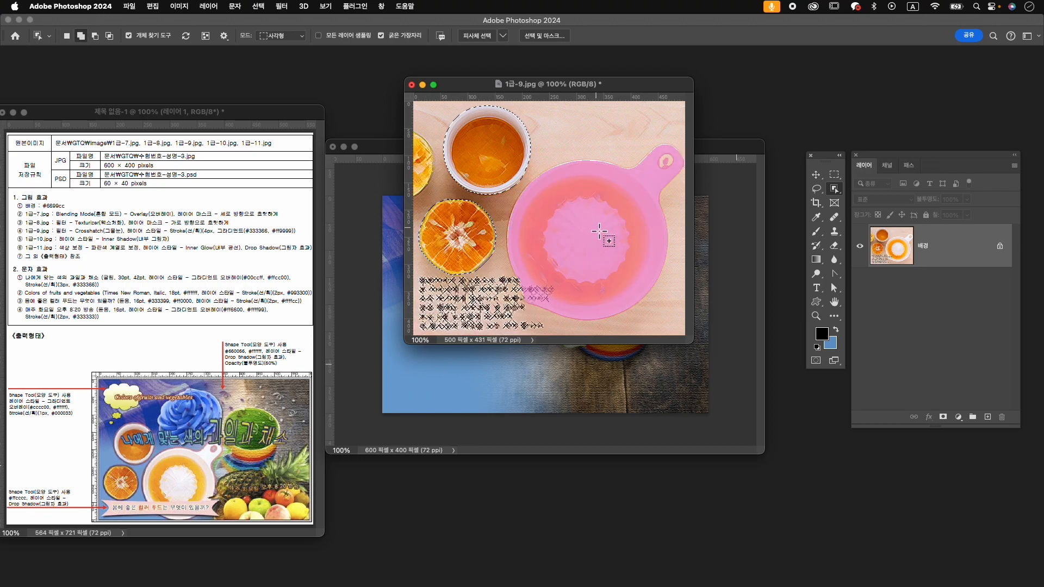
shift+click(617, 233)
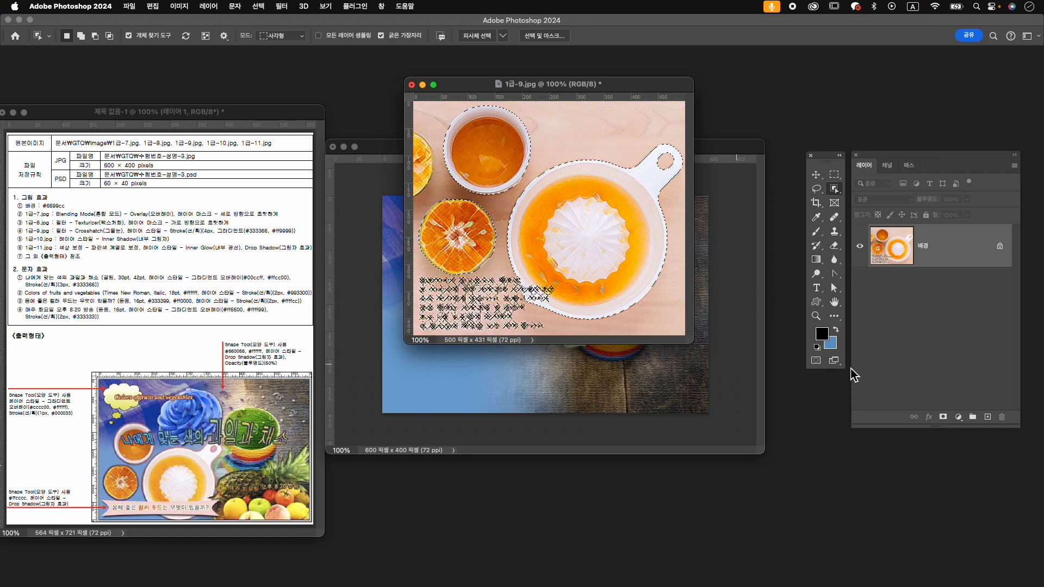
click(943, 417)
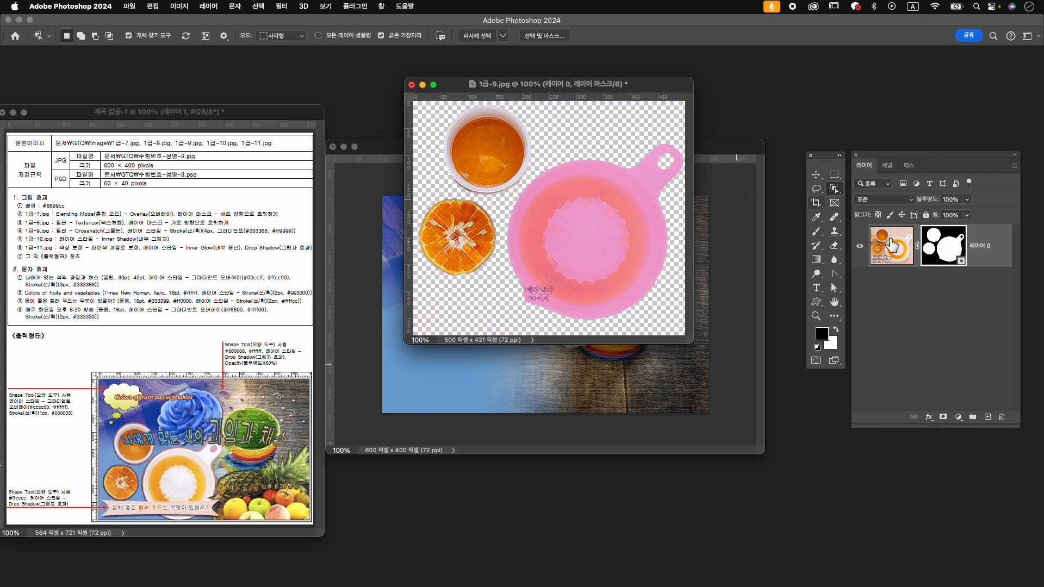
- Copy the masked juice image into '수험번호-성명-3', close 1급-9.jpg without saving, and rename the new layer as 1-9
key(v)
drag(568, 224, 545, 313)
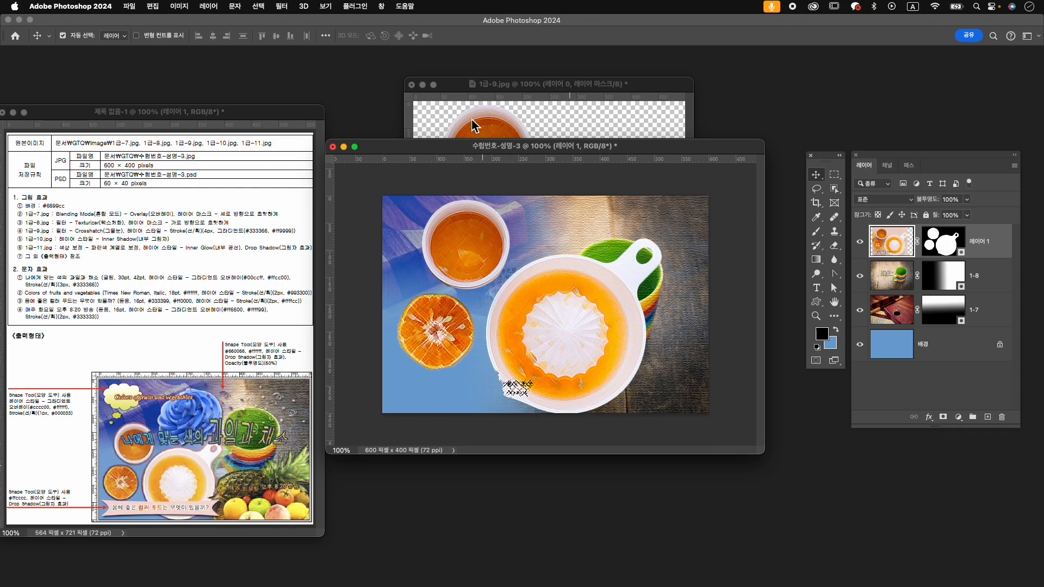
click(412, 85)
click(566, 240)
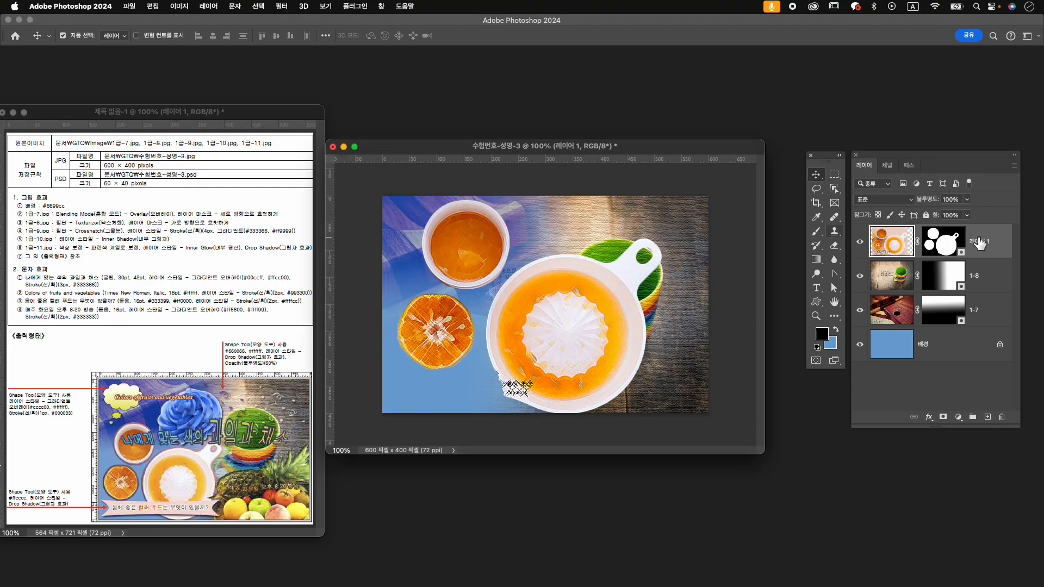
double_click(983, 242)
text(1-9)
key(Return)
- Scale the 1-9 layer to about 73% and place it in the lower-left part of the canvas
key(super+t)
drag(663, 195, 600, 249)
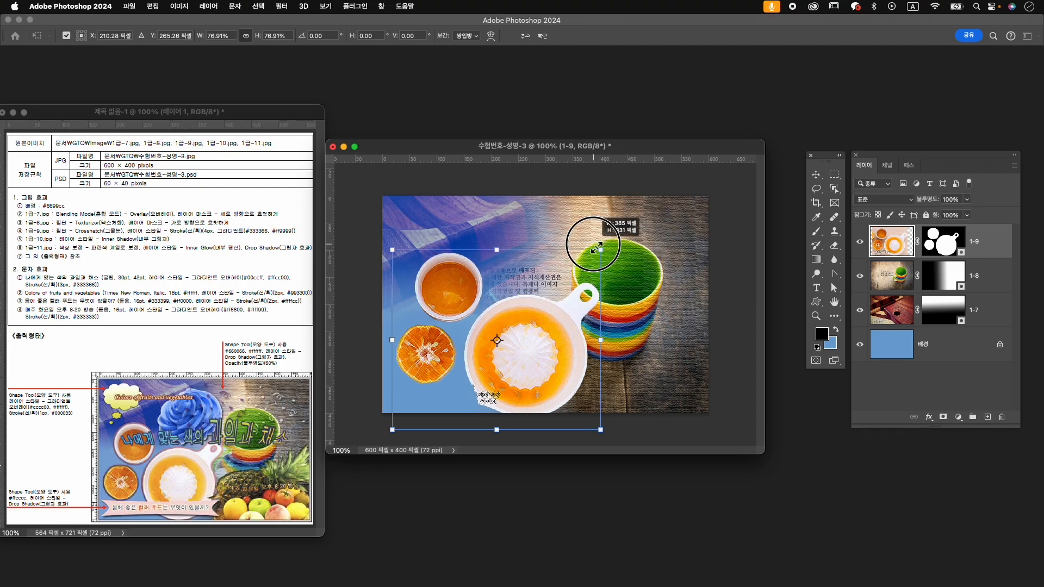
drag(550, 305, 543, 299)
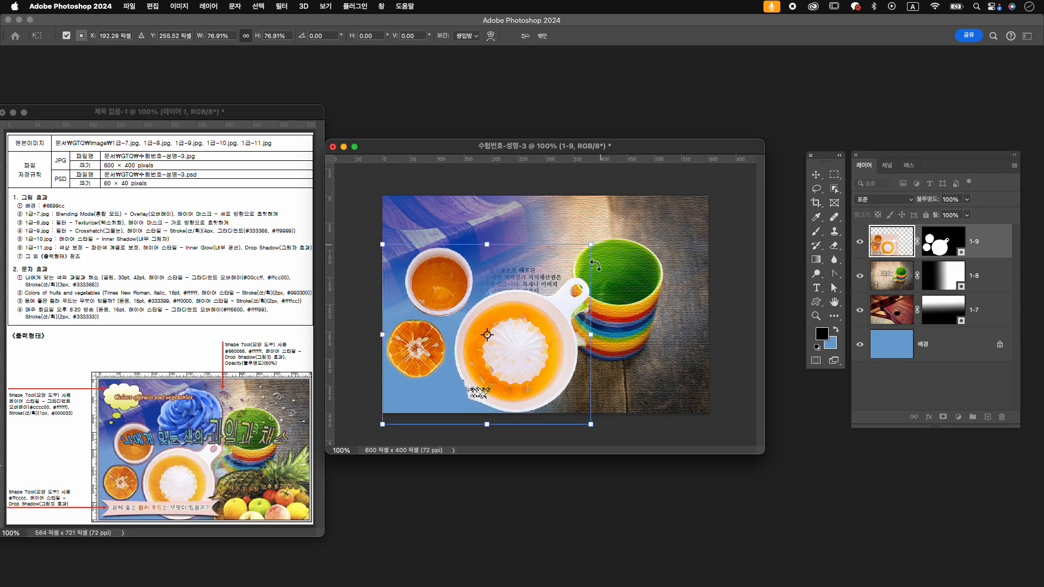
drag(591, 245, 580, 255)
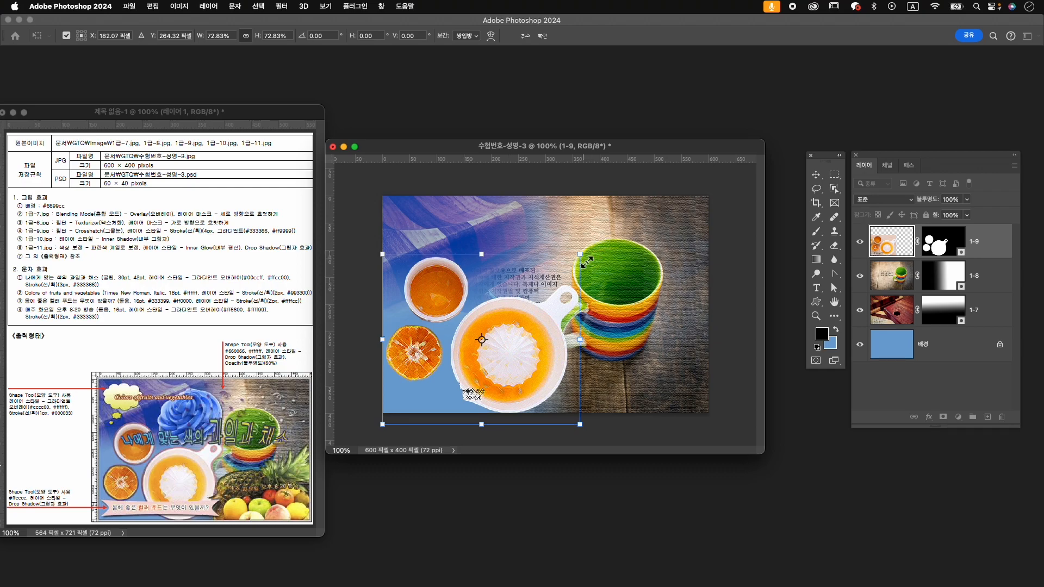
key(Return)
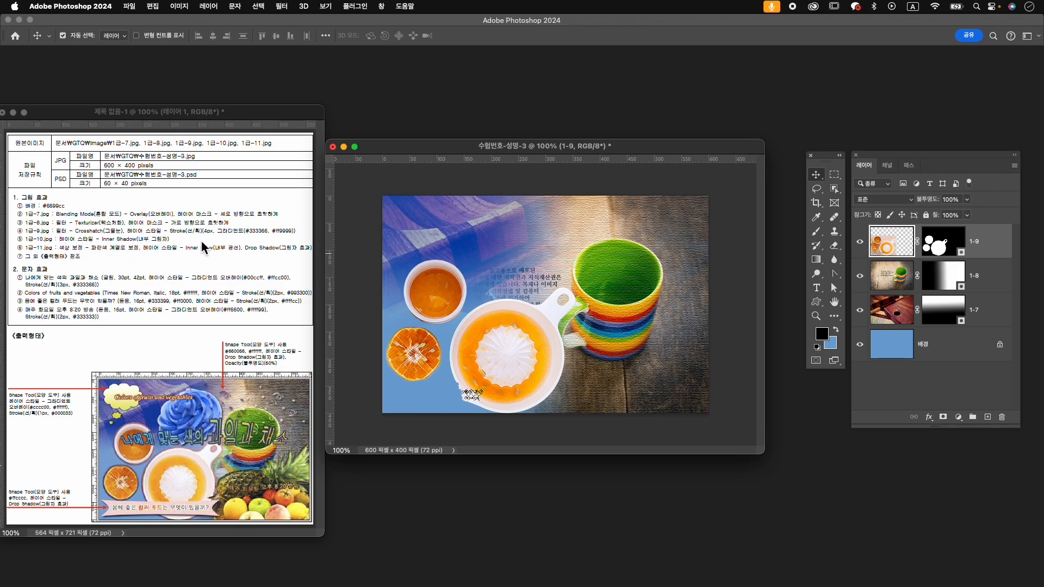
- Add a 4 px Stroke layer style with a gradient fill to the 1-9 layer
click(929, 417)
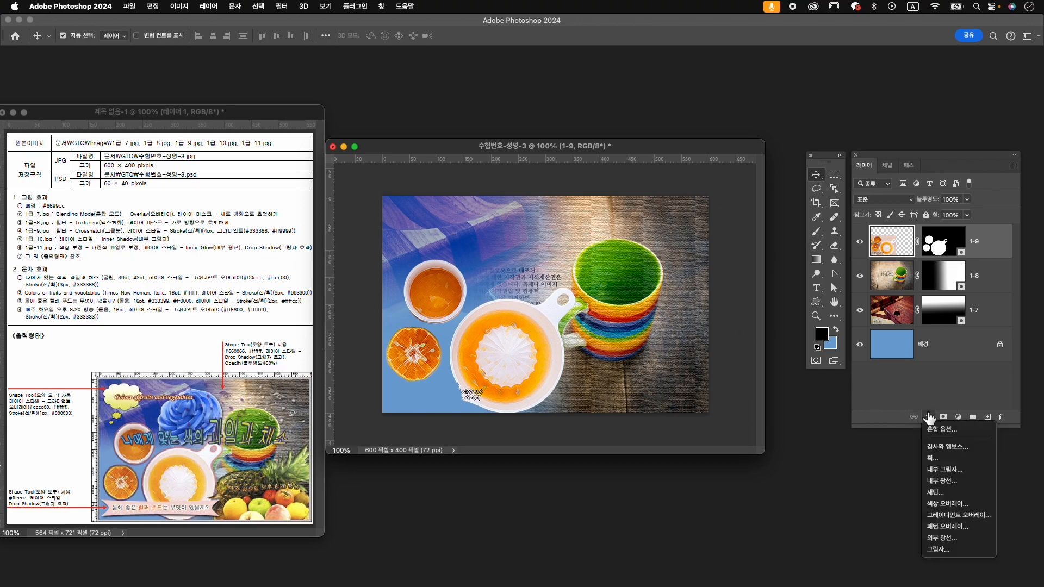
click(948, 458)
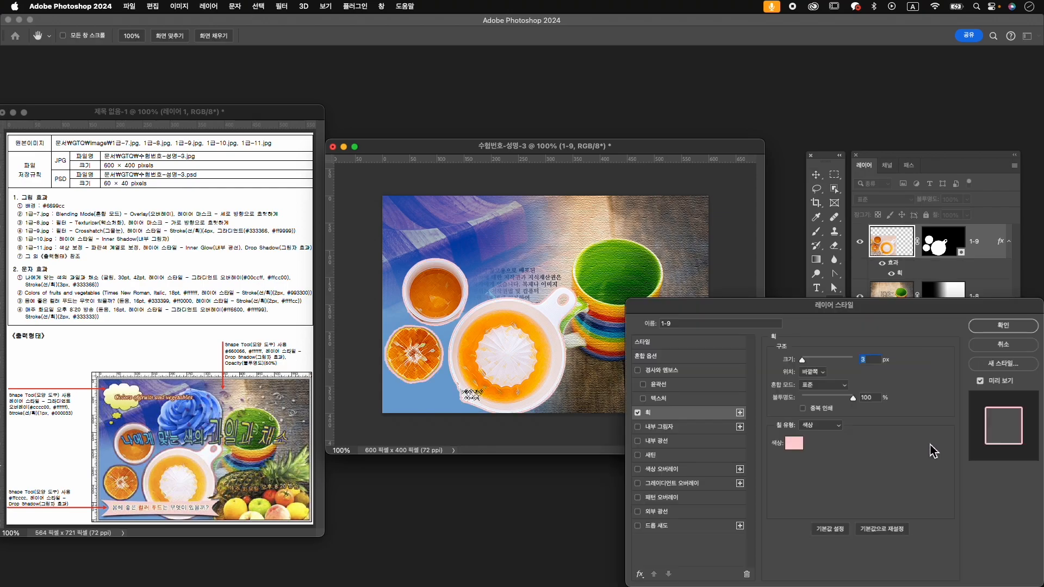
text(4)
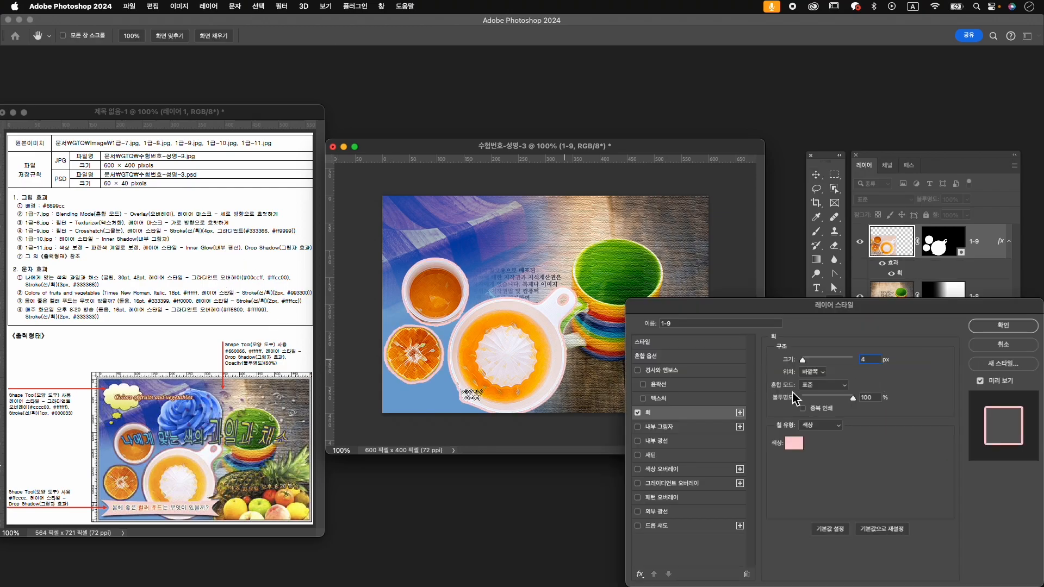
click(818, 427)
click(821, 438)
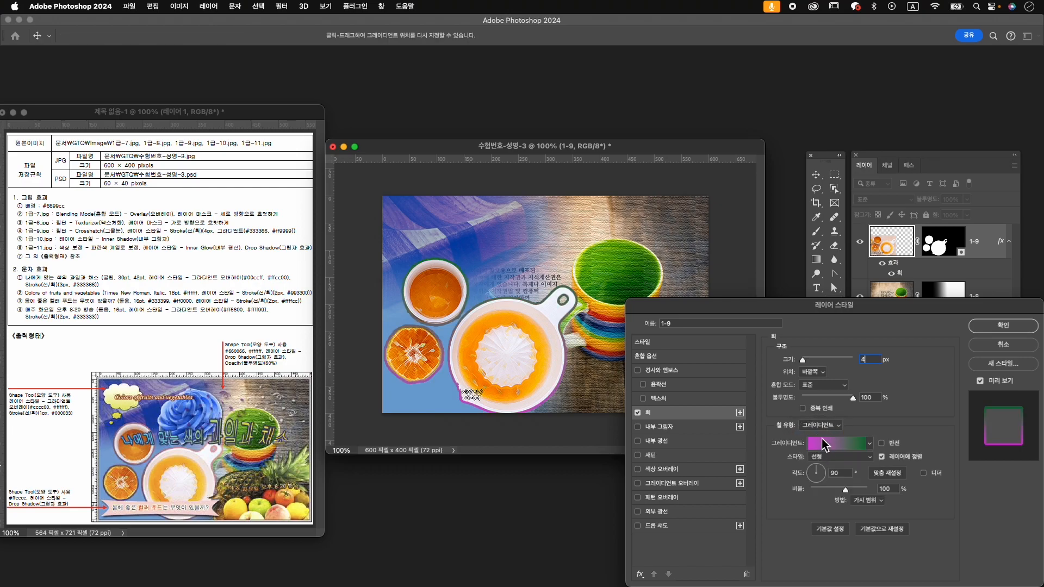
- Set the starting colour of the stroke's gradient to #333366
click(830, 447)
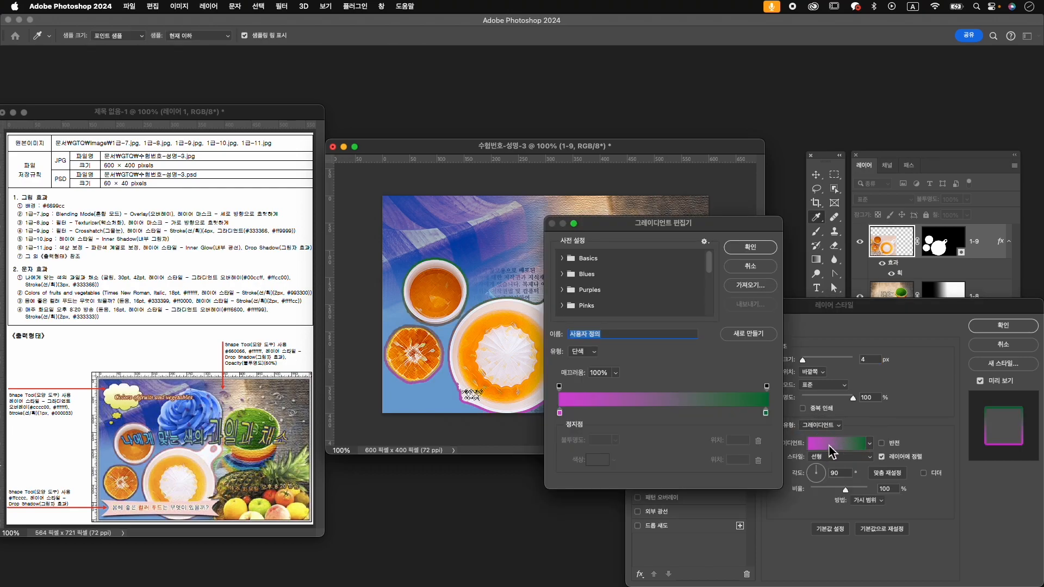
click(560, 414)
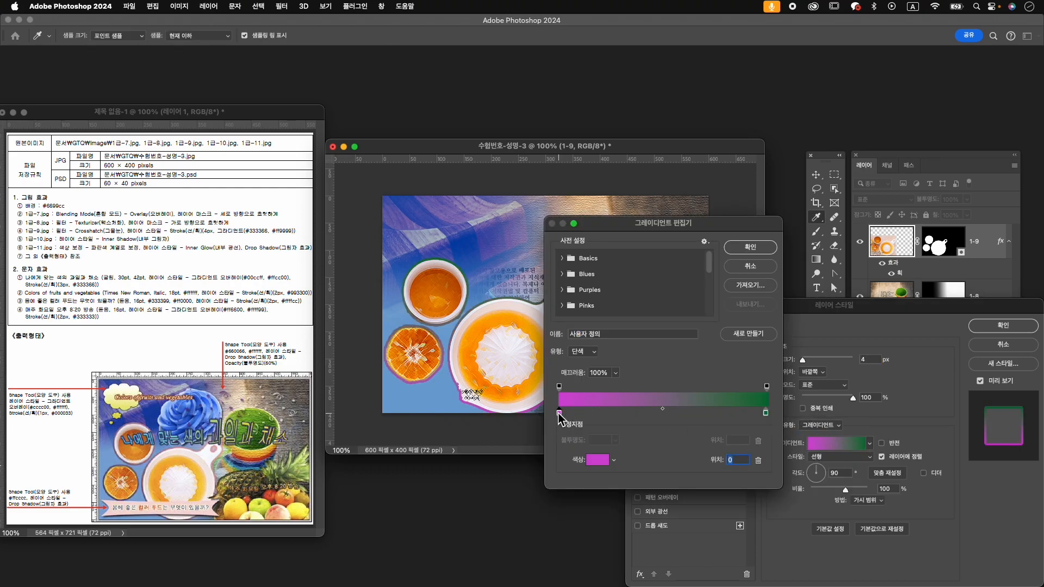
double_click(560, 414)
text(333366)
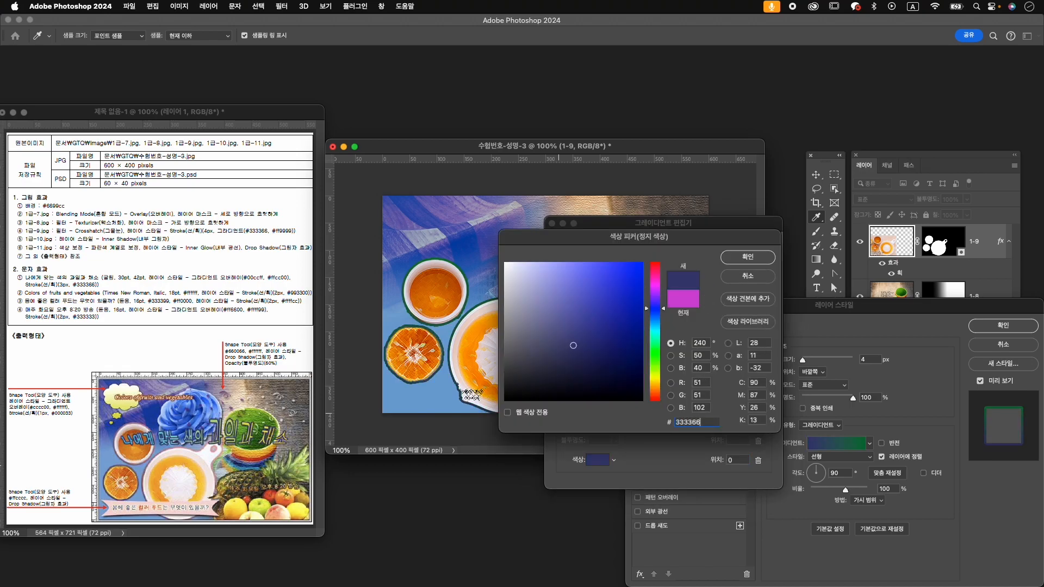
key(Return)
- Set the end colour of the stroke's gradient to #ff9999 and apply the layer style
click(765, 414)
click(603, 462)
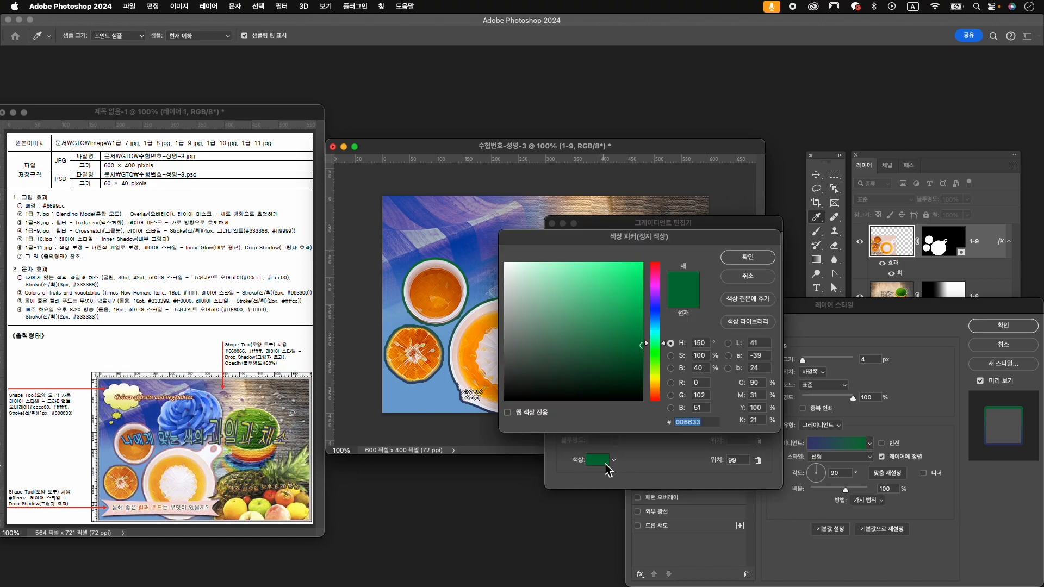
text(ff9)
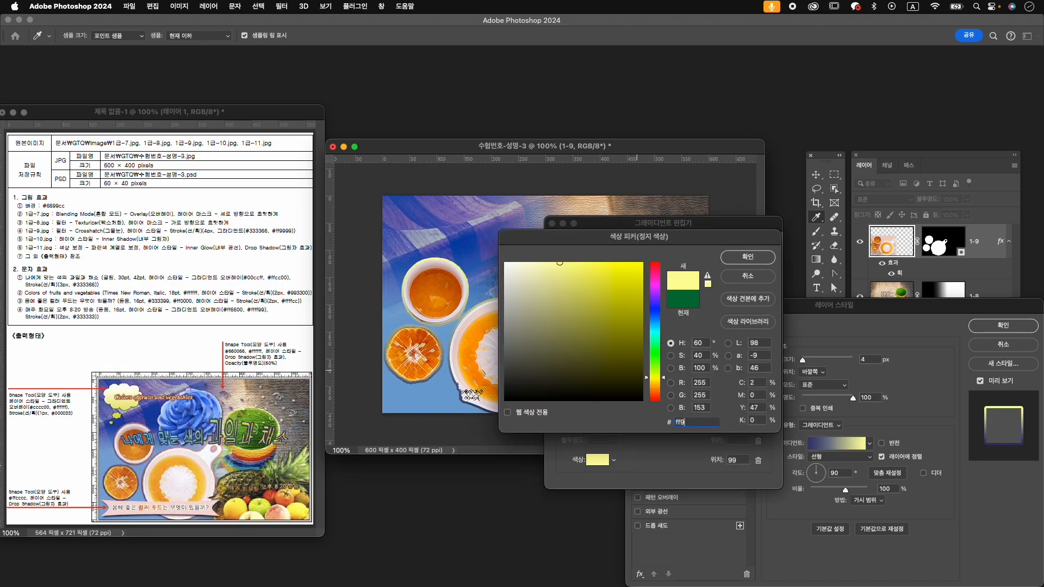
text(999)
key(Return)
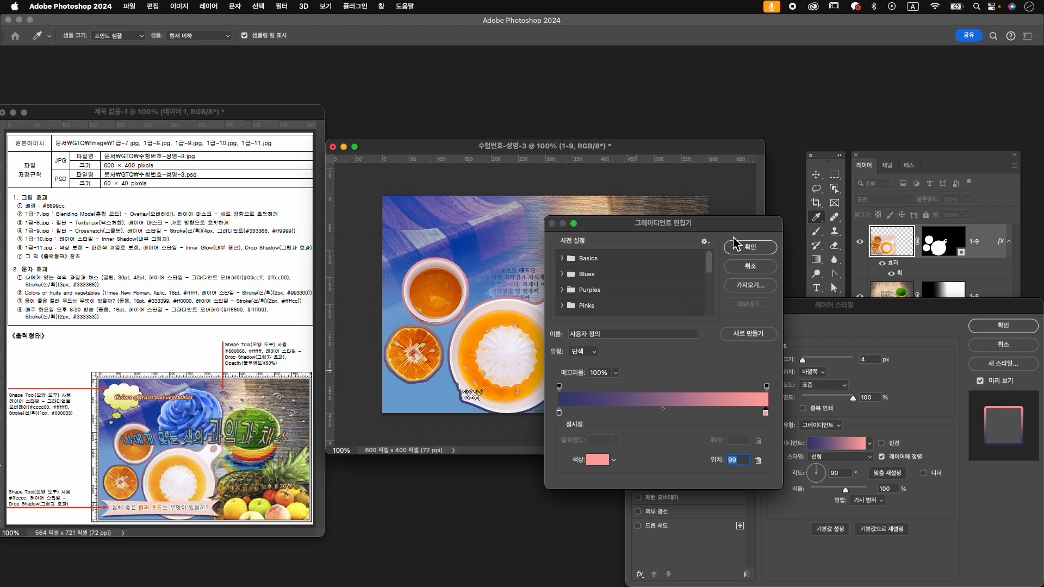
click(752, 247)
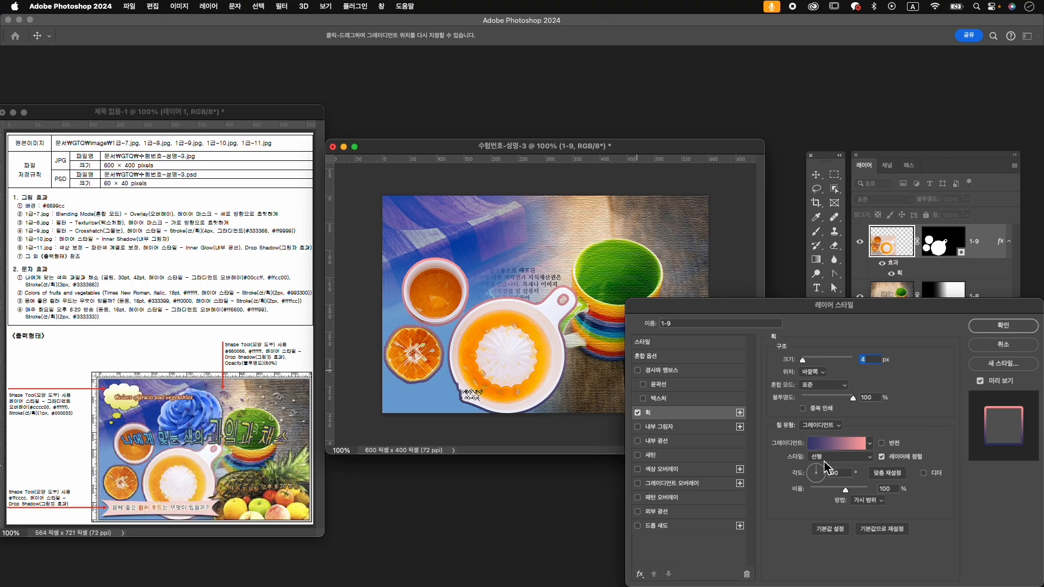
drag(845, 494, 842, 494)
click(1003, 325)
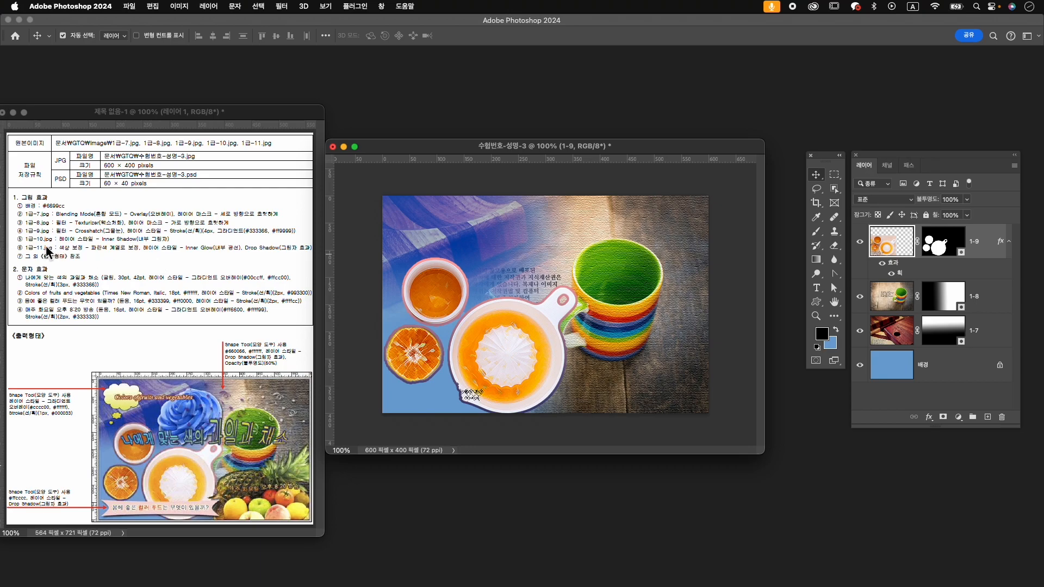
- Open '1급-10.jpg' from the Image folder and move its window off the exam sheet
key(super+o)
click(661, 247)
click(726, 372)
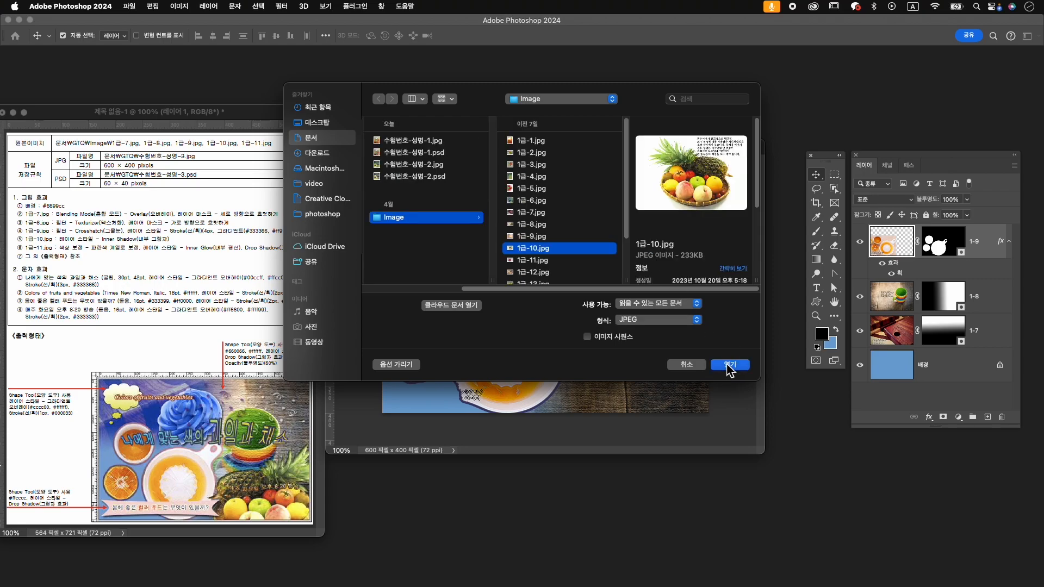
drag(240, 91, 614, 92)
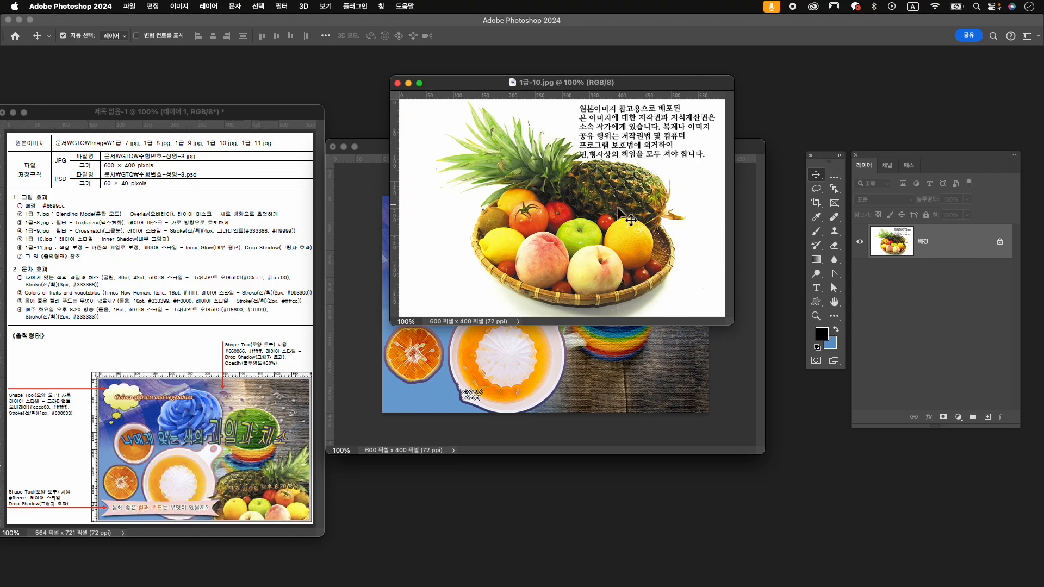
- Select the fruit basket with the pineapple in 1급-10.jpg using the Object Selection tool and mask out the background
click(834, 188)
drag(466, 123, 671, 303)
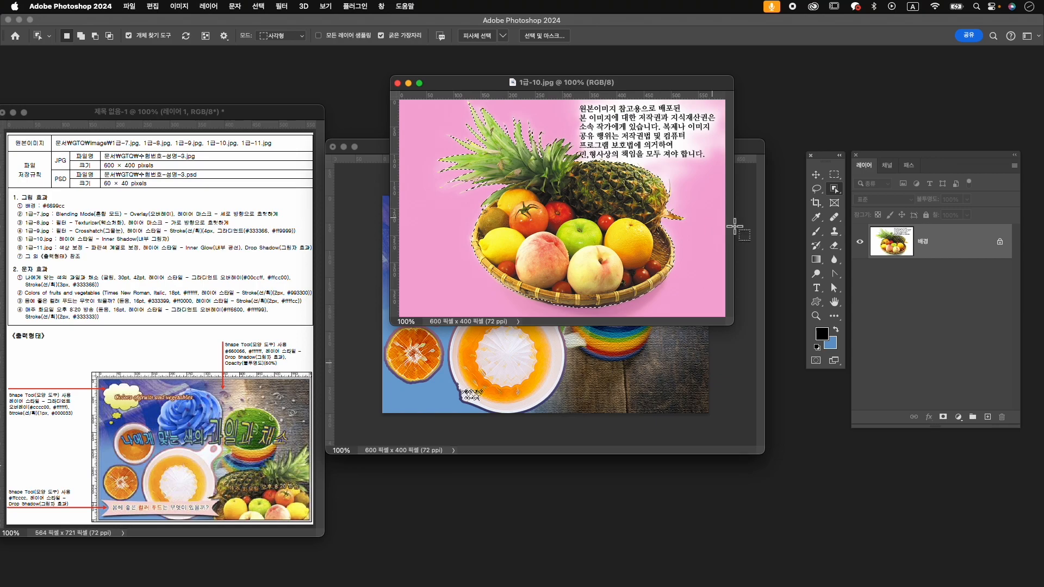
click(942, 419)
- Copy the masked fruit basket into '수험번호-성명-3', close 1급-10.jpg without saving, and rename its layer as 1-10
key(v)
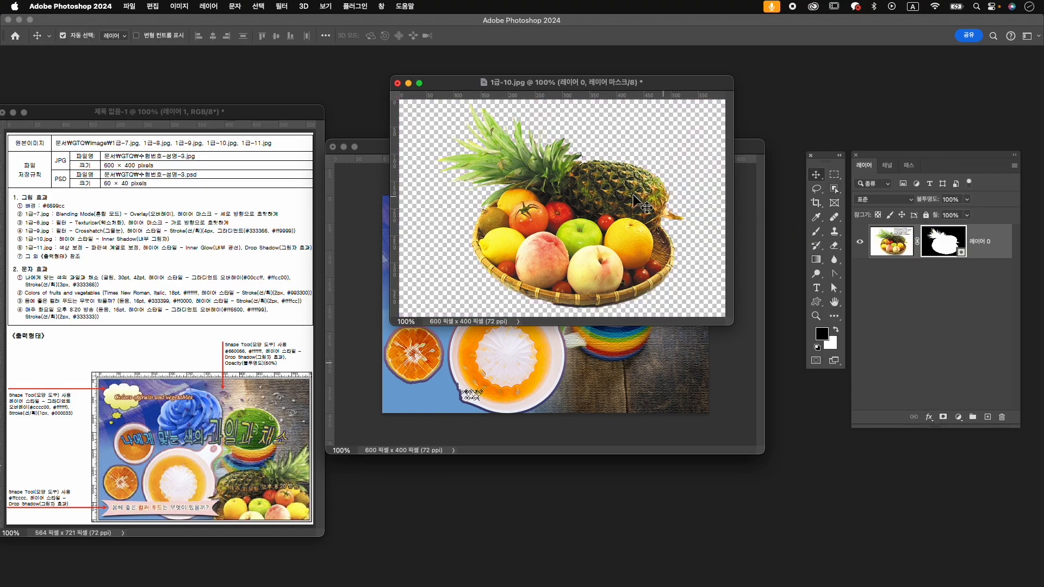
mouse_move(625, 284)
mouse_down()
mouse_move(630, 362)
mouse_move(624, 299)
mouse_up()
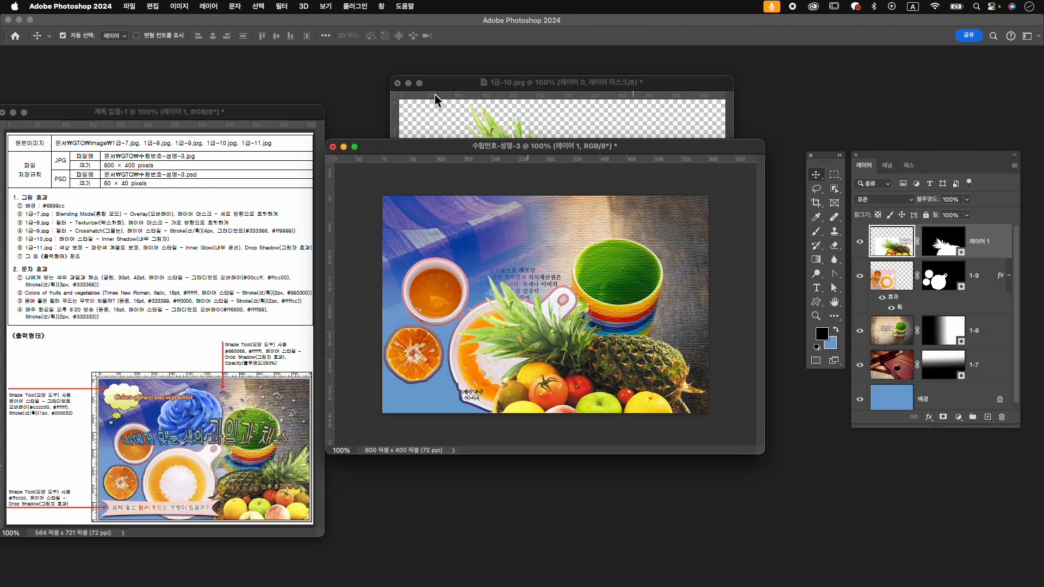
click(398, 84)
click(542, 237)
drag(636, 355, 640, 284)
double_click(980, 241)
text(1)
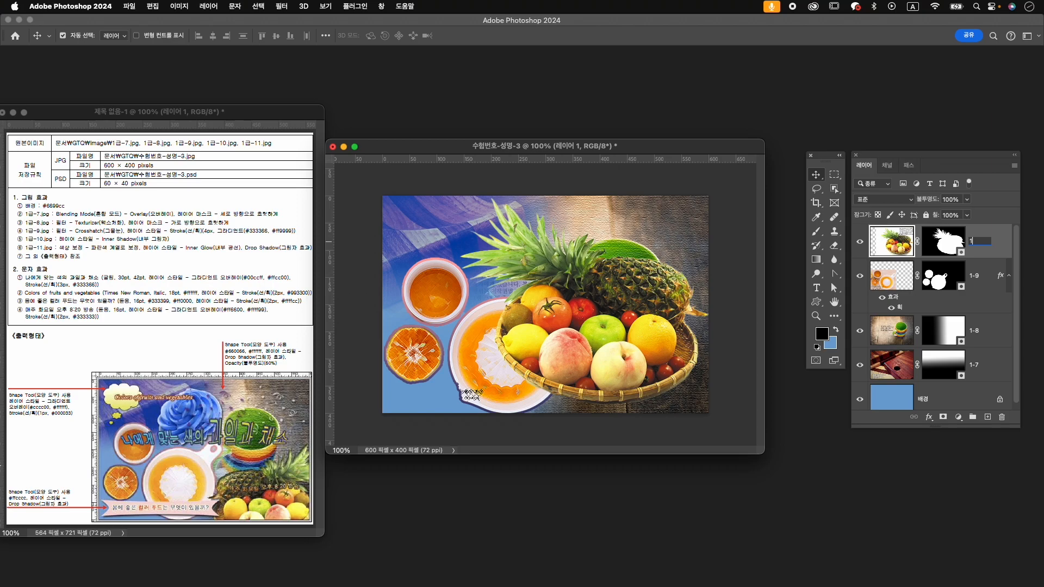
text(-10)
key(Return)
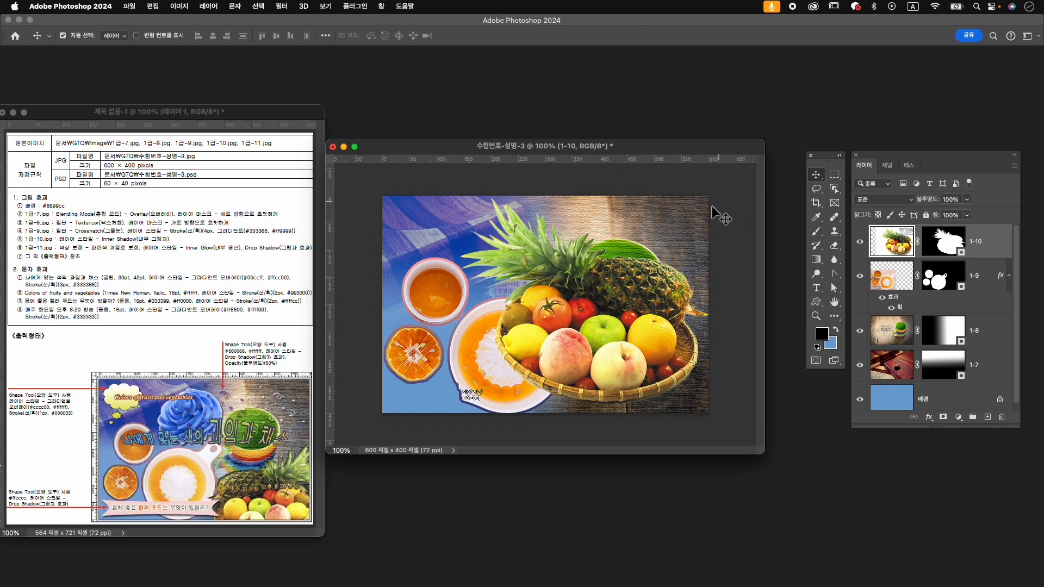
- Scale the fruit basket on layer 1-10 to about 76%, flip it horizontally and place it in the canvas's lower-right corner
key(super+t)
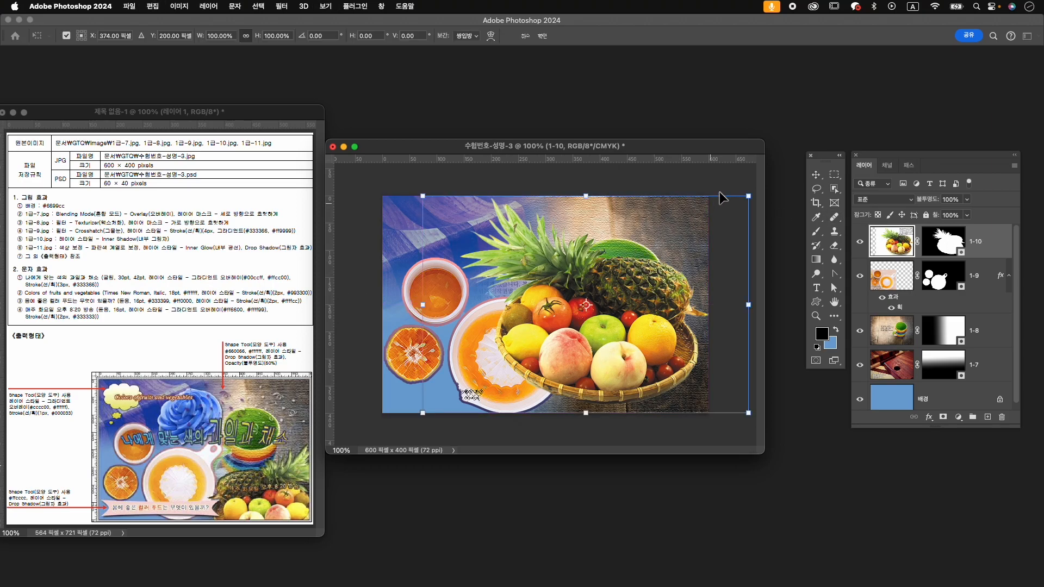
drag(750, 194, 712, 219)
right_click(645, 296)
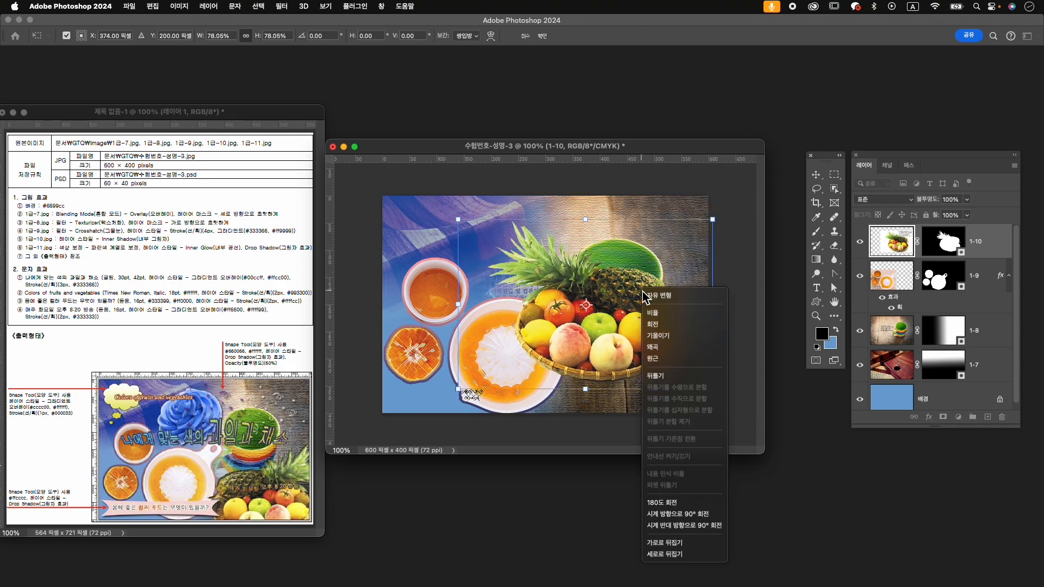
click(665, 542)
drag(634, 338, 668, 376)
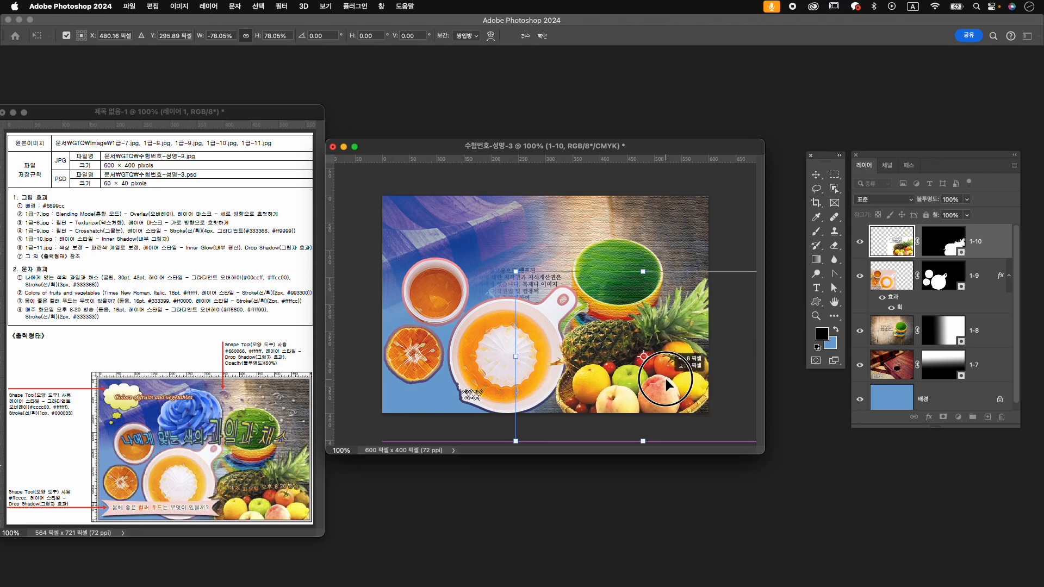
drag(603, 366, 602, 378)
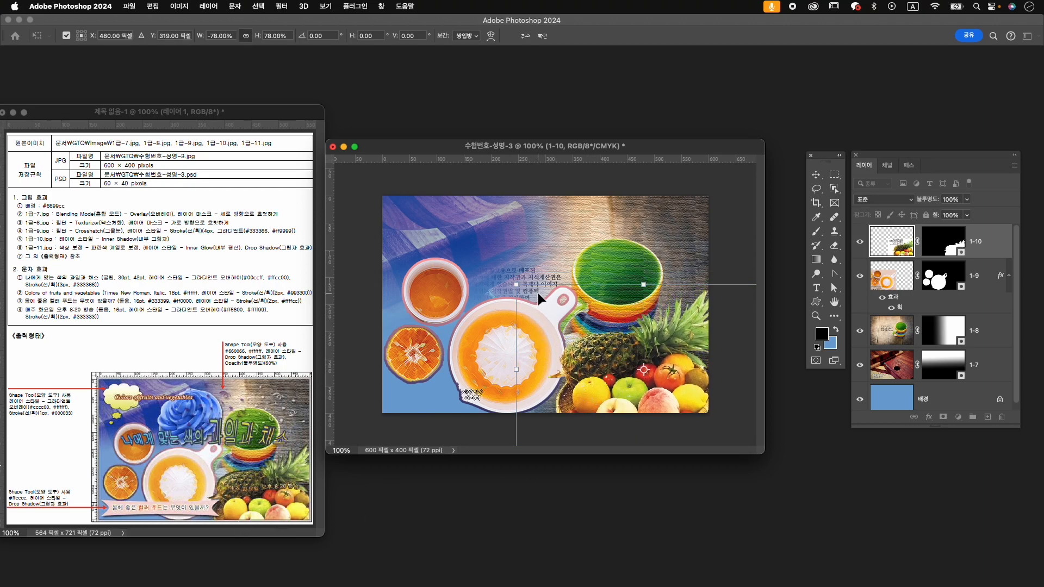
drag(516, 284, 522, 288)
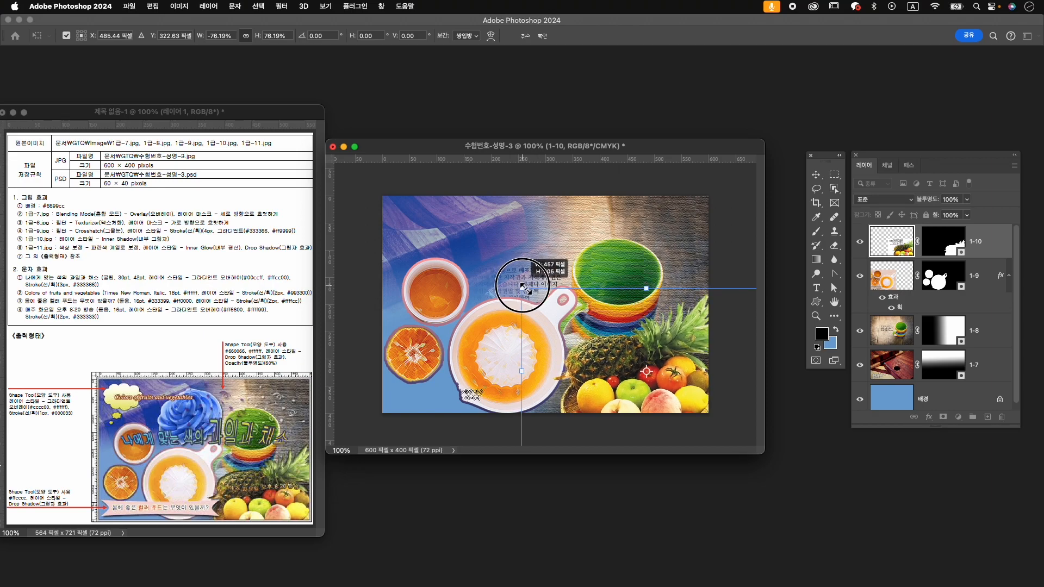
key(Return)
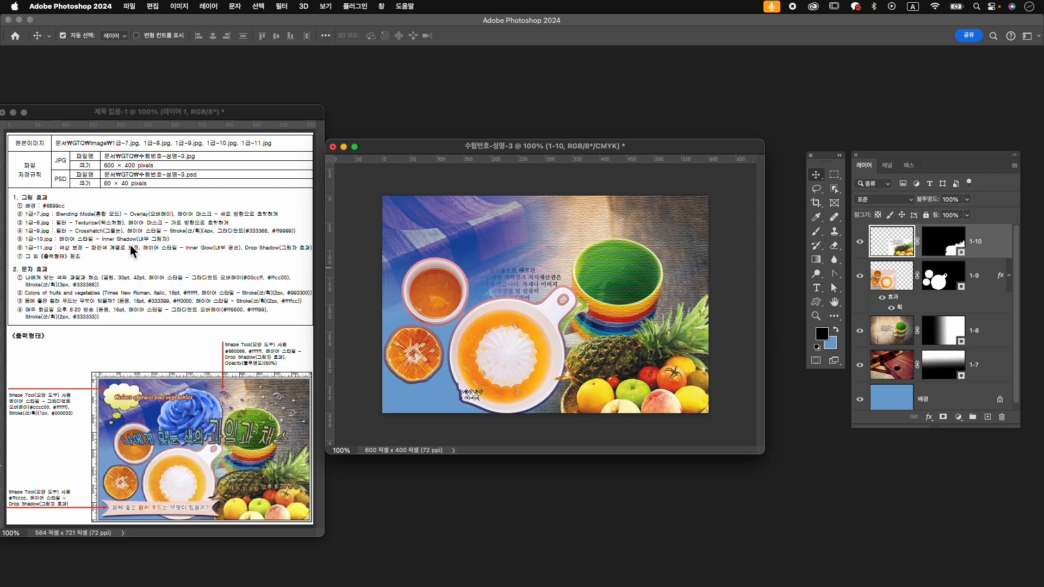
- Apply an Inner Shadow layer style with its current settings to layer 1-10
click(929, 416)
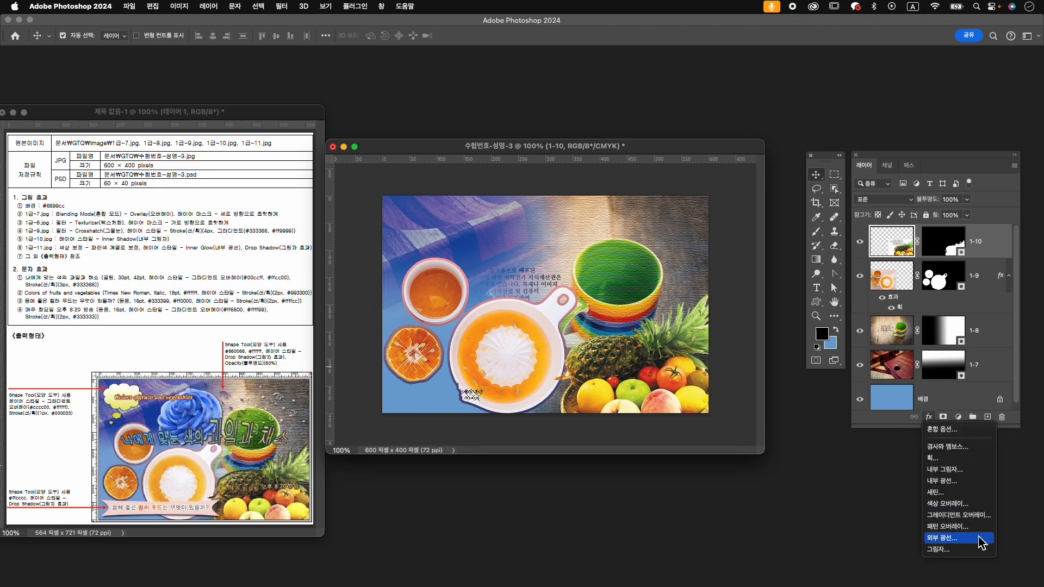
click(946, 469)
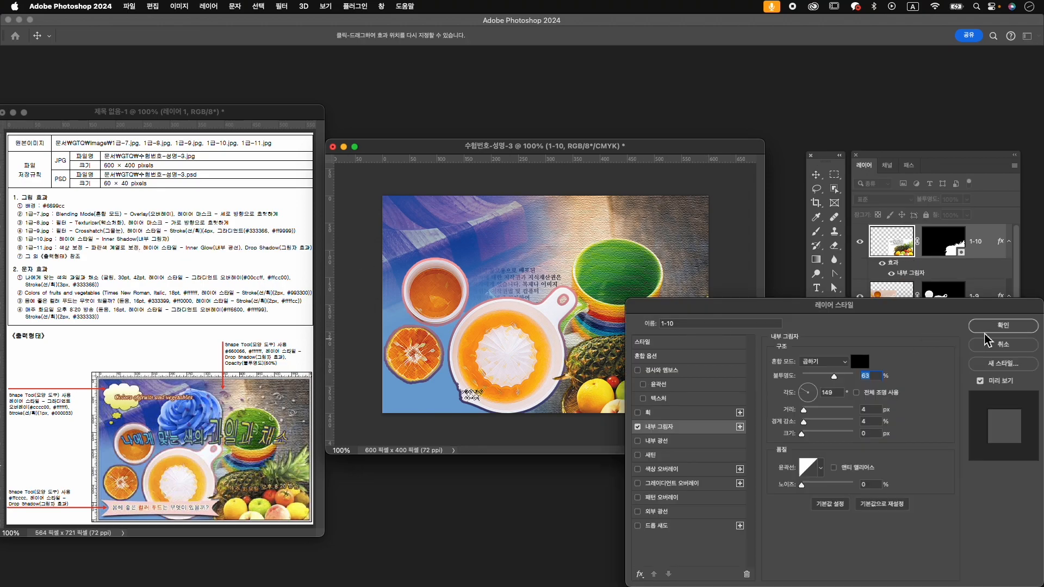
click(999, 326)
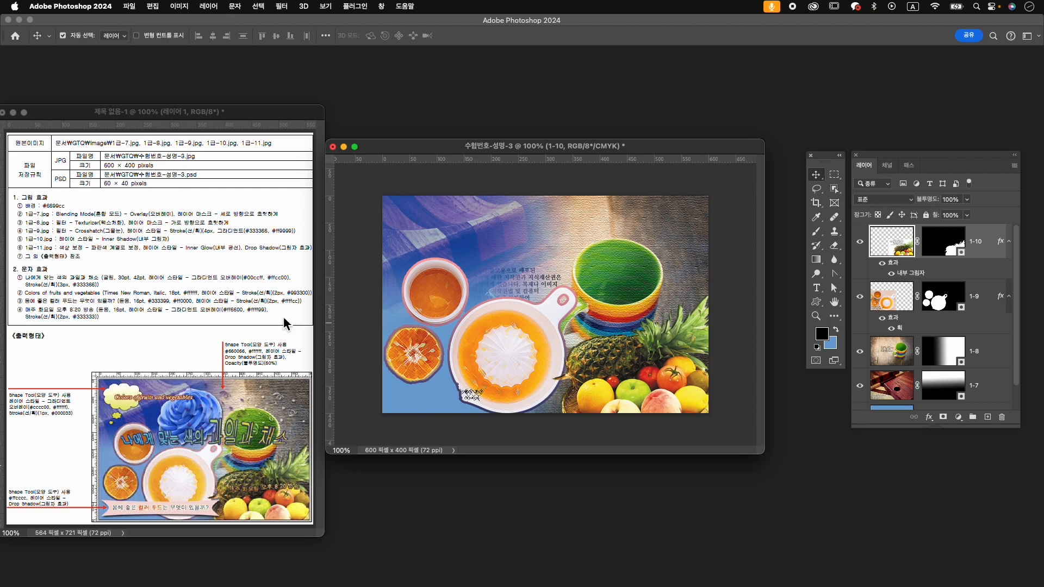
- Open '1급-11.jpg' from the Image folder and move its window off the exam sheet
key(super+o)
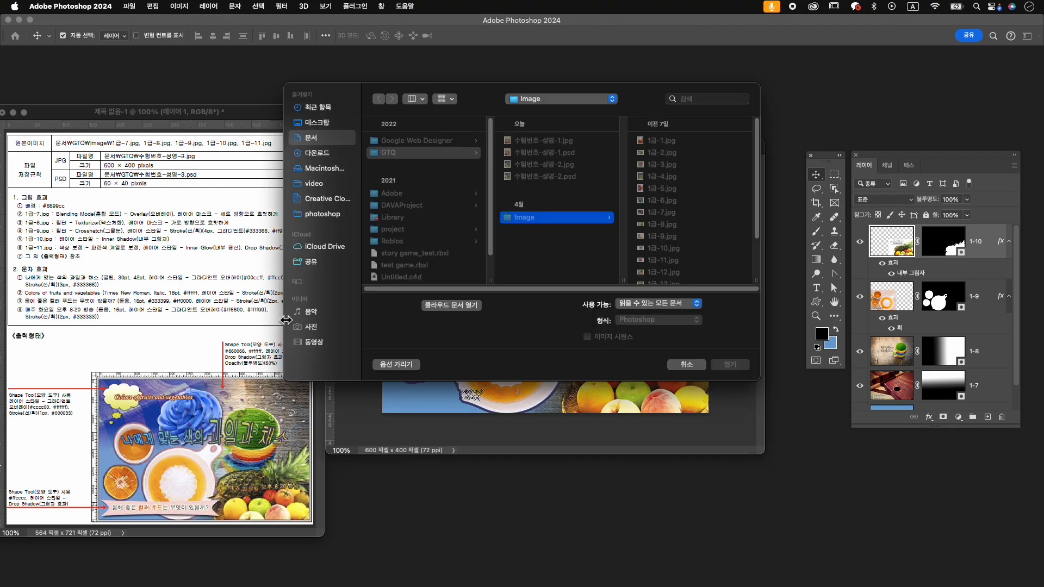
click(693, 260)
click(732, 365)
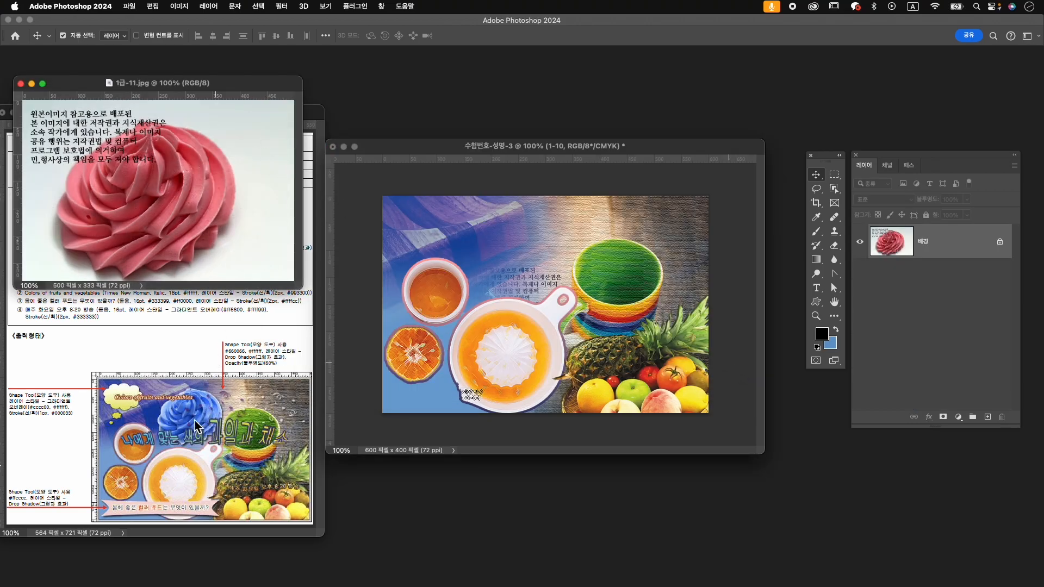
drag(183, 94, 577, 92)
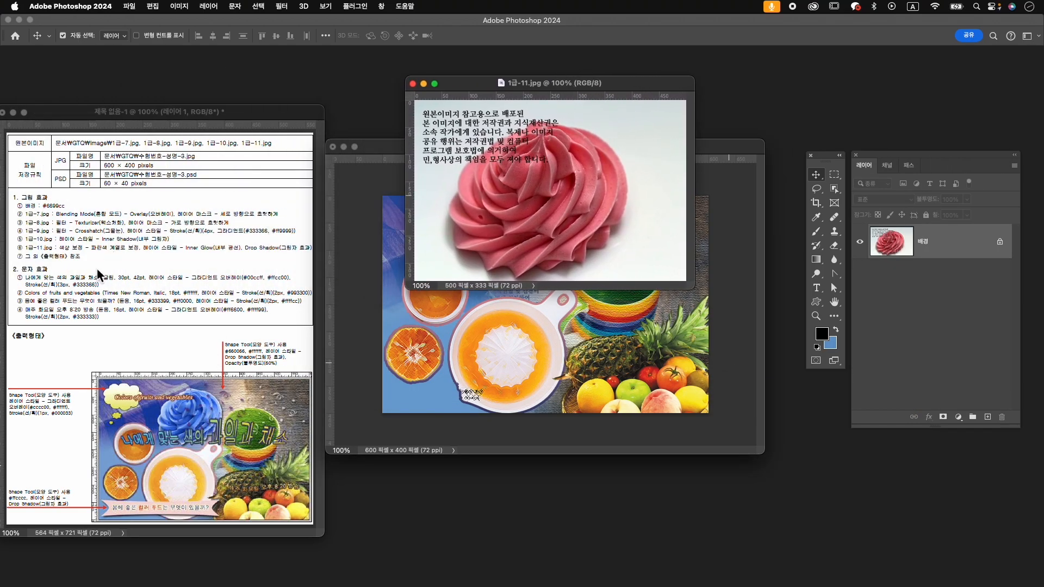
- Select the whole pink cream swirl in 1급-11.jpg with the Object Selection tool, adding missed parts using the Quick Selection tool
click(834, 188)
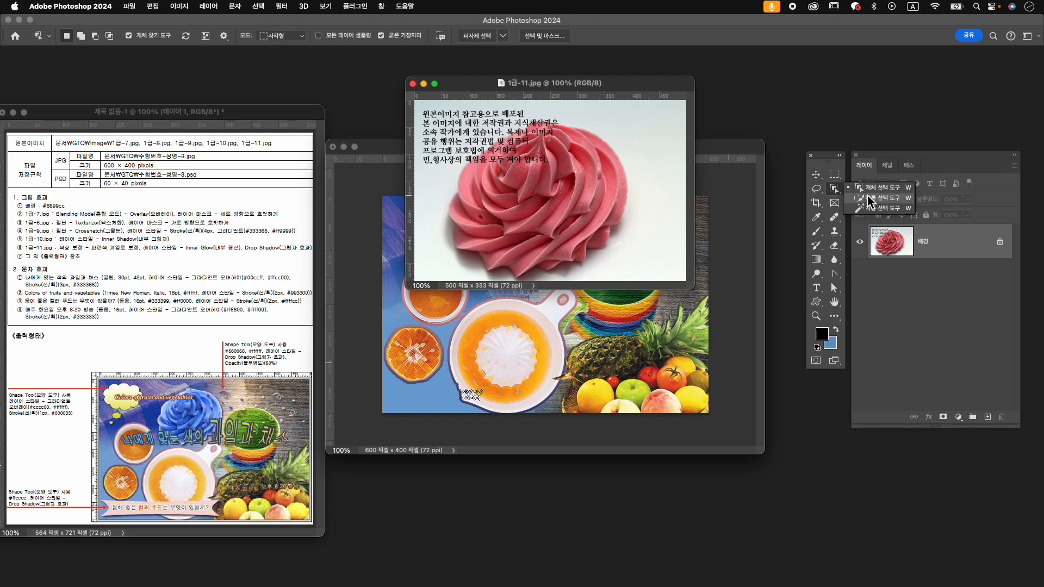
click(870, 188)
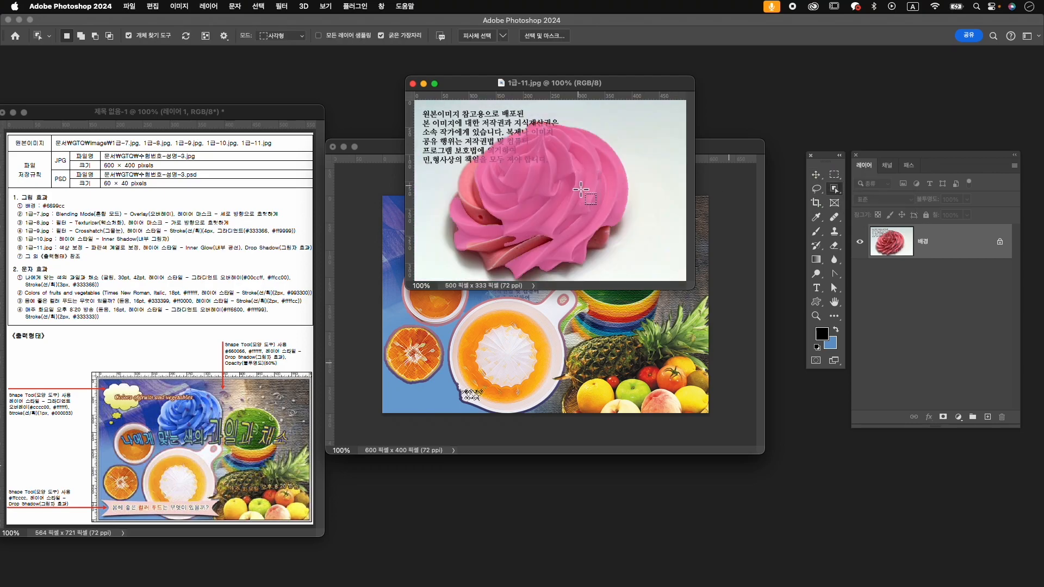
click(577, 218)
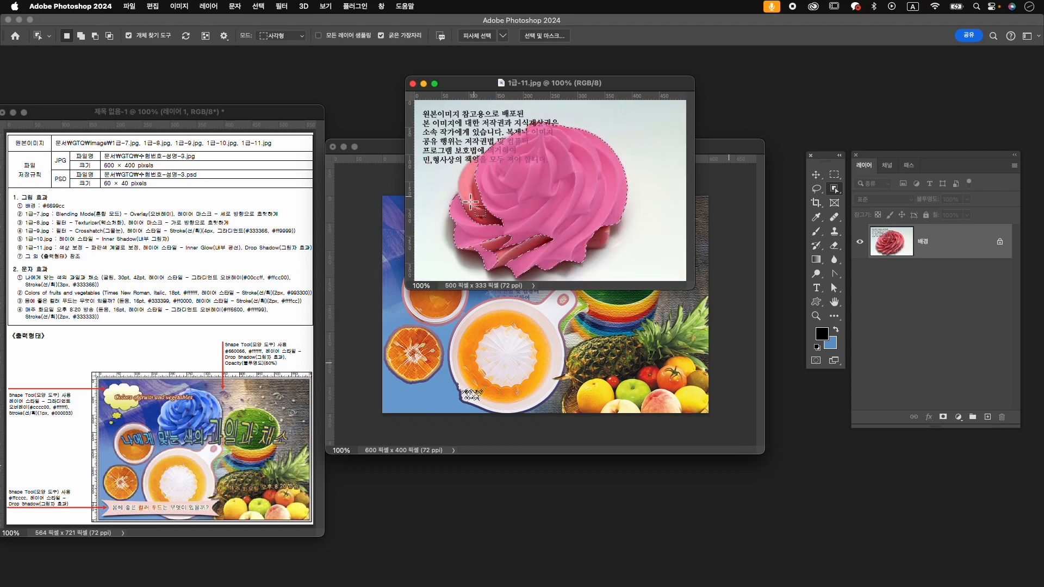
click(835, 189)
click(861, 201)
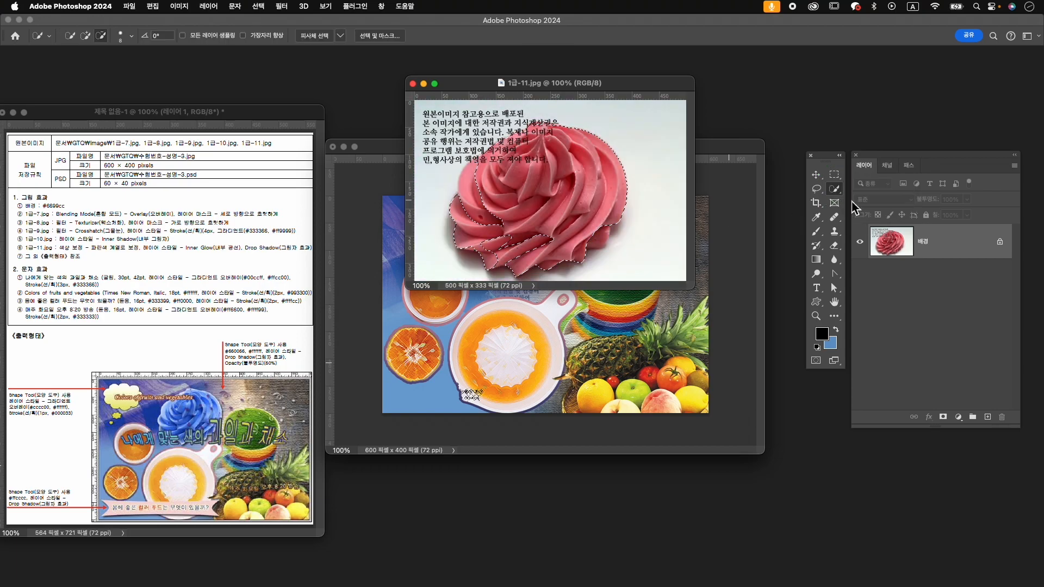
drag(477, 219, 474, 167)
mouse_move(524, 233)
mouse_down()
mouse_move(500, 235)
mouse_move(525, 246)
mouse_move(479, 249)
mouse_move(551, 250)
mouse_move(586, 222)
mouse_move(583, 246)
mouse_up()
key(alt)
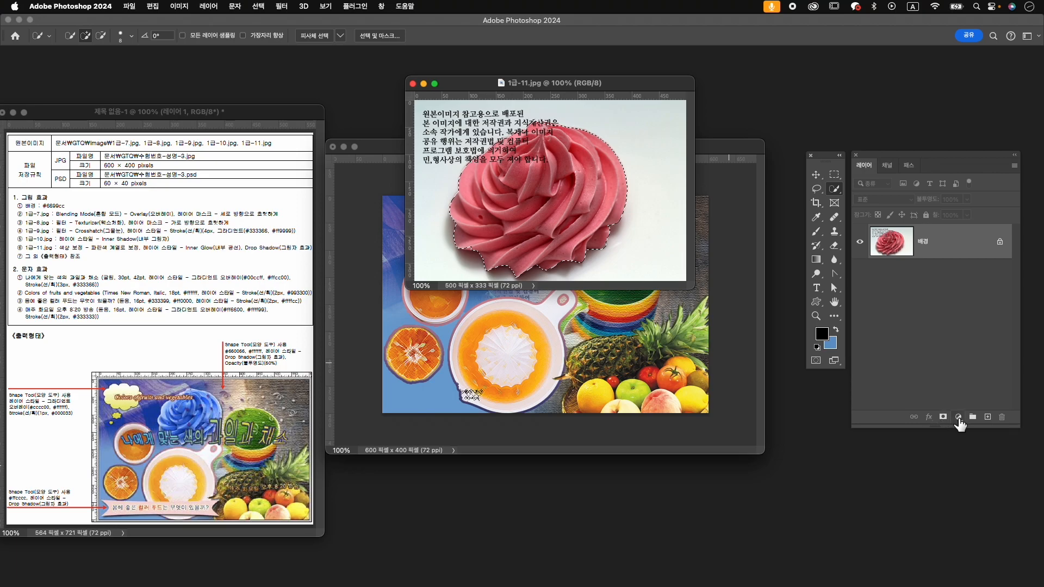
- Add a colorized Hue/Saturation adjustment to the selected swirl with hue 230 and saturation 48
click(957, 416)
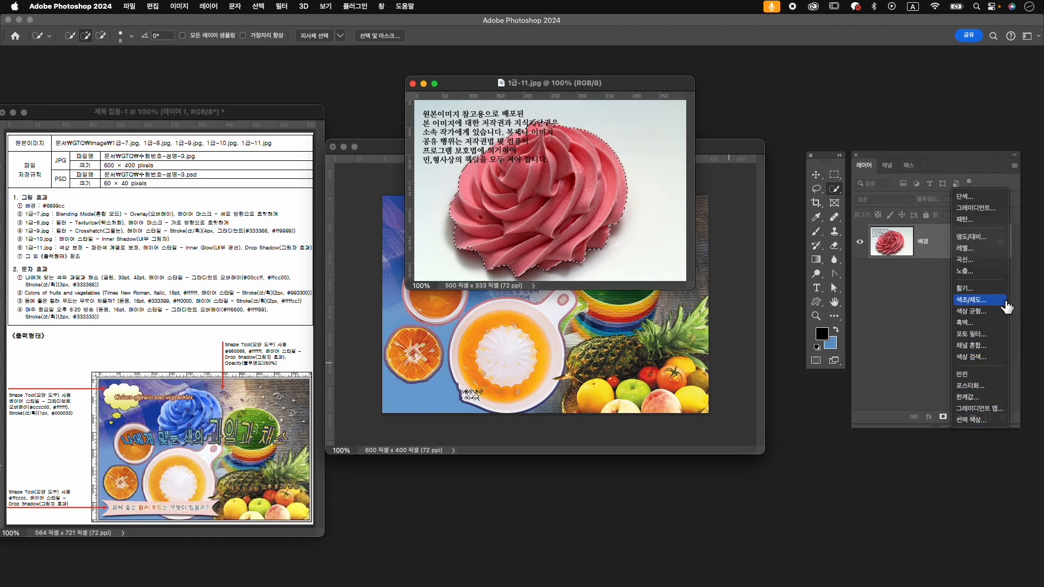
click(971, 300)
click(794, 309)
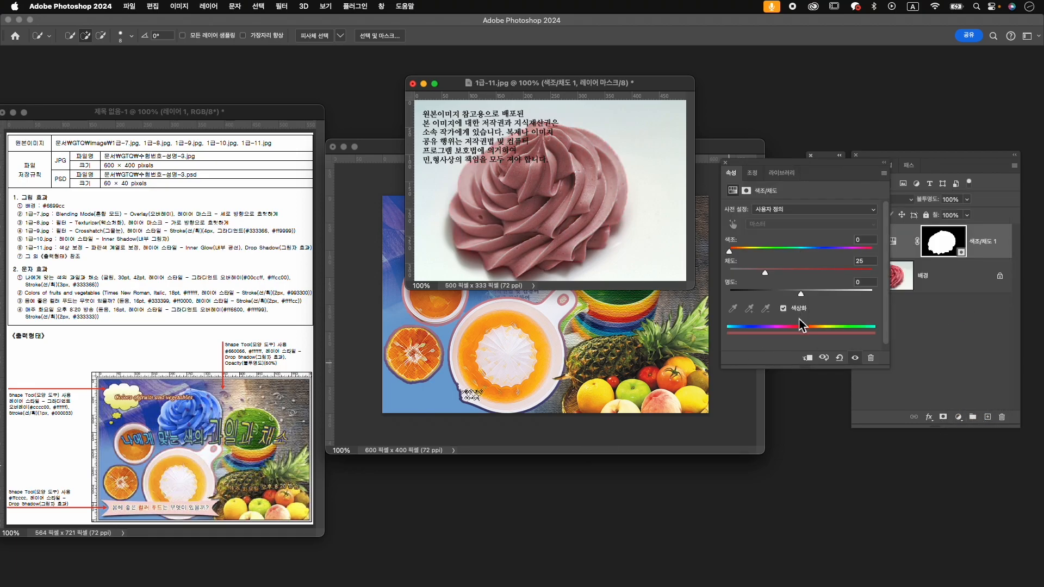
drag(804, 250, 821, 252)
drag(764, 272, 800, 281)
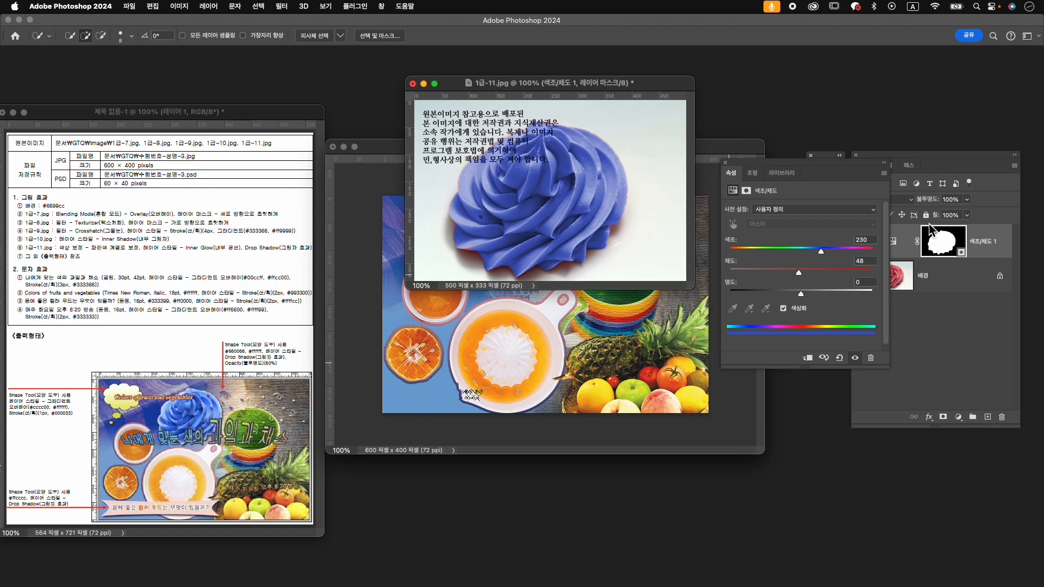
- Load the Hue/Saturation mask as a selection and use it to mask out the background of the swirl's image layer
click(1001, 251)
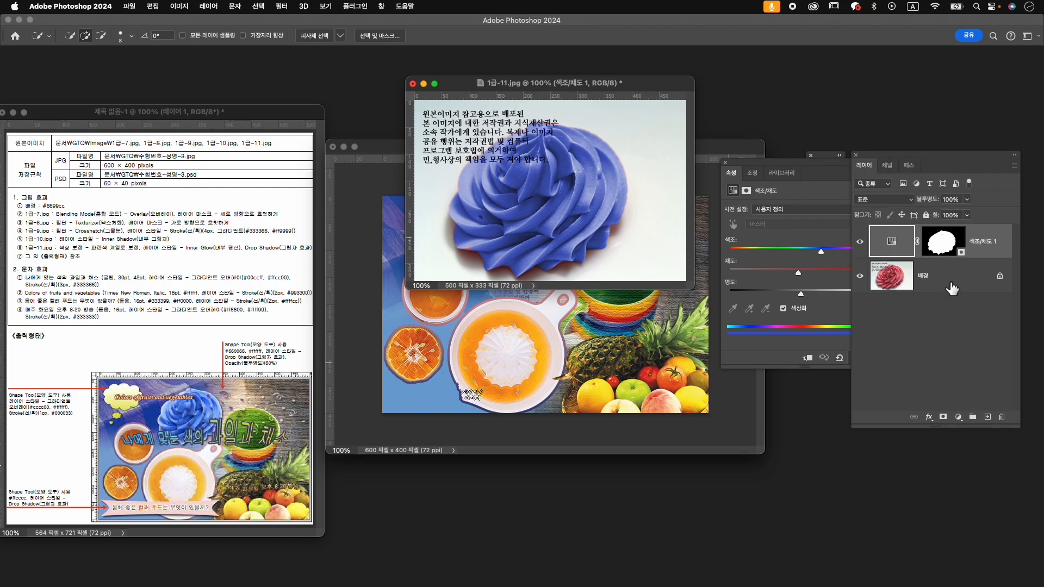
click(946, 281)
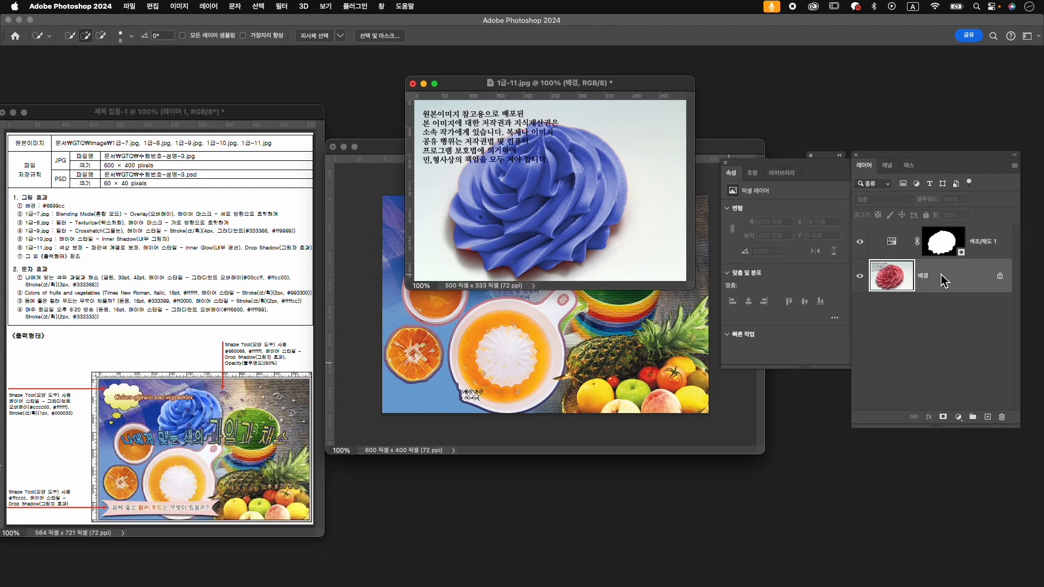
click(726, 163)
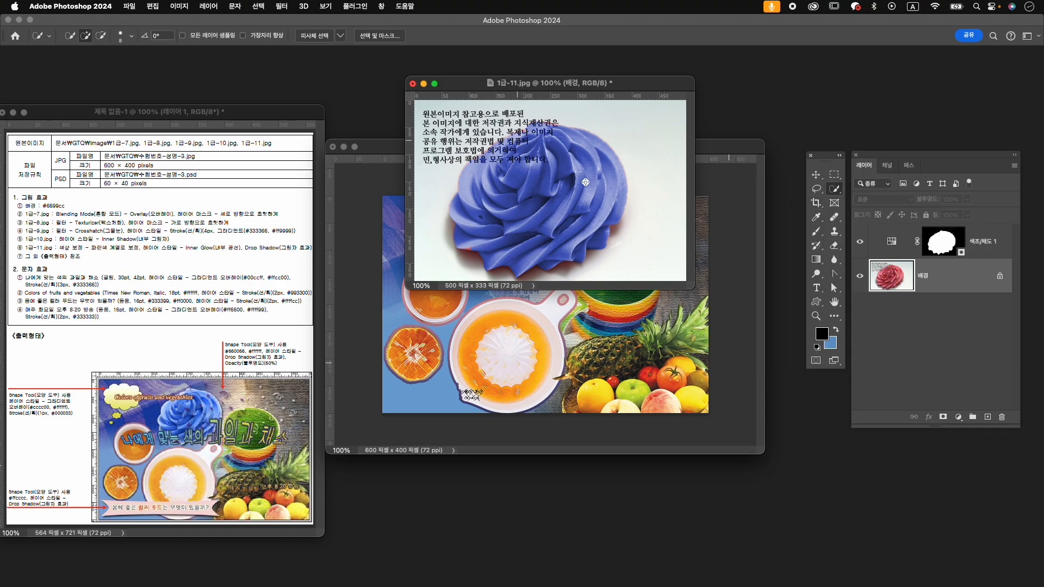
click(948, 239)
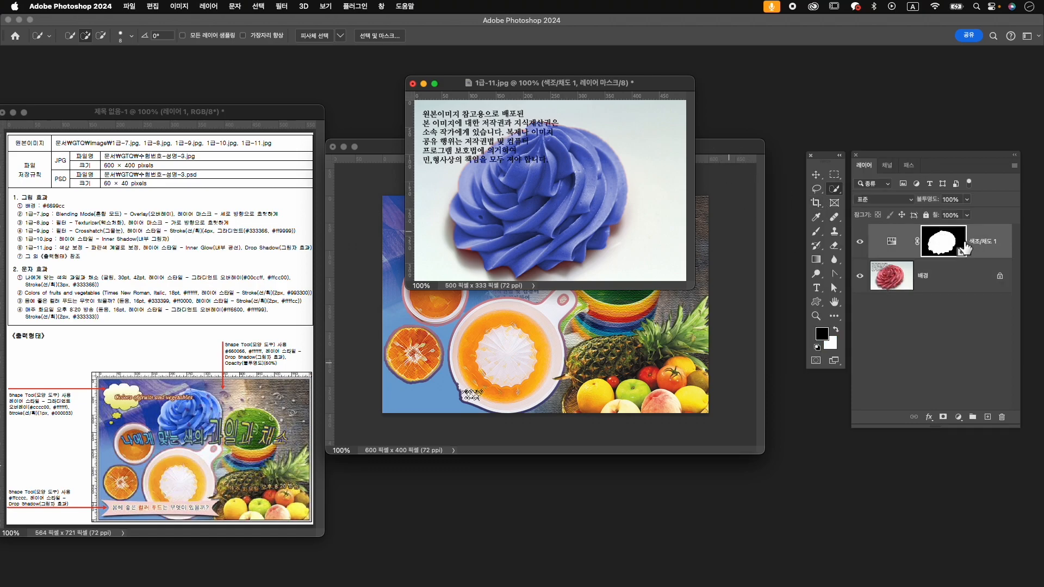
super+click(948, 239)
click(962, 275)
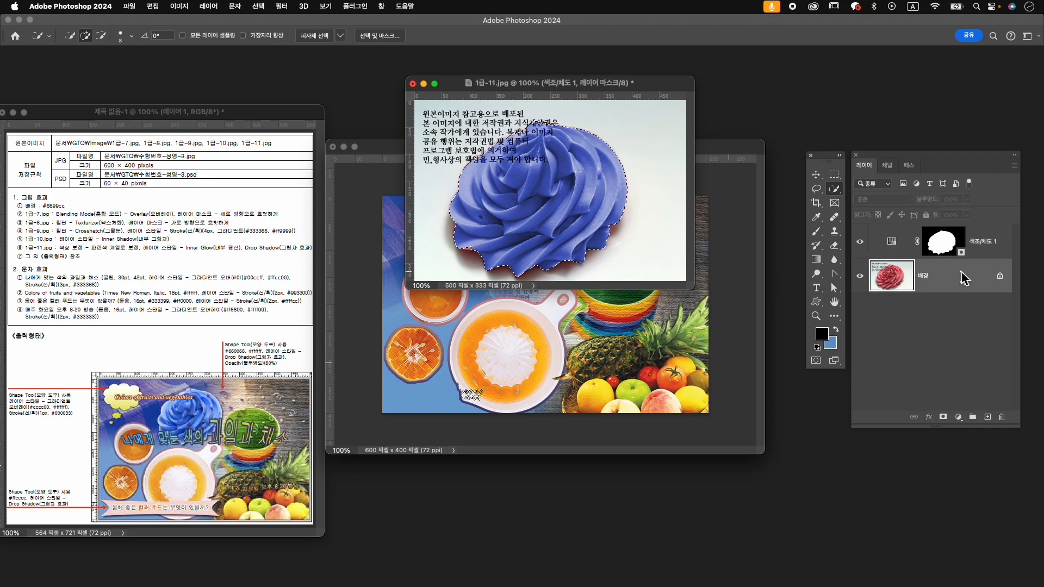
click(945, 419)
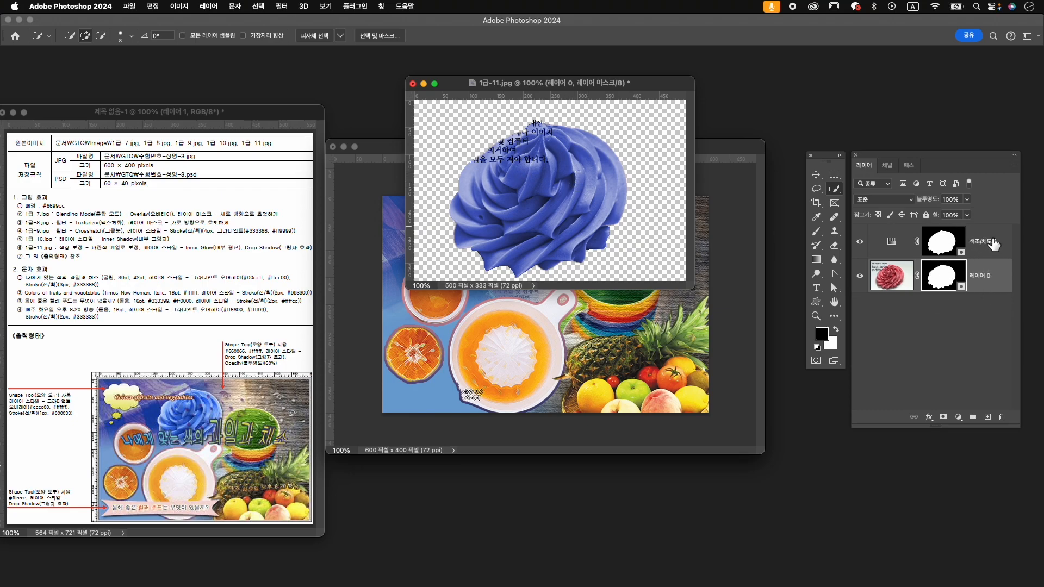
- Try merging the Hue/Saturation adjustment and the masked swirl layer into one layer, and undo the merge
click(992, 244)
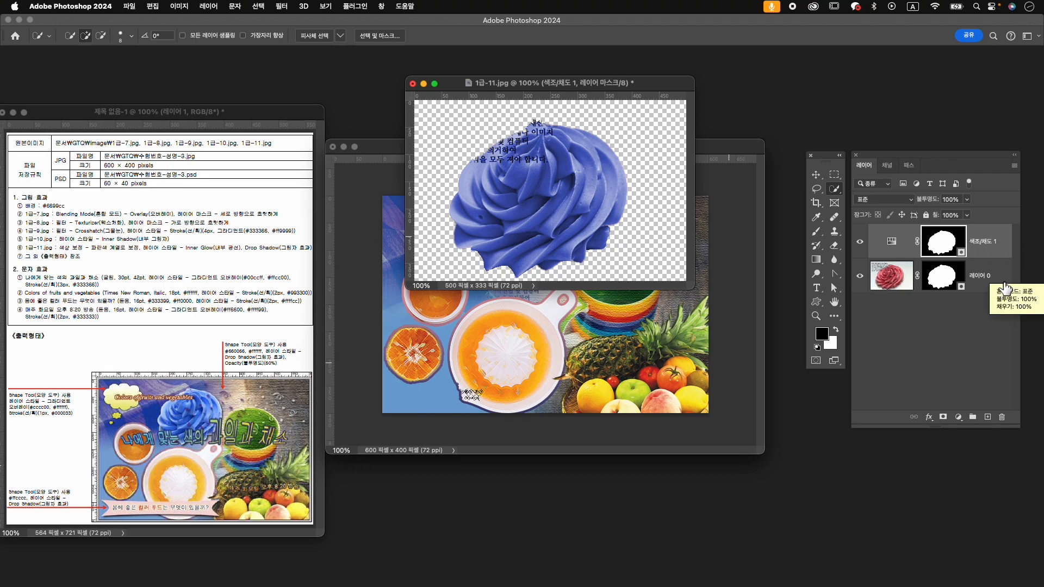
click(987, 302)
key(ctrl+shift+e)
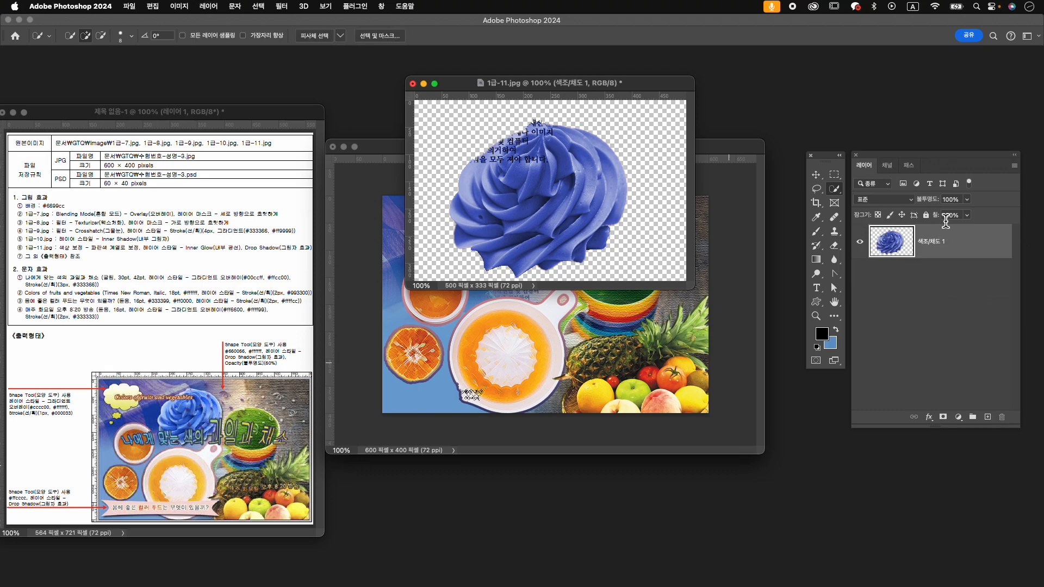
key(ctrl+z)
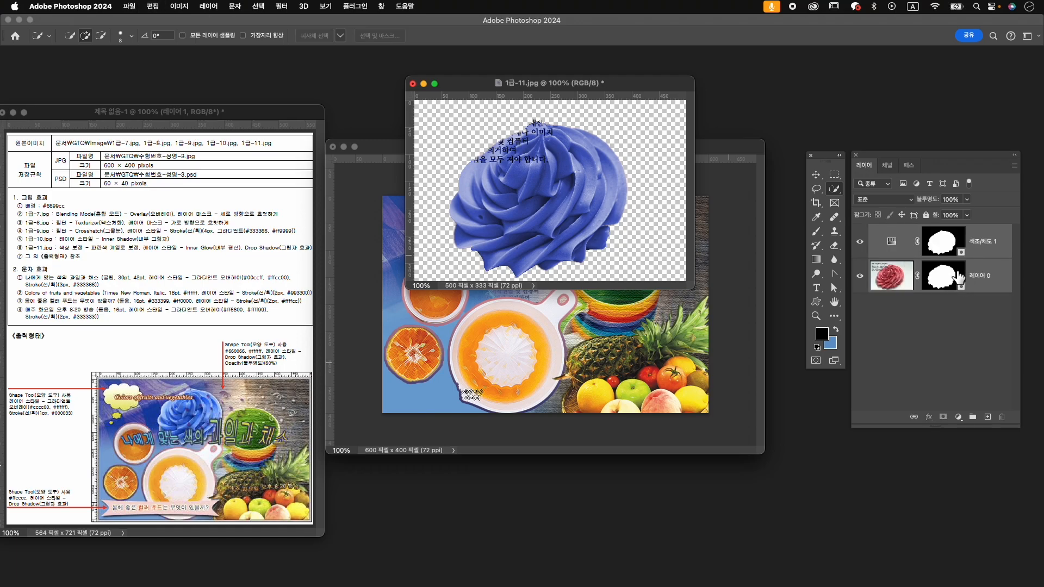
- Stamp the visible layers of 1급-11.jpg into a new layer above the Hue/Saturation adjustment
click(960, 253)
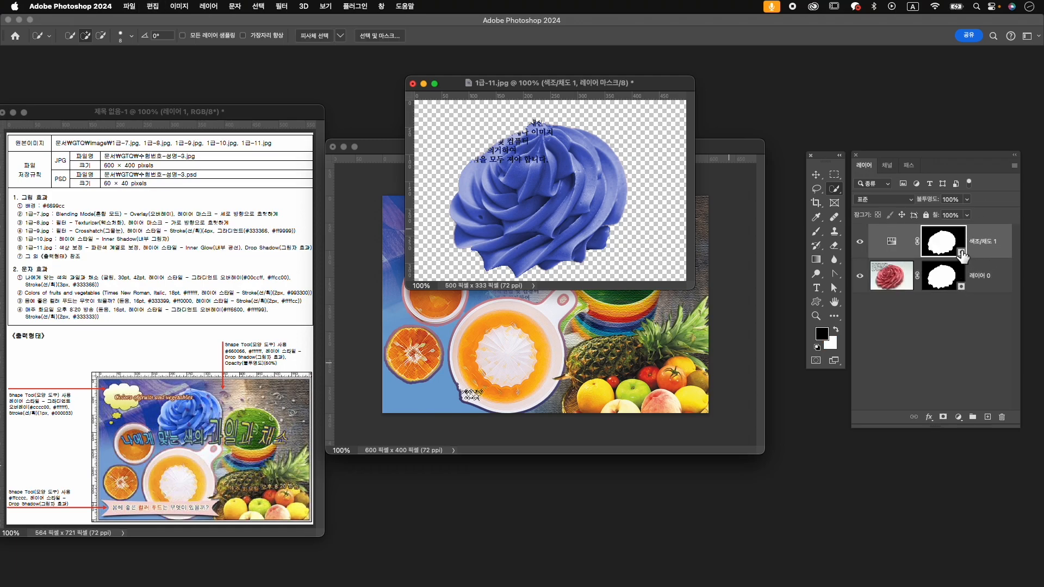
click(982, 245)
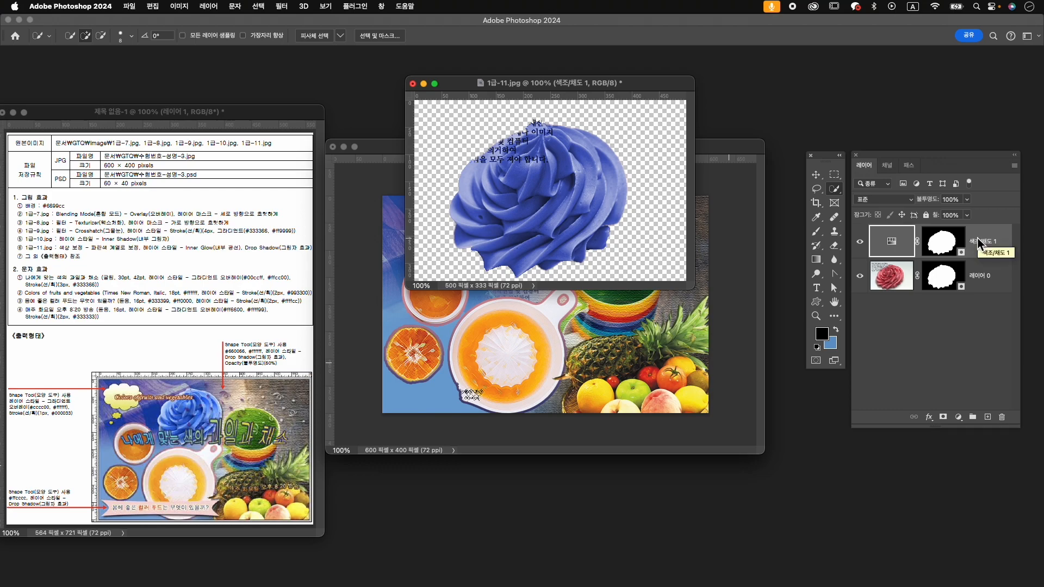
key(super+alt+shift+e)
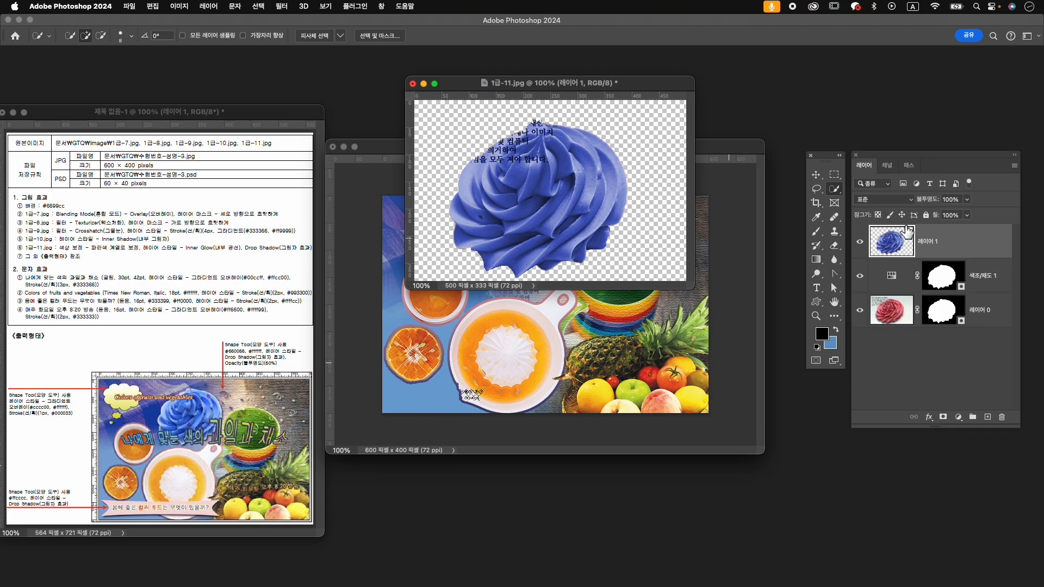
- Copy the stamped blue swirl into '수험번호-성명-3', close 1급-11.jpg without saving, and rename its layer as 1-11
key(v)
drag(577, 193, 553, 277)
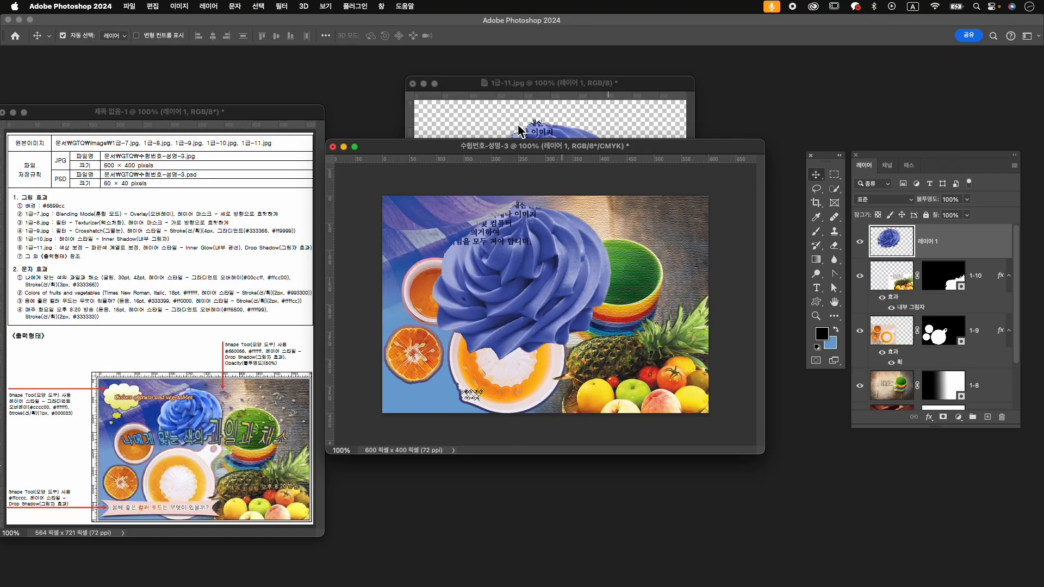
click(412, 83)
click(570, 236)
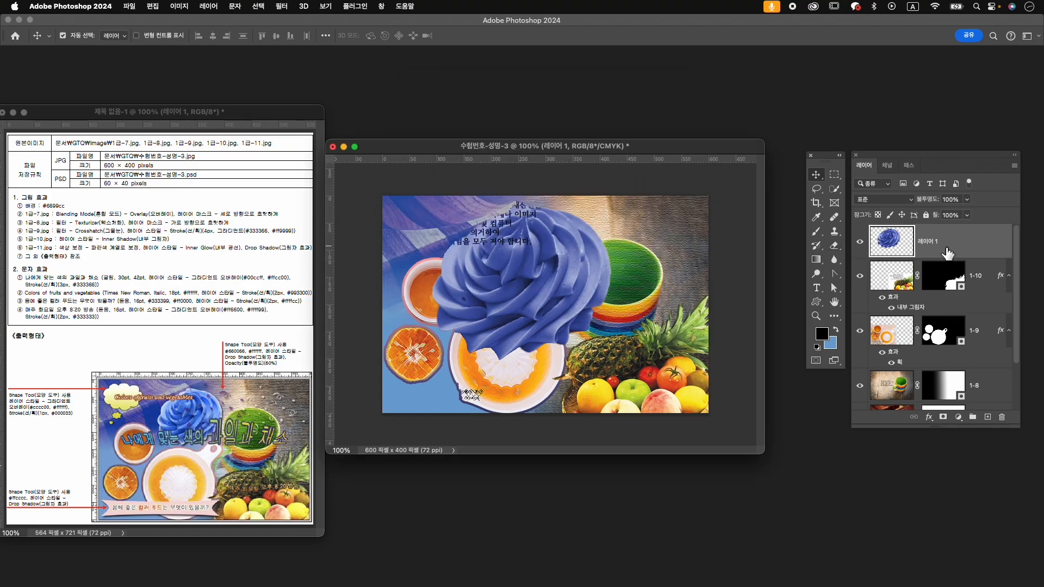
double_click(937, 249)
text(1-11)
key(Return)
- Scale the 1-11 swirl to about 56% and position it near the canvas top, between the small cup and the green bowls
key(super+t)
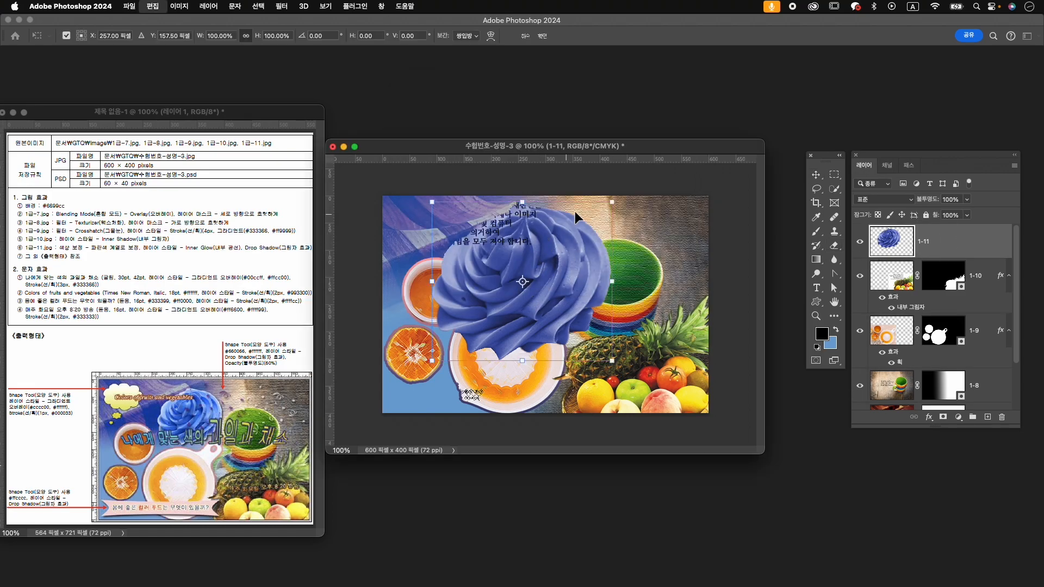
drag(609, 204, 576, 233)
drag(556, 278, 563, 243)
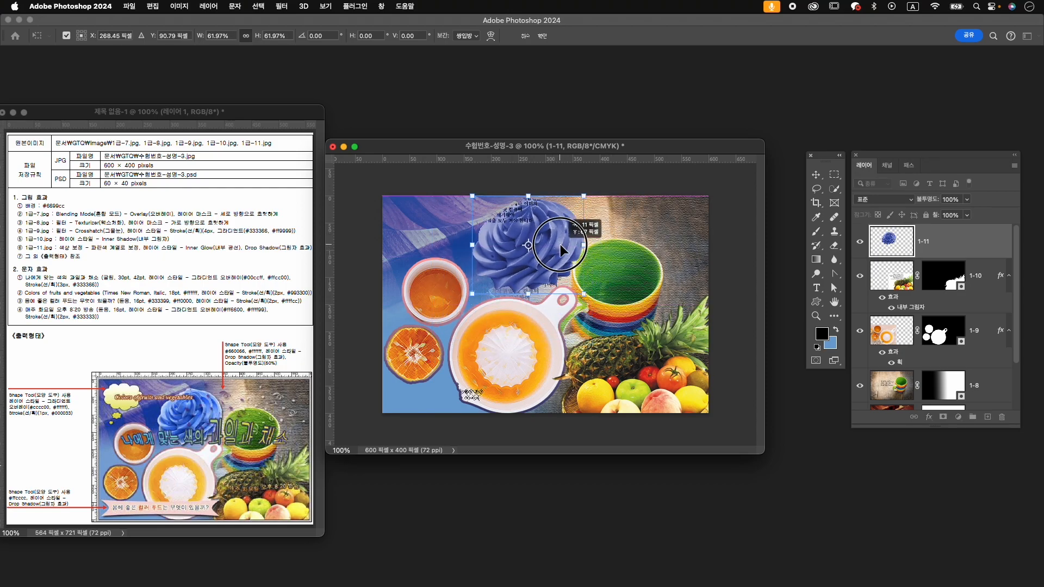
drag(583, 196, 576, 202)
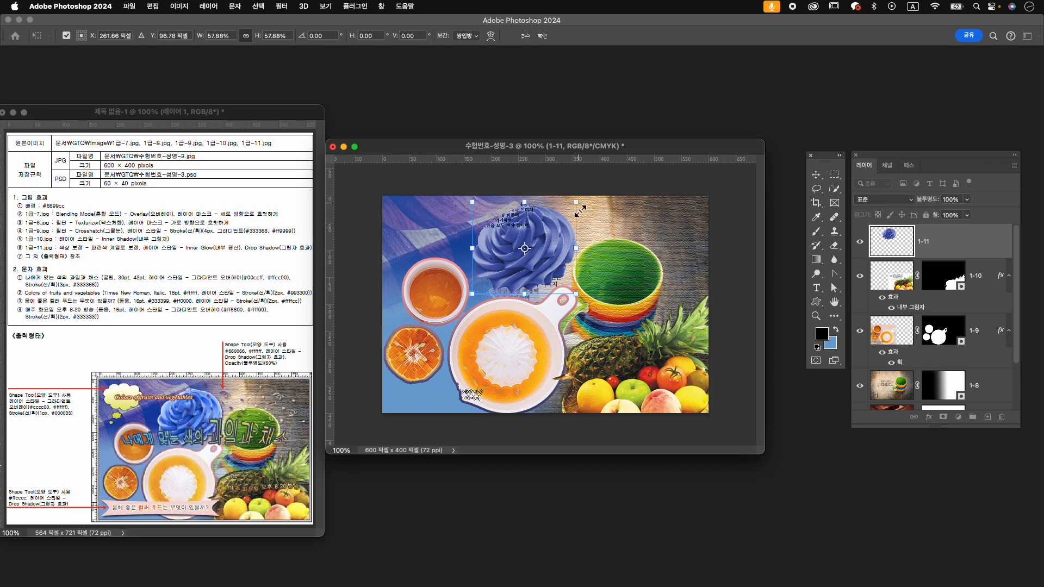
mouse_move(560, 242)
mouse_down()
mouse_move(569, 223)
mouse_move(557, 243)
mouse_up()
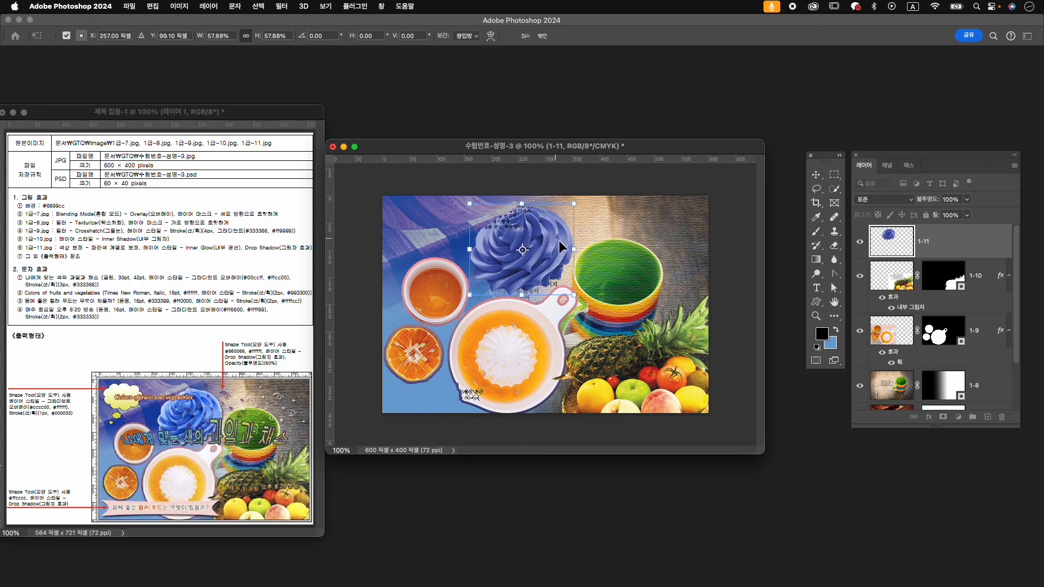
key(Down)
key(Down)
key(Down)
drag(574, 205, 573, 207)
key(Right)
key(Right)
key(Up)
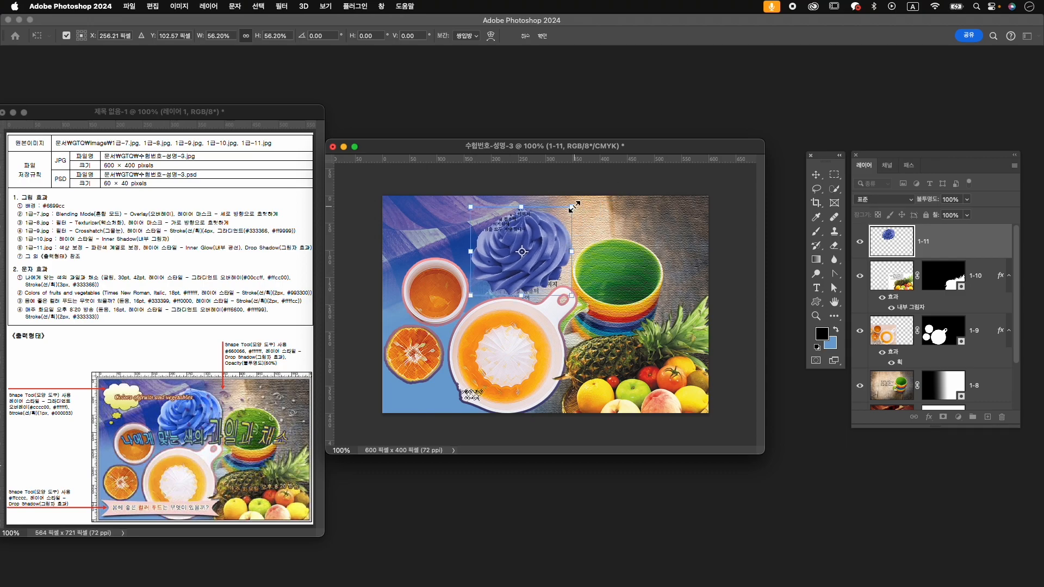
key(Return)
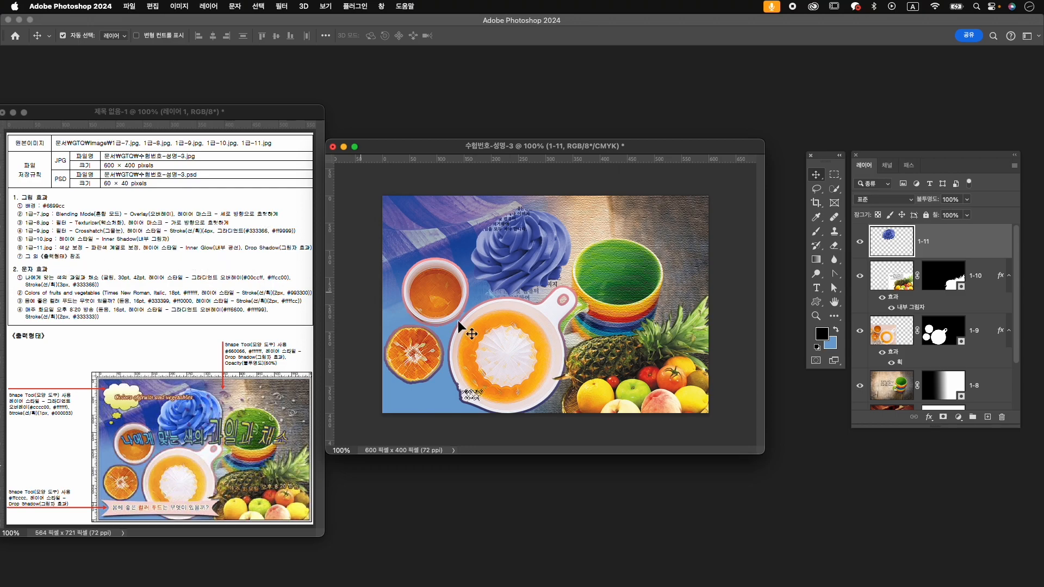
- Add Inner Glow and Drop Shadow layer styles to the 1-11 swirl layer
click(930, 417)
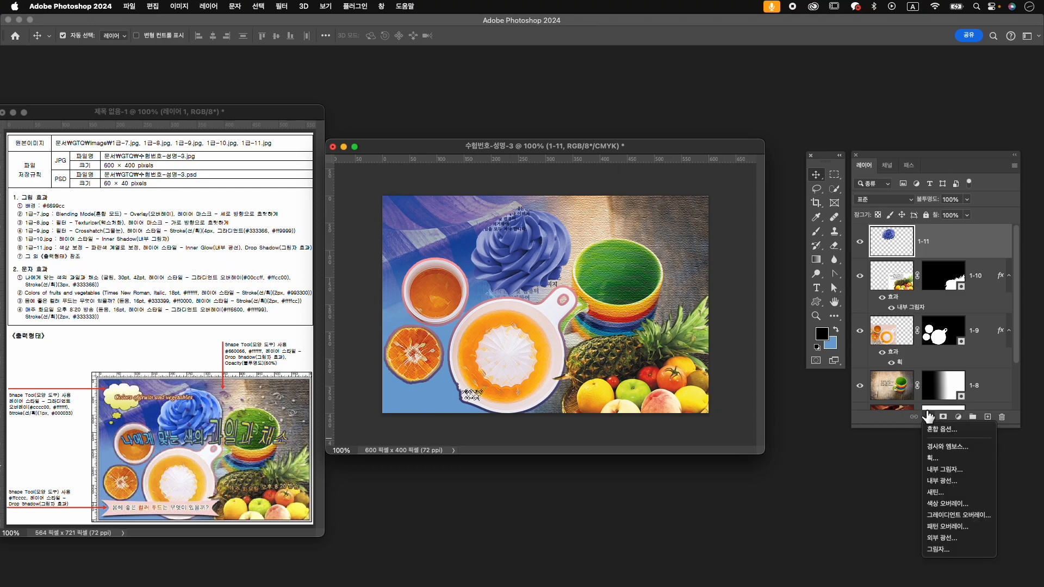
click(966, 483)
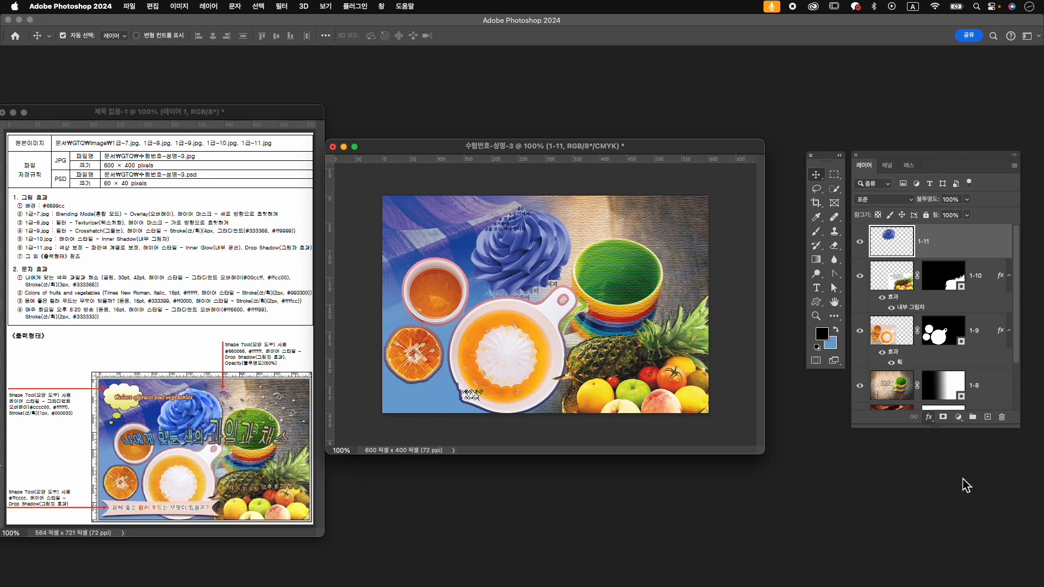
click(662, 526)
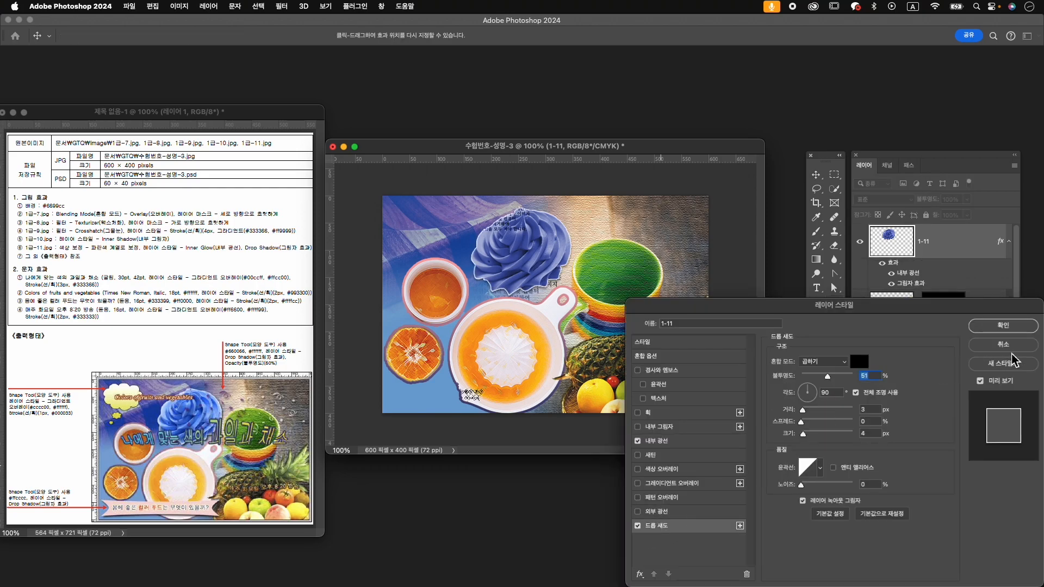
click(1003, 325)
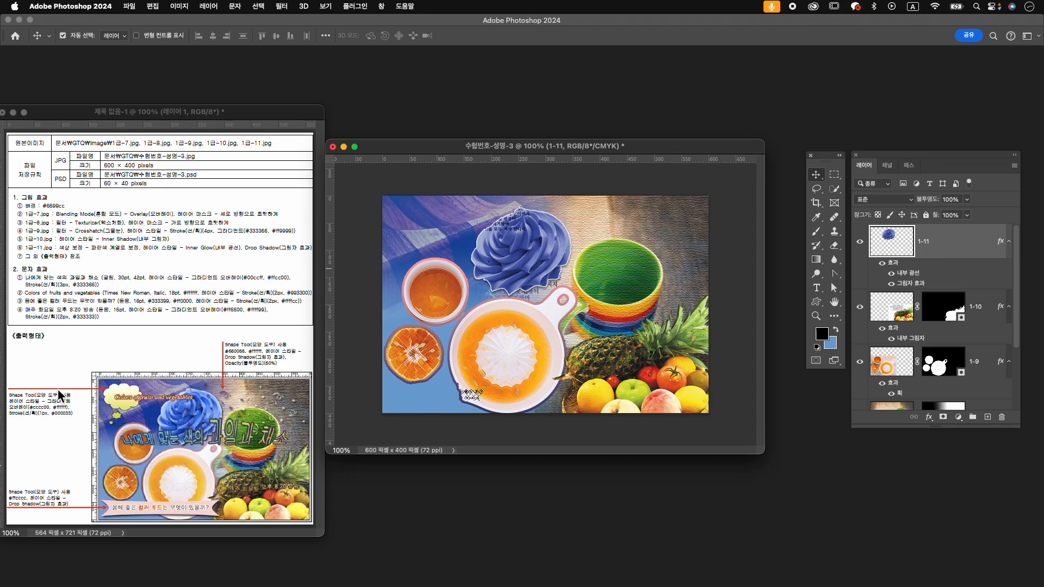
- Show the shape library and select the cloud-shaped thought bubble with trailing puffs from the 말 풍선 group
click(384, 8)
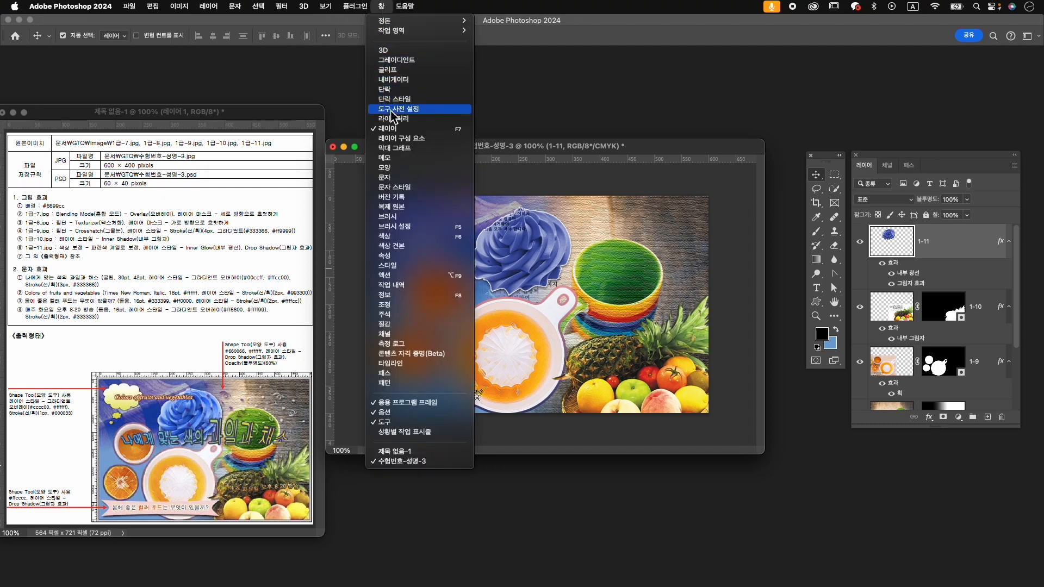
click(405, 167)
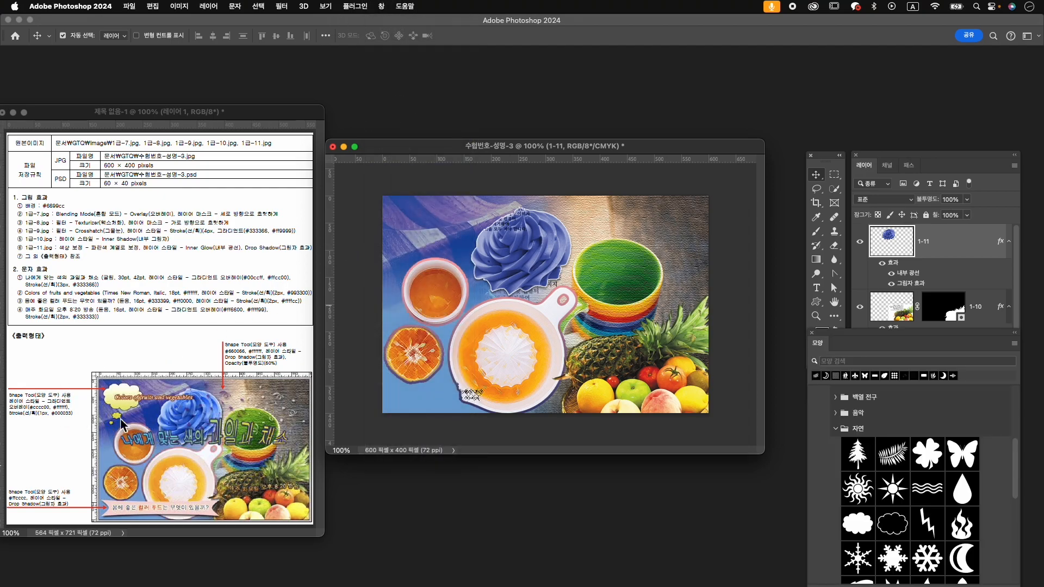
click(844, 429)
click(843, 546)
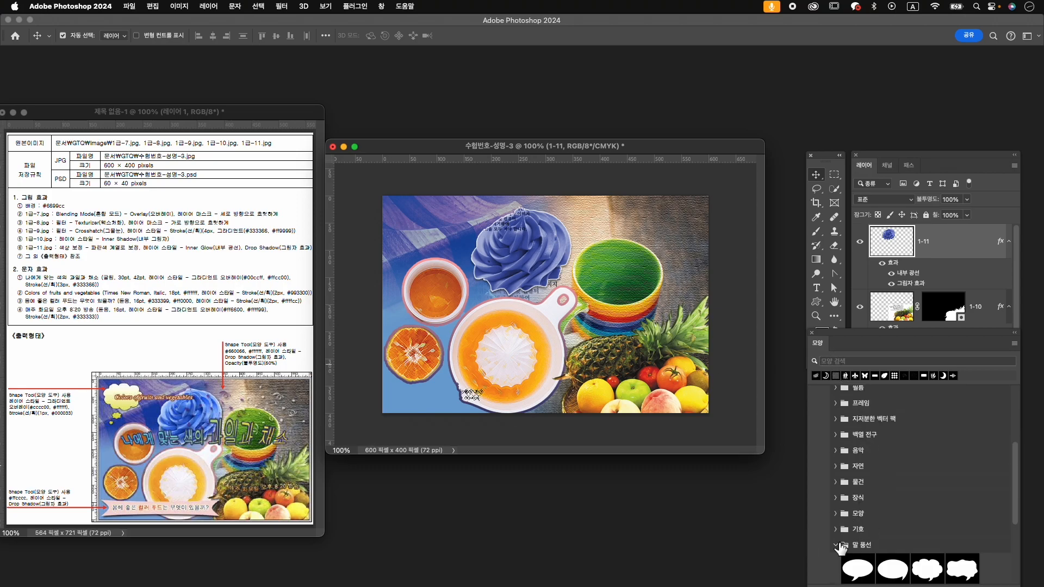
scroll(913, 459, down, 3)
scroll(913, 459, down, 1)
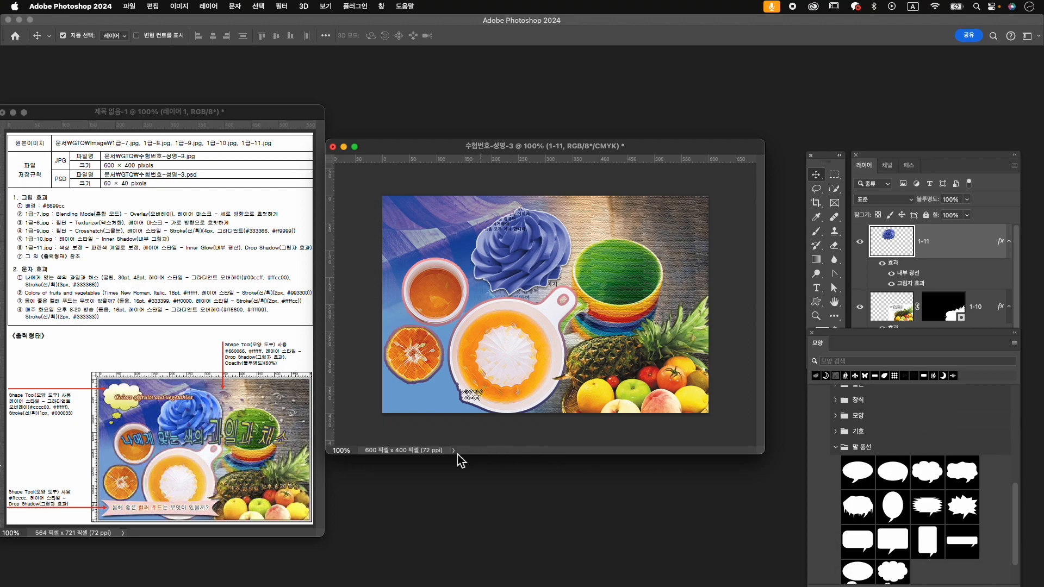
scroll(924, 576, down, 1)
click(892, 560)
- Draw the cloud thought bubble about 104 × 109 px in the canvas's upper-left corner, above the small cup
click(815, 302)
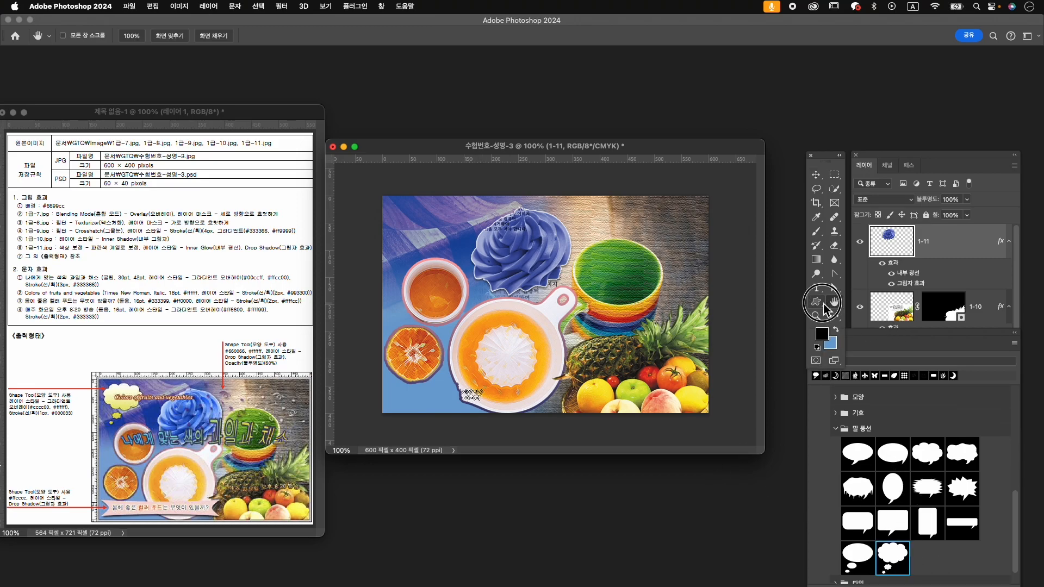
drag(394, 213, 475, 269)
click(757, 289)
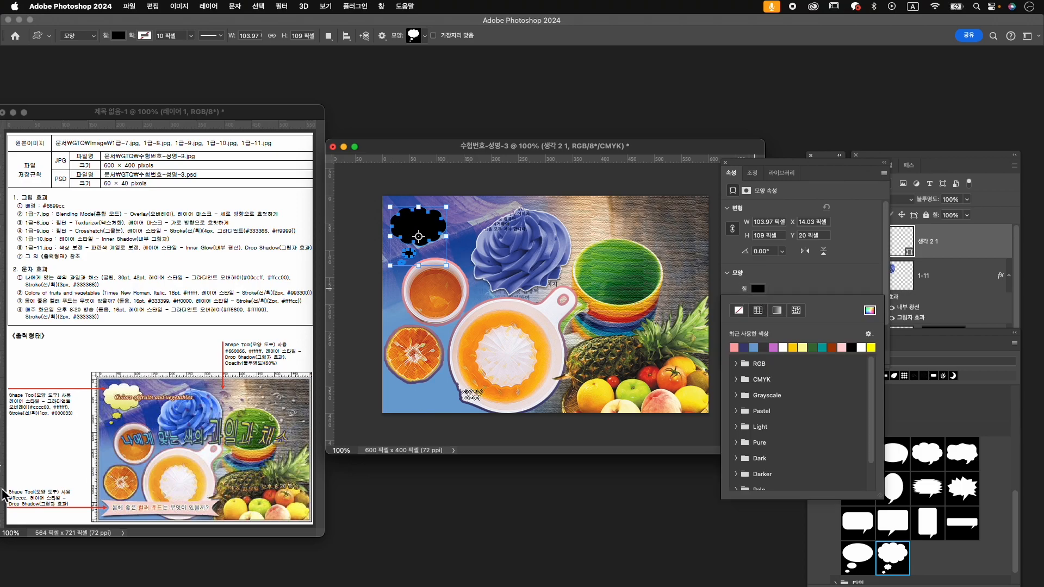
click(837, 293)
click(884, 297)
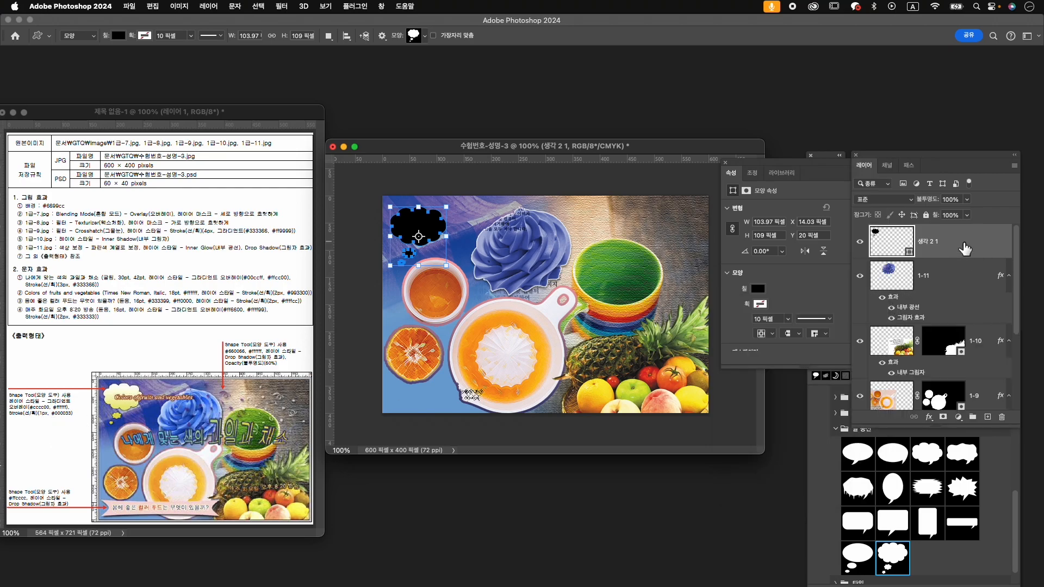
- Add a Gradient Overlay to the thought bubble, remove the gradient's middle colour stop, and set its starting stop to #cccc00
click(929, 417)
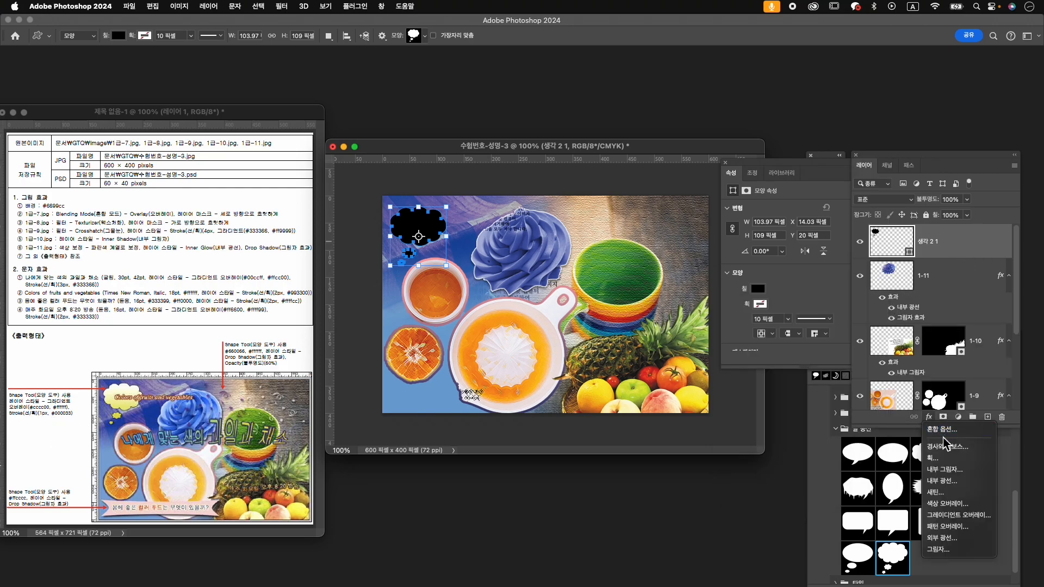
click(955, 515)
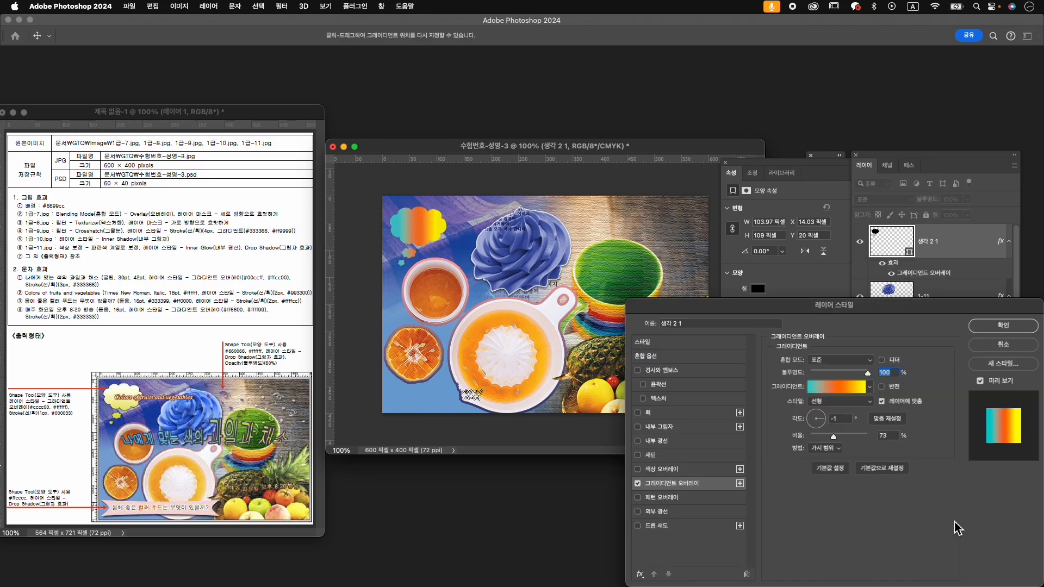
click(842, 390)
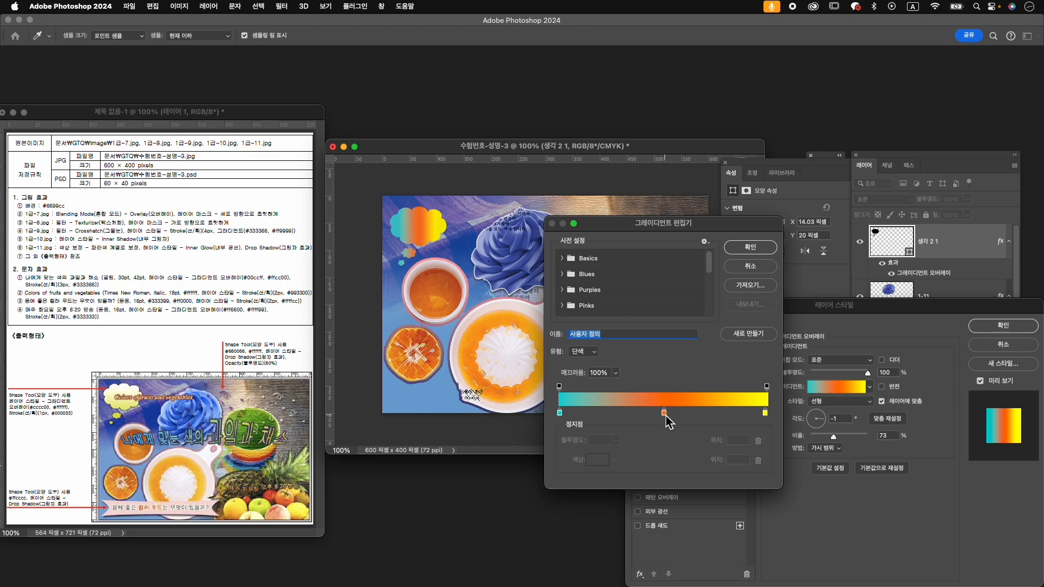
drag(663, 413, 676, 466)
click(560, 414)
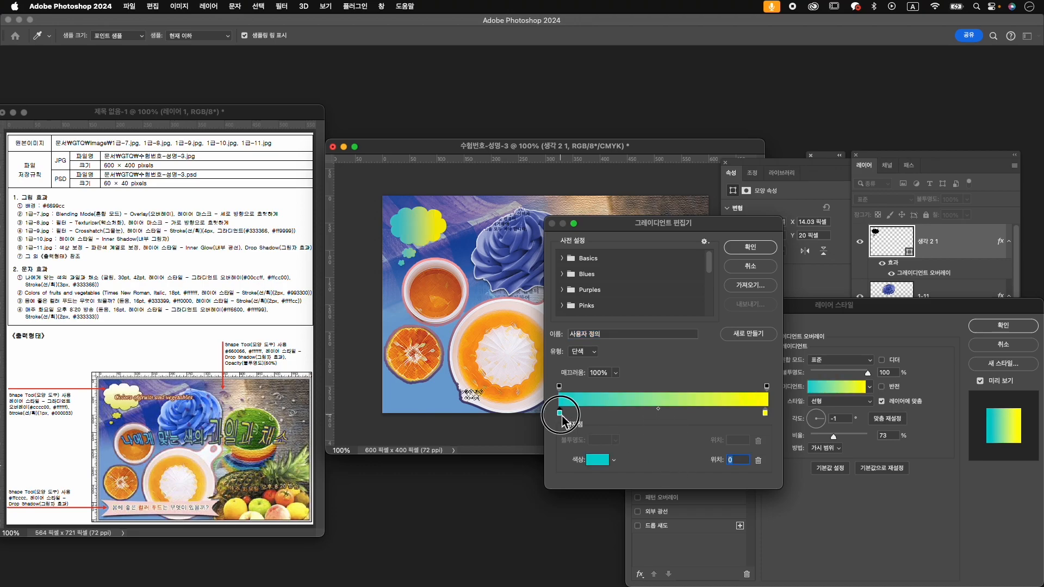
double_click(560, 414)
text(c)
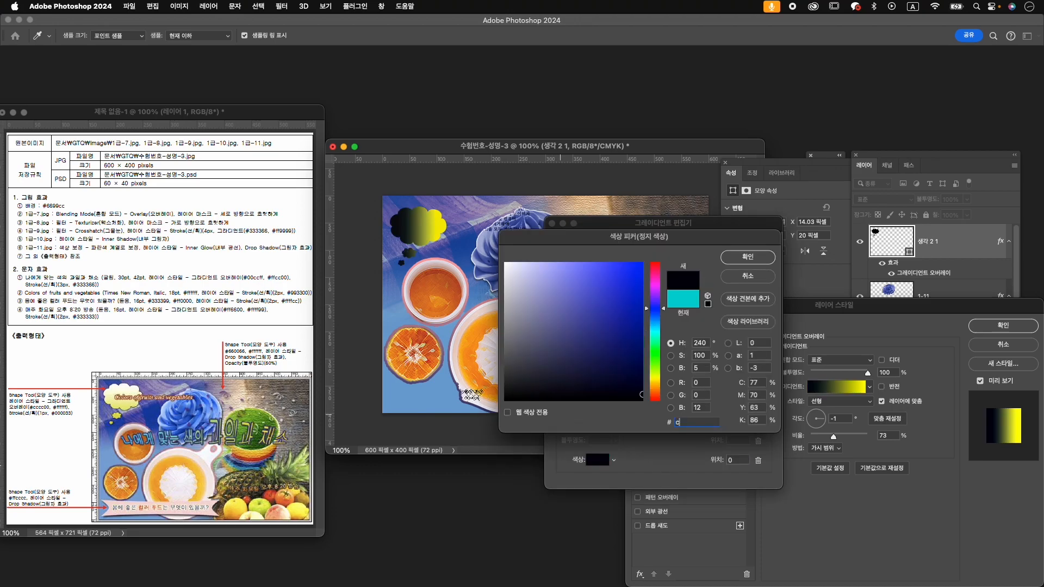
text(ccc00)
key(Return)
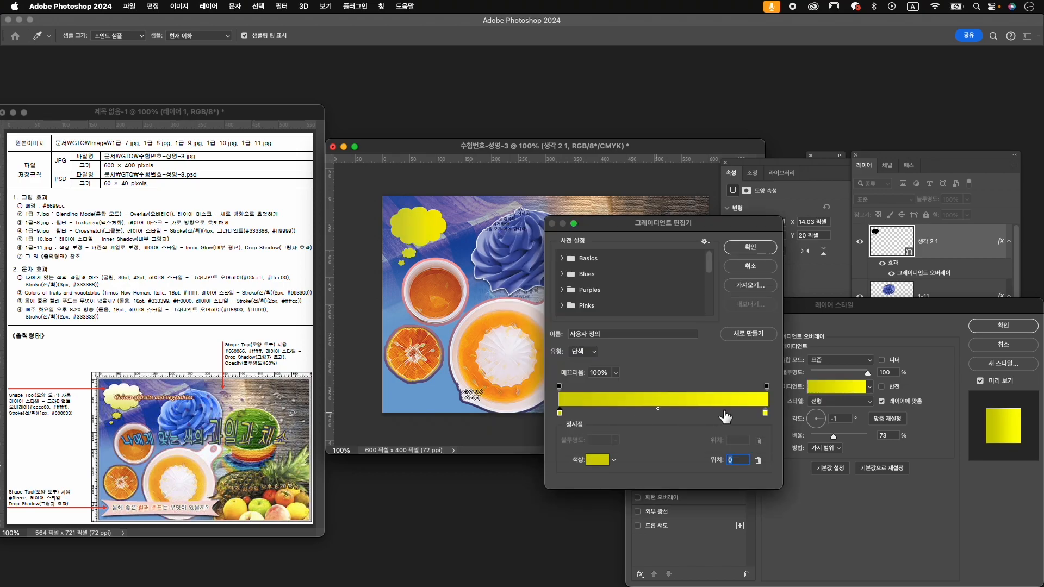
- Set the thought bubble gradient's end stop to #ffffff and its angle to 94°
click(765, 414)
double_click(765, 414)
drag(522, 275, 505, 263)
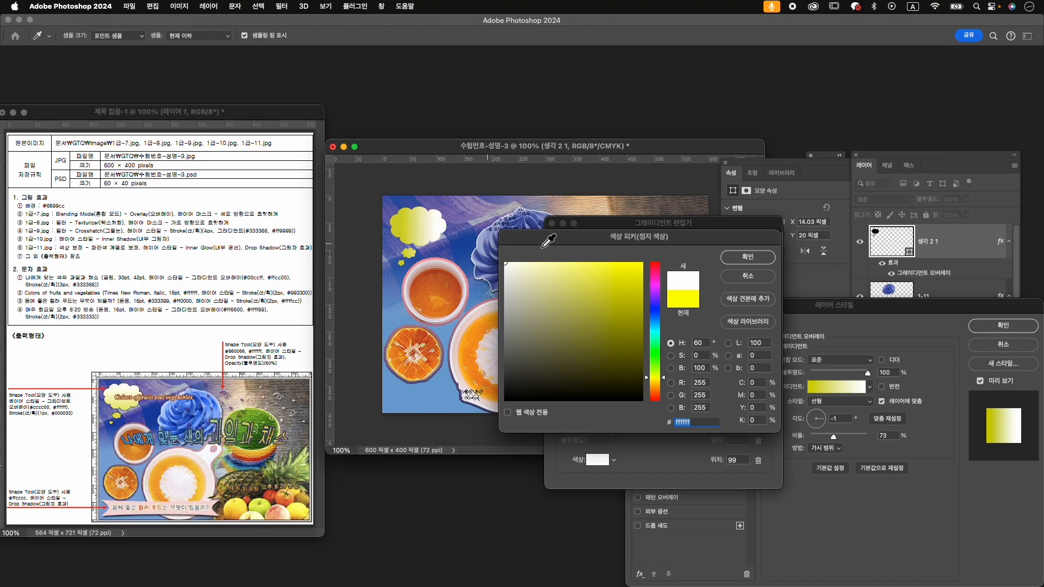
click(748, 259)
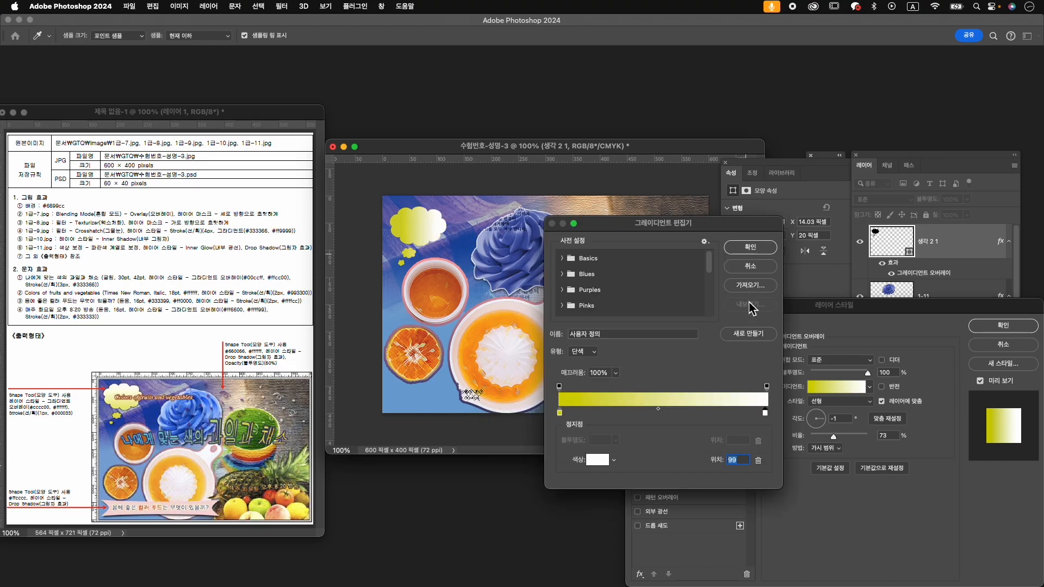
click(747, 244)
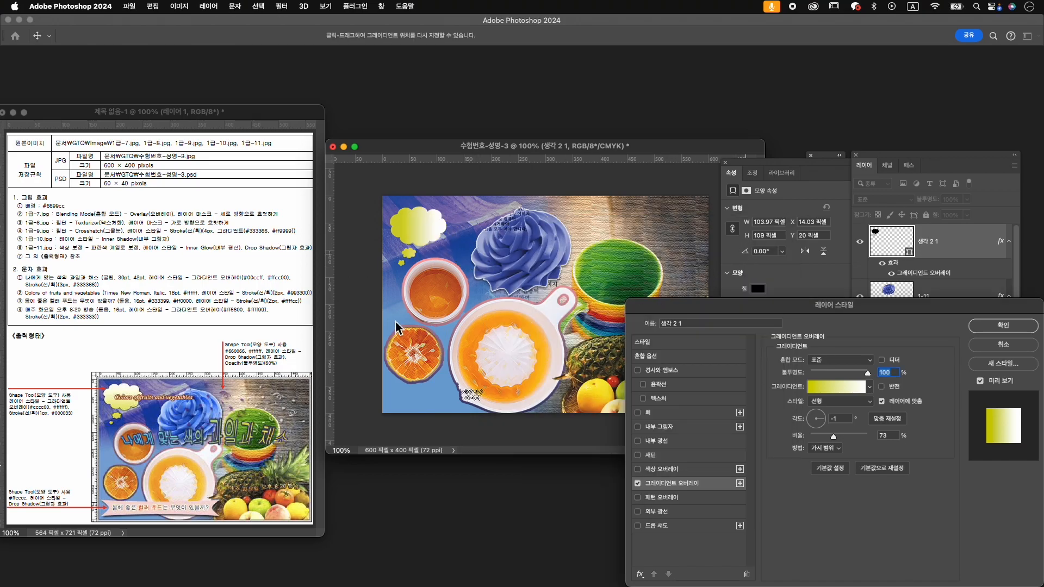
click(819, 420)
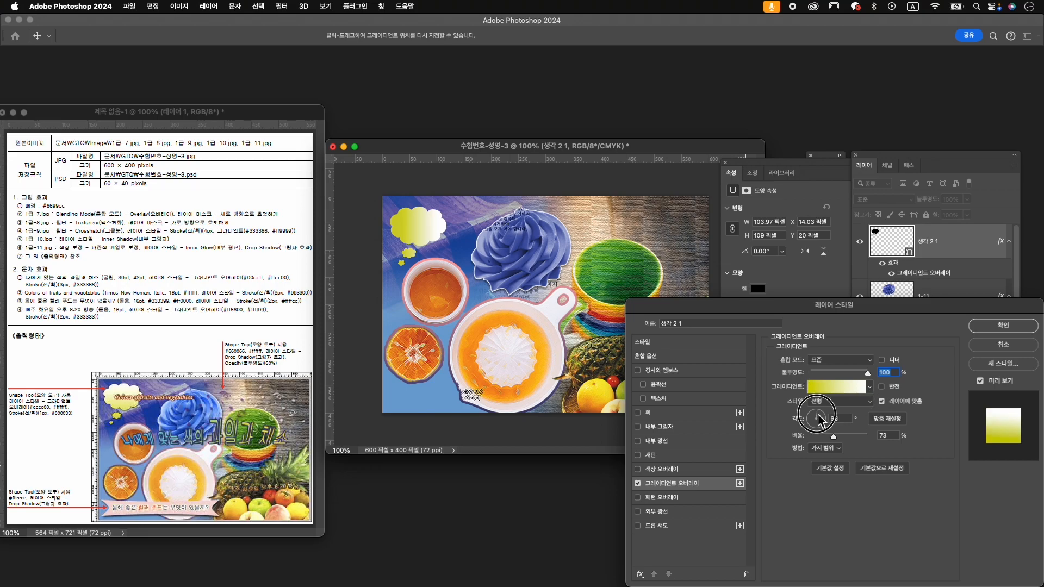
drag(819, 420, 815, 410)
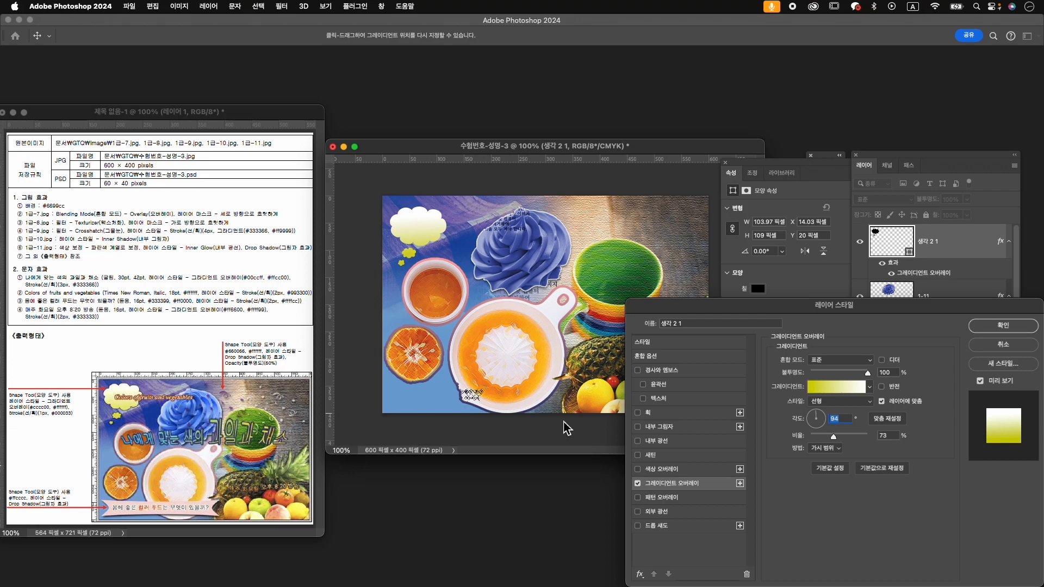
- Add a 1 px outside Stroke to the thought bubble with a solid #000033 colour fill, and apply the layer styles
click(668, 414)
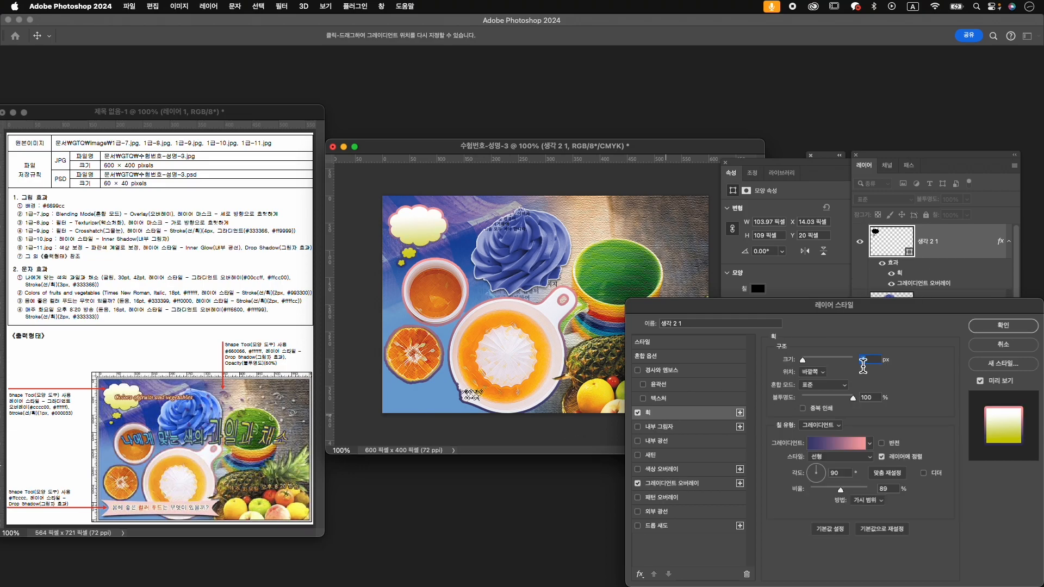
text(1)
click(821, 424)
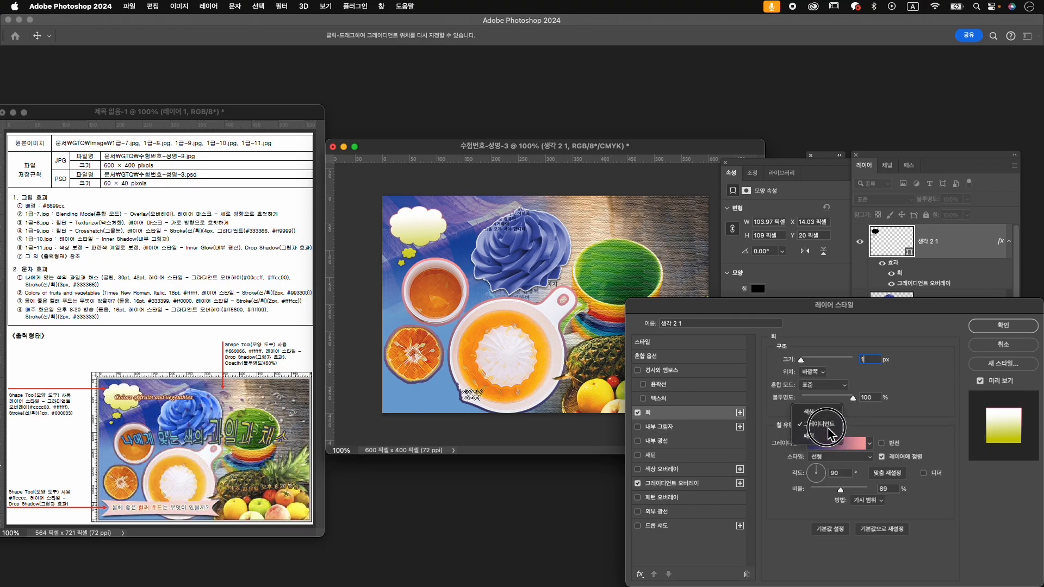
click(818, 411)
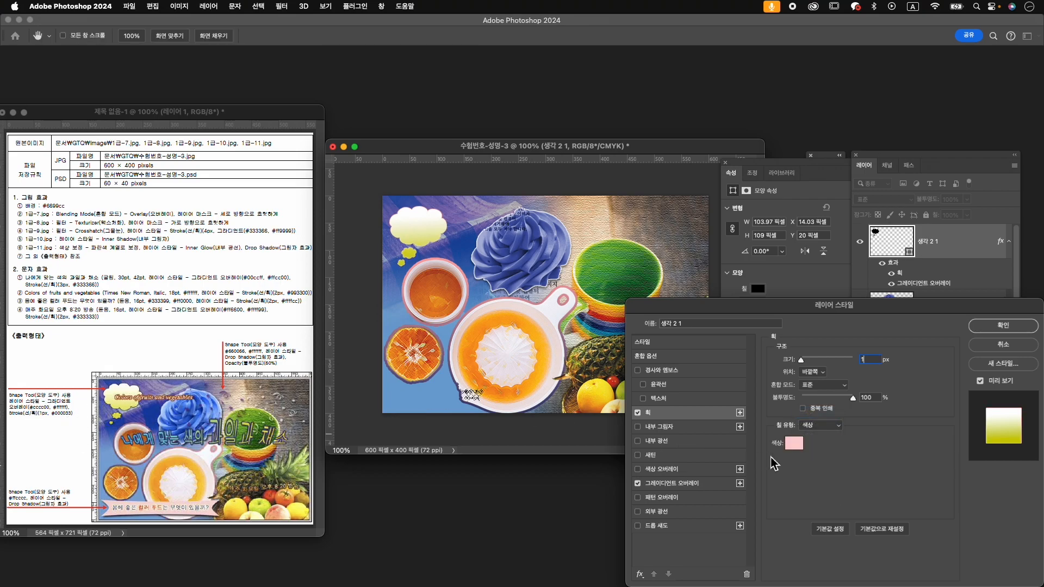
click(794, 444)
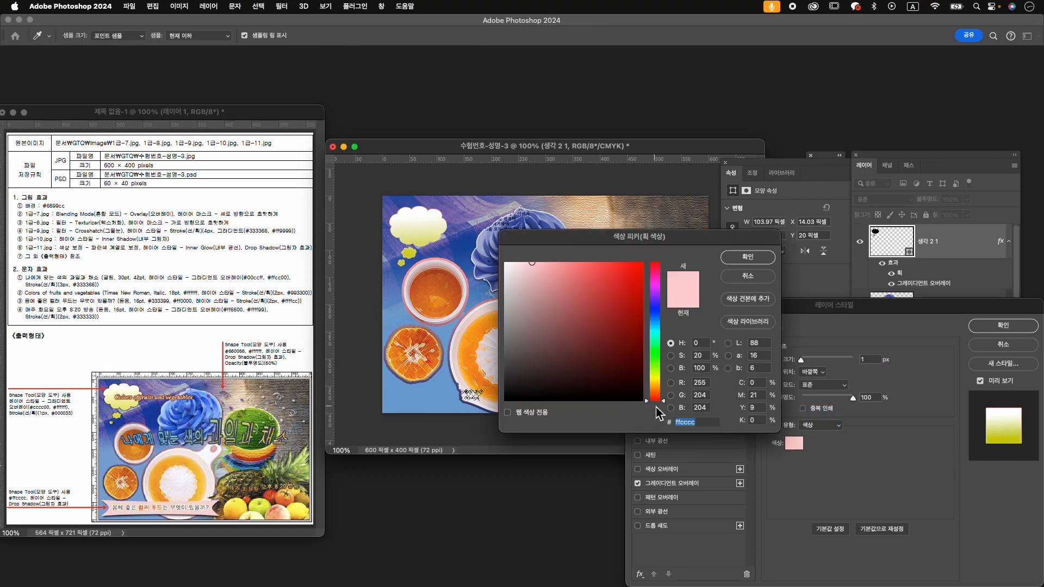
text(000033)
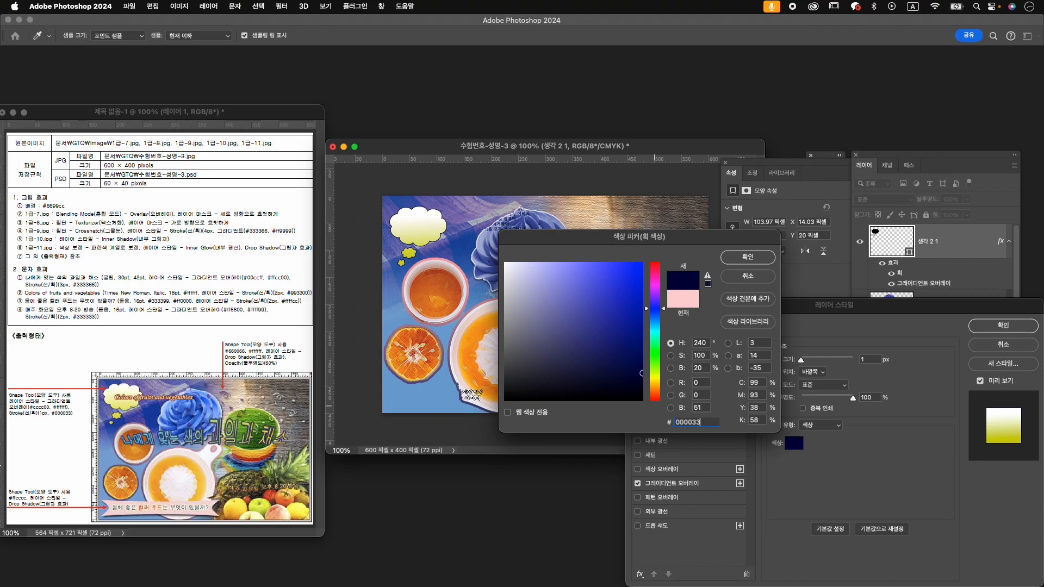
key(Return)
click(987, 329)
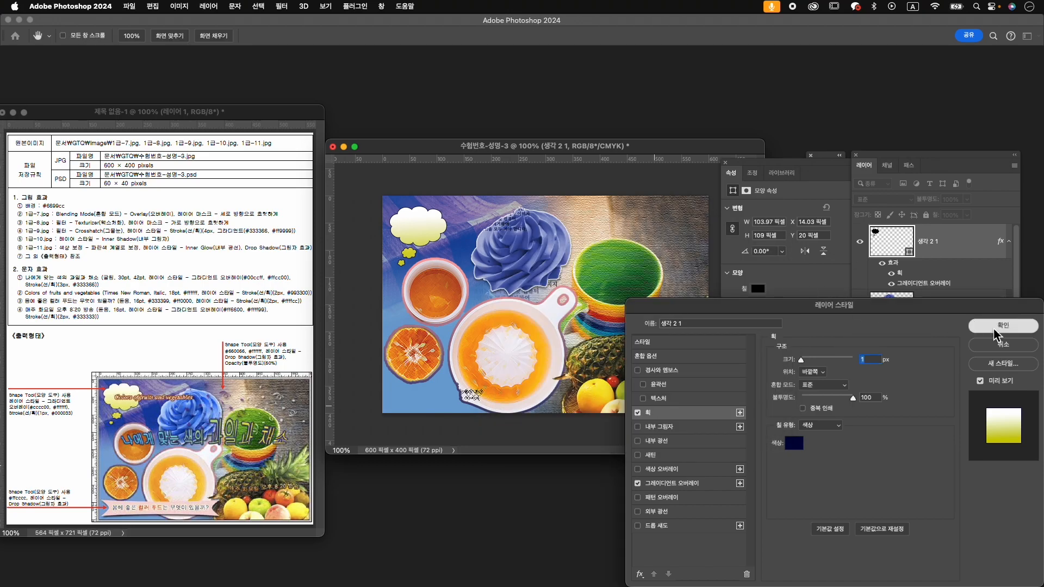
- Move the thought bubble slightly up and left, then enlarge it proportionally to about 111 × 116 px
key(ctrl+t)
drag(429, 222, 427, 218)
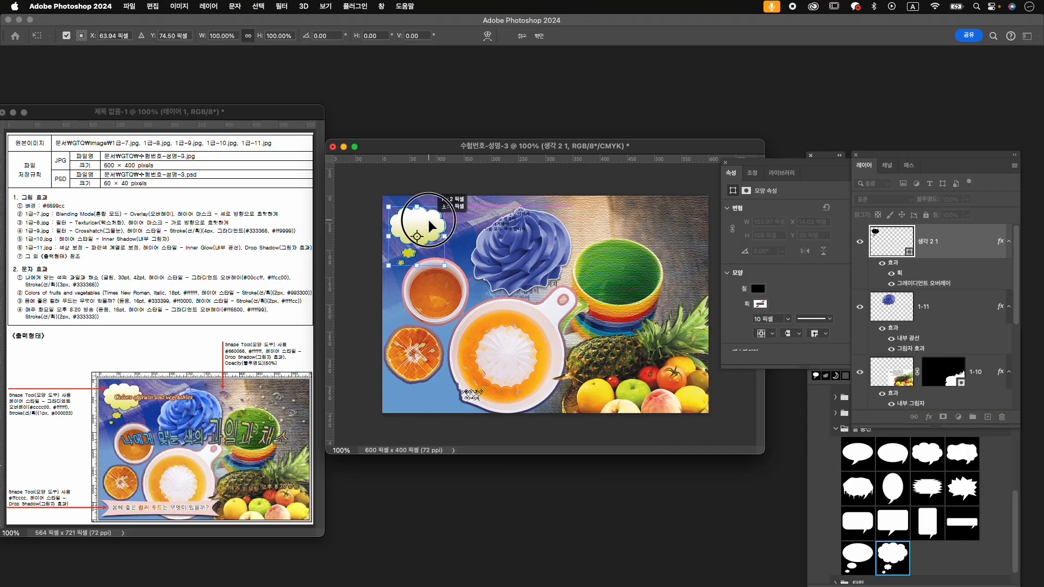
key(Up)
key(Left)
key(Up)
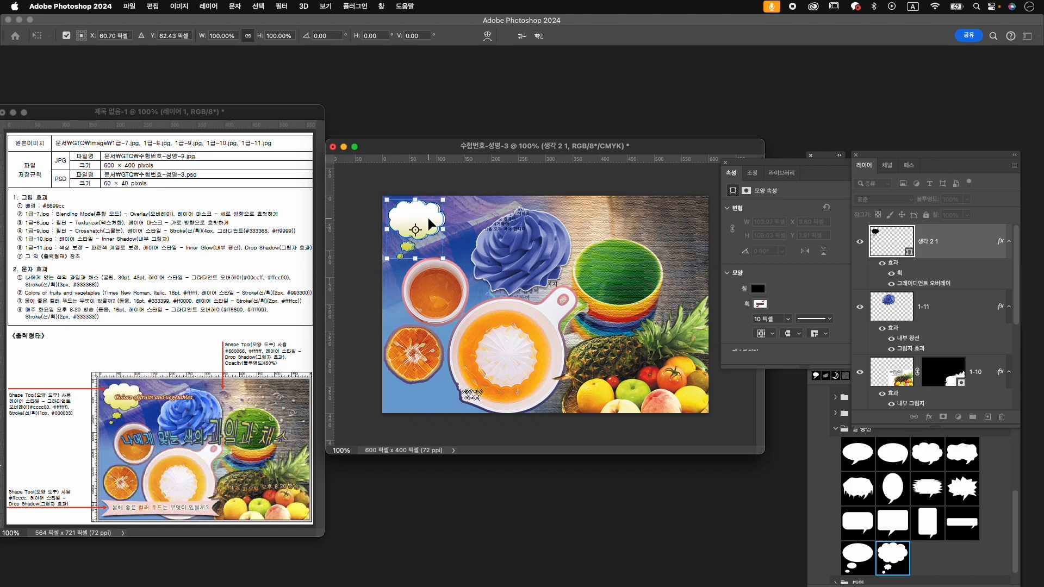
key(Left)
drag(445, 268, 448, 272)
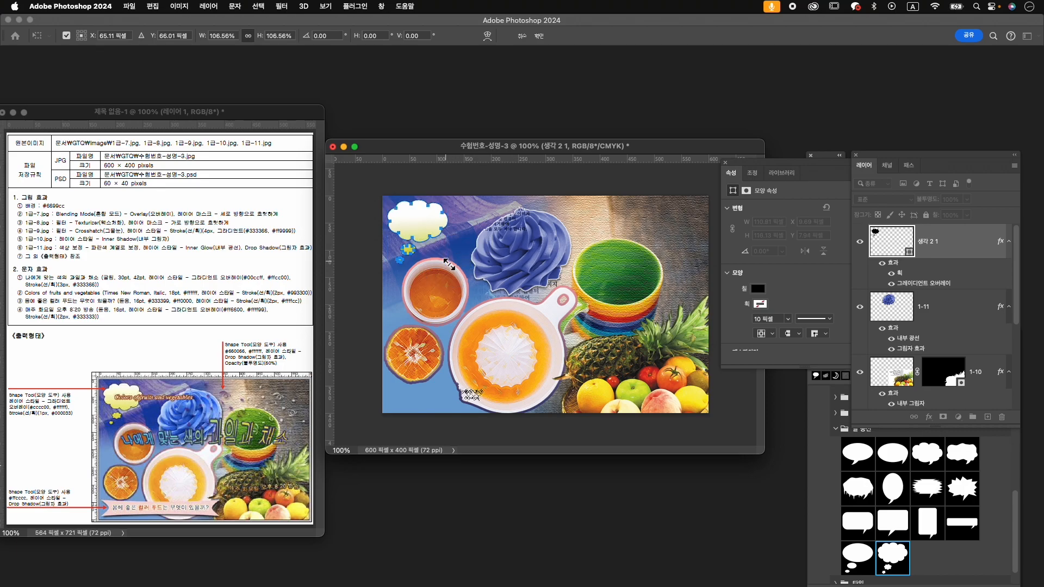
key(Return)
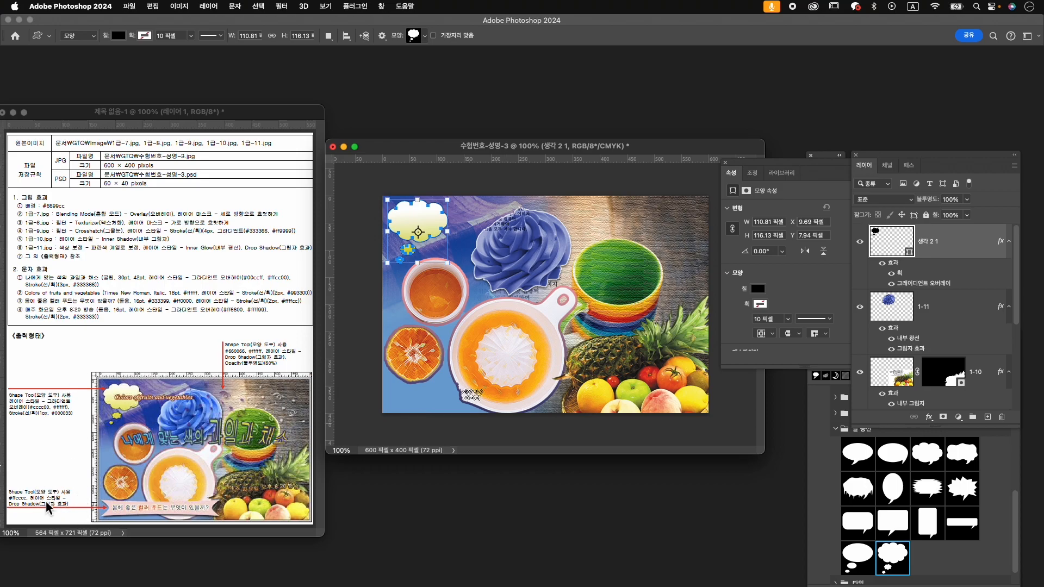
- Draw the wide ribbon banner shape about 323 × 44 px along the canvas's lower-left edge, below the large cup
click(836, 432)
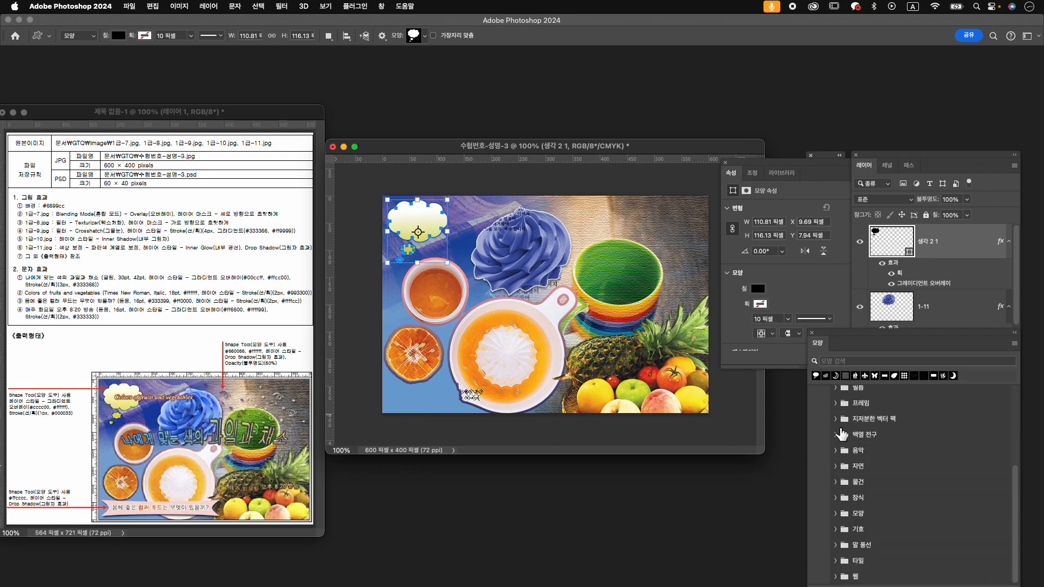
scroll(864, 495, up, 5)
click(836, 482)
scroll(892, 505, down, 2)
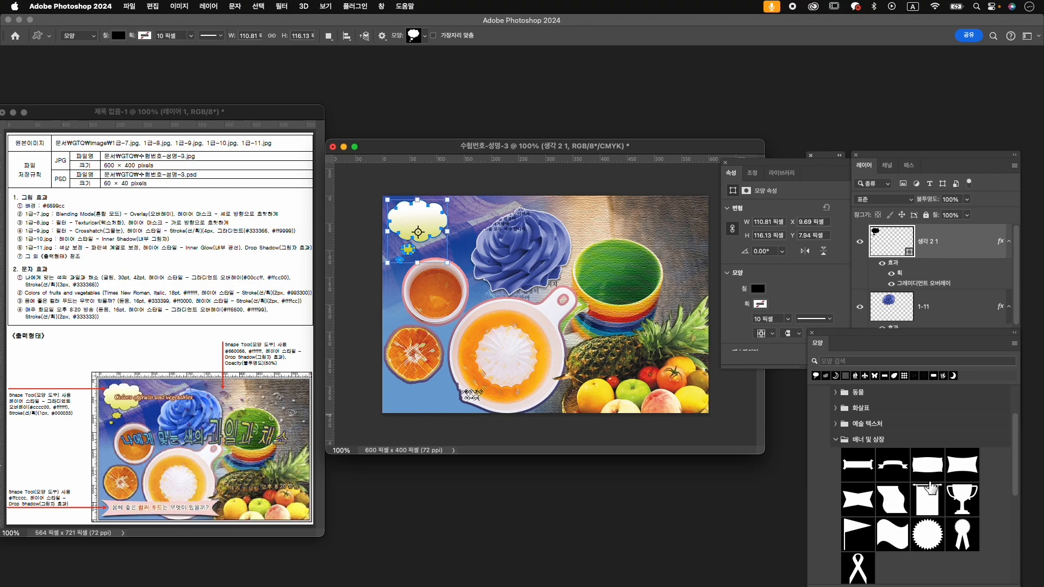
scroll(930, 488, down, 1)
click(971, 462)
drag(400, 384, 502, 405)
mouse_move(537, 414)
mouse_down()
mouse_move(577, 415)
mouse_move(530, 405)
mouse_up()
- Shift the banner up and left to X 5 px, Y 350 px and widen it to 333 px
key(ctrl+t)
key(Up)
key(Up)
key(Left)
key(Left)
key(Left)
key(Left)
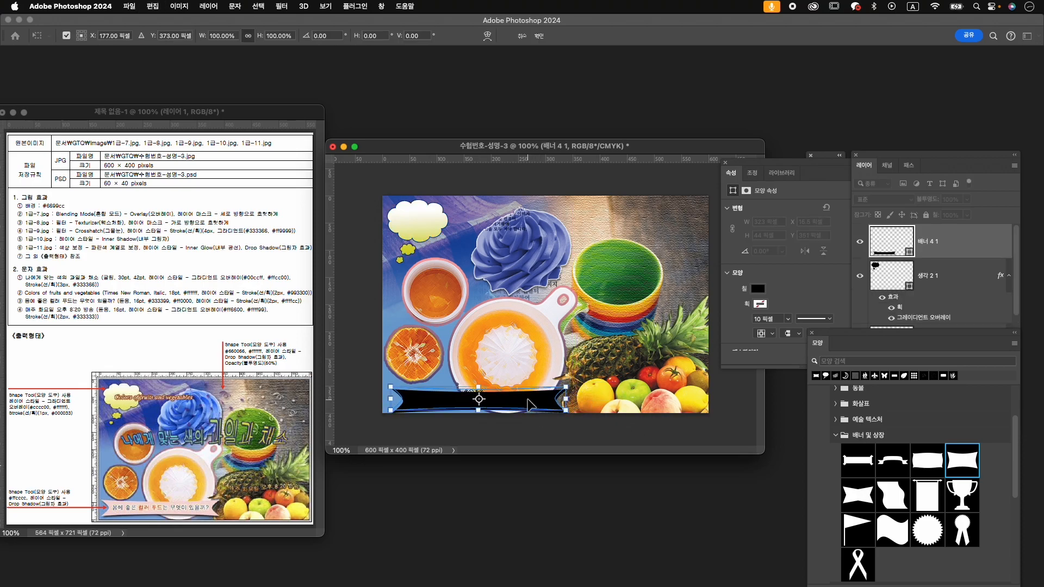
key(Up)
key(Left)
key(Left)
key(Left)
key(Left)
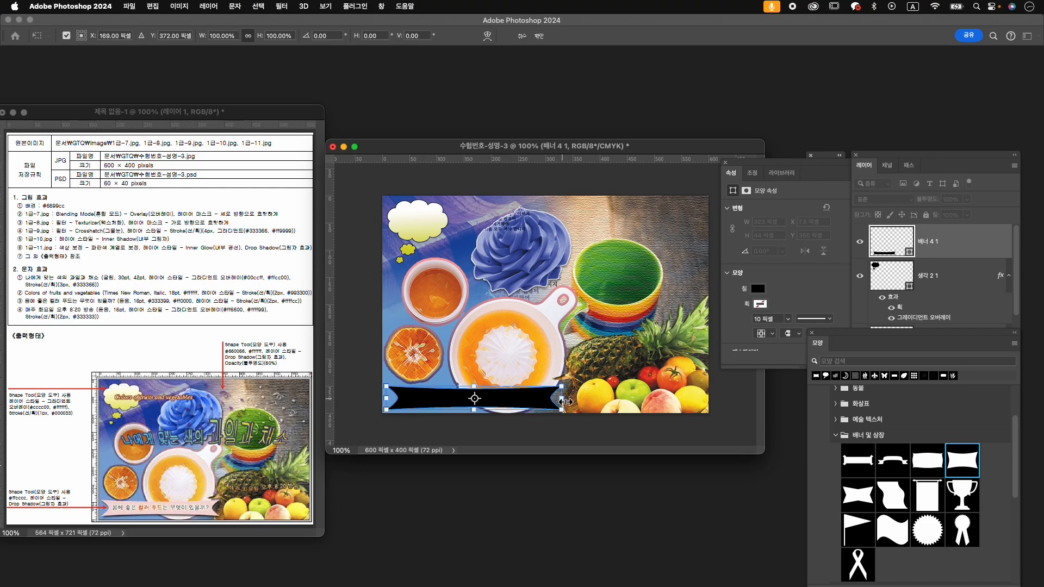
key(Left)
mouse_move(563, 399)
mouse_down()
mouse_move(580, 396)
mouse_move(536, 393)
mouse_move(568, 398)
mouse_up()
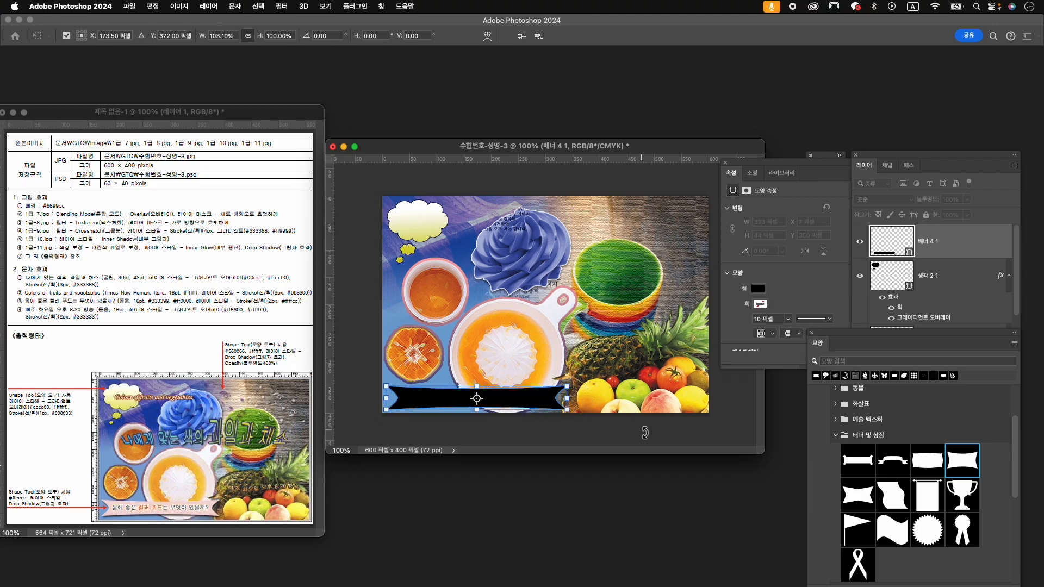
key(Return)
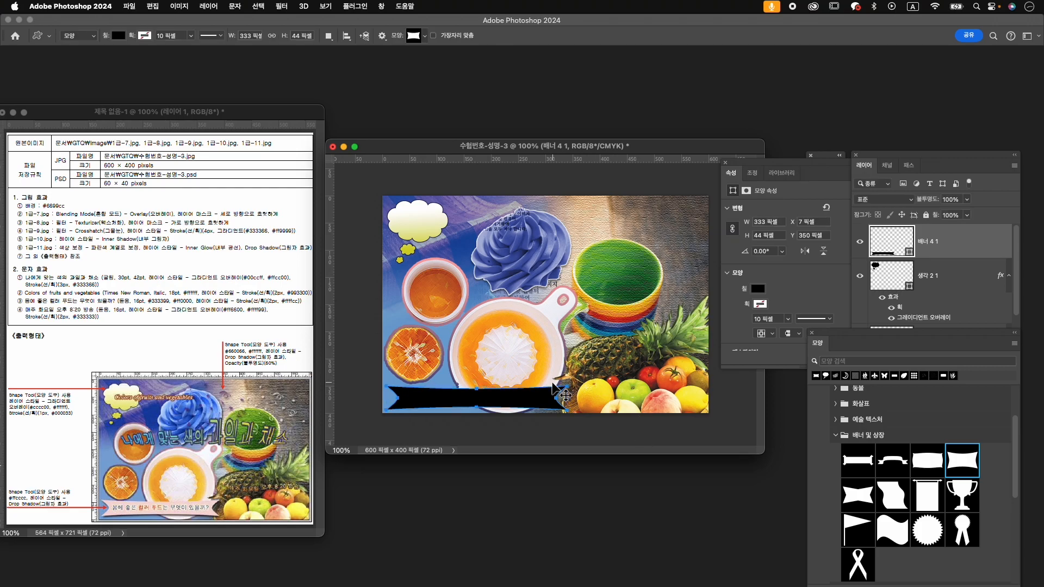
key(v)
key(Left)
- Set the banner shape's fill colour to #ffcccc
click(759, 303)
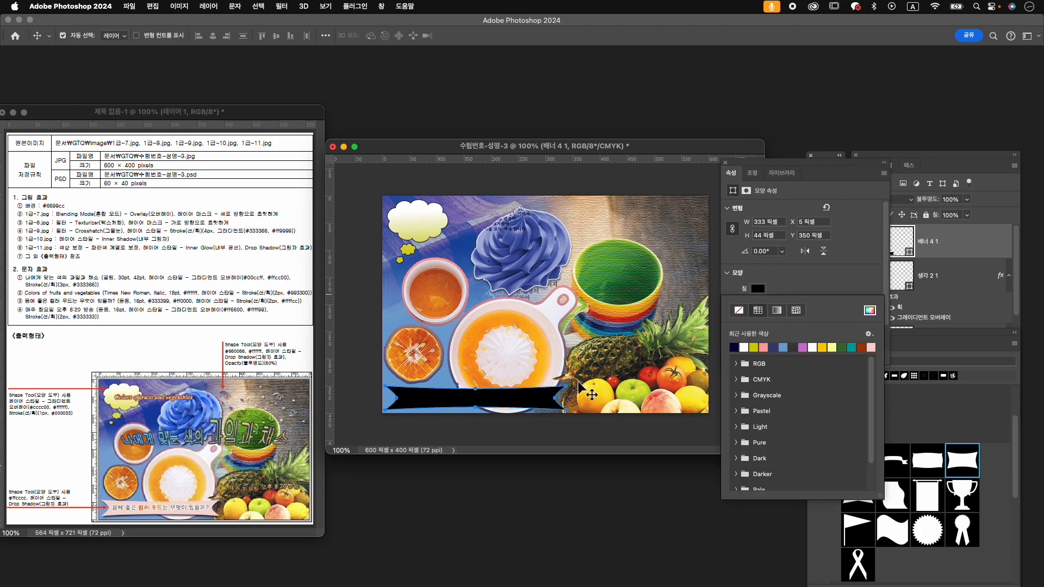
click(870, 310)
text(ffcccc)
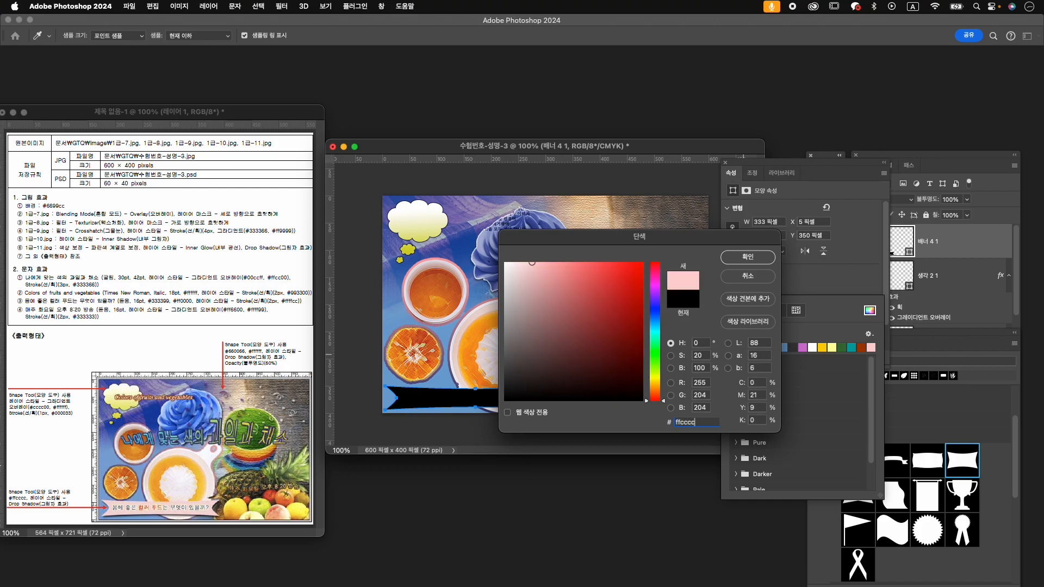
key(Return)
click(955, 254)
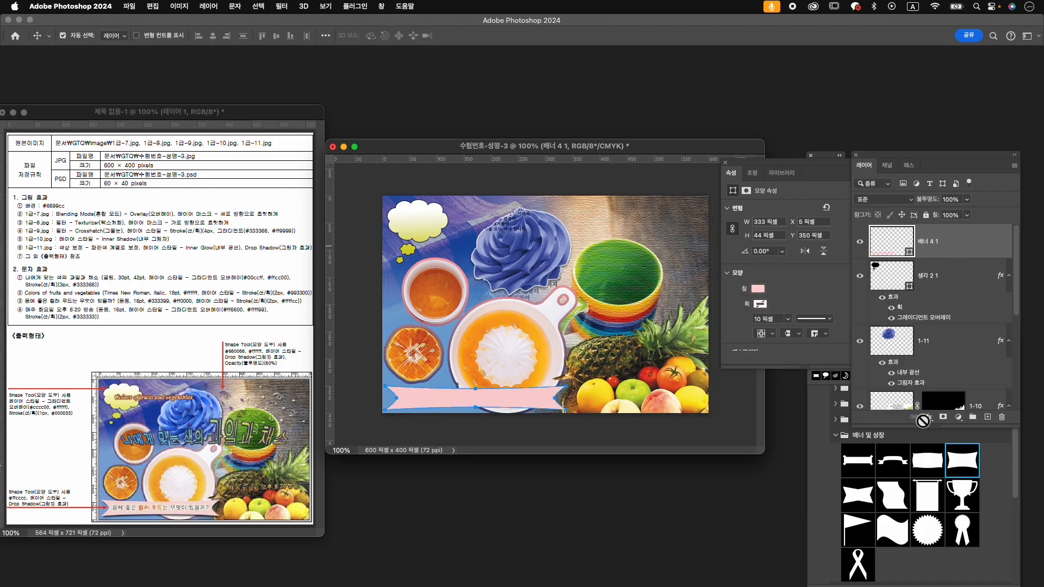
- Add a Drop Shadow to the banner and nudge it up to Y 347 px
click(929, 417)
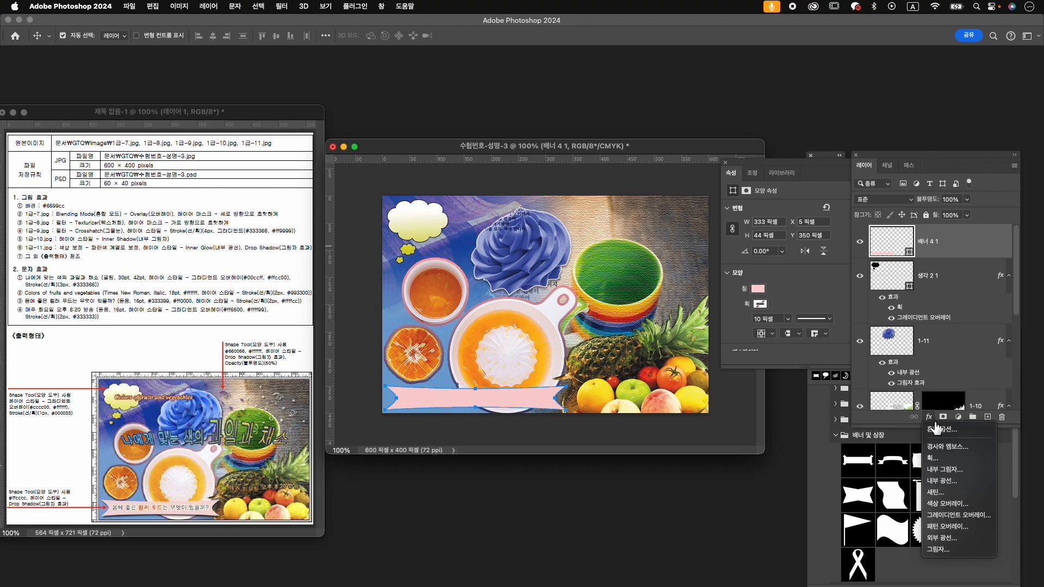
click(938, 549)
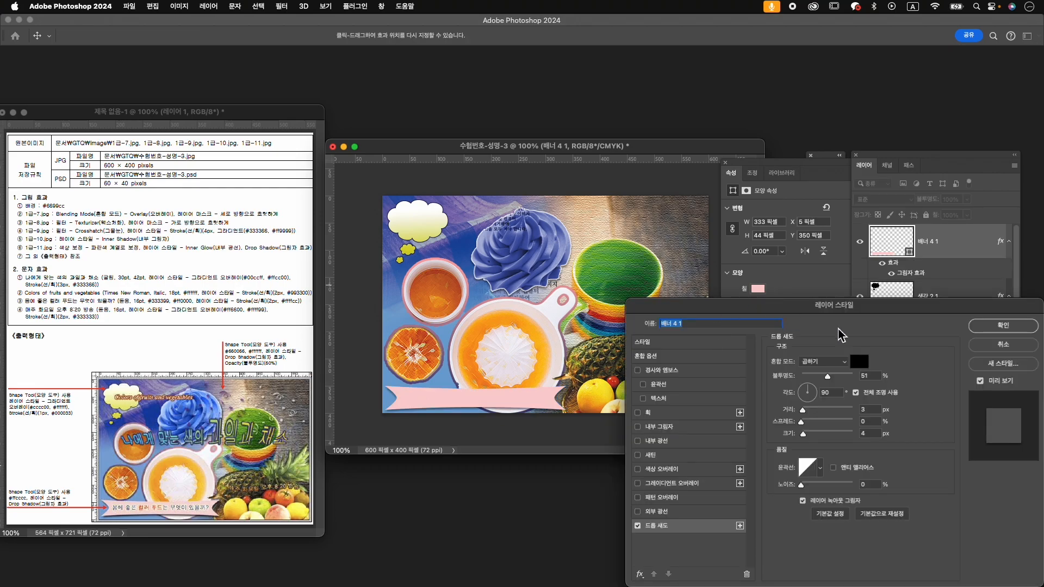
click(1002, 326)
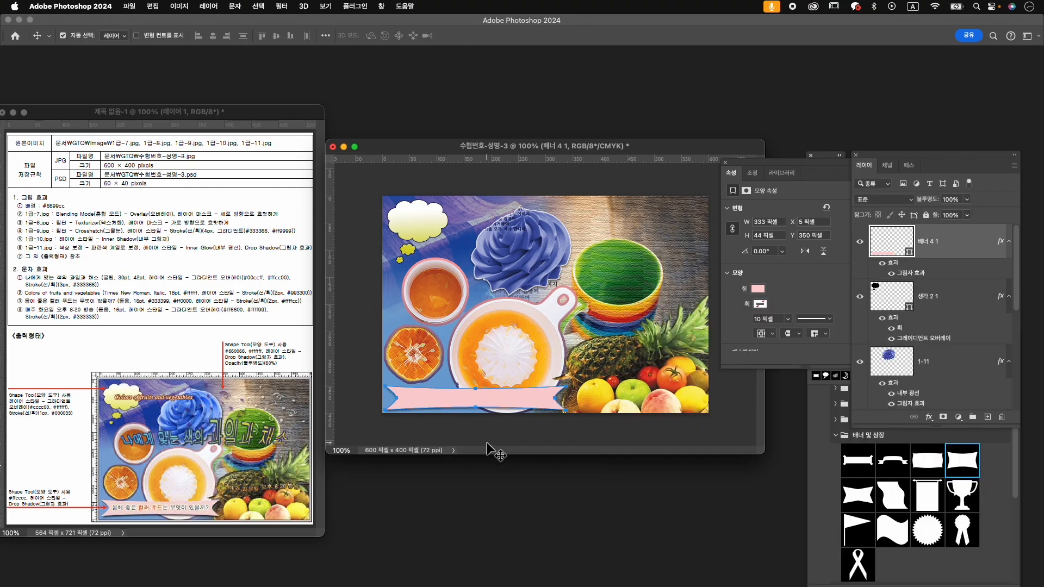
key(Up)
key(Up)
key(Up)
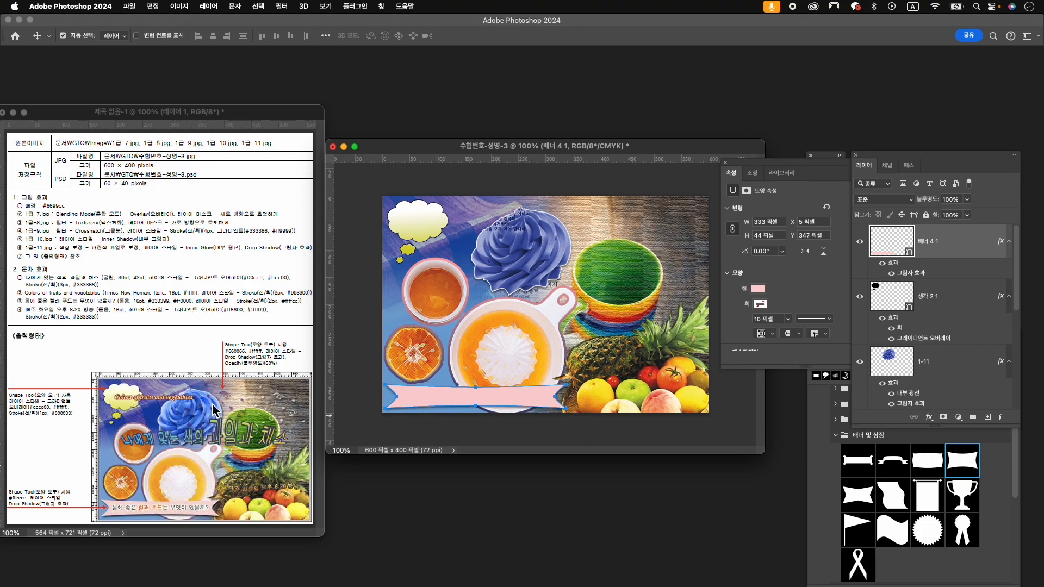
- Search the shape library for 색종이 and choose the scattered confetti shape
click(835, 435)
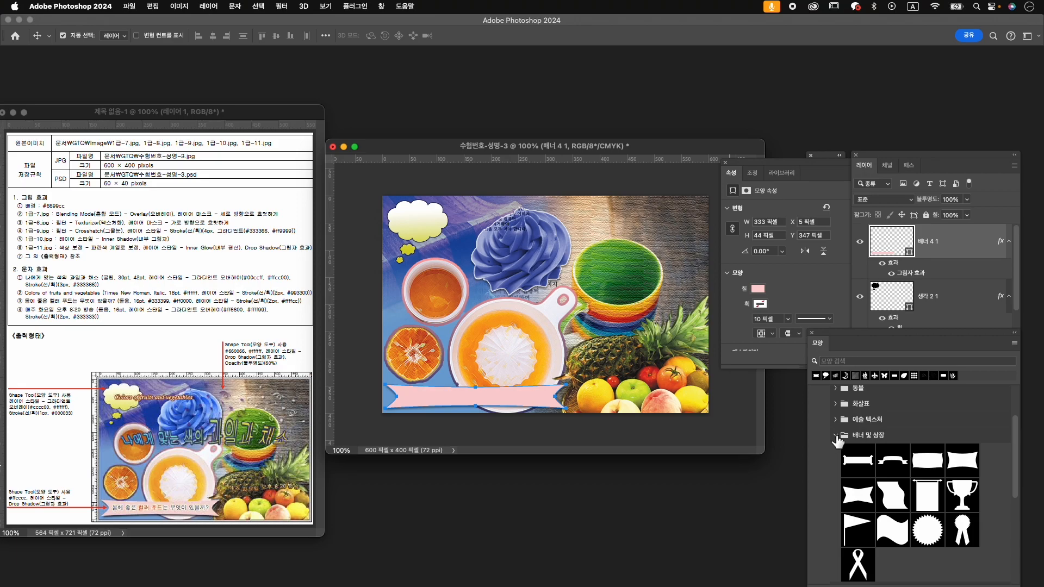
click(838, 419)
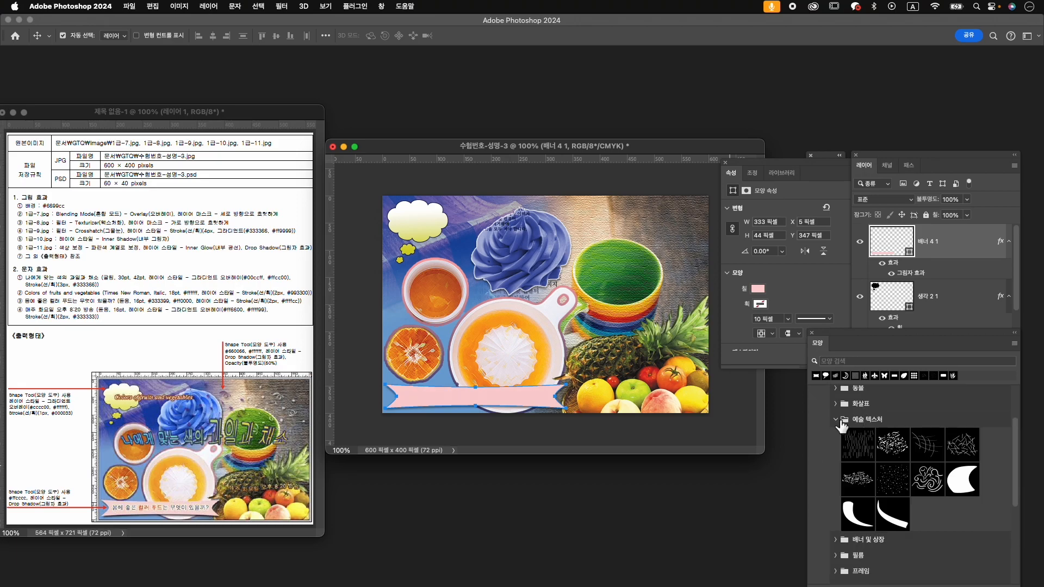
click(839, 422)
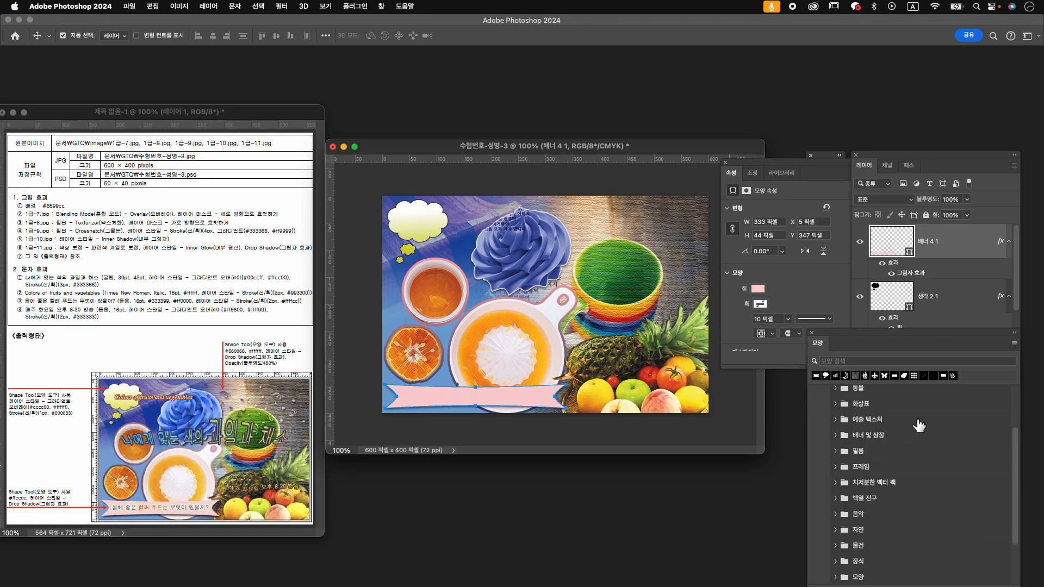
click(881, 362)
key(Caps_Lock)
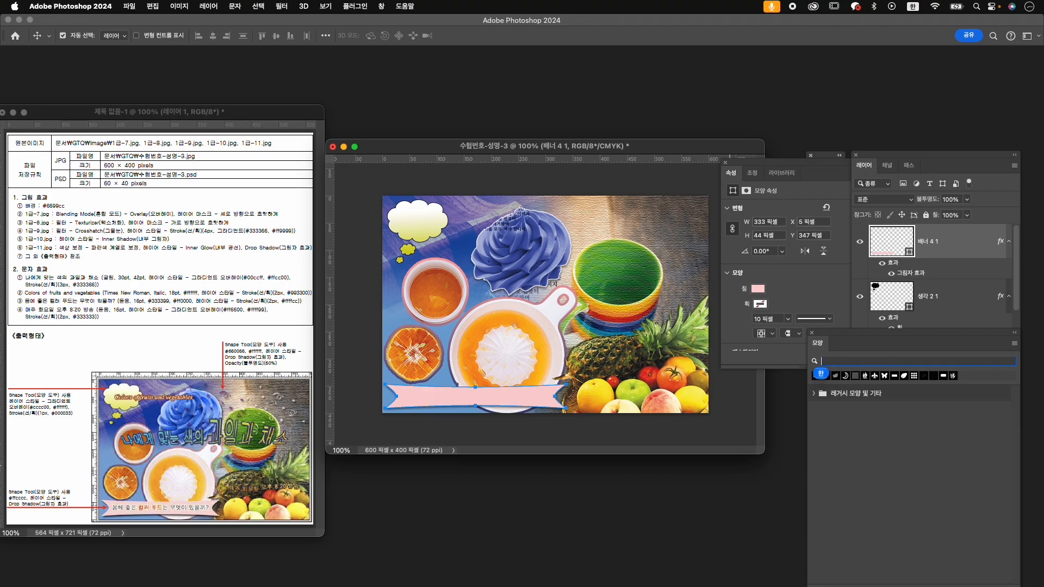
text(색종이)
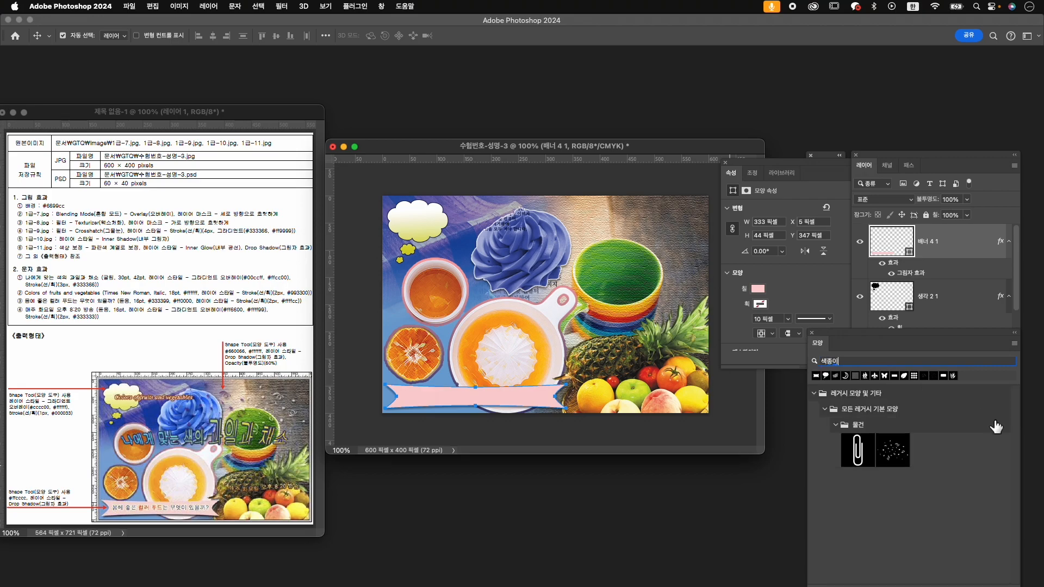
click(889, 451)
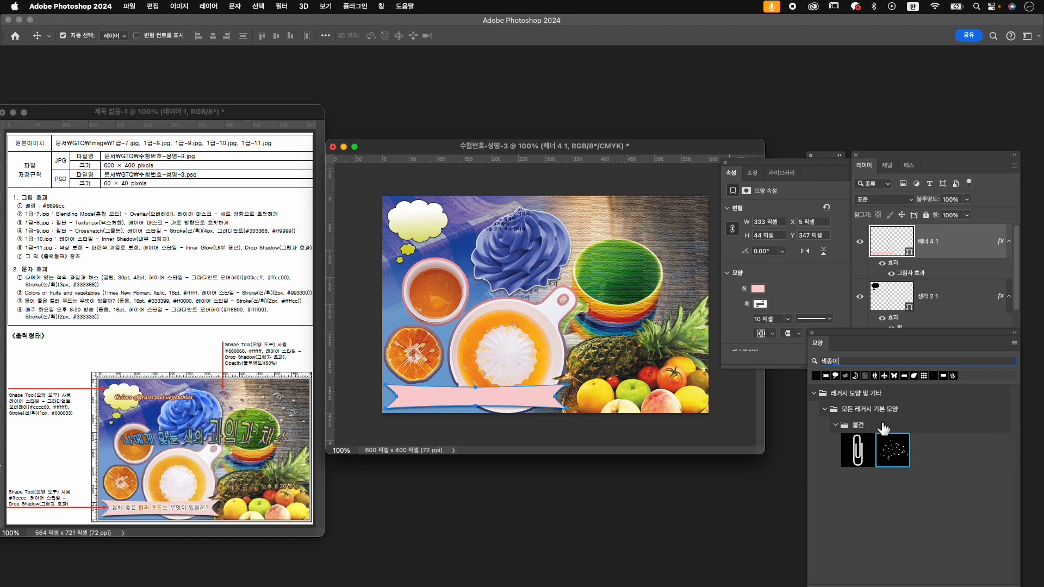
- Draw the confetti shape about 200 × 129 px between the blue rose and the green cup
click(726, 163)
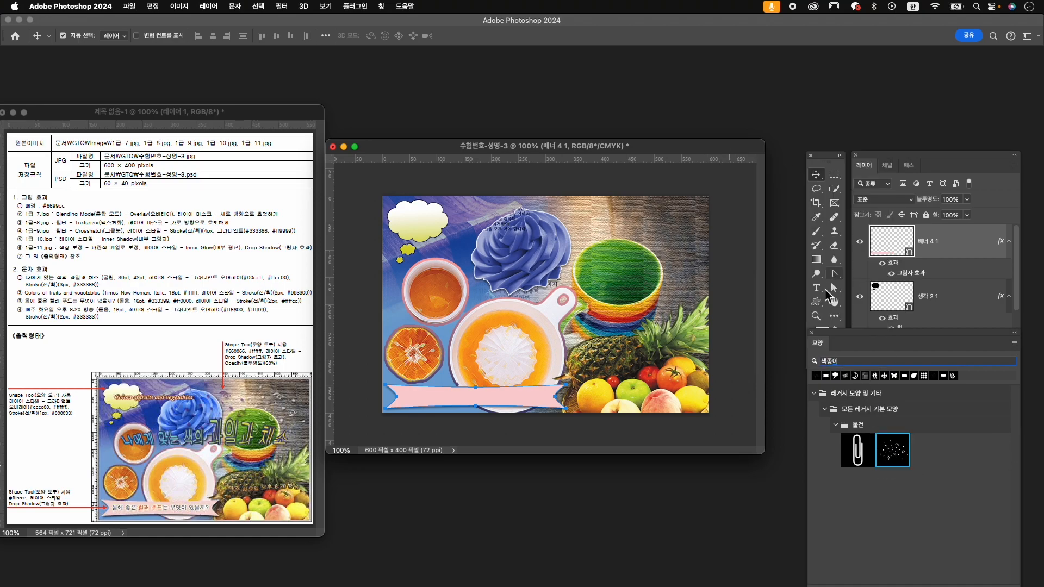
click(817, 305)
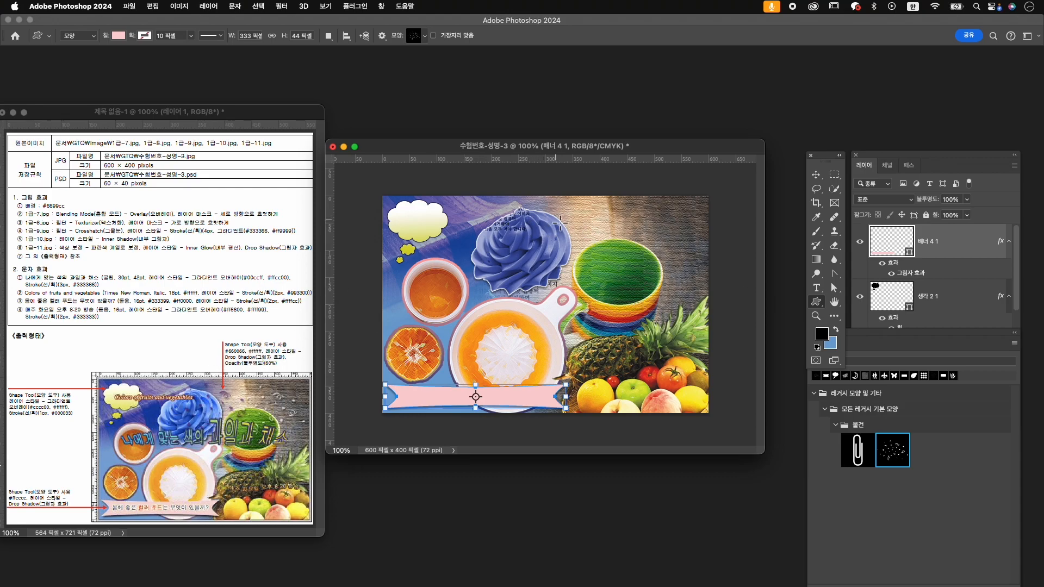
drag(551, 219, 659, 353)
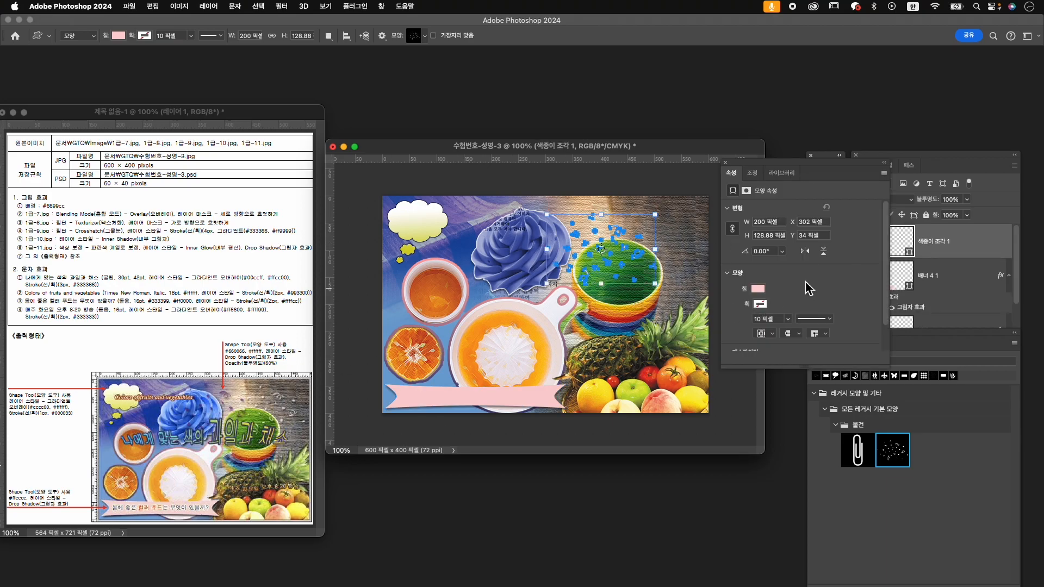
- Set the confetti shape's fill colour to #660066
click(757, 289)
click(869, 311)
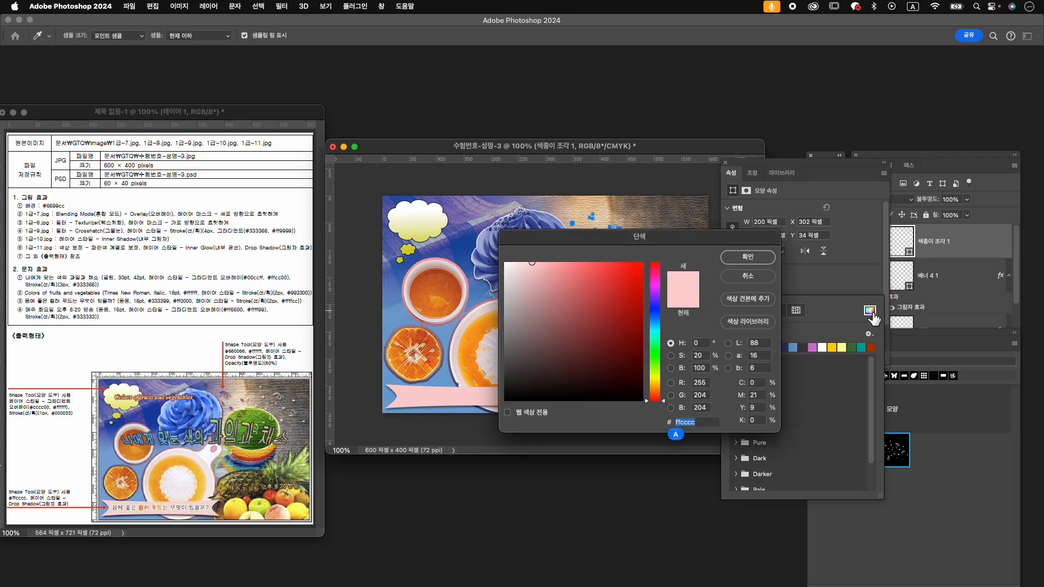
text(660066)
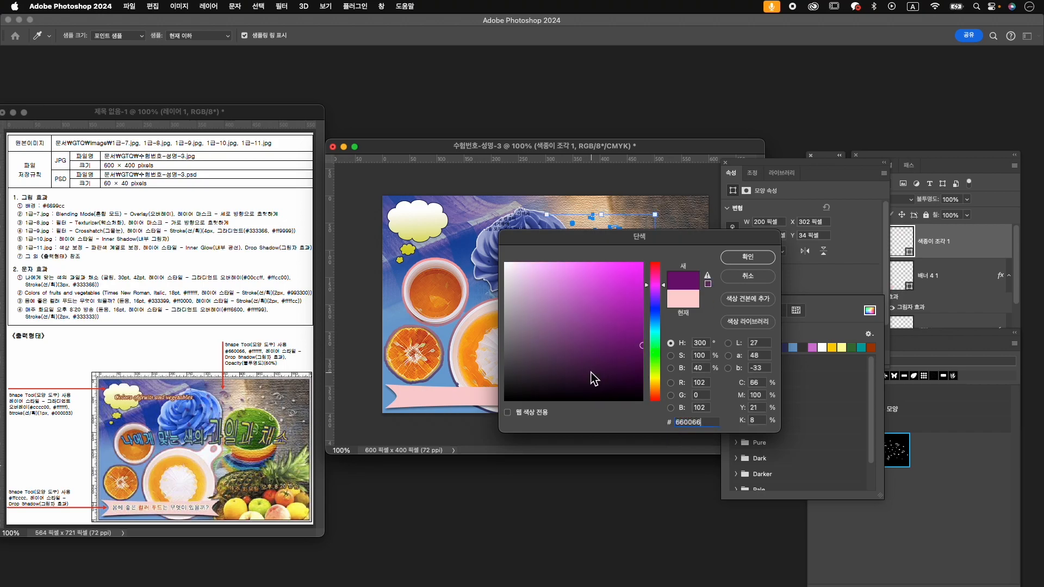
key(Return)
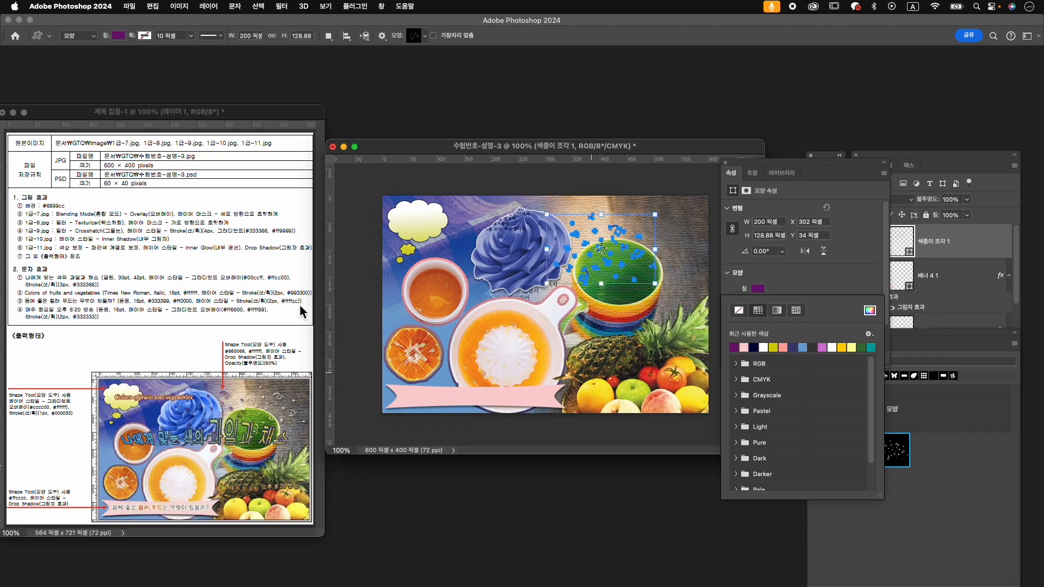
click(985, 250)
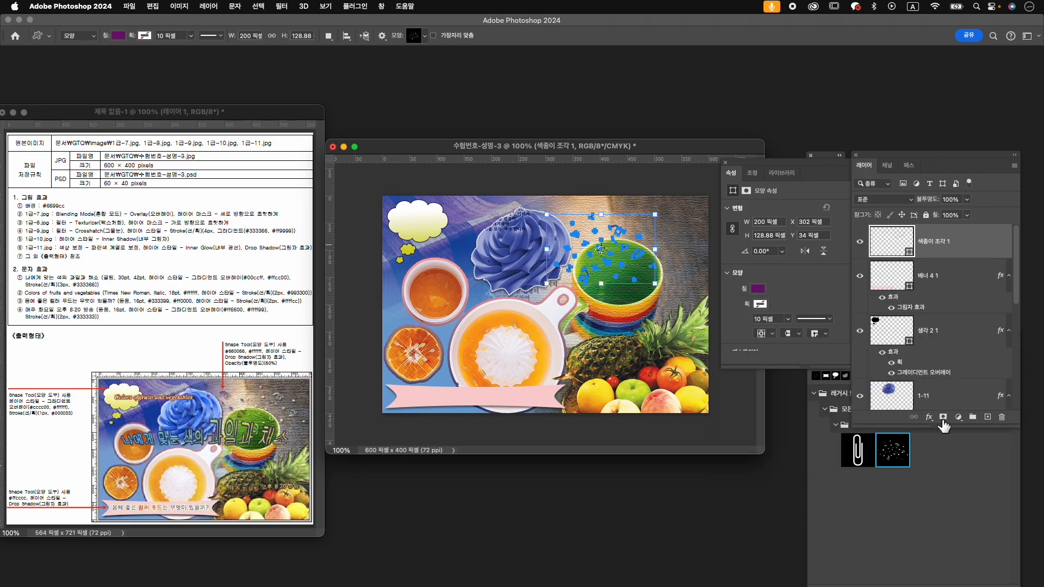
- Add a Drop Shadow to the confetti layer and set the layer's opacity to 60%
click(935, 424)
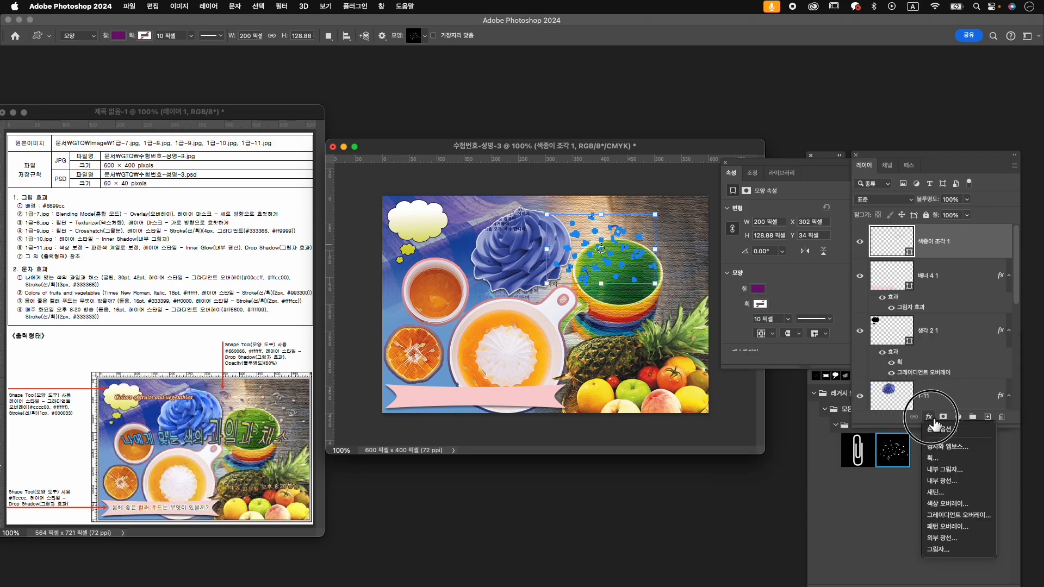
click(947, 553)
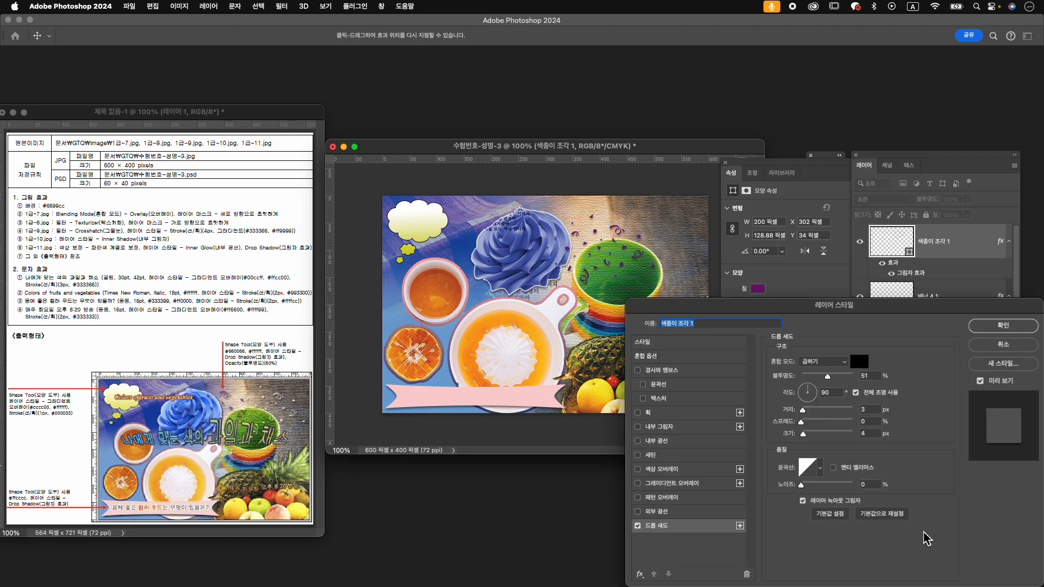
click(1008, 329)
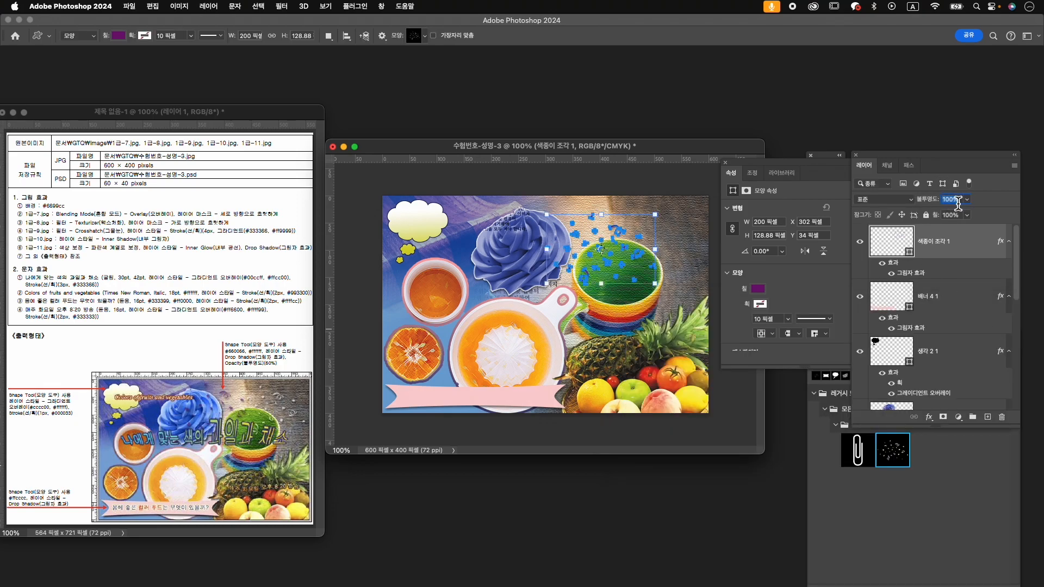
text(6)
- Move the purple confetti shape onto the blue rose's upper right area and enlarge it to about 235 × 152 px
key(super+t)
drag(618, 230, 601, 228)
key(Left)
key(Left)
drag(531, 279, 535, 259)
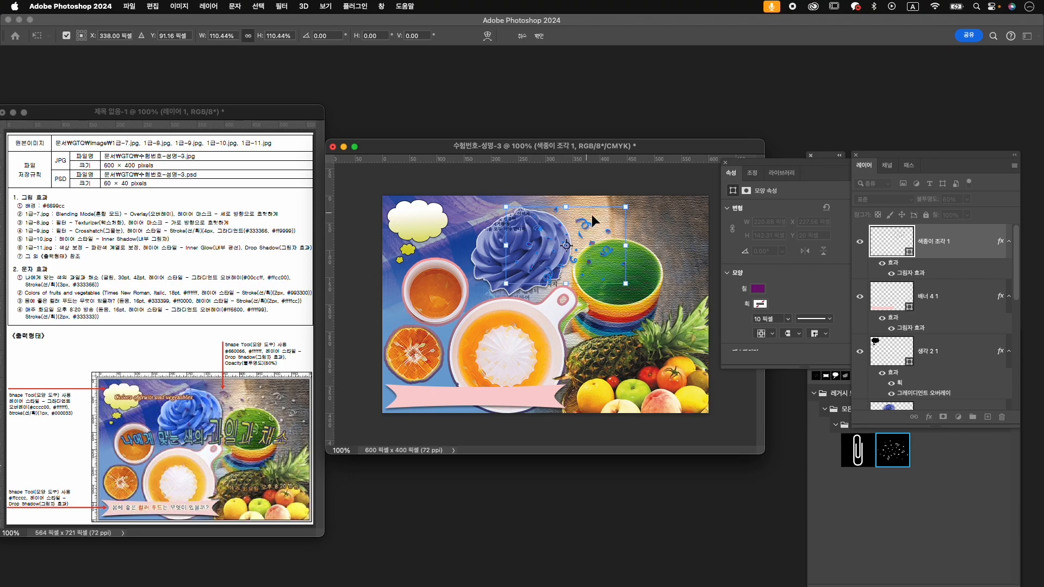
key(Left)
key(Left)
key(Left)
key(Left)
key(Left)
key(Left)
key(Left)
key(Left)
key(Left)
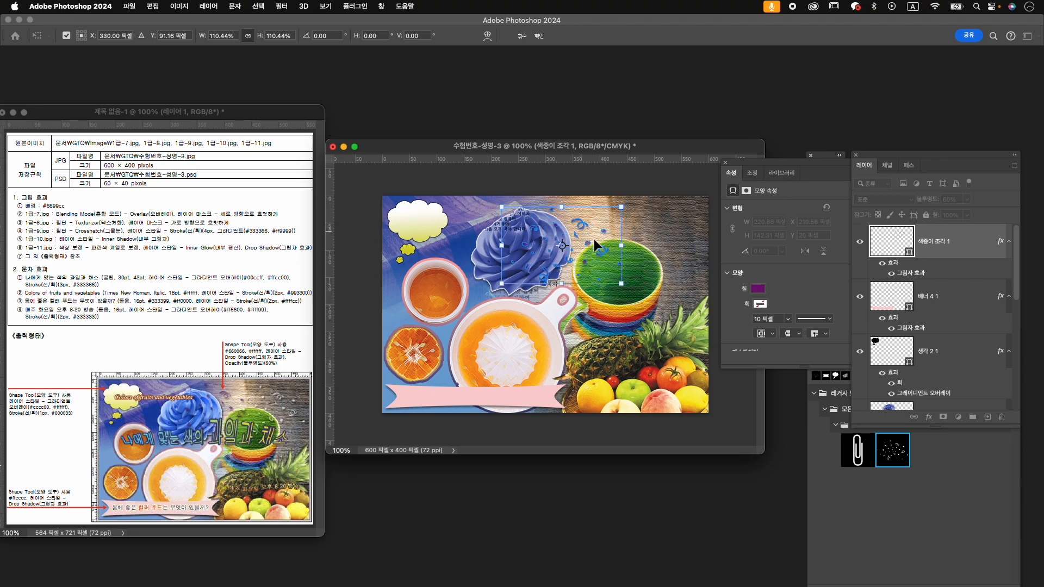
drag(500, 207, 492, 201)
key(Return)
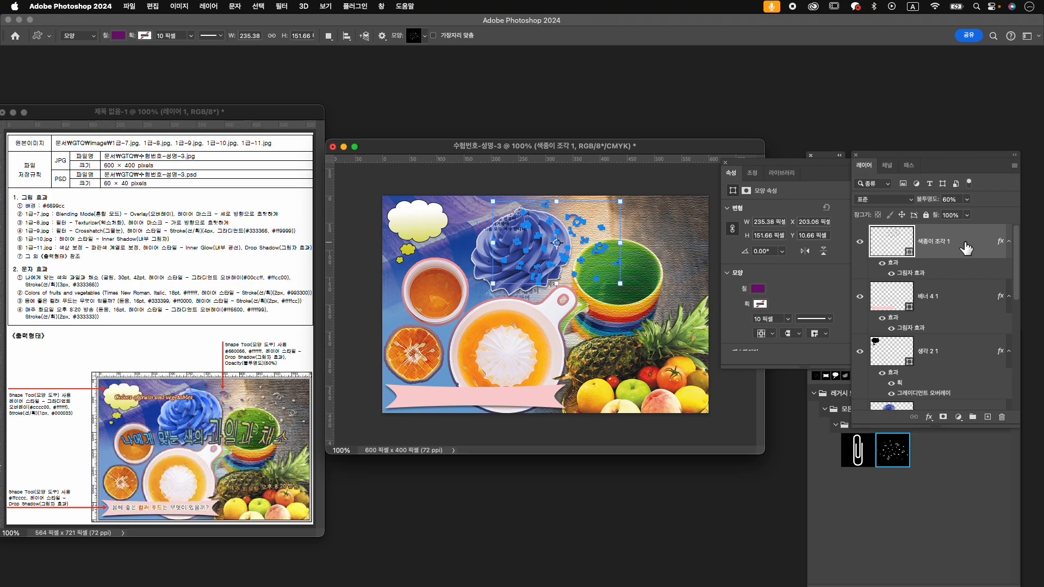
- Duplicate the confetti layer and move the copy over the green cup, reaching the canvas's right edge
key(super+j)
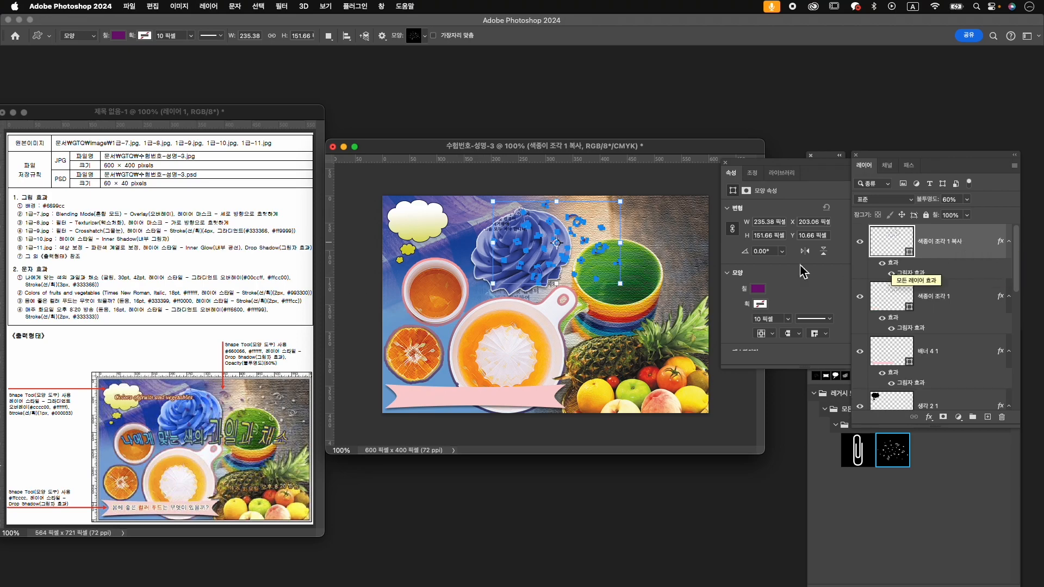
key(super+t)
drag(582, 230, 675, 225)
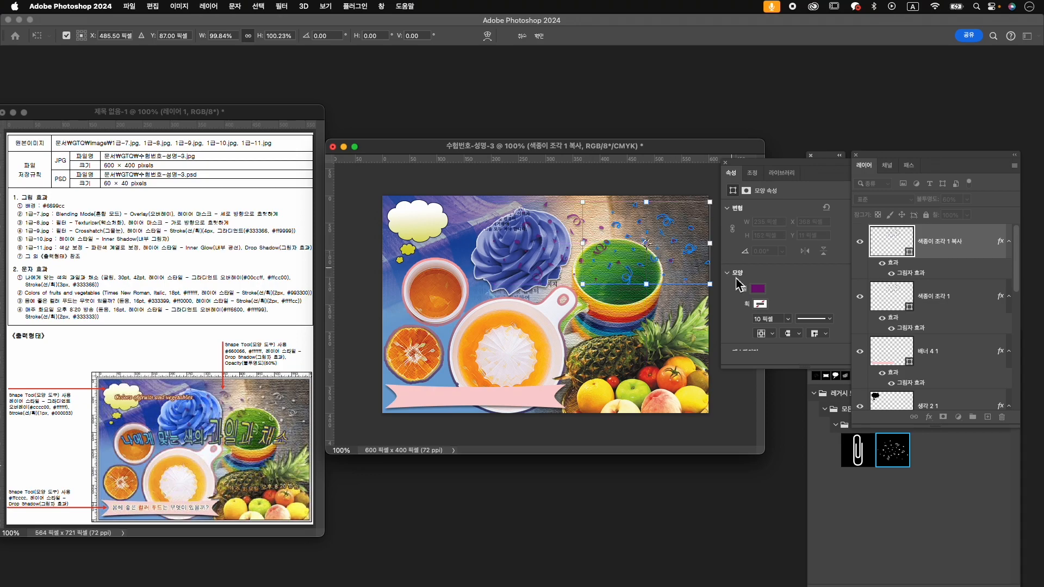
key(Return)
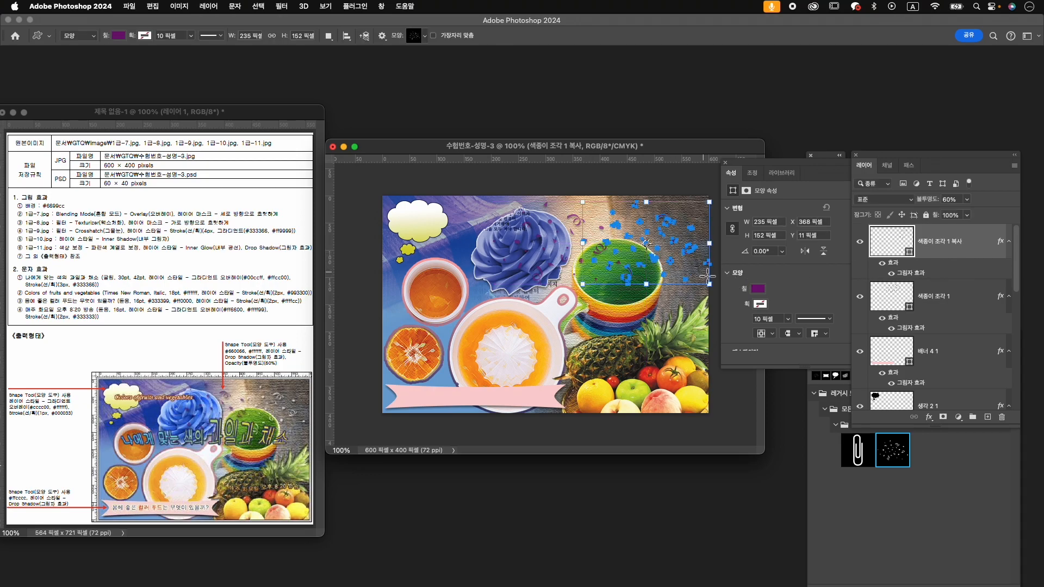
- Set the confetti copy's fill colour to #ffffff
click(758, 288)
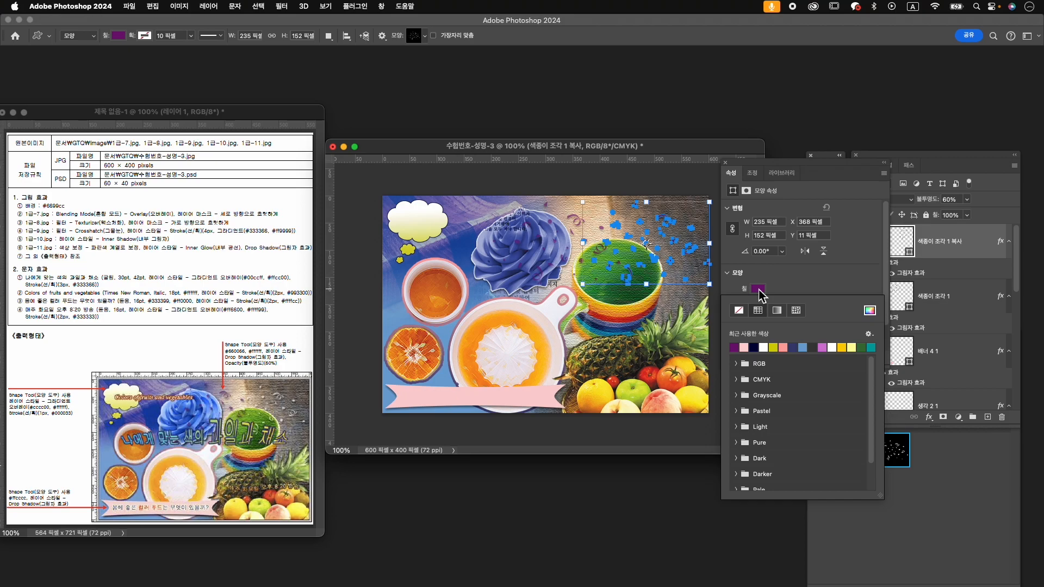
click(869, 310)
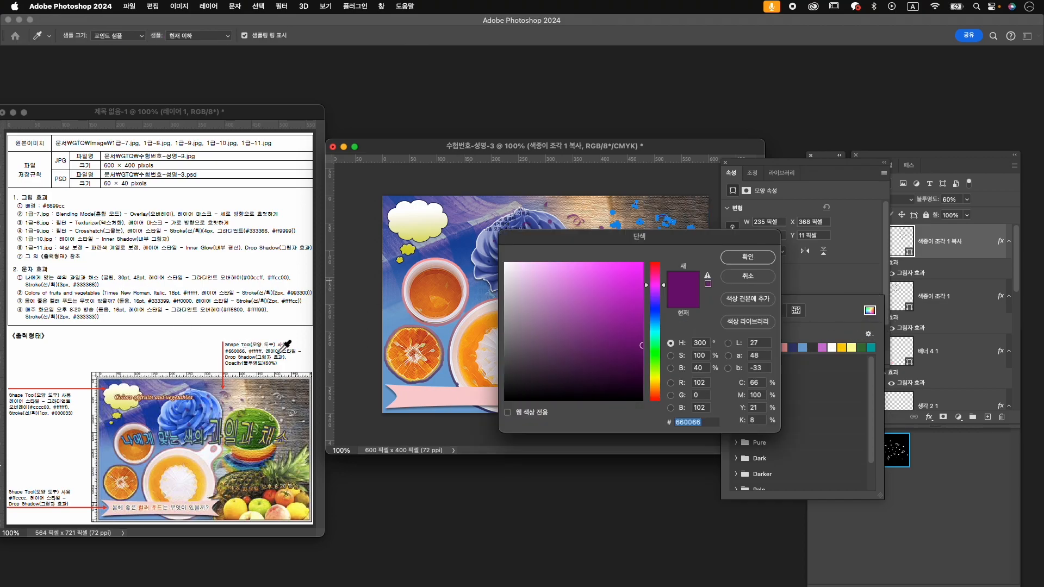
click(447, 233)
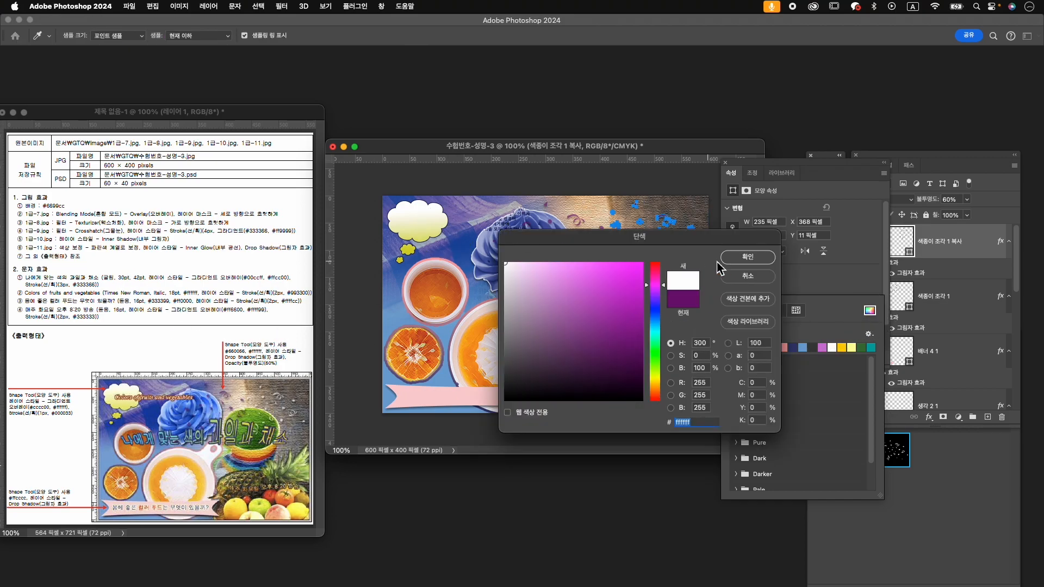
click(763, 264)
click(956, 251)
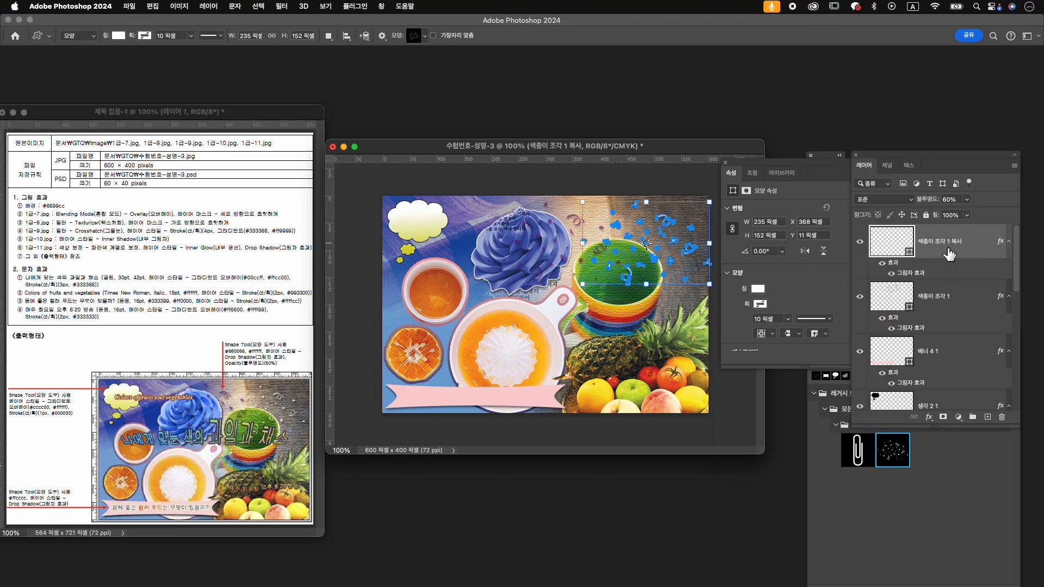
- Close the shape properties and shape library, and deselect the confetti copy with the Move tool
click(728, 166)
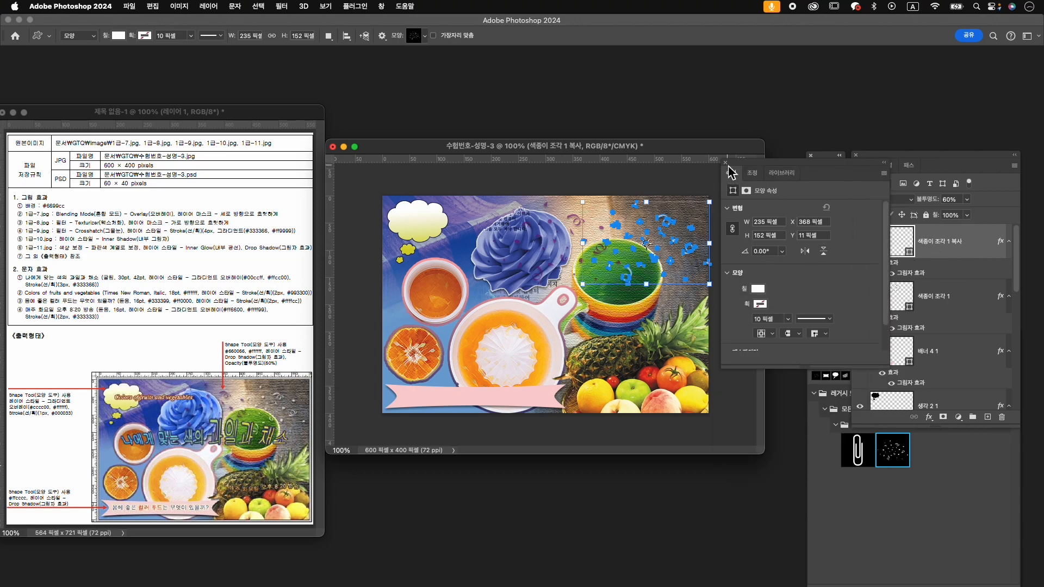
click(725, 162)
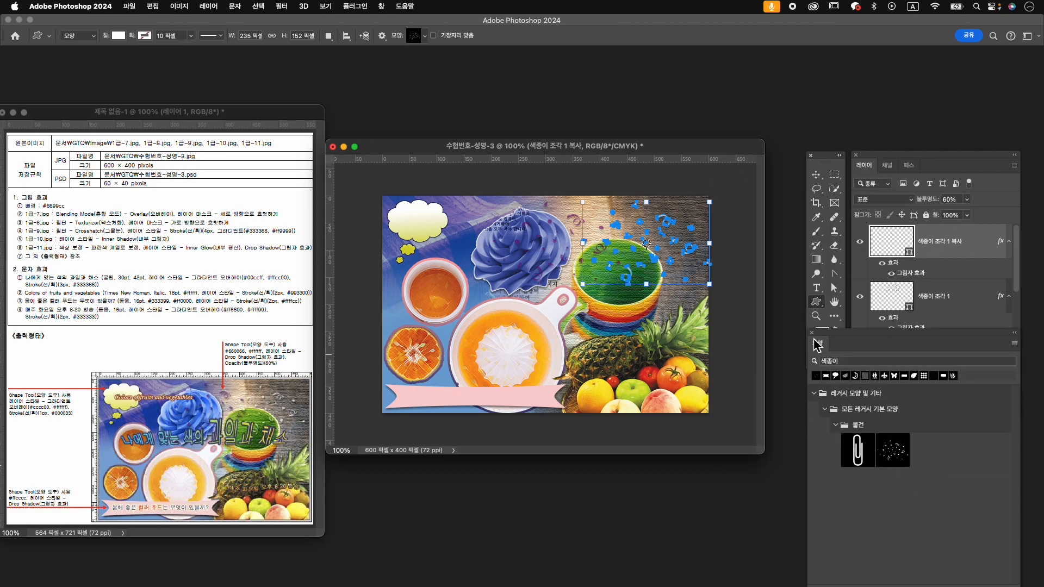
click(811, 332)
click(815, 175)
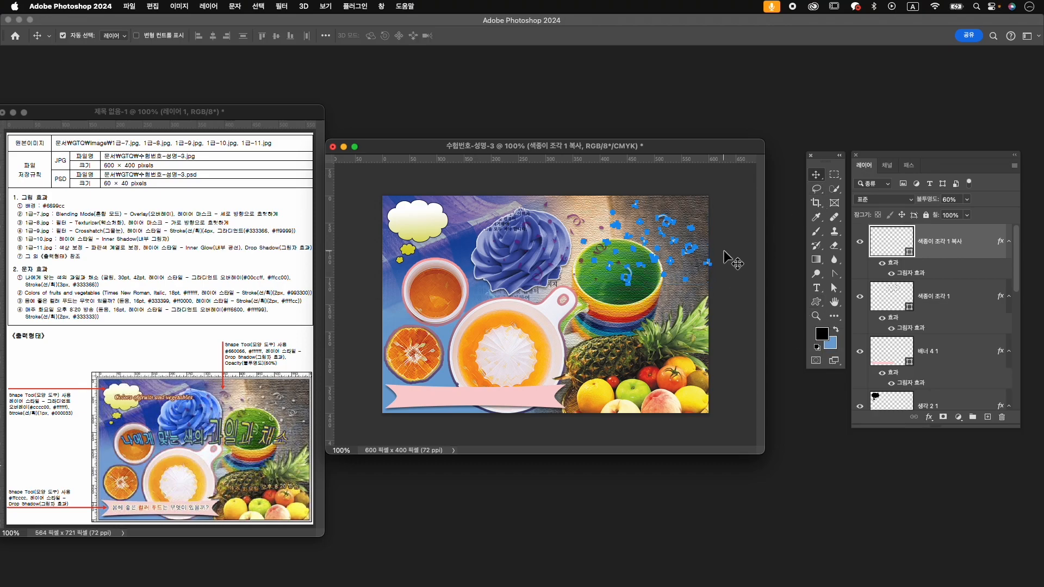
click(723, 283)
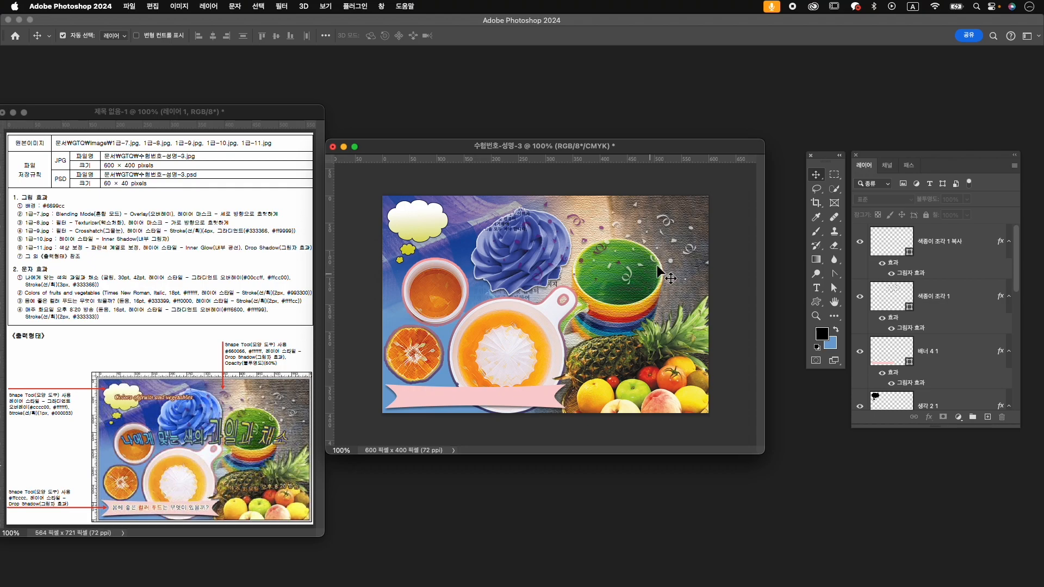
- Start a free transform on the white confetti copy over the green cup
click(949, 241)
key(ctrl+t)
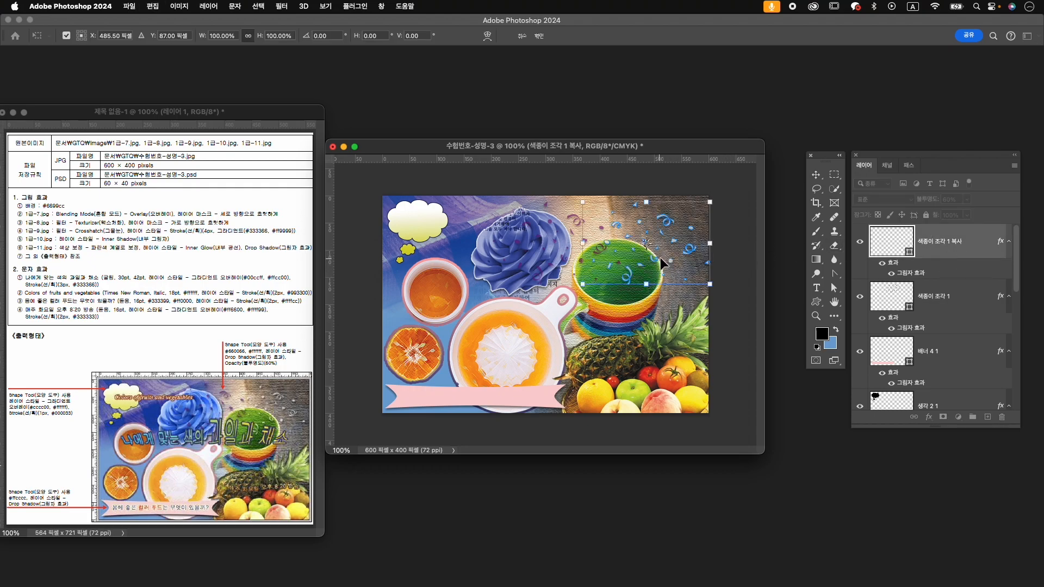
- Confirm the confetti copy's transform and add the 30 pt text "나에게 맞는 색의 과일과 채소" across the middle of the image
key(Return)
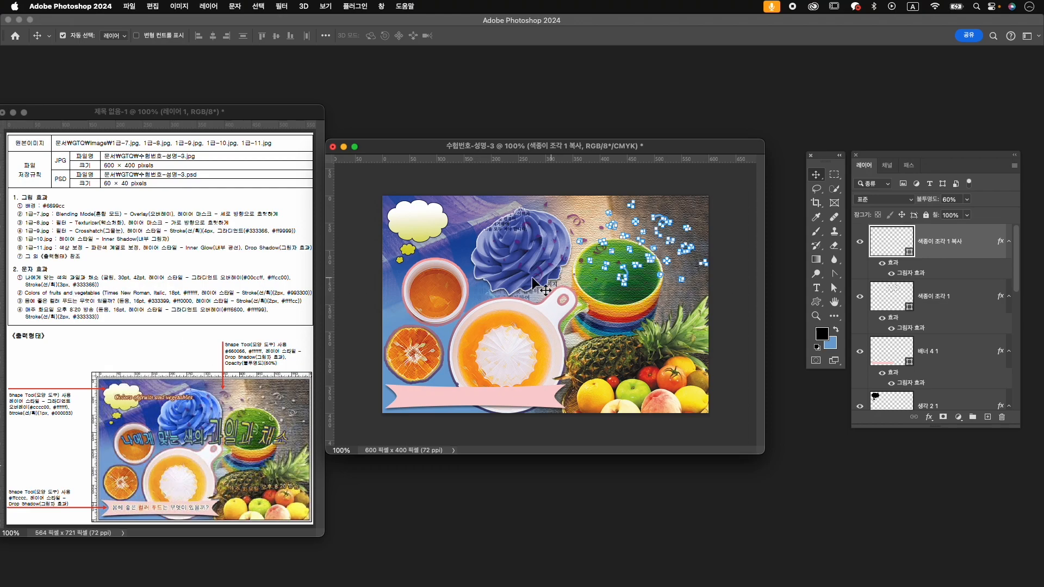
key(t)
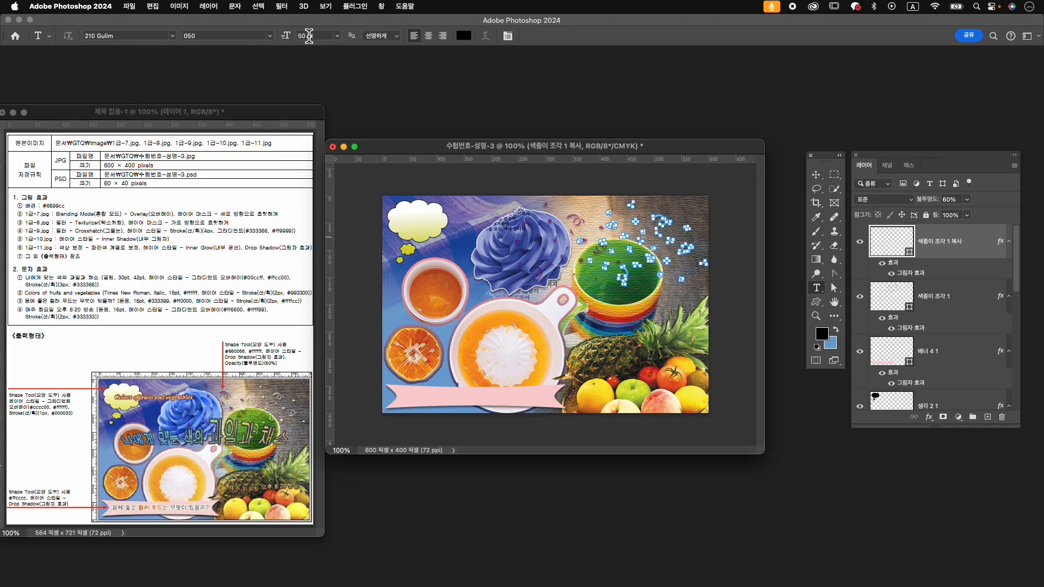
text(3)
click(423, 297)
key(ctrl+space)
text(나에)
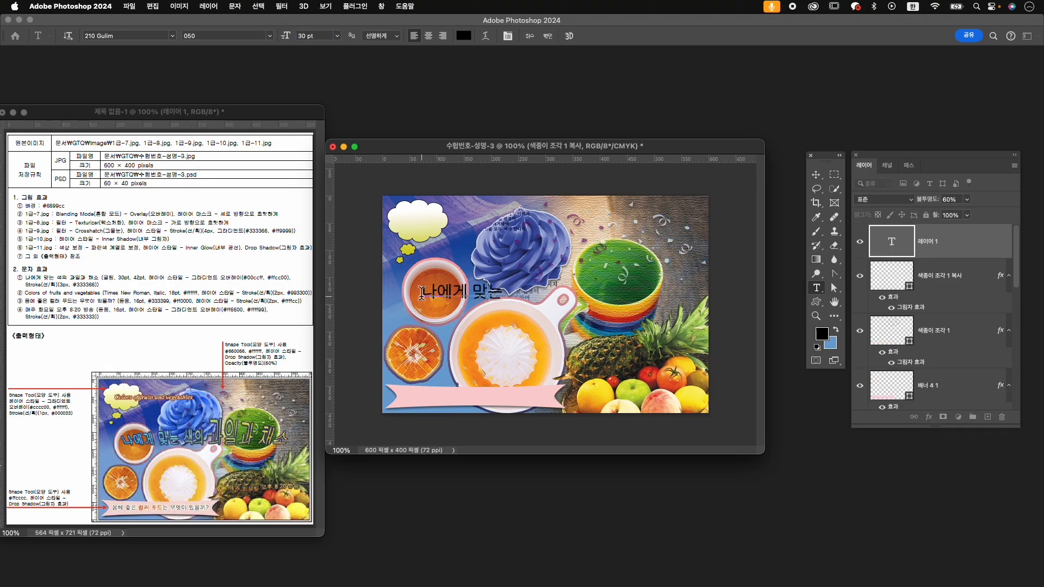
text(게 맞는 색의 과일과 채소)
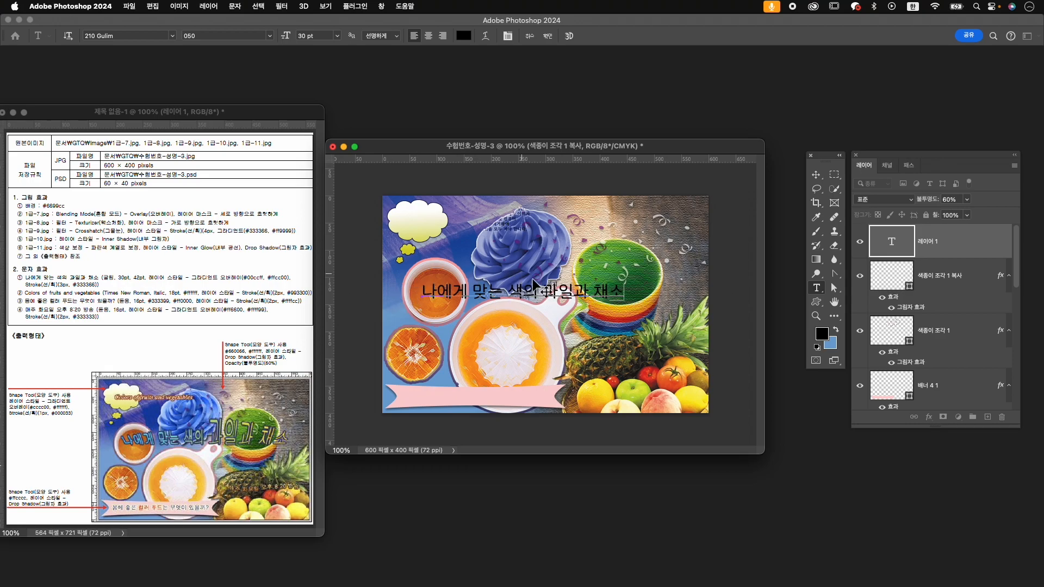
- Set the words "과일과 채소" in the title text to 42 pt and commit the text
drag(544, 292, 634, 299)
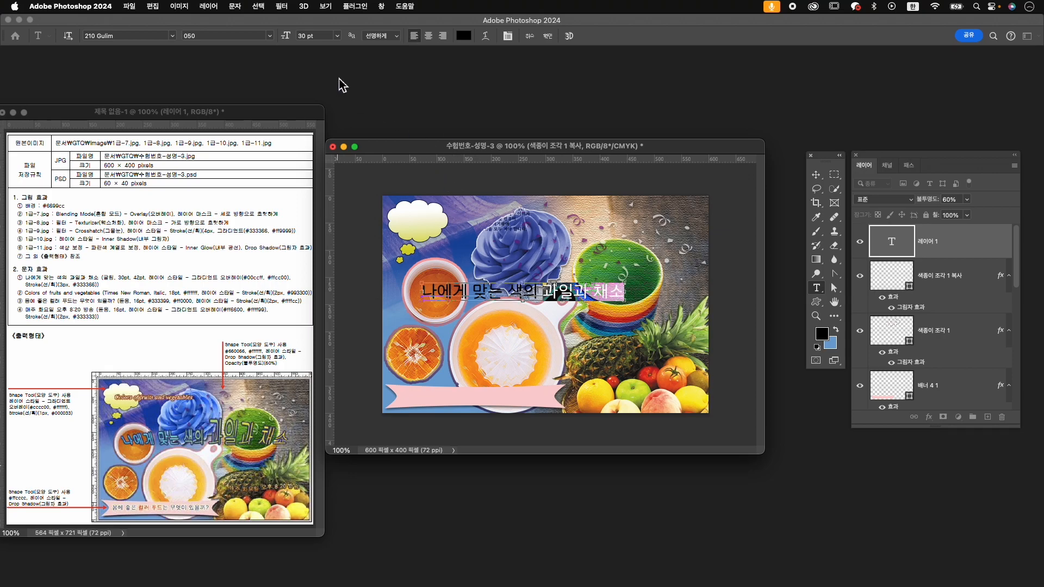
key(super+t)
click(674, 306)
key(Caps_Lock)
text(42)
key(Return)
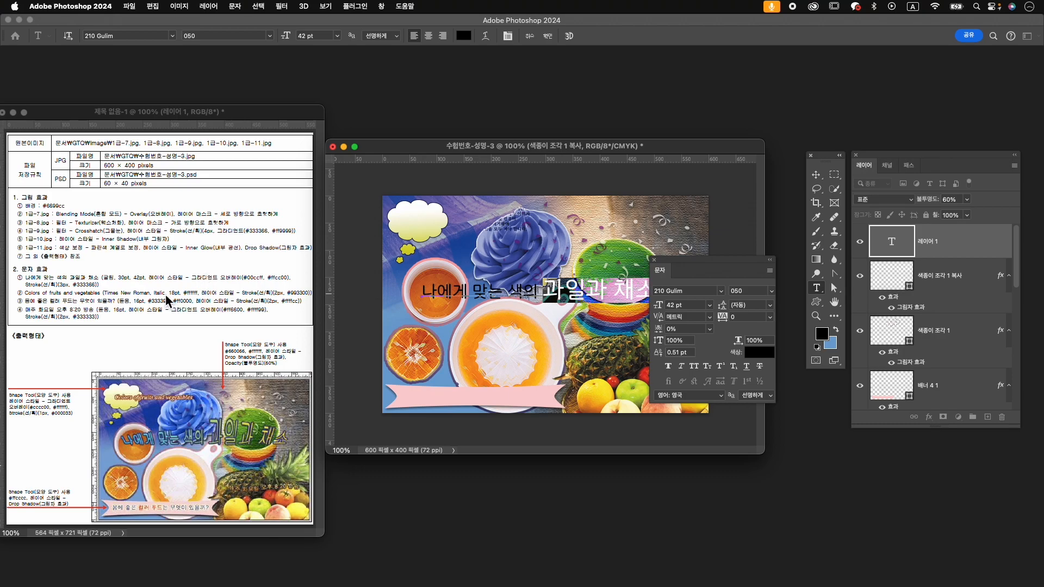
click(549, 36)
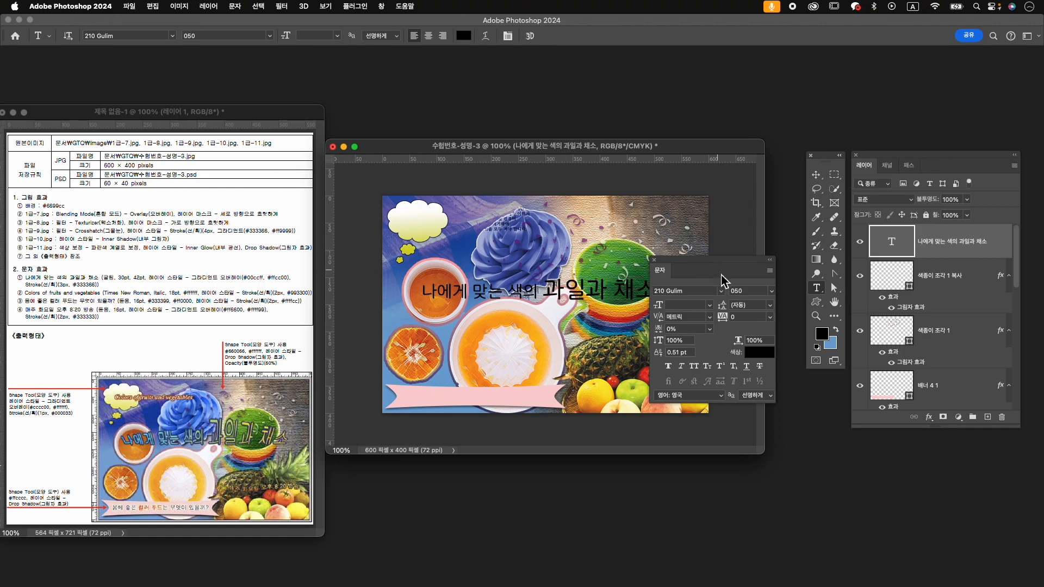
drag(710, 261, 770, 405)
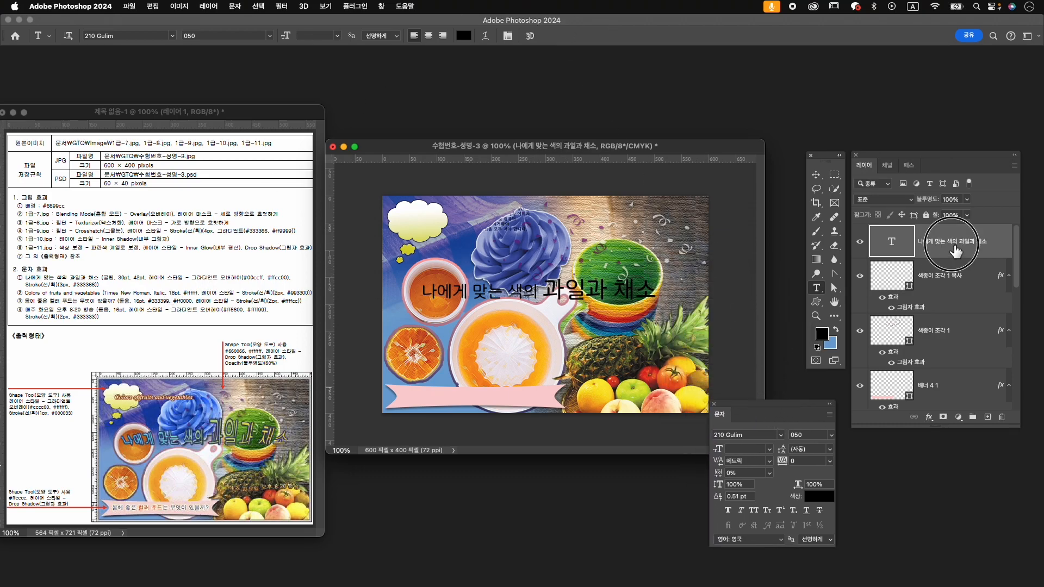
- Add a Gradient Overlay to the title text layer and set the gradient's starting colour to #00ccff
click(929, 417)
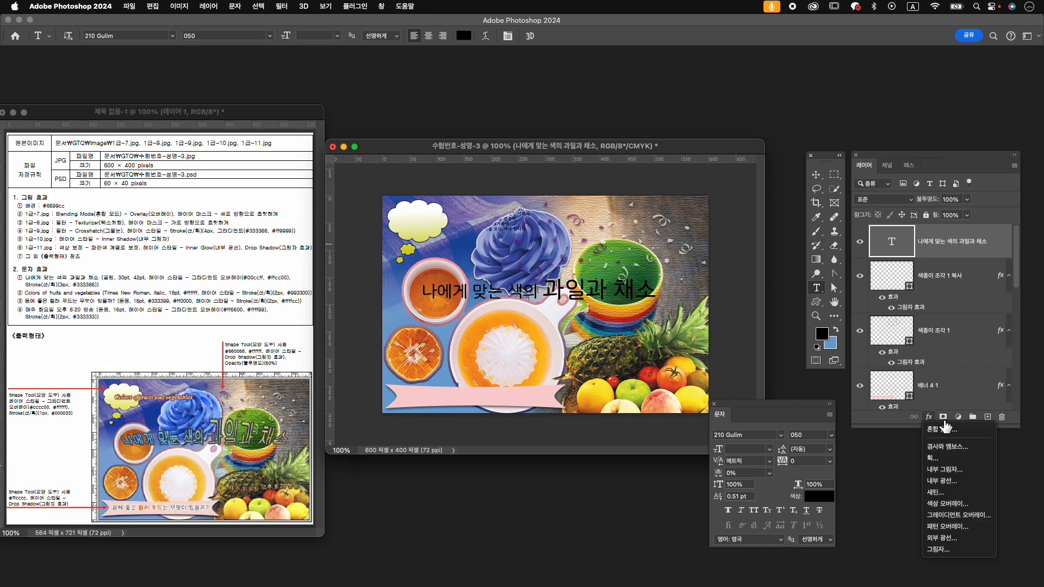
click(956, 515)
click(822, 387)
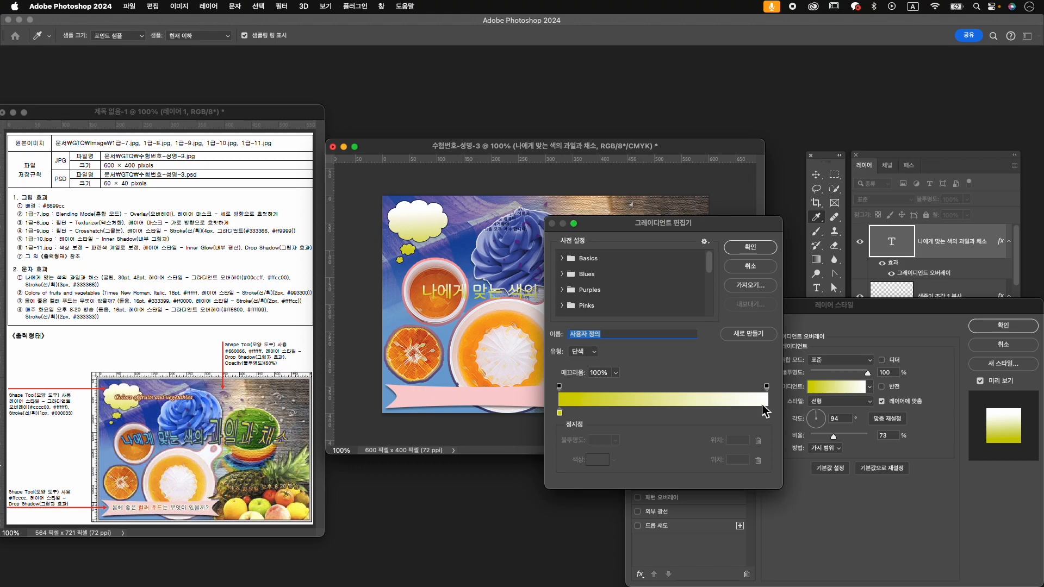
double_click(560, 413)
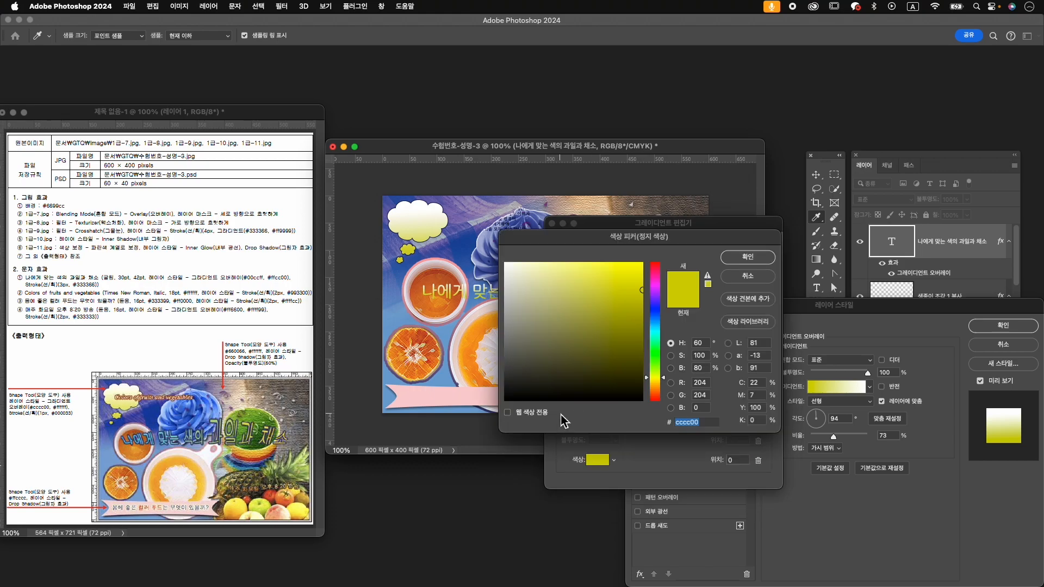
text(00ccff)
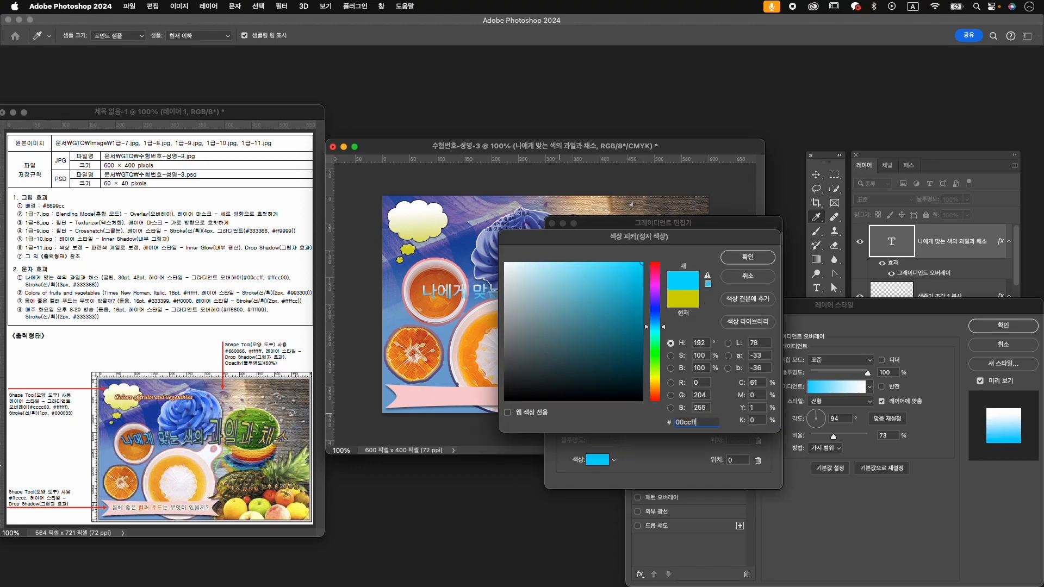
key(Return)
- Set the title gradient's end colour to #ffcc00 and the overlay angle to 0°
double_click(766, 412)
text(ffcc00)
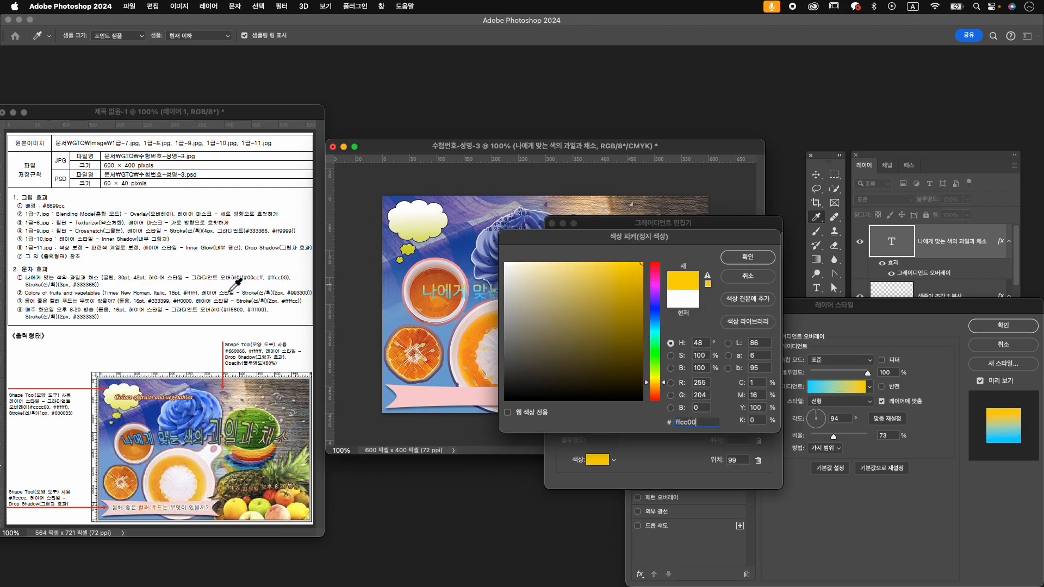
key(Return)
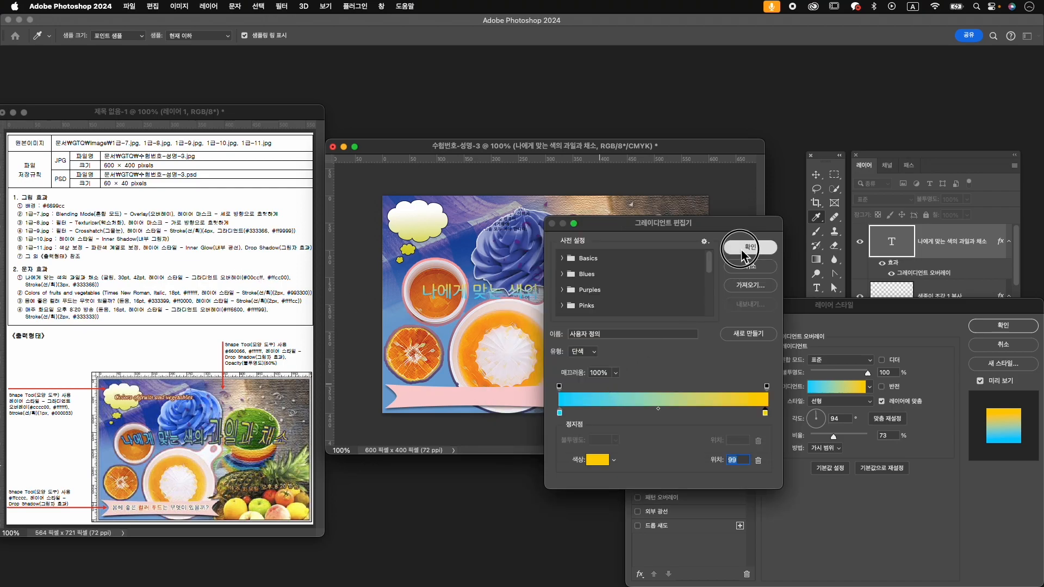
click(749, 248)
click(826, 422)
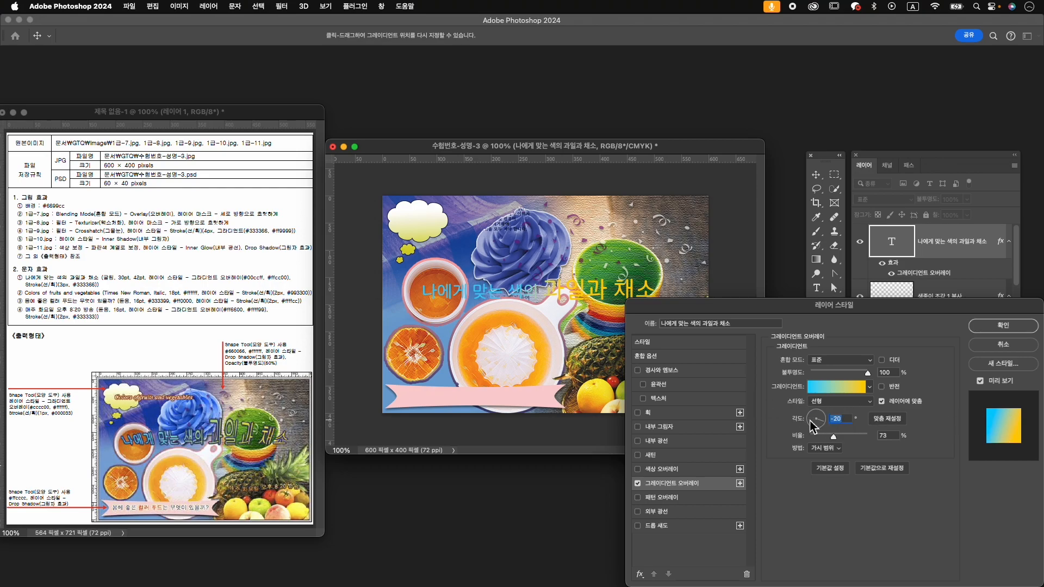
text(0)
- Add a 3 px outside Stroke in #333366 to the title text and apply the layer style
click(666, 413)
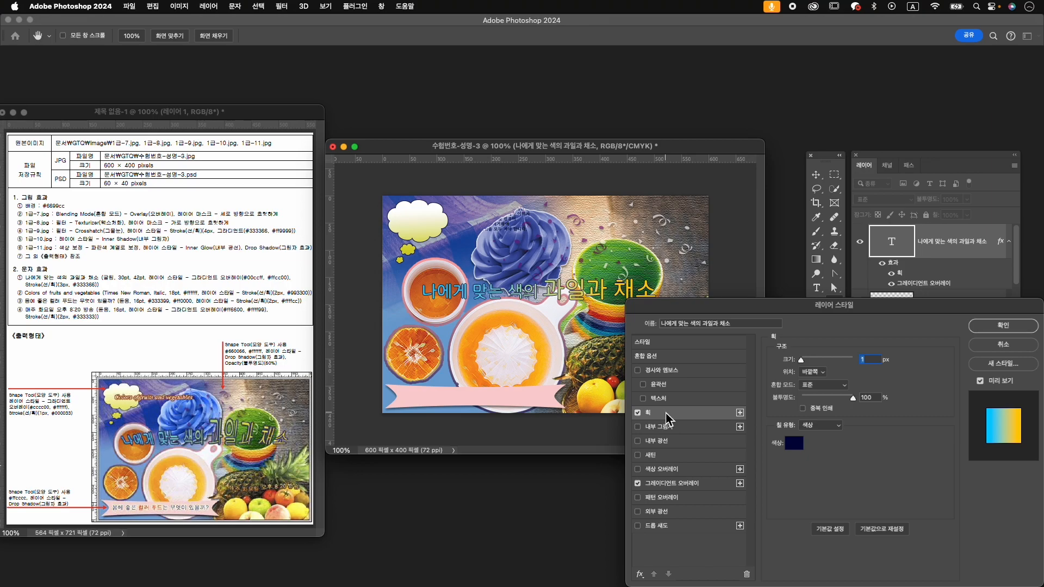
text(3)
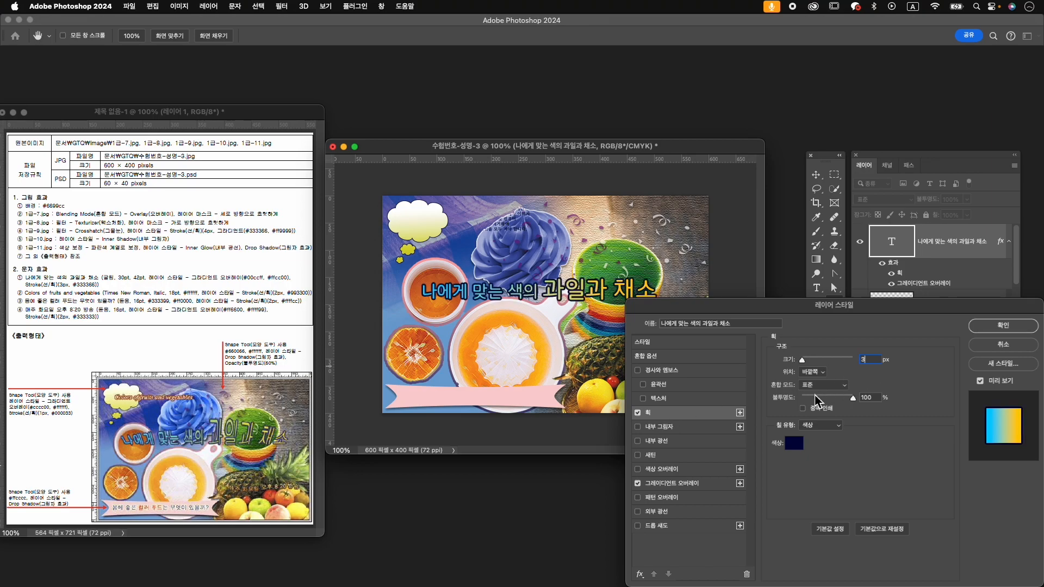
click(795, 445)
text(333366)
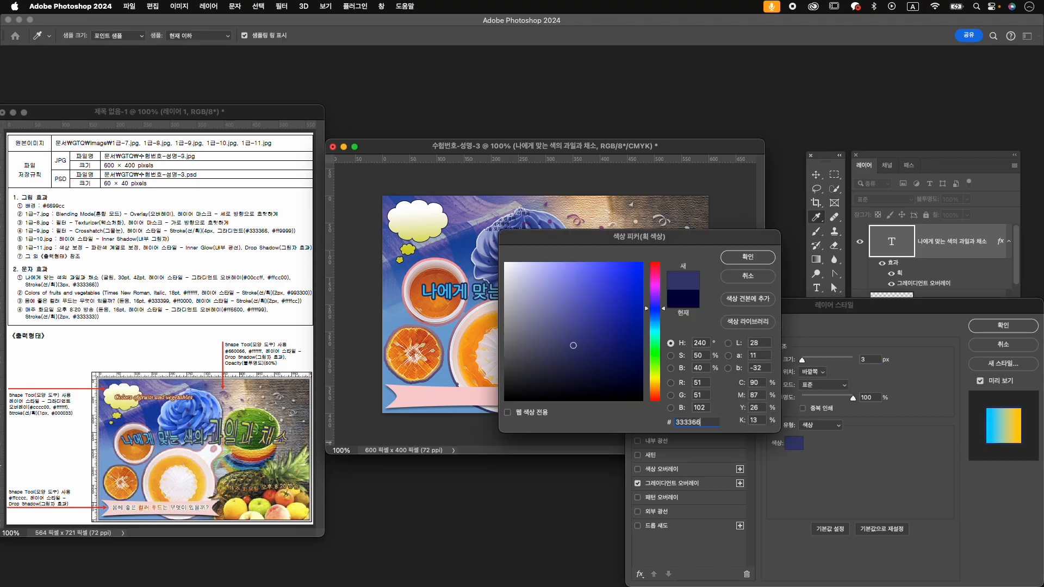
key(Return)
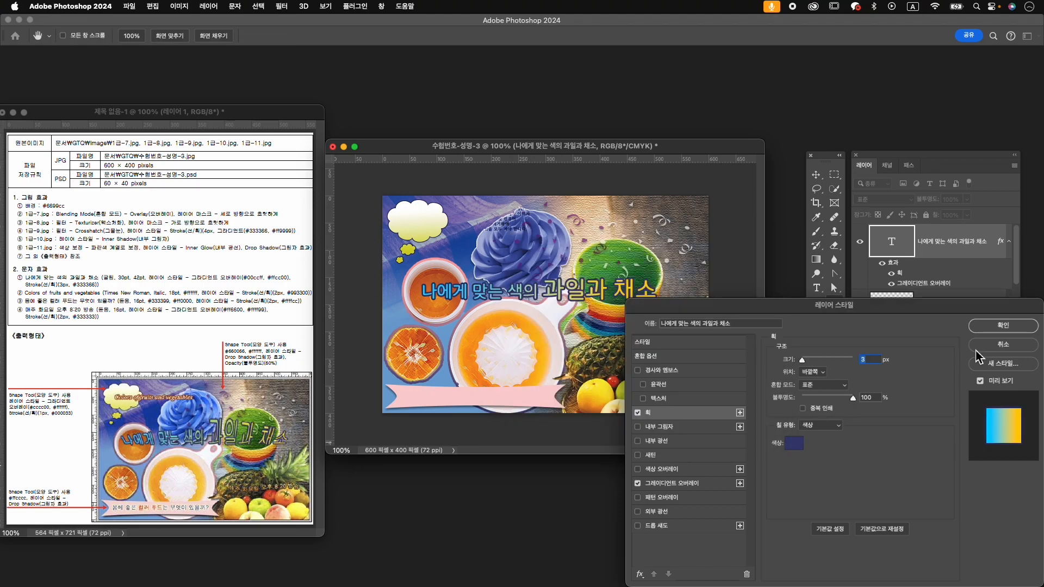
click(1002, 326)
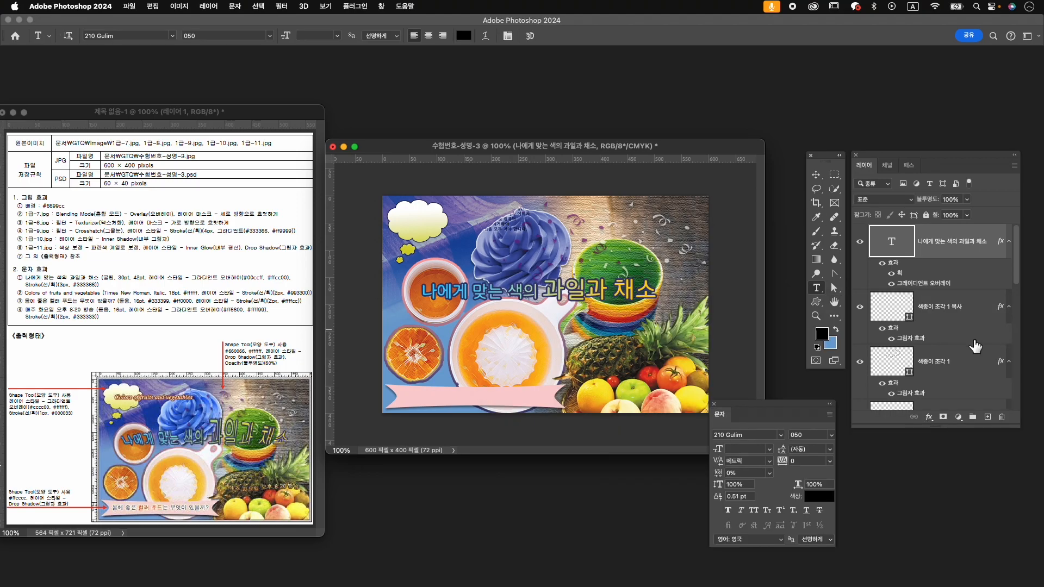
- Warp the title text with the Shell Upper (위가 넓은 조개) style and reduce its bend
click(486, 35)
click(857, 227)
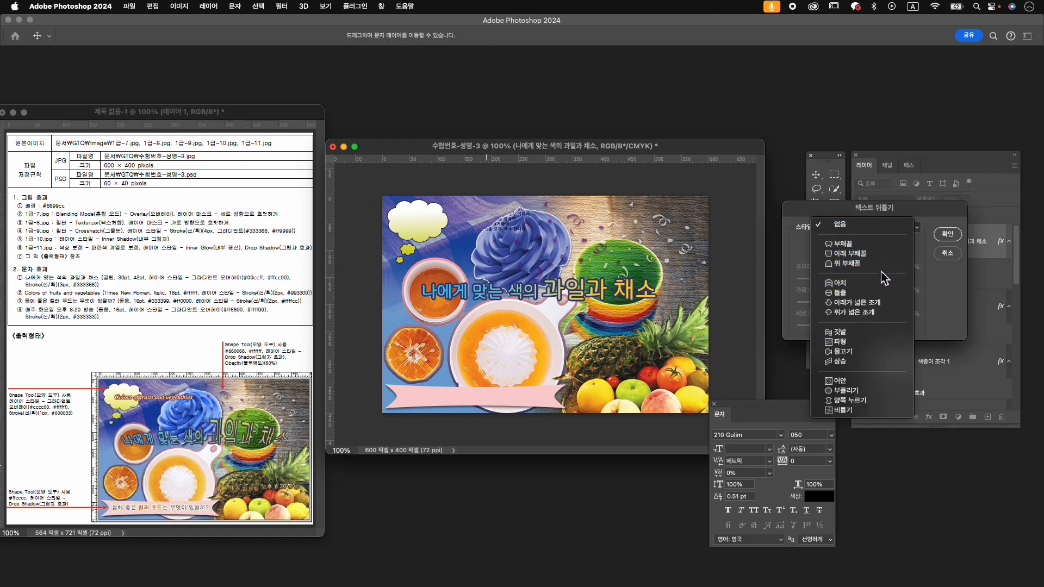
click(885, 317)
drag(881, 280, 863, 280)
click(943, 237)
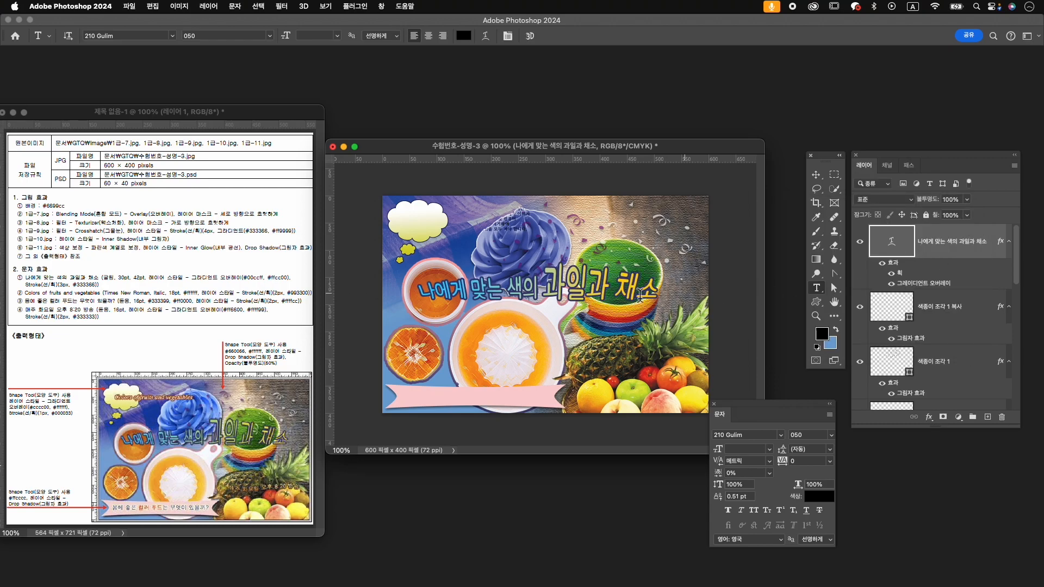
- Move the warped title slightly up and left to about X 280 px, Y 145 px
drag(578, 272, 572, 271)
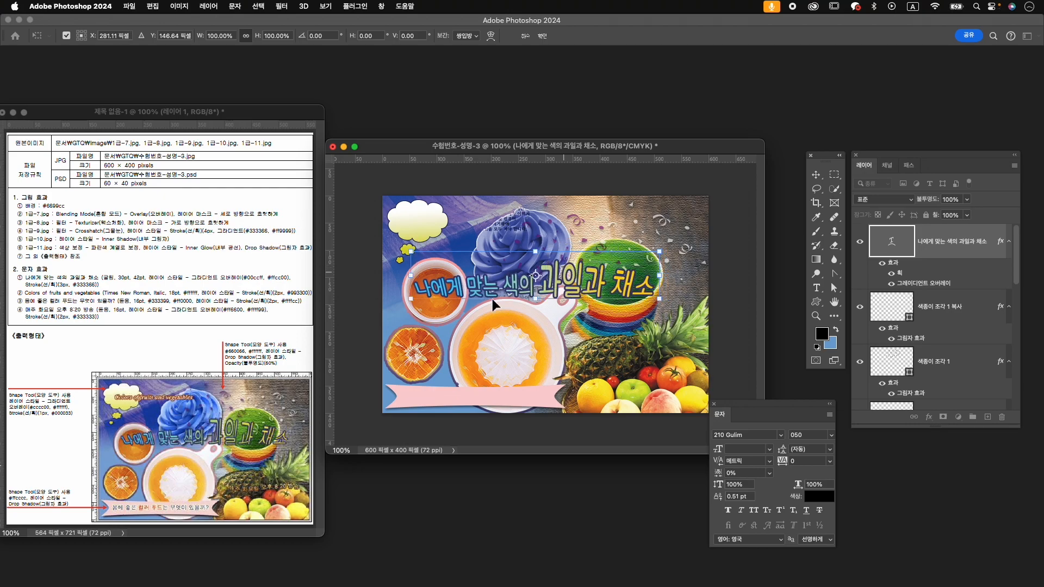
key(Up)
key(Up)
key(Left)
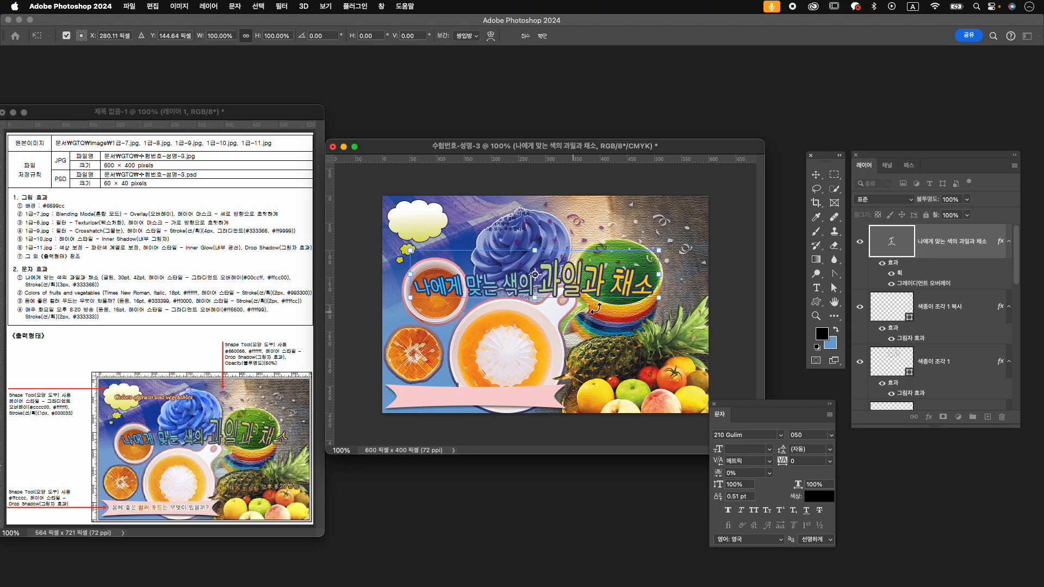
key(Return)
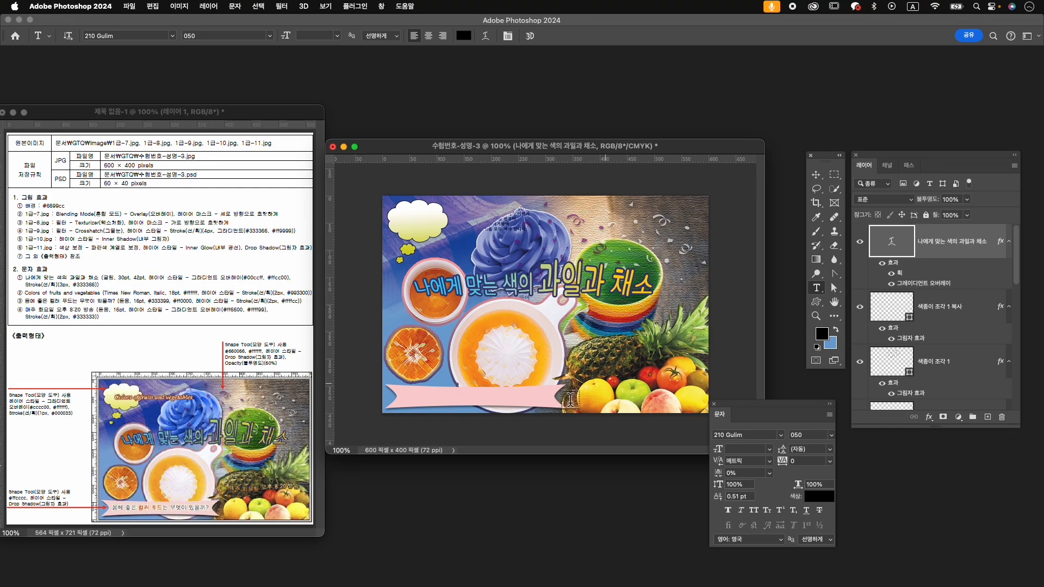
- Set the baseline shift of the text to 0 pt in the character settings
click(811, 461)
click(740, 497)
text(0)
key(Return)
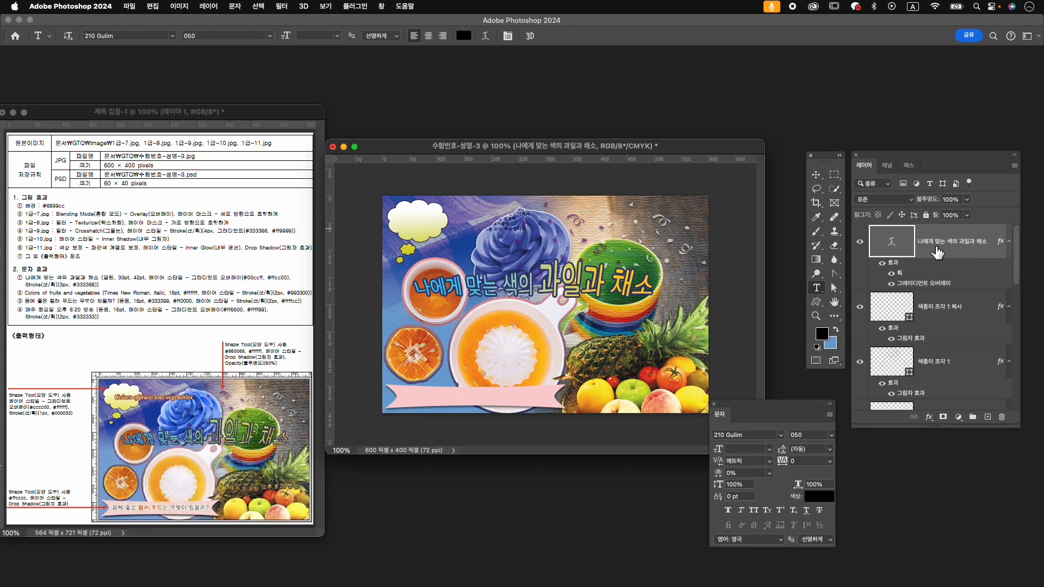
- Add the text "Colors of fruits and vegetables" starting over the cloud shape near the image's upper-left corner
click(413, 223)
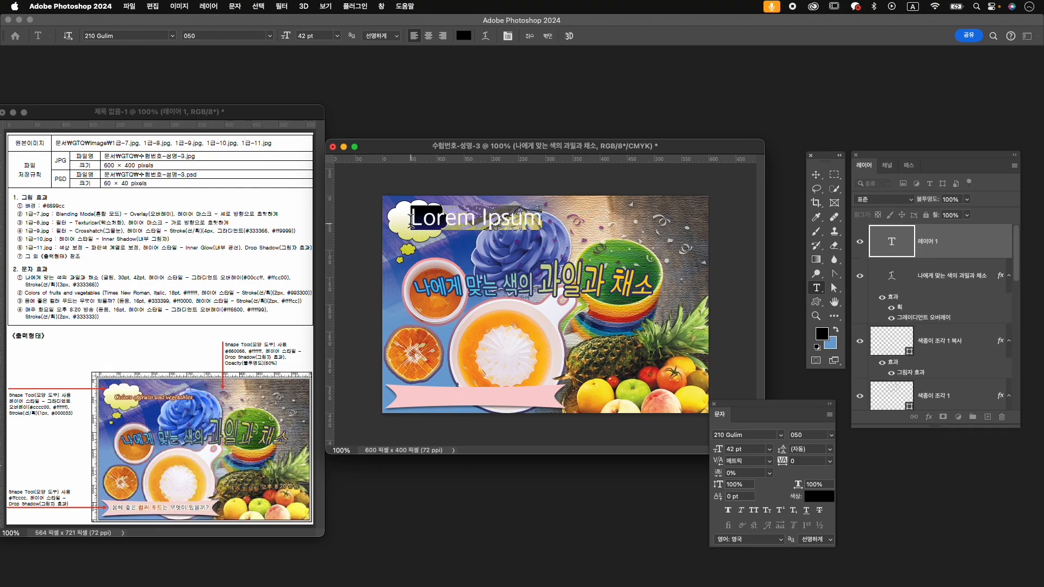
key(Caps_Lock)
key(BackSpace)
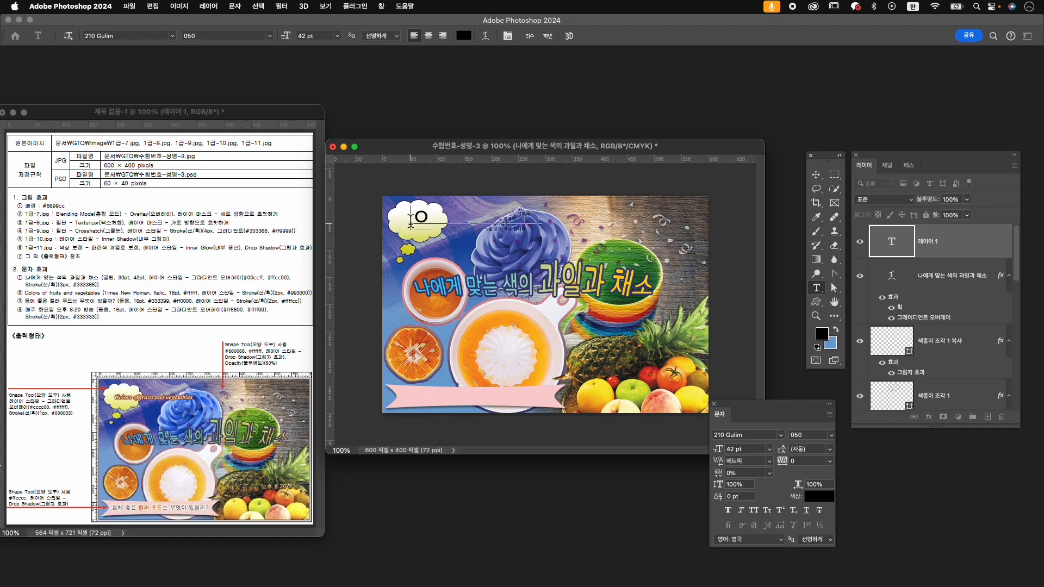
text(Colors of fu)
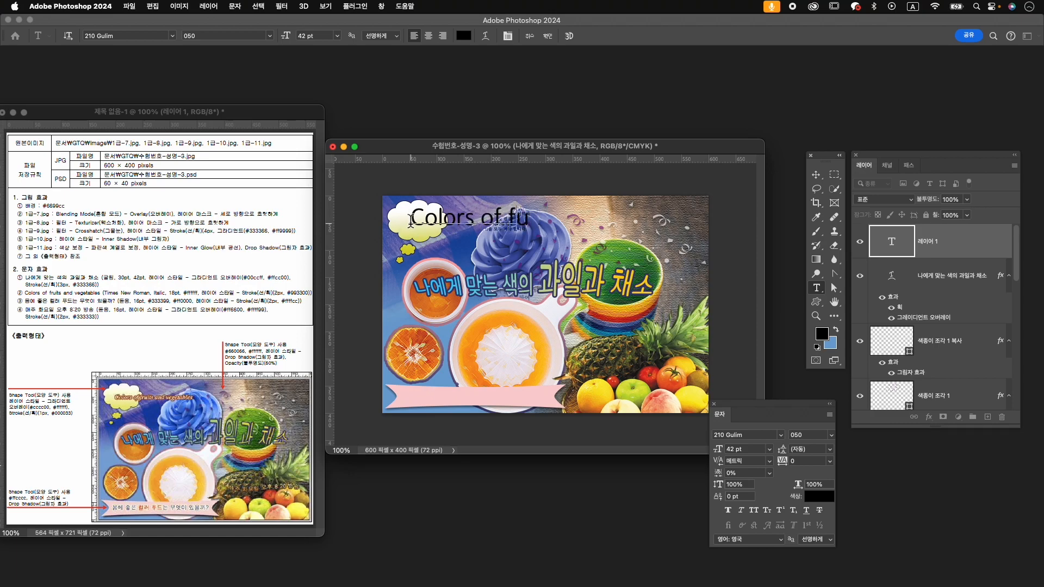
text(rits and vegetable)
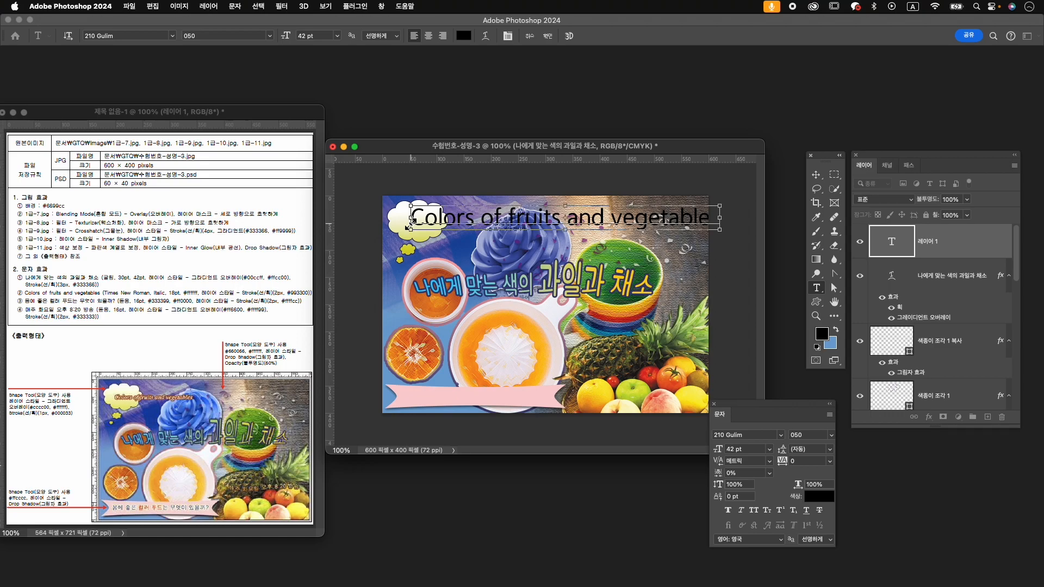
- Format the whole "Colors of fruits and vegetables" text in Times Italic at 18 pt
key(super+a)
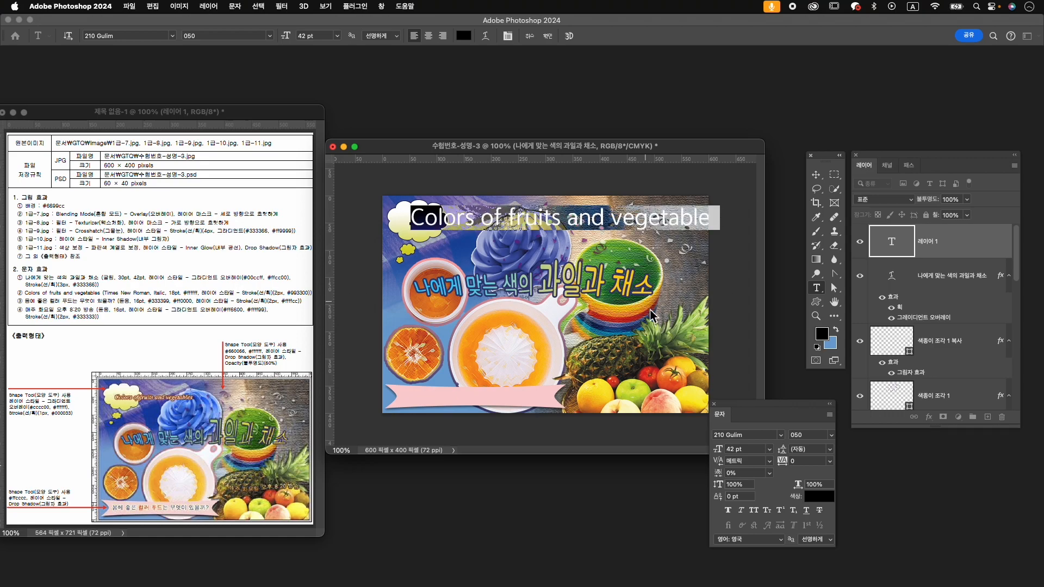
click(742, 435)
text(times)
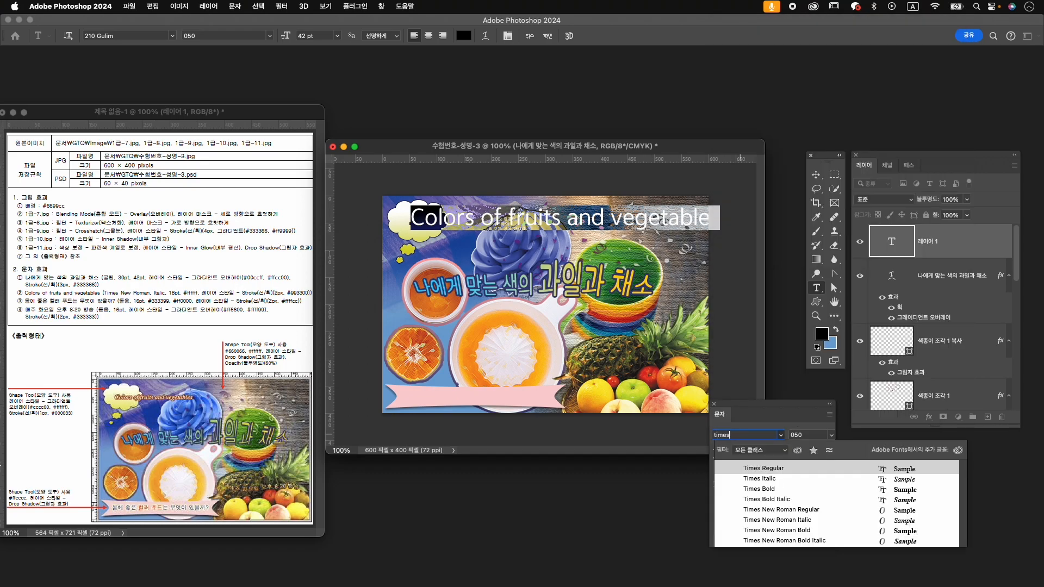
click(777, 478)
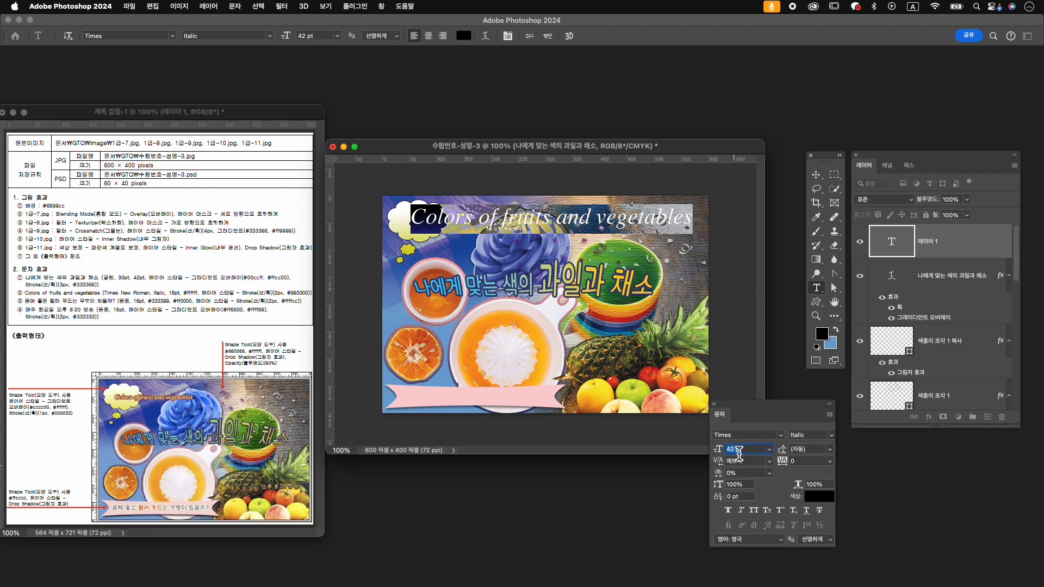
text(18)
key(Return)
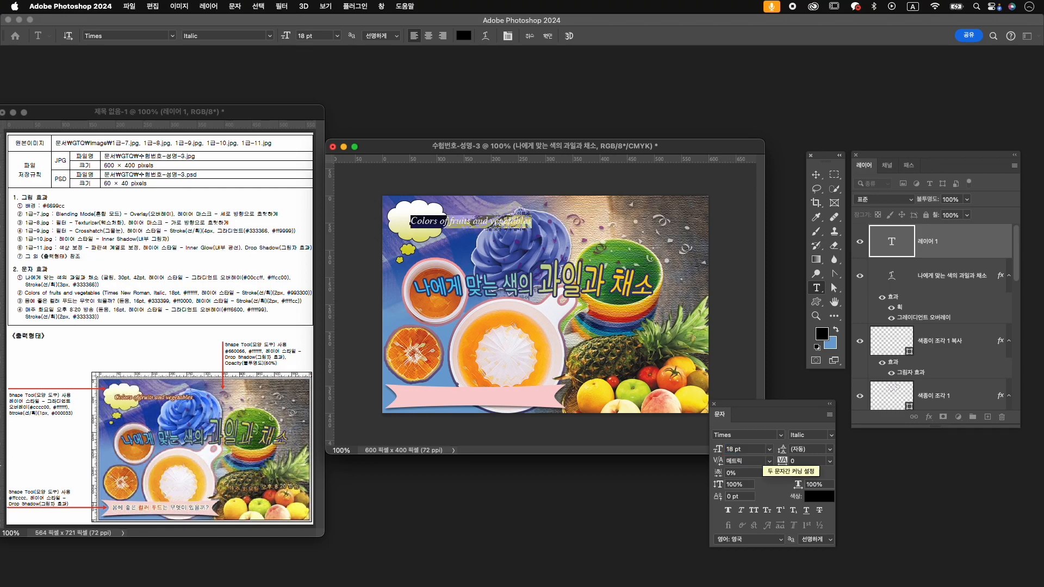
- Set the color of the "Colors of fruits and vegetables" text to white (#ffffff) and commit the text
click(819, 496)
drag(630, 347, 492, 260)
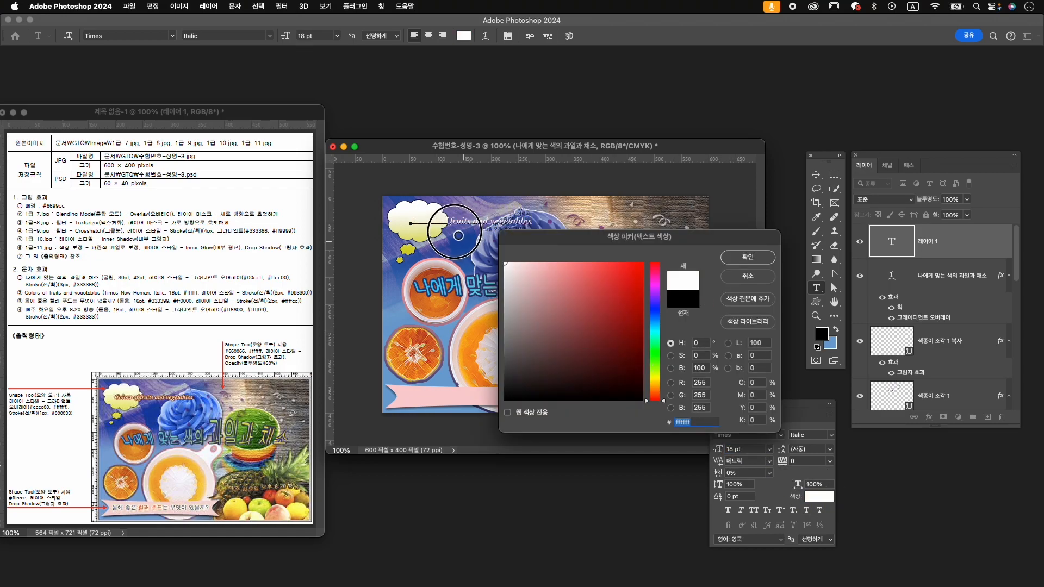
click(737, 260)
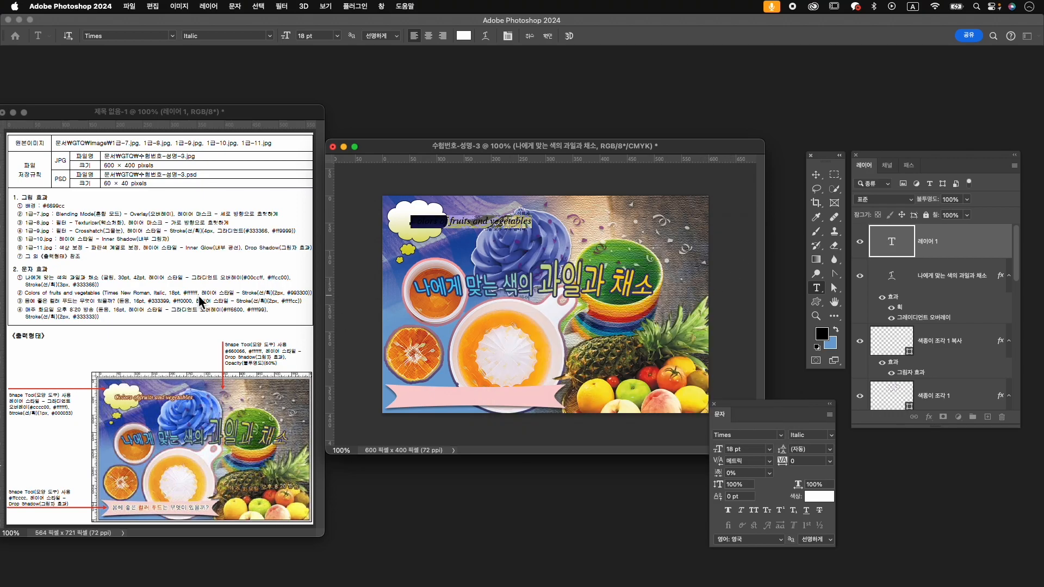
click(548, 36)
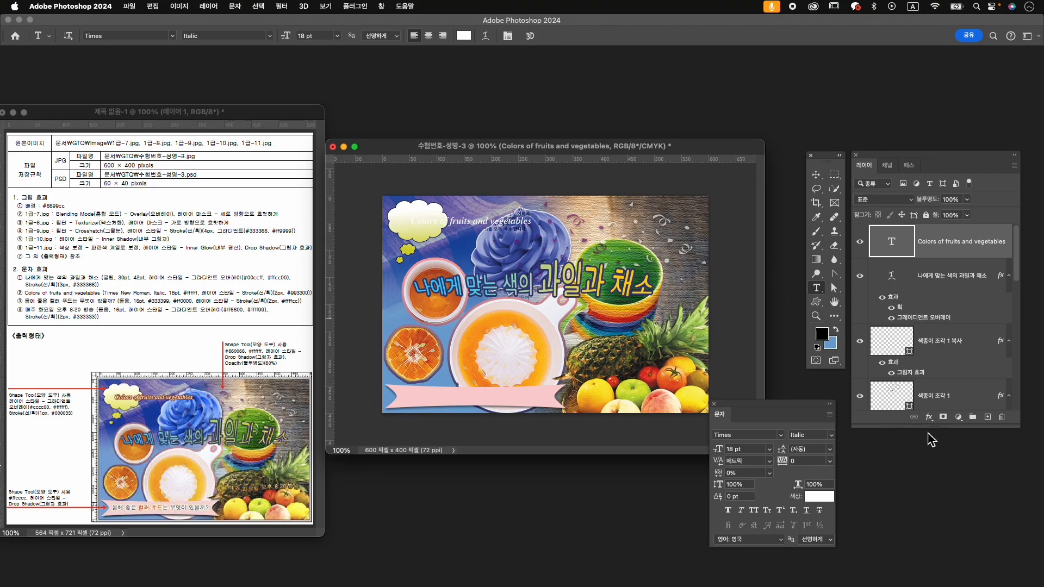
- Add a 2 px stroke in #993300 to the "Colors of fruits and vegetables" text layer
click(928, 417)
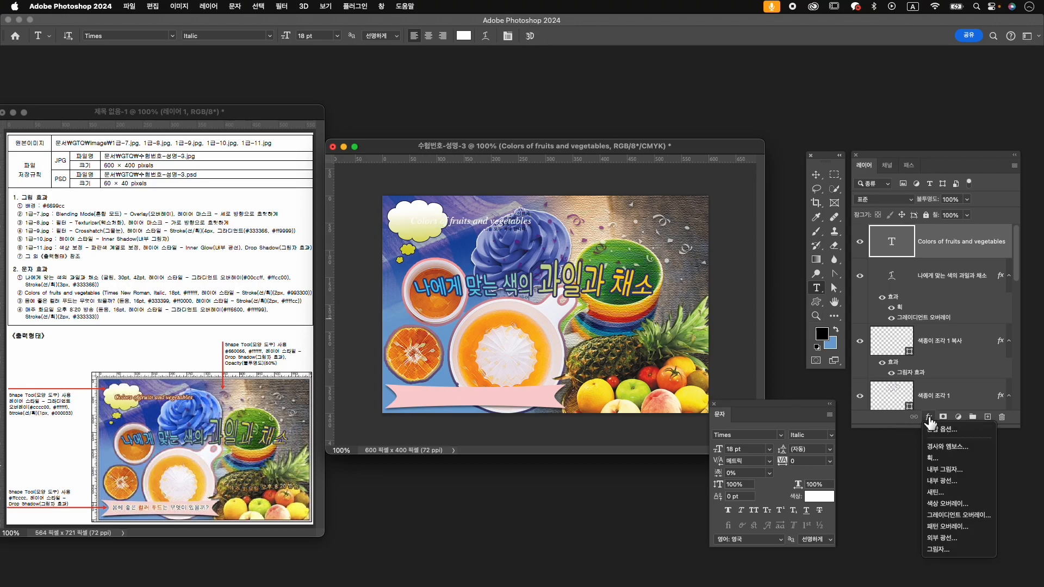
click(933, 457)
text(2)
click(793, 443)
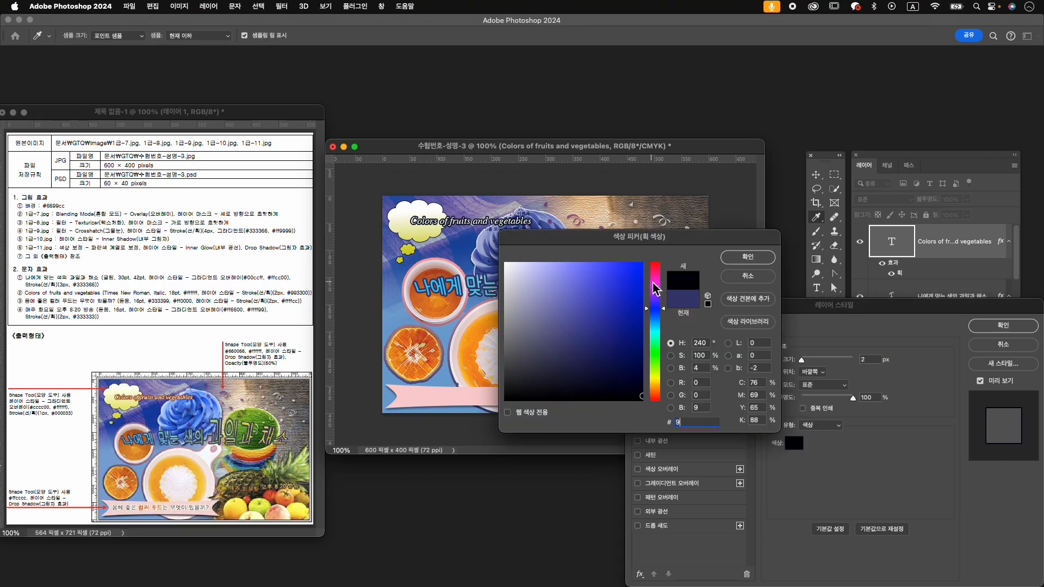
text(9933)
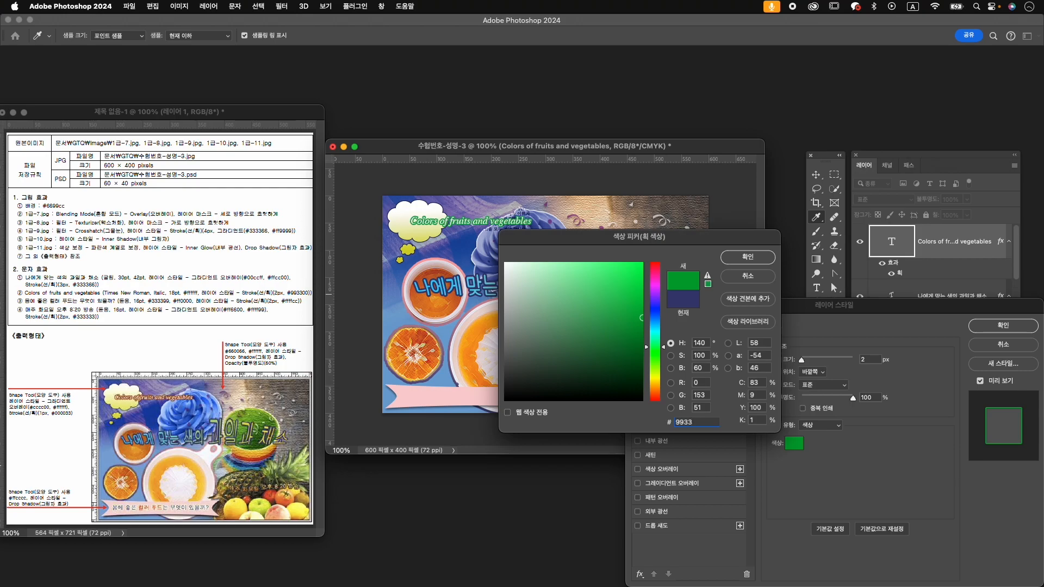
text(00)
key(Return)
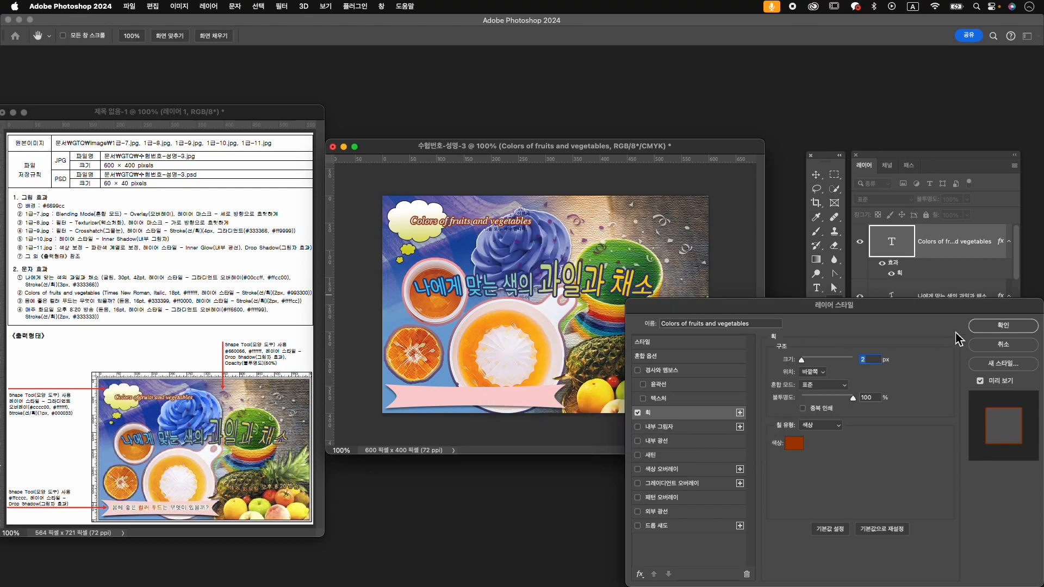
click(991, 334)
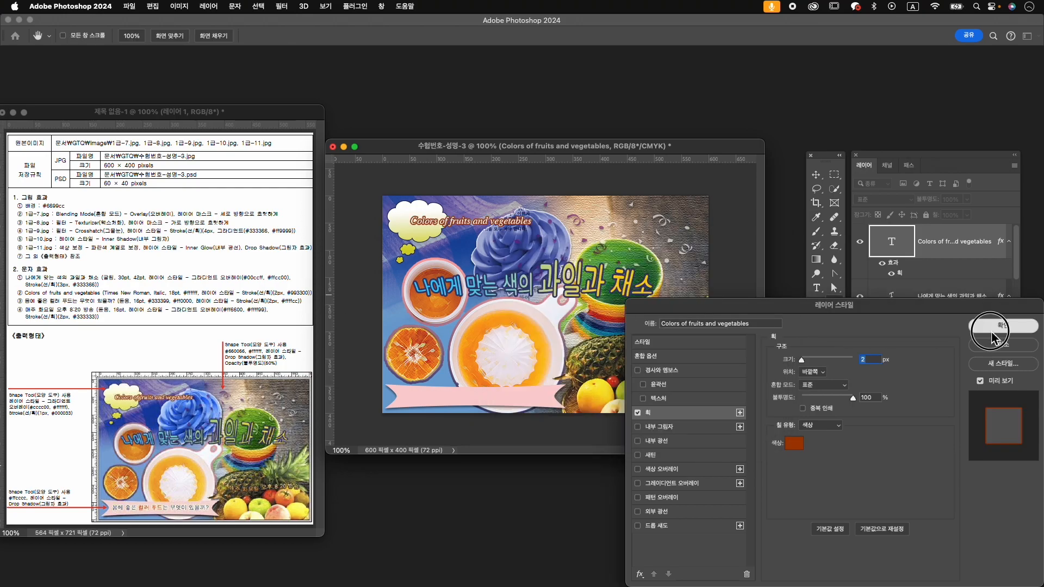
- Move the "Colors of fruits and vegetables" text slightly left over the cloud shape, to about X 151 px, Y 53 px
key(super+t)
drag(443, 226, 436, 223)
key(Up)
key(Up)
key(Right)
key(Up)
key(Right)
key(Up)
key(Right)
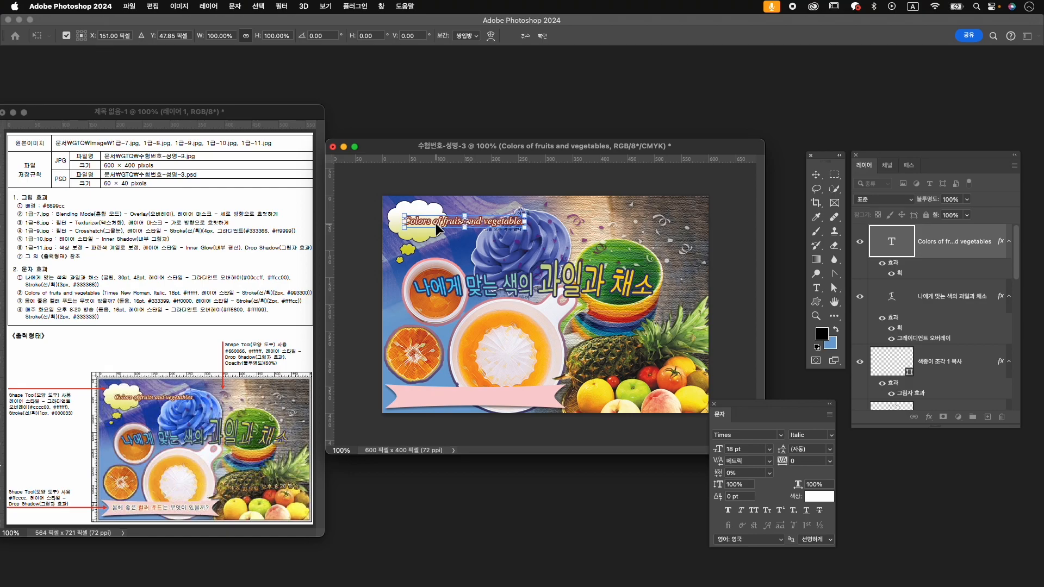
key(Down)
key(Down)
key(Down)
key(Down)
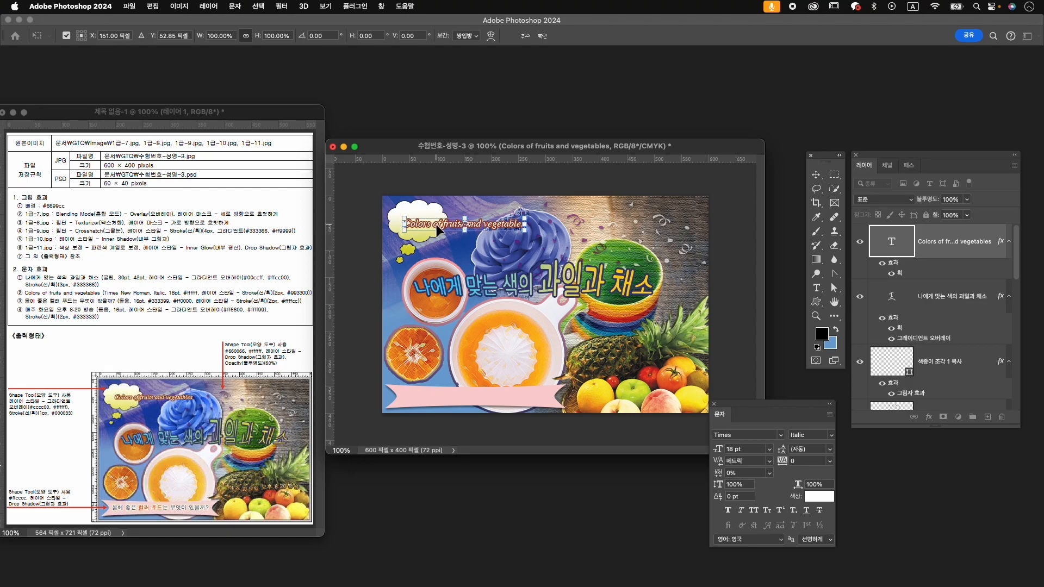
key(Return)
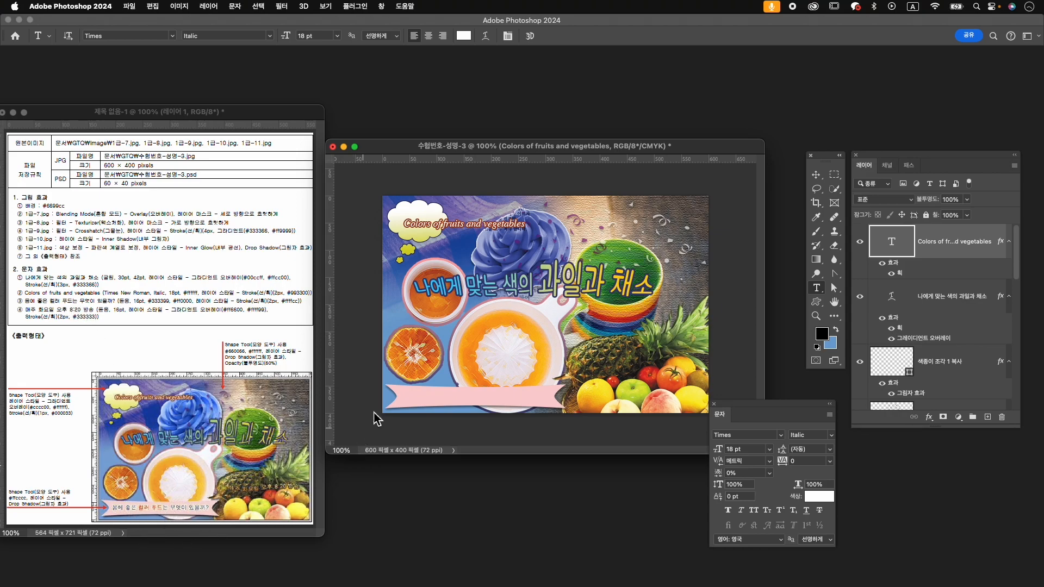
- Add the text "몸에 좋은 컬러 푸드는 무엇이 있을까?" on the pink ribbon banner at the image's lower left
click(404, 399)
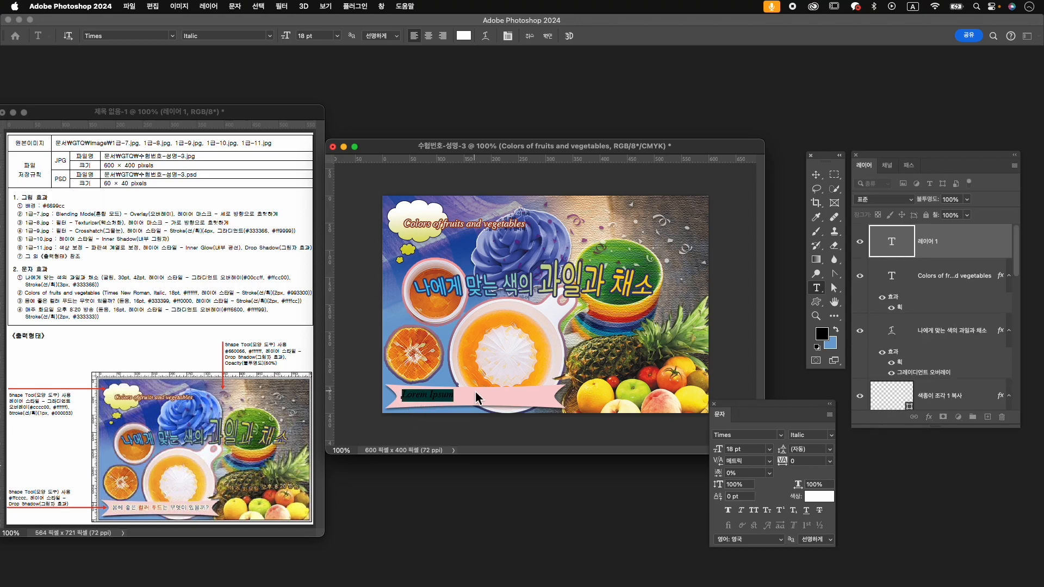
key(Caps_Lock)
text(몸에 좋으)
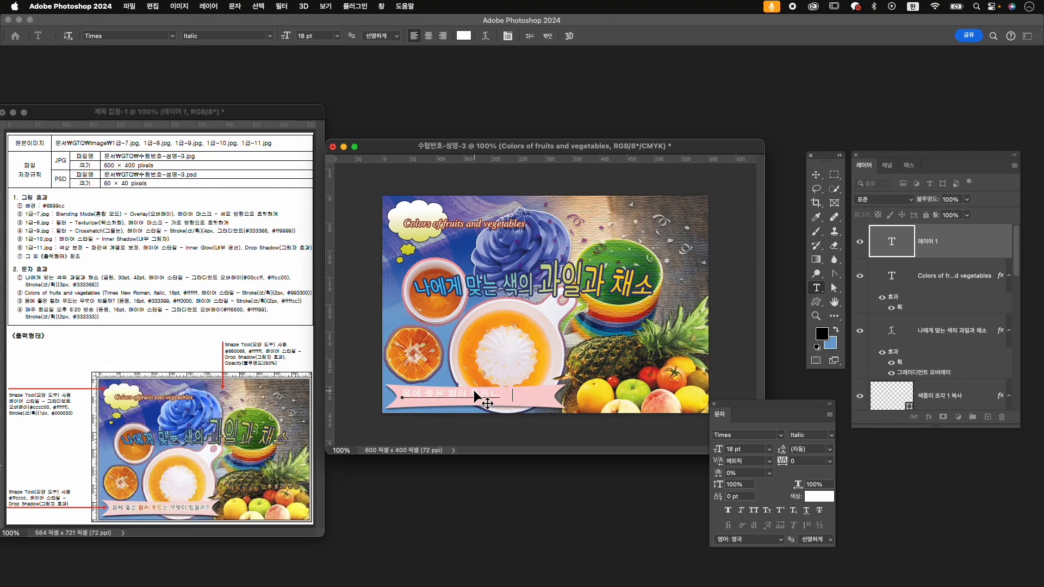
key(BackSpace)
key(BackSpace)
key(BackSpace)
key(BackSpace)
text(는 무엇이 있을까?)
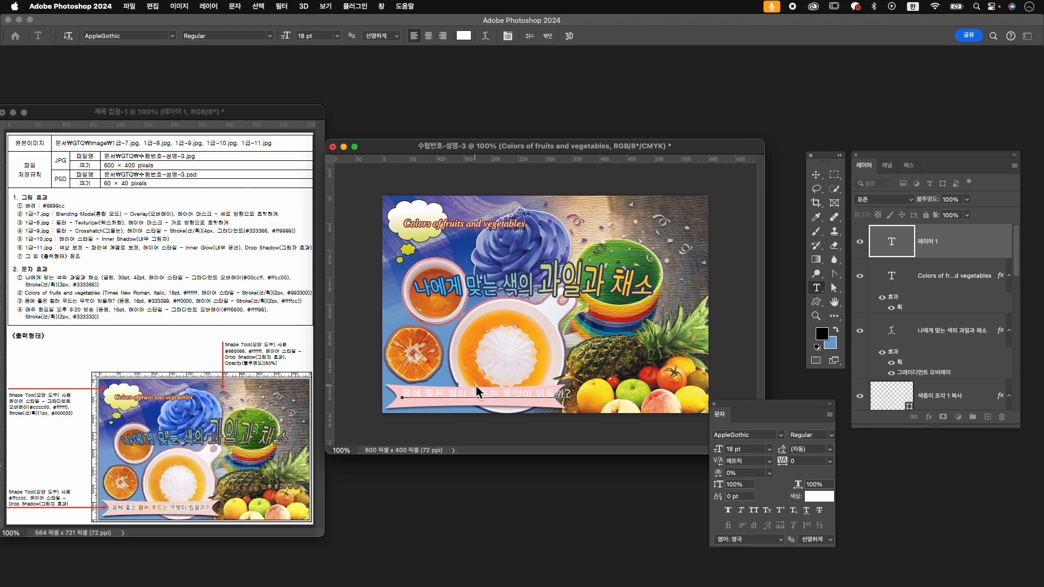
- Format the whole banner text in KoPubWorldDotum_Pro Medium at 16 pt
key(super+a)
click(765, 437)
key(ctrl+space)
text(do)
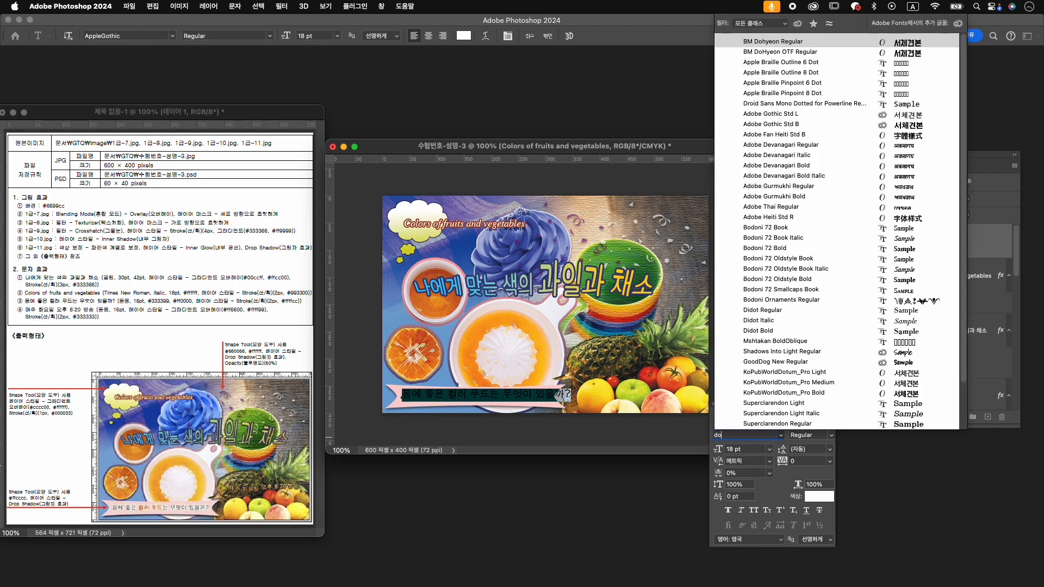
text(tu...)
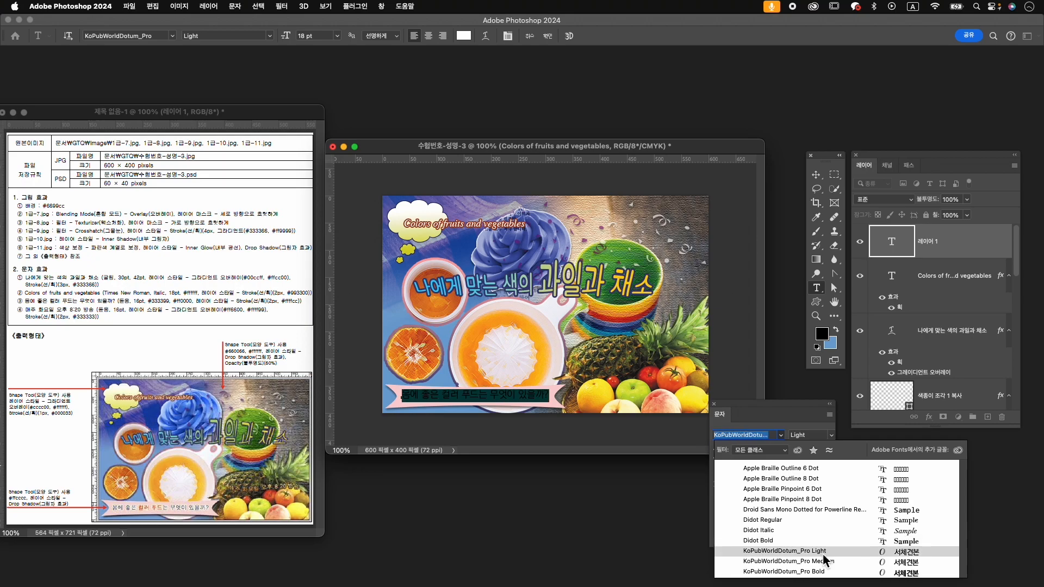
click(825, 561)
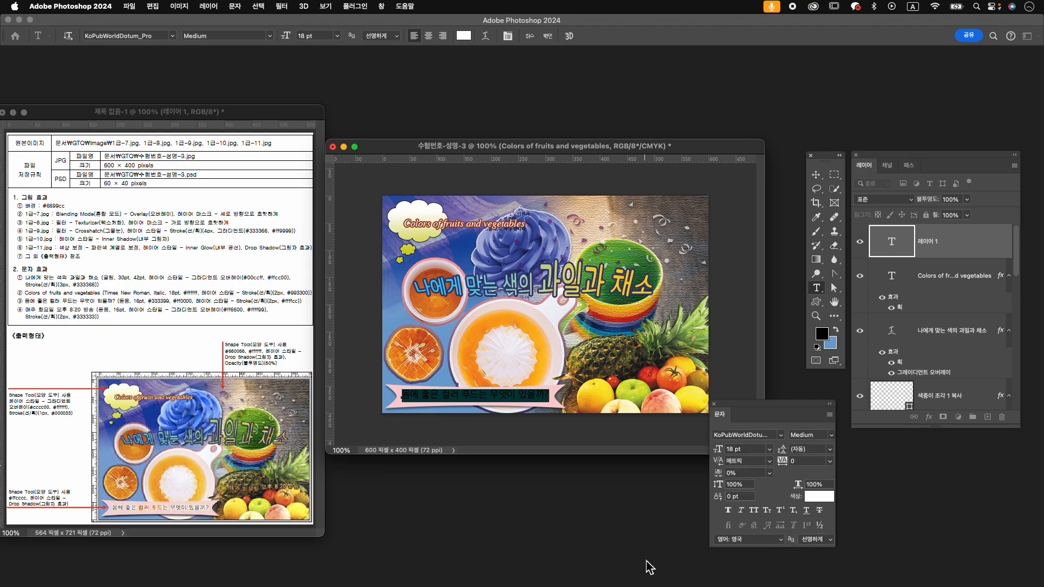
click(735, 449)
text(16)
key(Return)
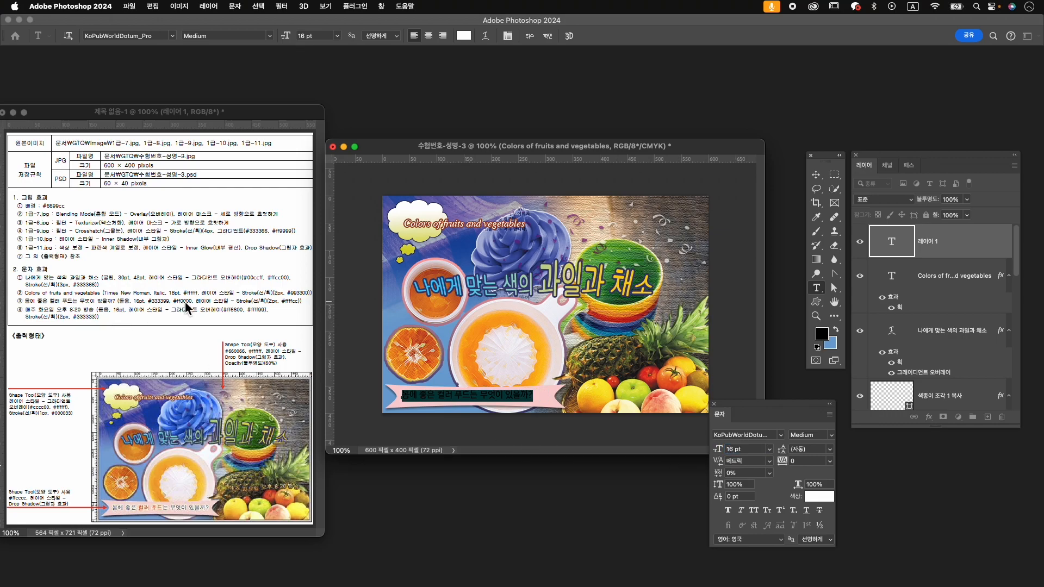
- Set the color of the whole banner text to #333399
click(819, 496)
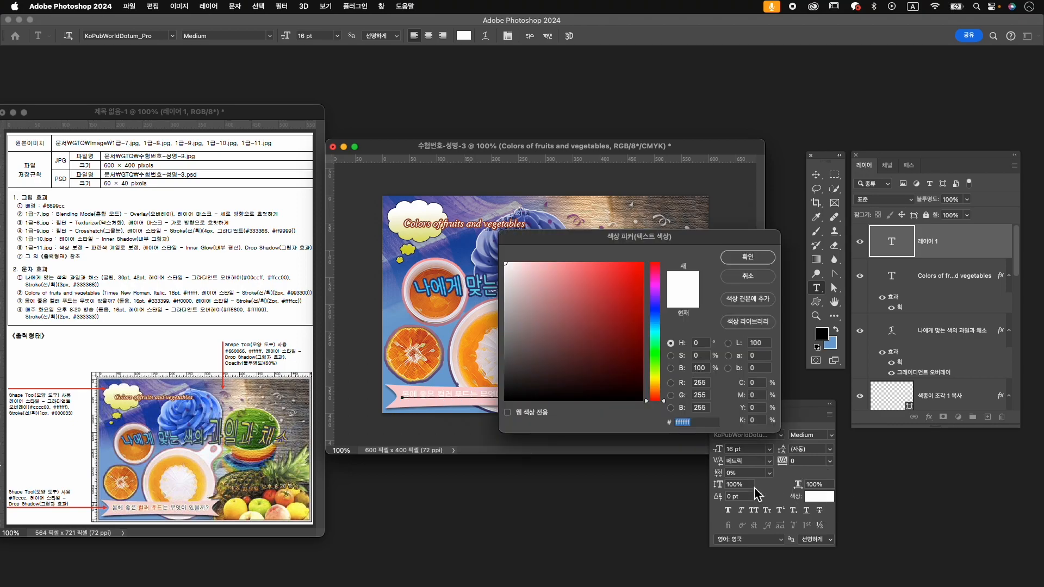
text(333399)
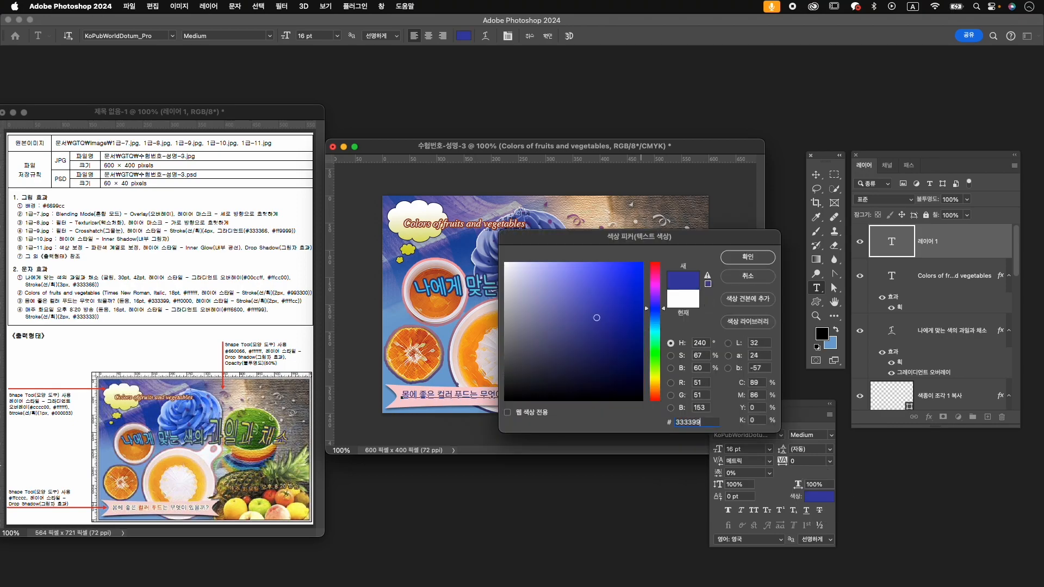
key(Return)
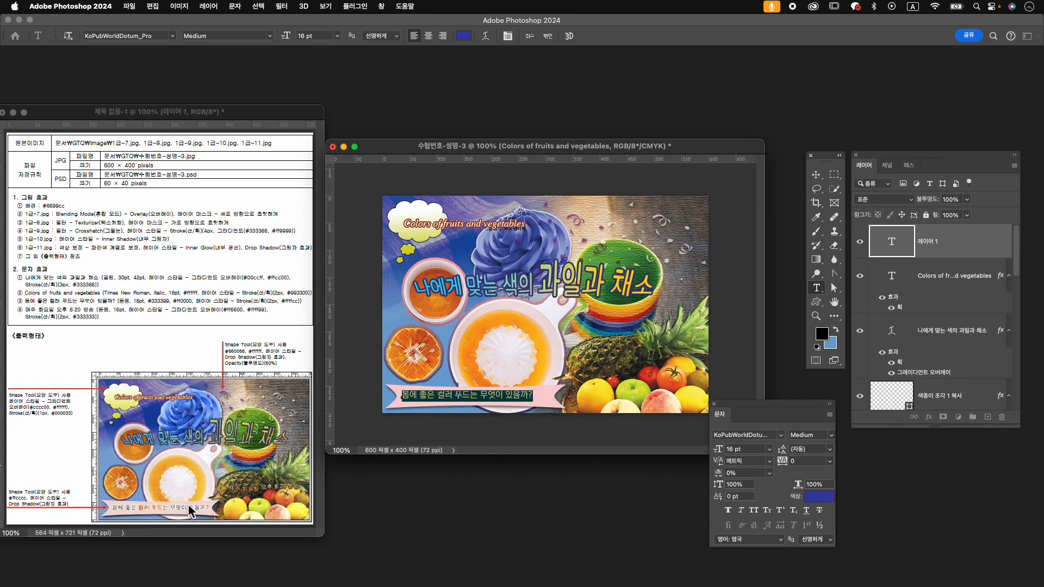
- Recolor only the words "컬러 푸드" in the banner text to #ff0000 and commit the text
click(455, 396)
drag(442, 396, 470, 398)
click(448, 398)
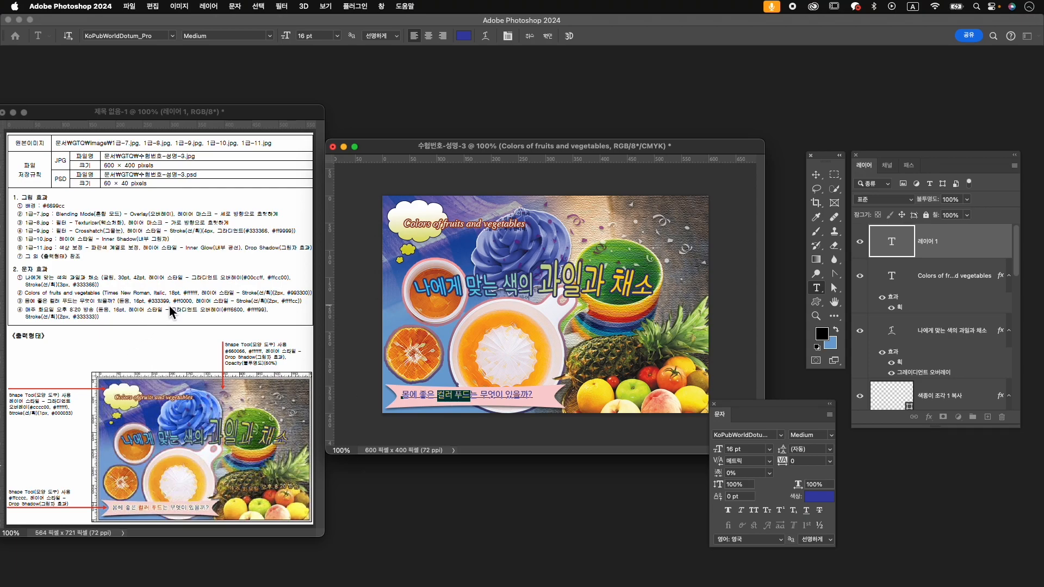
click(819, 497)
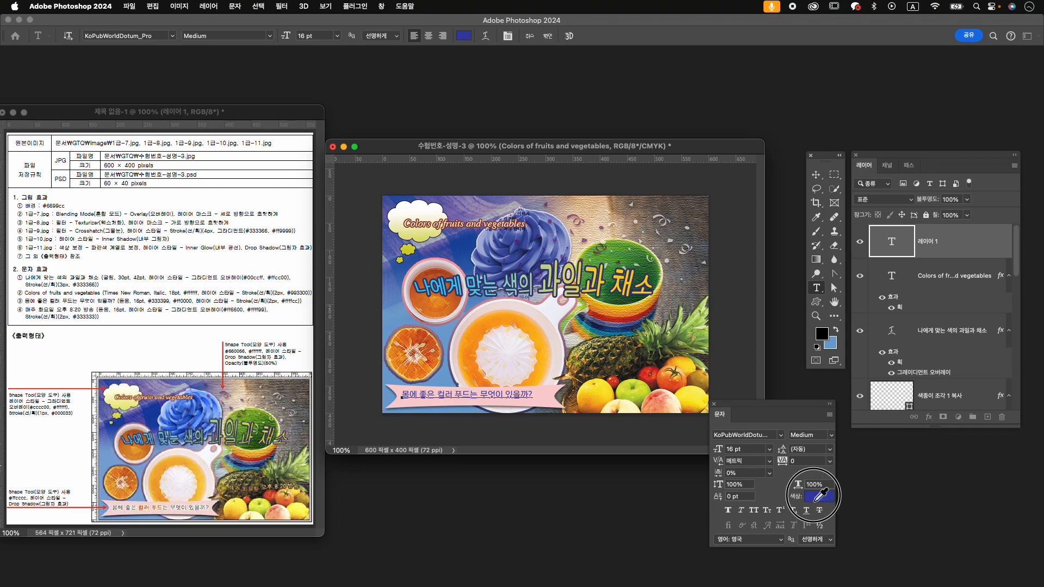
text(ff0000)
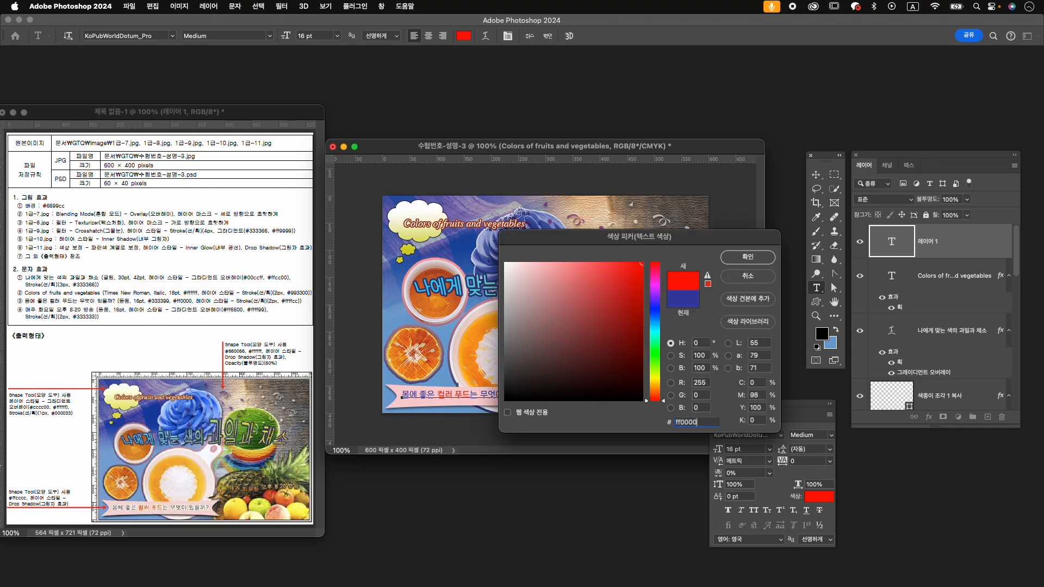
key(Return)
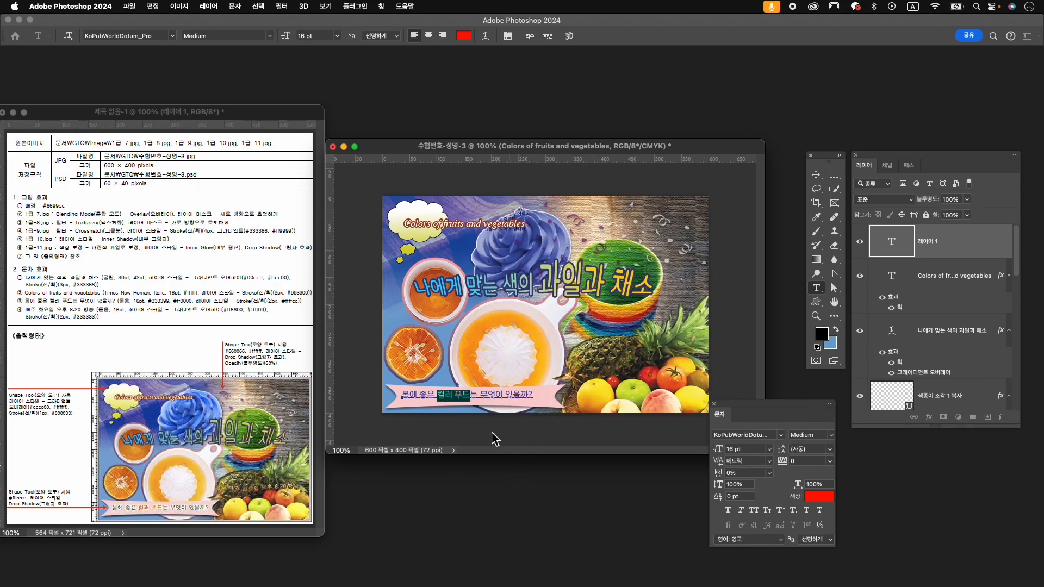
click(547, 35)
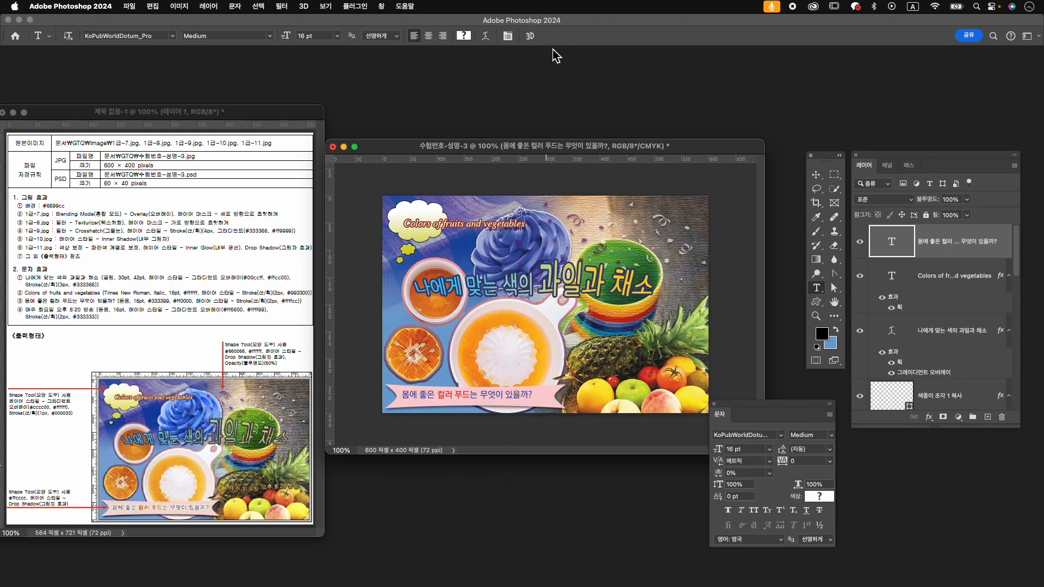
- Add a 2 px stroke in #ffffcc to the banner text layer
click(930, 418)
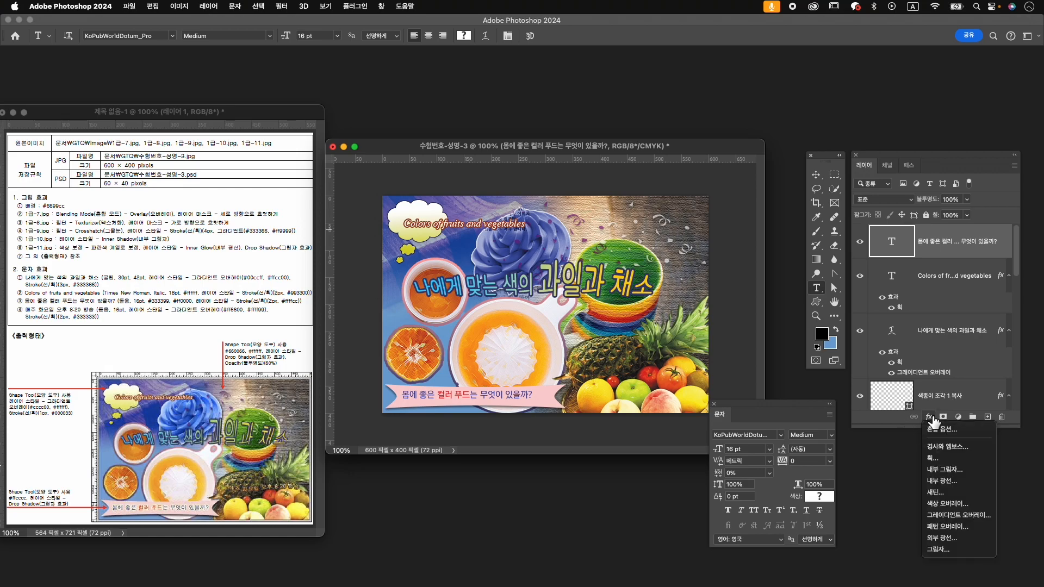
click(933, 458)
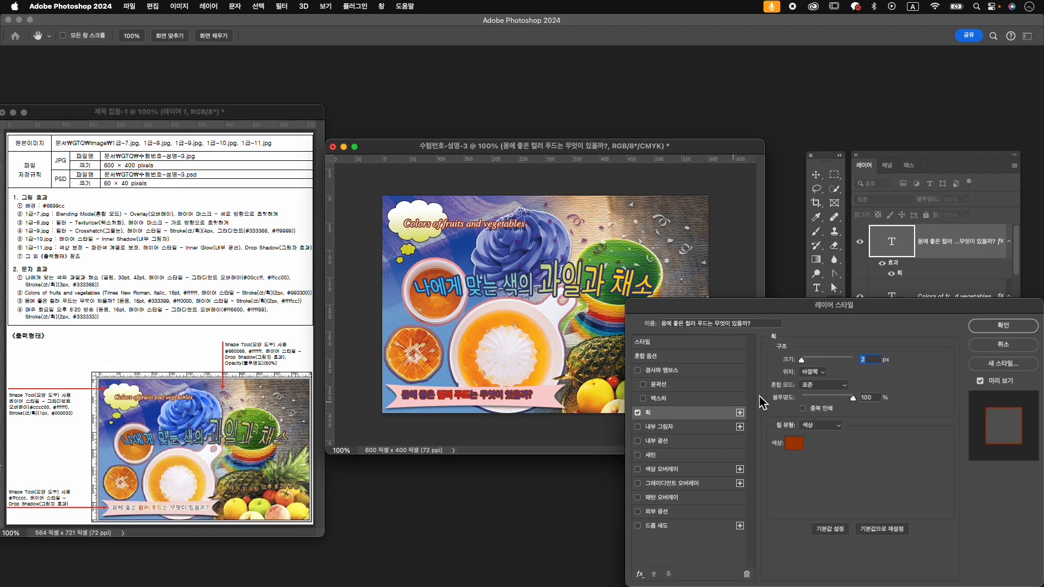
click(795, 443)
text(ffff)
text(cc)
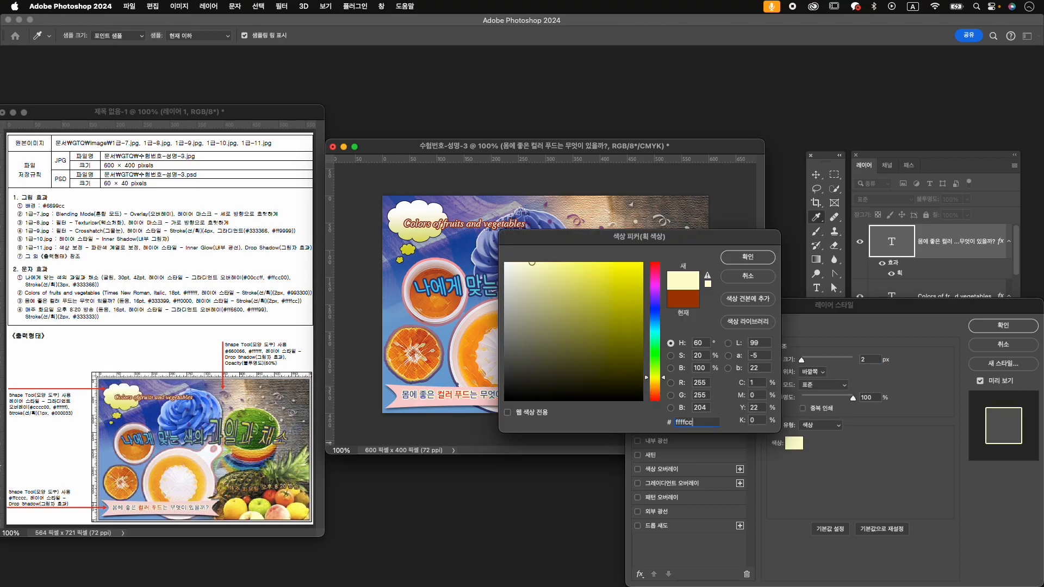
key(Return)
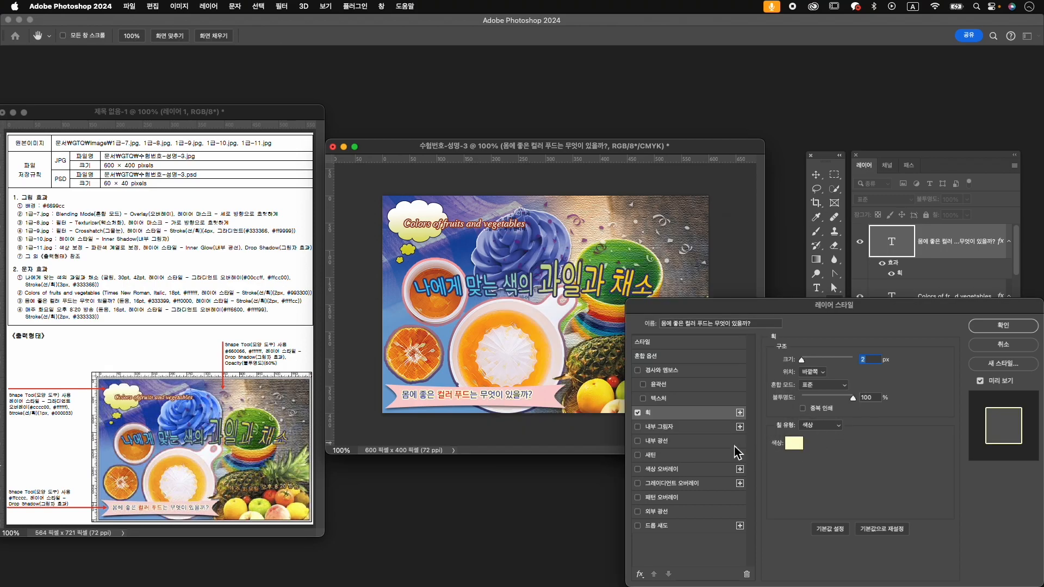
click(1001, 326)
- Move the banner text slightly to the right so it sits centered on the pink ribbon
key(ctrl+t)
drag(495, 393, 509, 397)
key(Return)
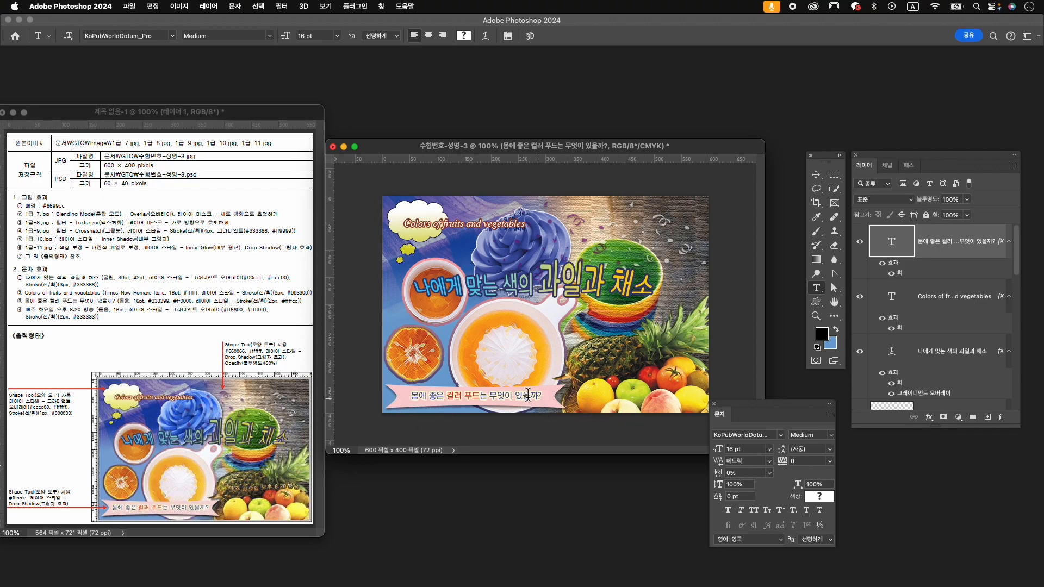
- Set the tracking of the banner text to 20
click(804, 460)
key(Up)
key(Up)
key(Up)
key(Down)
key(Down)
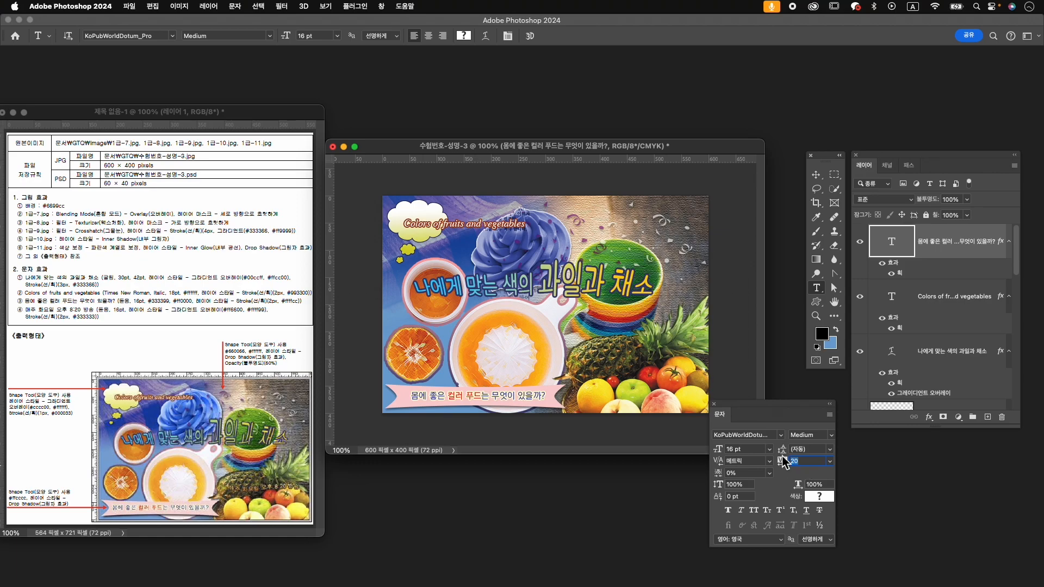
key(Return)
- Add the text "매주 화요일 오후 8:20 방송" just above the fruits at the image's lower right
click(582, 374)
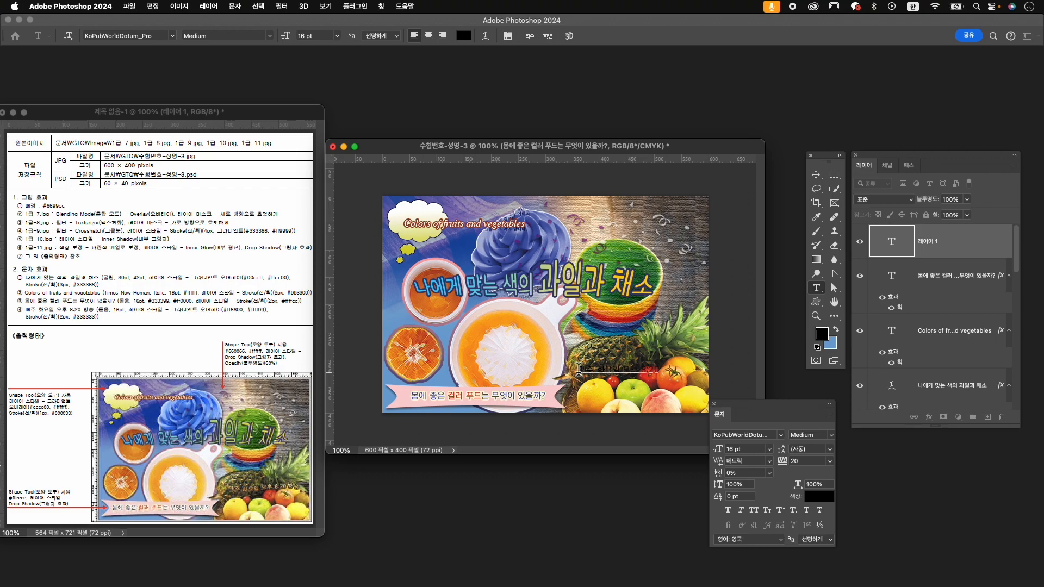
drag(579, 369, 699, 414)
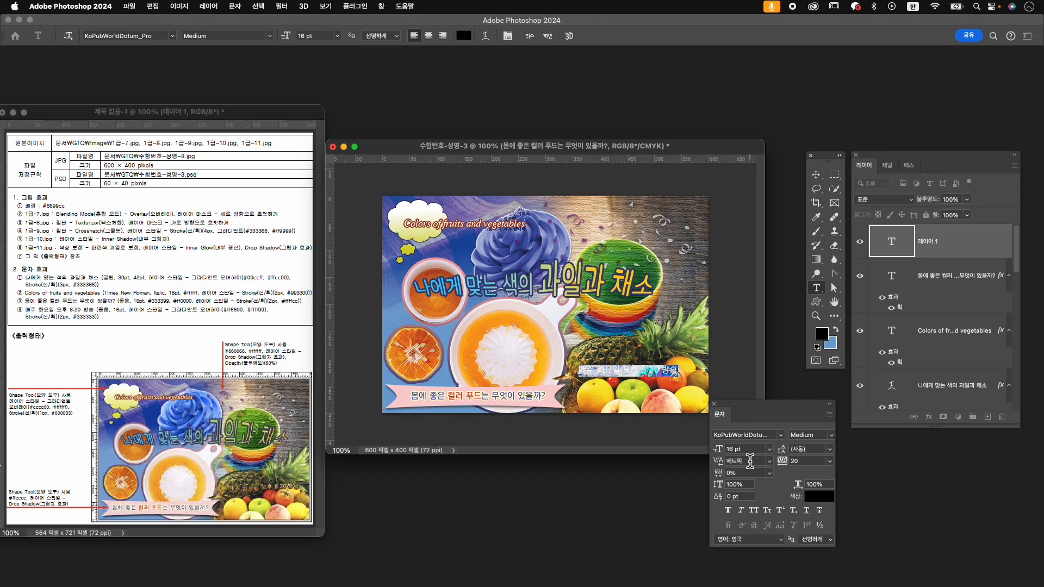
click(547, 36)
- Add a gradient overlay to the "매주 화요일 오후 8:20 방송" text layer and set the gradient's starting color to #ff6600
click(929, 417)
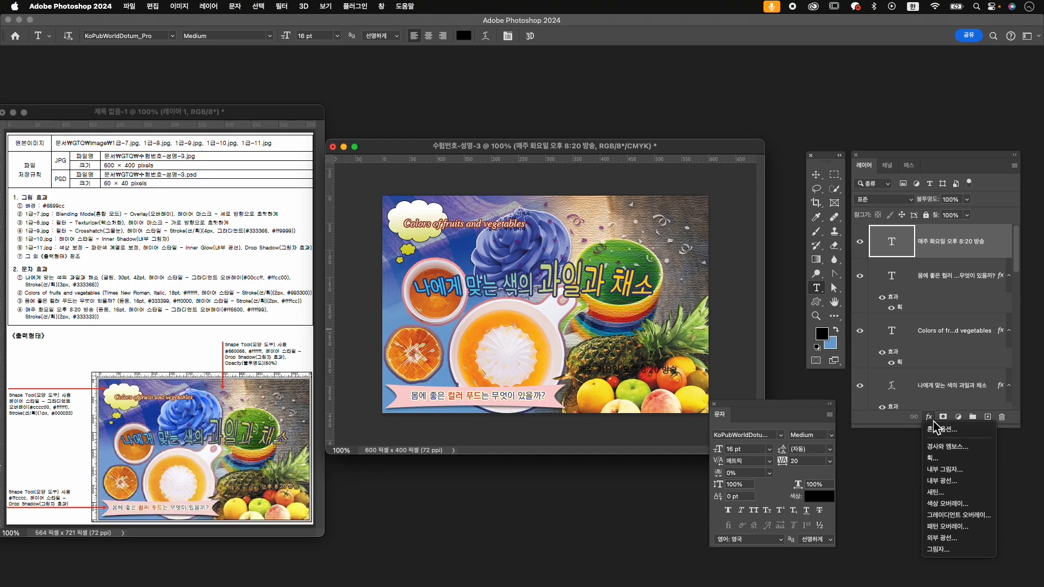
click(960, 515)
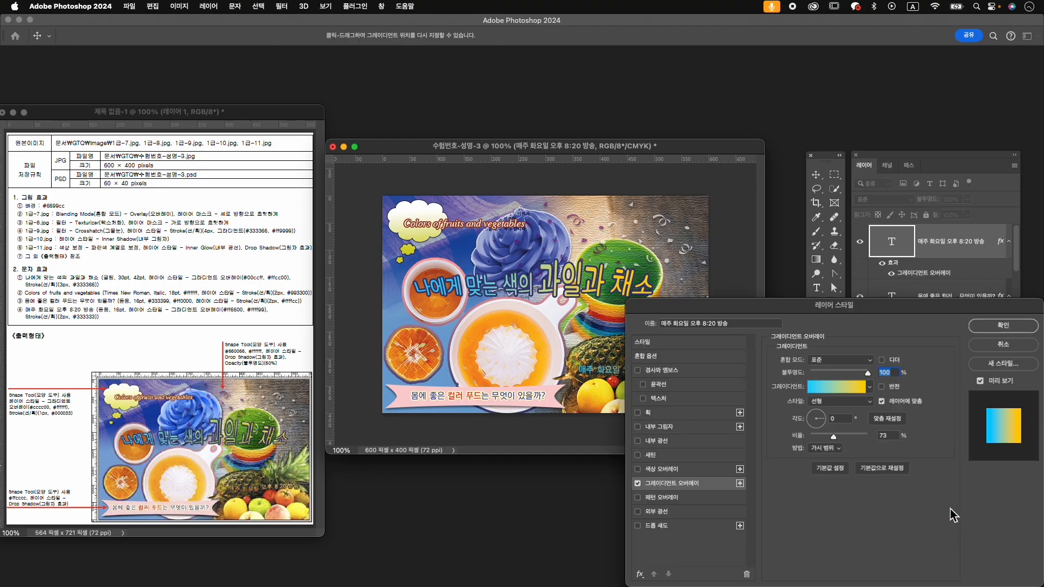
click(843, 384)
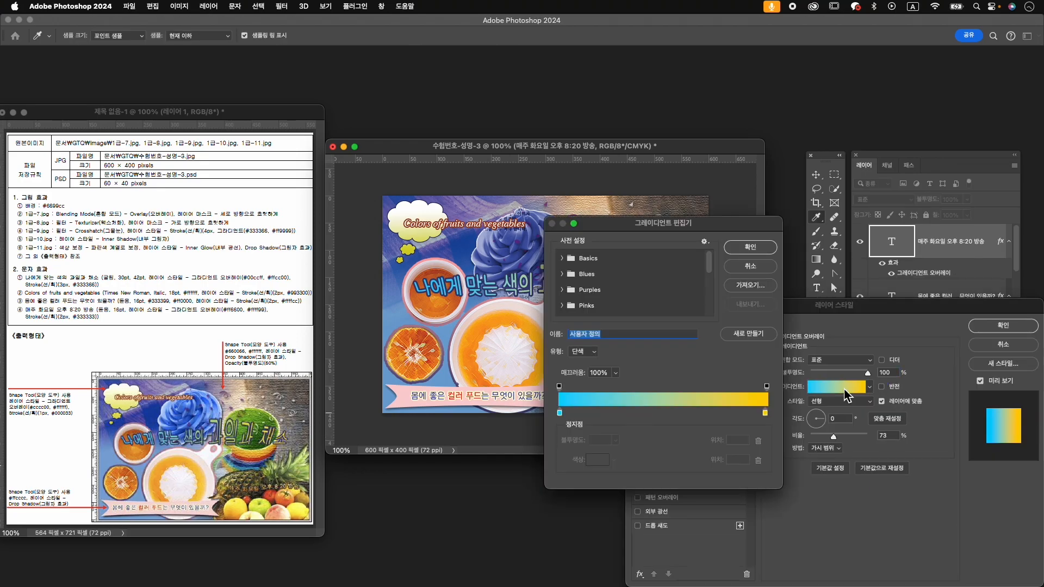
double_click(560, 414)
text(ff)
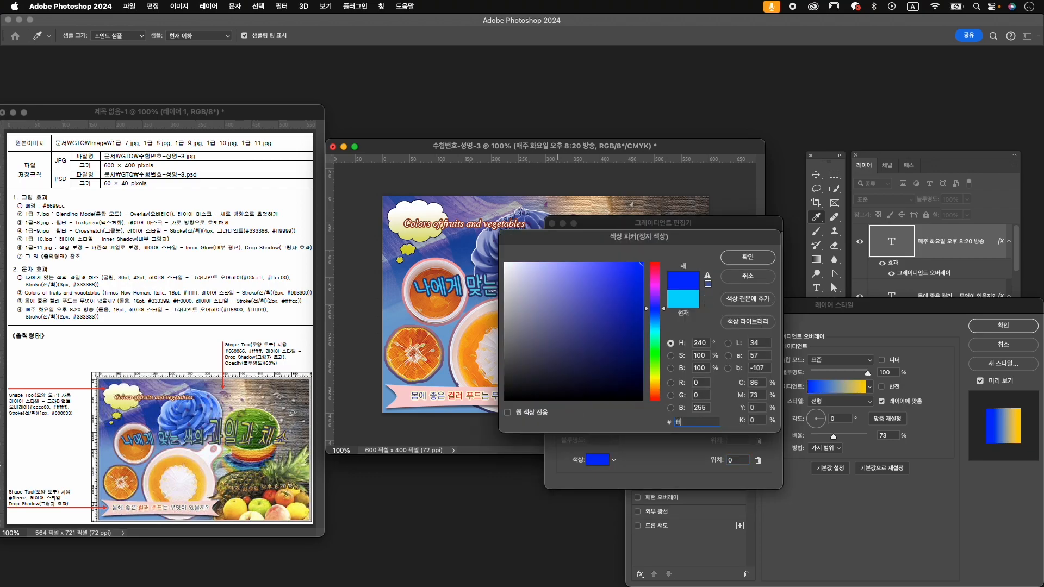
text(6600)
key(Return)
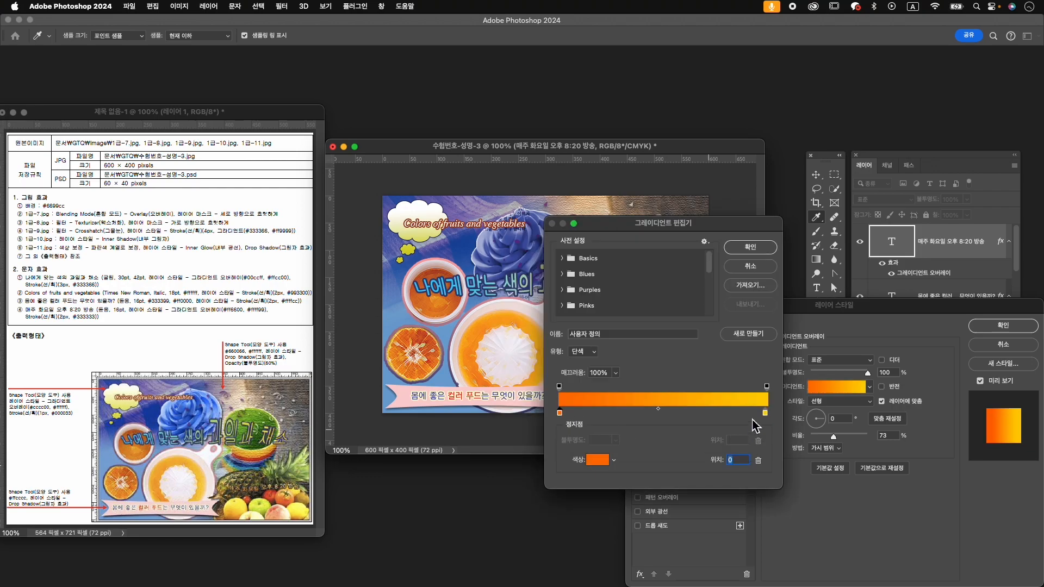
- Set the gradient's end color to #ffff99 and its angle to about 83° so it runs vertically through the text
click(766, 413)
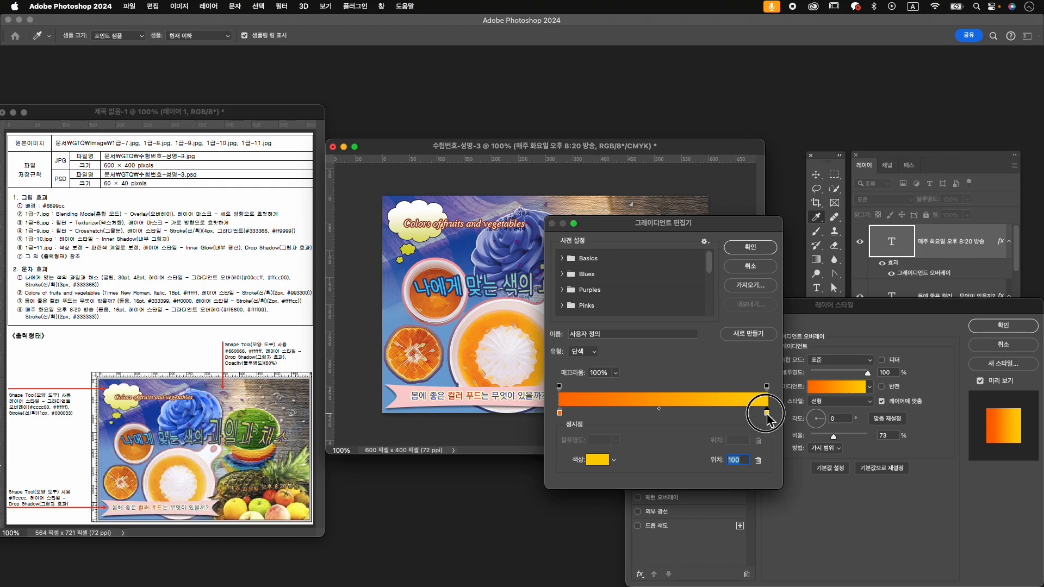
double_click(767, 414)
text(fff)
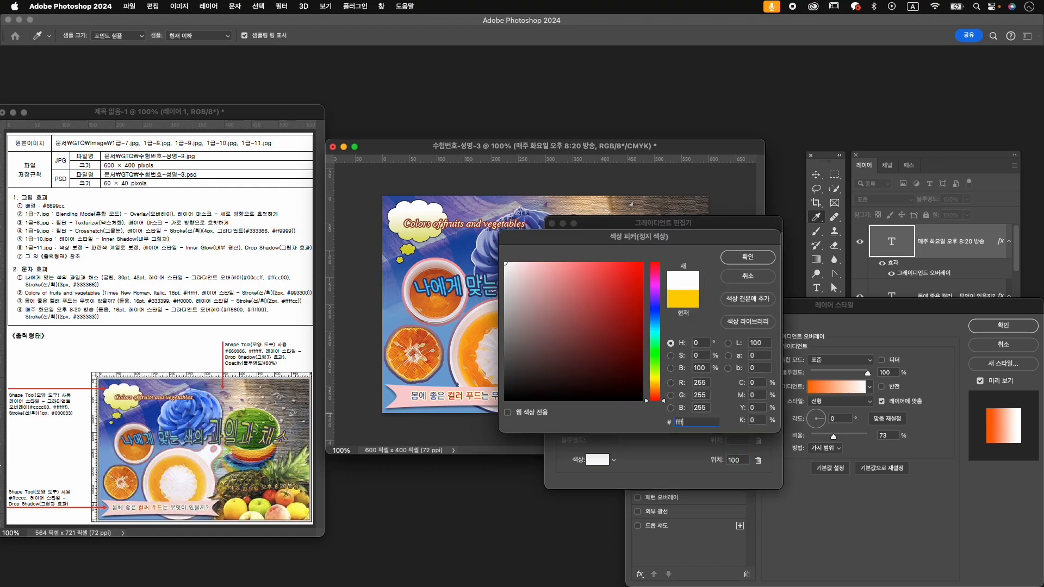
text(f99)
click(748, 257)
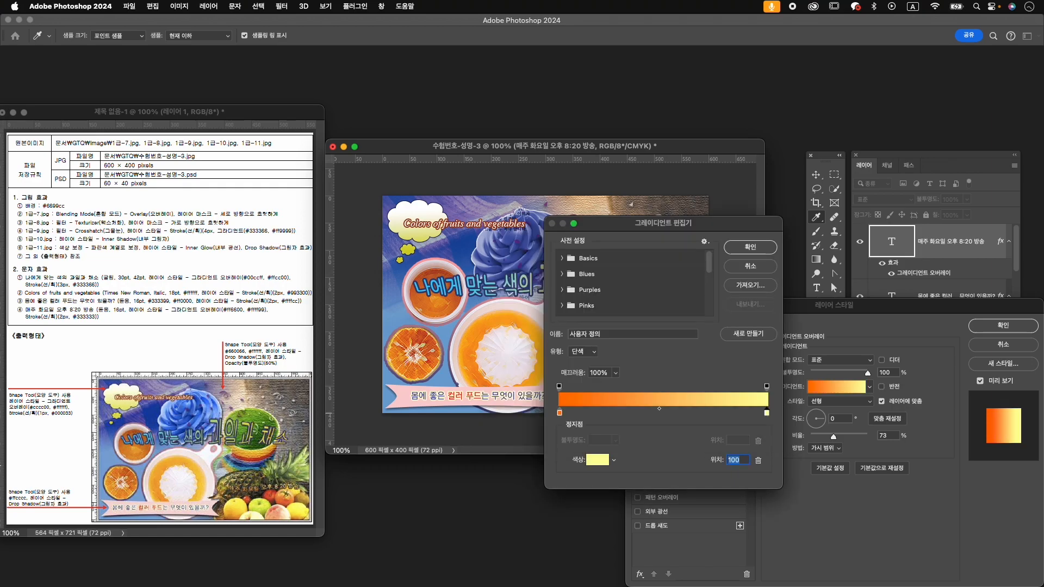
click(749, 258)
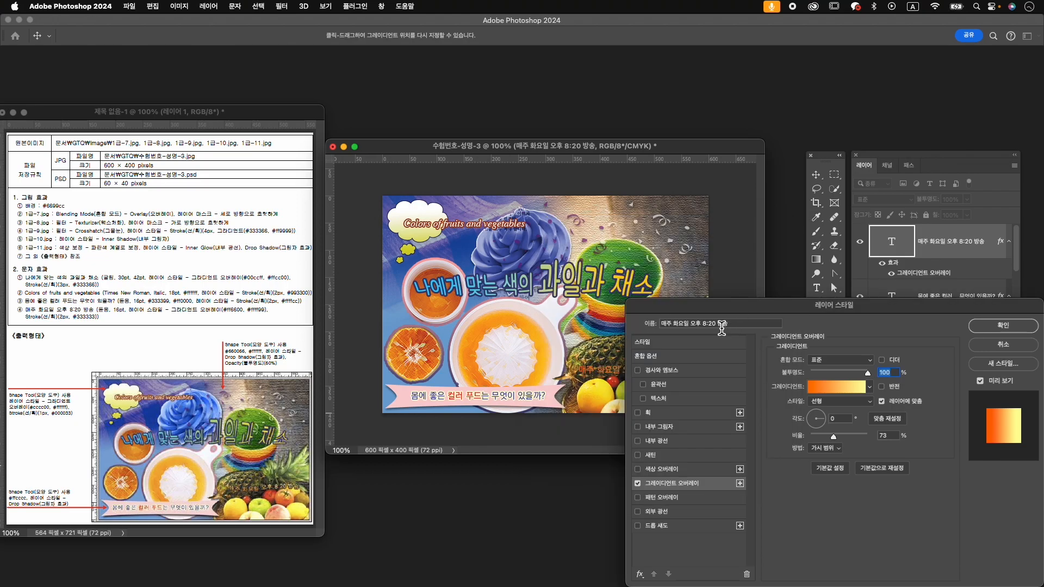
drag(717, 319, 733, 356)
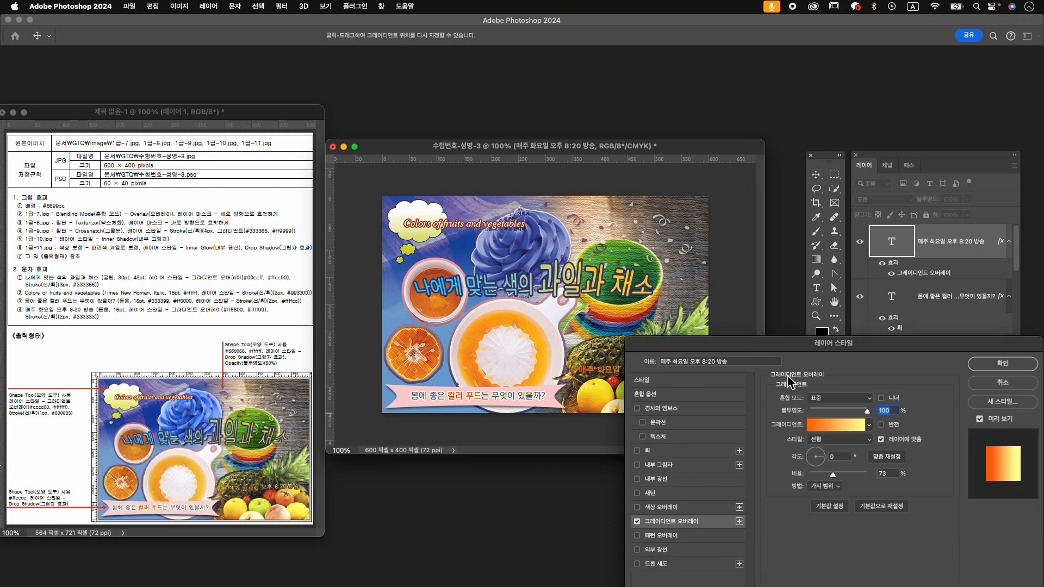
click(818, 451)
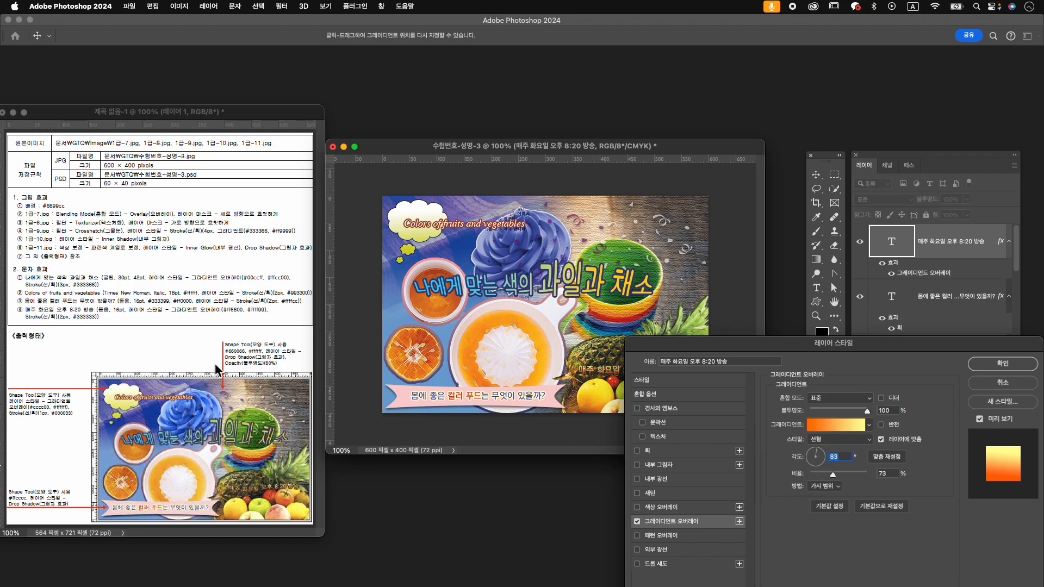
- Add a 2 px stroke in #333333 to the broadcast-time text layer and apply the layer style
click(682, 451)
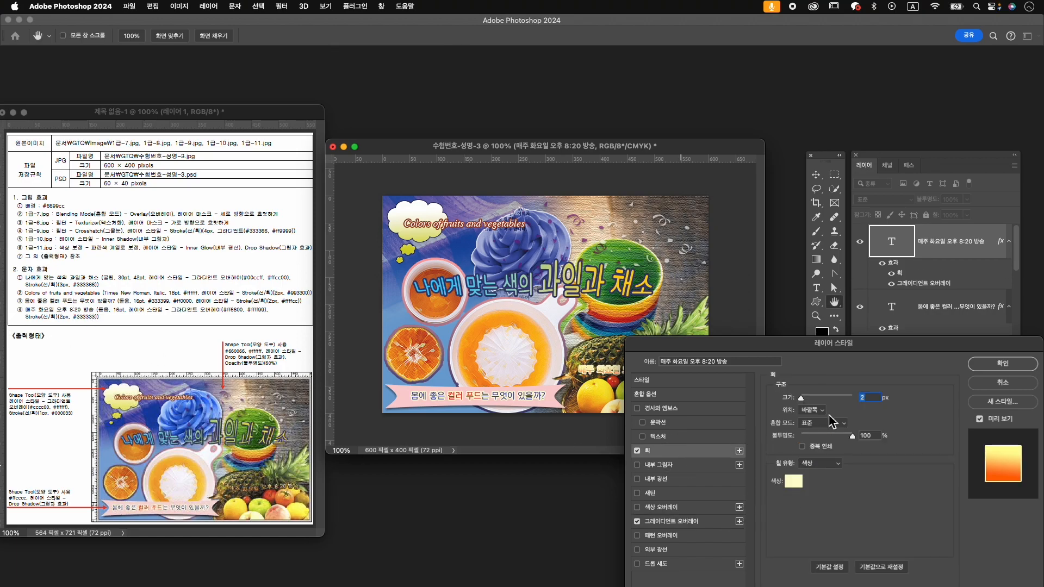
click(793, 481)
text(333333)
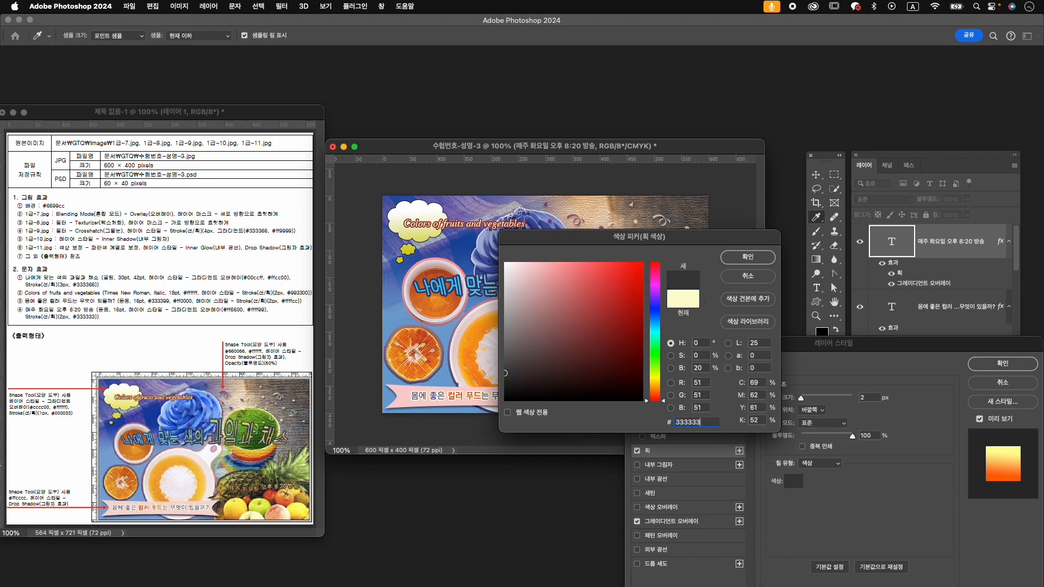
key(Return)
click(1002, 363)
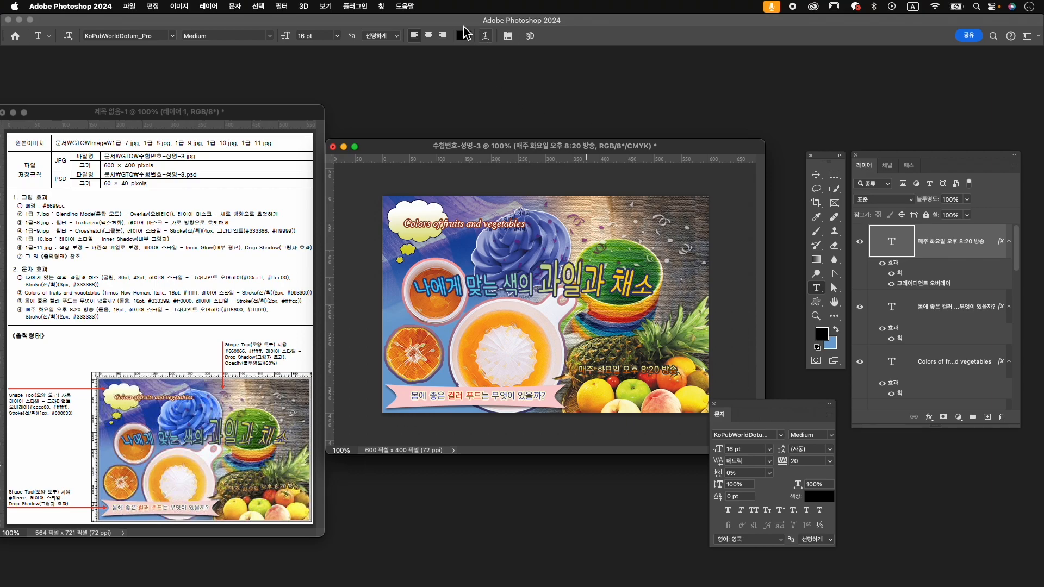
- Warp the broadcast-time text horizontally with the Flag (깃발) style and a bend of -38%
click(486, 36)
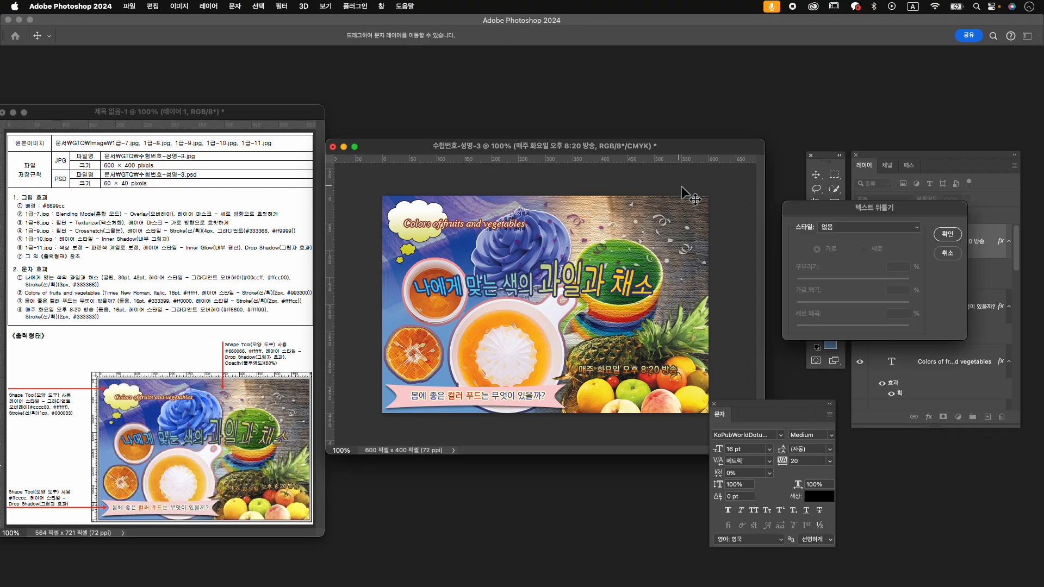
click(872, 232)
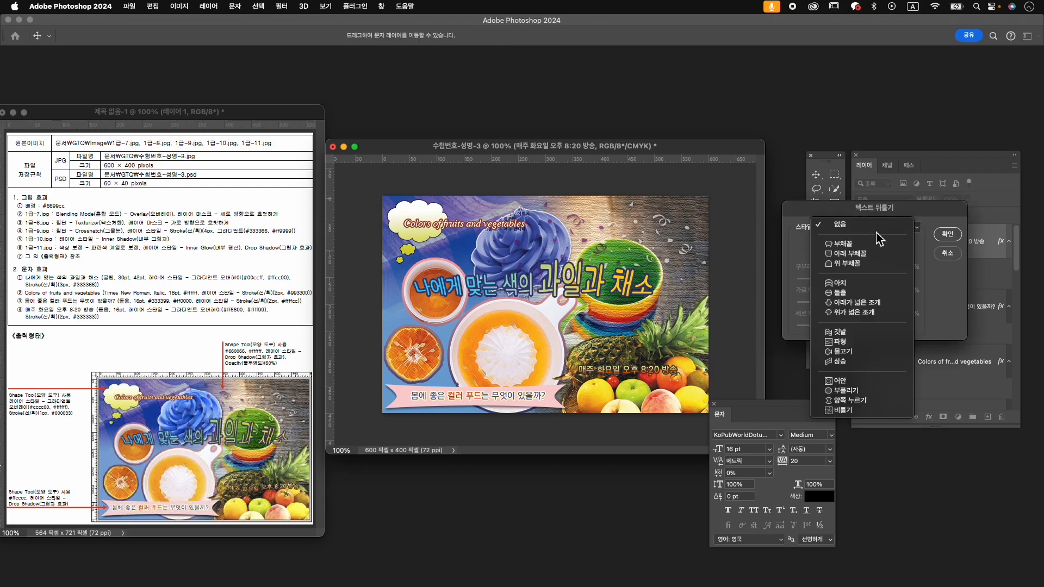
click(881, 367)
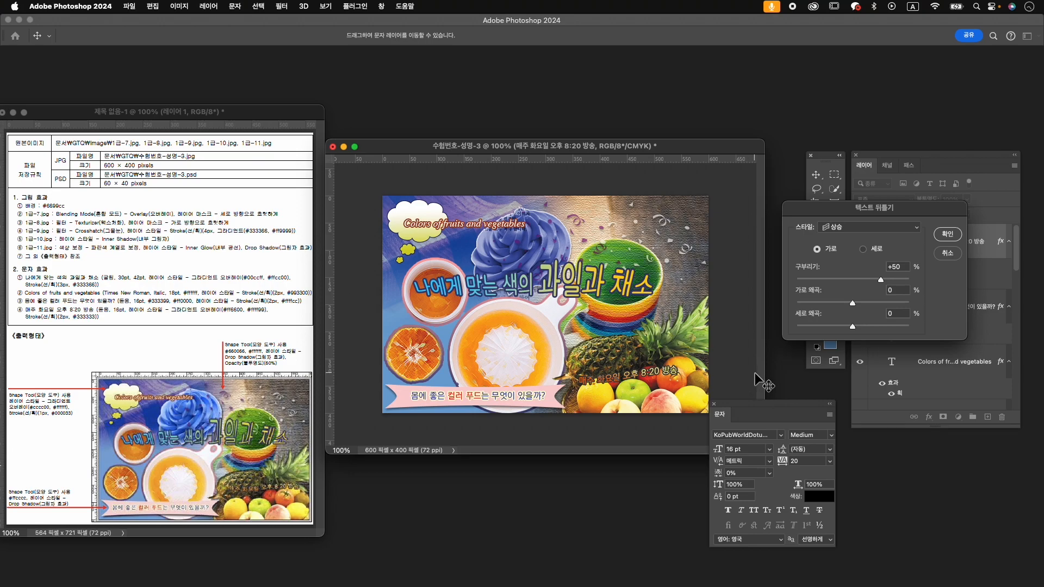
click(864, 227)
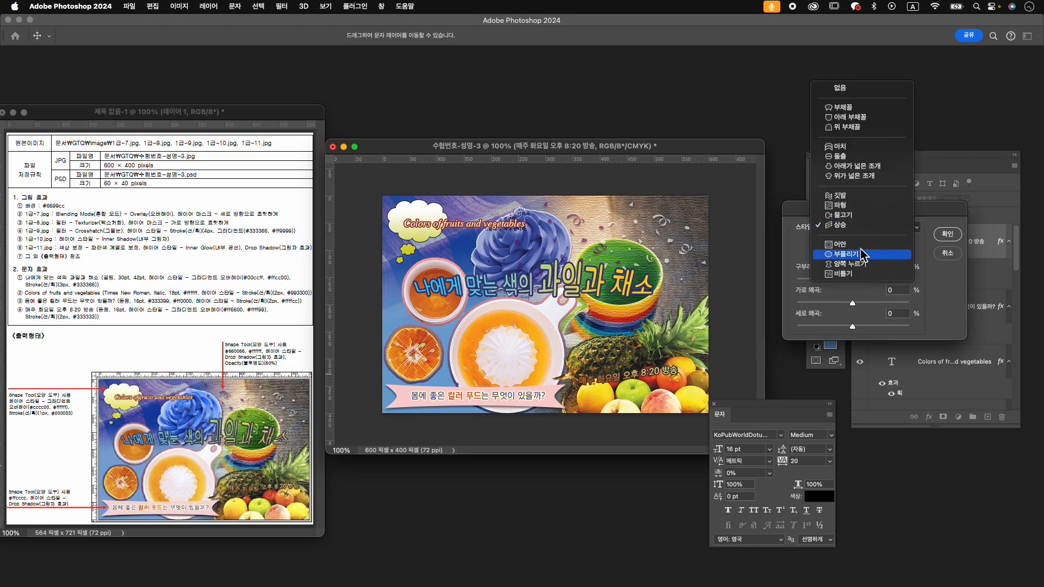
click(871, 197)
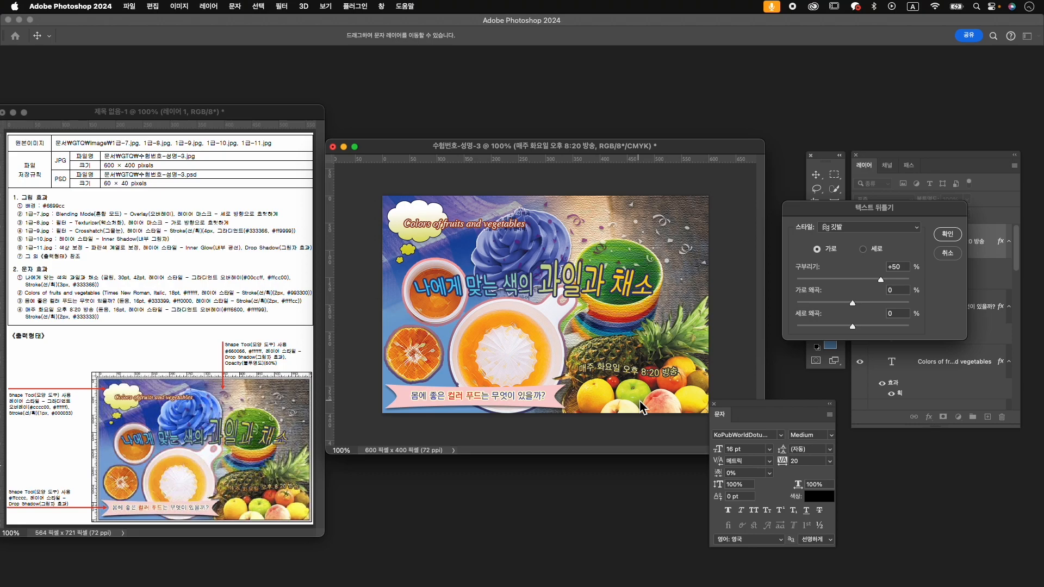
drag(855, 281, 831, 281)
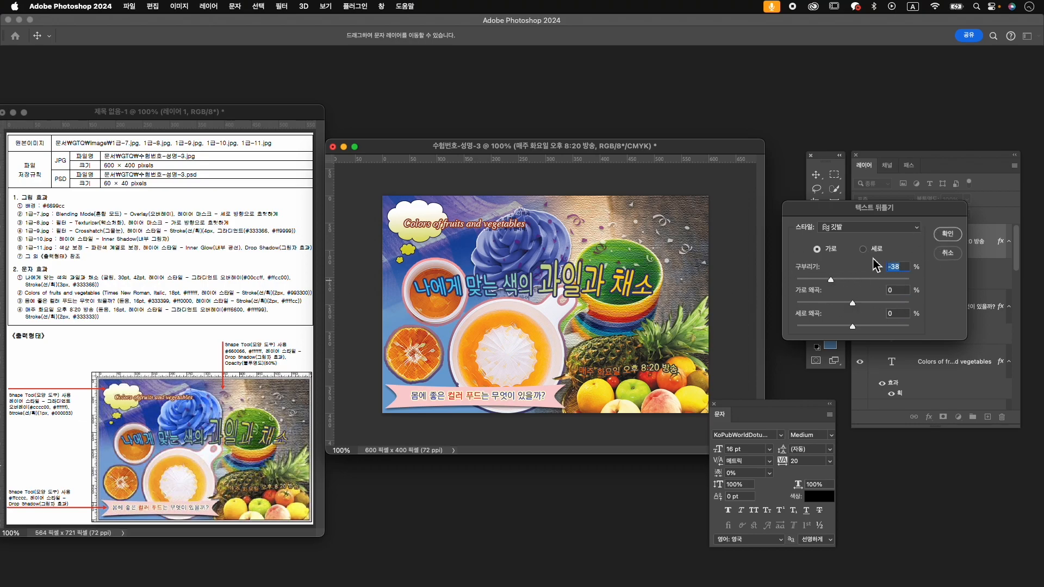
click(946, 237)
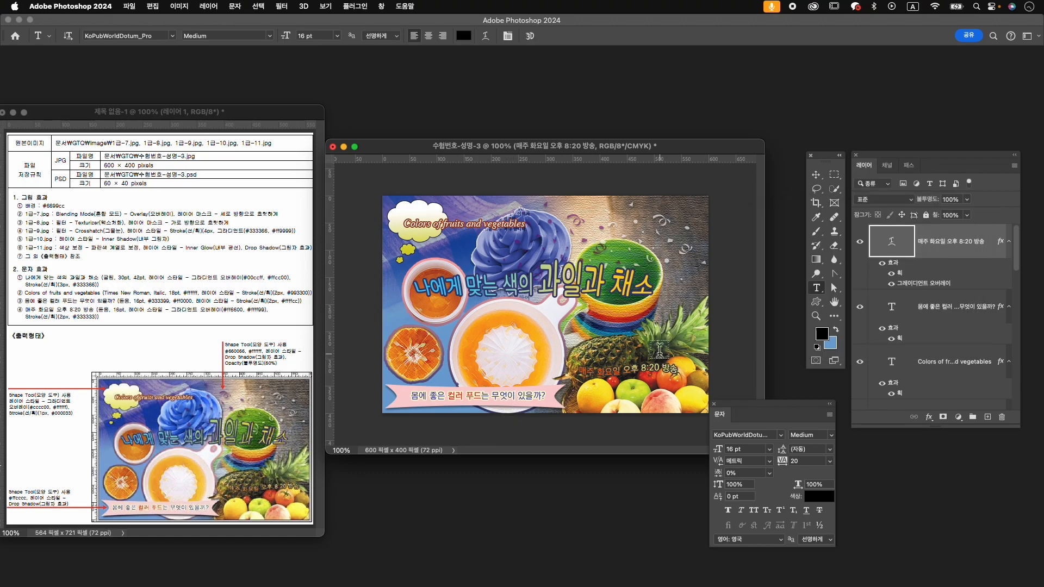
- Move the warped text slightly up and to the right above the fruits, and close the character settings
key(super+t)
drag(651, 366, 660, 359)
key(Return)
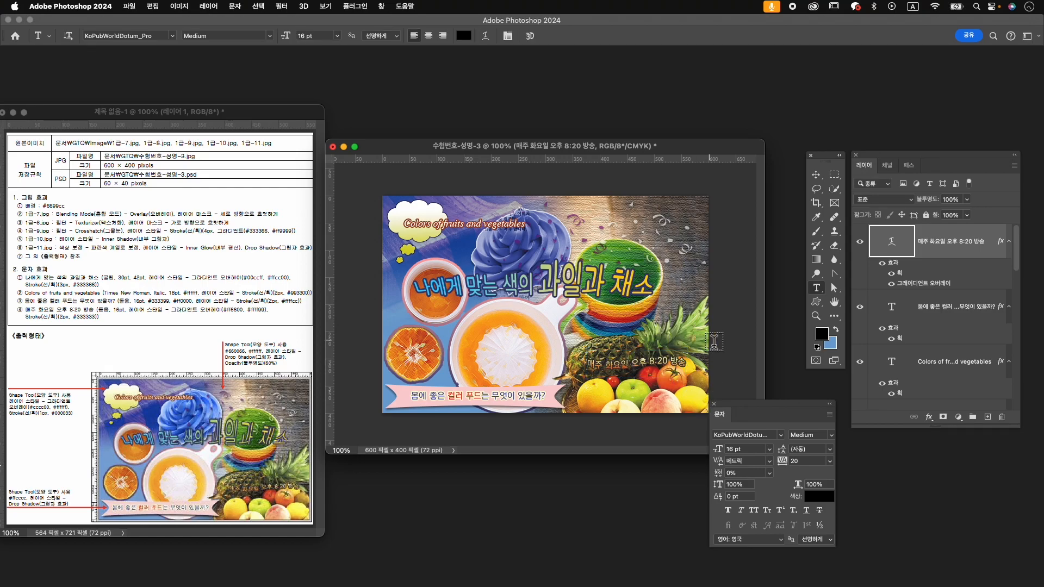
key(v)
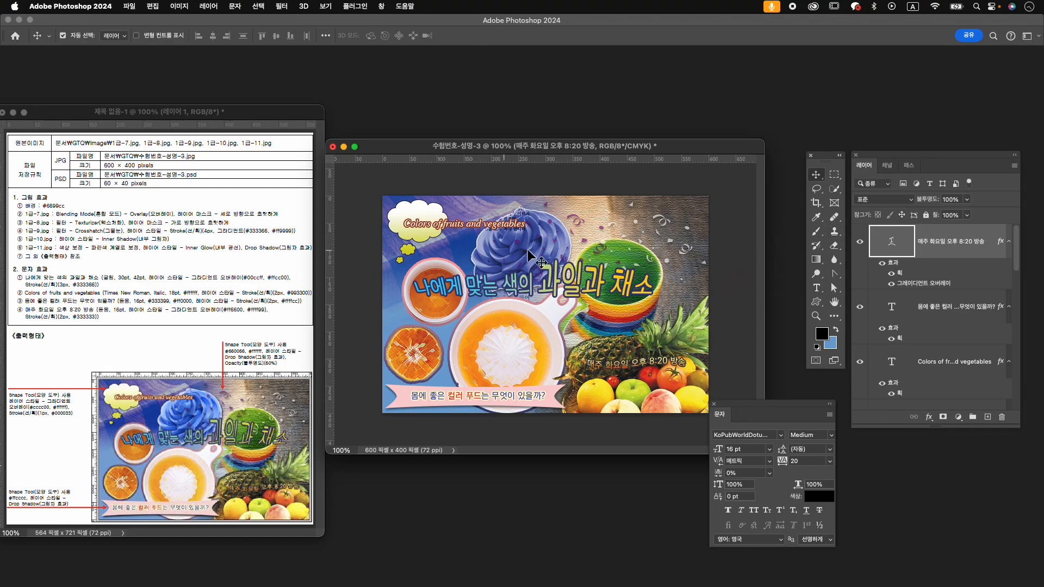
click(714, 403)
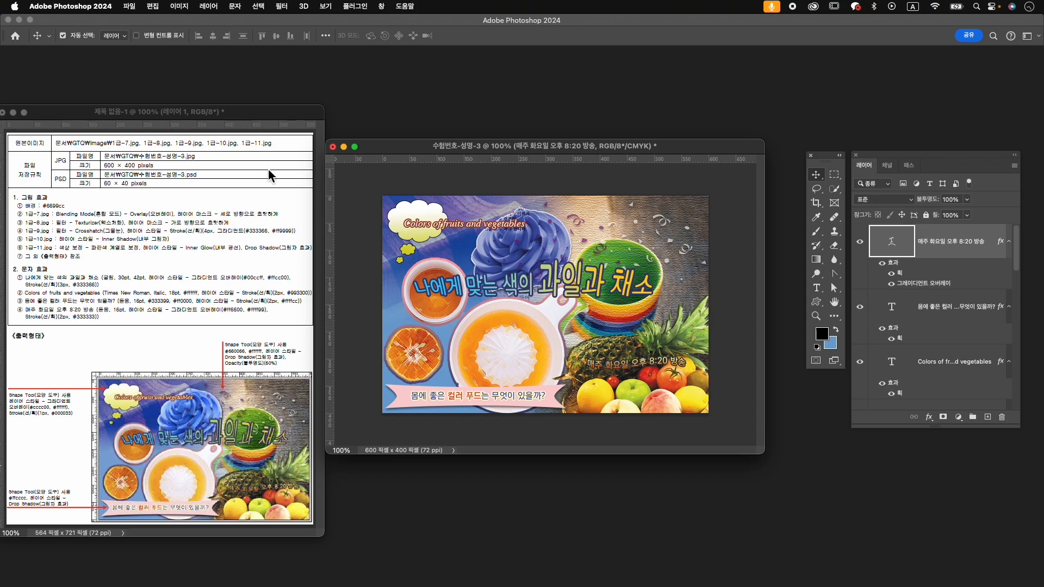
- Export the finished 600 × 400 px composition as 수험번호-성명-3.jpg into the GTQ folder in Documents
click(139, 7)
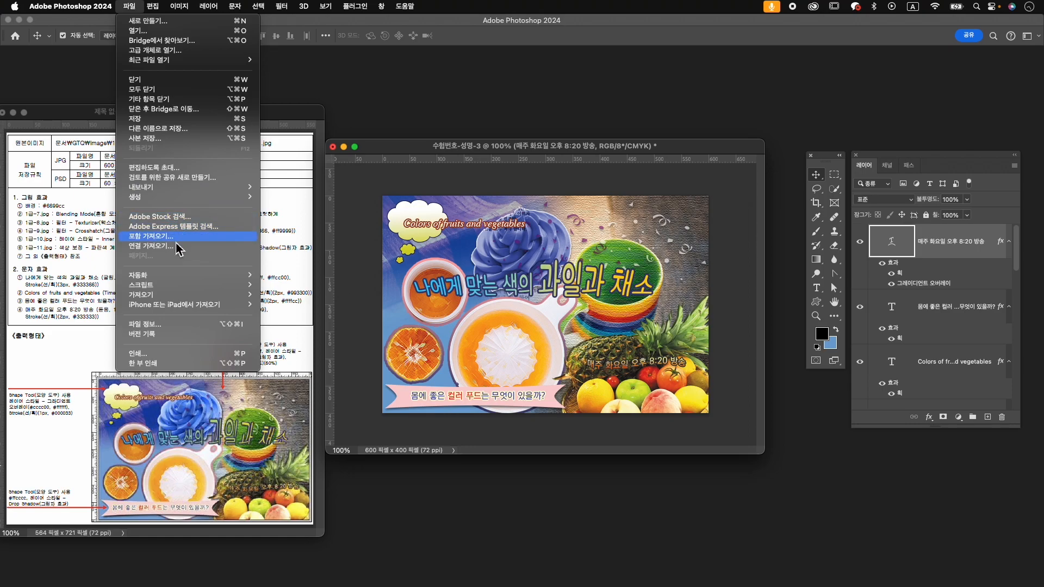
mouse_move(186, 191)
click(345, 189)
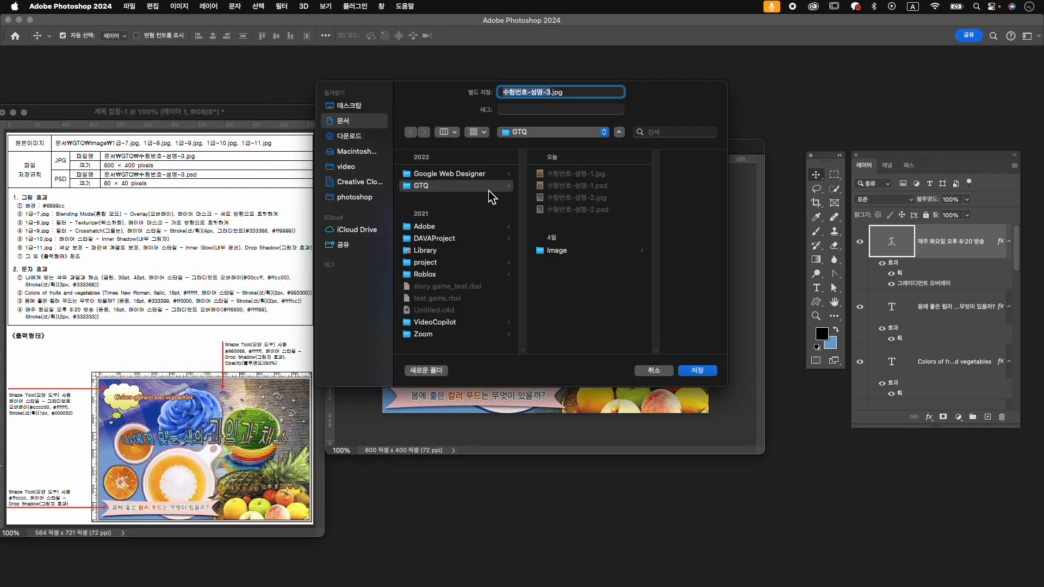
click(483, 189)
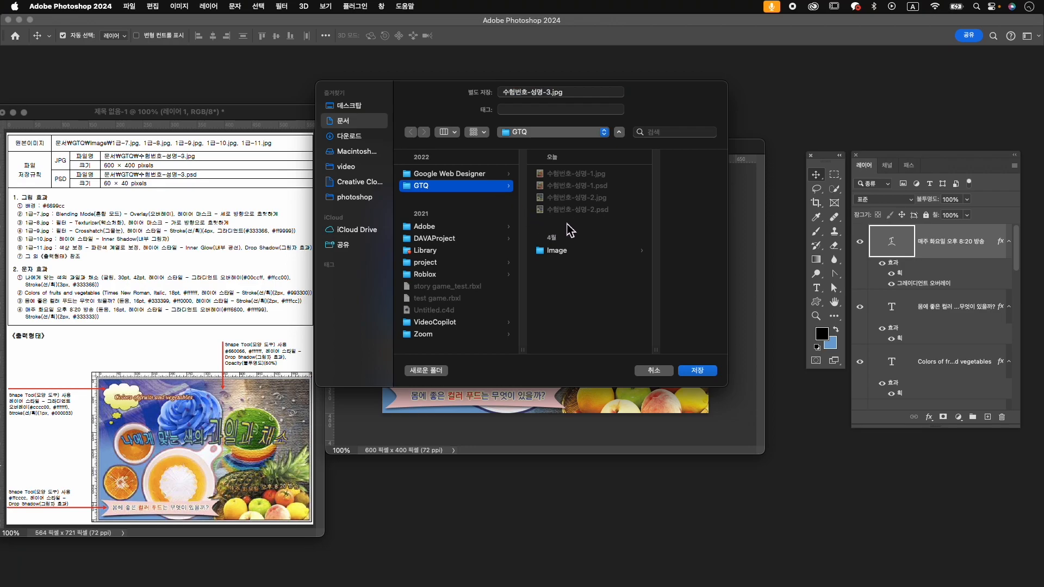
click(695, 371)
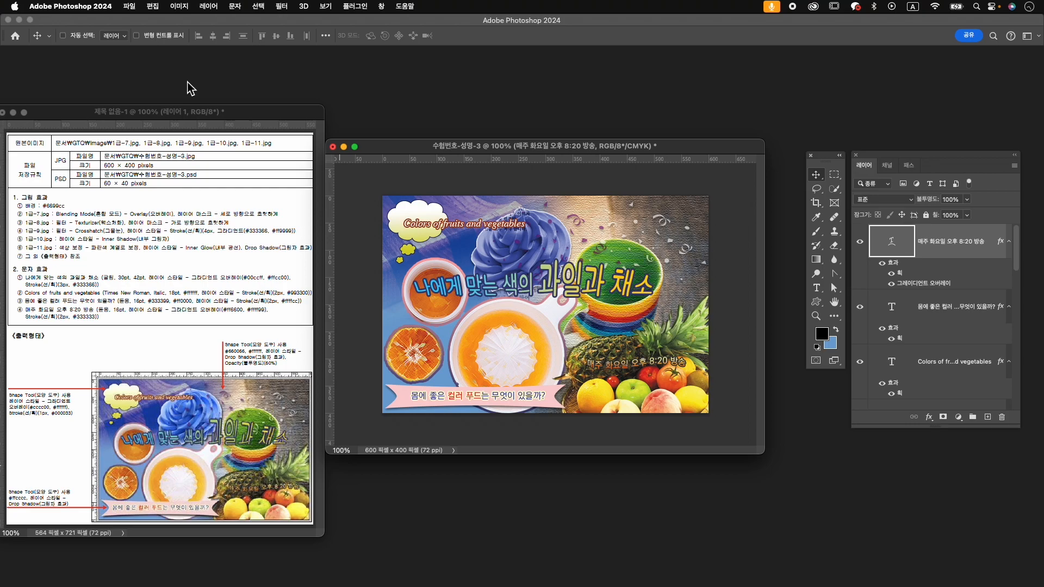
- Resize the image to 60 × 40 pixels
key(super+alt+i)
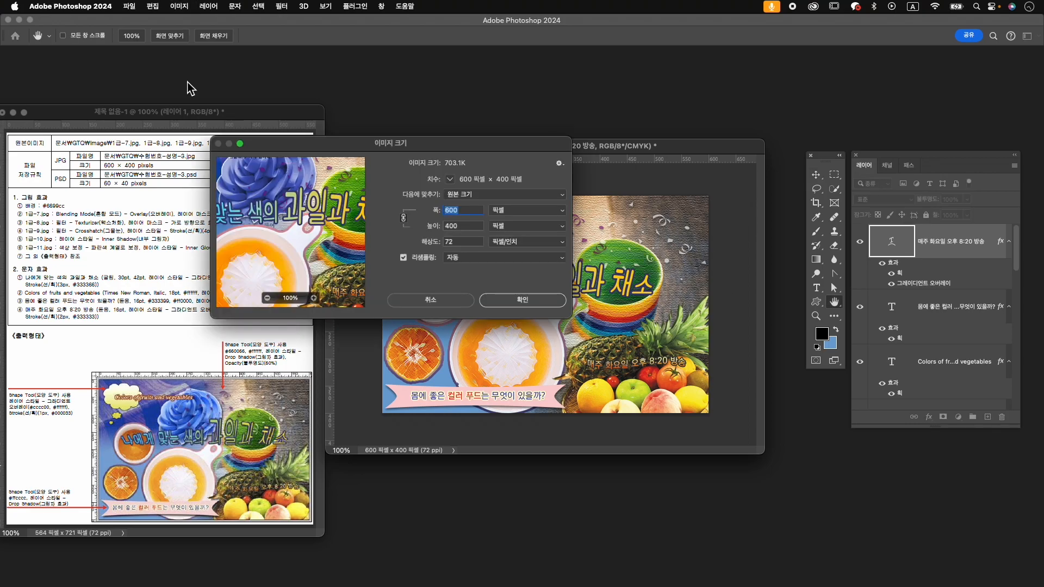
text(60)
key(Tab)
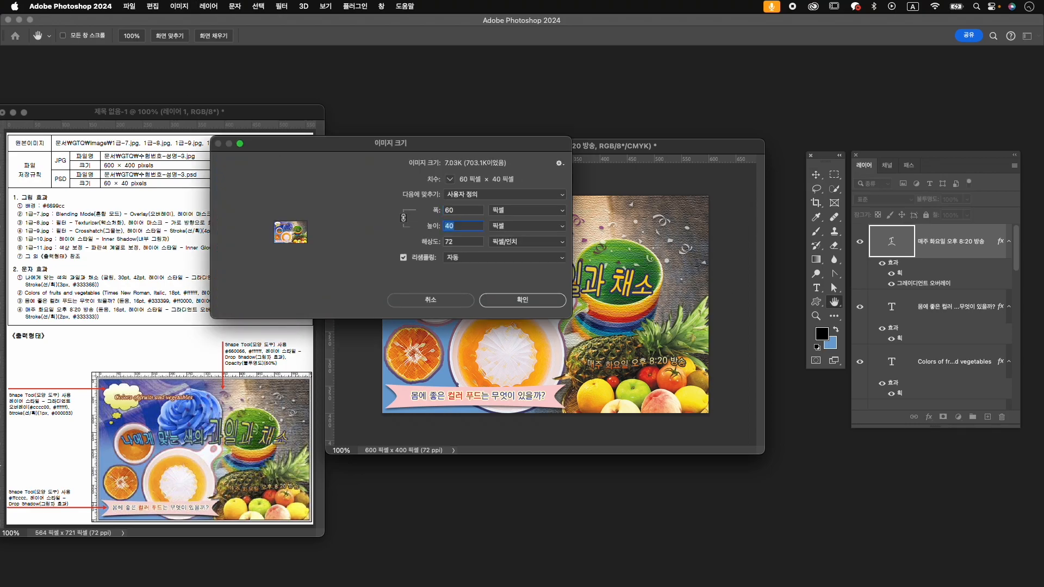
click(532, 299)
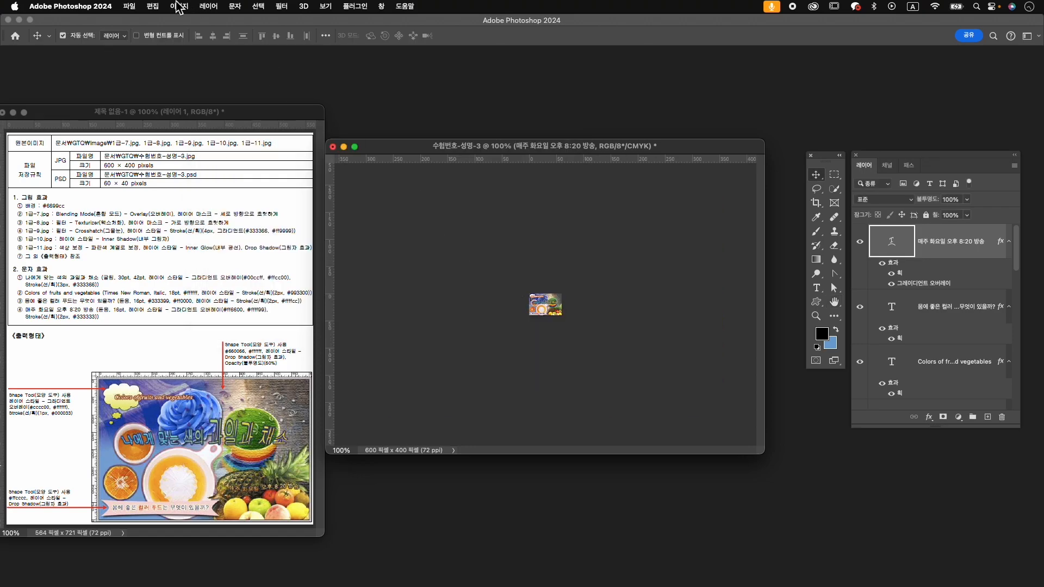
- Save the reduced document as 수험번호-성명-3.psd in Photoshop format in the GTQ folder
click(130, 7)
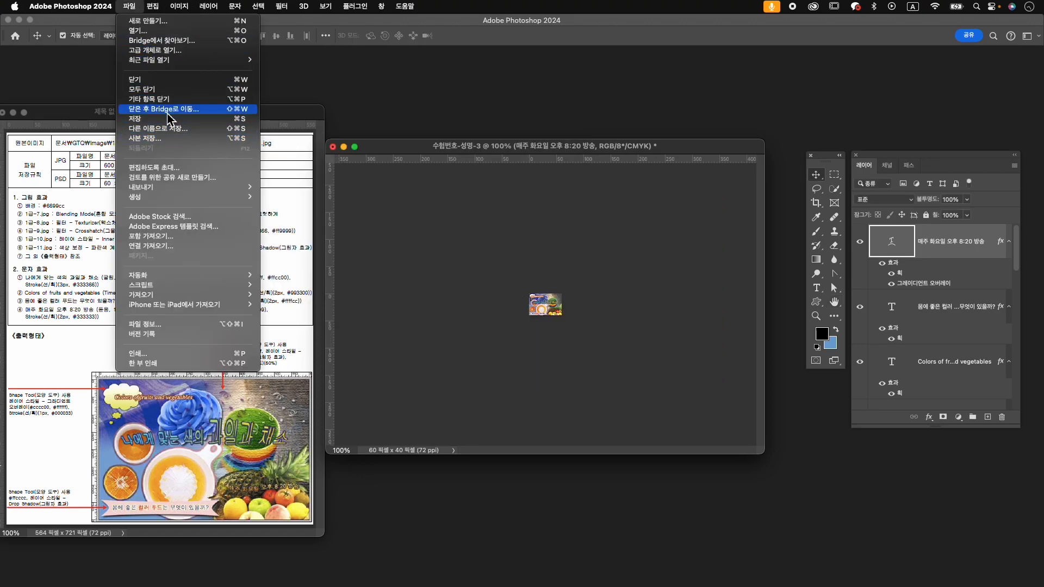
click(178, 130)
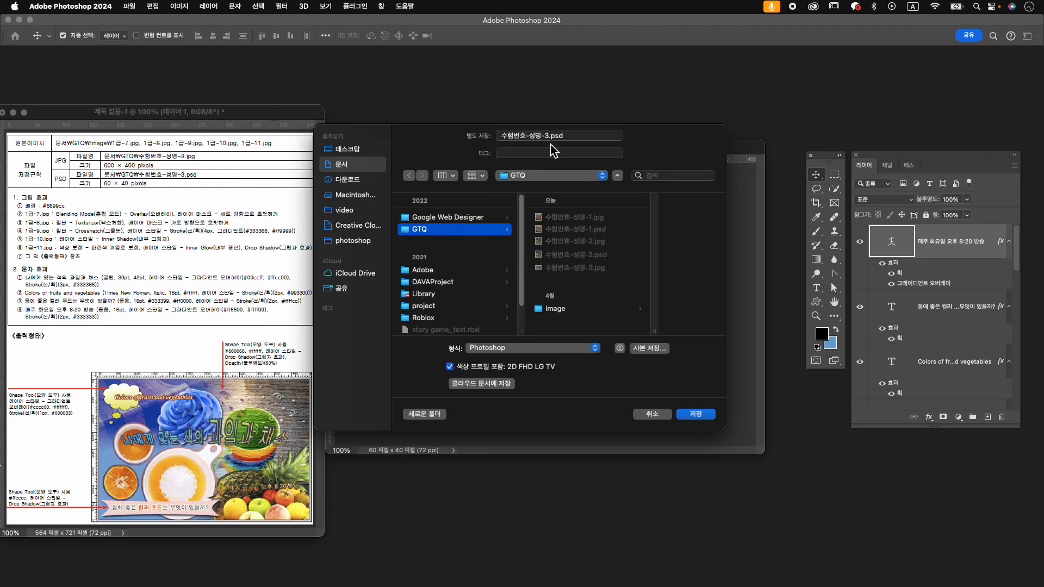
click(701, 415)
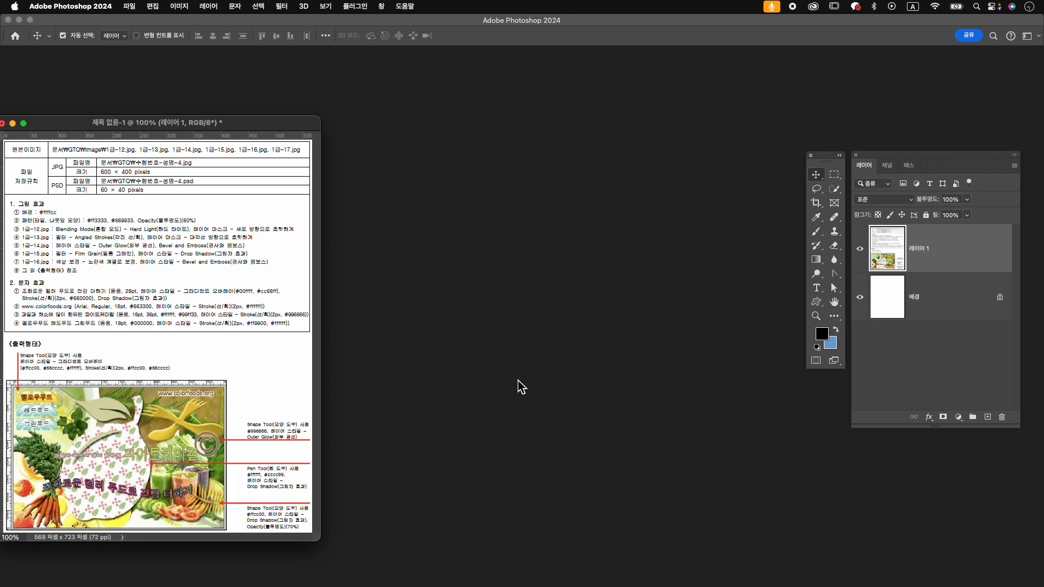
- Create a 600 × 400 px RGB document at 72 ppi named 수험번호-성명-4 and arrange its window beside the exam sheet
key(super+n)
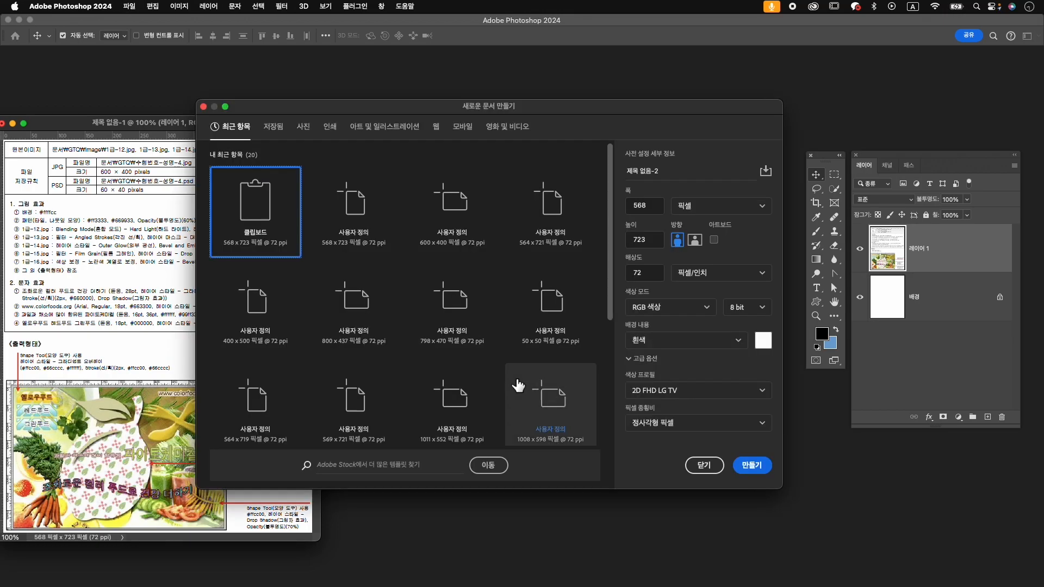
text(수험번호-)
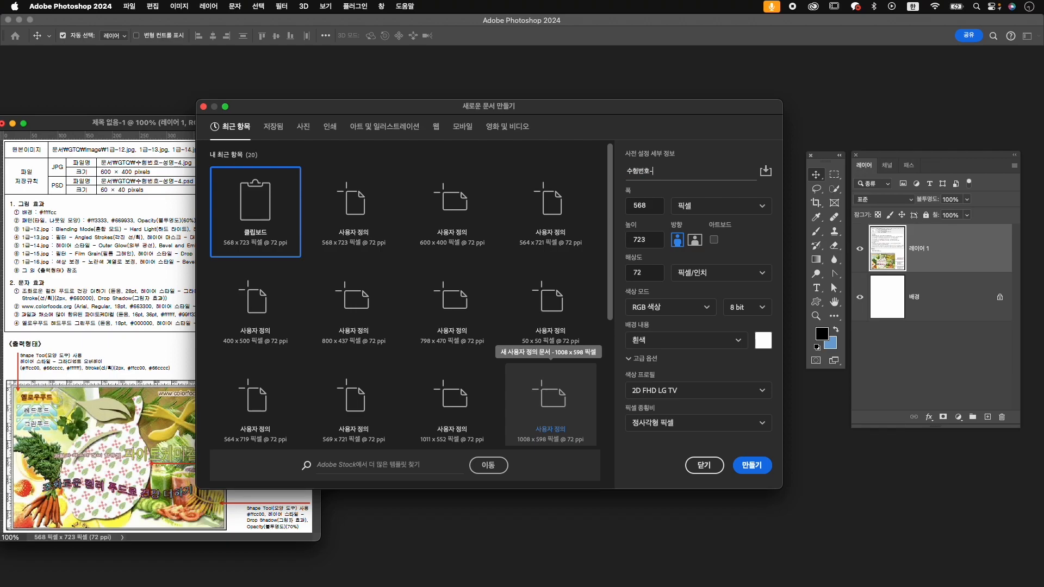
key(Tab)
key(Tab)
text(400)
key(Tab)
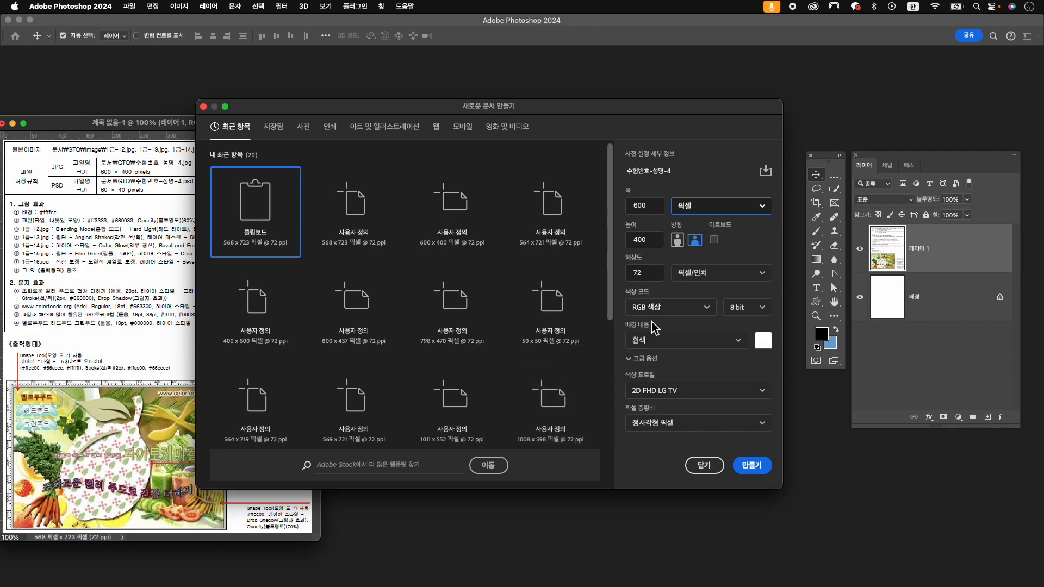
click(753, 465)
drag(256, 75, 592, 184)
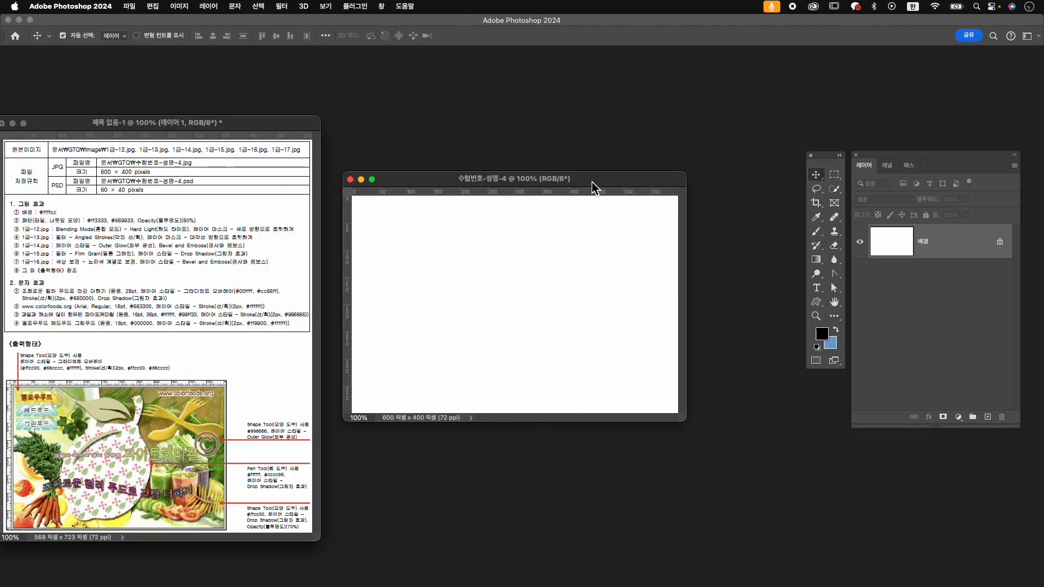
drag(683, 419, 741, 457)
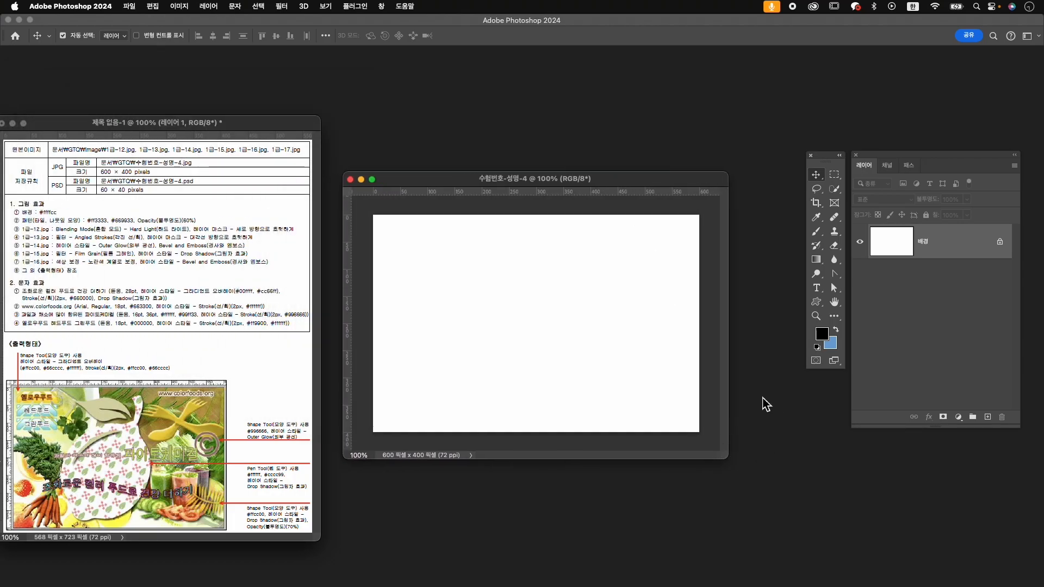
drag(513, 180, 508, 168)
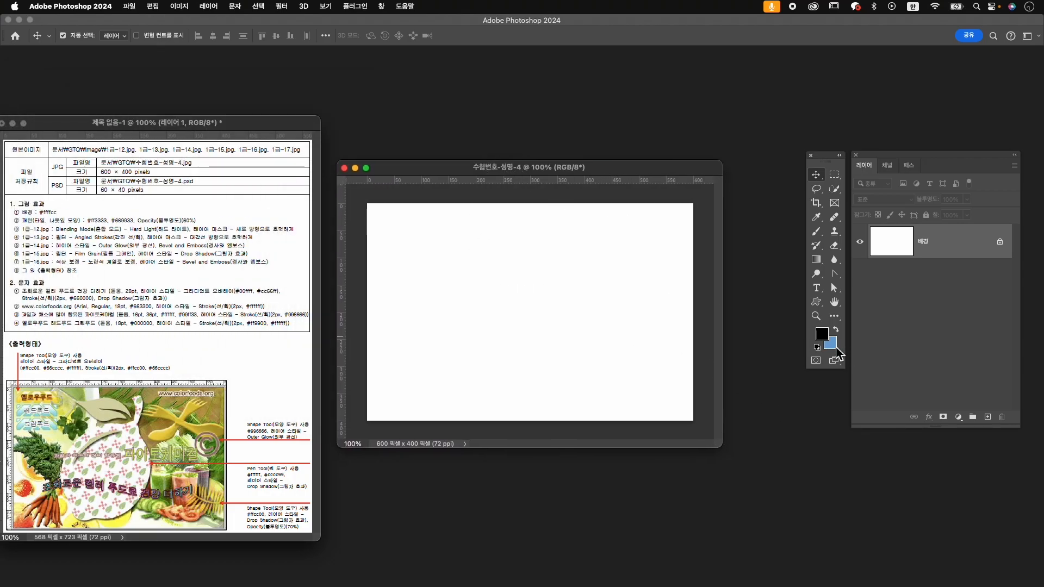
- Set the background colour to #ffffcc and fill the Background layer with it
click(831, 344)
text(00ffff)
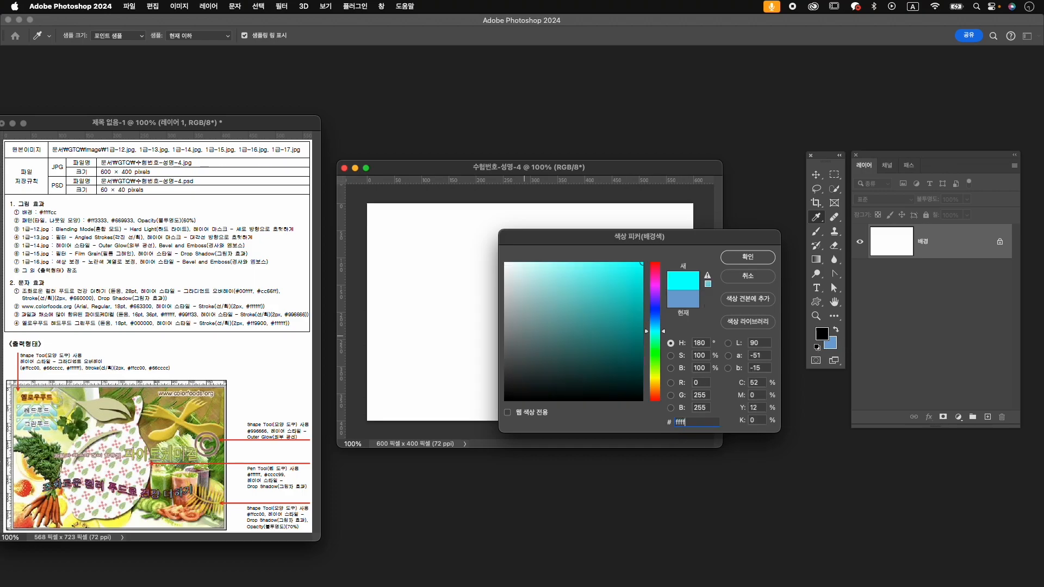
text(cc)
key(Return)
key(v)
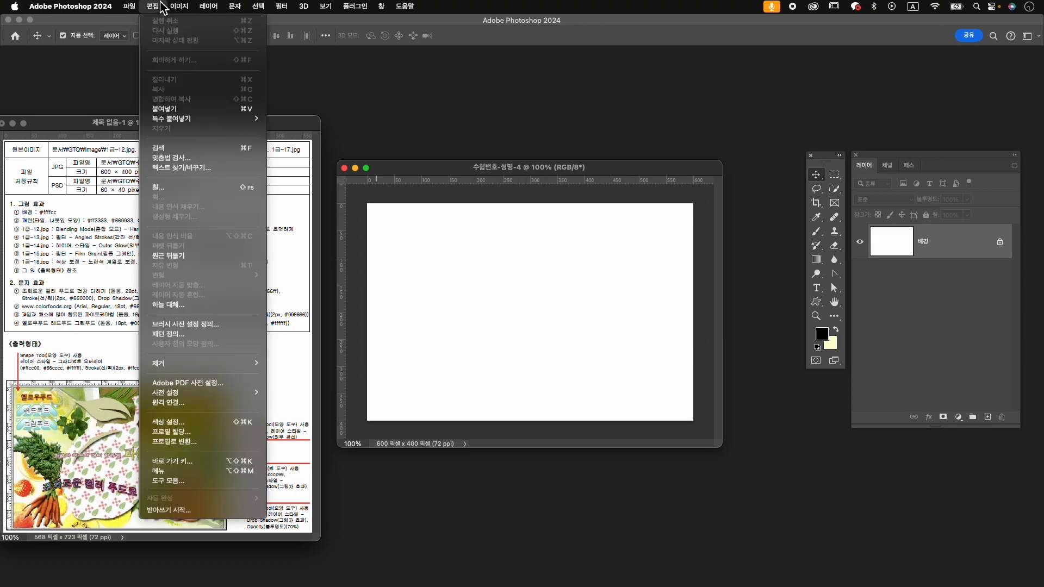
click(194, 188)
click(630, 179)
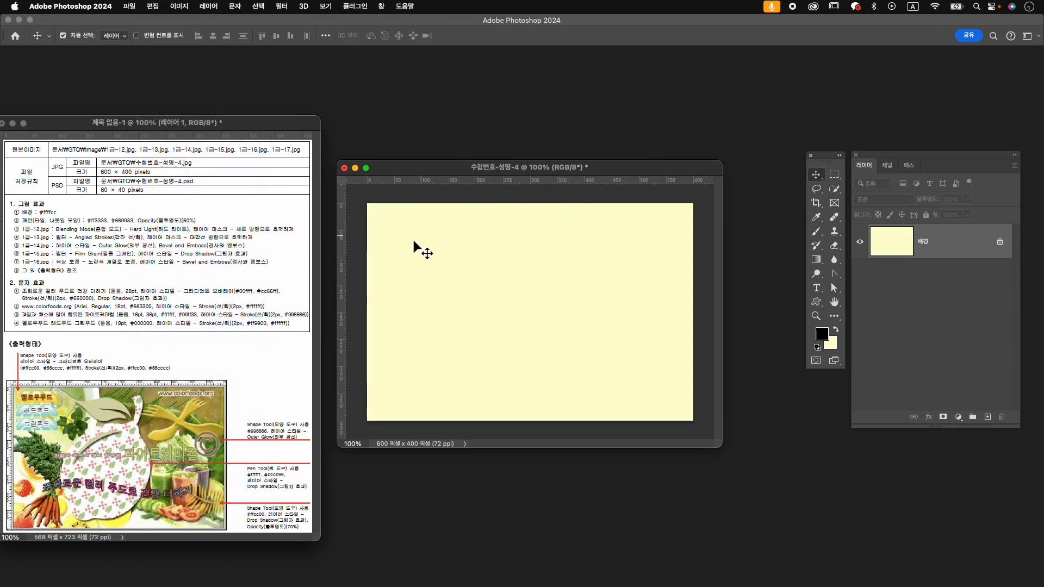
drag(423, 175, 432, 162)
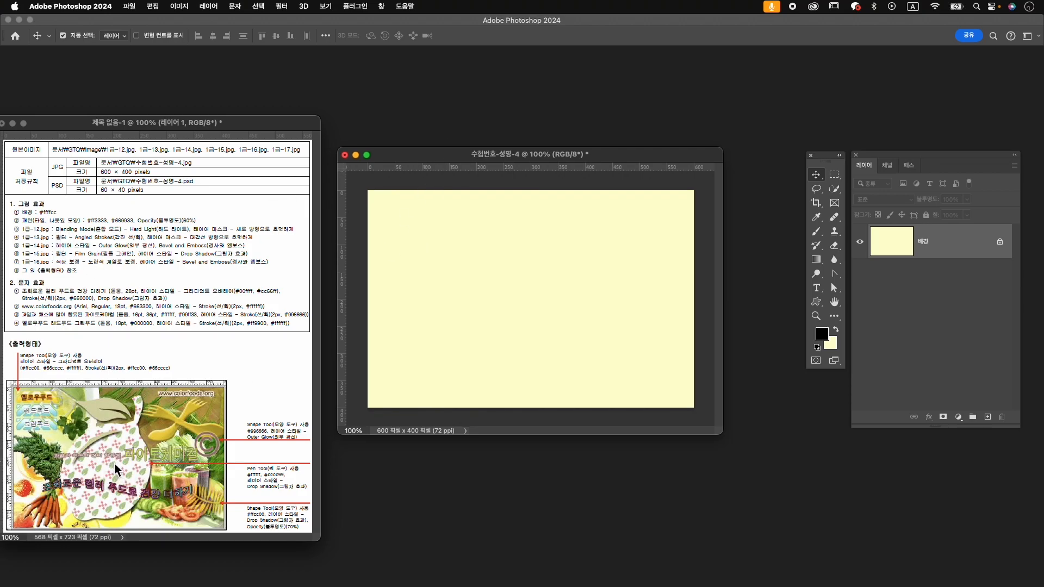
- Create a 50 × 50 px document at 72 ppi with transparent background contents for the pattern
key(super+n)
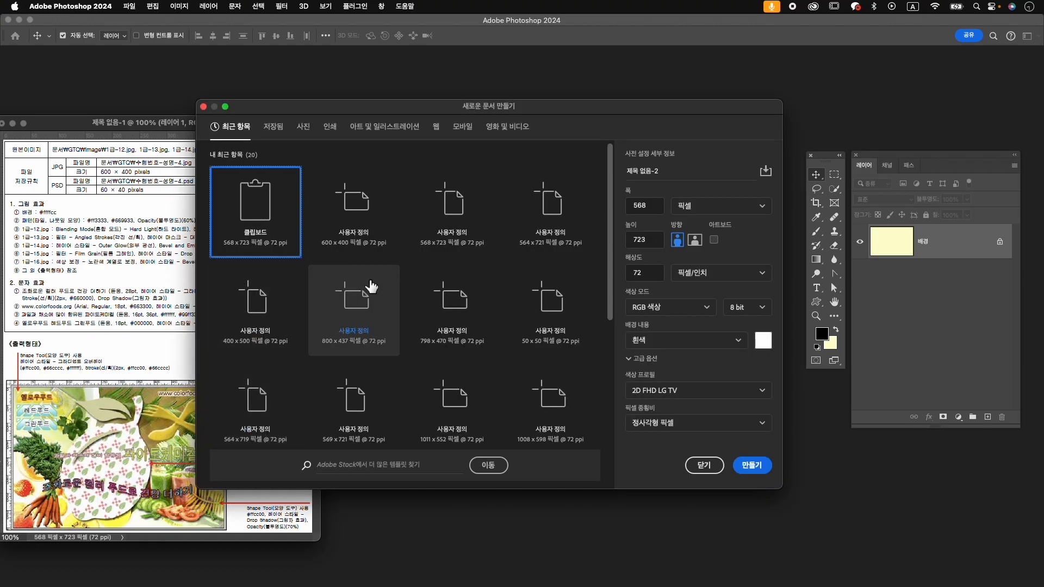
double_click(654, 207)
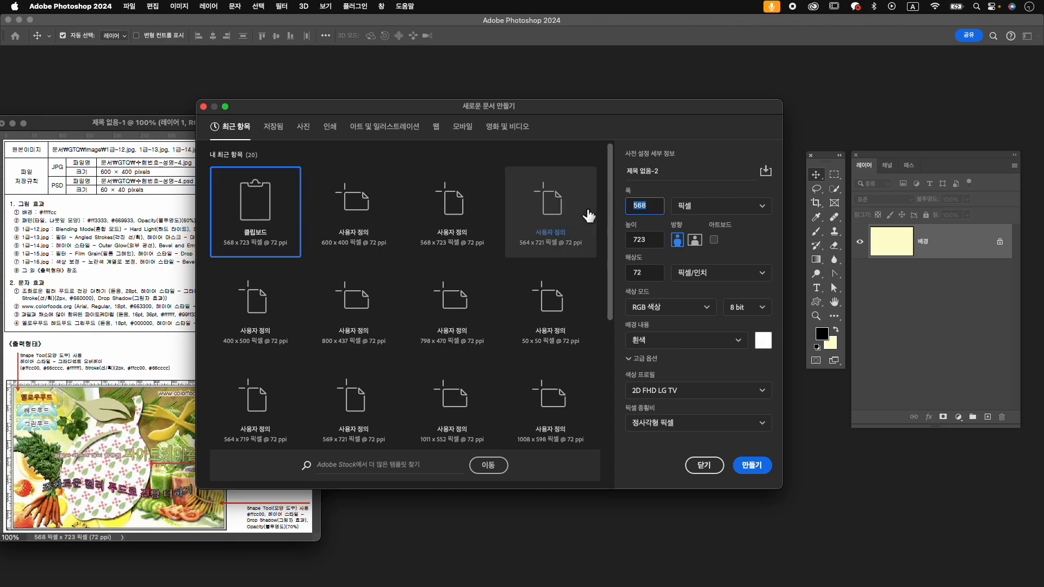
text(50)
key(Tab)
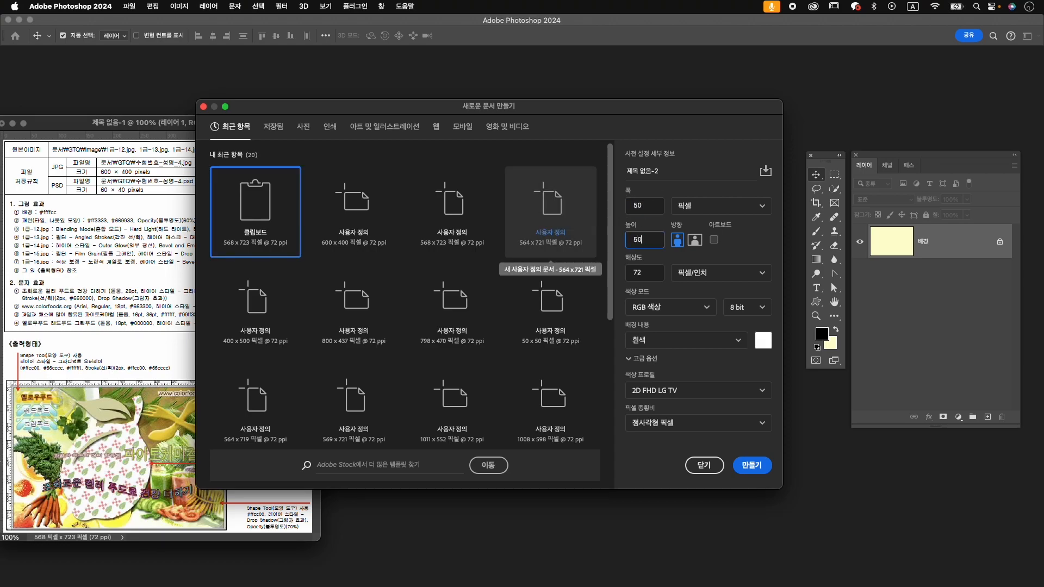
click(686, 343)
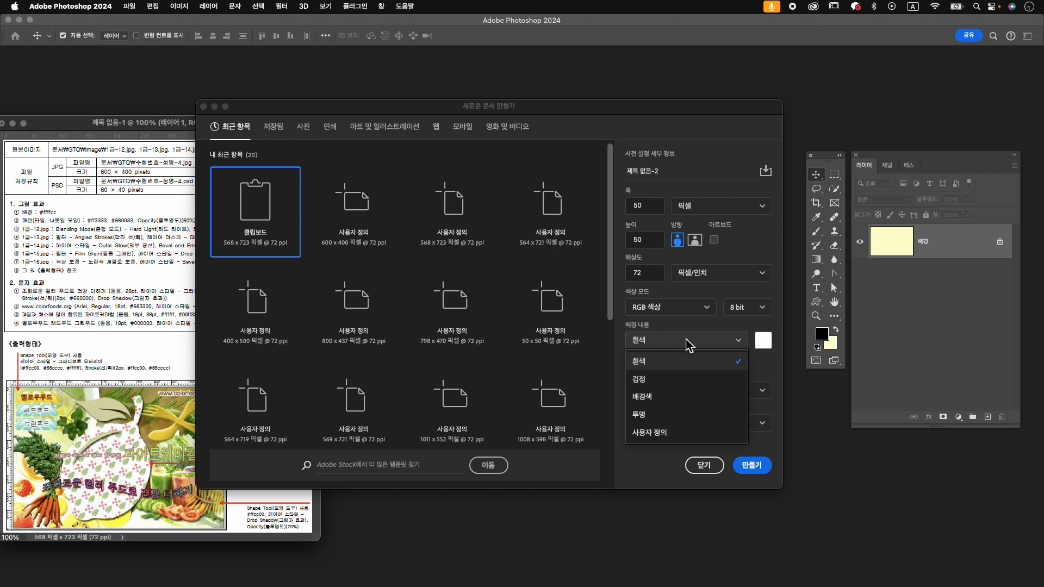
click(688, 417)
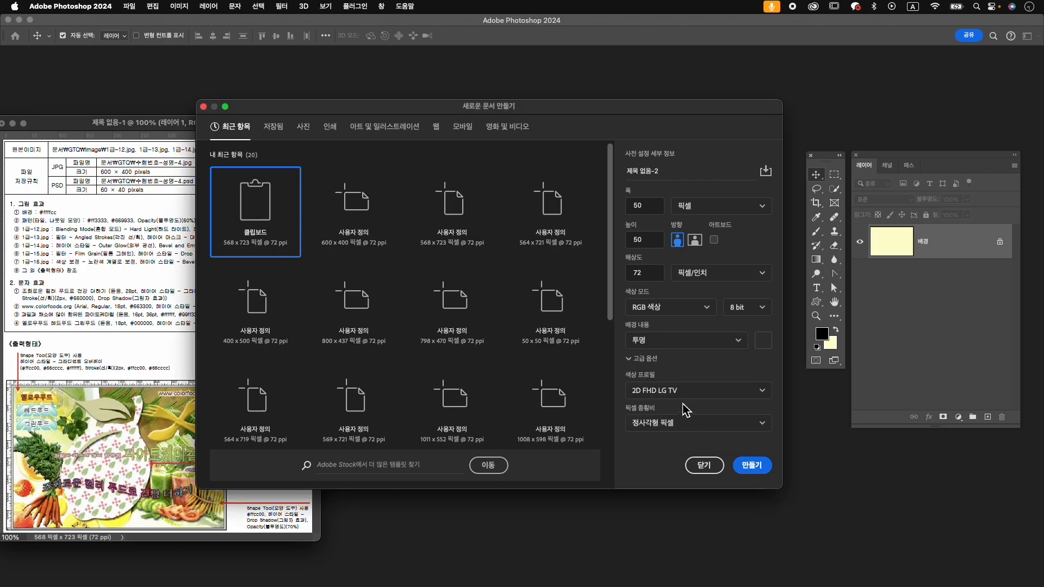
click(756, 467)
- Magnify the blank pattern document to about 982% and fit its window around the canvas beside the exam sheet
drag(54, 88, 427, 186)
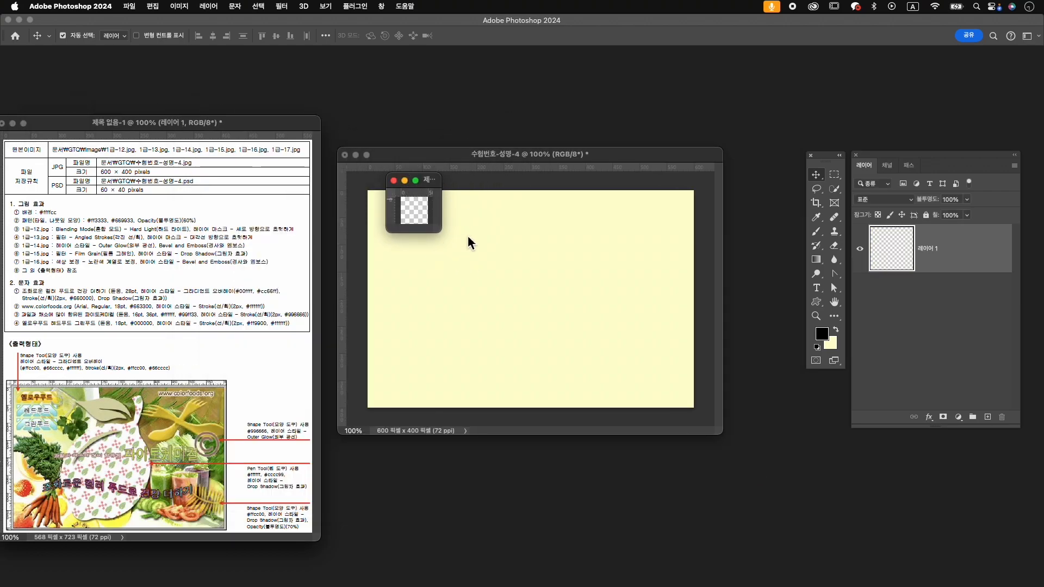
double_click(834, 302)
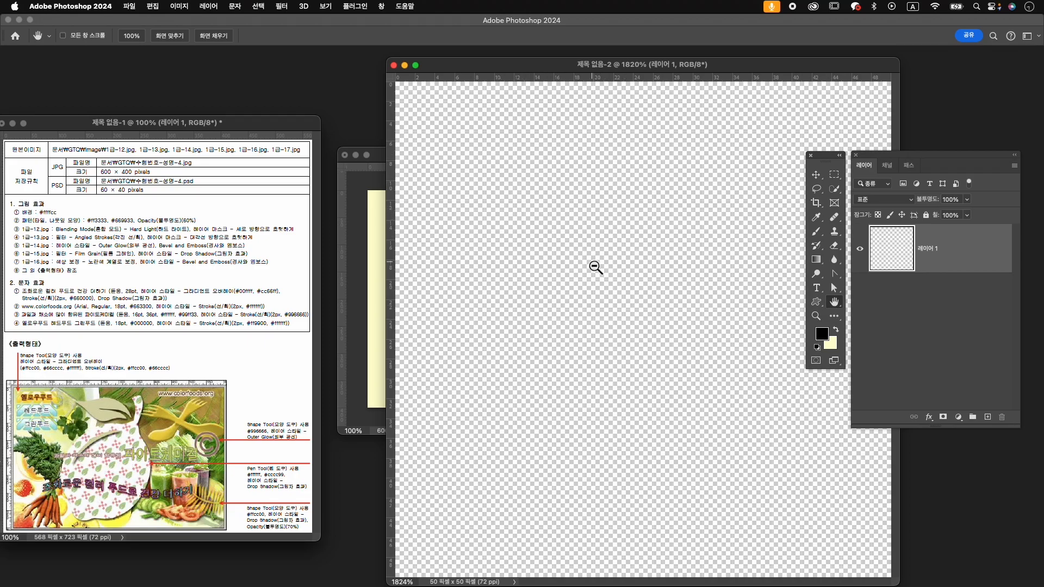
scroll(596, 268, down, 6)
scroll(592, 263, up, 1)
scroll(593, 264, down, 1)
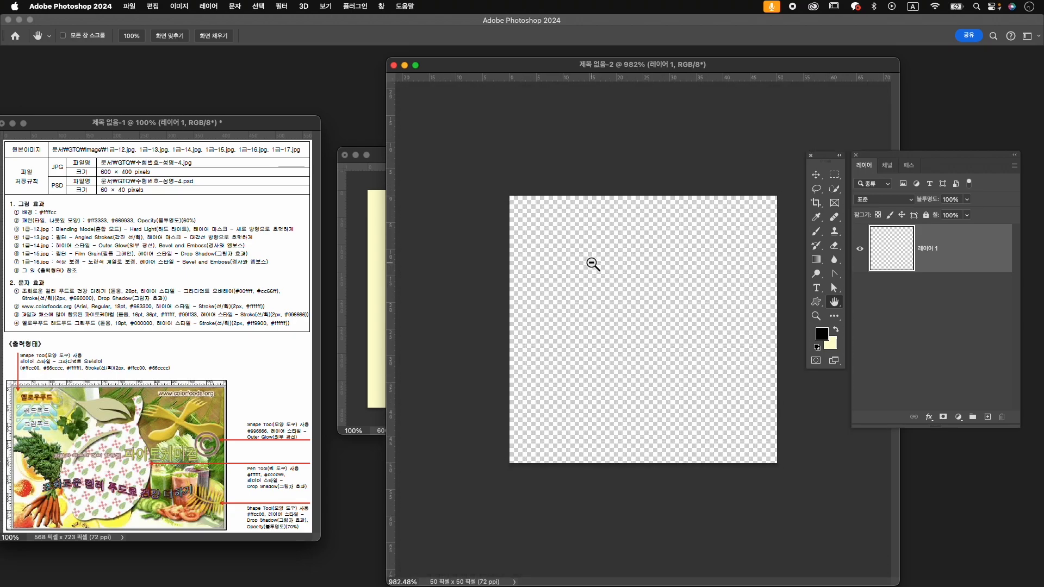
drag(388, 60, 510, 264)
drag(603, 266, 459, 121)
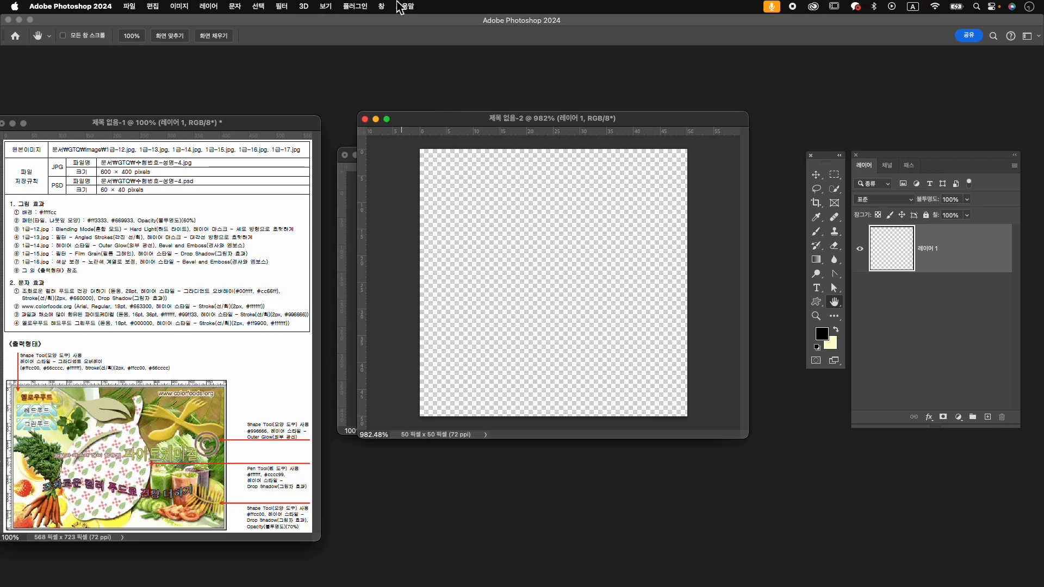
- Find the checkered diamond shape under 타일 in the shape library and draw it about 26 × 26 px in the canvas's upper-left area
click(382, 6)
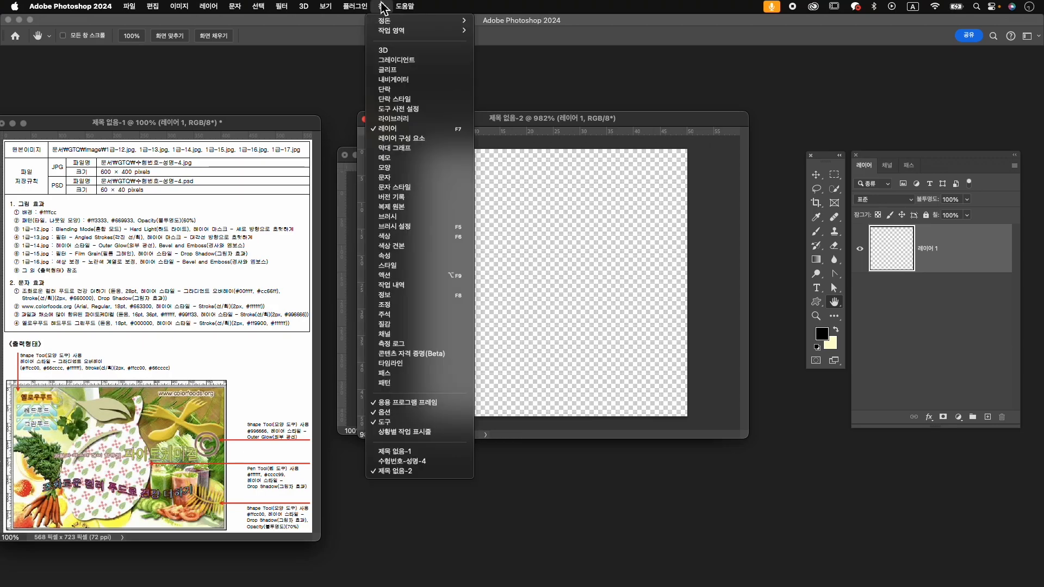
click(443, 168)
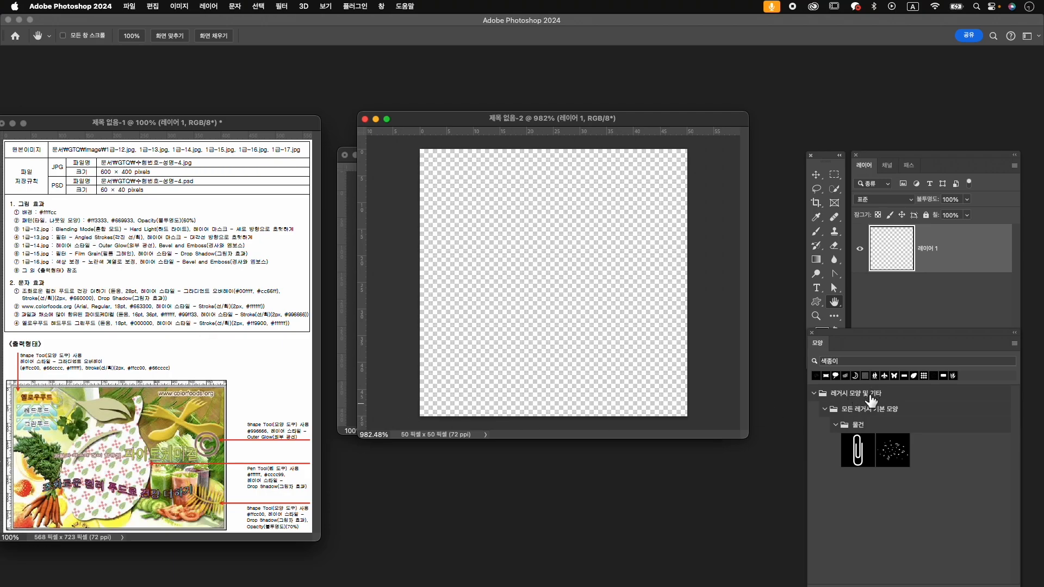
key(ctrl+space)
text(타일)
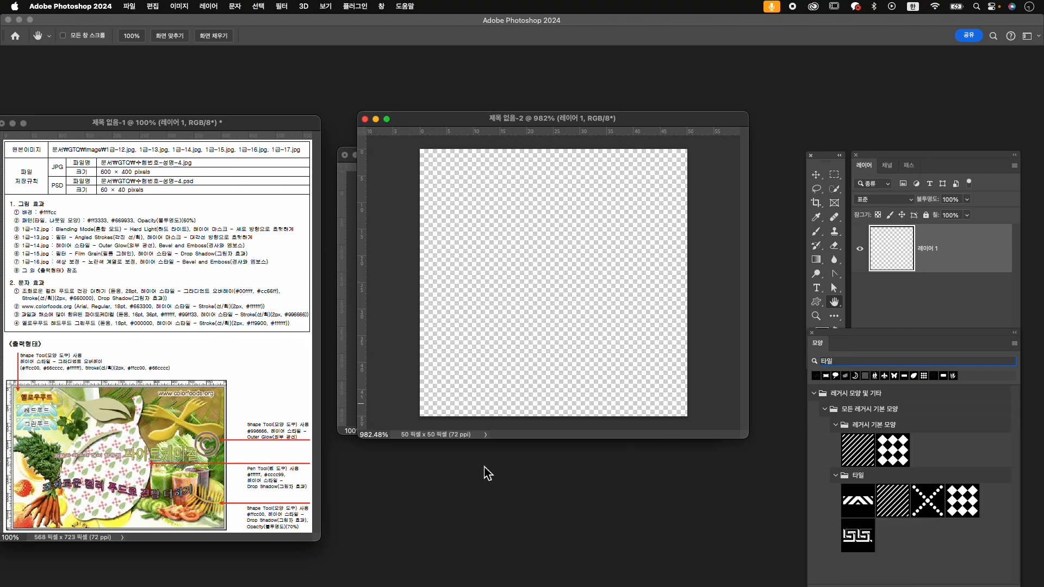
click(903, 452)
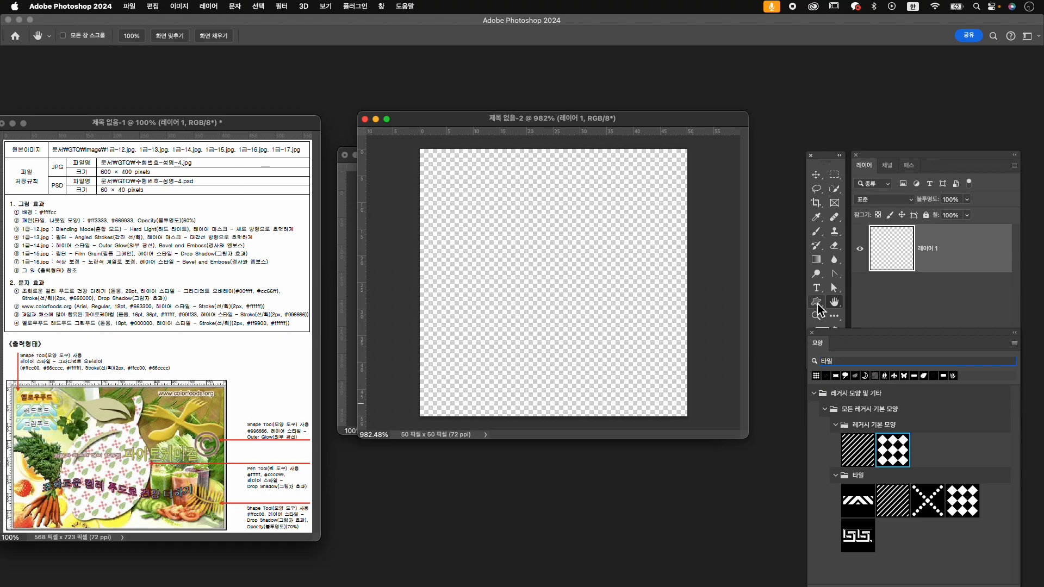
click(816, 302)
drag(459, 177, 588, 339)
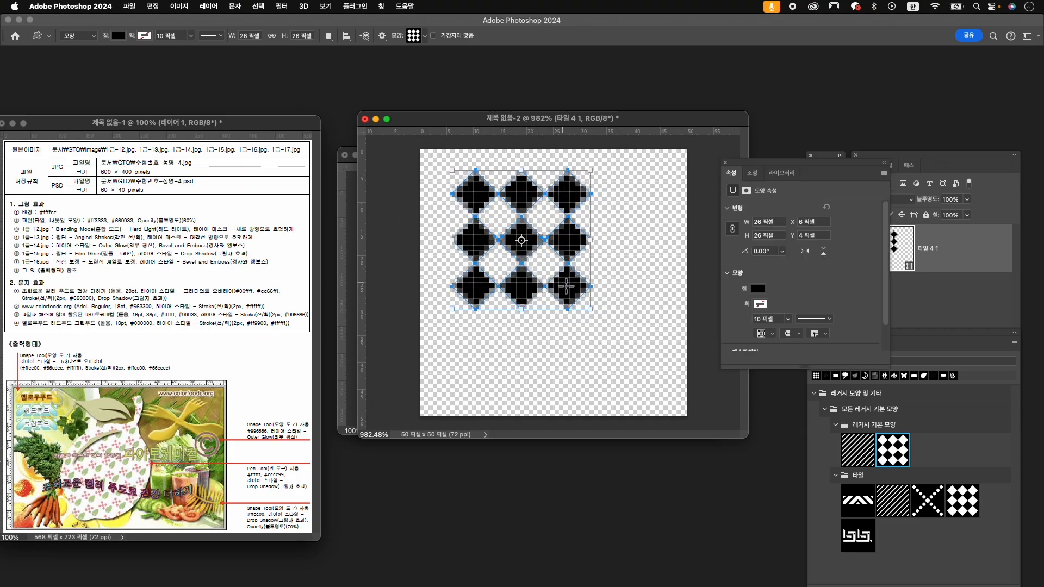
- Set the tile shape's fill to the solid colour #ff3333
click(757, 290)
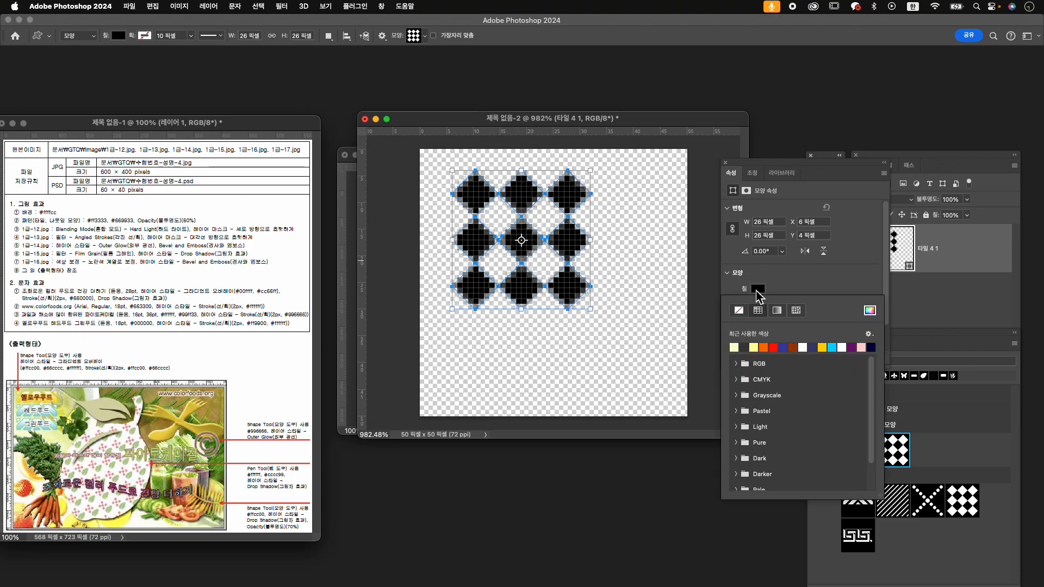
click(870, 310)
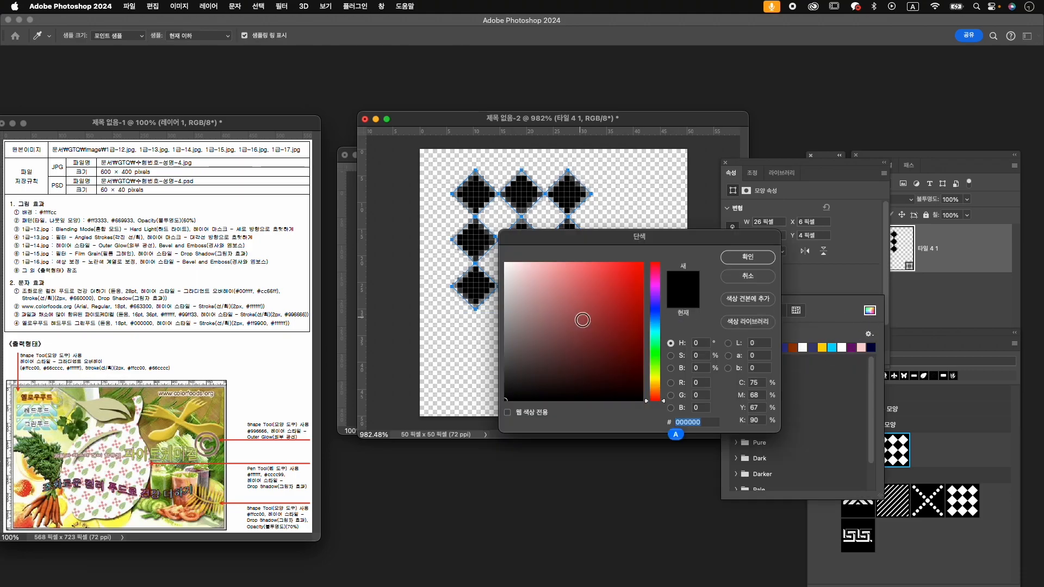
text(ff3)
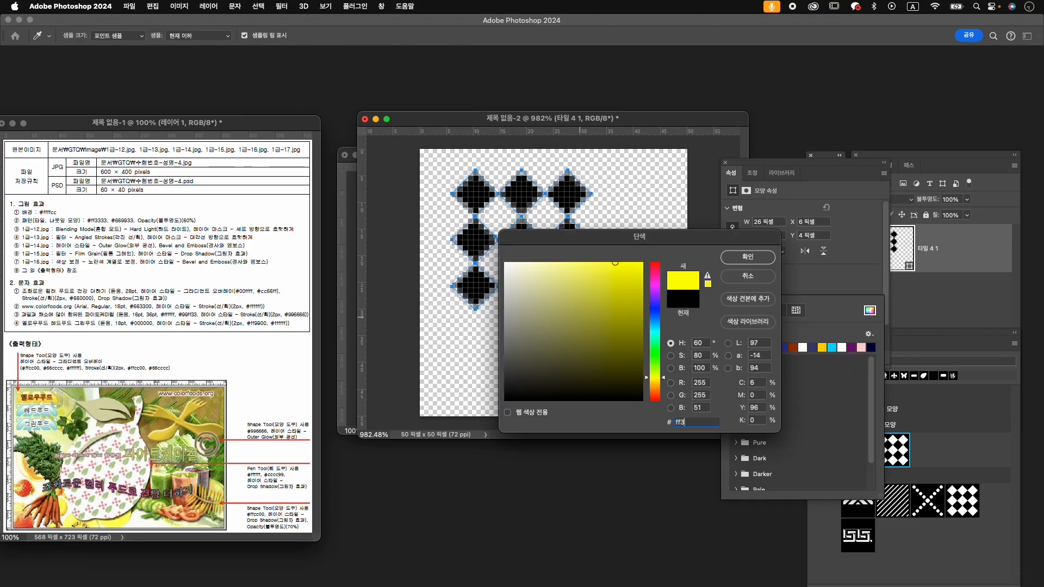
text(333)
key(Return)
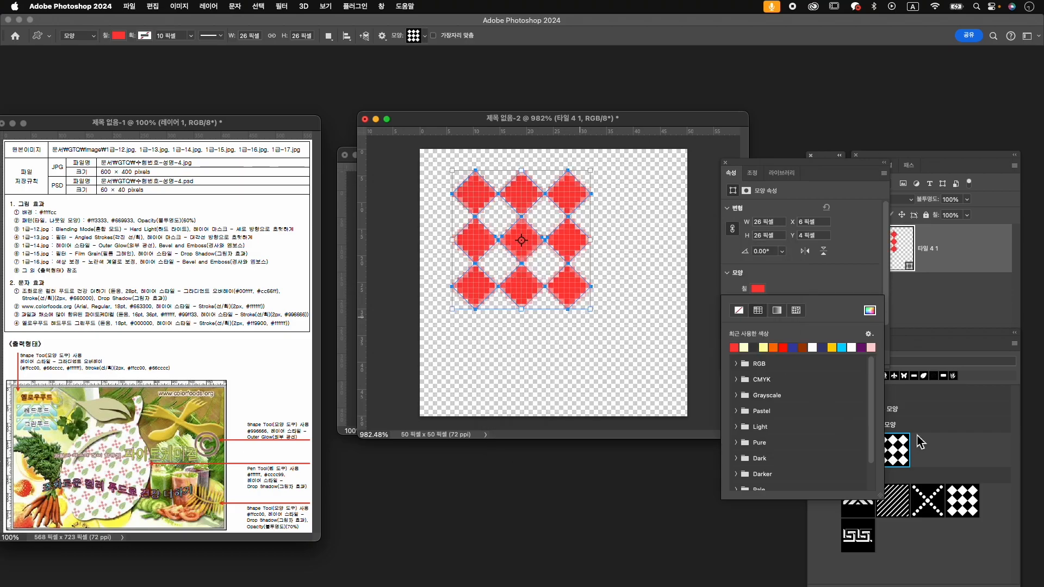
- Find the first 자연 leaf shape under 나뭇잎 and draw it about 22 × 19 px below and right of the tile shape
click(917, 360)
text(나뭎)
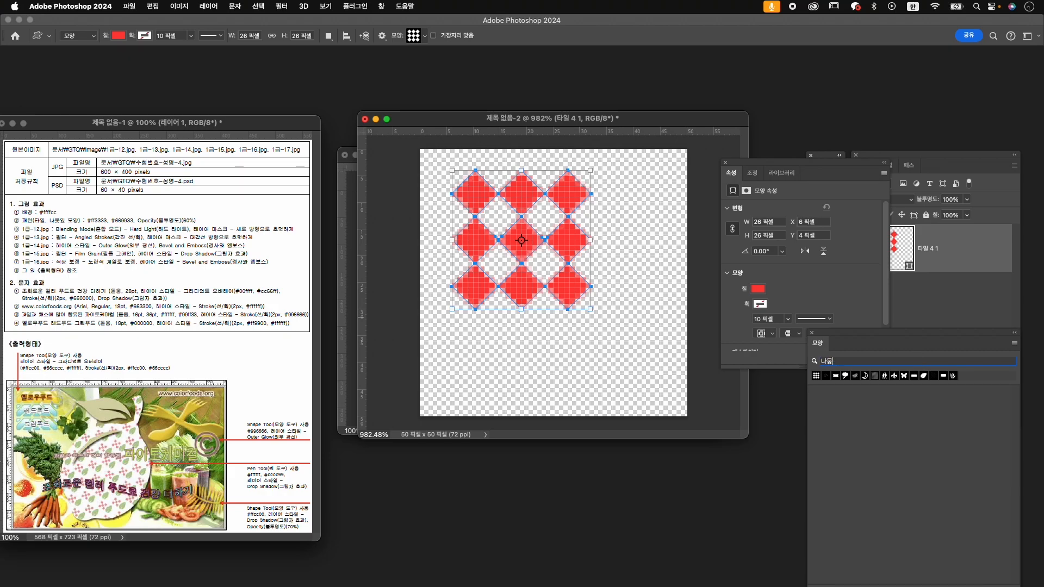
text(ㅅㅇ잎)
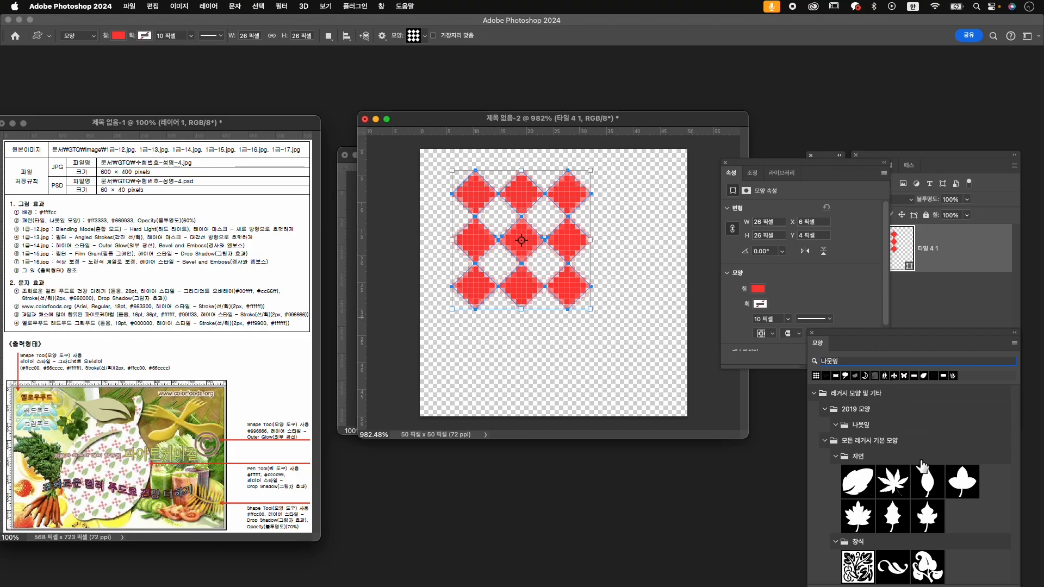
click(858, 483)
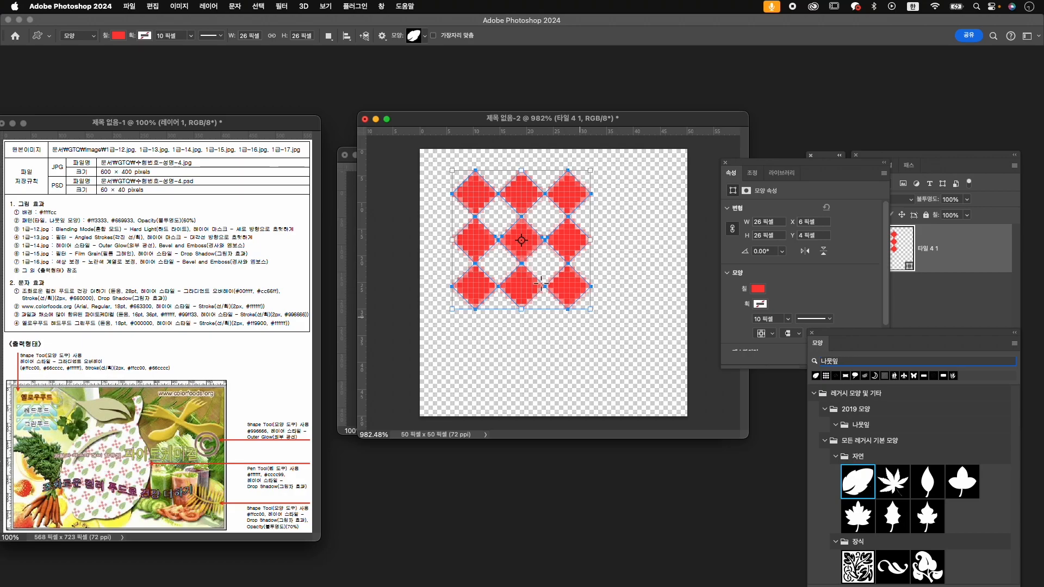
drag(536, 303, 651, 411)
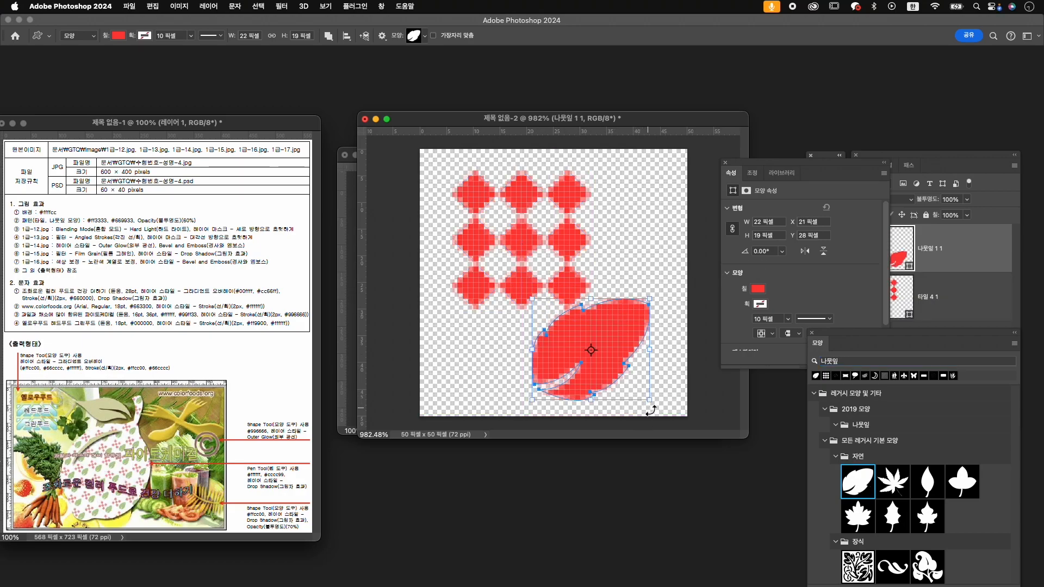
- Set the leaf shape's fill to the solid colour #669933
click(762, 291)
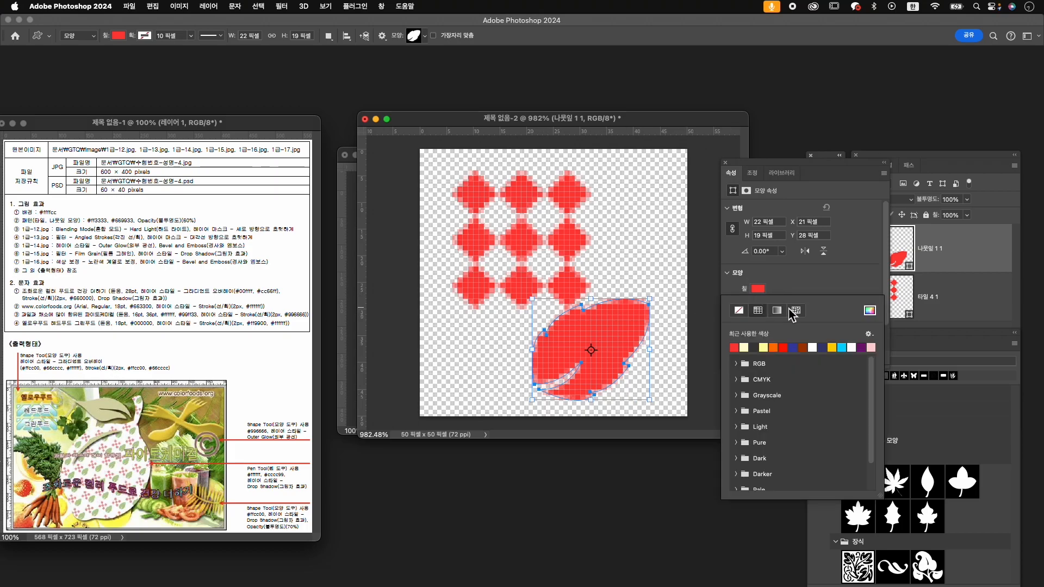
click(870, 311)
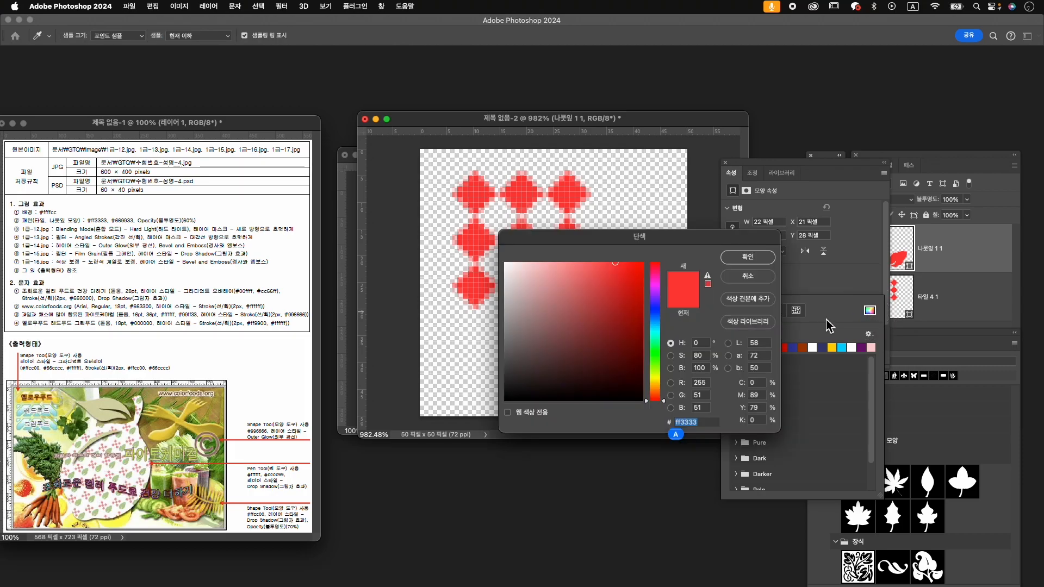
text(669933)
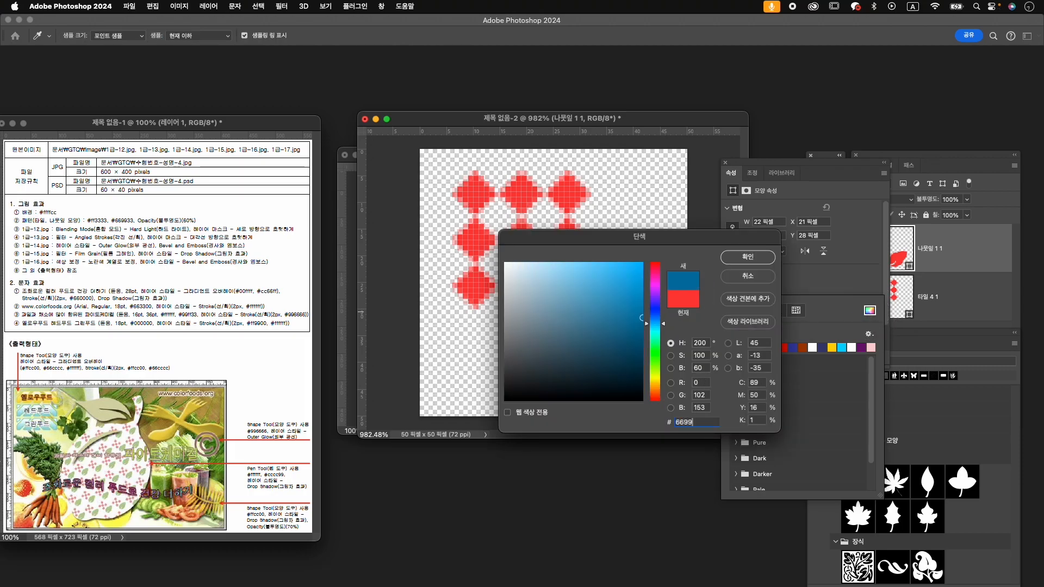
key(Return)
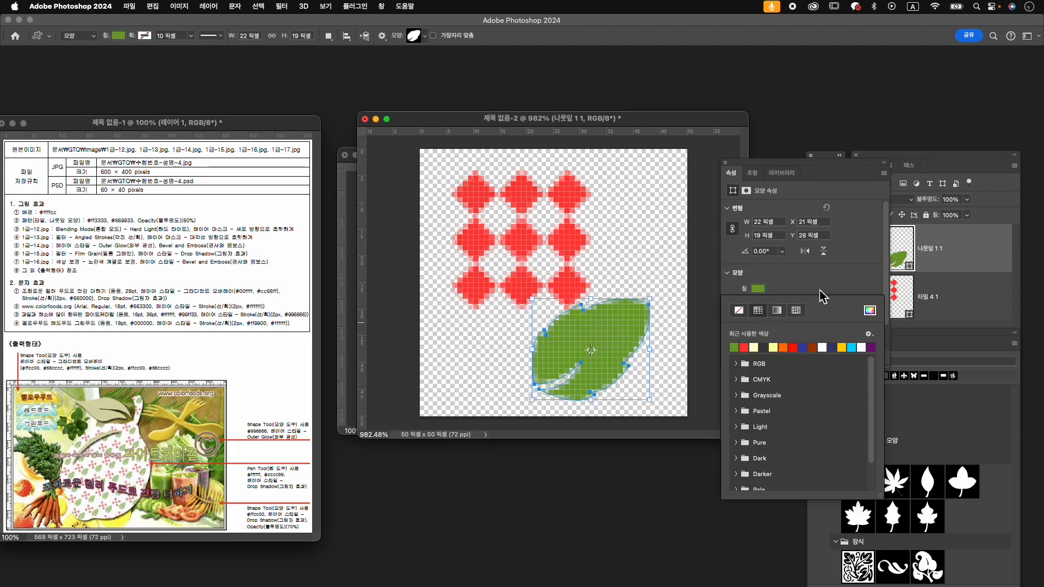
- Set the opacity of both the leaf and tile layers to 60%
click(971, 308)
click(955, 200)
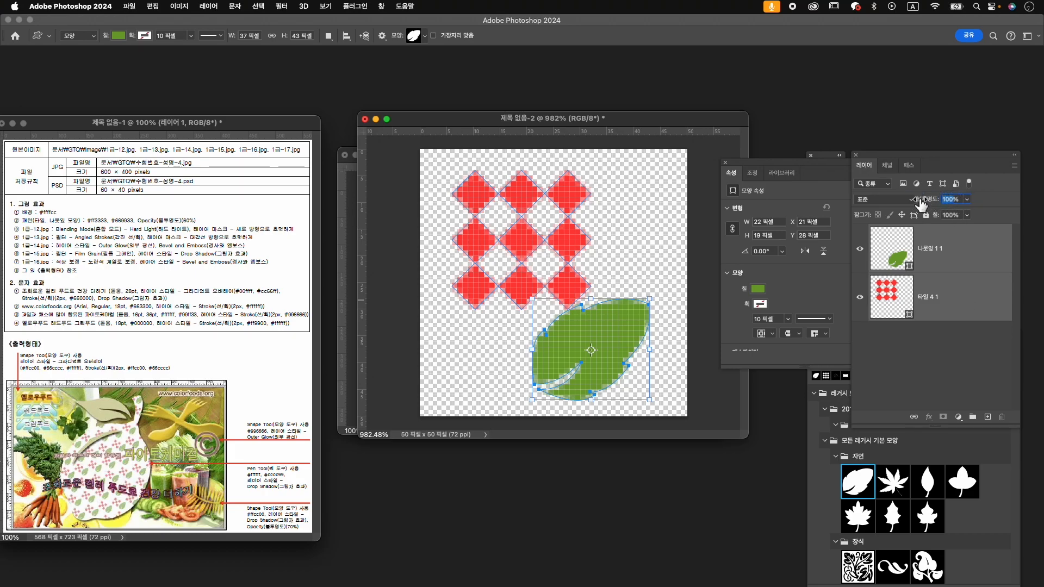
text(60)
key(Return)
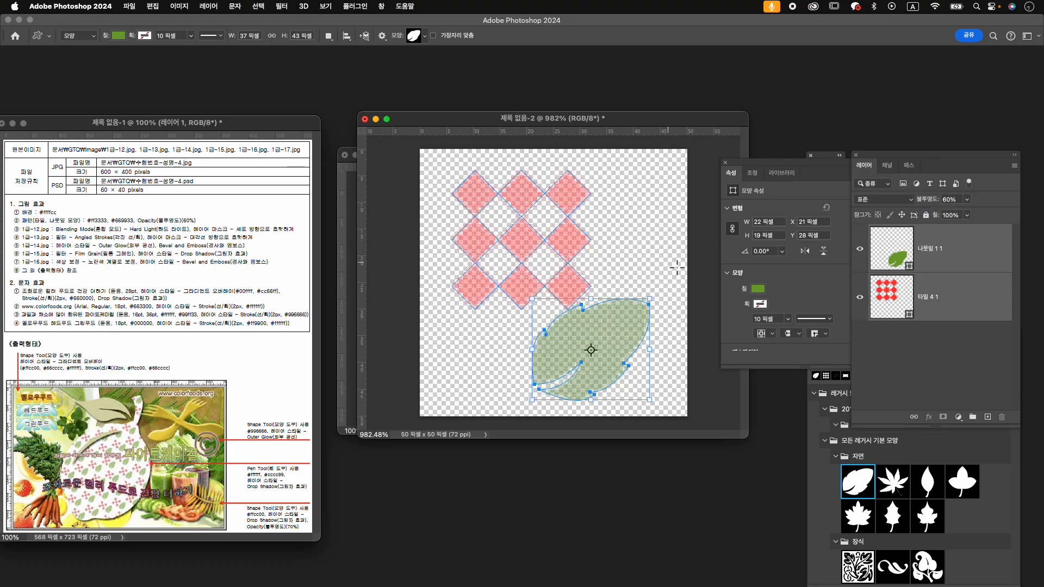
- Select only the tile layer and move the floating shape properties clear of the toolbox
click(926, 298)
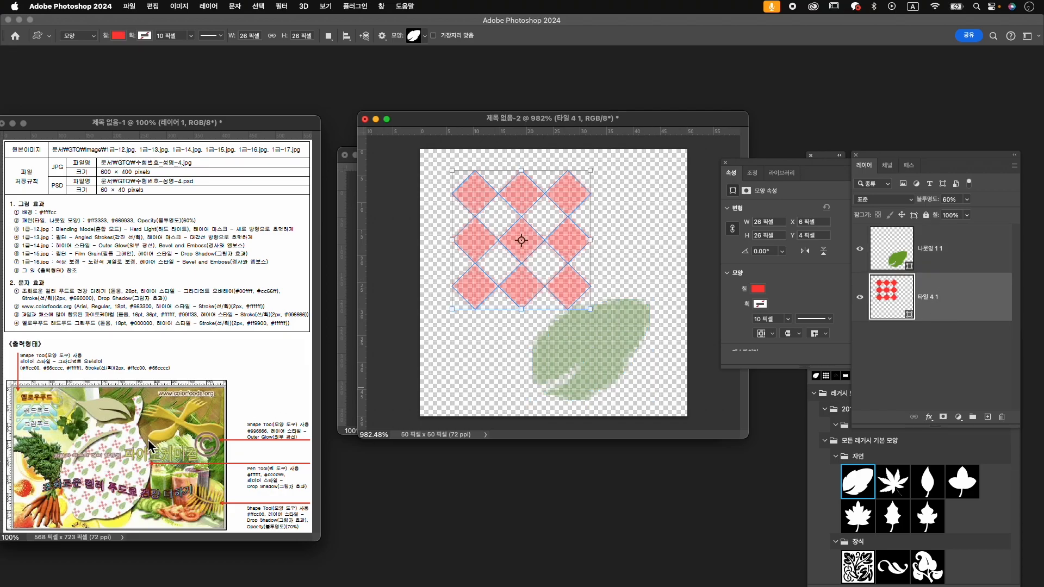
click(609, 198)
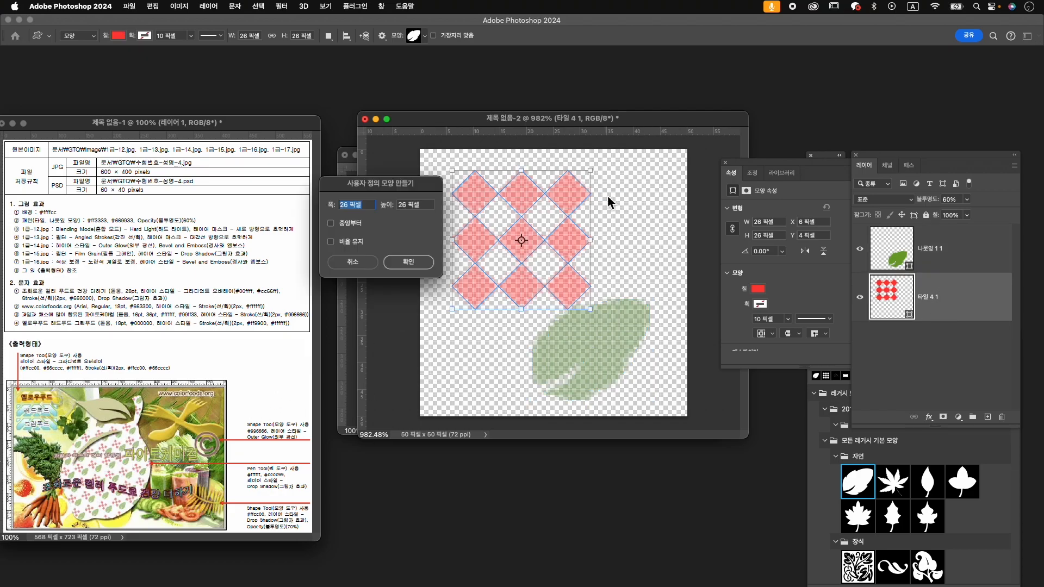
click(412, 262)
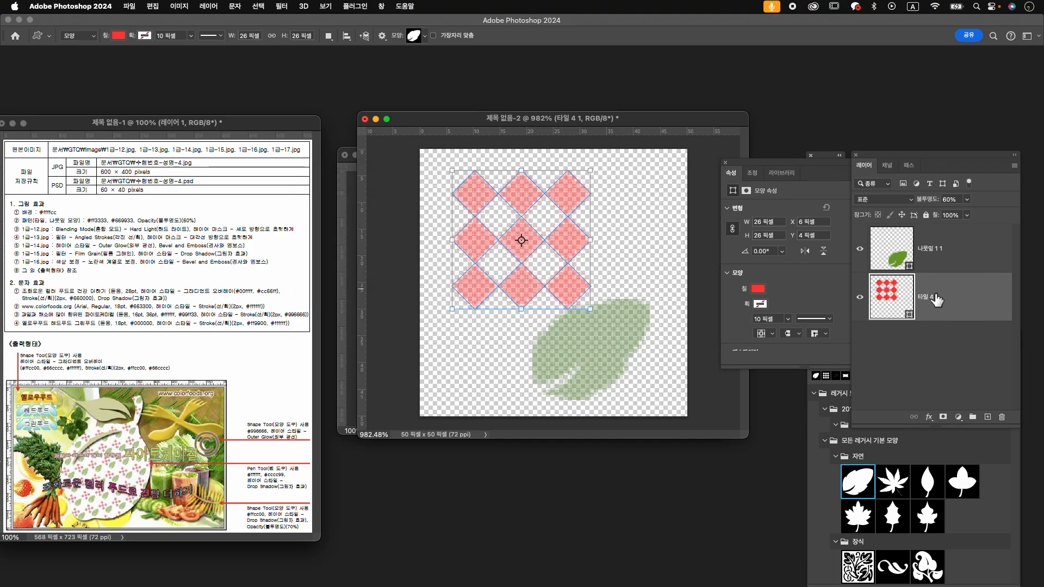
drag(808, 170, 716, 403)
click(816, 174)
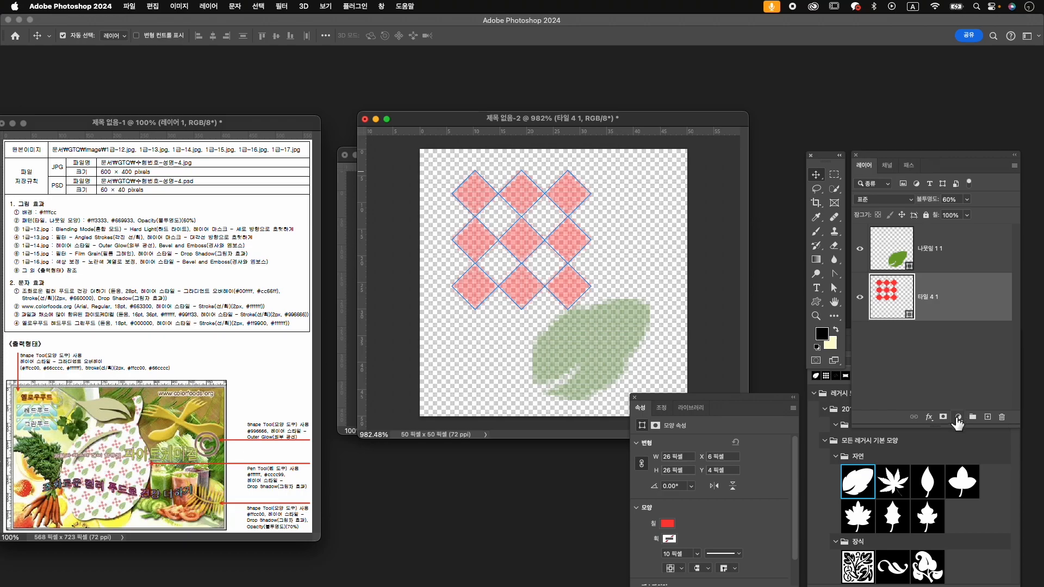
- Add a layer mask to the tile layer and select its four corner diamonds with rectangular marquees
click(943, 417)
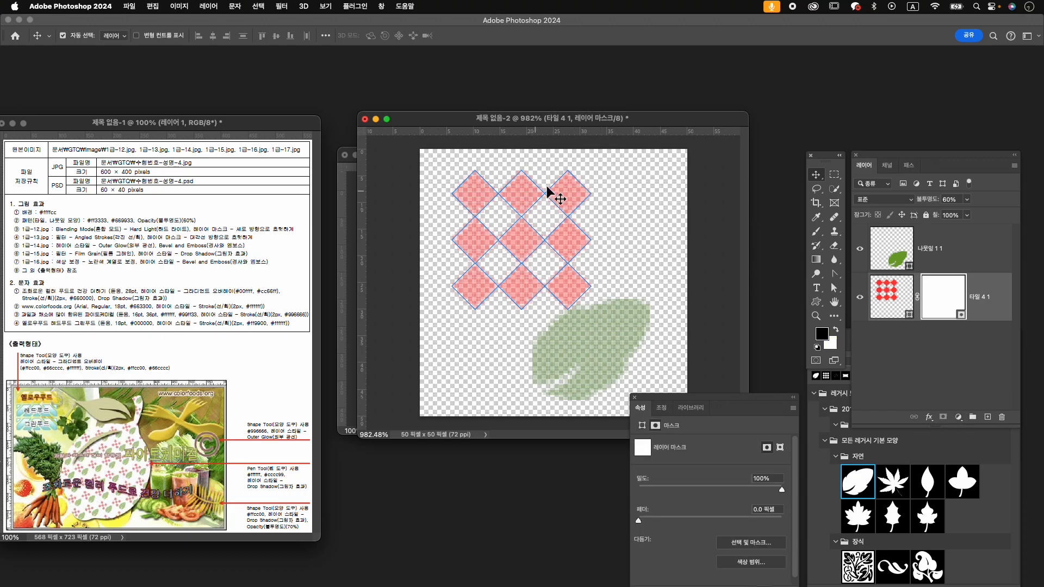
click(835, 175)
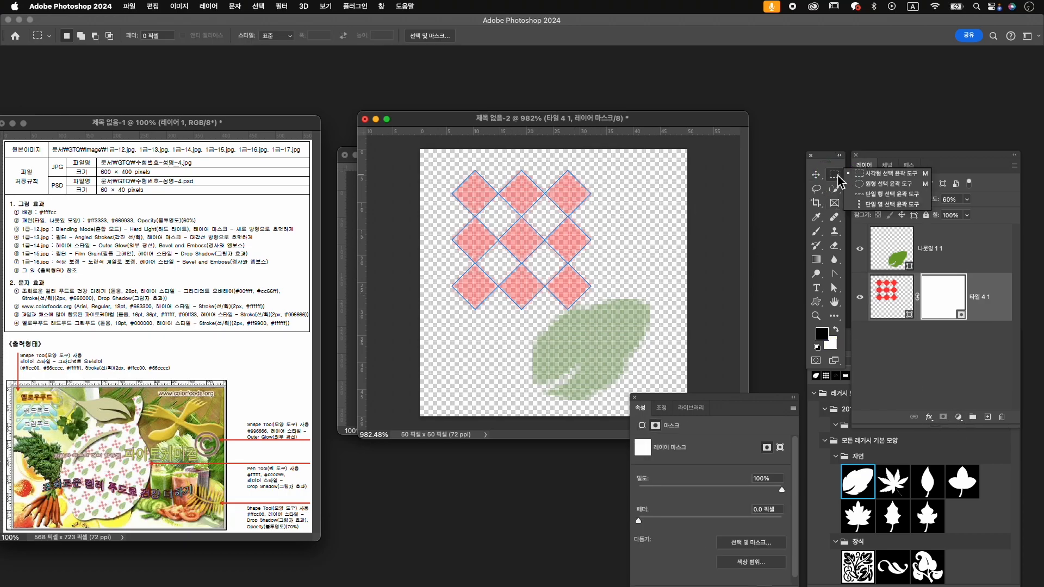
click(868, 177)
drag(542, 166, 595, 217)
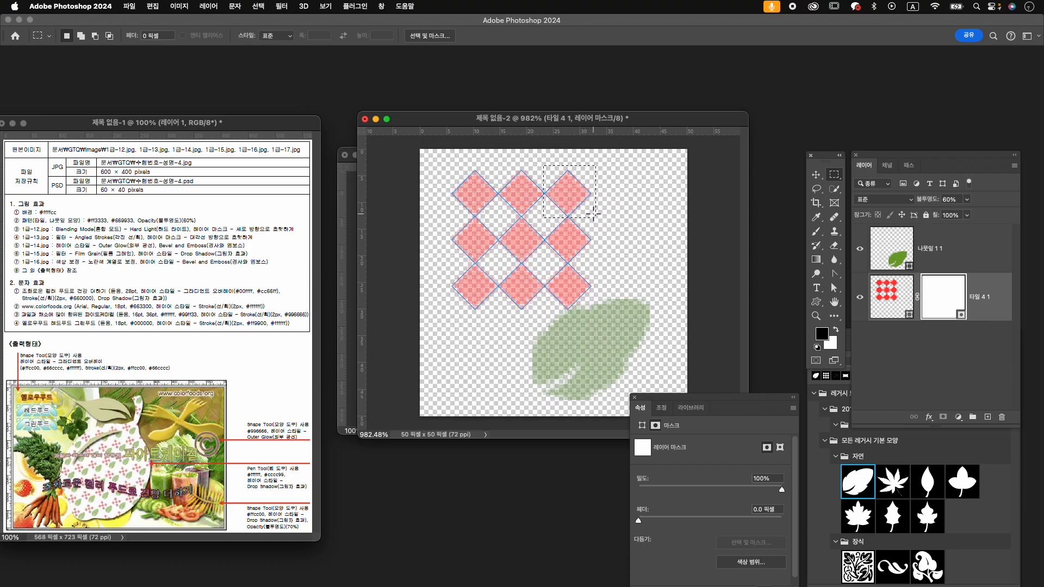
drag(447, 159, 499, 218)
drag(441, 262, 499, 320)
drag(543, 261, 596, 319)
- Brush black over the four selected corners on the tile layer's mask to hide those diamonds, and clear the selection
click(816, 231)
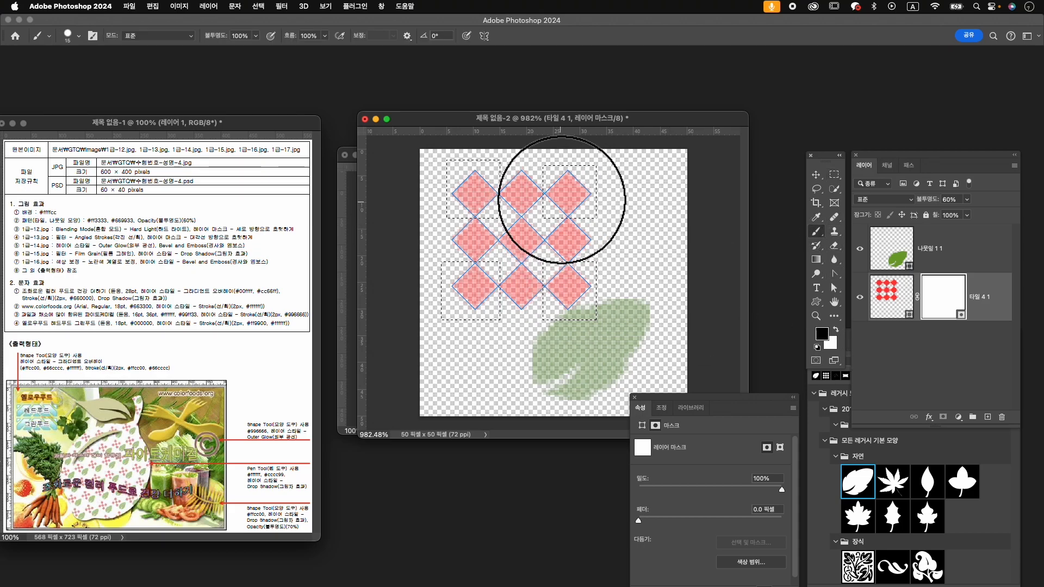
mouse_move(537, 290)
mouse_down()
mouse_move(511, 251)
mouse_move(559, 184)
mouse_move(470, 205)
mouse_move(507, 264)
mouse_move(581, 281)
mouse_move(601, 250)
mouse_move(527, 261)
mouse_up()
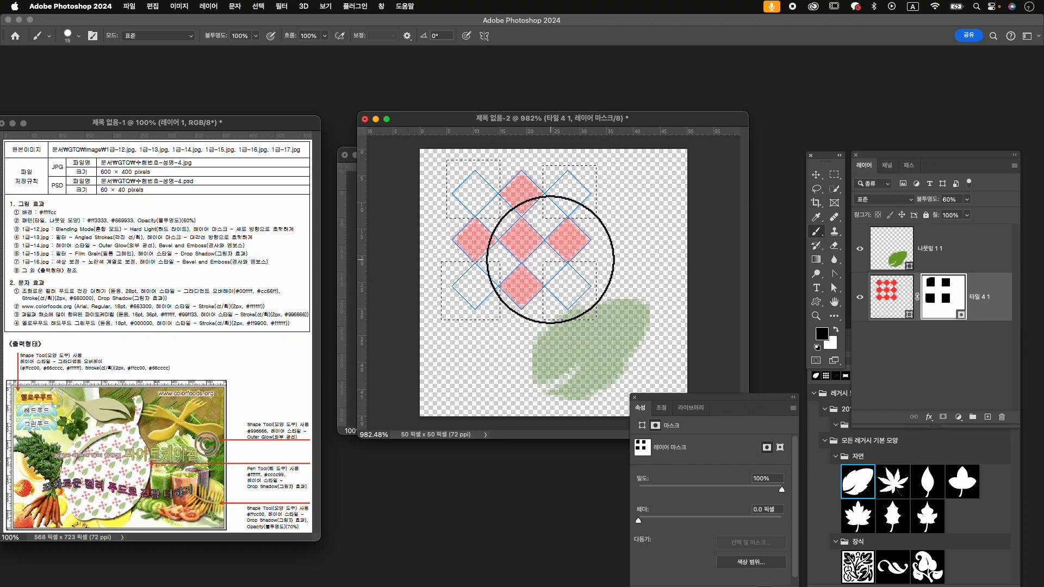
click(987, 289)
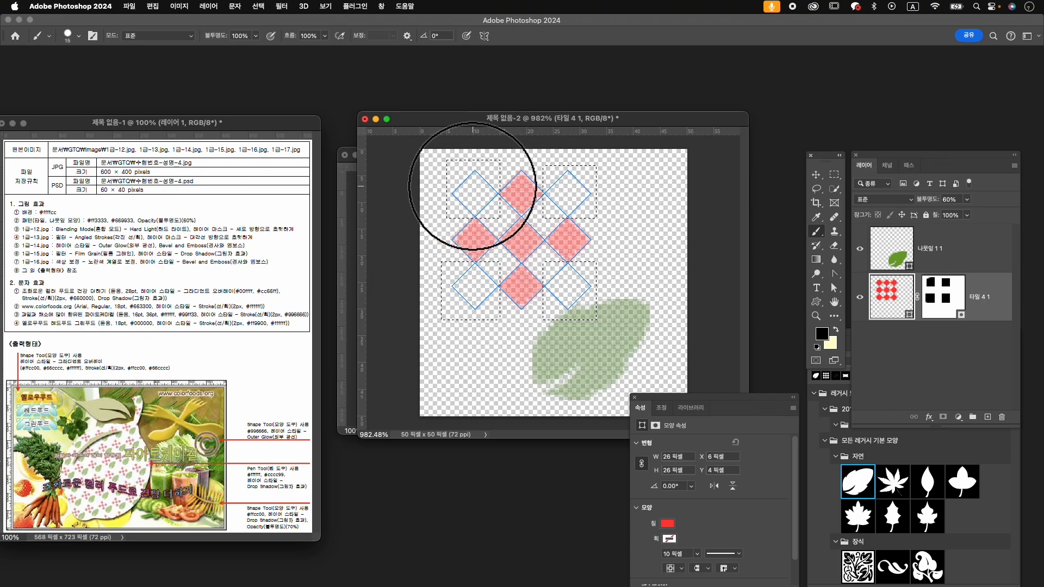
click(258, 6)
click(273, 32)
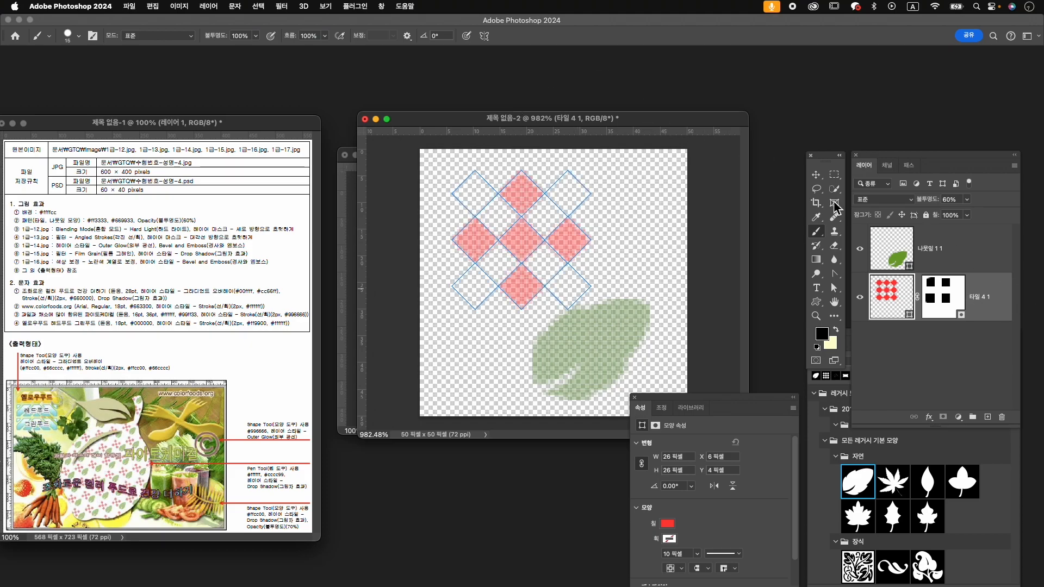
click(816, 176)
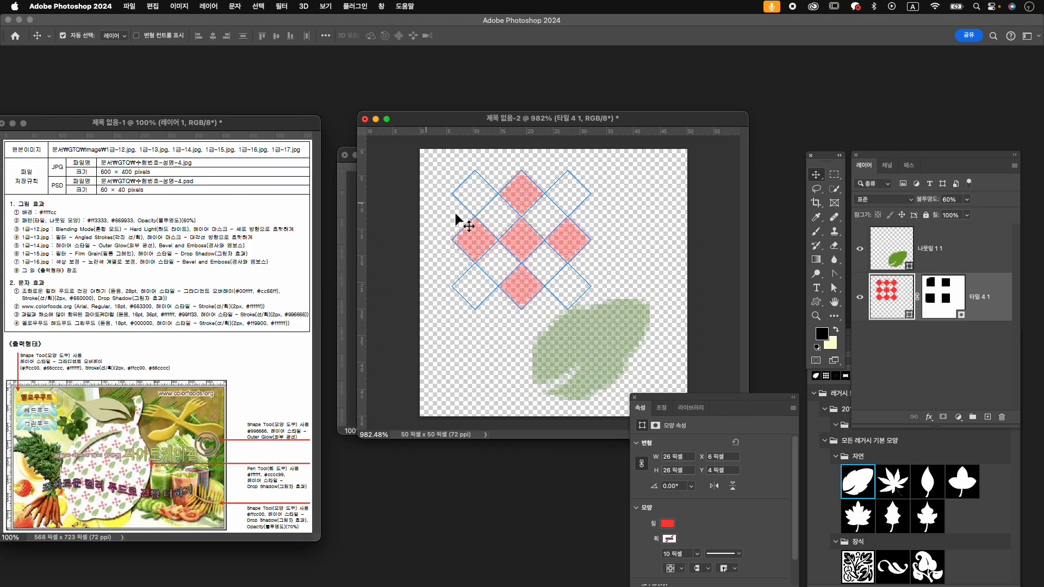
key(super+t)
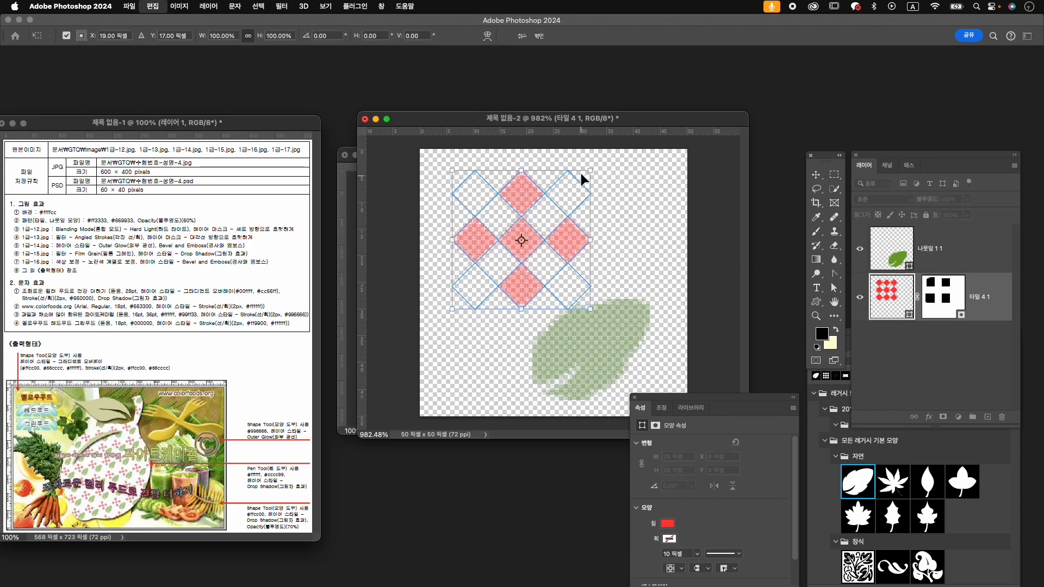
click(601, 163)
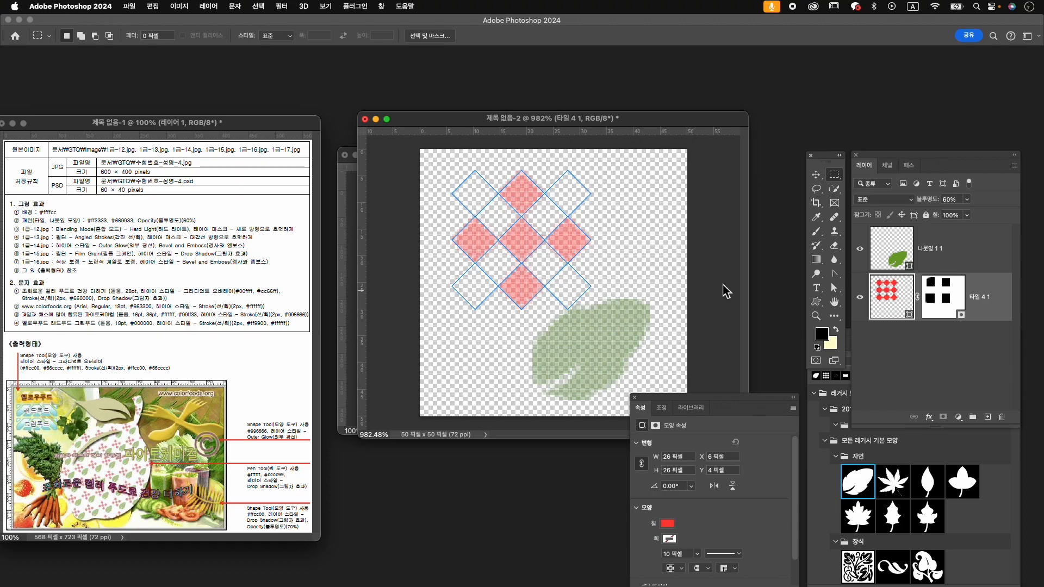
key(super+t)
drag(605, 185, 577, 157)
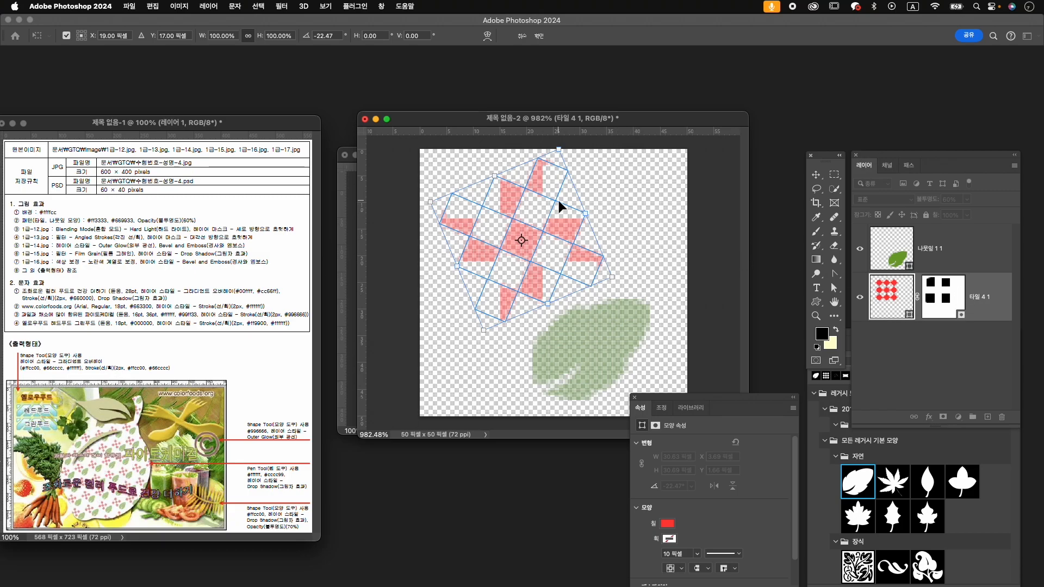
key(Escape)
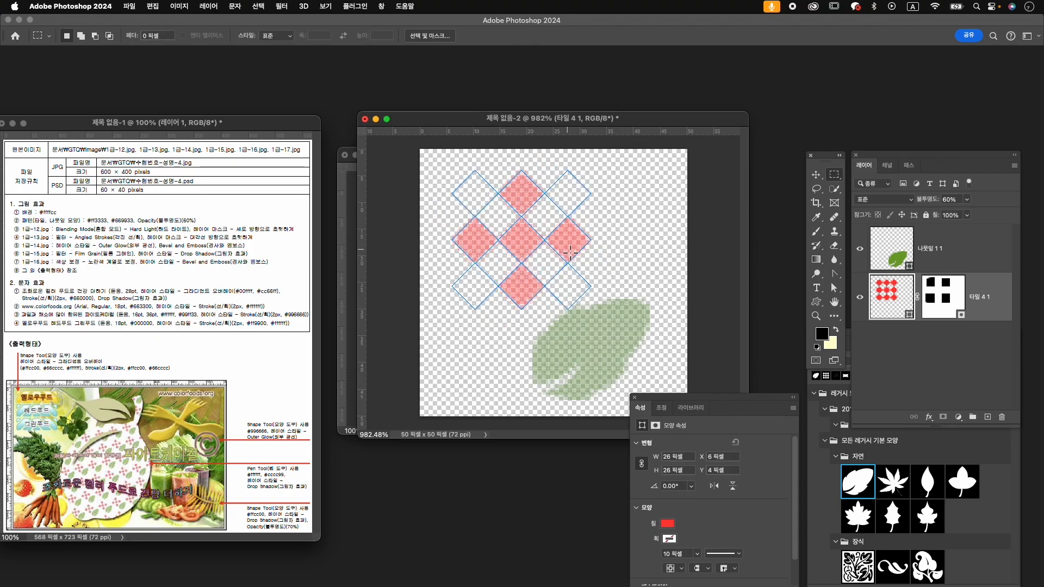
- Delete the tile layer's mask and rasterize the tile layer
drag(959, 302, 1001, 417)
right_click(945, 296)
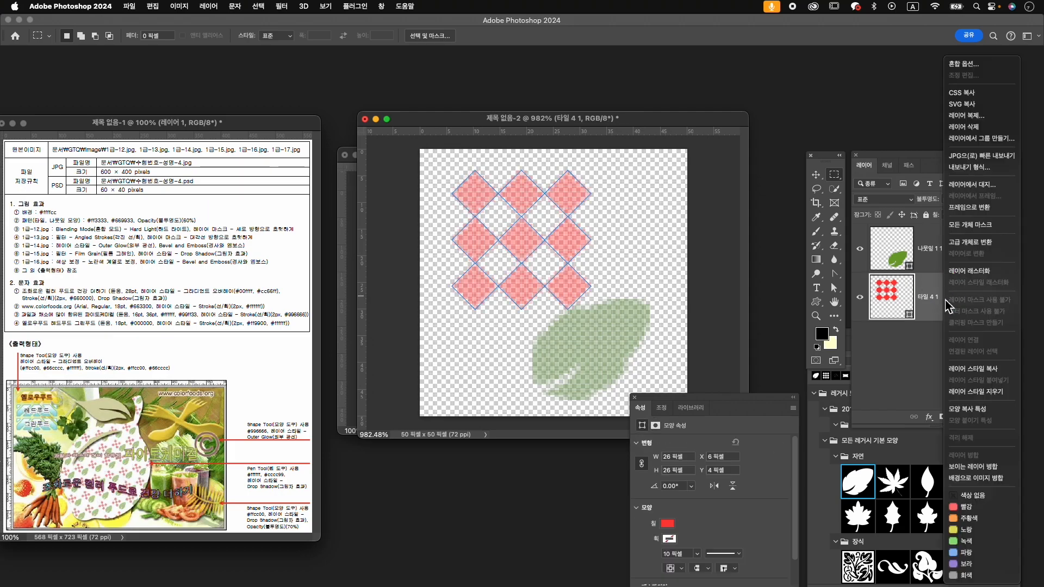
click(982, 274)
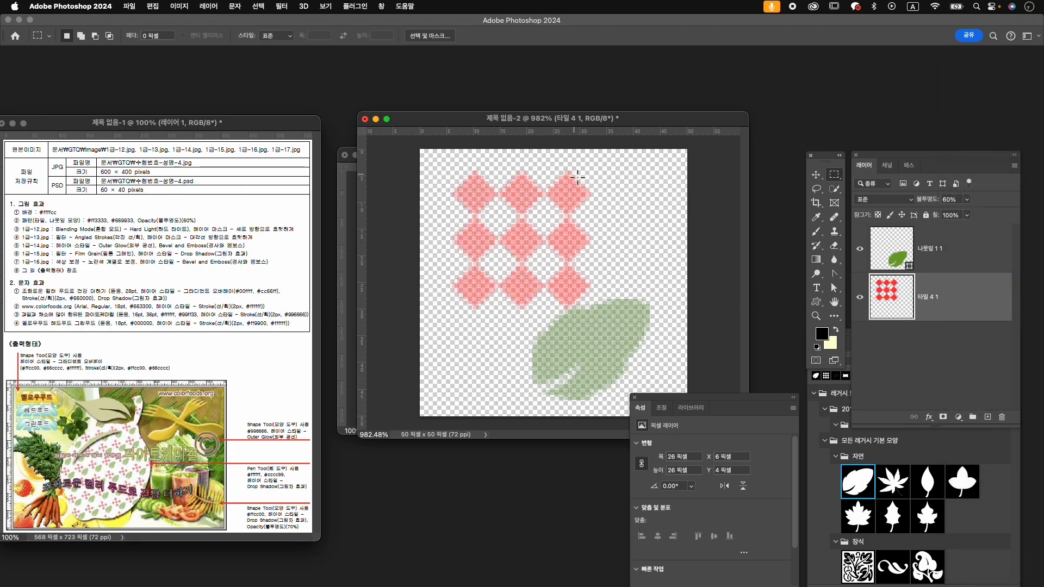
- Select the four corner diamonds of the tile with rectangular marquees, delete their pixels and clear the selection
drag(543, 160, 601, 218)
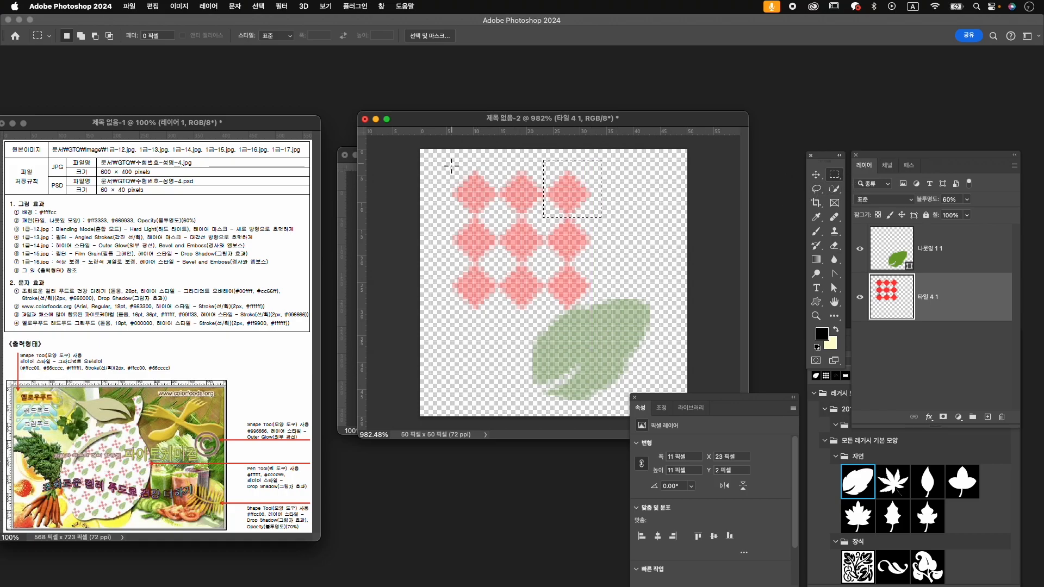
drag(447, 159, 499, 218)
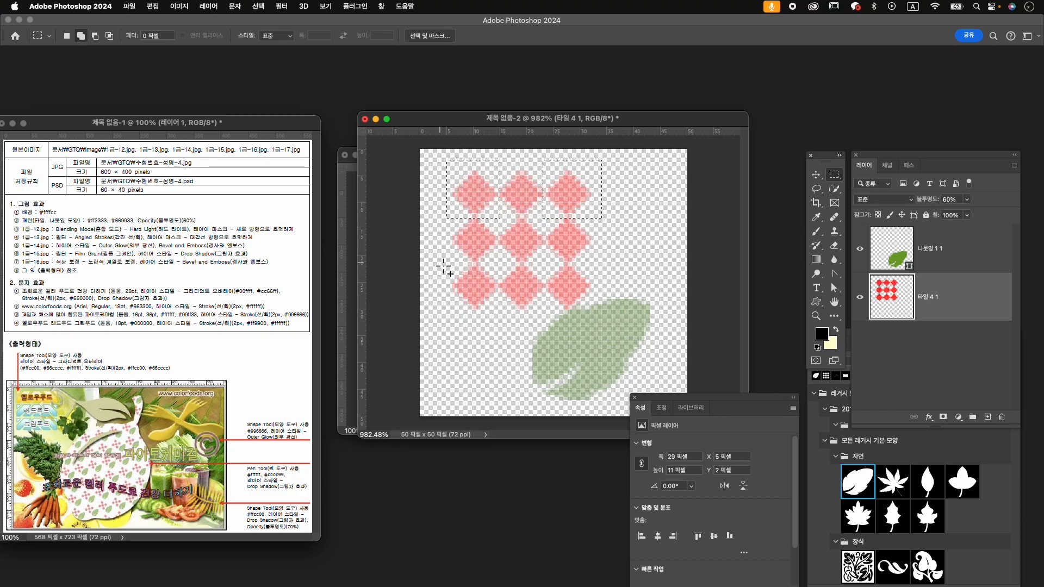
drag(436, 256, 495, 320)
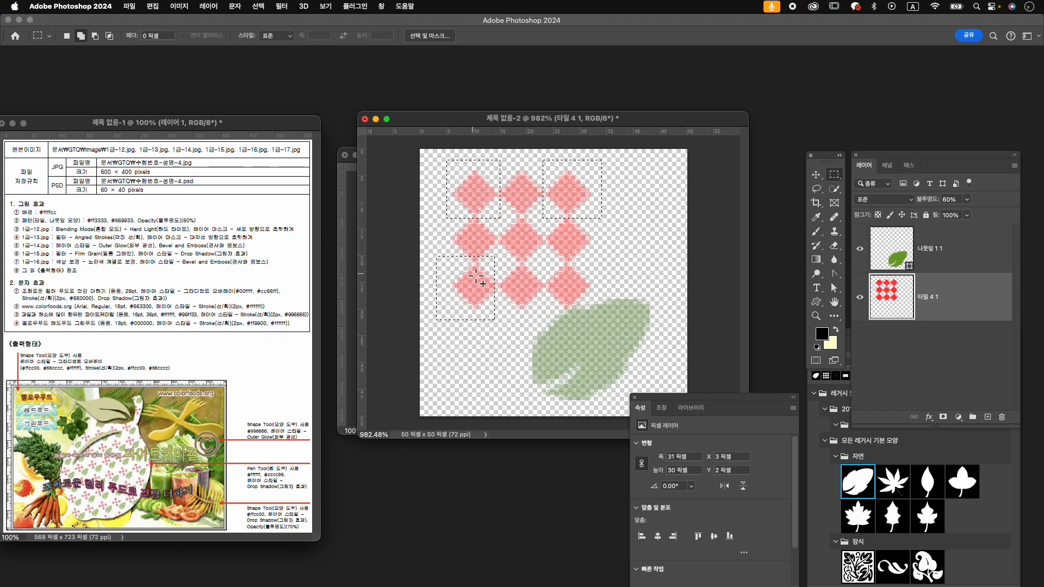
drag(425, 247, 602, 309)
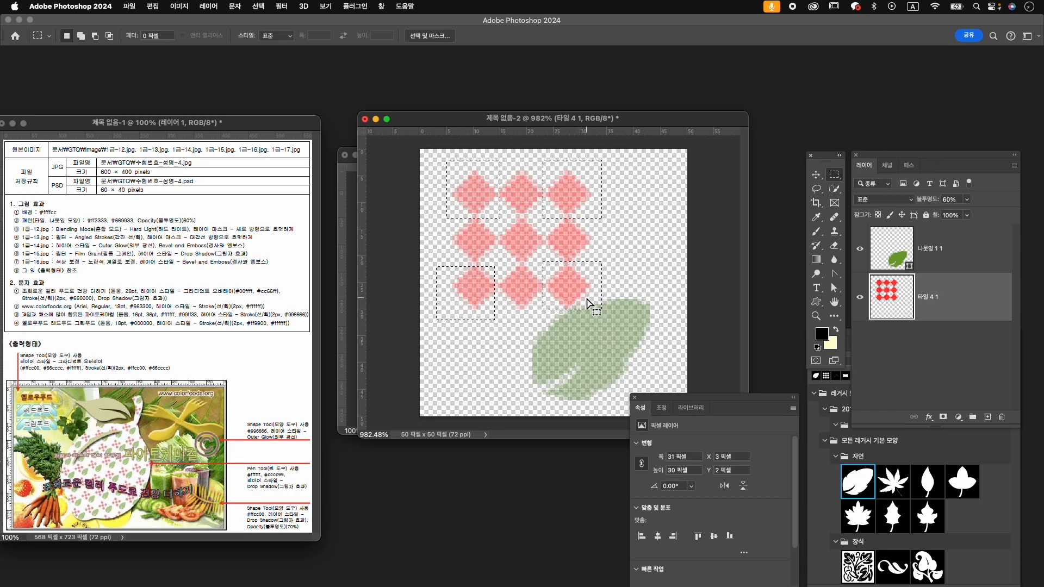
key(Delete)
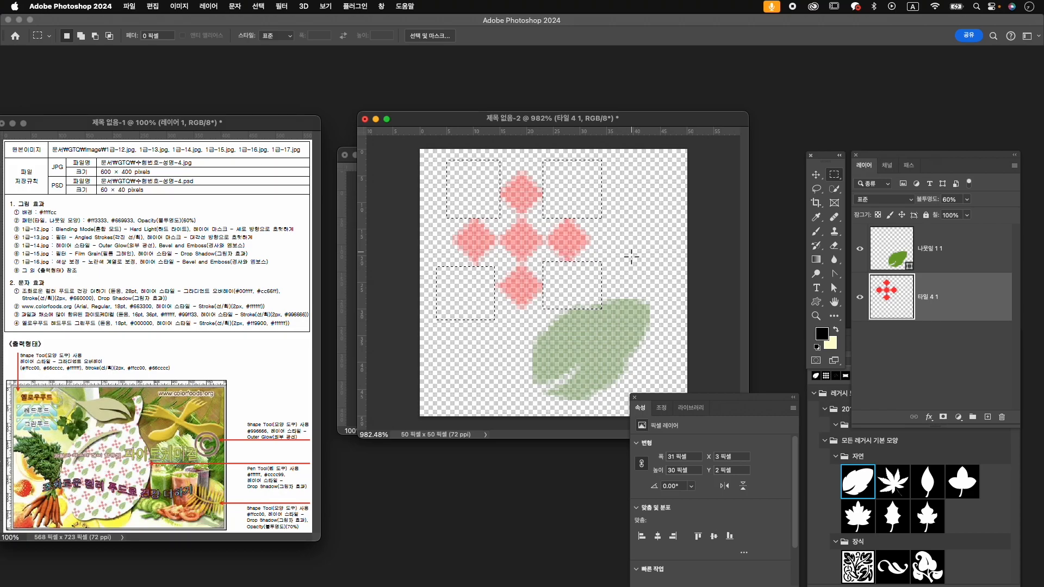
click(258, 6)
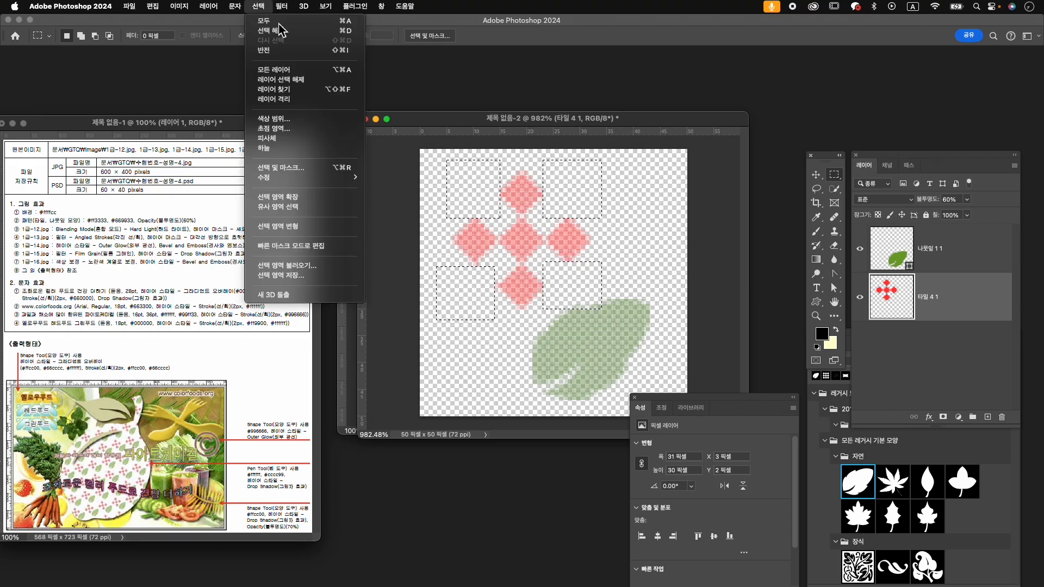
click(270, 31)
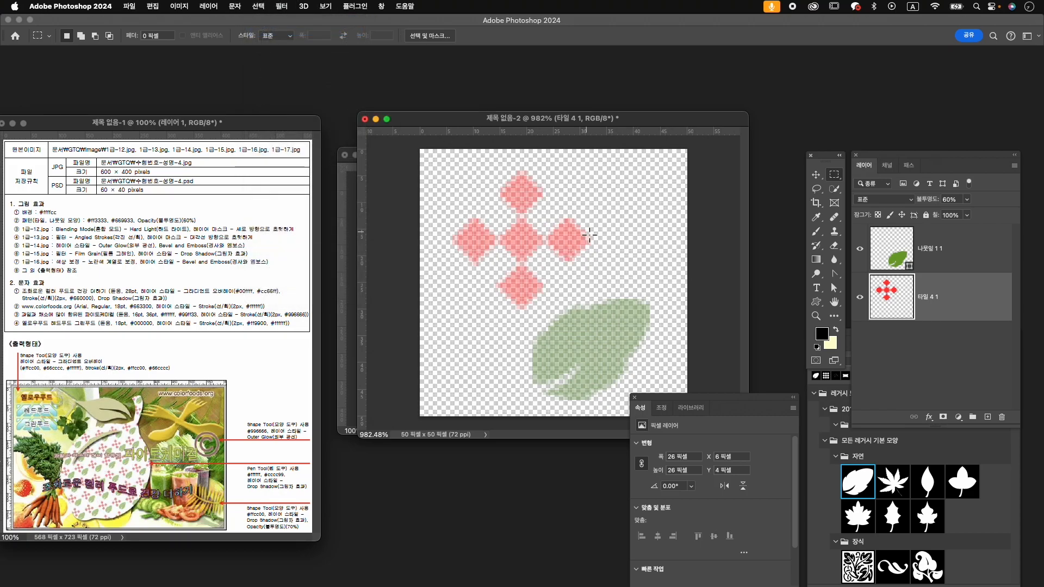
key(e)
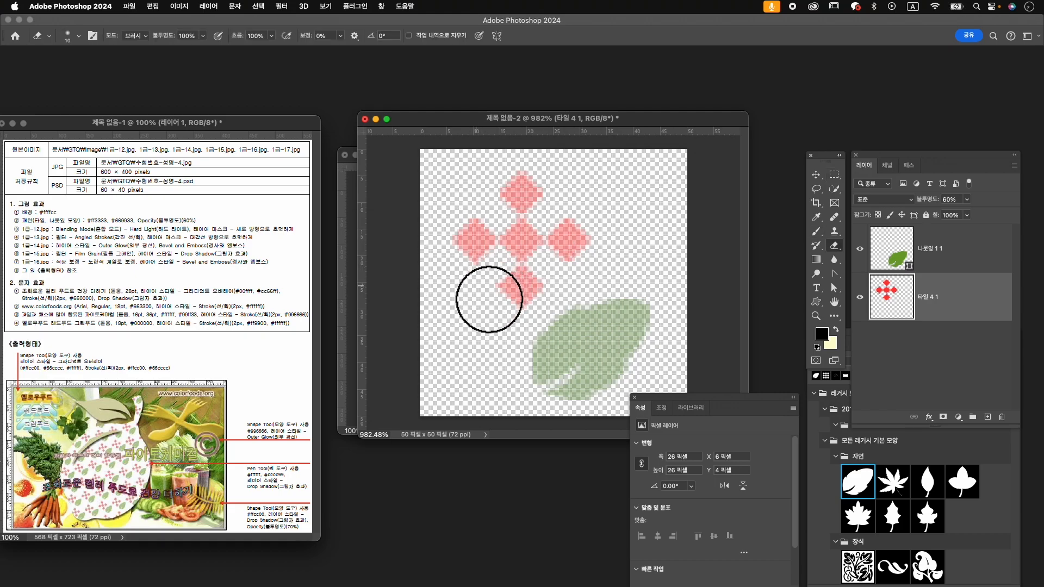
key(bracketleft)
key(bracketleft)
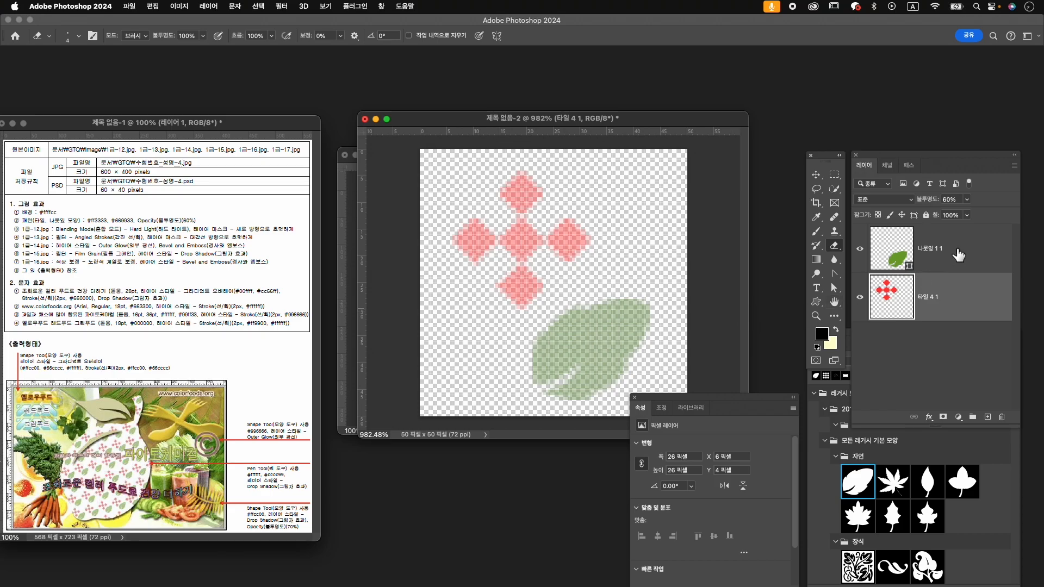
- Rotate the red tile motif by about -19° and shift it slightly down and to the left
key(v)
click(592, 341)
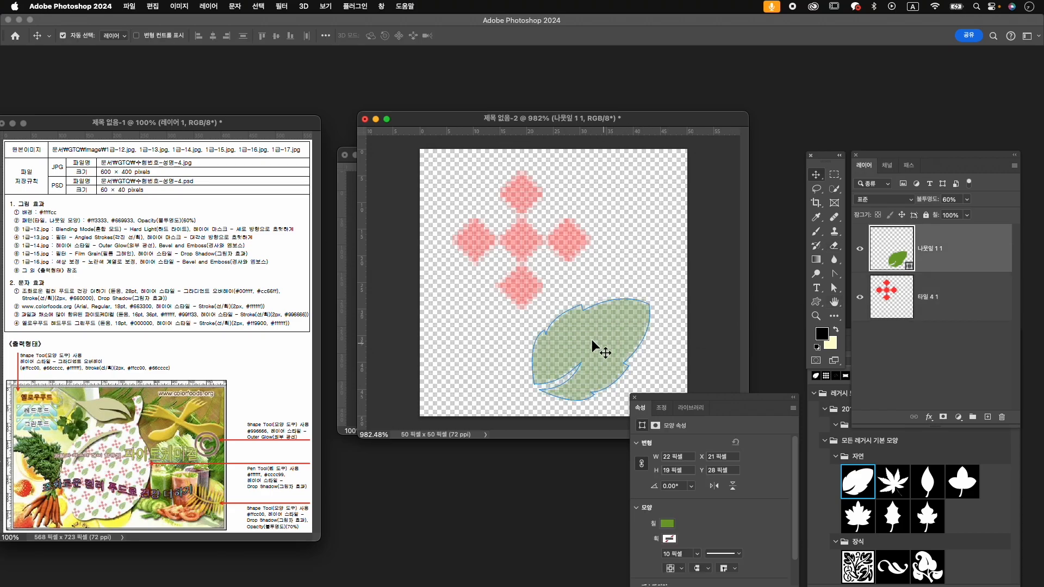
click(542, 234)
key(super+t)
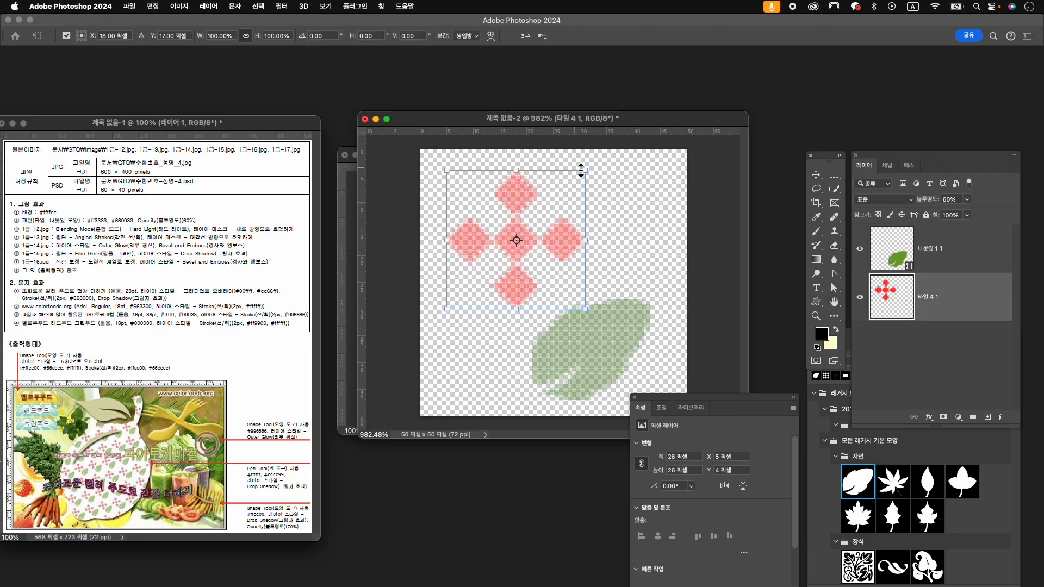
drag(597, 163, 565, 148)
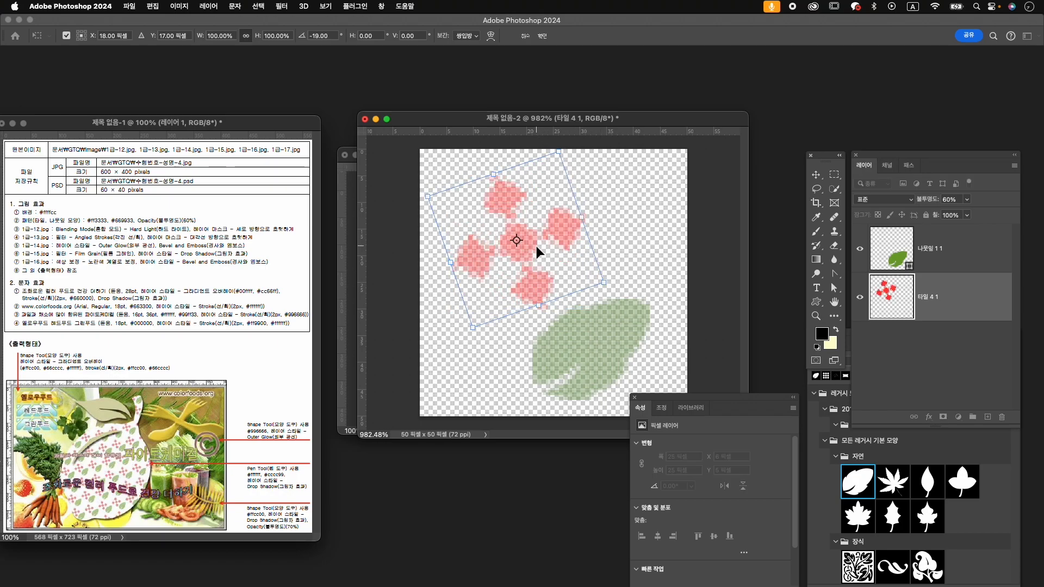
key(Return)
drag(530, 246, 525, 251)
- Move the green leaf slightly up and to the right, and rotate it by about -18°
drag(599, 345, 615, 325)
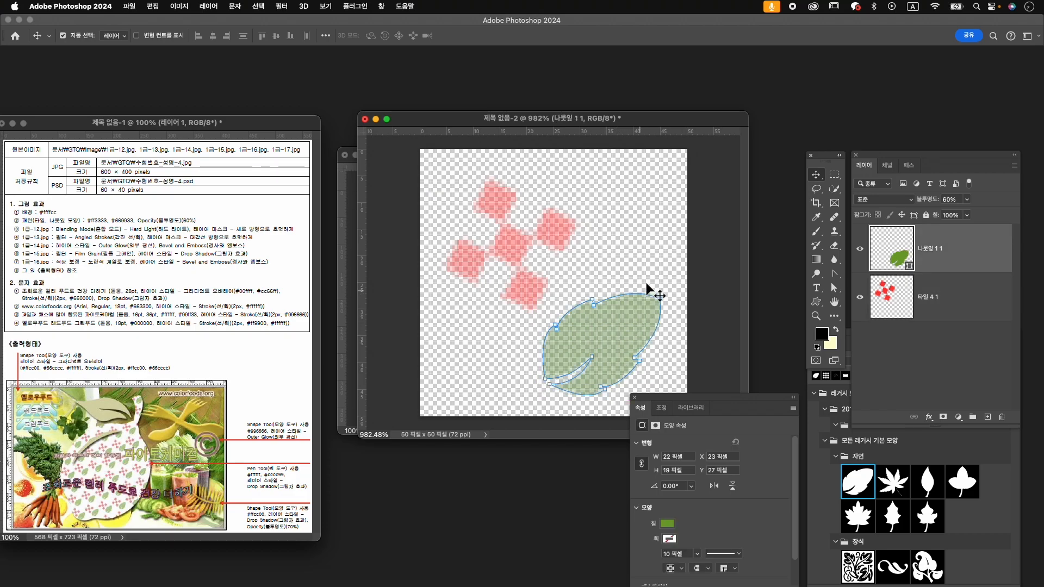
key(super)
key(super+t)
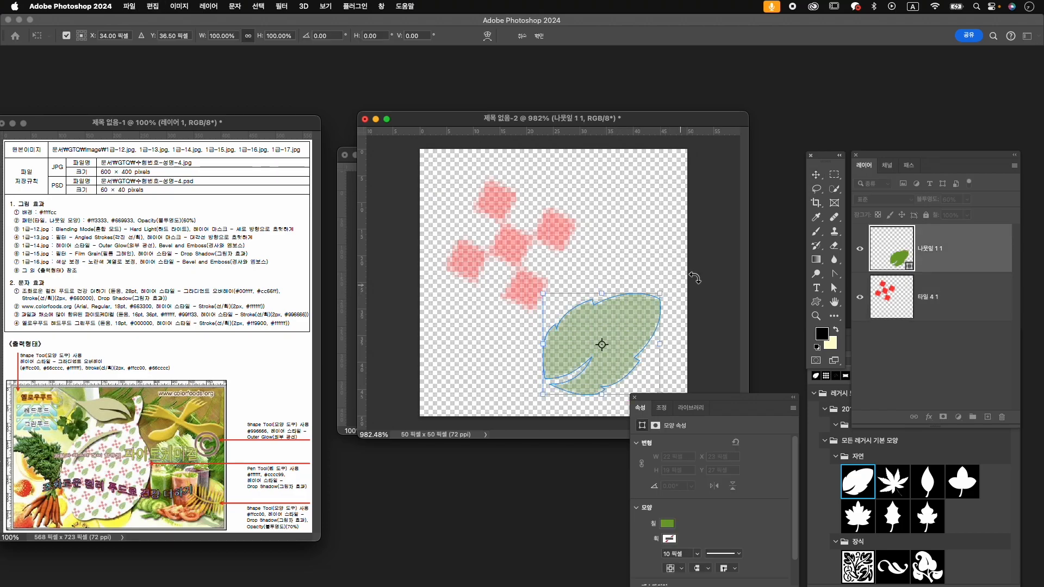
drag(695, 281, 656, 262)
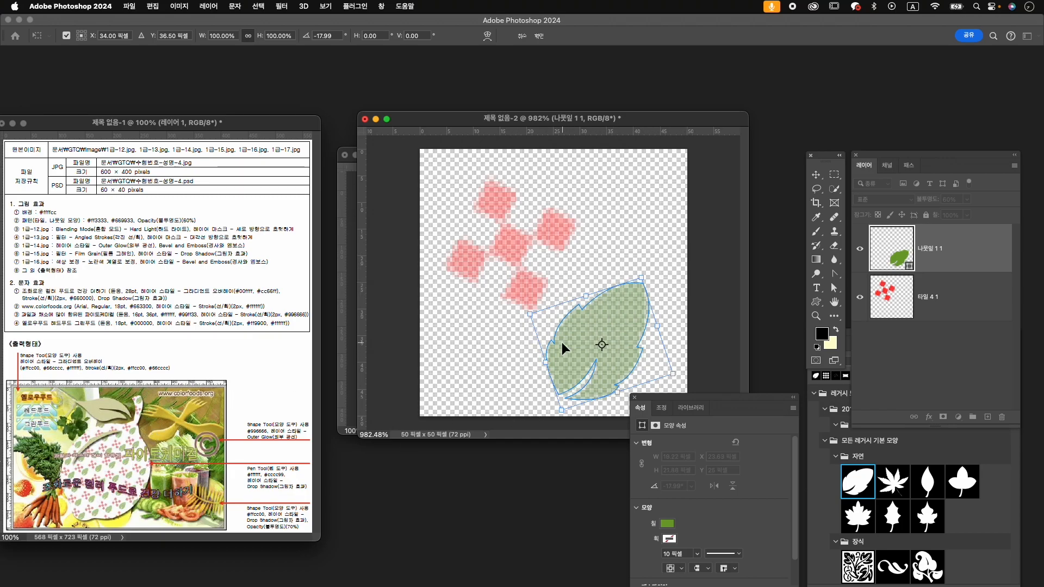
key(Return)
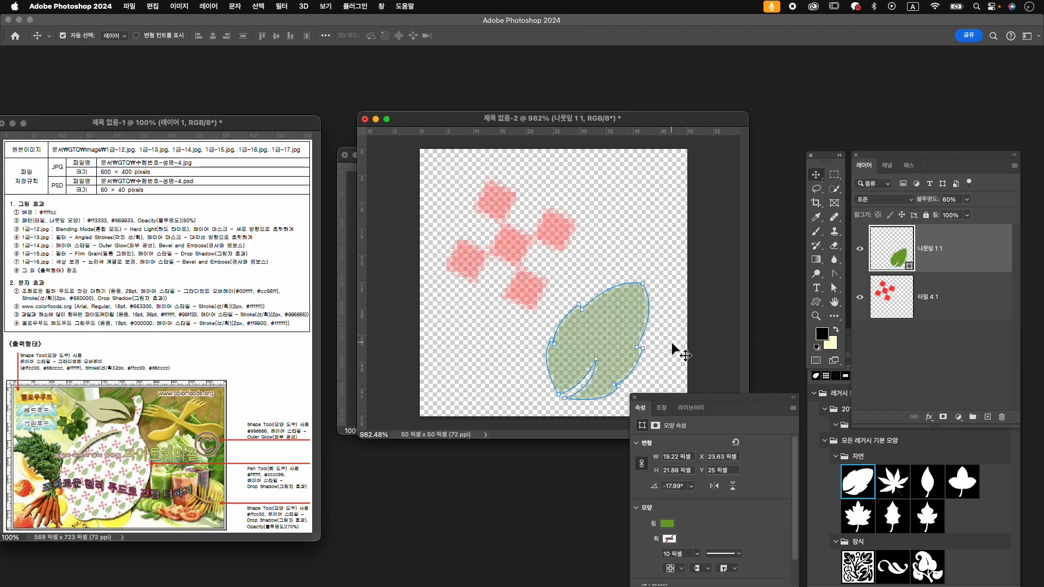
- Enlarge the red tile motif to about 111% and move it to about X 2, Y 2 px in the upper-left area
drag(491, 204, 492, 193)
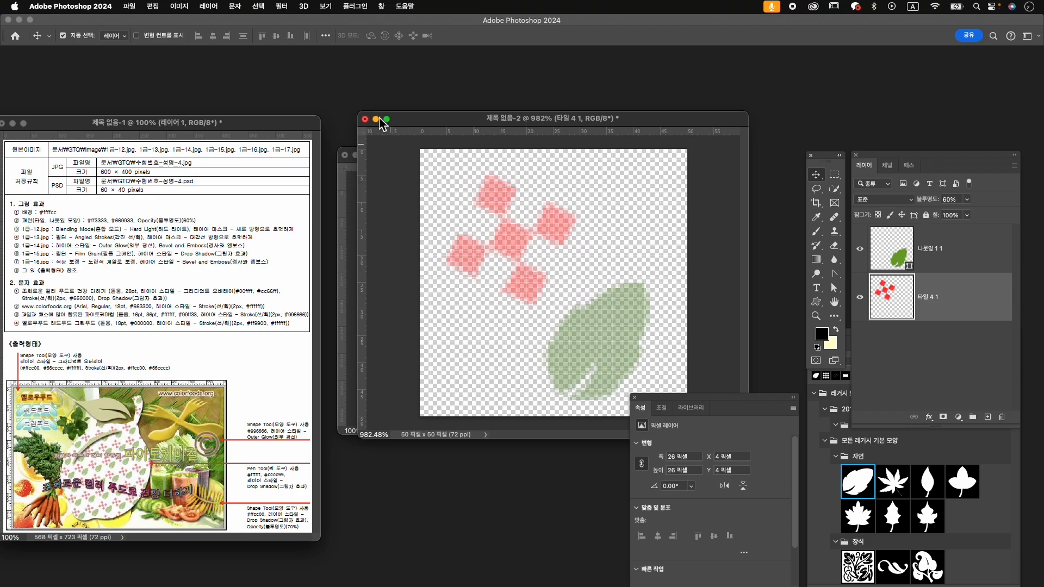
key(super+t)
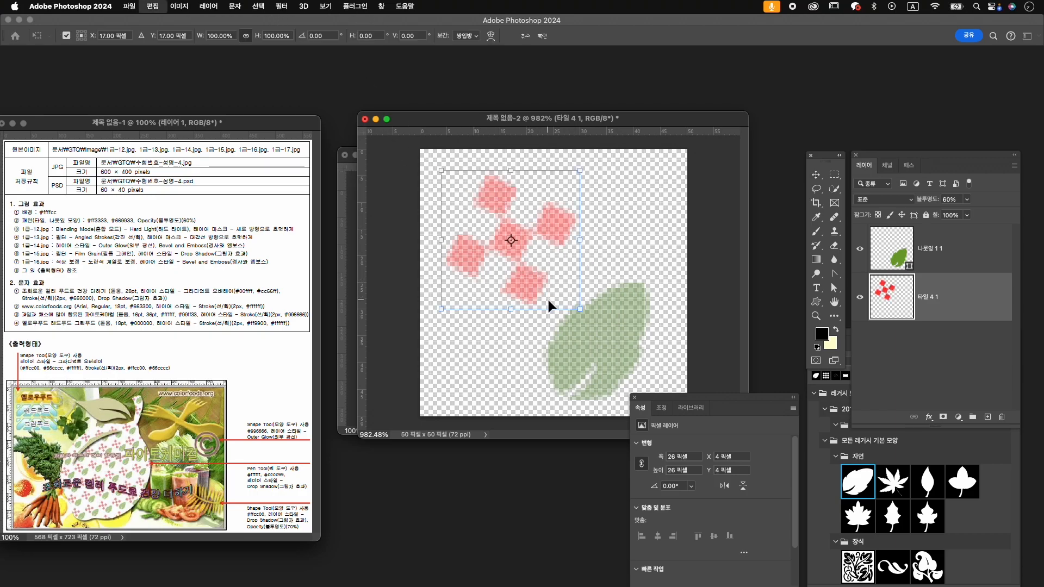
mouse_move(579, 308)
mouse_down()
mouse_move(584, 313)
mouse_move(565, 292)
mouse_move(581, 313)
mouse_up()
drag(541, 272, 544, 279)
drag(581, 320, 585, 323)
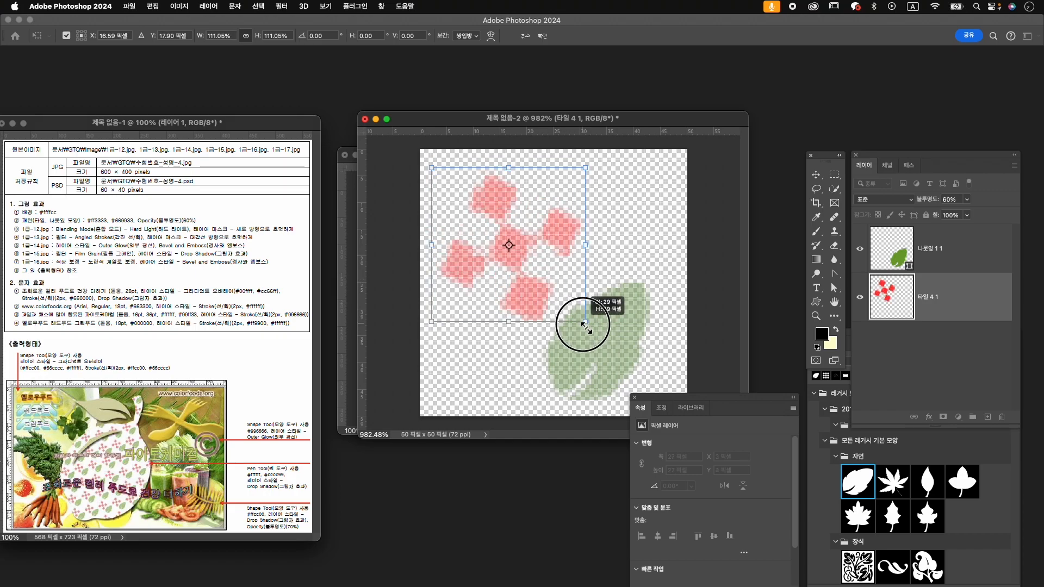
key(Return)
key(Up)
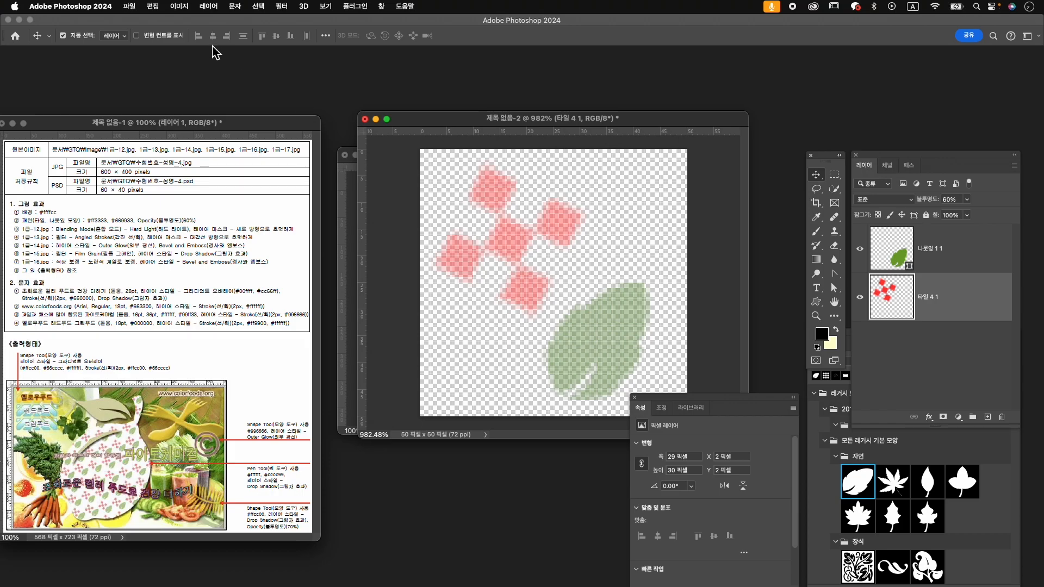
- Define the tile-and-leaf artwork as a pattern named 탕
click(153, 6)
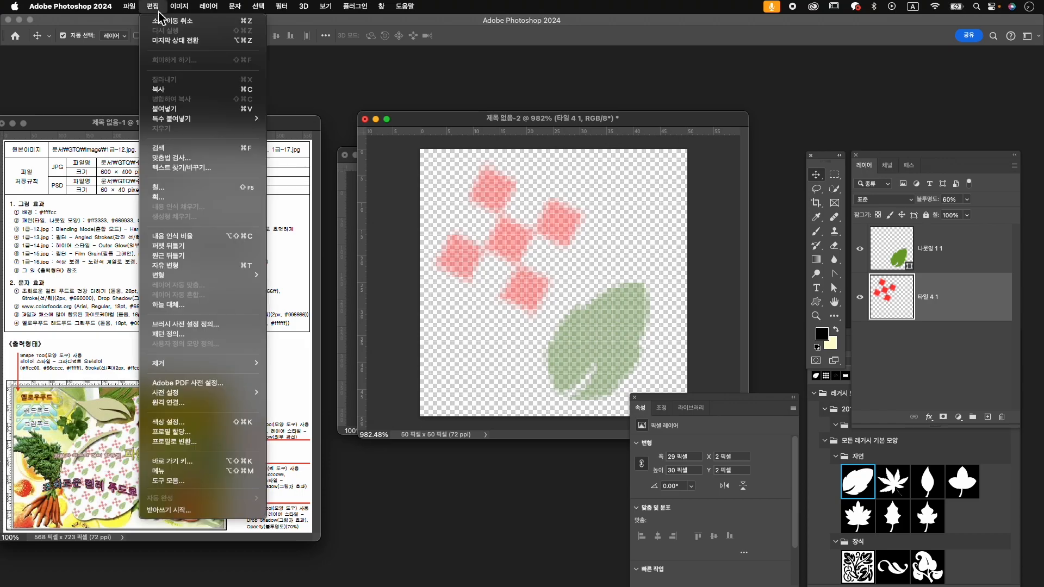
click(226, 333)
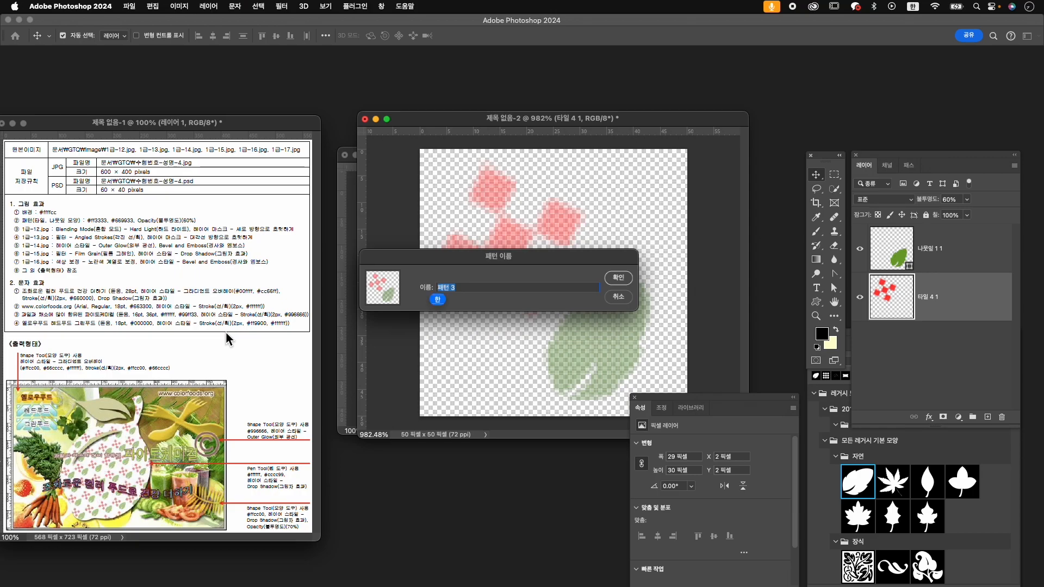
text(탕)
key(Return)
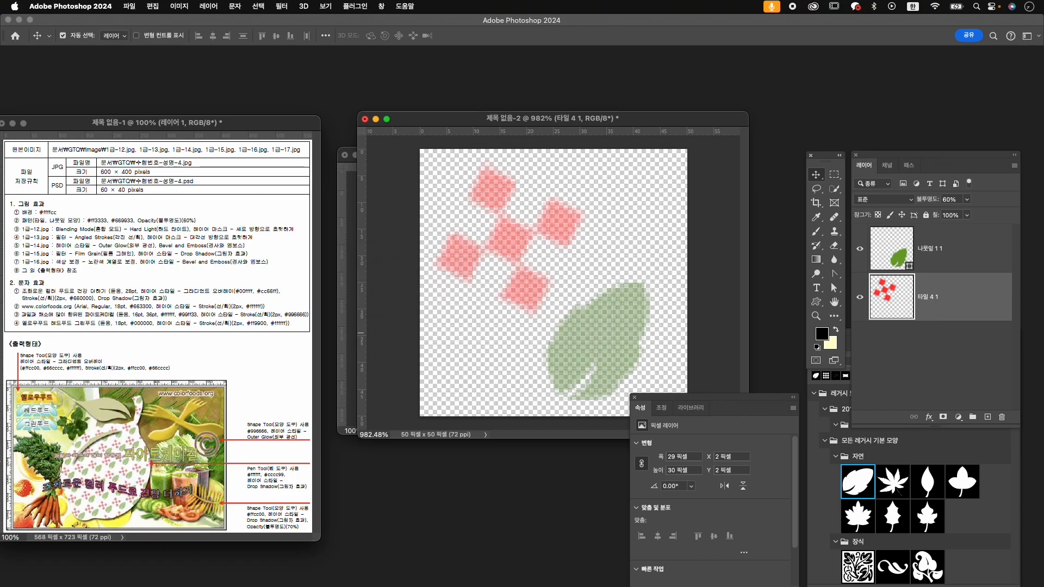
- Move the pattern document aside and save the 600 × 400 px composition as 수험번호-성명-4.psd in the GTQ folder
drag(438, 118, 392, 459)
click(635, 397)
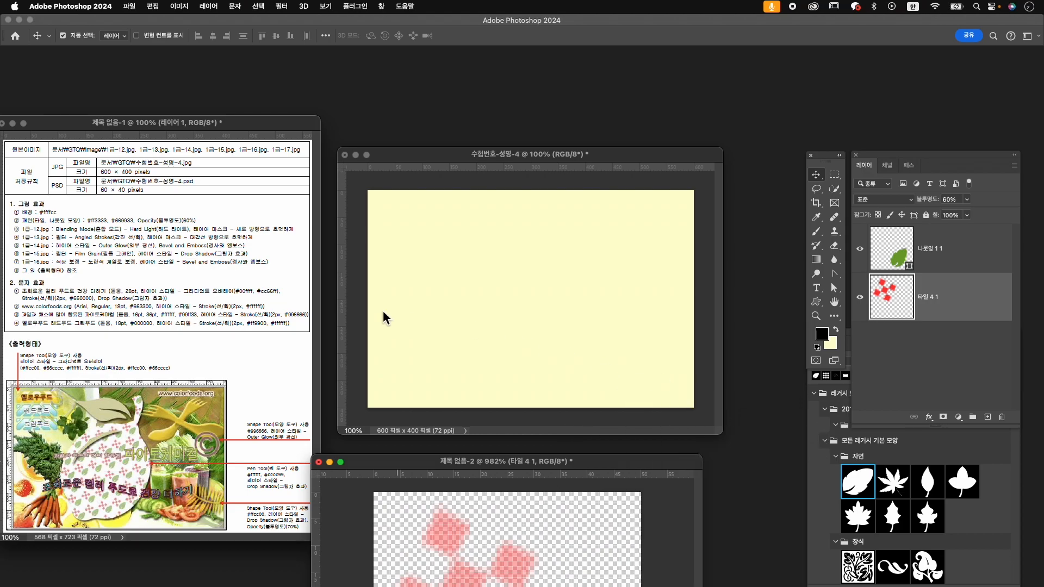
click(464, 158)
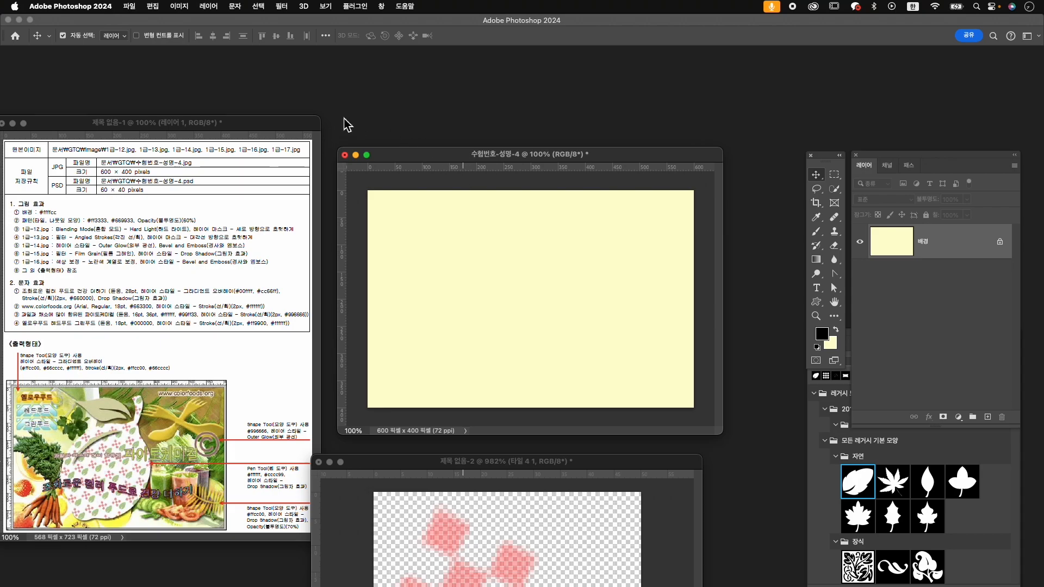
drag(438, 156, 434, 133)
click(128, 6)
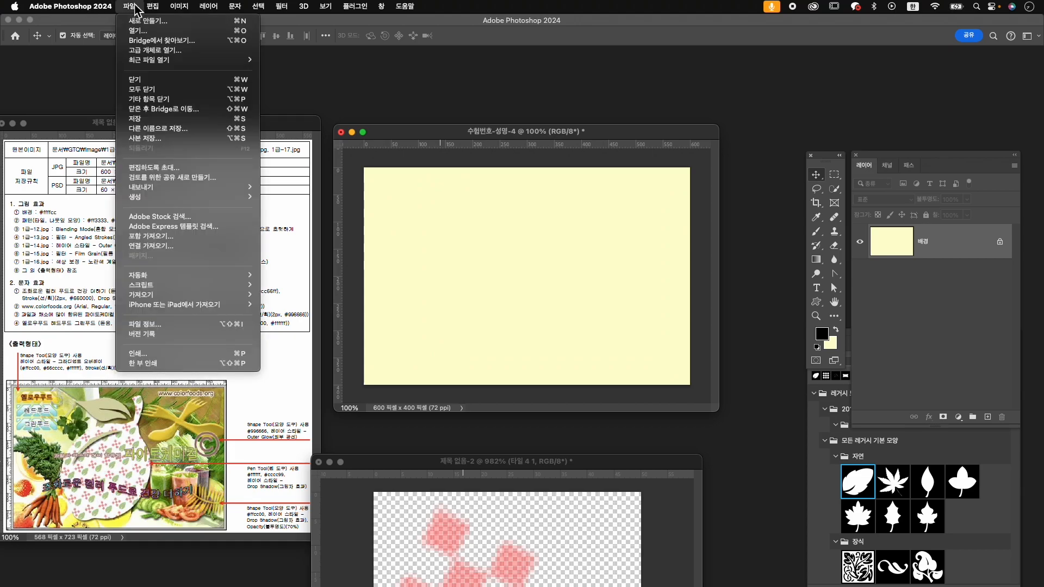
click(161, 133)
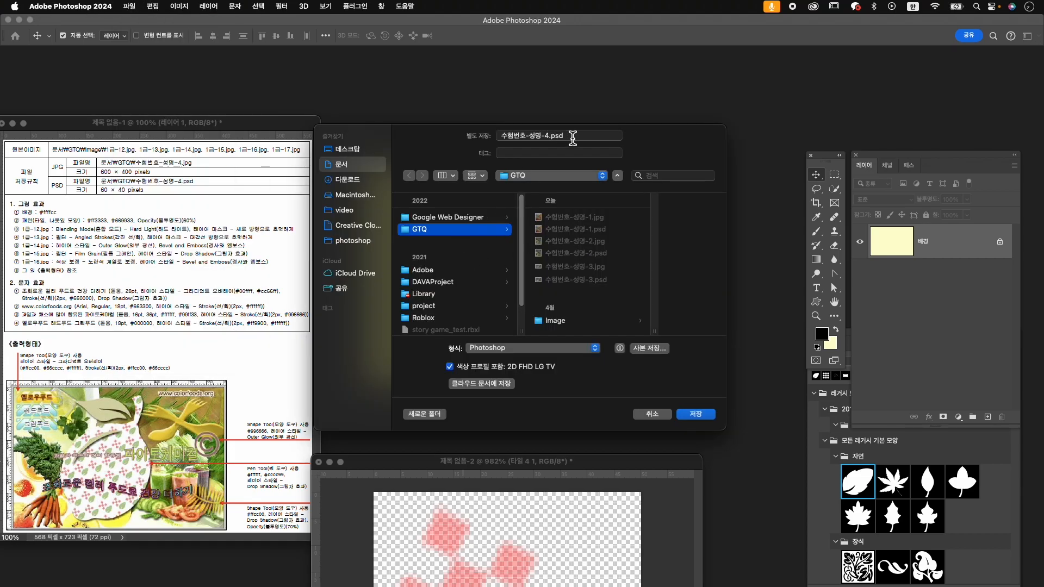
click(696, 414)
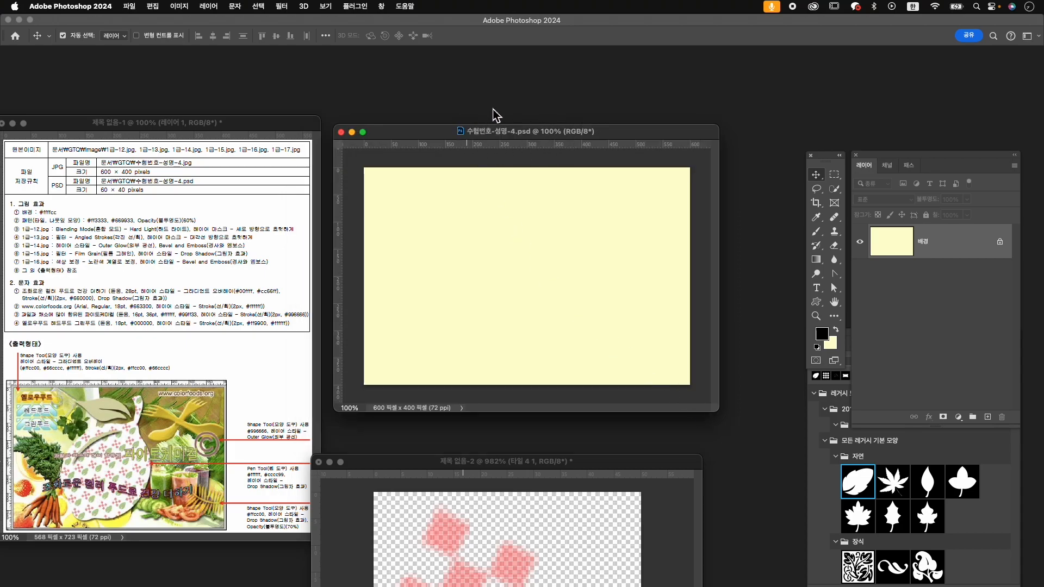
- Open 1급-12.jpg from the GTQ Image folder and place its window over the composition, clear of the instruction sheet
key(super+o)
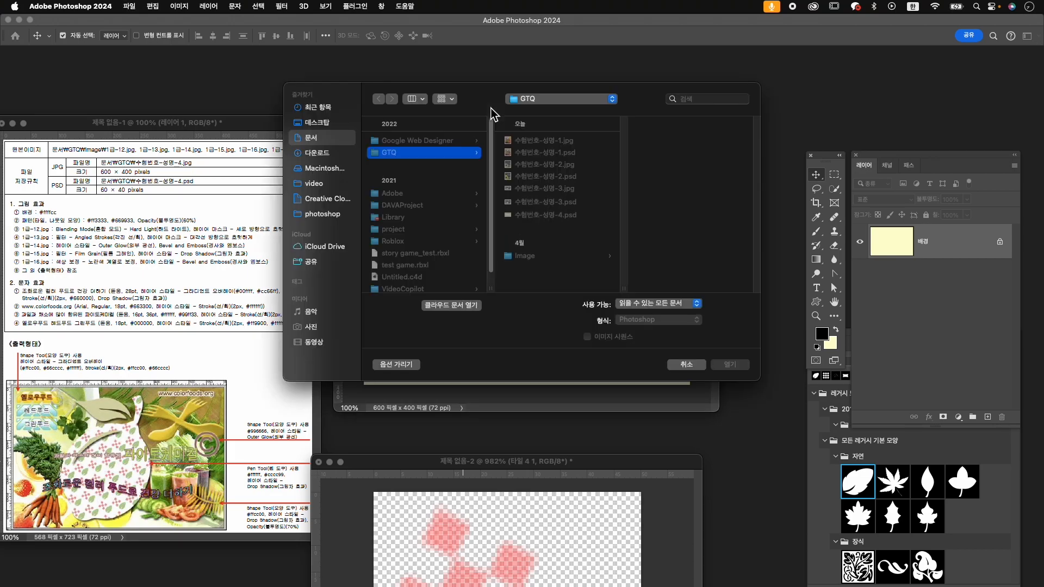
click(565, 255)
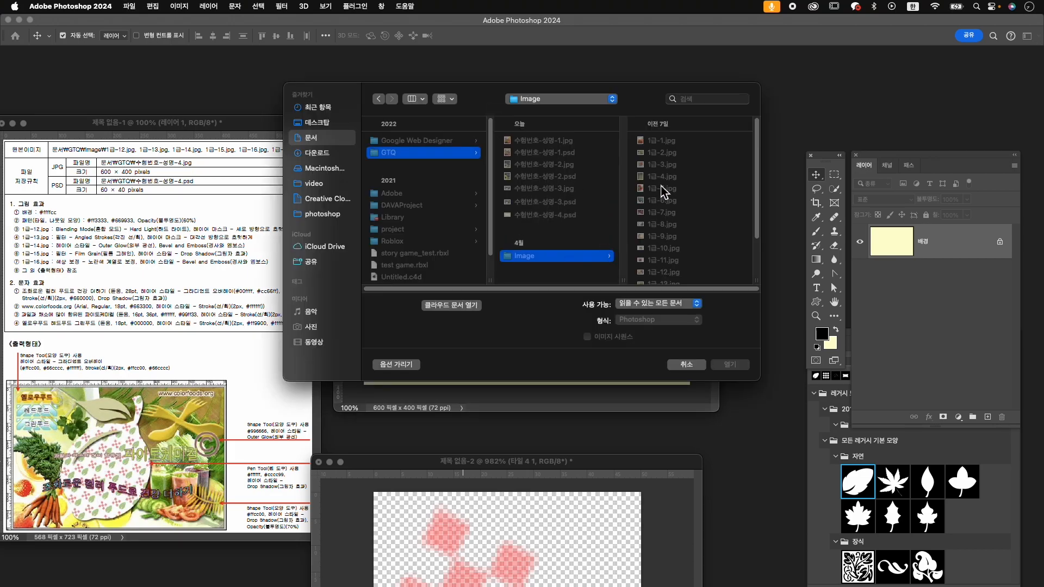
click(679, 272)
click(730, 364)
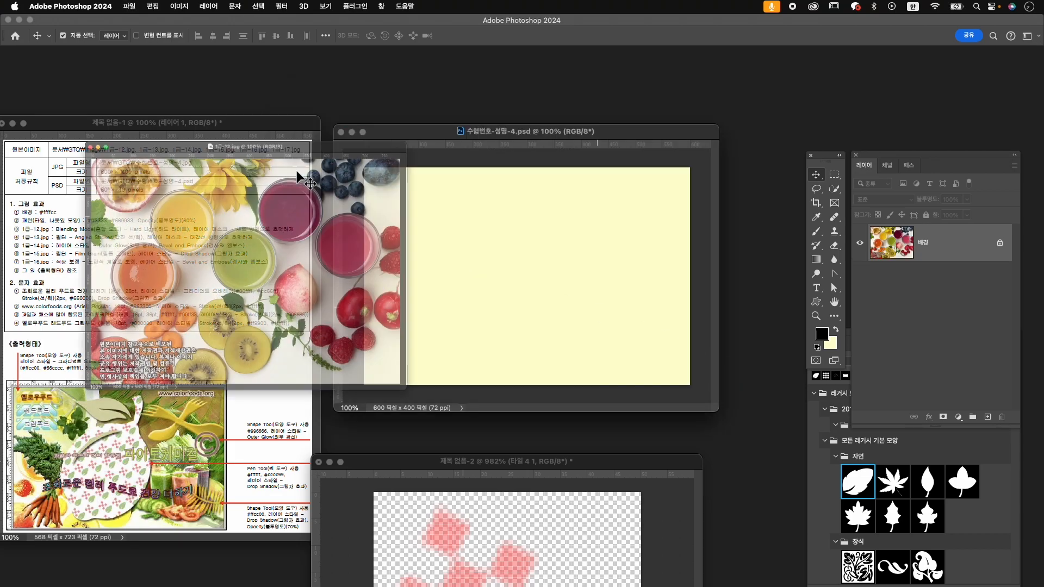
drag(282, 103, 596, 88)
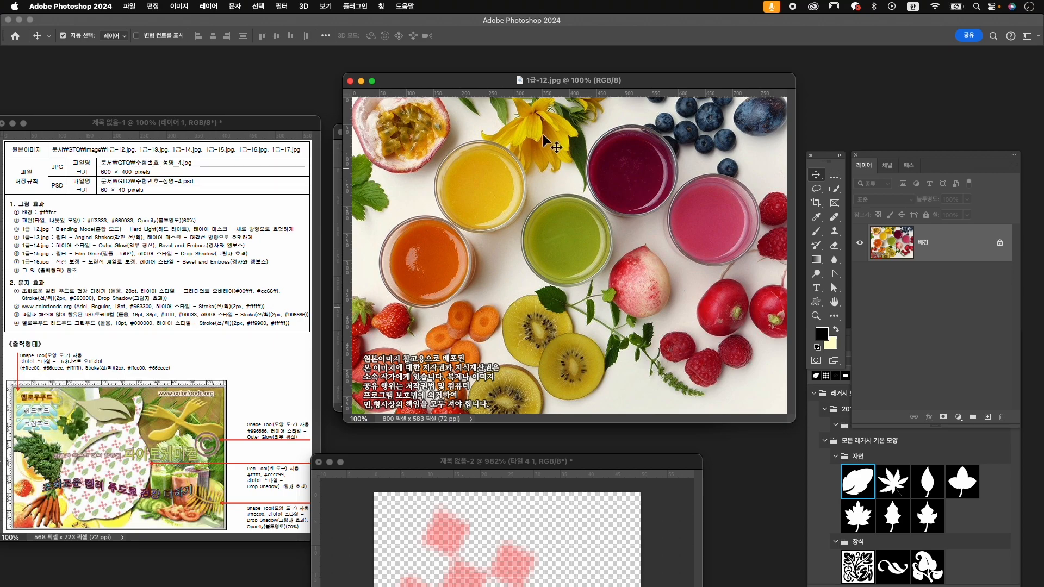
drag(496, 84, 434, 91)
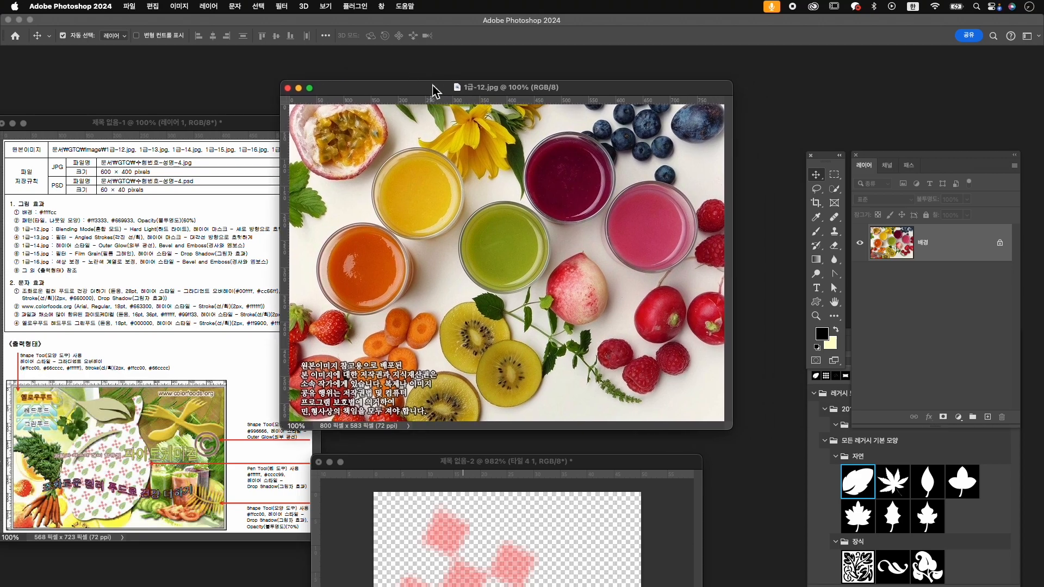
- Resize the 1급-12.jpg image to a width of 600 px, keeping its proportions
key(super+alt+i)
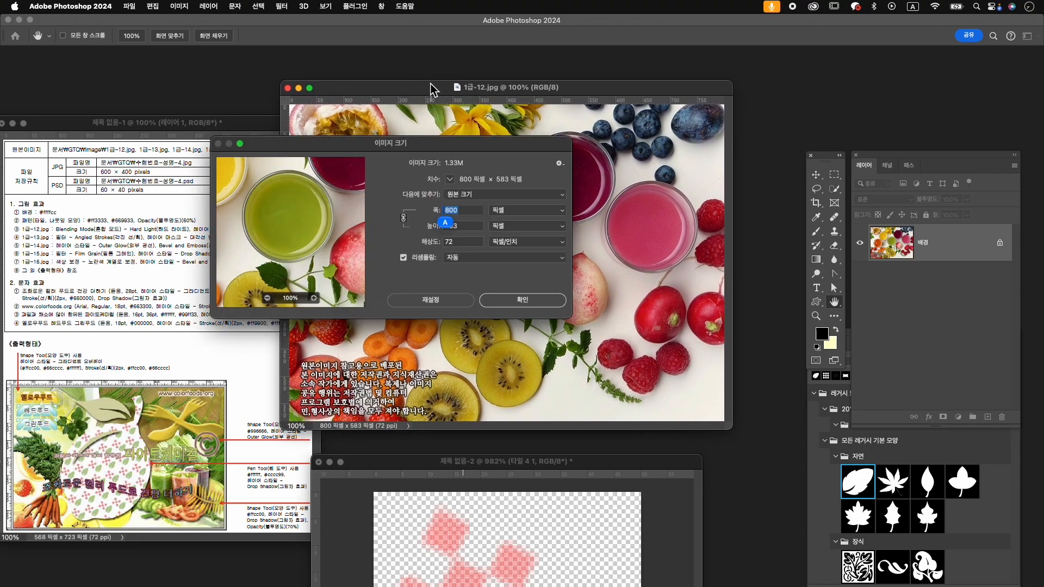
text(600)
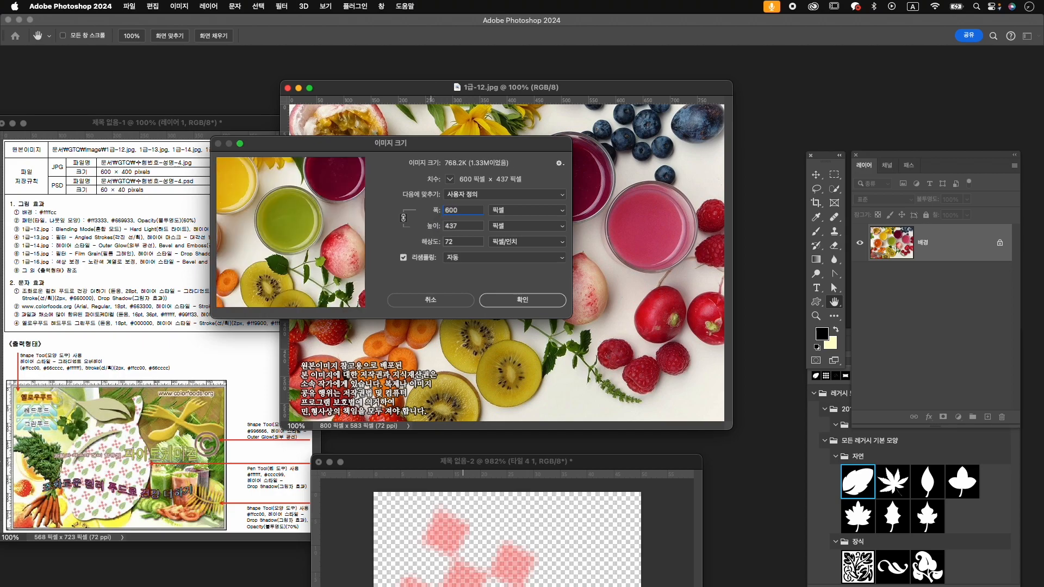
key(Return)
- Copy the resized fruit juice photo into the 수험번호-성명-4.psd composition and close the 1급-12.jpg document
drag(500, 201, 672, 262)
click(293, 94)
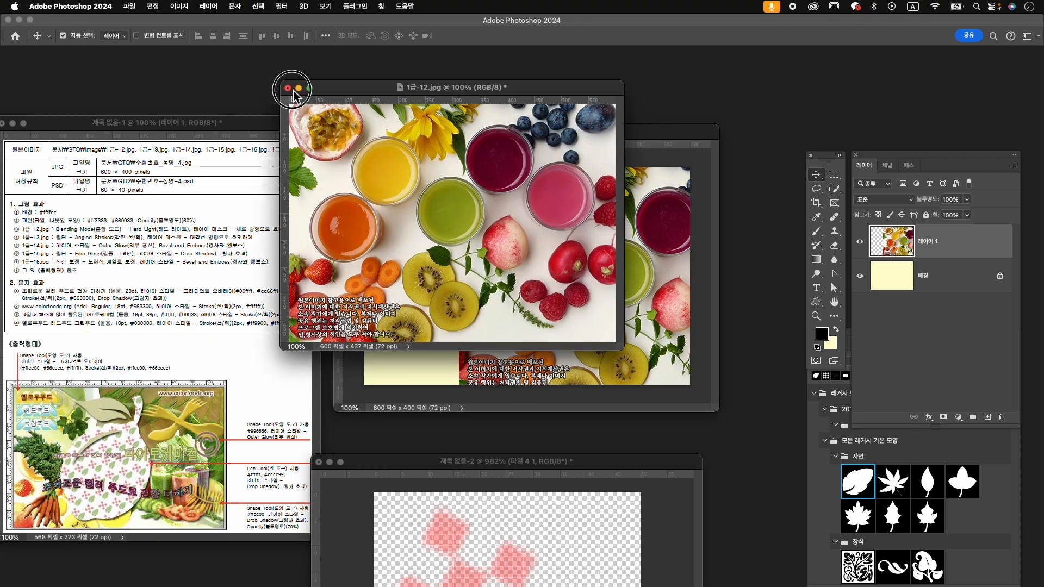
click(287, 88)
click(592, 239)
- Shift the photo left until it runs past the canvas's left edge, and rename its layer 1-12
drag(595, 240, 518, 238)
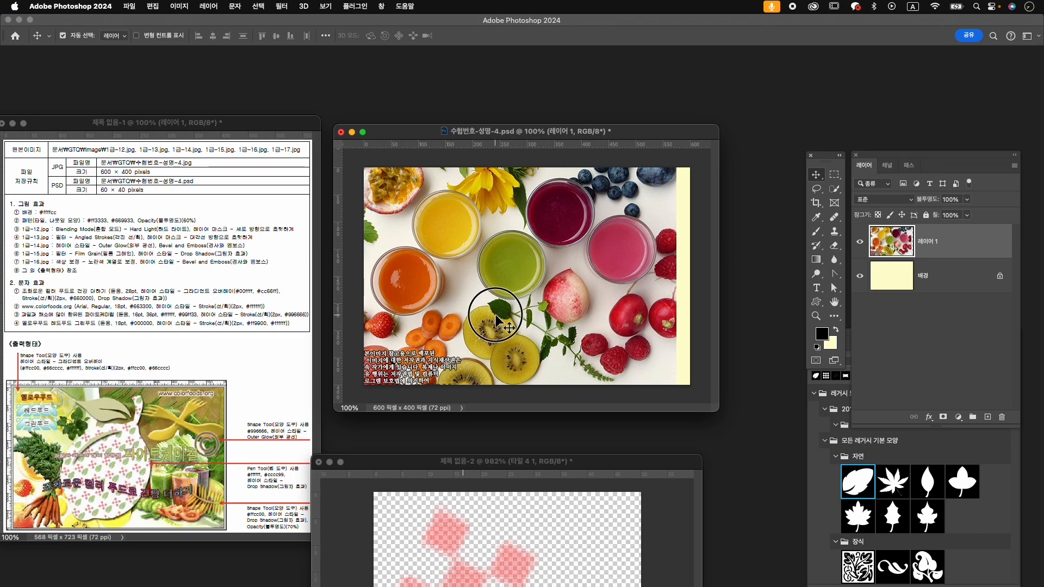
key(shift+Left)
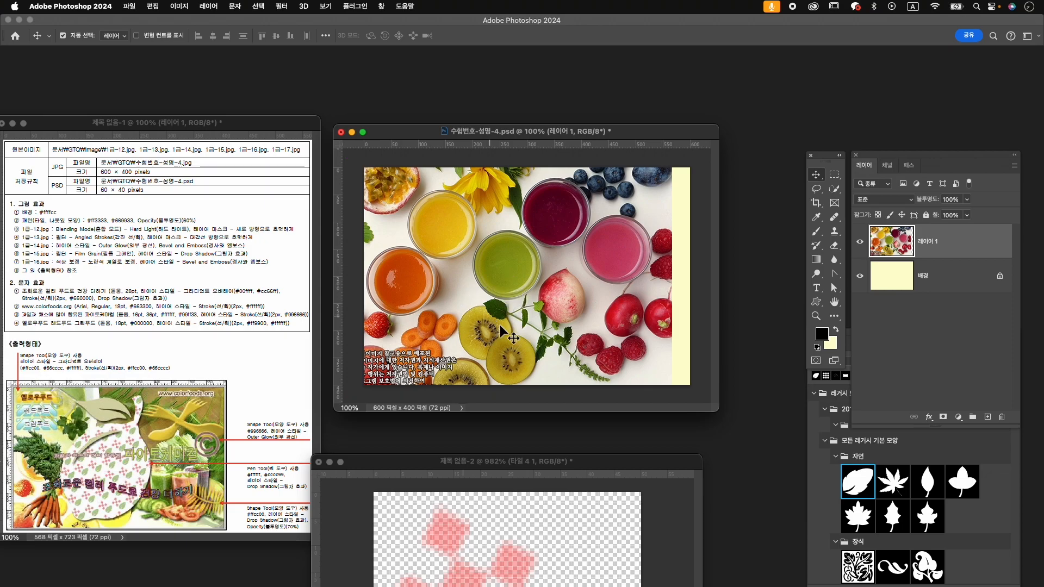
double_click(928, 243)
text(1-12)
key(Return)
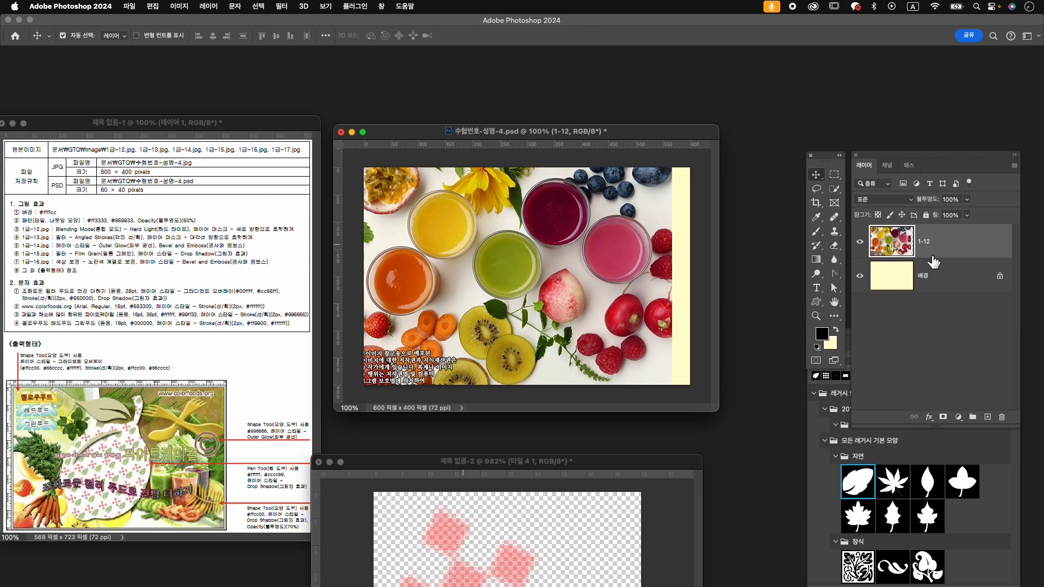
- Set layer 1-12 to Hard Light blending and add a layer mask with a vertical black-to-white gradient that fades the photo's upper part
click(898, 201)
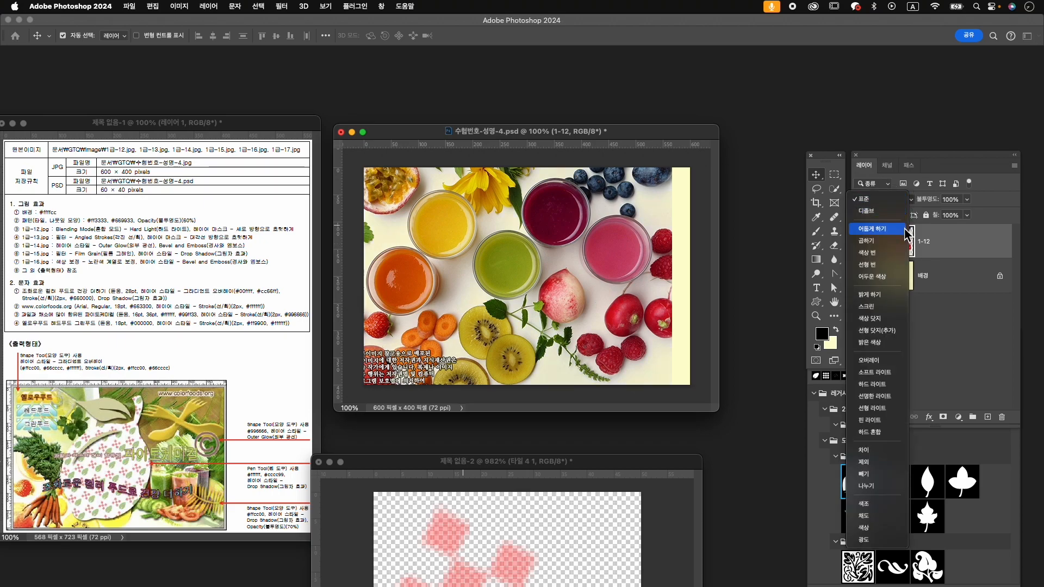
click(881, 384)
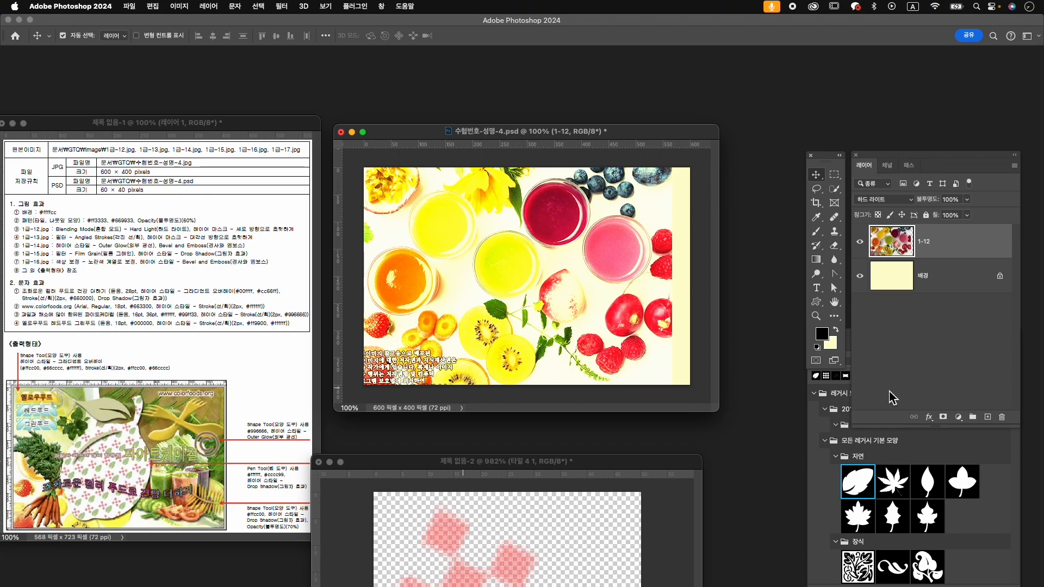
click(943, 418)
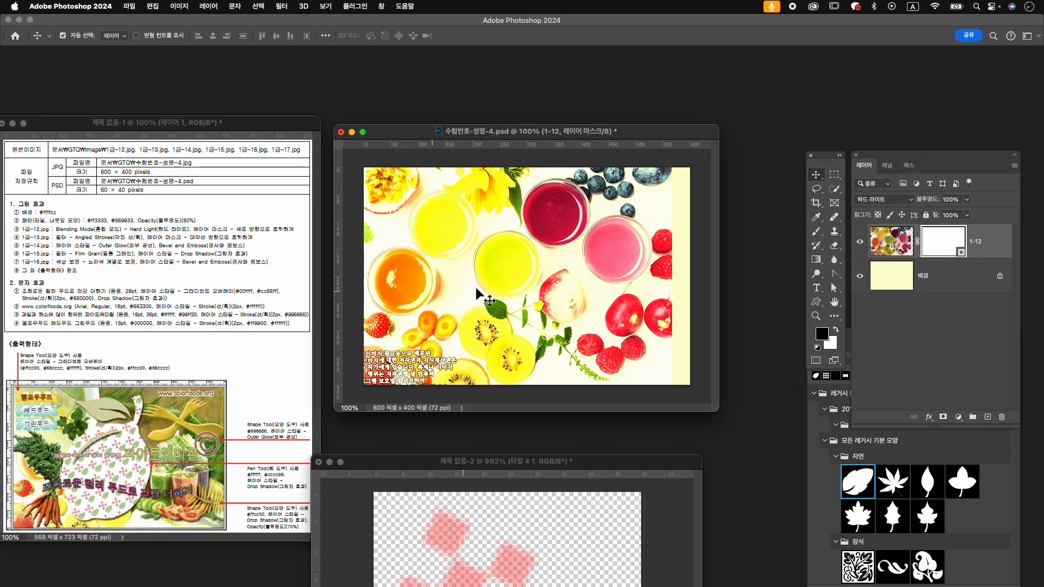
key(g)
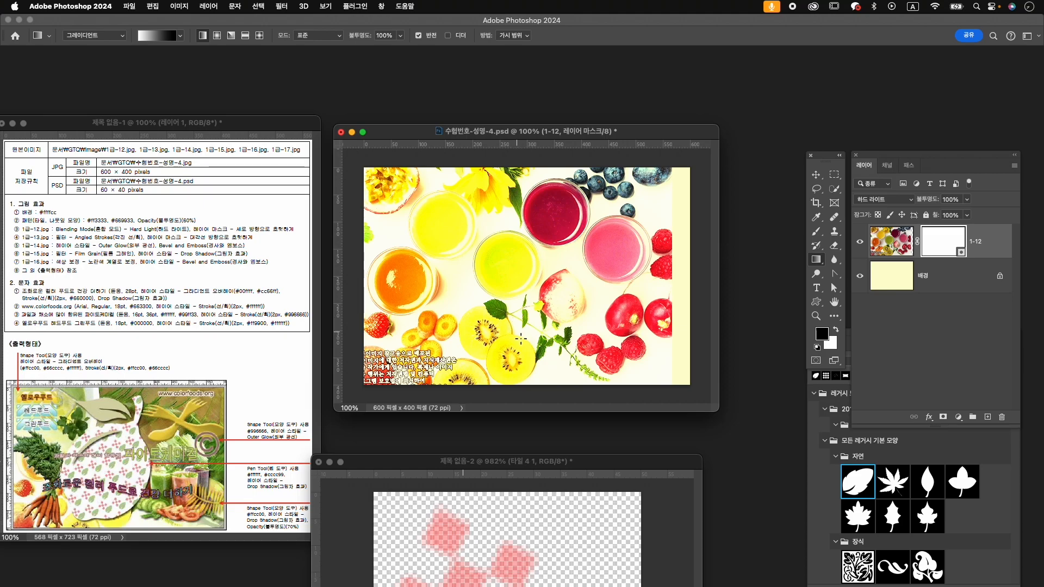
drag(496, 318, 494, 197)
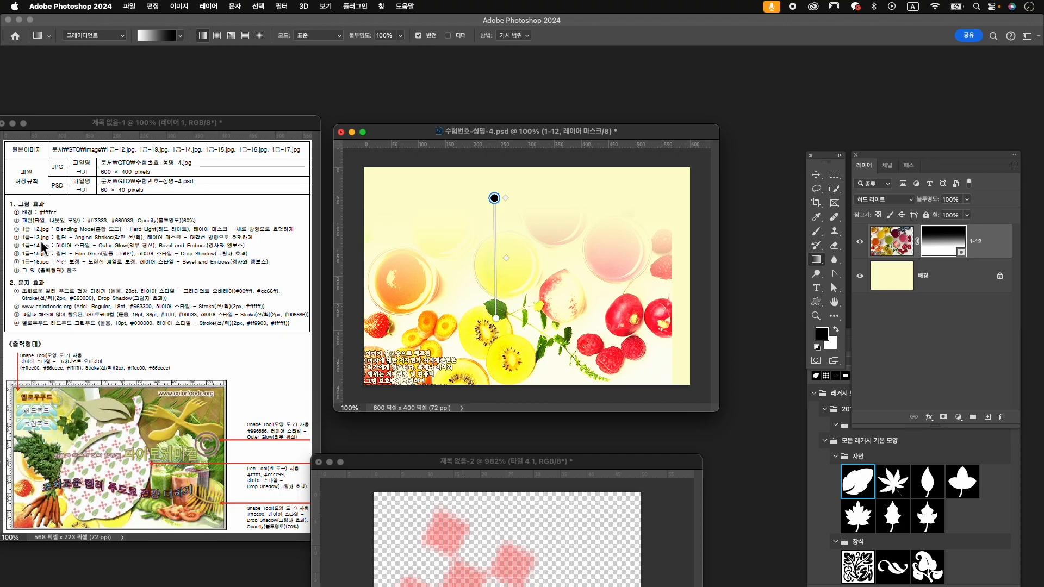
- Open the source photo 1급-13.jpg in its own window beside the exam sheet
key(super+o)
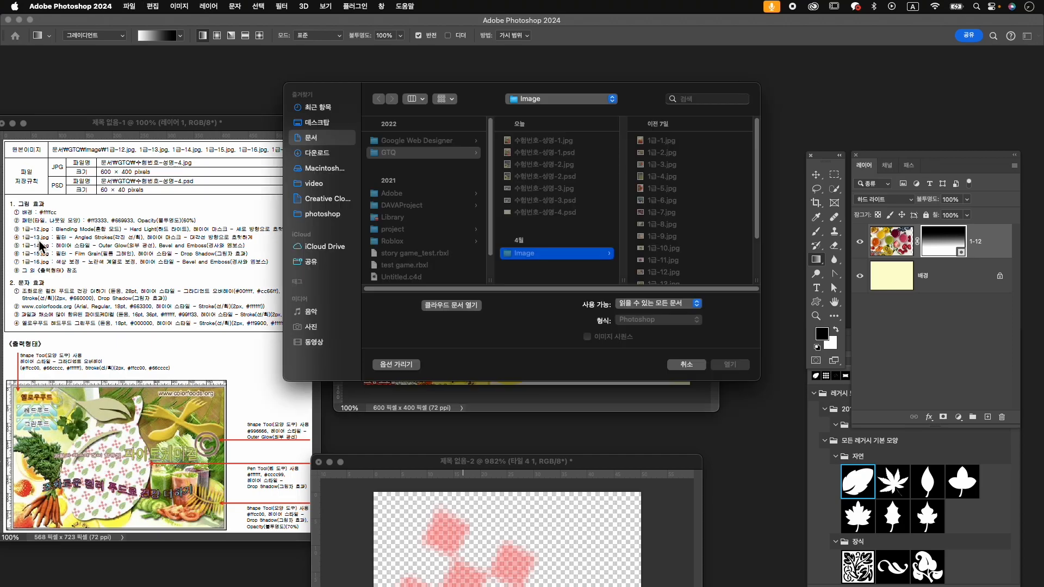
click(683, 269)
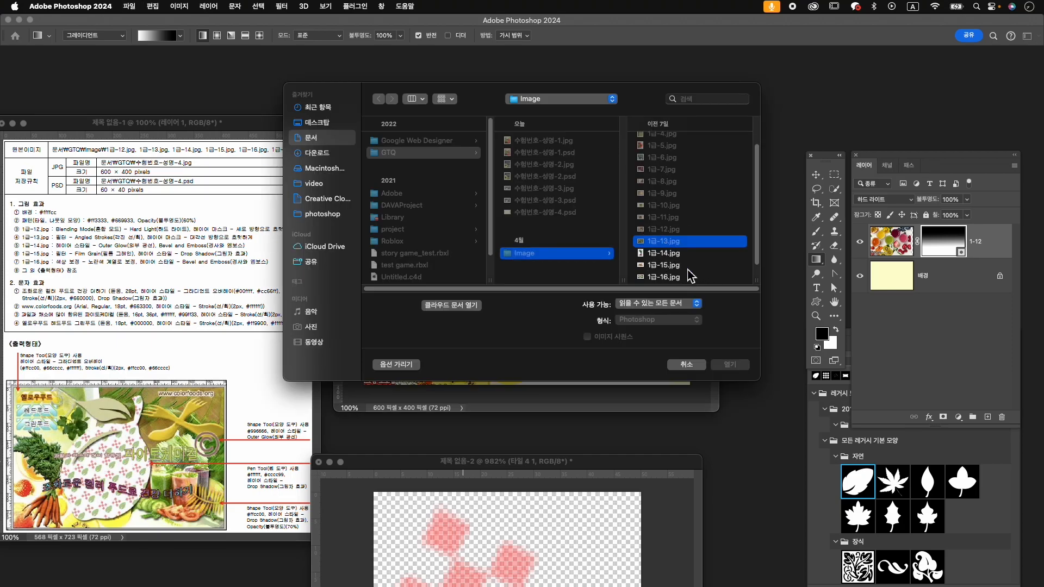
click(730, 364)
drag(321, 97, 577, 97)
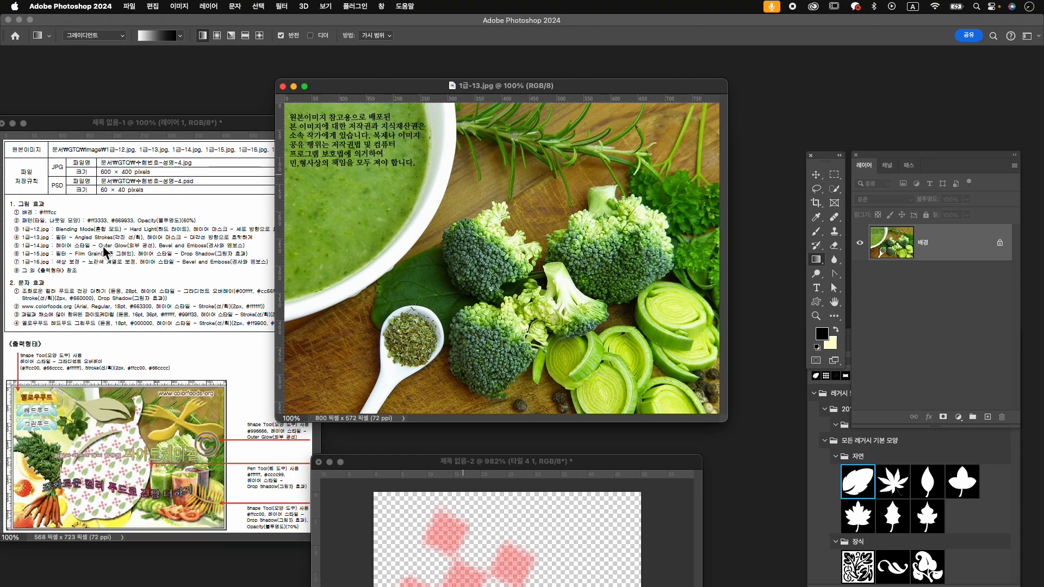
- Apply the Angled Strokes filter to the broccoli photo with direction balance 50, stroke length 15 and sharpness 3
click(283, 6)
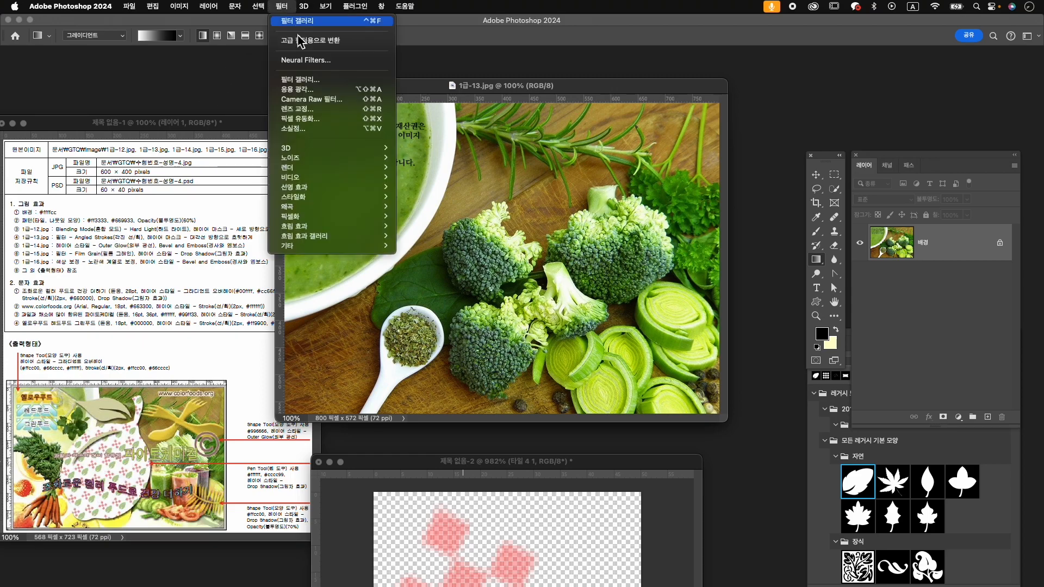
click(314, 79)
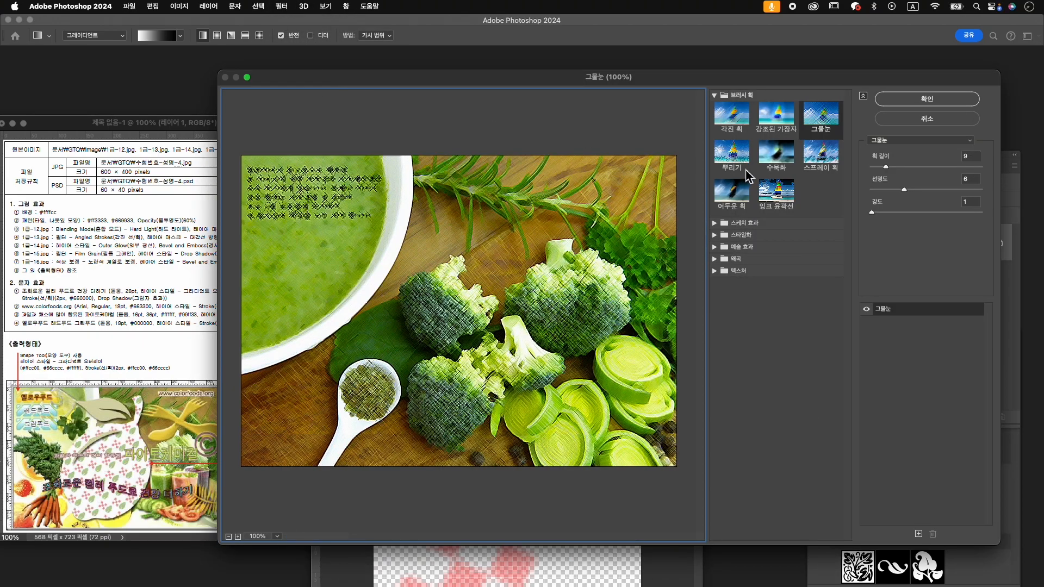
click(732, 115)
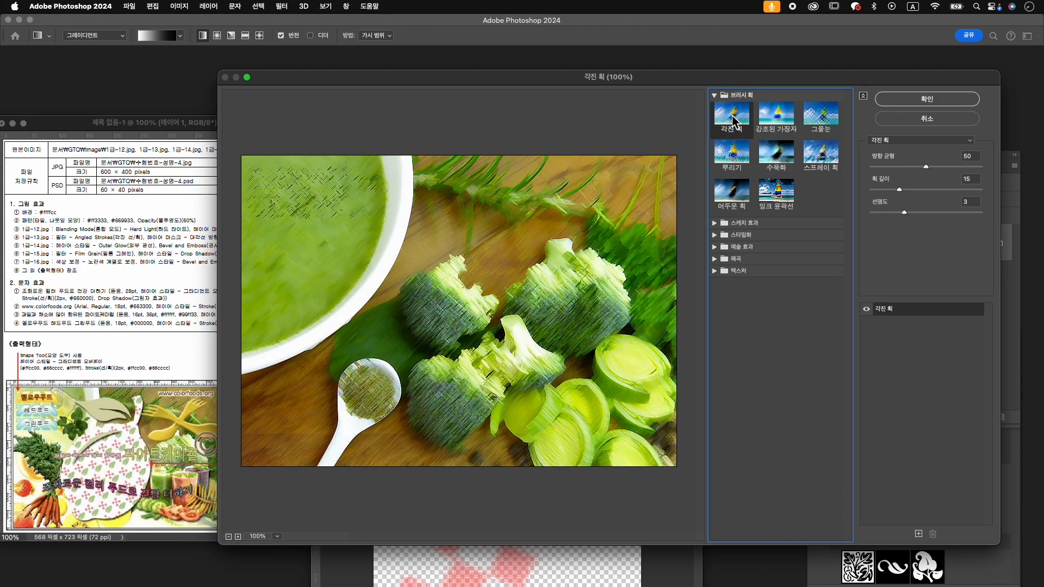
click(926, 99)
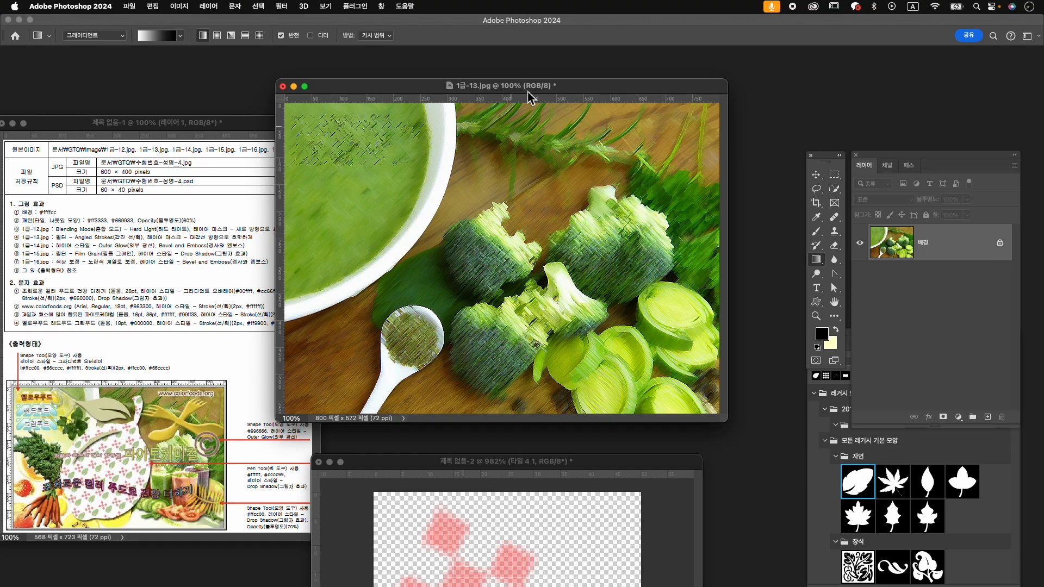
- Resize the 1급-13.jpg image to a width of 600 px, keeping its proportions
drag(553, 90, 663, 104)
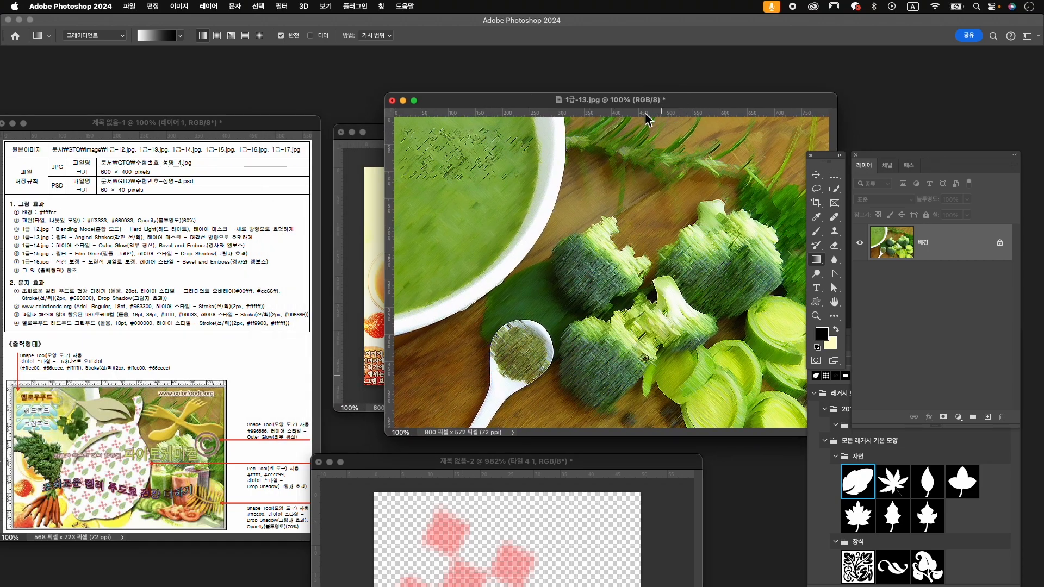
key(super+alt+i)
text(600)
key(Return)
- Copy the broccoli photo into the 수험번호-성명-4.psd composition, close 1급-13.jpg without saving, and rename the new layer 1-13
key(v)
drag(585, 254, 546, 274)
mouse_move(522, 234)
mouse_down()
mouse_move(519, 213)
mouse_move(519, 237)
mouse_up()
click(391, 100)
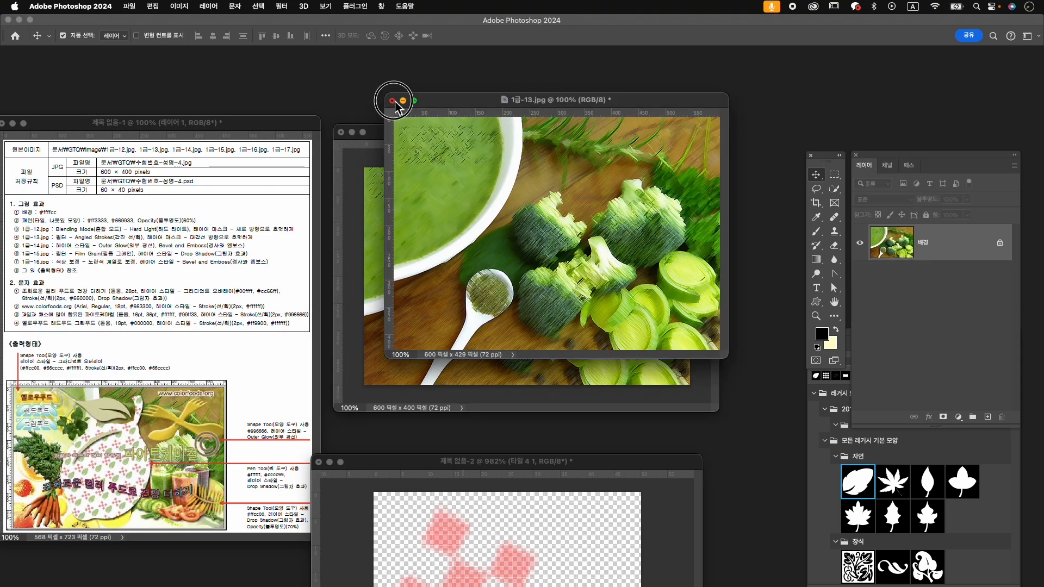
click(619, 234)
double_click(926, 242)
text(1-13)
key(Return)
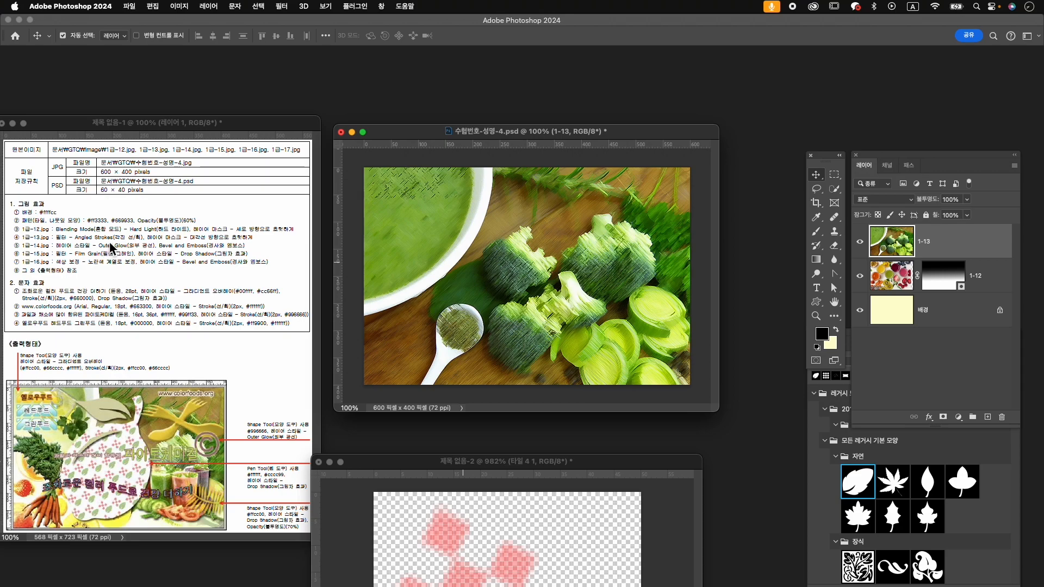
- Add a layer mask to layer 1-13 and draw a diagonal black-and-white gradient that fades out the photo's lower-right part
click(943, 417)
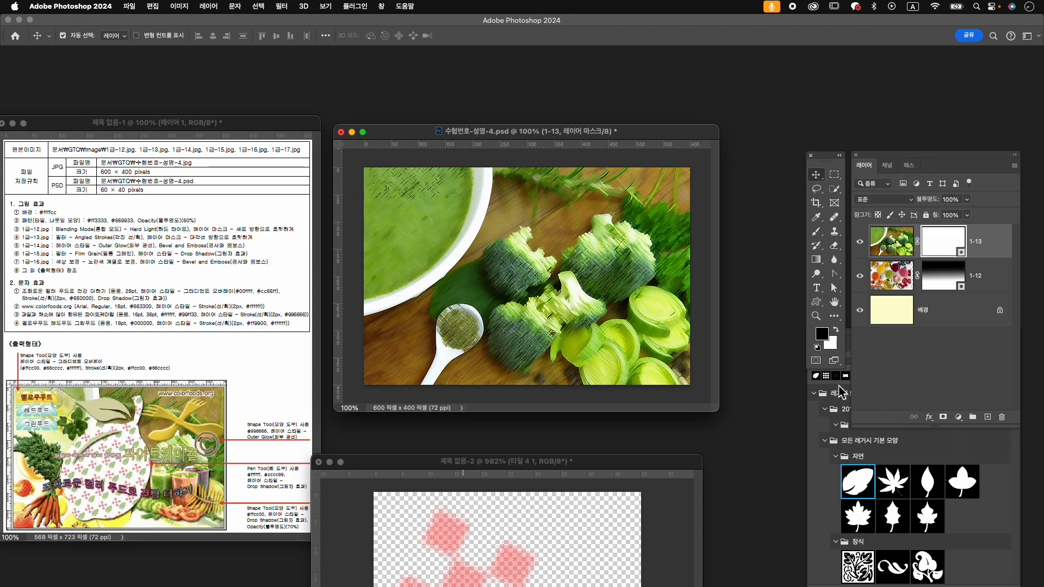
key(g)
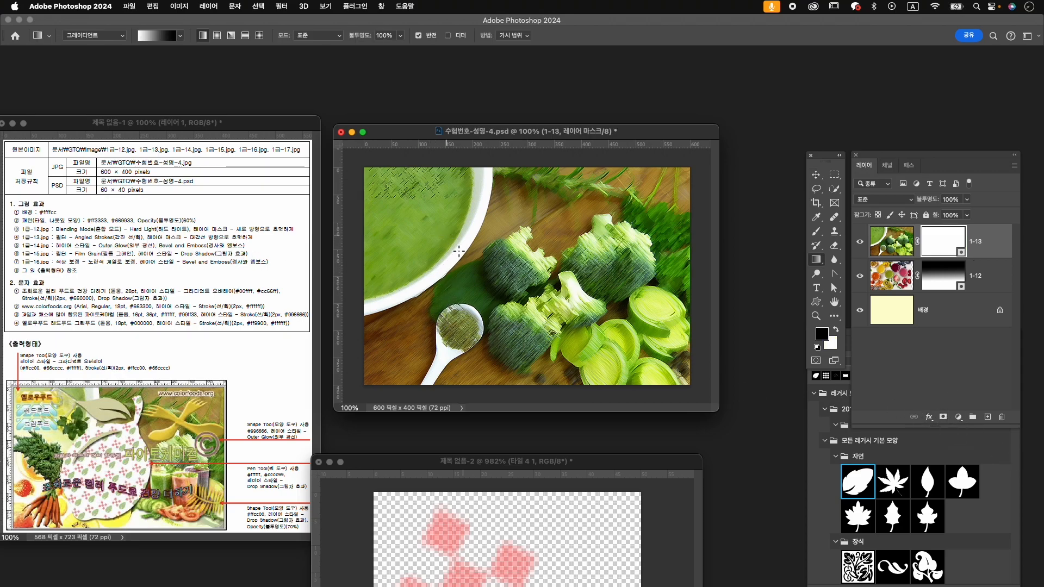
mouse_move(462, 254)
mouse_down()
mouse_move(477, 275)
mouse_move(438, 303)
mouse_move(510, 326)
mouse_up()
drag(500, 275, 538, 343)
drag(478, 258, 506, 325)
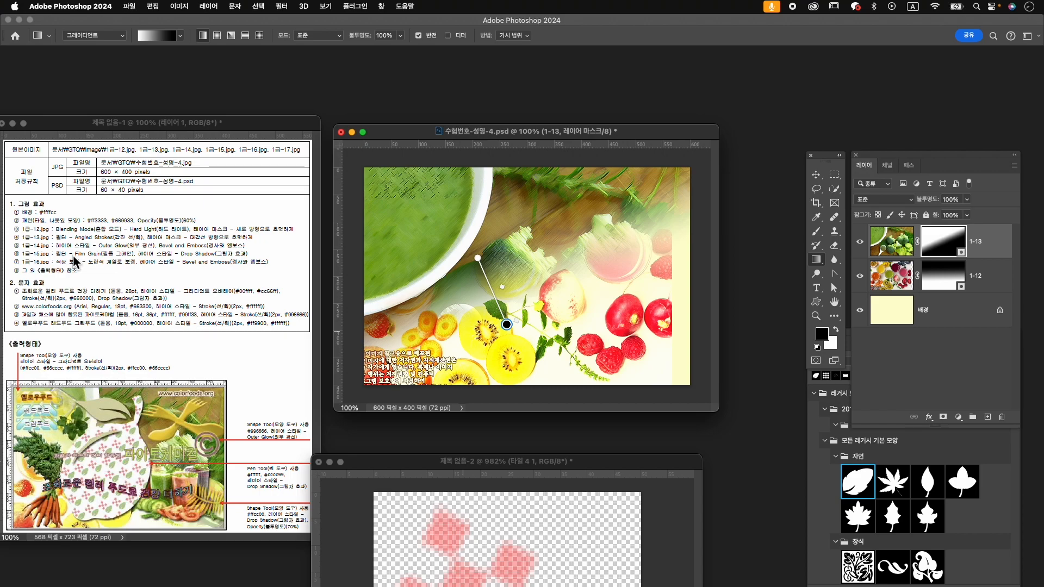
- Open the carrot photo 1급-14.jpg and place its window over the composition
key(super+o)
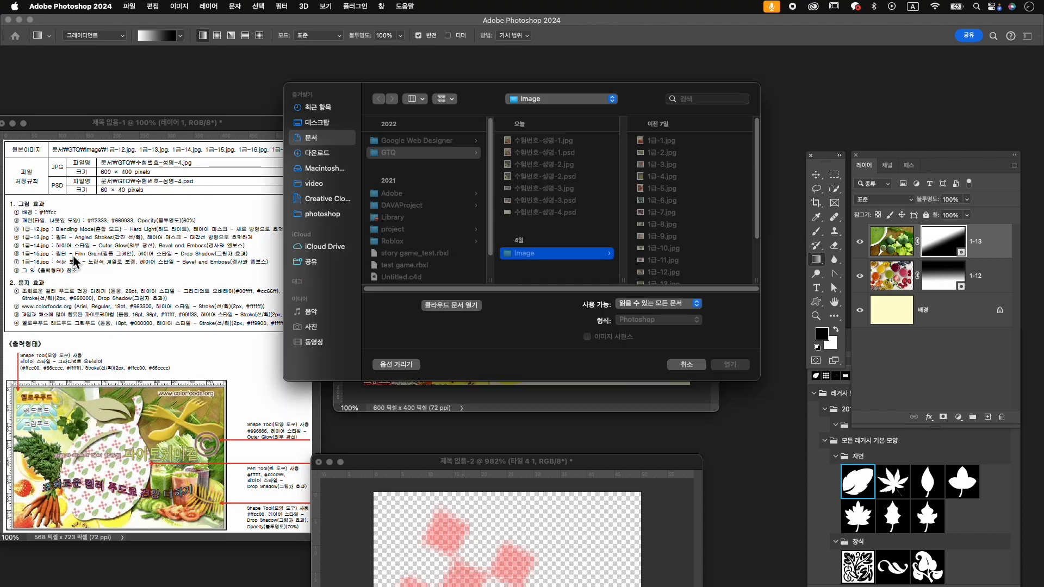
click(679, 246)
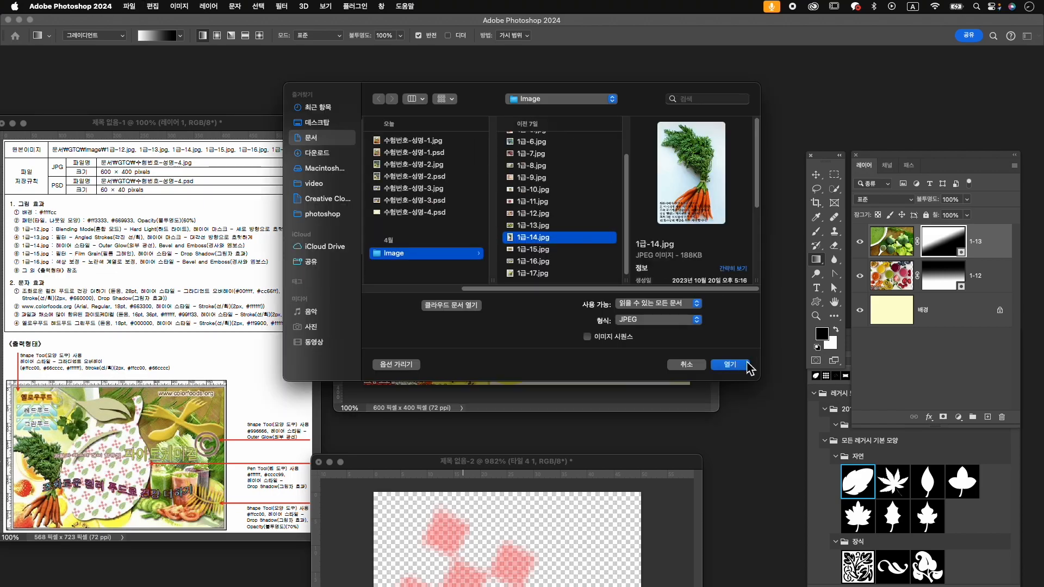
click(745, 365)
drag(161, 103, 515, 102)
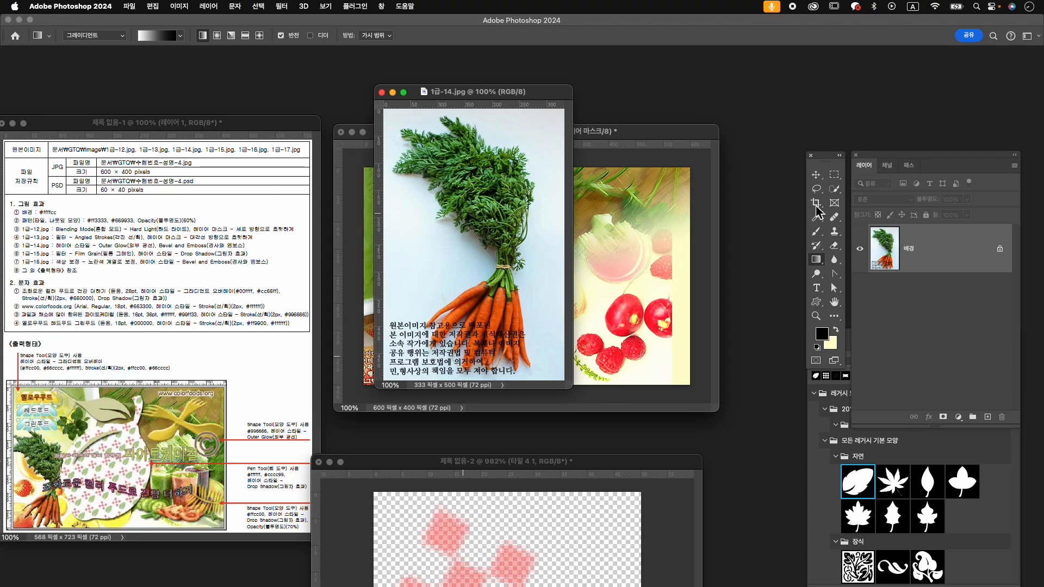
- Select the whole carrot bunch, leaves included, with the Object Selection tool
click(834, 188)
click(870, 189)
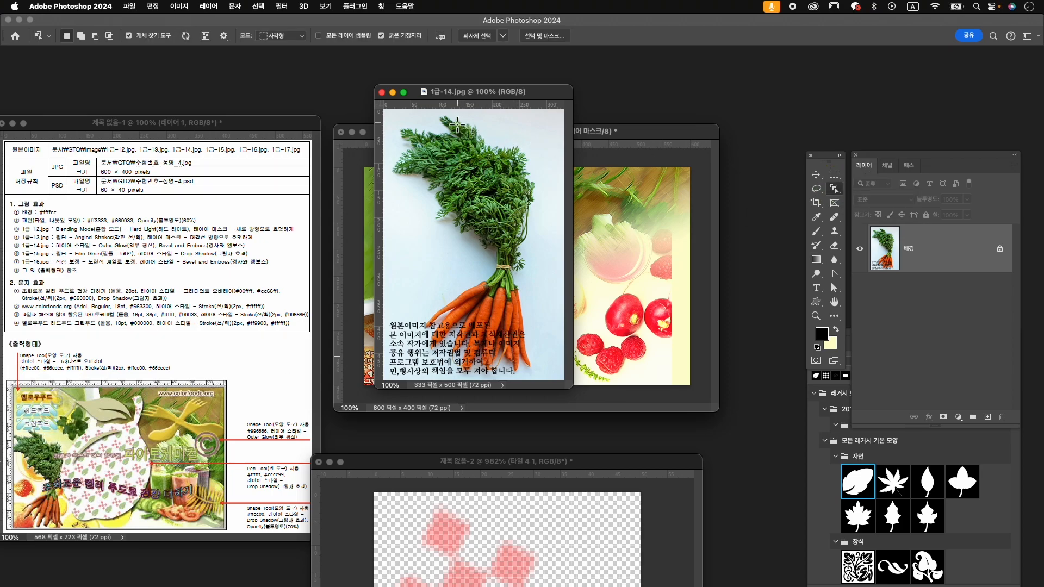
drag(395, 123, 545, 375)
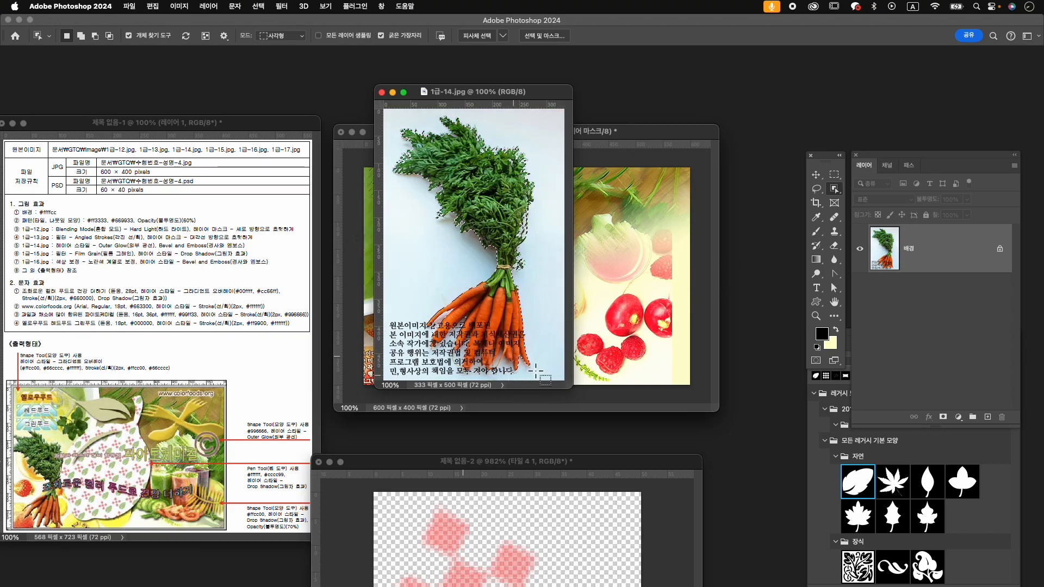
- Subtract the background between the carrot tips from the selection using the Quick Selection tool with a 1 px brush
right_click(833, 189)
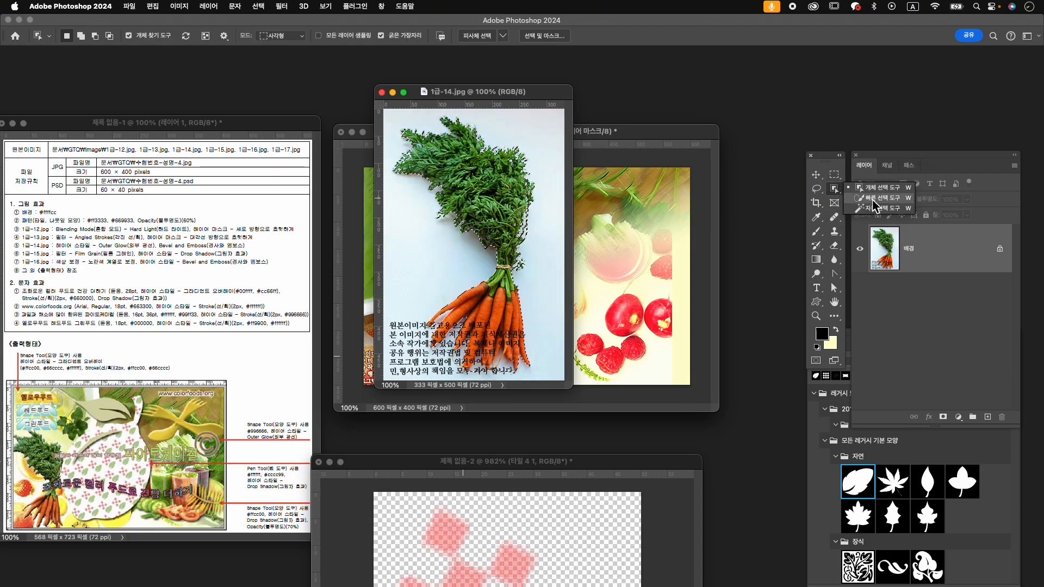
click(872, 201)
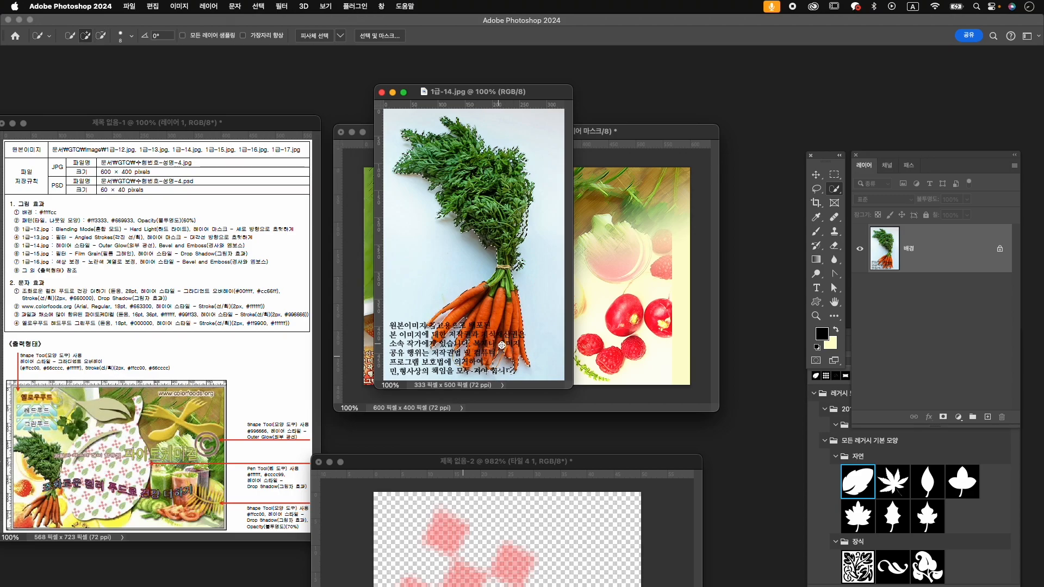
key(bracketleft)
key(bracketleft)
key(bracketleft)
scroll(506, 353, up, 5)
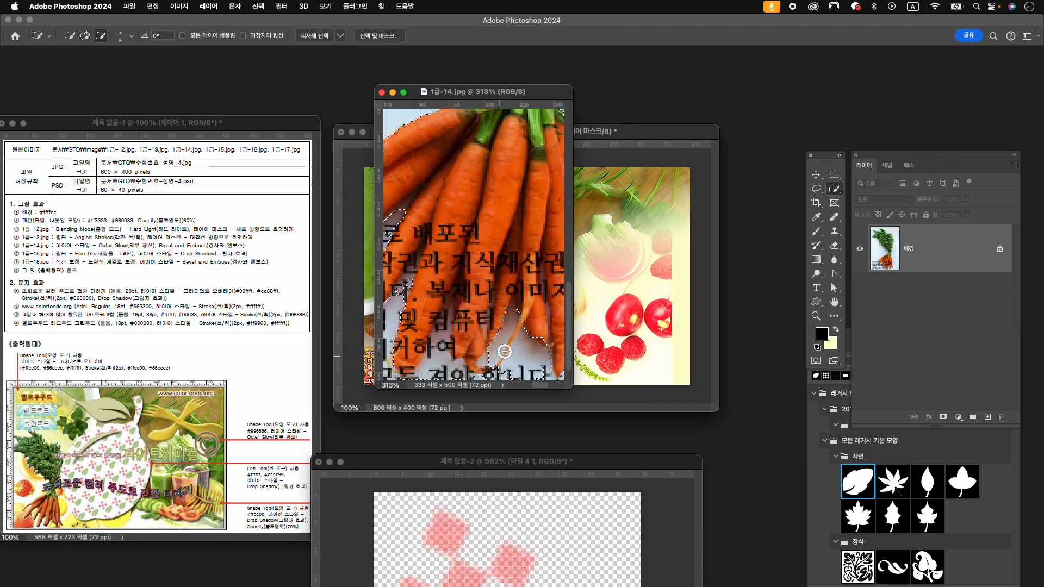
key(bracketleft)
key(bracketleft)
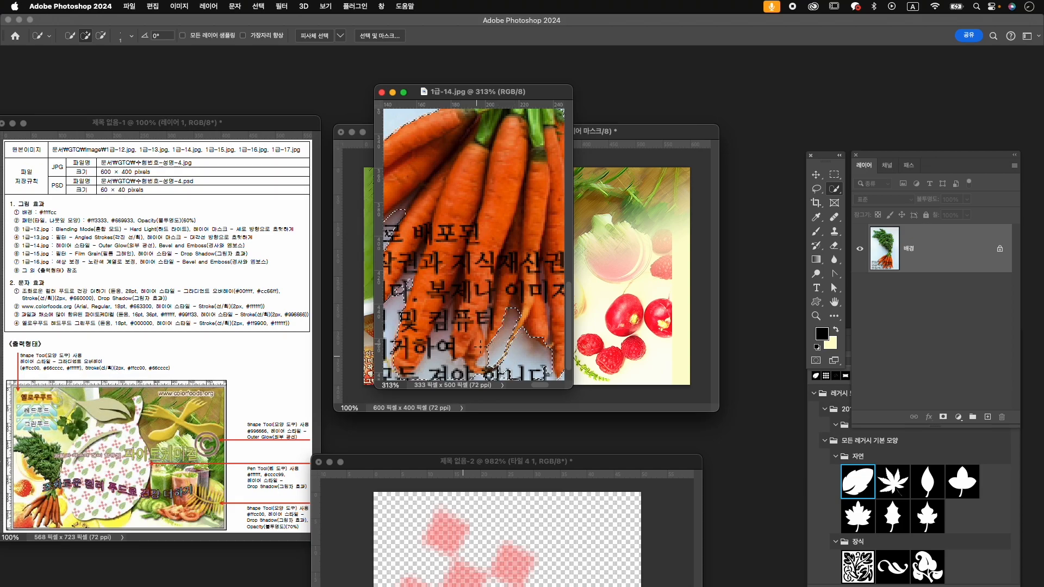
alt+click(483, 364)
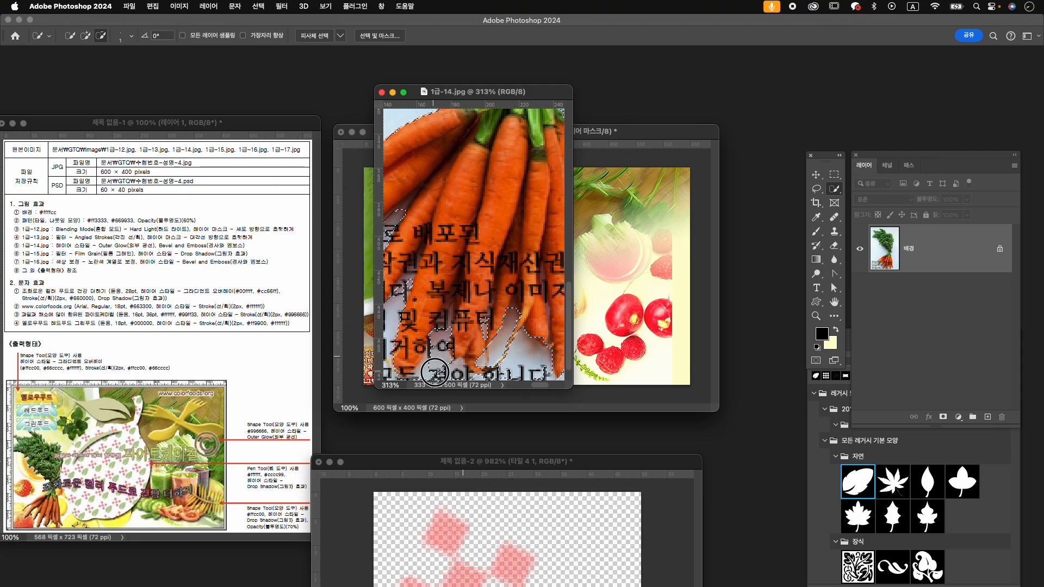
alt+click(473, 375)
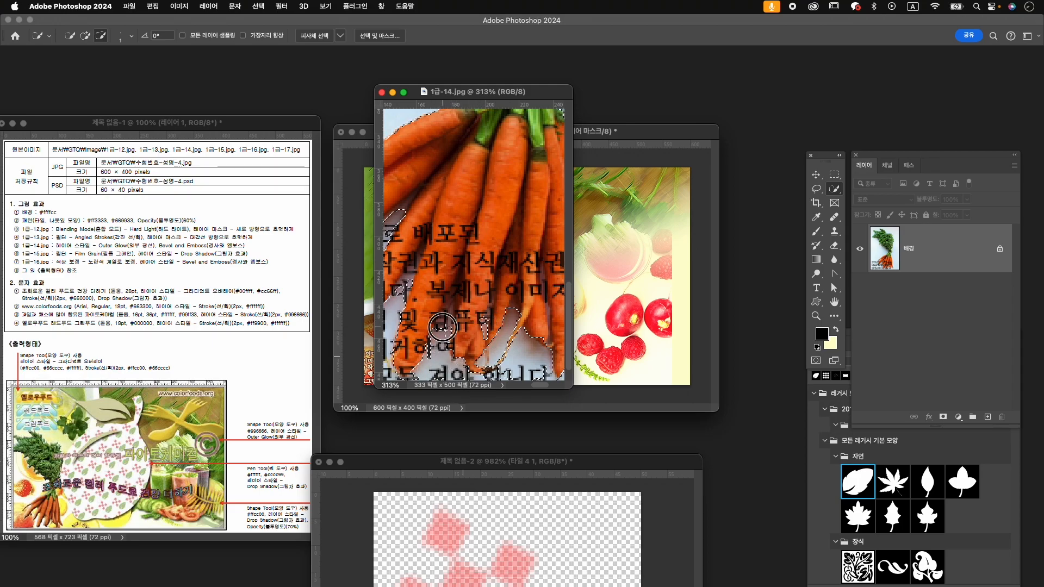
drag(429, 329, 463, 321)
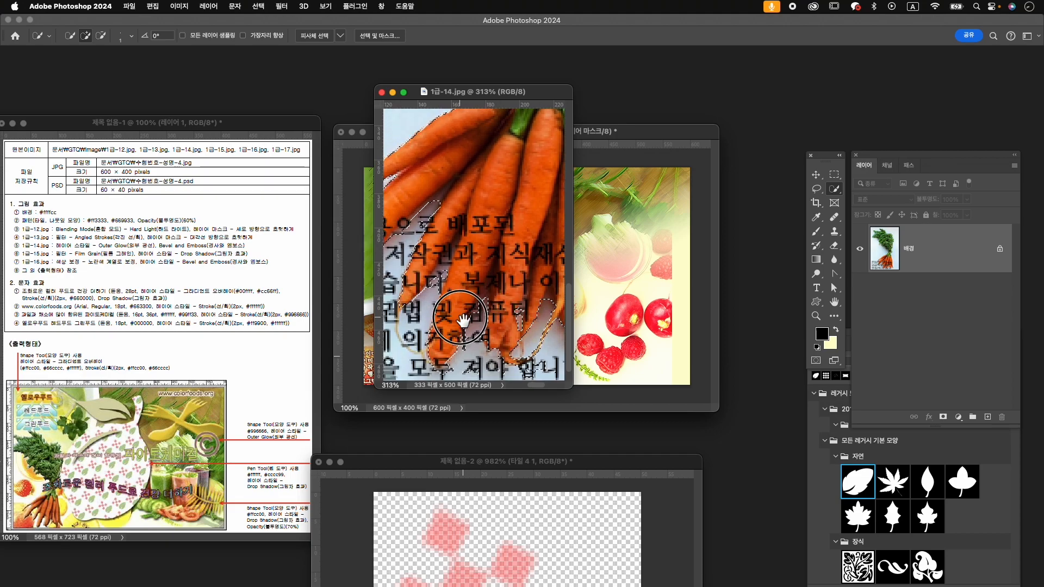
mouse_move(436, 360)
mouse_down()
mouse_move(517, 344)
mouse_move(511, 330)
mouse_move(483, 333)
mouse_up()
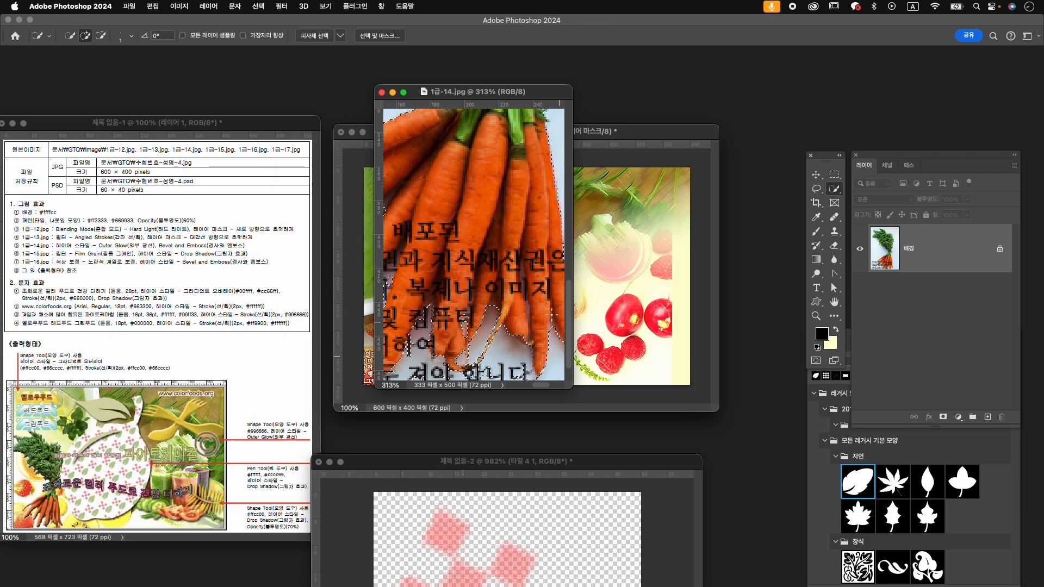
- Turn the carrot selection into a layer mask that hides the photo's background
scroll(540, 315, down, 2)
scroll(540, 315, down, 8)
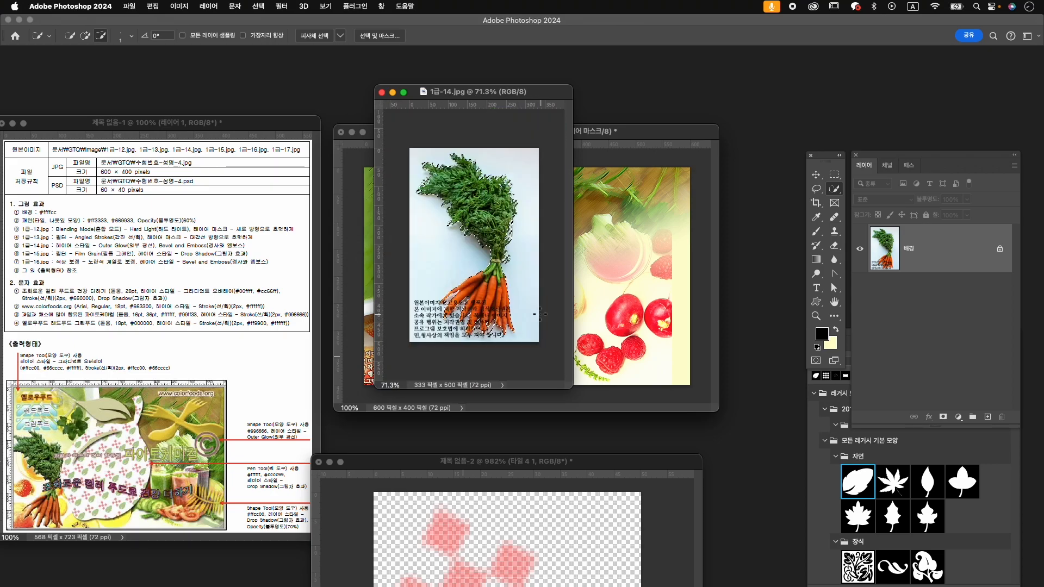
click(943, 417)
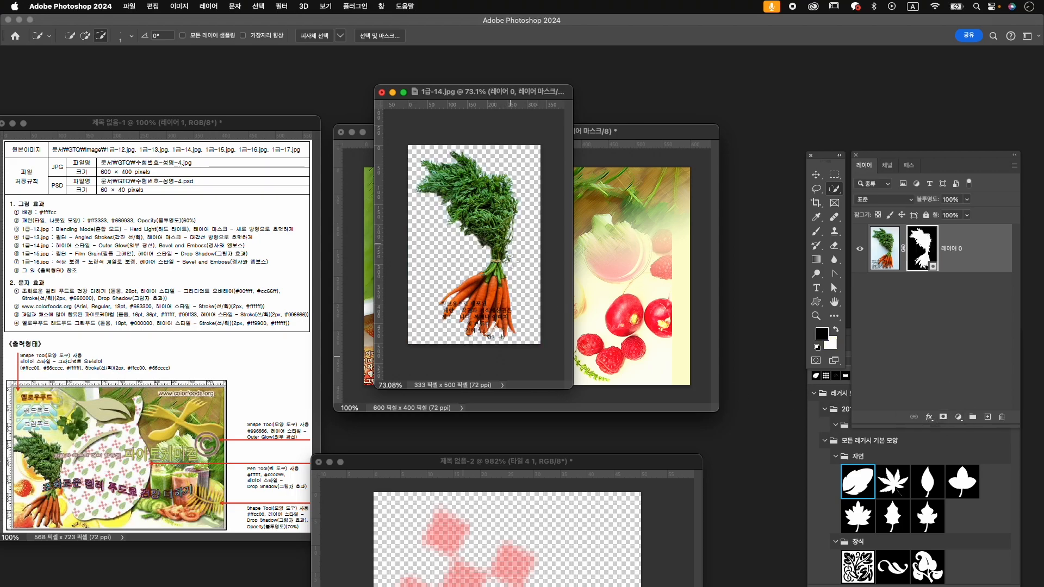
- Copy the masked carrot bunch into the 수험번호-성명-4.psd composition and close 1급-14.jpg without saving
key(v)
drag(494, 230, 480, 276)
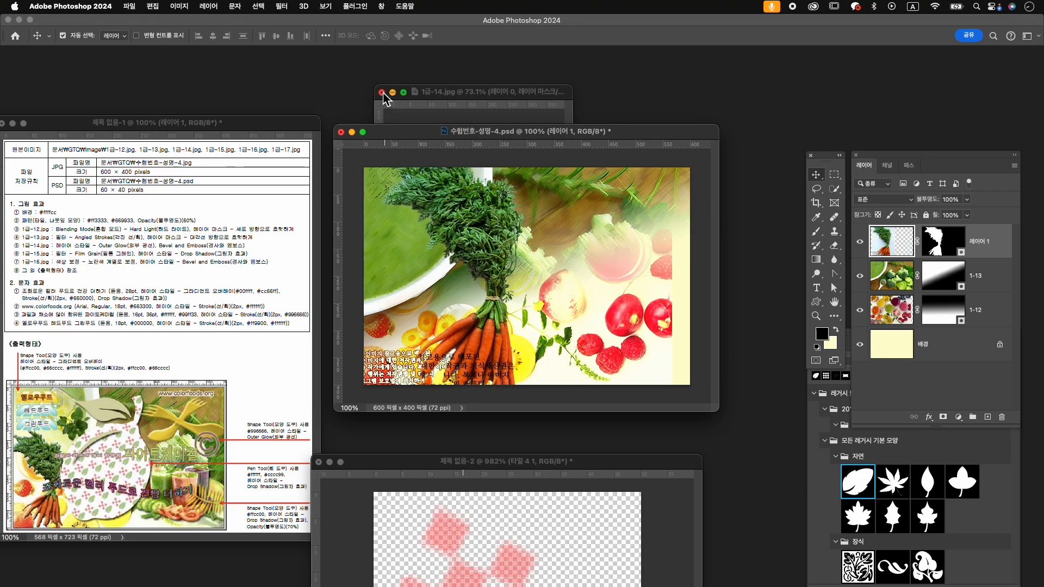
click(383, 94)
click(521, 240)
- Scale the carrot bunch to about 55.7%, place it in the canvas's lower-left corner, and rename its layer 1-14
key(super+t)
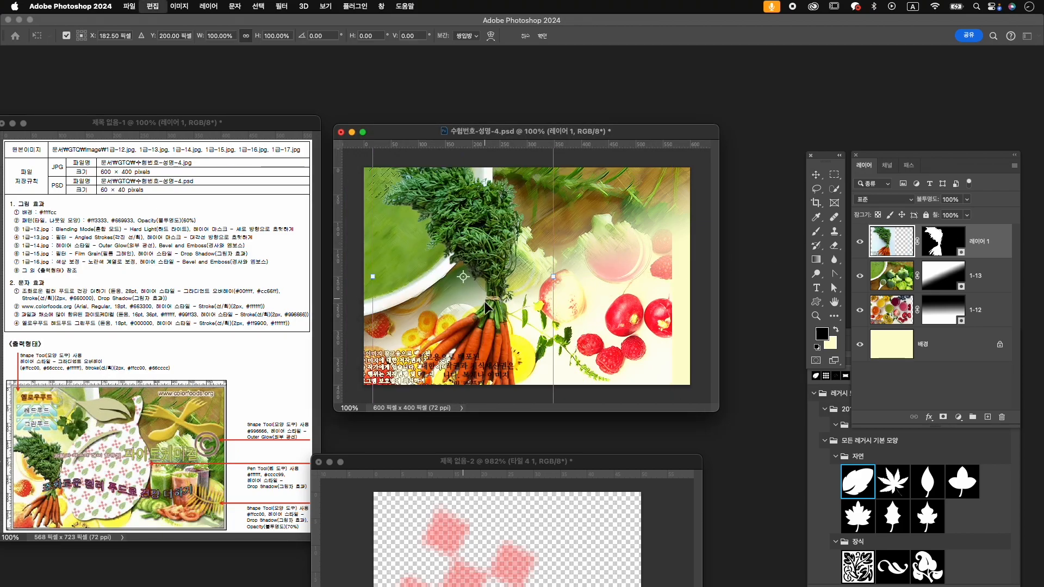
drag(506, 230, 501, 281)
drag(548, 192, 510, 247)
drag(467, 293, 410, 286)
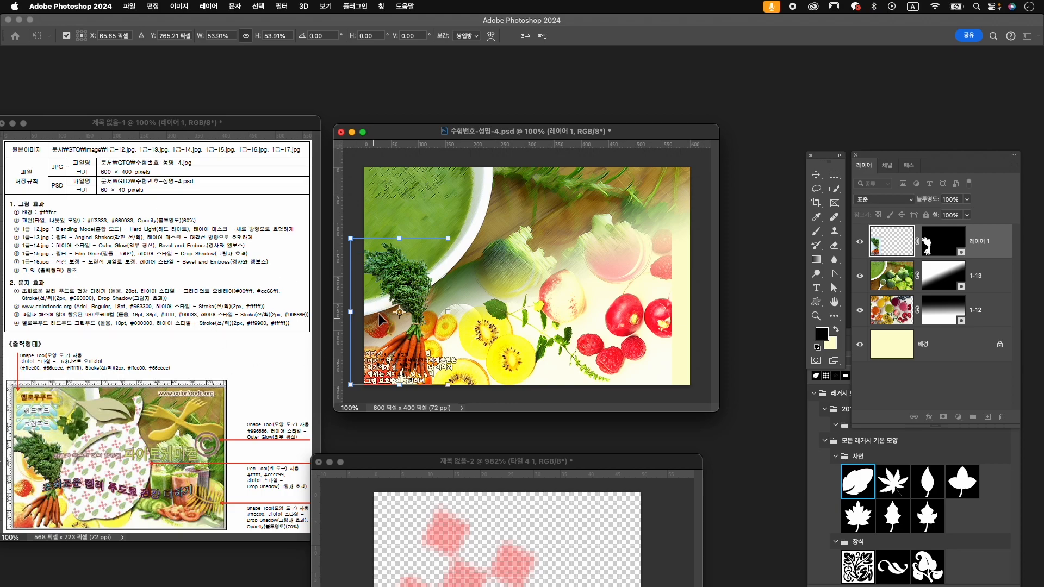
drag(451, 242, 455, 238)
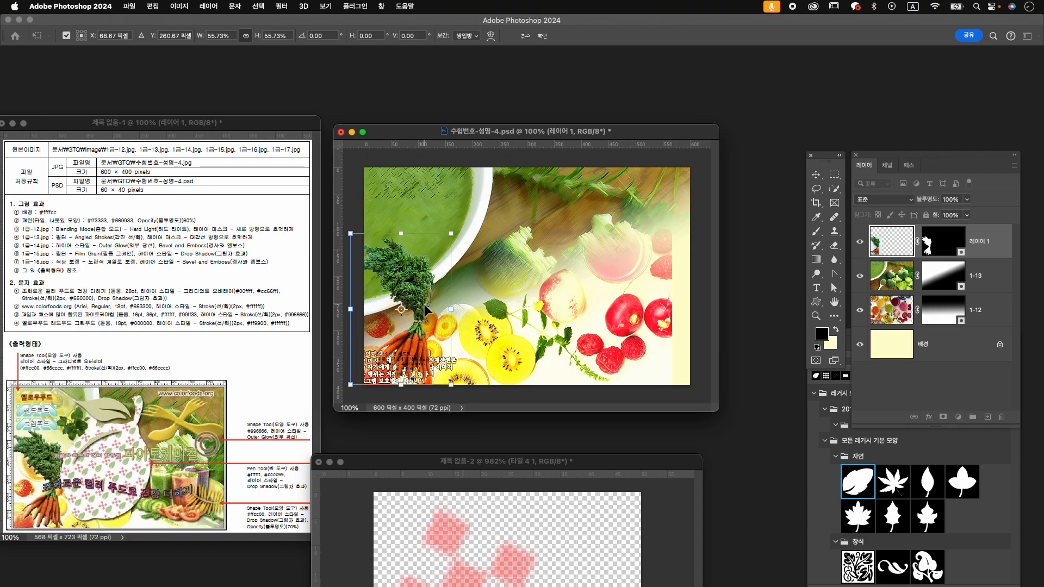
key(Return)
double_click(978, 241)
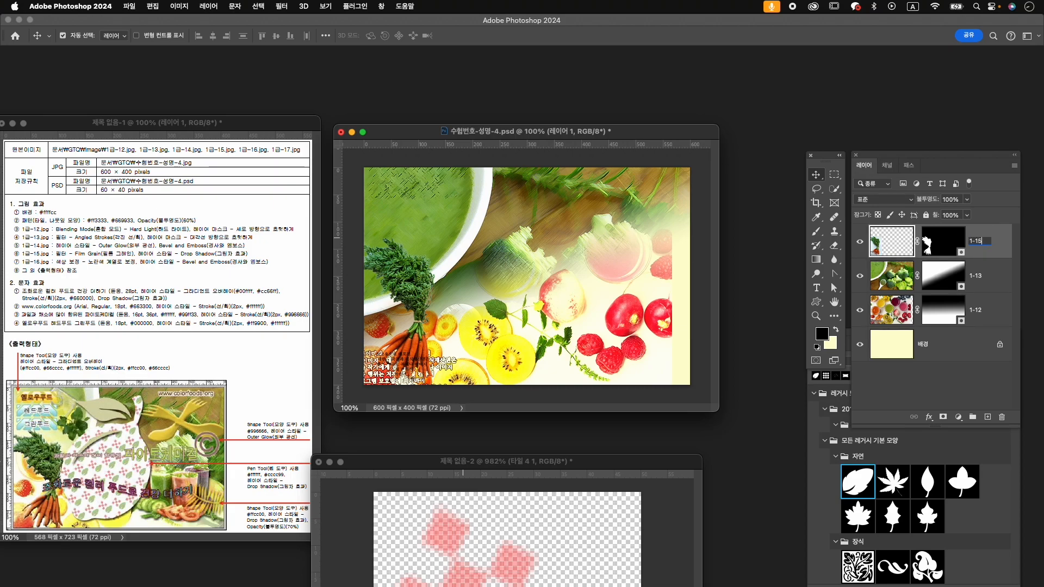
key(Return)
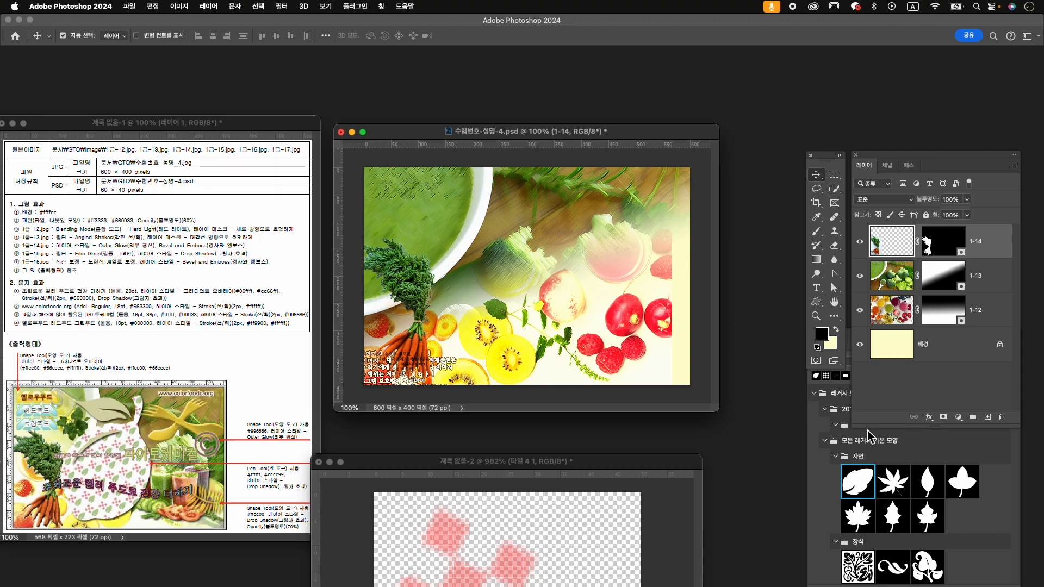
- Add Outer Glow and Bevel and Emboss layer styles to the 1-14 carrot layer
click(931, 417)
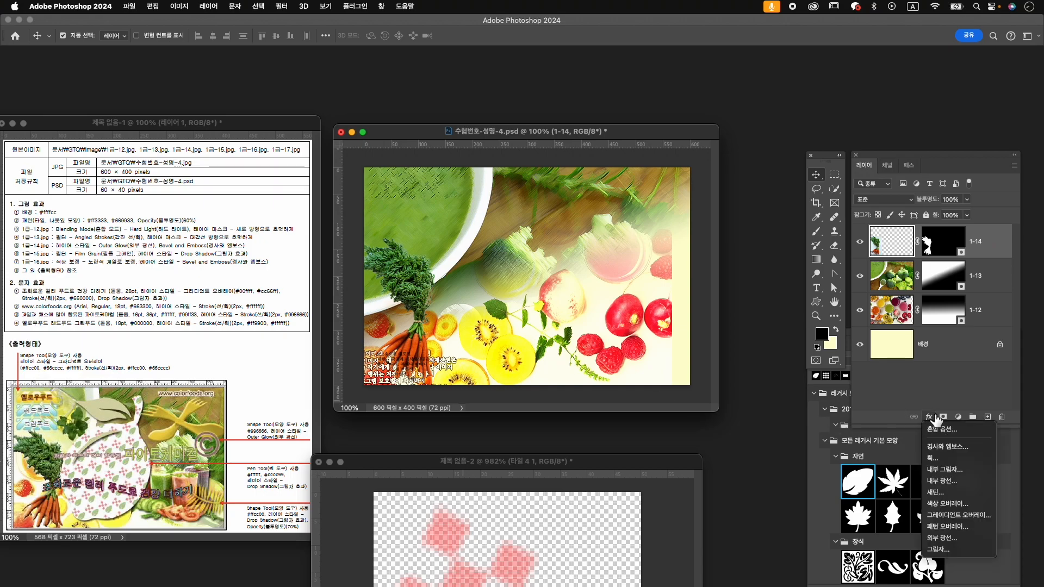
click(959, 538)
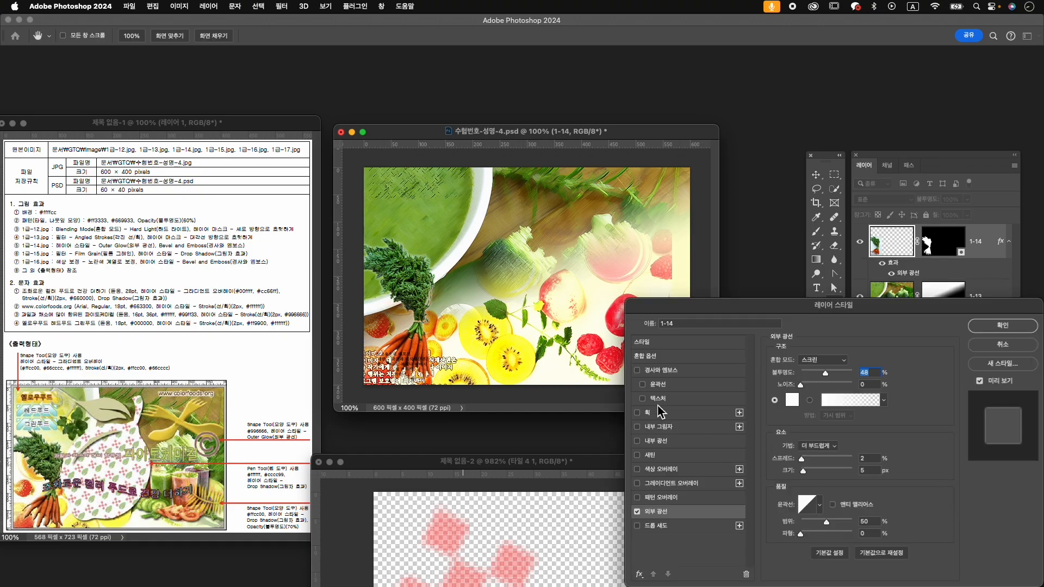
click(663, 373)
click(1003, 326)
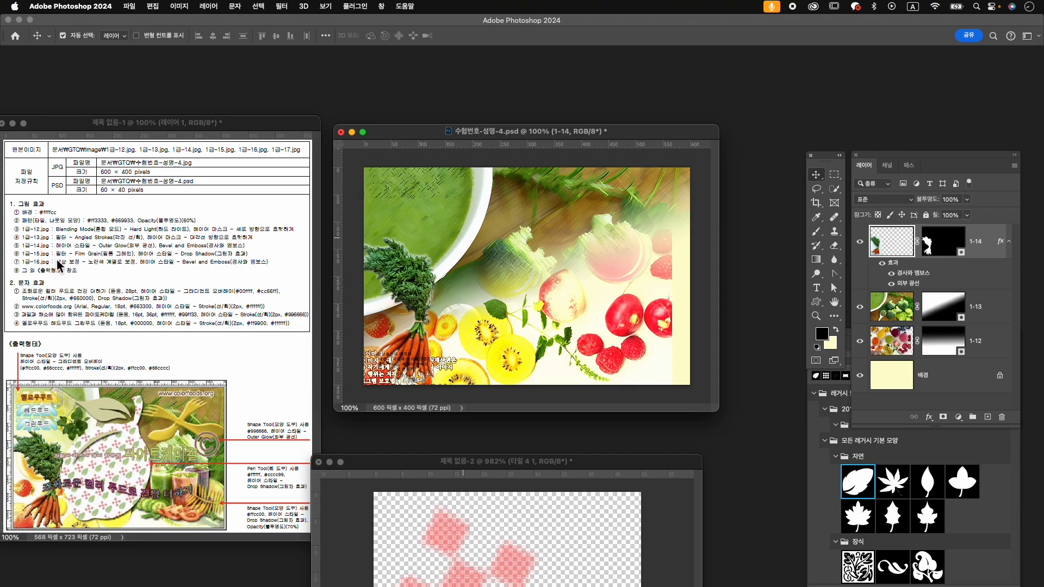
- Open 1급-15.jpg from the Image folder and place its window over the composition
key(super+o)
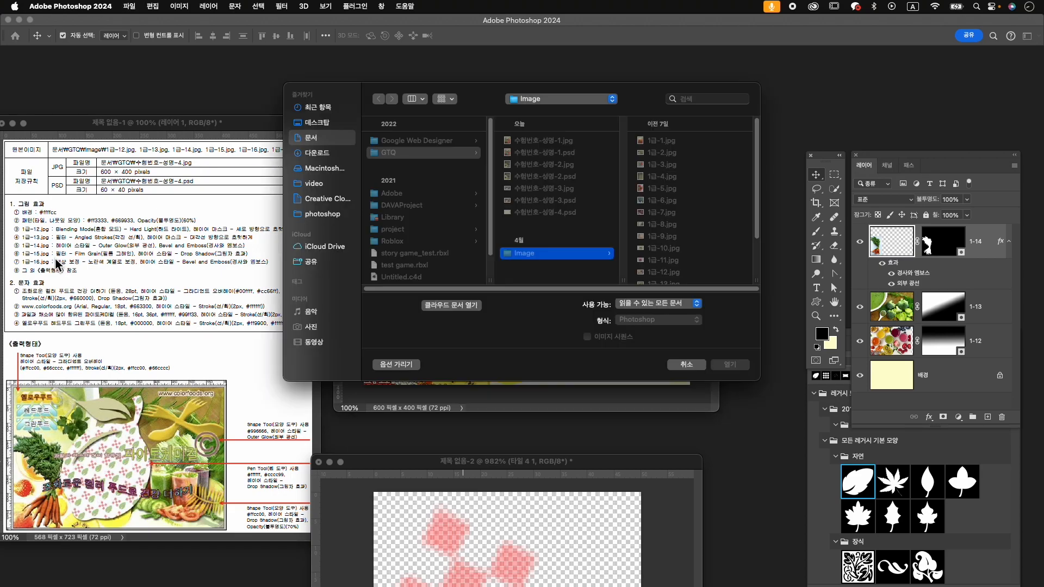
scroll(728, 237, down, 3)
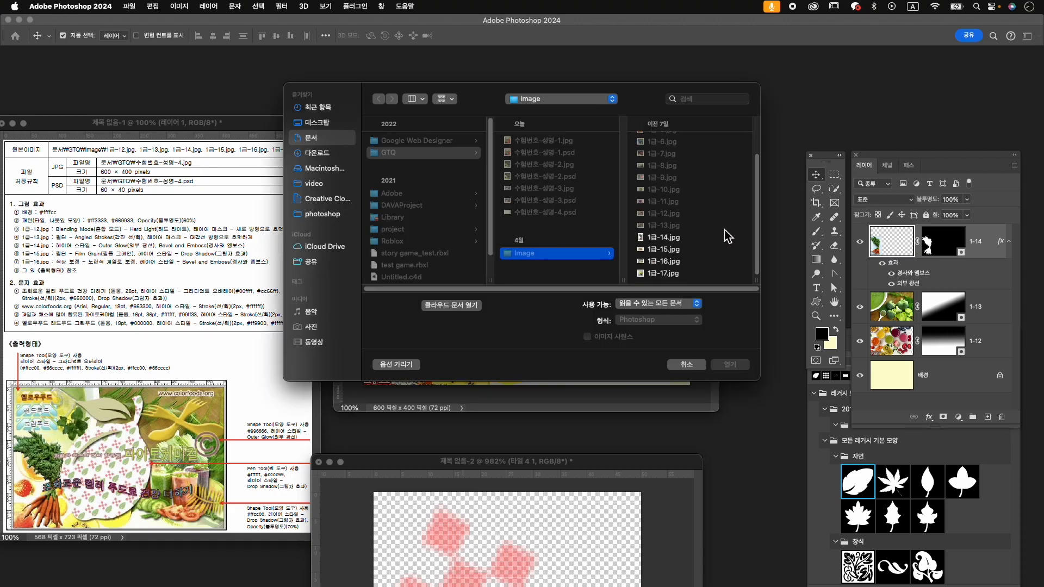
click(672, 251)
click(729, 364)
drag(238, 106, 553, 104)
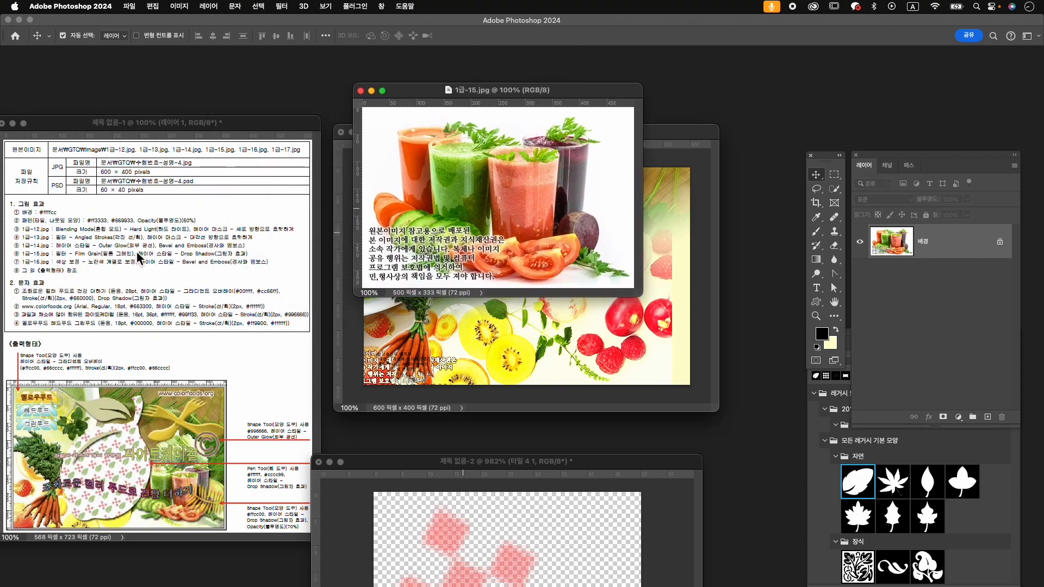
- Apply the Artistic Film Grain filter to the juice photo from the Filter Gallery
click(281, 6)
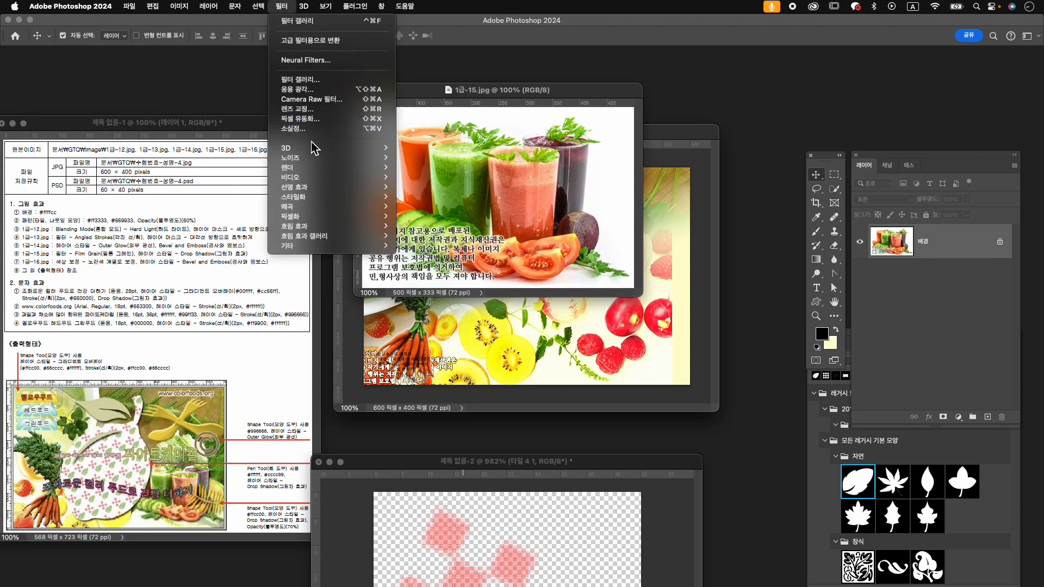
click(314, 86)
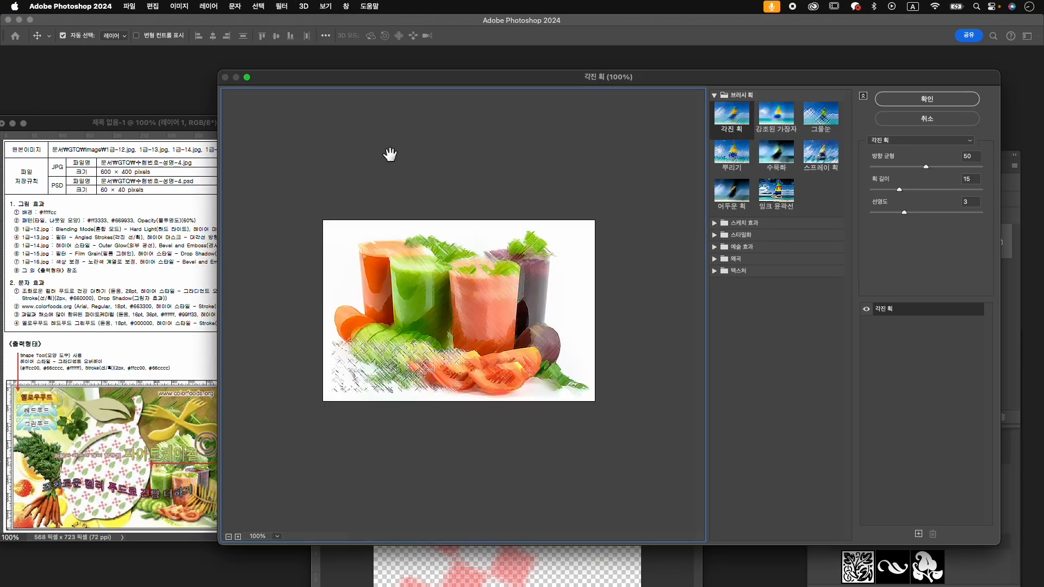
click(715, 222)
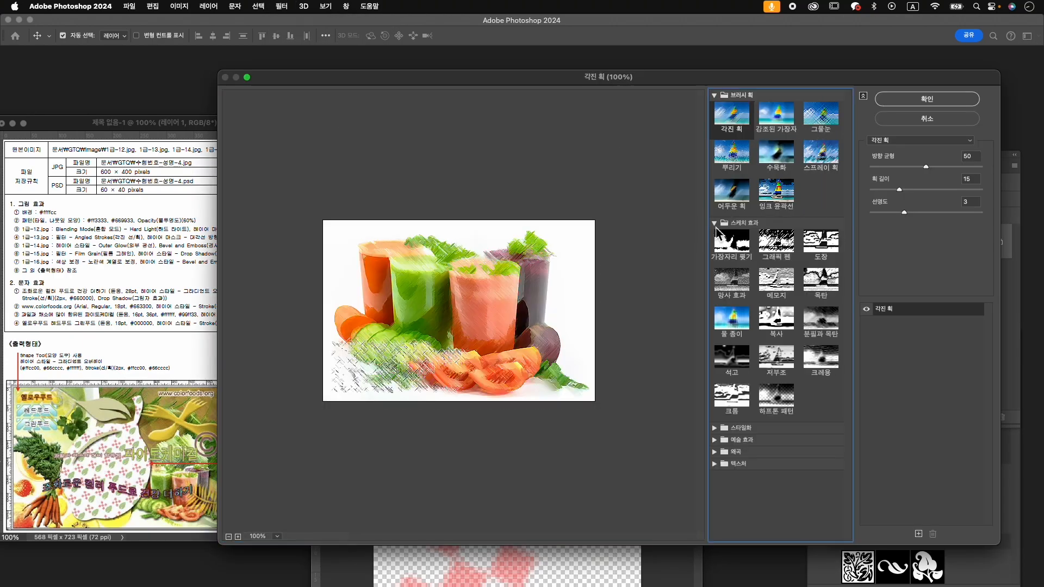
click(715, 222)
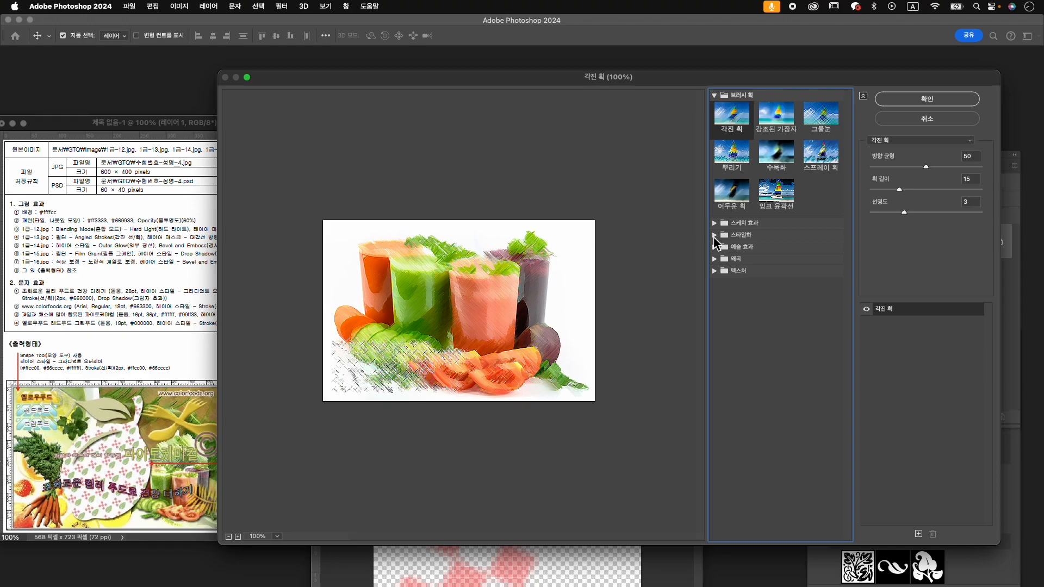
click(715, 247)
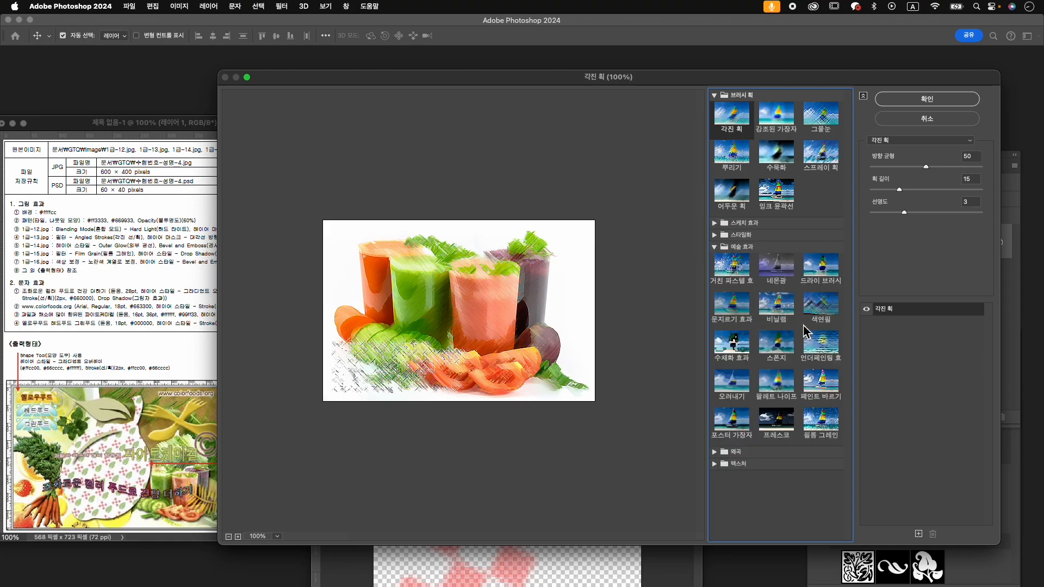
click(821, 419)
click(924, 100)
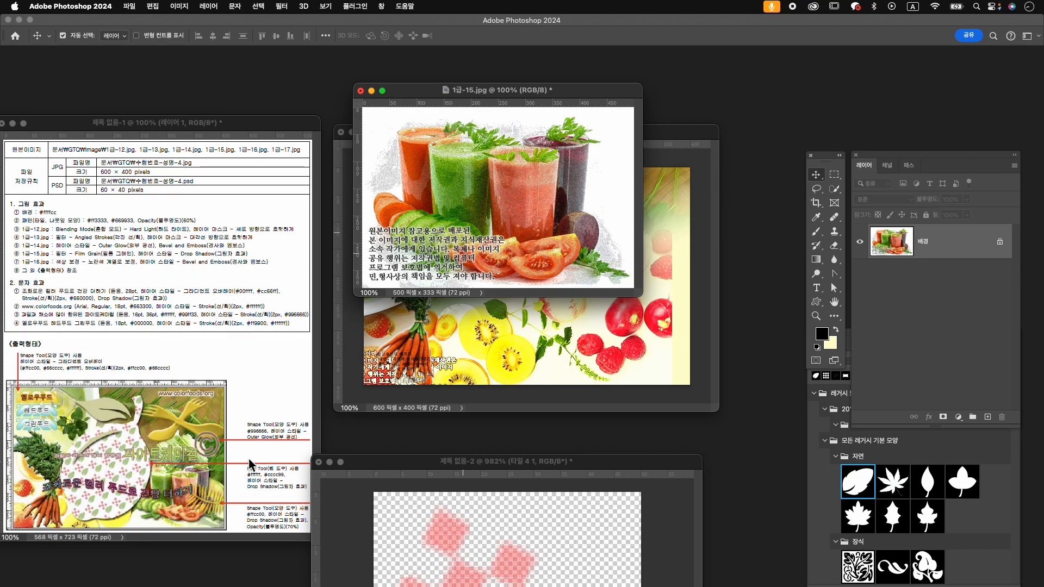
- Select the juice glasses and vegetables with a rectangular Object Selection around them
click(834, 189)
click(864, 186)
drag(379, 124, 631, 286)
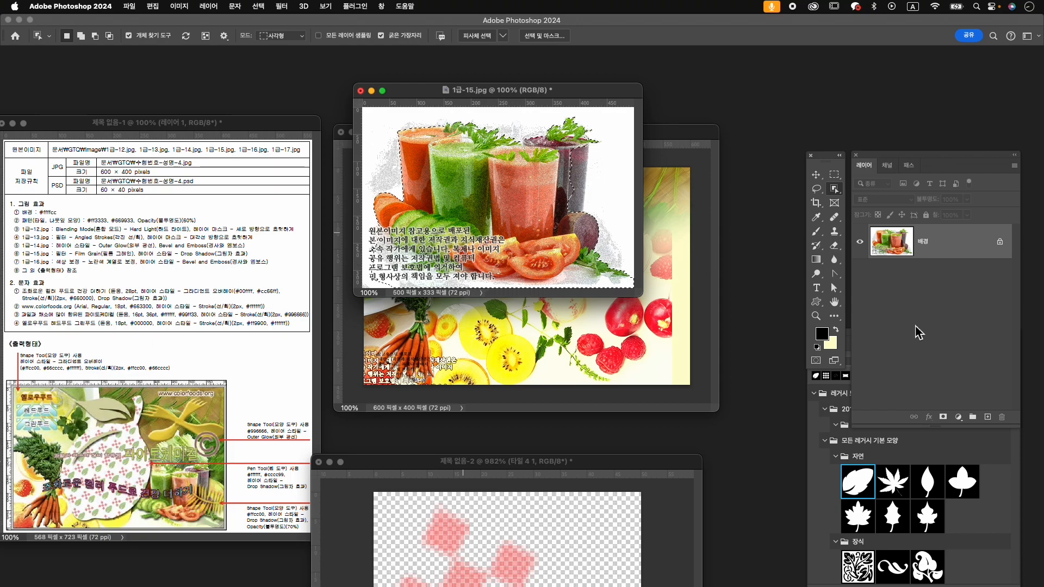
- Refine the juice selection with a larger Quick Selection brush, adding the purple glass's edge and subtracting background along the photo's lower edge
right_click(834, 190)
click(850, 198)
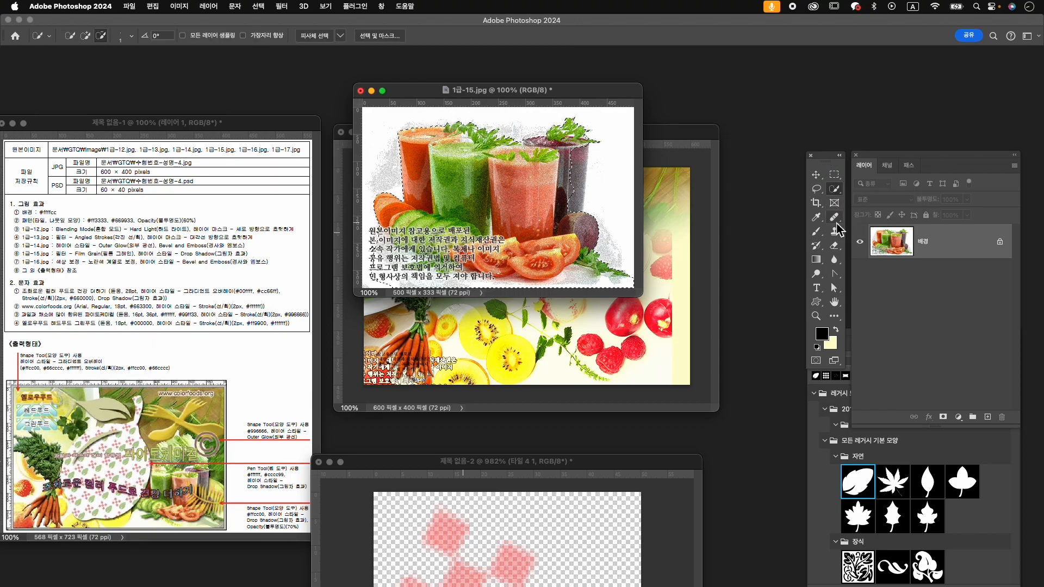
key(shift)
key(bracketright)
key(bracketright)
key(bracketright)
key(bracketright)
key(bracketright)
drag(577, 147, 577, 246)
key(alt)
mouse_move(597, 287)
mouse_down()
mouse_move(585, 284)
mouse_move(616, 290)
mouse_move(376, 267)
mouse_move(383, 247)
mouse_move(374, 276)
mouse_move(366, 256)
mouse_move(414, 263)
mouse_move(377, 275)
mouse_move(438, 262)
mouse_move(381, 273)
mouse_move(464, 279)
mouse_move(415, 259)
mouse_move(408, 242)
mouse_move(414, 248)
mouse_up()
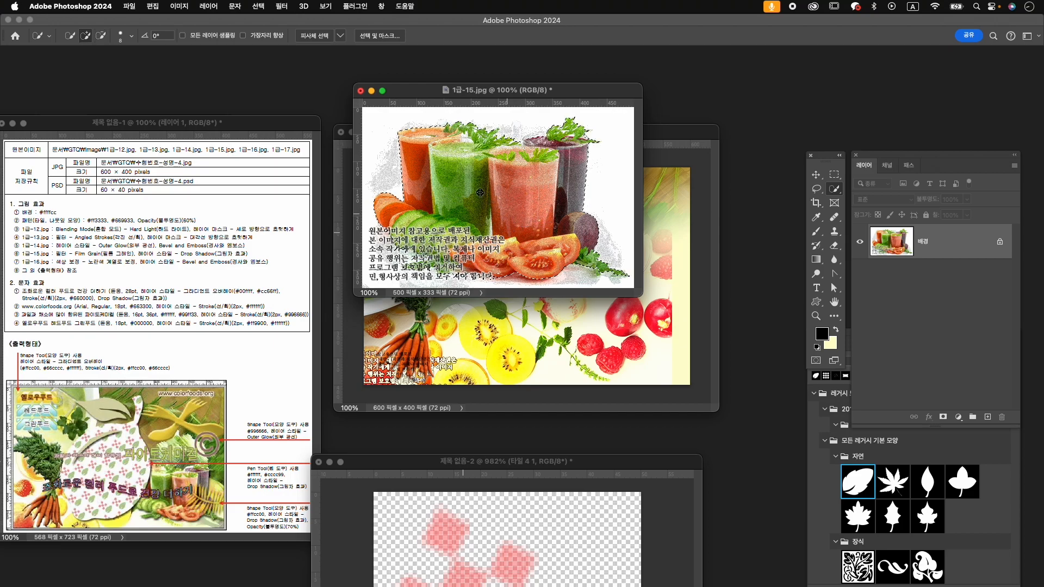
- Turn the juice selection into a layer mask that hides the photo's background
click(943, 417)
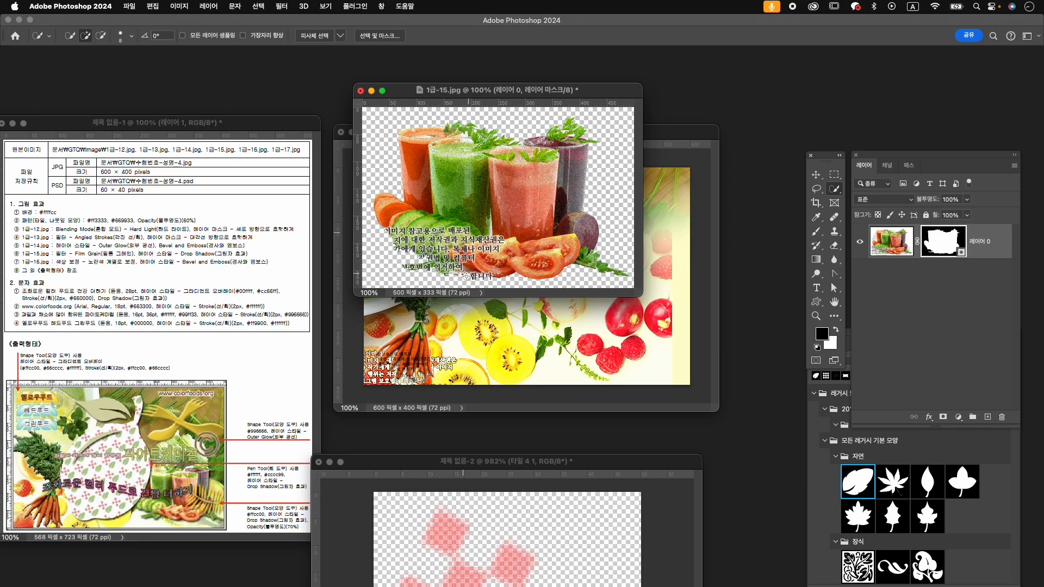
key(b)
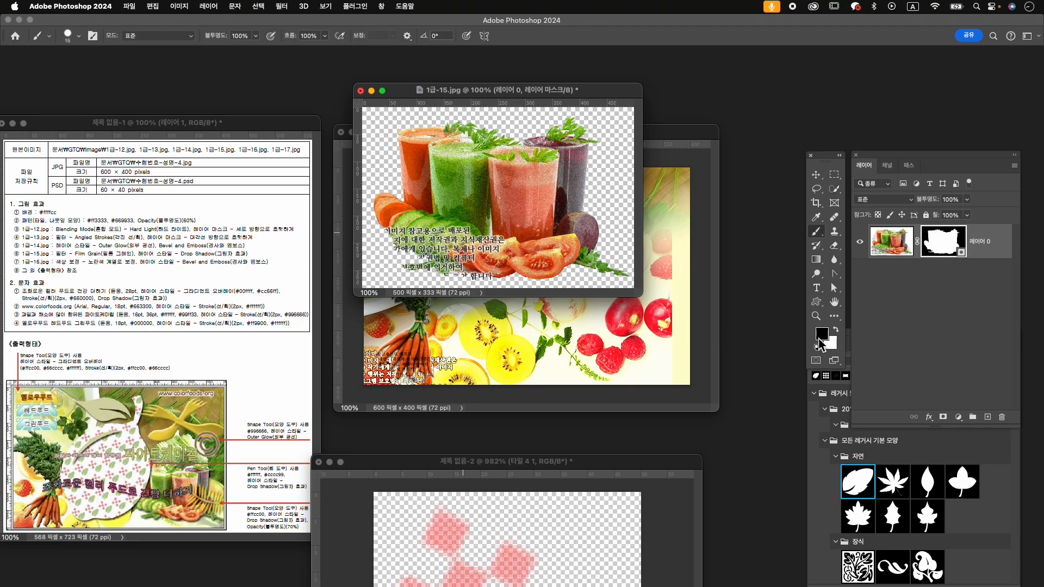
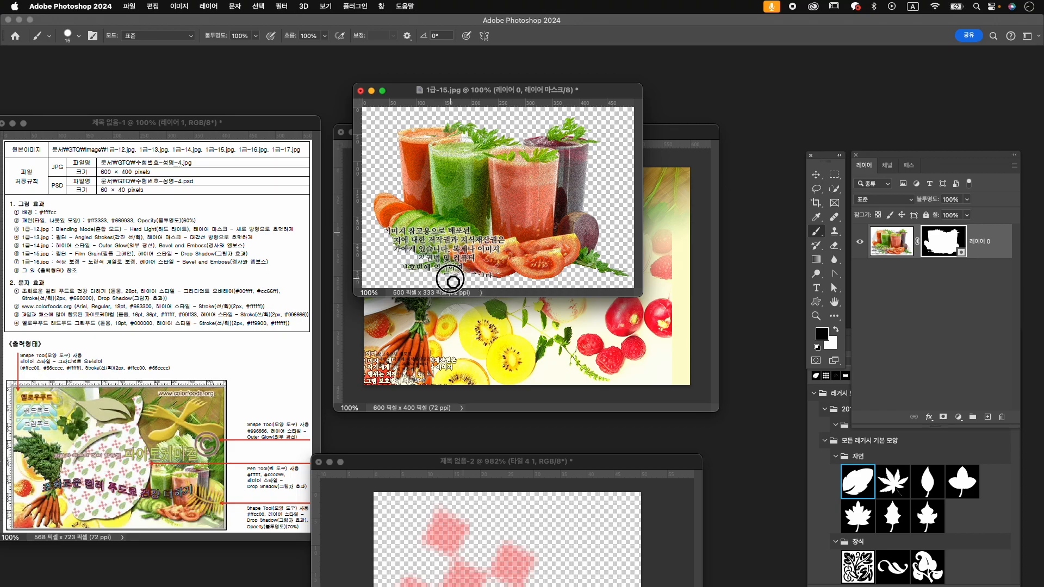
key(z)
mouse_move(434, 272)
mouse_down()
mouse_move(459, 274)
mouse_move(399, 252)
mouse_move(436, 258)
mouse_up()
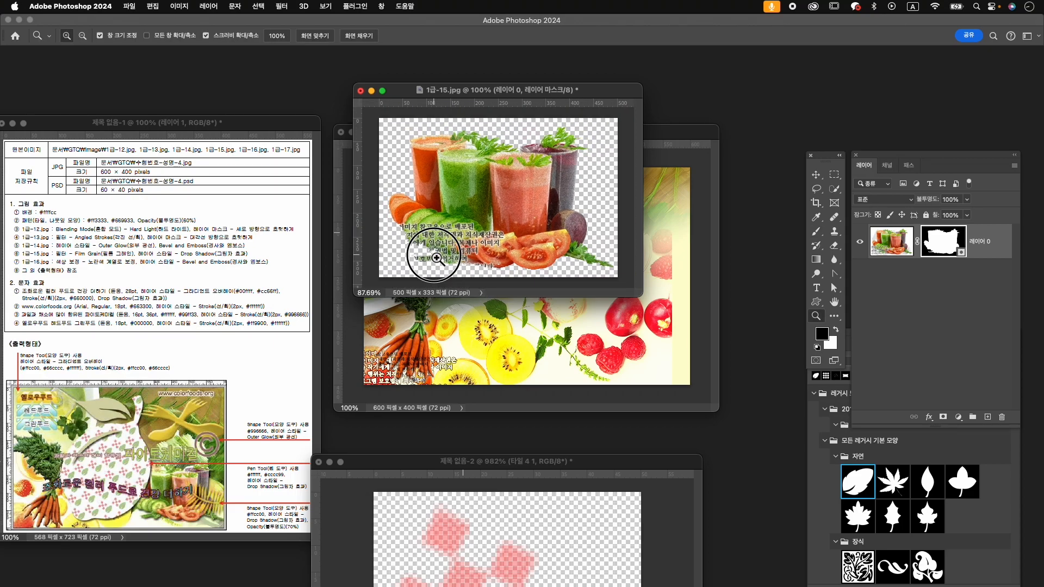
- Copy the masked juice glasses into the 수험번호-성명-4.psd composition and close 1급-15.jpg without saving
key(v)
key(z)
mouse_move(538, 209)
mouse_down()
mouse_move(552, 226)
mouse_move(532, 219)
mouse_up()
key(v)
drag(516, 177, 584, 326)
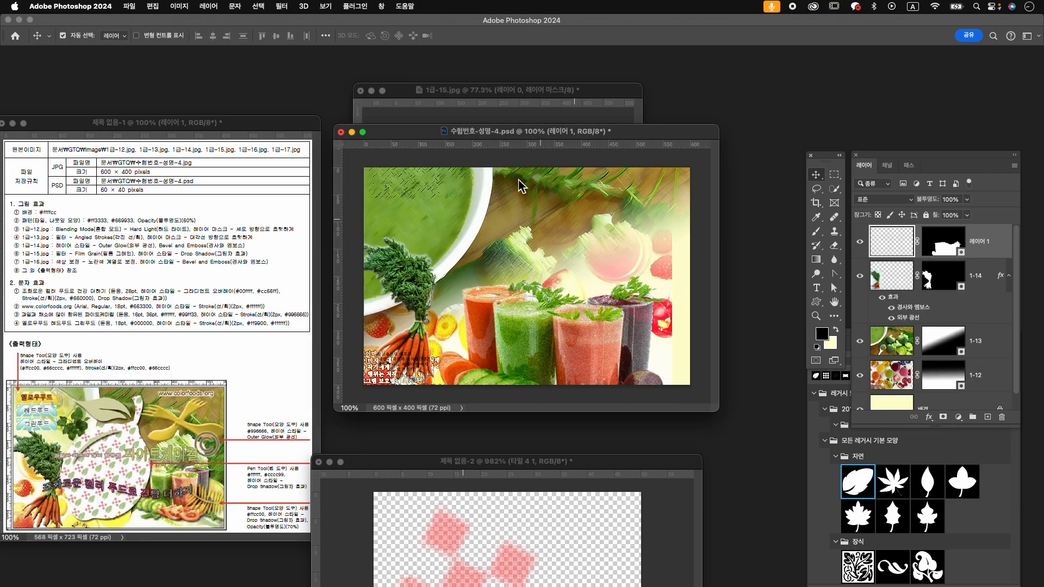
click(360, 91)
click(524, 229)
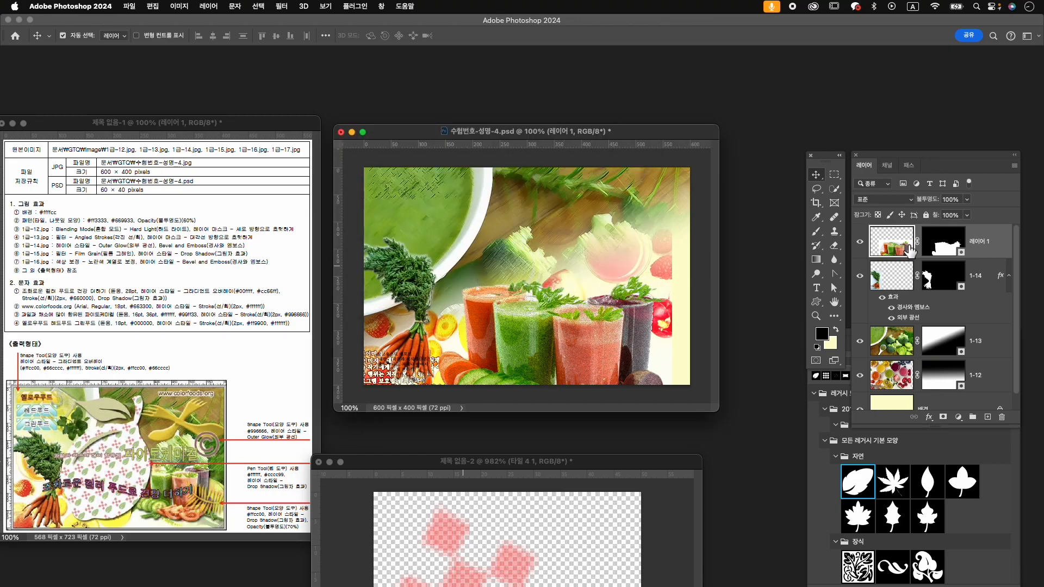
- Rename the juice layer 1-15 and add a Drop Shadow layer style to it
double_click(980, 241)
text(1-15)
key(Return)
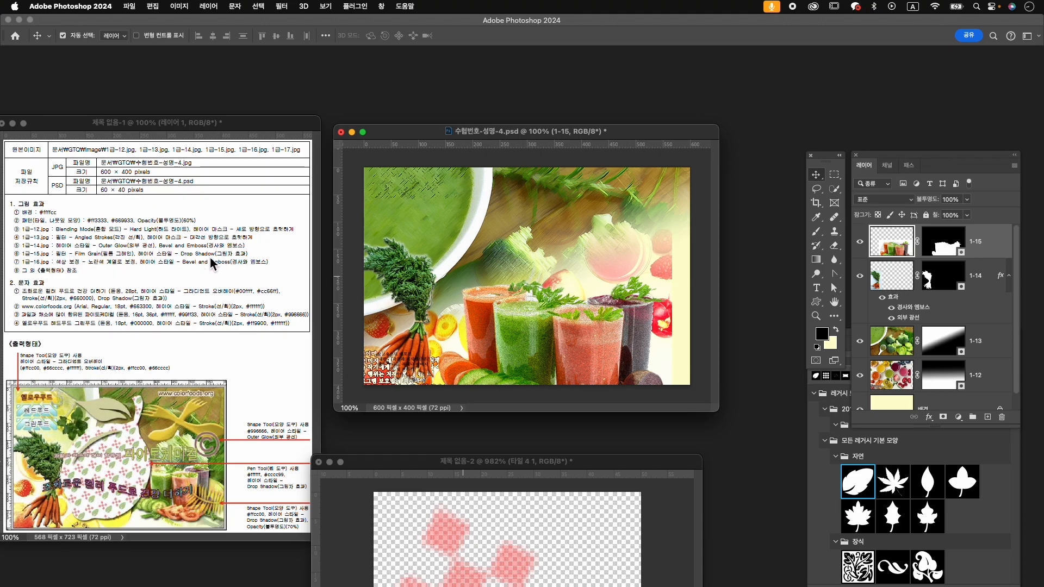
click(930, 418)
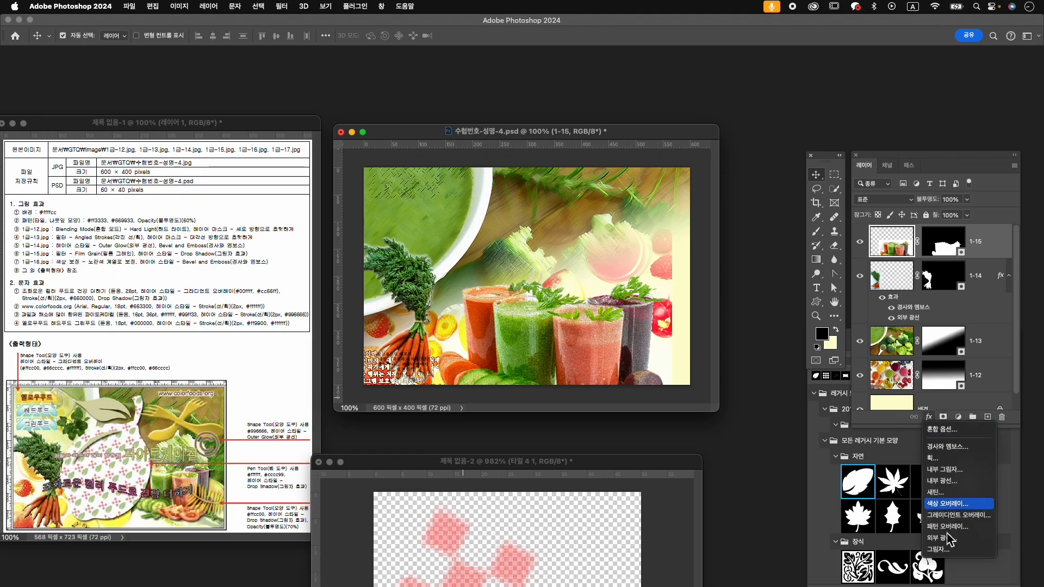
click(952, 550)
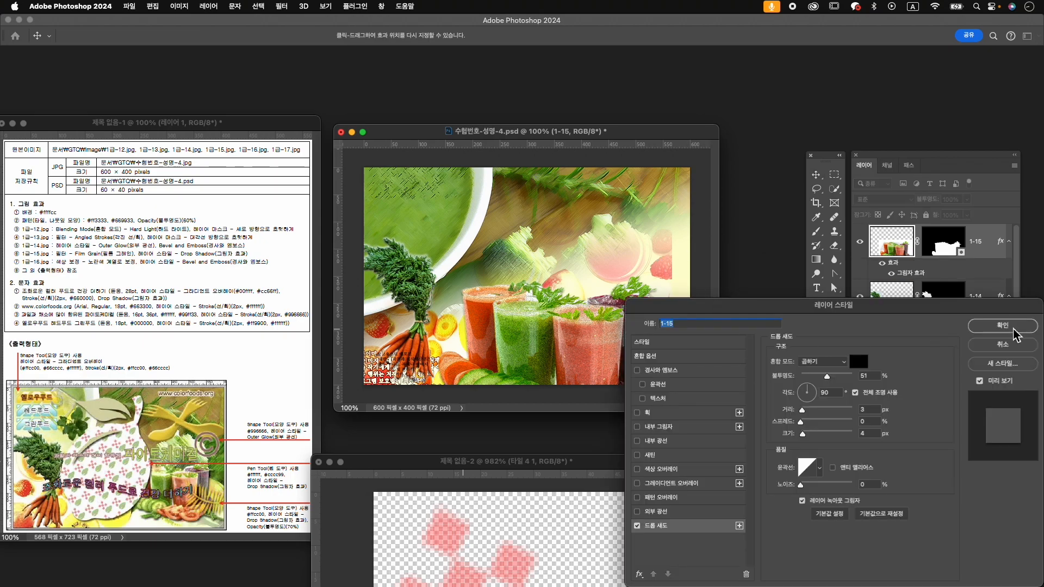
click(1003, 325)
- Scale the 1-15 juice layer to about 55.75% and place it in the canvas's lower-right area
key(super+t)
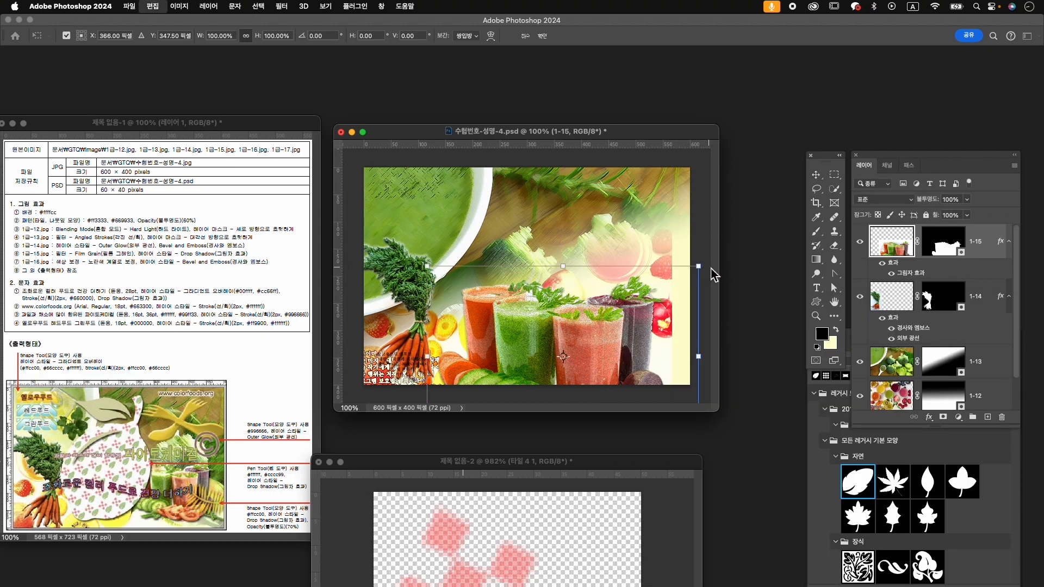
drag(699, 266, 635, 309)
drag(579, 345, 618, 321)
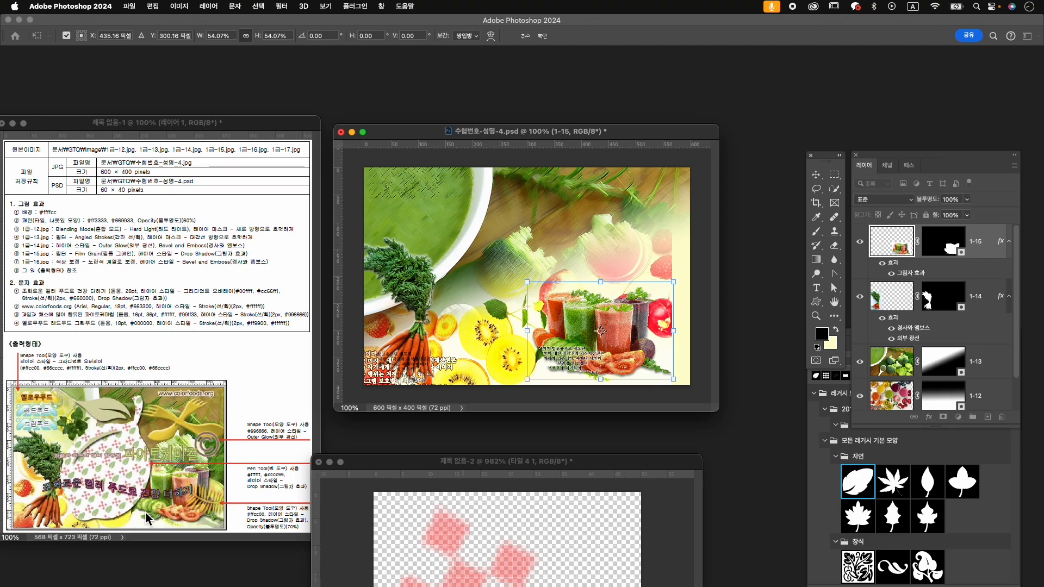
drag(527, 281, 522, 279)
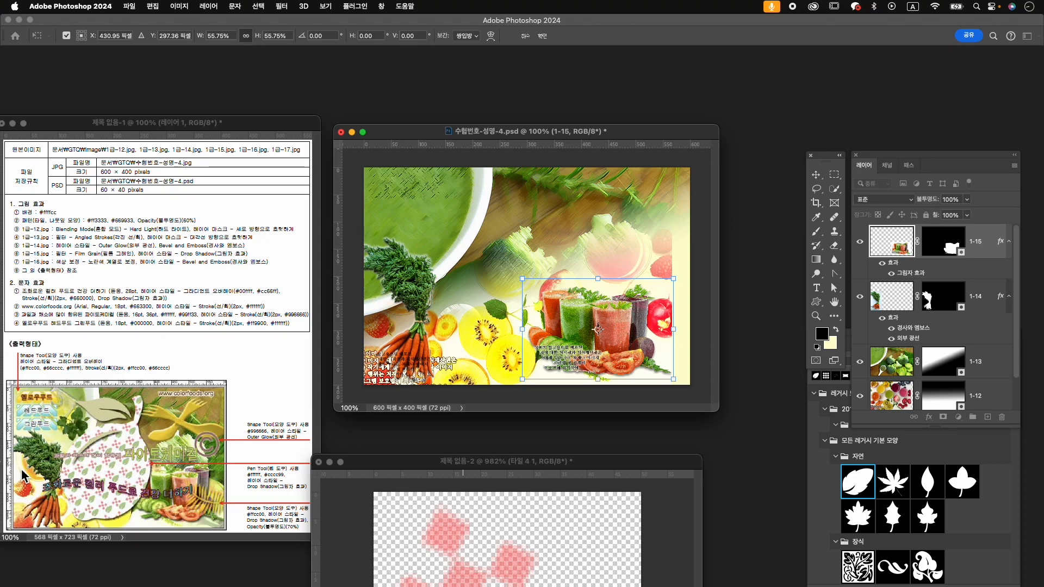
key(Down)
key(Down)
key(Down)
key(Down)
key(Down)
key(Up)
key(Up)
key(Up)
key(Return)
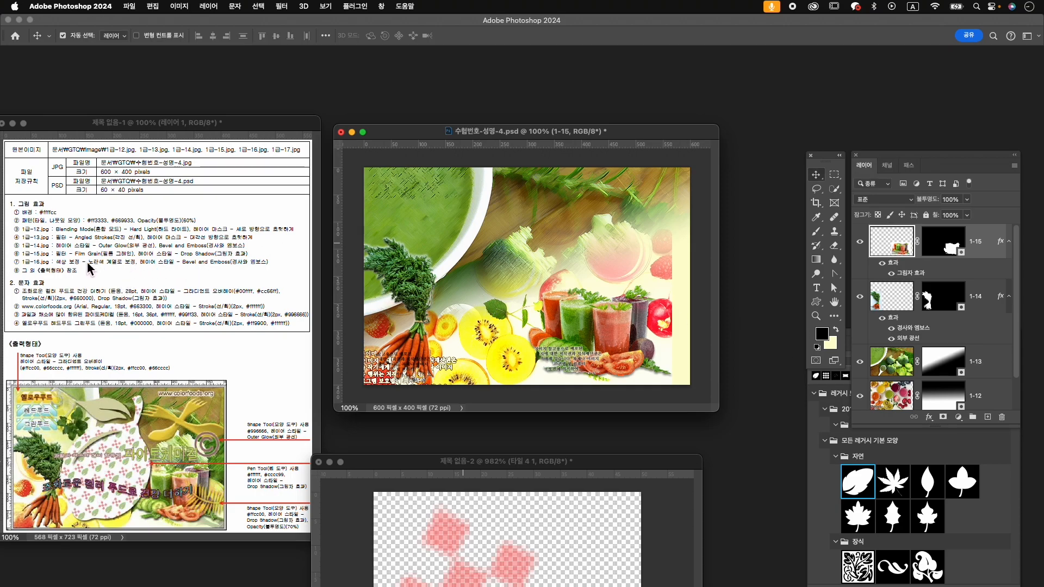
- Open 1급-16.jpg from the Image folder and place its window over the composition
key(super+o)
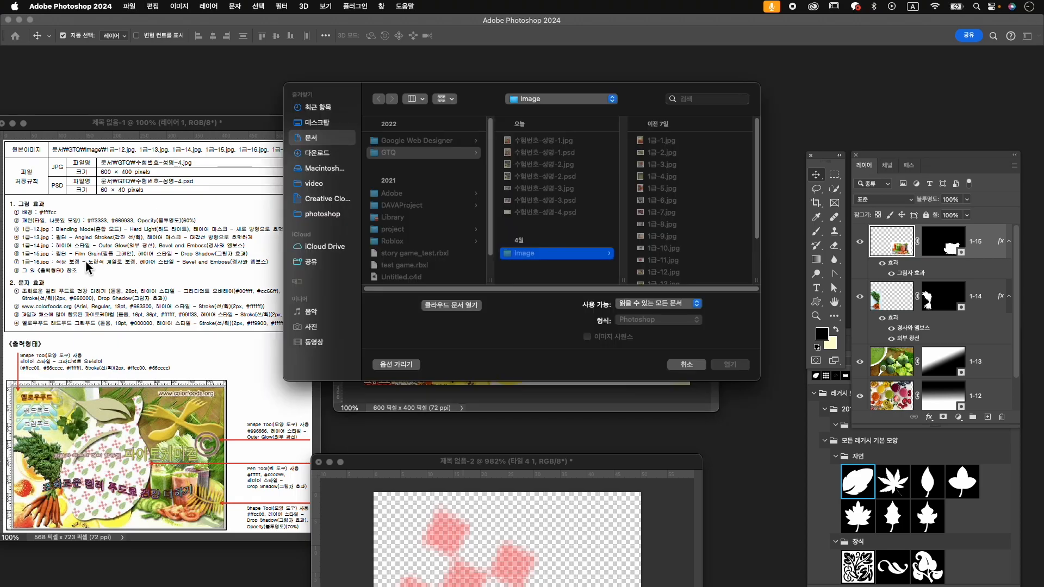
scroll(703, 250, down, 3)
click(674, 260)
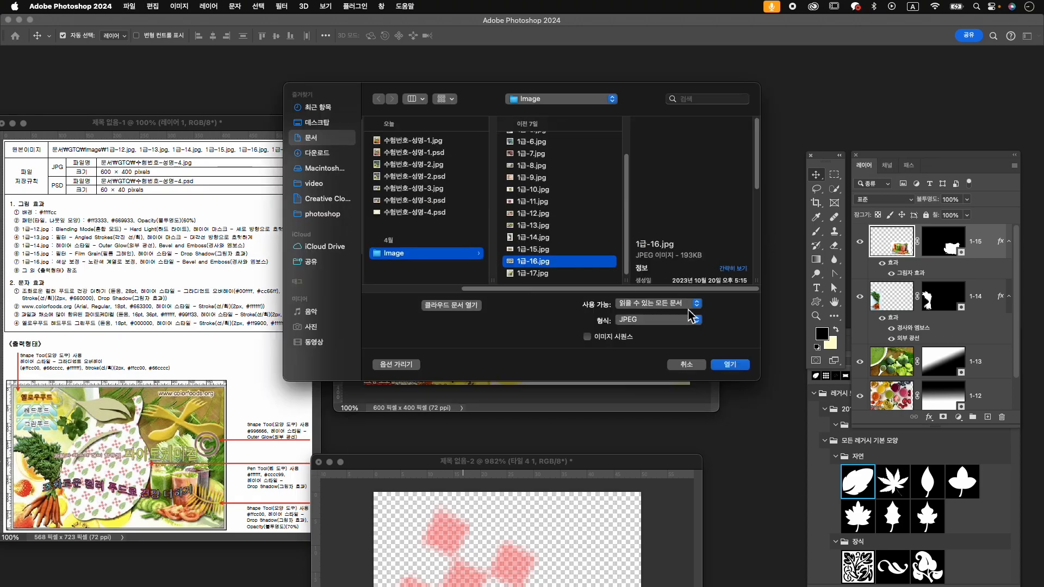
click(729, 364)
drag(237, 92, 538, 98)
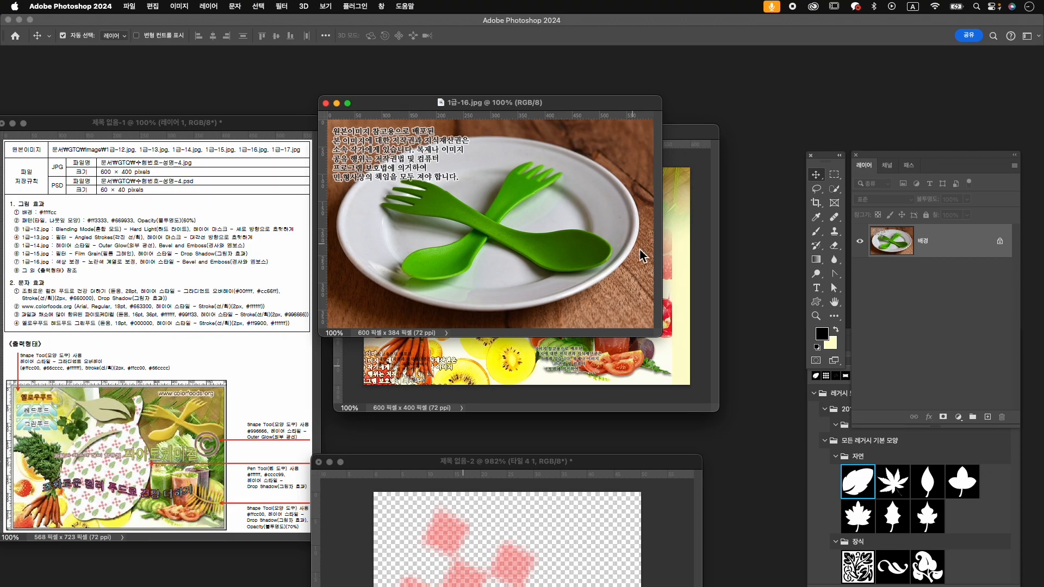
- Select the crossed green fork and spoon utensils on the plate with the Quick Selection tool
click(833, 189)
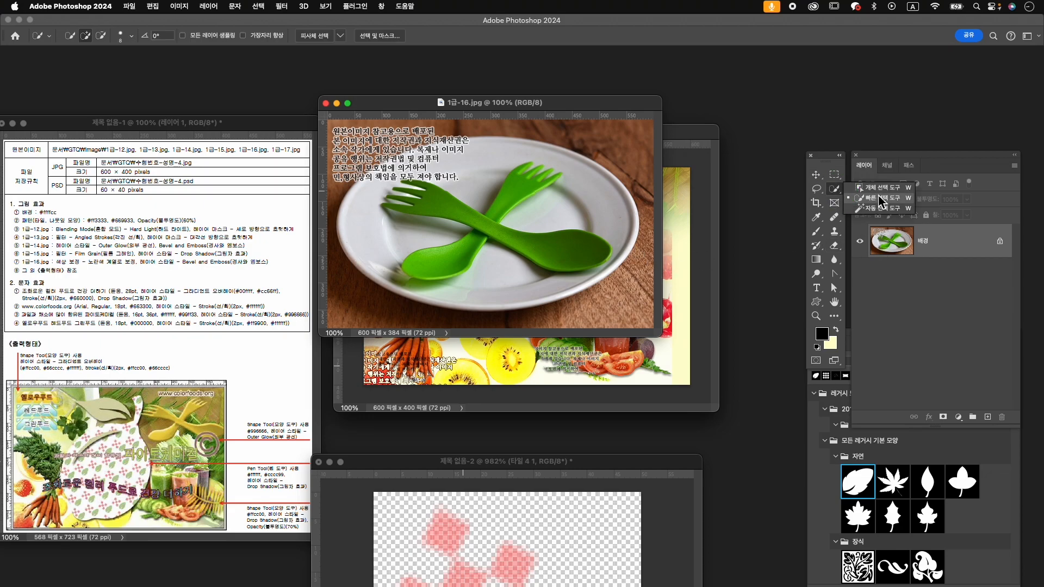
click(879, 198)
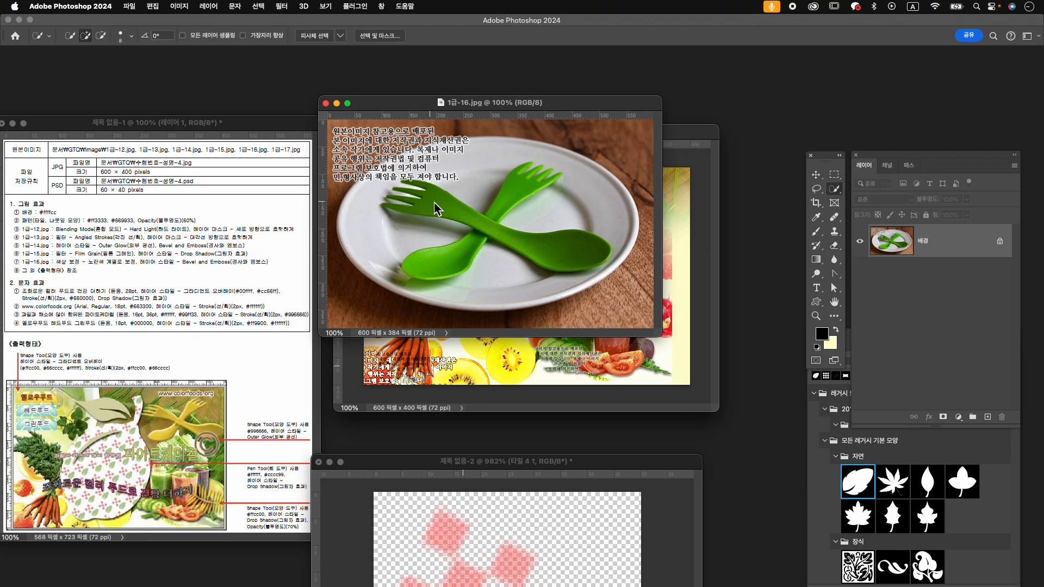
mouse_move(435, 206)
mouse_down()
mouse_move(578, 253)
mouse_move(474, 241)
mouse_move(430, 261)
mouse_move(508, 187)
mouse_move(553, 175)
mouse_up()
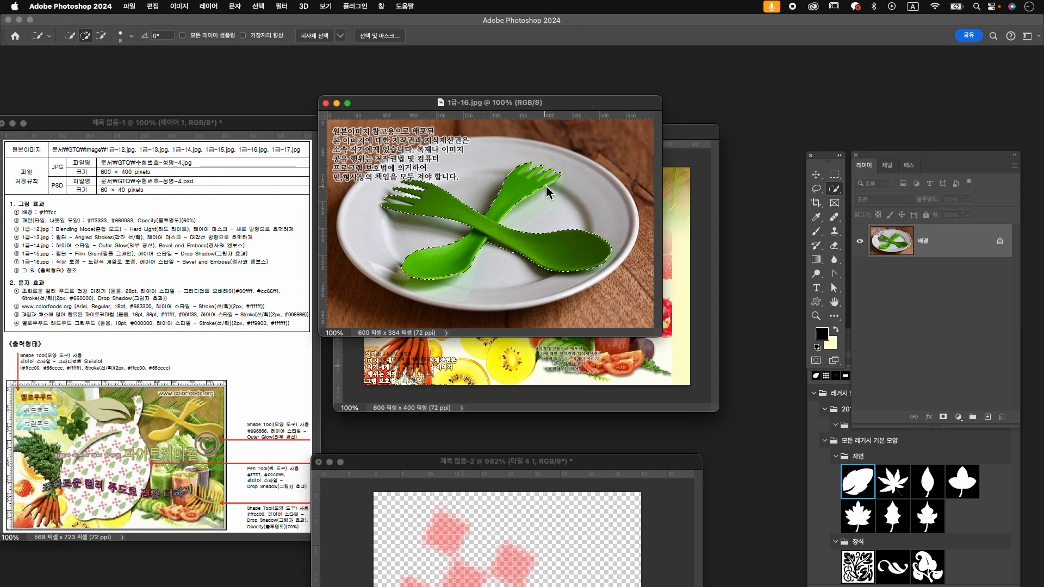
mouse_move(392, 201)
mouse_down()
mouse_move(419, 198)
mouse_move(458, 216)
mouse_up()
- Subtract the gaps between the left fork's tines from the selection using a smaller Quick Selection brush
key(z)
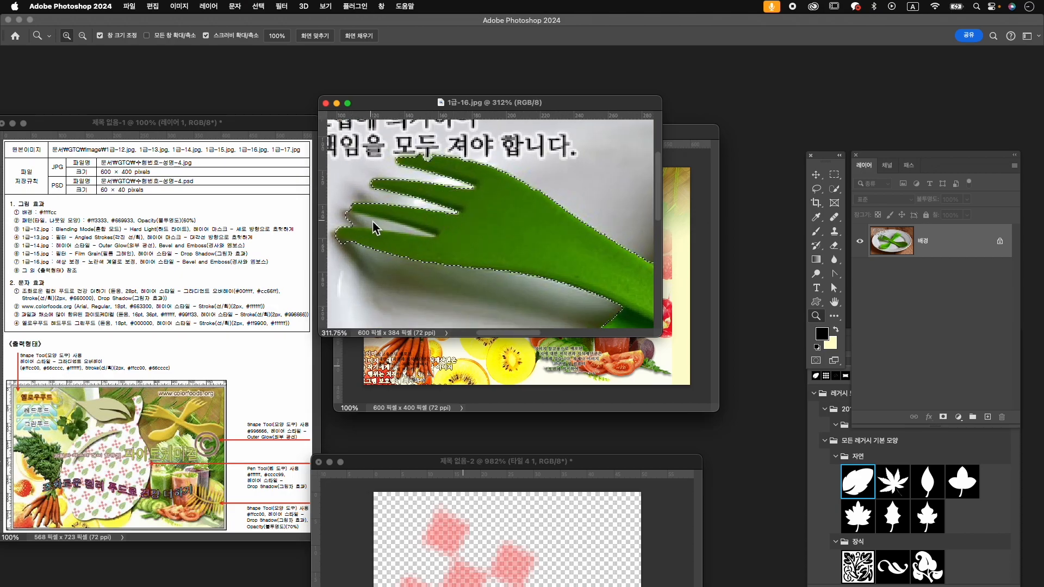
key(w)
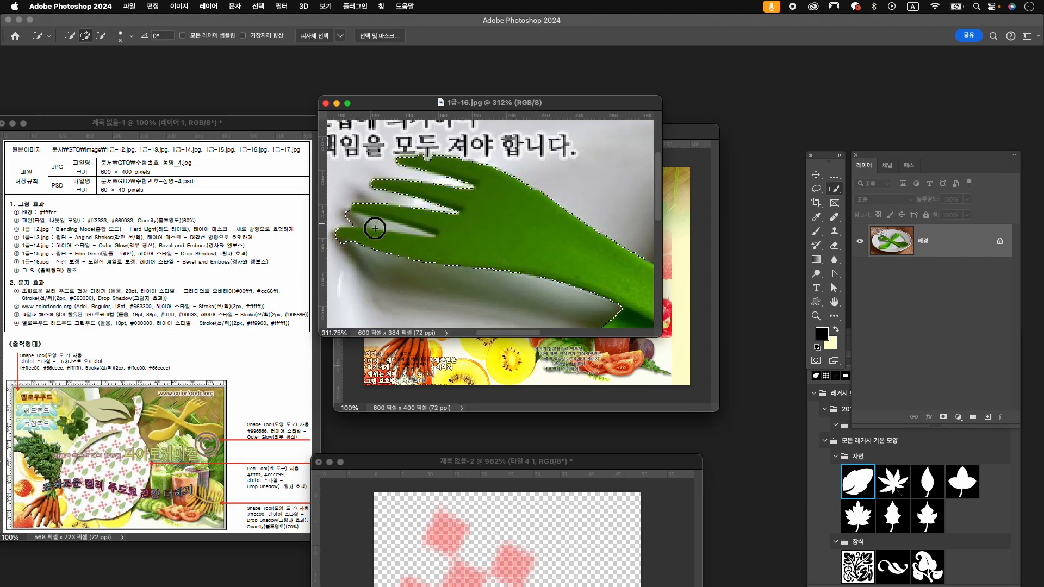
key(bracketleft)
key(bracketleft)
key(bracketleft)
key(bracketleft)
key(bracketleft)
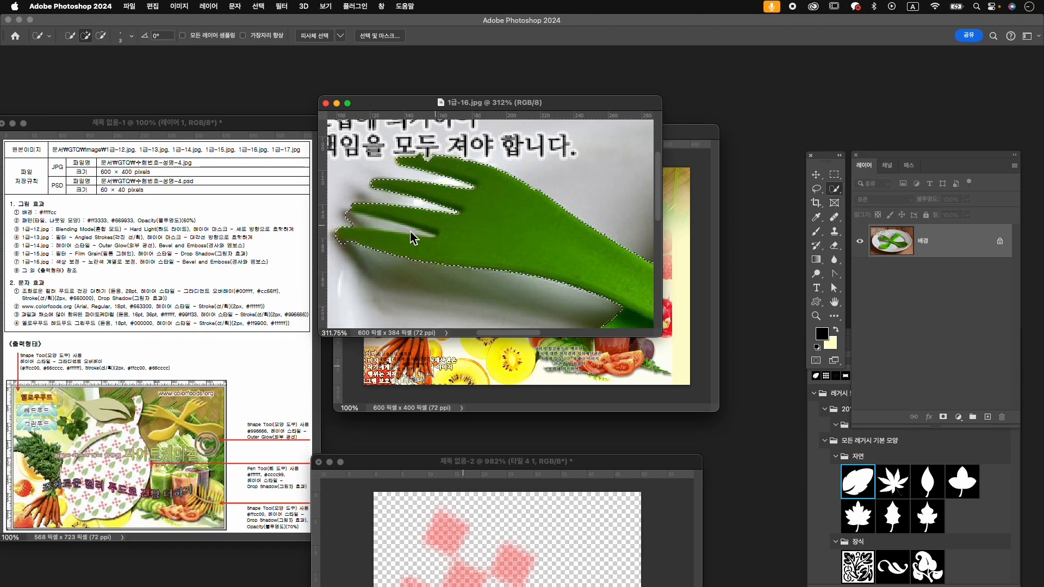
key(alt)
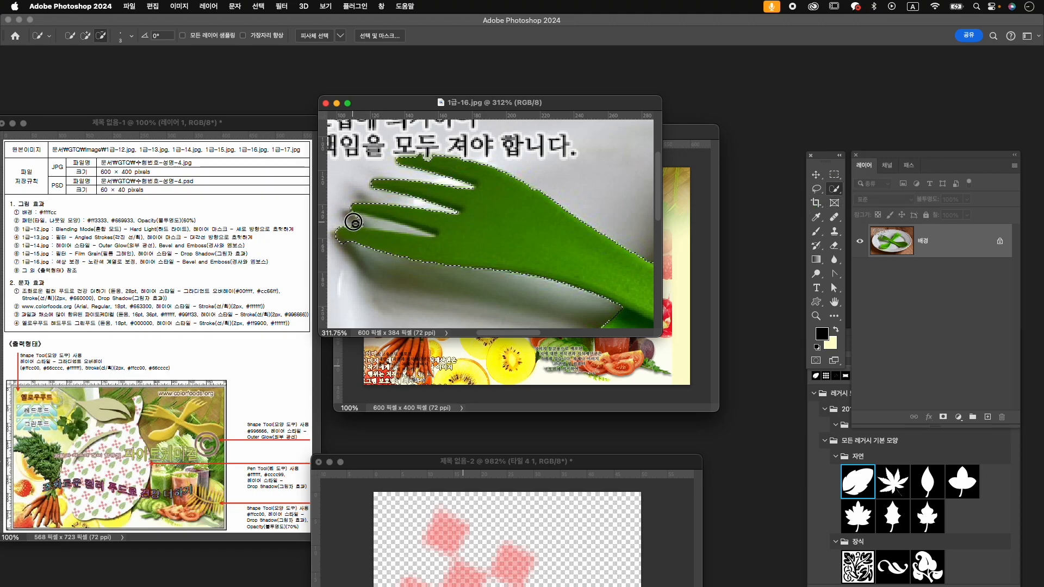
drag(535, 196, 339, 253)
- Subtract the gaps between the right fork's tines from the utensil selection
drag(628, 189, 489, 232)
key(alt)
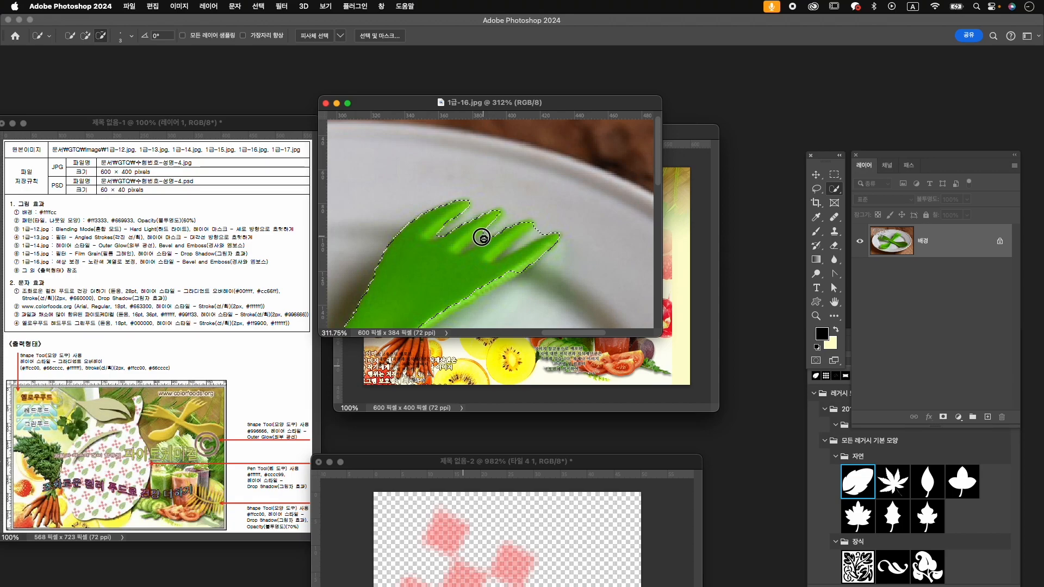
drag(538, 235, 515, 247)
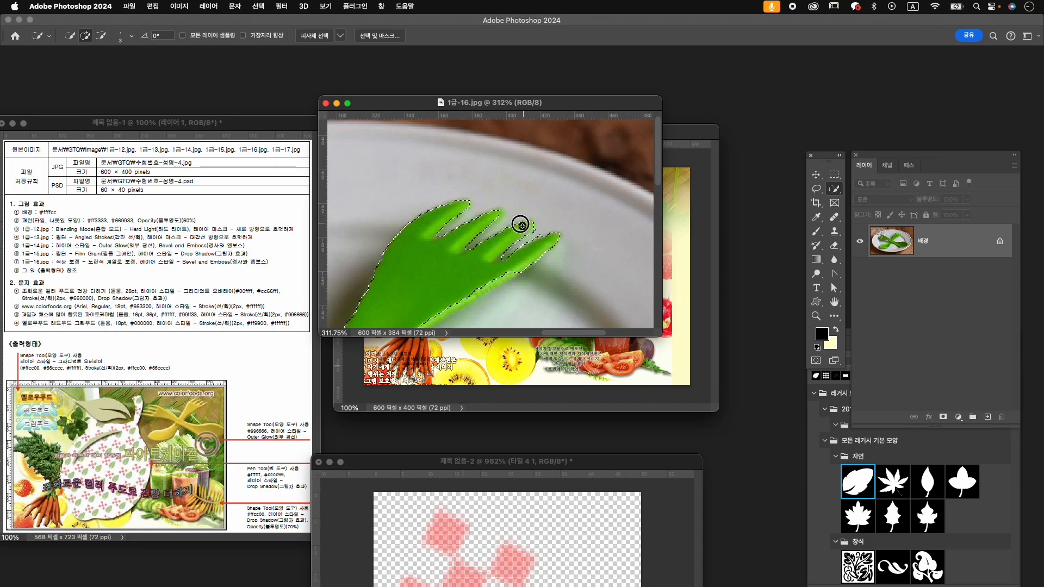
key(z)
drag(577, 230, 545, 256)
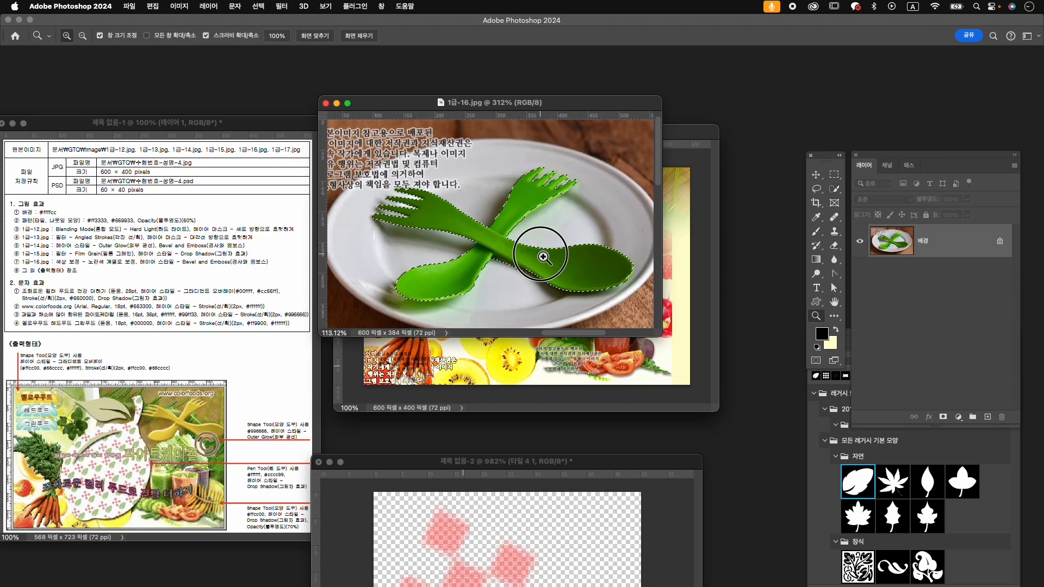
mouse_move(556, 200)
mouse_down()
mouse_move(519, 222)
mouse_move(552, 220)
mouse_up()
key(w)
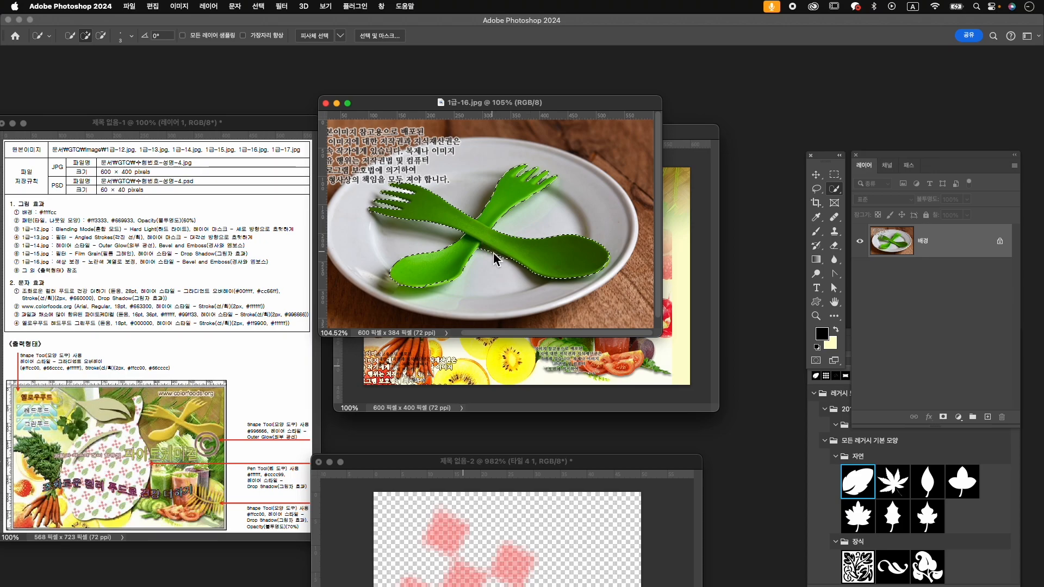
key(alt)
- Add a colorized Hue/Saturation adjustment to the selected utensils with hue 50, saturation 59 and lightness +35
click(958, 417)
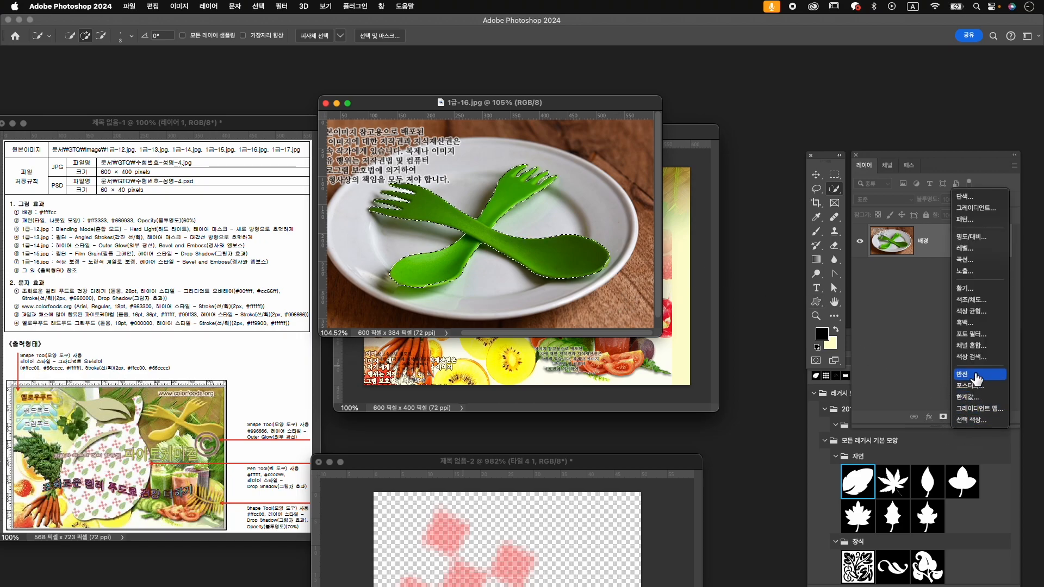
click(977, 300)
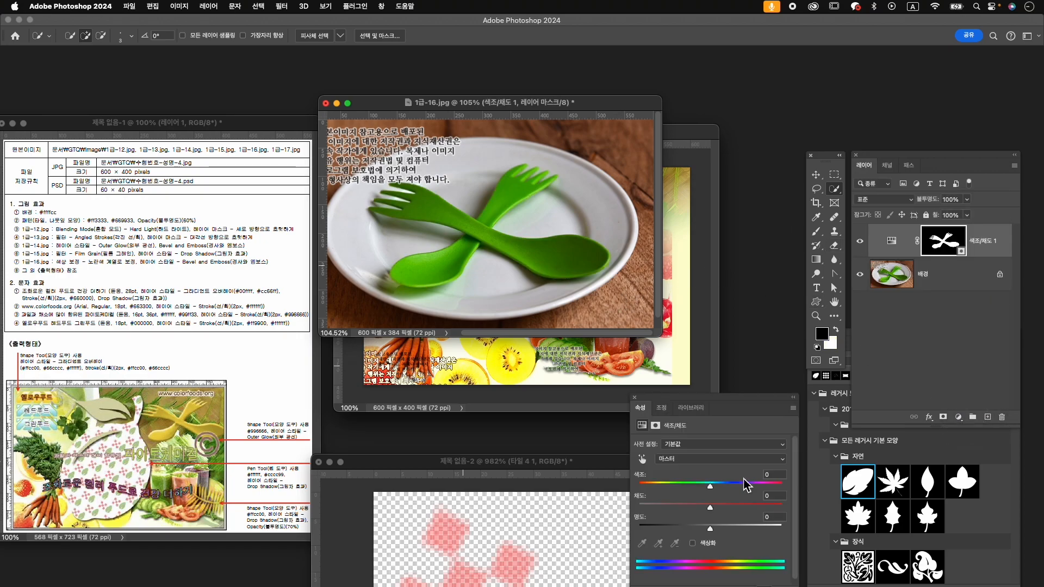
click(708, 544)
drag(638, 486, 729, 530)
drag(661, 487, 658, 486)
drag(711, 508, 734, 529)
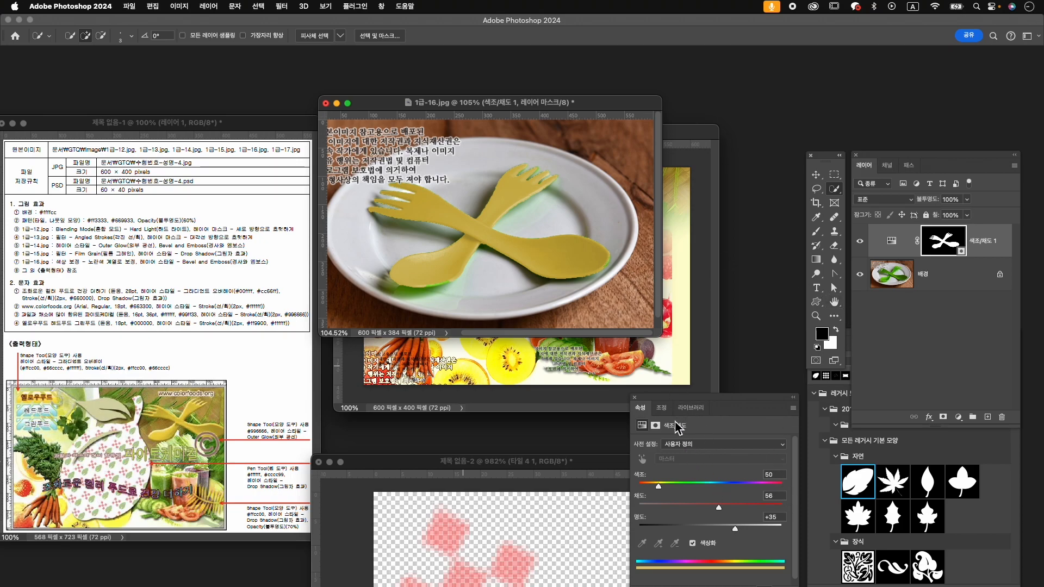
drag(658, 486, 658, 485)
drag(723, 508, 727, 508)
- Try to touch up the Hue/Saturation mask along the lower edge of the left spoon with the Brush tool
click(943, 240)
key(b)
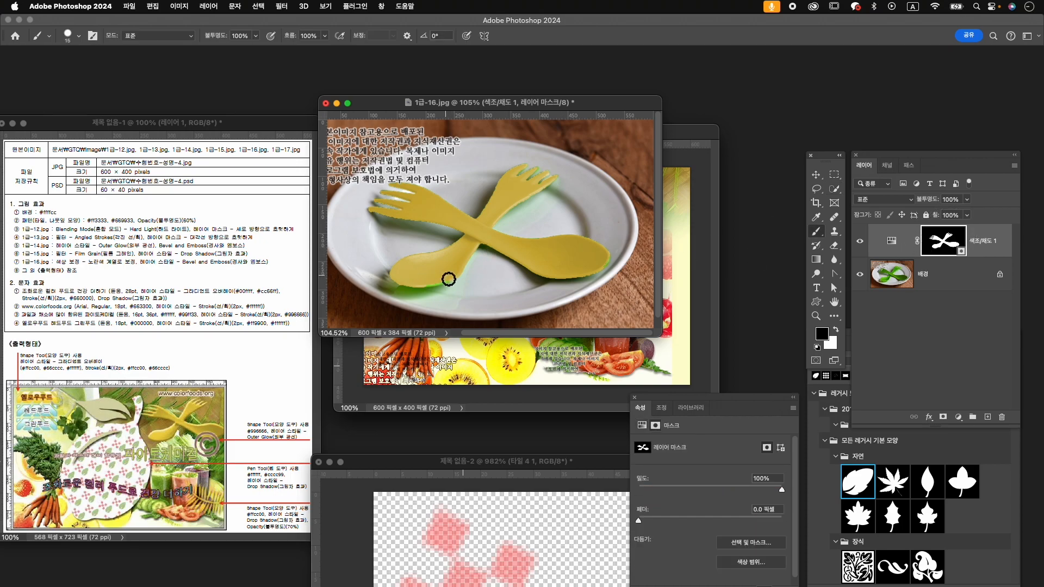
key(x)
mouse_move(436, 283)
mouse_down()
mouse_move(408, 284)
mouse_move(428, 298)
mouse_move(384, 280)
mouse_move(409, 298)
mouse_move(449, 288)
mouse_up()
key(x)
key(bracketright)
key(bracketright)
- Mask the photo layer with the adjustment mask's selection and stamp the visible yellow utensils into a new merged layer
super+click(951, 247)
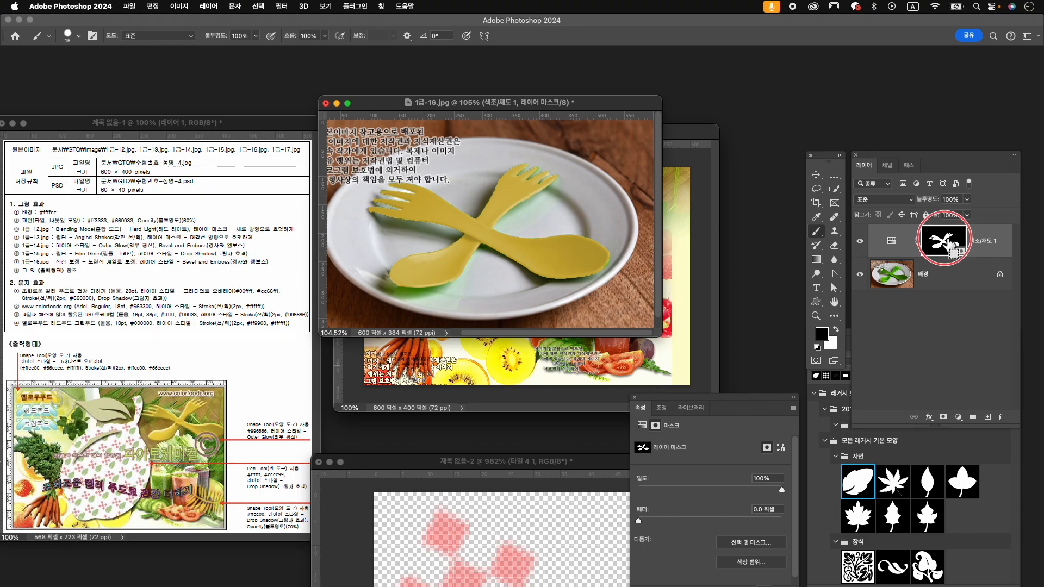
click(955, 286)
click(943, 417)
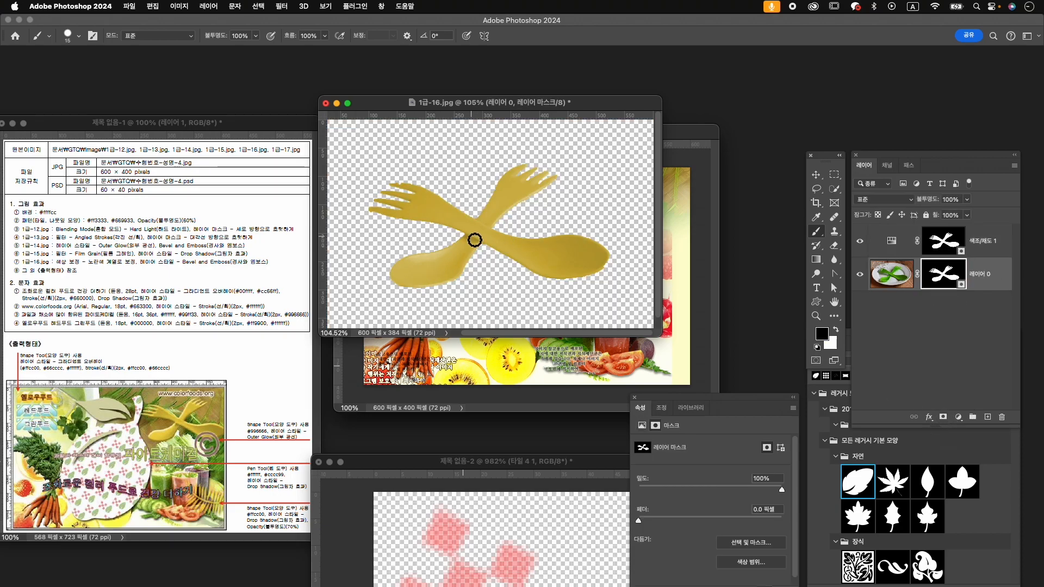
click(999, 241)
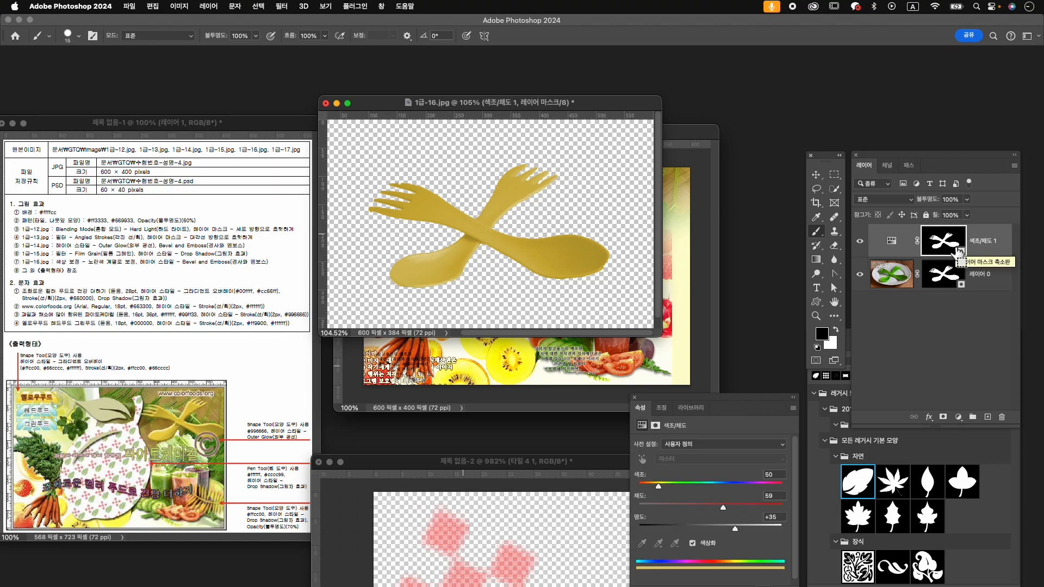
key(alt+shift+super+e)
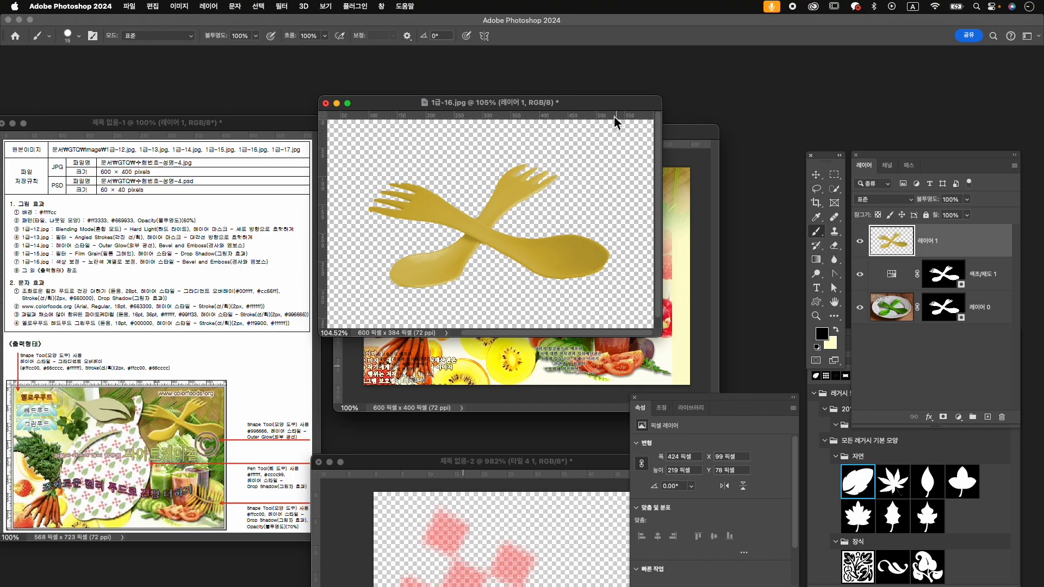
- Copy the merged yellow utensils into the 수험번호-성명-4.psd composition and close 1급-16.jpg without saving
drag(594, 106, 496, 105)
key(v)
drag(415, 181, 598, 238)
click(226, 99)
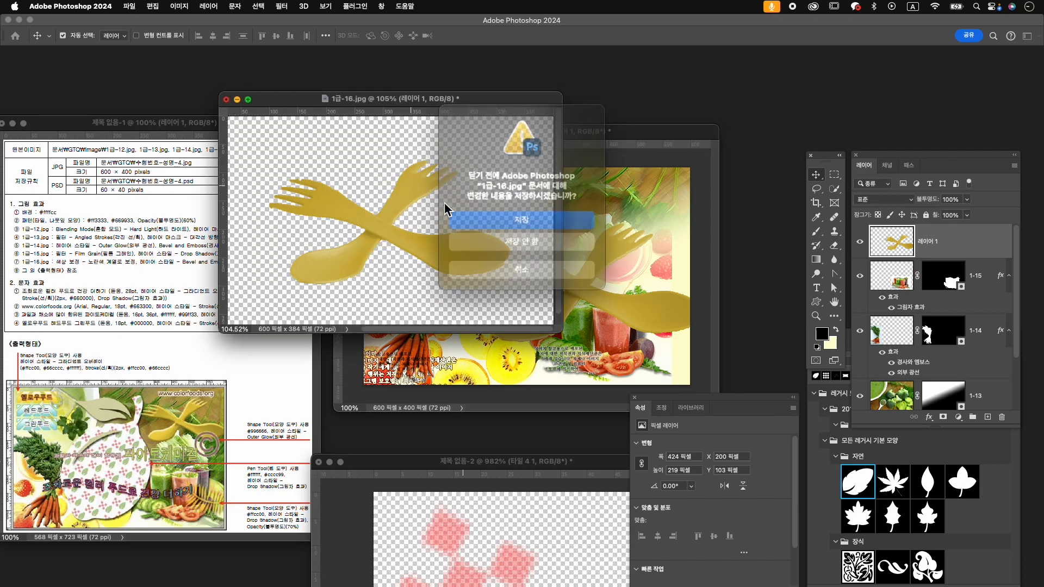
click(522, 235)
- Rename the pasted yellow utensils layer 1-16
double_click(949, 244)
text(1-1)
text(6)
key(Return)
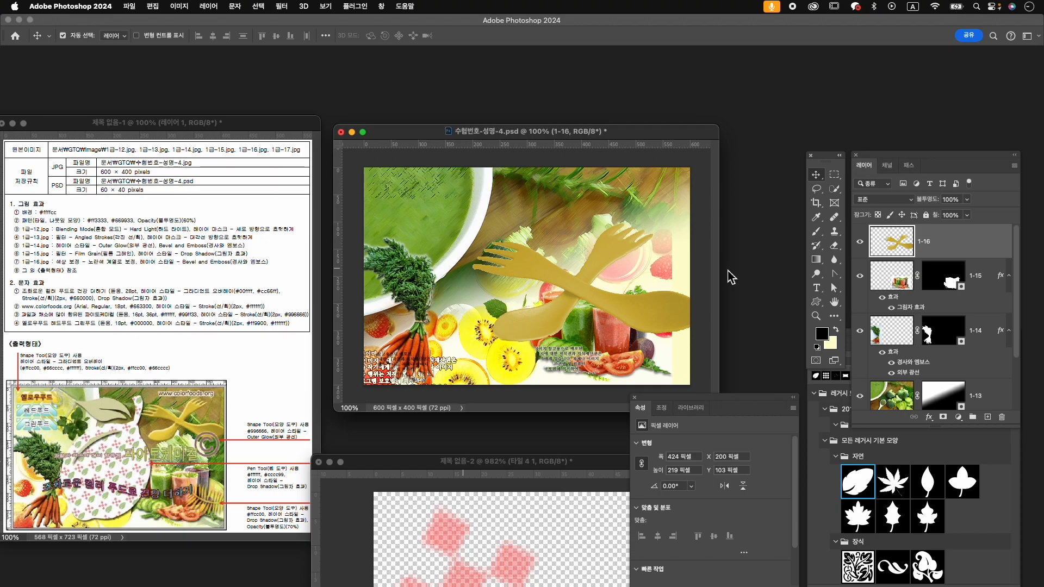
- Scale the 1-16 utensils layer to about 59% and place it at the canvas's upper-right edge
key(super+t)
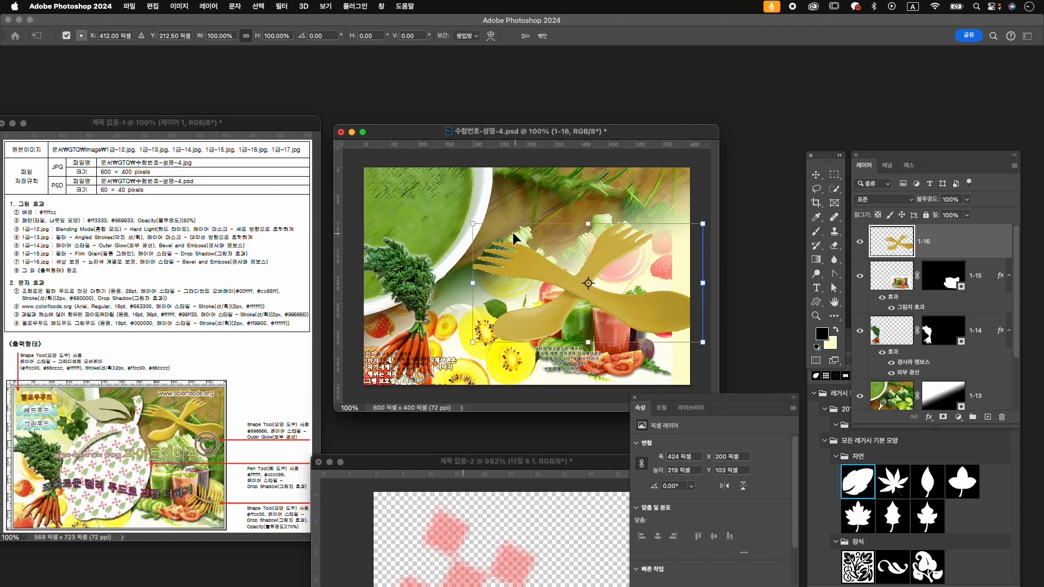
drag(476, 228, 513, 244)
drag(592, 278, 633, 214)
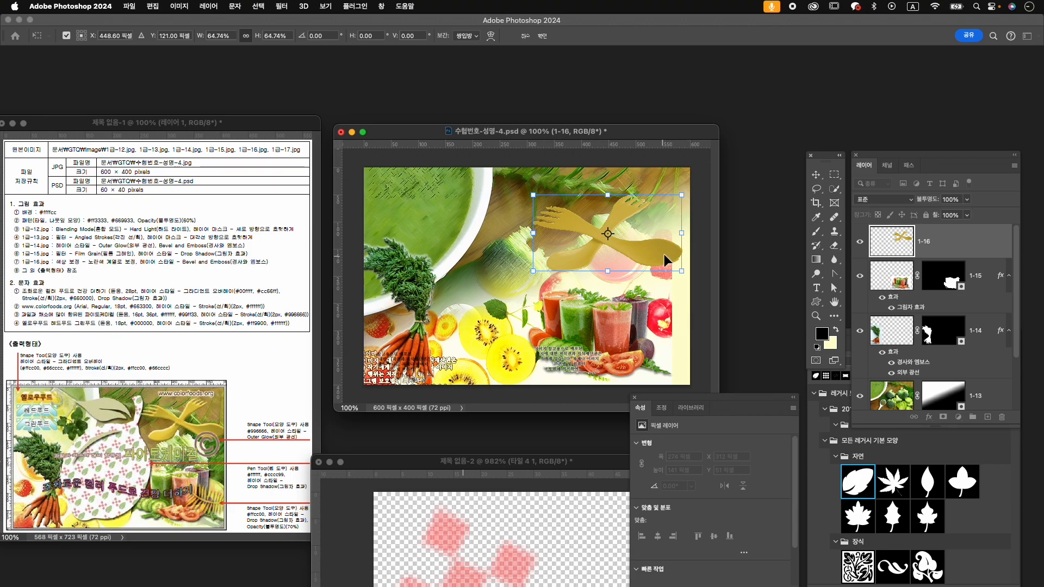
drag(668, 243, 676, 243)
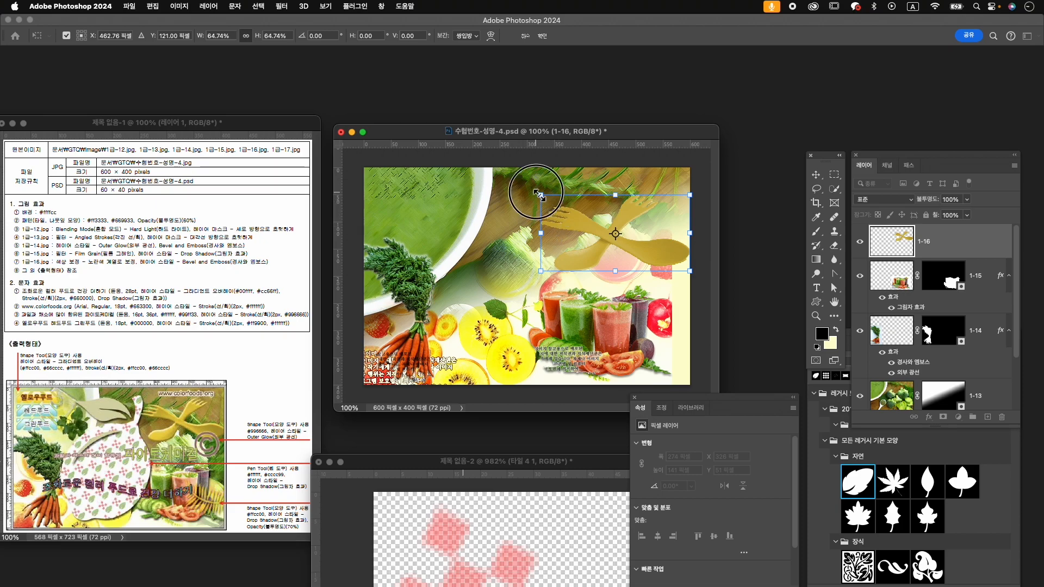
drag(541, 193, 550, 199)
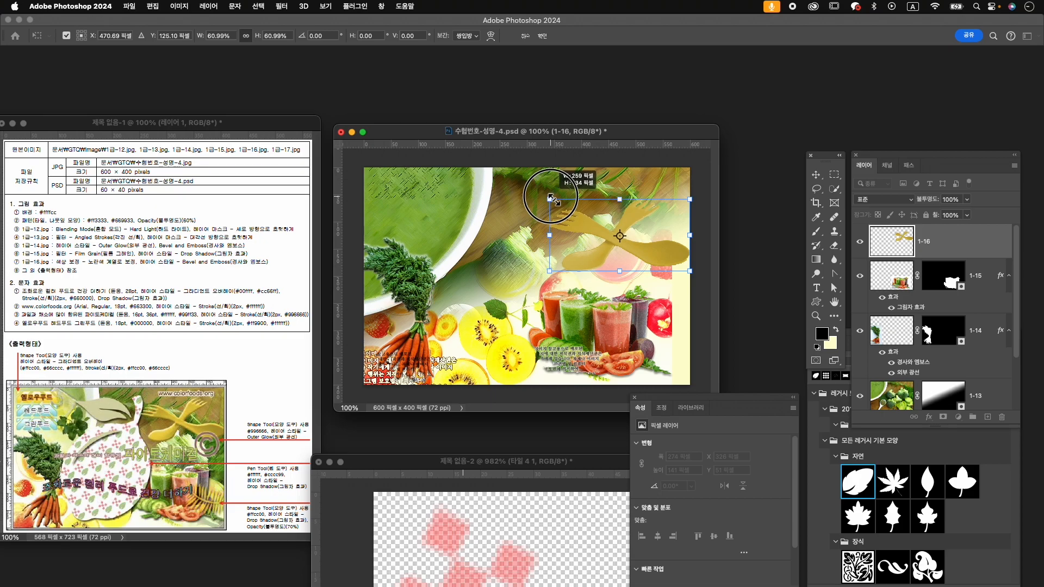
drag(551, 199, 555, 201)
mouse_move(634, 219)
mouse_down()
mouse_move(636, 202)
mouse_move(640, 228)
mouse_up()
key(Right)
key(Right)
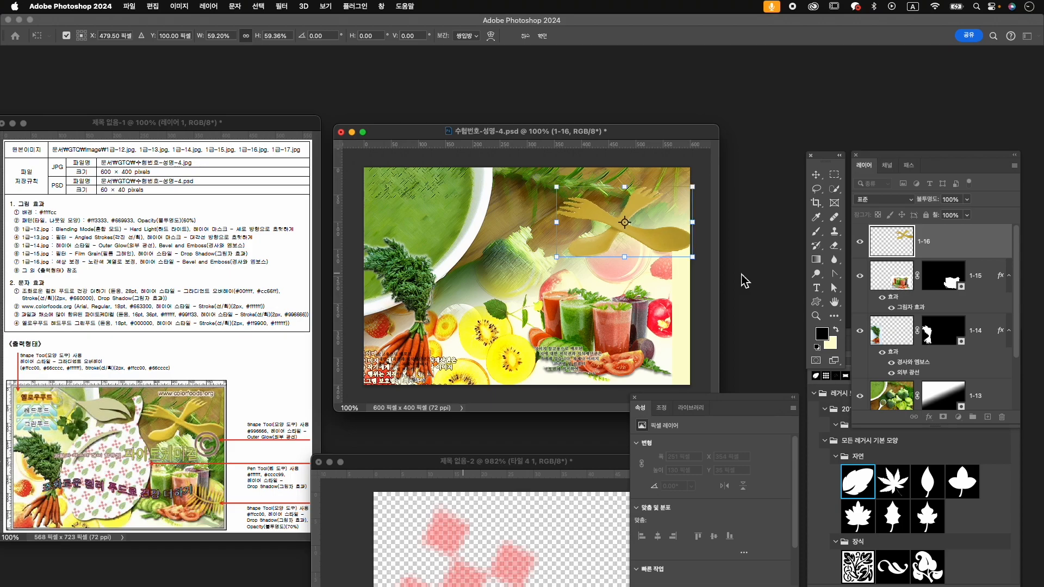
key(Down)
key(Down)
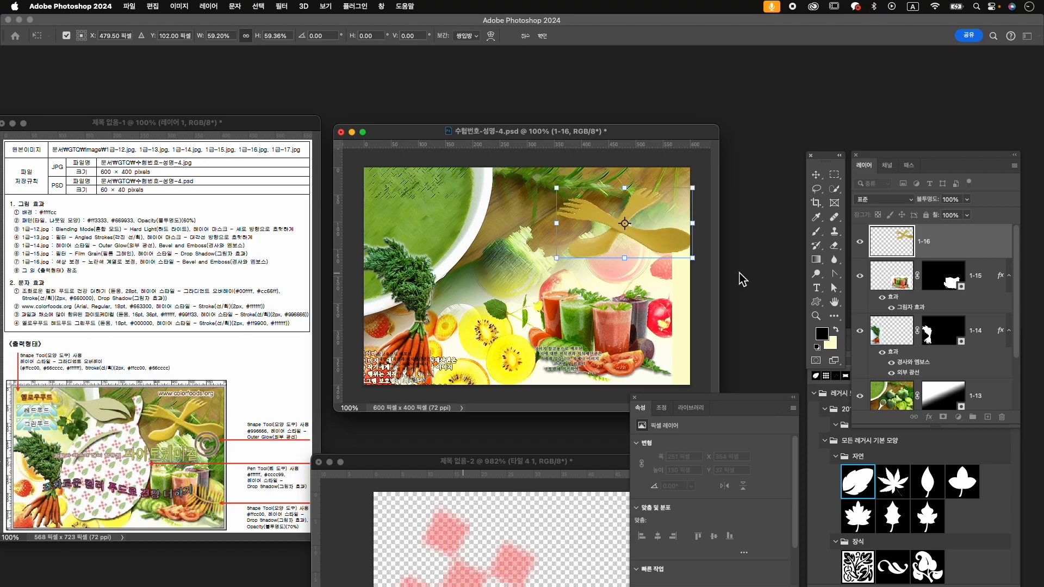
key(Return)
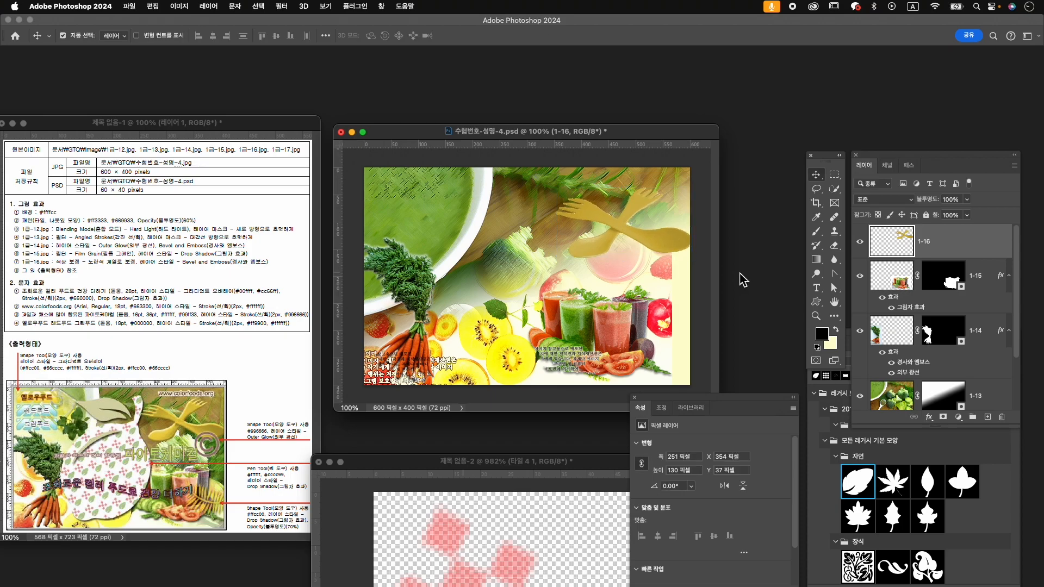
- Enlarge the 1-12 fruit layer to 106.33%, shift it to cover the canvas's right edge, and reselect layer 1-16
click(669, 359)
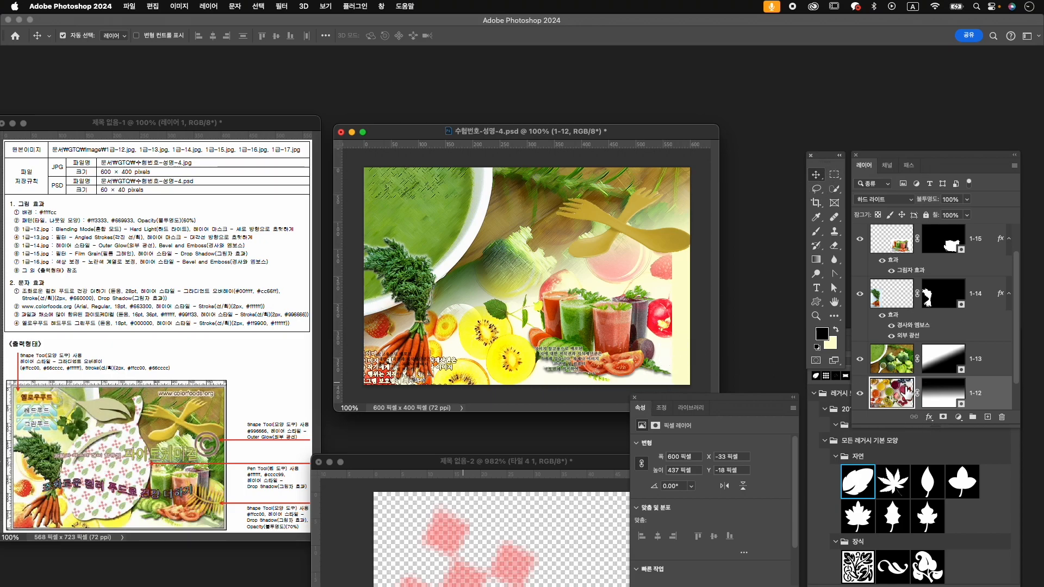
key(super+t)
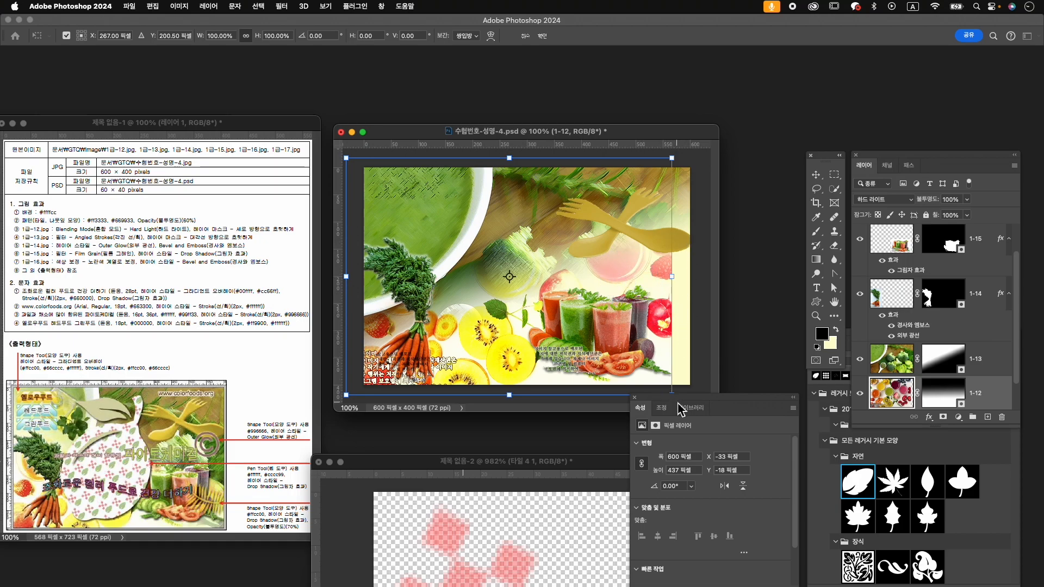
mouse_move(690, 405)
mouse_down()
mouse_move(698, 424)
mouse_move(676, 398)
mouse_move(694, 412)
mouse_up()
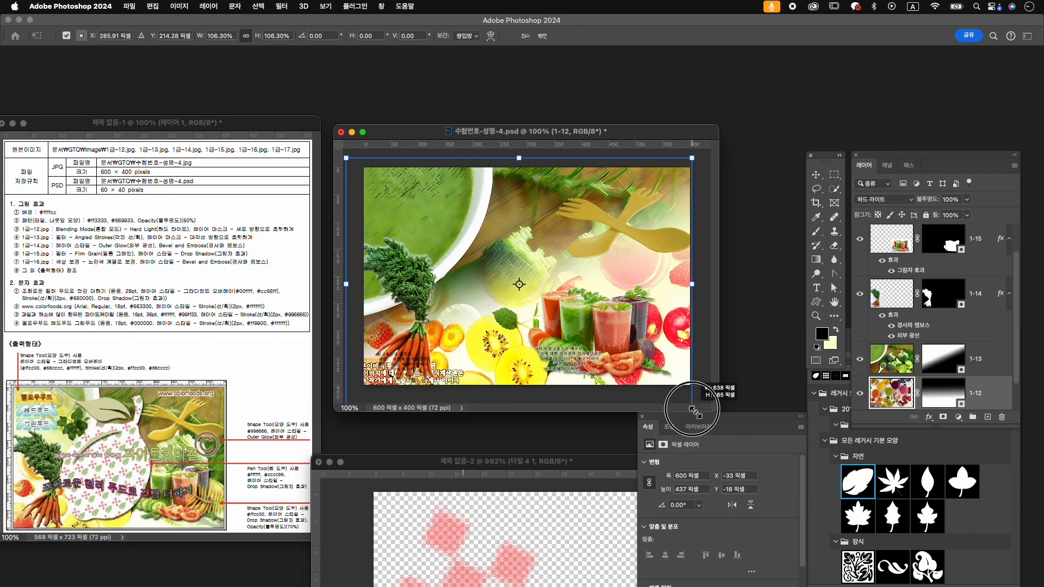
drag(611, 383, 625, 380)
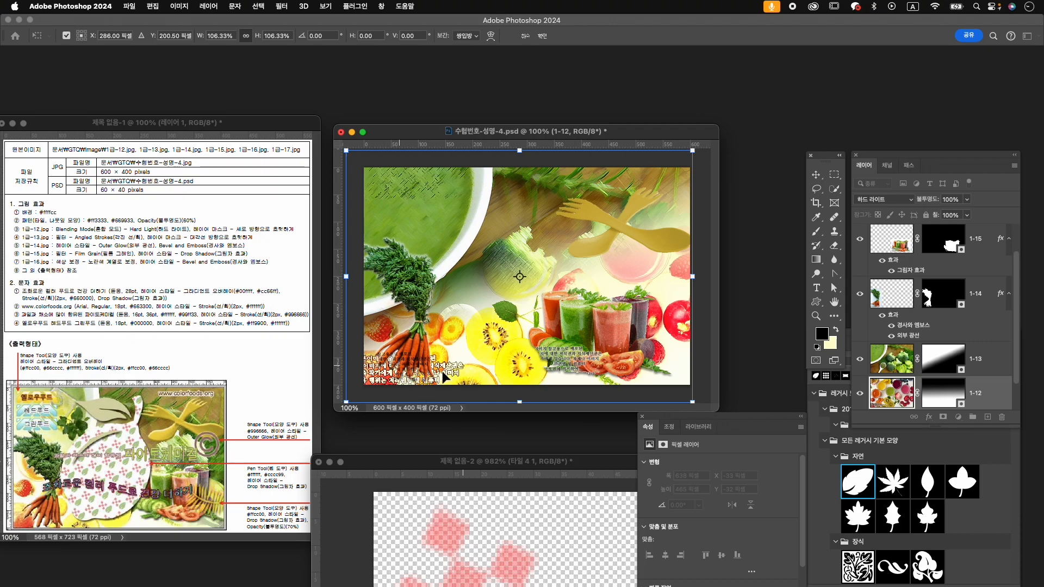
drag(522, 370, 524, 361)
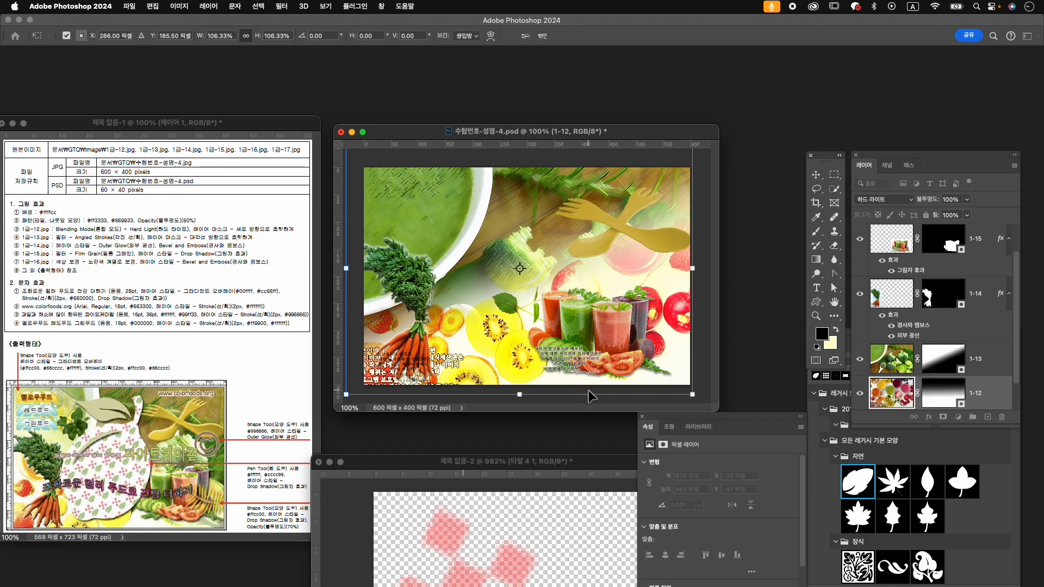
key(Return)
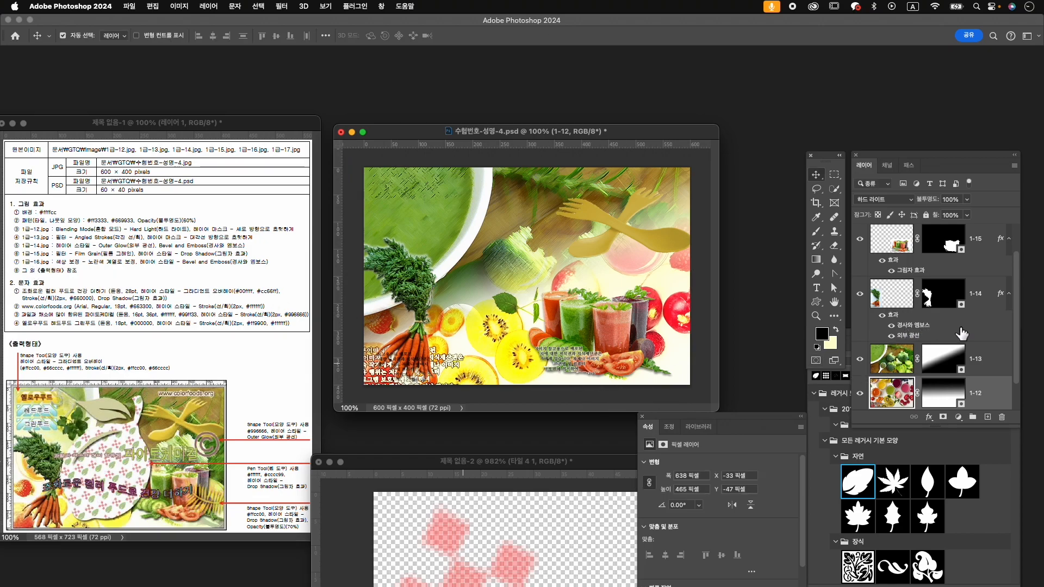
key(super+v)
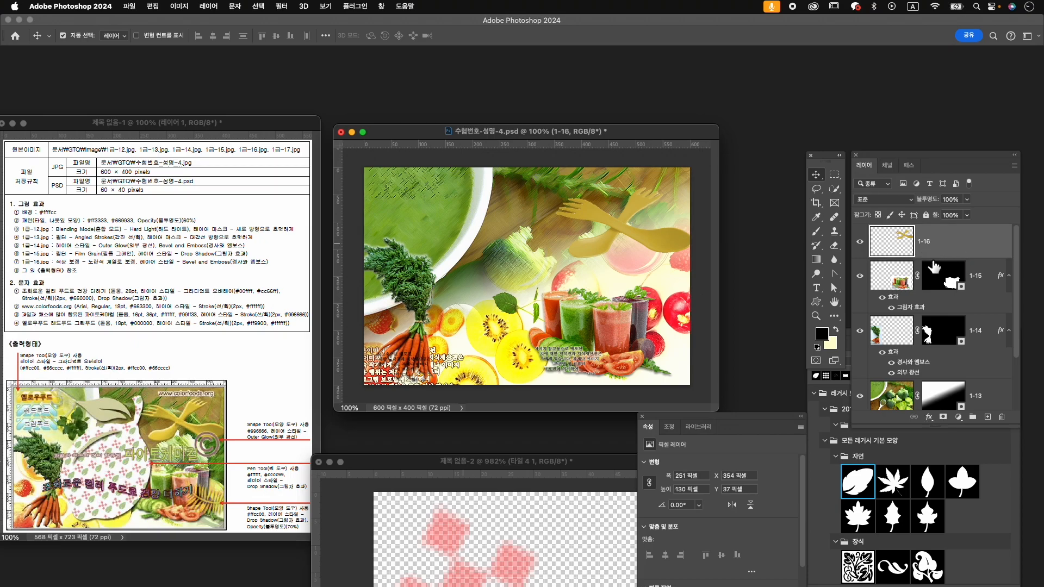
- Apply a Bevel and Emboss effect to the 1-16 utensils layer
click(931, 429)
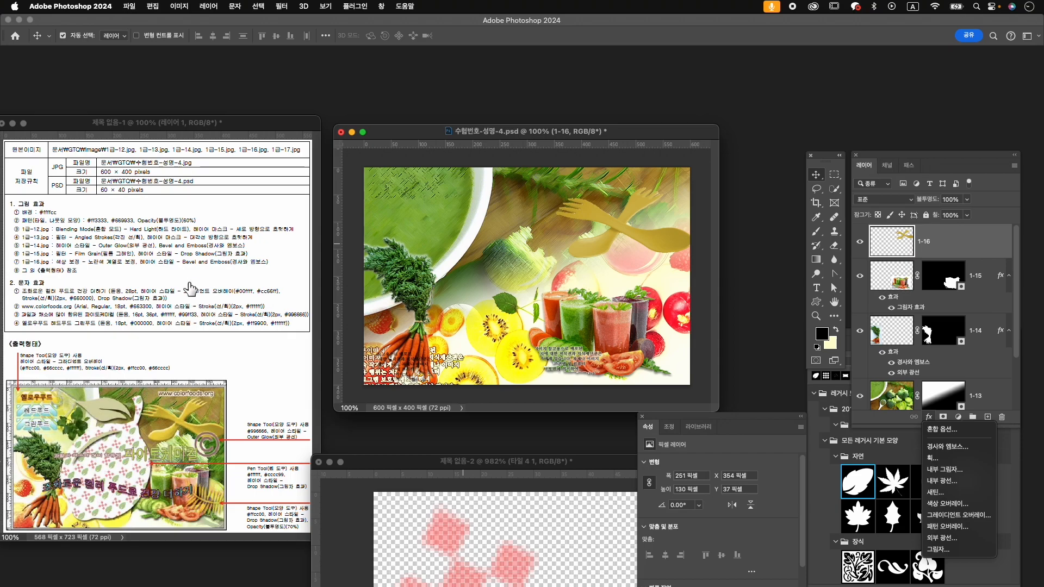
click(954, 447)
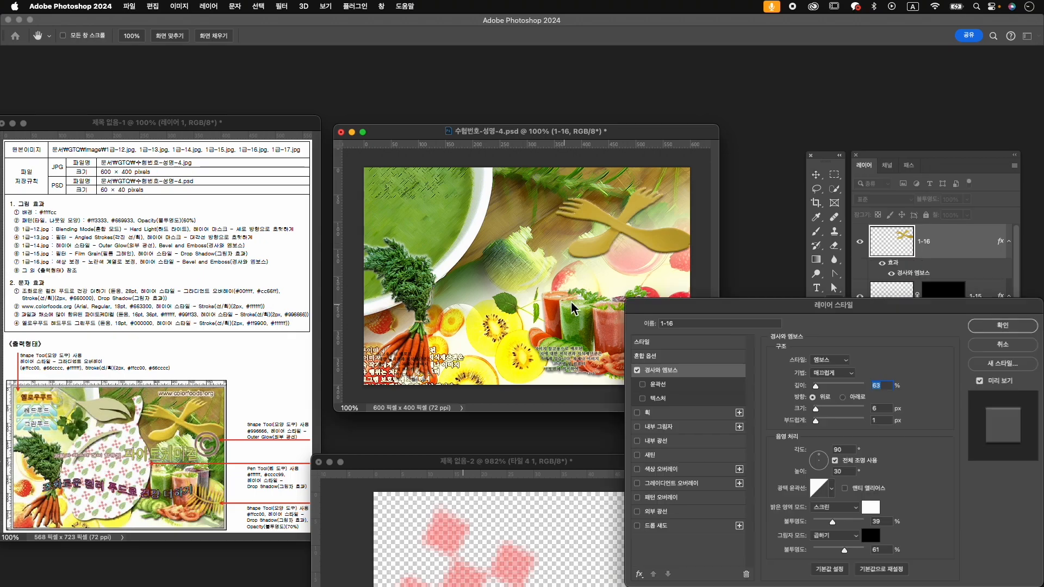
click(1003, 328)
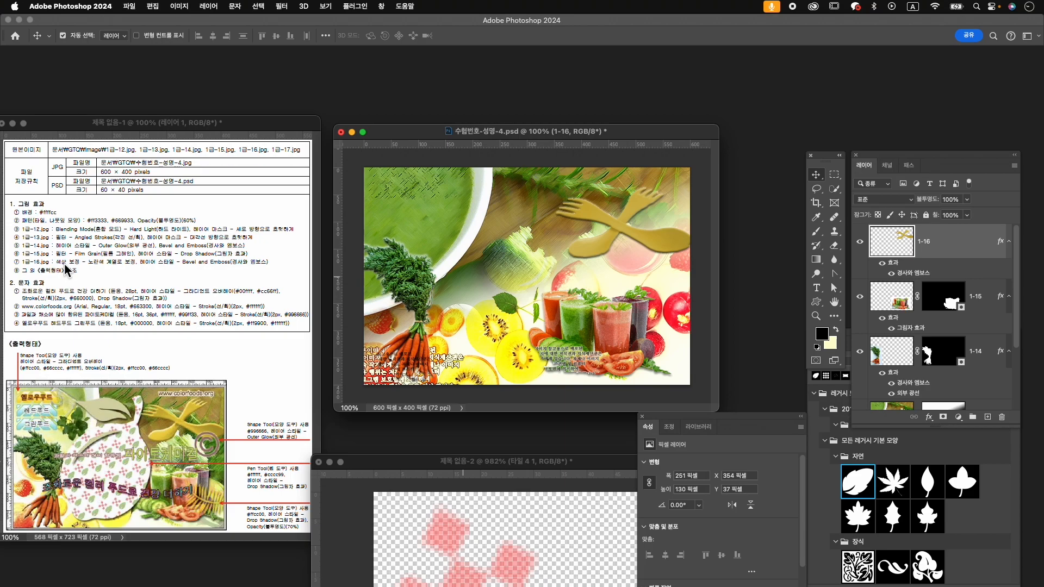
- Open 1급-17.jpg from the Image folder and place its window above the composition
key(super+o)
scroll(668, 264, down, 3)
click(669, 273)
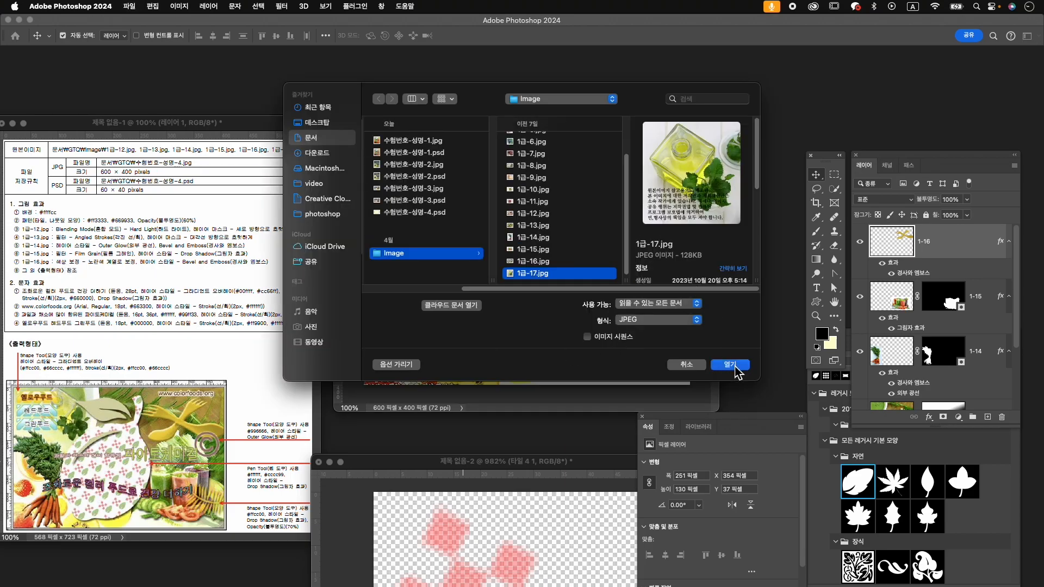
click(734, 368)
drag(137, 105, 541, 91)
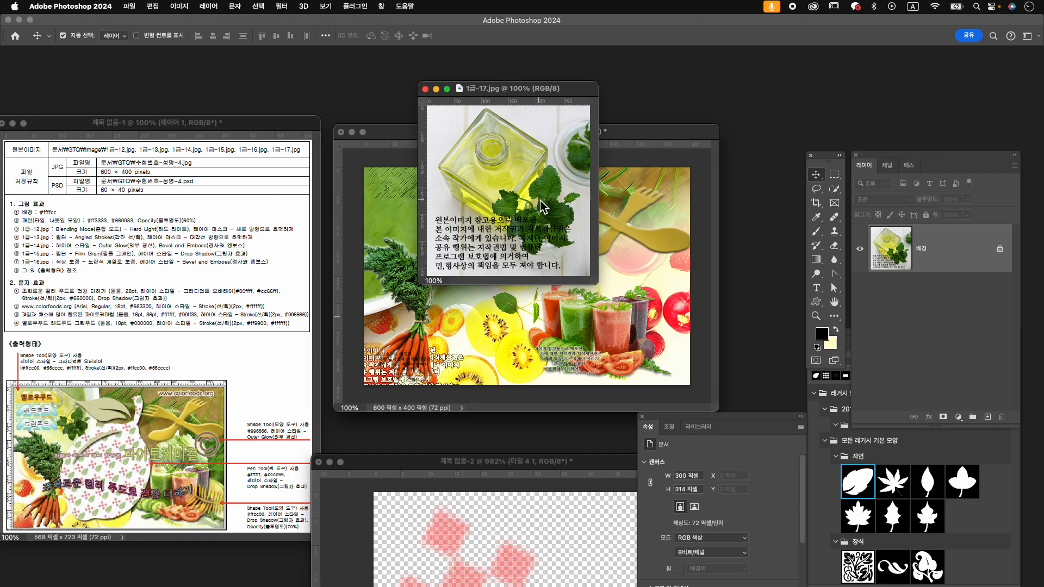
- Select the oil bottle and herb leaves with the Object Selection tool and mask out the rest of the photo
click(840, 188)
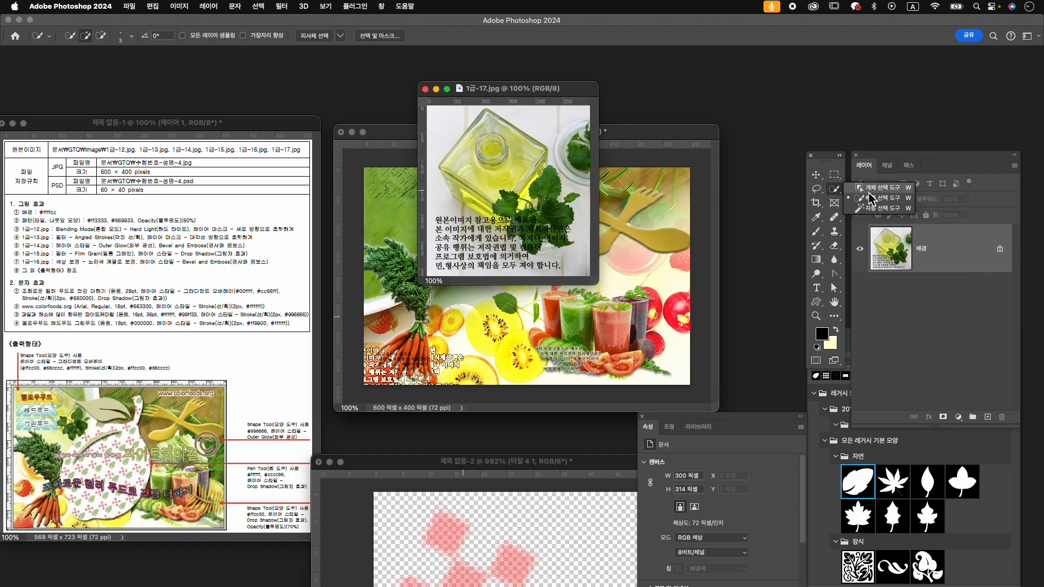
drag(440, 113, 574, 266)
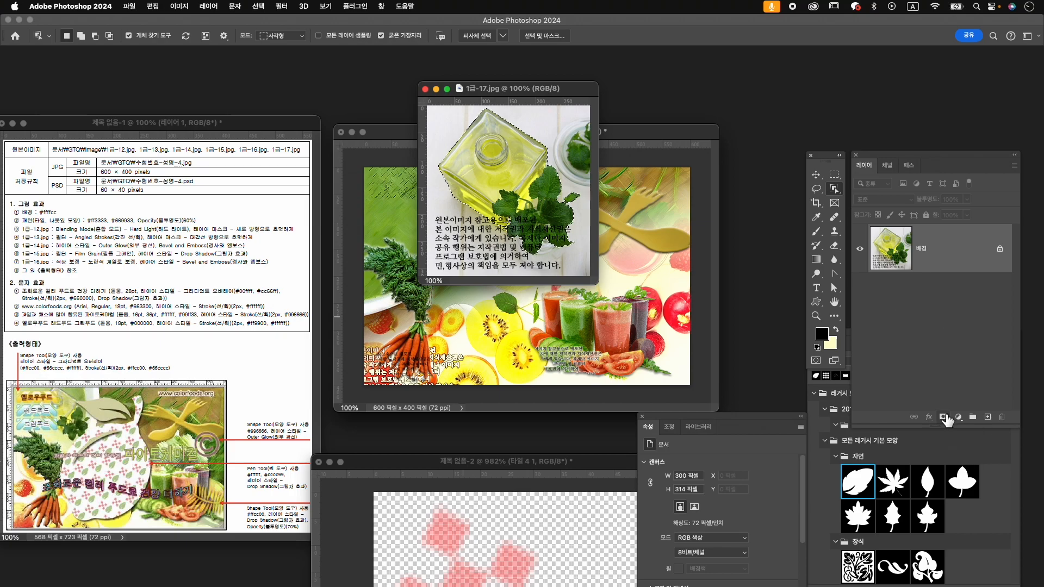
click(942, 417)
- Copy the masked bottle into 수험번호-성명-4.psd, scale it to about 62%, and place it at the canvas's upper-left area
key(v)
drag(508, 163, 477, 213)
key(ctrl+t)
drag(519, 323, 467, 265)
drag(439, 224, 458, 234)
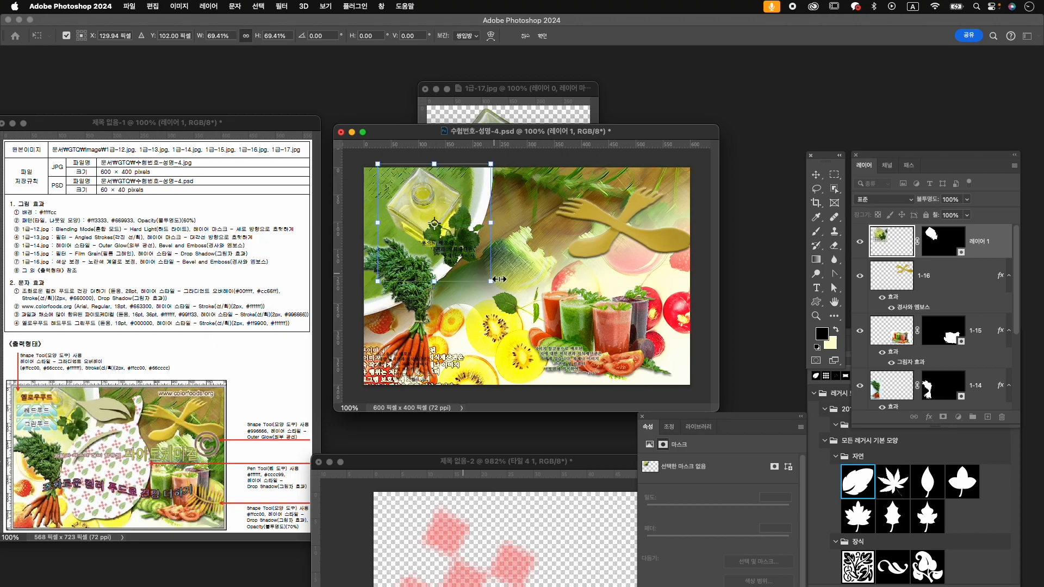
drag(495, 283, 479, 270)
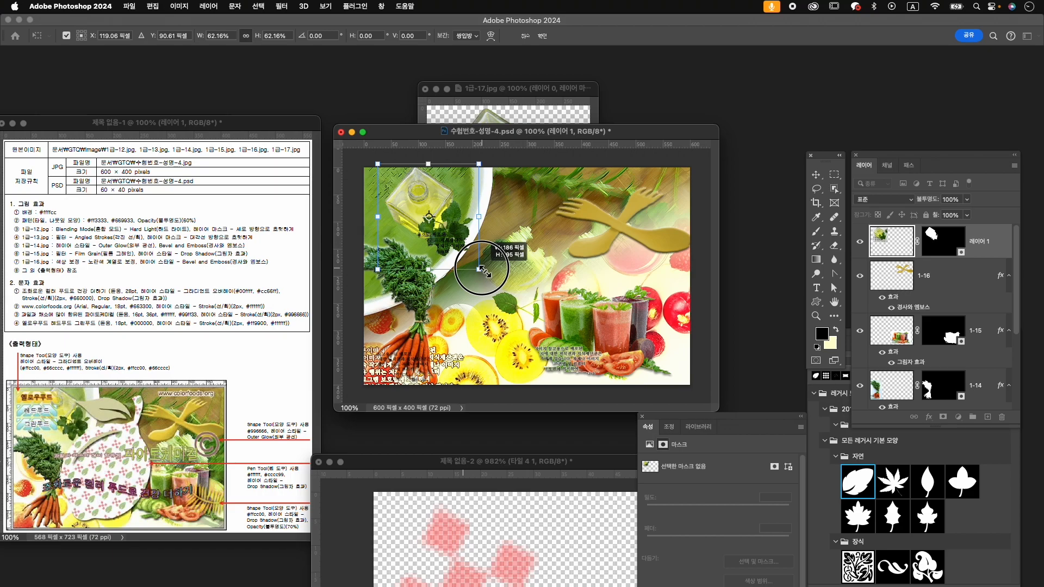
drag(479, 269, 480, 269)
key(Return)
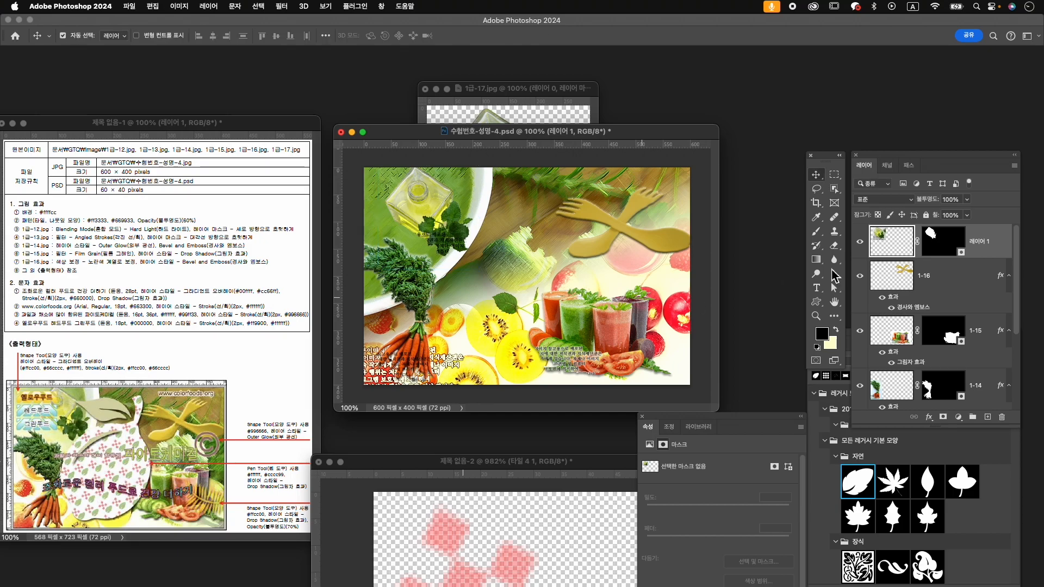
- Rename the pasted bottle layer 1-17
double_click(978, 240)
text(1-1)
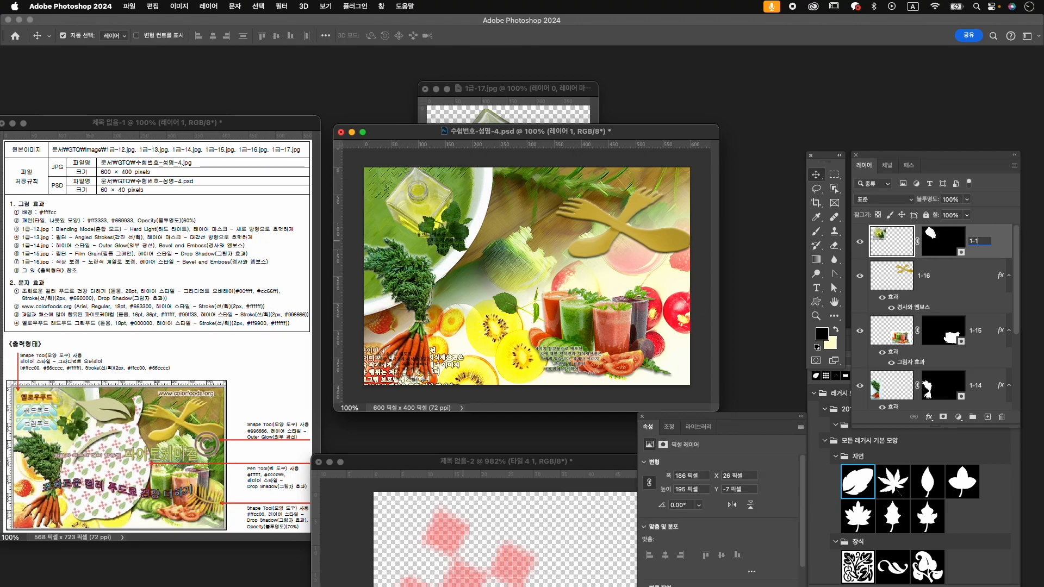
text(7)
key(Return)
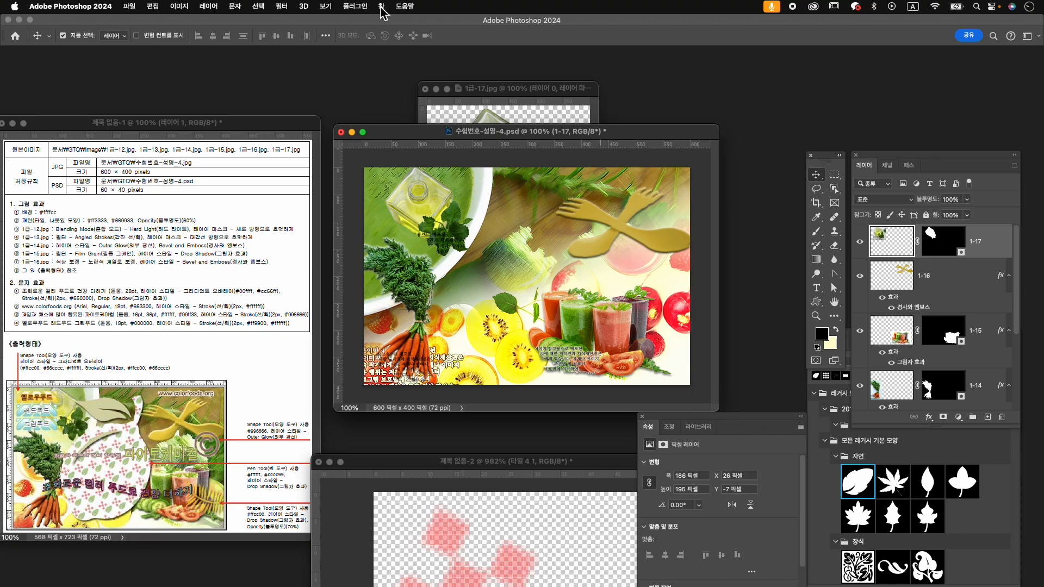
- Clear the 나뭇잎 search from the shape library and collapse the leaf group
click(825, 435)
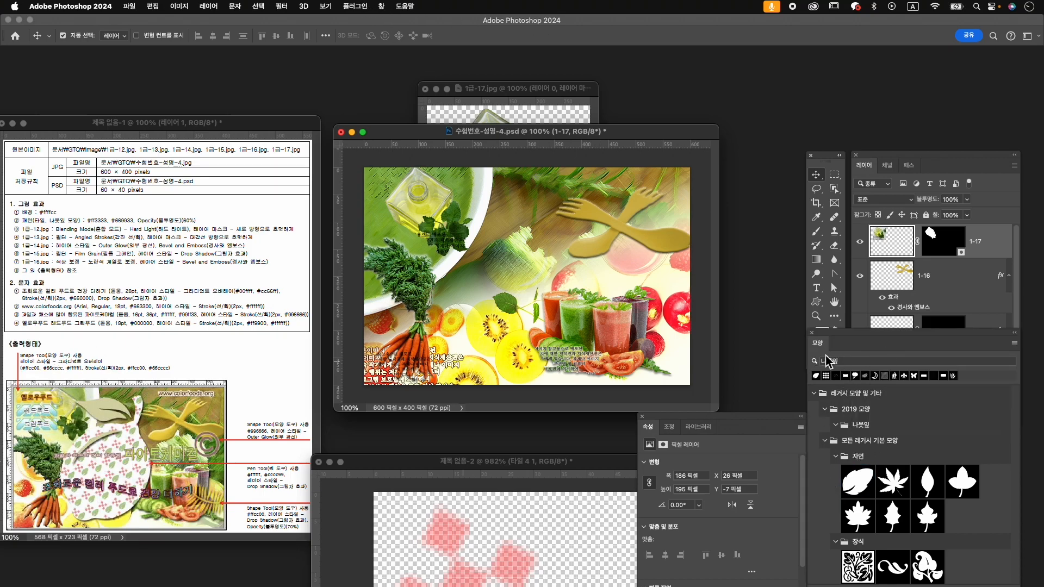
drag(846, 336, 826, 339)
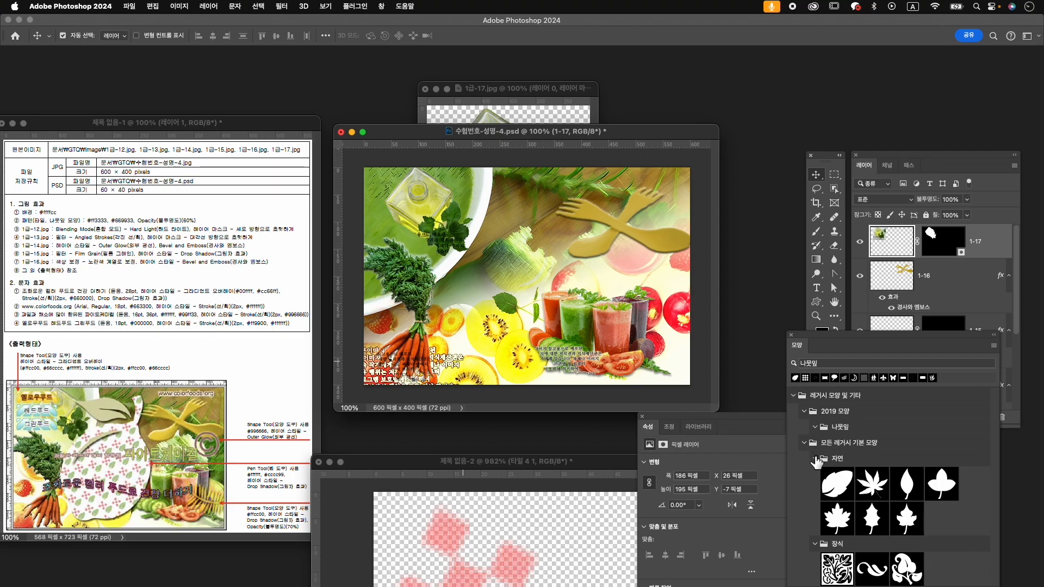
double_click(840, 363)
key(BackSpace)
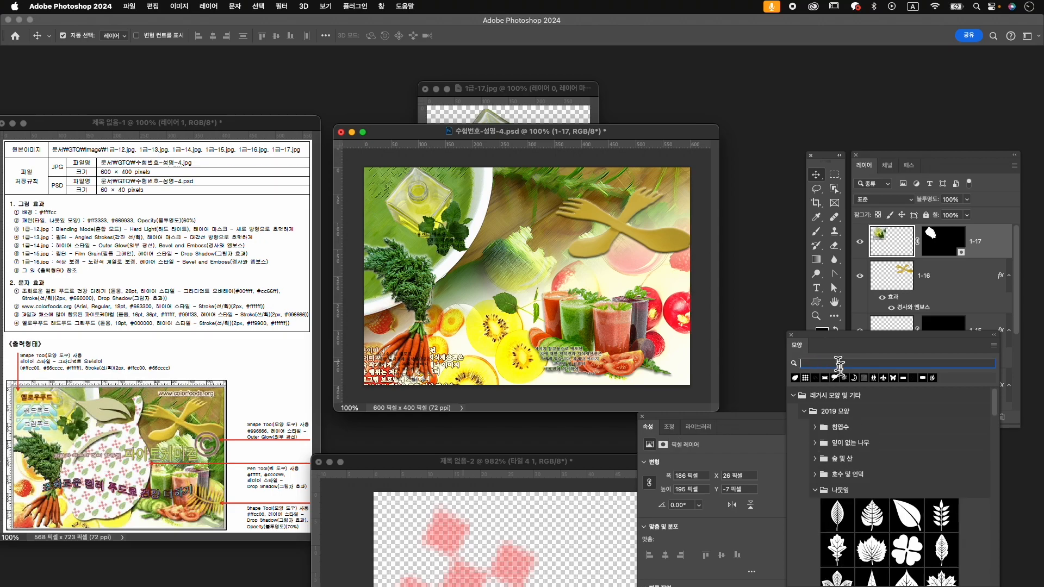
click(826, 488)
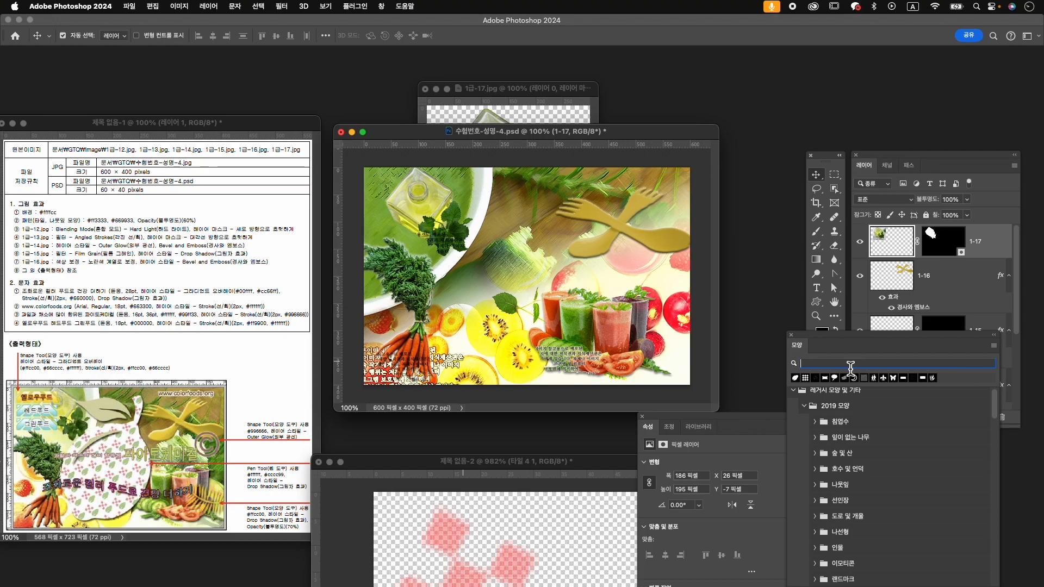
text(v)
key(BackSpace)
text(ㅍ)
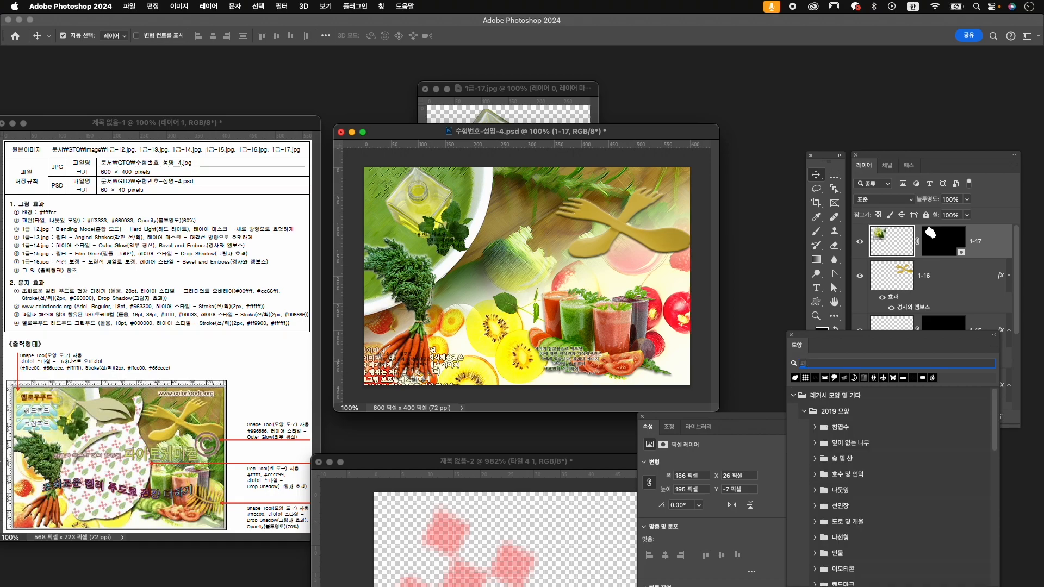
text(ㅐ터)
key(super+z)
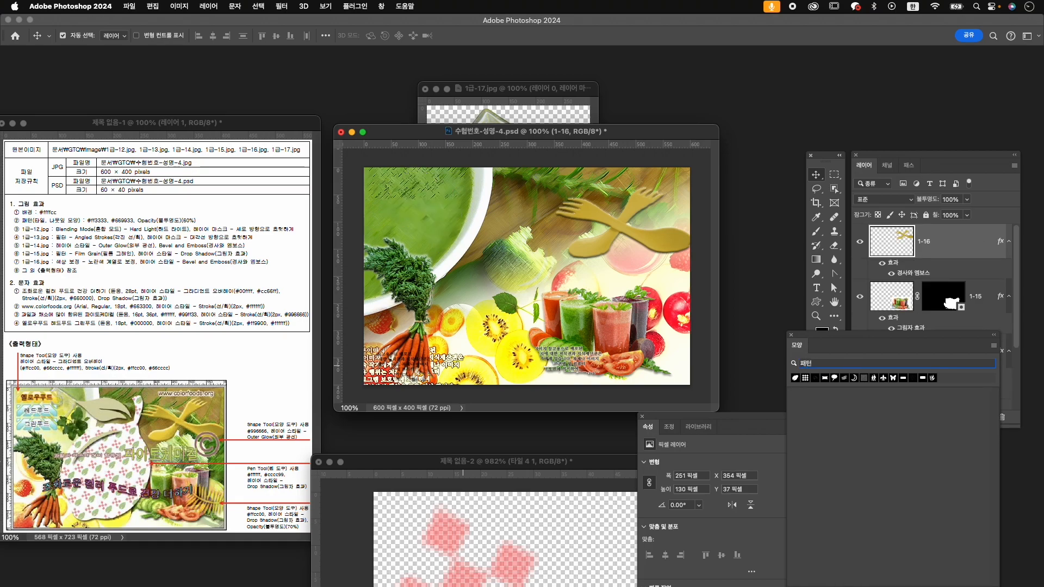
key(super+shift+z)
- Search the shape library for 타일 and draw the chevron-like tile shape, about 113 × 31 px, near the canvas's upper-left corner
click(835, 363)
text(ㅌㅏ일)
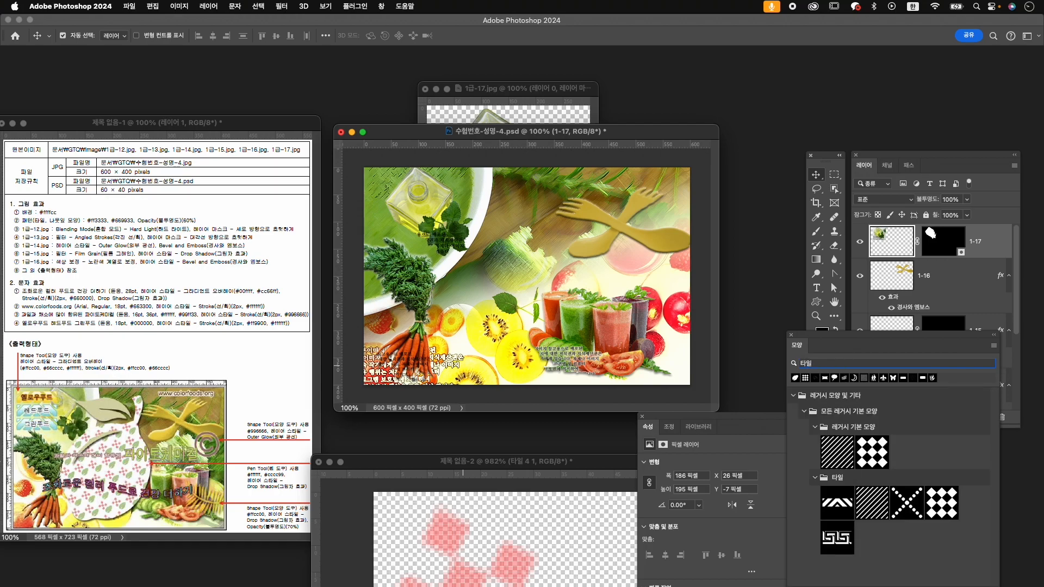
click(837, 509)
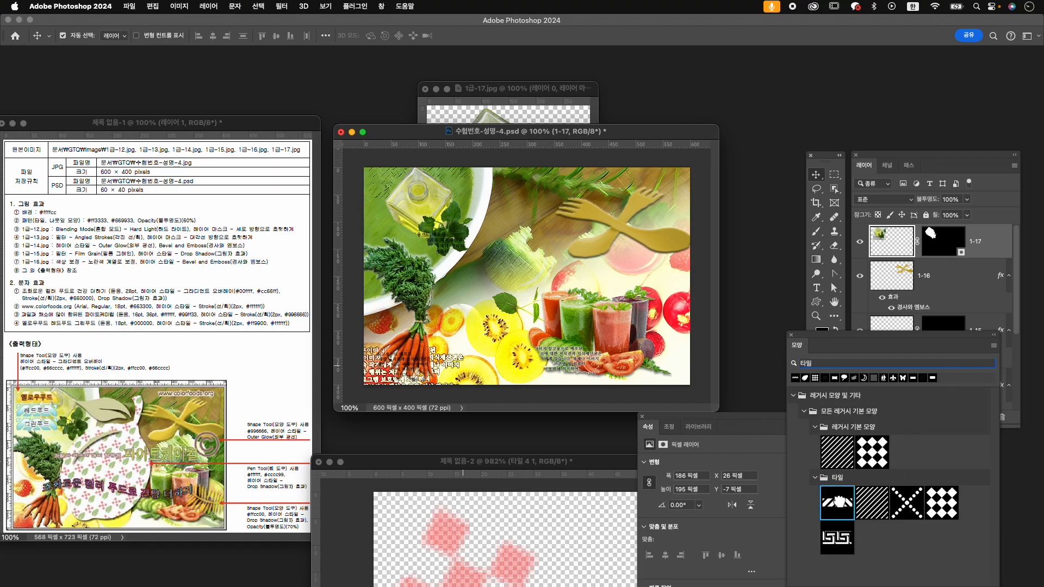
click(816, 302)
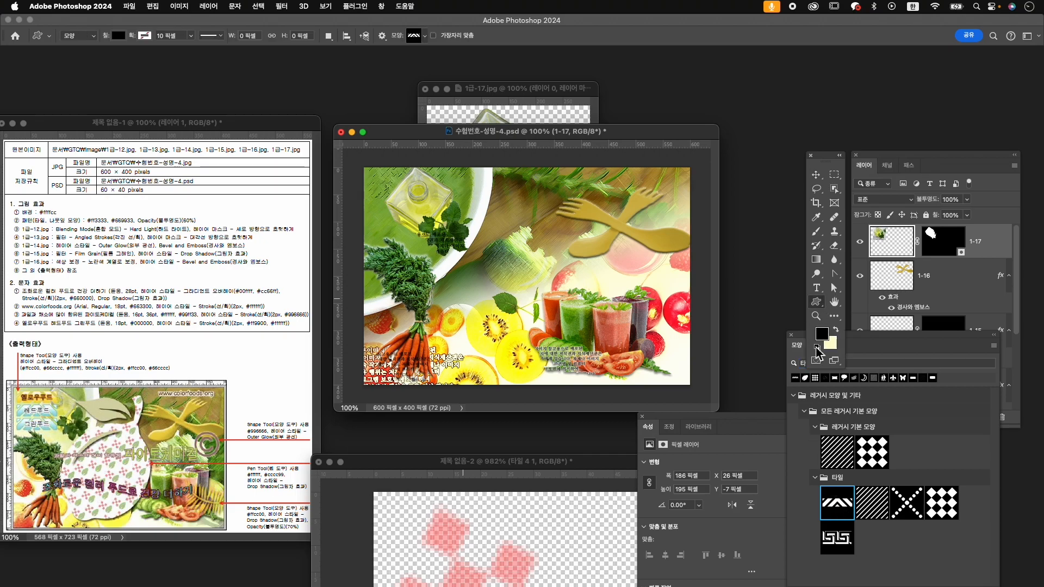
drag(375, 181, 433, 207)
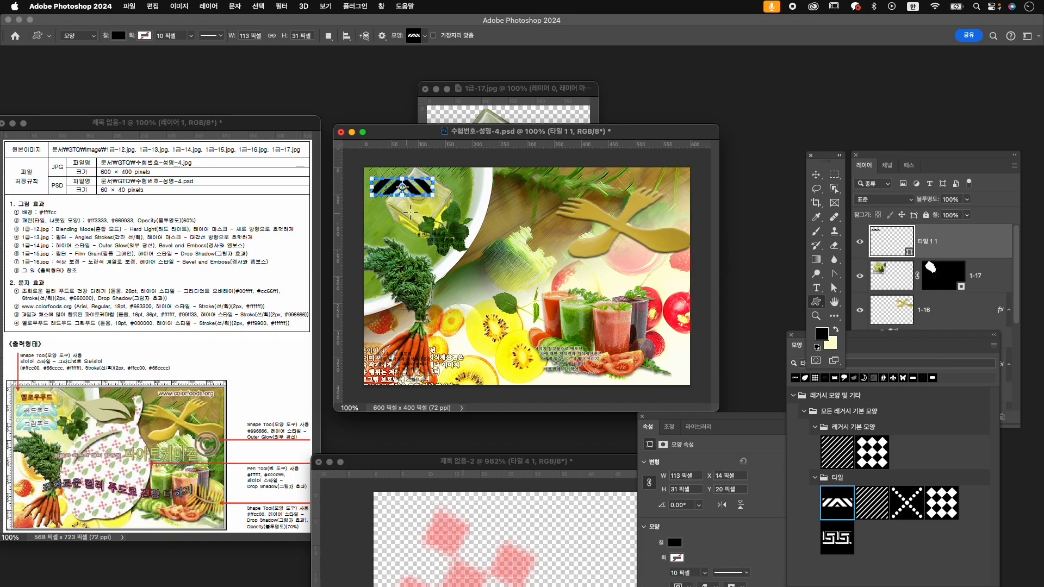
- Move the tile shape nearer the canvas's upper-left corner, to X 8 px and Y 15.5 px
key(cmd+t)
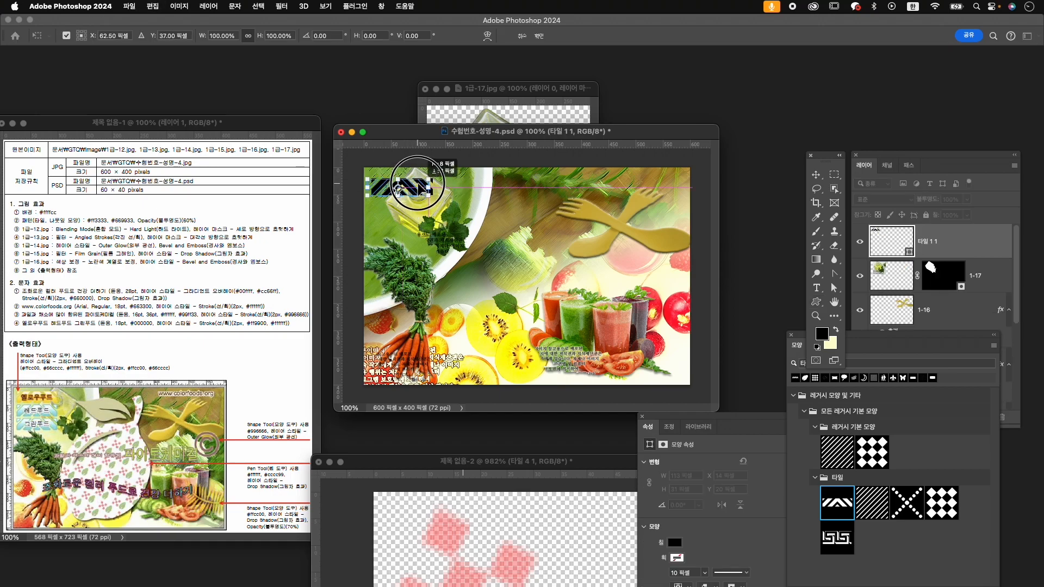
key(Right)
key(Up)
key(Up)
key(Up)
key(Up)
key(Up)
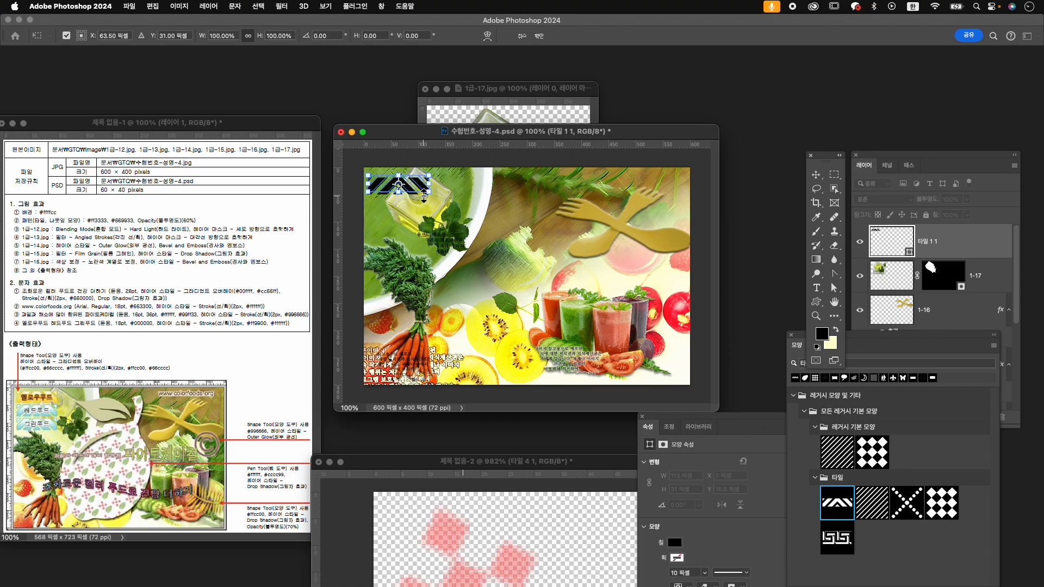
key(Down)
key(Return)
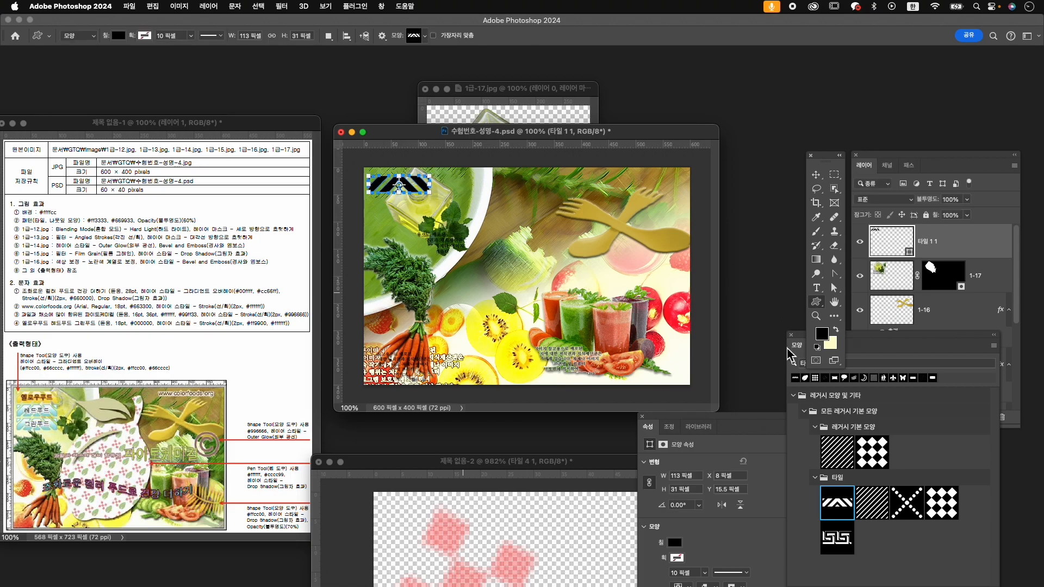
- Add a Gradient Overlay effect to the tile shape layer
click(675, 545)
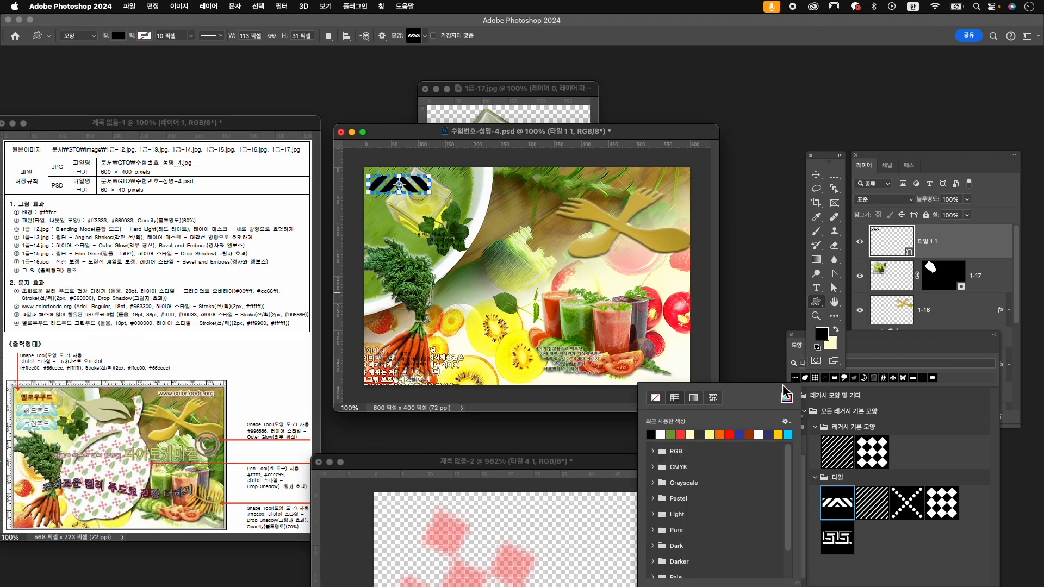
click(949, 249)
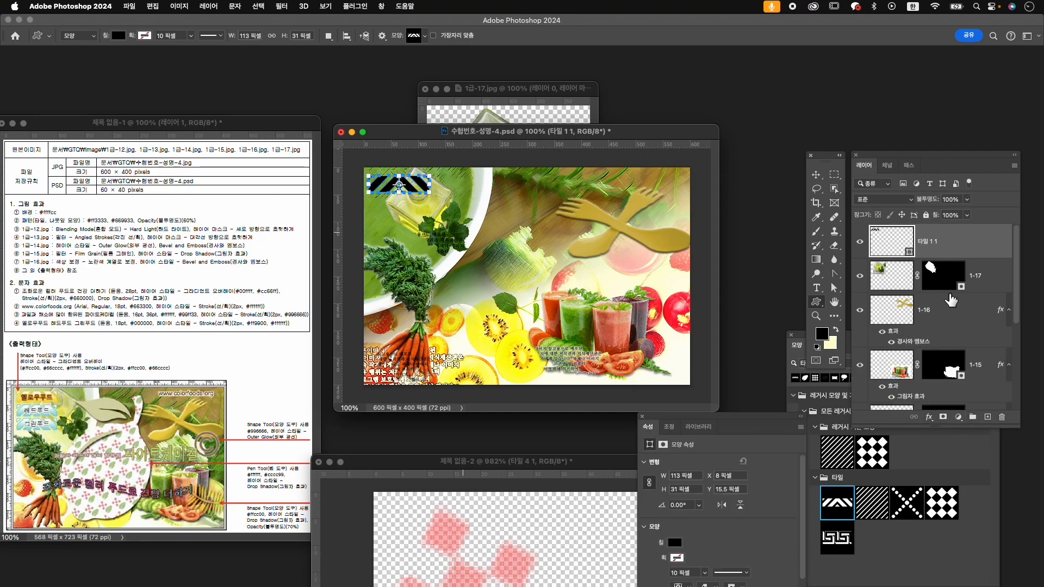
click(928, 417)
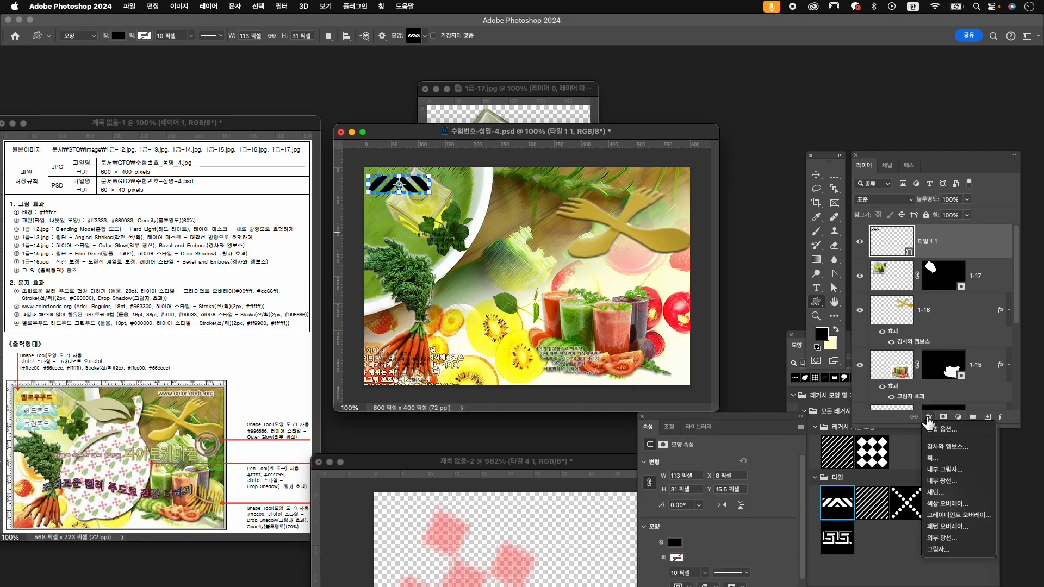
click(973, 516)
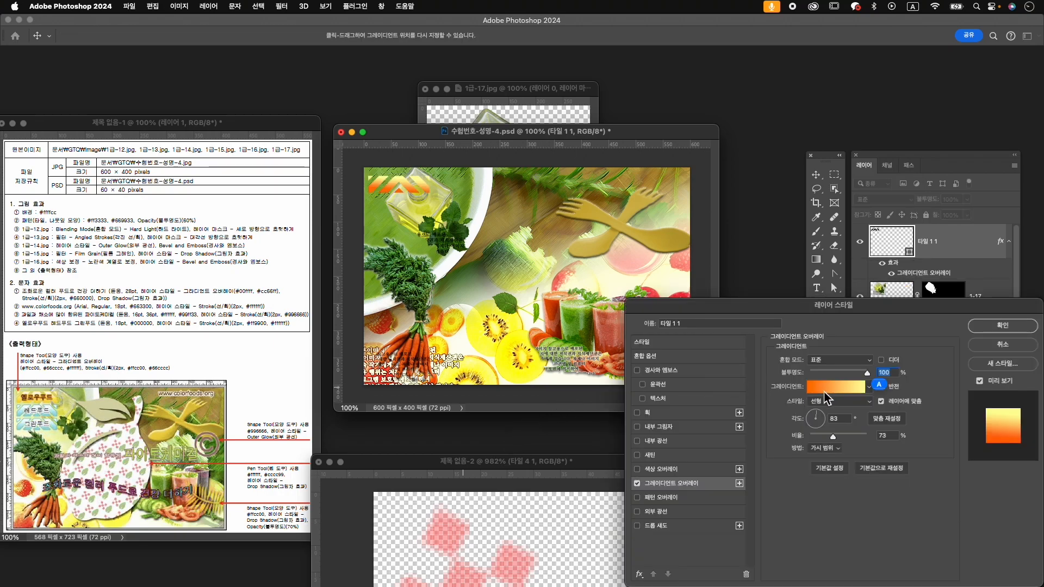
- Set the tile shape's Gradient Overlay to run from #ffcc00 to #ffffff
click(836, 389)
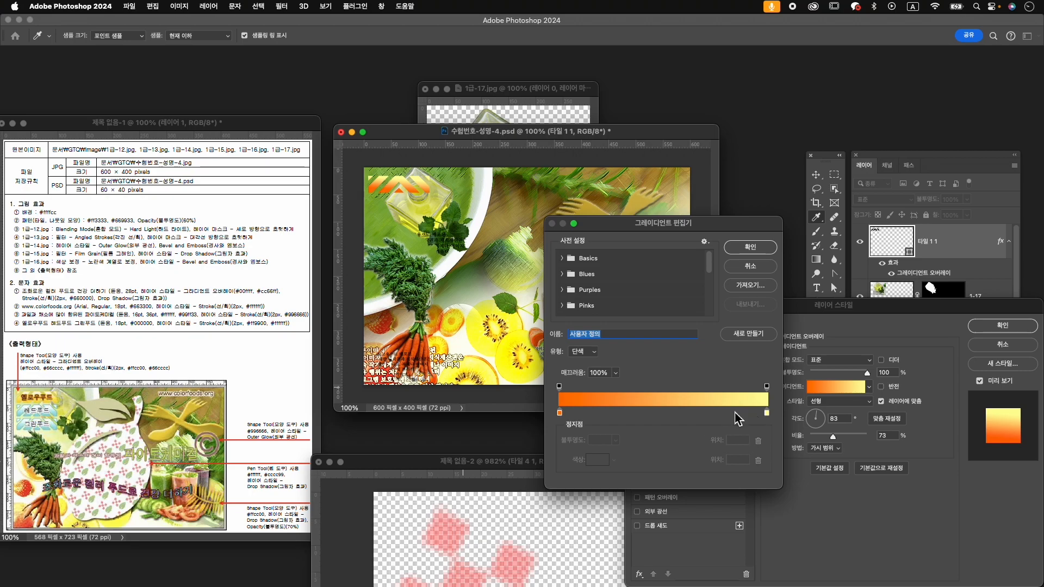
double_click(560, 414)
text(ffcc00)
key(Return)
double_click(767, 414)
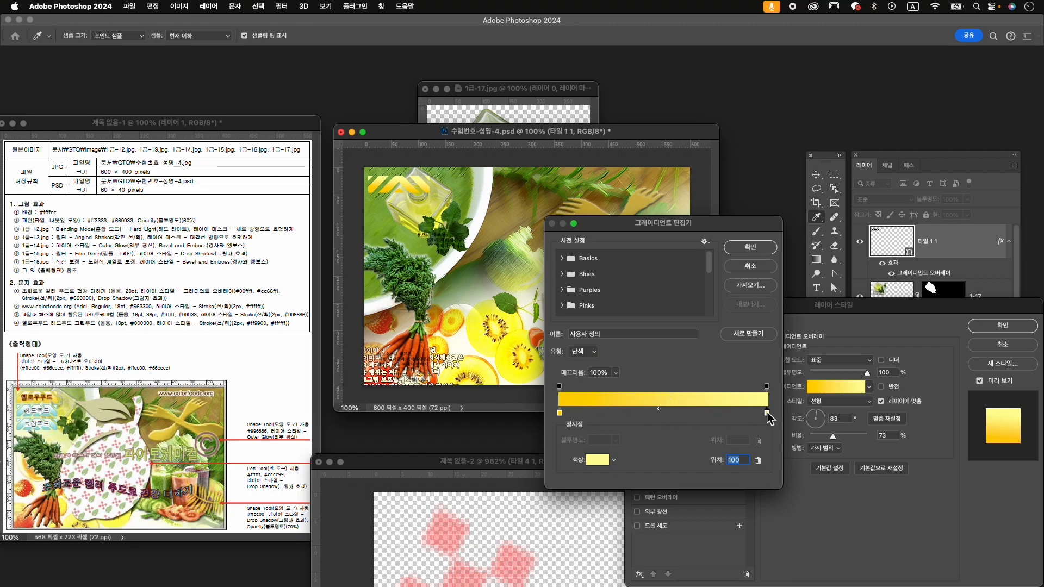
click(453, 240)
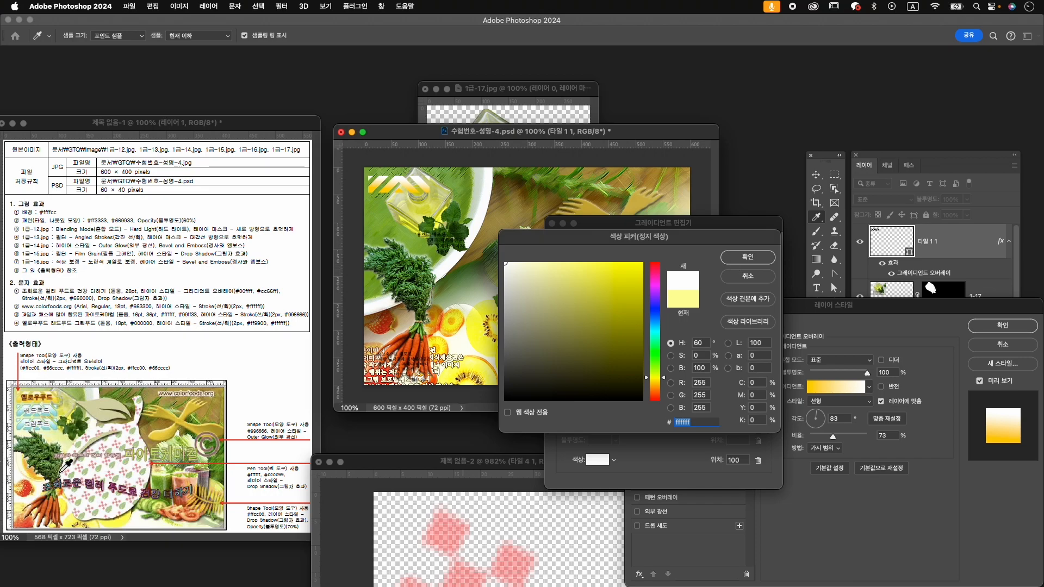
click(753, 258)
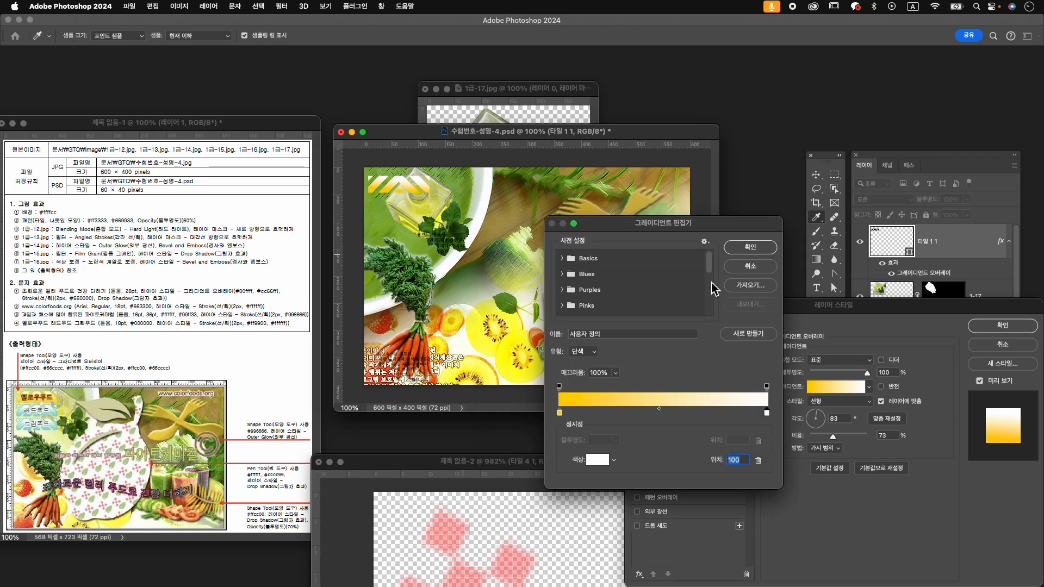
click(749, 248)
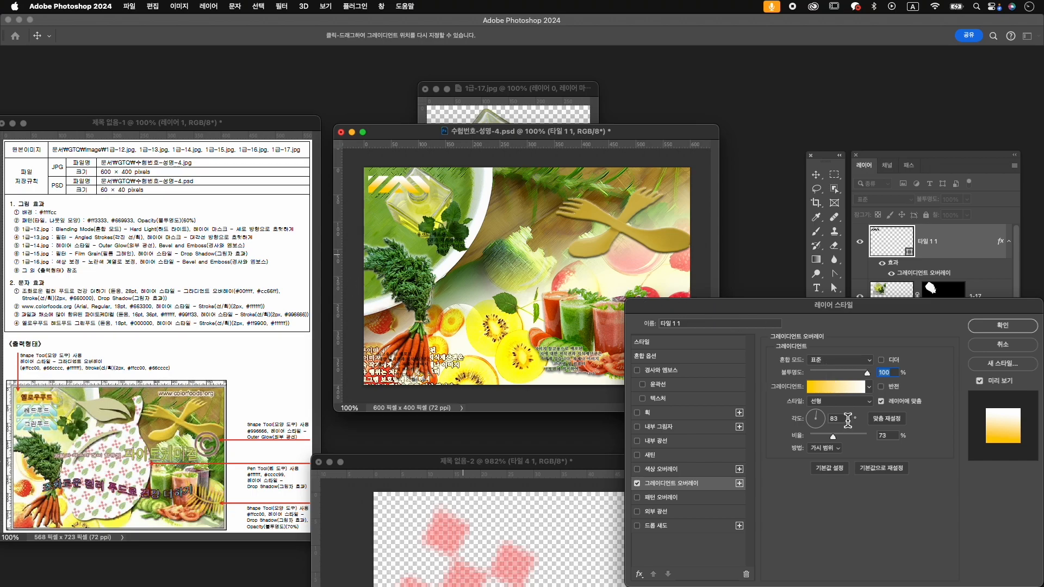
click(843, 403)
click(846, 413)
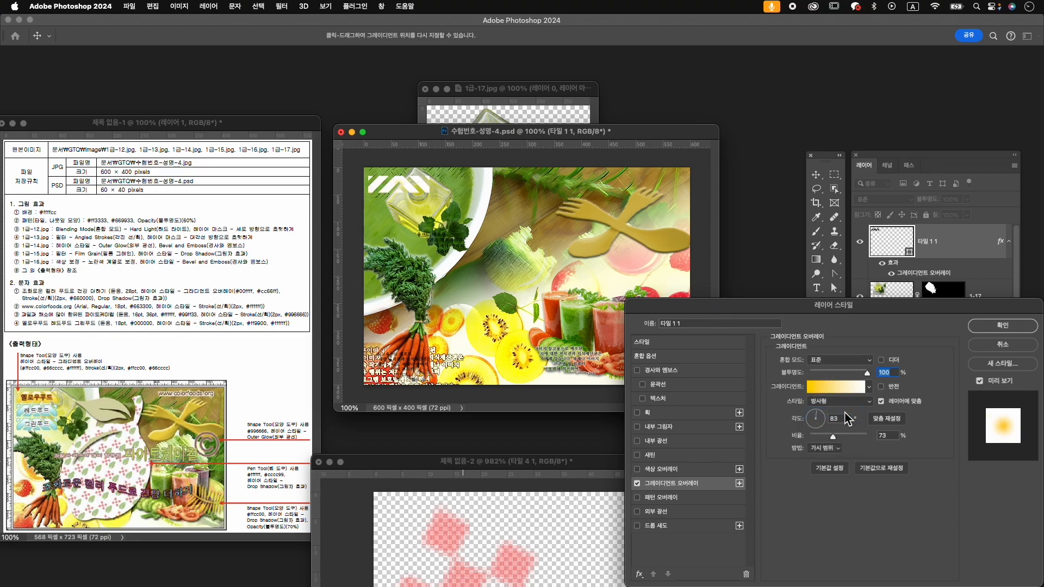
click(881, 387)
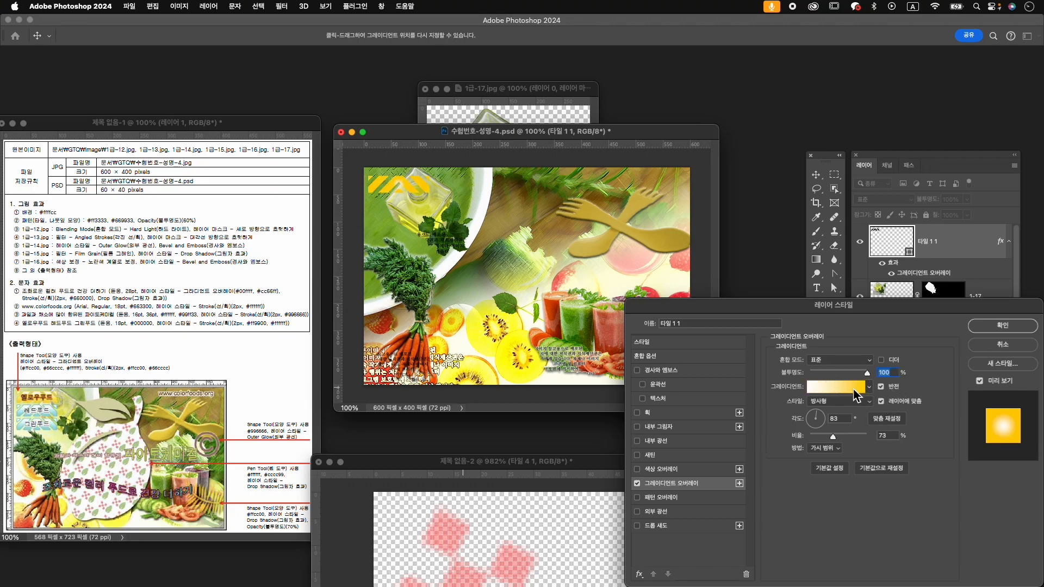
click(839, 401)
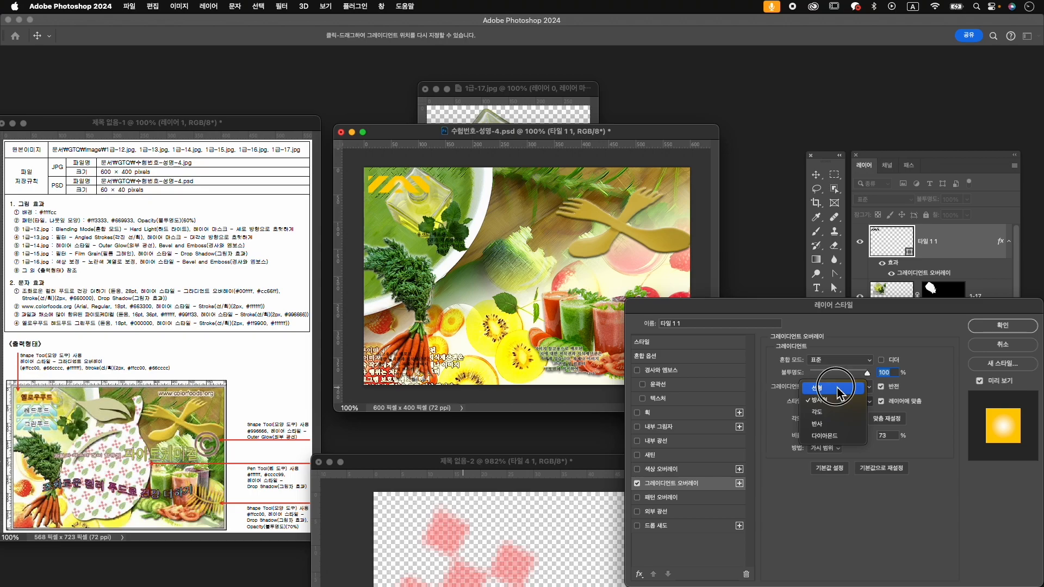
click(818, 389)
click(886, 389)
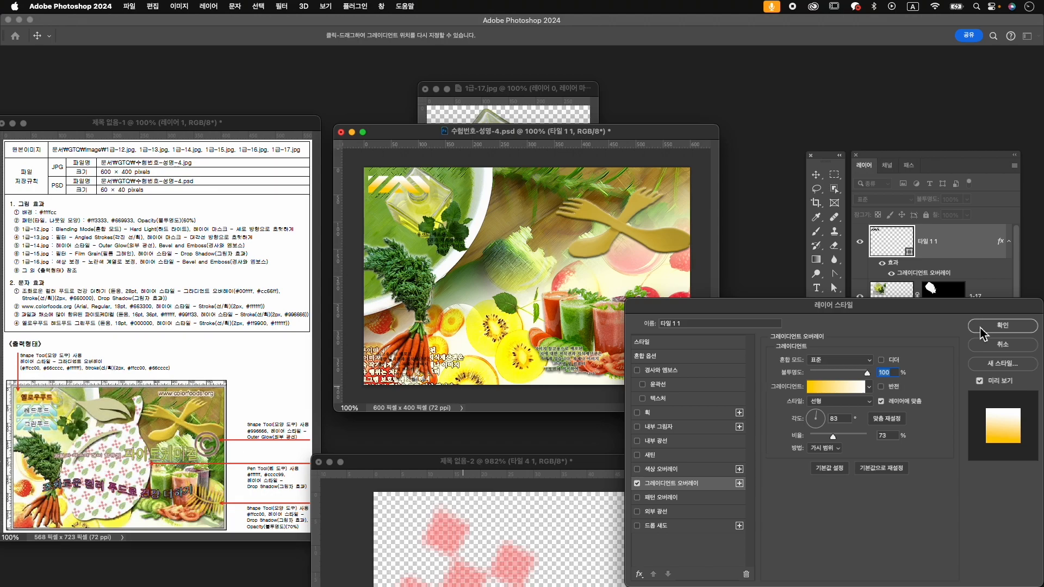
- Add a 2 px Stroke effect in #ffcc00 to the tile shape and apply the layer style
click(659, 416)
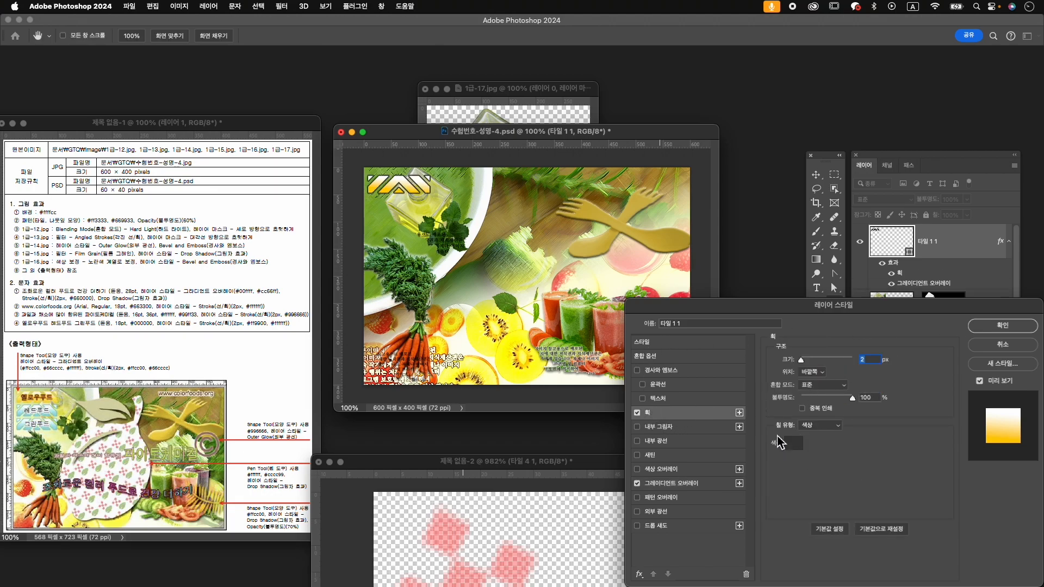
click(786, 442)
text(ffcc00)
key(Return)
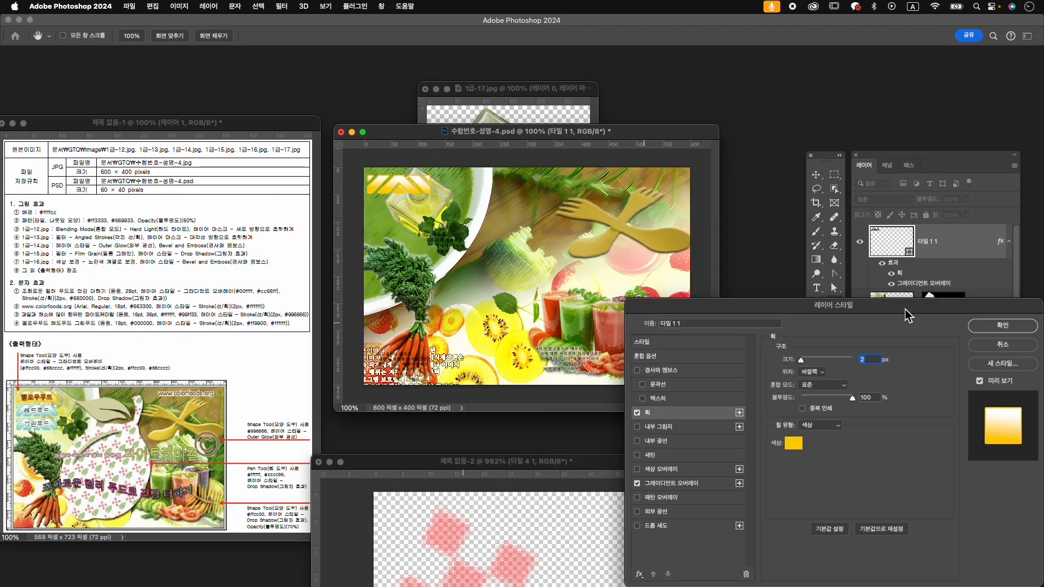
click(1003, 328)
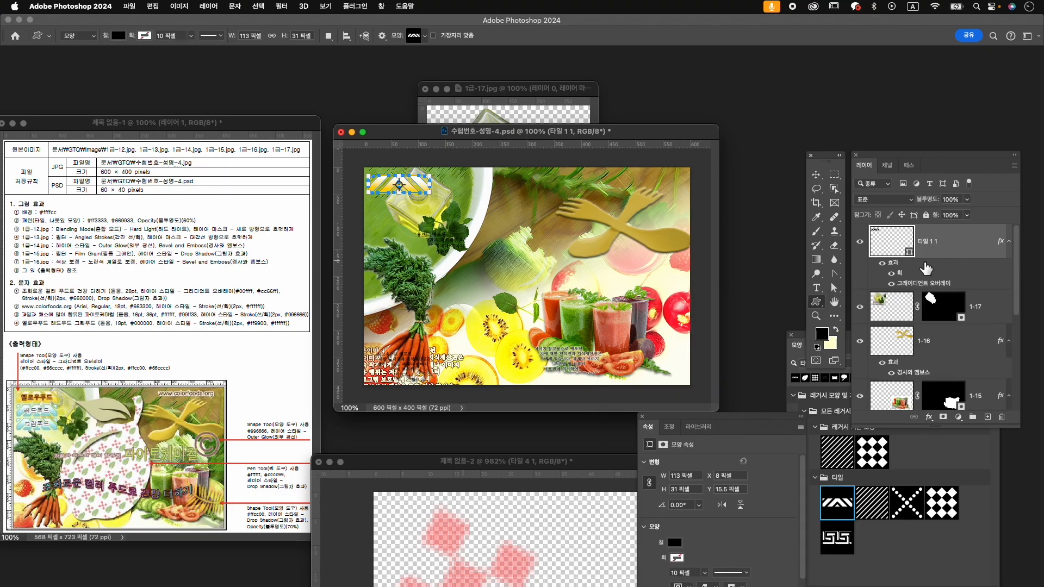
- Duplicate the tile shape layer twice and move the topmost copy straight down to Y 102 px
key(super+j)
key(super+j)
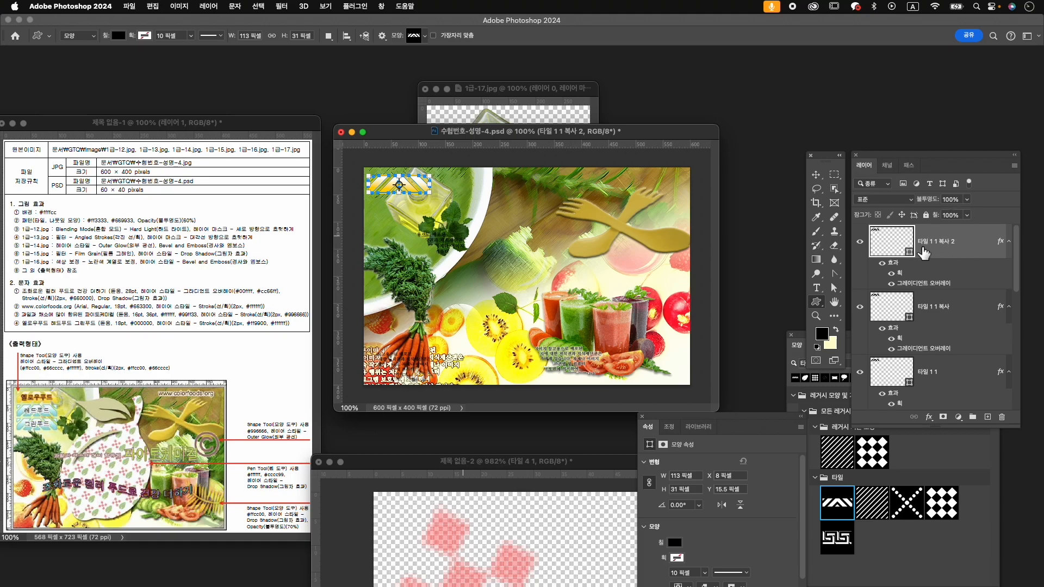
key(super+alt+t)
drag(412, 184, 412, 234)
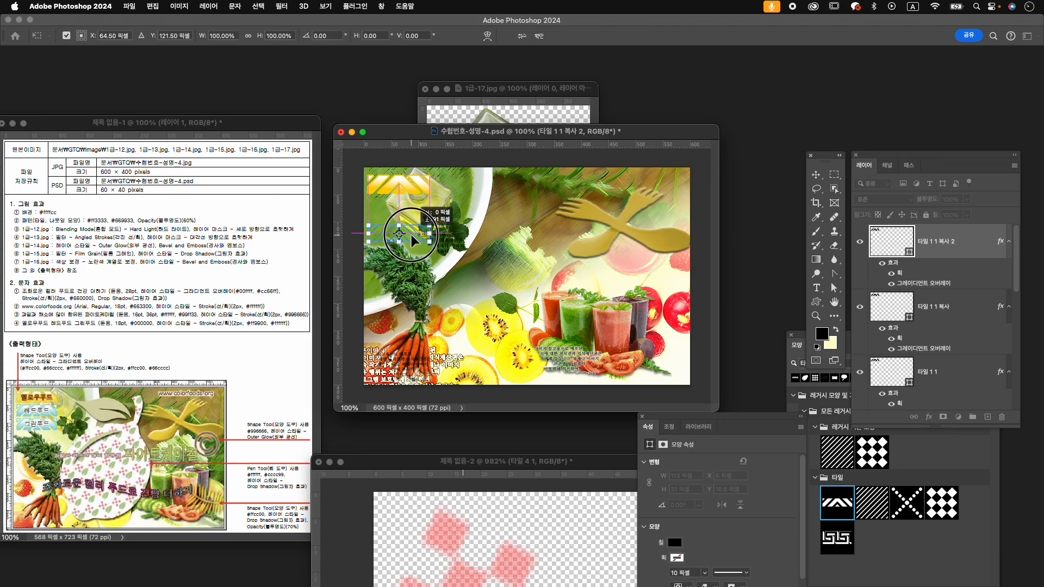
drag(411, 235, 412, 229)
key(Return)
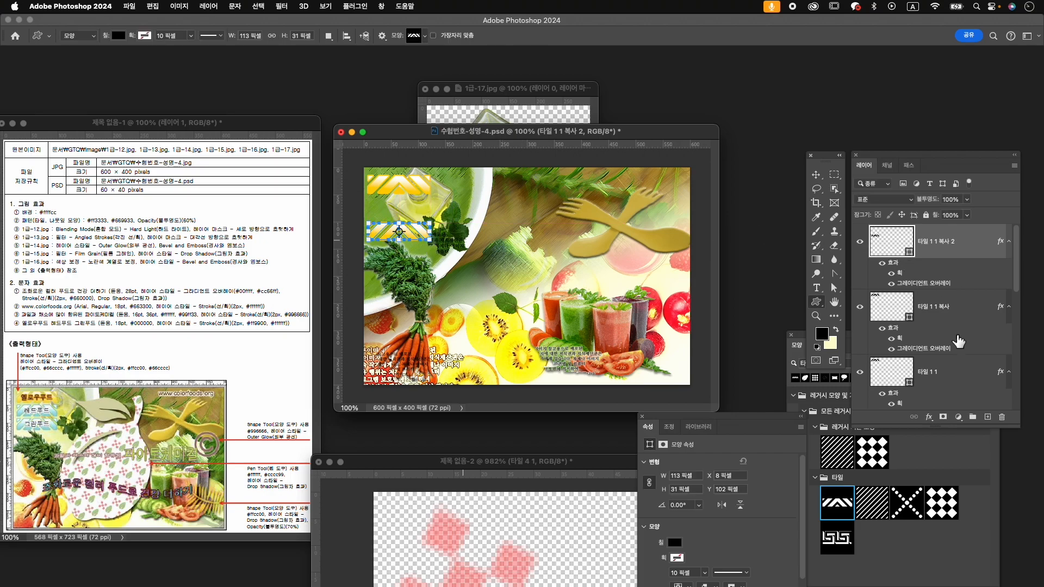
- Select all three tile shape layers and distribute them evenly by their vertical centers
shift+click(960, 372)
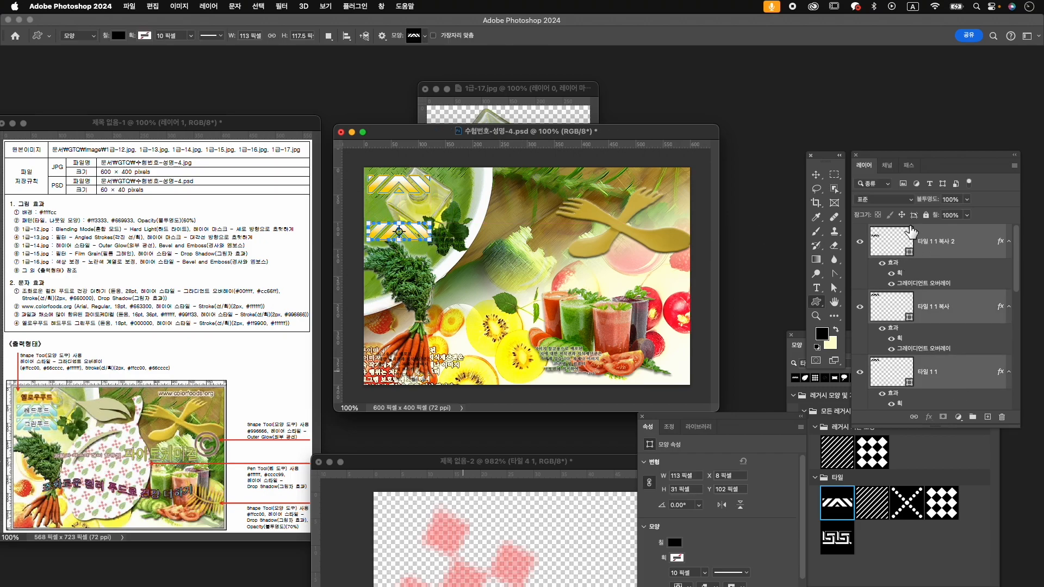
click(815, 174)
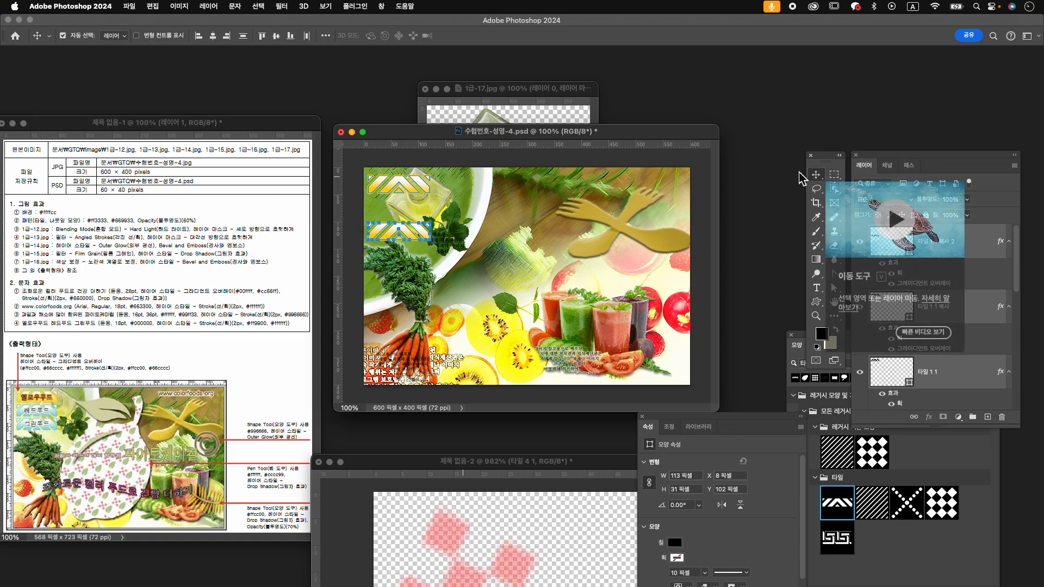
click(325, 35)
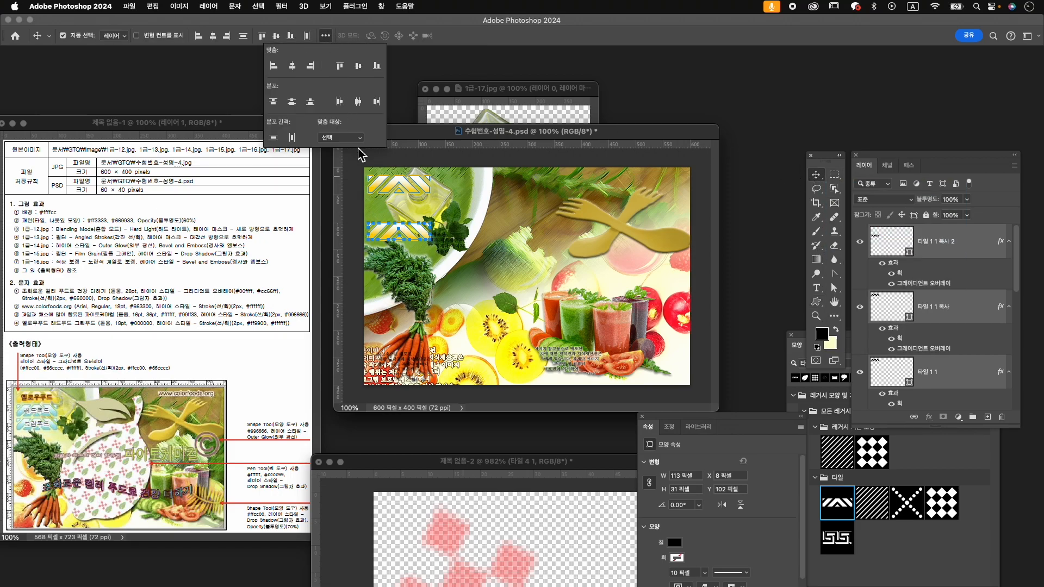
click(292, 102)
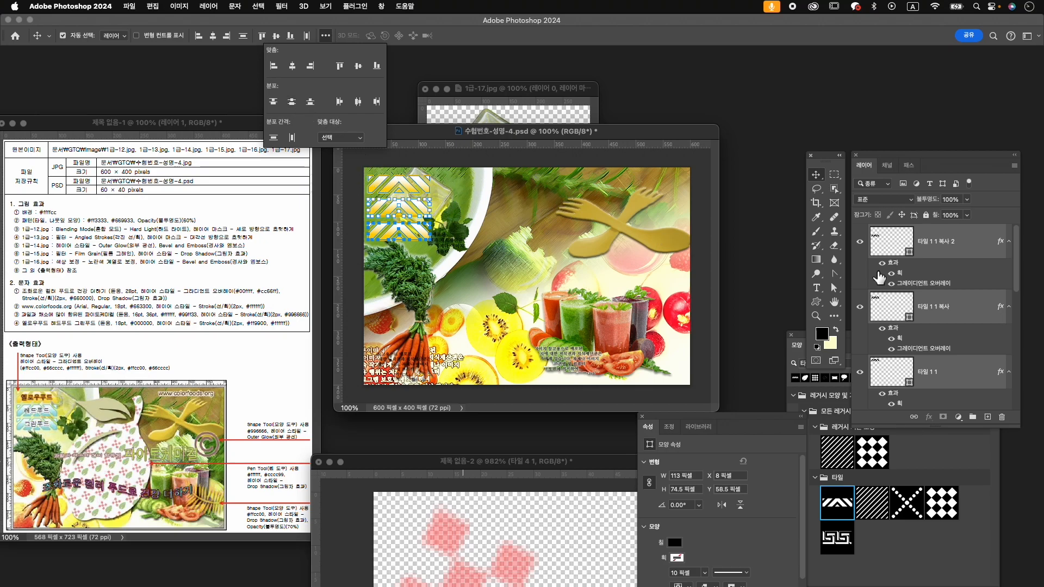
- Change the stroke color of the middle tile shape to #66cccc
click(958, 308)
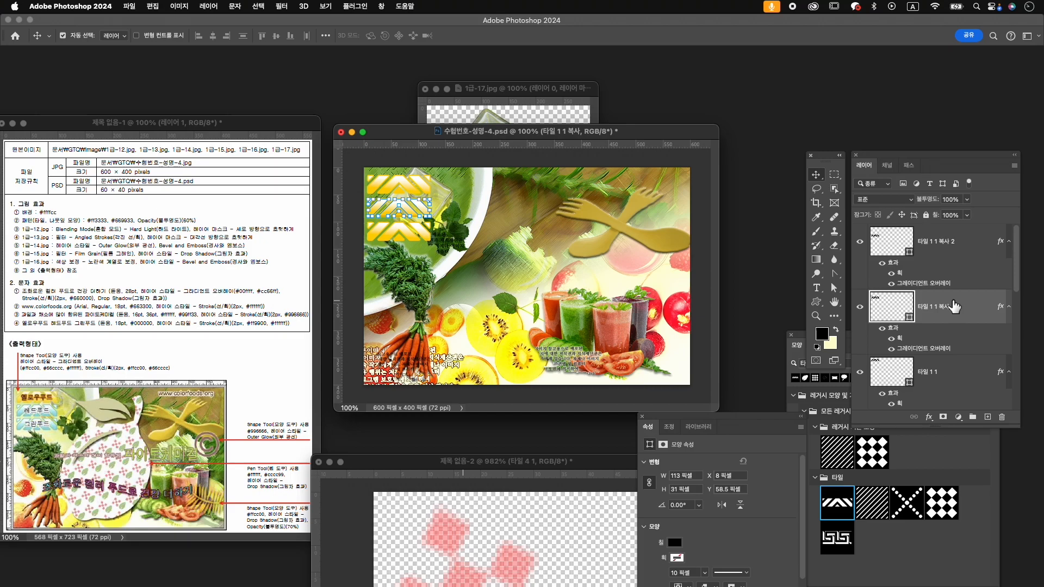
double_click(901, 338)
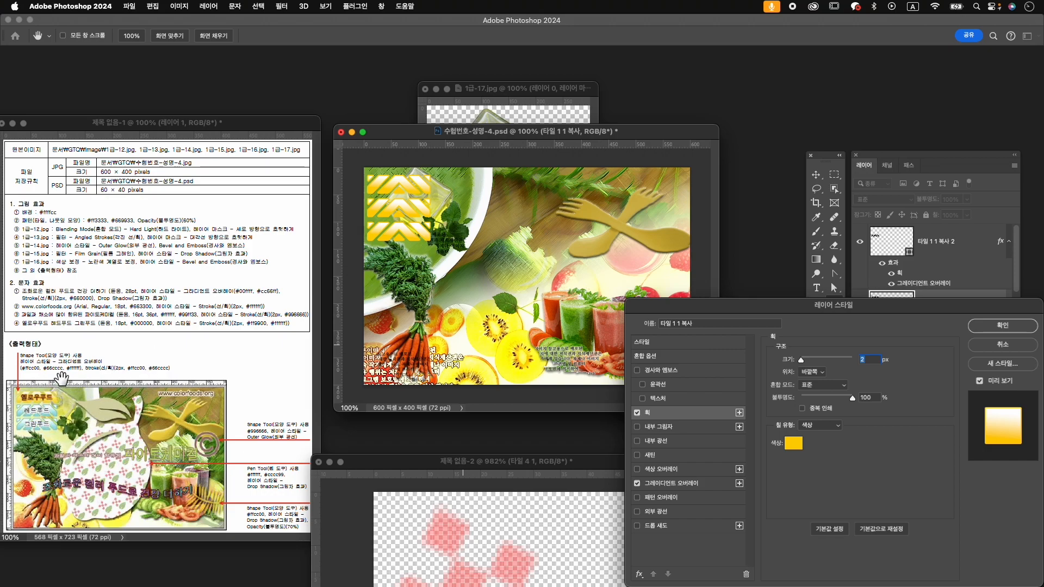
click(793, 443)
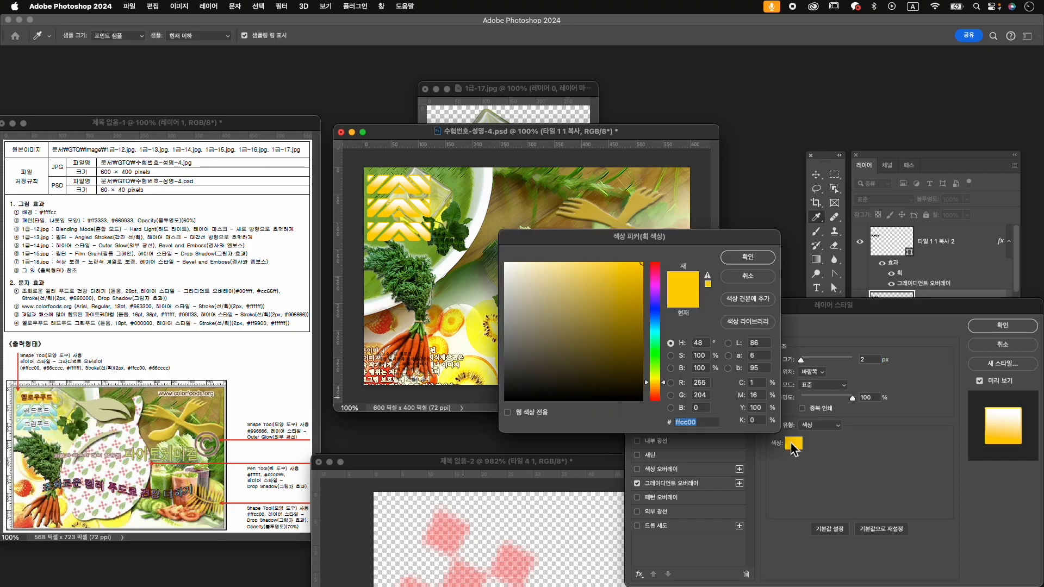
text(66cccc)
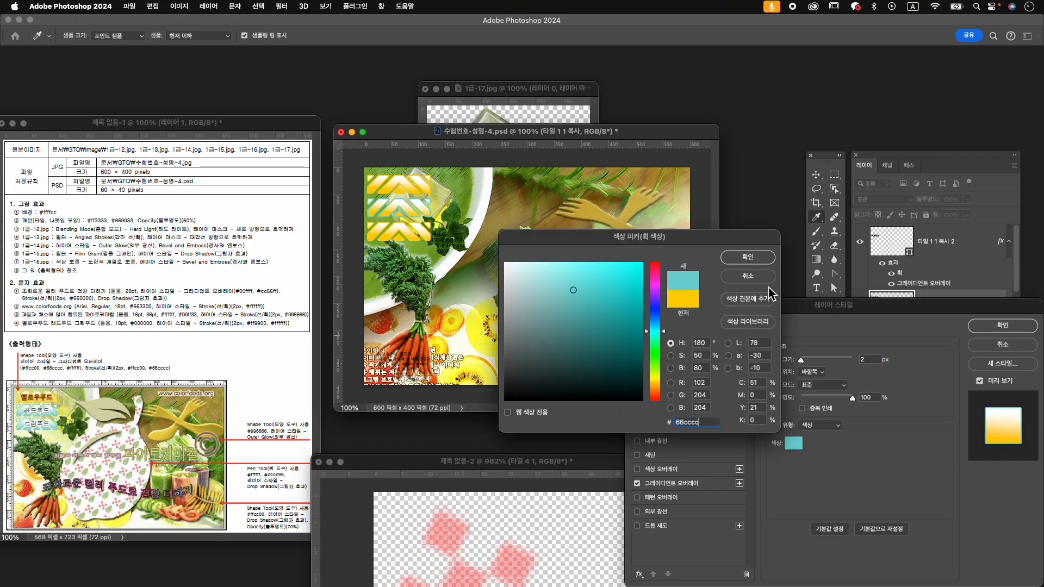
click(747, 260)
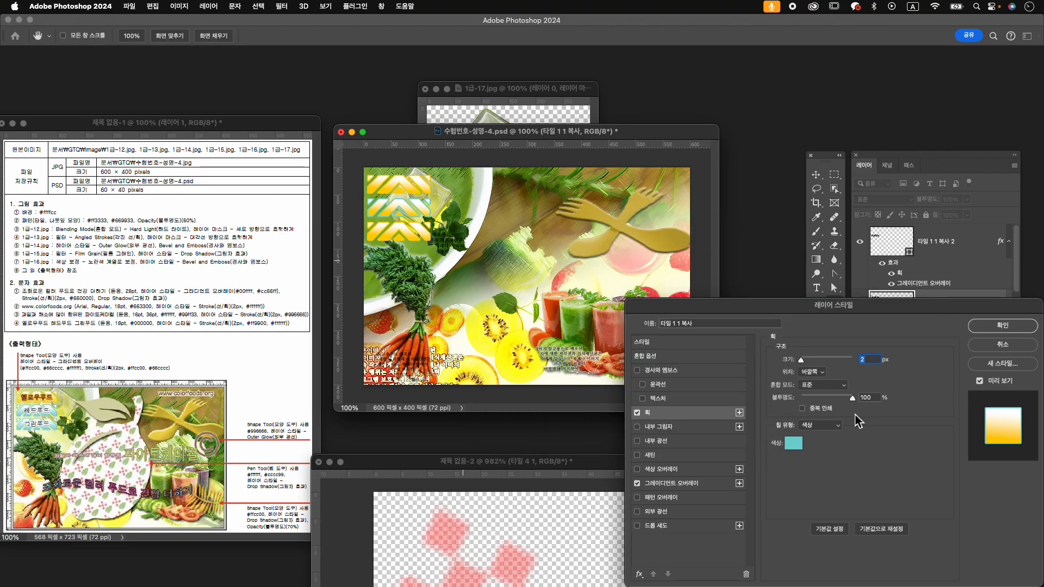
click(1000, 326)
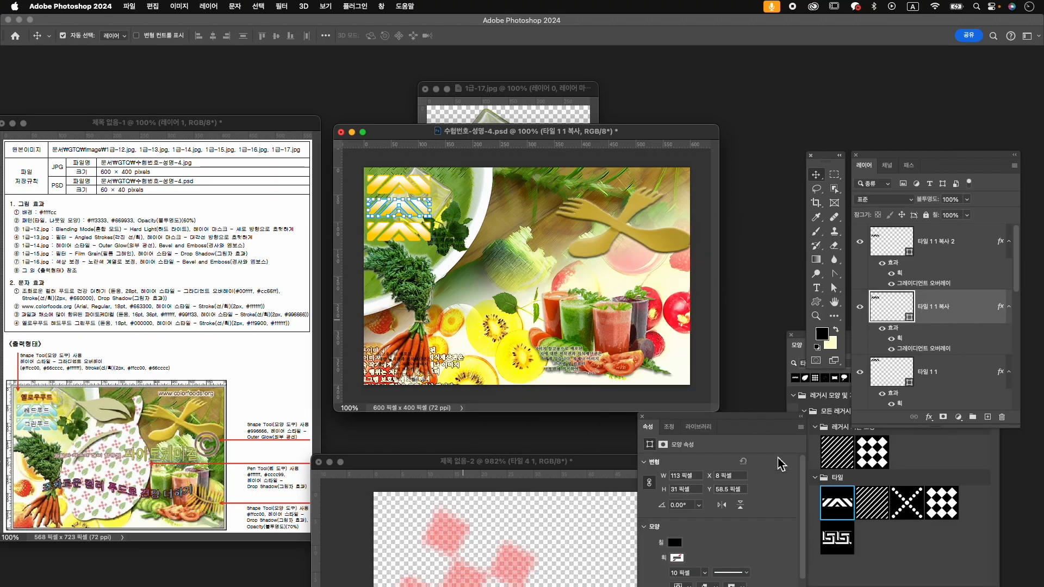
- Set the starting color stop of the middle tile's gradient overlay to #66cccc
double_click(937, 348)
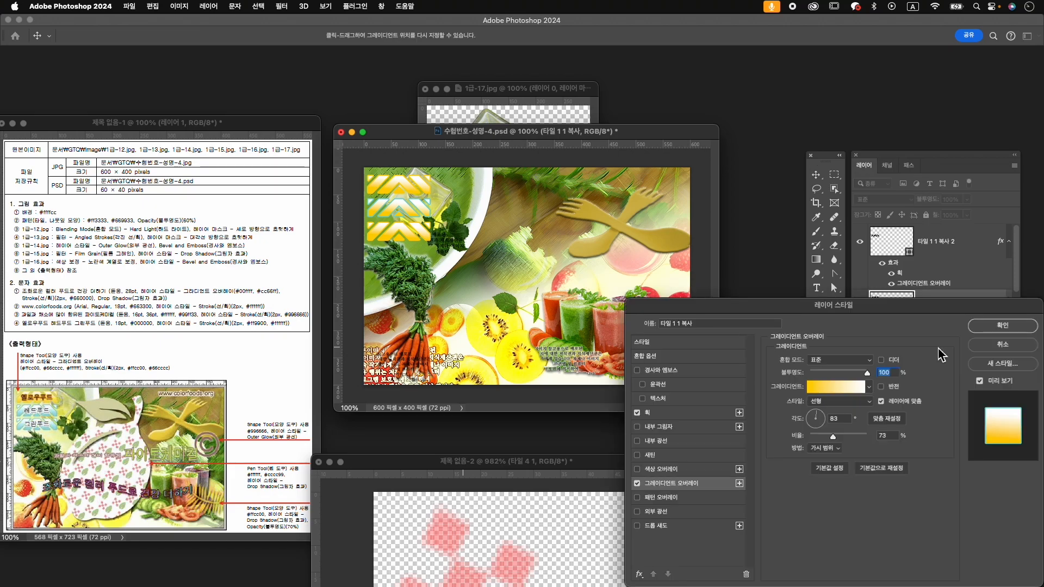
click(831, 388)
double_click(560, 414)
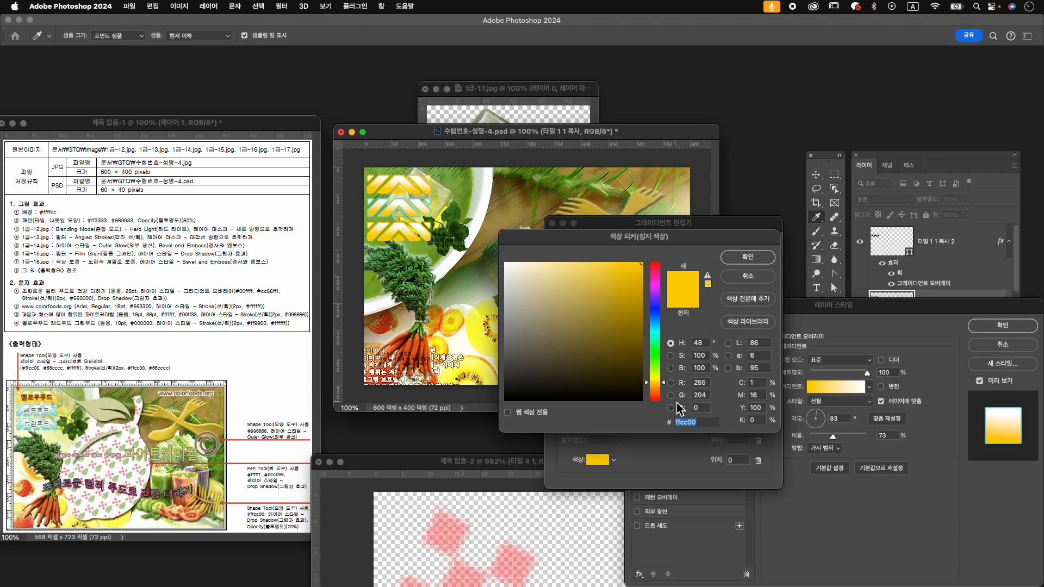
text(66cccc)
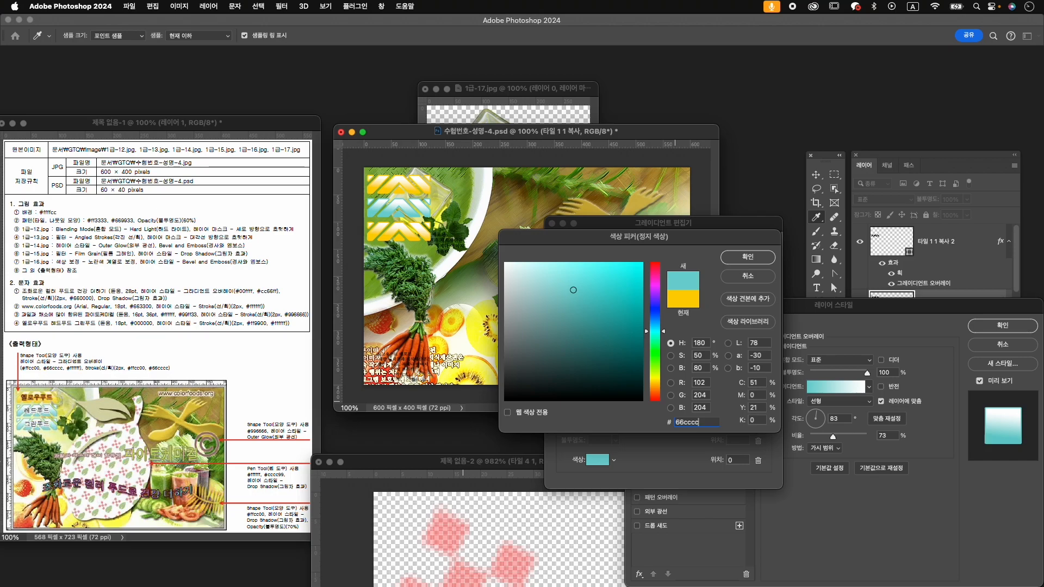
key(Return)
click(761, 253)
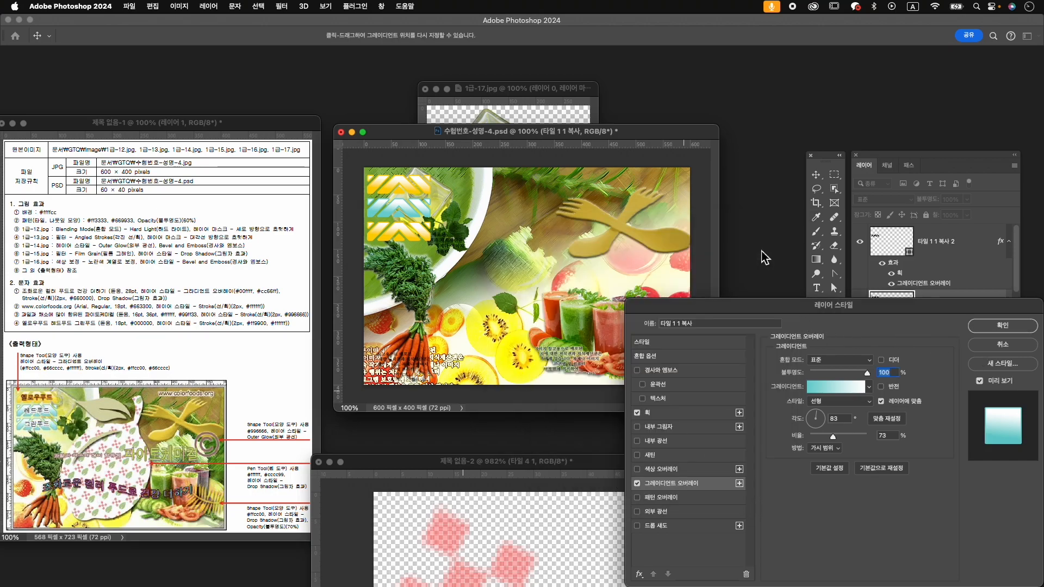
click(1002, 325)
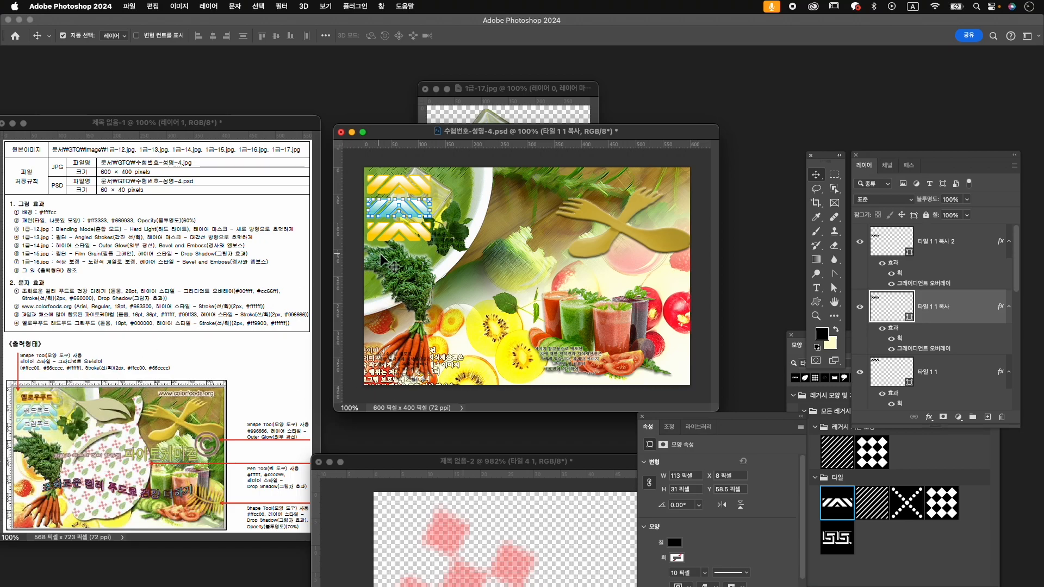
- Nudge the original tile up to Y 11.5 px and the lowest tile copy up to Y 91 px
click(963, 367)
scroll(954, 305, down, 1)
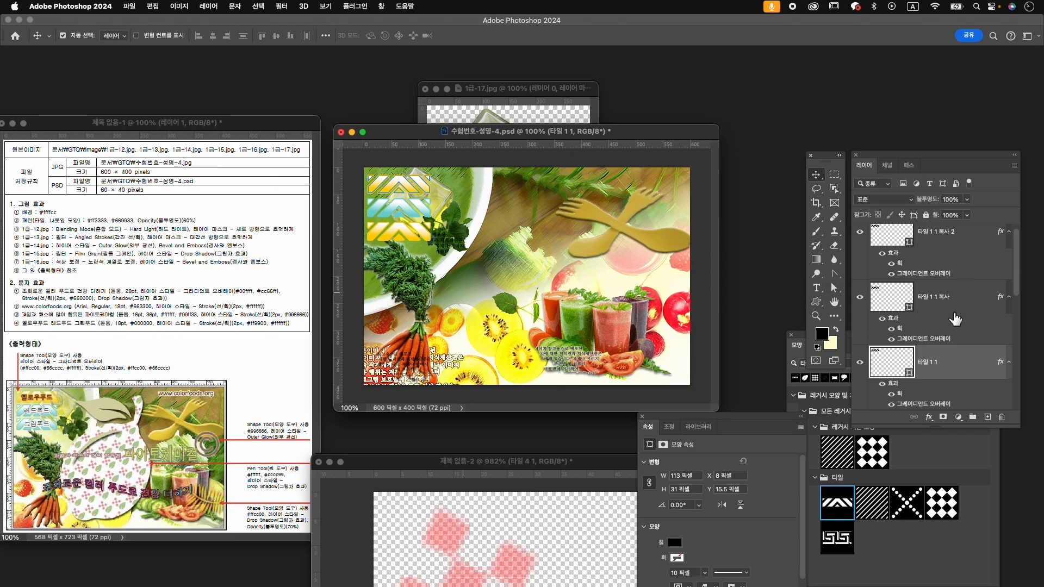
click(954, 250)
key(super+t)
key(Up)
key(Up)
key(Up)
key(Up)
key(Up)
key(Up)
key(Up)
key(Up)
key(Up)
key(Up)
key(Up)
key(Return)
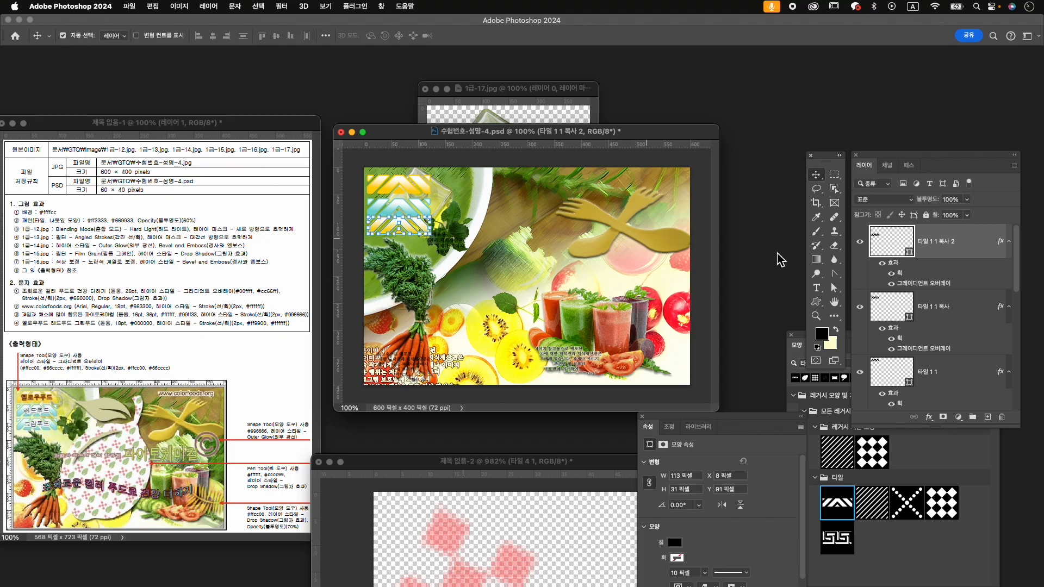
- Even out the spacing of the three repositioned tile shapes again by distributing their vertical centers
click(930, 370)
click(948, 301)
click(946, 365)
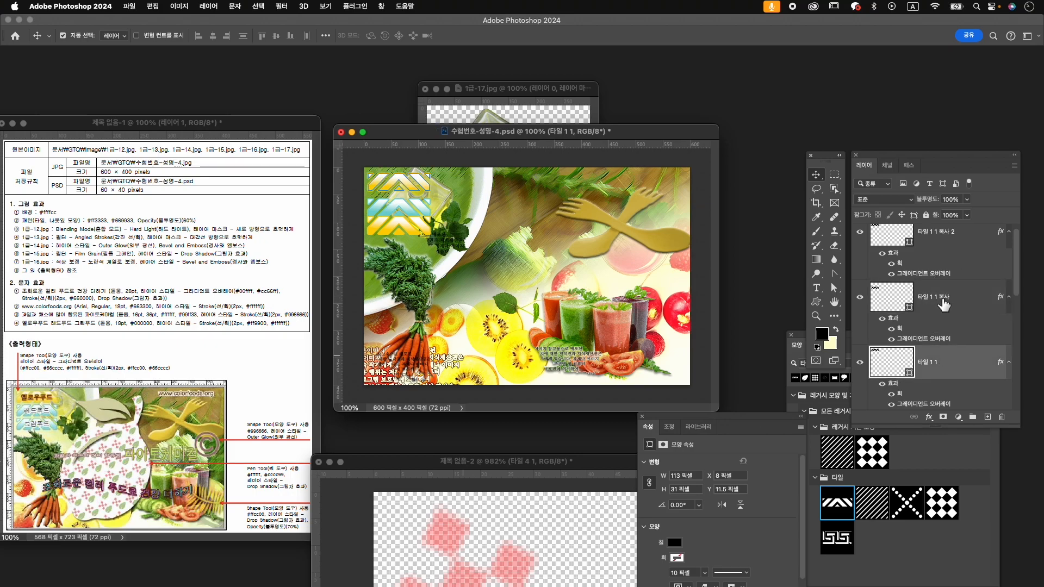
shift+click(946, 241)
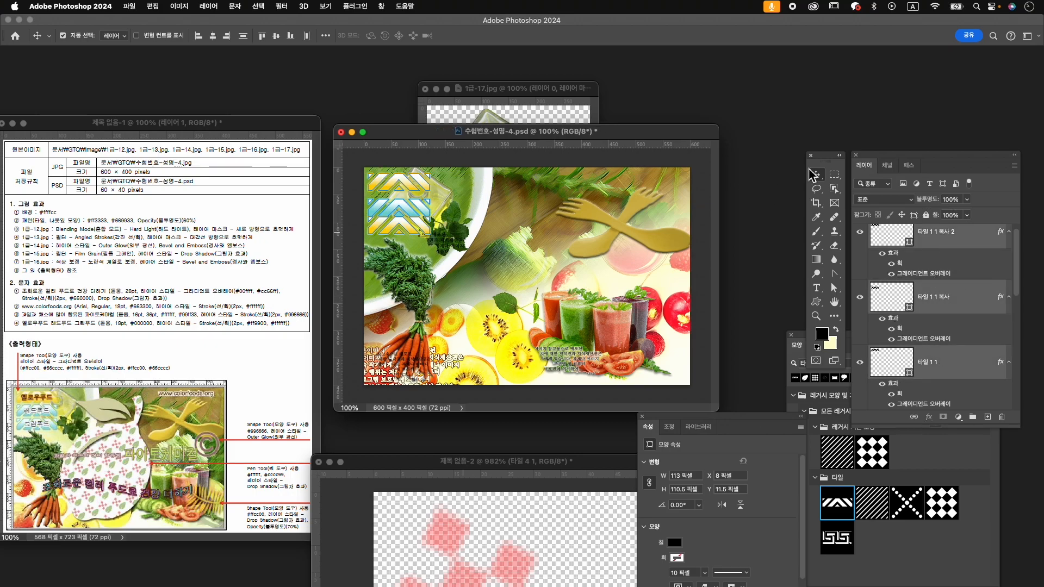
click(326, 36)
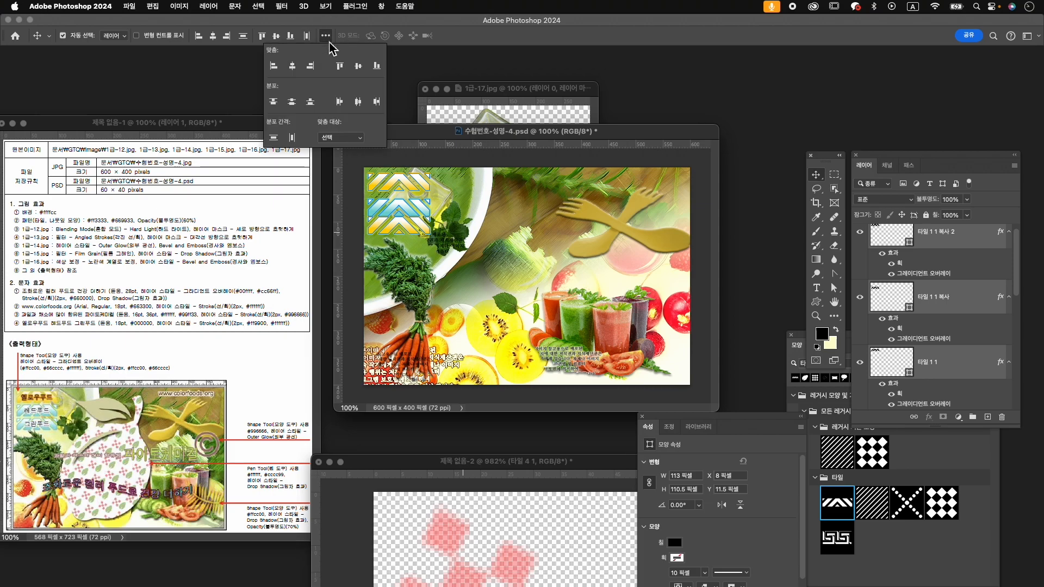
click(292, 102)
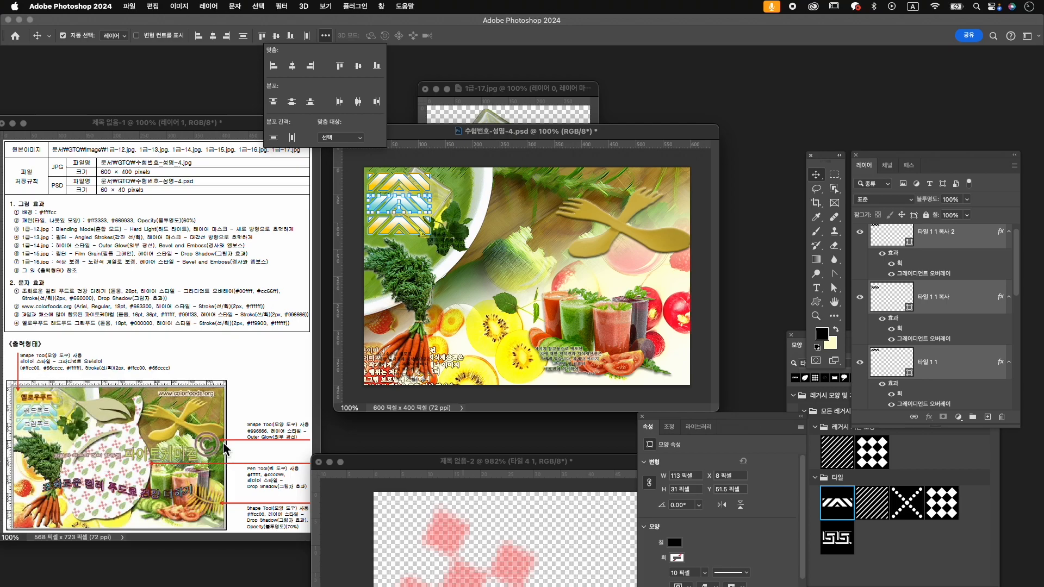
click(806, 333)
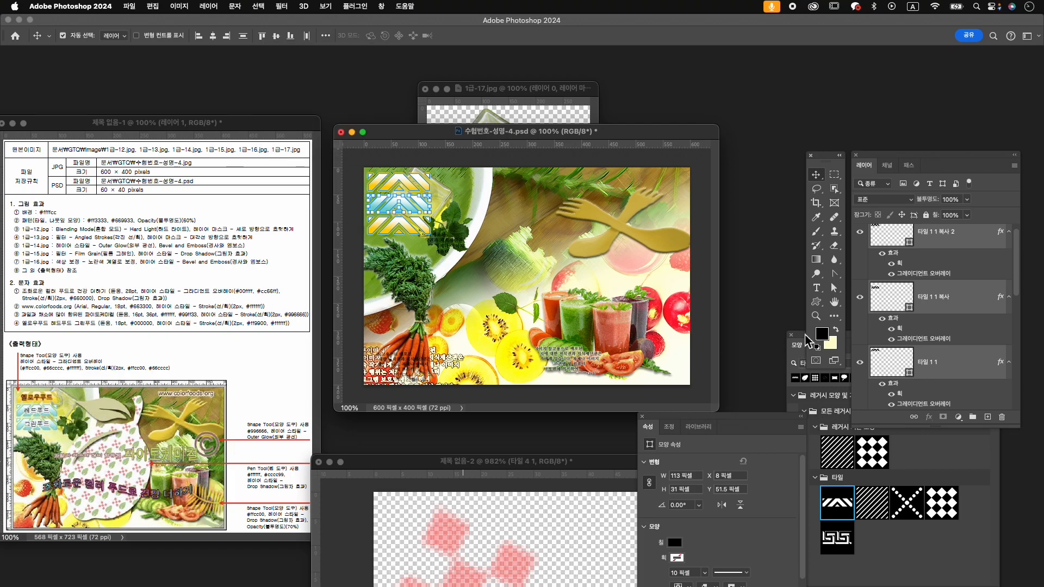
- Select the topmost tile layer (타일 1 1 복사 2) and clear the 타일 filter from the shape library search
click(925, 250)
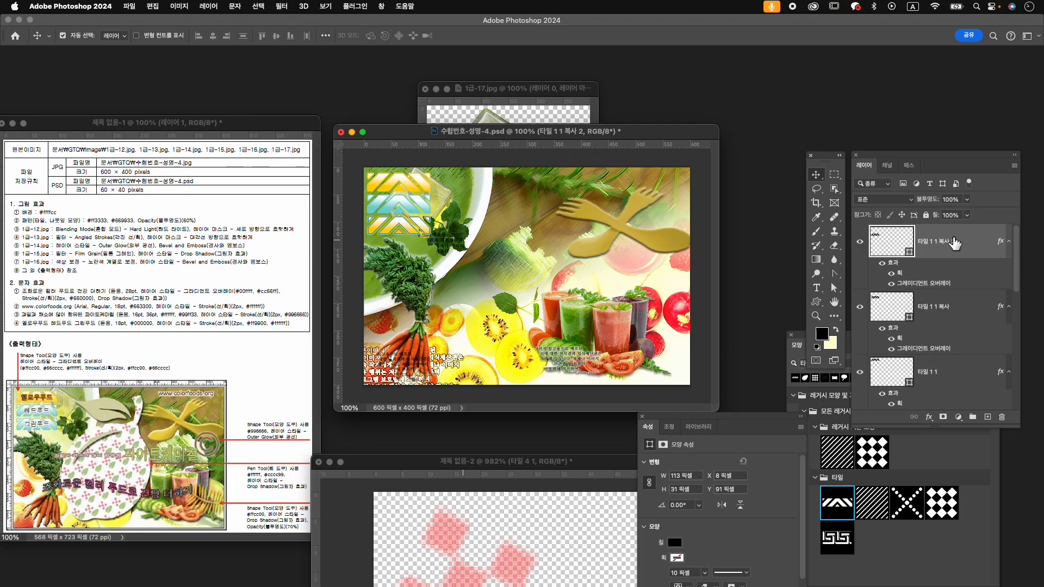
click(925, 541)
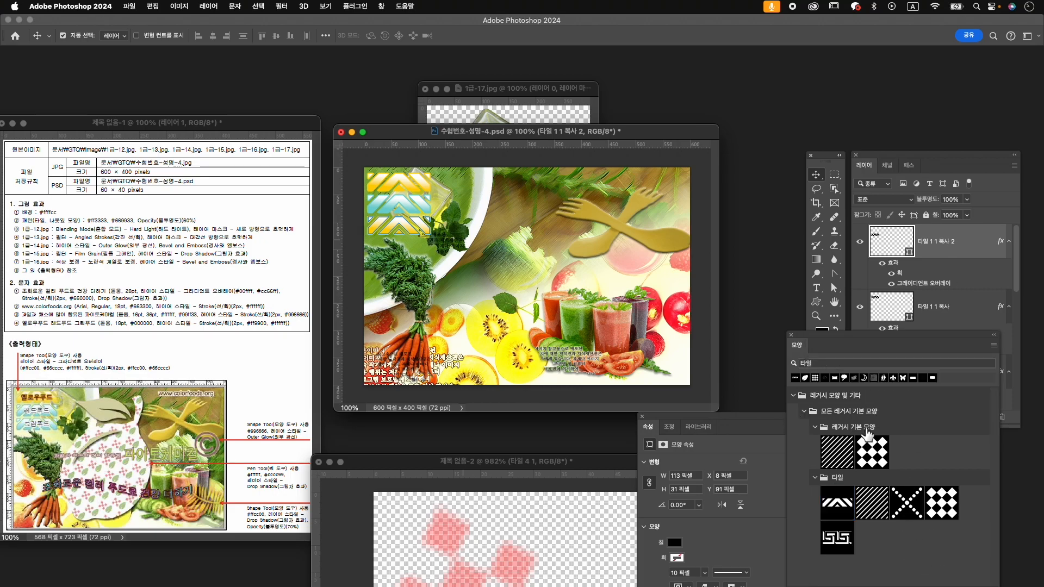
double_click(841, 367)
key(BackSpace)
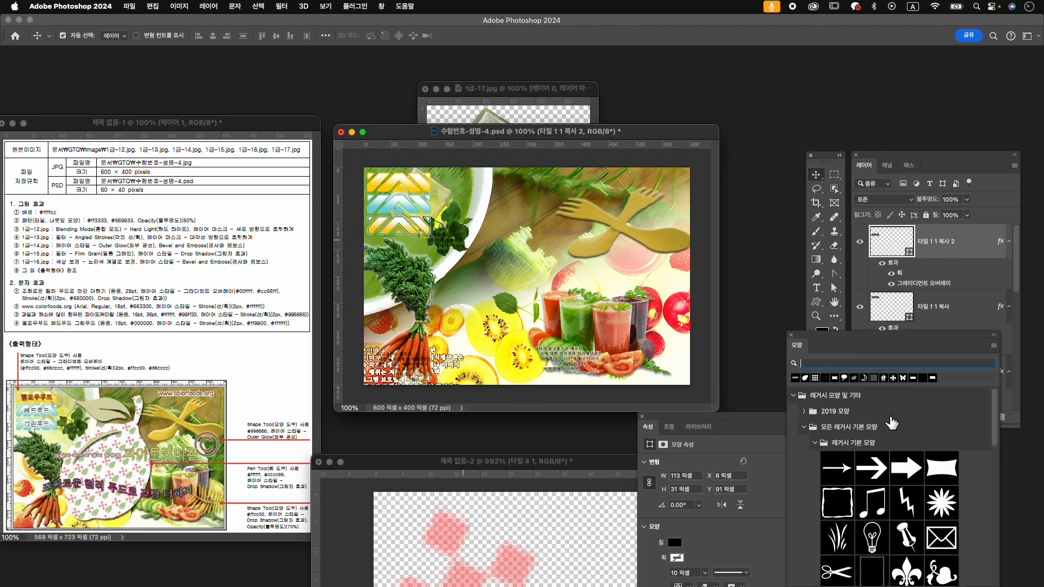
- Choose the copyright symbol from the 기호 group of the legacy default shapes
scroll(891, 456, down, 10)
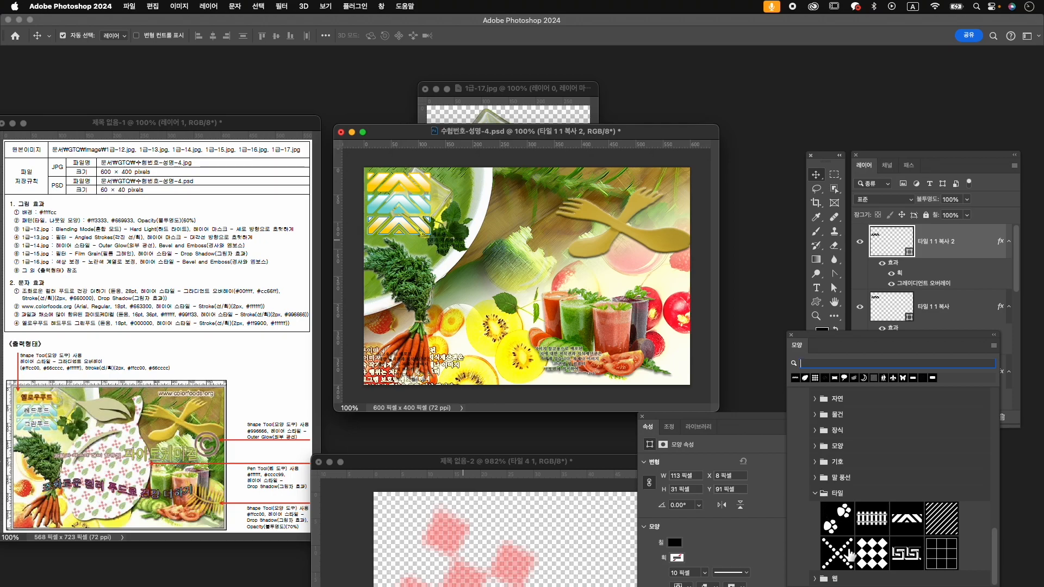
click(817, 581)
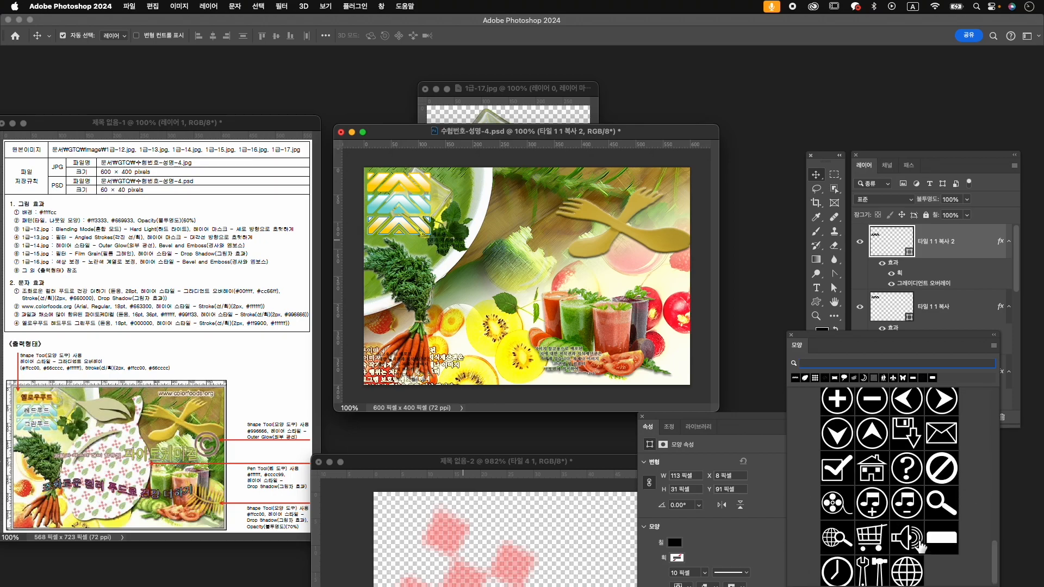
scroll(931, 515, up, 2)
scroll(931, 515, down, 2)
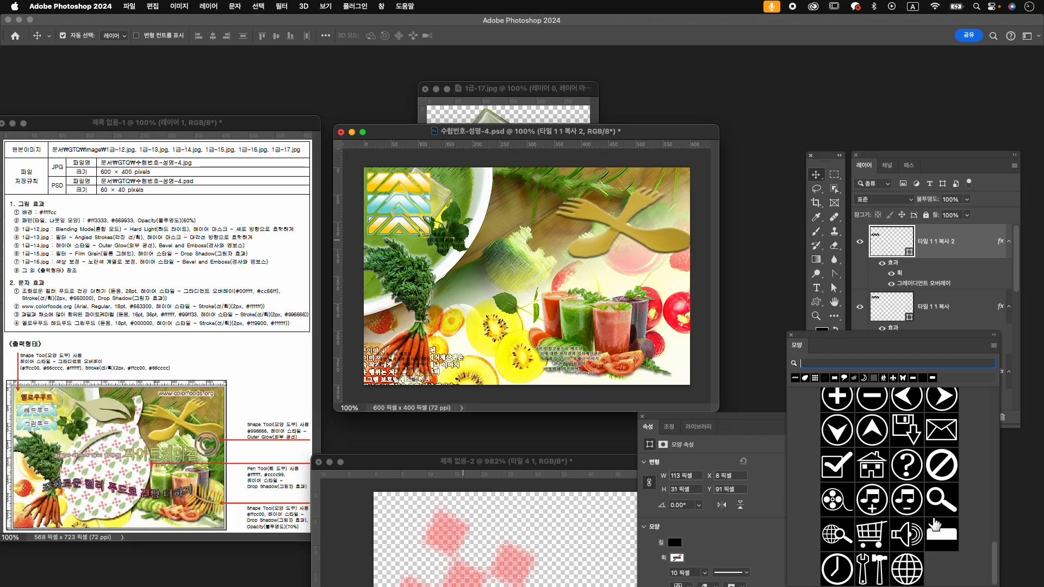
scroll(935, 524, up, 4)
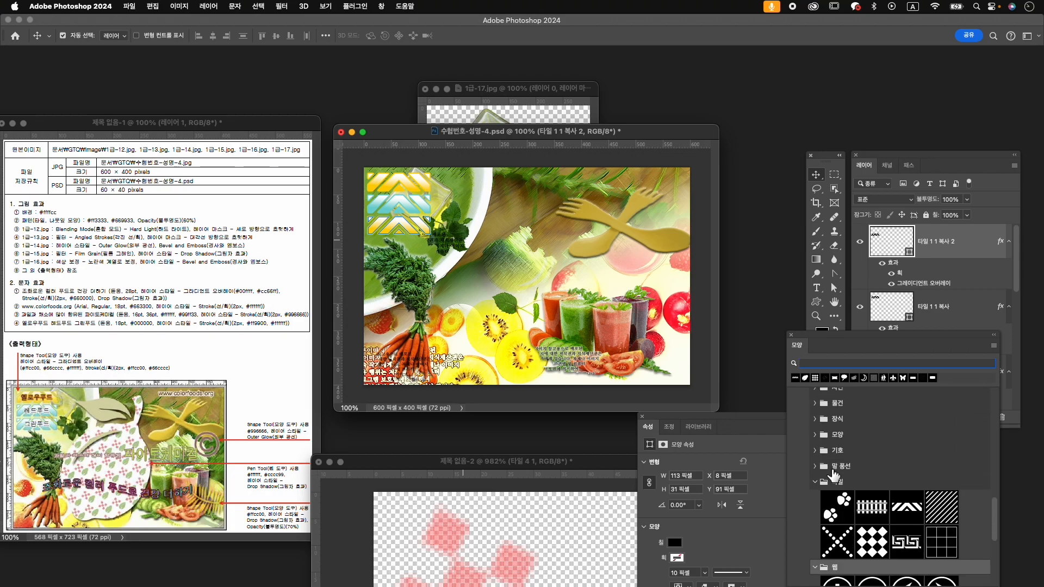
click(817, 451)
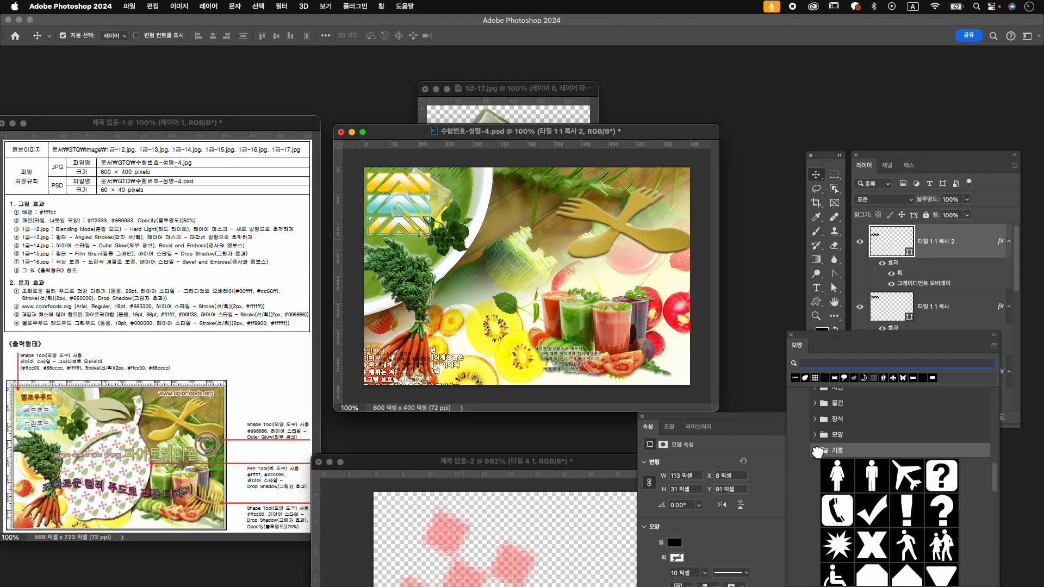
scroll(899, 475, down, 6)
scroll(900, 475, down, 4)
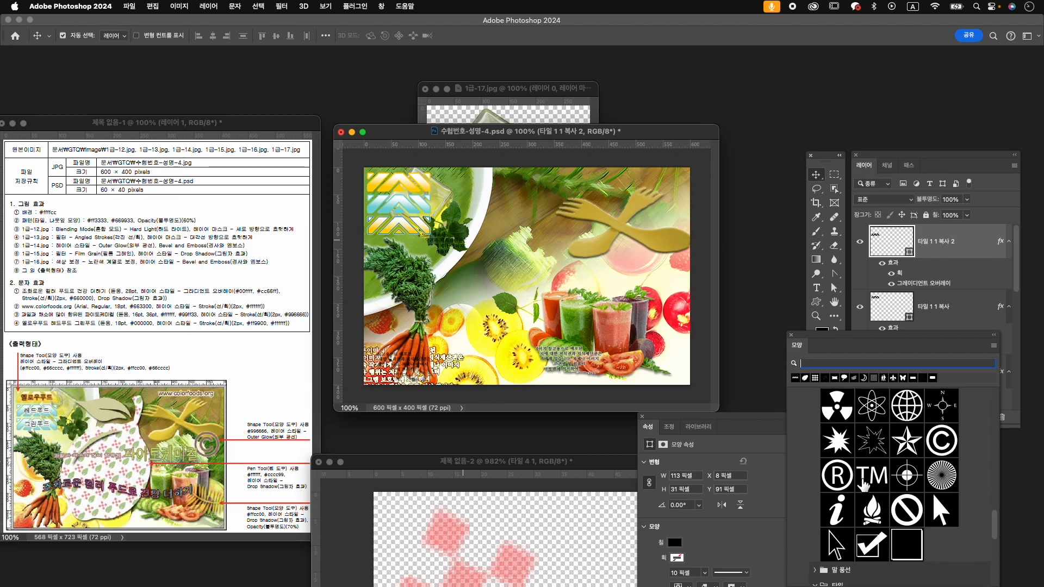
click(941, 441)
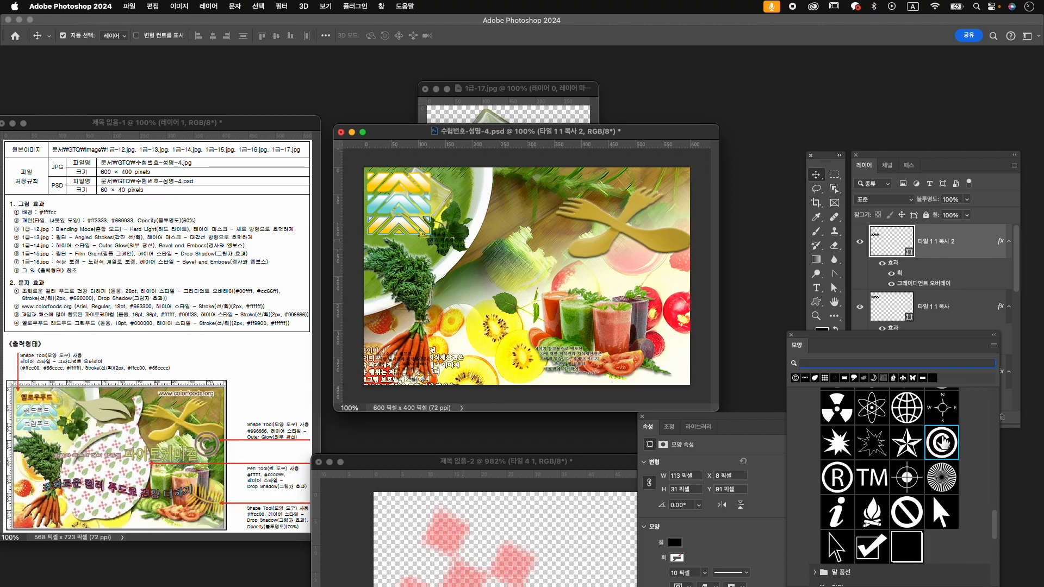
- Draw the copyright symbol about 81 px wide above the red fruit beside the smoothie glasses and set its fill to #996666
click(817, 301)
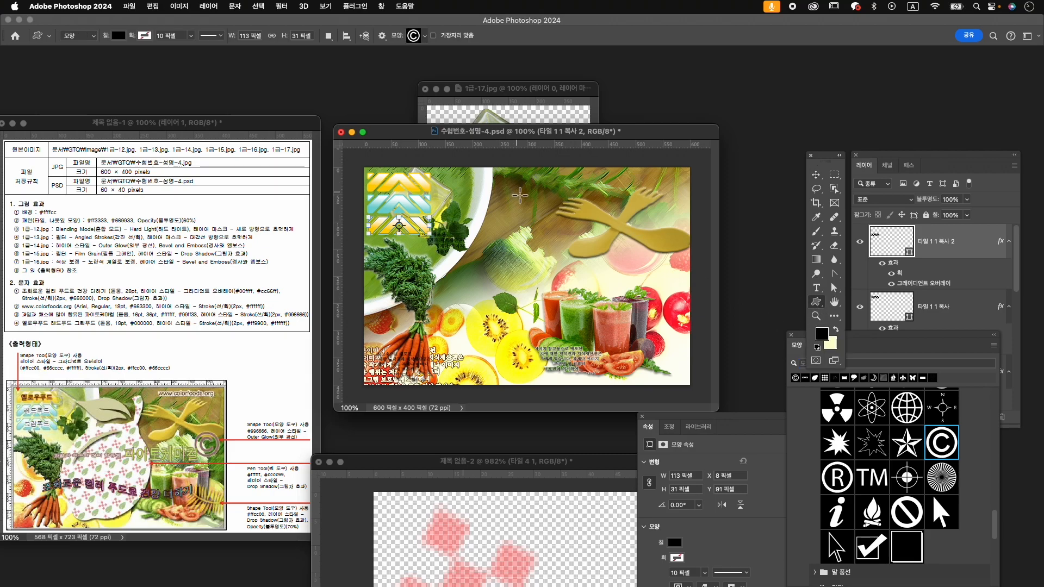
drag(637, 255, 678, 297)
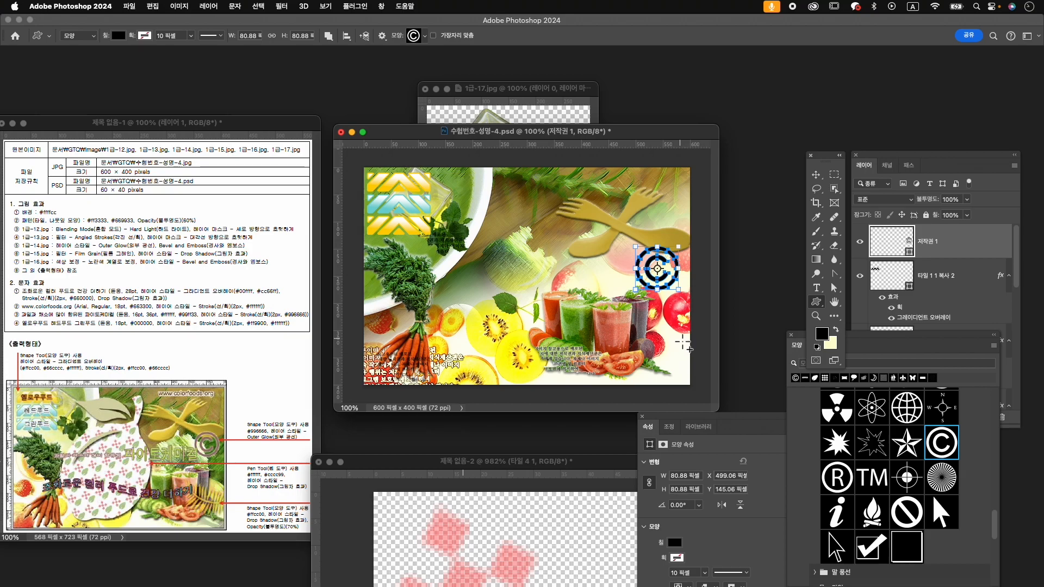
click(674, 542)
click(789, 401)
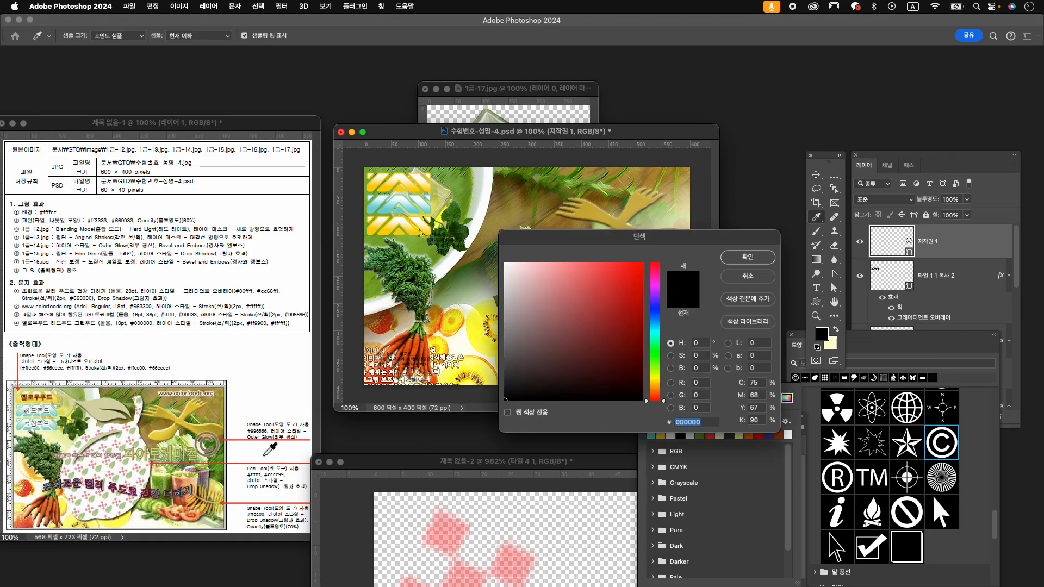
text(99)
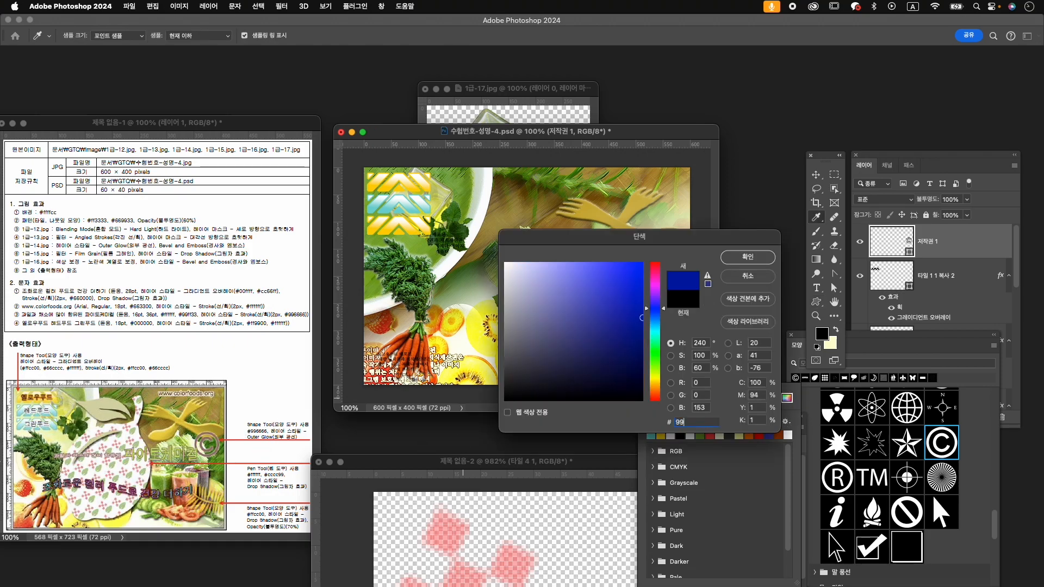
text(6666)
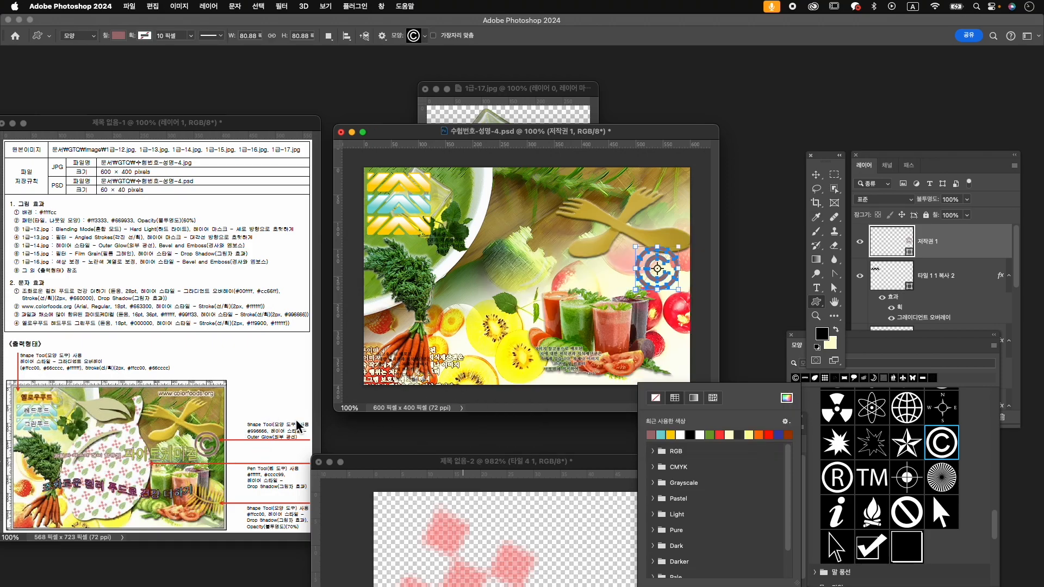
- Add an Outer Glow layer style to the copyright symbol layer (저작권 1)
click(961, 247)
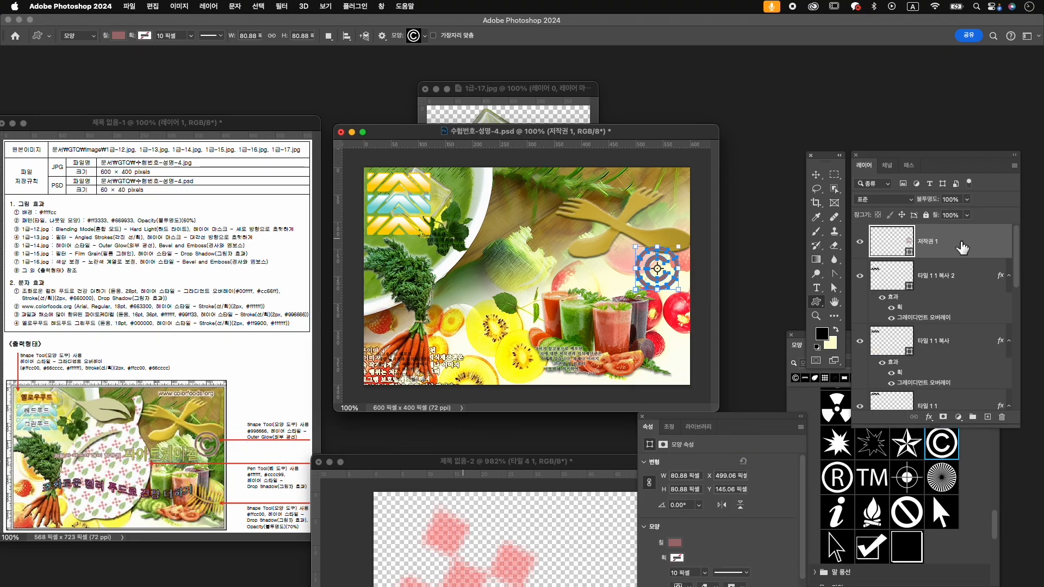
click(928, 417)
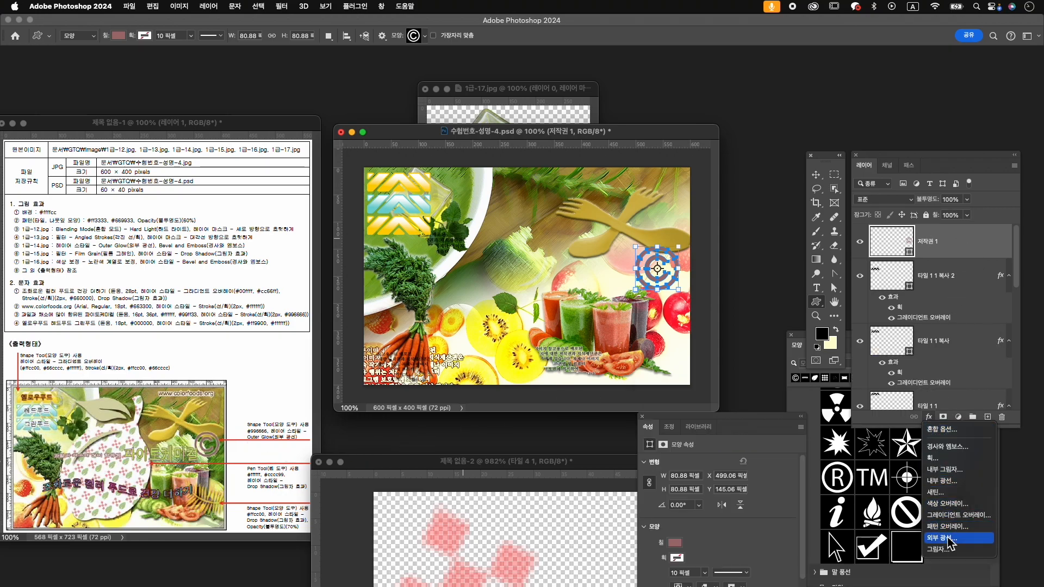
click(942, 538)
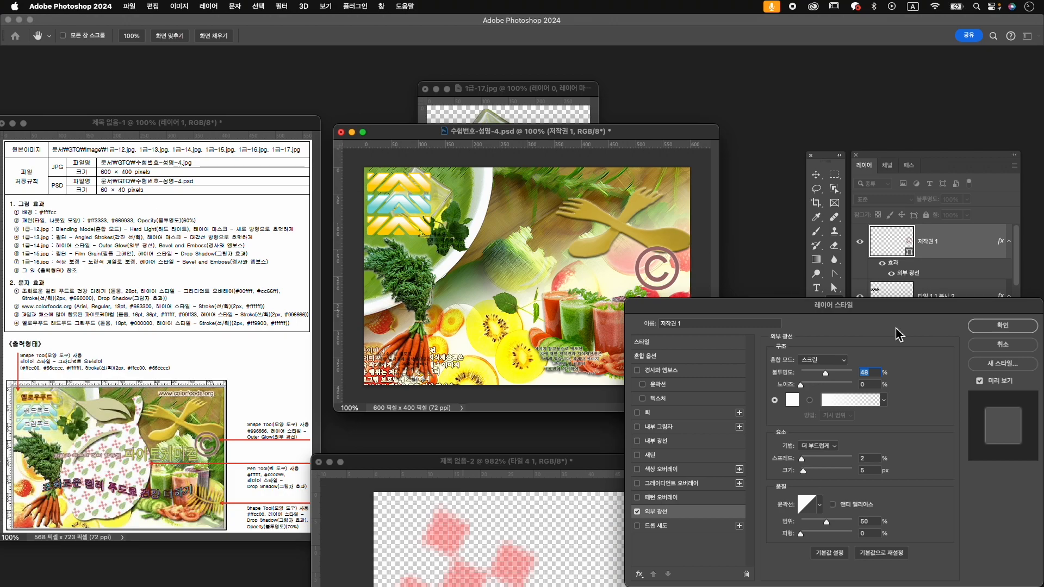
click(1001, 326)
- Scale the copyright symbol down to about 94% and shift it to about X 508 px, Y 140 px
key(super+t)
drag(637, 289, 643, 289)
key(Up)
key(Up)
key(Up)
key(Up)
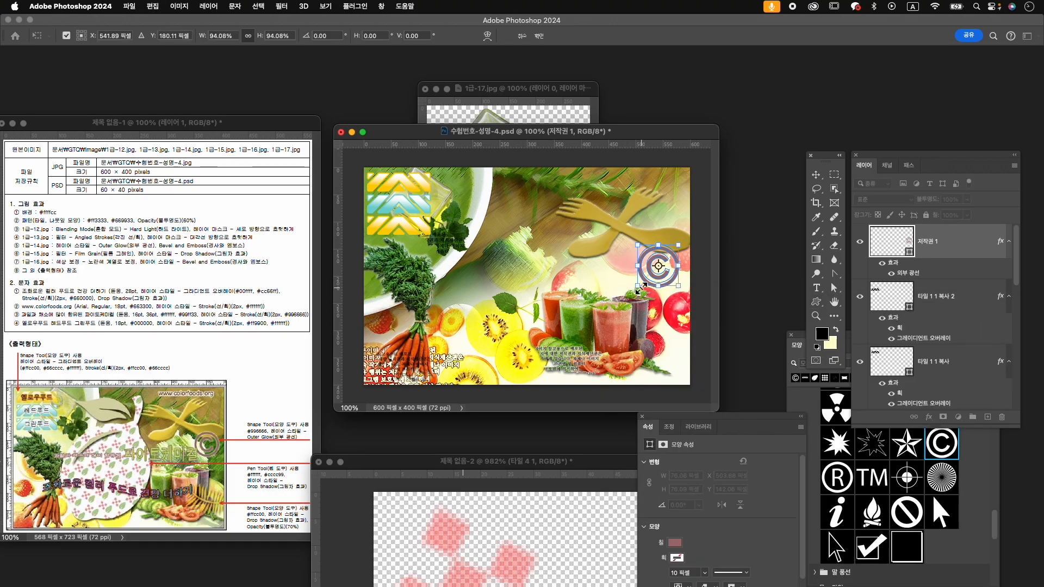
key(Right)
key(Right)
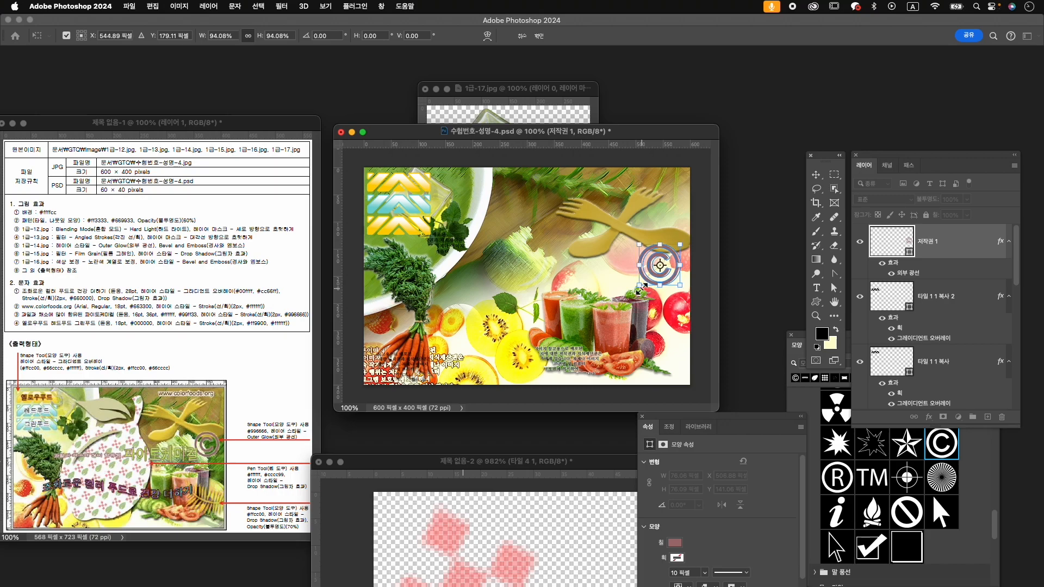
key(Return)
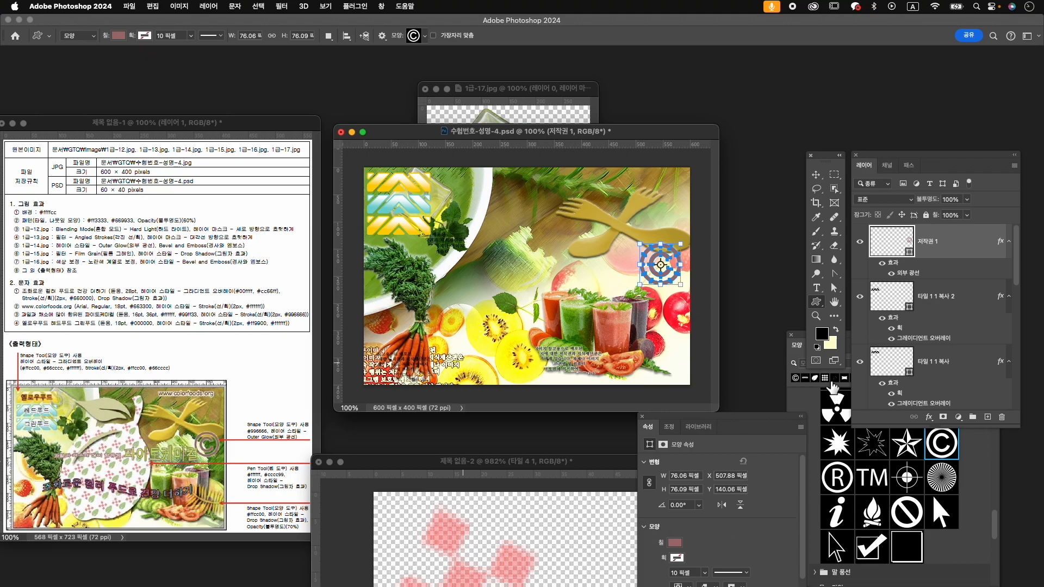
- Search the shape library for 고사리, choose the legacy nature fern, and draw it about 125 × 99 px over the smoothie glasses
click(812, 403)
key(ctrl+space)
text(고사리)
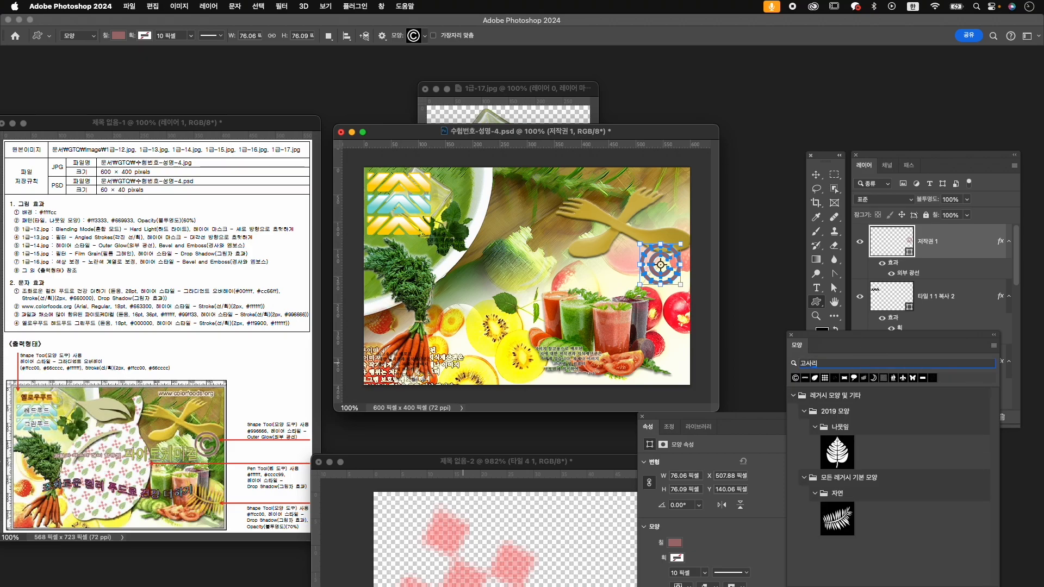
click(846, 516)
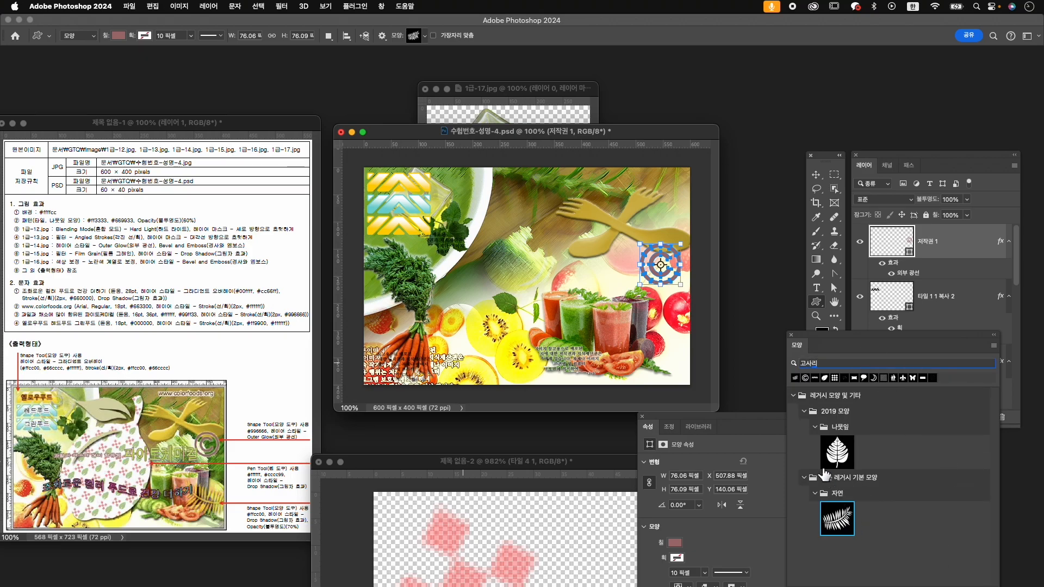
click(817, 304)
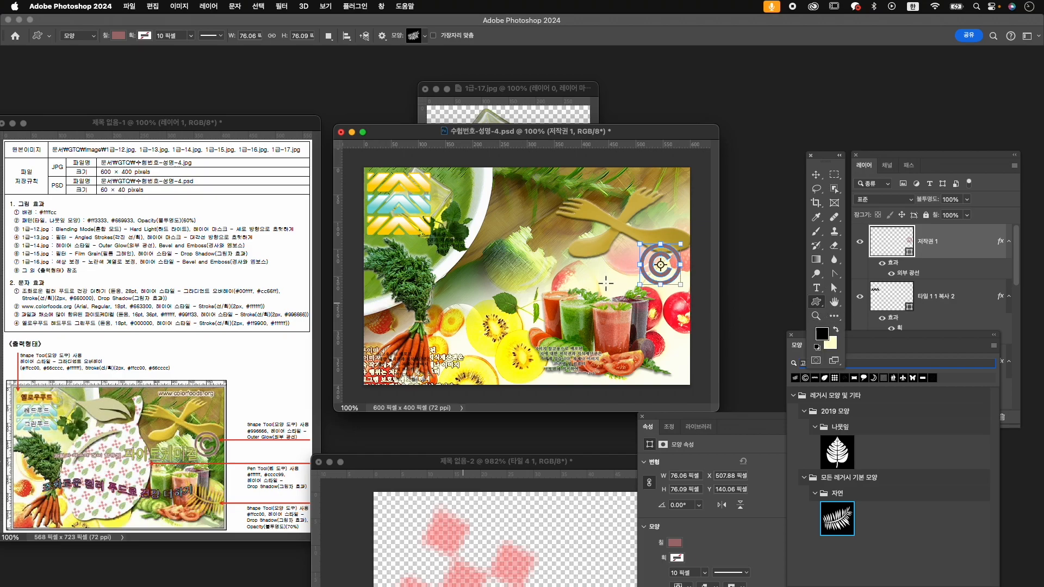
drag(624, 314, 687, 364)
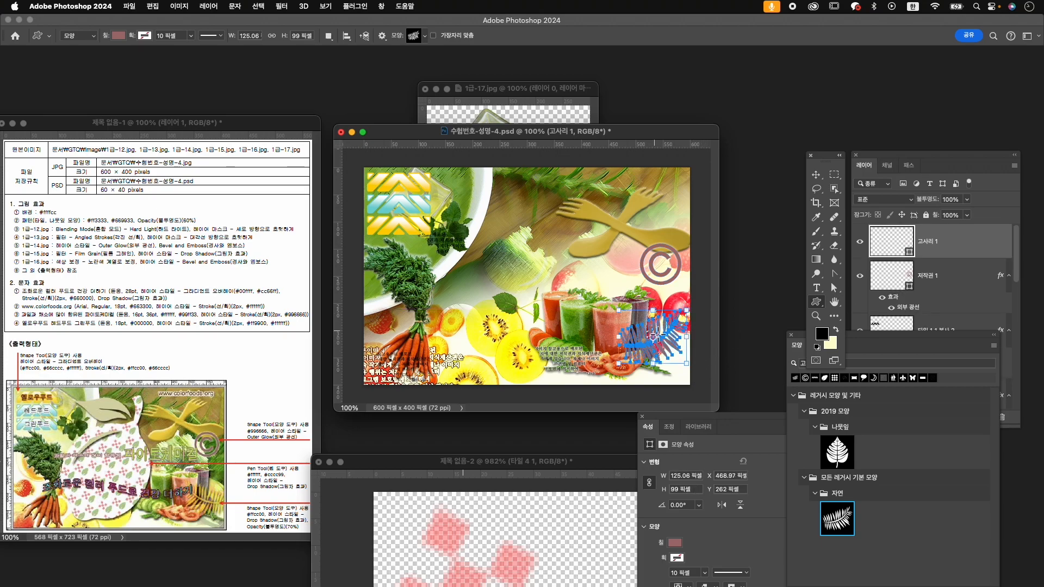
- Flip the fern shape horizontally and move it toward the image's lower-right corner, centered at about X 546 px, Y 317 px
key(super+t)
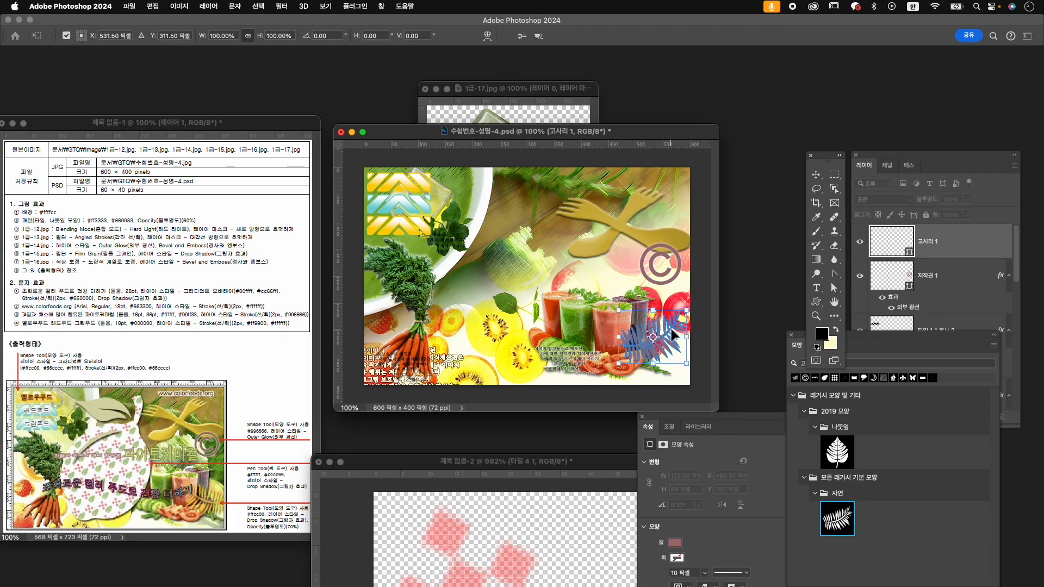
right_click(674, 332)
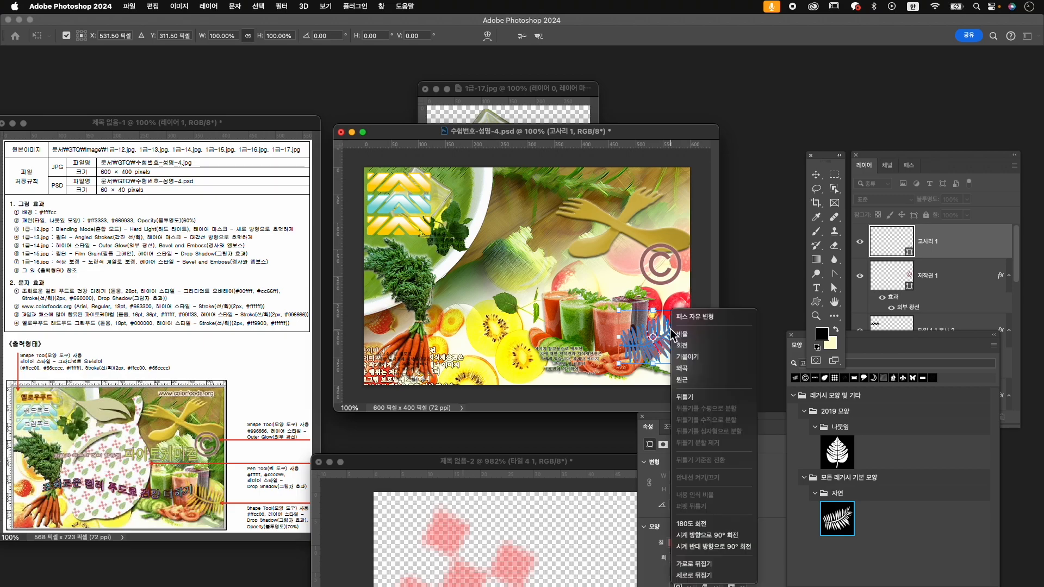
click(695, 566)
drag(673, 354, 683, 356)
key(Down)
key(Down)
key(Down)
key(Down)
key(Down)
key(Down)
key(Down)
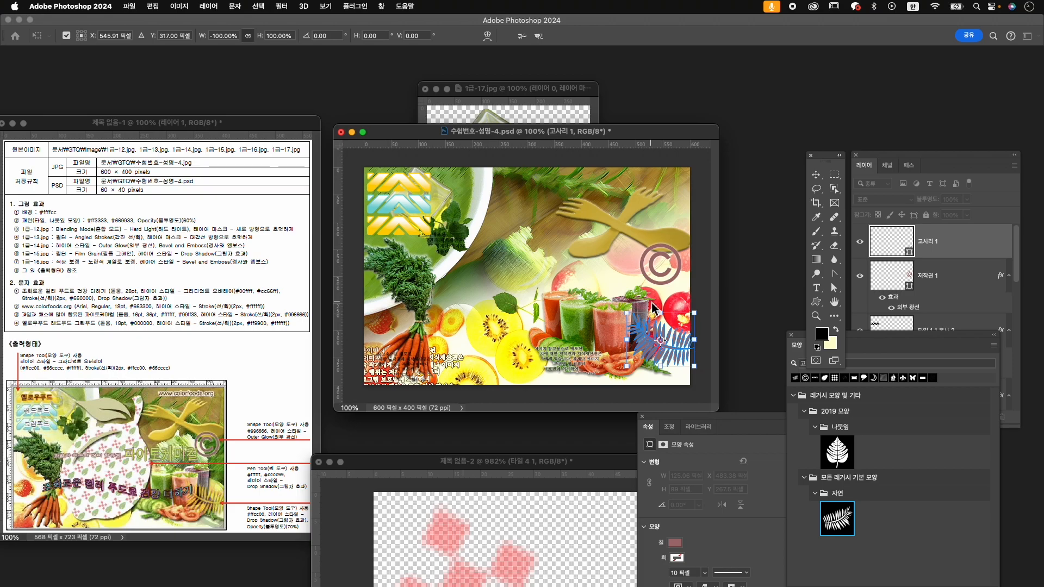
- Scale the fern down to about 92% and rotate it by -16.22°
drag(627, 314, 629, 319)
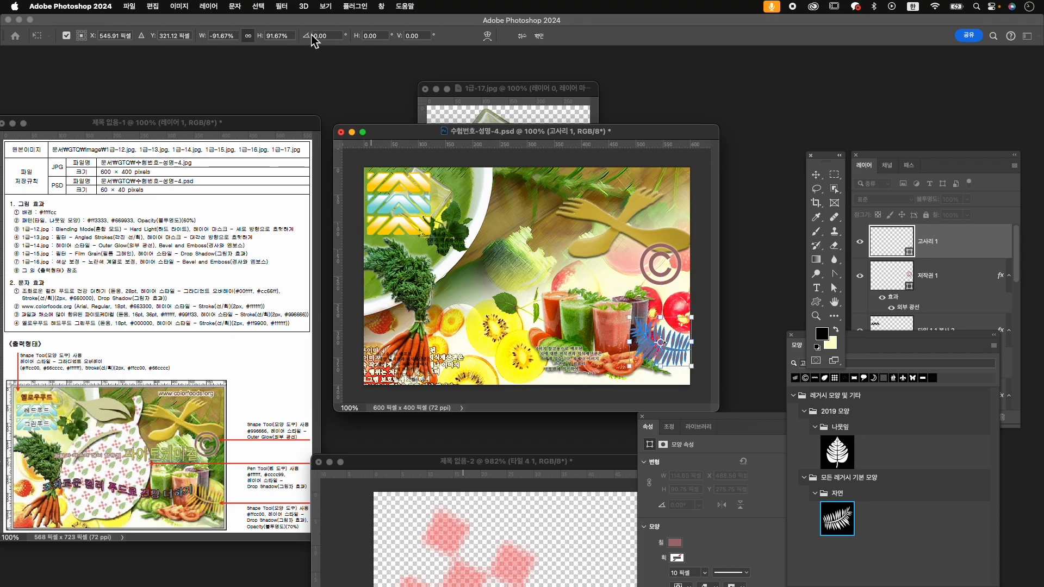
drag(307, 38, 225, 64)
drag(310, 42, 234, 47)
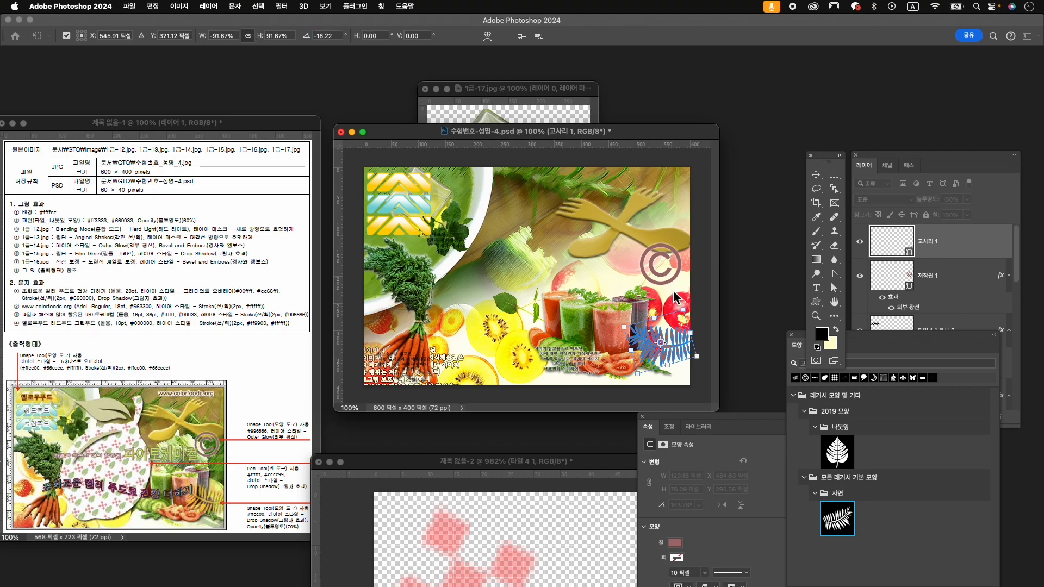
click(950, 240)
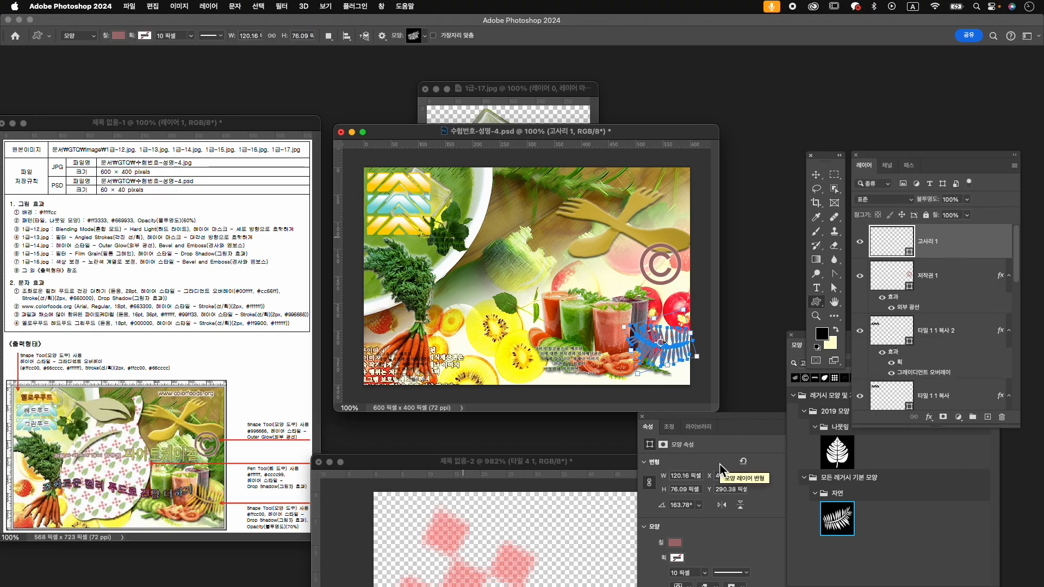
- Set the fern shape's fill color to #ffcc00
click(680, 554)
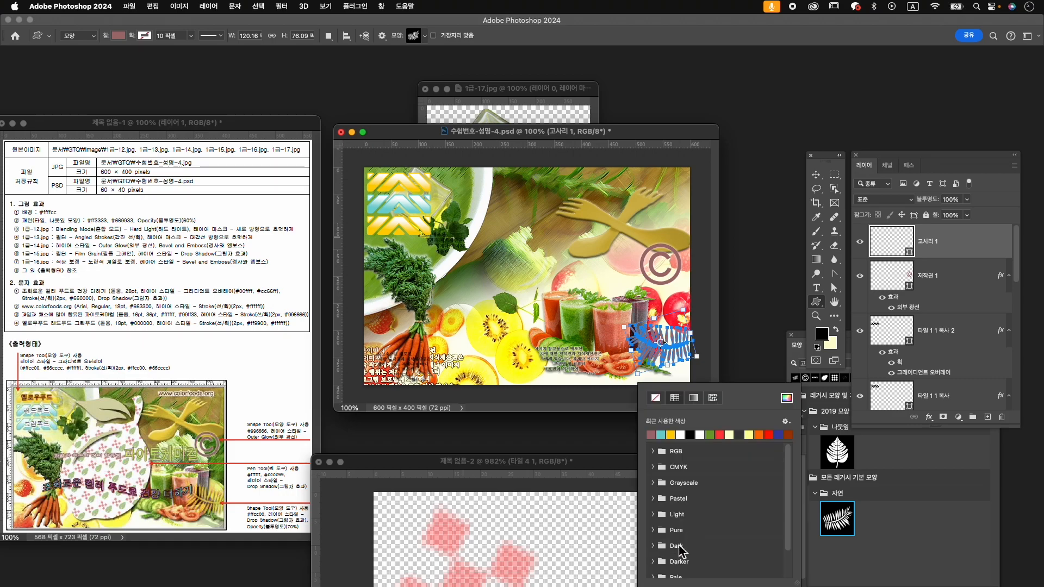
click(787, 398)
text(f)
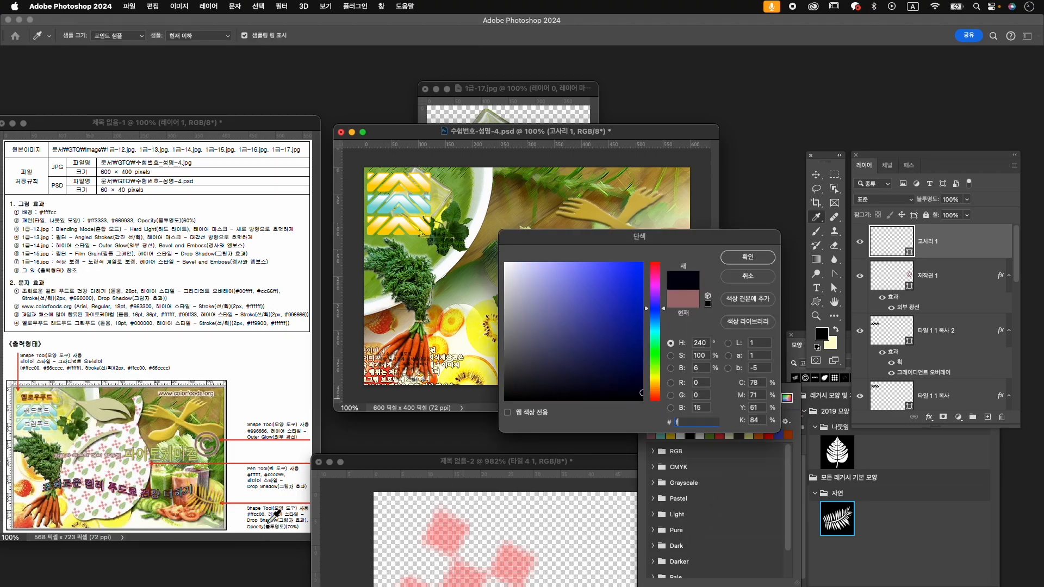
text(fcc00)
key(Return)
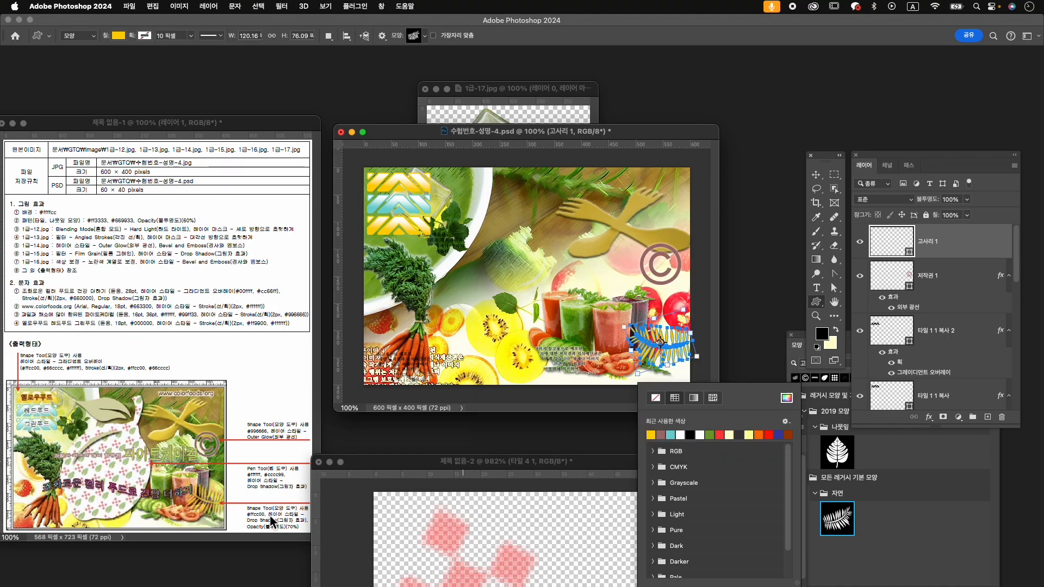
- Add a Drop Shadow layer style to the fern layer (고사리 1) and set its layer opacity to 70%
click(929, 417)
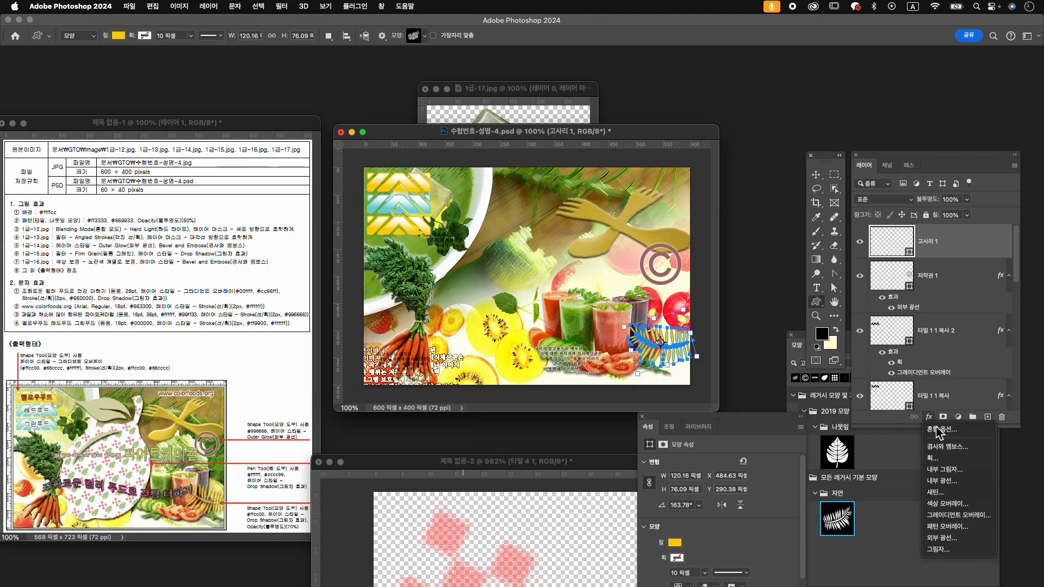
click(946, 549)
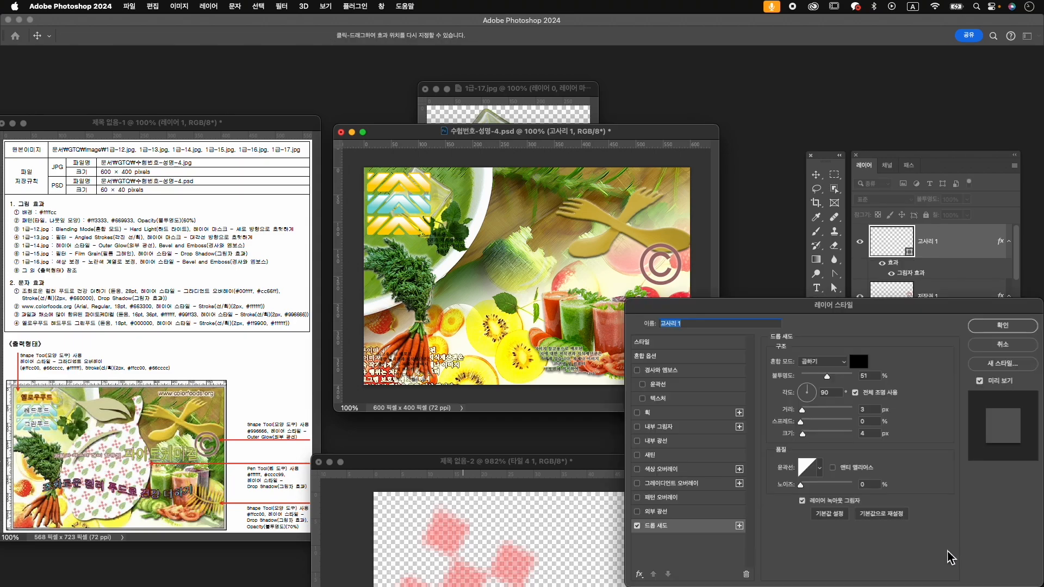
click(1002, 325)
click(956, 200)
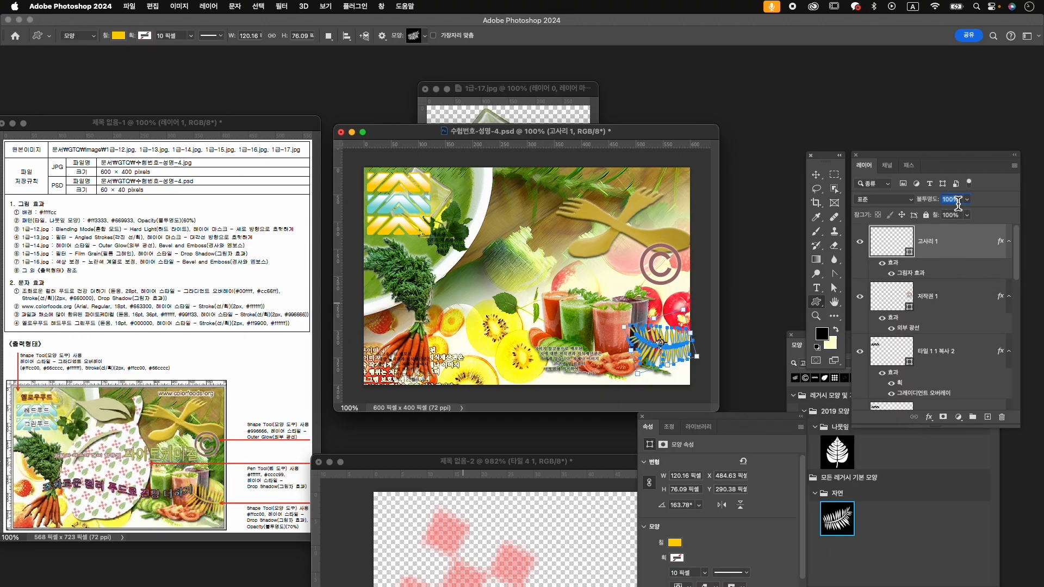
text(70)
key(Return)
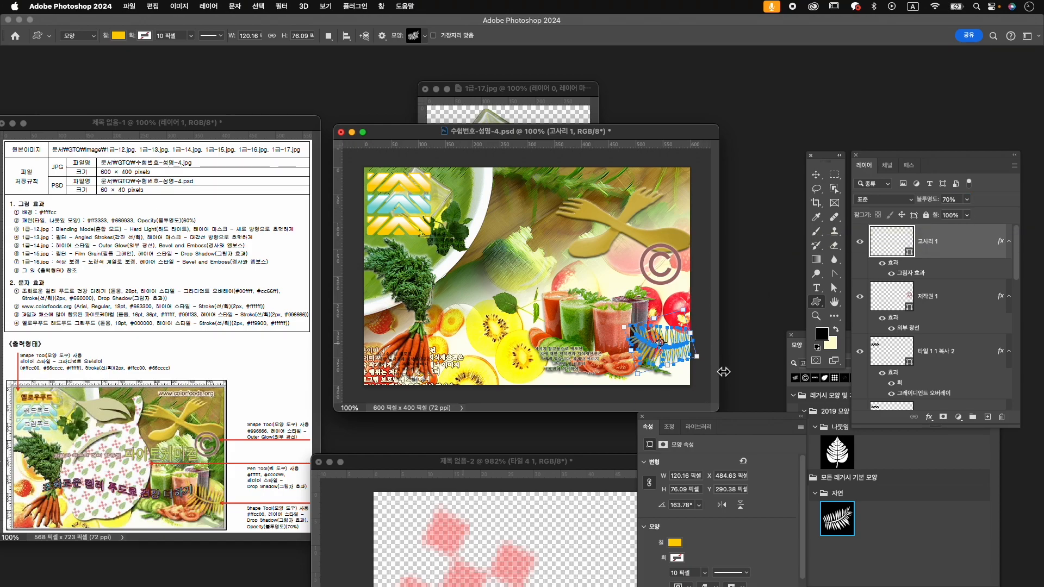
- Enlarge the fern to about 118% and center it at about X 534 px, Y 334 px
key(v)
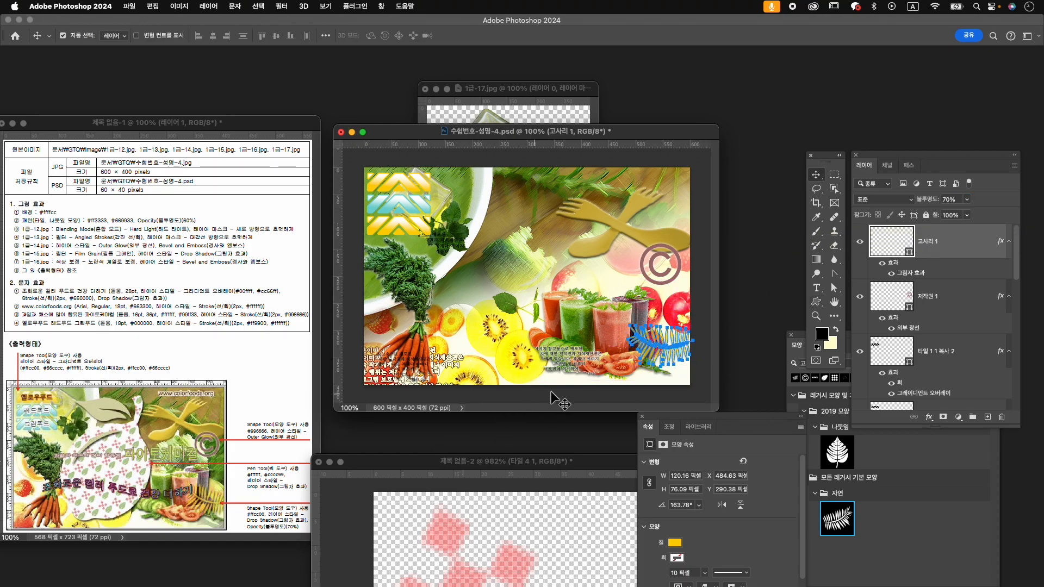
key(ctrl+t)
drag(629, 325, 644, 353)
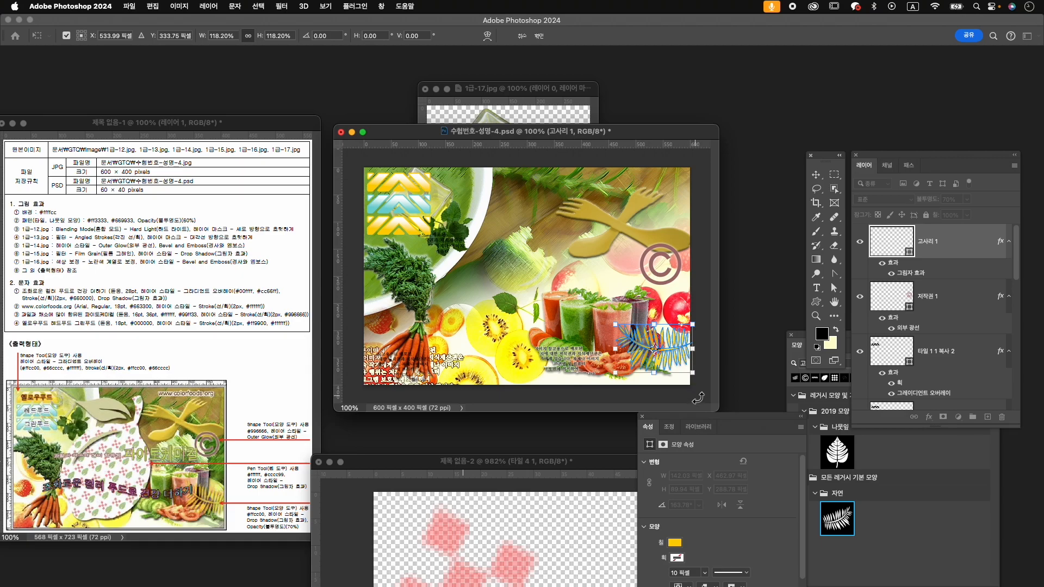
key(Return)
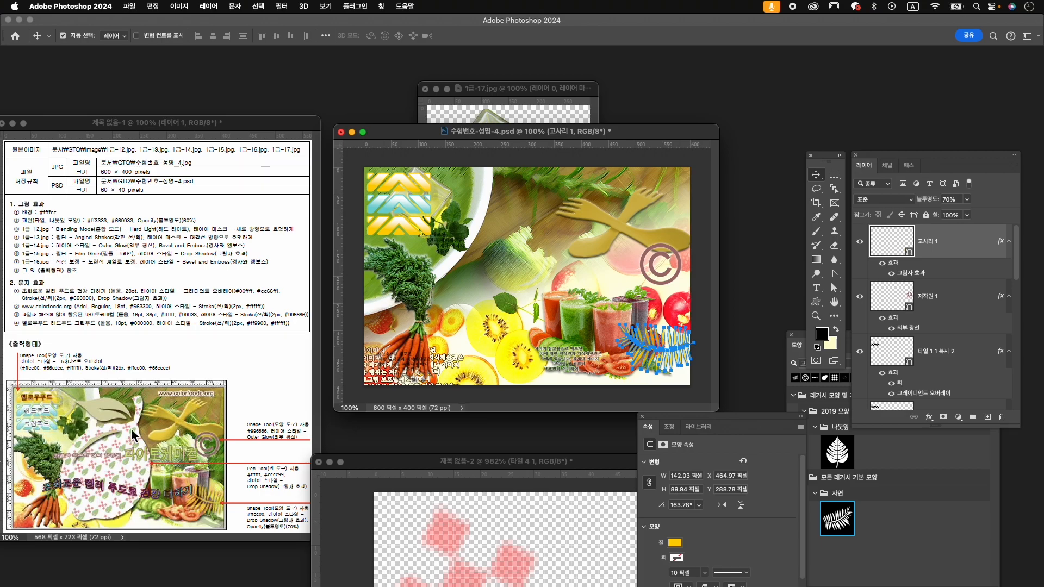
- Choose the Pen tool in shape mode and close the 1급-17.jpg source document
click(834, 274)
click(873, 272)
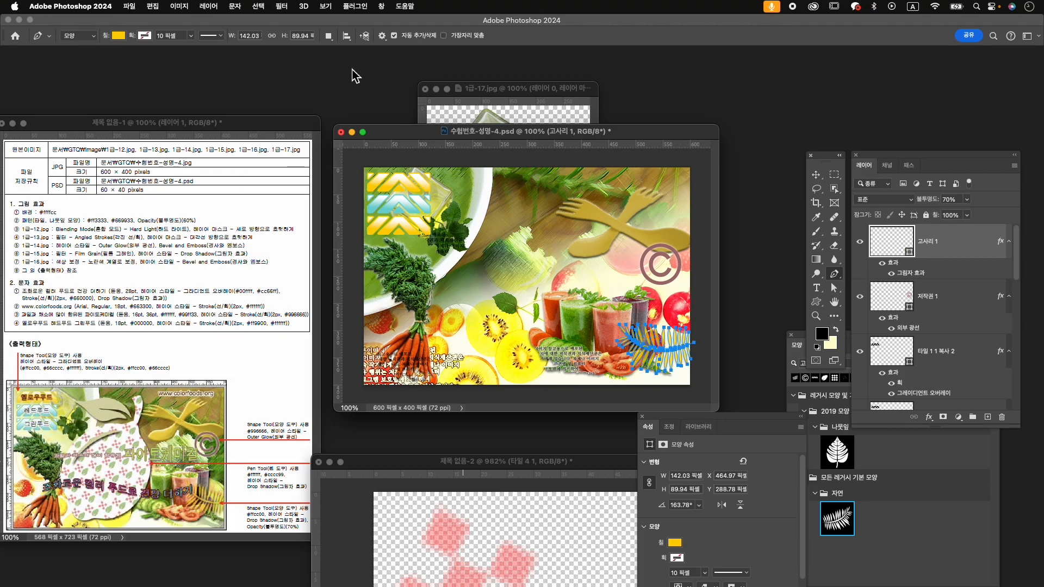
click(425, 90)
click(535, 239)
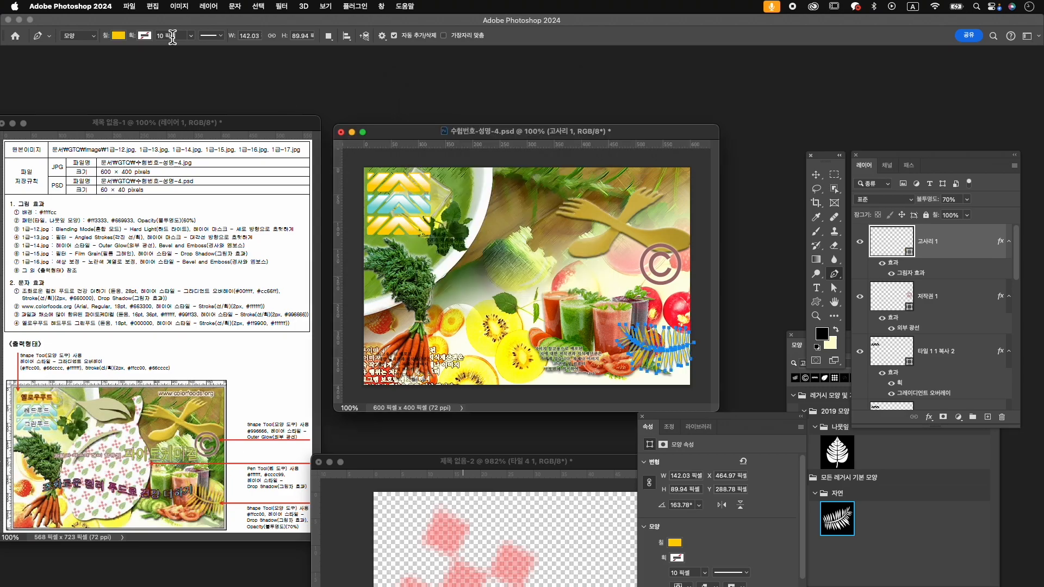
- Set the shape fill color to black and check the stroke color options
click(114, 38)
click(49, 94)
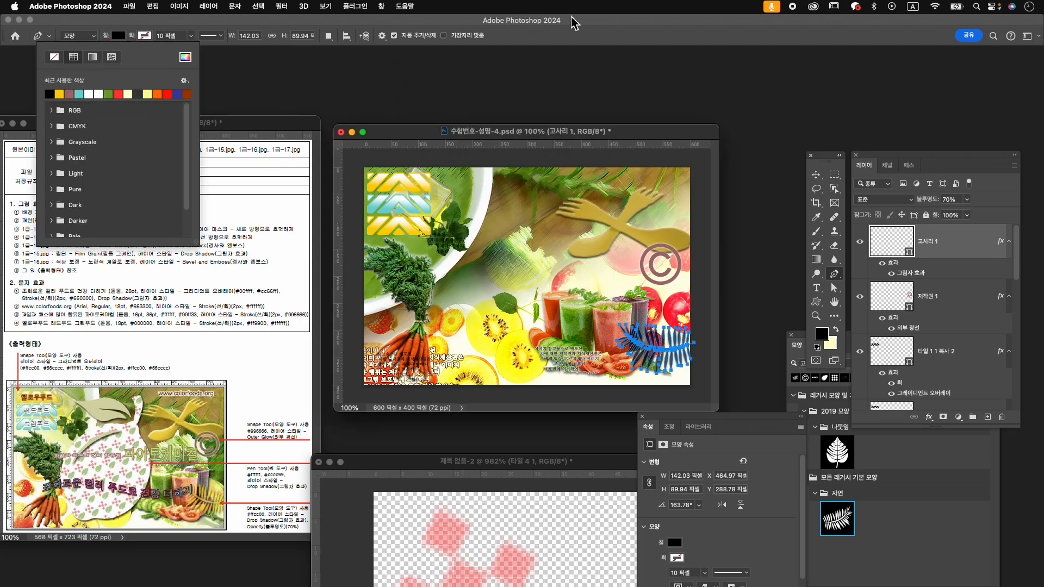
click(607, 33)
click(145, 35)
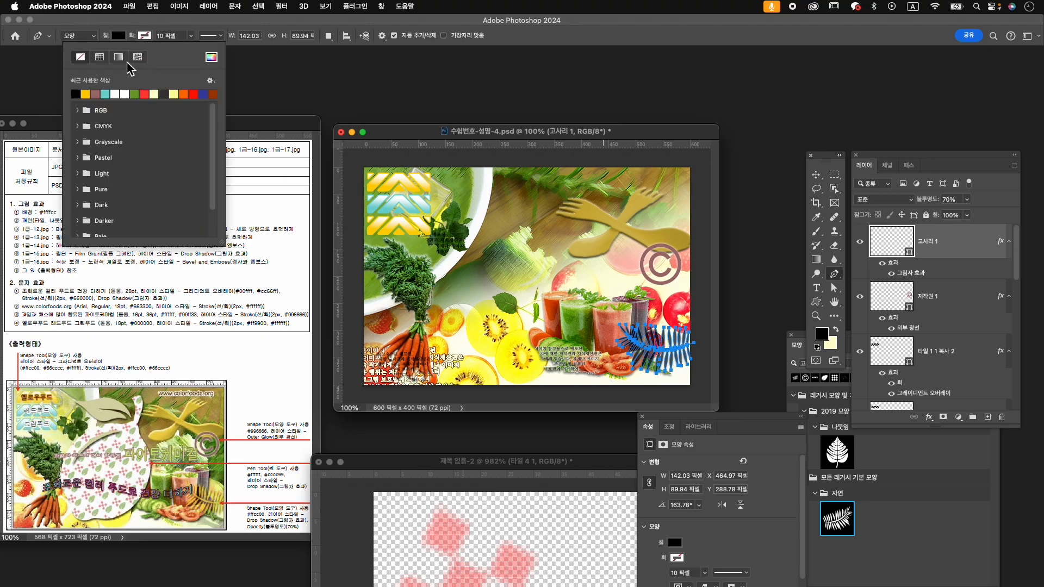
click(557, 27)
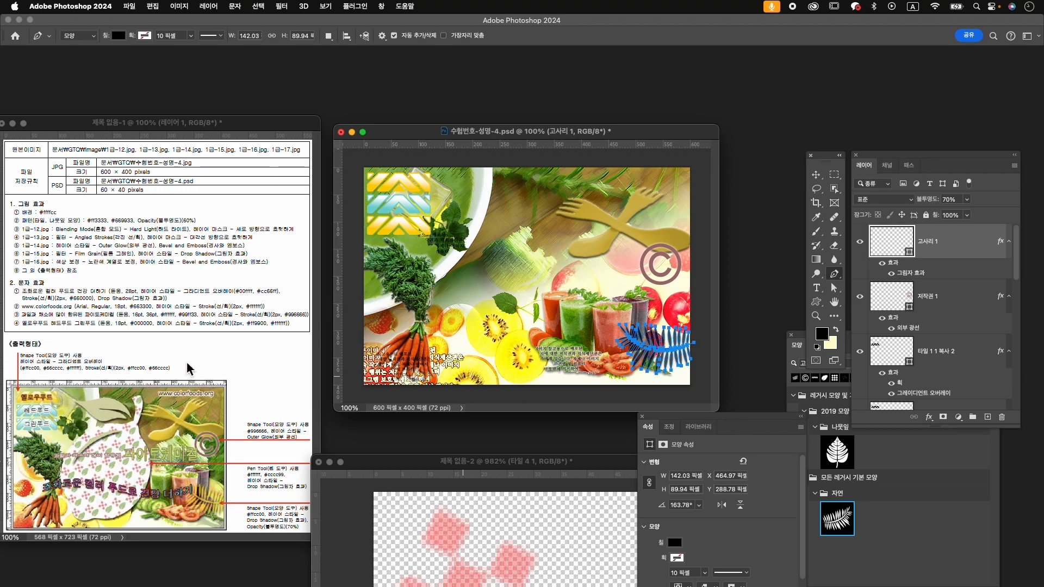
- Place two vertical and three horizontal guides marking the fruit's left, right, top and bottom extents and the base of its stem
drag(339, 280, 432, 283)
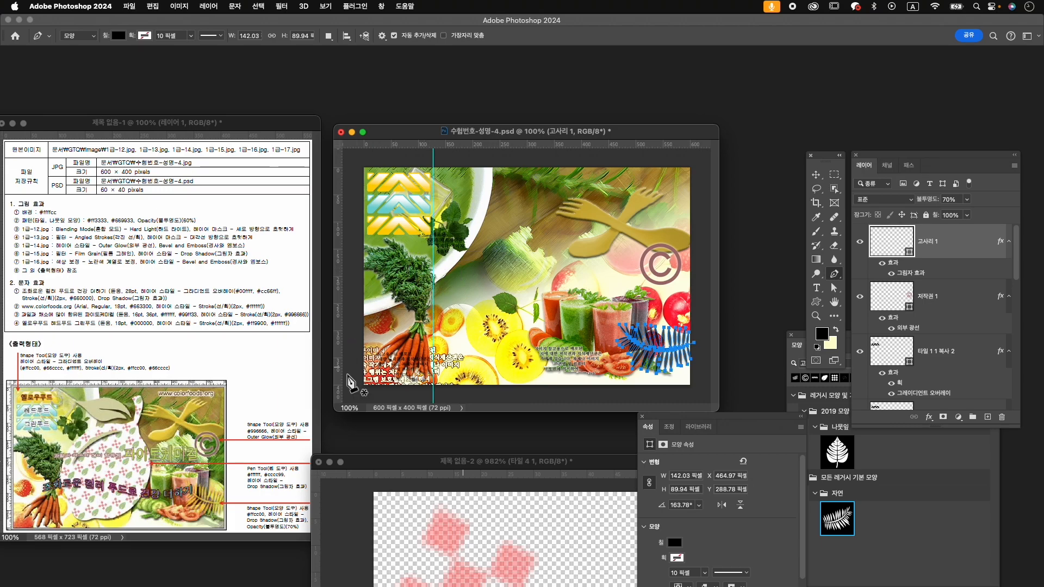
drag(421, 147, 422, 378)
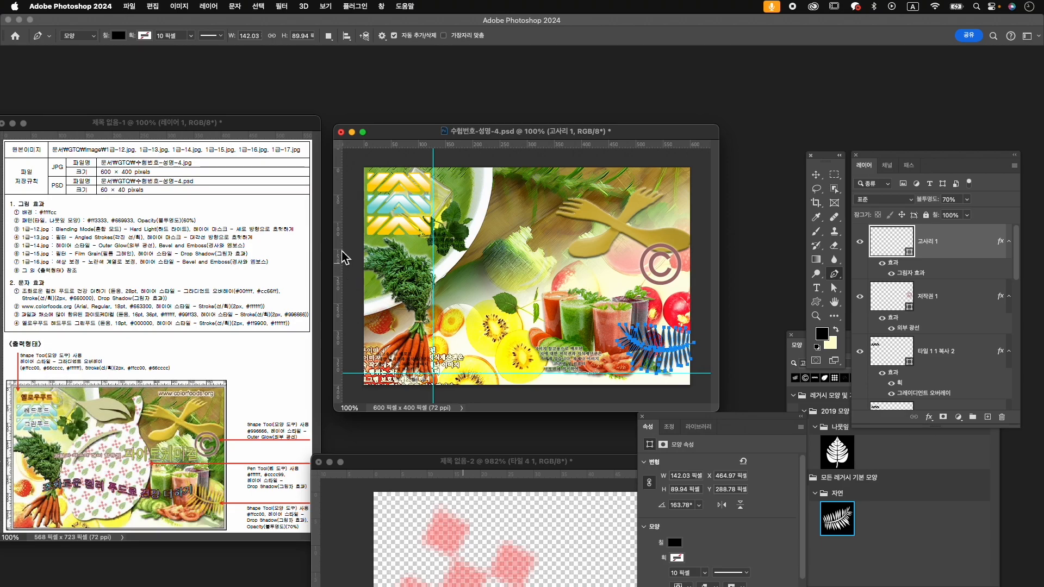
drag(480, 144, 493, 224)
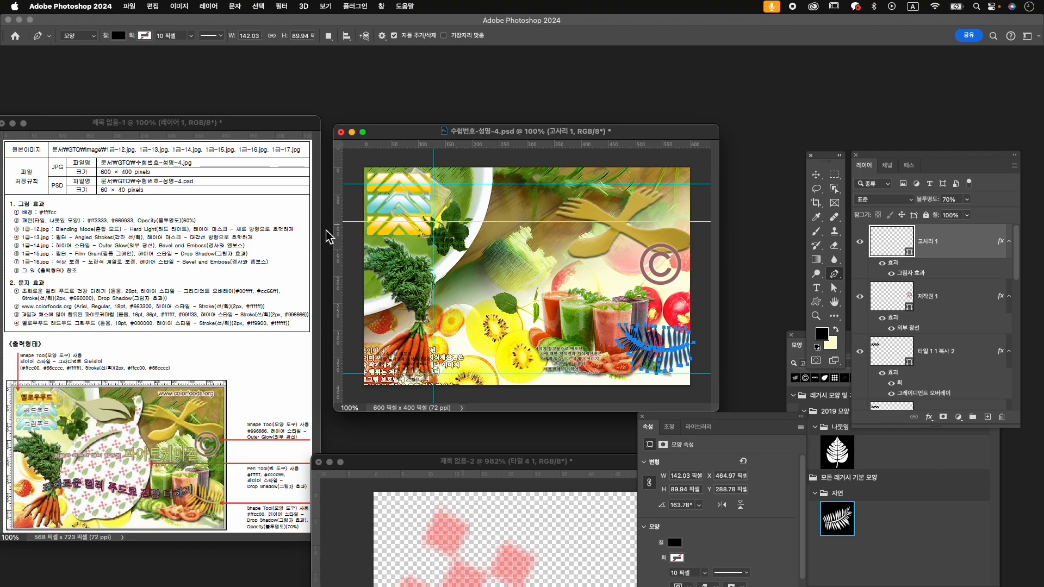
drag(338, 234, 585, 257)
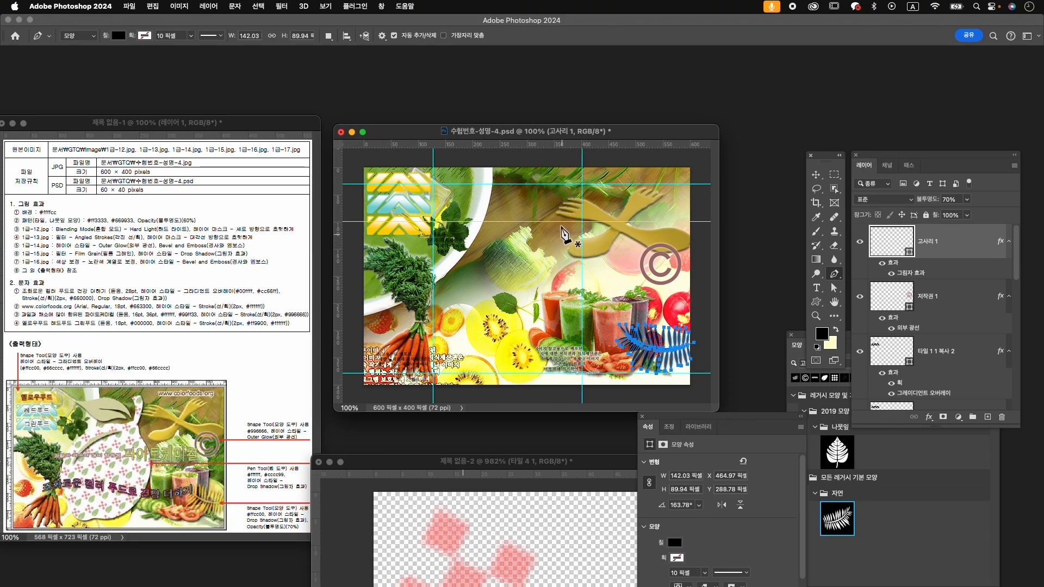
- Start the fruit's pen outline with the stem's top edge and curved right side, and lock the guides
click(547, 185)
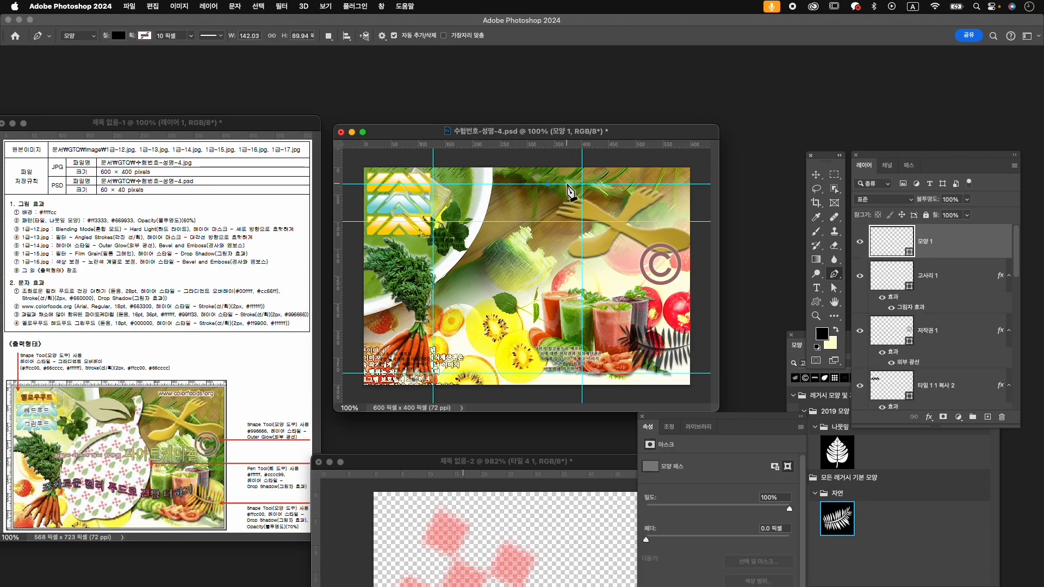
click(561, 185)
click(554, 221)
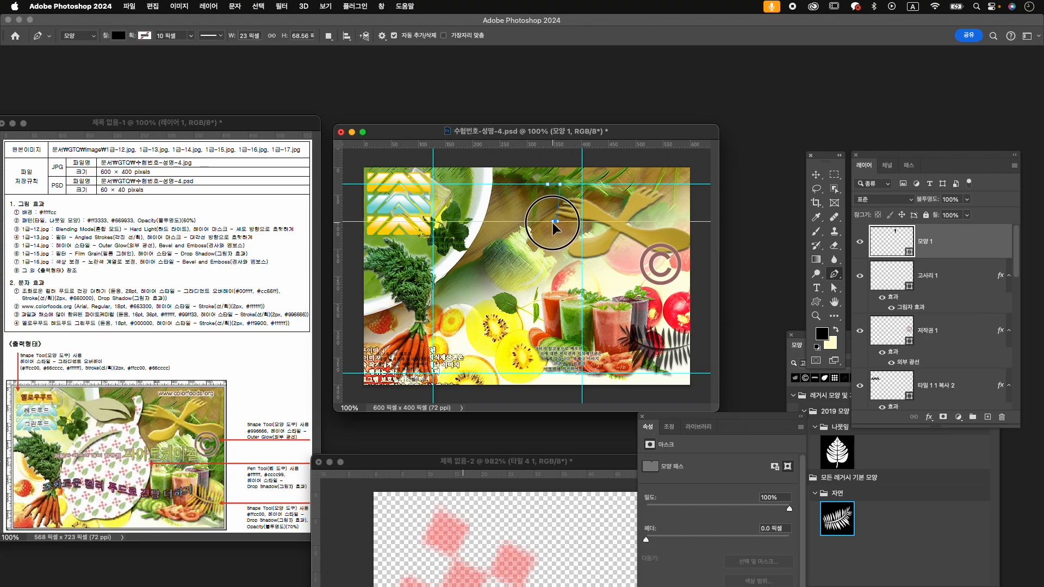
drag(545, 227, 545, 229)
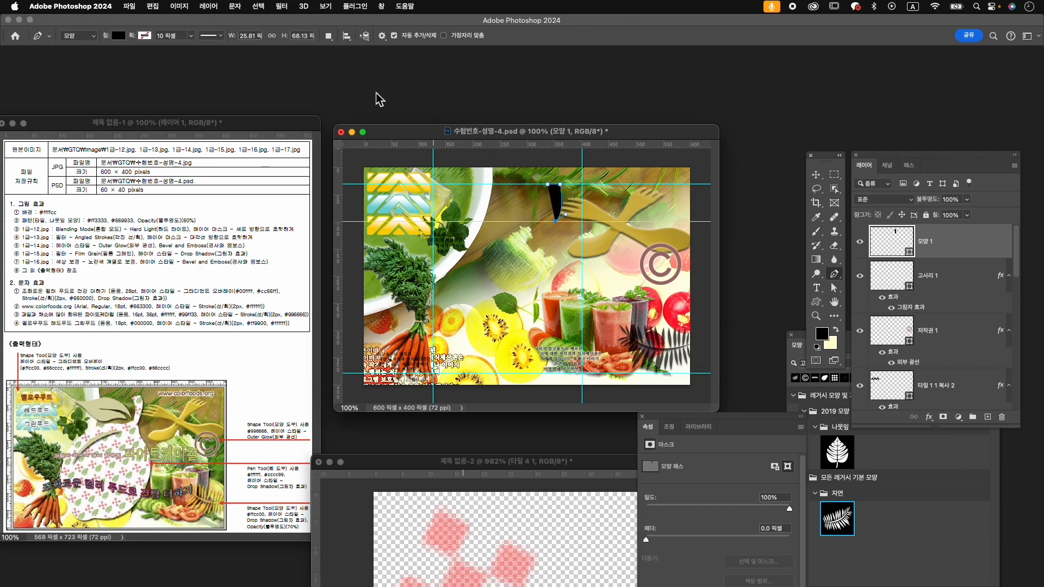
click(325, 6)
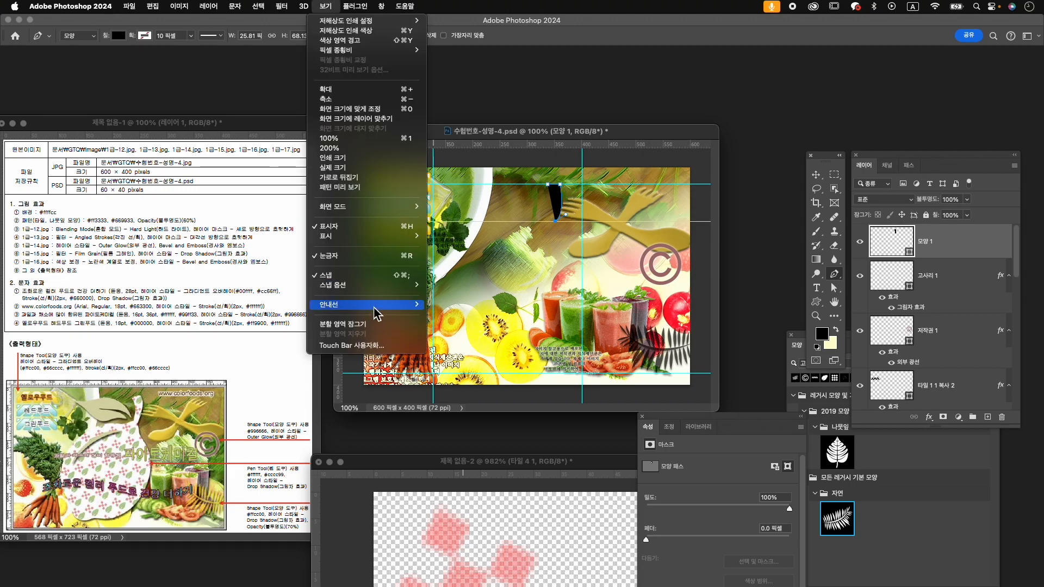
mouse_move(373, 307)
click(474, 314)
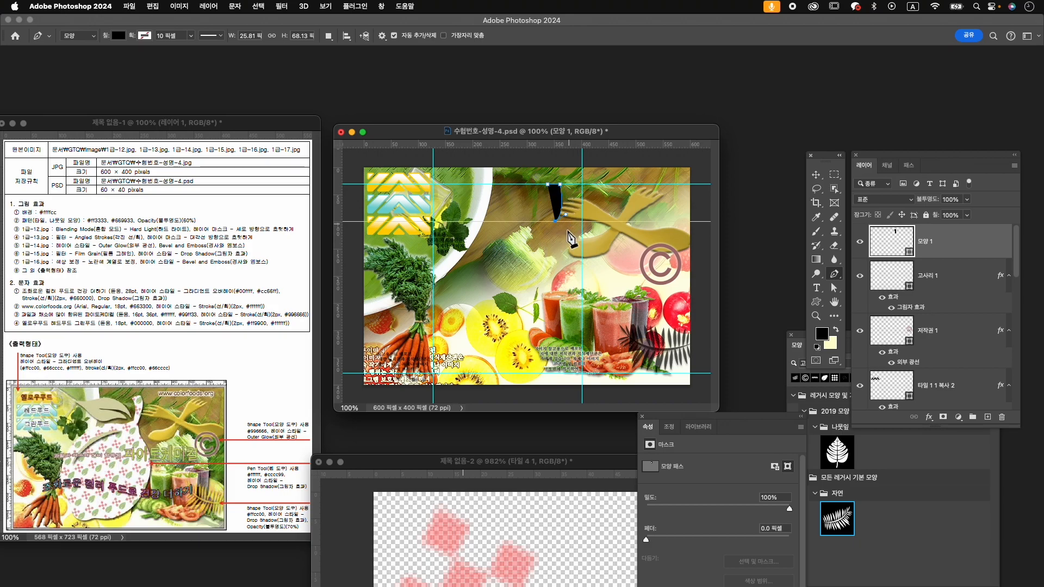
- Continue the outline from the stem base around the fruit's bulging right side to the middle of its bottom edge
click(559, 248)
drag(564, 253, 567, 255)
alt+click(560, 243)
click(564, 347)
drag(564, 347, 520, 396)
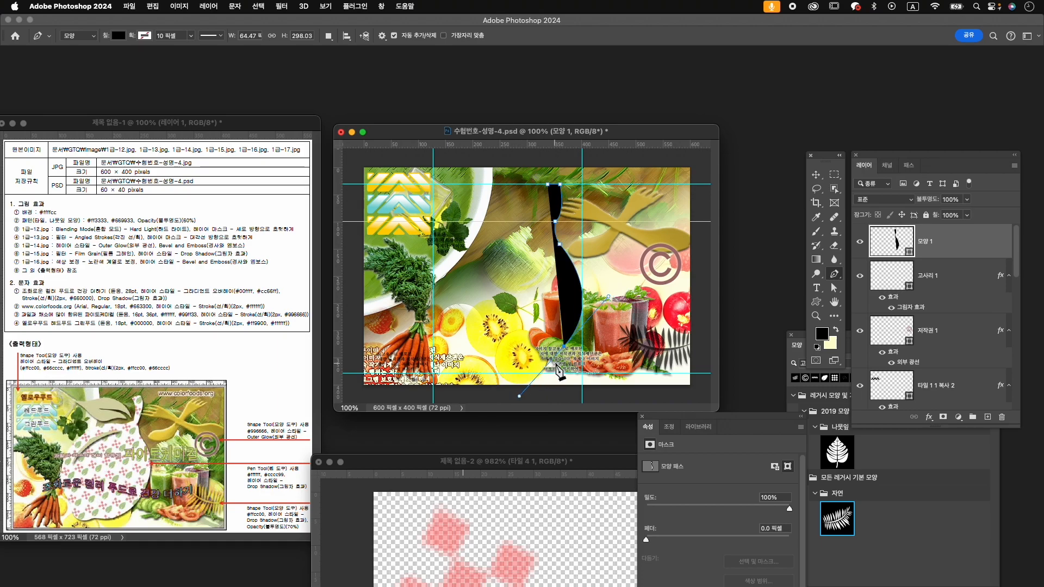
drag(498, 368, 457, 358)
alt+click(499, 368)
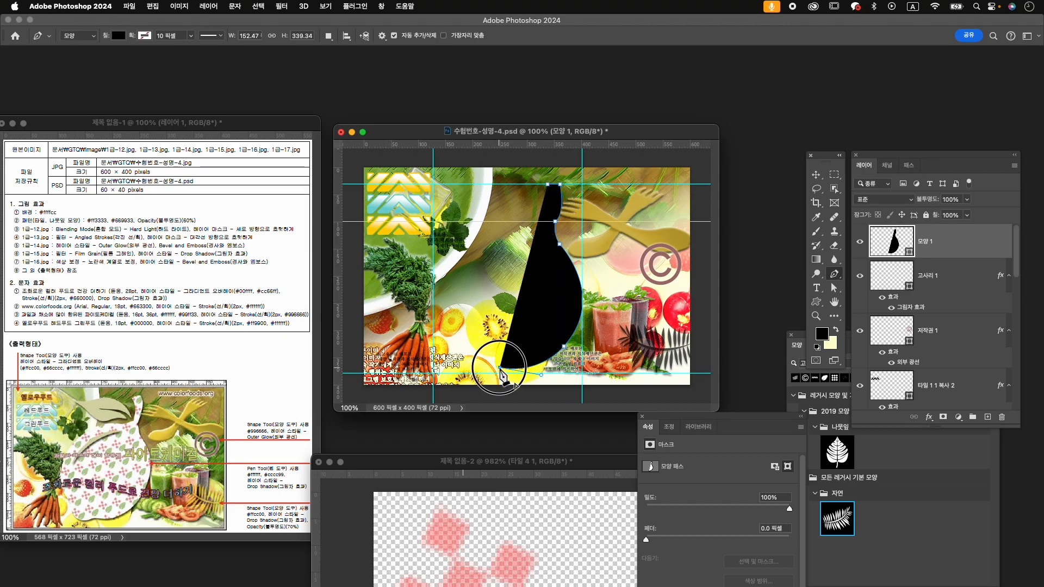
- Continue the fruit outline along the bottom-left lobe and up to the left vertical guide
click(457, 368)
click(466, 373)
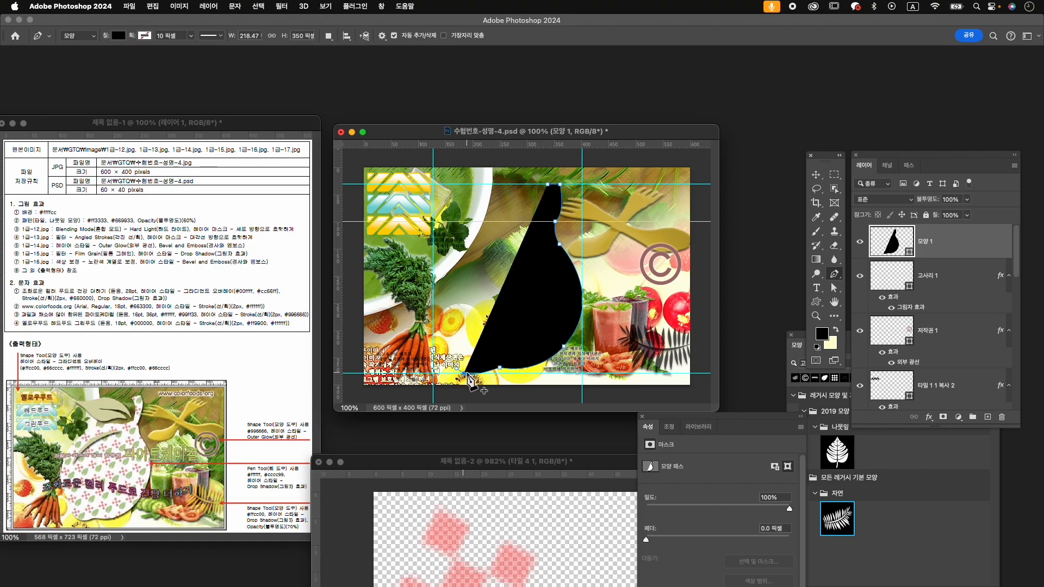
mouse_move(458, 352)
mouse_down()
mouse_move(464, 340)
mouse_move(455, 354)
mouse_up()
alt+click(456, 354)
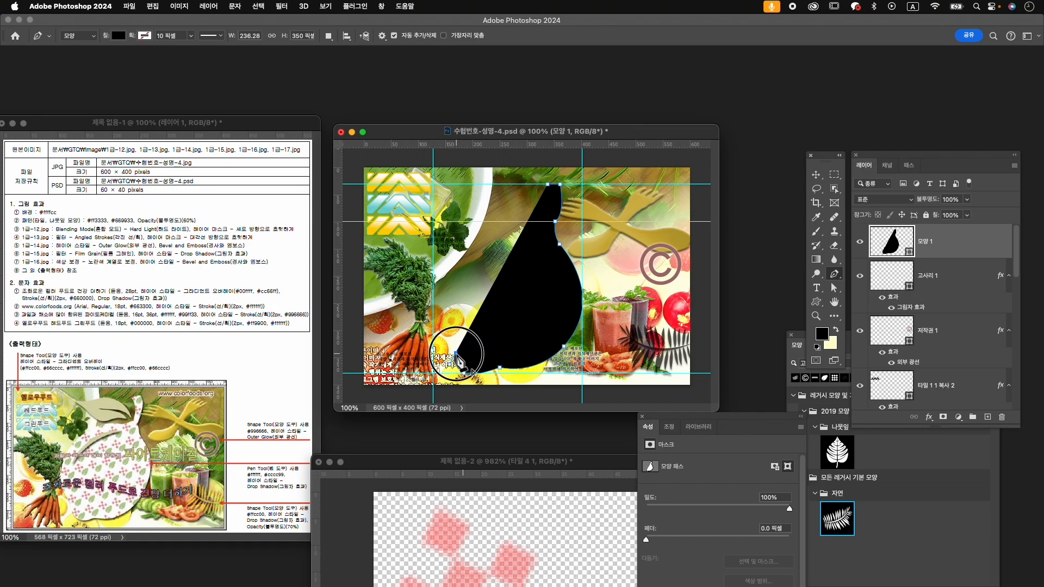
drag(434, 297, 441, 269)
alt+click(434, 297)
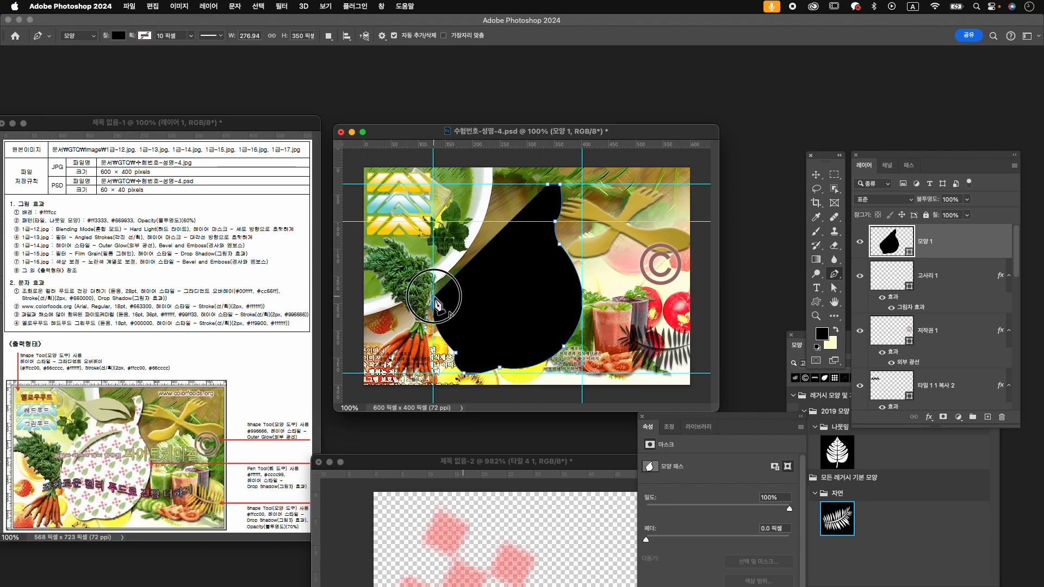
- Curve the outline over the fruit's upper left to the stem base and close it along the stem's left side
drag(528, 226, 617, 222)
click(528, 227)
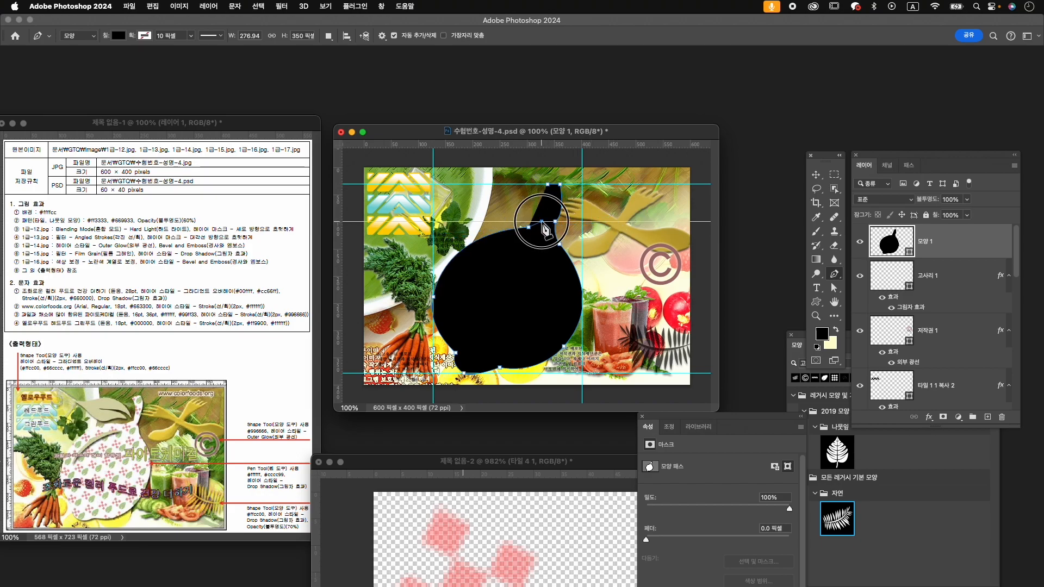
click(542, 221)
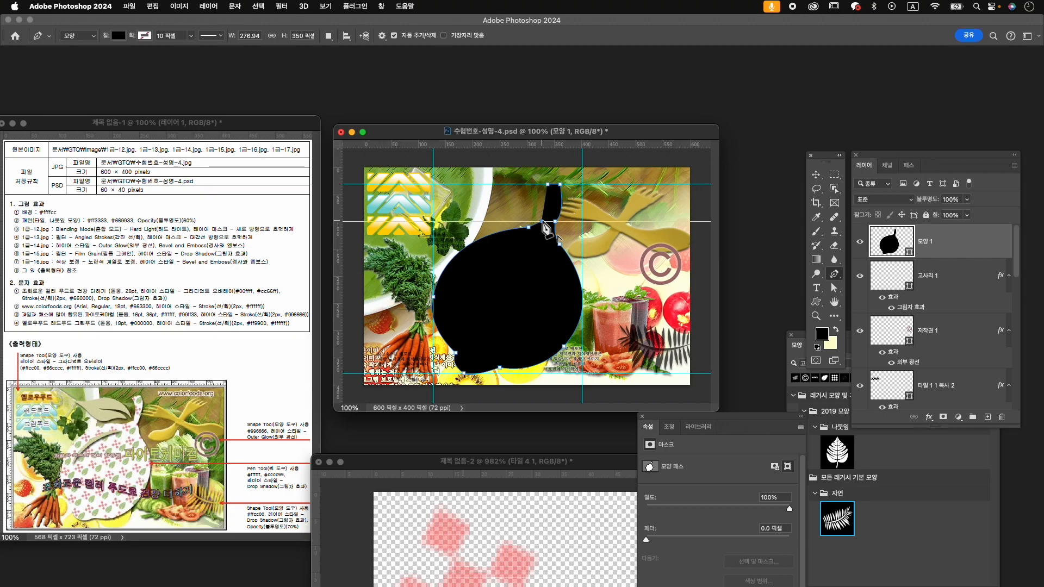
click(547, 186)
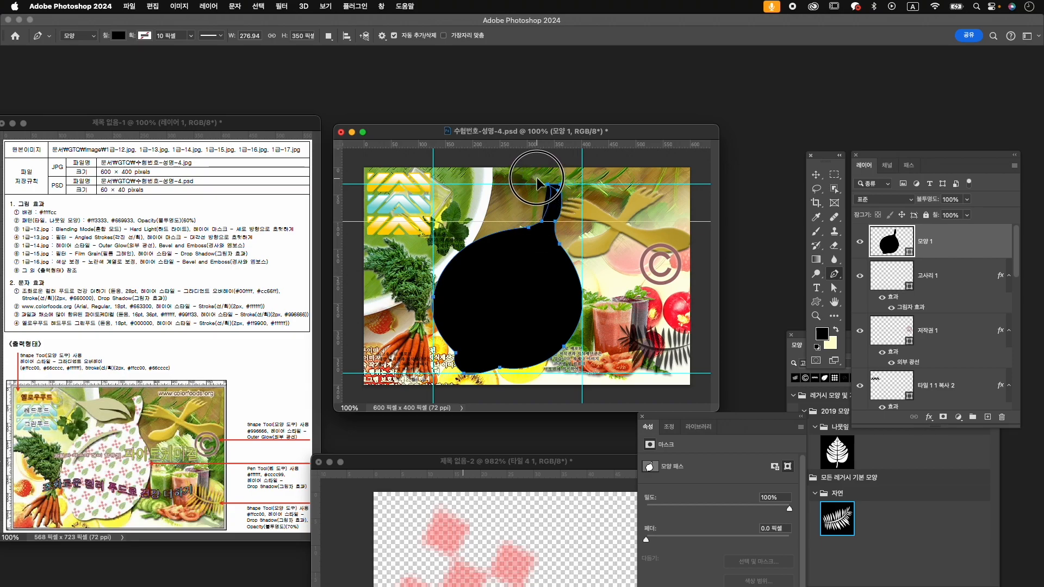
mouse_move(542, 201)
mouse_down()
mouse_move(535, 174)
mouse_move(555, 191)
mouse_up()
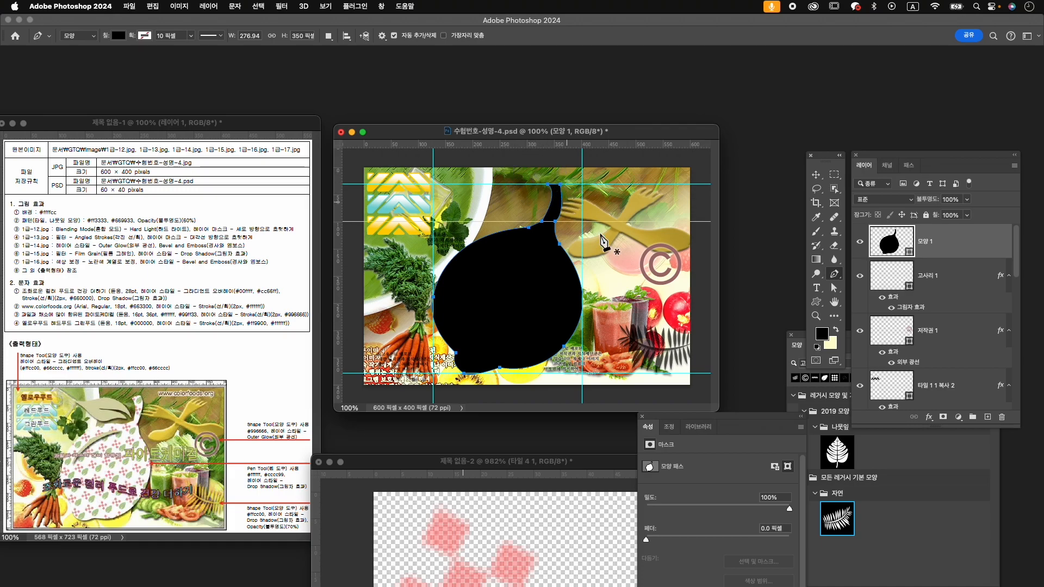
- Refine the closed fruit path by adjusting the lower-left anchor points and the curve of the stem
click(523, 367)
key(a)
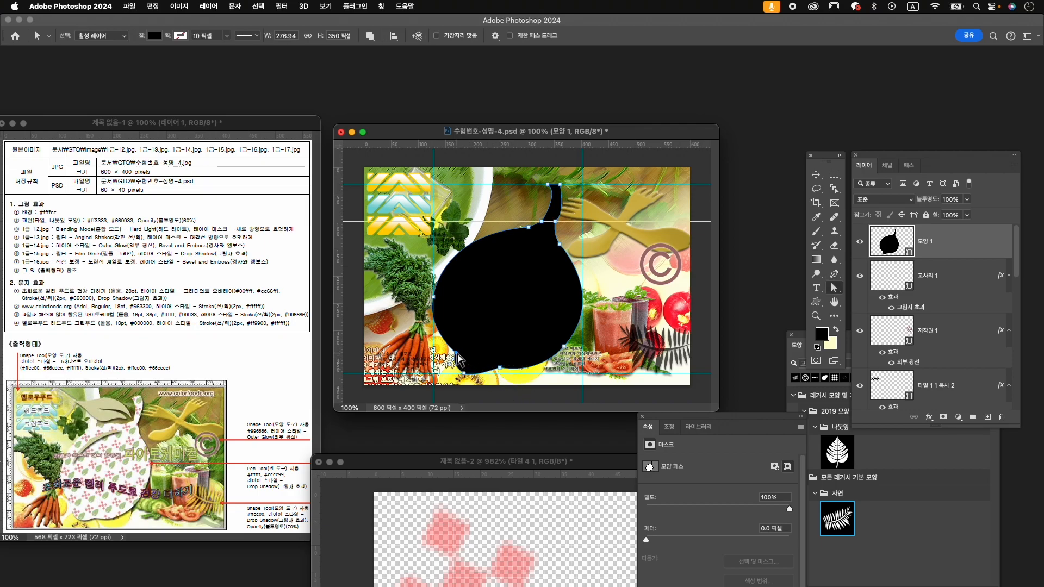
click(457, 353)
drag(450, 364, 545, 382)
drag(450, 349, 427, 348)
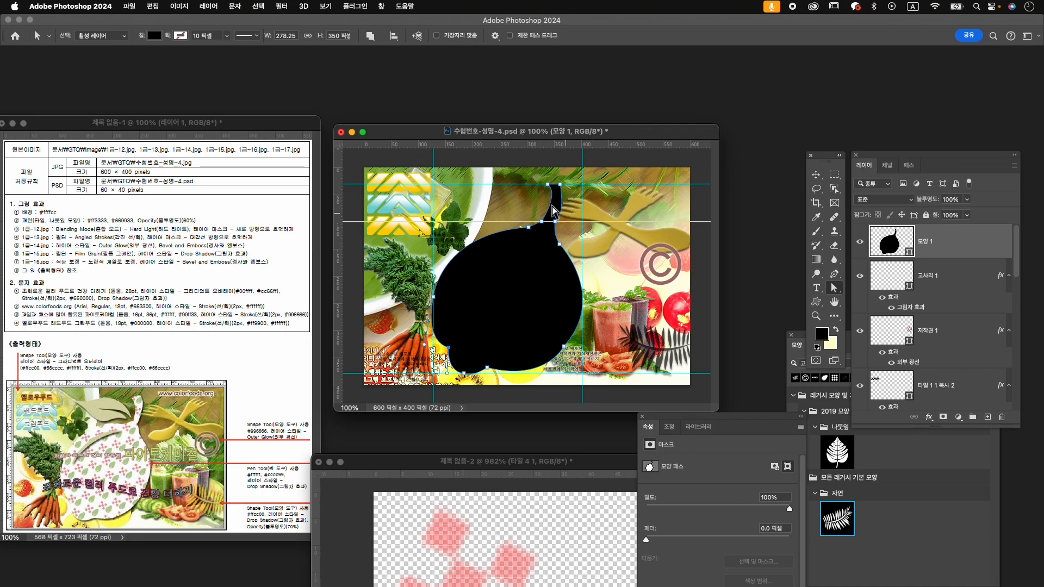
drag(560, 193, 552, 204)
- Subtract a thin crescent highlight from the fruit's upper left using the subtract front shape pen mode, and extend its lower end outward
click(952, 272)
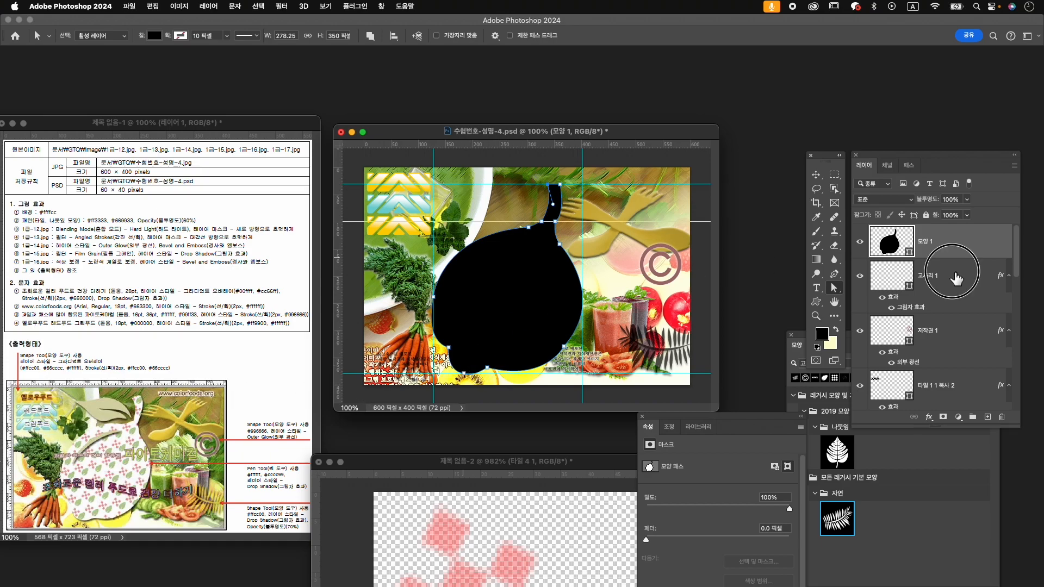
click(963, 236)
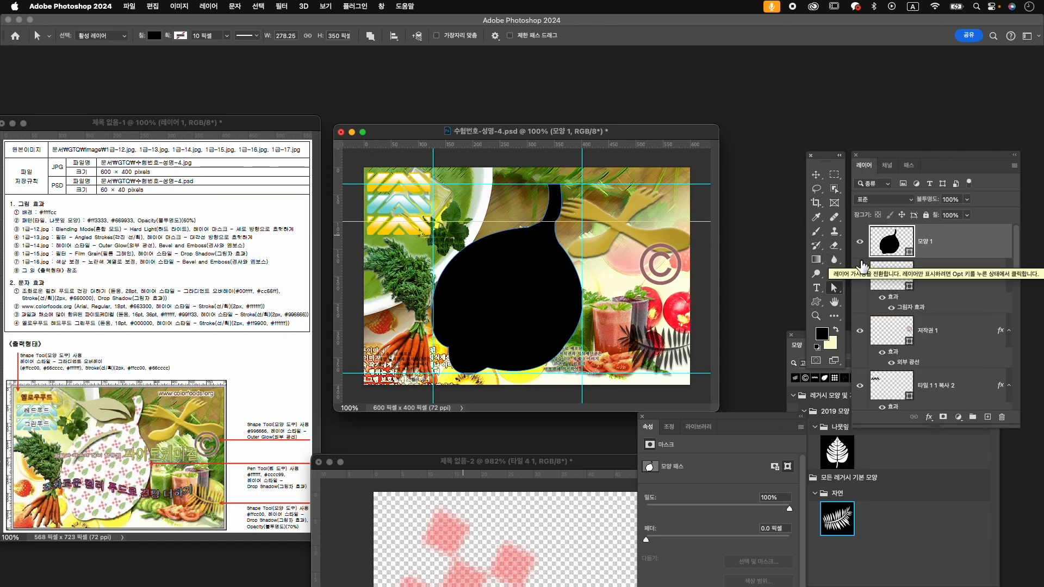
click(833, 274)
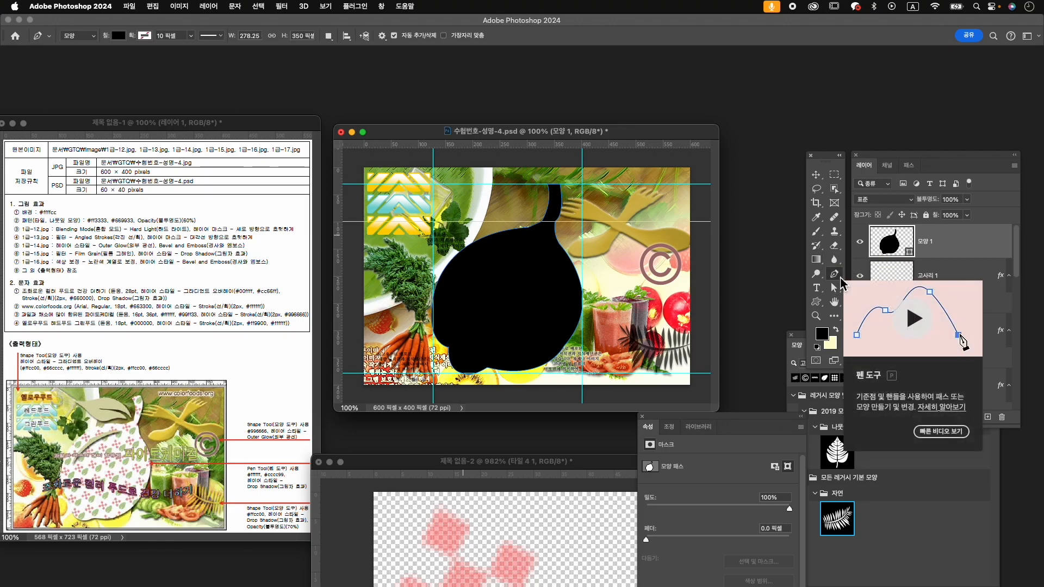
click(328, 35)
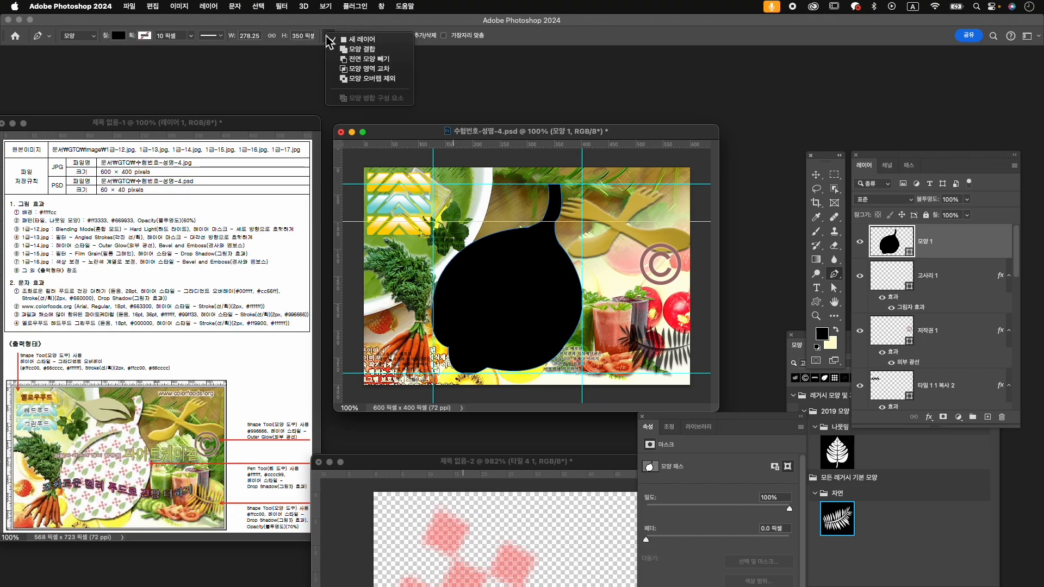
click(354, 60)
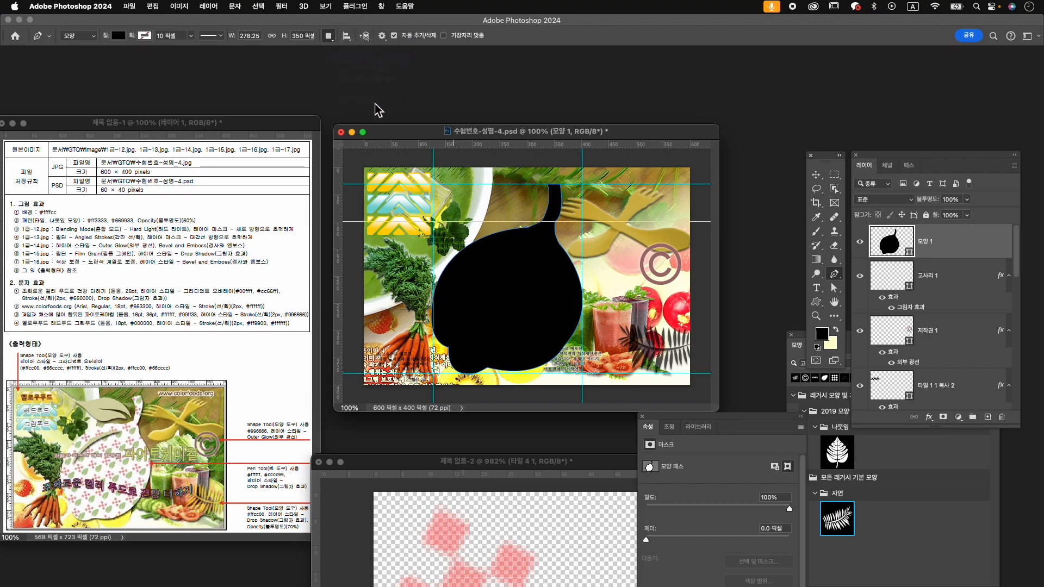
click(516, 241)
drag(456, 285, 452, 321)
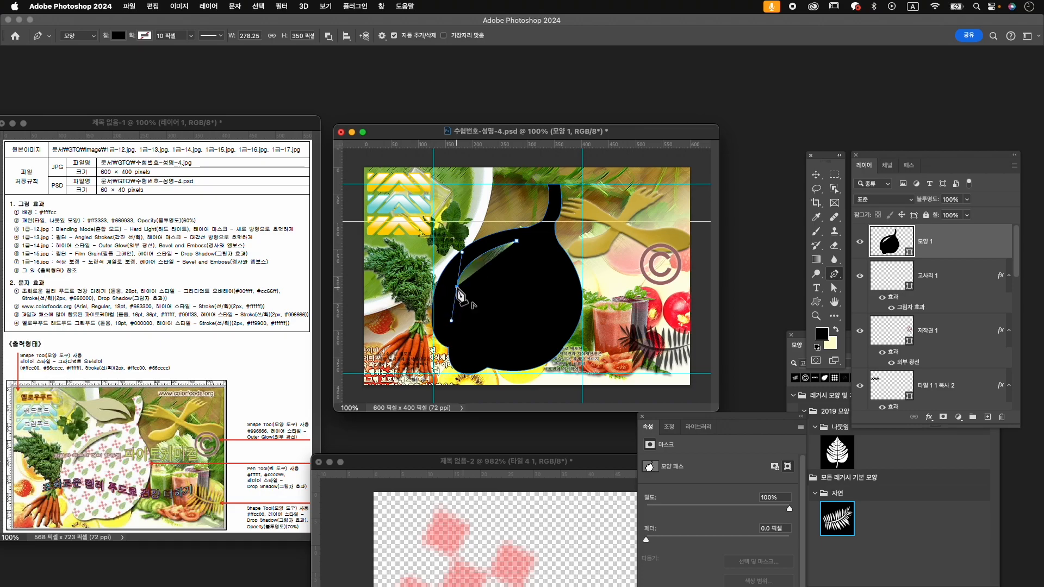
drag(516, 240, 555, 223)
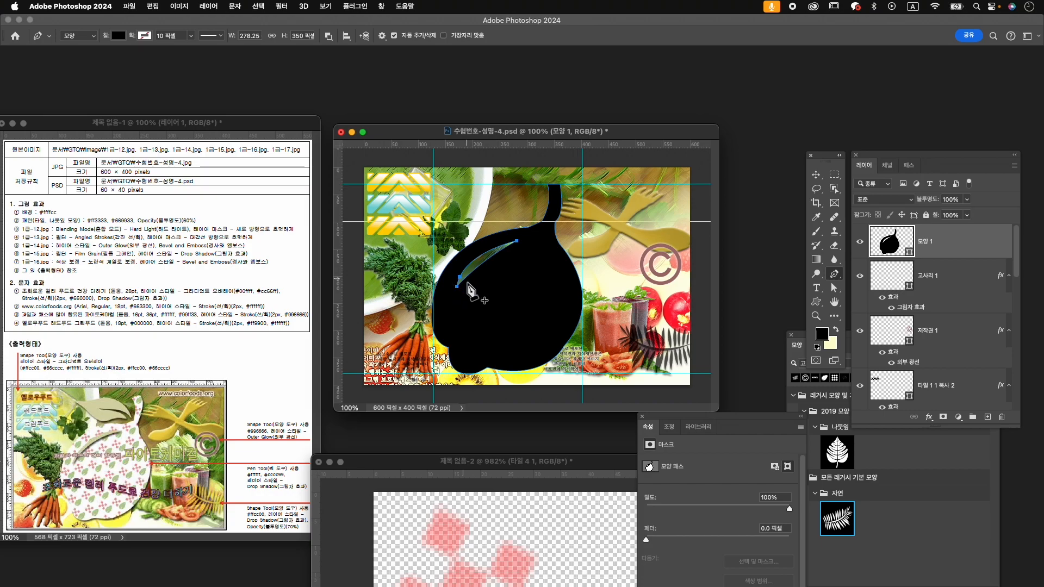
key(a)
drag(458, 289, 453, 249)
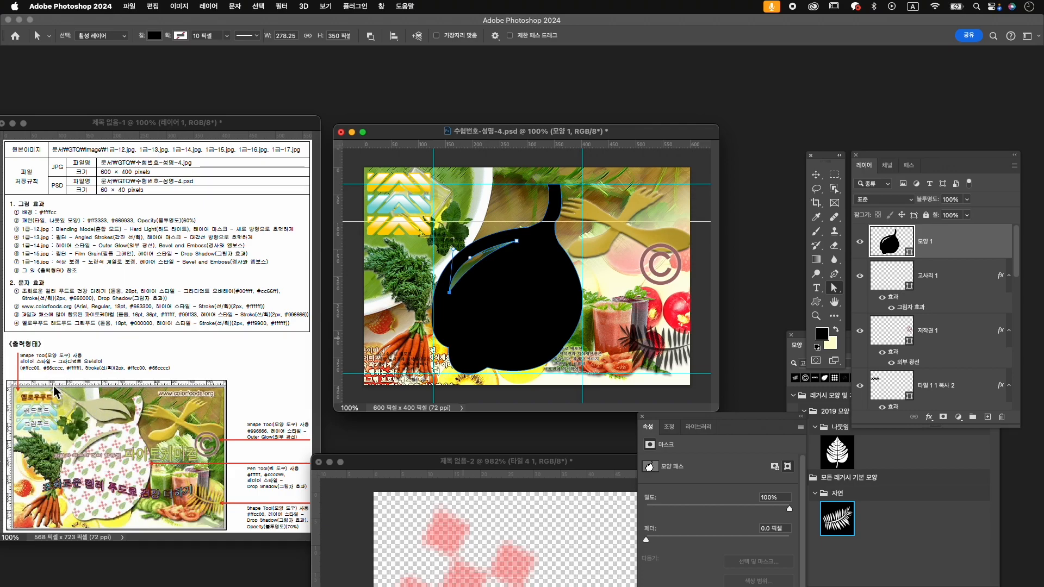
- Start a separate leaf shape with the Pen tool, curving its upper edge about 157 px across from the tip to the stem
click(948, 245)
click(834, 273)
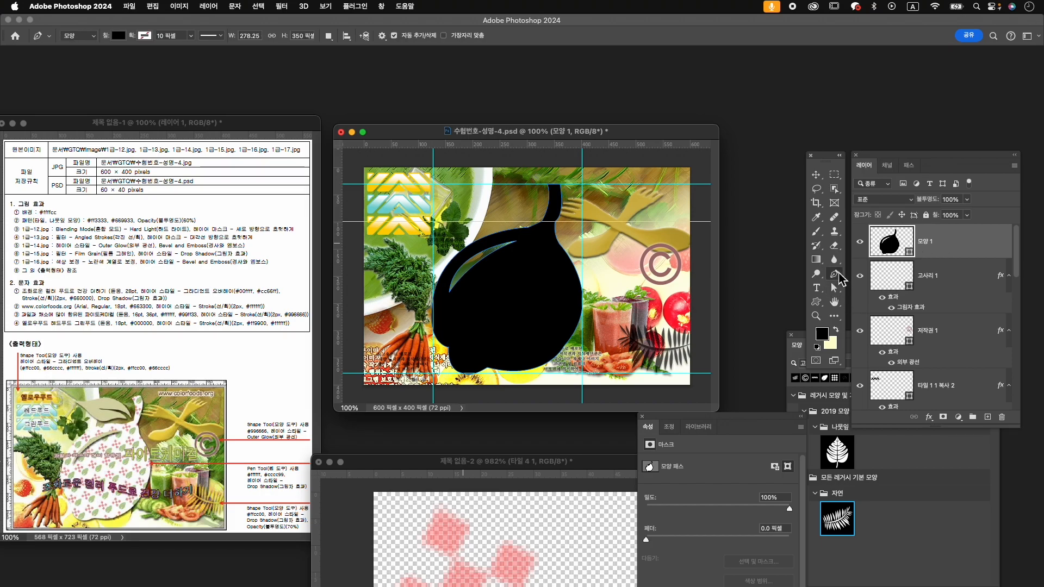
click(454, 196)
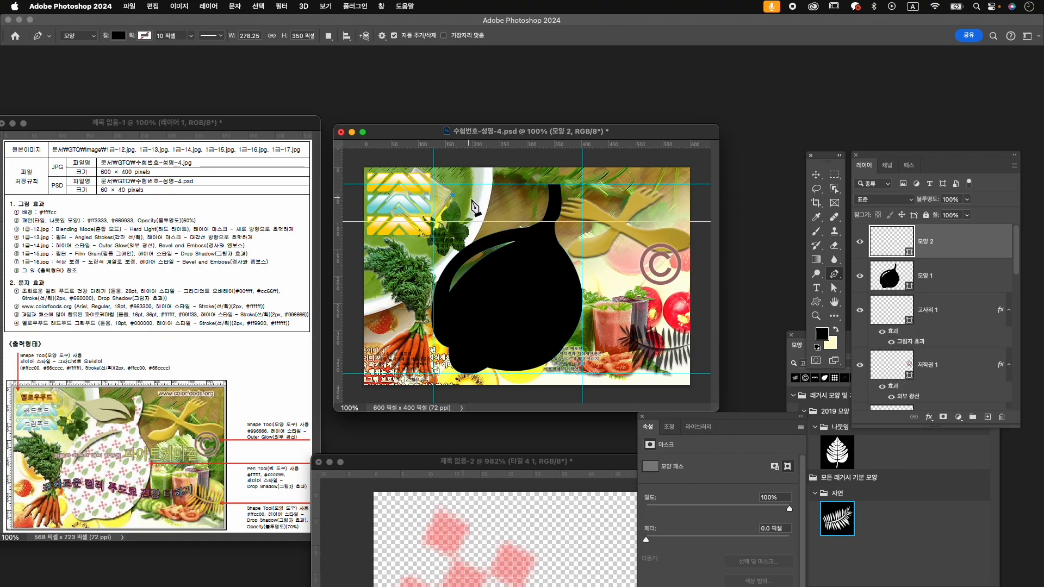
drag(498, 192, 518, 185)
alt+click(498, 191)
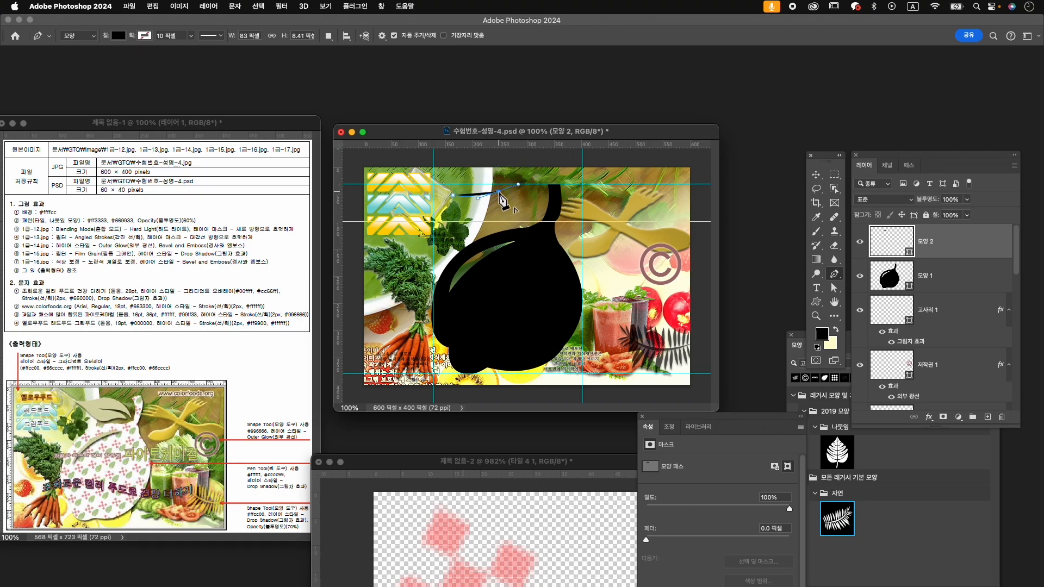
drag(538, 218, 548, 244)
alt+click(538, 216)
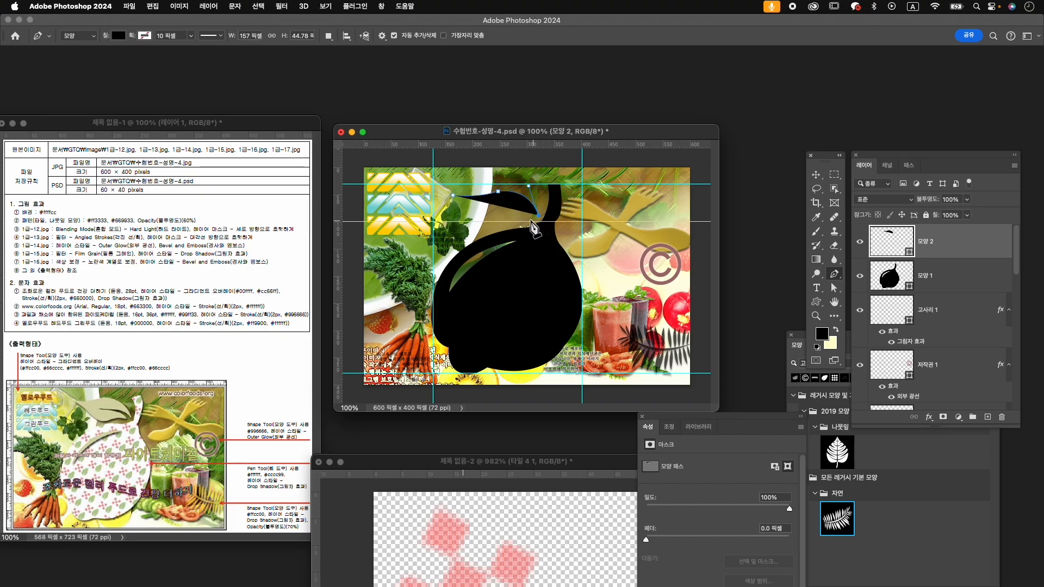
- Cut a thin vein notch into the leaf's lower edge, then curve the underside back to the tip and close the leaf about 63 px high
mouse_move(491, 211)
mouse_down()
mouse_move(460, 240)
mouse_move(485, 215)
mouse_up()
alt+click(490, 210)
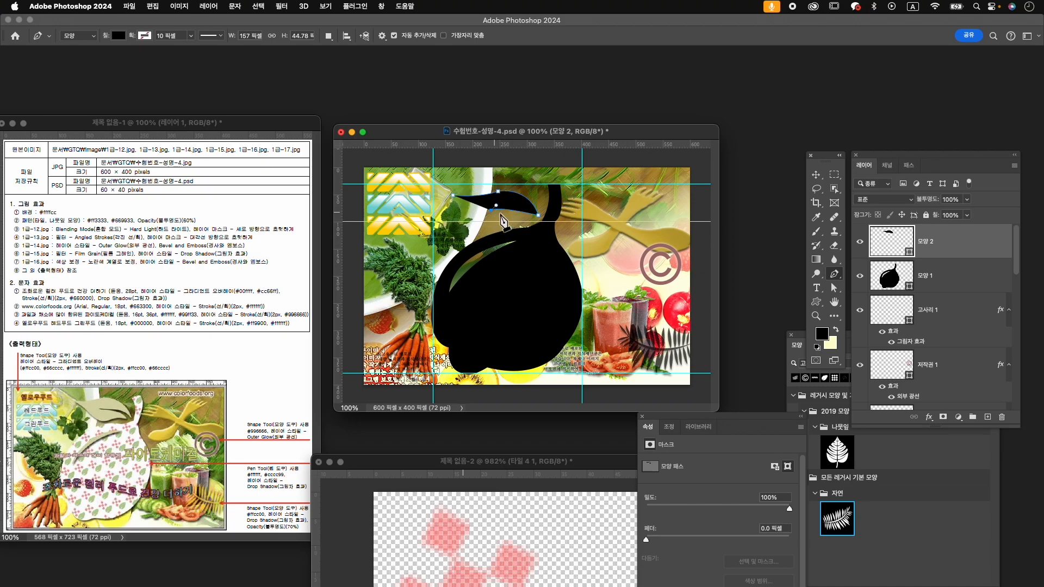
click(538, 231)
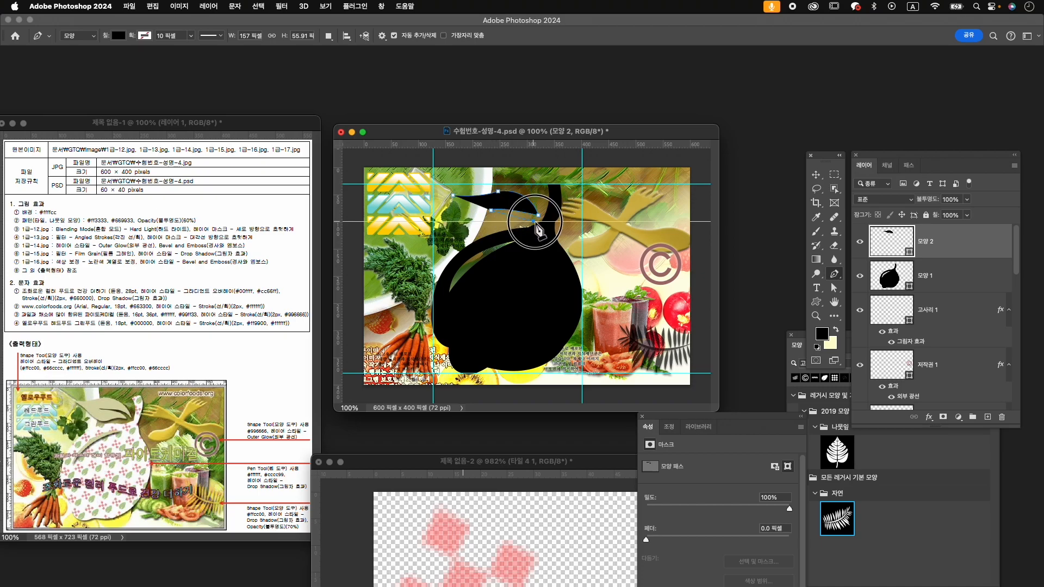
drag(538, 231, 540, 231)
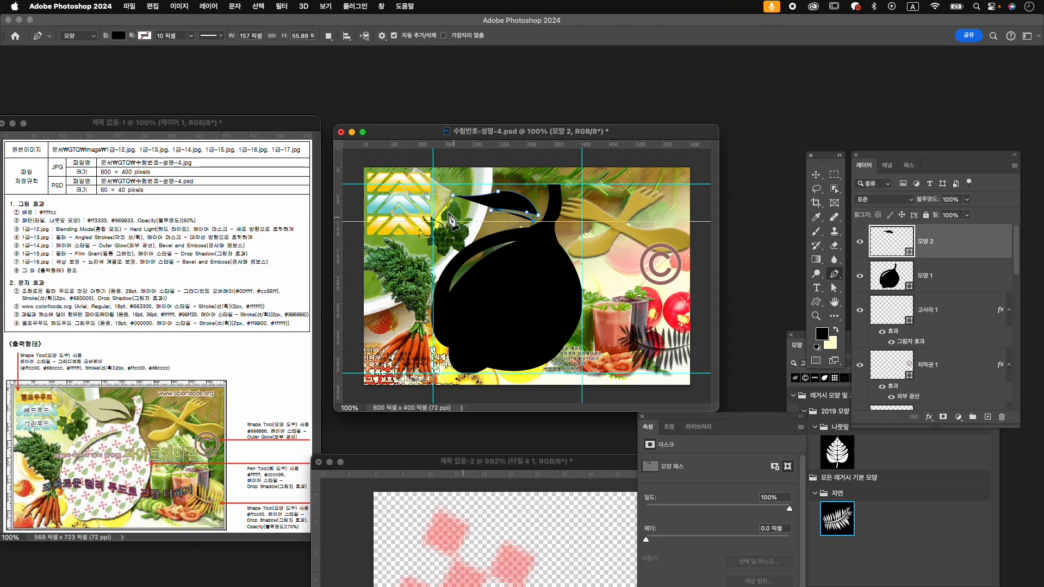
scroll(497, 224, up, 5)
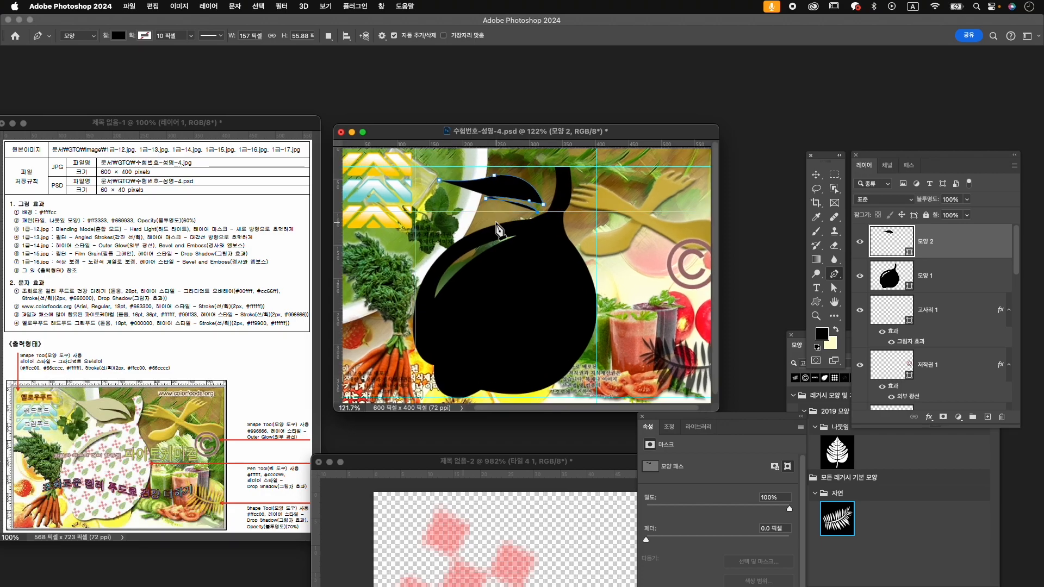
drag(489, 211, 525, 229)
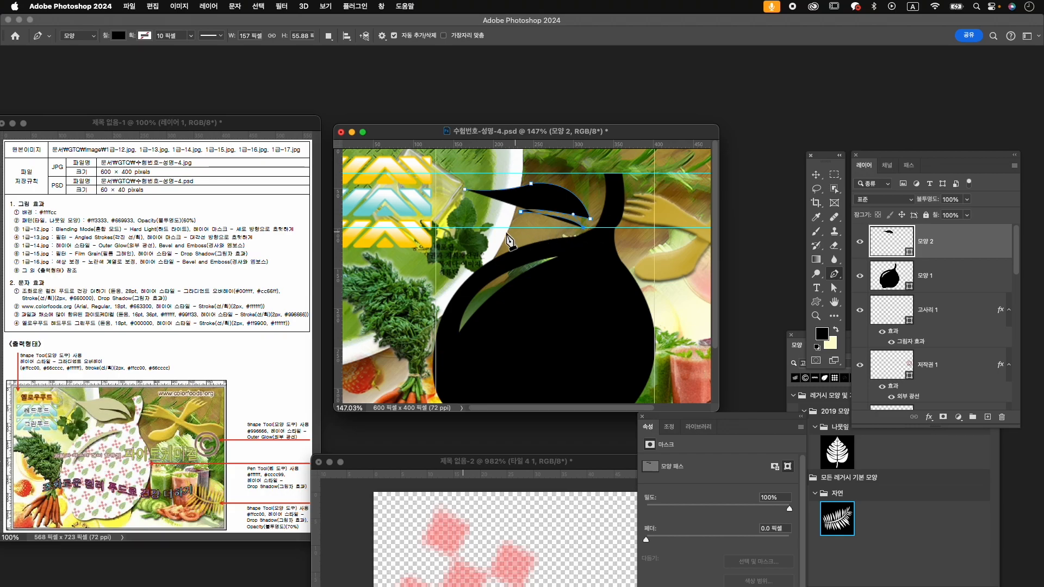
drag(526, 234, 520, 244)
alt+click(525, 234)
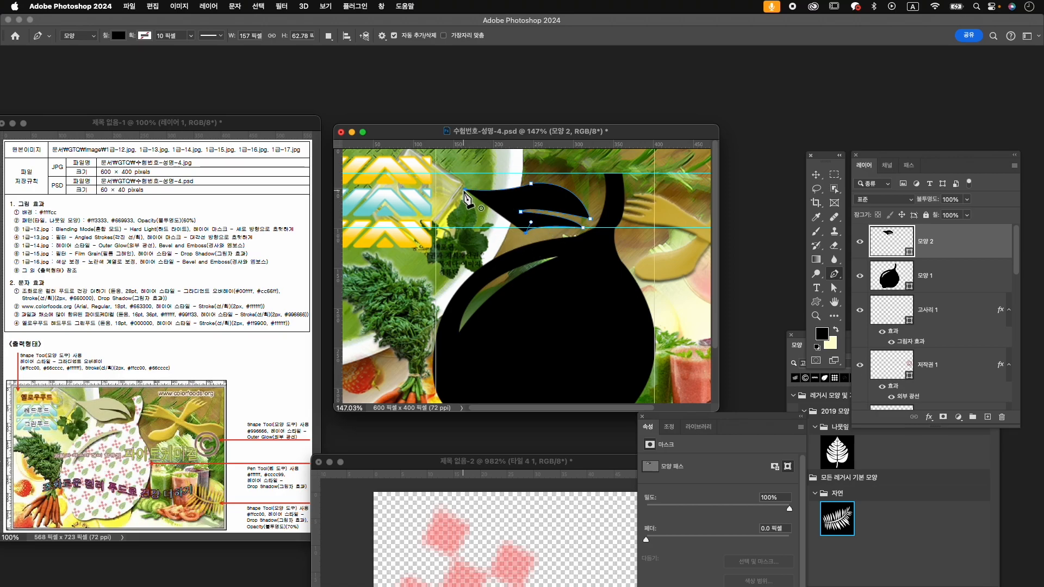
drag(464, 191, 431, 165)
- Smooth the leaf's underside by converting its bottom anchor point to a curve and adjusting the lower edge near the stem
click(833, 274)
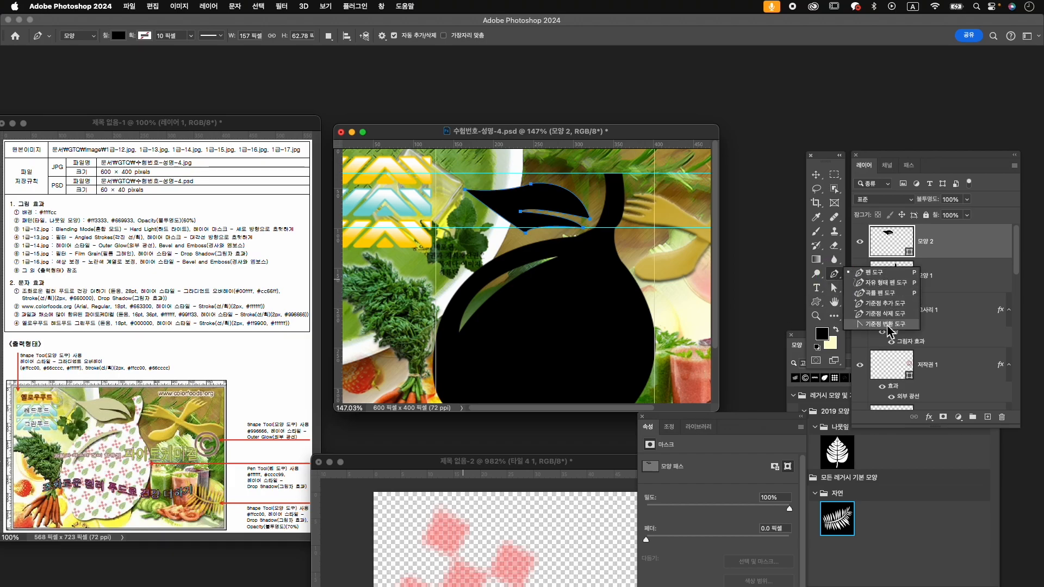
click(888, 324)
drag(526, 239, 499, 243)
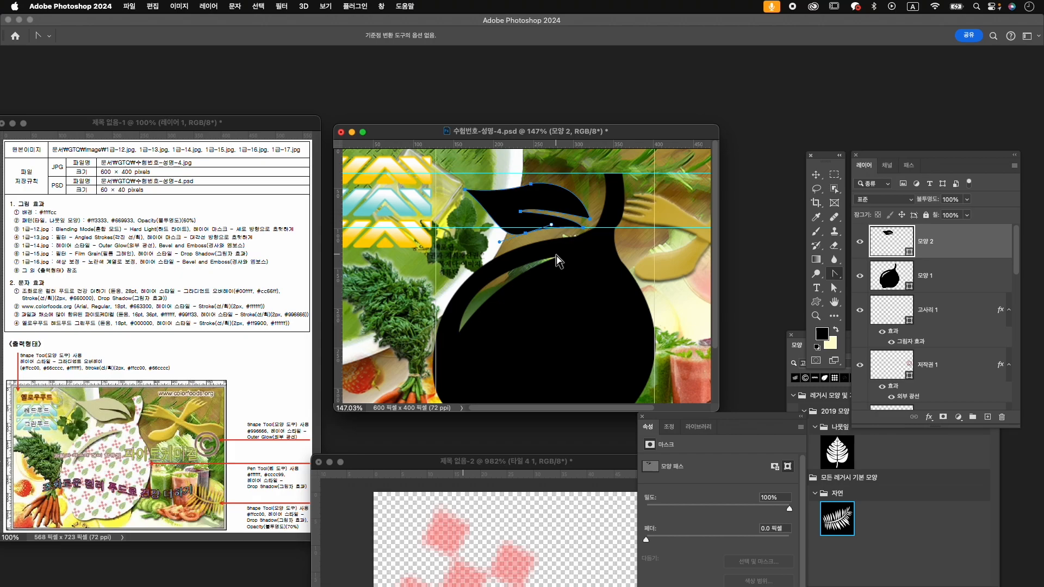
key(a)
drag(584, 227, 577, 227)
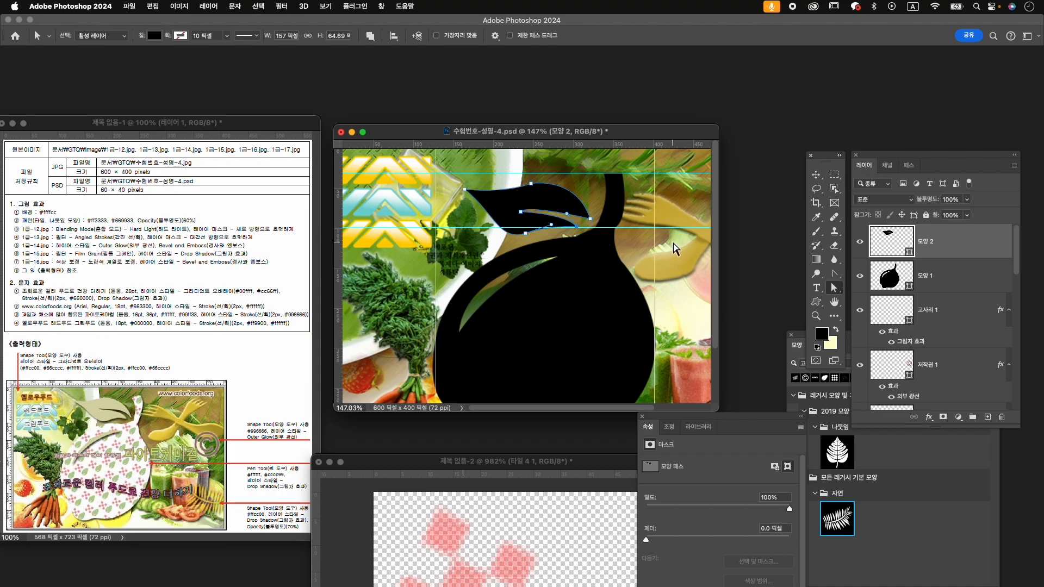
scroll(532, 354, down, 3)
key(v)
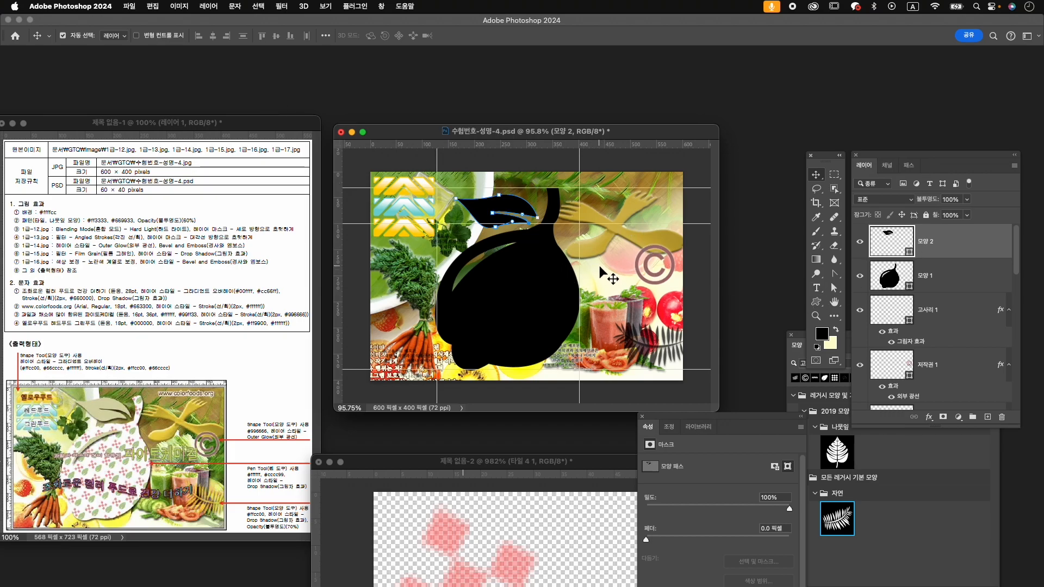
- Set the leaf shape's fill colour to #cccc99
click(834, 273)
click(873, 274)
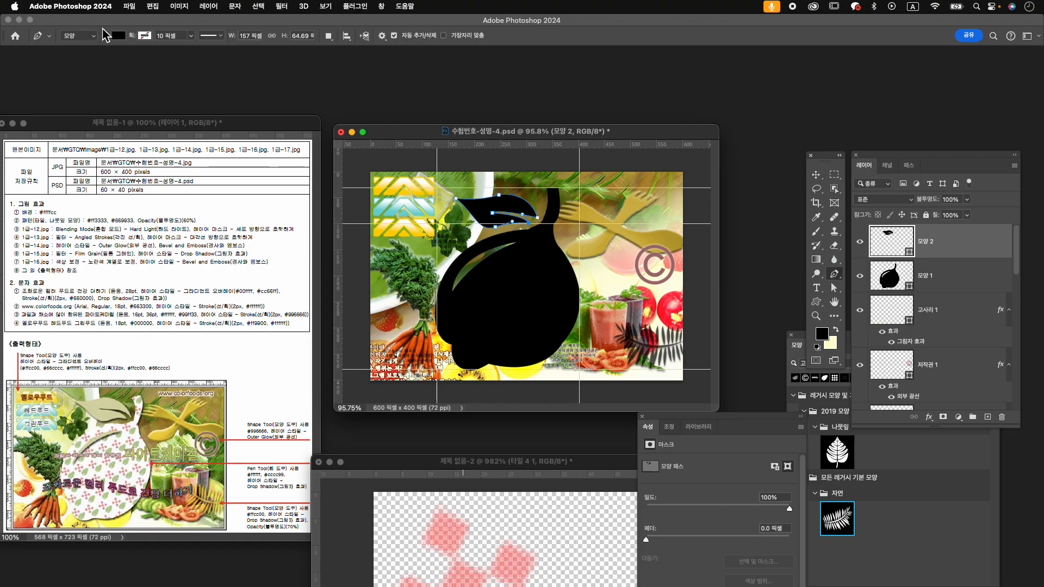
click(118, 36)
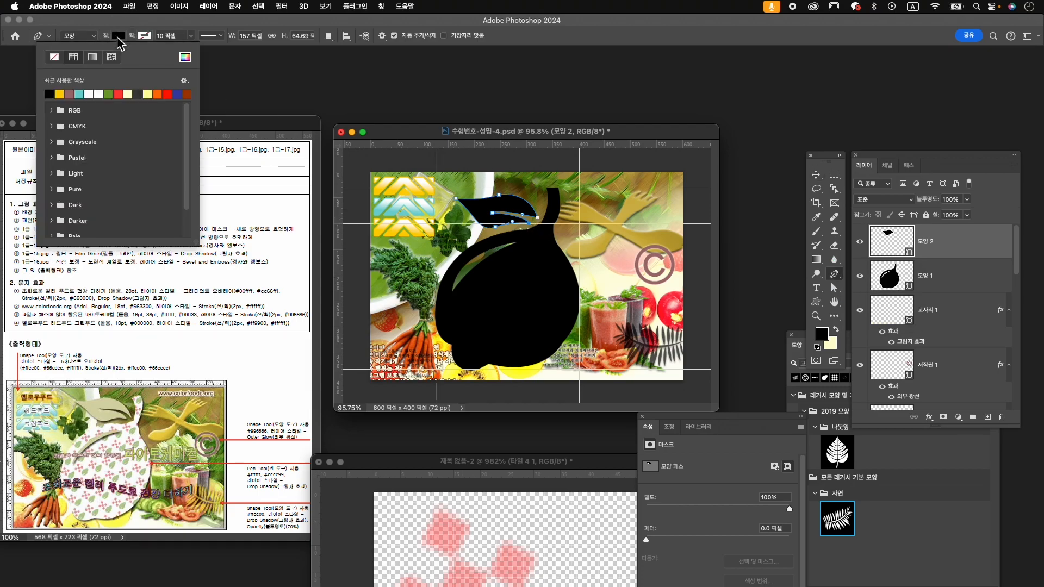
click(185, 57)
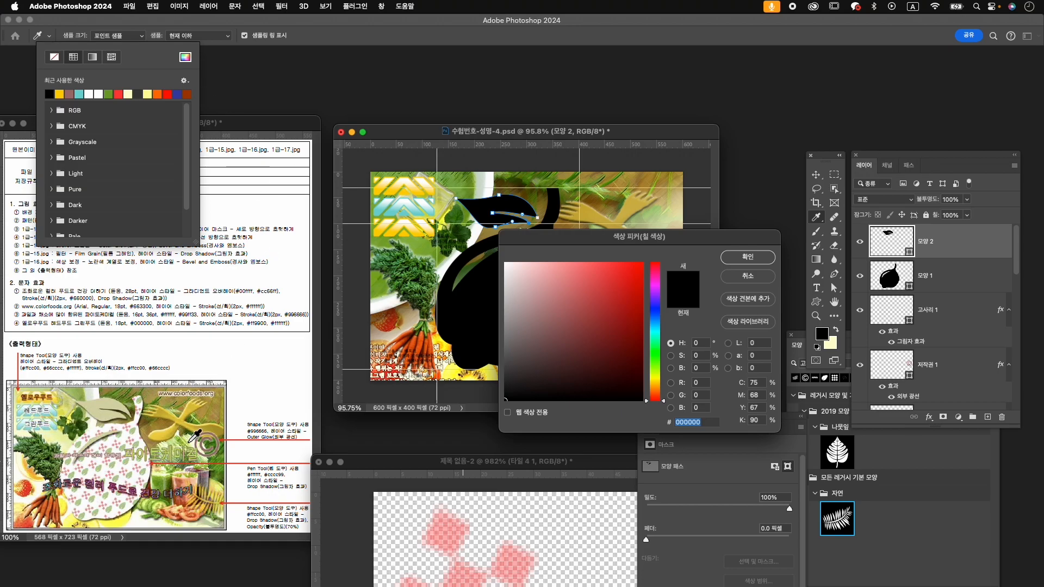
text(cccc99)
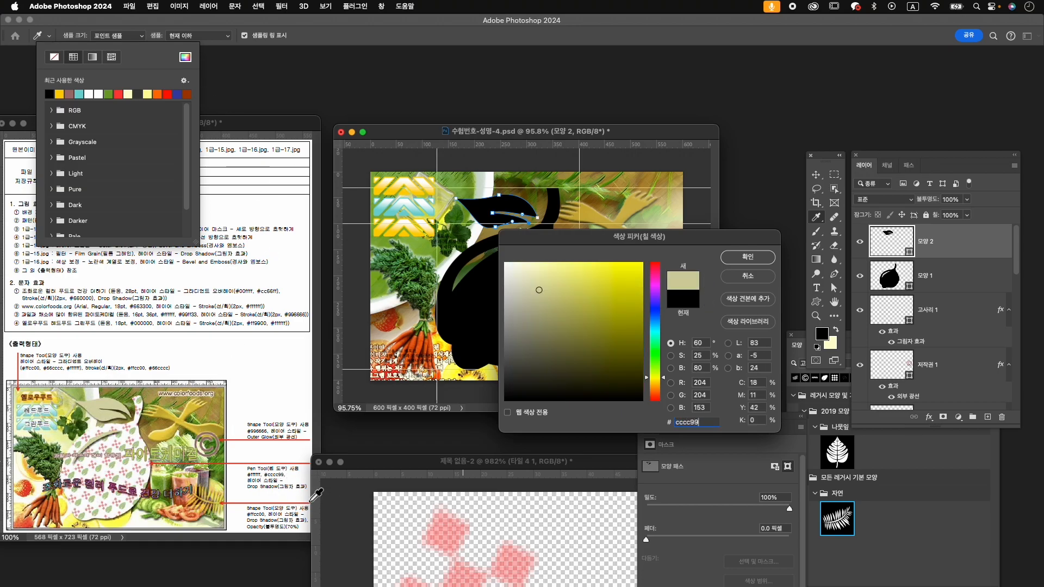
key(Return)
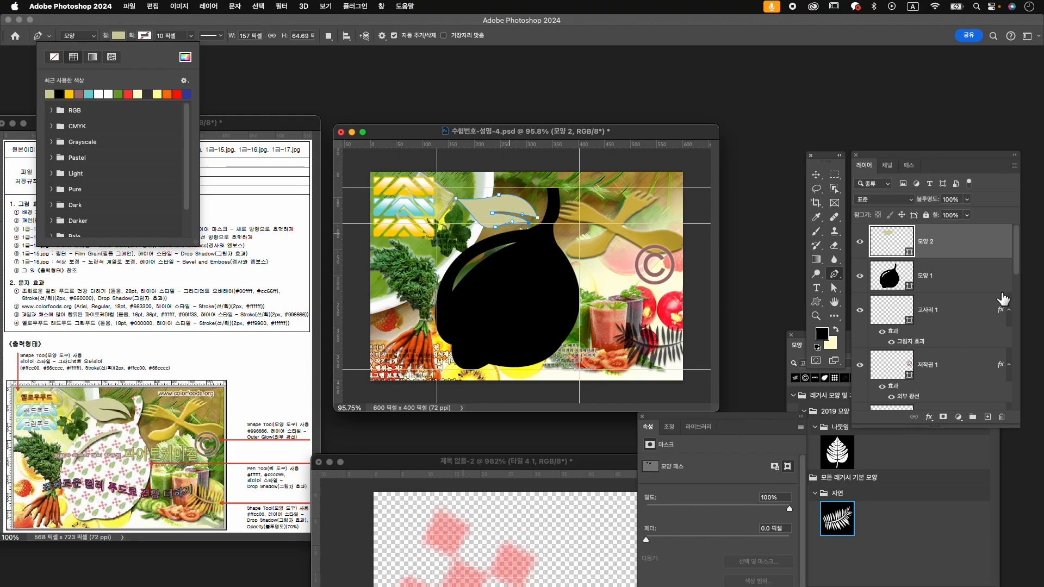
- Set the fruit shape's fill colour to white, #ffffff
click(953, 278)
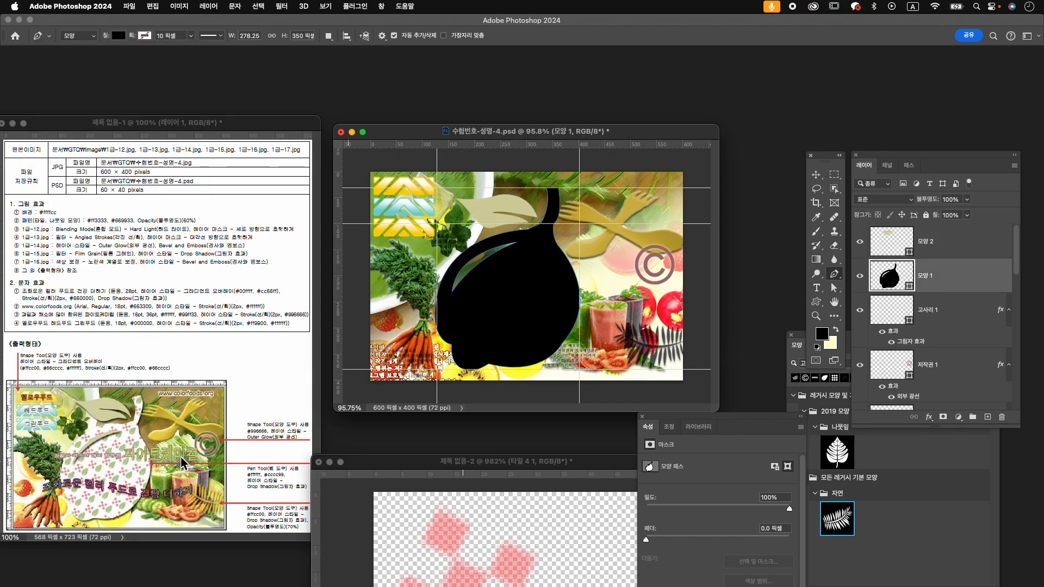
click(119, 35)
click(186, 58)
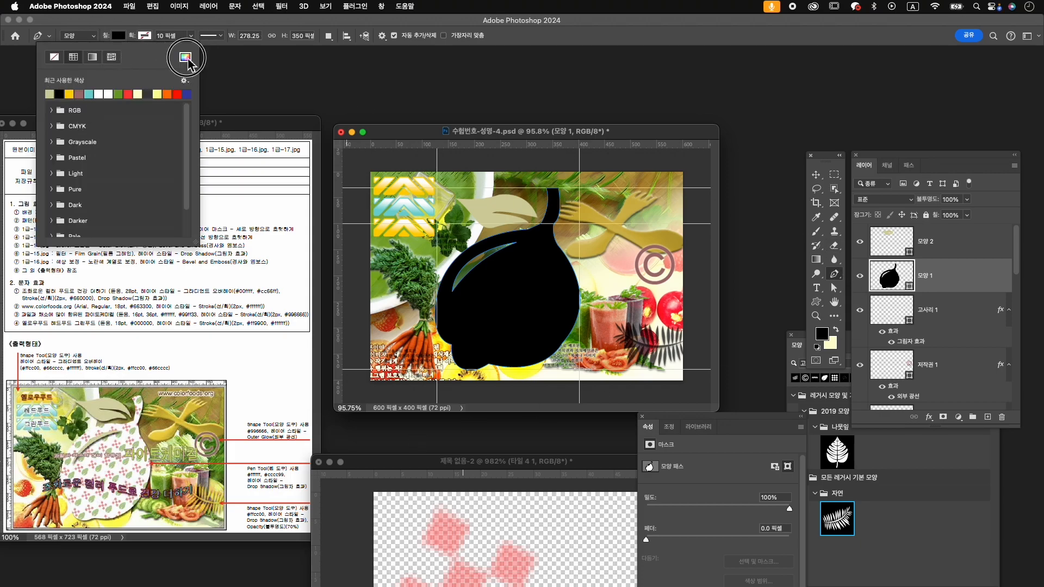
drag(554, 314, 454, 206)
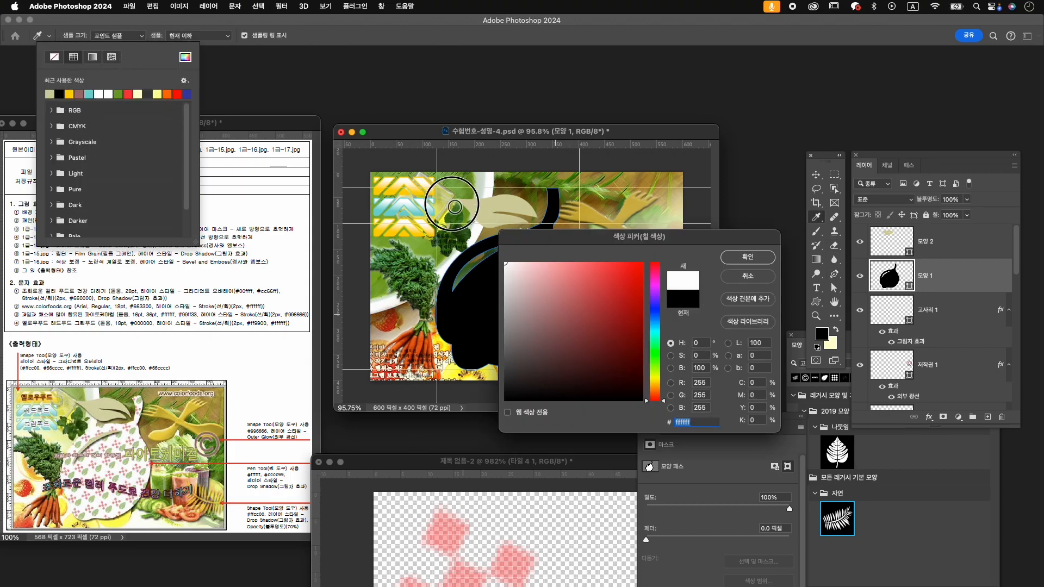
click(766, 257)
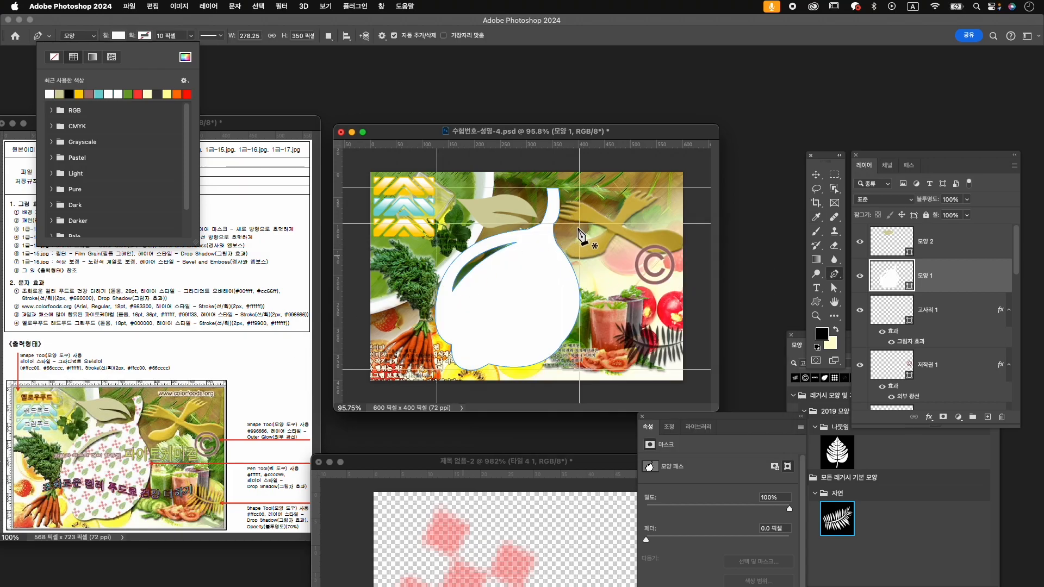
click(957, 290)
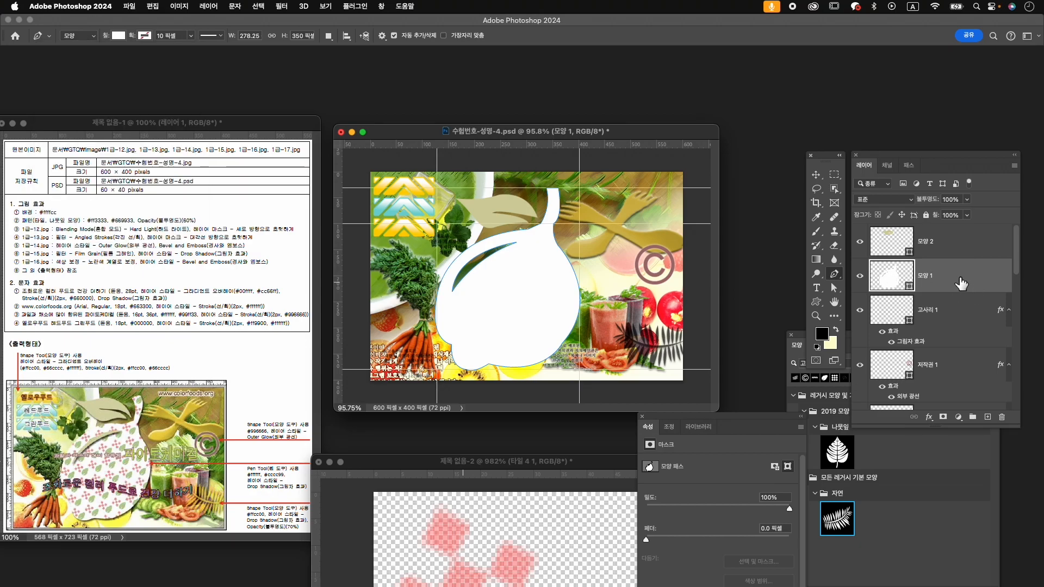
key(a)
click(562, 222)
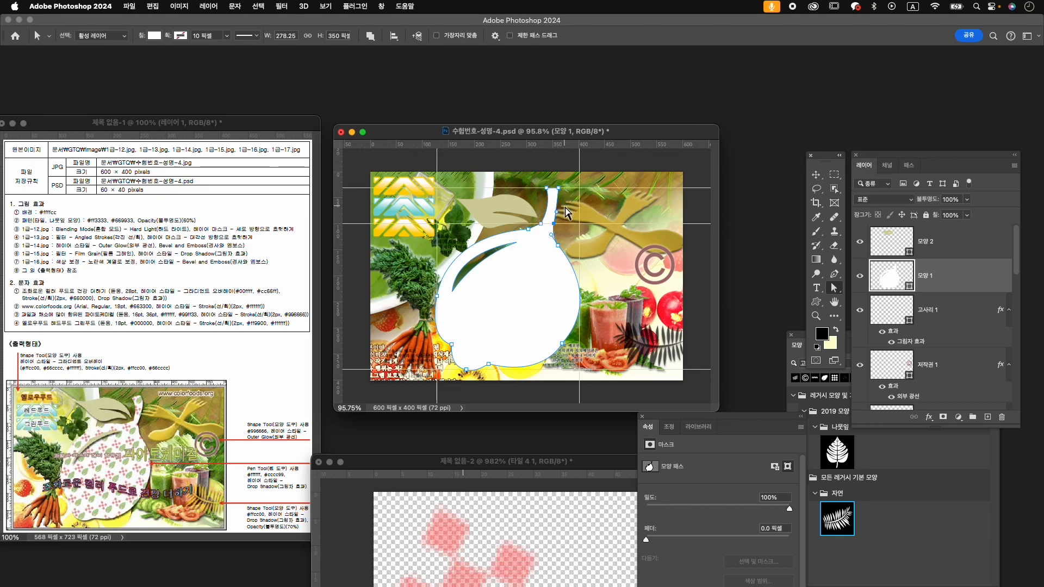
key(Return)
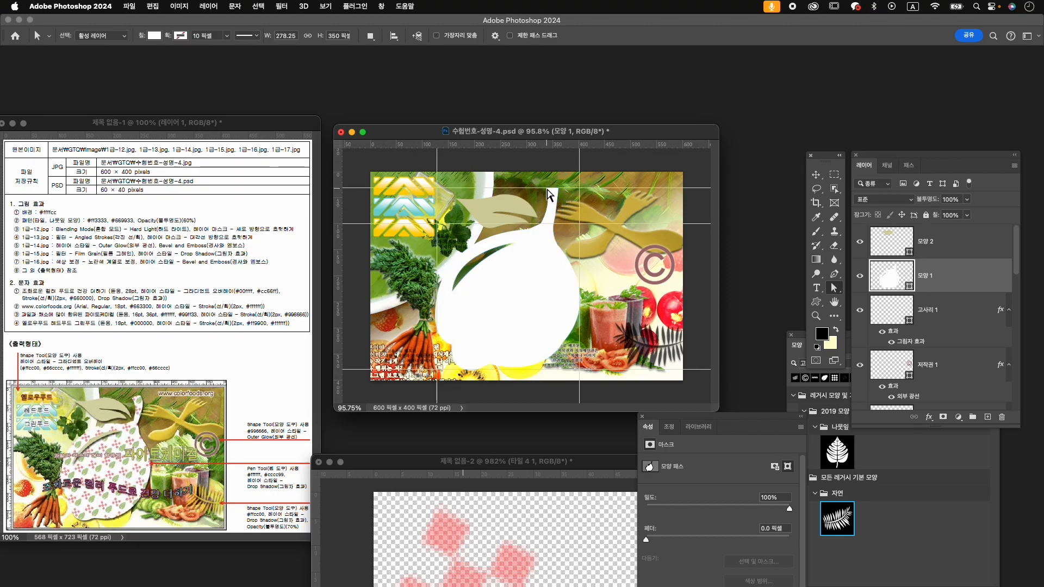
click(547, 192)
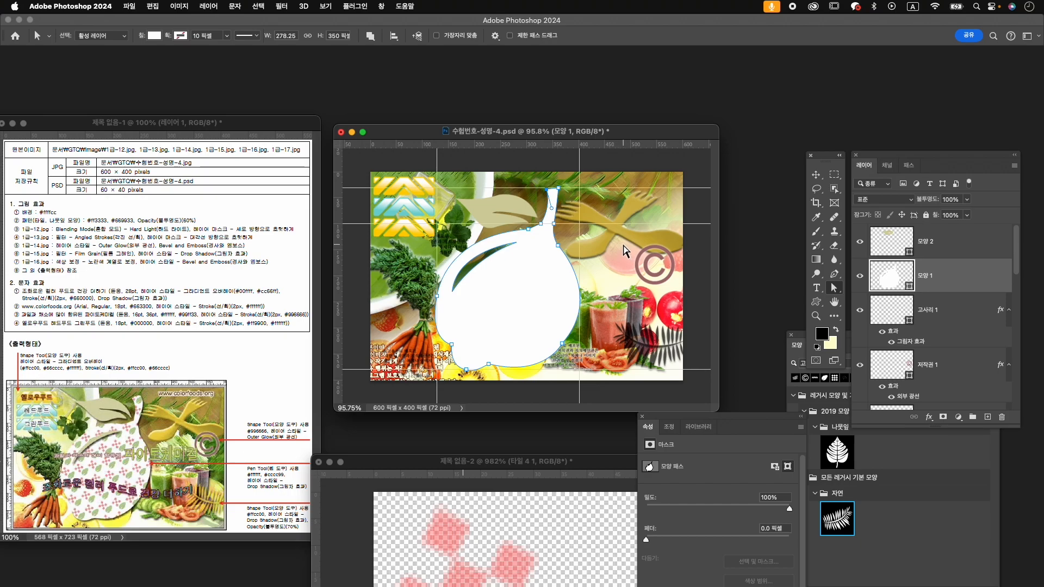
key(v)
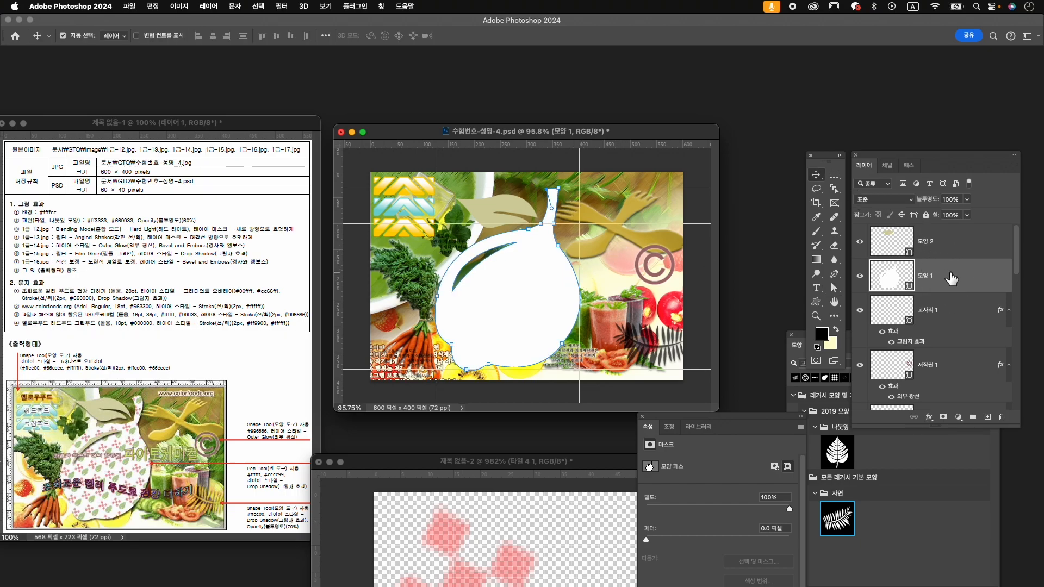
key(super+j)
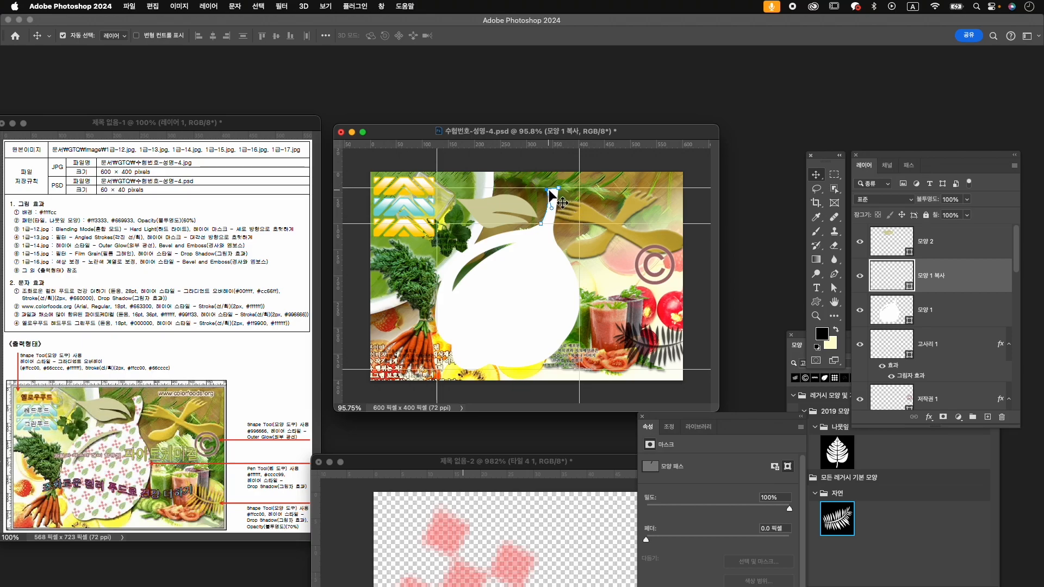
key(super+z)
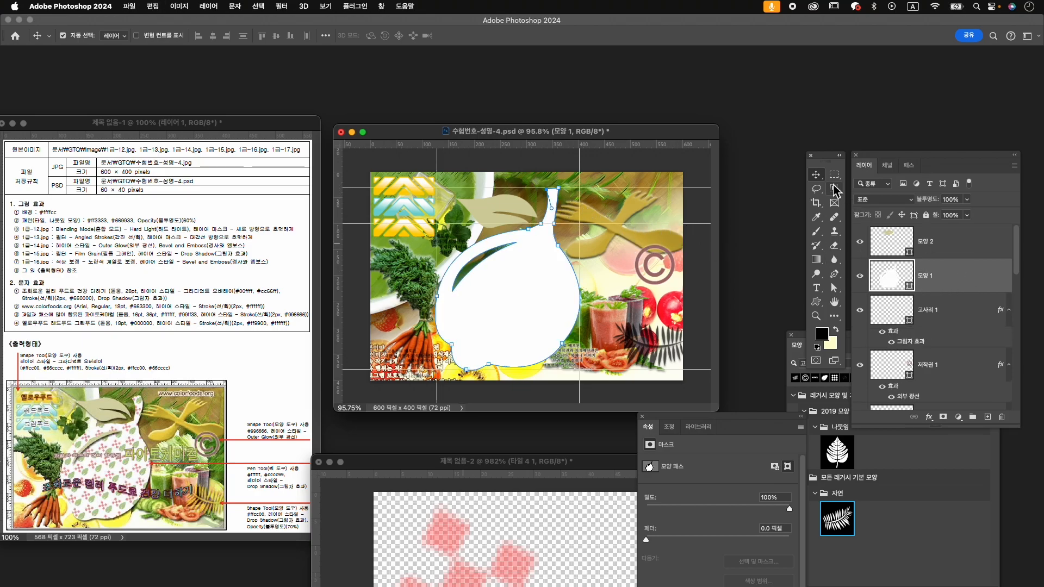
- Duplicate the whole fruit shape layer and fill the copy with the custom pattern of red tiles and green leaves
click(955, 239)
click(962, 266)
key(super+j)
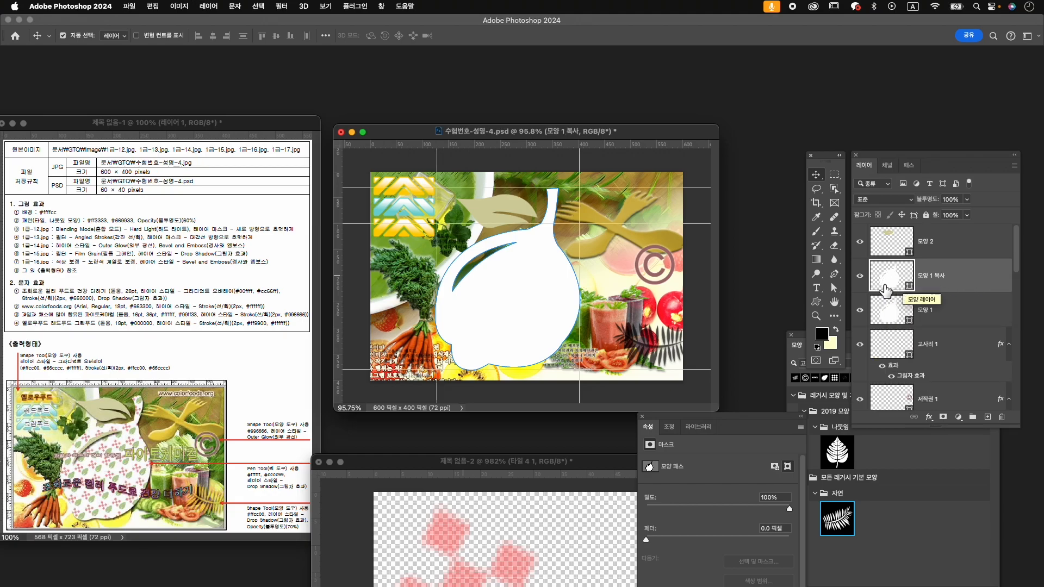
click(834, 276)
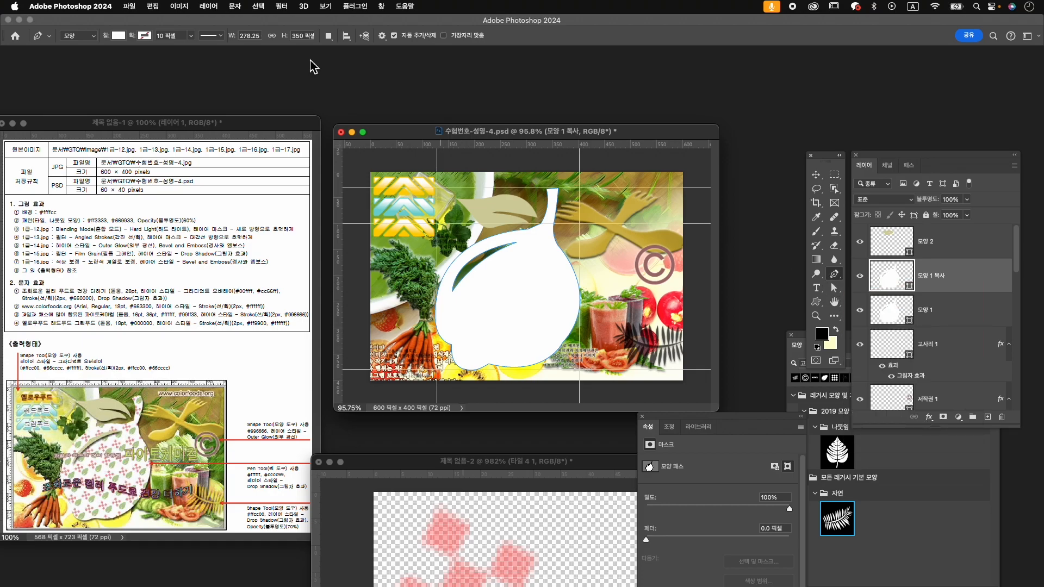
click(118, 37)
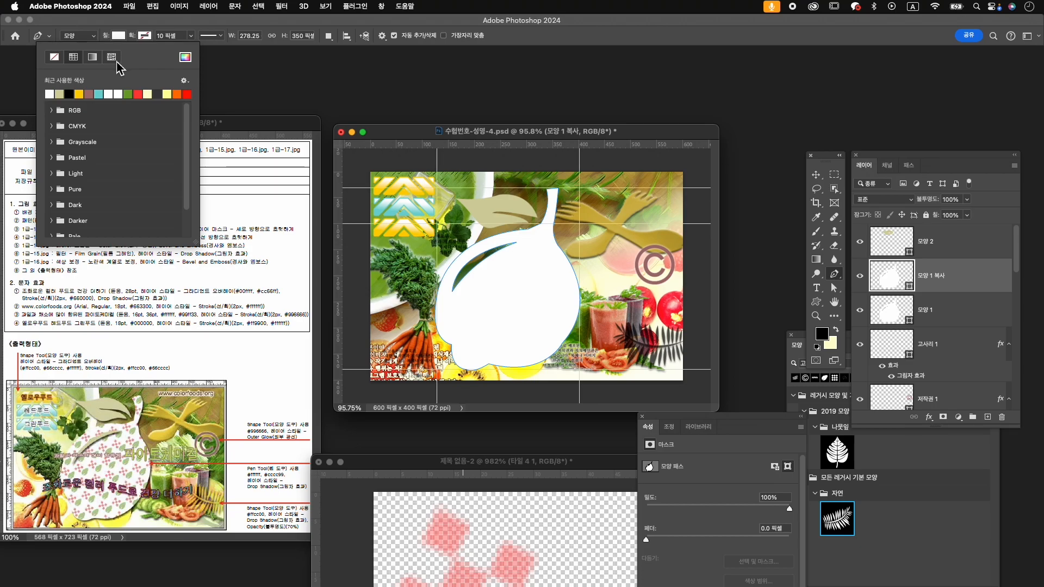
click(111, 58)
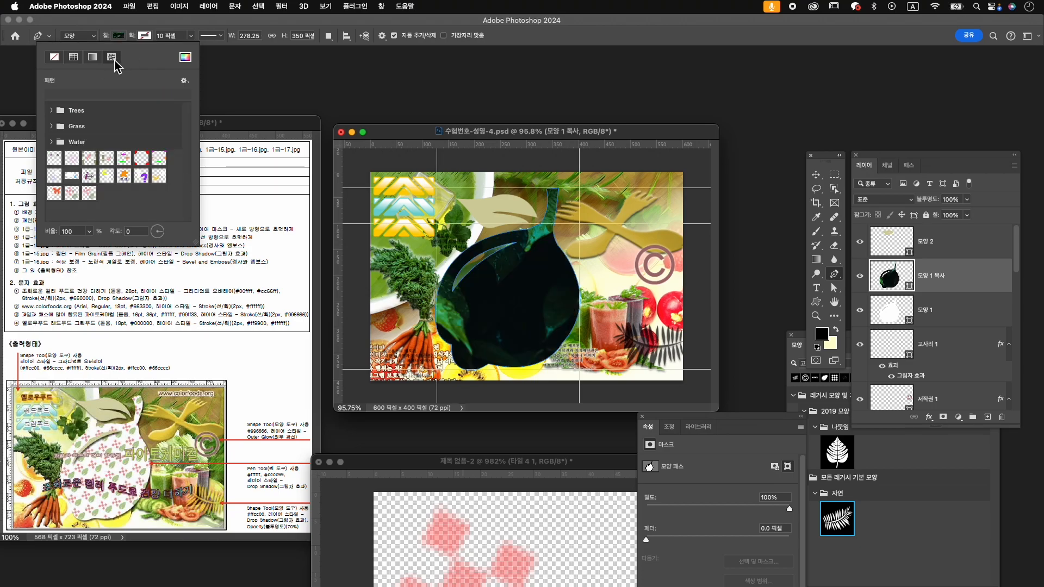
click(96, 199)
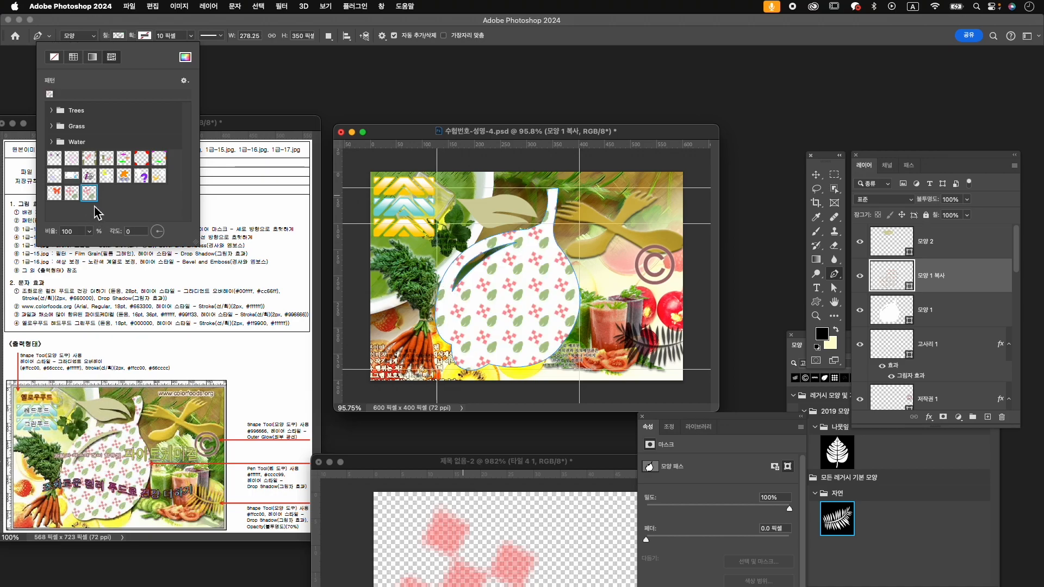
- Scale the pattern fill on the fruit copy to 78%, try a -8° angle and reset the angle to 0
click(89, 231)
drag(92, 244, 91, 250)
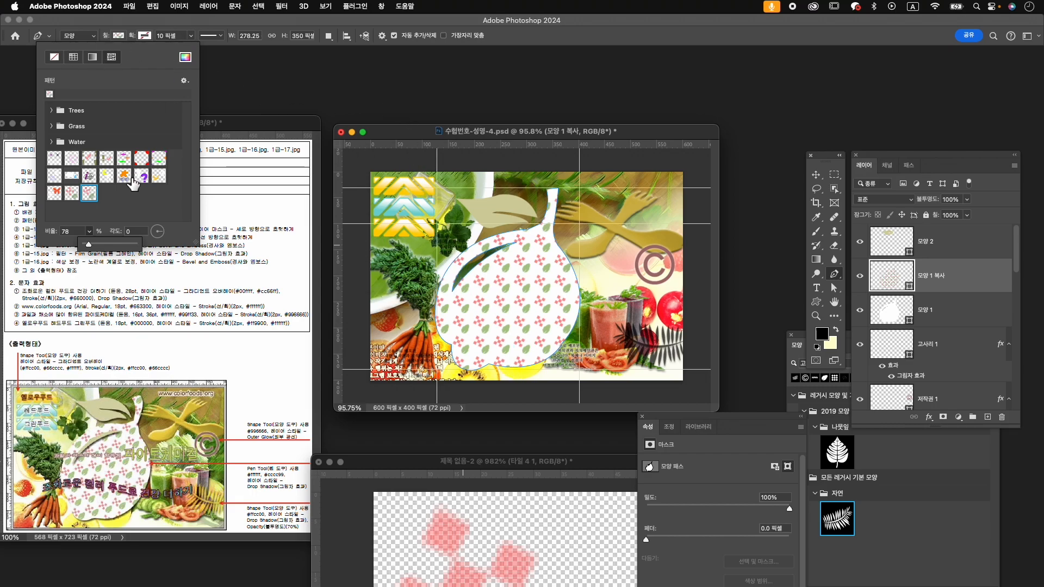
drag(161, 237, 162, 233)
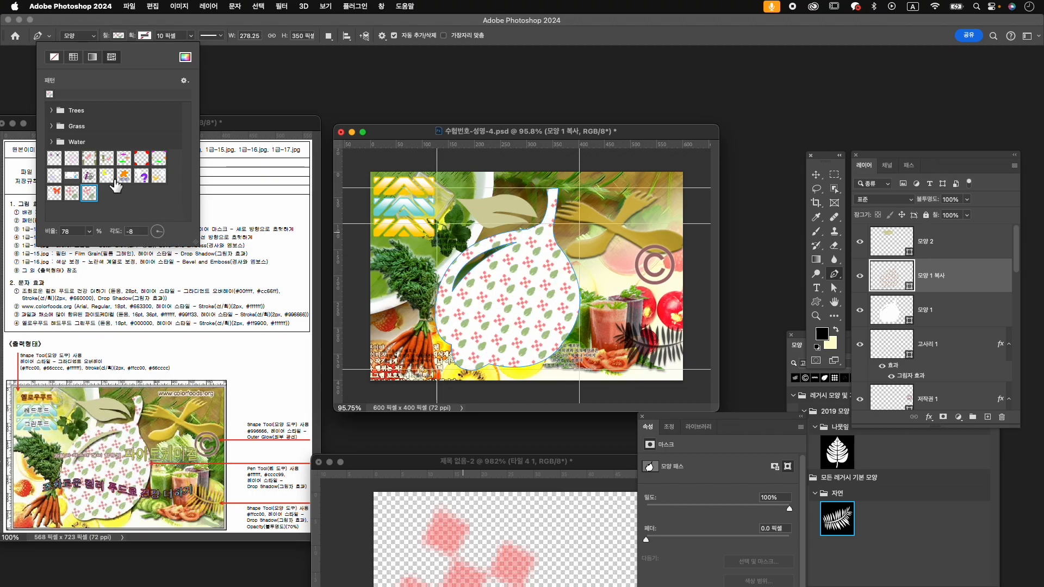
click(110, 232)
text(0)
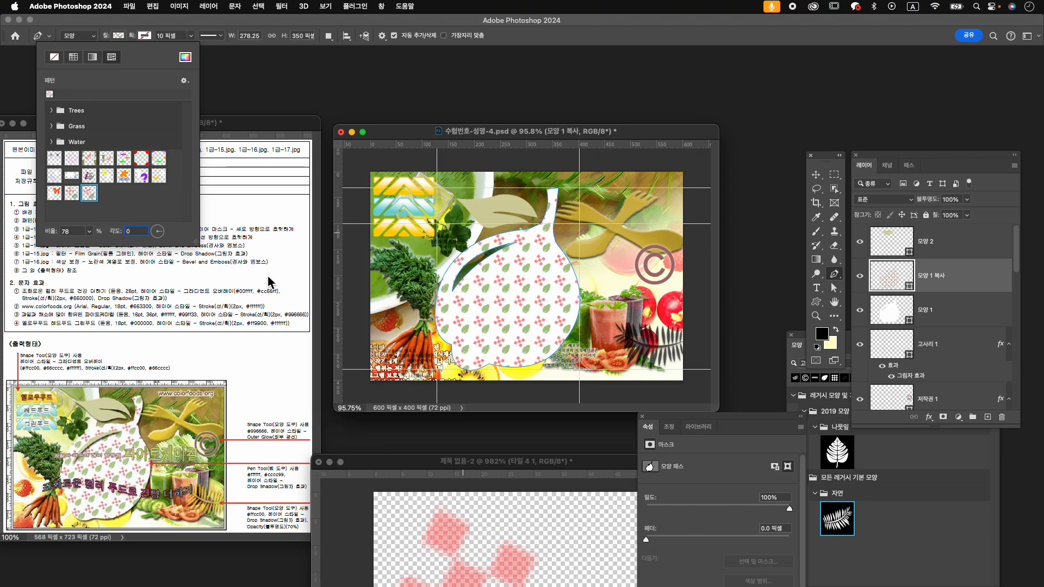
key(Return)
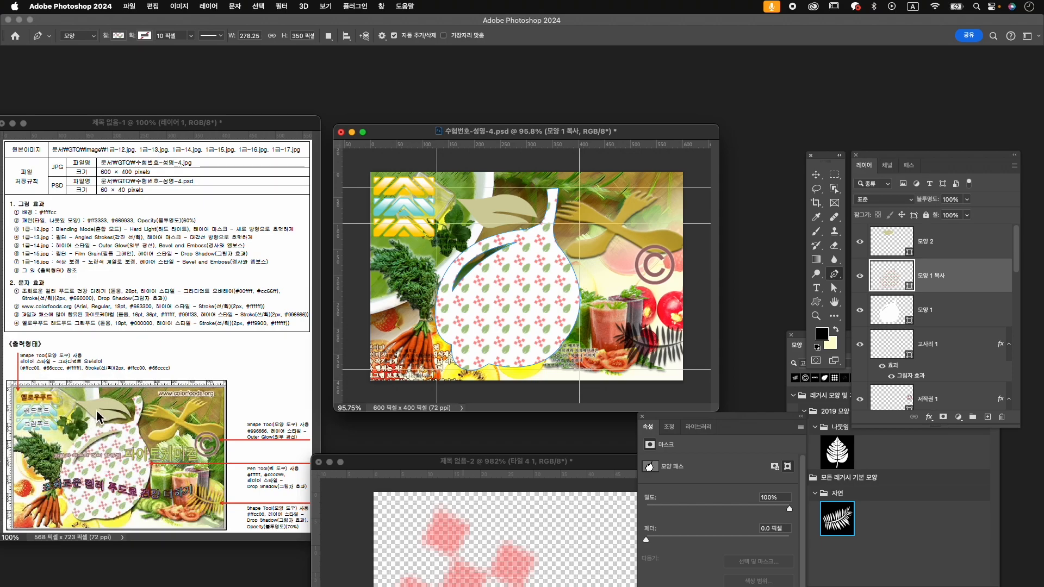
- Delete the patterned fruit copy and remove the curved leaf-shaped cutout path from the white fruit shape
scroll(93, 439, up, 8)
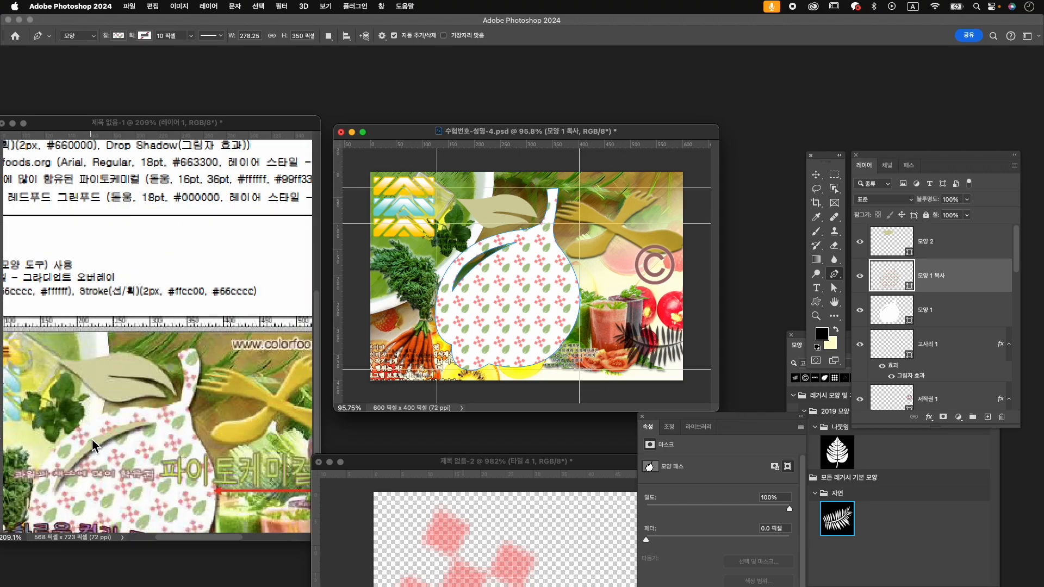
scroll(90, 437, down, 4)
scroll(138, 435, down, 5)
scroll(136, 436, down, 2)
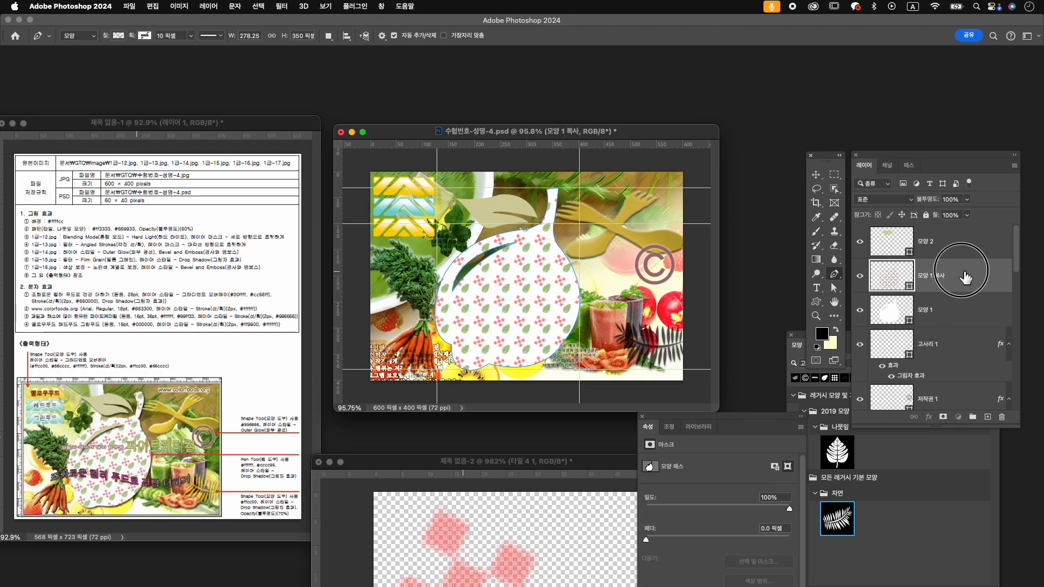
key(Delete)
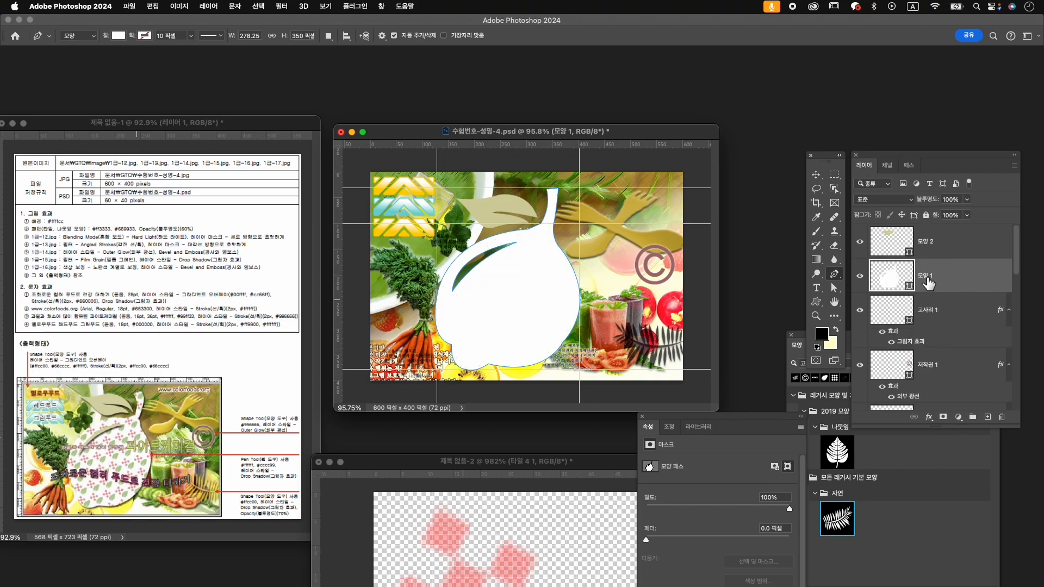
right_click(834, 275)
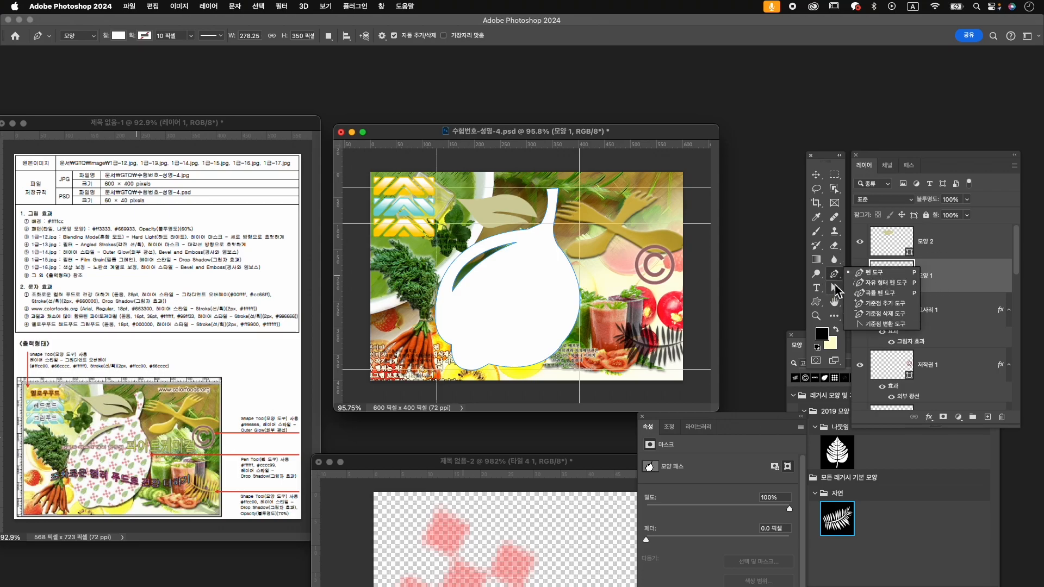
click(835, 285)
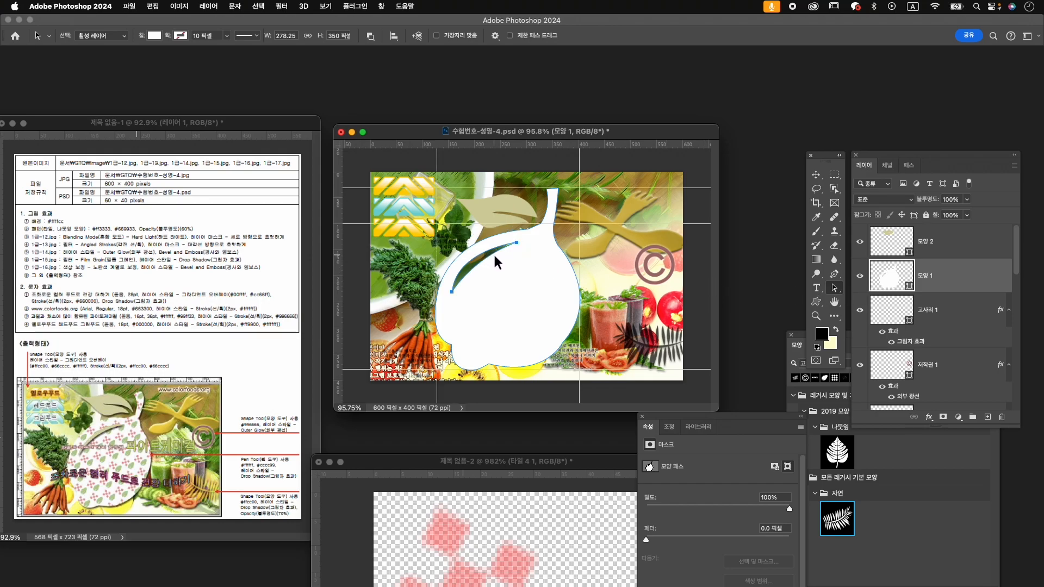
key(BackSpace)
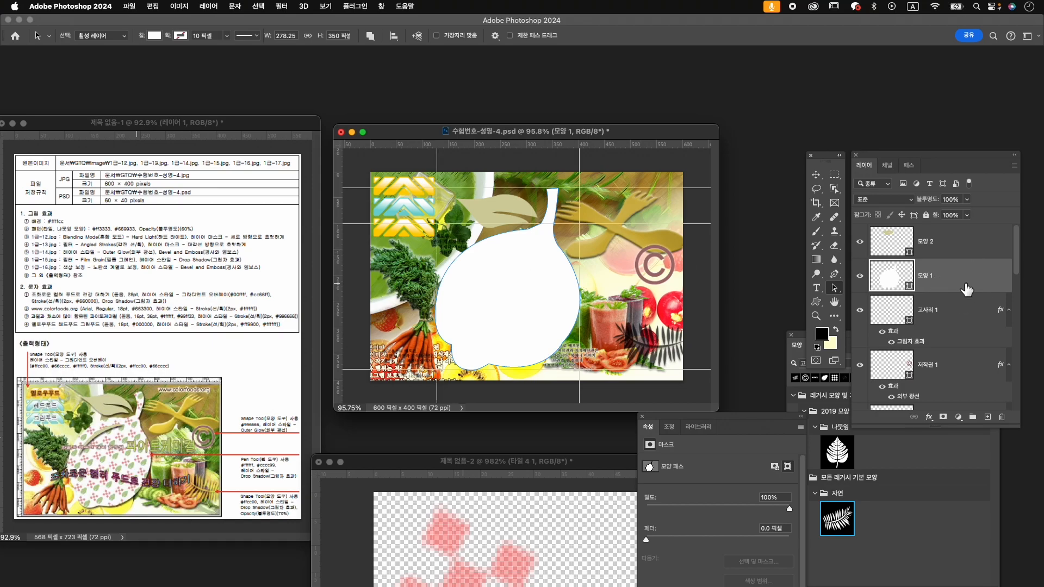
- Duplicate the solid white fruit shape layer and fill the copy with the red-tile and green-leaf pattern at 81% scale
key(v)
key(super+j)
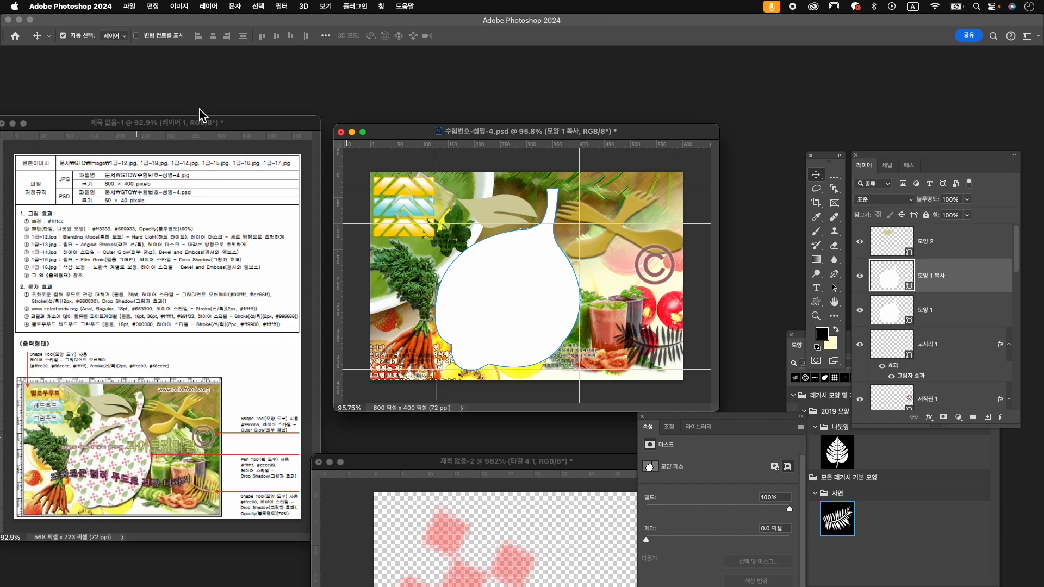
key(p)
click(124, 36)
click(118, 37)
click(117, 35)
click(112, 57)
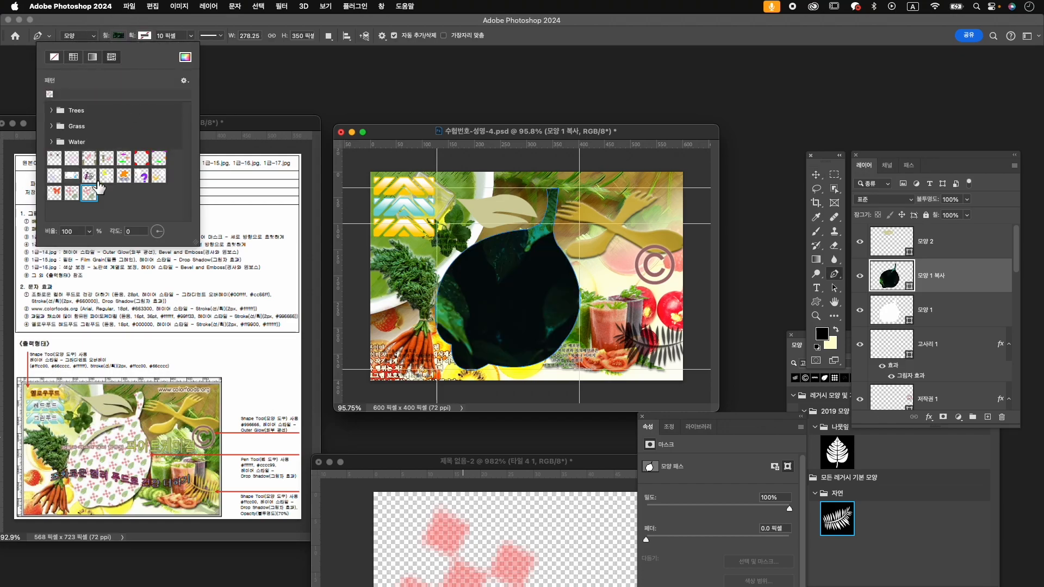
click(89, 193)
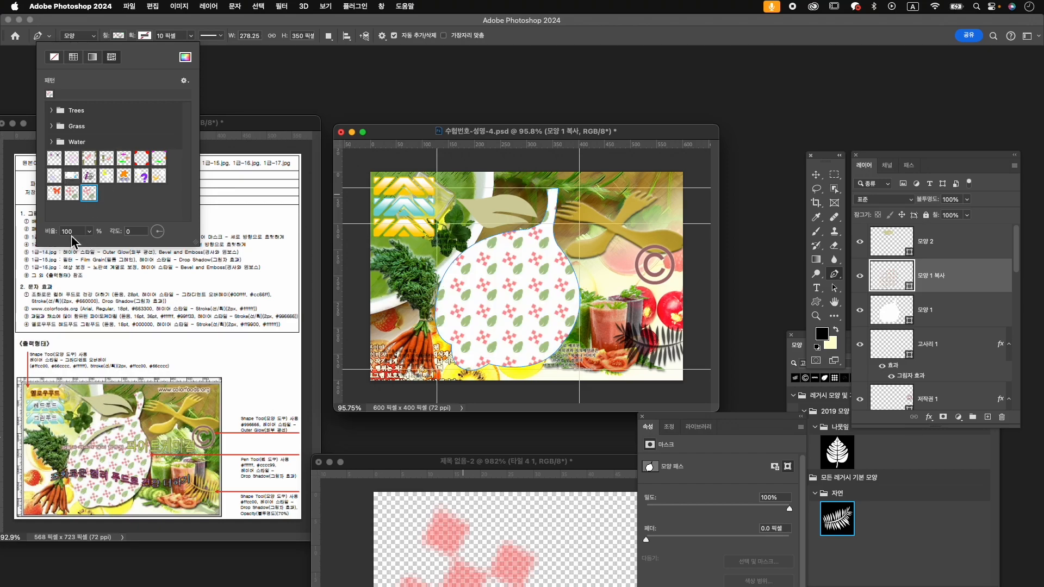
drag(50, 232, 45, 240)
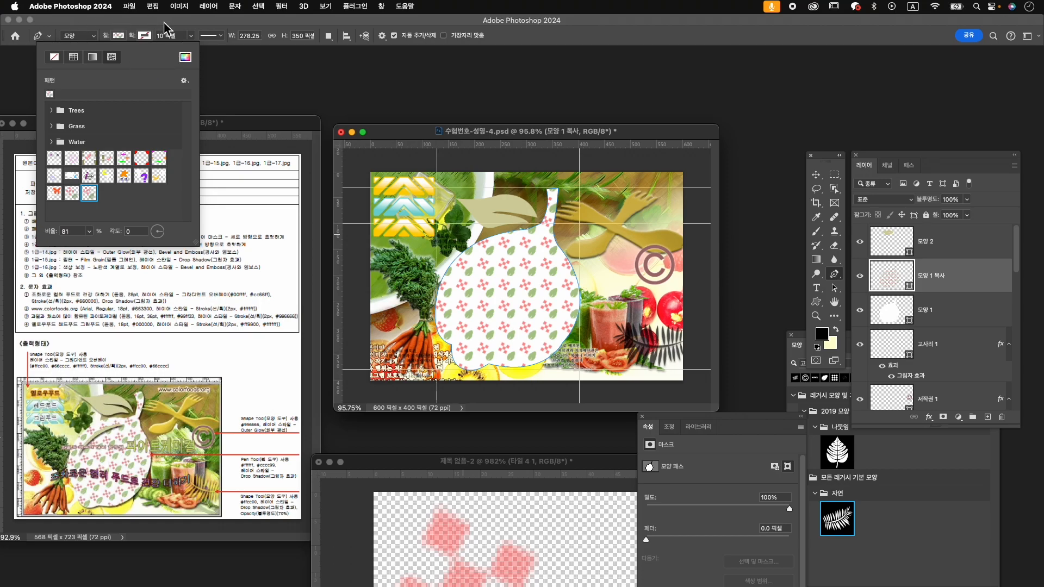
click(387, 112)
- Draw a thin curved leaf sliver on the fruit's upper part with the Pen tool, combined into the leaf shape layer
click(971, 242)
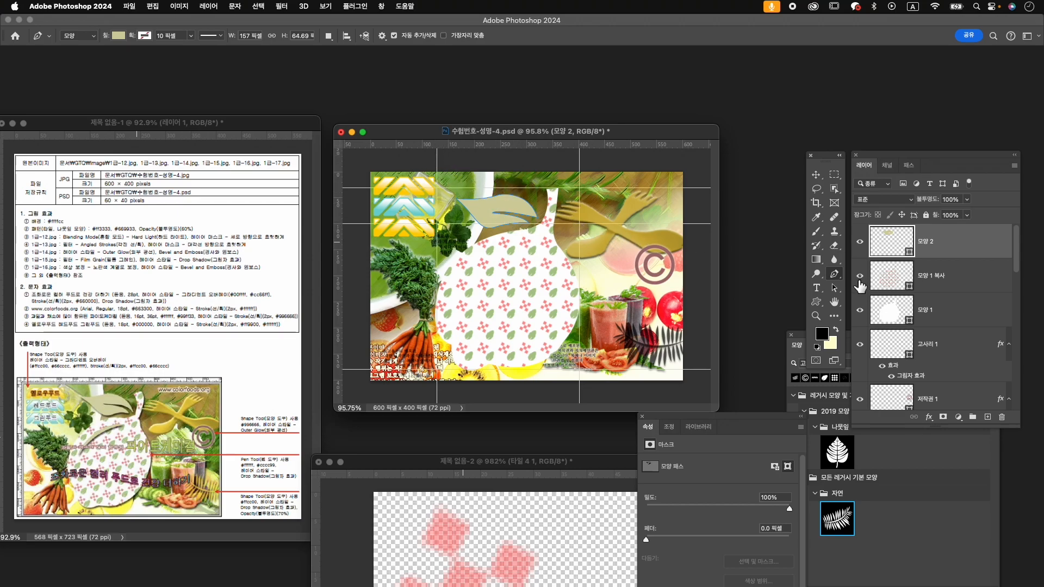
right_click(834, 276)
click(835, 280)
click(328, 35)
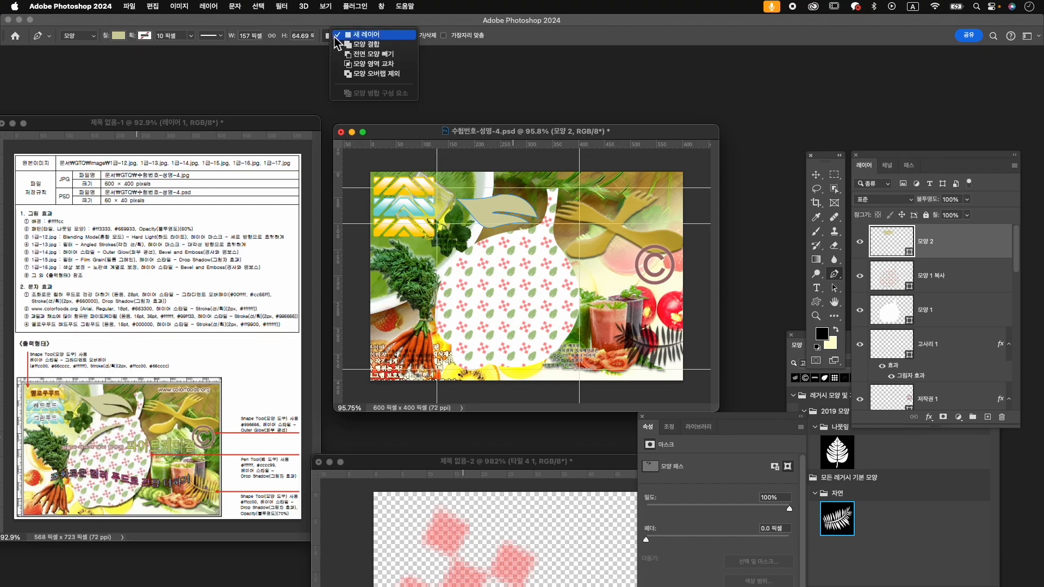
click(380, 47)
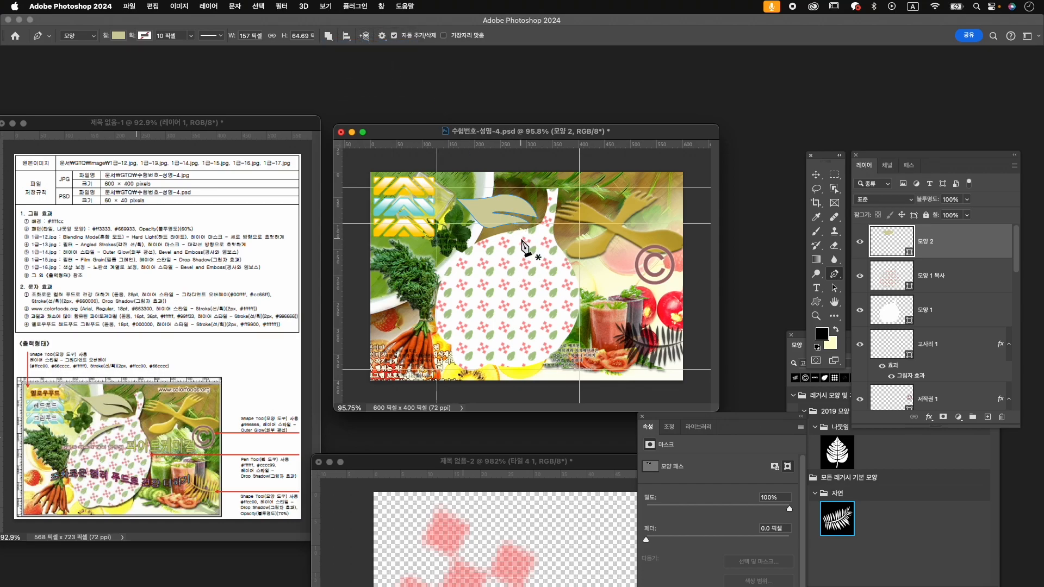
click(521, 238)
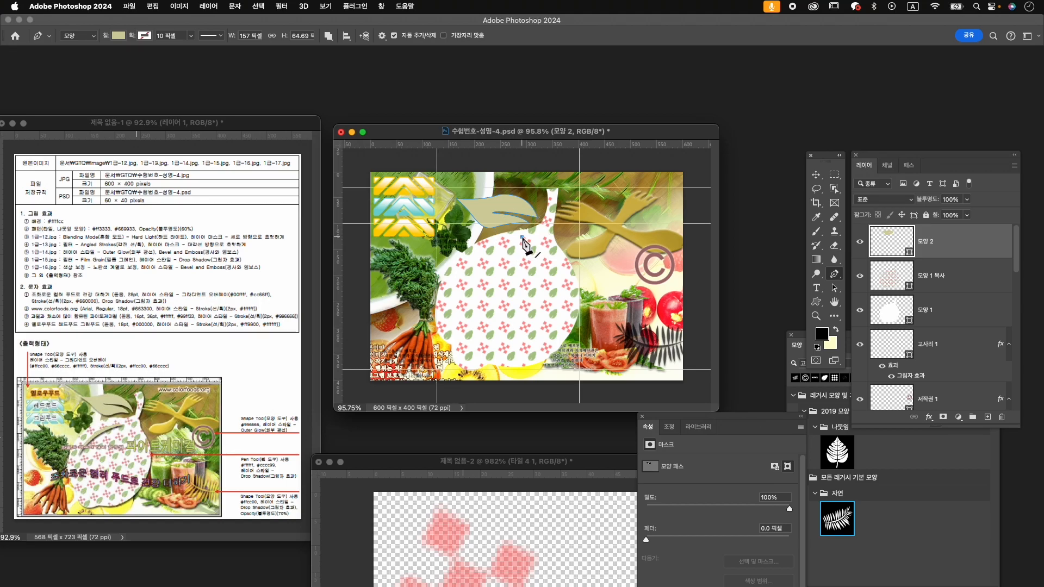
drag(459, 284, 455, 317)
alt+click(460, 284)
drag(522, 237, 544, 230)
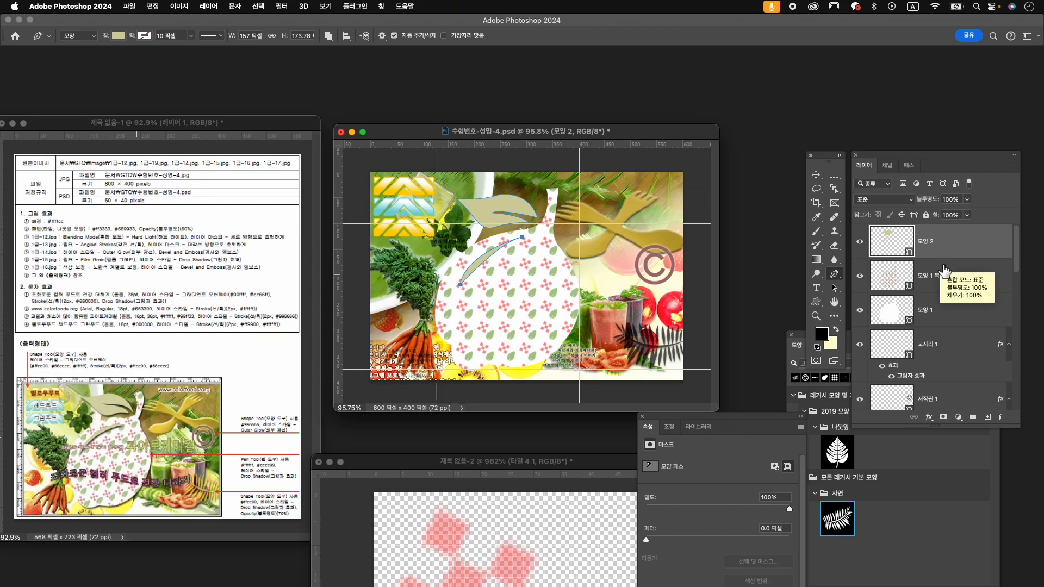
- Reposition the sliver's lower end point and reshape its curves so it follows the fruit's upper edge
key(a)
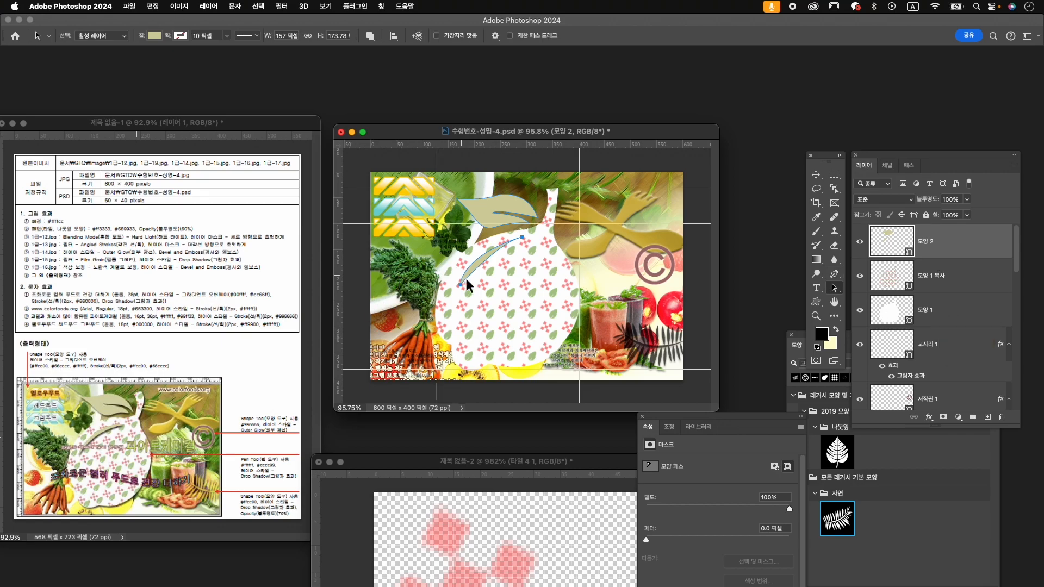
drag(461, 284, 456, 292)
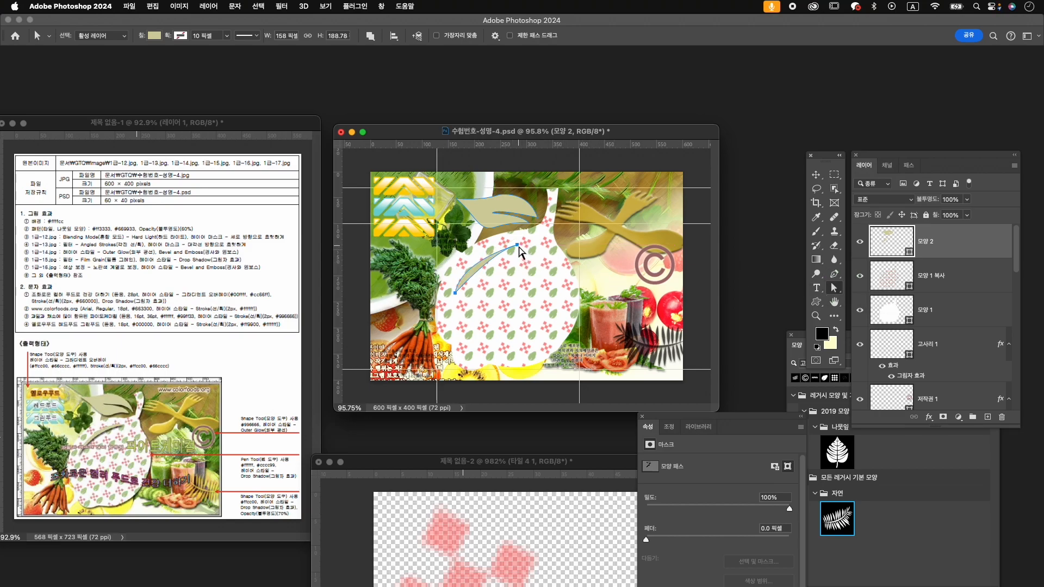
mouse_move(518, 246)
mouse_down()
mouse_move(518, 236)
mouse_move(498, 240)
mouse_move(503, 251)
mouse_up()
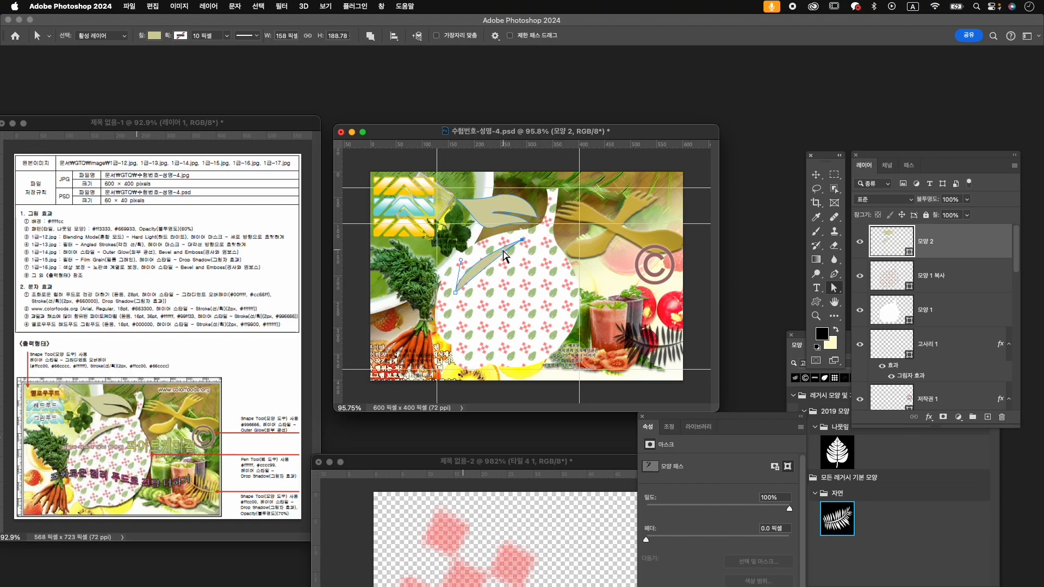
drag(455, 292, 478, 247)
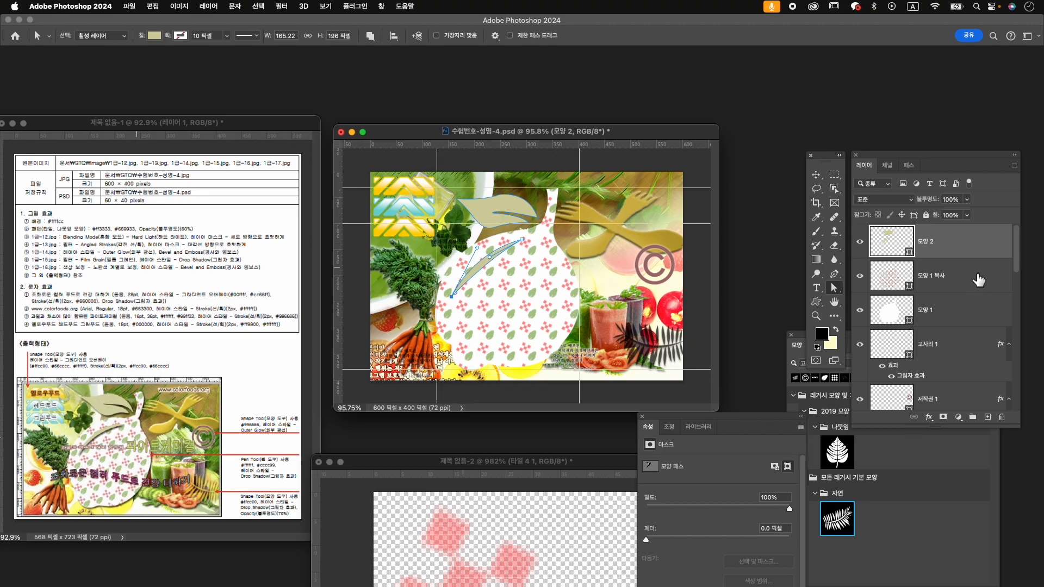
- Try grouping the leaf layer and both fruit layers to give the group a drop shadow
shift+click(965, 318)
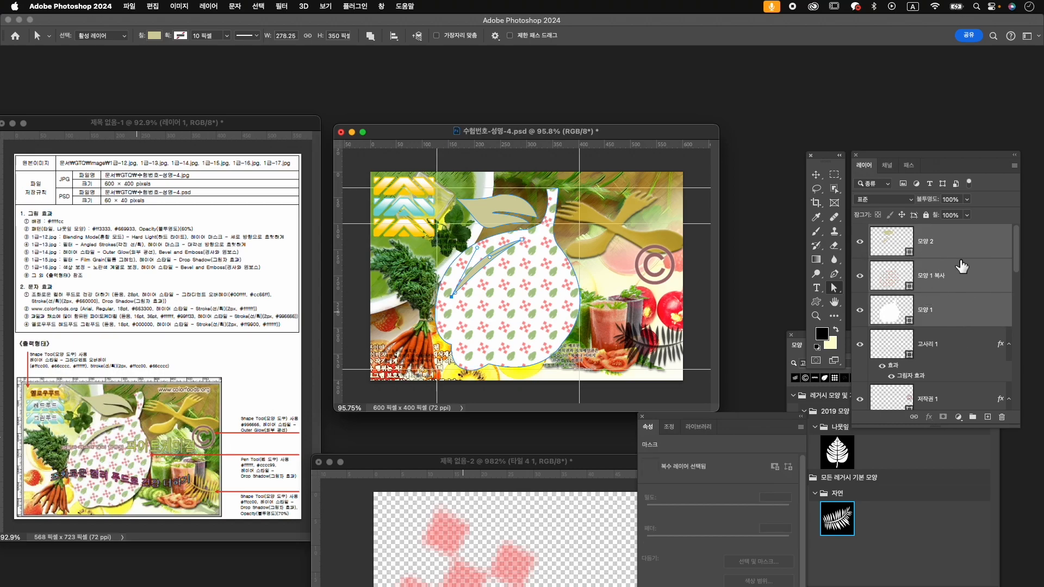
key(super+g)
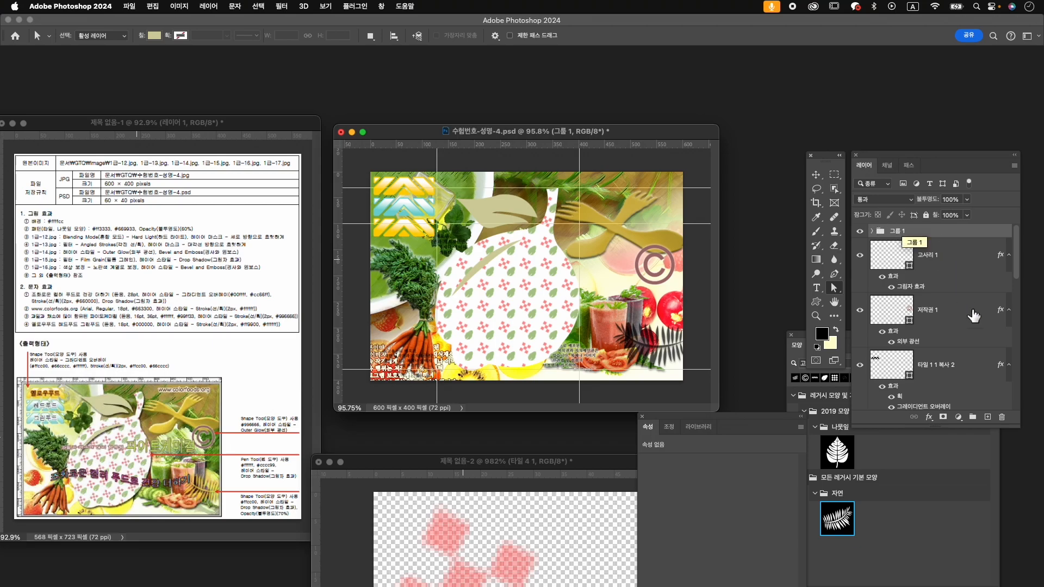
click(928, 416)
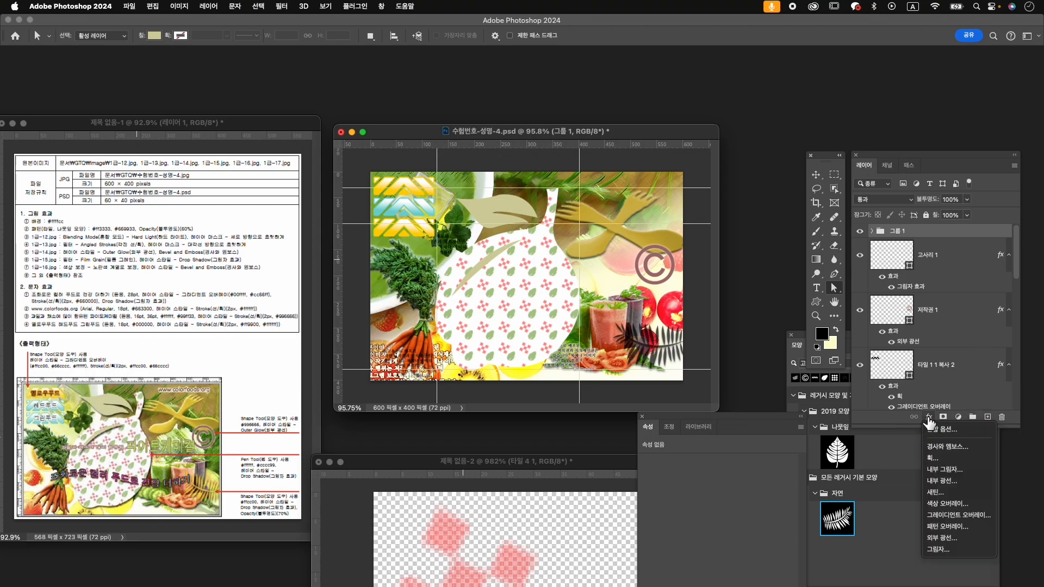
click(937, 549)
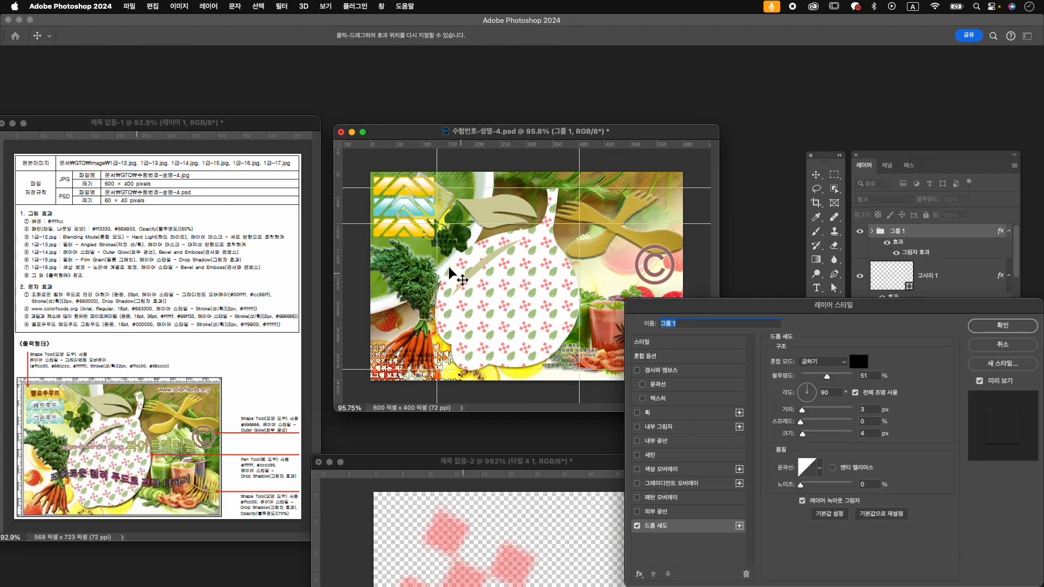
click(1030, 348)
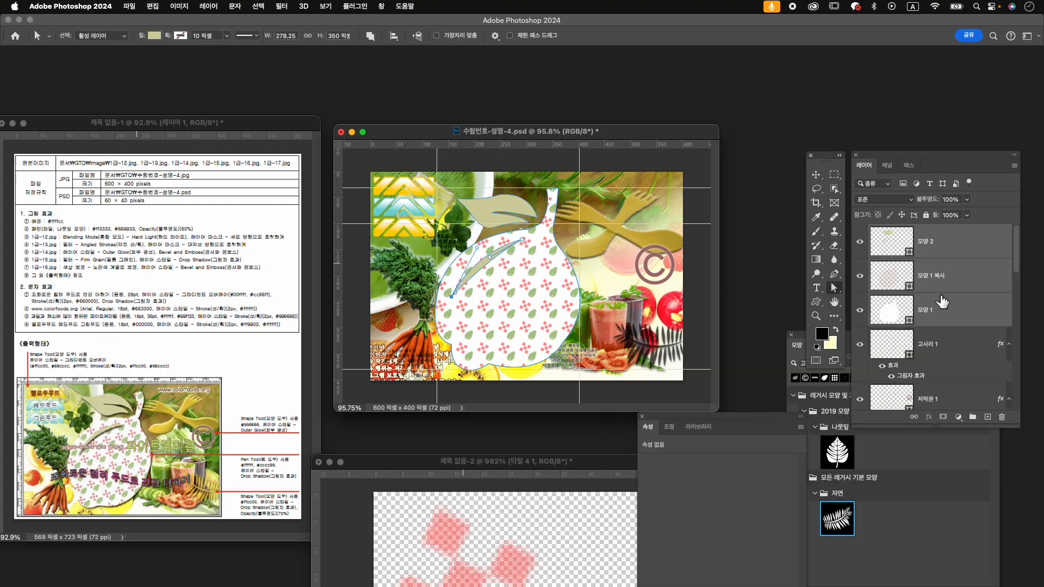
key(ctrl+z)
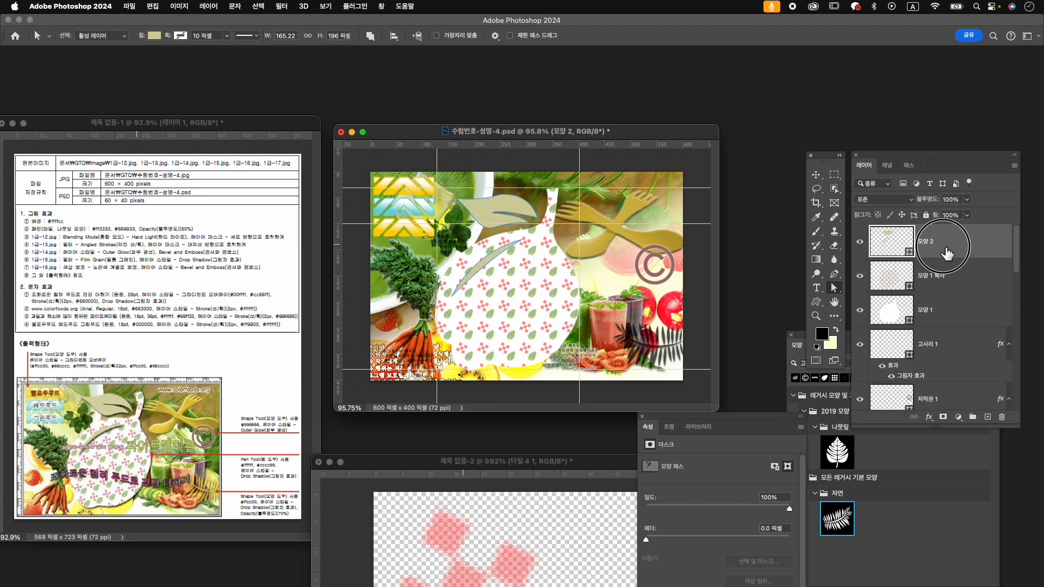
- Add a drop shadow with 51% opacity, 90° angle, 3 px distance and 4 px size to the leaf shape layer
click(930, 418)
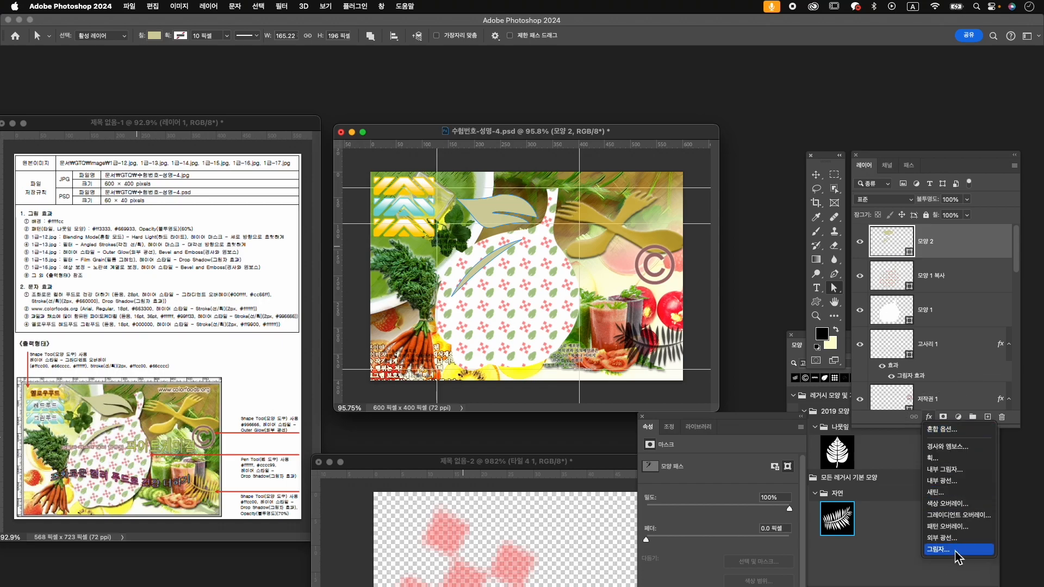
click(937, 549)
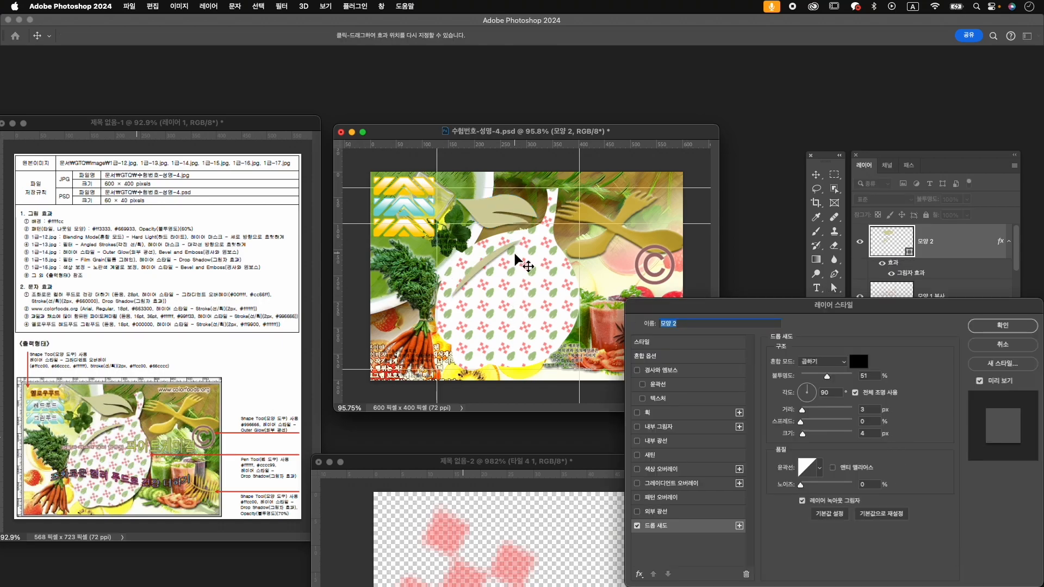
click(1000, 326)
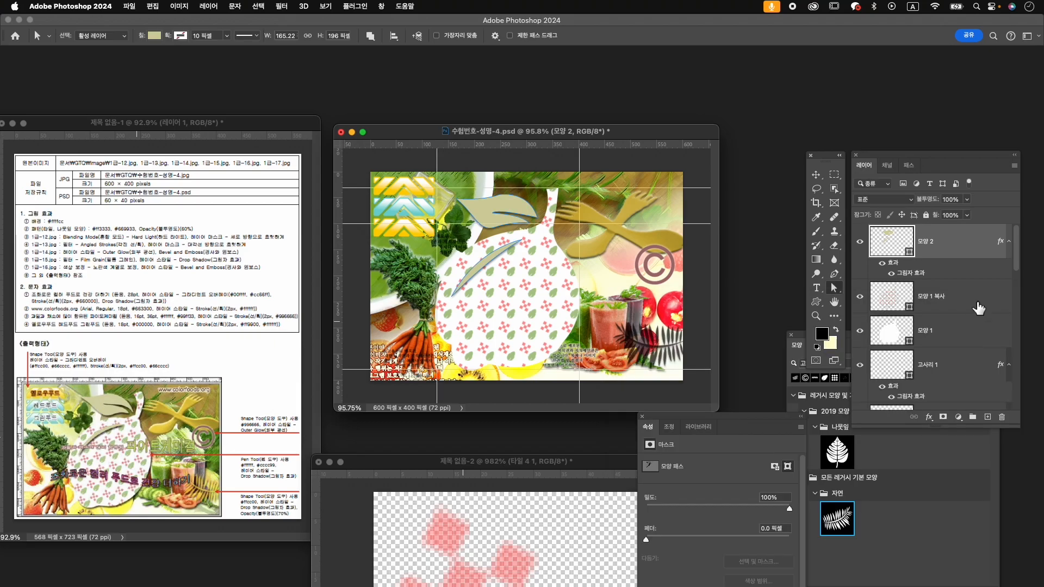
- Copy the leaf's drop shadow to the fruit layers and remove it from the patterned copy, keeping it on the white fruit
click(961, 298)
shift+click(959, 330)
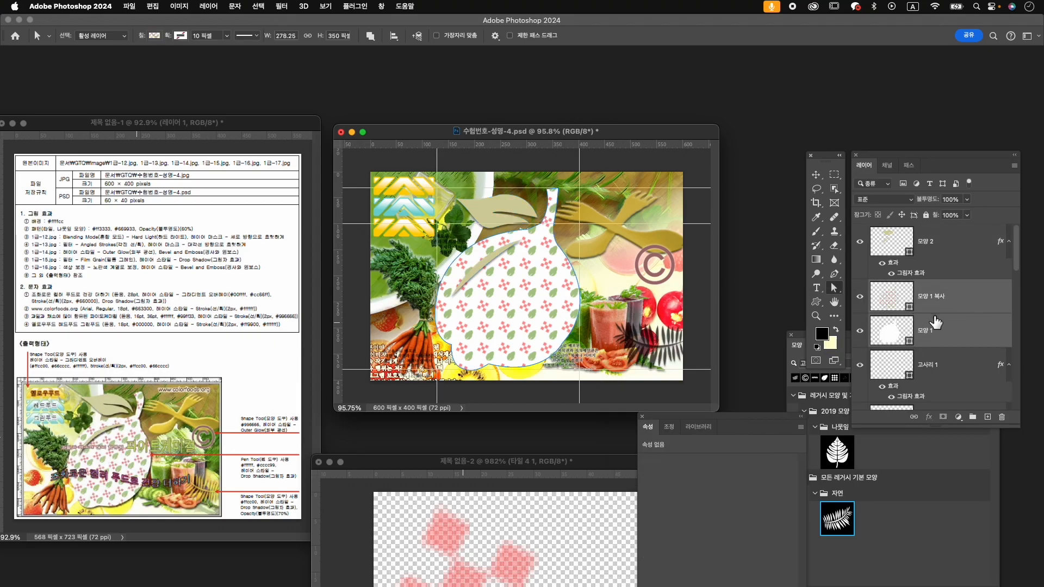
drag(932, 268, 951, 376)
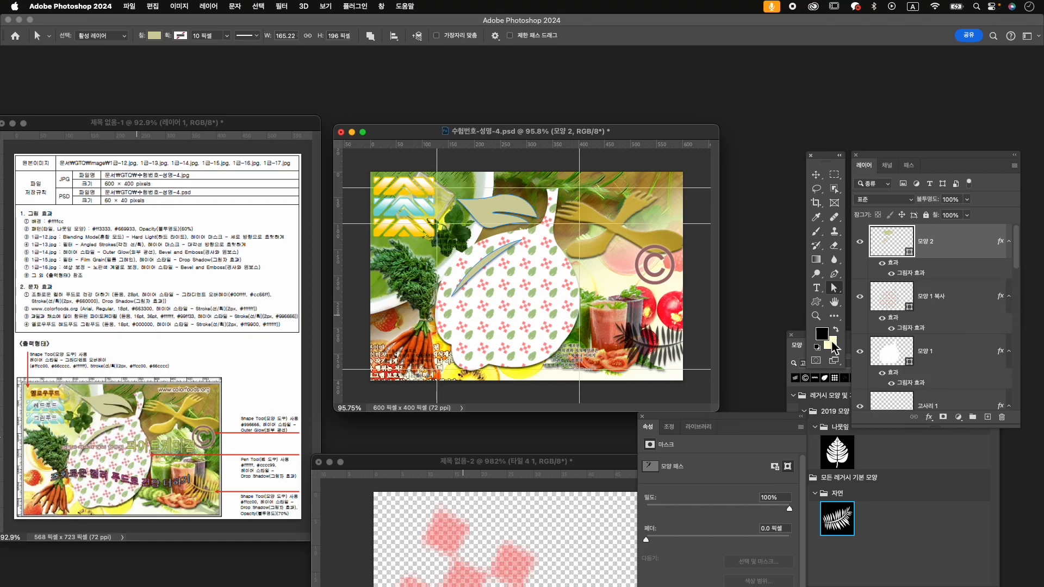
drag(1003, 301, 978, 353)
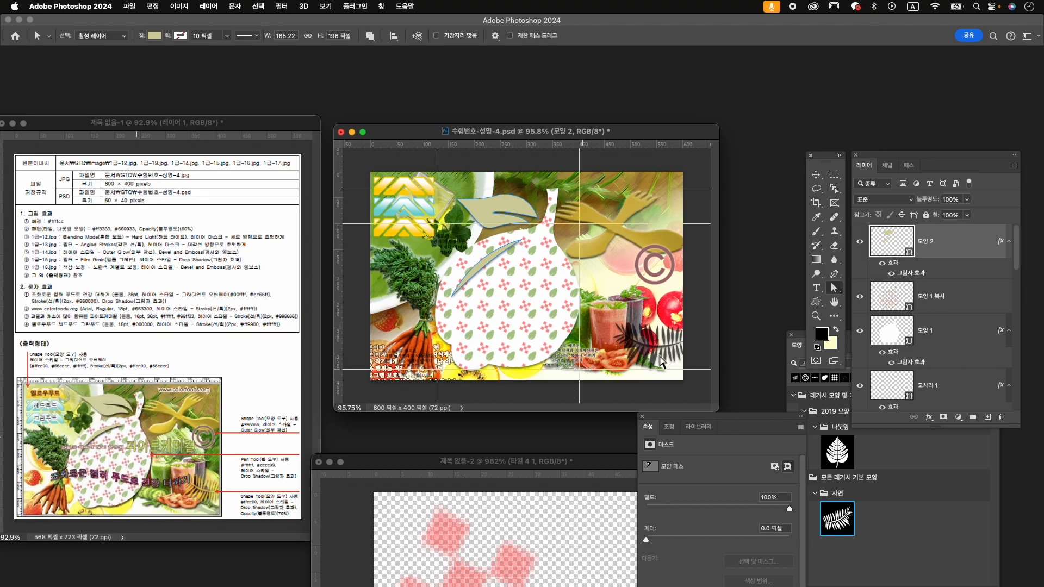
- Close the pattern tile document without saving, and close the Properties and Shapes panels
click(952, 338)
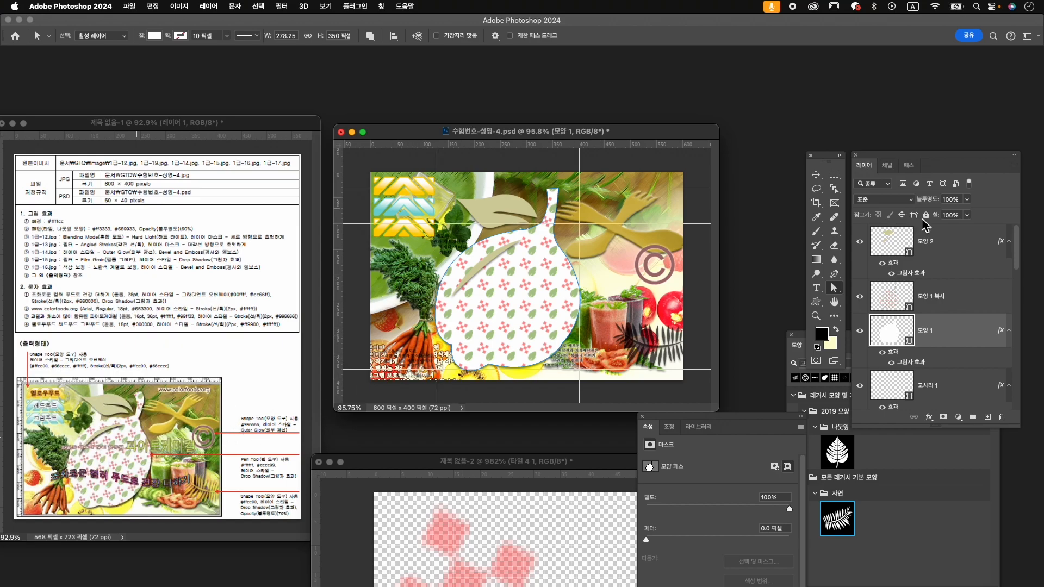
click(947, 251)
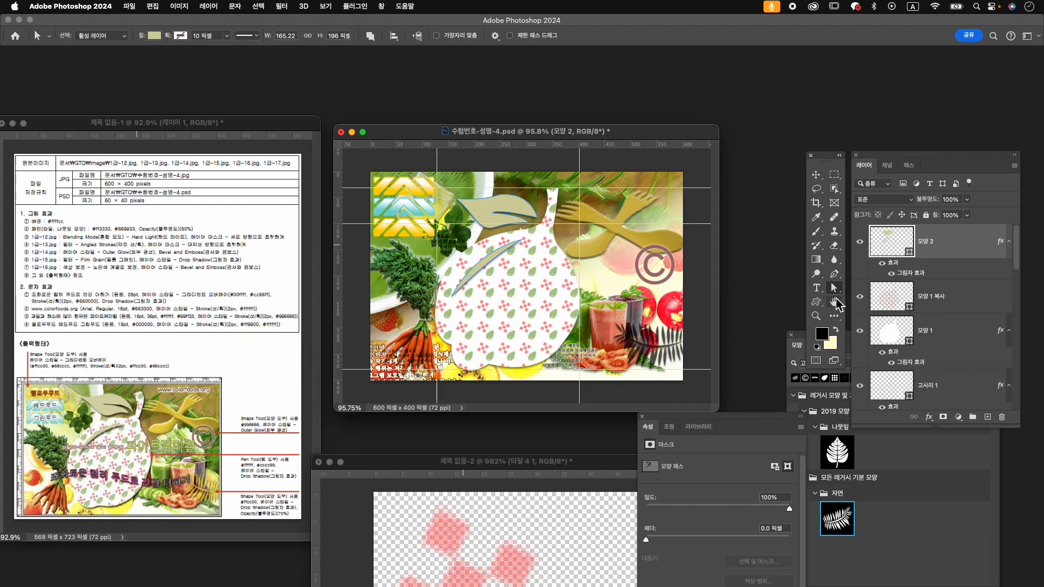
click(319, 461)
key(super+d)
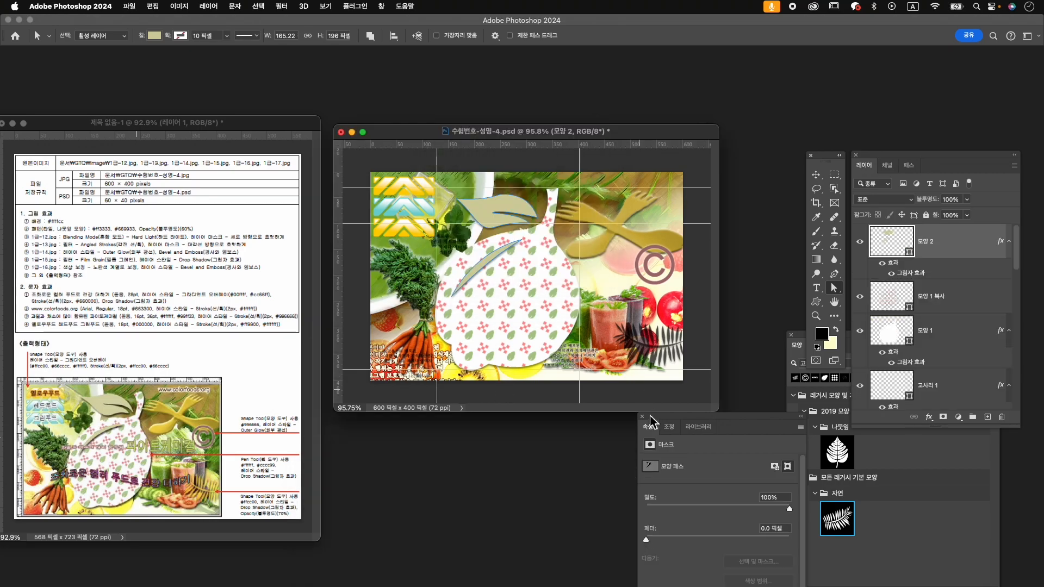
click(642, 415)
click(800, 408)
click(791, 340)
- Add the text "조화로운 컬러 푸드로 건강 더하기" across the lower part of the fruit
key(t)
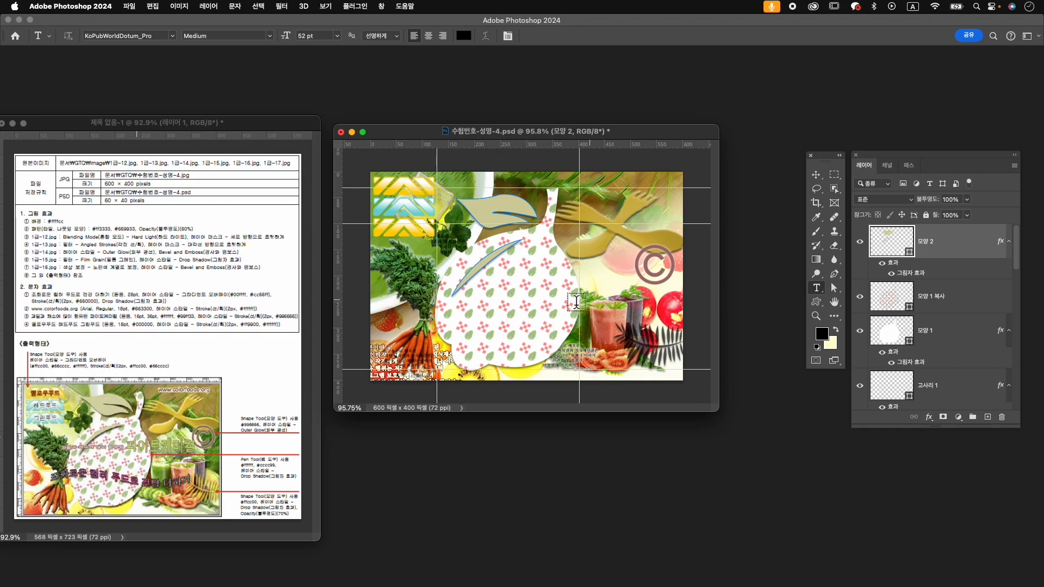
click(432, 325)
text(조화로운)
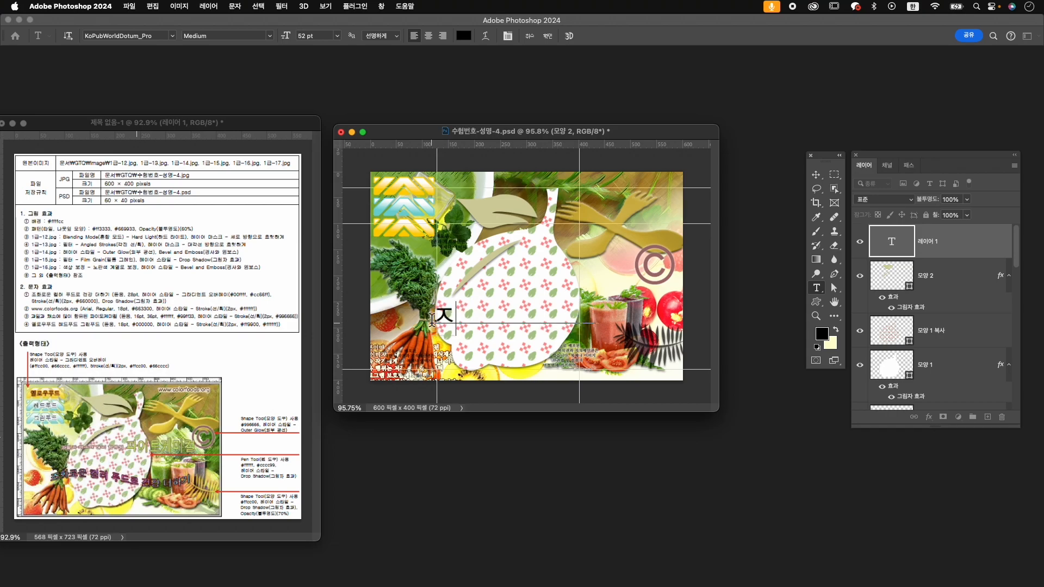
text( 컬러 푸드로 건)
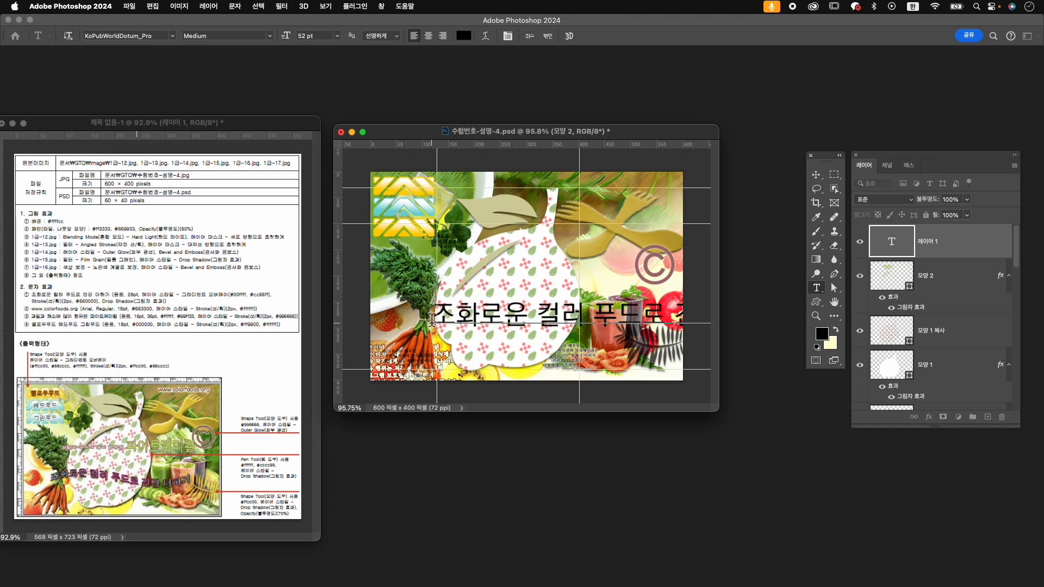
- Set the font size of the whole "조화로운 컬러 푸드로 건강 더하기" text to 28 pt and commit it
key(super+a)
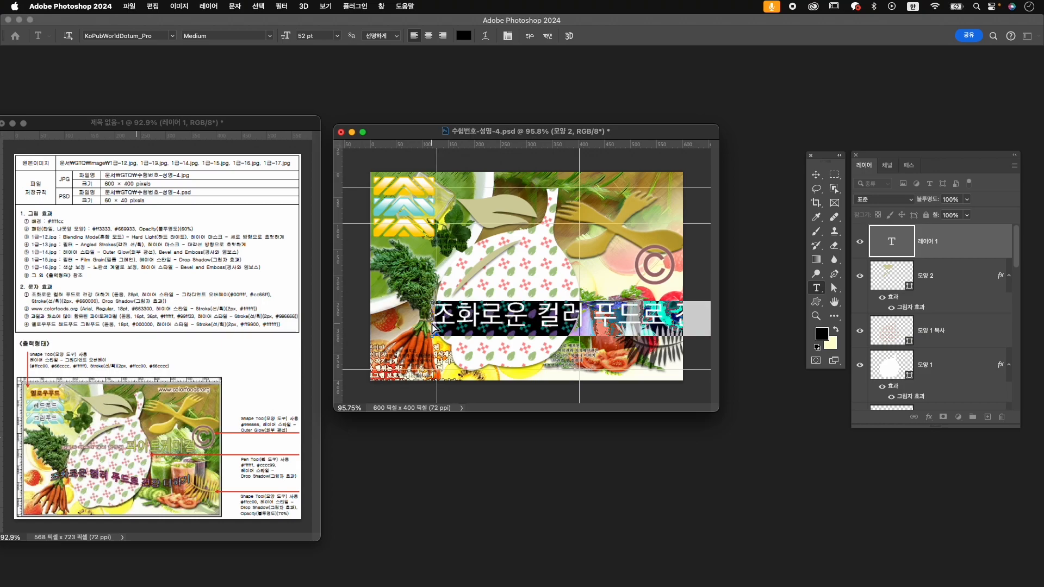
key(super+t)
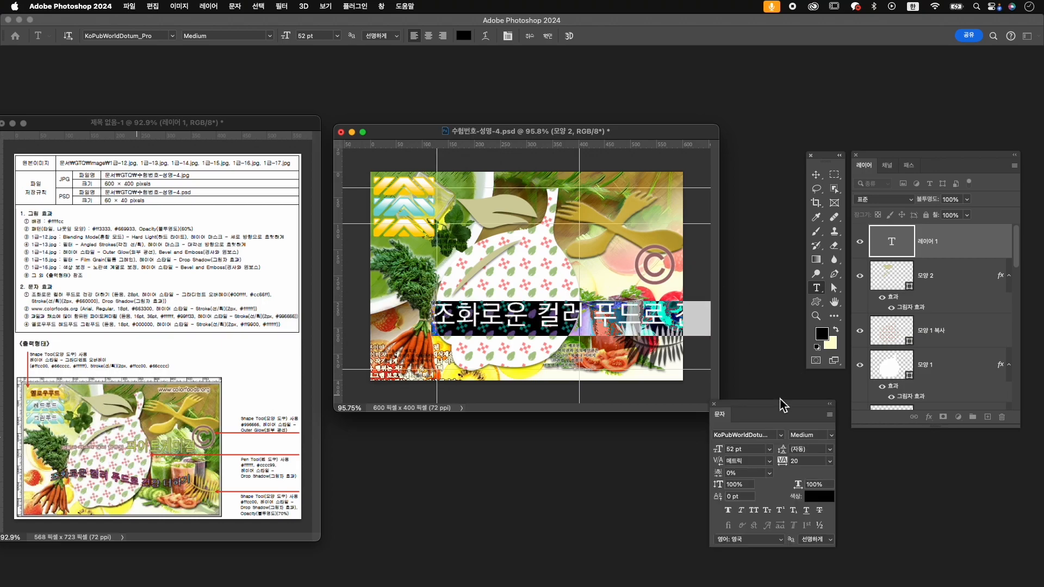
drag(722, 408, 752, 162)
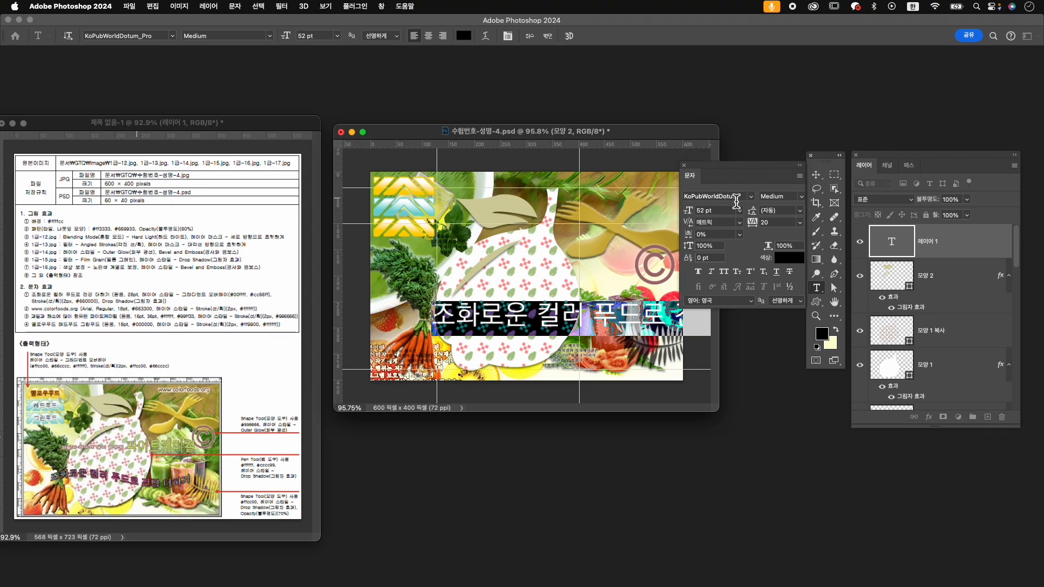
click(707, 211)
text(2)
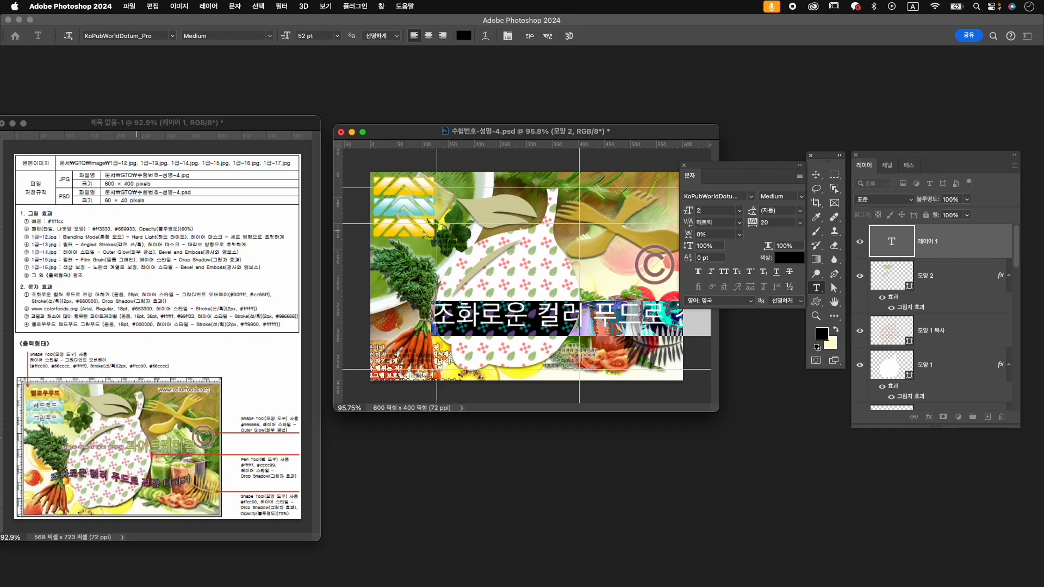
text(8)
key(Return)
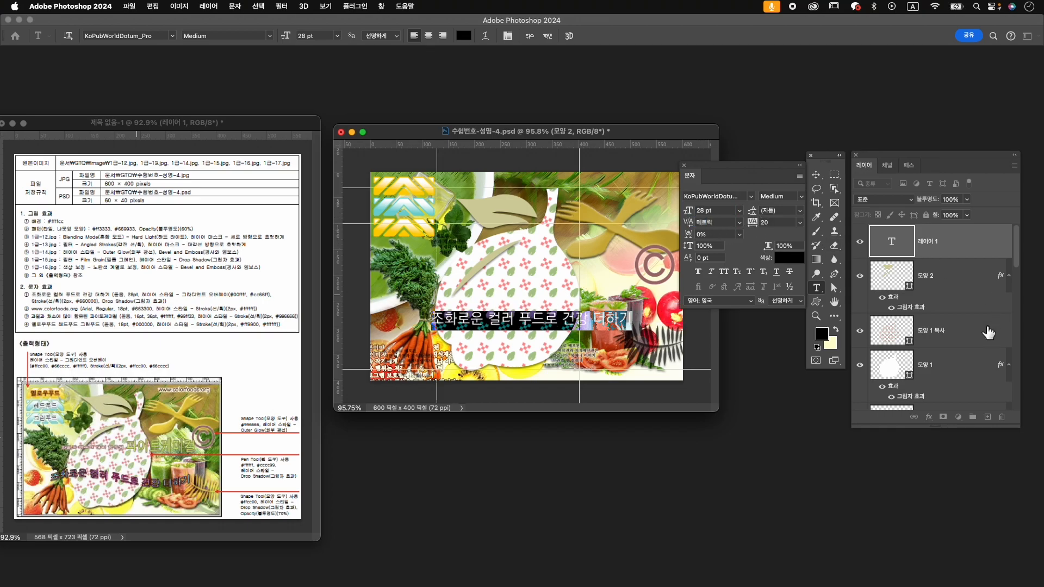
click(554, 41)
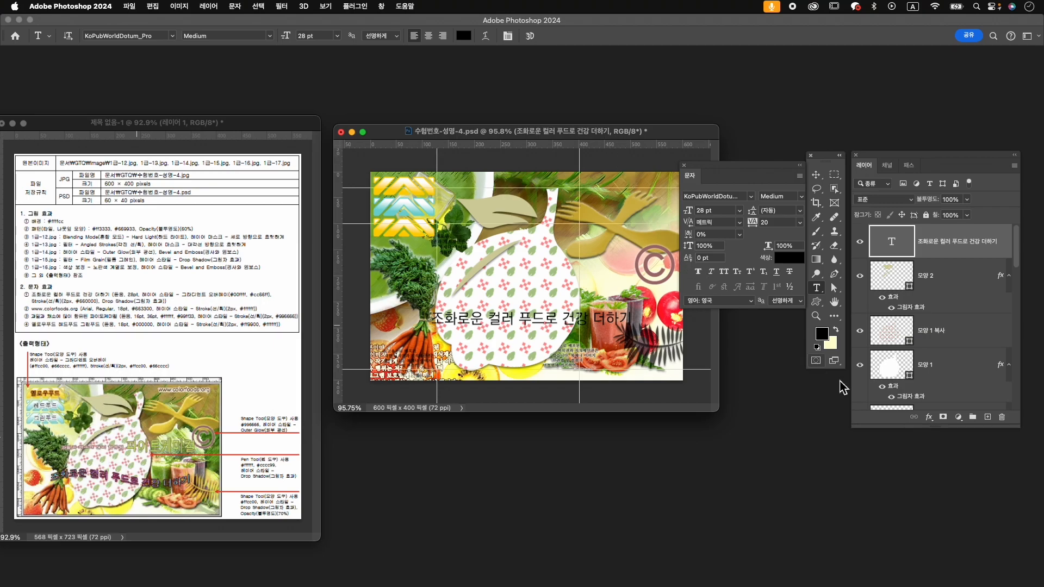
- Add a gradient overlay running from #00ffff to #cc66ff to the text layer
click(930, 418)
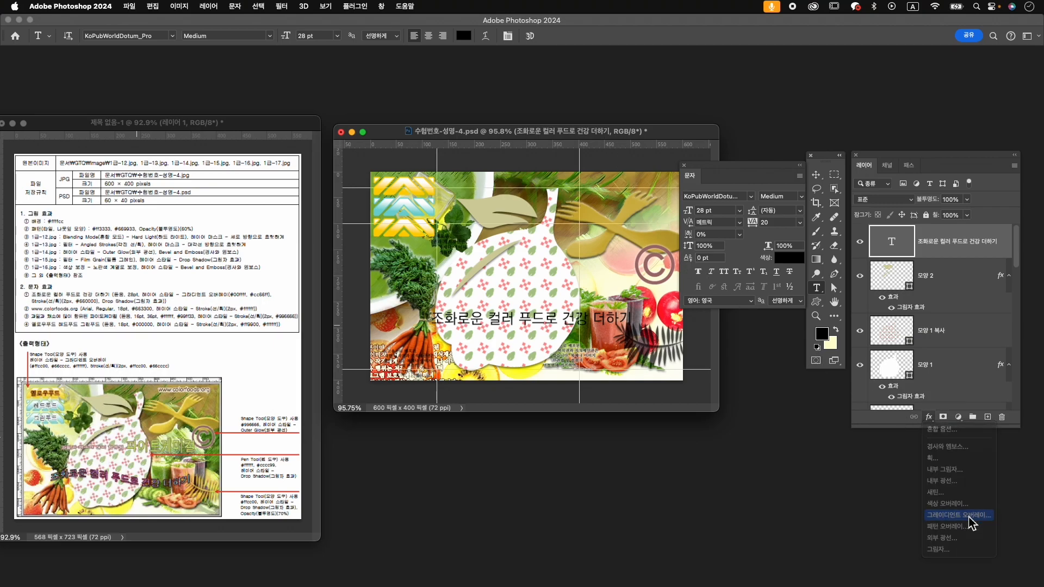
click(958, 515)
click(851, 395)
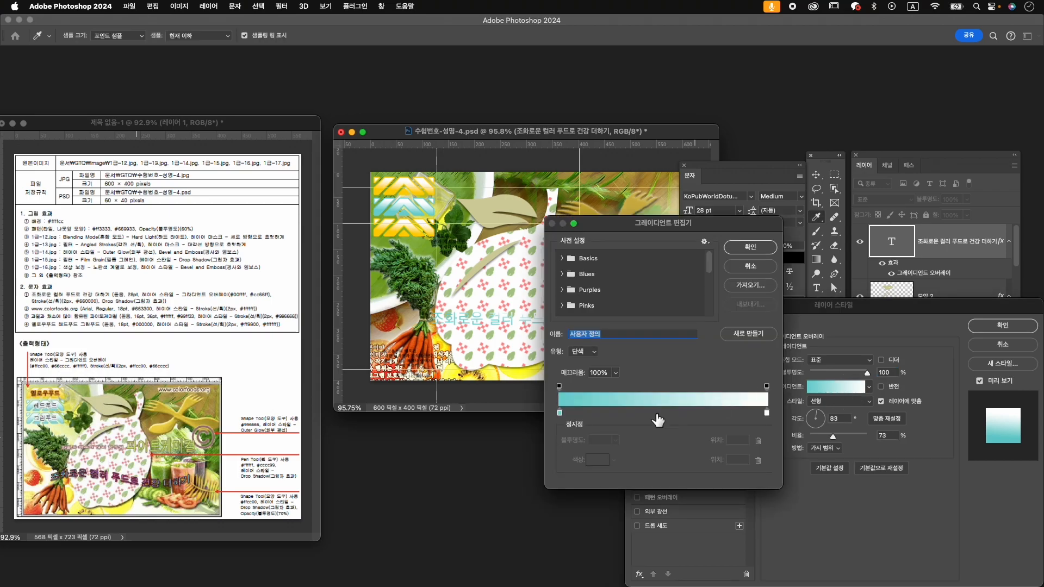
double_click(560, 415)
text(00ffff)
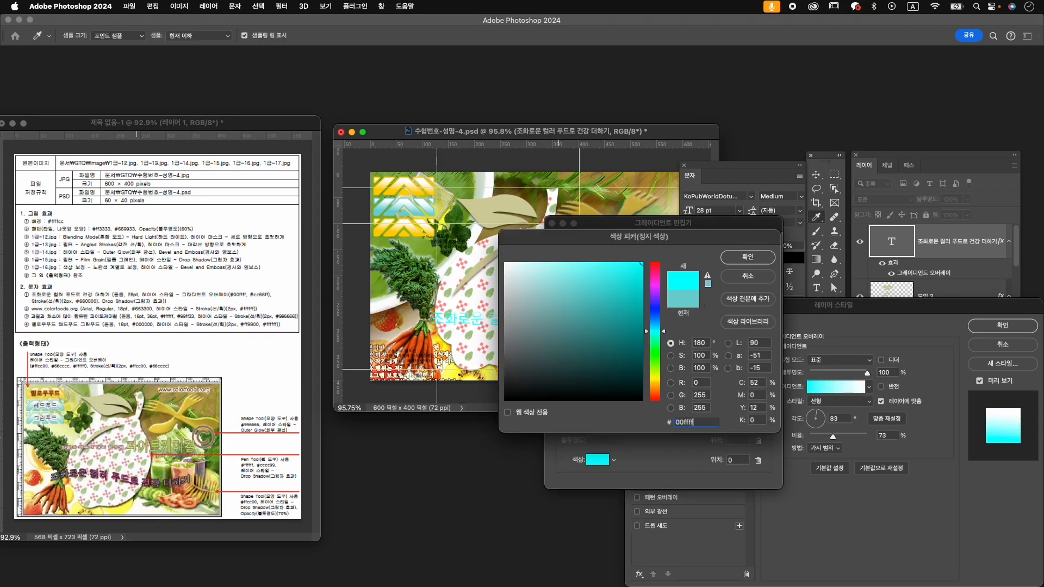
key(Return)
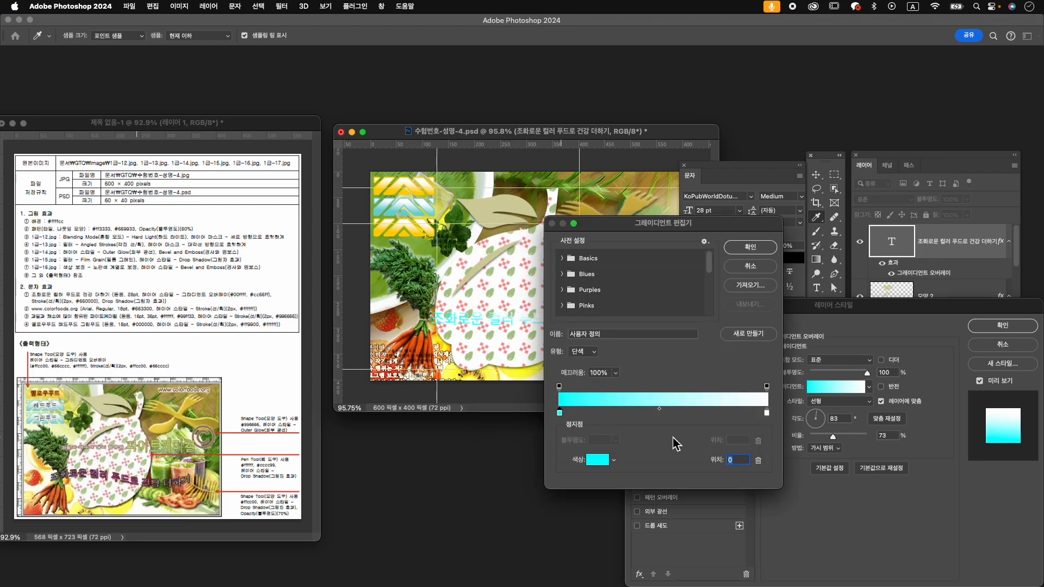
double_click(771, 424)
text(cc66ff)
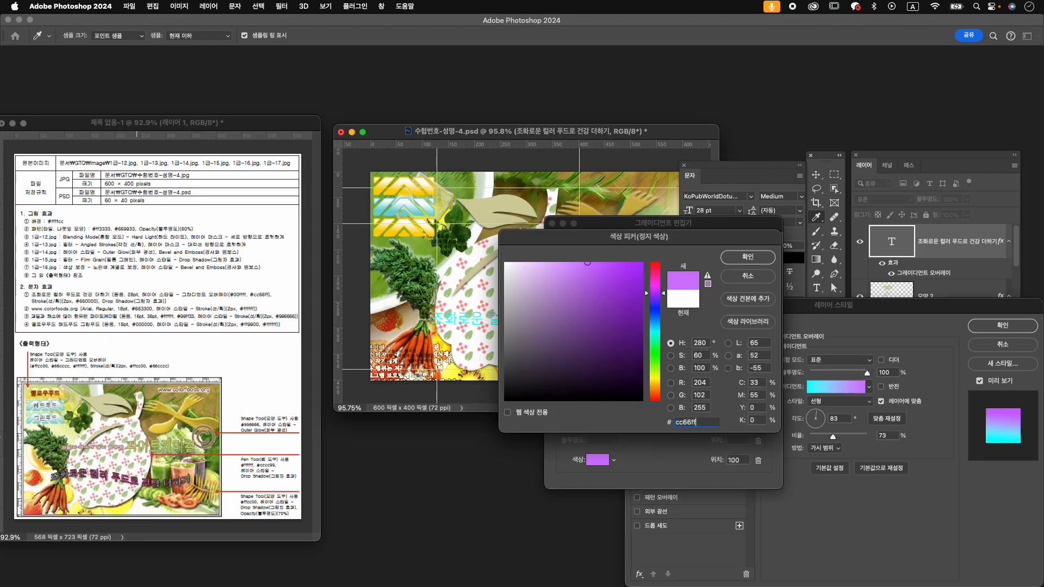
key(Return)
click(761, 250)
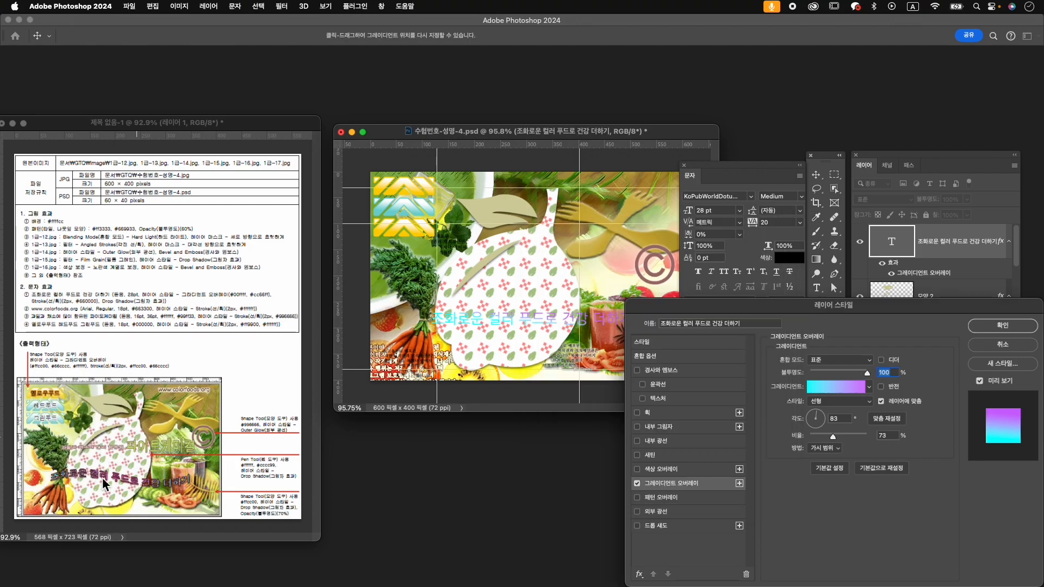
- Try the radial style with a 126% scale for the text's gradient overlay
click(831, 405)
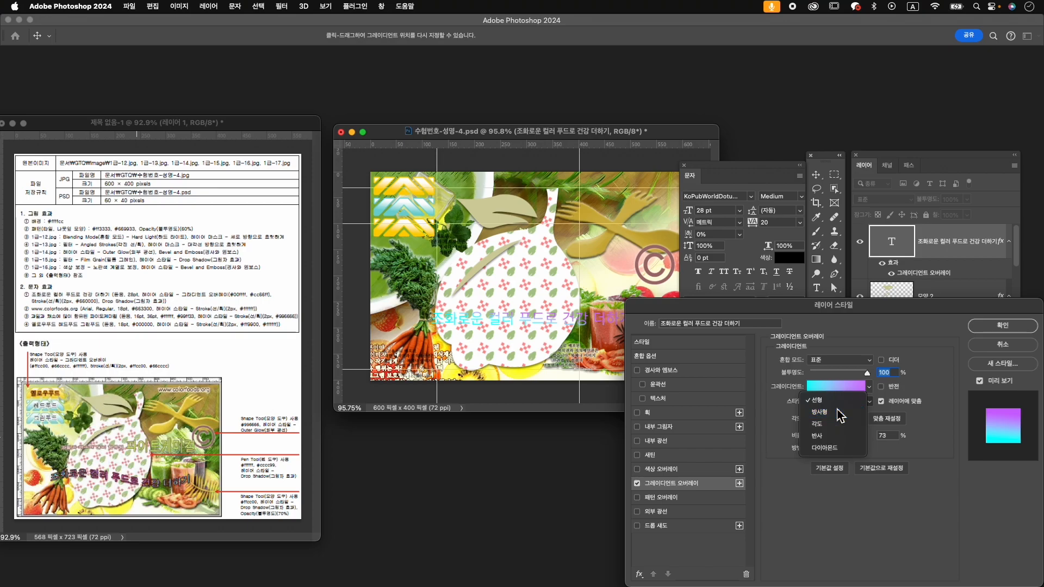
click(837, 415)
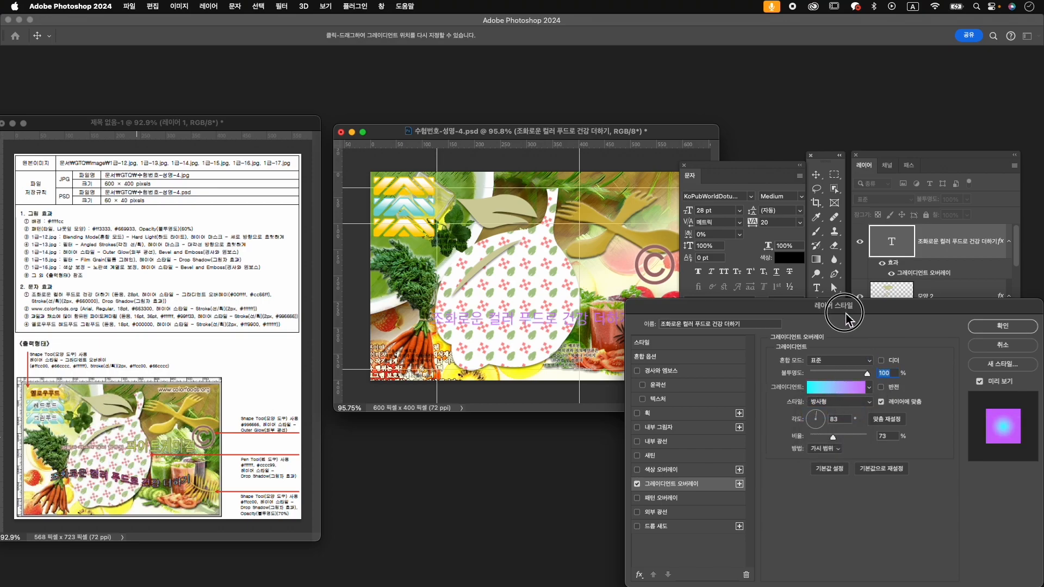
drag(850, 304, 850, 344)
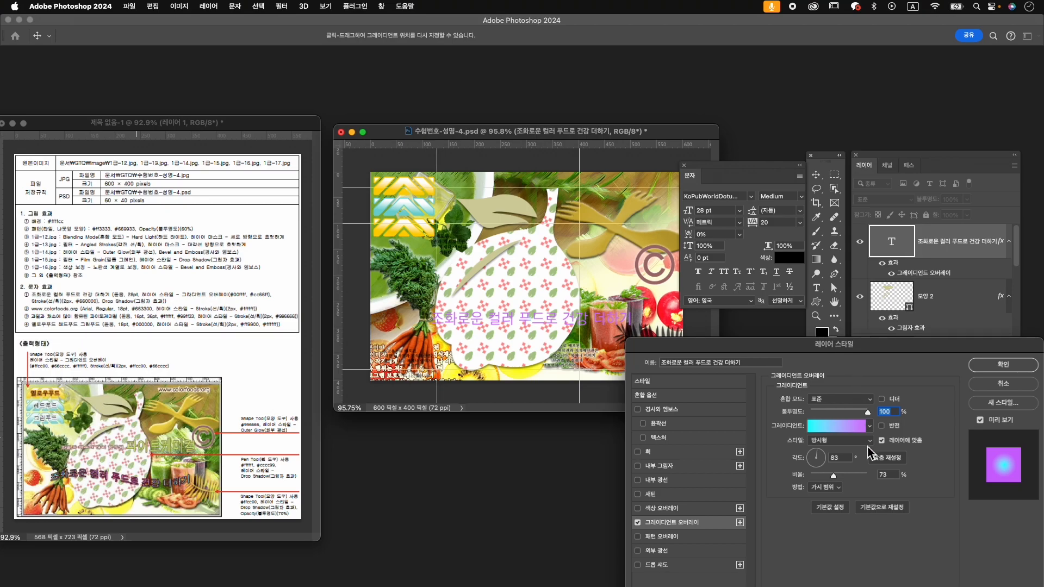
drag(834, 475, 857, 479)
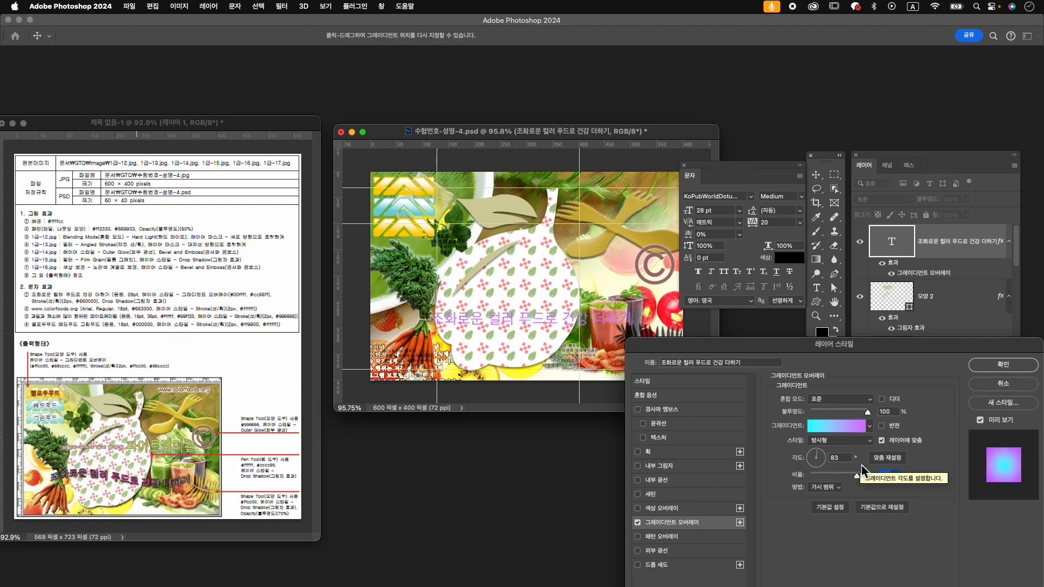
- Add a 2 px outside stroke in #660000 and a 51% drop shadow with 3 px distance and 4 px size to the text
click(656, 454)
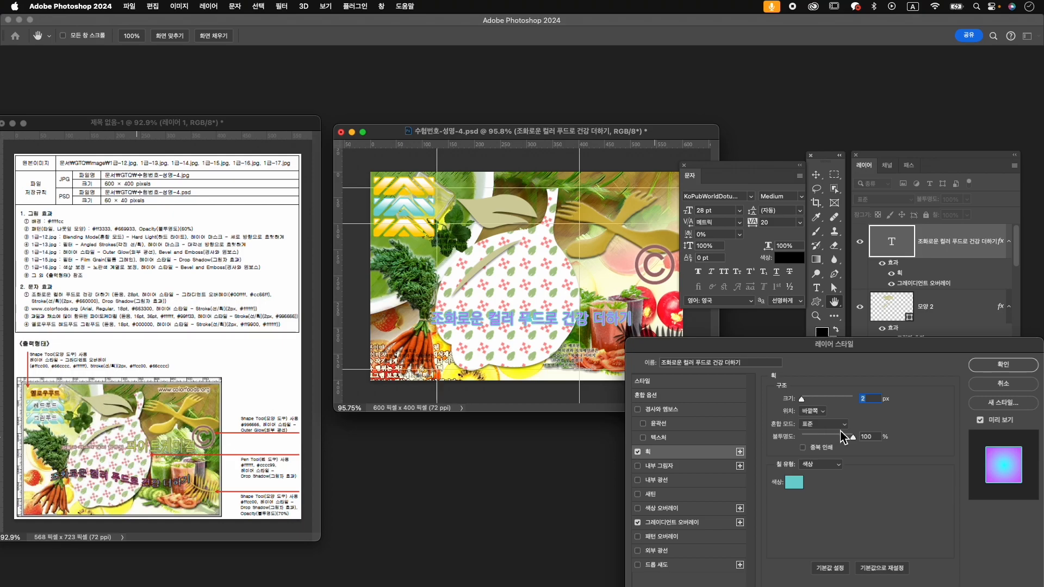
click(793, 484)
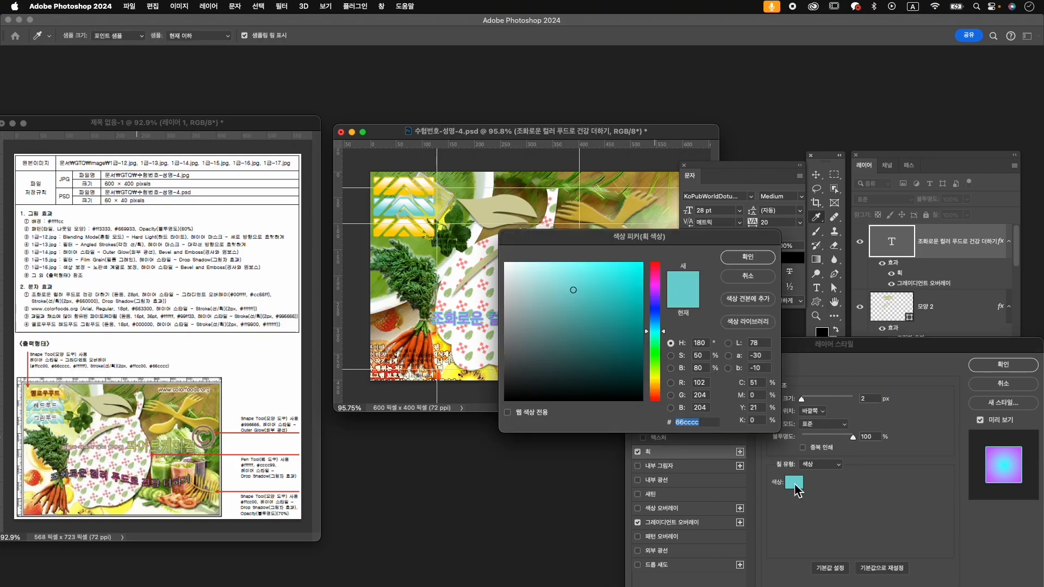
text(660000)
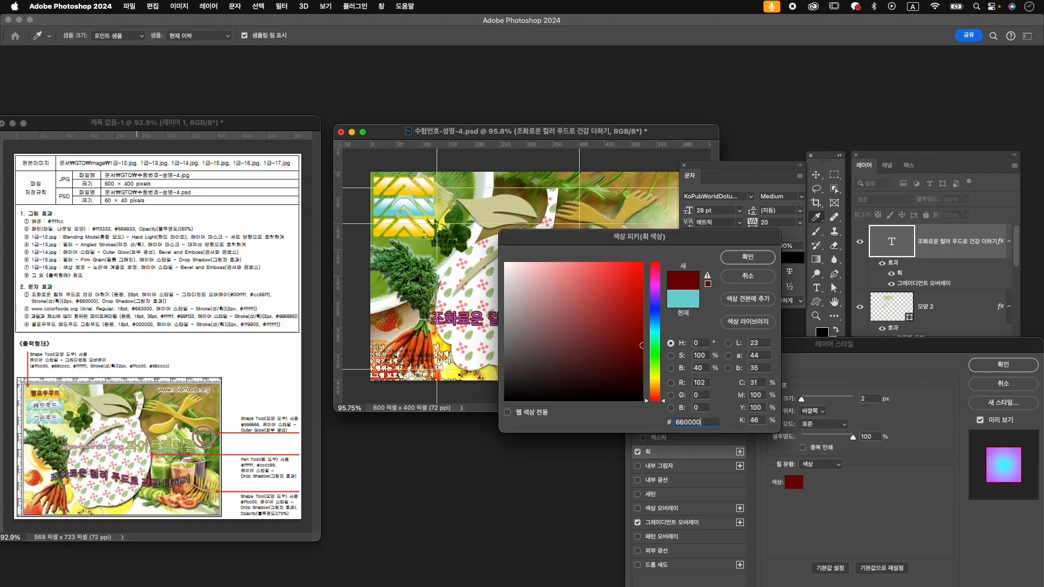
key(Return)
click(668, 566)
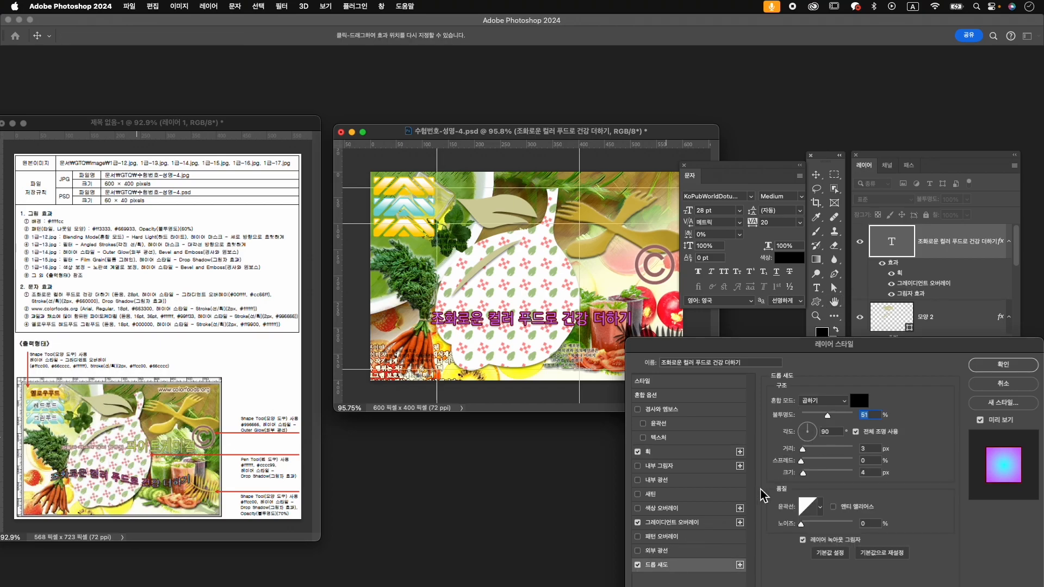
- Reverse the text's gradient overlay and set its scale to 150%
click(708, 522)
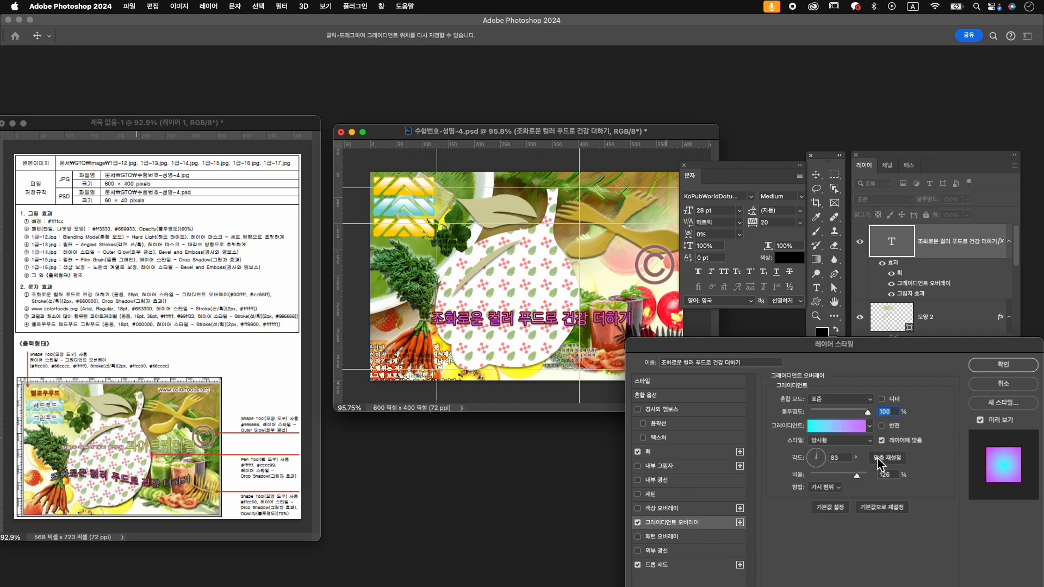
click(881, 427)
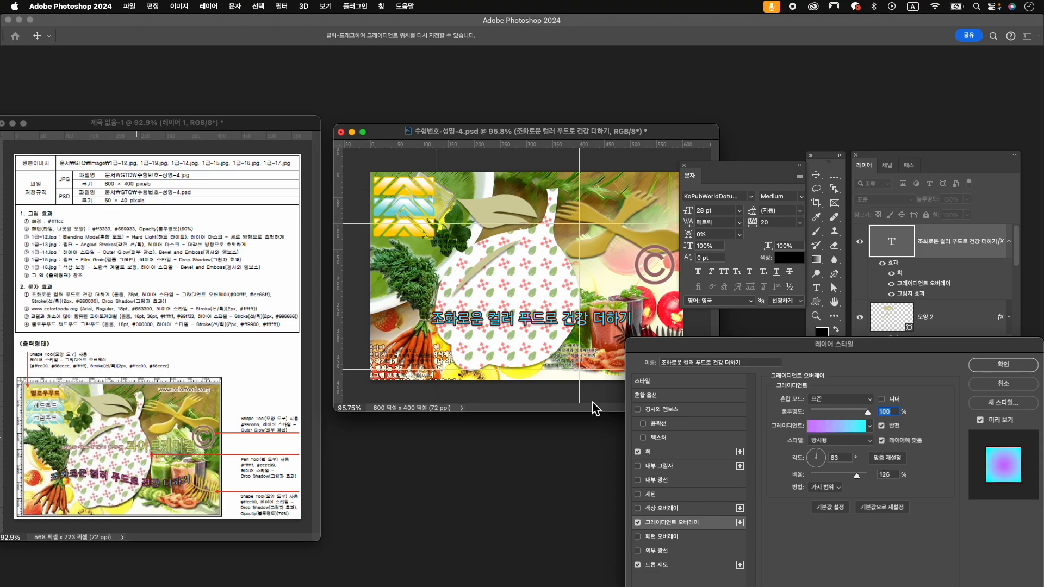
drag(853, 475, 906, 476)
- Shift the gradient's colour midpoint to 6%, close to the cyan stop
click(850, 430)
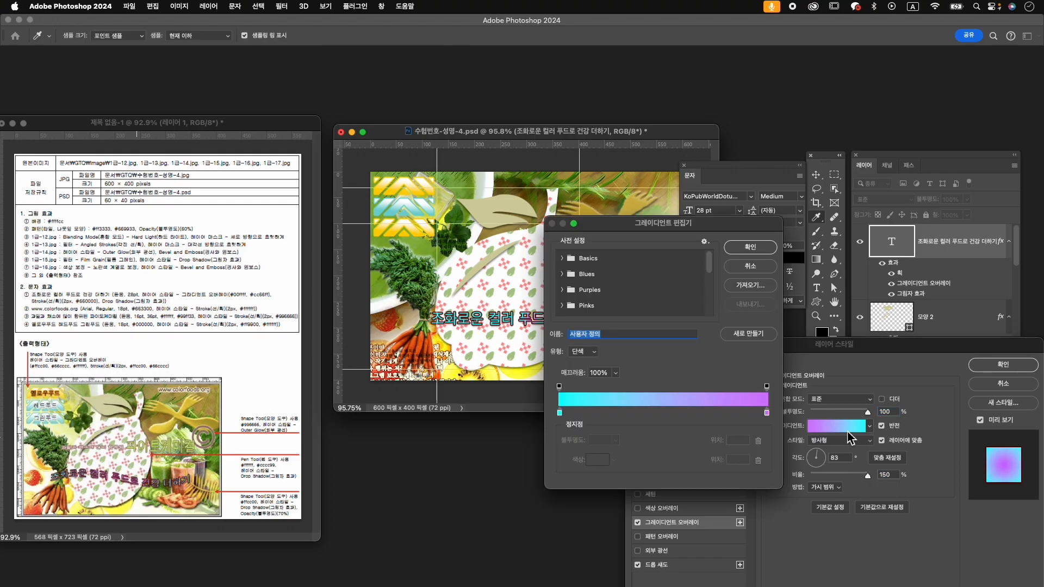
click(767, 386)
click(767, 413)
drag(660, 411, 575, 418)
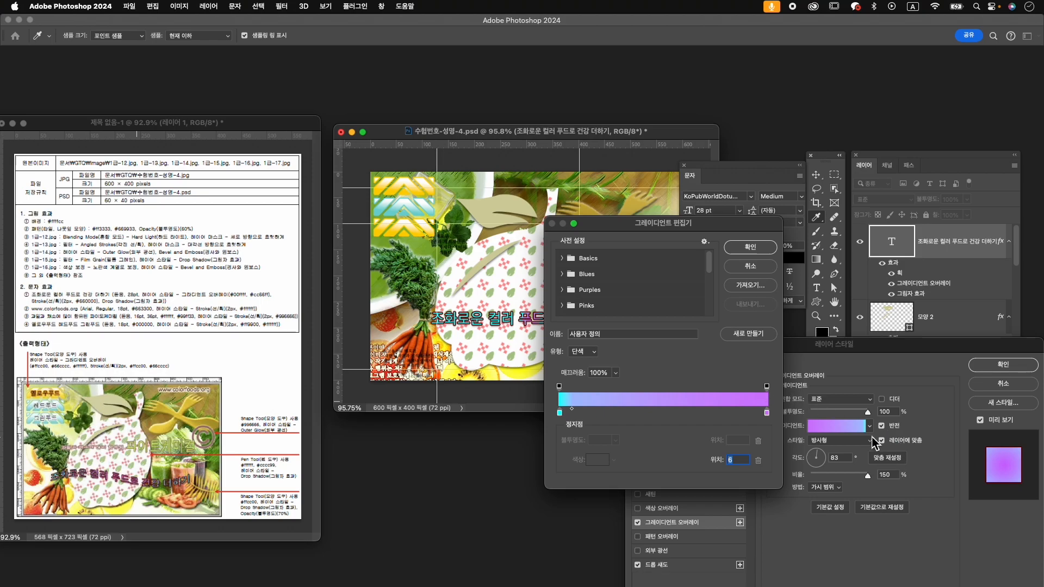
click(750, 250)
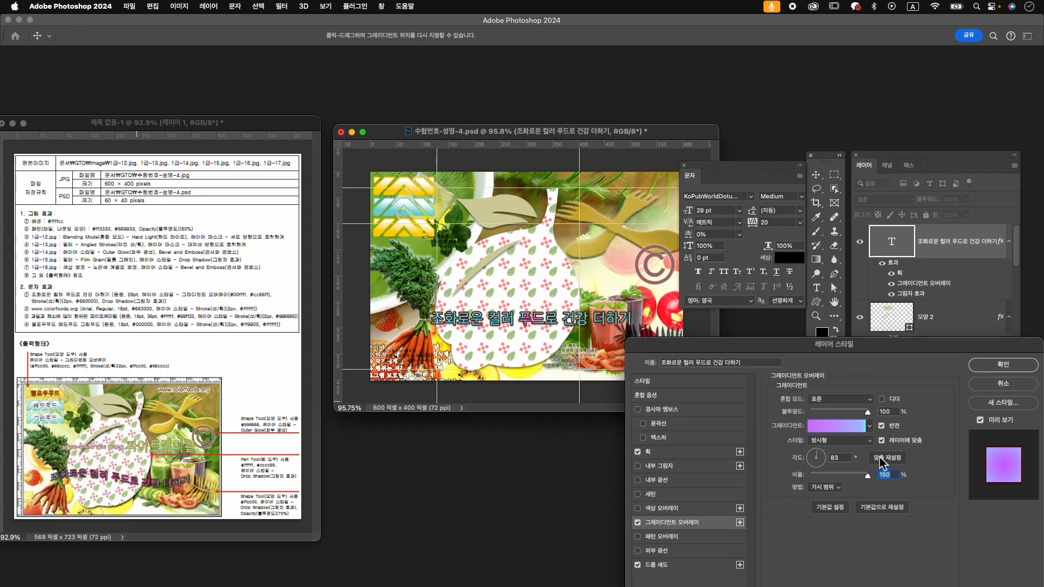
drag(862, 476, 903, 475)
- Try the angle gradient style, set the scale to 67%, and switch the style to reflected
click(864, 440)
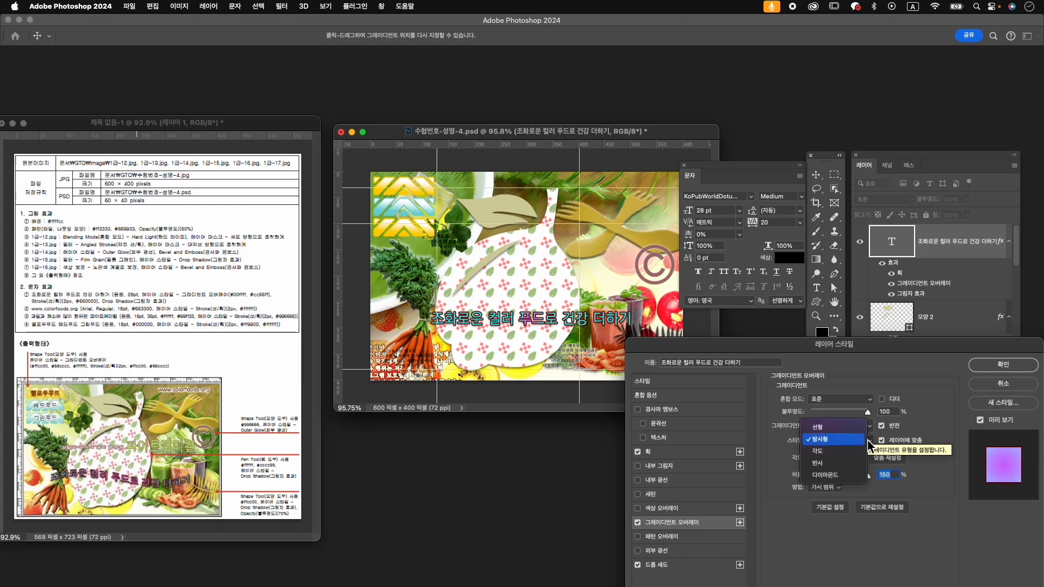
click(862, 454)
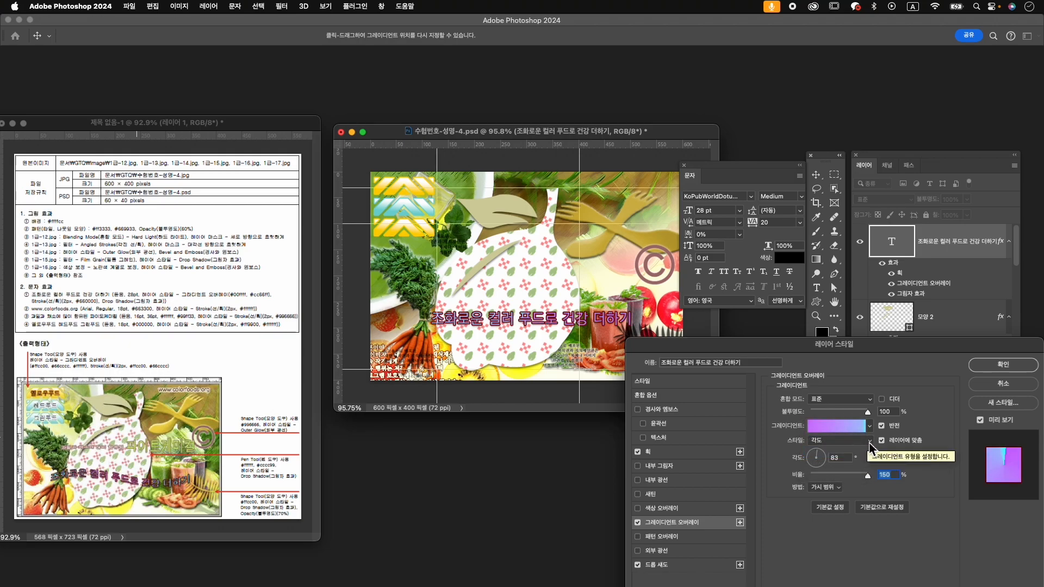
drag(868, 476, 831, 477)
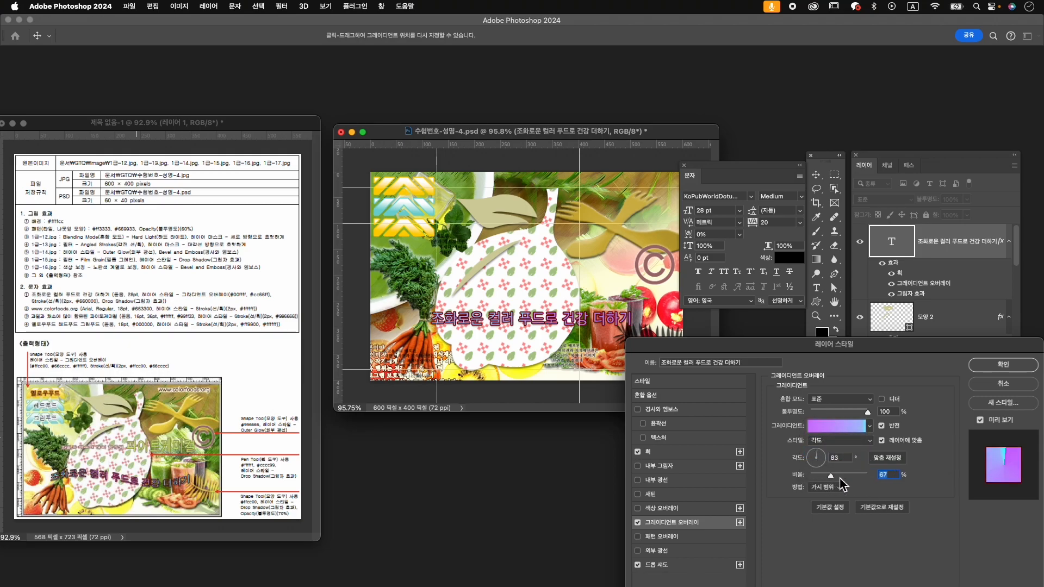
click(856, 440)
click(854, 458)
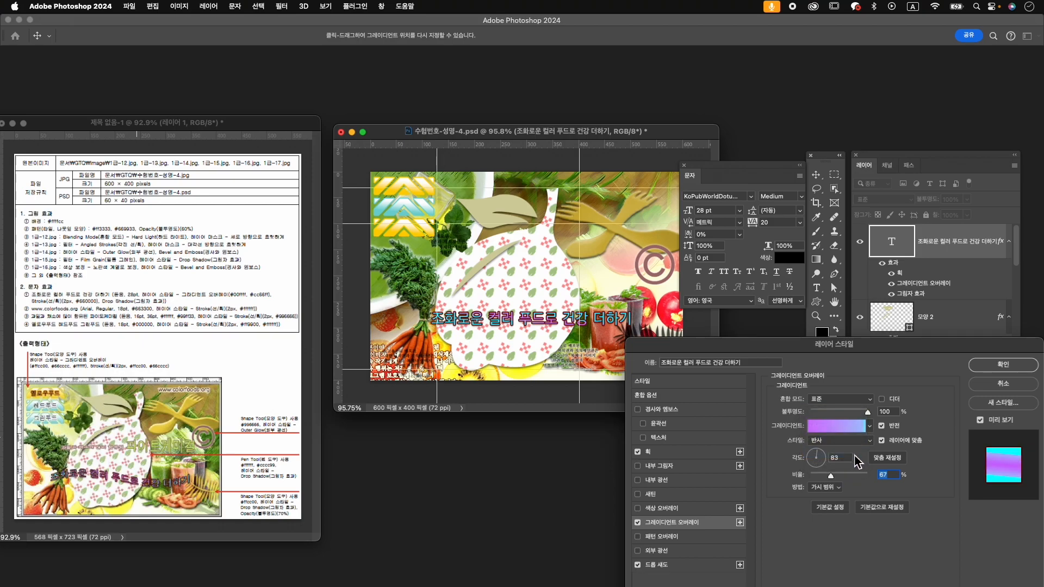
- Set the reflected gradient overlay's angle to -4° and its scale to 89%, and apply the layer style
drag(843, 472, 854, 471)
click(825, 463)
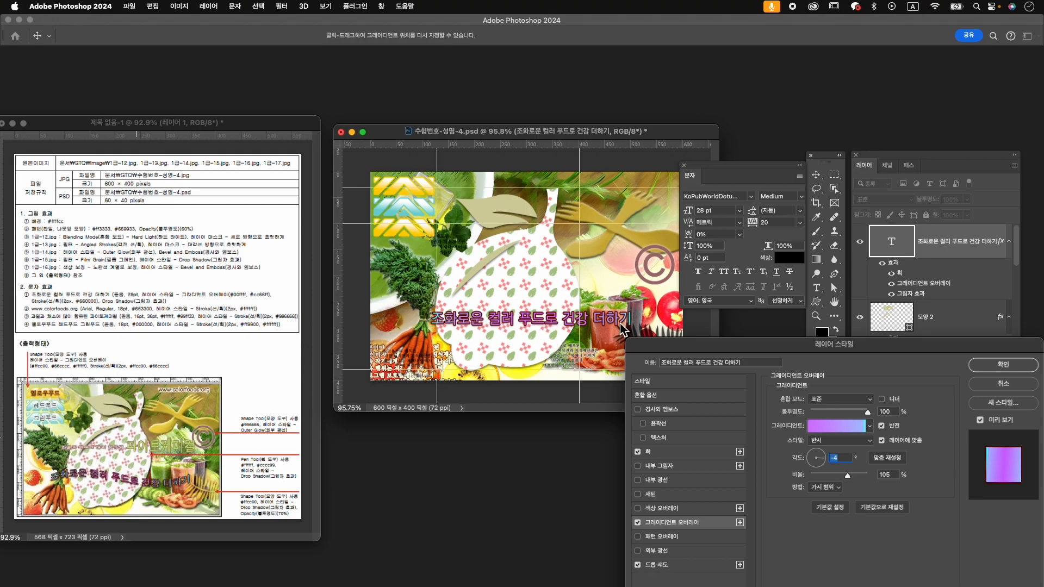
drag(847, 476, 841, 479)
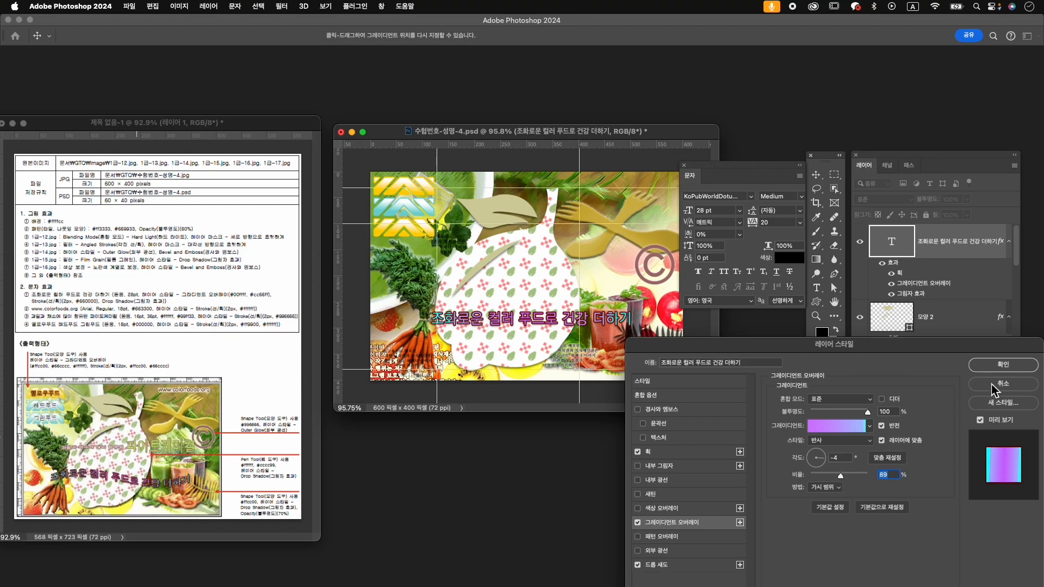
click(1016, 365)
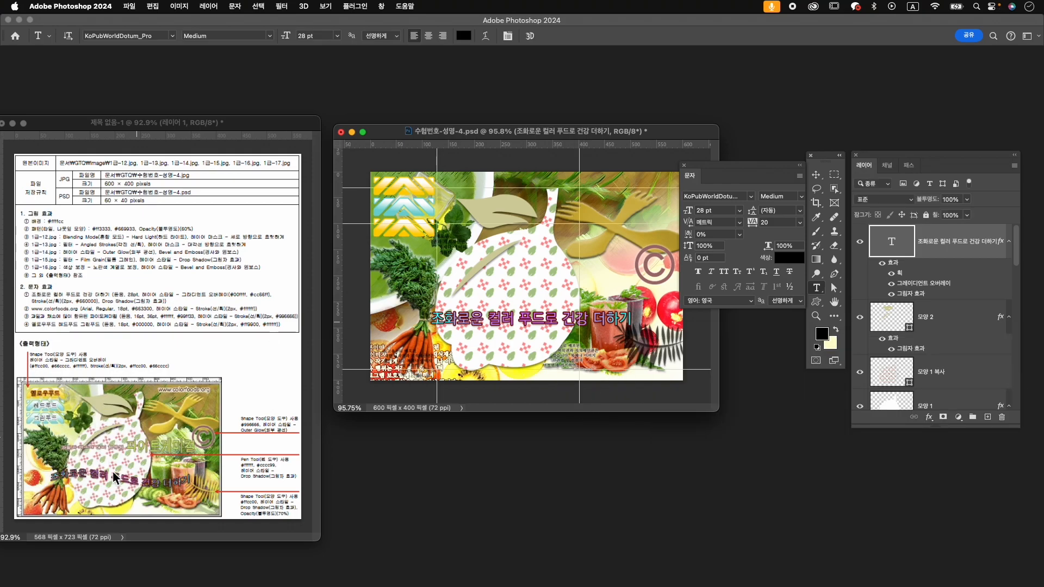
- Warp the text 조화로운 컬러 푸드로 건강 더하기 with the horizontal Flag style at +50% bend
click(381, 6)
click(566, 7)
click(485, 36)
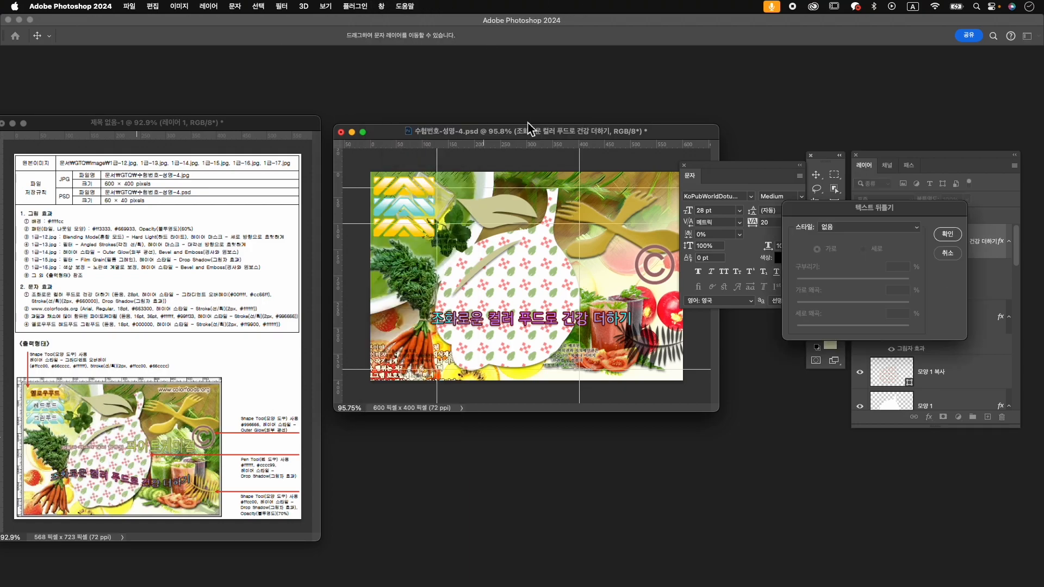
click(870, 227)
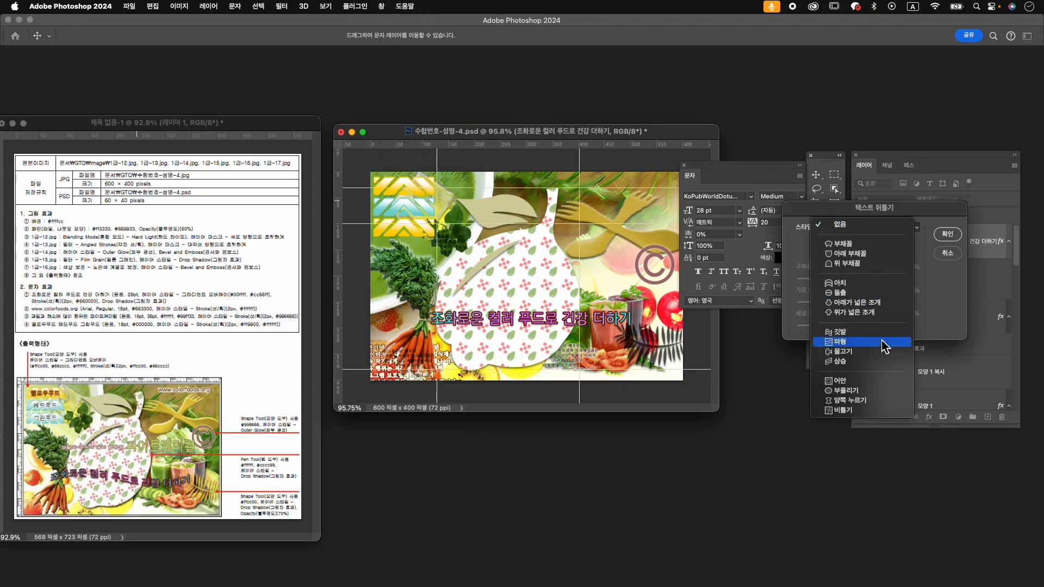
click(840, 332)
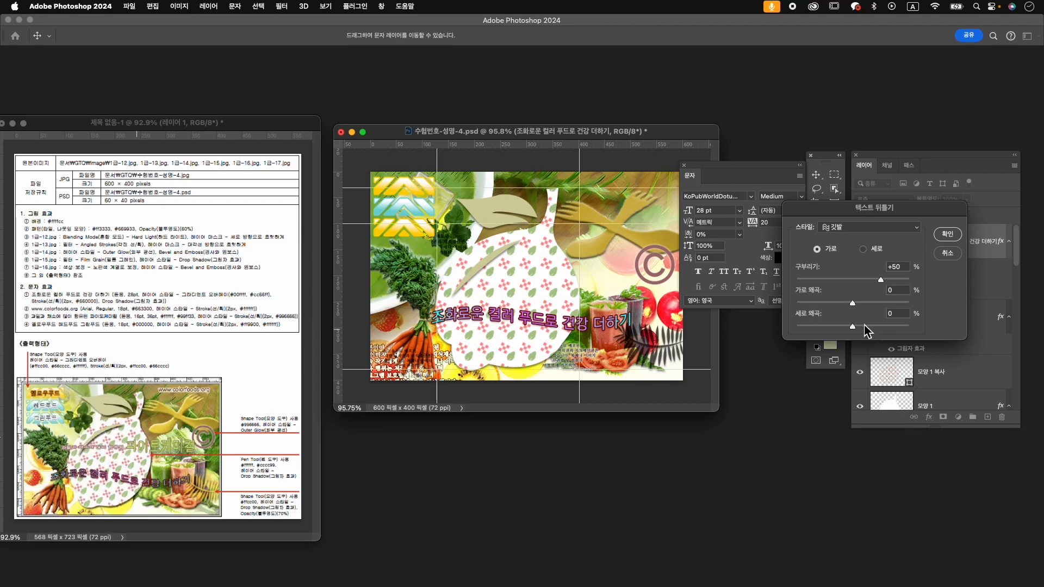
click(948, 234)
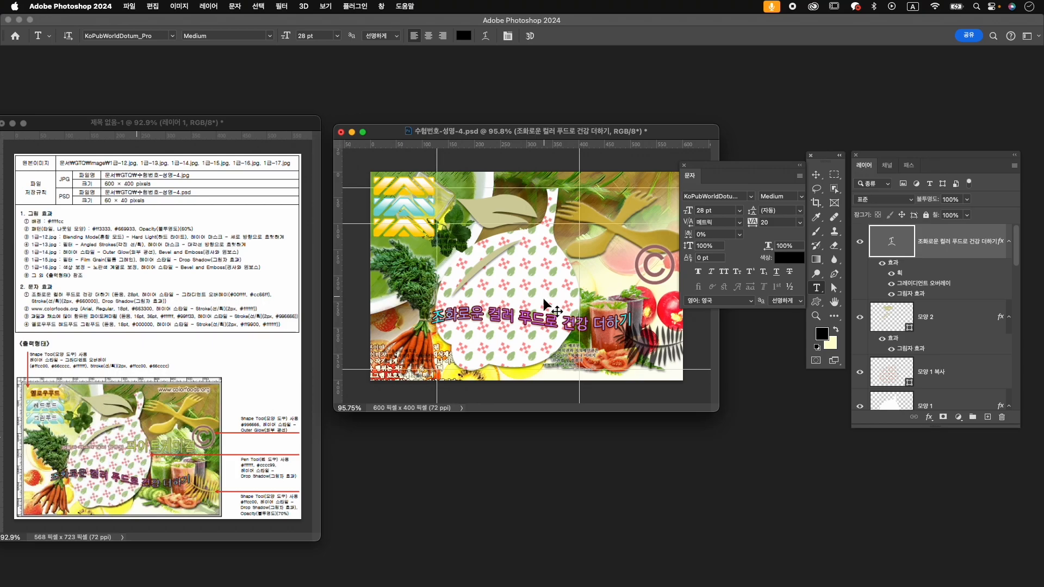
- Shift the warped title text slightly left and down over the apron shape, as in the reference image
key(super+t)
drag(549, 324, 532, 326)
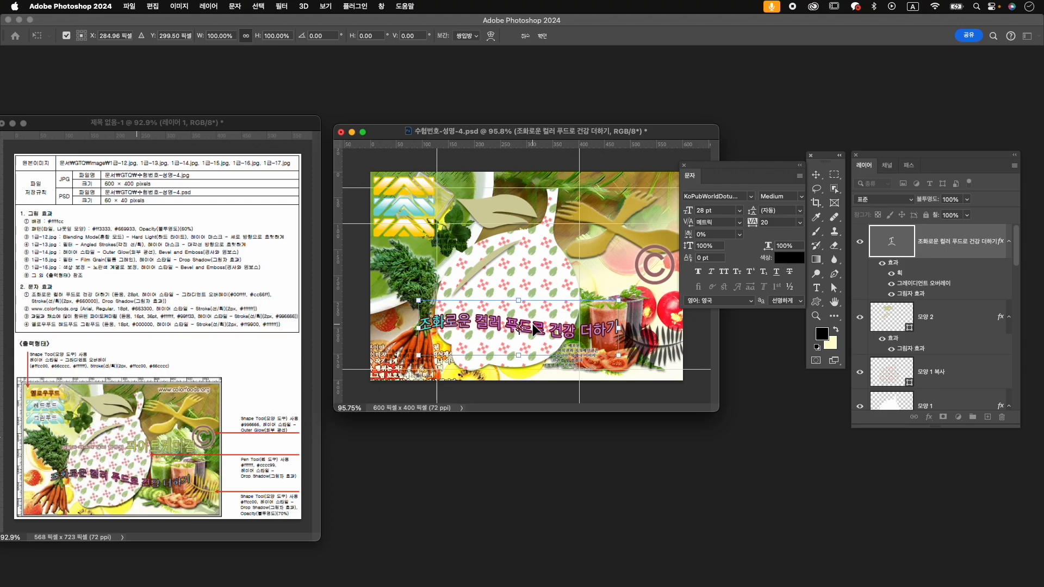
key(Return)
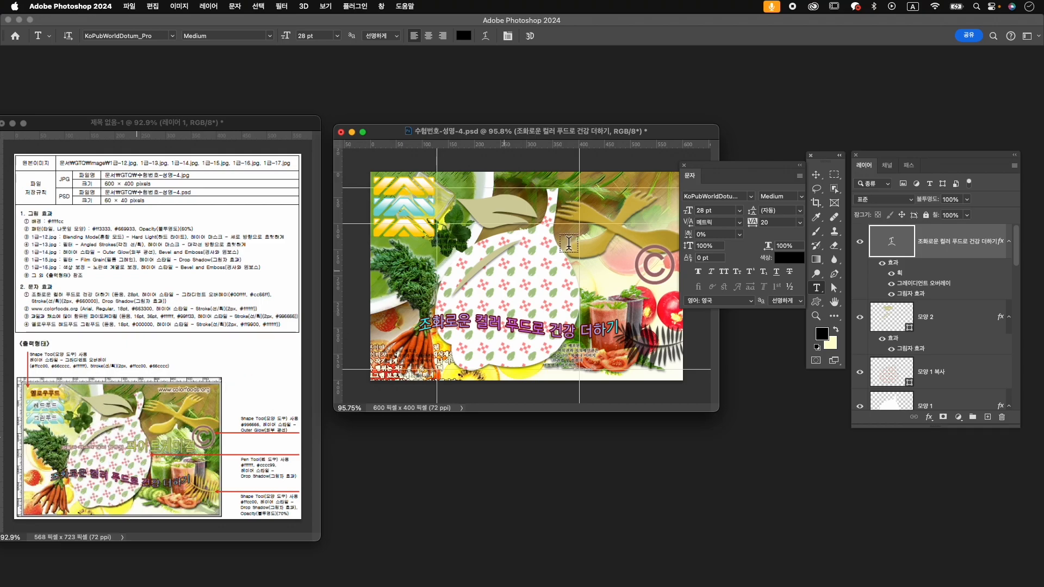
- Enlarge the document window, fit the image in it, and move the character settings clear of the artwork
drag(717, 410, 764, 480)
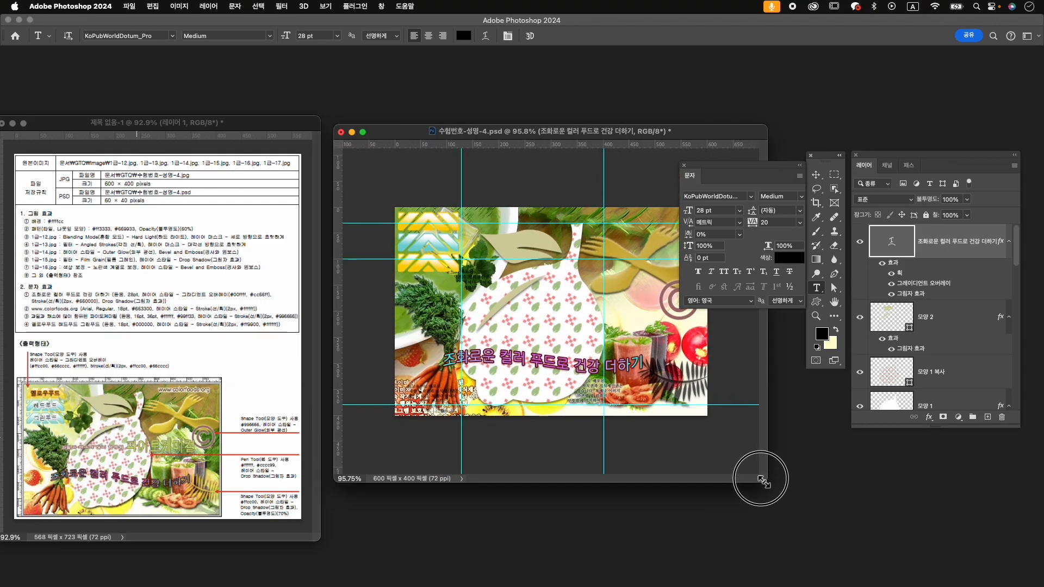
key(super+0)
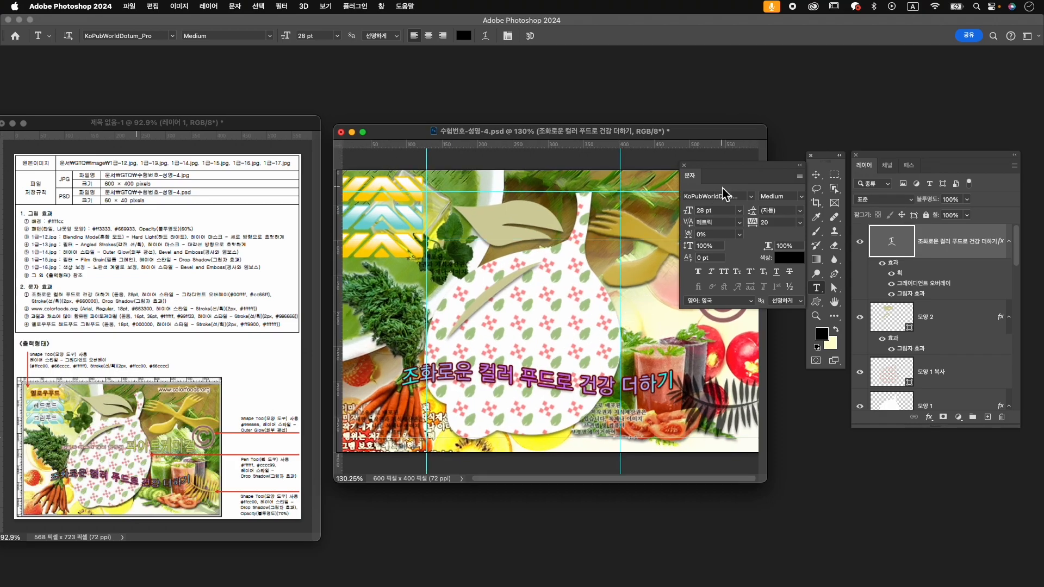
drag(613, 134, 573, 129)
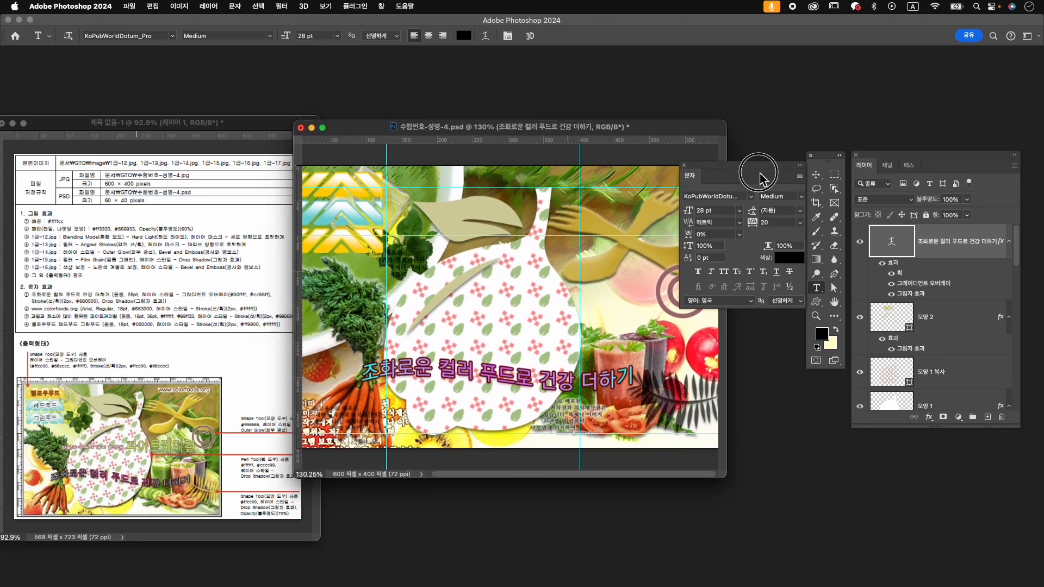
drag(755, 173, 825, 408)
drag(728, 478, 798, 526)
key(super+0)
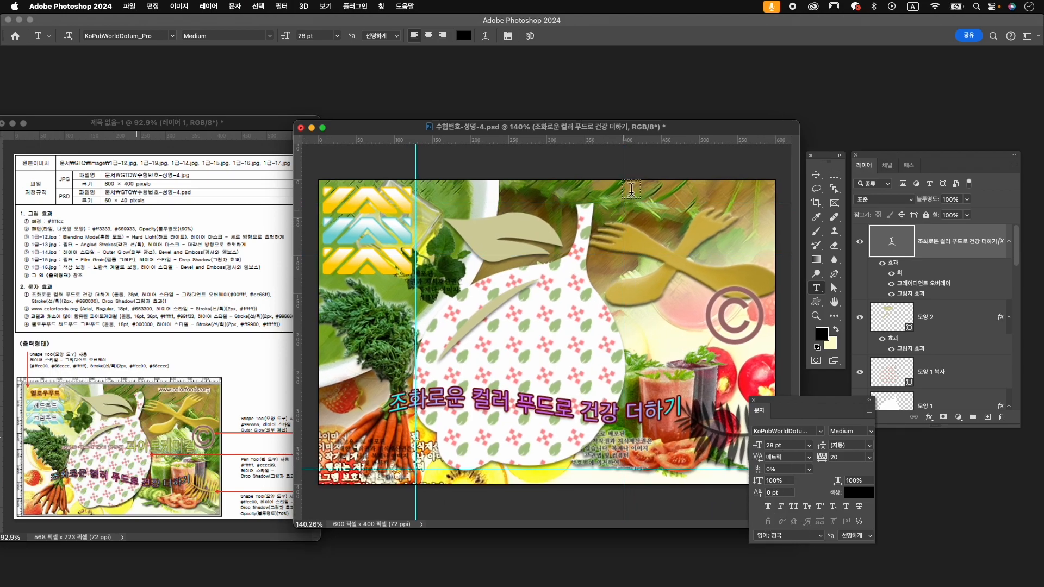
click(599, 208)
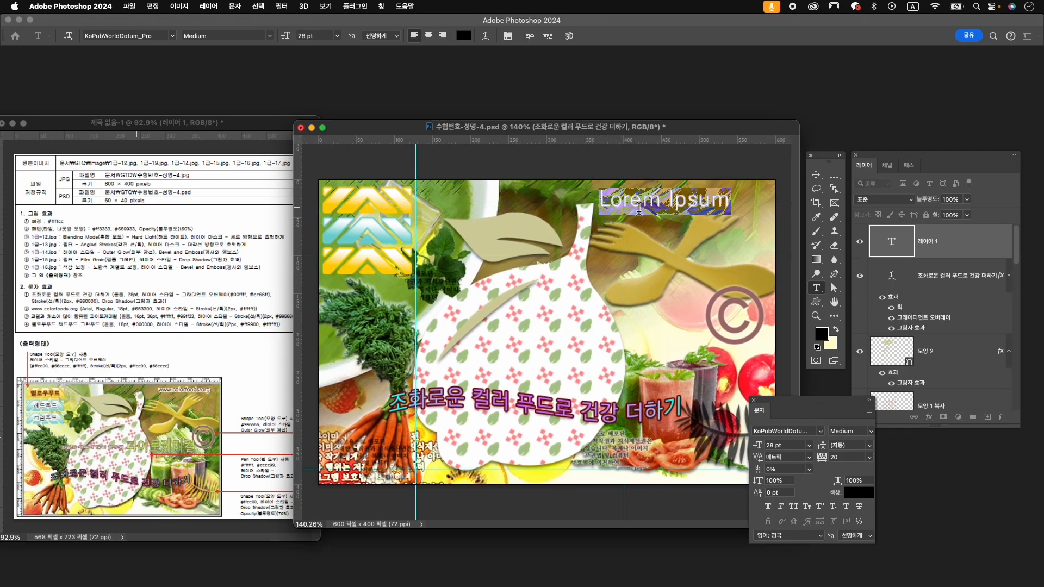
key(BackSpace)
key(ctrl+space)
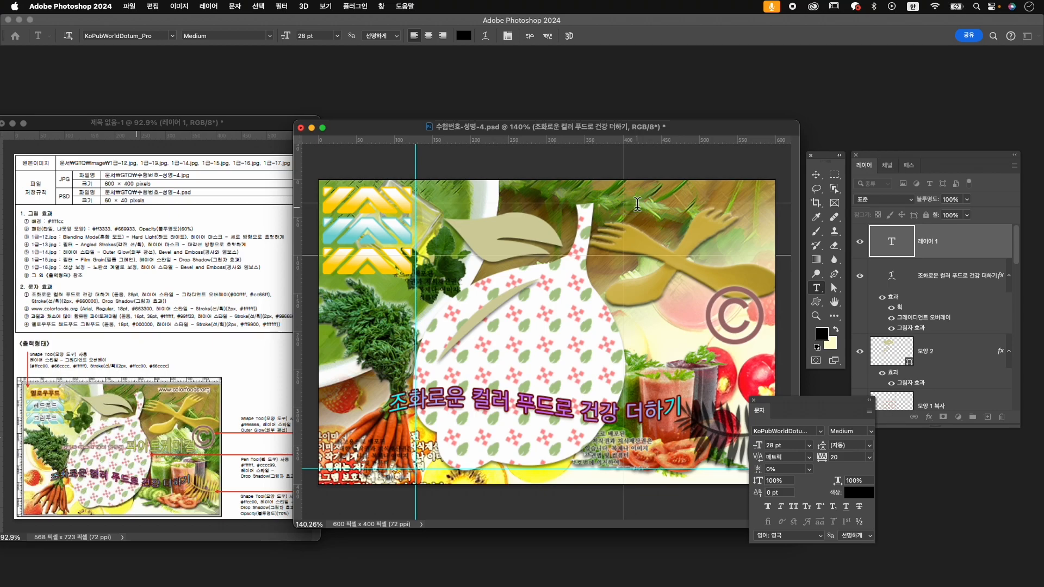
text(www.colorfoods.)
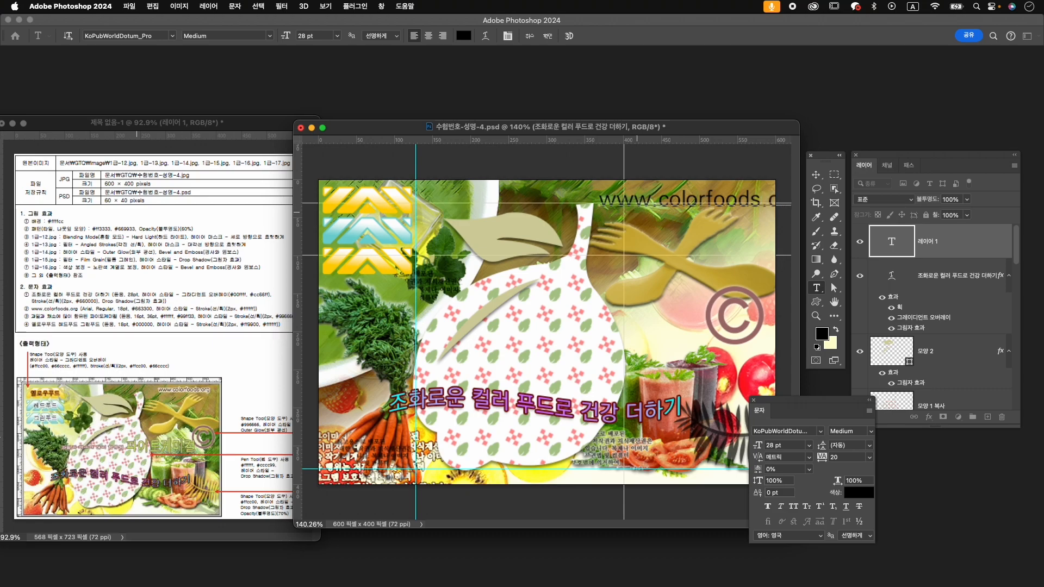
- Format the web address text in Arial Regular at 18 pt
key(ctrl+a)
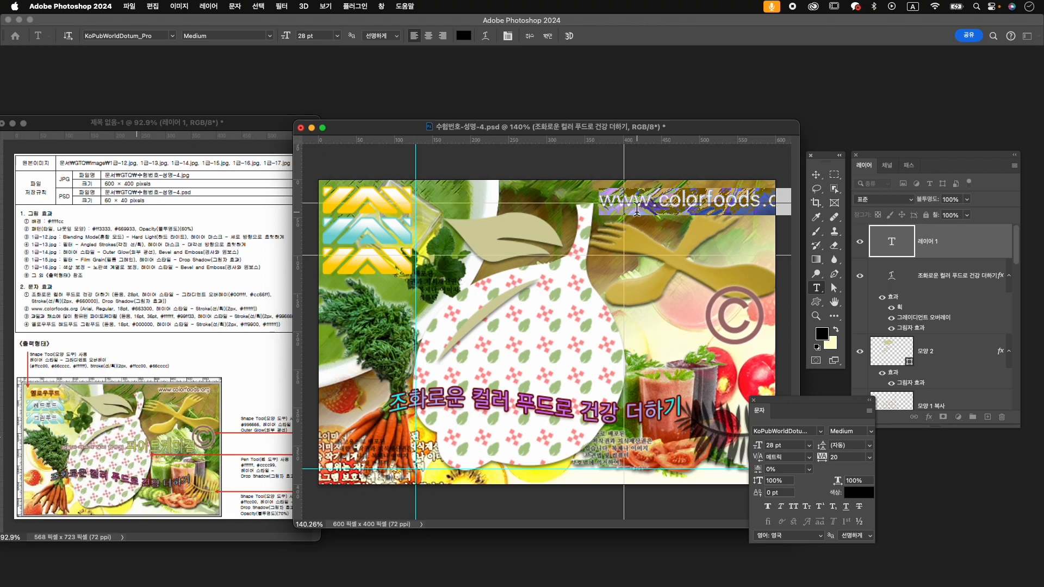
click(786, 431)
text(s)
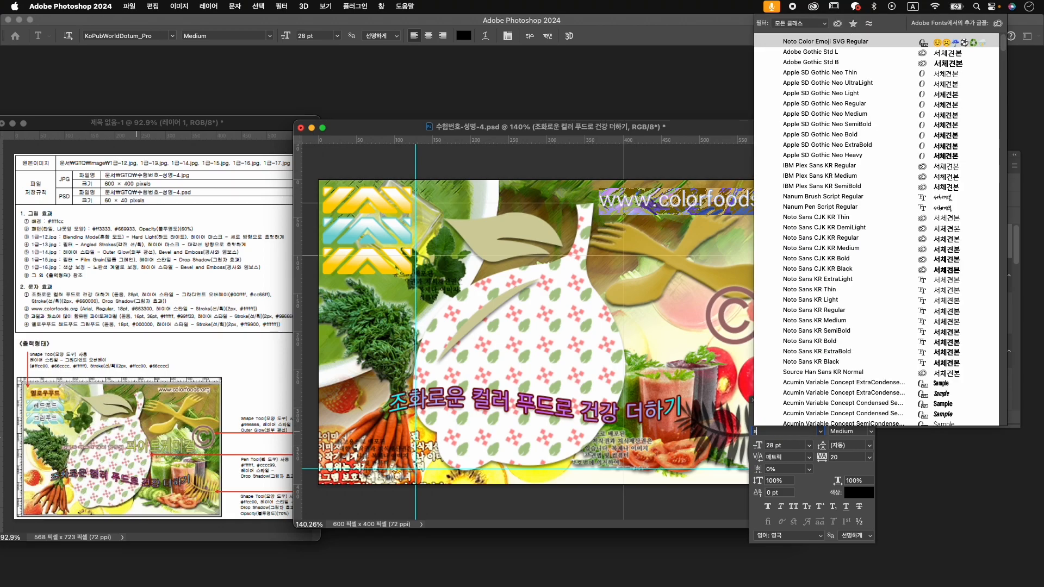
key(BackSpace)
text(arial)
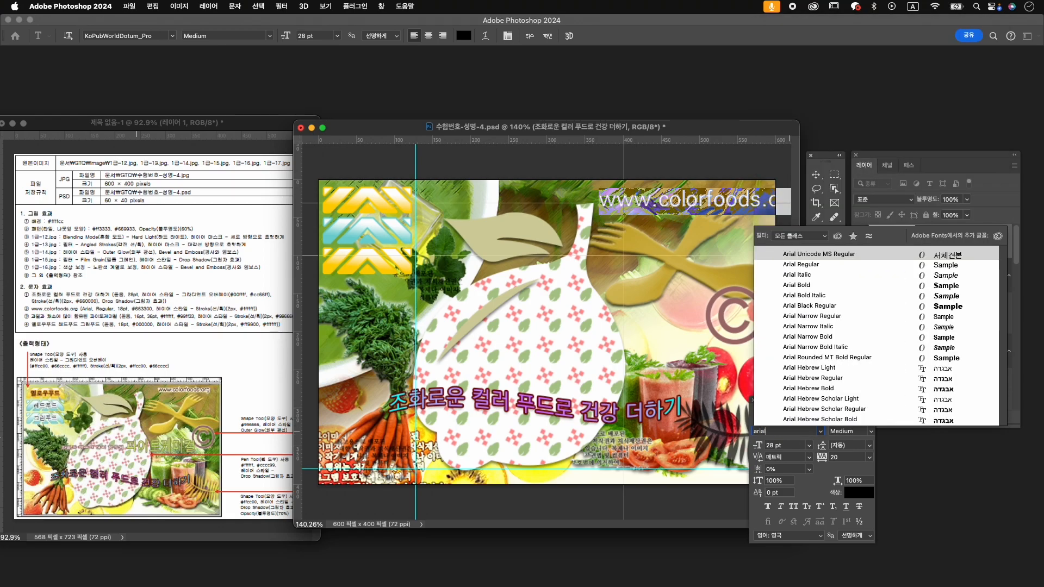
click(833, 264)
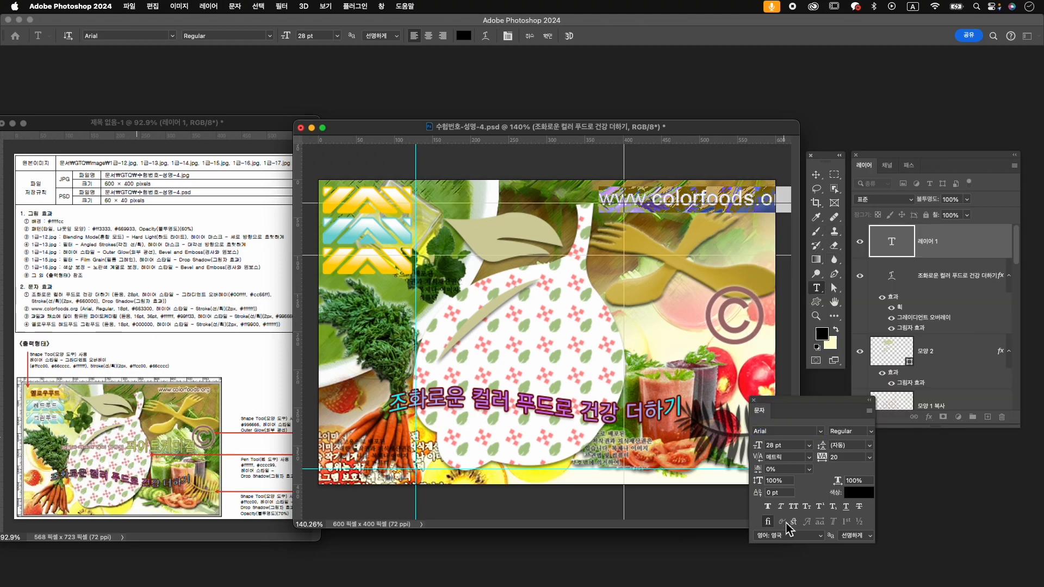
double_click(771, 445)
text(18)
key(Return)
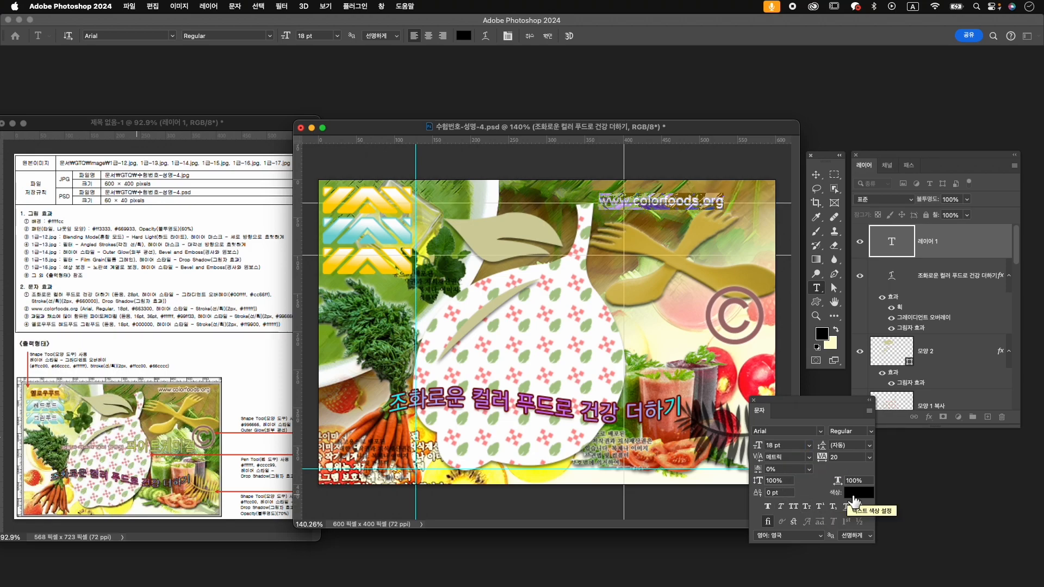
- Color the web address text #663300 and commit the text
click(852, 493)
text(6)
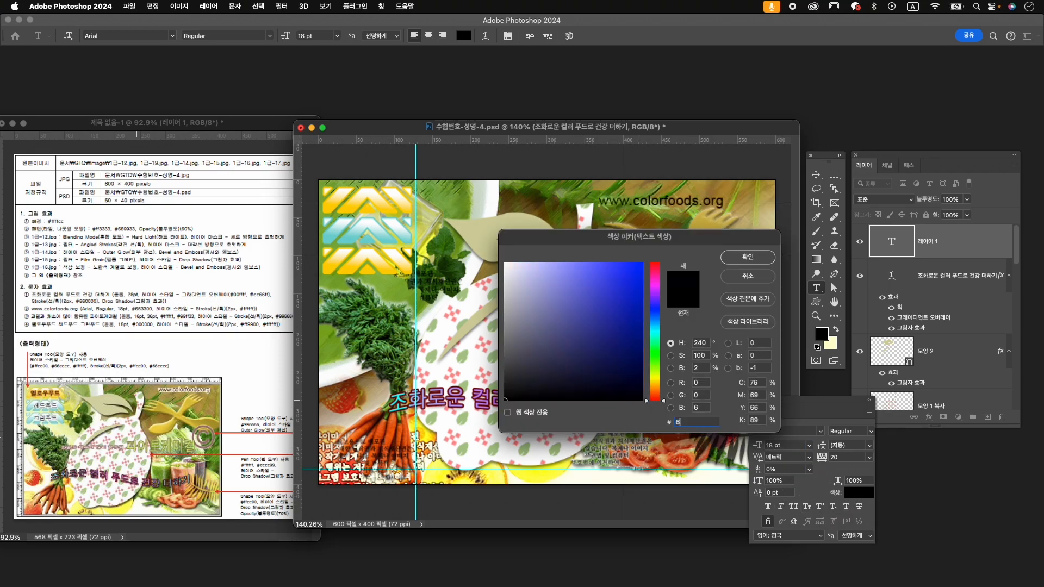
text(63300)
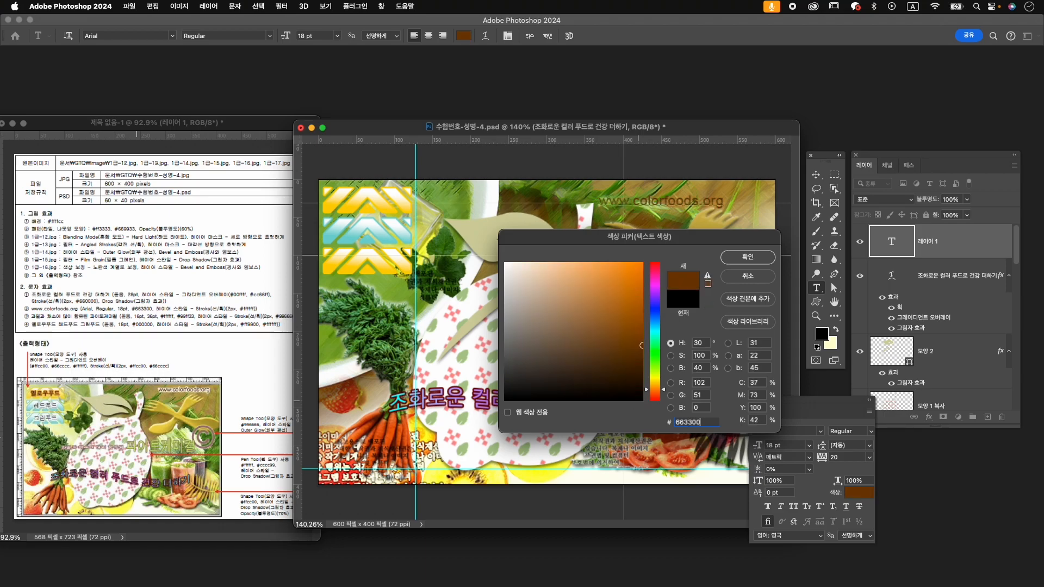
key(Return)
click(547, 35)
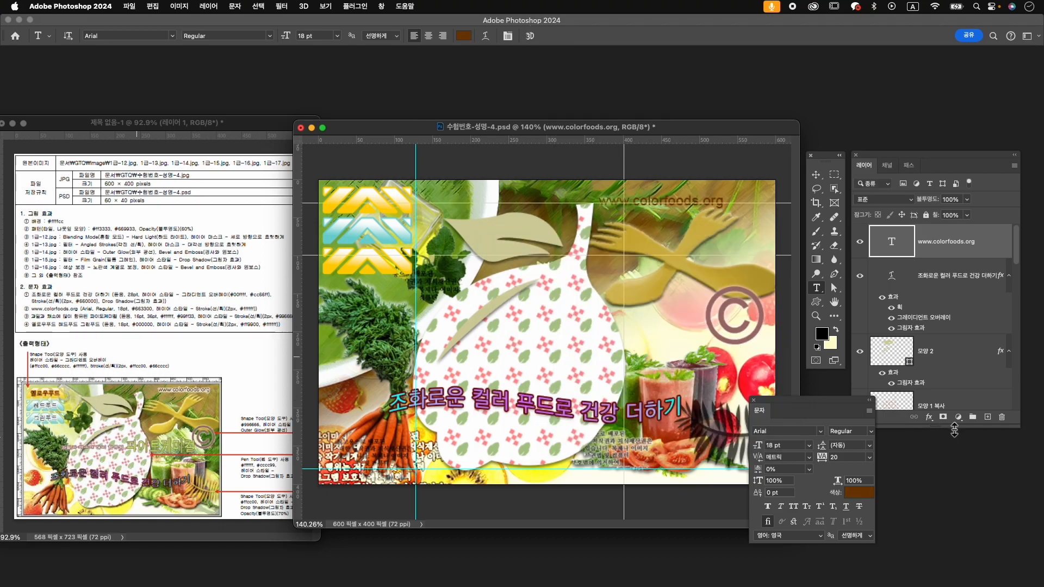
- Add a 2 px outside stroke in white (#ffffff) to the web address text
click(929, 417)
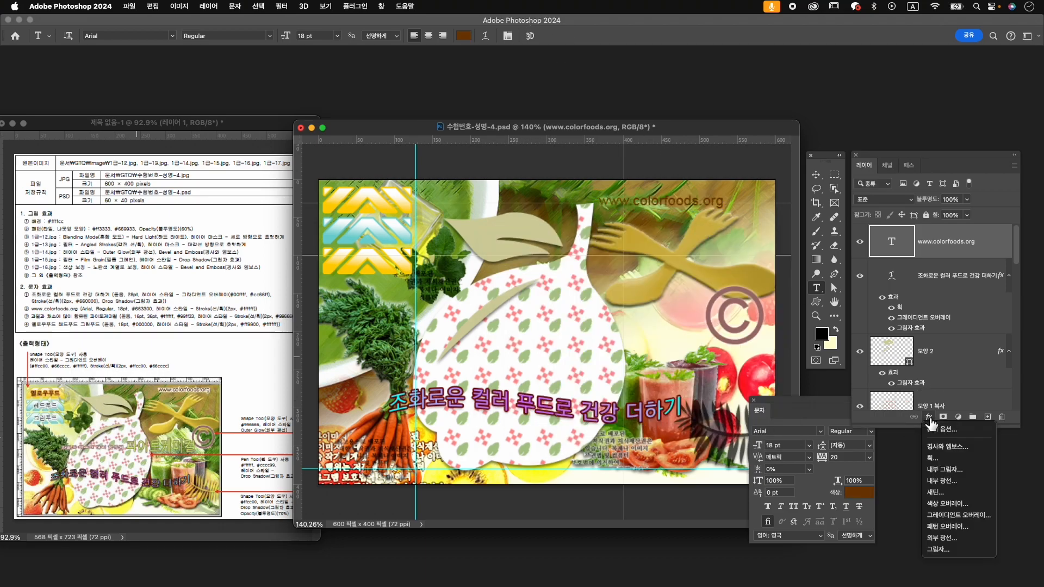
click(932, 459)
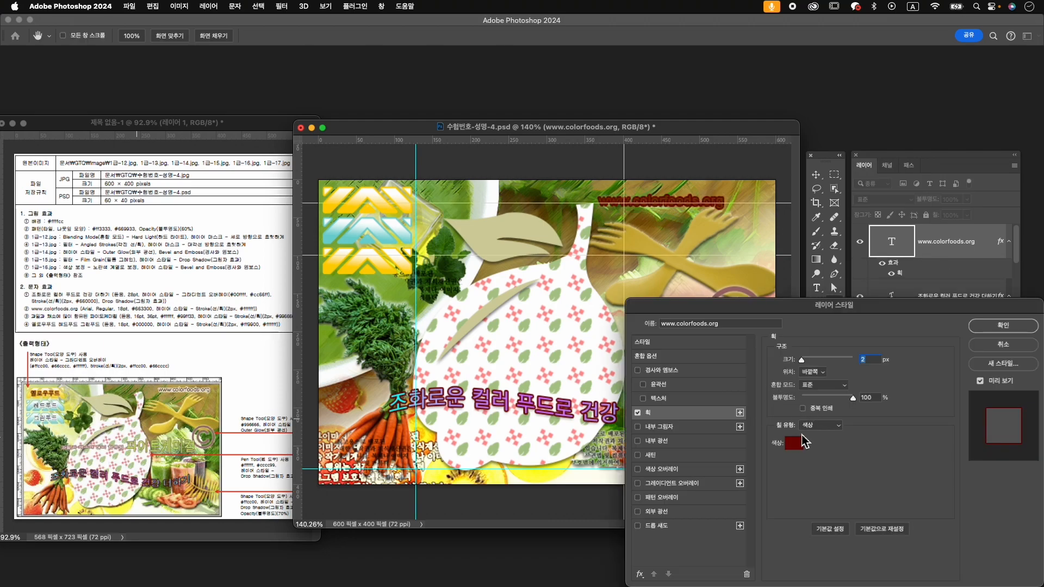
click(794, 443)
click(513, 250)
click(452, 218)
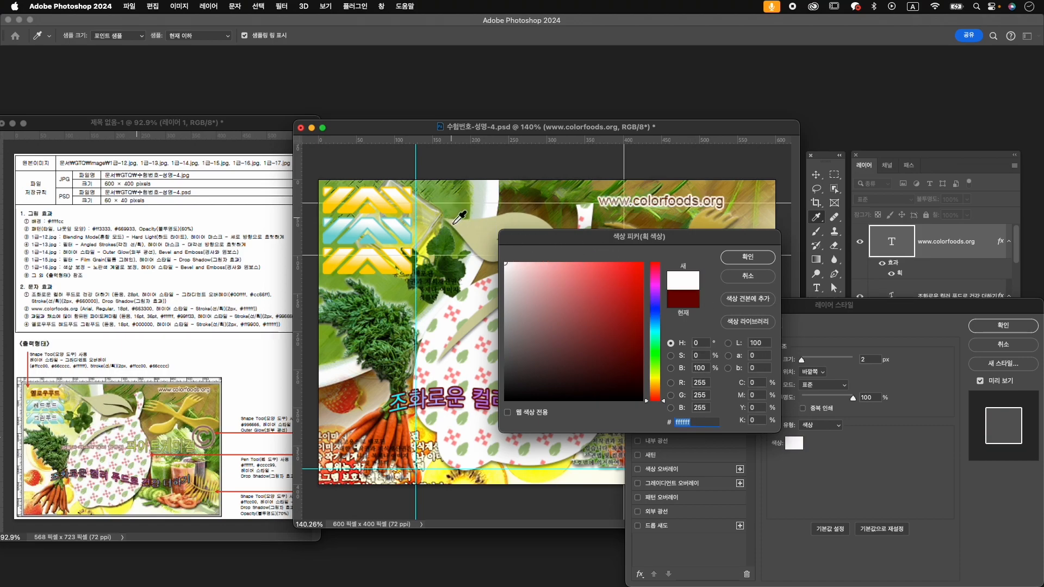
click(754, 259)
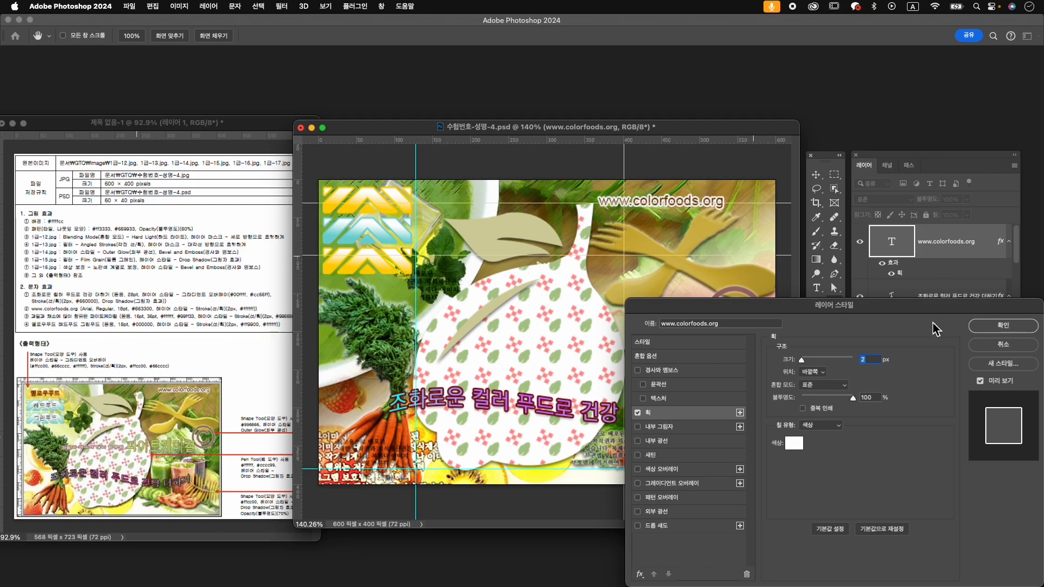
click(1002, 325)
- Move the web address text closer to the image's upper-right corner
key(super+t)
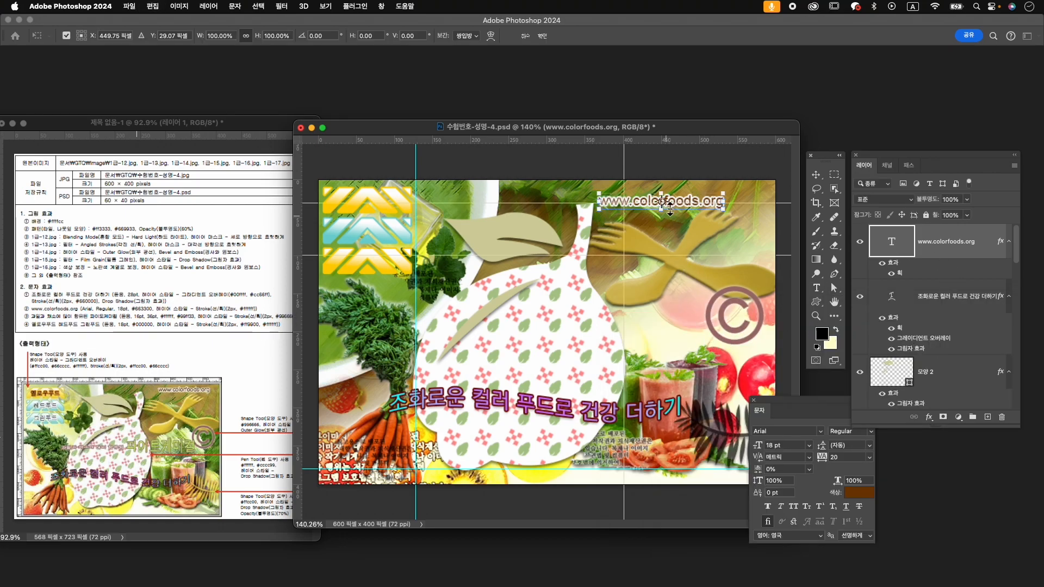
drag(688, 200, 713, 195)
key(Return)
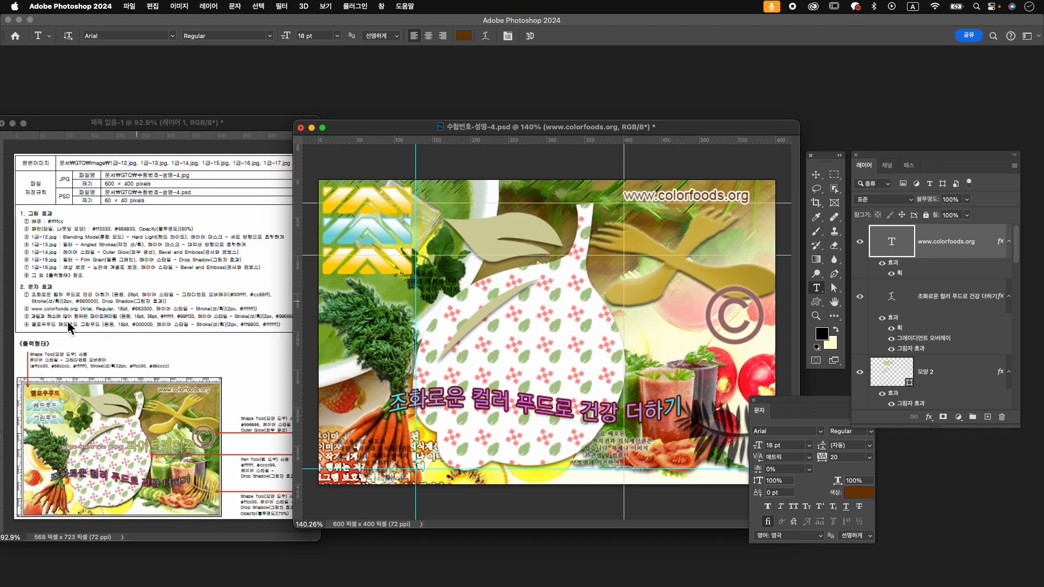
- Add the text 과일과 채소에 많이 함유된 파이토케미컬 across the upper apron above the warped title, and select all of it
click(402, 332)
key(Caps_Lock)
text(파이)
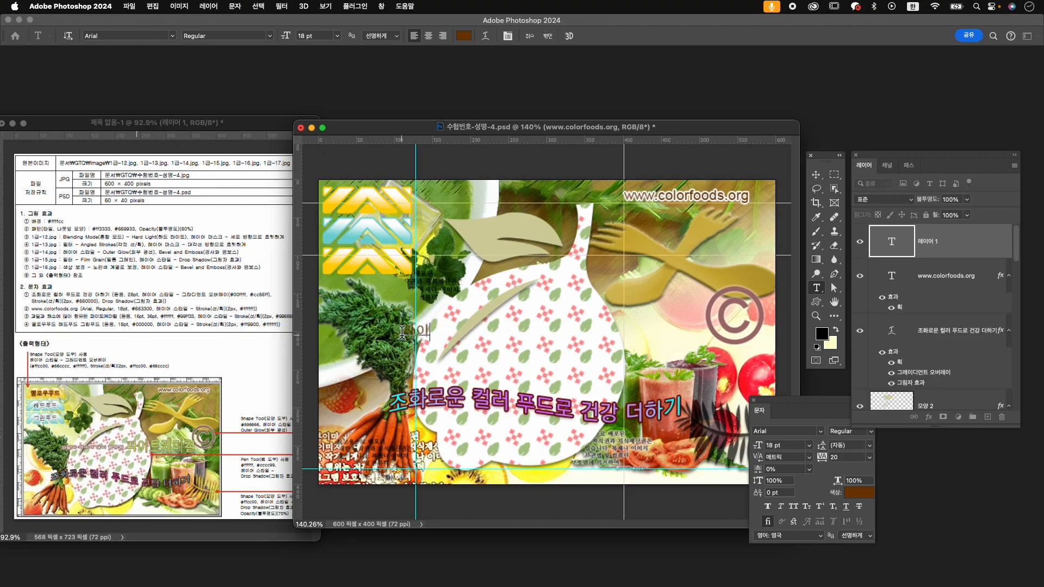
text(과 채소에 많이 함유)
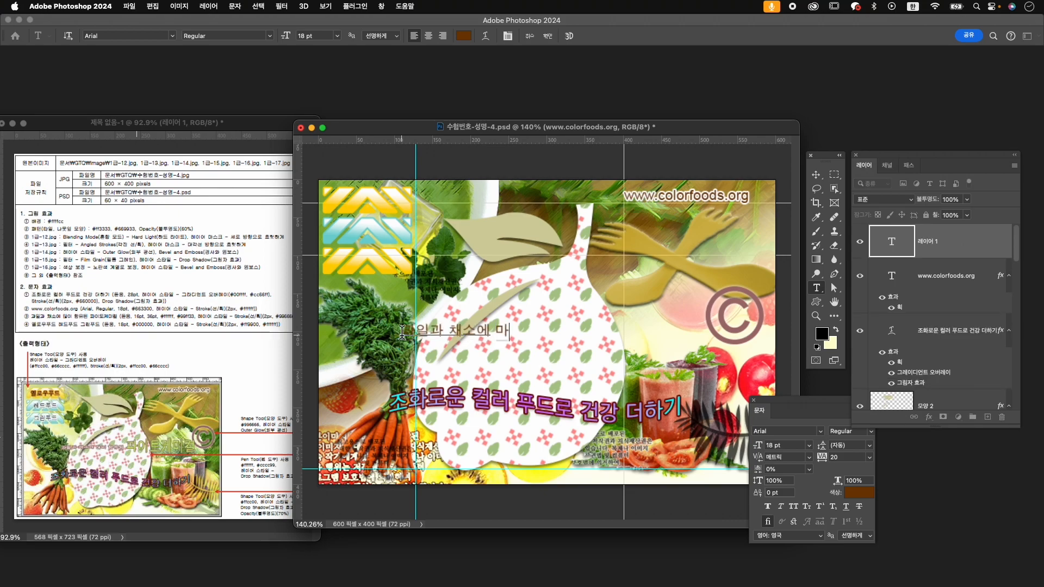
text(된 파)
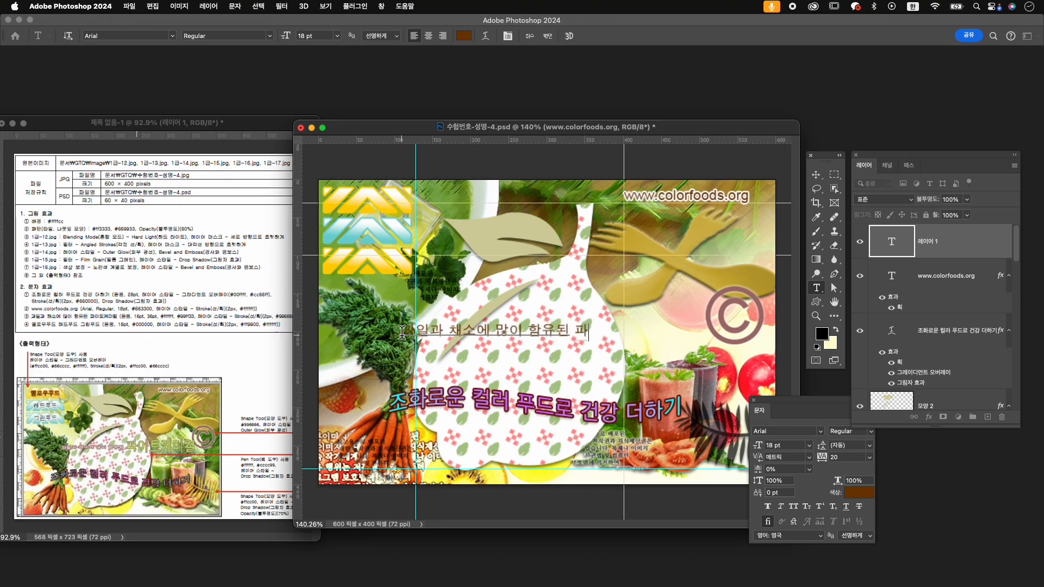
text(이토케미컬)
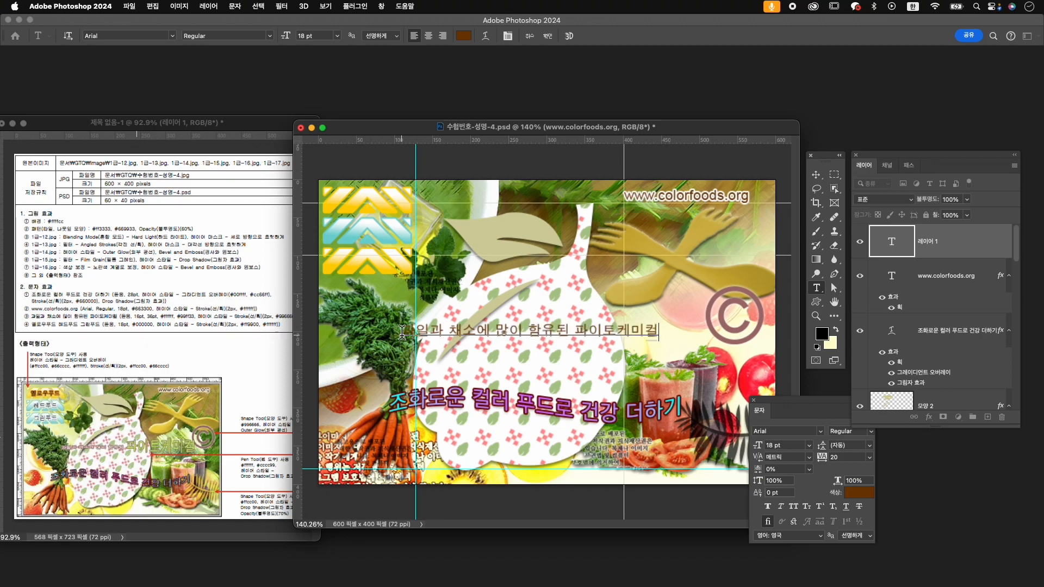
key(super+a)
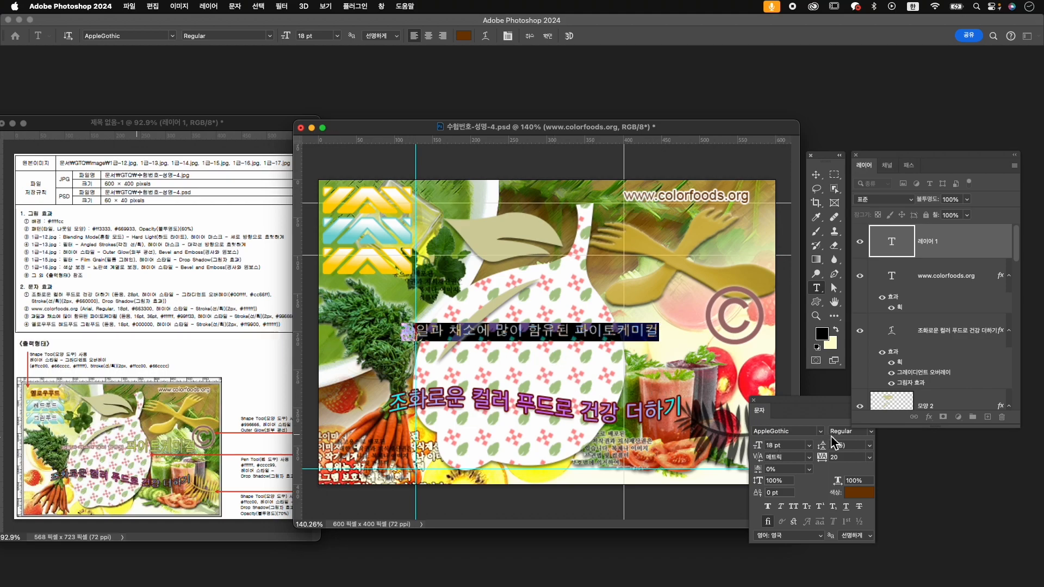
- Set the new slogan text's font to KoPubWorldDotum_Pro and its size to 16 pt
click(820, 432)
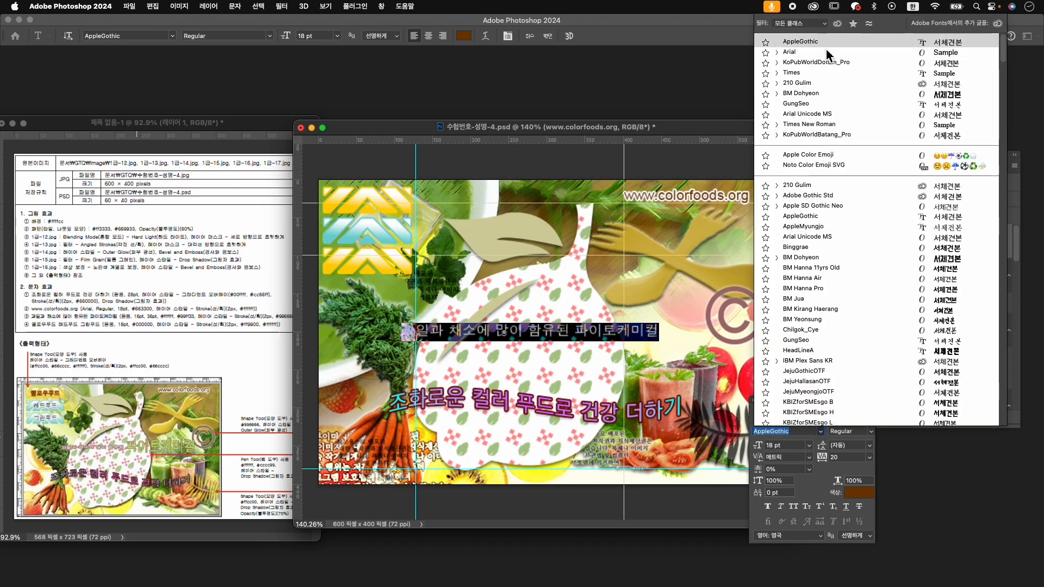
click(836, 68)
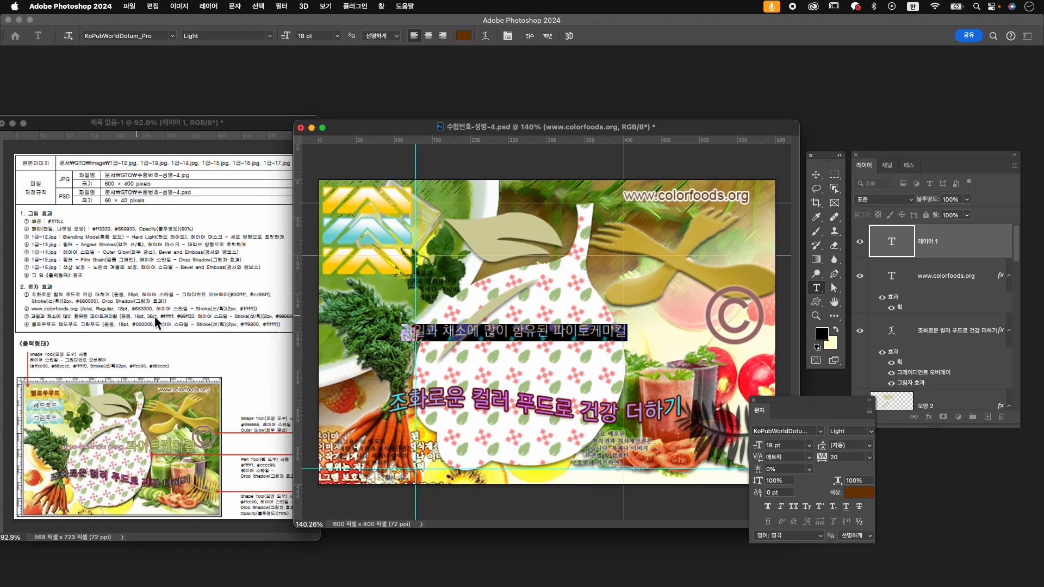
double_click(776, 446)
text(16)
key(Return)
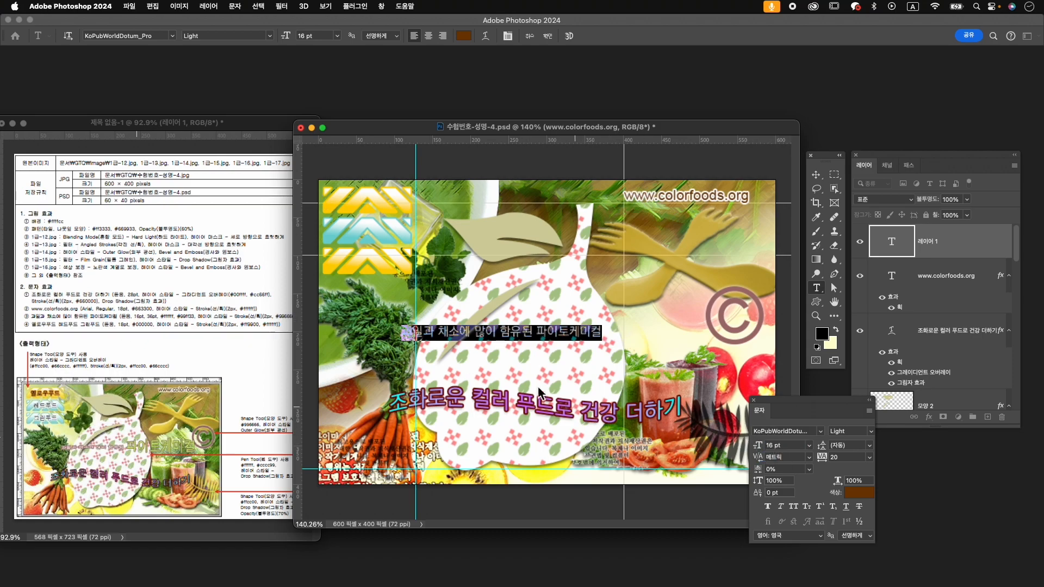
- Enlarge only the word 파이토케미컬 in the slogan text to 36 pt
drag(536, 331, 650, 334)
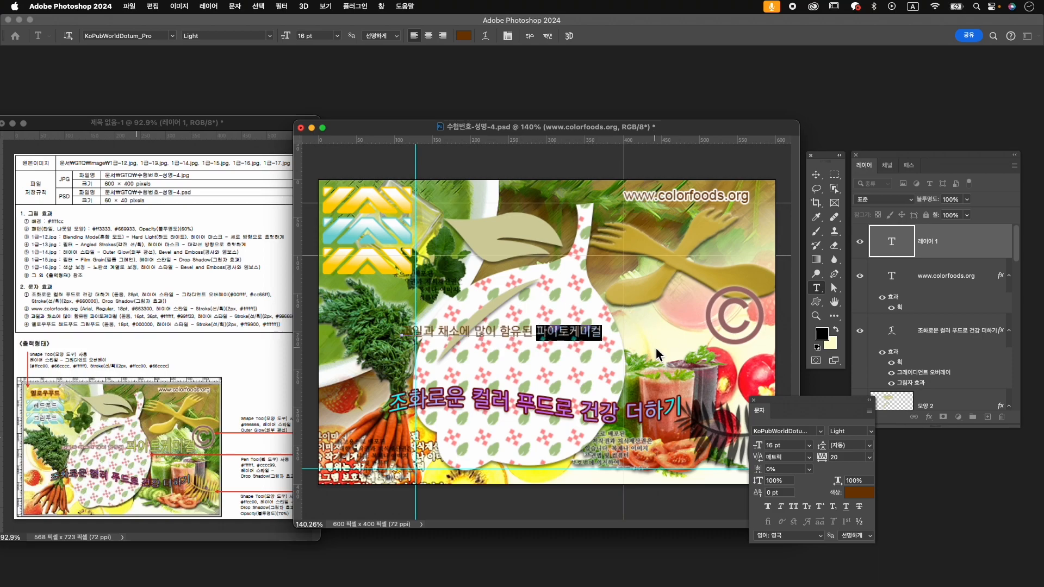
click(793, 445)
text(36)
key(Return)
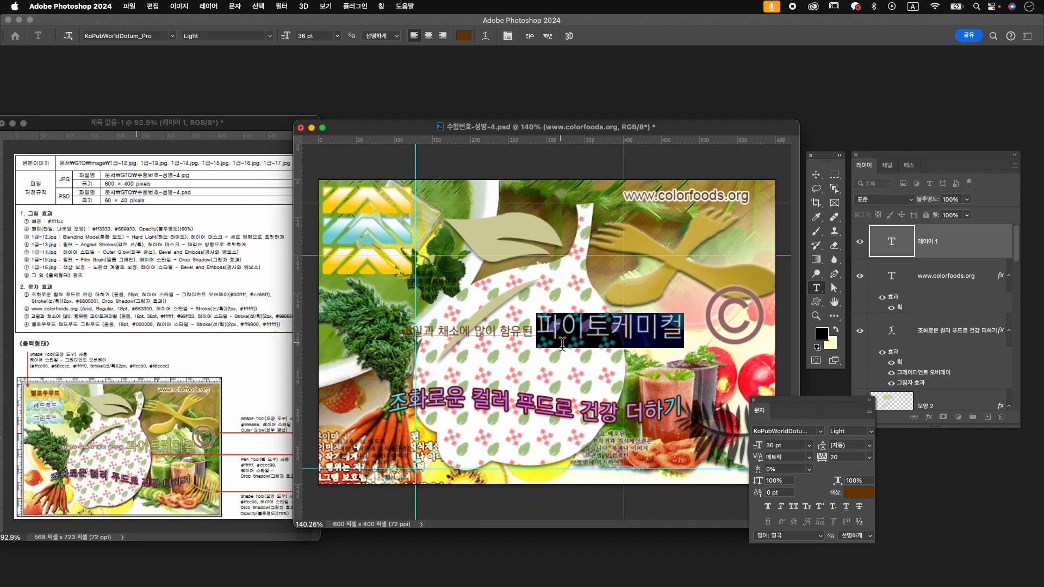
triple_click(593, 335)
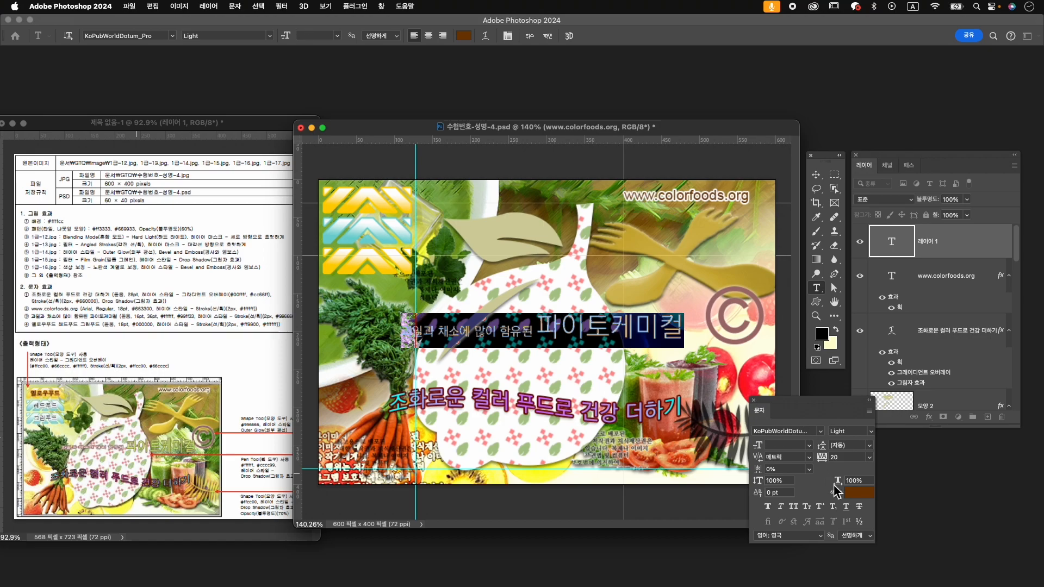
click(859, 492)
click(527, 278)
drag(527, 279, 460, 228)
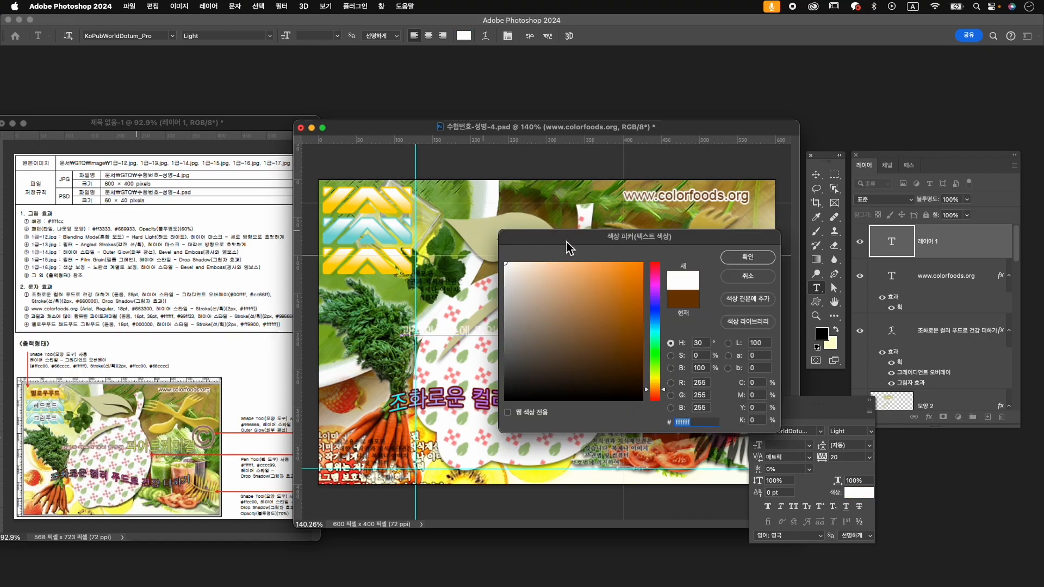
click(747, 256)
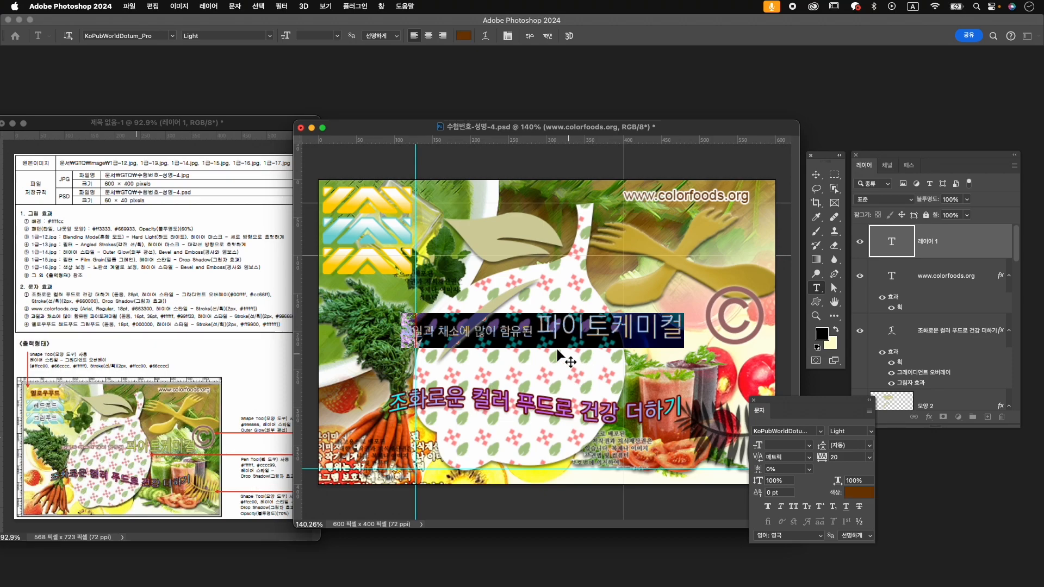
- Color the words 과일과 채소에 많이 함유된 in the slogan text white (#ffffff)
click(565, 325)
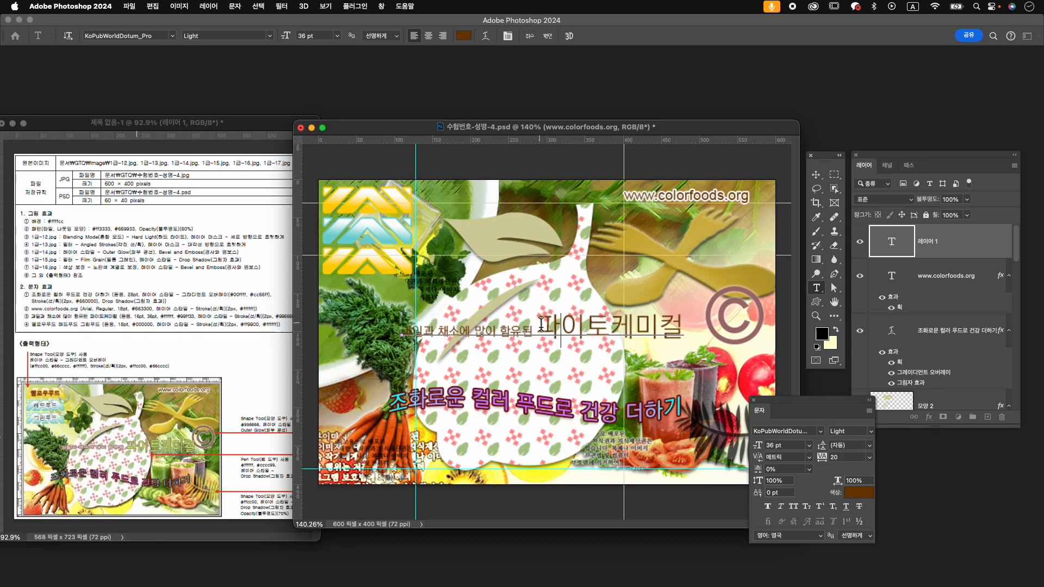
drag(540, 323, 362, 330)
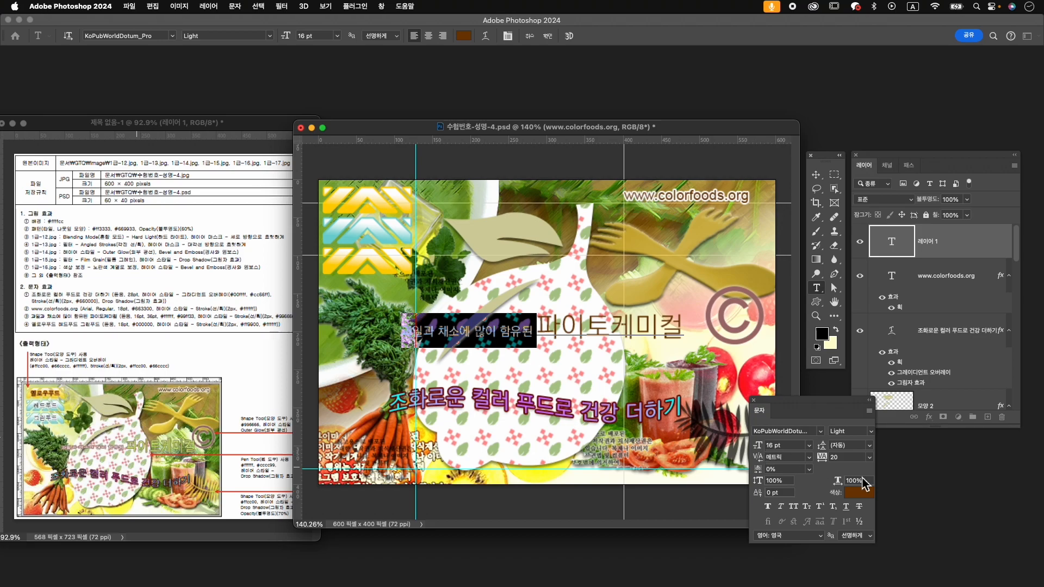
click(855, 494)
drag(553, 333, 451, 240)
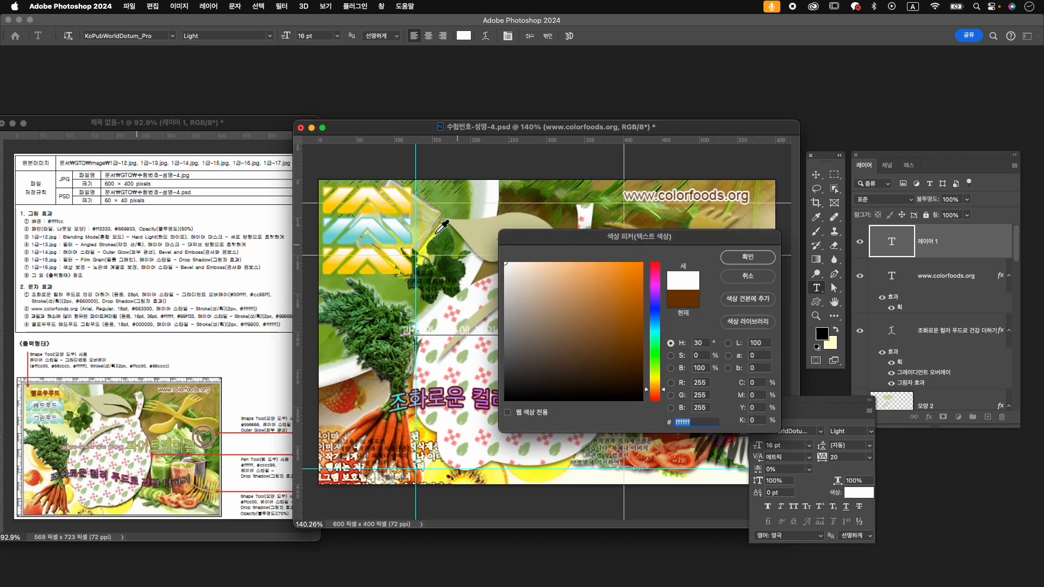
click(745, 255)
- Color the word 파이토케미컬 #99ff00 and commit the slogan text
drag(538, 326, 786, 346)
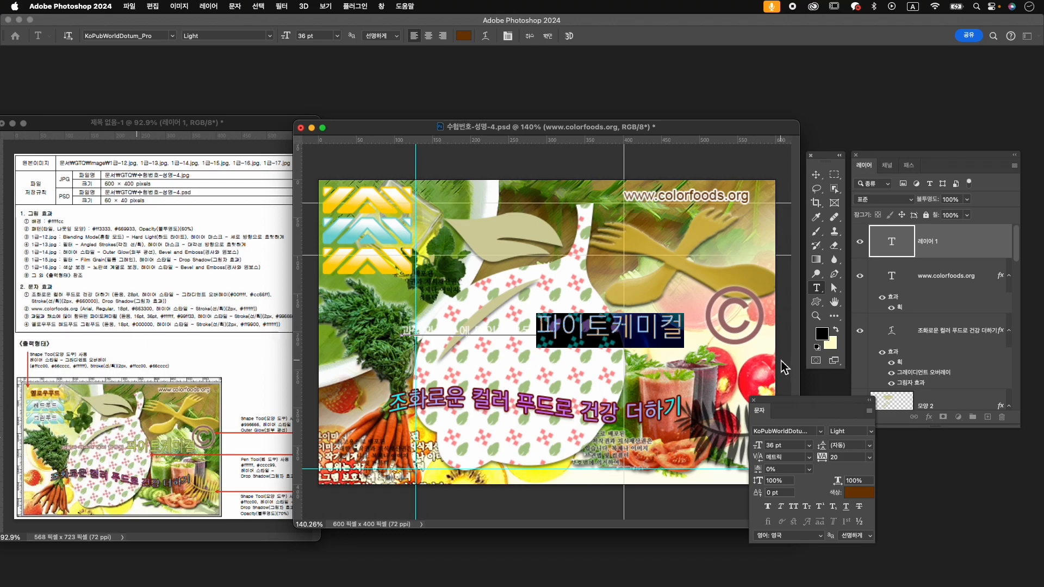
click(859, 492)
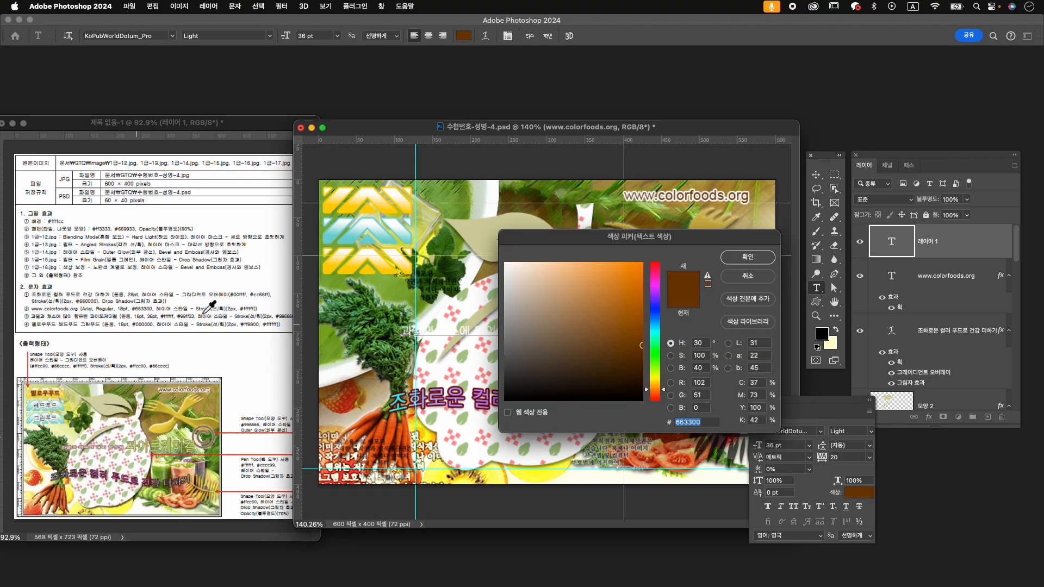
text(99ff00)
key(Return)
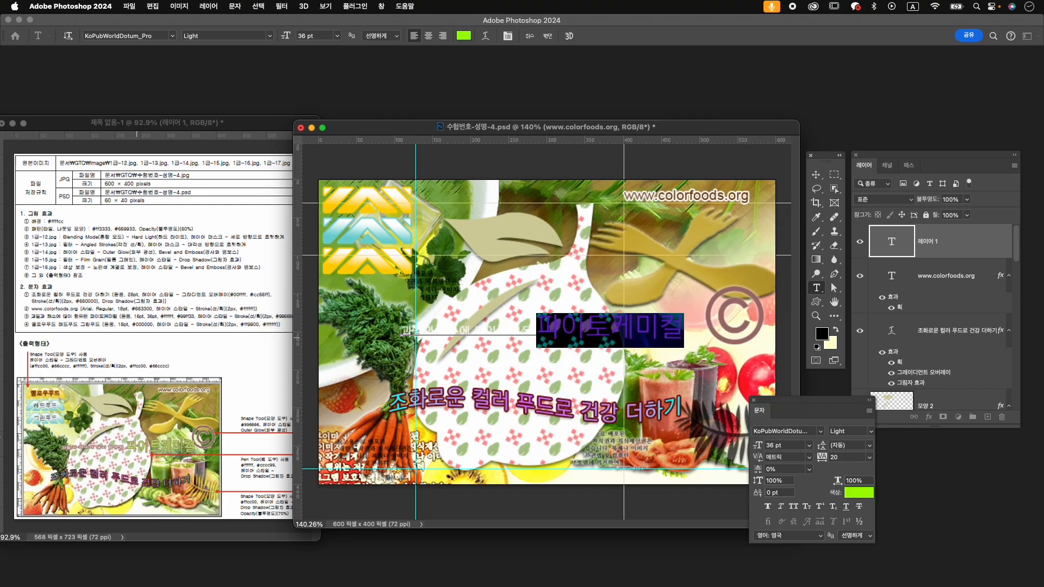
click(545, 37)
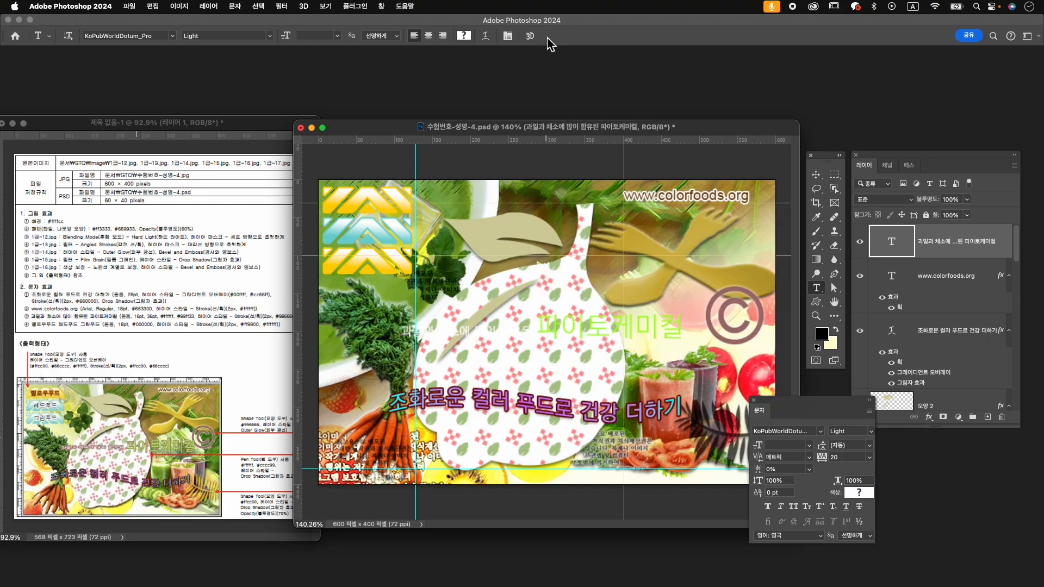
- Add a 2 px outside stroke to the 과일과 채소에 많이 함유된 파이토케미컬 text
click(928, 417)
click(946, 459)
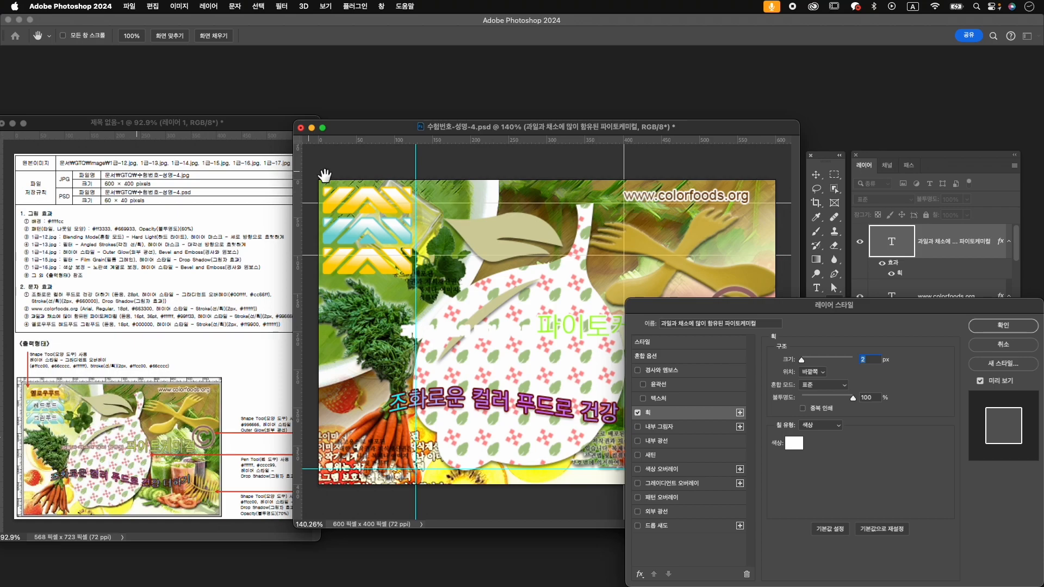
text(9966)
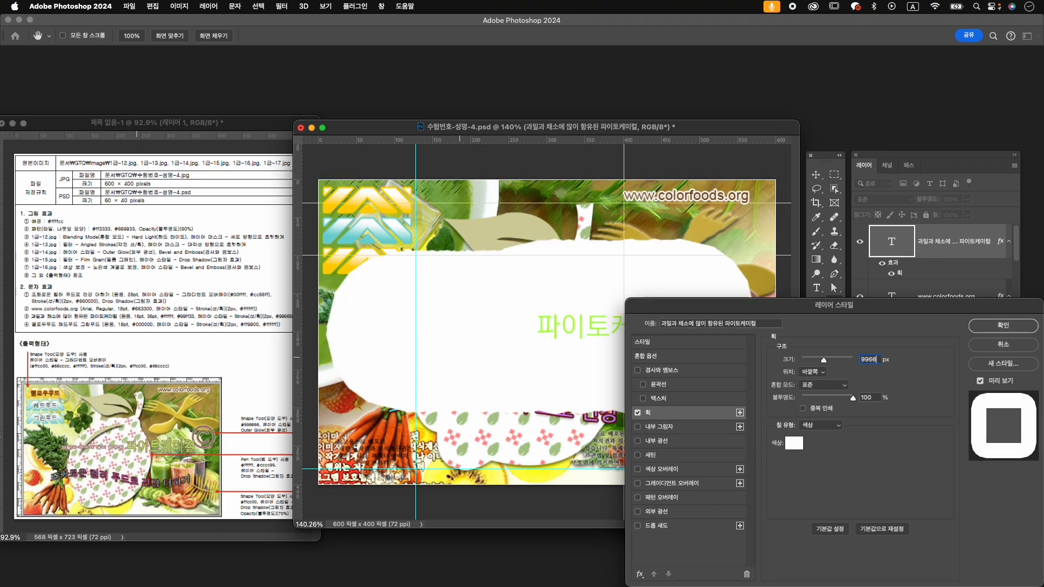
key(BackSpace)
key(BackSpace)
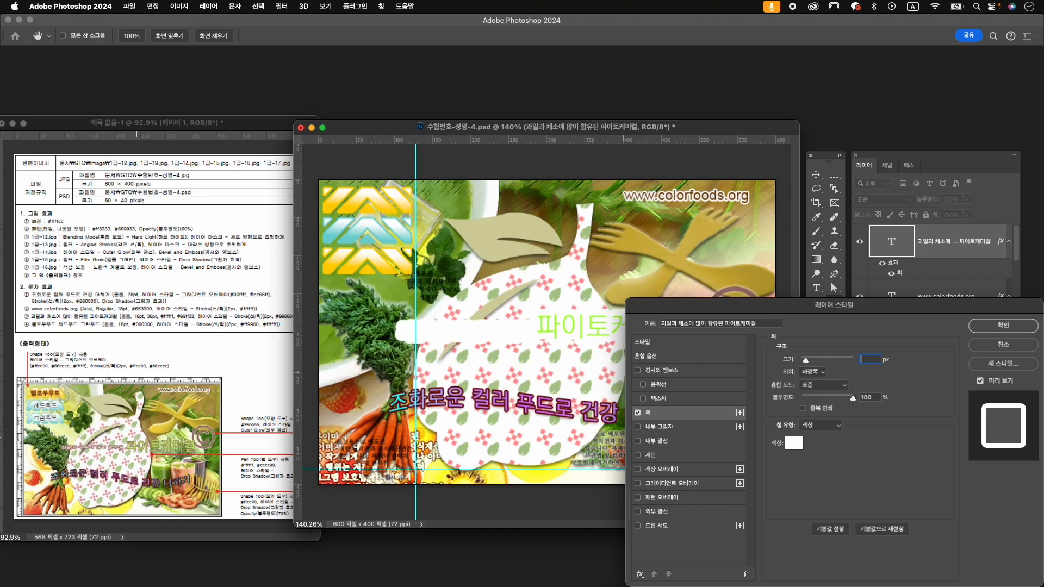
text(2)
key(Tab)
- Set the slogan text's stroke color to #996666 and apply the layer style
click(796, 444)
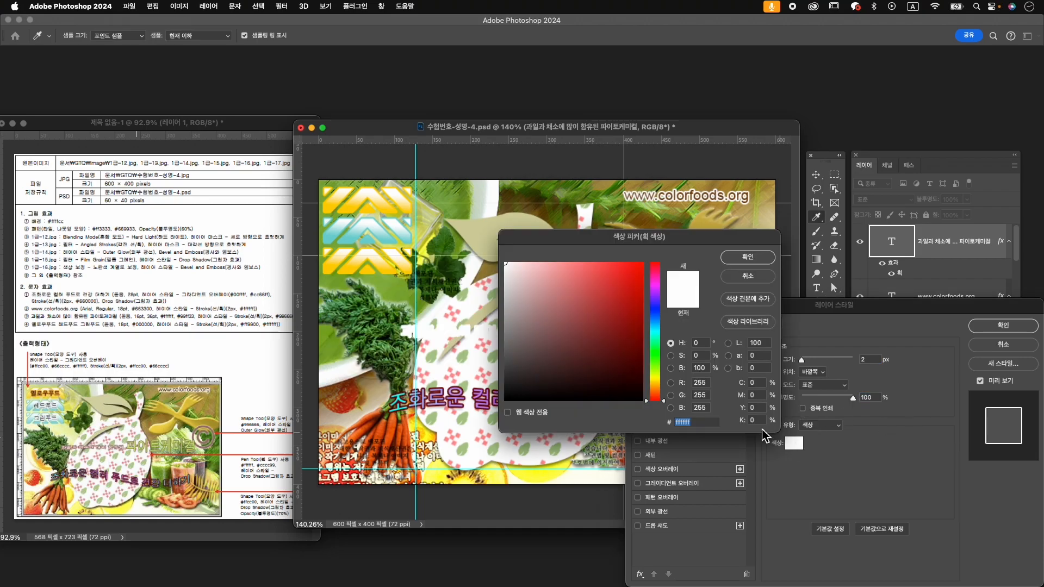
text(996666)
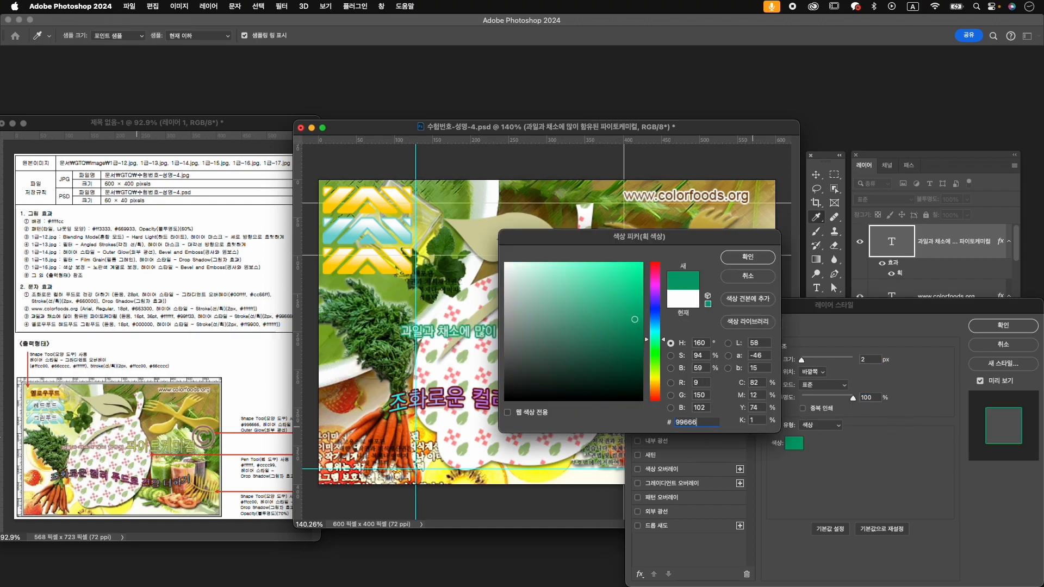
key(Return)
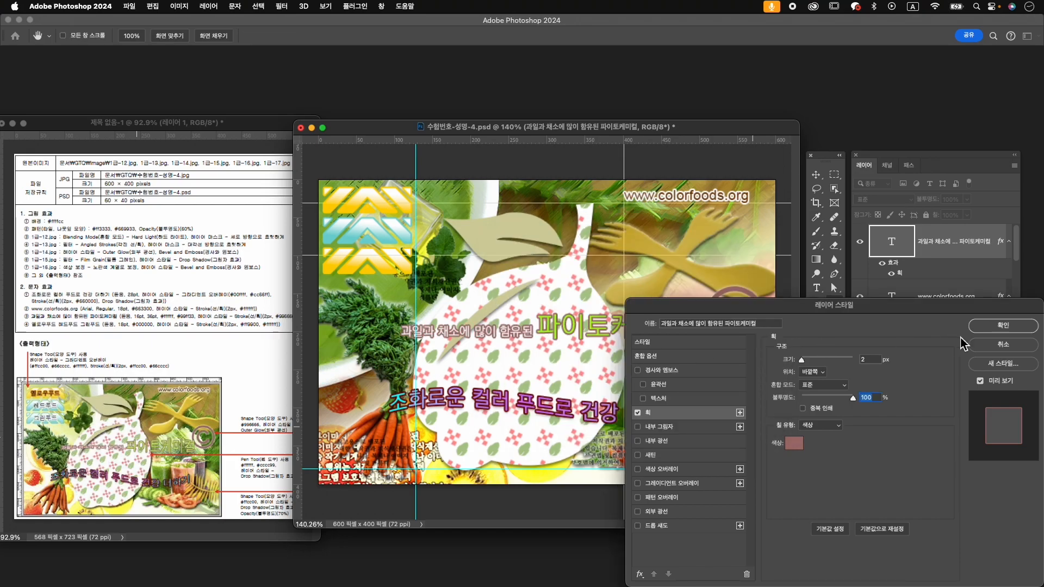
click(1002, 325)
drag(381, 133, 391, 133)
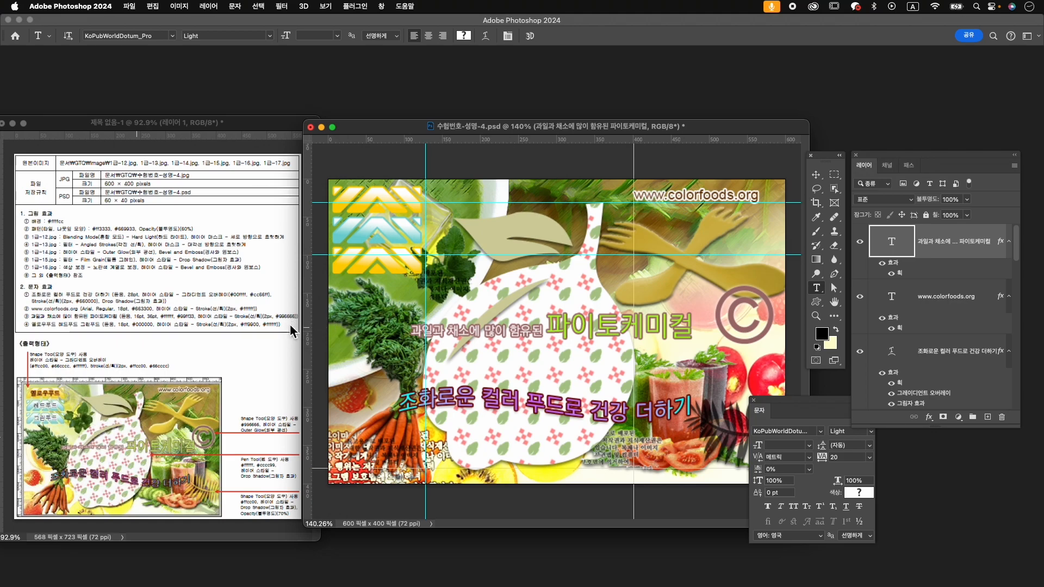
- Warp the slogan text with the horizontal Fish (물고기) style at a -45% bend, and nudge it slightly right and down
click(486, 37)
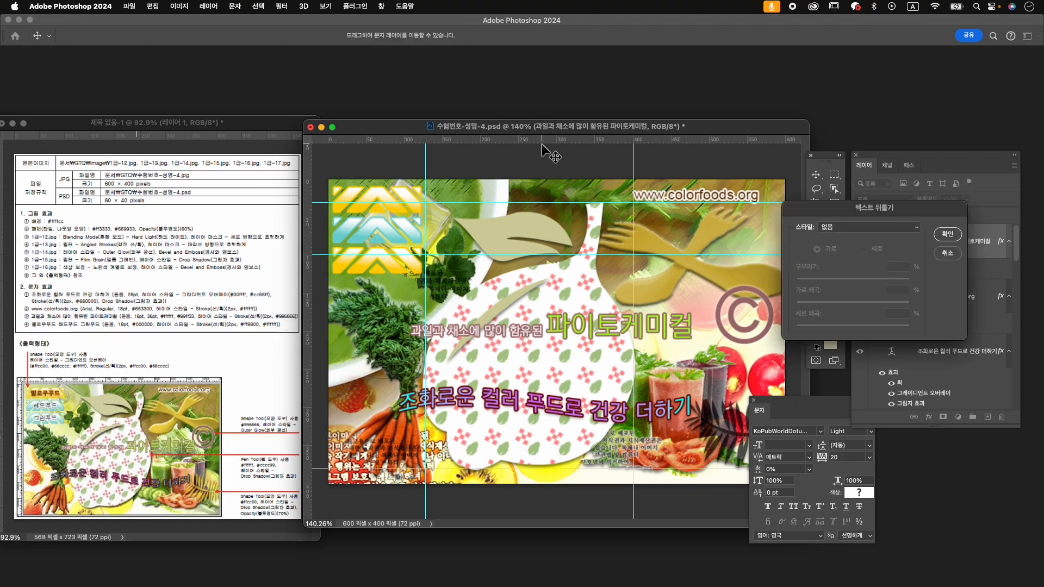
click(867, 228)
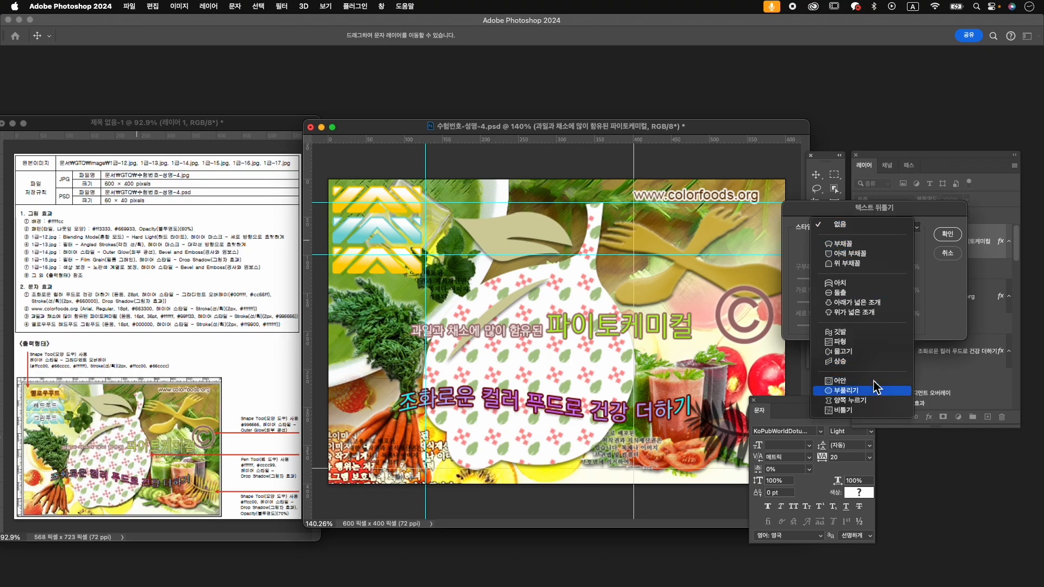
click(873, 352)
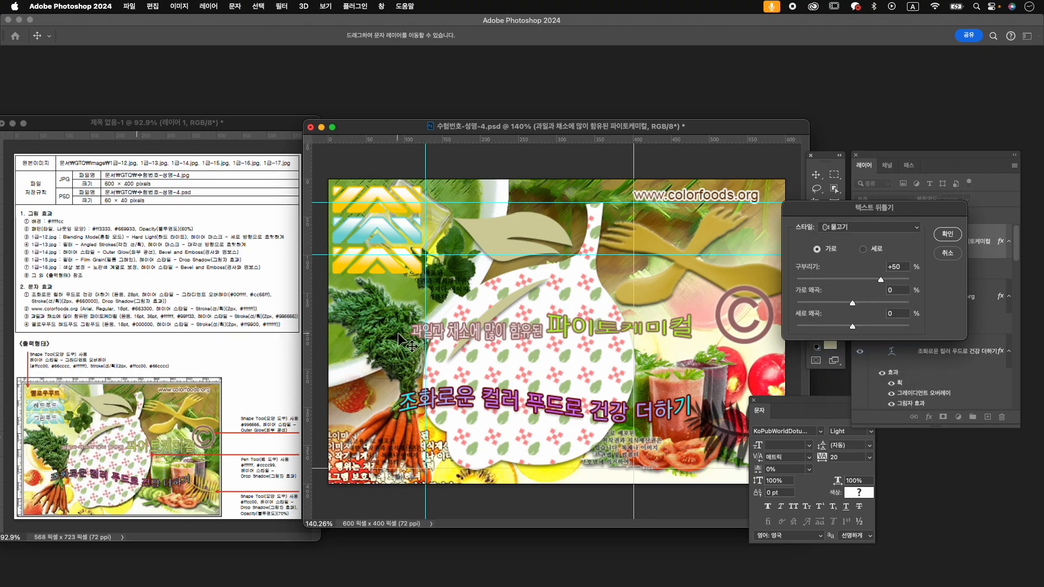
drag(870, 281, 827, 281)
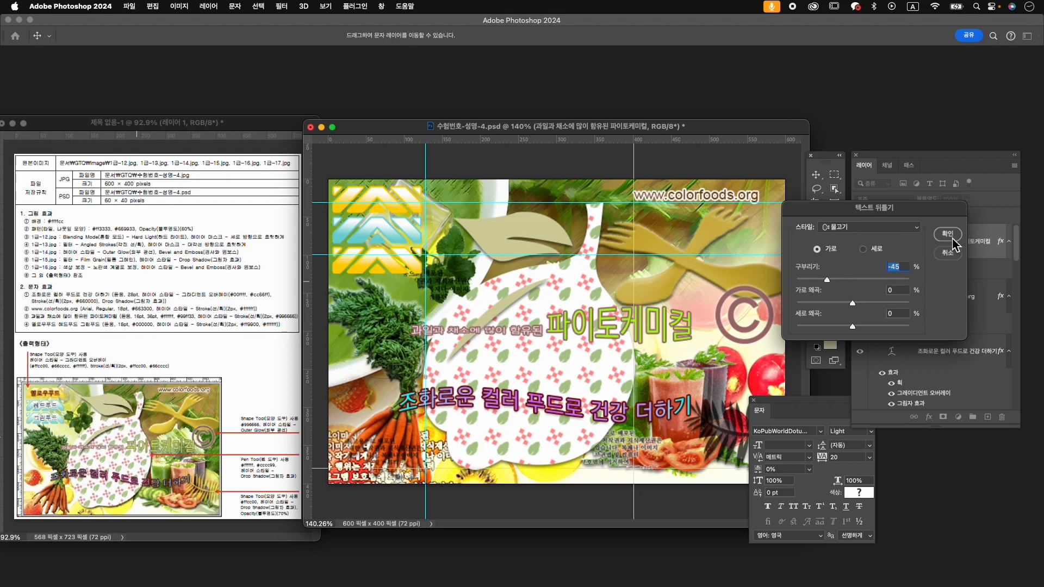
click(953, 239)
key(super+t)
drag(655, 315, 659, 318)
- Add the text 옐로우푸드 over the top yellow banner in the image's upper-left corner
click(817, 288)
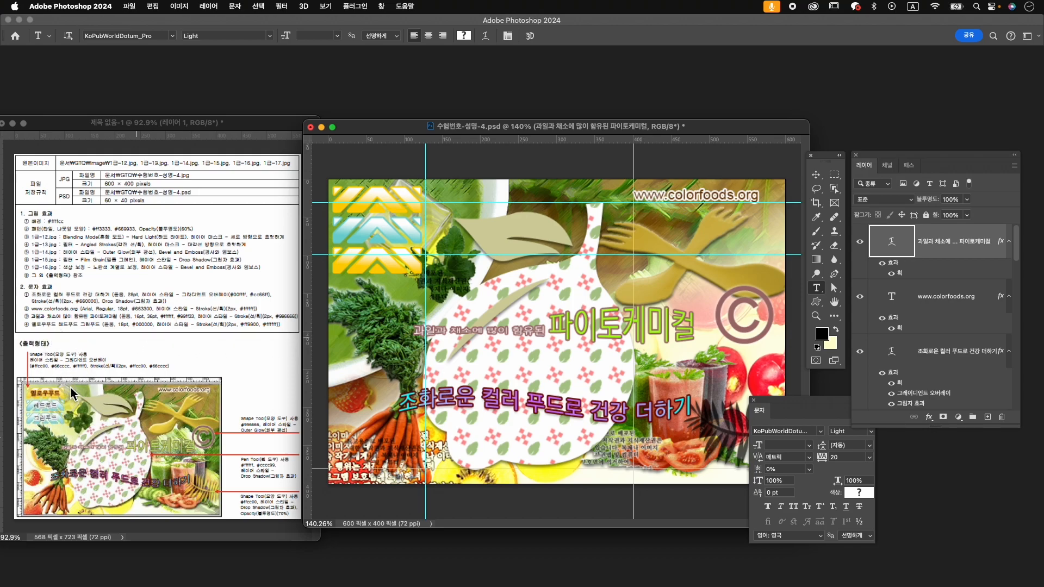
click(342, 201)
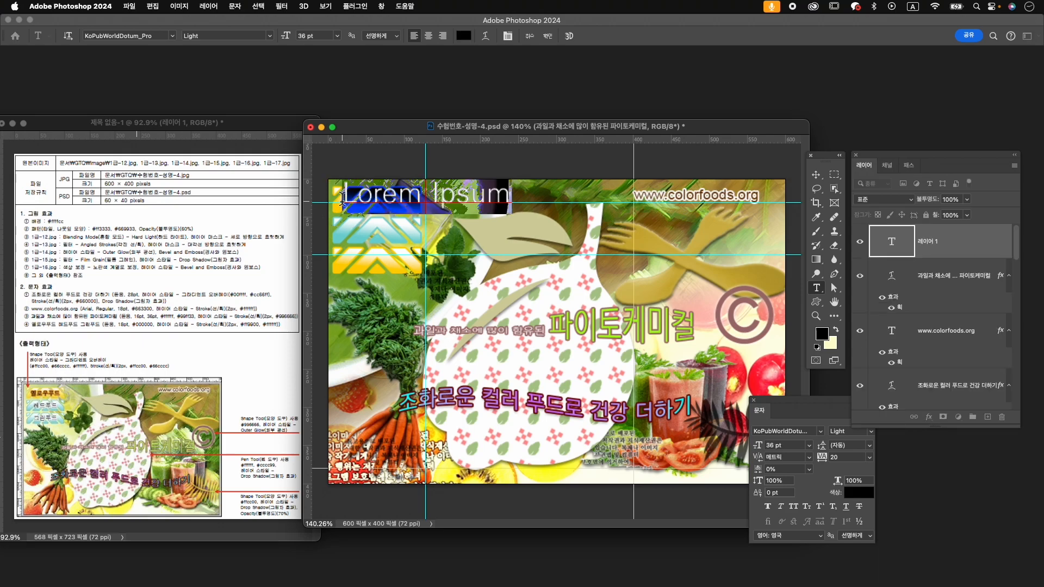
text(옐로)
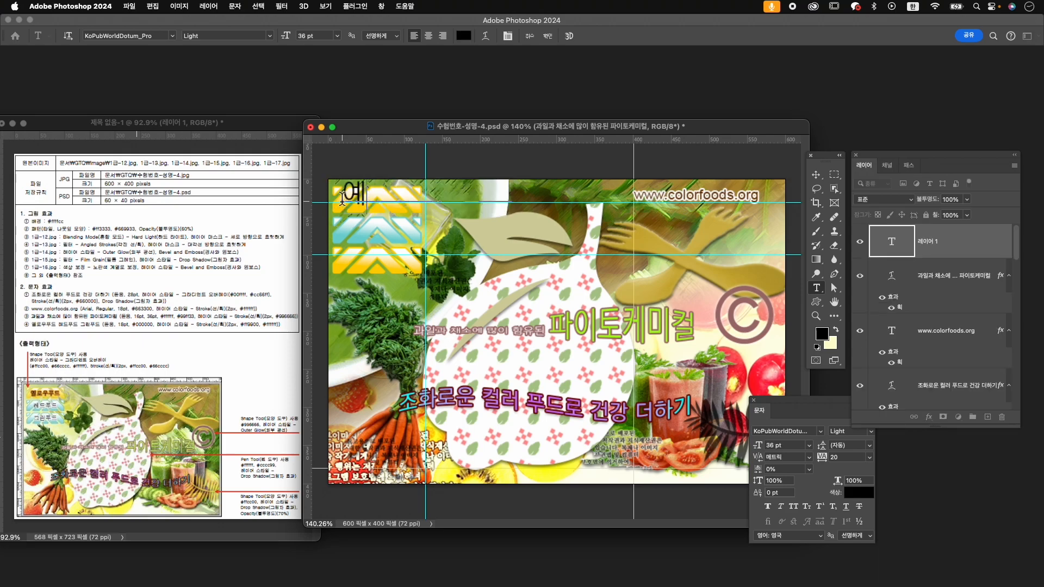
text(우푸드)
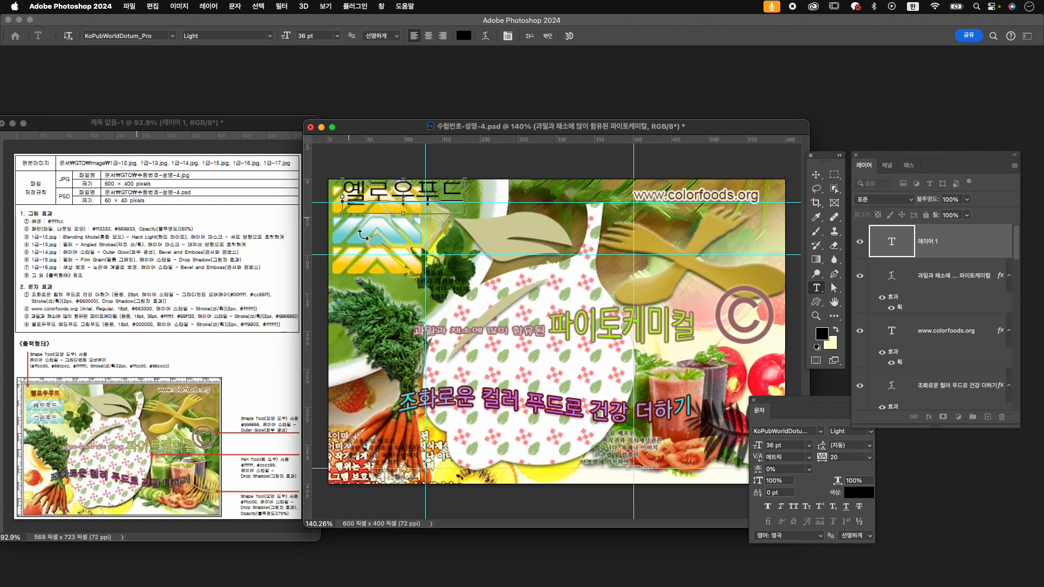
- Set the whole 옐로우푸드 text to 18 pt in black (#000000) and commit it
key(super+a)
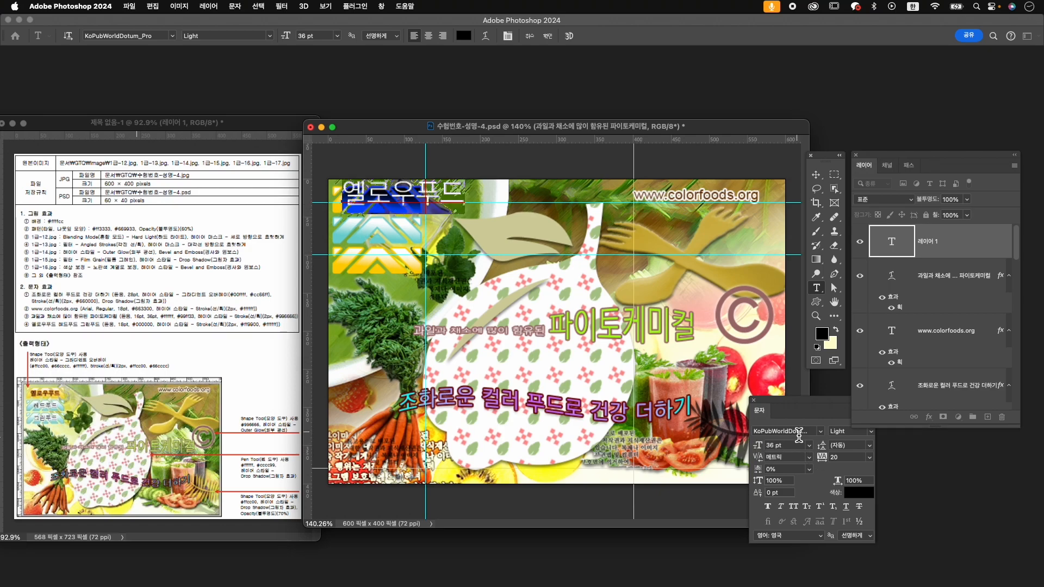
key(Caps_Lock)
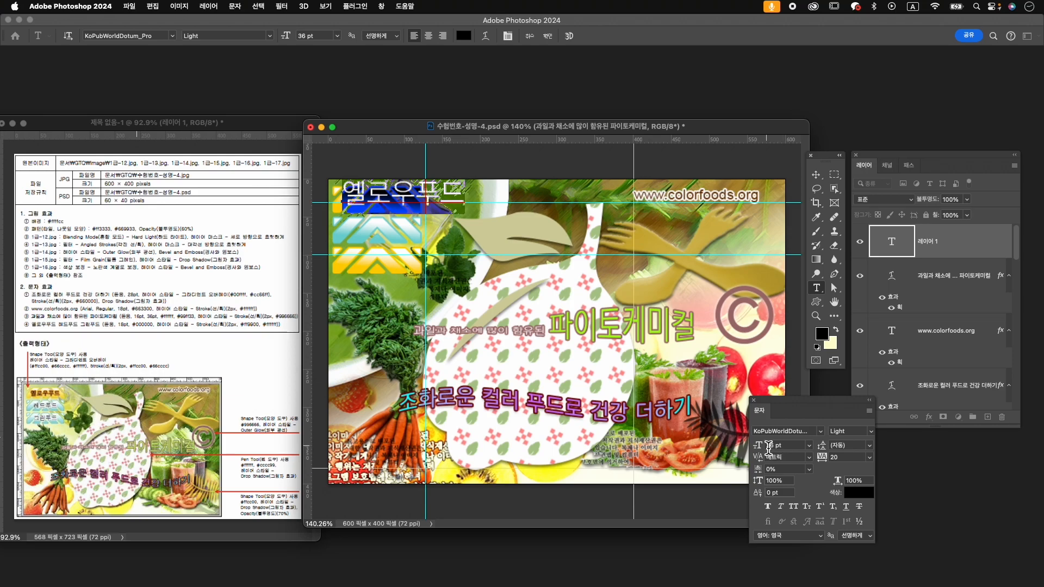
text(18)
key(Return)
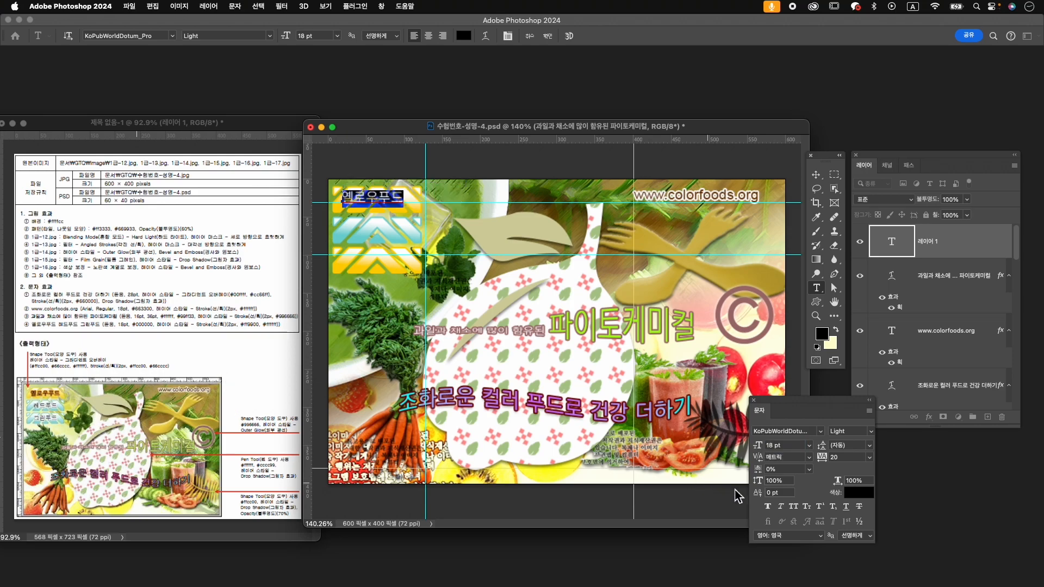
click(860, 493)
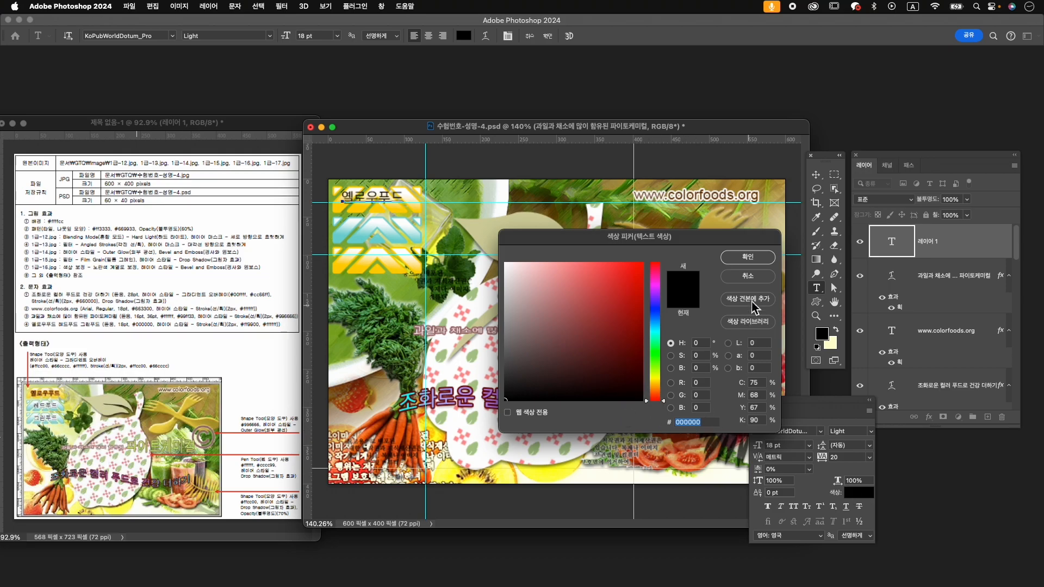
click(762, 260)
click(547, 36)
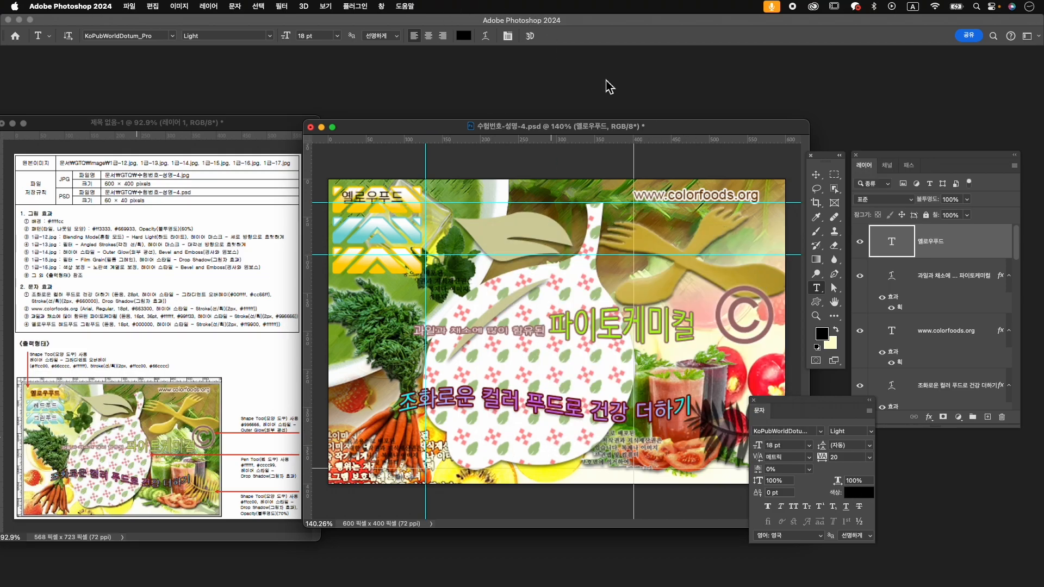
- Add a 2 px outside stroke in #ff9900 to the 옐로우푸드 text layer
click(930, 420)
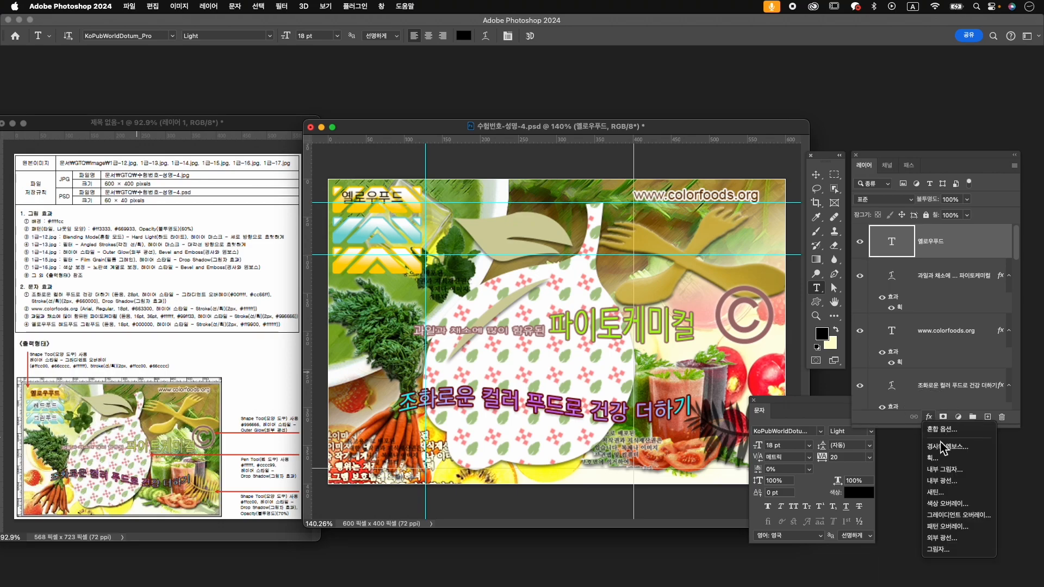
click(933, 458)
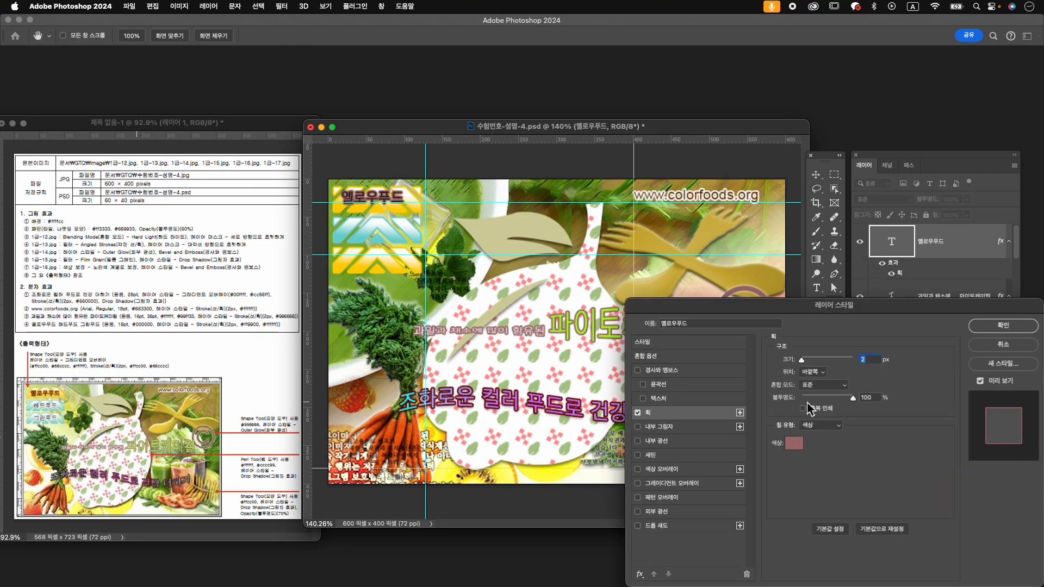
click(795, 444)
text(ff9900)
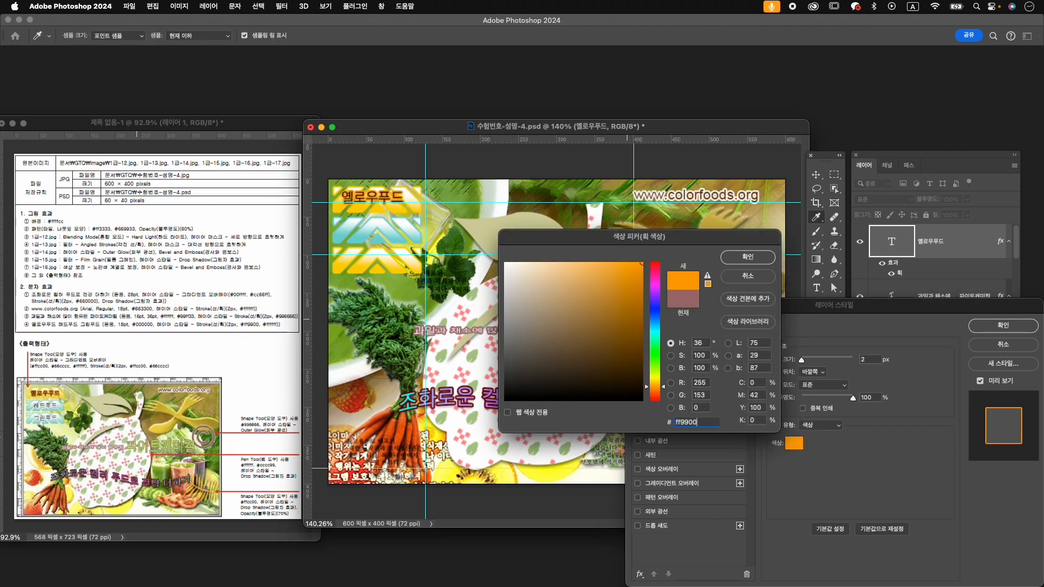
key(Return)
click(1002, 325)
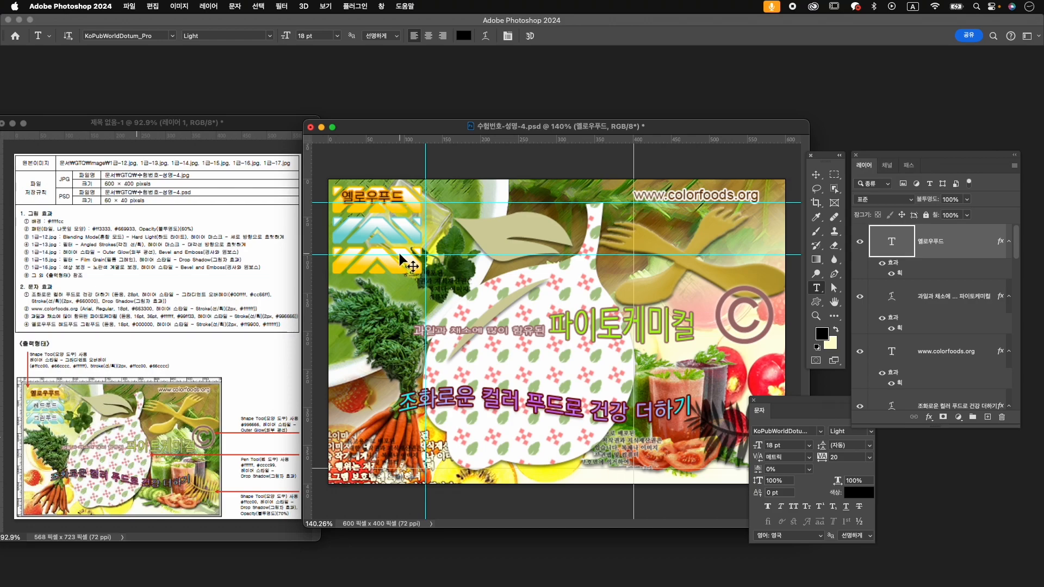
- Nudge the 옐로우푸드 text slightly right and down to centre it on the top yellow banner
key(ctrl+t)
drag(384, 196, 389, 200)
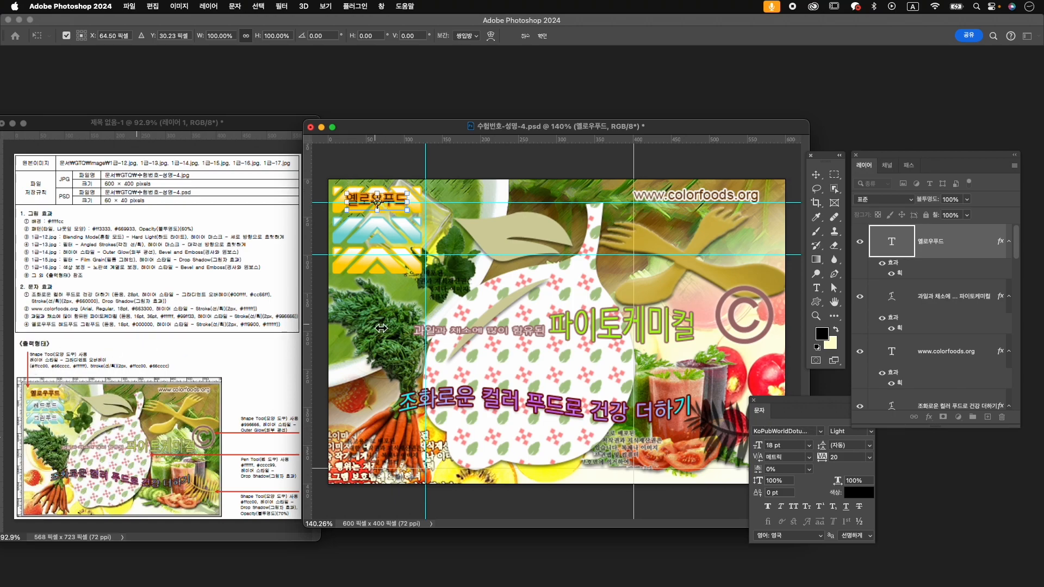
key(Return)
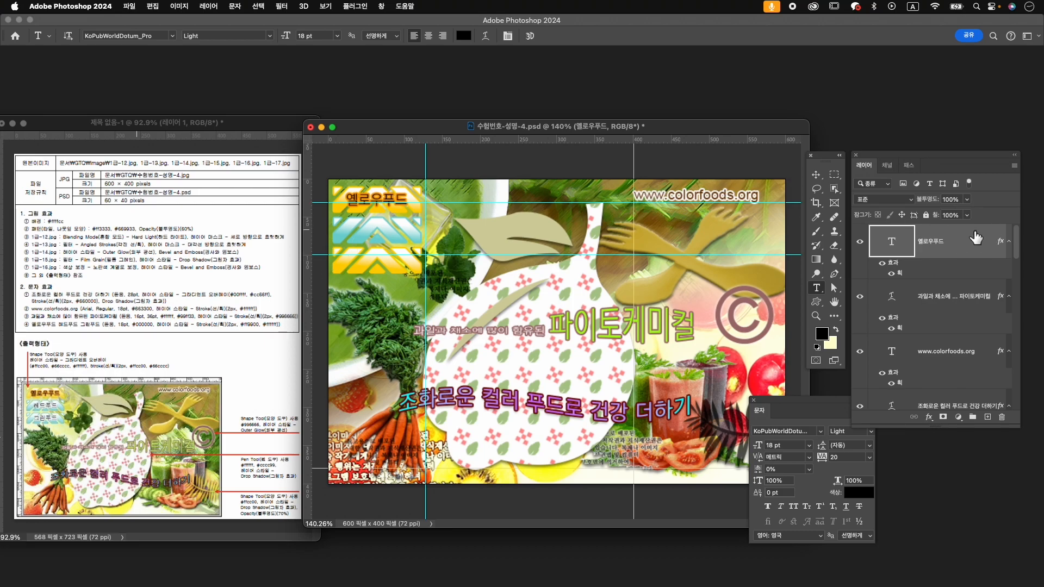
- Duplicate the 옐로우푸드 text layer twice and move the topmost copy straight down onto the bottom yellow banner
key(super+j)
key(super+j)
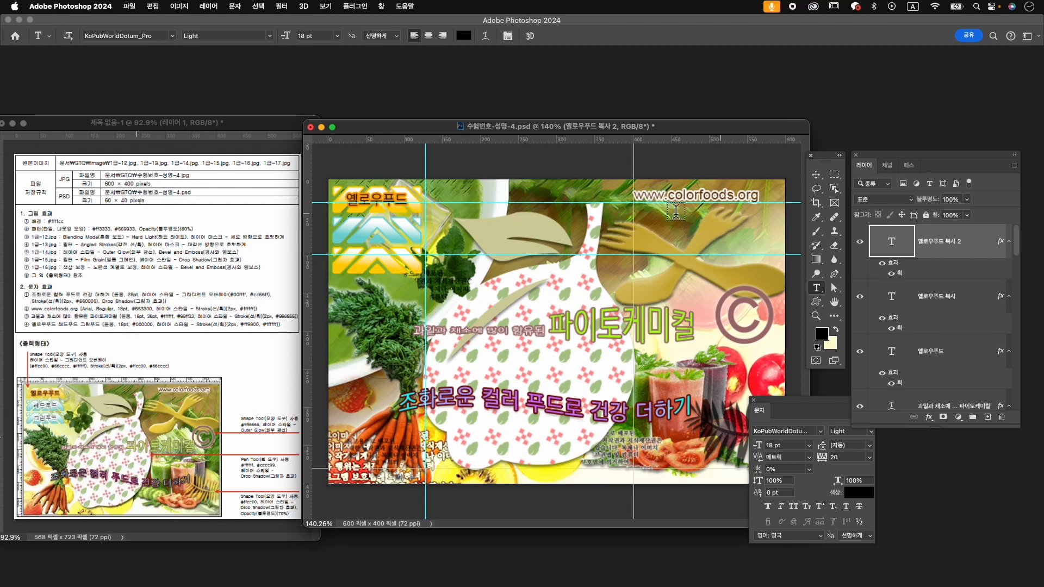
key(super+t)
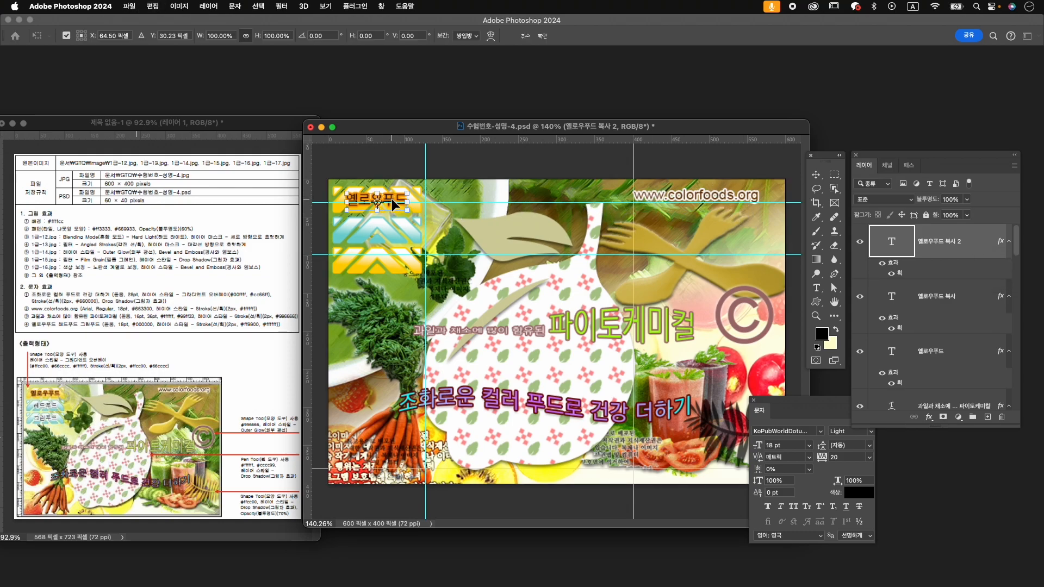
drag(391, 198, 383, 258)
key(Return)
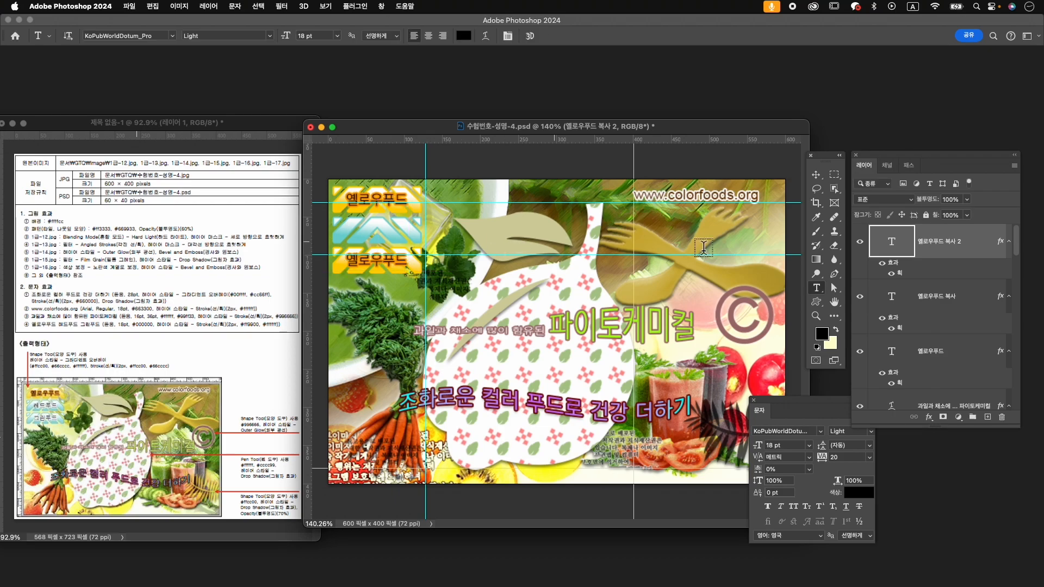
- Distribute the three 옐로우푸드 text layers evenly by their vertical centers across the banners
shift+click(966, 351)
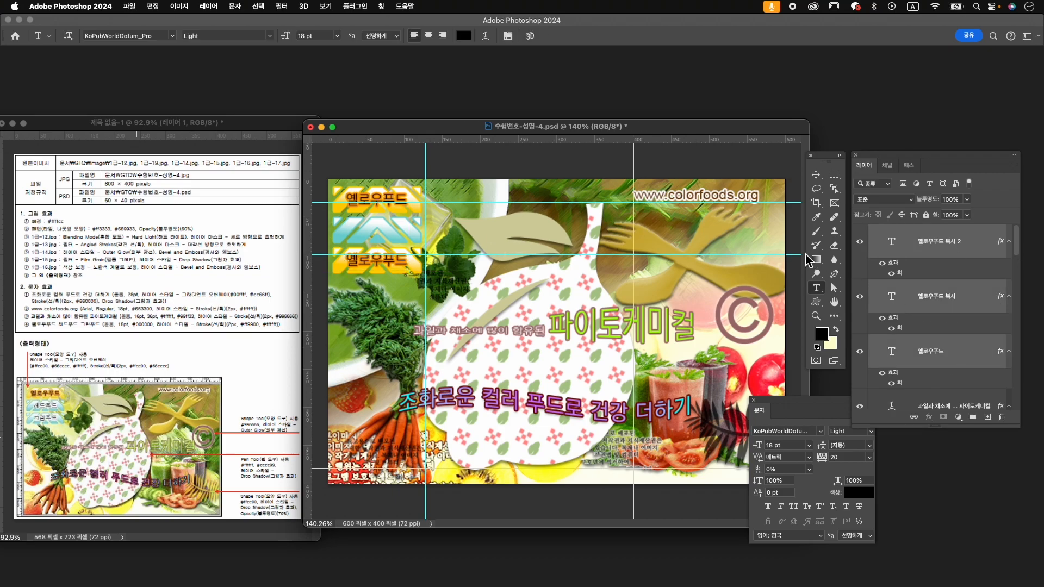
click(815, 174)
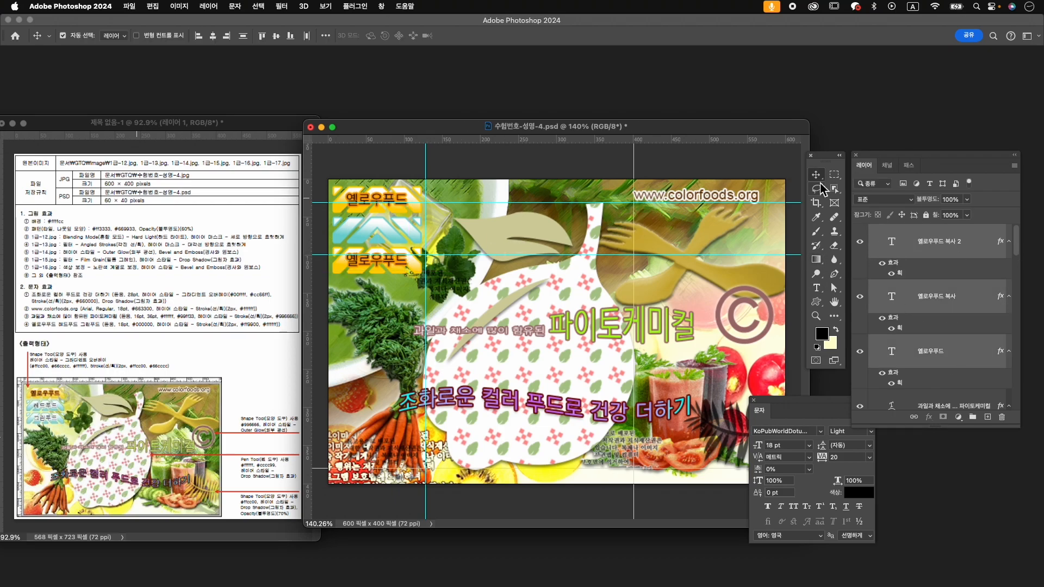
click(324, 36)
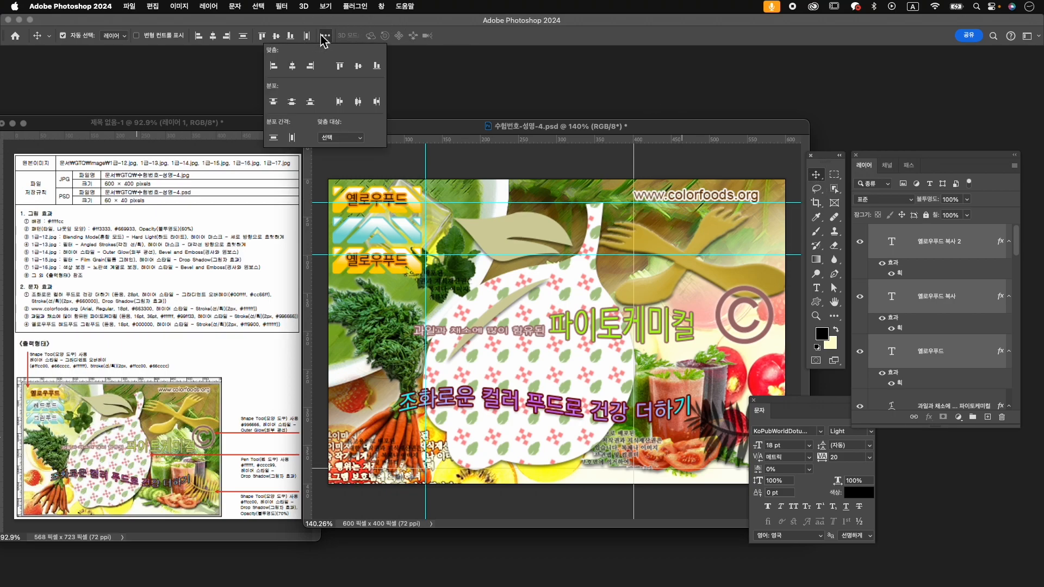
click(293, 107)
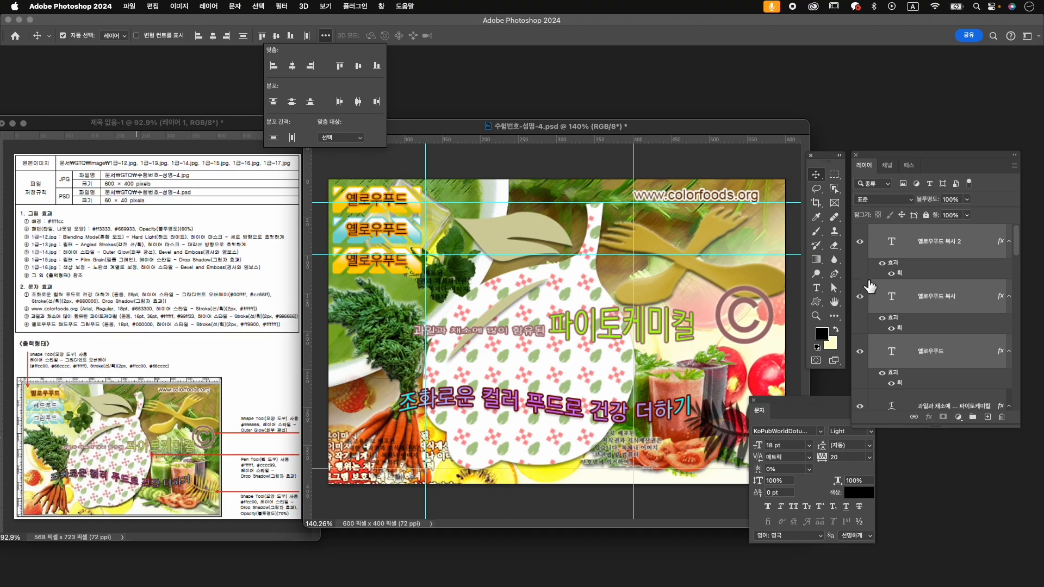
- Set the stroke color of the middle banner's text copy to #ffffff
click(975, 307)
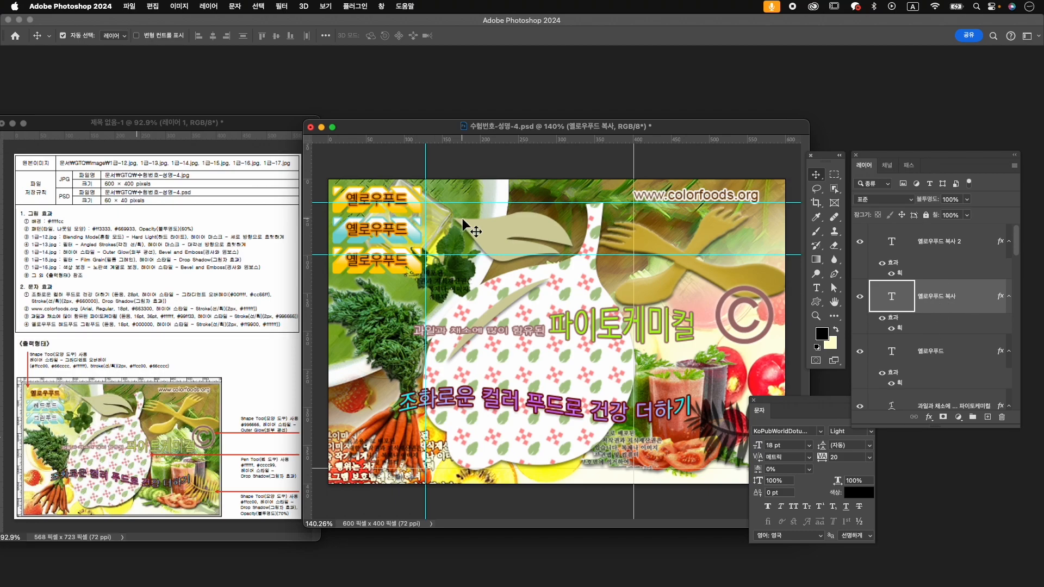
double_click(902, 331)
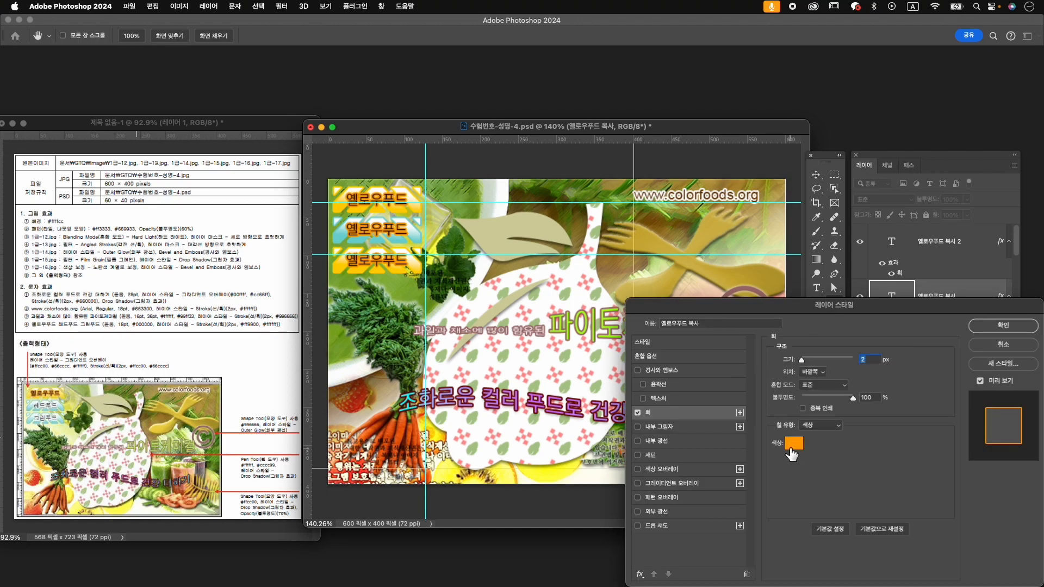
click(793, 441)
text(ffffff)
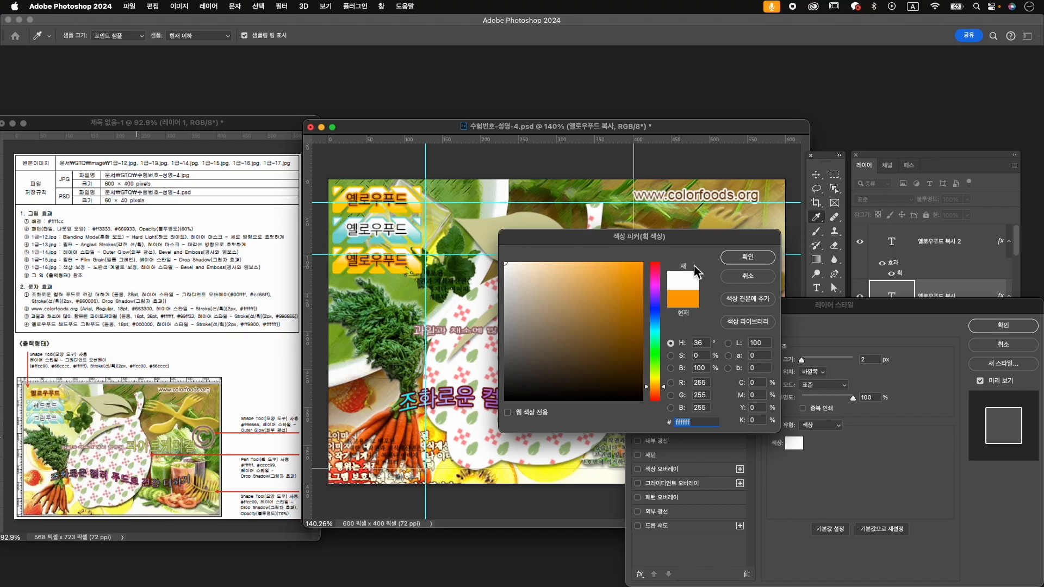
click(747, 257)
click(1002, 325)
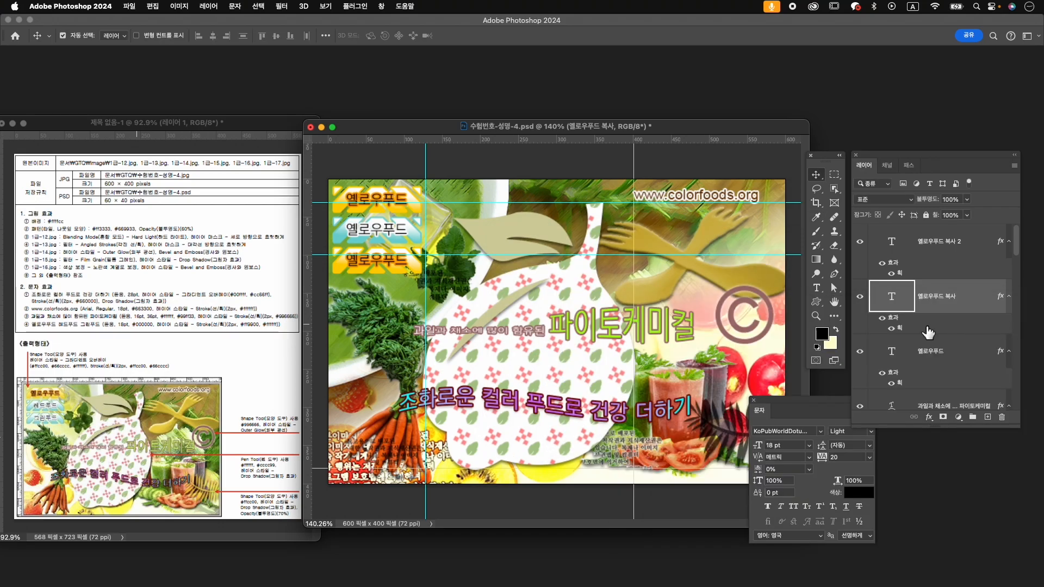
- Change the middle banner's text to 레드푸드 and shift it slightly right to centre it on the banner
double_click(383, 227)
text(f)
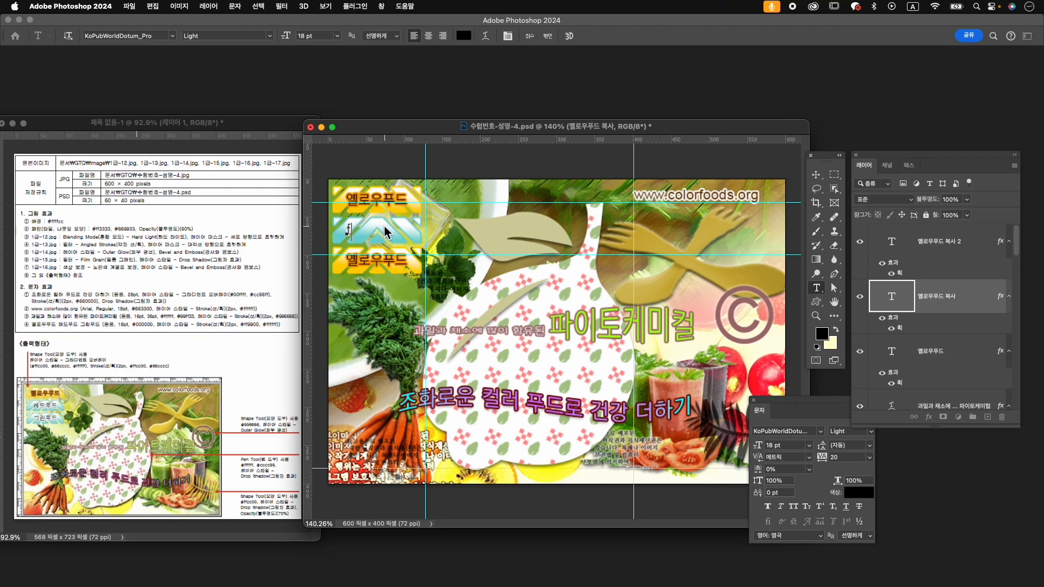
text(ㅔ드푸드)
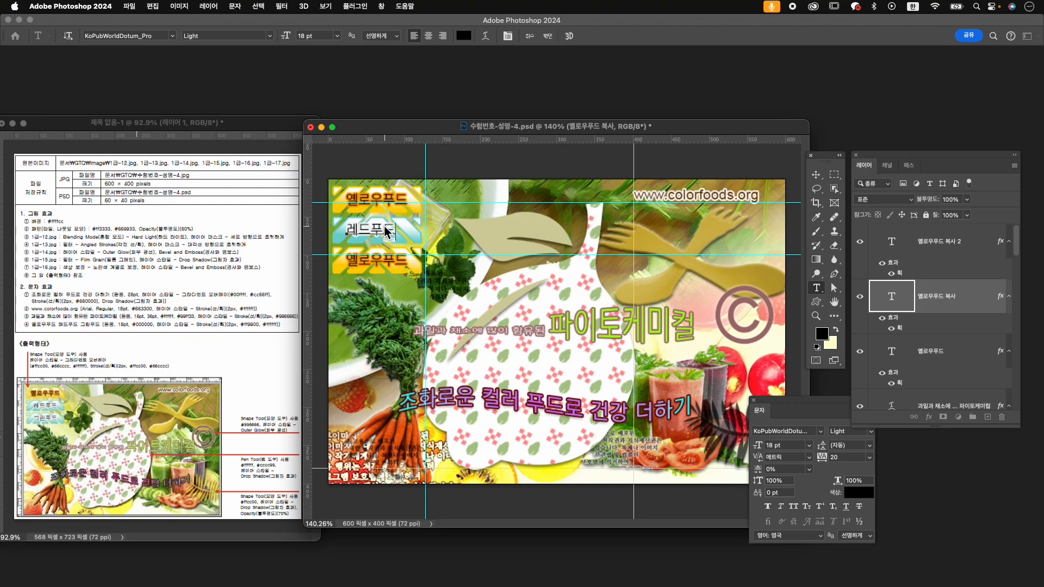
key(ctrl+Return)
key(v)
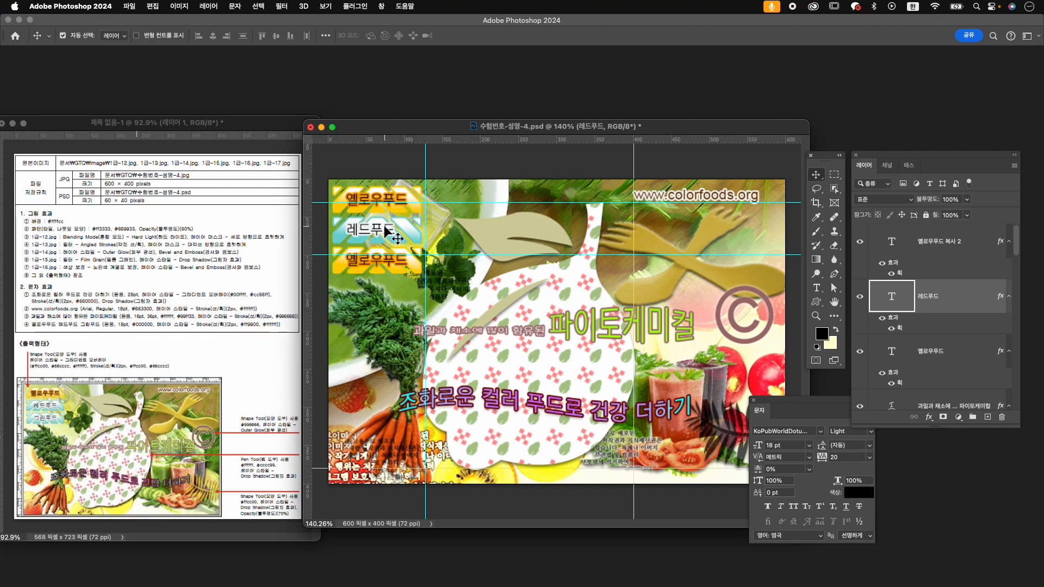
key(ctrl+t)
drag(384, 234, 391, 238)
key(Return)
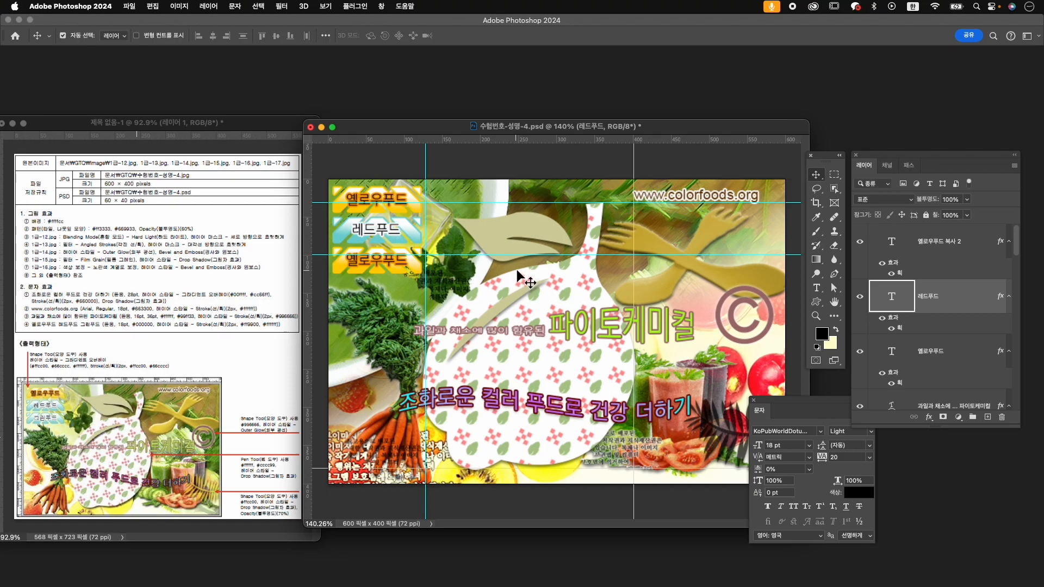
- Replace the bottom banner's label with a duplicate of the 레드푸드 text reading 그린푸드
click(977, 254)
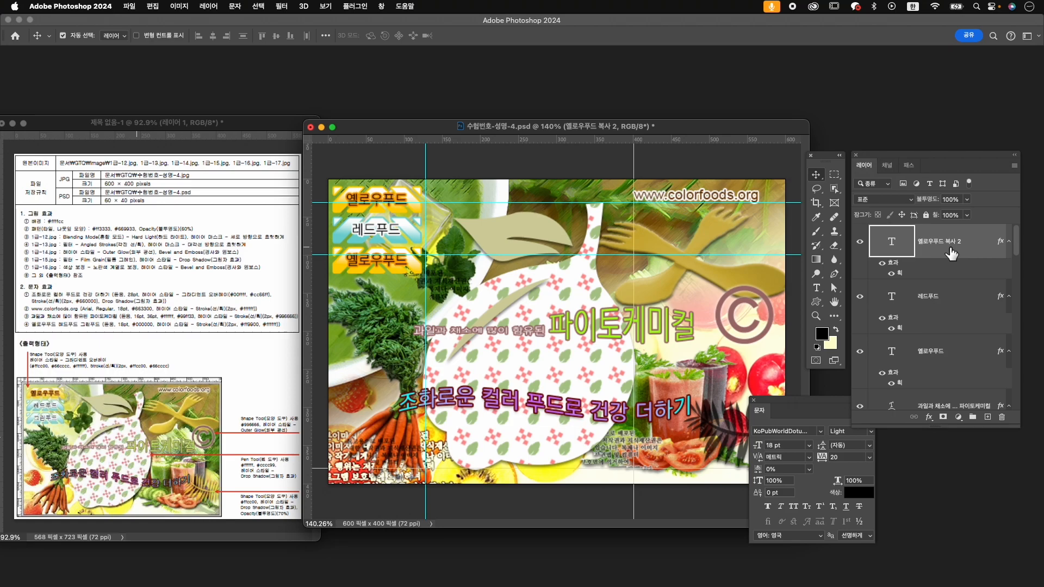
key(Delete)
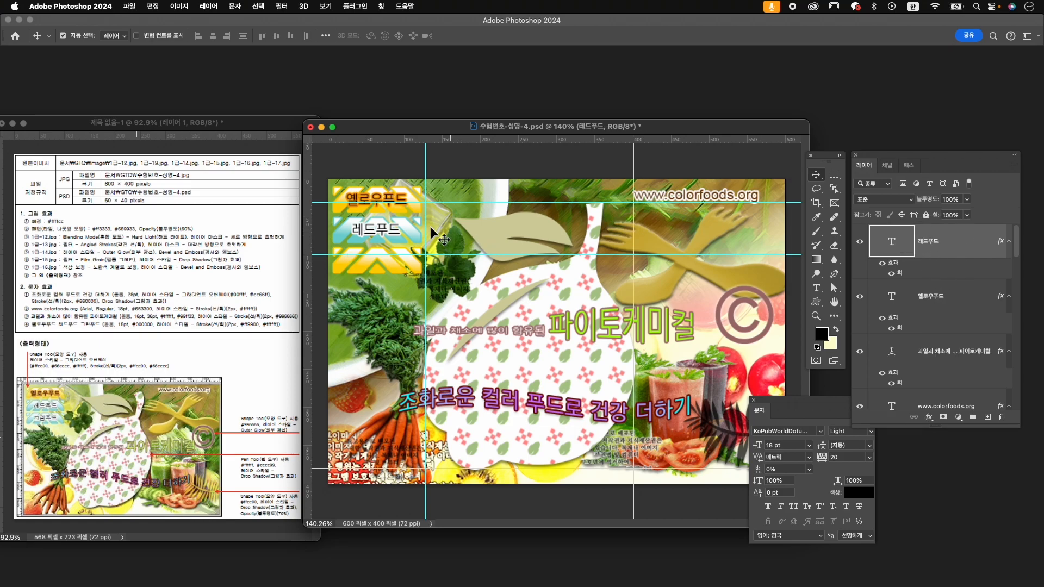
drag(369, 239, 371, 263)
double_click(384, 261)
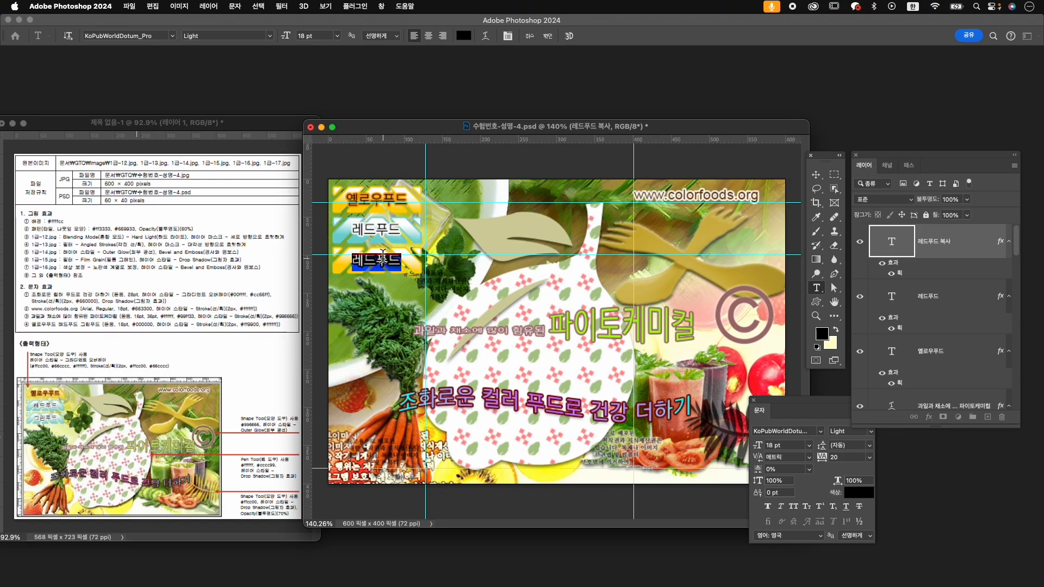
text(그린푸드)
key(super+Return)
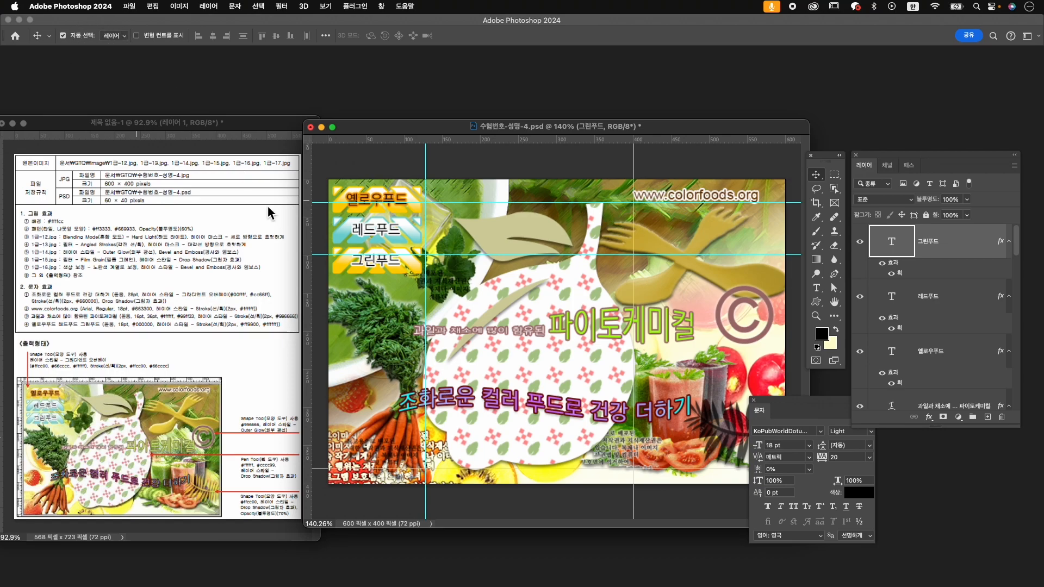
click(338, 262)
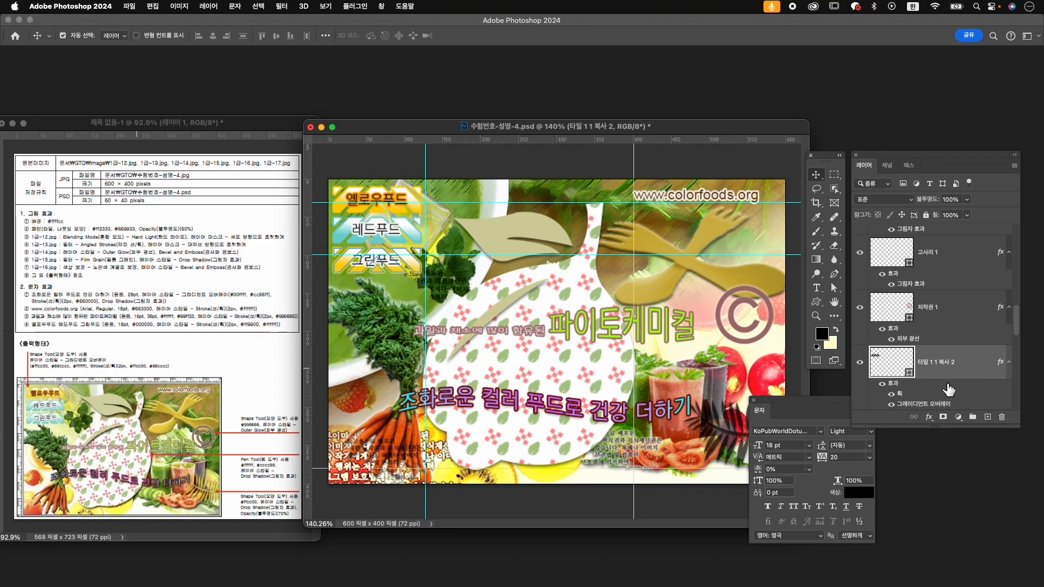
double_click(936, 403)
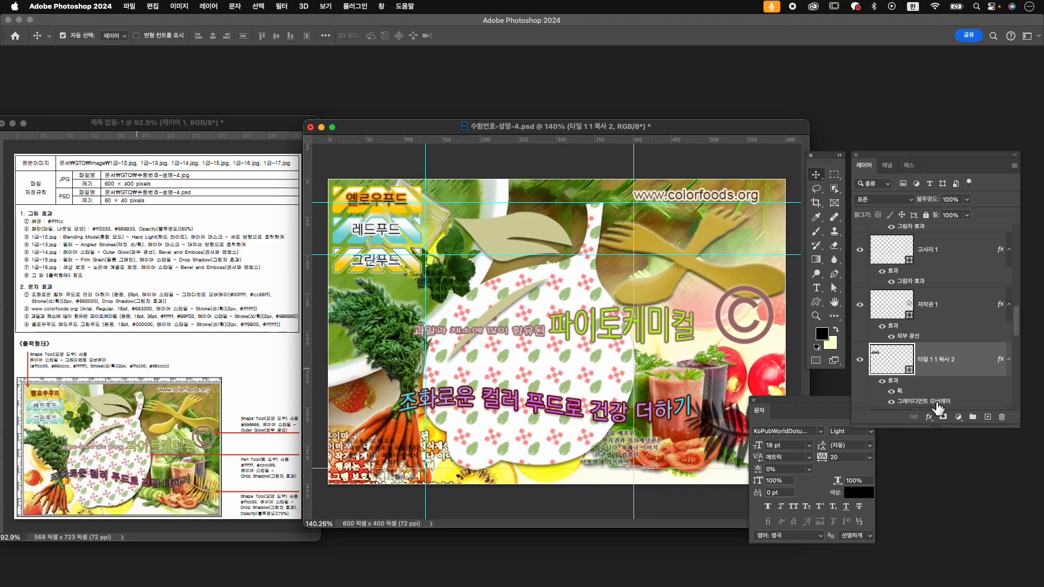
double_click(937, 403)
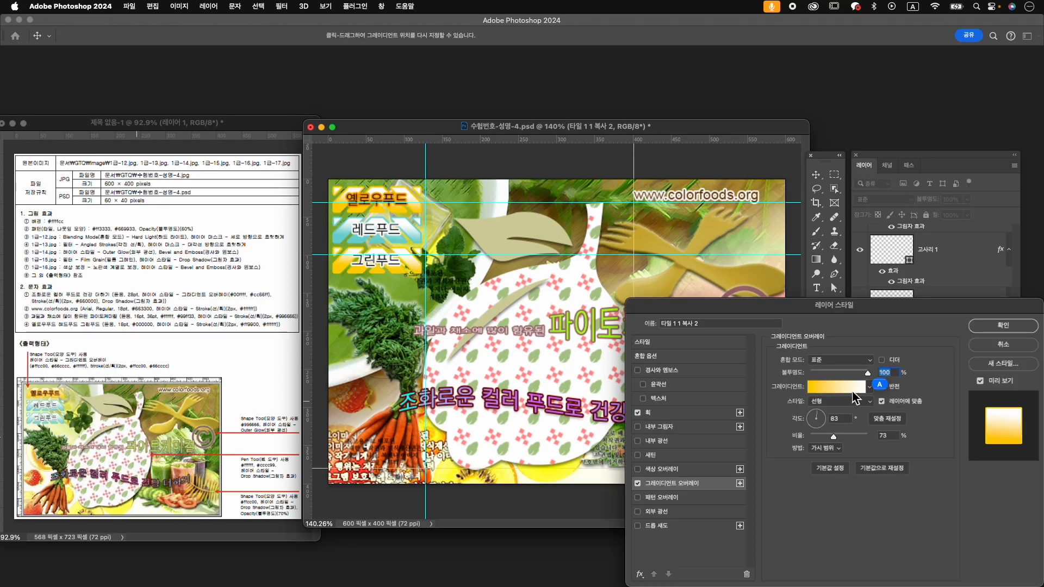
click(840, 388)
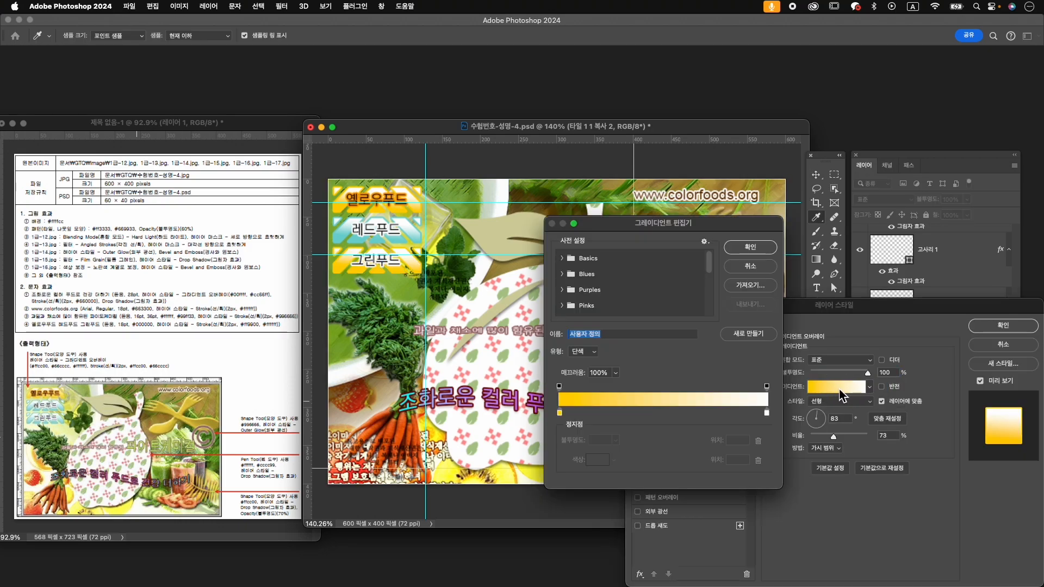
click(748, 267)
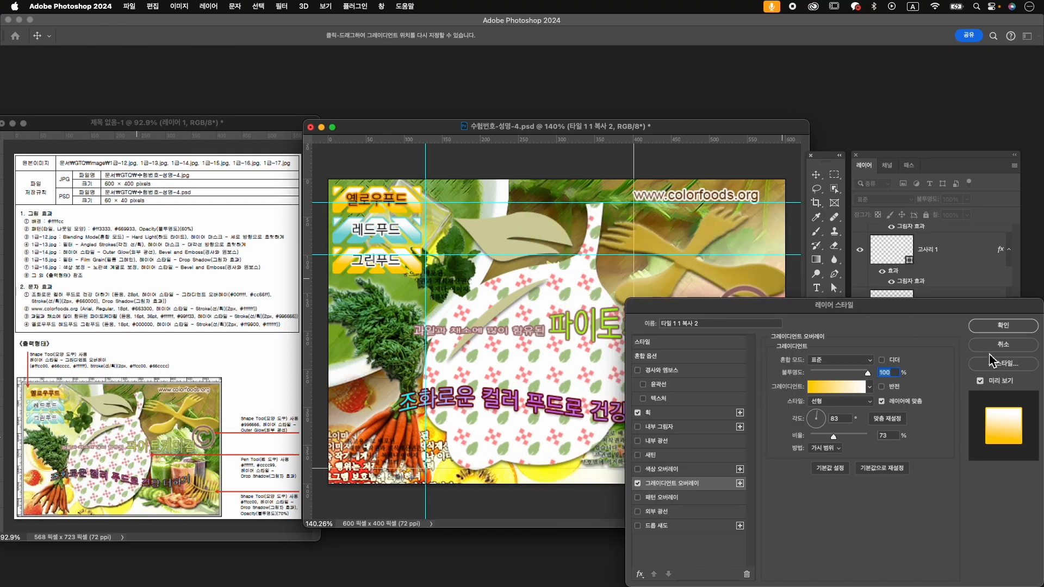
click(1000, 349)
- Replace the bottom banner's layer effects with a copy of the middle banner's stroke and gradient overlay, and deselect all layers
scroll(938, 338, down, 2)
scroll(939, 339, down, 3)
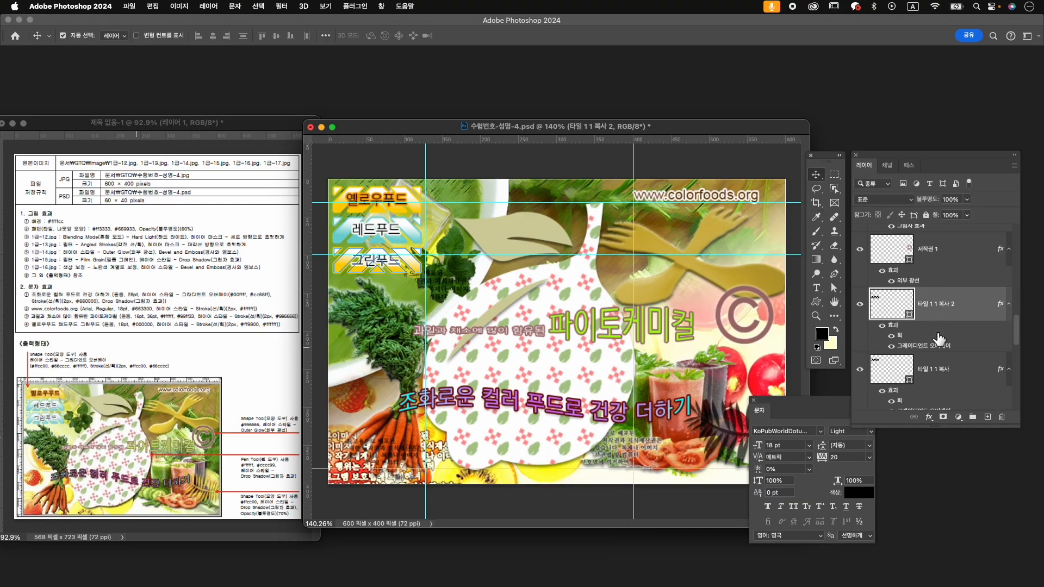
scroll(957, 361, down, 2)
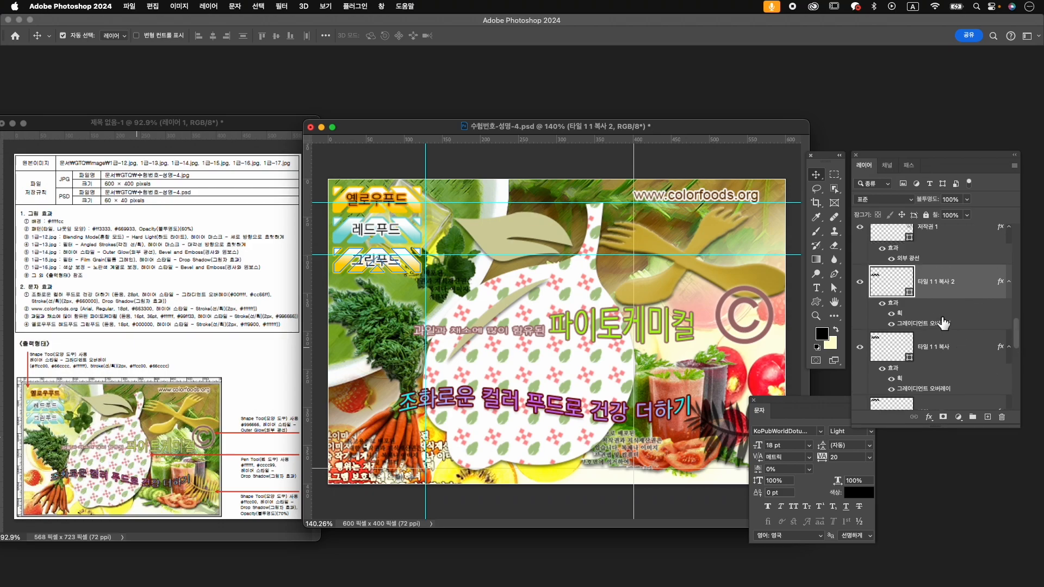
drag(1006, 286, 1002, 417)
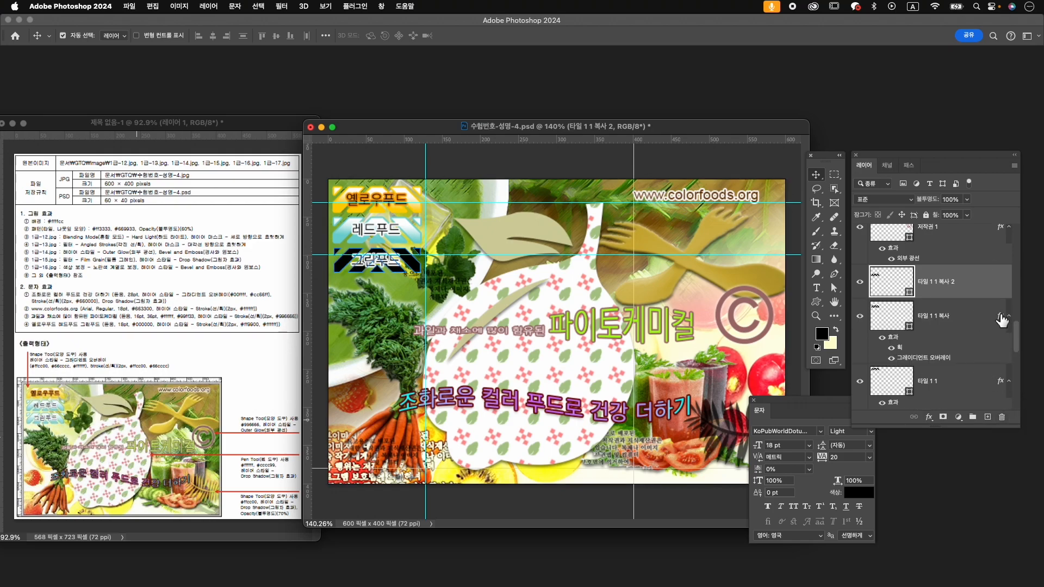
click(860, 316)
click(860, 316)
click(860, 316)
click(860, 316)
drag(1005, 320, 1002, 282)
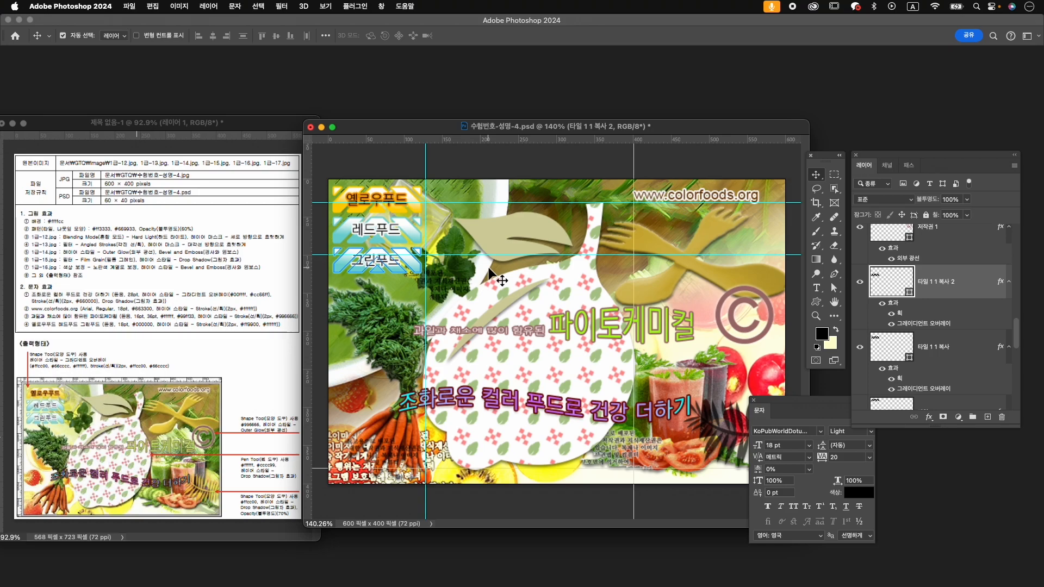
click(540, 173)
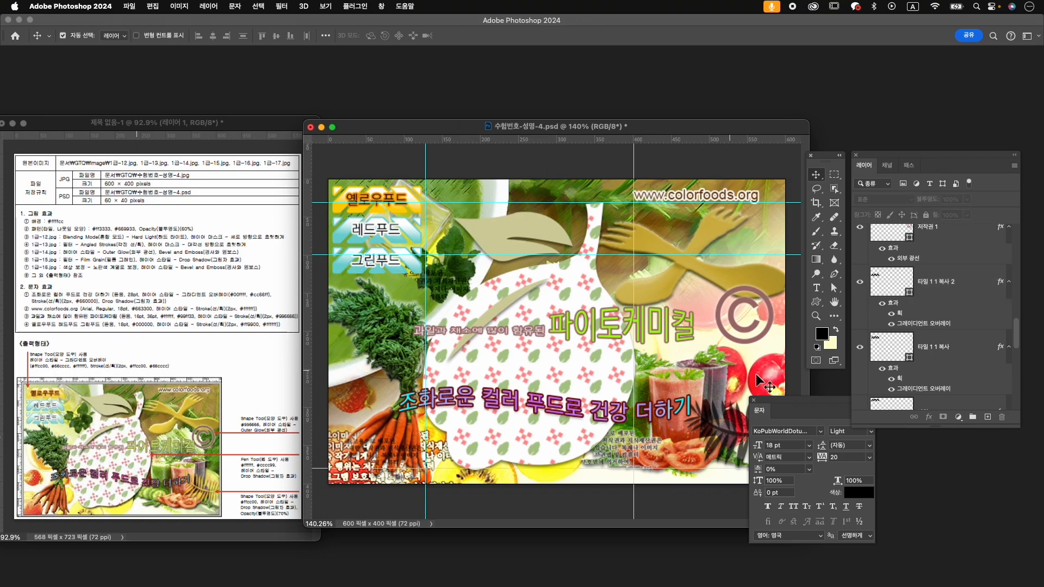
- Close the character settings and clear all guides from the canvas
click(754, 400)
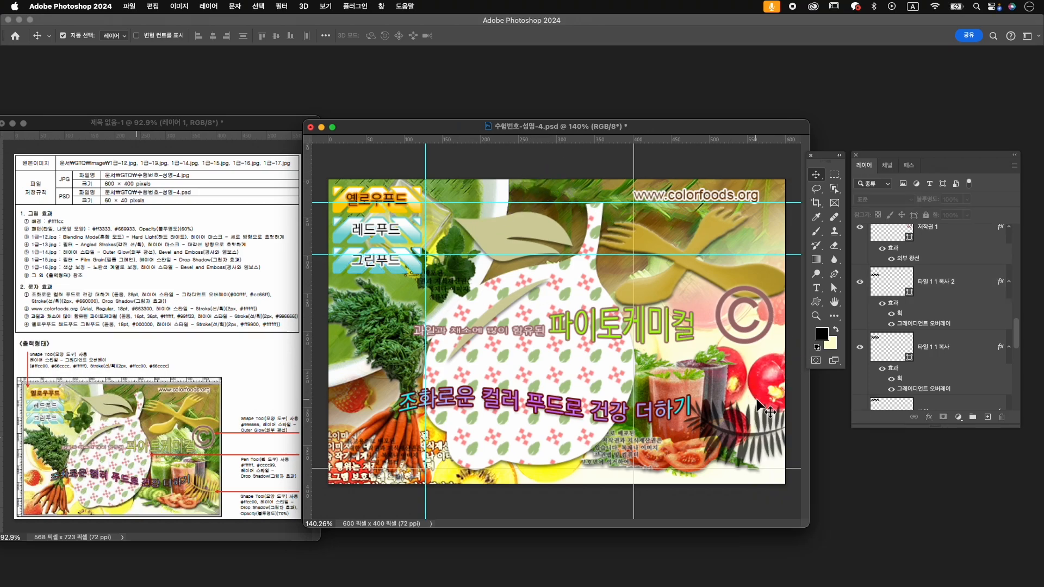
click(336, 8)
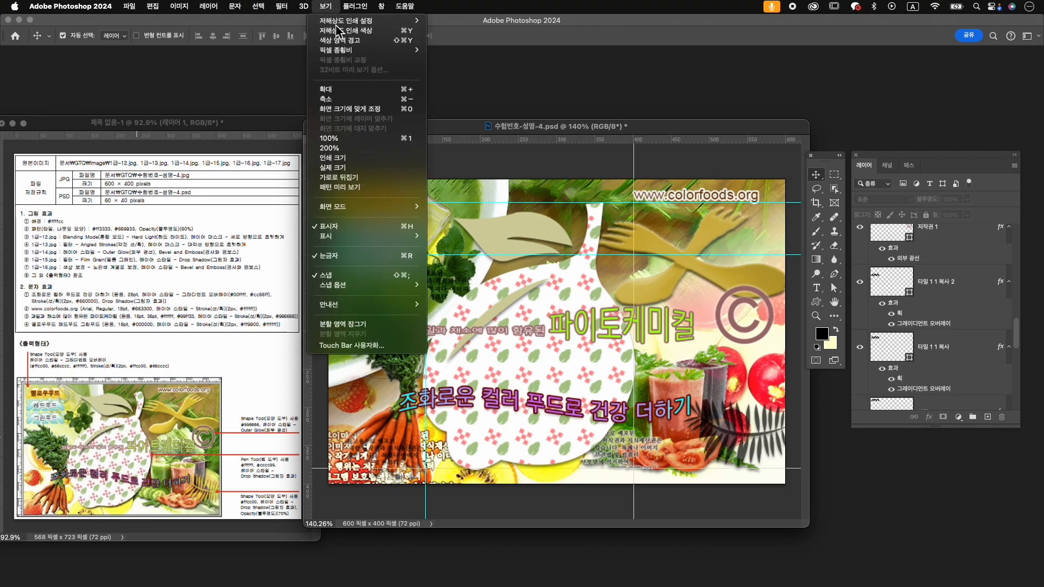
mouse_move(402, 304)
click(480, 326)
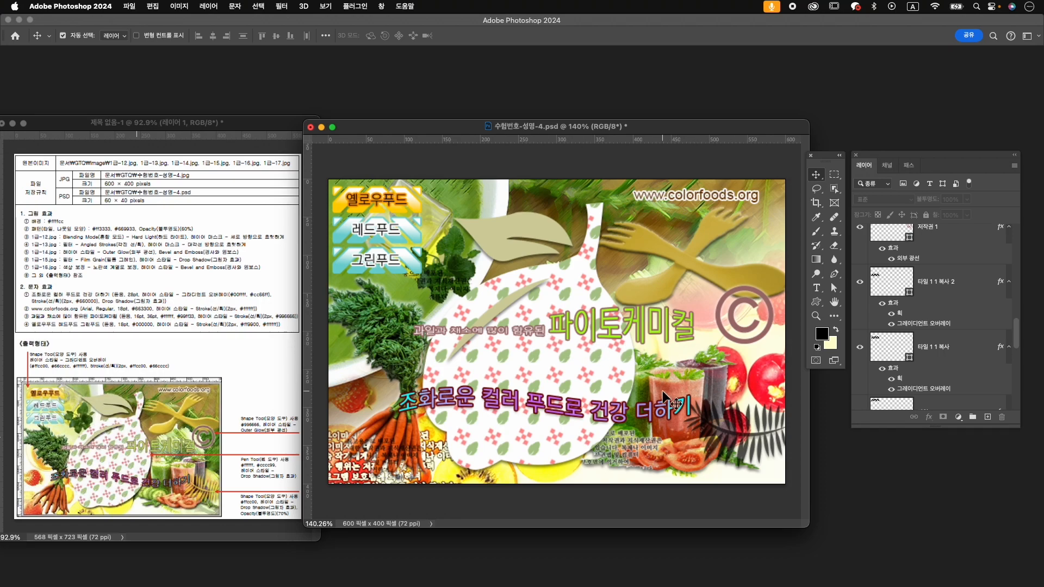
- Set the fern shape's fill colour to #ffcc00 and deselect its layer
click(715, 416)
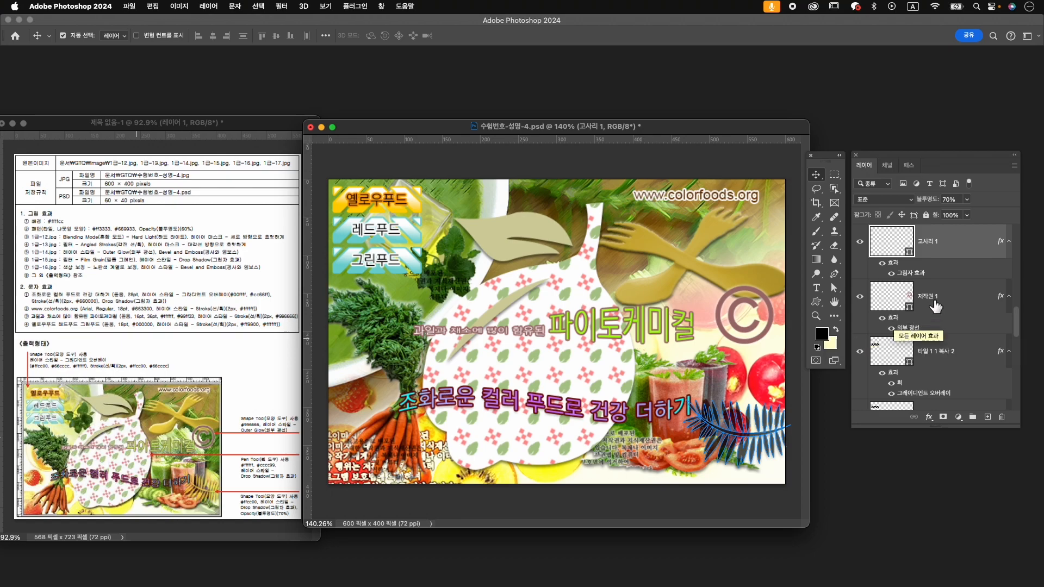
double_click(902, 249)
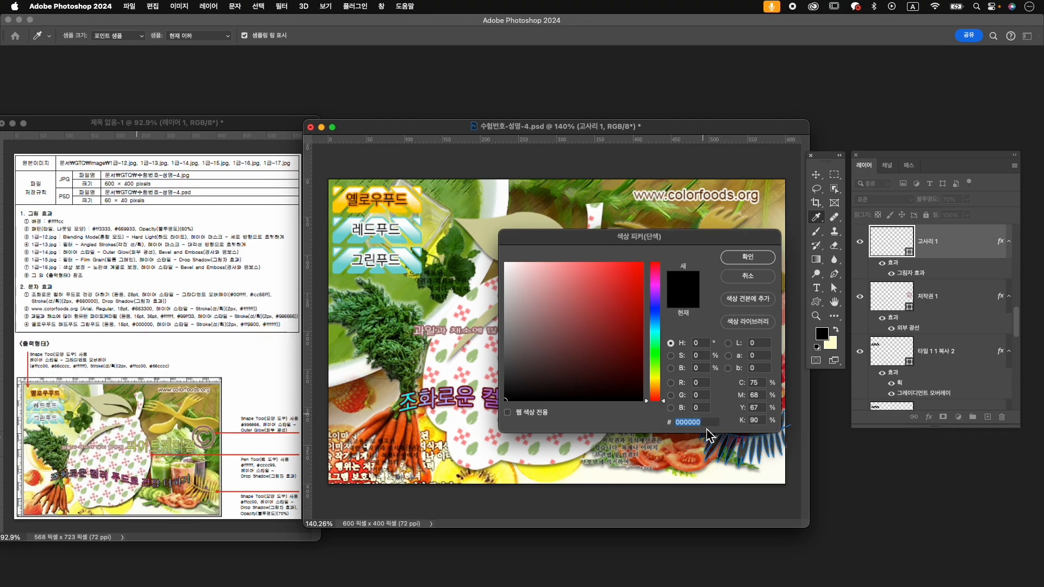
text(ffcc00)
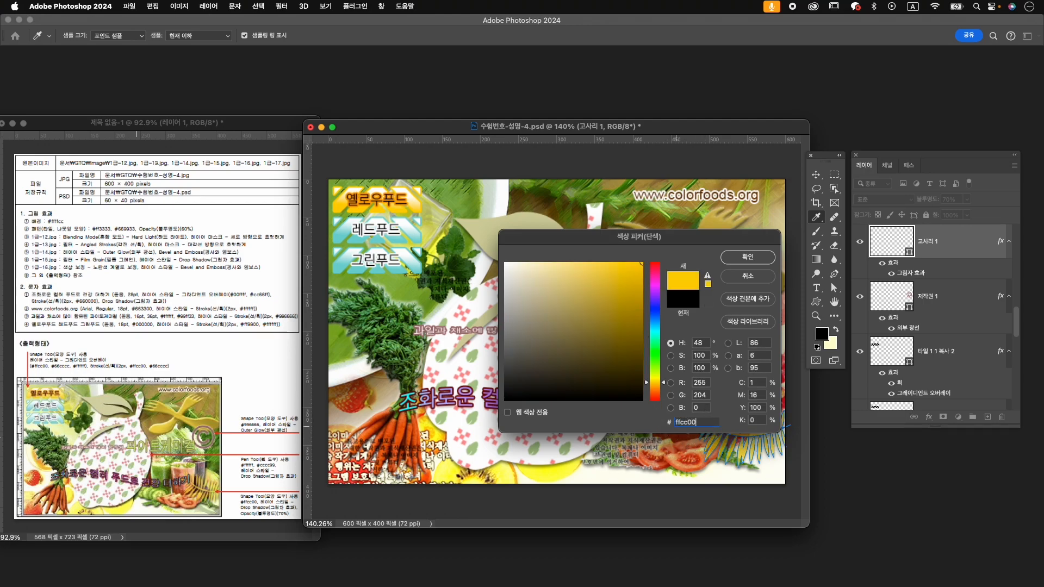
key(Return)
click(781, 508)
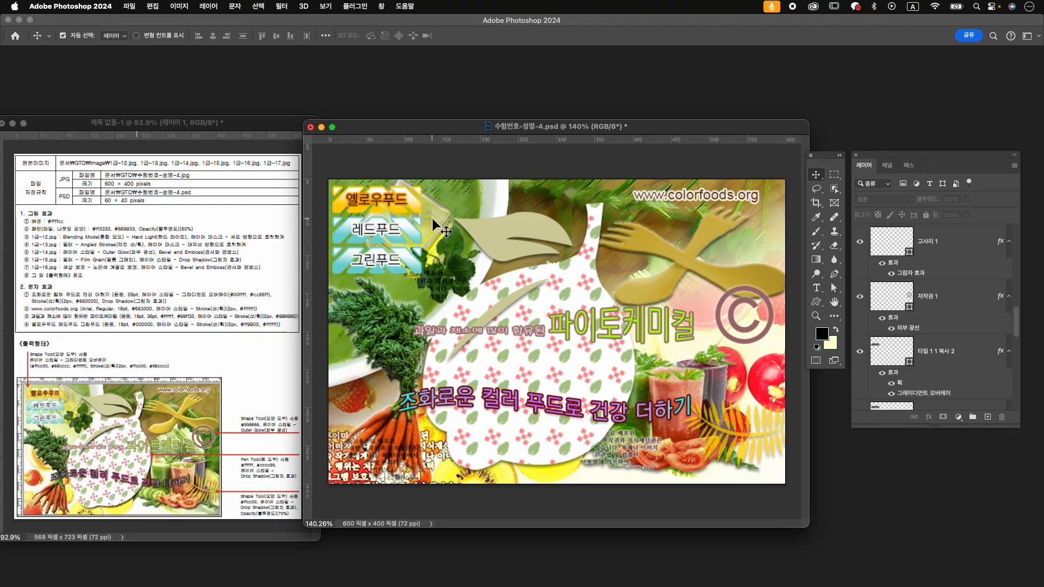
- Scale the 1-17 image behind the banners down to about 84% and nudge it up about 4 pixels
click(457, 266)
key(super+t)
drag(346, 324, 373, 311)
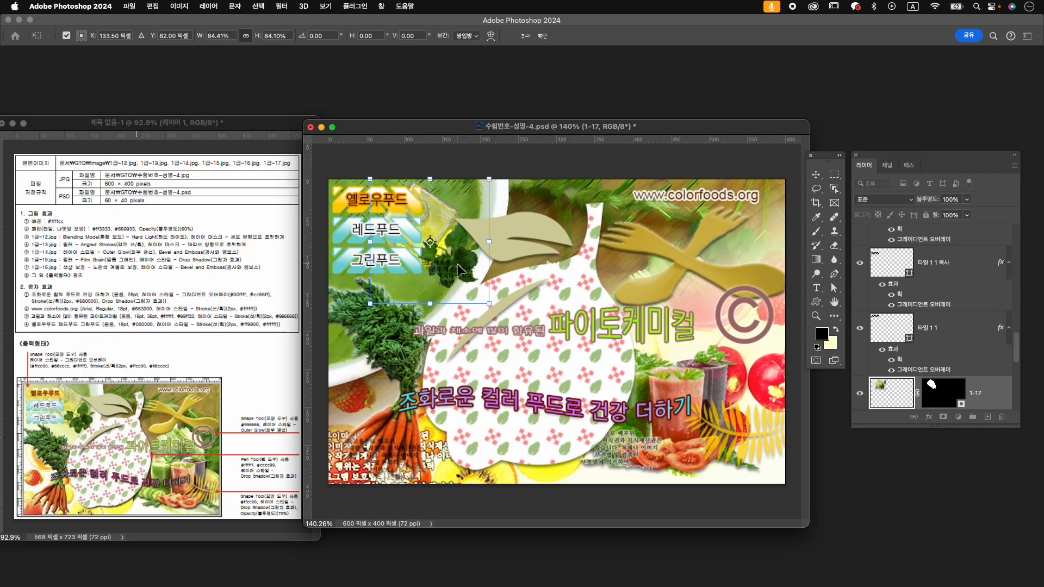
key(Up)
key(Up)
key(Up)
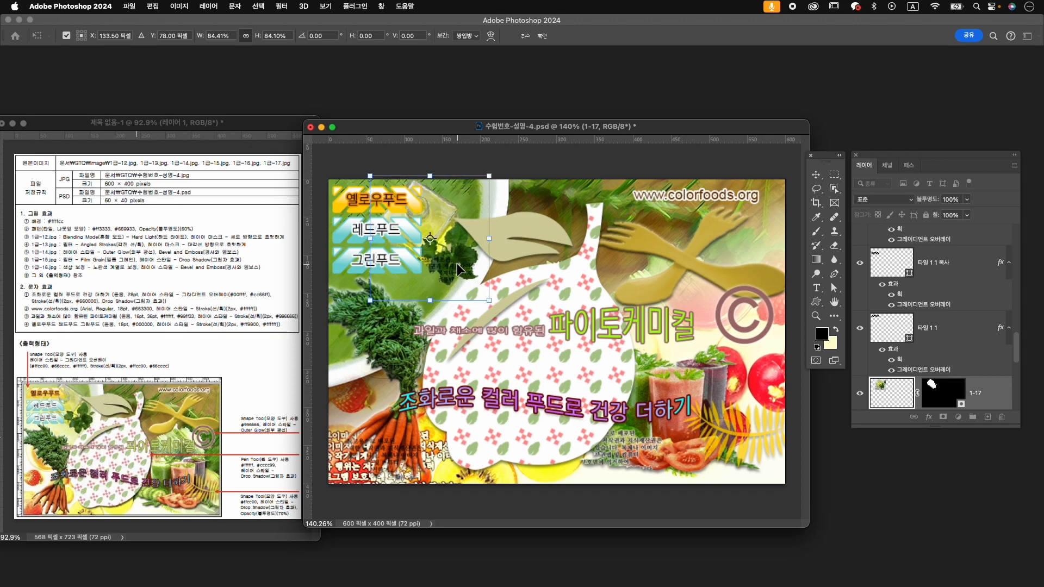
key(Return)
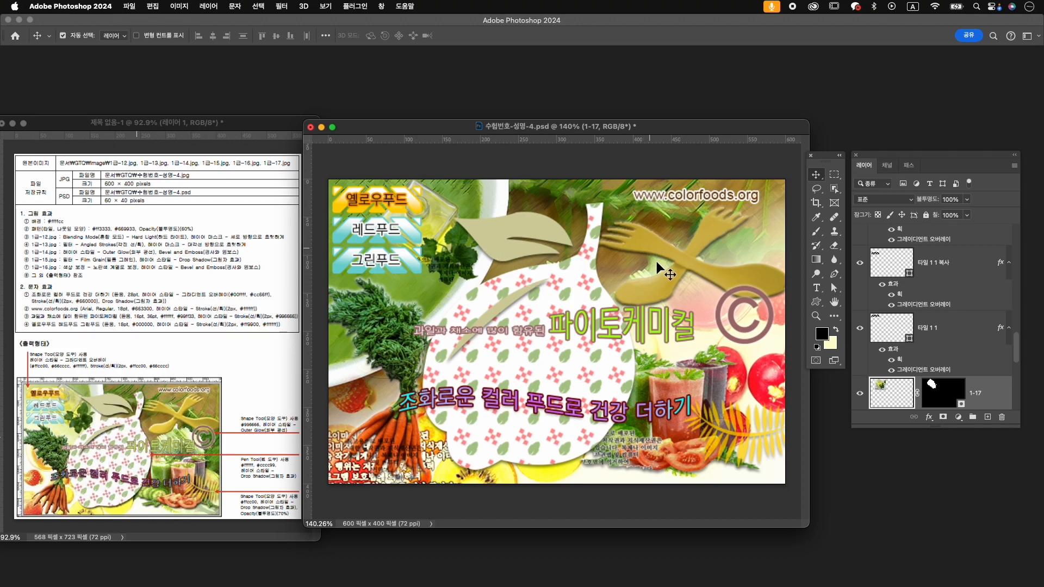
- Move the 1-13 vegetable background photo slightly down and shift the leaf shape slightly left
click(566, 187)
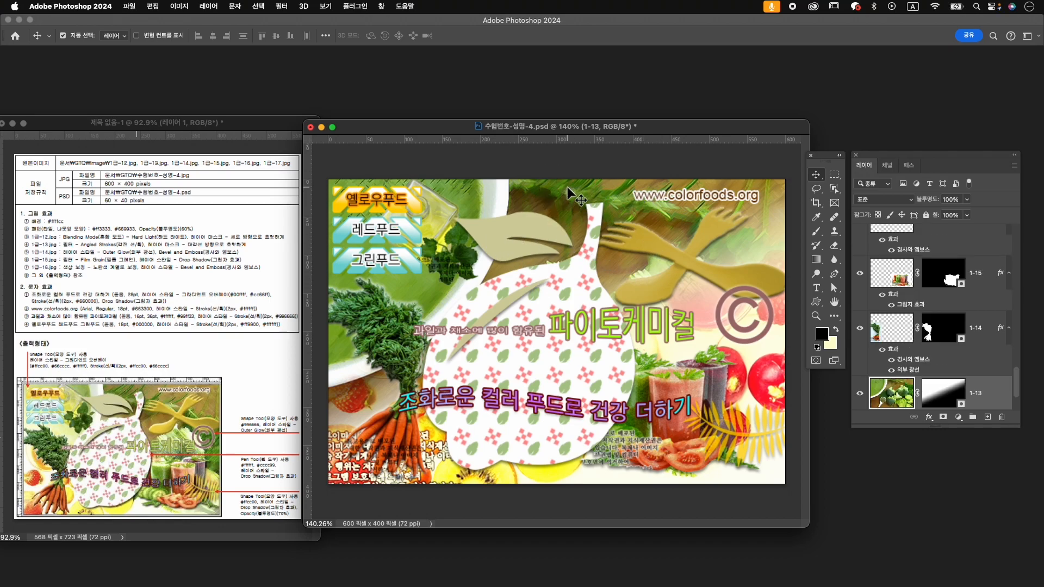
key(super+t)
drag(562, 188, 560, 204)
key(Return)
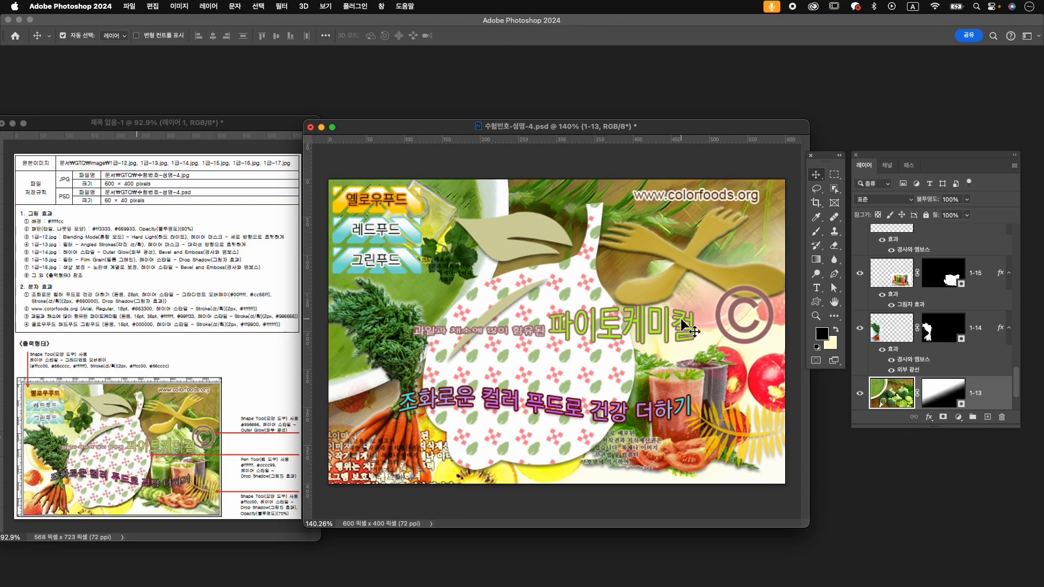
drag(498, 230, 492, 232)
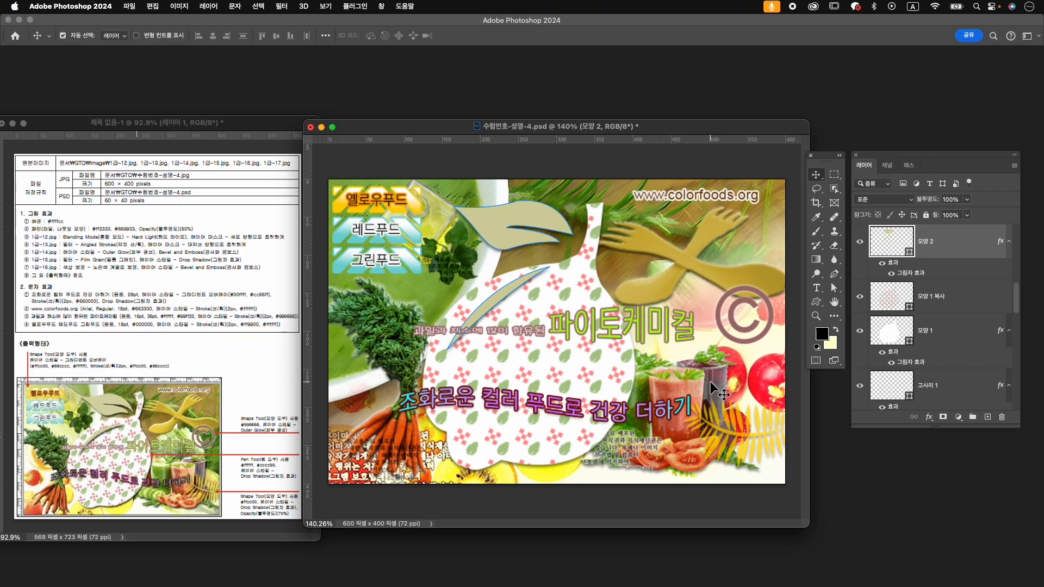
- Scale the 1-15 juice glass image down to about 82%, keeping its lower-right corner in place
click(684, 372)
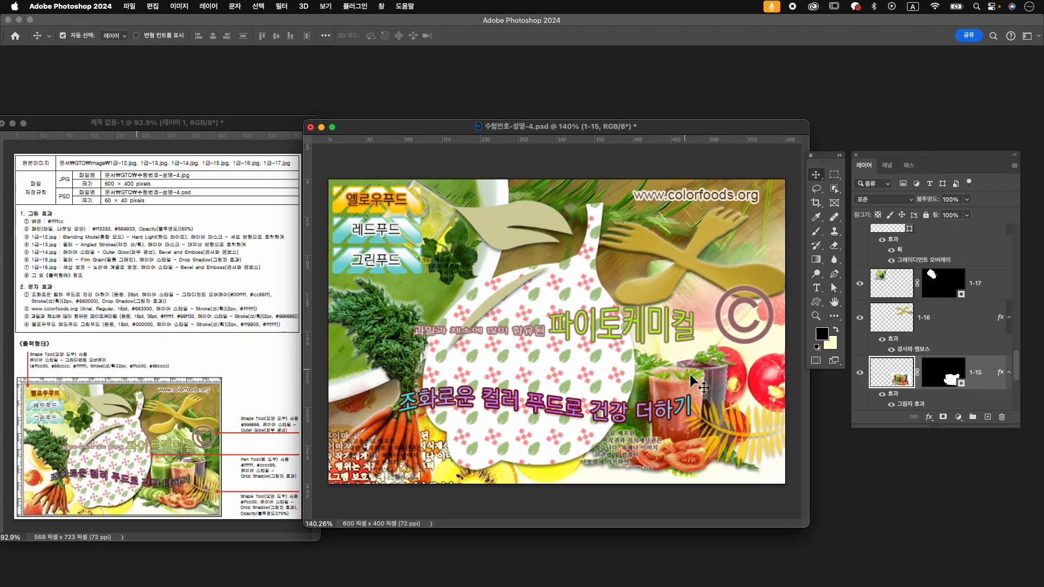
key(super+t)
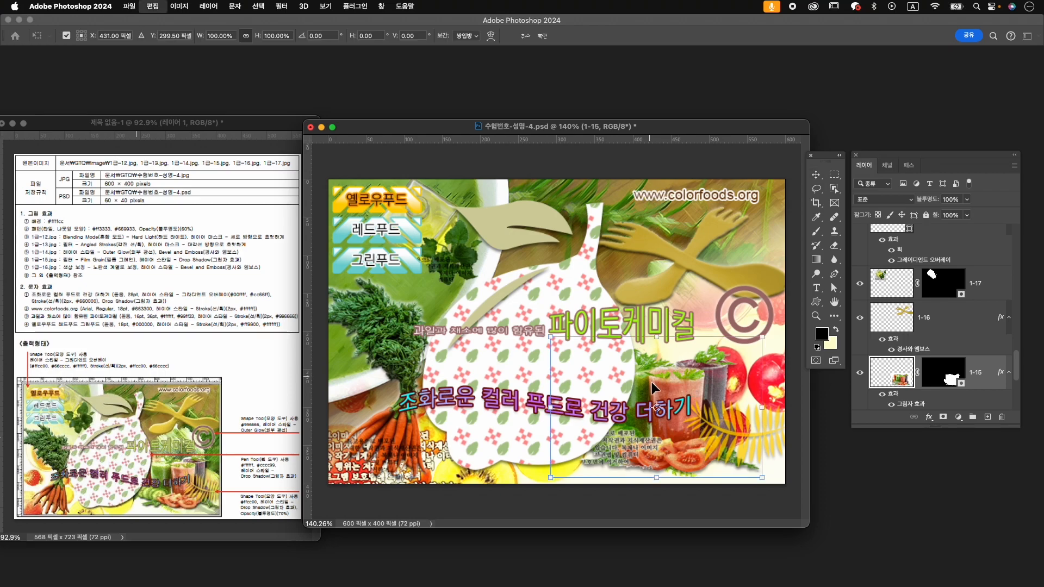
drag(550, 337, 591, 366)
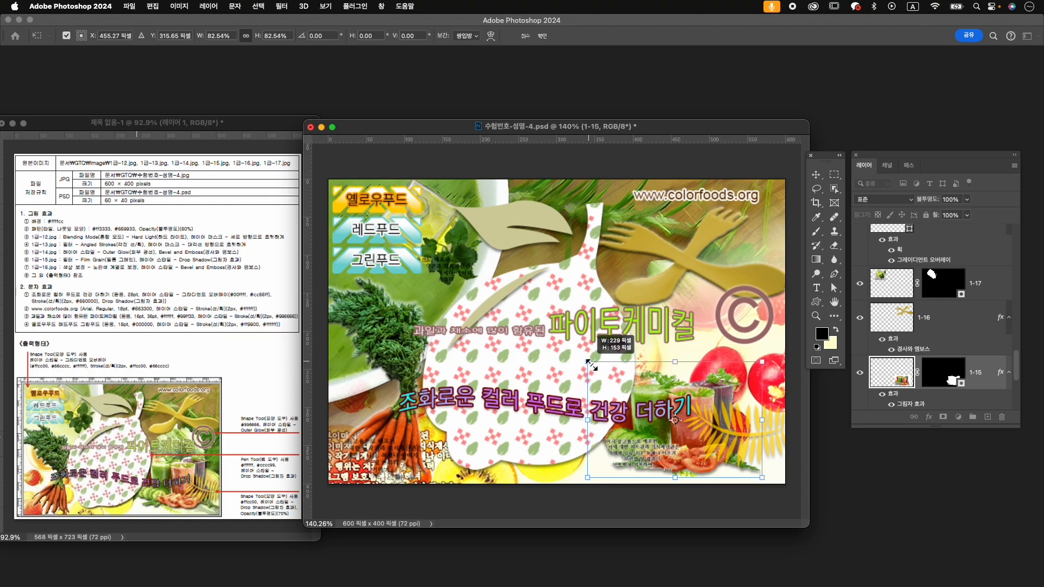
key(Return)
- Enlarge the 1-12 fruit background photo to 104.08% so it extends further past the canvas's right and bottom edges
click(558, 478)
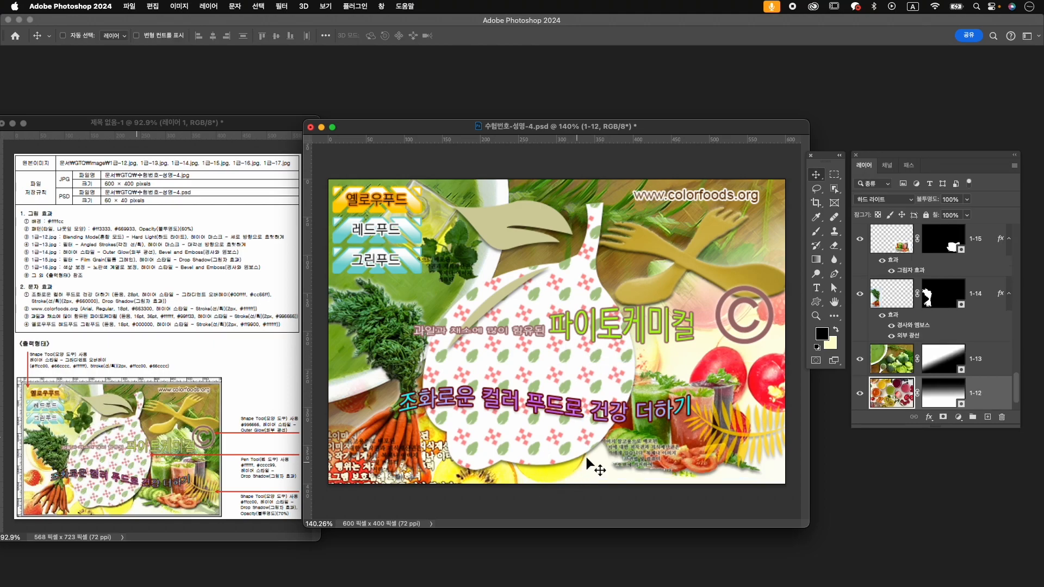
key(super+t)
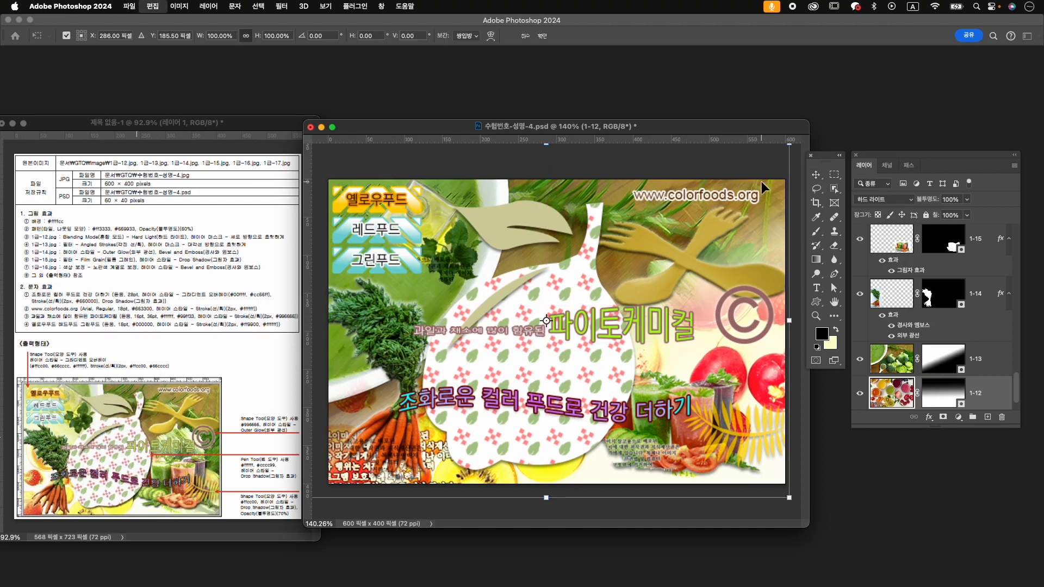
drag(792, 505, 809, 514)
drag(761, 484, 761, 481)
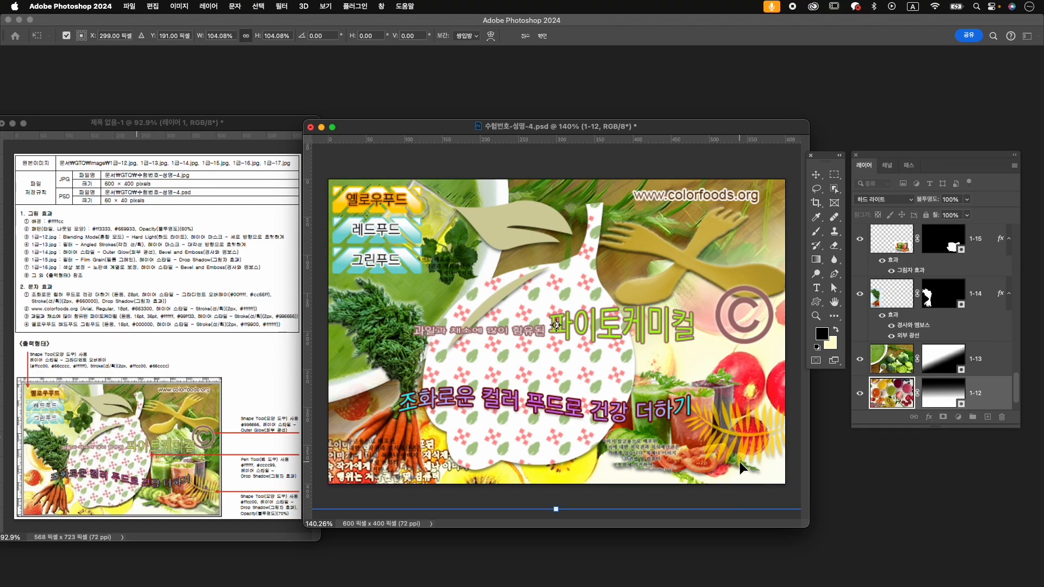
key(Return)
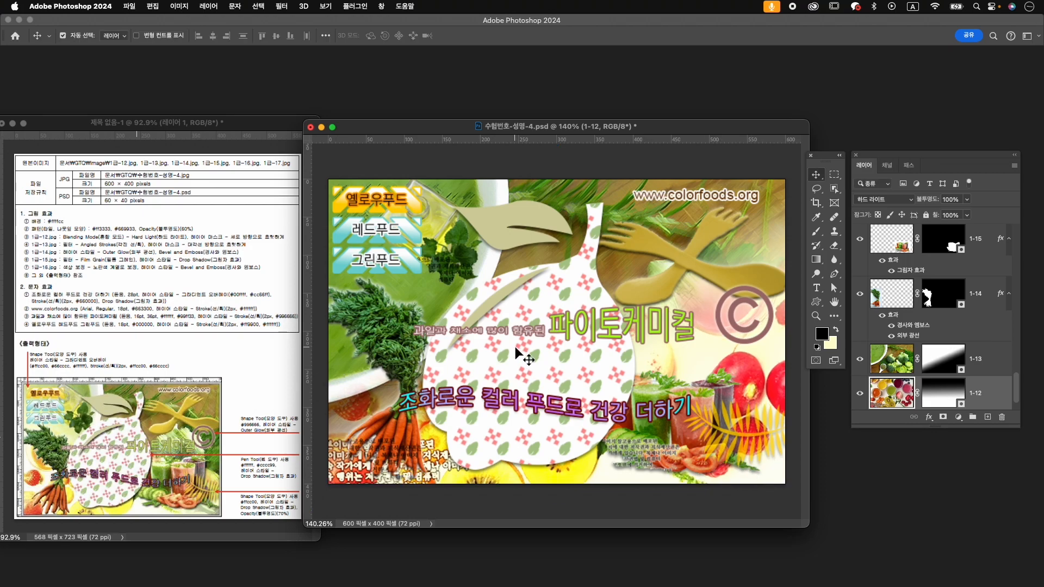
- Redraw the gradient on the 1-13 layer mask steeply downward from the apron's upper middle to below the canvas edge
click(437, 291)
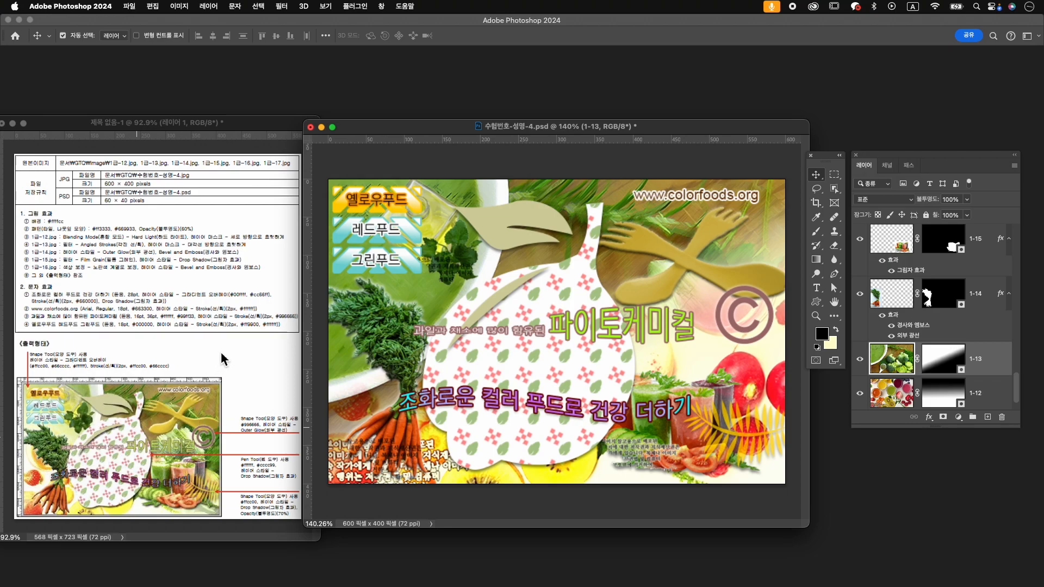
click(943, 361)
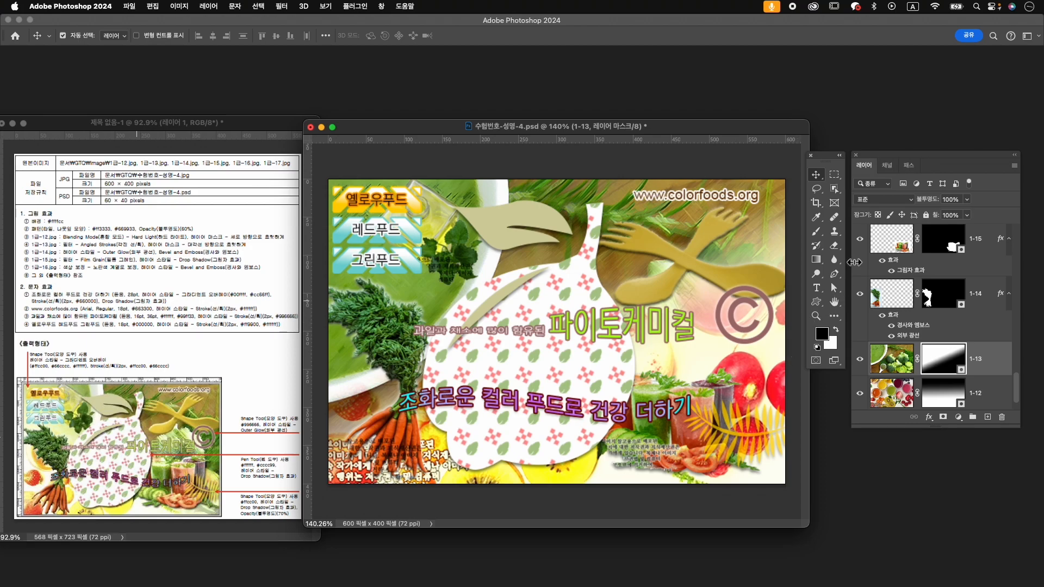
click(816, 259)
drag(530, 278, 473, 485)
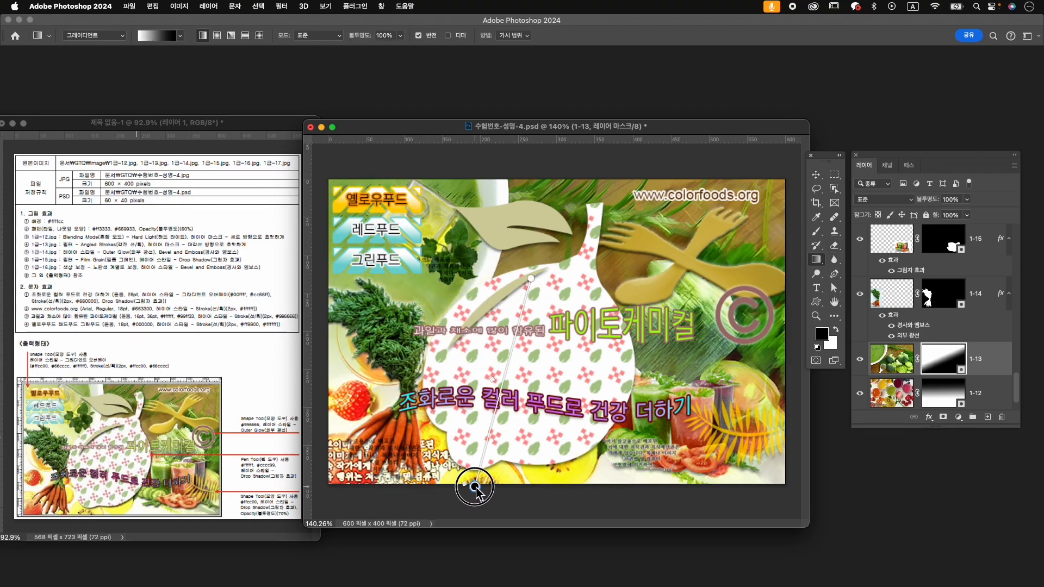
mouse_move(527, 298)
mouse_down()
mouse_move(438, 390)
mouse_move(535, 313)
mouse_up()
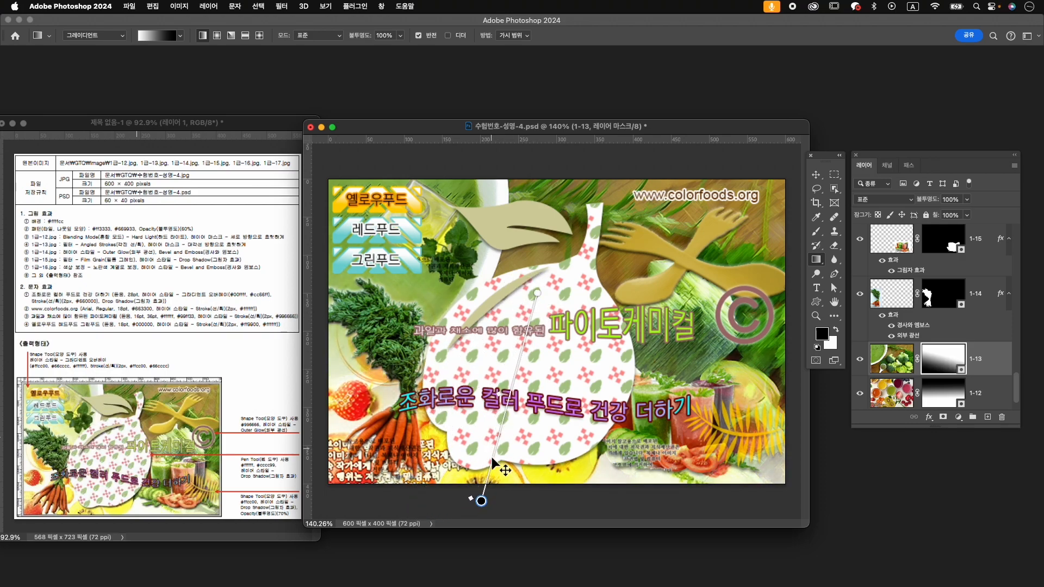
key(Return)
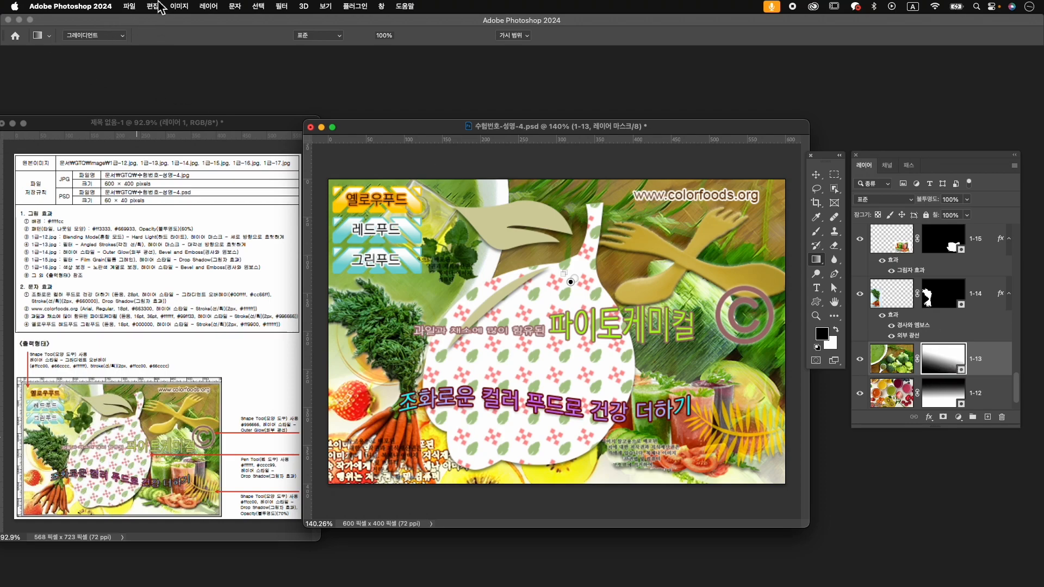
- Quick-export the composition as 수험번호-성명-4.jpg into the GTQ folder
click(130, 6)
mouse_move(179, 187)
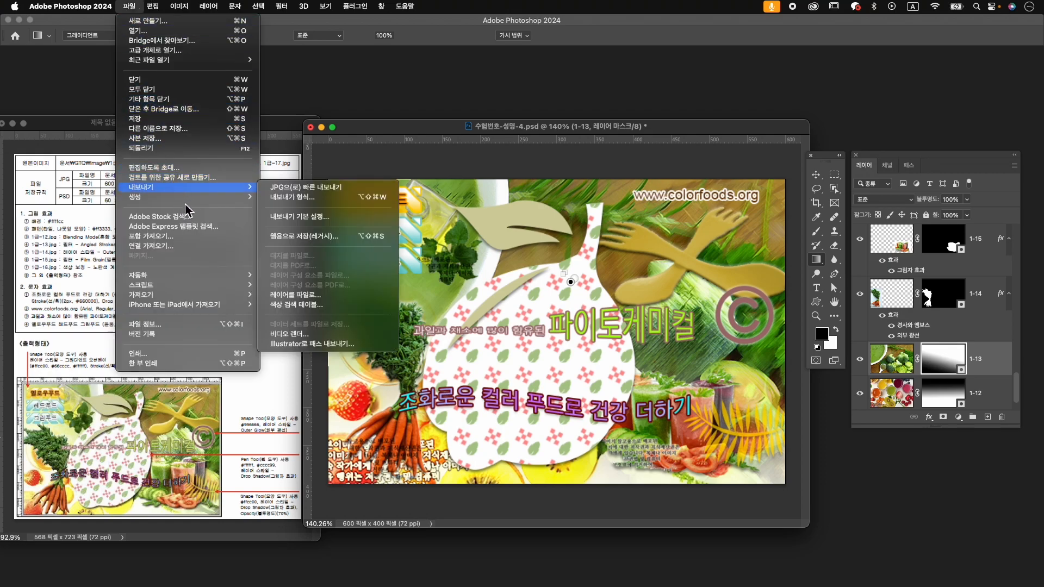
click(321, 190)
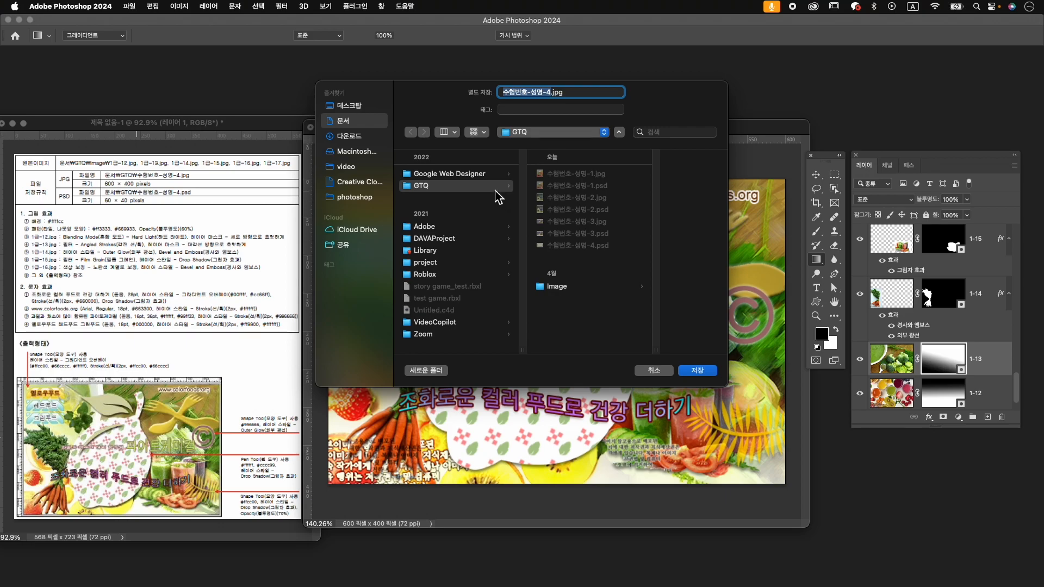
click(496, 190)
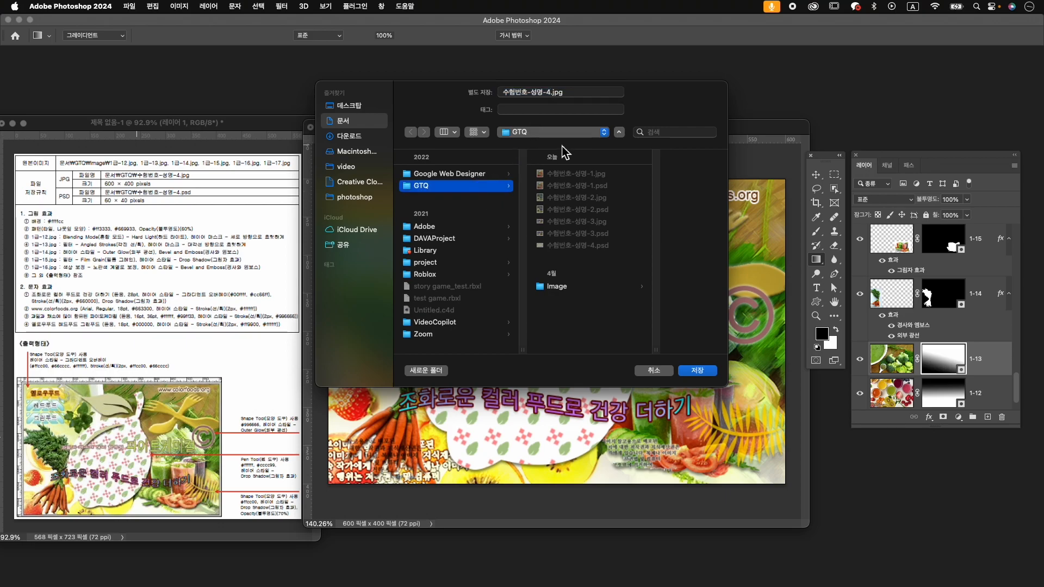
click(696, 371)
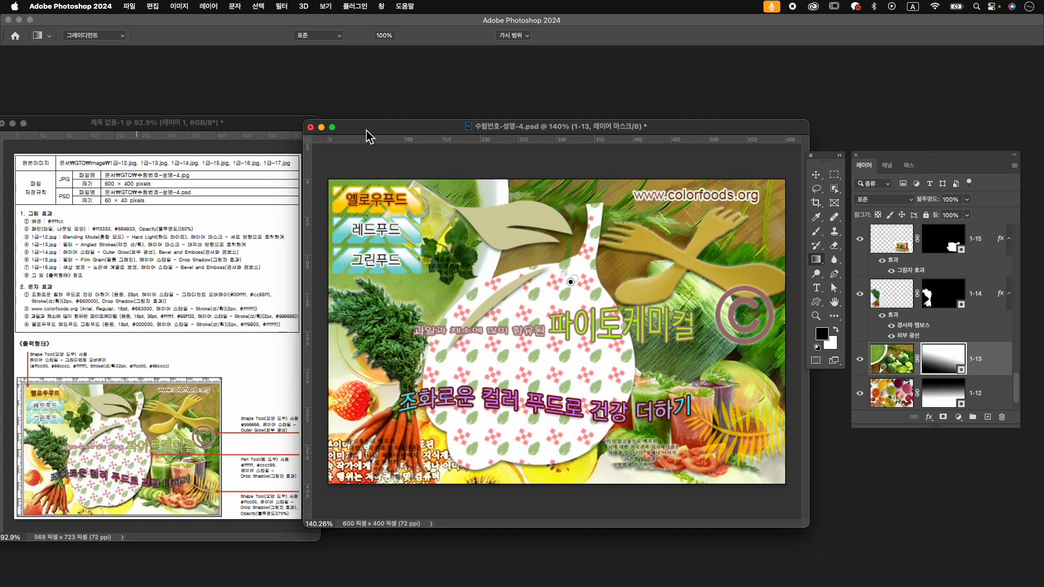
- Resize the whole image to 60 × 40 pixels
key(super+alt+i)
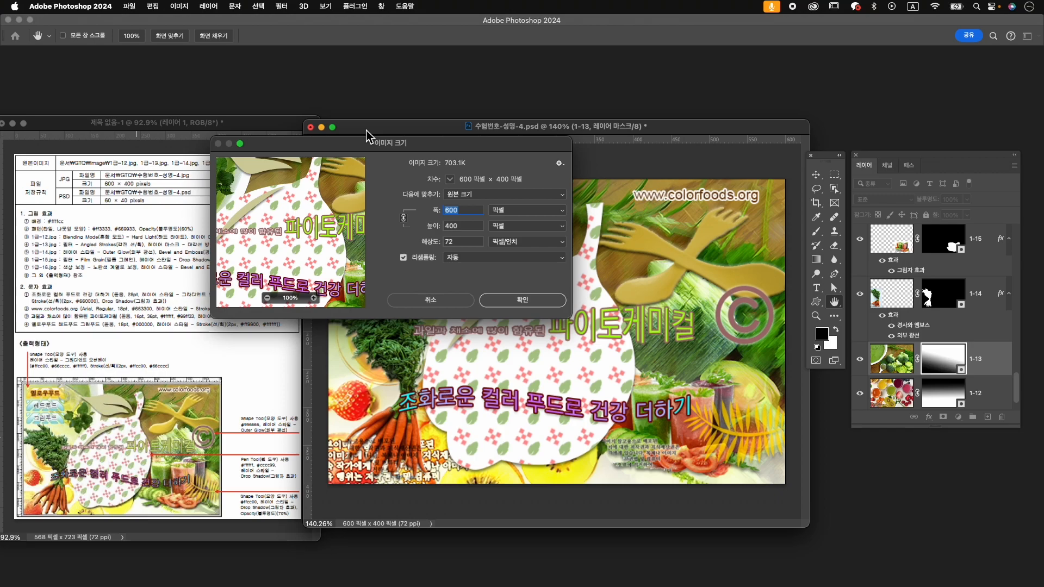
key(Return)
key(g)
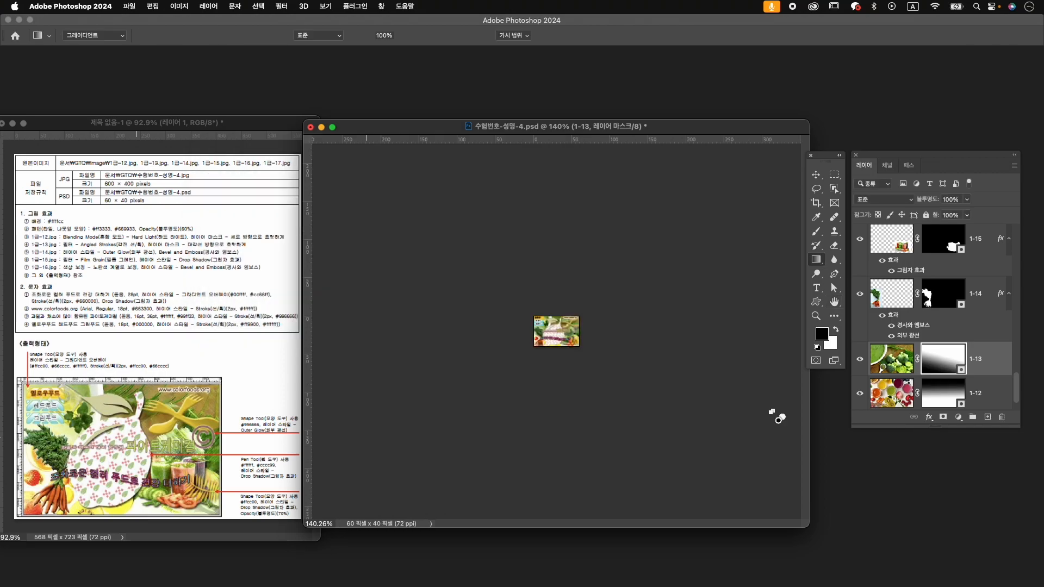
- Save the reduced document as 수험번호-성명-4.psd in the GTQ folder, replacing the existing file
click(129, 6)
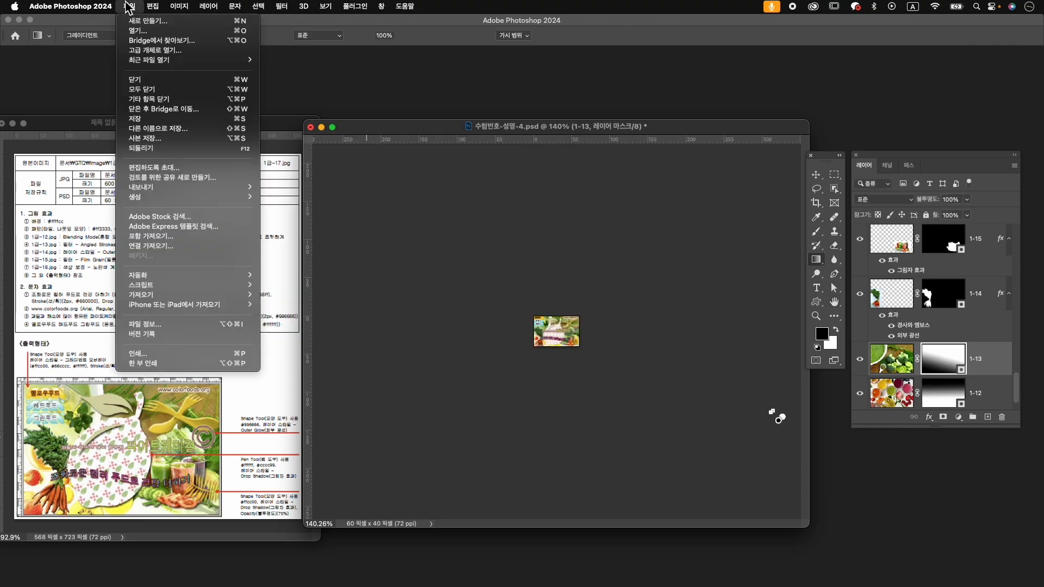
click(190, 131)
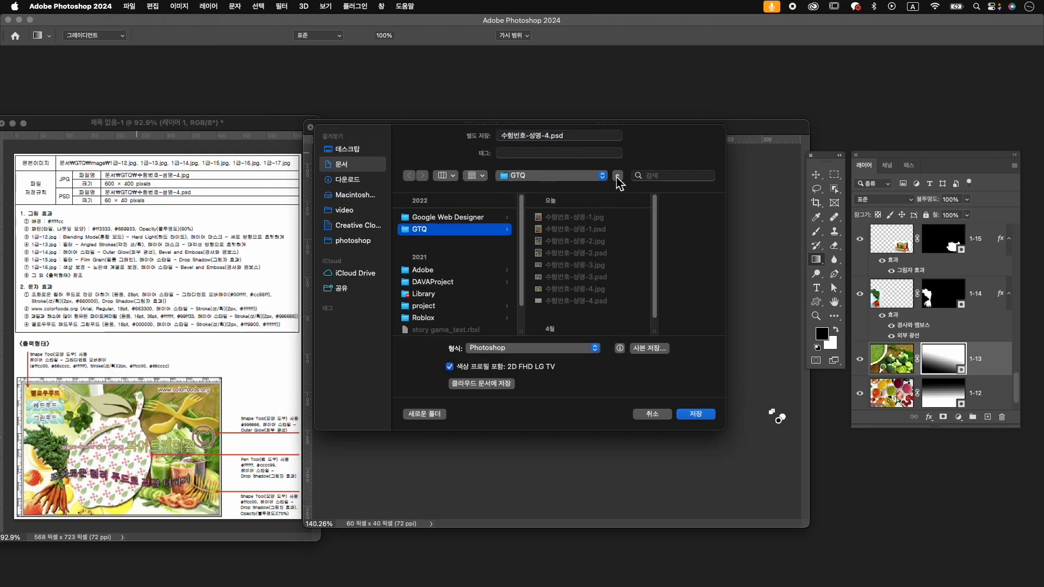
click(696, 414)
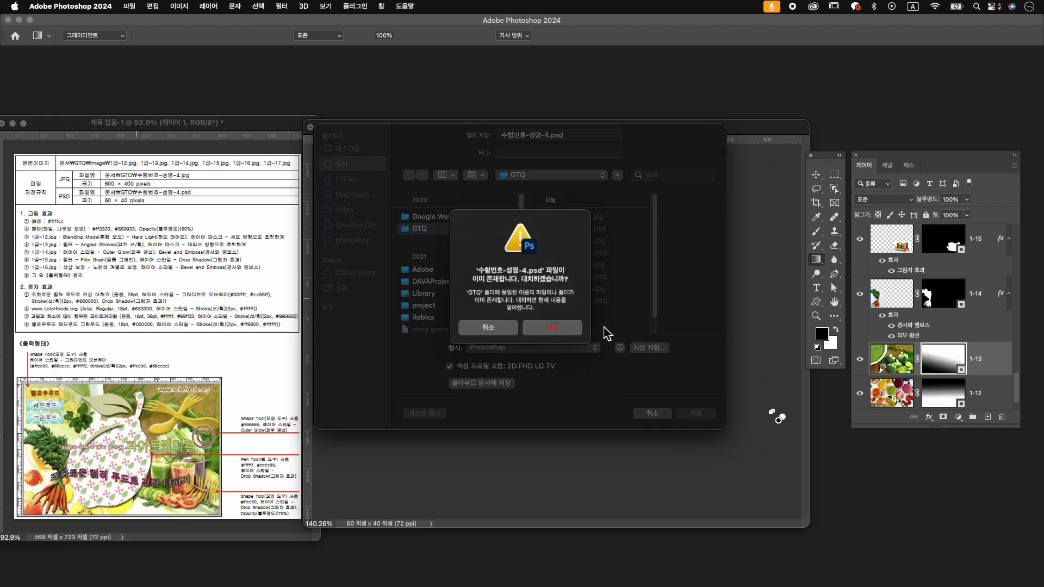
click(560, 329)
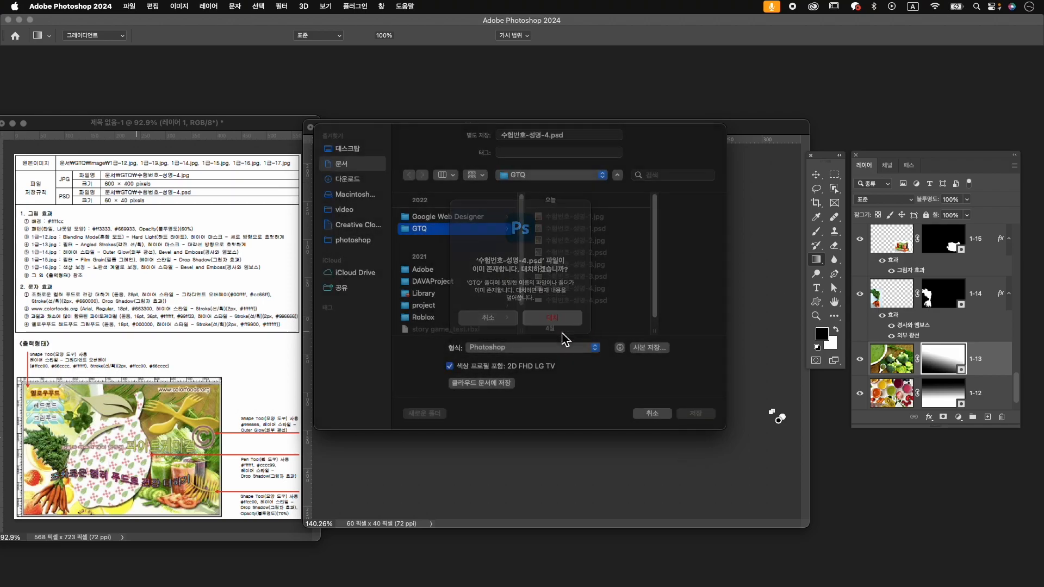